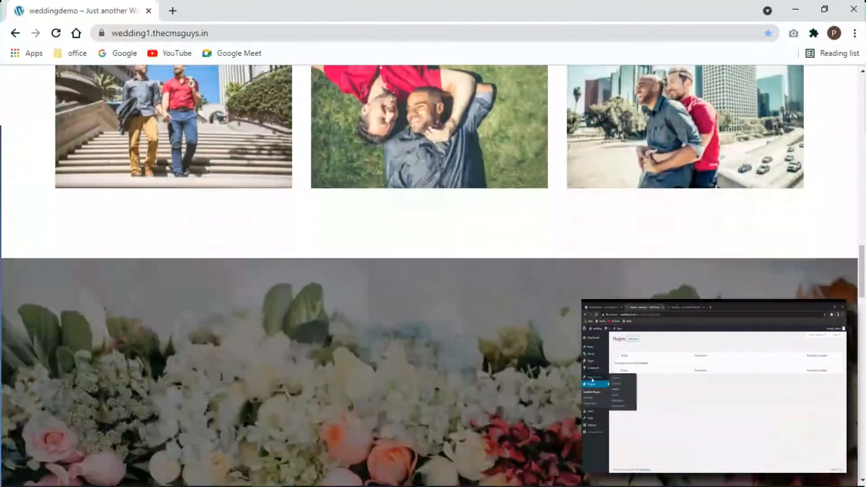
- Look over the wedding demo home page's floral banner, gifts, RSVP form and footer, ending at the header
{"action": "scroll", "coordinate": [433, 271], "scroll_direction": "down", "scroll_amount": 15}
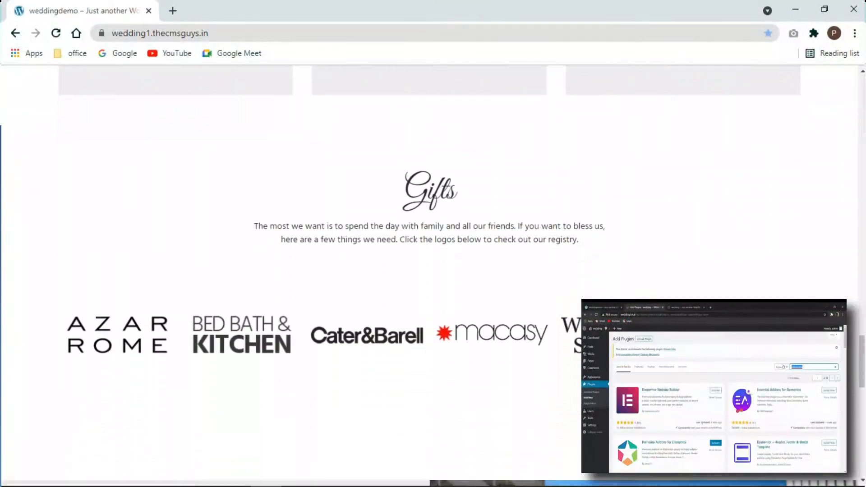
{"action": "scroll", "coordinate": [433, 270], "scroll_direction": "down", "scroll_amount": 3}
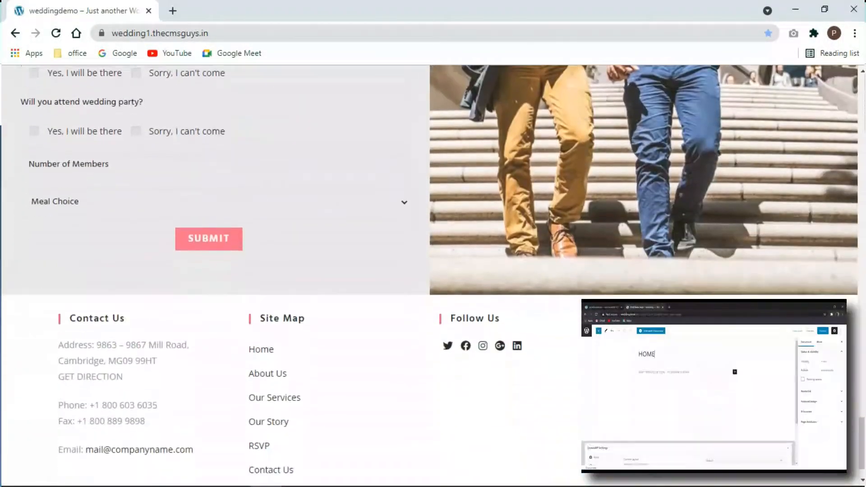
{"action": "scroll", "coordinate": [433, 270], "scroll_direction": "up", "scroll_amount": 7}
{"action": "scroll", "coordinate": [433, 270], "scroll_direction": "up", "scroll_amount": 10}
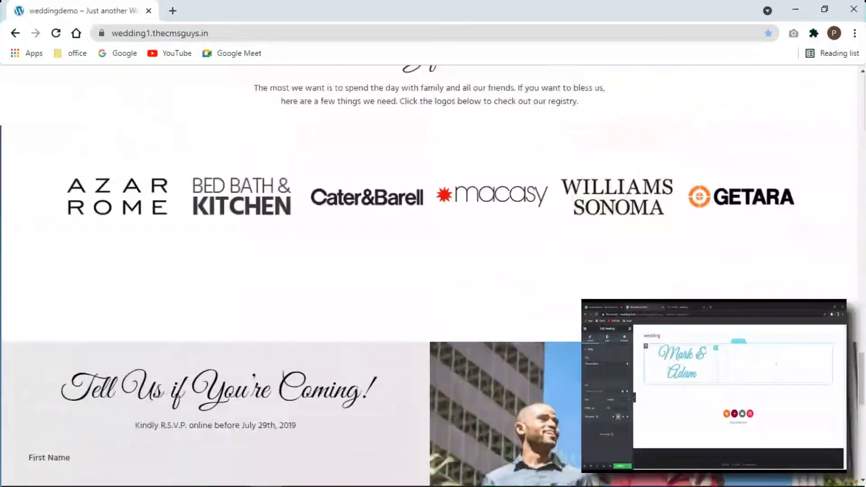
{"action": "scroll", "coordinate": [433, 270], "scroll_direction": "up", "scroll_amount": 12}
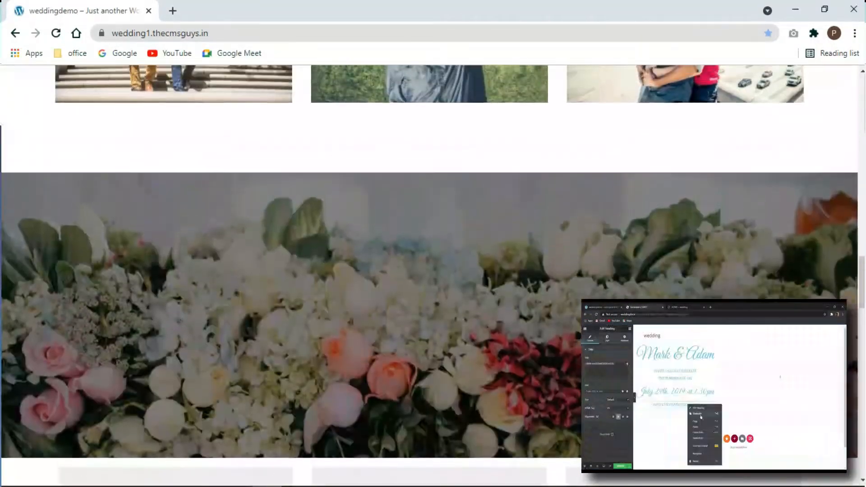
{"action": "scroll", "coordinate": [616, 291], "scroll_direction": "up", "scroll_amount": 10}
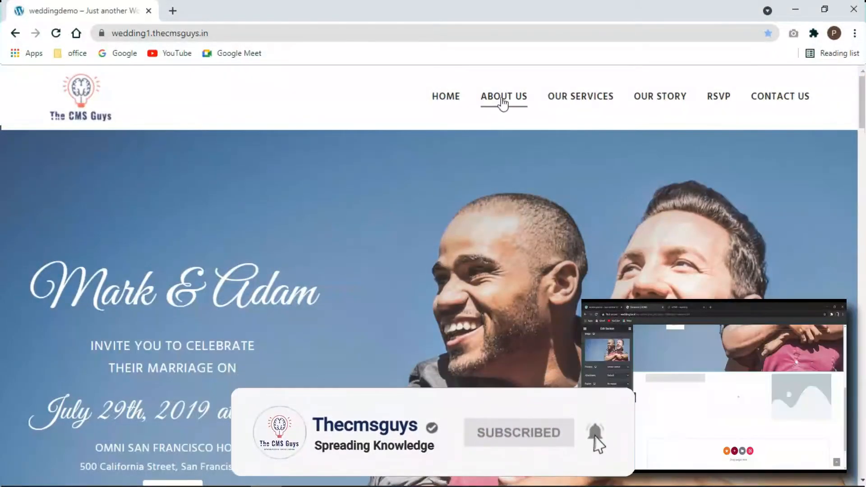
- Open the About Us page and review its banner and its mission, vision and values columns
{"action": "left_click", "coordinate": [502, 98]}
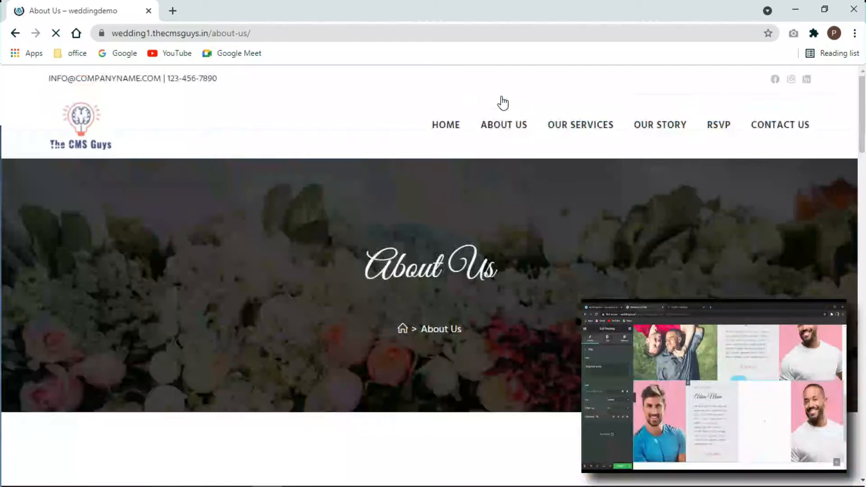
{"action": "scroll", "coordinate": [504, 106], "scroll_direction": "down", "scroll_amount": 2}
{"action": "scroll", "coordinate": [505, 106], "scroll_direction": "down", "scroll_amount": 10}
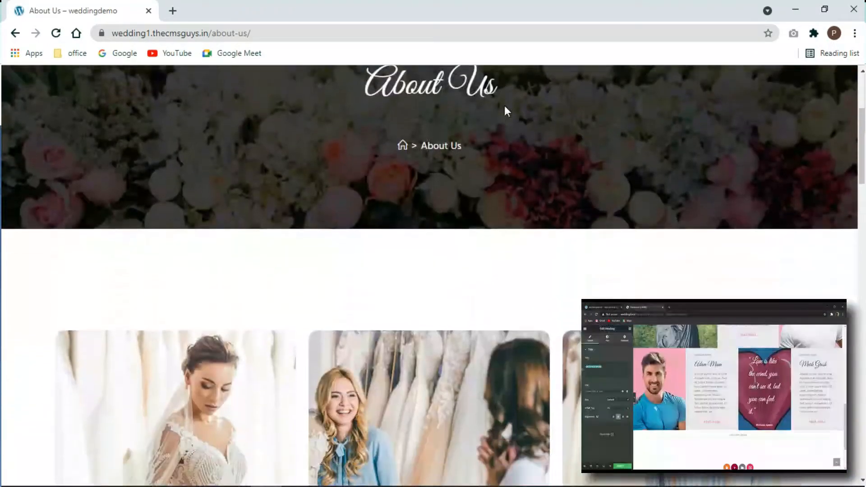
{"action": "scroll", "coordinate": [628, 143], "scroll_direction": "down", "scroll_amount": 10}
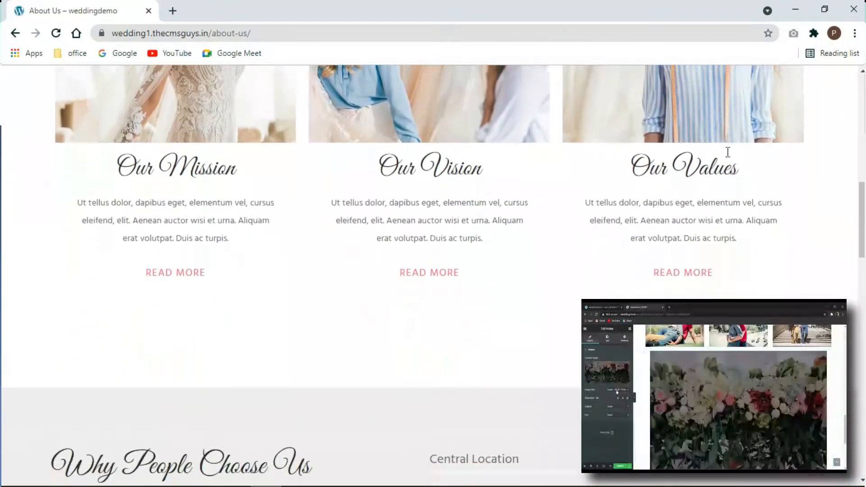
{"action": "scroll", "coordinate": [742, 161], "scroll_direction": "down", "scroll_amount": 12}
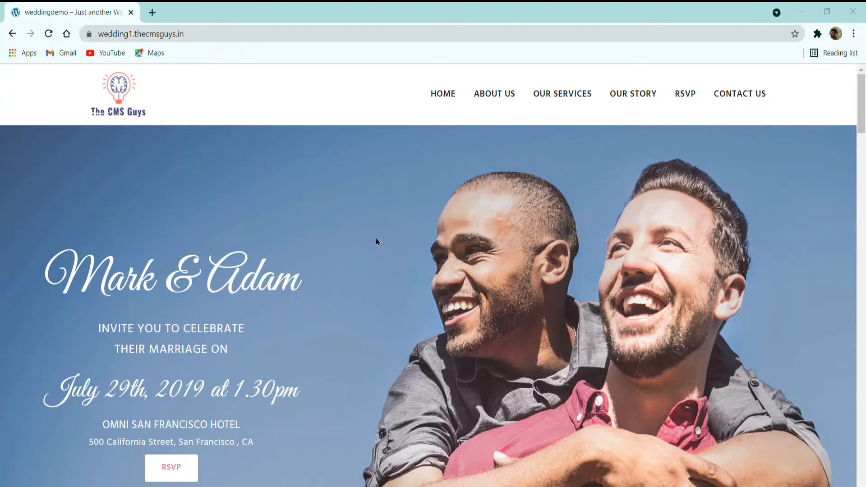
- Examine the home page's hero invitation, the Our Story block and the personal message blocks with the quote
{"action": "scroll", "coordinate": [408, 245], "scroll_direction": "down", "scroll_amount": 2}
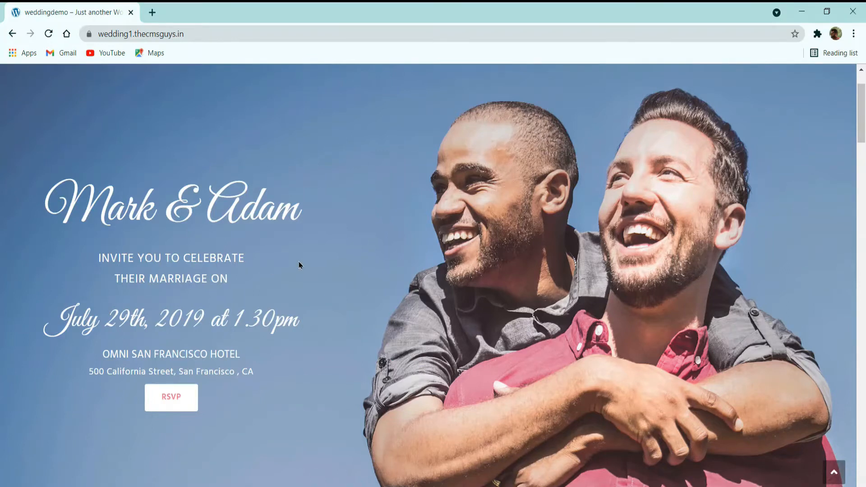
{"action": "scroll", "coordinate": [298, 262], "scroll_direction": "down", "scroll_amount": 4}
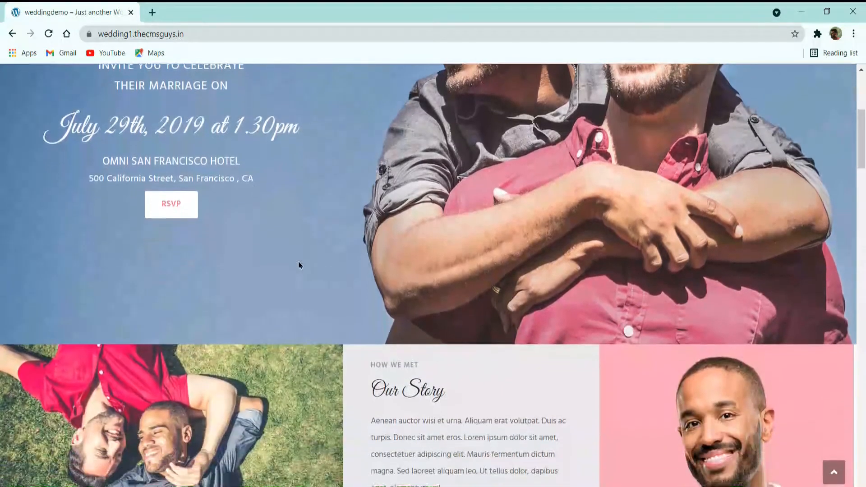
{"action": "scroll", "coordinate": [298, 265], "scroll_direction": "down", "scroll_amount": 1}
{"action": "scroll", "coordinate": [299, 265], "scroll_direction": "down", "scroll_amount": 2}
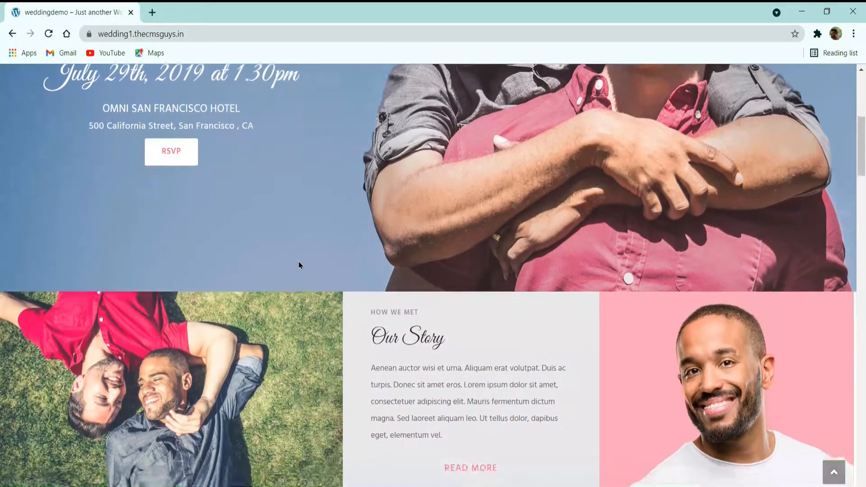
{"action": "scroll", "coordinate": [298, 266], "scroll_direction": "down", "scroll_amount": 1}
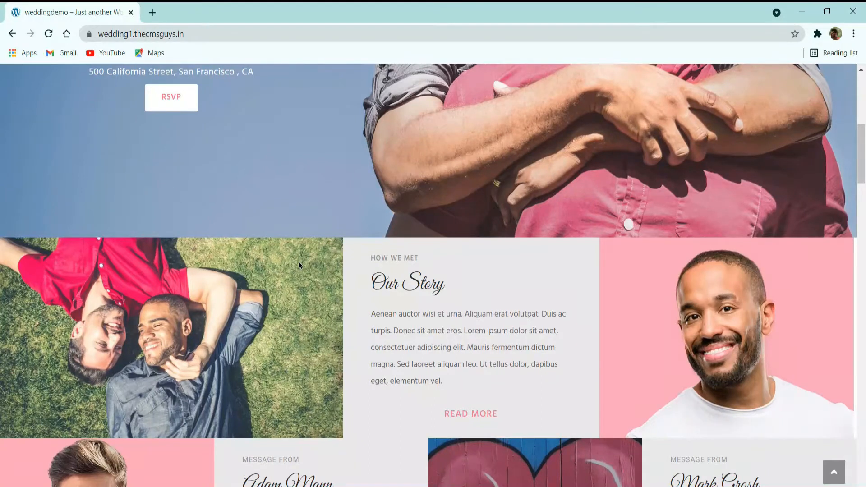
{"action": "scroll", "coordinate": [299, 265], "scroll_direction": "down", "scroll_amount": 1}
{"action": "scroll", "coordinate": [299, 265], "scroll_direction": "down", "scroll_amount": 3}
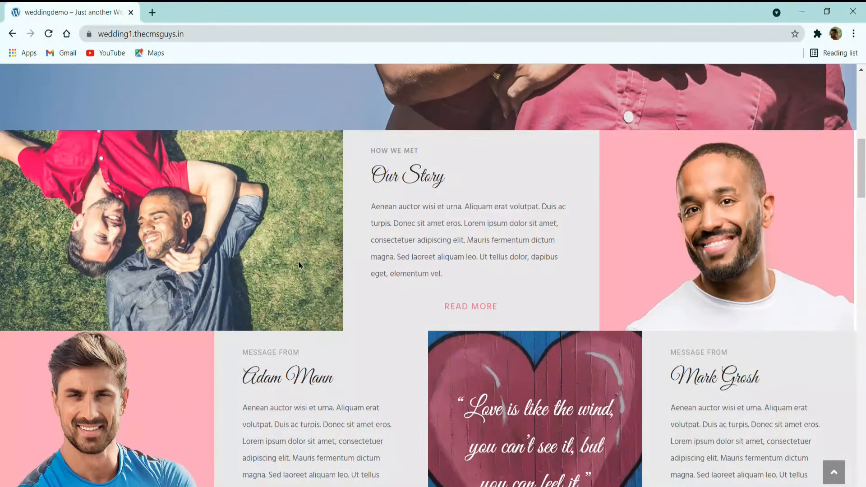
{"action": "scroll", "coordinate": [299, 265], "scroll_direction": "down", "scroll_amount": 3}
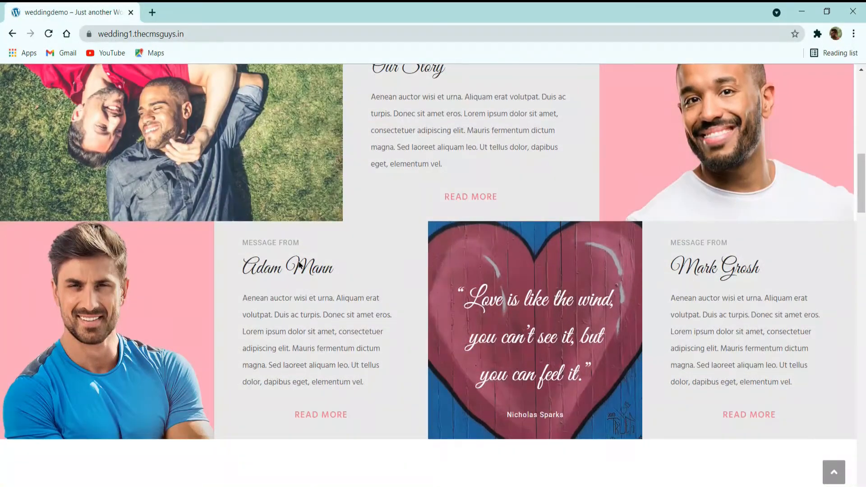
{"action": "scroll", "coordinate": [299, 265], "scroll_direction": "down", "scroll_amount": 2}
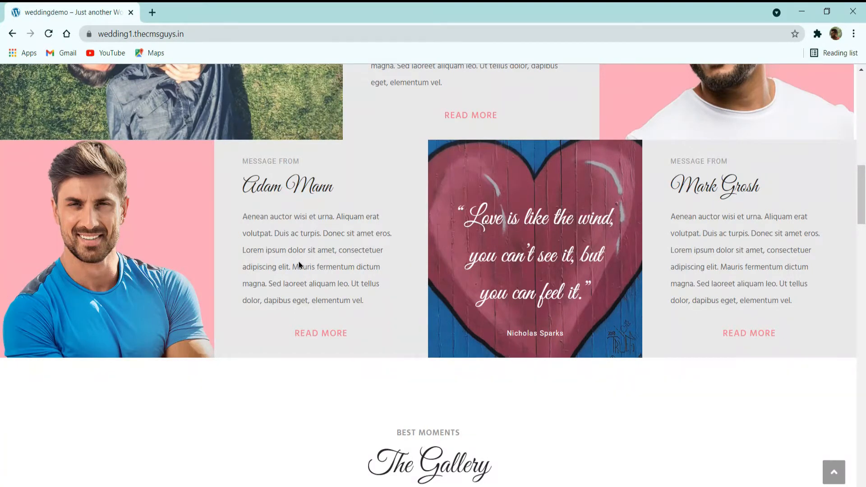
{"action": "scroll", "coordinate": [299, 265], "scroll_direction": "down", "scroll_amount": 1}
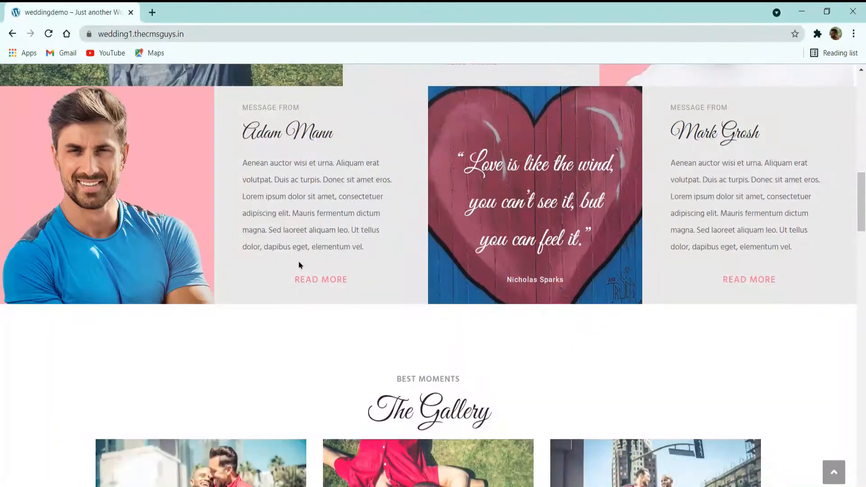
- Examine the home page's photo gallery, the floral banner and the three Wedding Ceremony cards
{"action": "scroll", "coordinate": [299, 265], "scroll_direction": "down", "scroll_amount": 3}
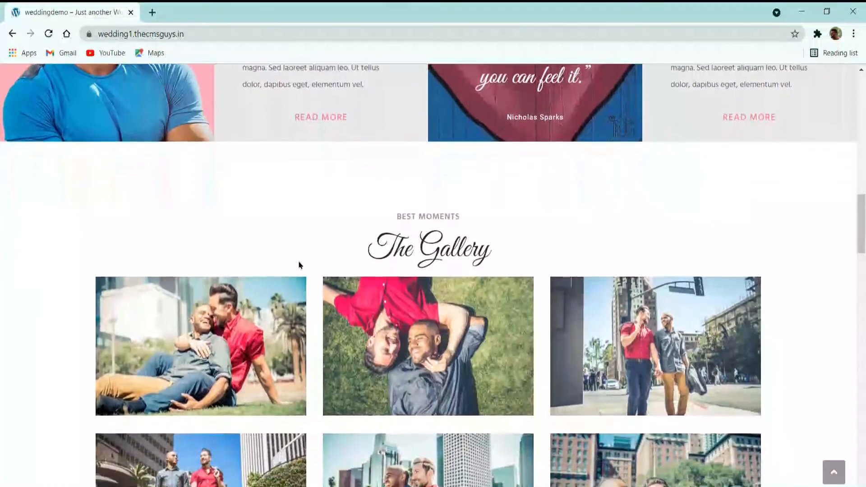
{"action": "scroll", "coordinate": [299, 265], "scroll_direction": "down", "scroll_amount": 2}
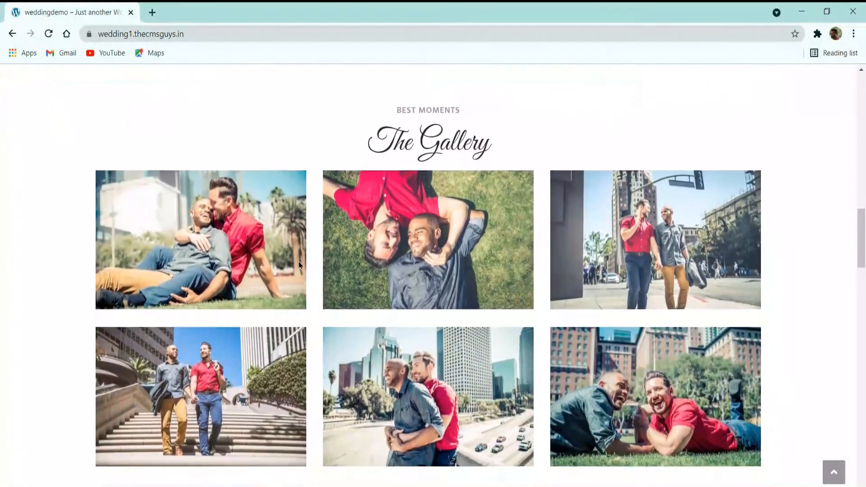
{"action": "scroll", "coordinate": [299, 265], "scroll_direction": "down", "scroll_amount": 2}
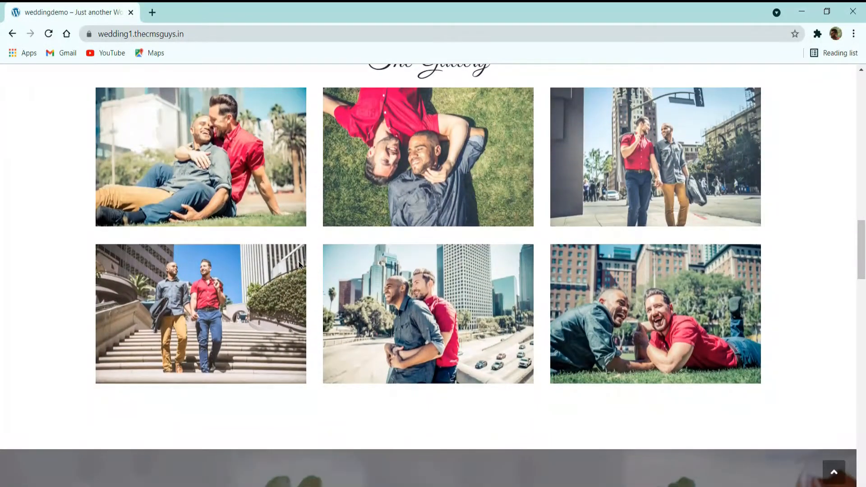
{"action": "scroll", "coordinate": [299, 265], "scroll_direction": "down", "scroll_amount": 1}
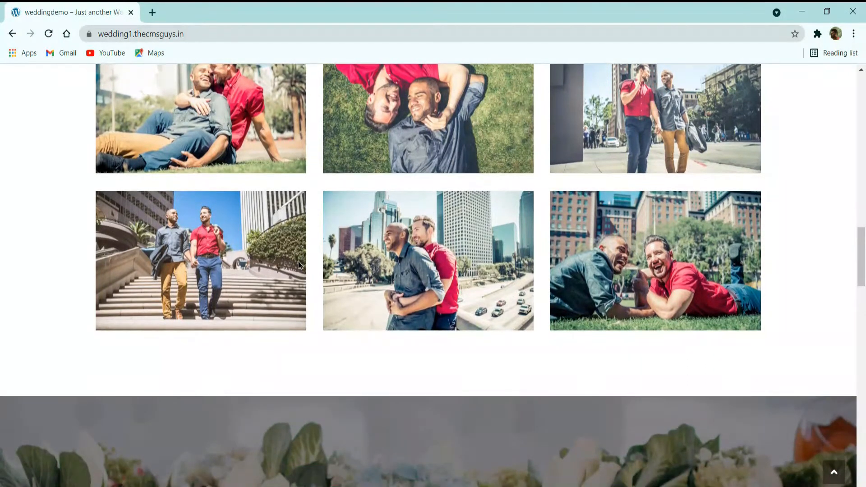
{"action": "scroll", "coordinate": [298, 265], "scroll_direction": "down", "scroll_amount": 4}
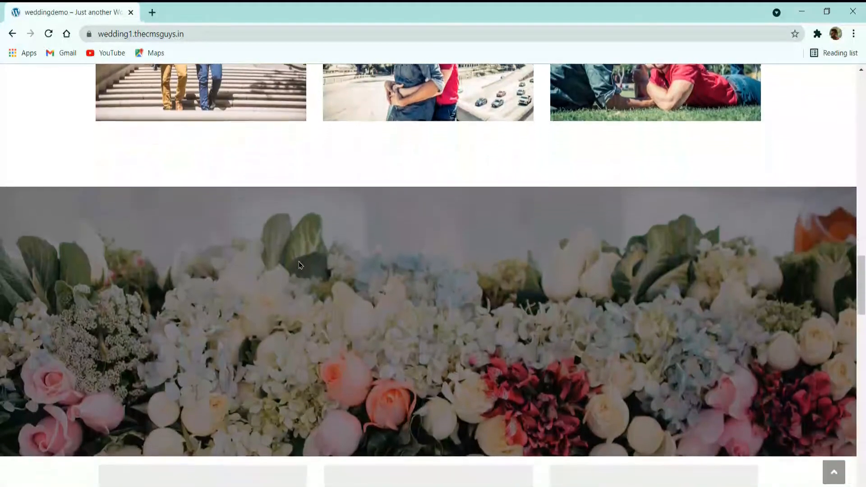
{"action": "scroll", "coordinate": [299, 265], "scroll_direction": "down", "scroll_amount": 6}
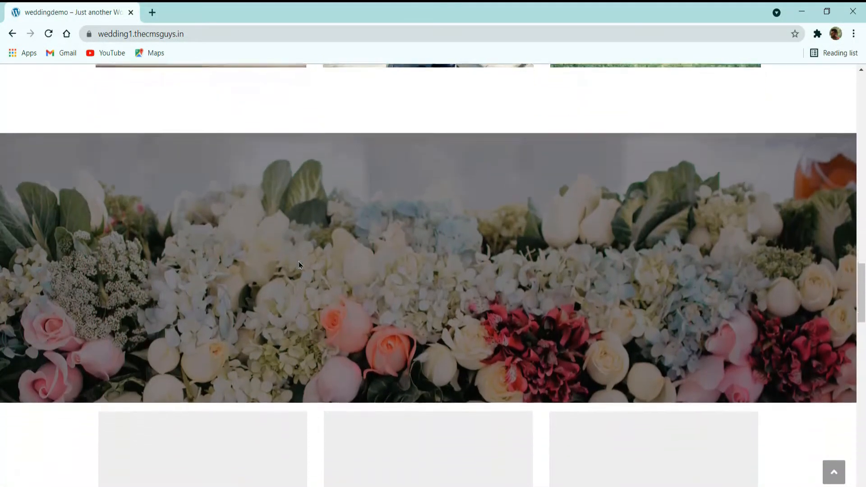
{"action": "scroll", "coordinate": [298, 265], "scroll_direction": "down", "scroll_amount": 1}
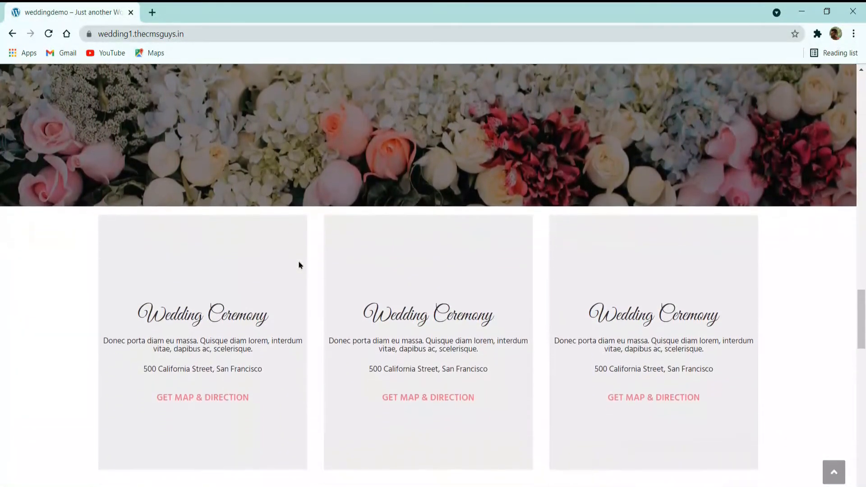
{"action": "scroll", "coordinate": [299, 265], "scroll_direction": "down", "scroll_amount": 1}
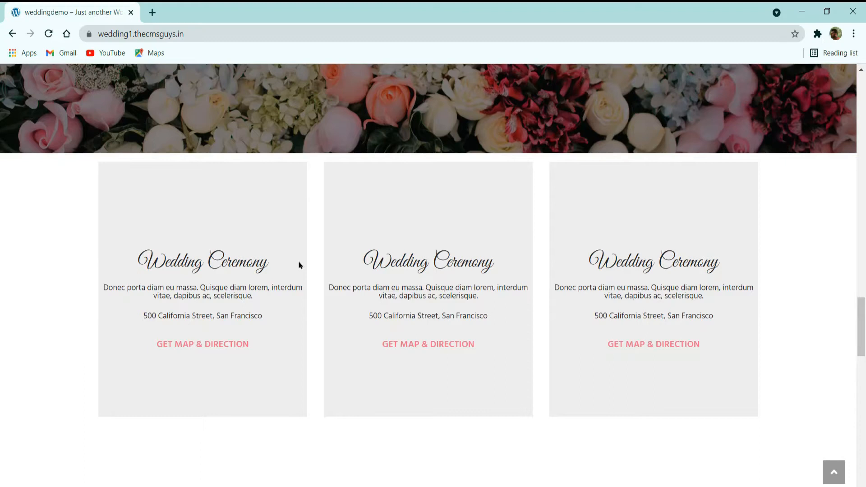
- Examine the home page's Gifts section with its registry logo carousel and the "Tell Us if You're Coming!" RSVP form
{"action": "scroll", "coordinate": [298, 265], "scroll_direction": "down", "scroll_amount": 4}
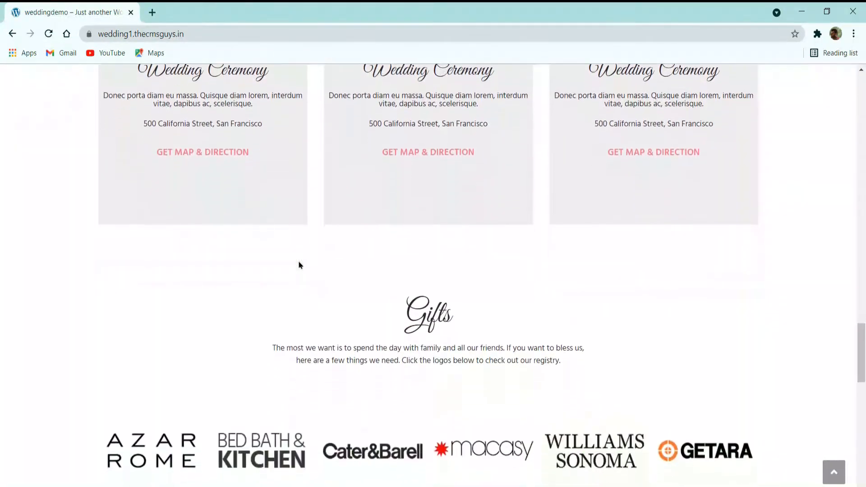
{"action": "scroll", "coordinate": [298, 265], "scroll_direction": "down", "scroll_amount": 2}
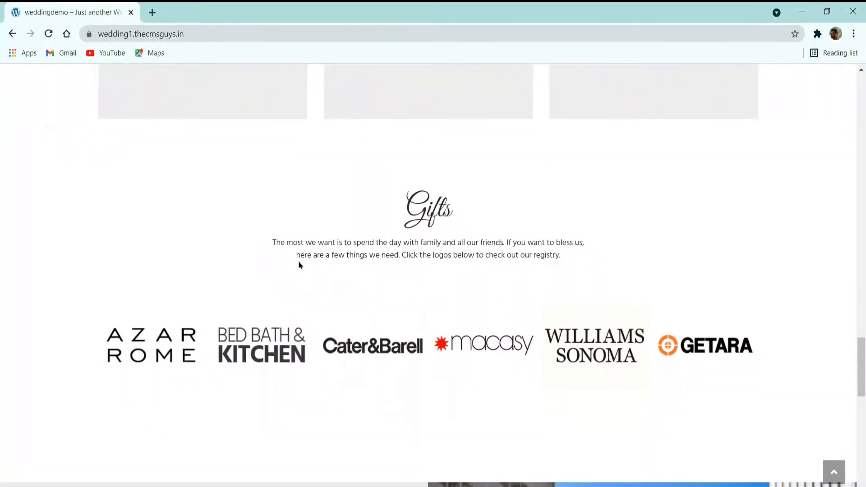
{"action": "scroll", "coordinate": [299, 265], "scroll_direction": "down", "scroll_amount": 1}
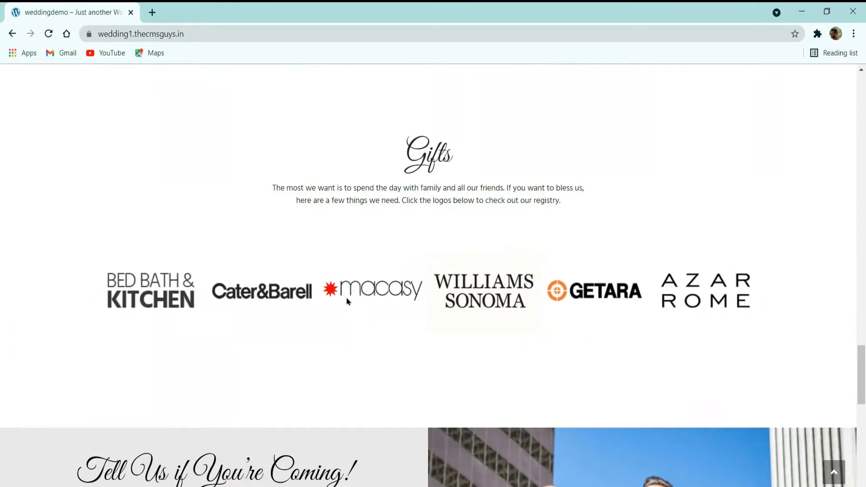
{"action": "scroll", "coordinate": [347, 301], "scroll_direction": "down", "scroll_amount": 4}
{"action": "scroll", "coordinate": [347, 301], "scroll_direction": "down", "scroll_amount": 1}
{"action": "scroll", "coordinate": [347, 301], "scroll_direction": "down", "scroll_amount": 2}
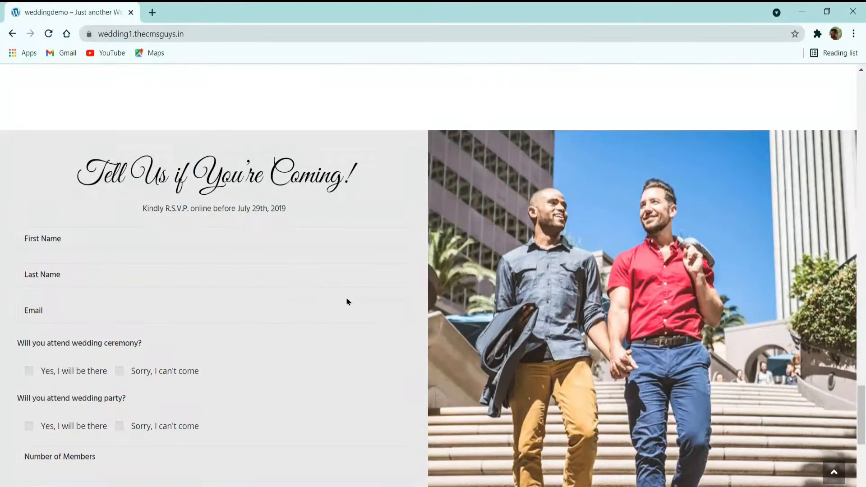
{"action": "scroll", "coordinate": [347, 301], "scroll_direction": "down", "scroll_amount": 1}
{"action": "scroll", "coordinate": [347, 301], "scroll_direction": "down", "scroll_amount": 4}
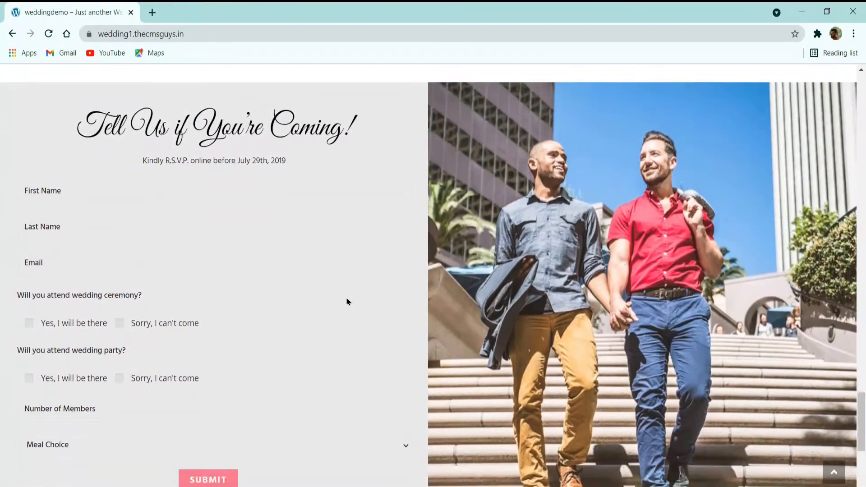
{"action": "scroll", "coordinate": [347, 302], "scroll_direction": "down", "scroll_amount": 3}
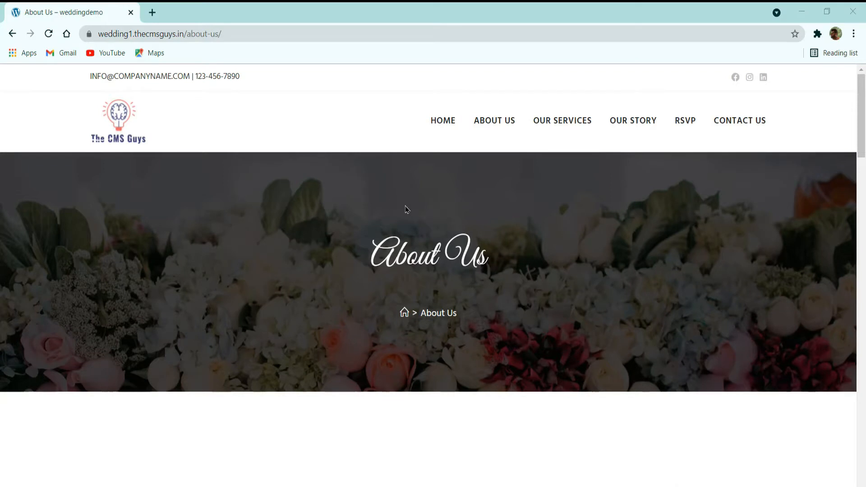
- Review the About Us page from its banner through the mission, vision and values columns to Why People Choose Us
{"action": "scroll", "coordinate": [492, 240], "scroll_direction": "down", "scroll_amount": 5}
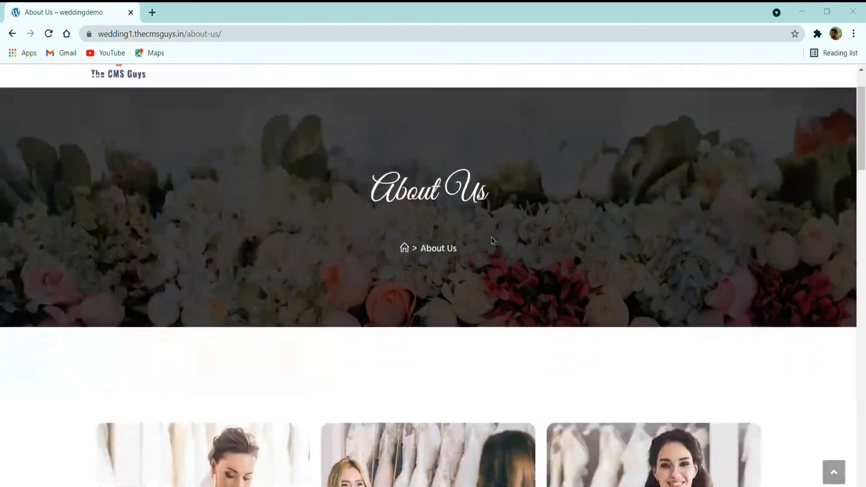
{"action": "scroll", "coordinate": [491, 241], "scroll_direction": "down", "scroll_amount": 2}
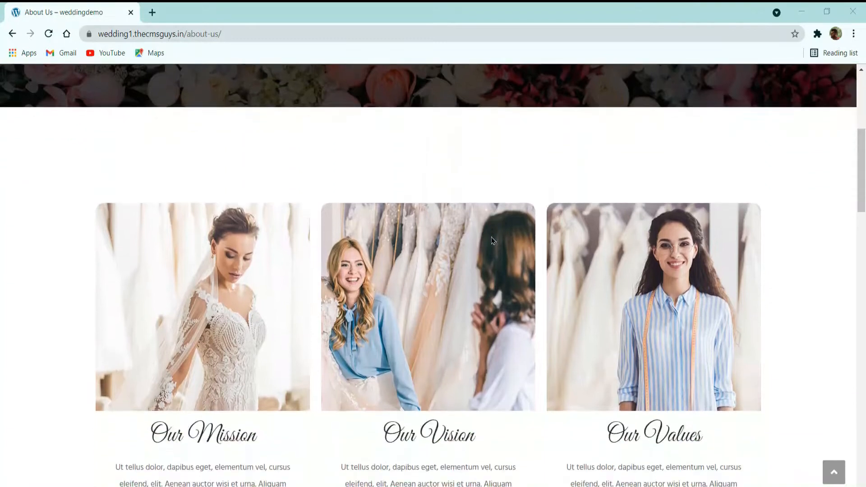
{"action": "scroll", "coordinate": [384, 318], "scroll_direction": "down", "scroll_amount": 3}
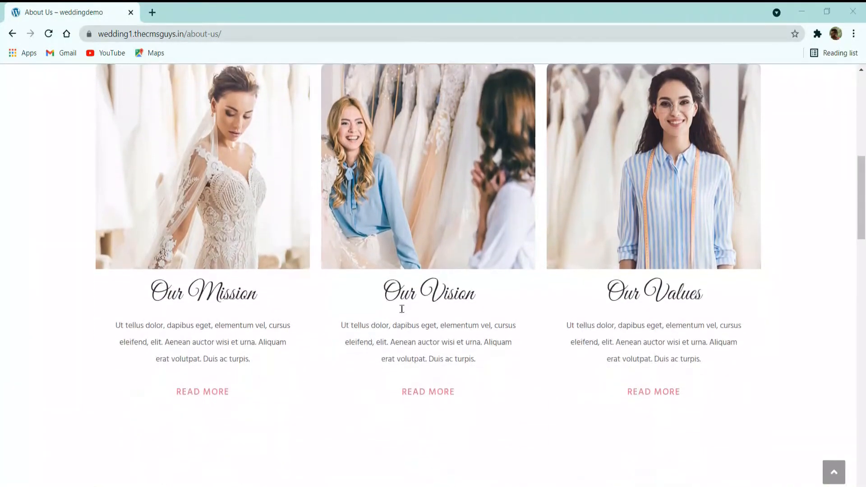
{"action": "scroll", "coordinate": [406, 302], "scroll_direction": "down", "scroll_amount": 6}
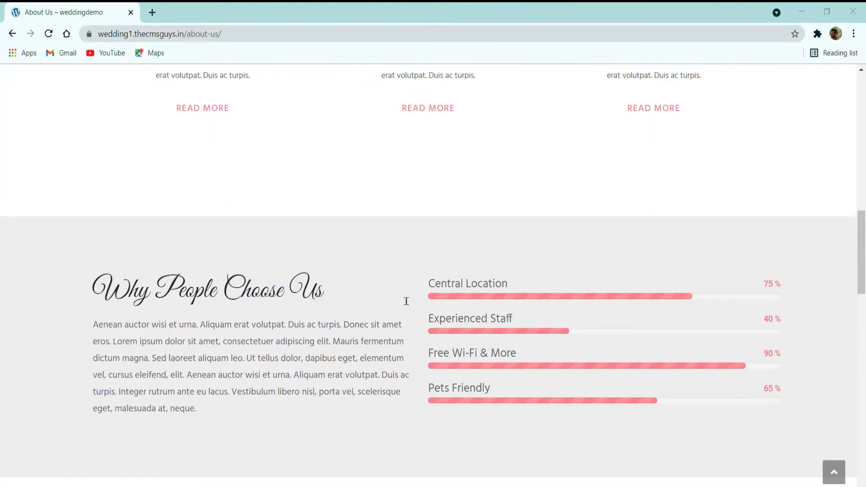
- Review the rest of the About Us page: the Latest Events photo grid, the brand logo carousel and the footer
{"action": "scroll", "coordinate": [406, 301], "scroll_direction": "down", "scroll_amount": 2}
{"action": "scroll", "coordinate": [406, 301], "scroll_direction": "down", "scroll_amount": 3}
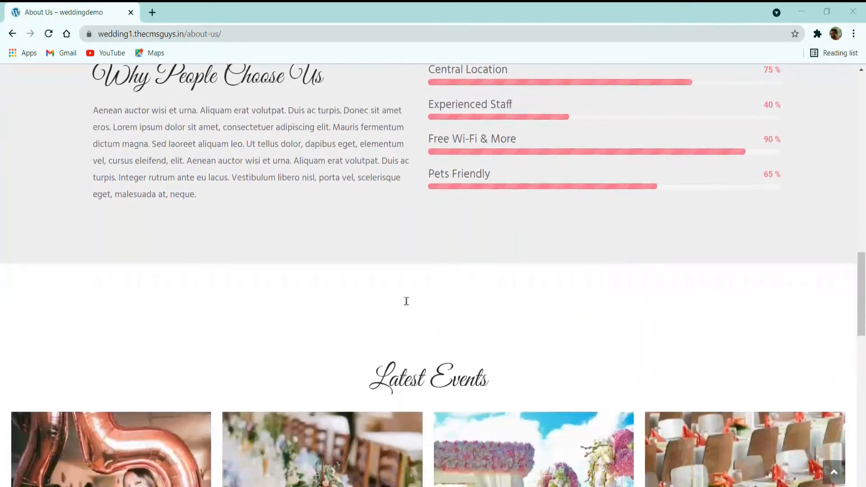
{"action": "scroll", "coordinate": [406, 301], "scroll_direction": "down", "scroll_amount": 6}
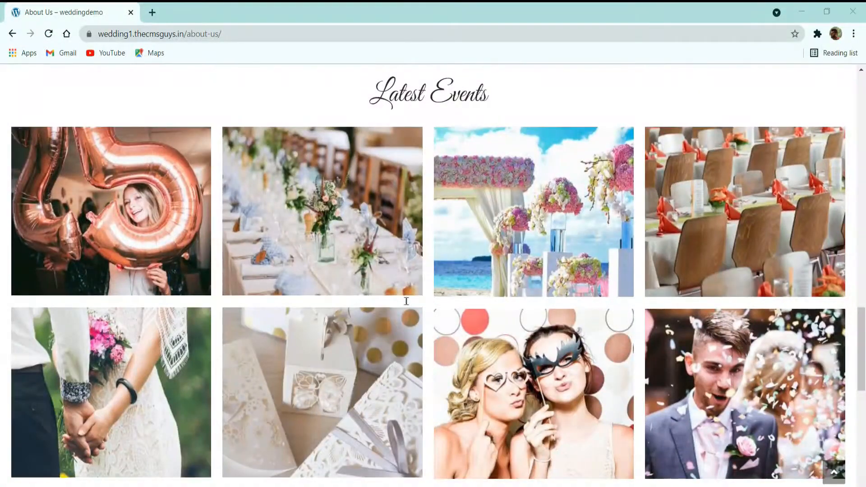
{"action": "scroll", "coordinate": [406, 301], "scroll_direction": "down", "scroll_amount": 2}
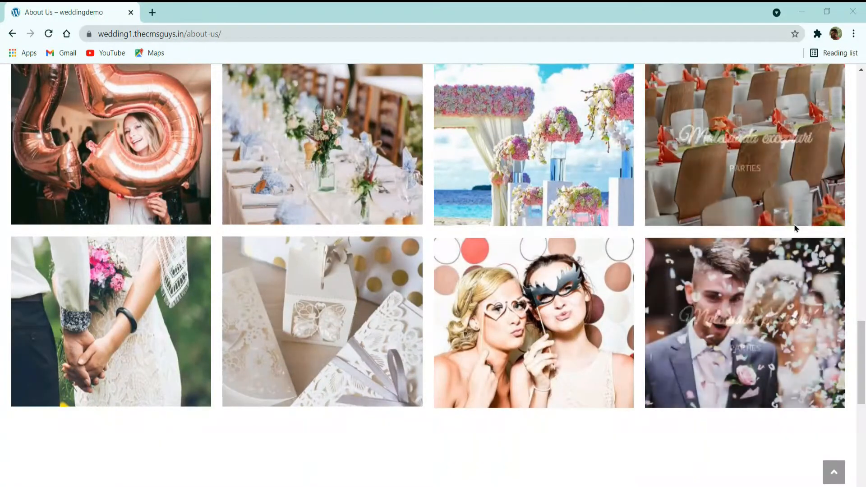
{"action": "scroll", "coordinate": [555, 230], "scroll_direction": "down", "scroll_amount": 4}
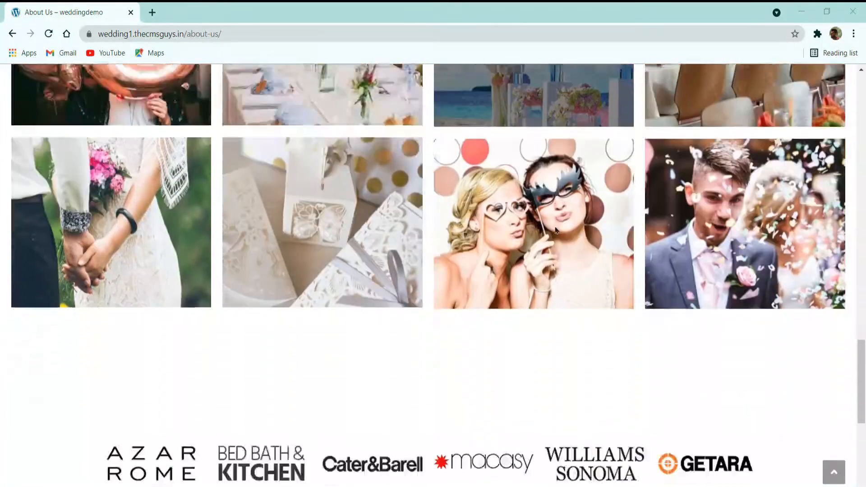
{"action": "scroll", "coordinate": [555, 230], "scroll_direction": "down", "scroll_amount": 1}
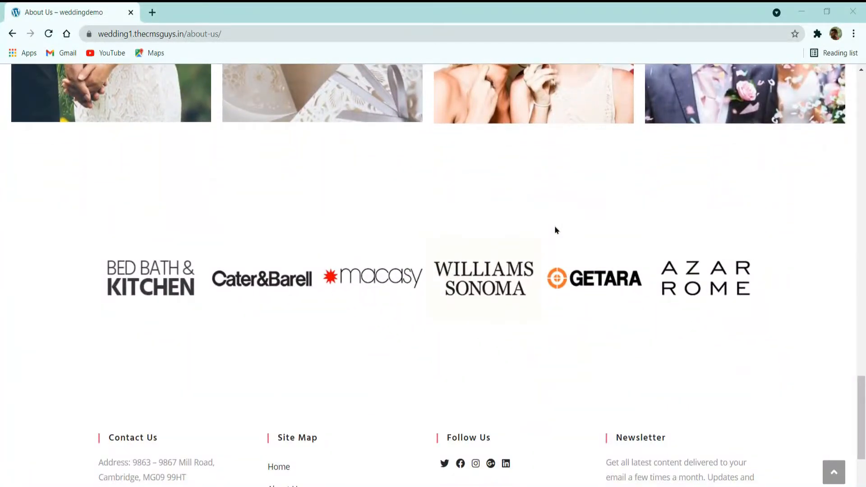
{"action": "scroll", "coordinate": [556, 230], "scroll_direction": "down", "scroll_amount": 3}
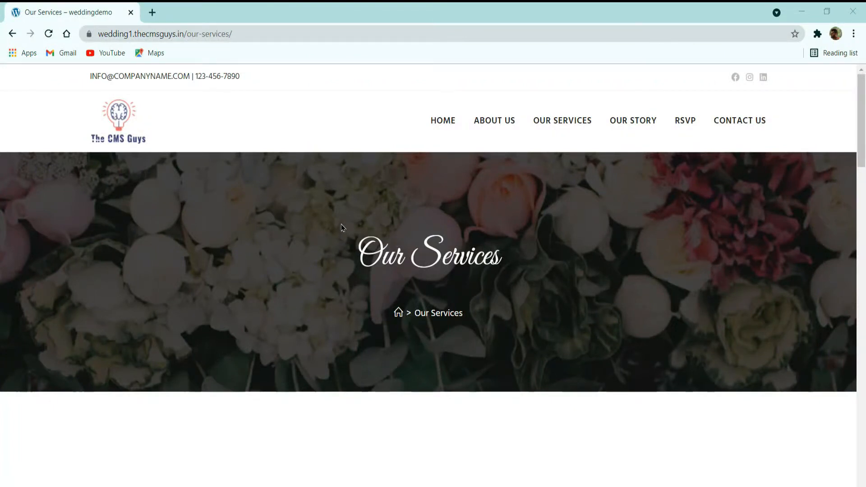
- Examine the Our Services page's banner, its Weddings, Social and Corporate cards, and the Other Services icon grid
{"action": "scroll", "coordinate": [344, 228], "scroll_direction": "down", "scroll_amount": 4}
{"action": "scroll", "coordinate": [344, 228], "scroll_direction": "down", "scroll_amount": 2}
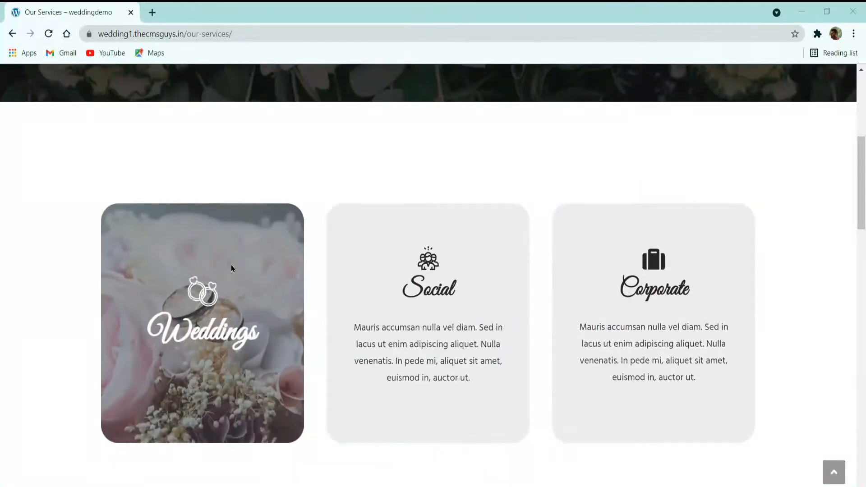
{"action": "scroll", "coordinate": [226, 253], "scroll_direction": "down", "scroll_amount": 6}
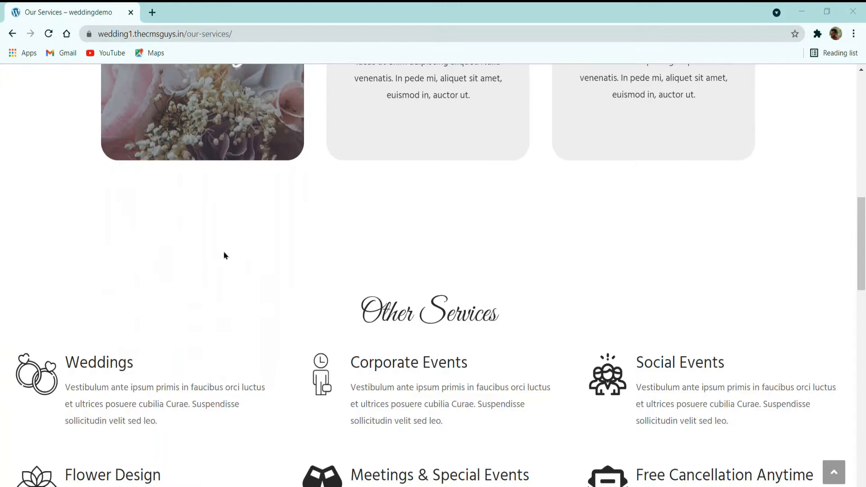
{"action": "scroll", "coordinate": [225, 254], "scroll_direction": "down", "scroll_amount": 3}
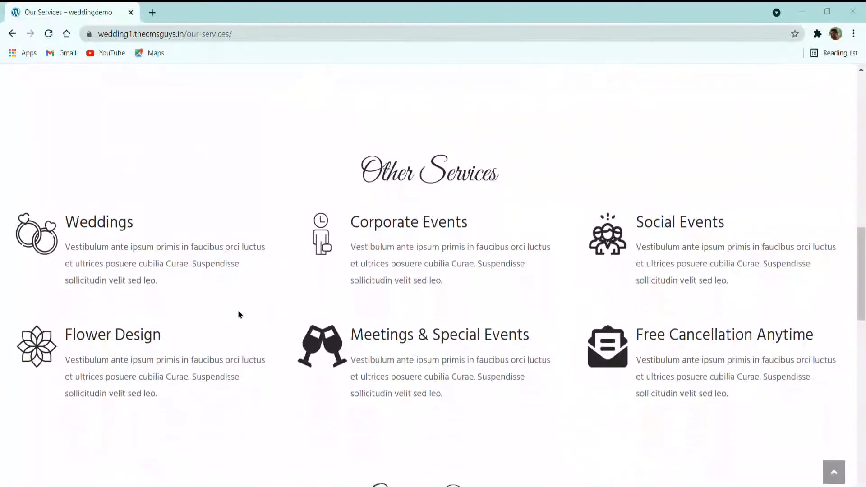
{"action": "scroll", "coordinate": [387, 294], "scroll_direction": "down", "scroll_amount": 2}
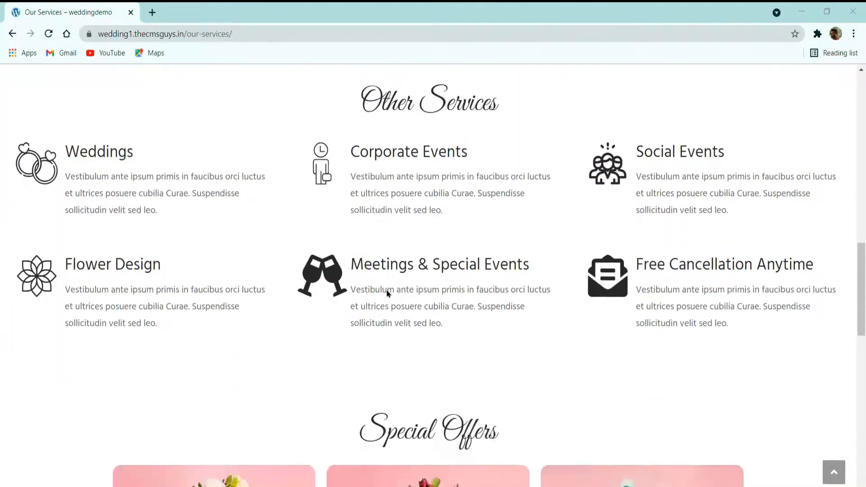
- Examine the Special Offers cake cards and the remaining lower part of the Our Services page
{"action": "scroll", "coordinate": [387, 294], "scroll_direction": "down", "scroll_amount": 3}
{"action": "scroll", "coordinate": [387, 294], "scroll_direction": "down", "scroll_amount": 3}
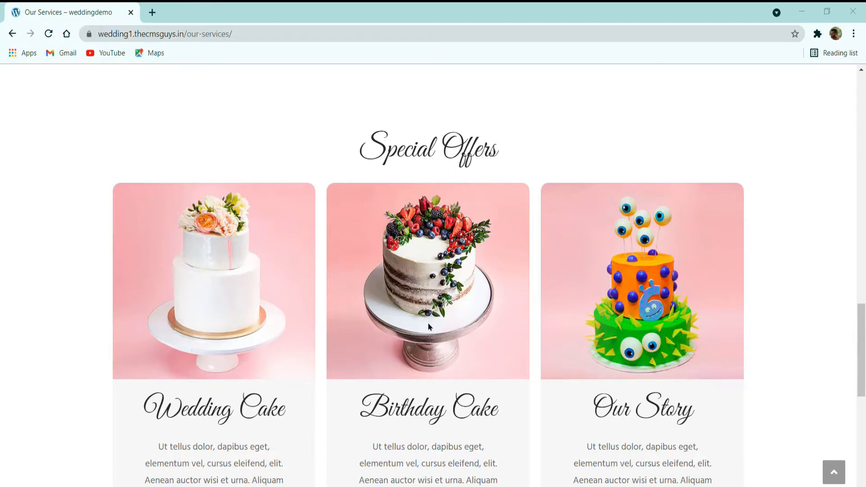
{"action": "scroll", "coordinate": [437, 325], "scroll_direction": "down", "scroll_amount": 5}
{"action": "scroll", "coordinate": [437, 325], "scroll_direction": "down", "scroll_amount": 4}
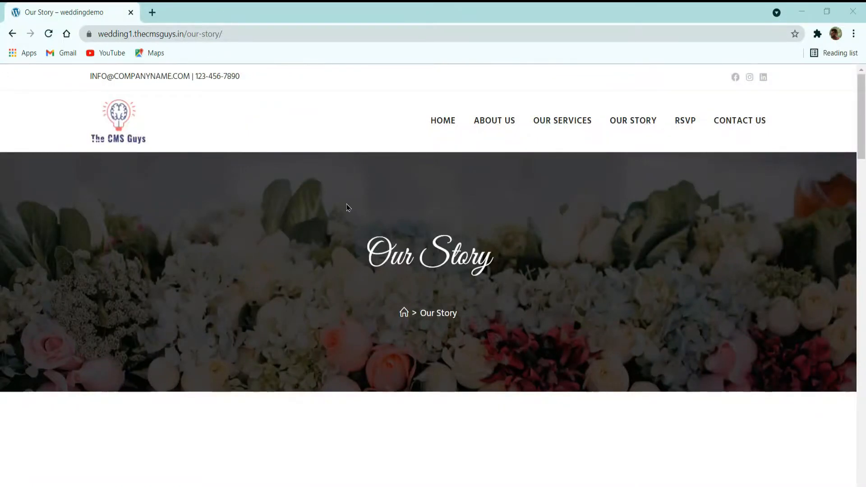
- Examine the Our Story page's banner, the two circular profile blocks with social icons, and the Our Story text beside the couple's photo
{"action": "scroll", "coordinate": [347, 207], "scroll_direction": "down", "scroll_amount": 6}
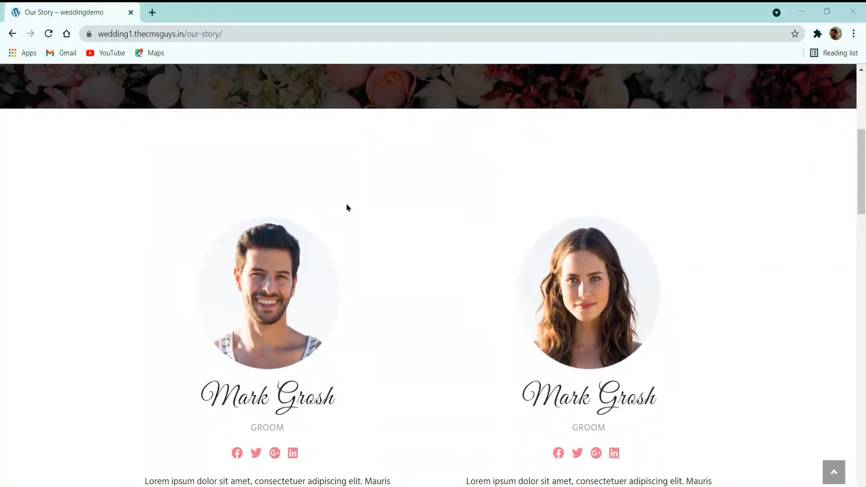
{"action": "scroll", "coordinate": [346, 208], "scroll_direction": "down", "scroll_amount": 6}
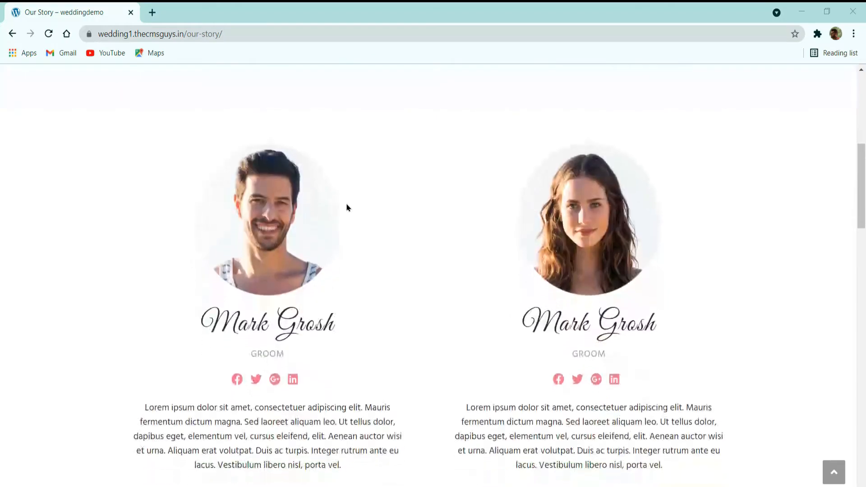
{"action": "scroll", "coordinate": [351, 207], "scroll_direction": "down", "scroll_amount": 5}
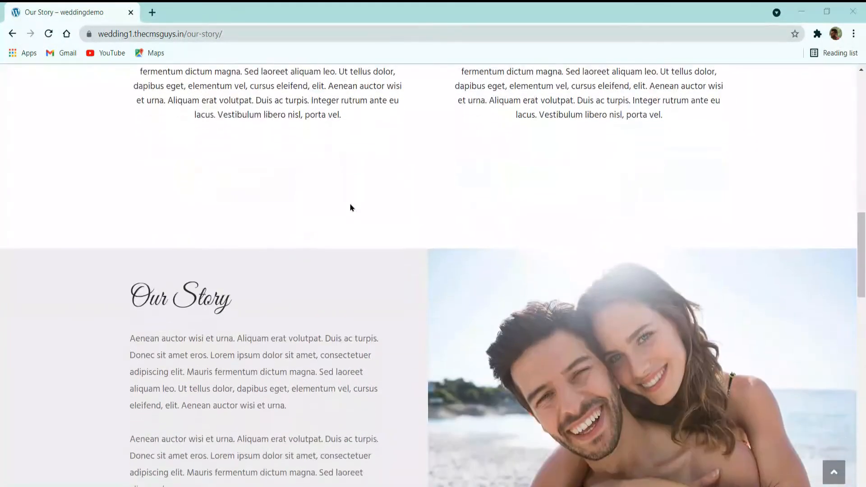
{"action": "scroll", "coordinate": [352, 207], "scroll_direction": "down", "scroll_amount": 2}
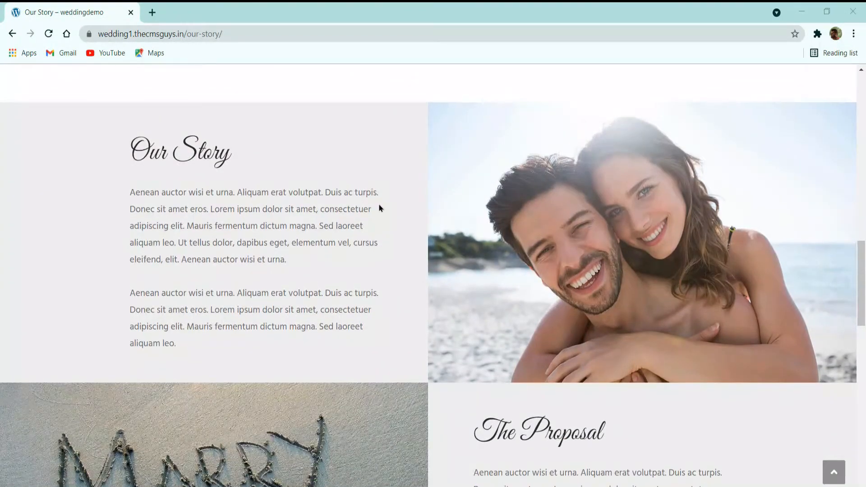
{"action": "scroll", "coordinate": [379, 207], "scroll_direction": "up", "scroll_amount": 2}
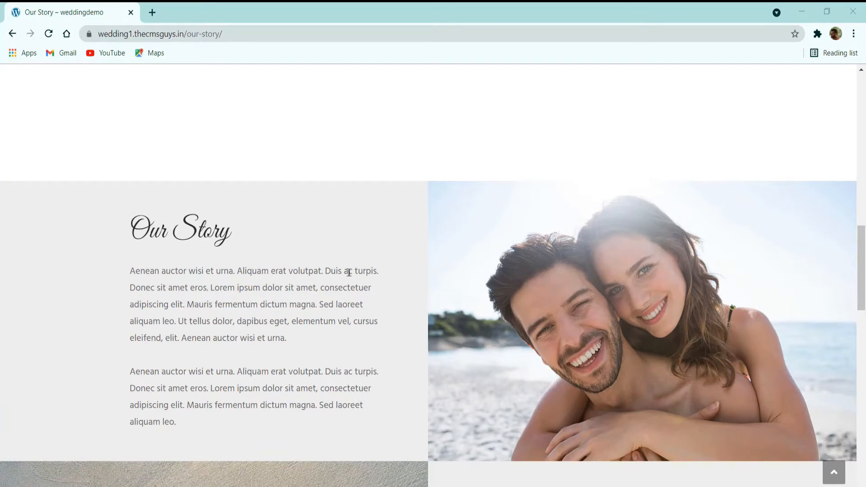
- Examine The Proposal section and the couple's photo gallery on the Our Story page
{"action": "scroll", "coordinate": [349, 272], "scroll_direction": "down", "scroll_amount": 6}
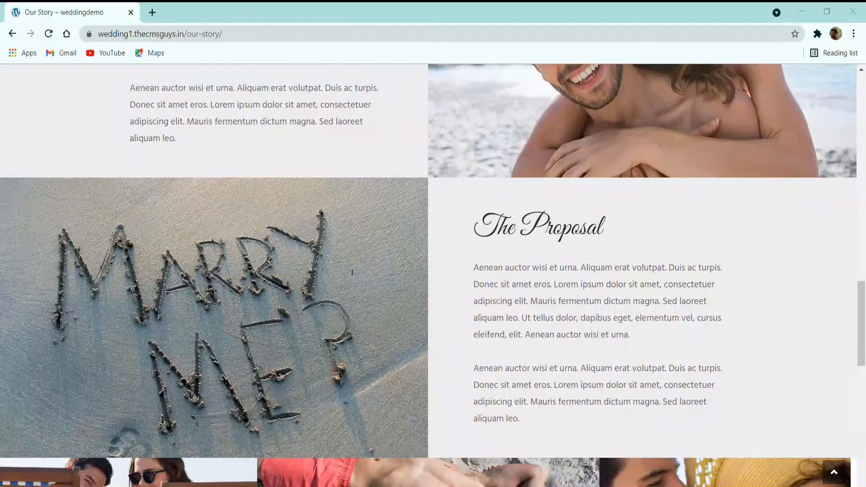
{"action": "scroll", "coordinate": [352, 273], "scroll_direction": "down", "scroll_amount": 2}
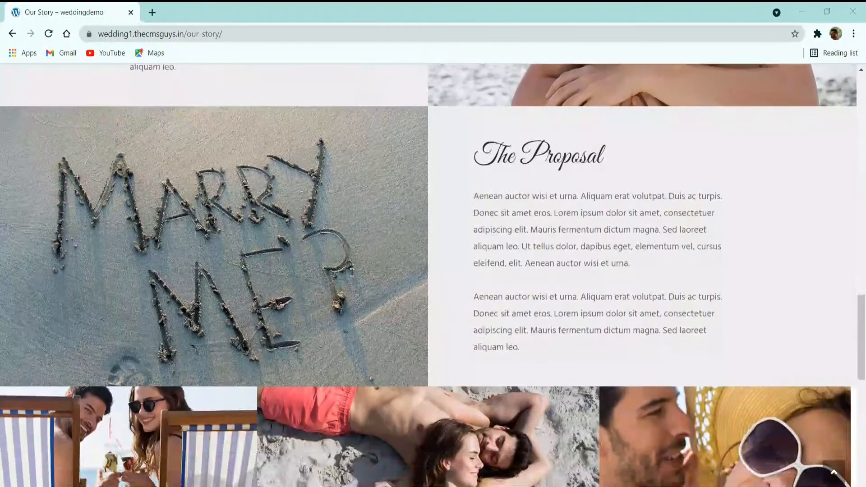
{"action": "scroll", "coordinate": [351, 272], "scroll_direction": "down", "scroll_amount": 4}
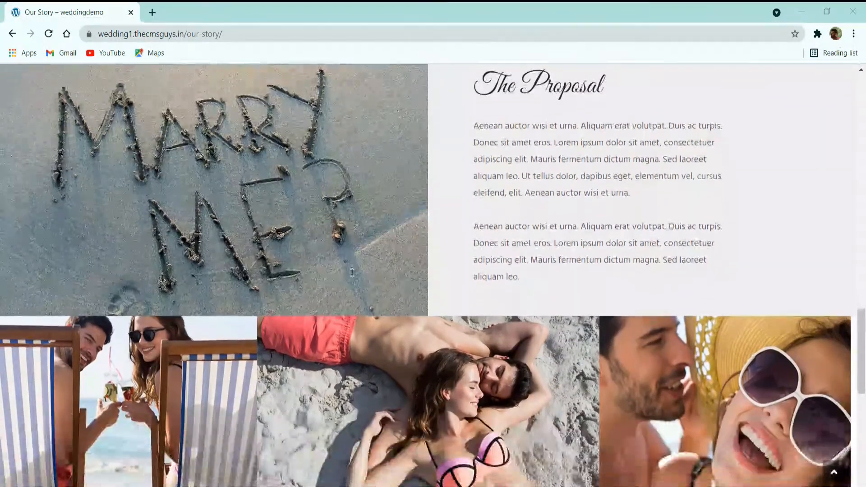
{"action": "scroll", "coordinate": [352, 272], "scroll_direction": "down", "scroll_amount": 2}
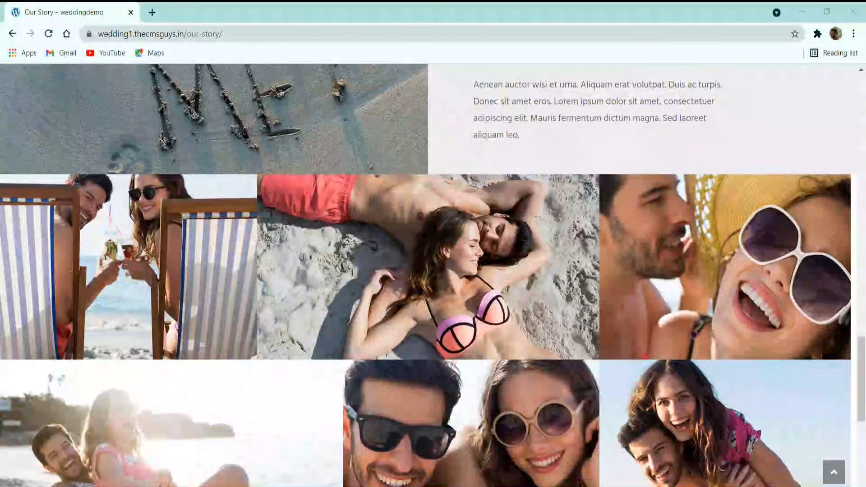
{"action": "scroll", "coordinate": [352, 273], "scroll_direction": "down", "scroll_amount": 9}
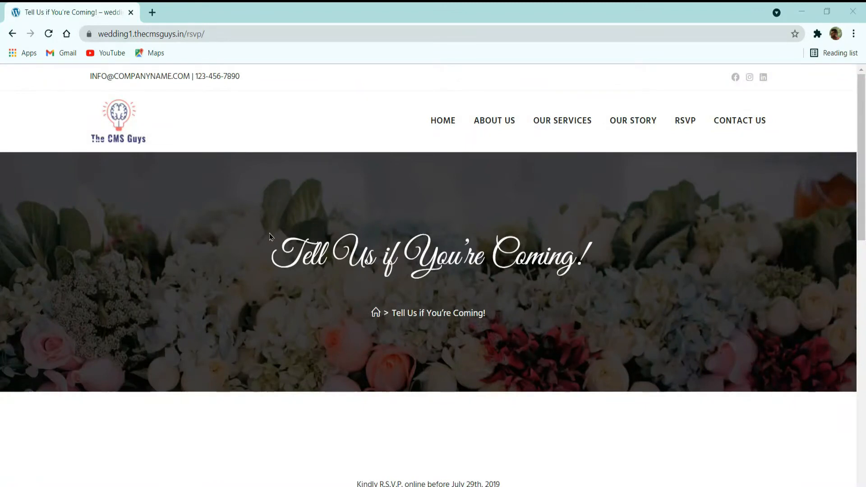
- Review the RSVP page's banner, attendance form fields, meal choice and footer
{"action": "scroll", "coordinate": [325, 243], "scroll_direction": "down", "scroll_amount": 4}
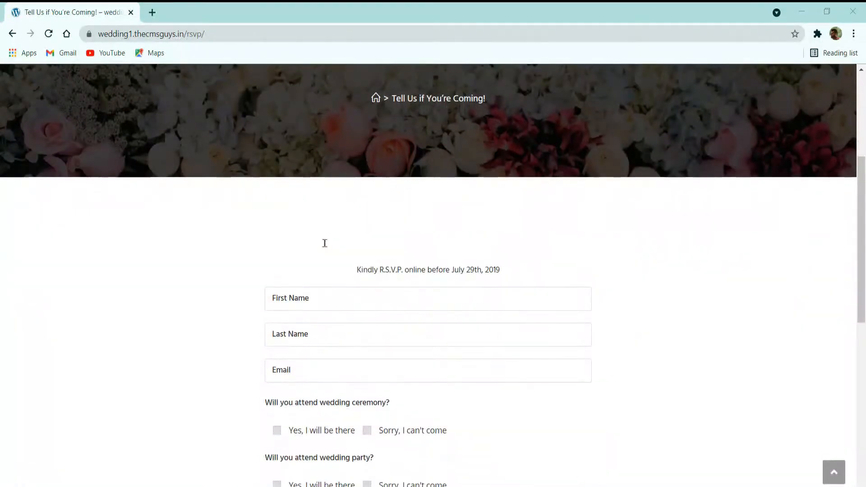
{"action": "scroll", "coordinate": [324, 243], "scroll_direction": "down", "scroll_amount": 3}
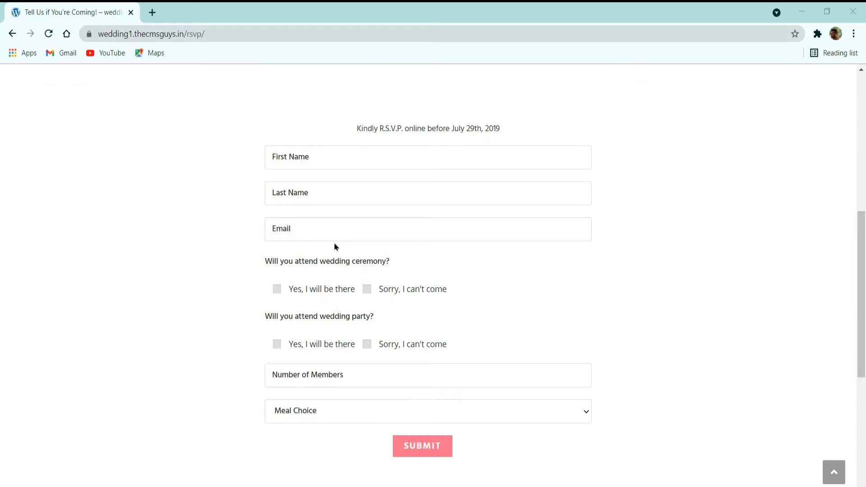
{"action": "scroll", "coordinate": [335, 246], "scroll_direction": "down", "scroll_amount": 6}
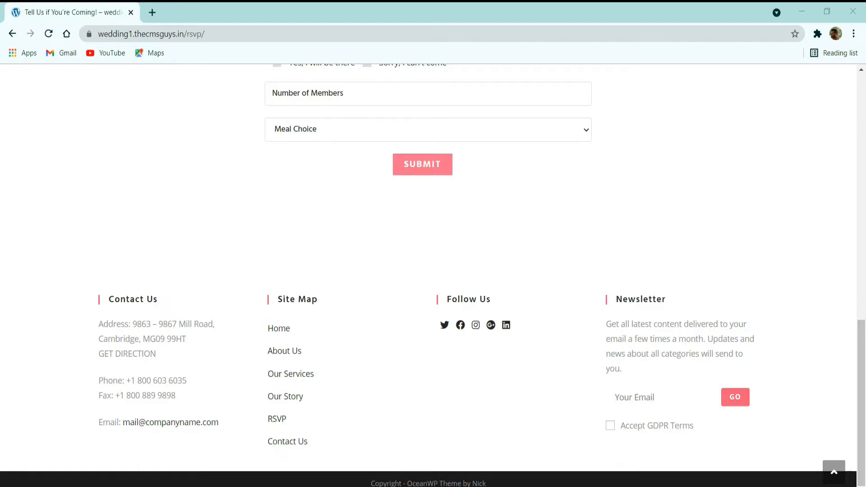
- Open the site's Contact Us page and examine its banner, the three contact detail columns and the embedded map
{"action": "scroll", "coordinate": [494, 285], "scroll_direction": "up", "scroll_amount": 10}
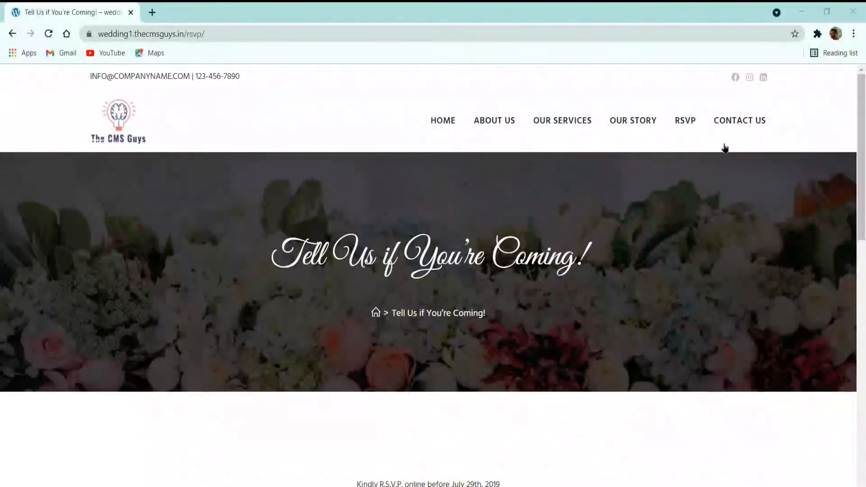
{"action": "left_click", "coordinate": [737, 130]}
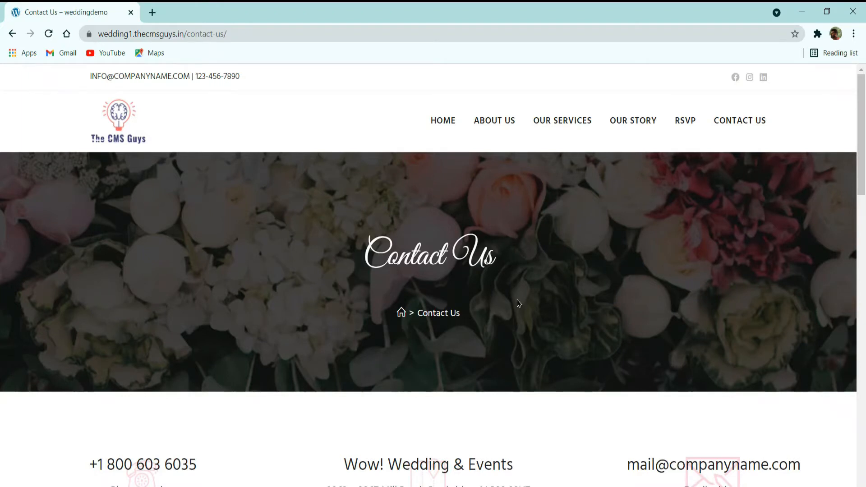
{"action": "scroll", "coordinate": [562, 300], "scroll_direction": "down", "scroll_amount": 2}
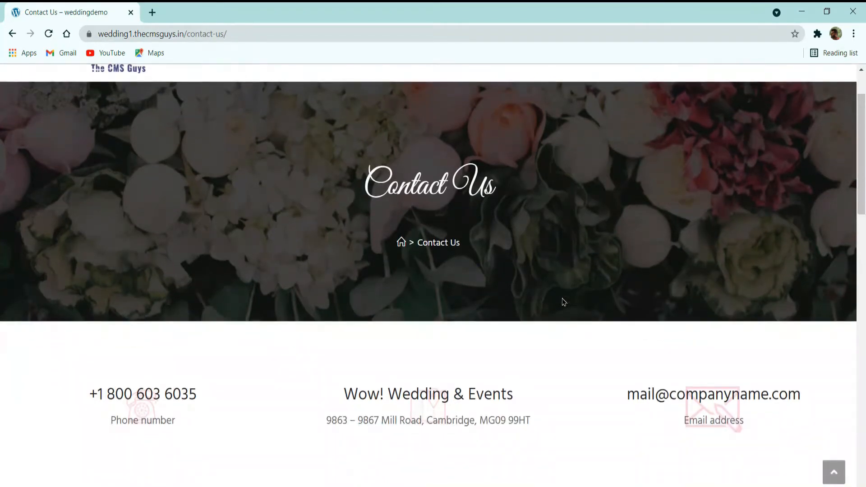
{"action": "scroll", "coordinate": [563, 302], "scroll_direction": "down", "scroll_amount": 2}
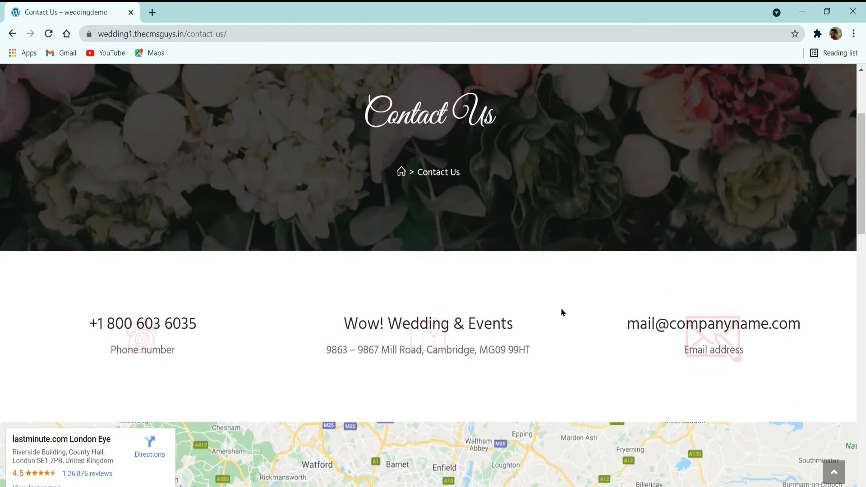
{"action": "scroll", "coordinate": [561, 312], "scroll_direction": "down", "scroll_amount": 4}
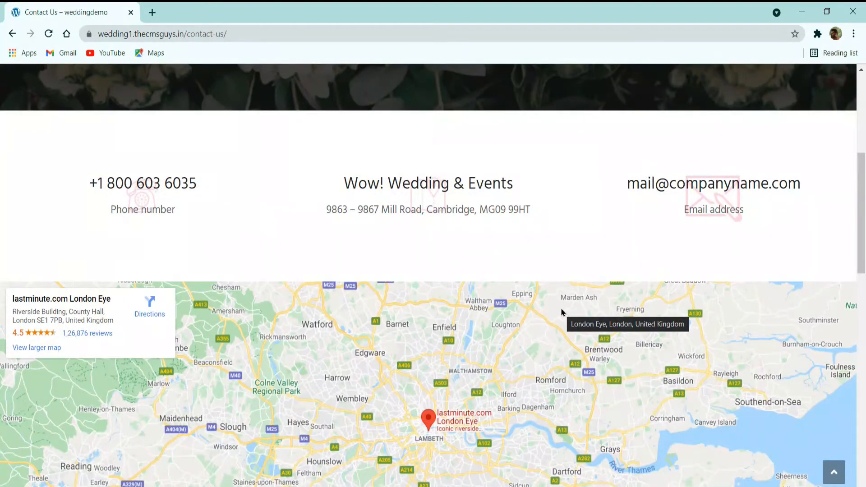
- Examine the "We'd Love To Hear From You!" contact form and the footer columns on the Contact Us page
{"action": "scroll", "coordinate": [561, 312], "scroll_direction": "down", "scroll_amount": 8}
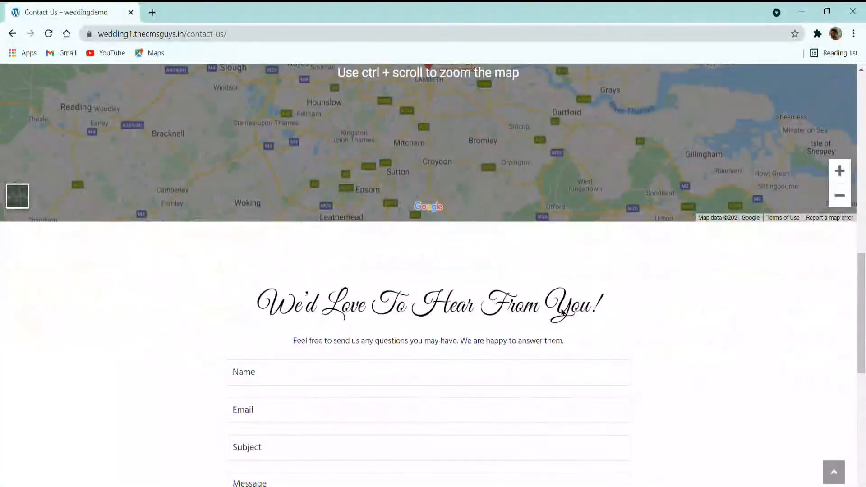
{"action": "scroll", "coordinate": [562, 312], "scroll_direction": "down", "scroll_amount": 2}
{"action": "scroll", "coordinate": [562, 308], "scroll_direction": "down", "scroll_amount": 2}
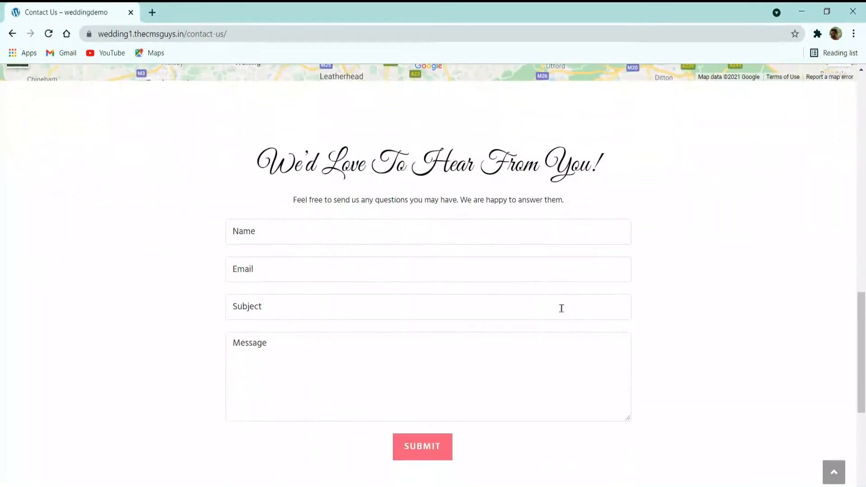
{"action": "scroll", "coordinate": [561, 308], "scroll_direction": "down", "scroll_amount": 7}
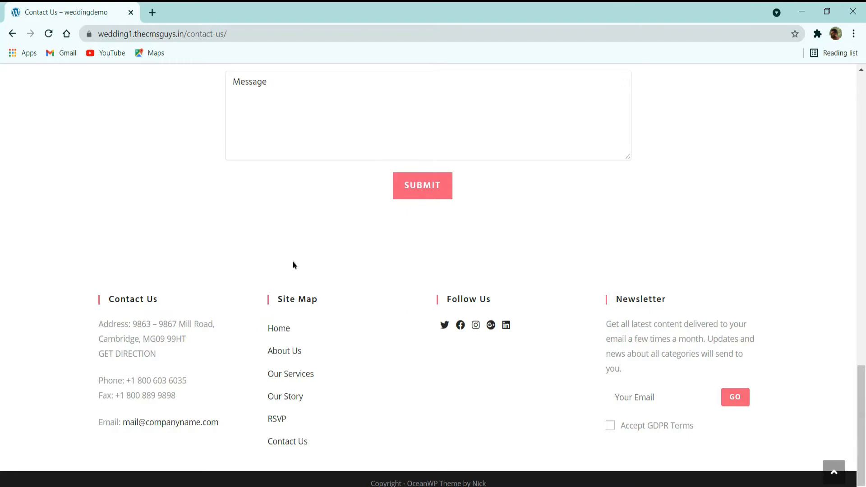
- Open thecmsguys.com/namecheap in a new tab to reach the Namecheap shared hosting page
{"action": "left_click", "coordinate": [152, 13]}
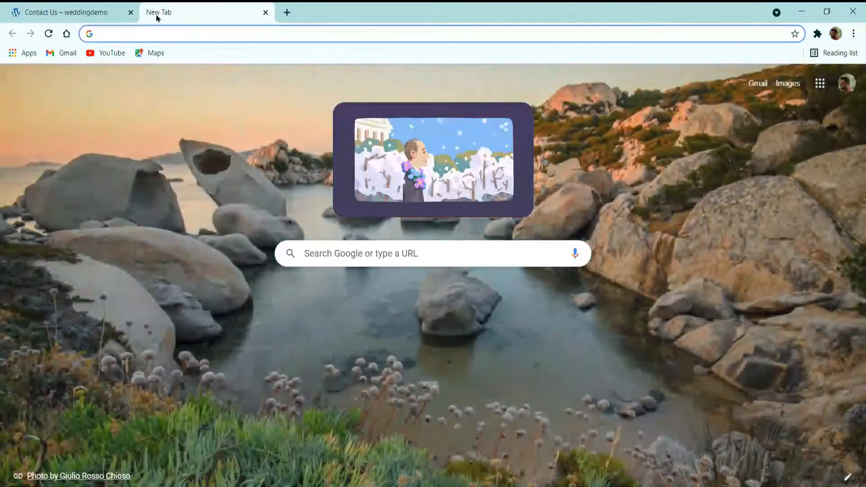
{"action": "type", "text": "thecmsguys.in"}
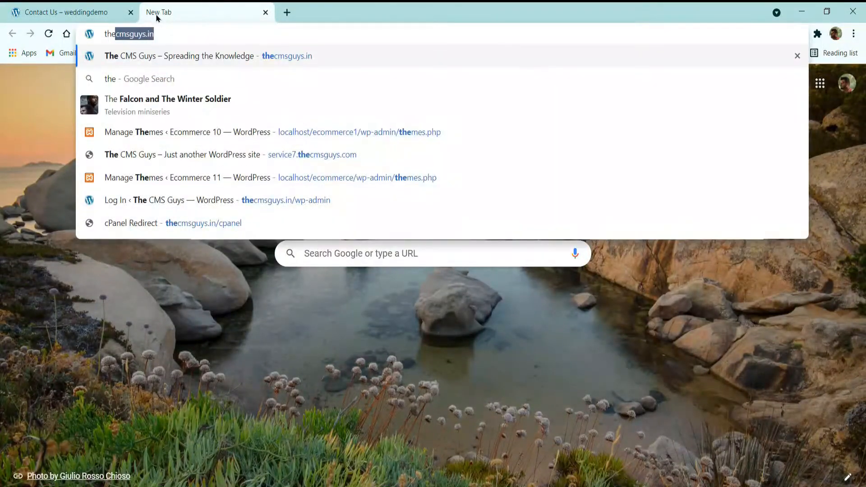
{"action": "key", "text": "Right"}
{"action": "key", "text": "BackSpace"}
{"action": "key", "text": "BackSpace"}
{"action": "key", "text": "BackSpace"}
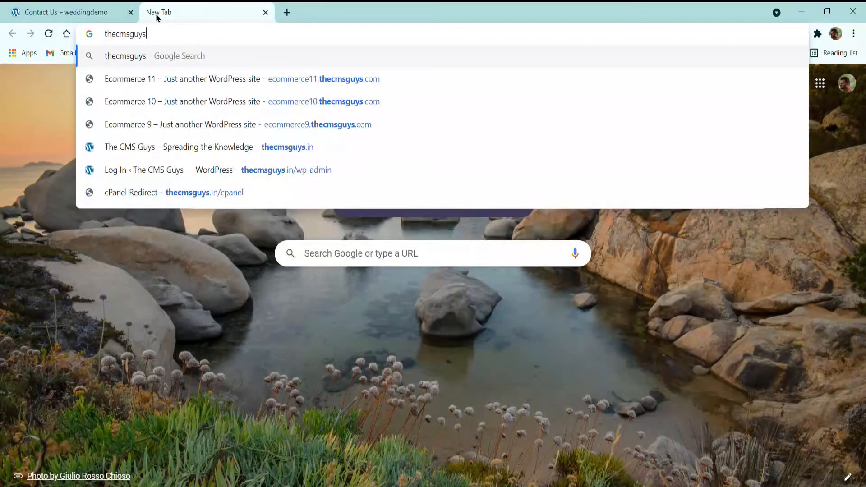
{"action": "type", "text": ".co"}
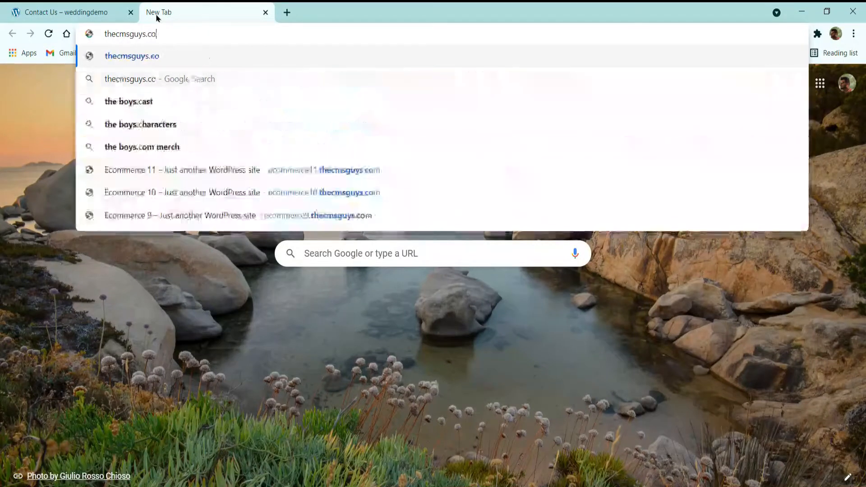
{"action": "type", "text": "m./name"}
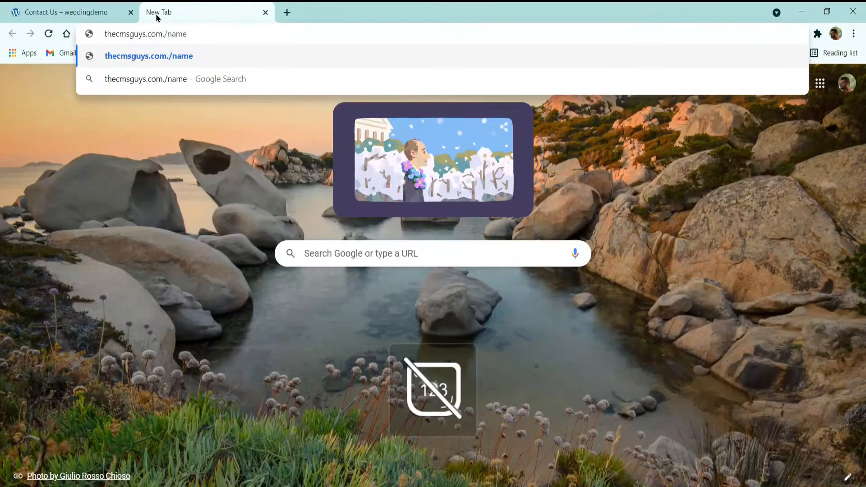
{"action": "key", "text": "Num_Lock"}
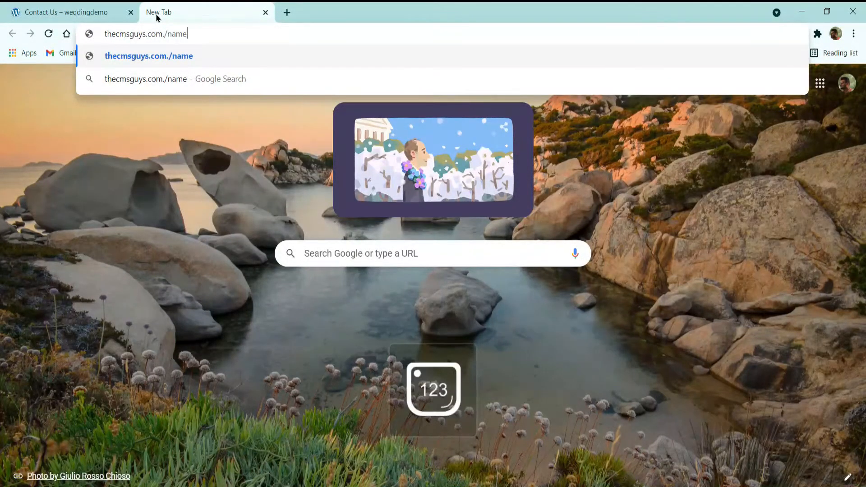
{"action": "type", "text": "cheap"}
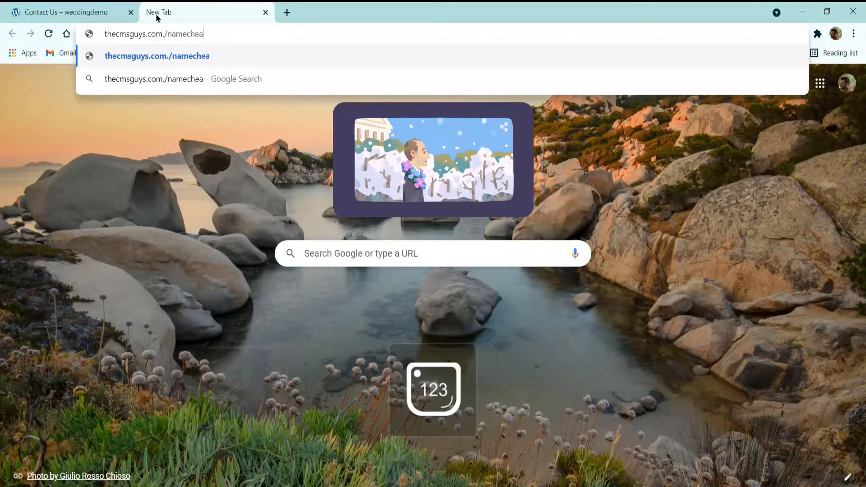
{"action": "key", "text": "Left"}
{"action": "key", "text": "Left"}
{"action": "key", "text": "Left"}
{"action": "key", "text": "Left"}
{"action": "key", "text": "Left"}
{"action": "key", "text": "Left"}
{"action": "key", "text": "Left"}
{"action": "key", "text": "Left"}
{"action": "key", "text": "Left"}
{"action": "key", "text": "Left"}
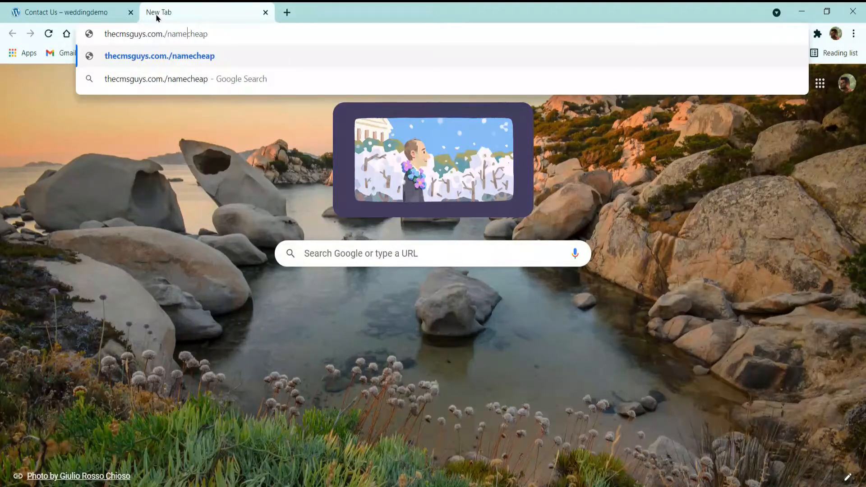
{"action": "key", "text": "BackSpace"}
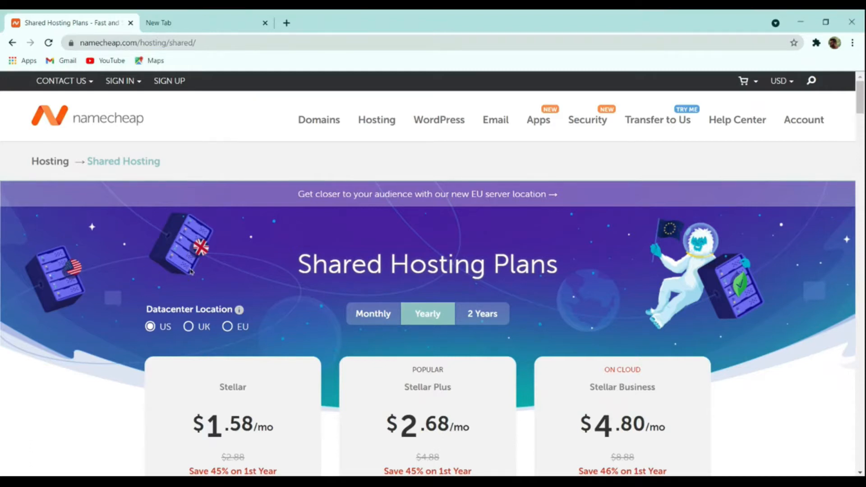
- Compare the prices and included features of the Stellar, Stellar Plus and Stellar Business shared hosting plans
{"action": "scroll", "coordinate": [203, 257], "scroll_direction": "down", "scroll_amount": 4}
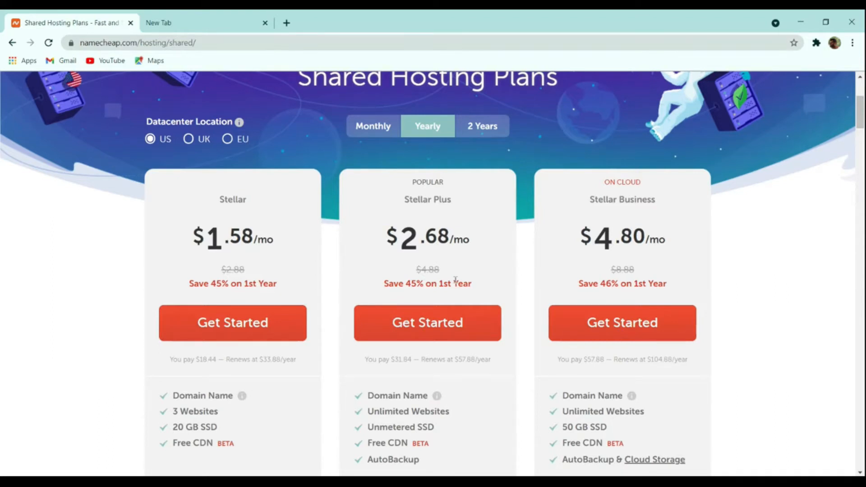
{"action": "scroll", "coordinate": [456, 280], "scroll_direction": "down", "scroll_amount": 4}
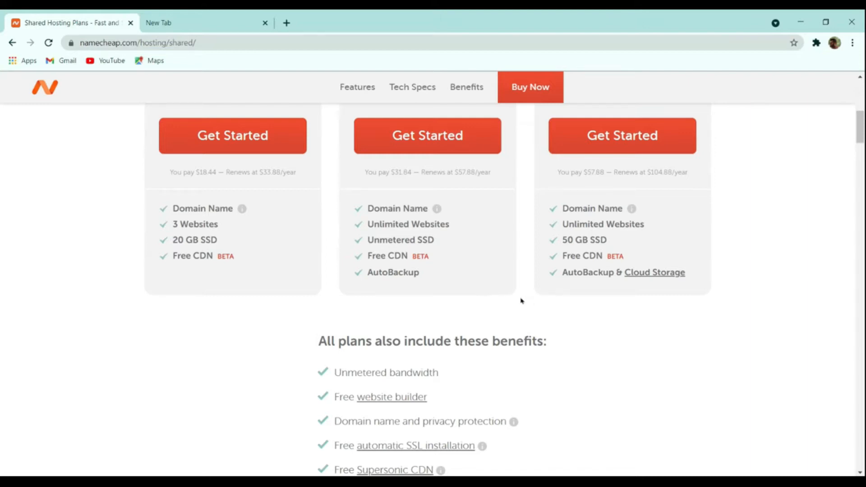
{"action": "scroll", "coordinate": [529, 305], "scroll_direction": "up", "scroll_amount": 7}
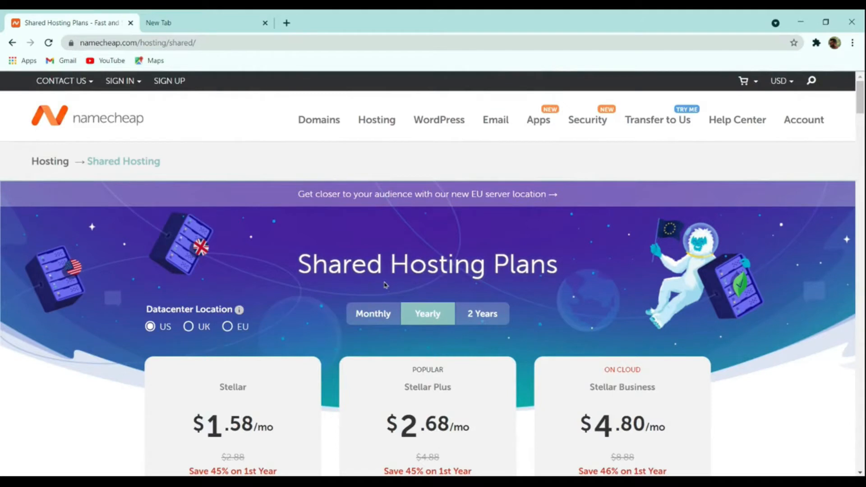
{"action": "scroll", "coordinate": [366, 295], "scroll_direction": "down", "scroll_amount": 2}
{"action": "scroll", "coordinate": [365, 295], "scroll_direction": "up", "scroll_amount": 2}
- Try the UK and EU datacenter locations for the hosting plans and return the selection to US
{"action": "left_click", "coordinate": [199, 331]}
{"action": "left_click", "coordinate": [238, 330]}
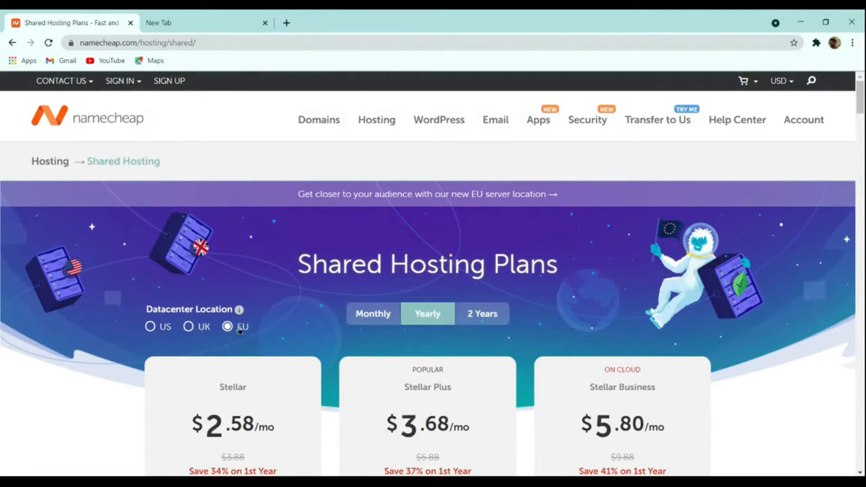
{"action": "left_click", "coordinate": [162, 330]}
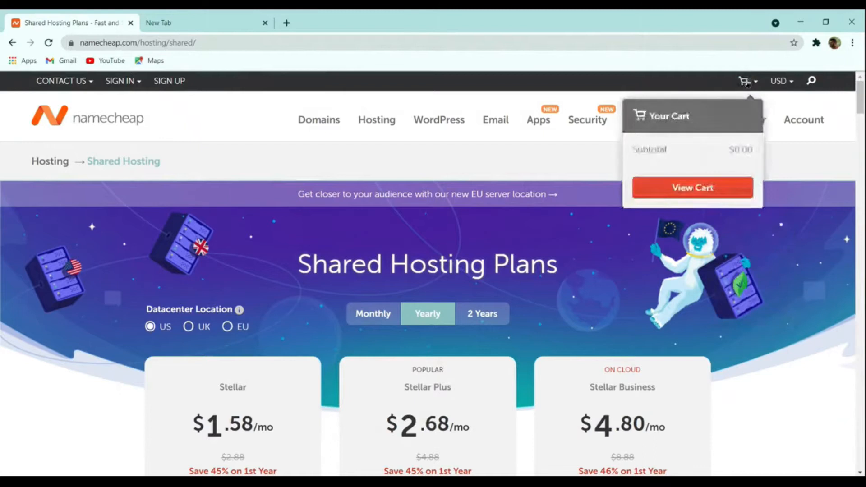
- Switch the displayed currency to Indian Rupees and start ordering the yearly Stellar Plus hosting plan
{"action": "mouse_move", "coordinate": [772, 83]}
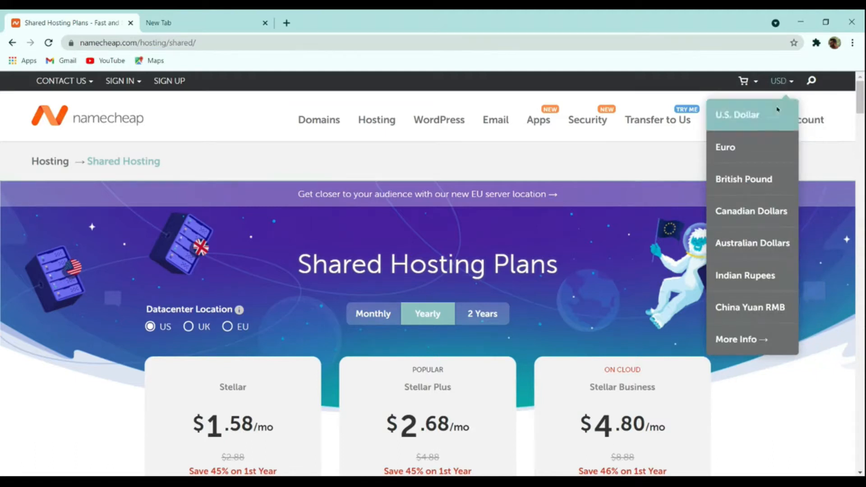
{"action": "left_click", "coordinate": [756, 275]}
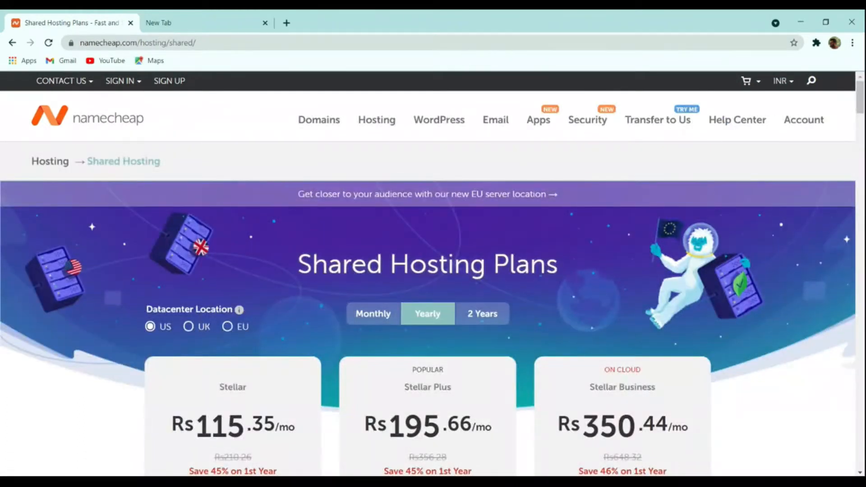
{"action": "scroll", "coordinate": [330, 327], "scroll_direction": "down", "scroll_amount": 4}
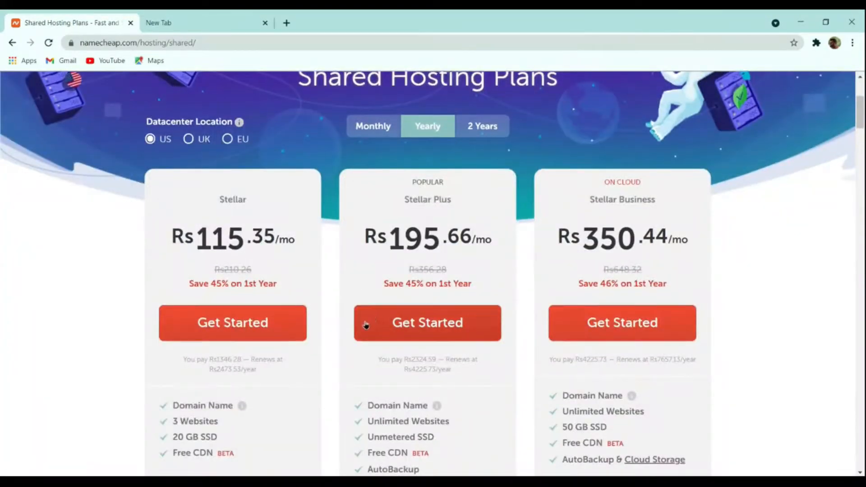
{"action": "left_click", "coordinate": [435, 323]}
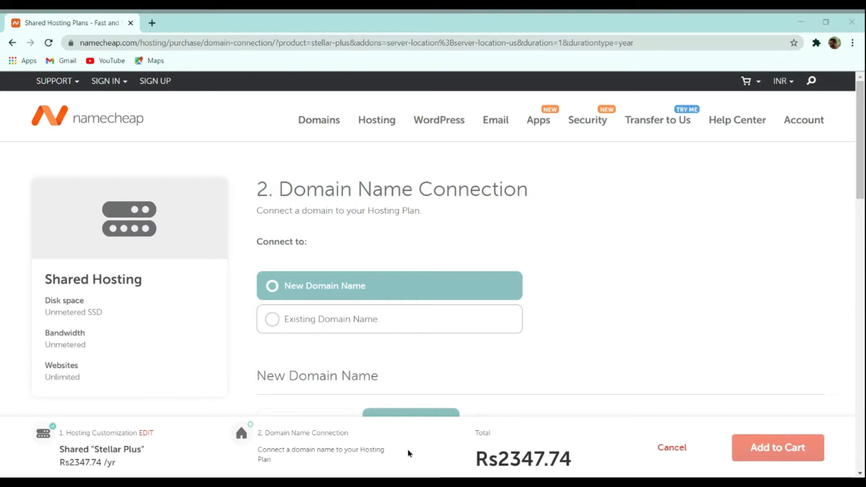
- Check the Existing Domain Name connection option and switch back to New Domain Name
{"action": "left_click", "coordinate": [331, 316]}
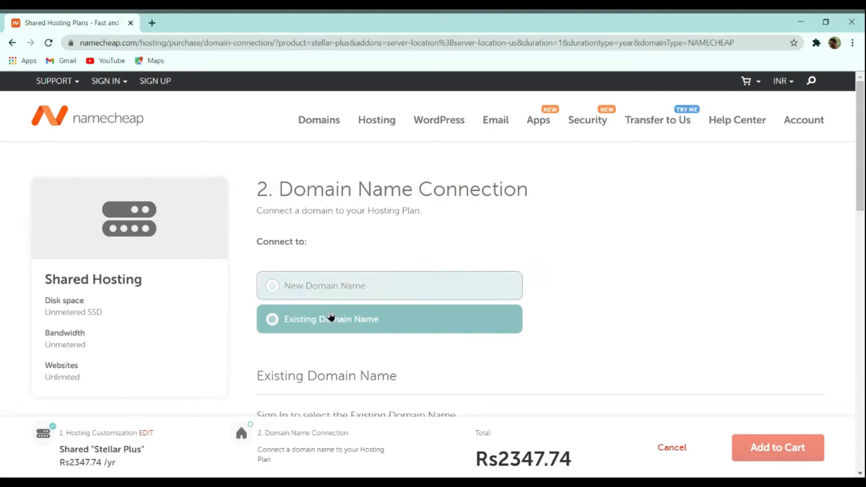
{"action": "scroll", "coordinate": [506, 257], "scroll_direction": "down", "scroll_amount": 4}
{"action": "scroll", "coordinate": [578, 261], "scroll_direction": "up", "scroll_amount": 4}
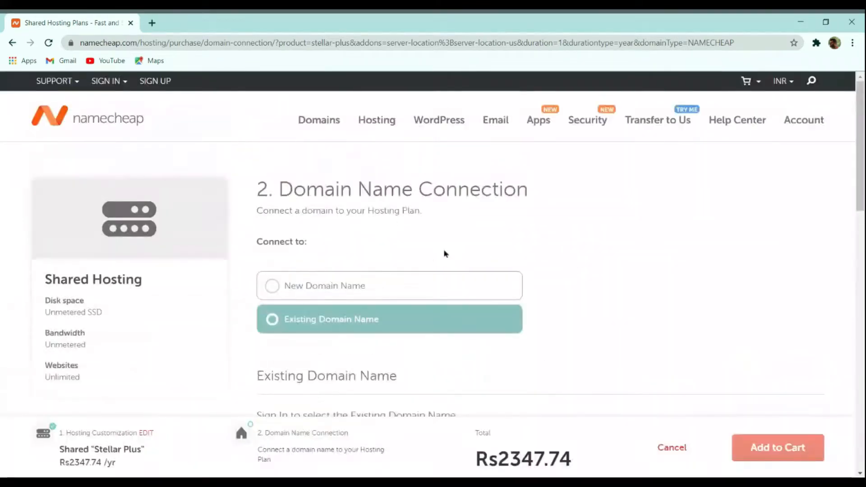
{"action": "left_click", "coordinate": [376, 275]}
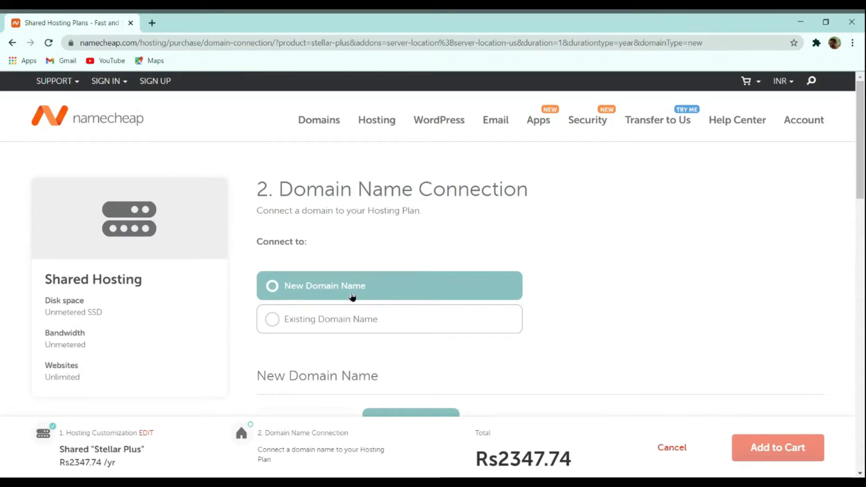
- Search for the domain thecmsguys.in as a new purchase for the hosting plan
{"action": "scroll", "coordinate": [522, 264], "scroll_direction": "down", "scroll_amount": 4}
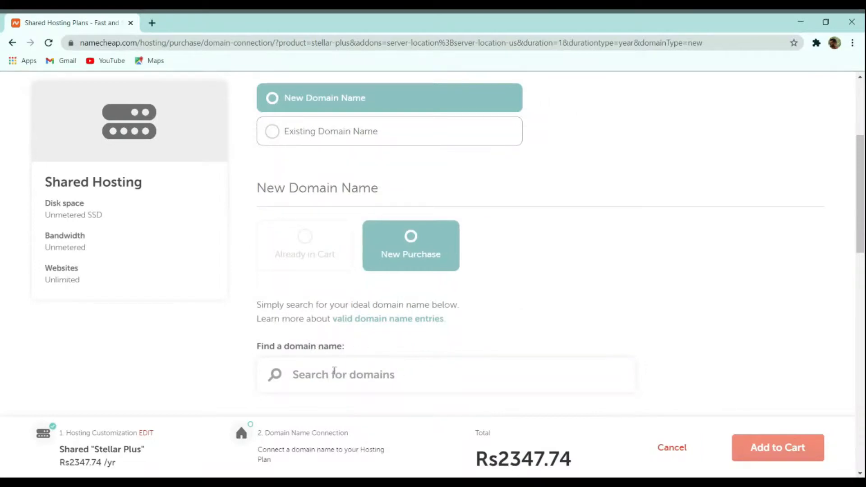
{"action": "left_click", "coordinate": [400, 369]}
{"action": "scroll", "coordinate": [401, 374], "scroll_direction": "down", "scroll_amount": 2}
{"action": "type", "text": "the"}
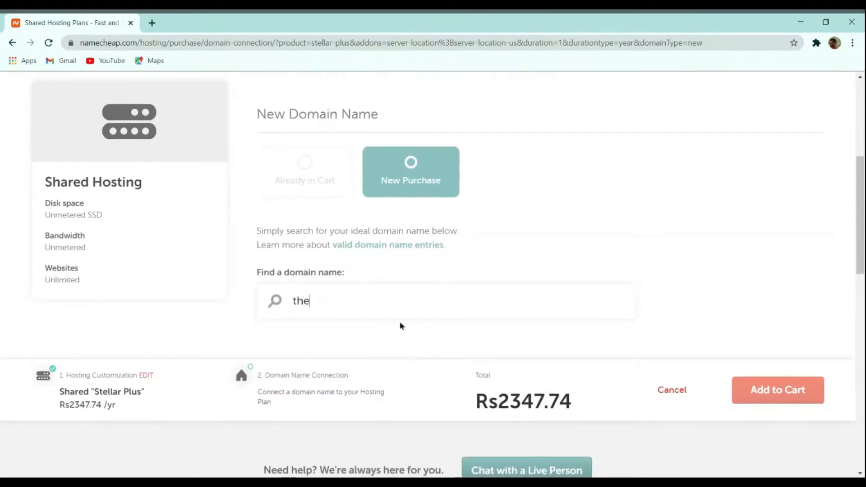
{"action": "type", "text": "cmsguys.in"}
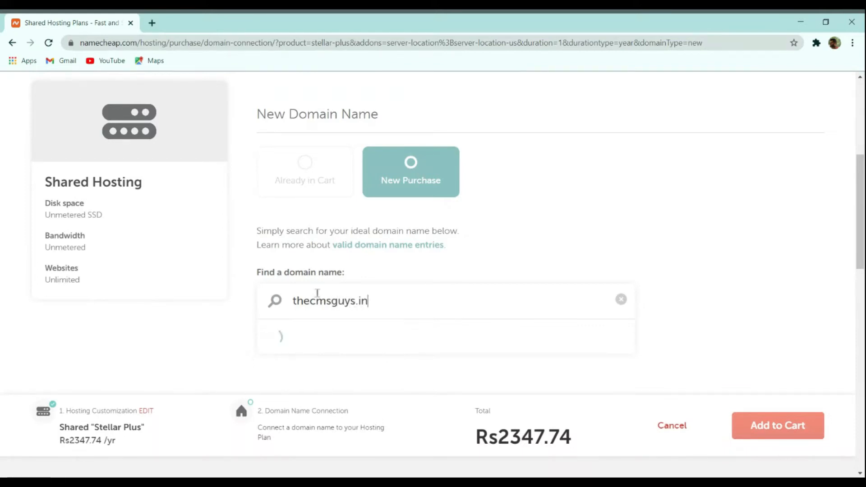
- Connect thecmsguys.in as the new domain and add it with the Stellar Plus plan to the cart
{"action": "scroll", "coordinate": [332, 306], "scroll_direction": "down", "scroll_amount": 3}
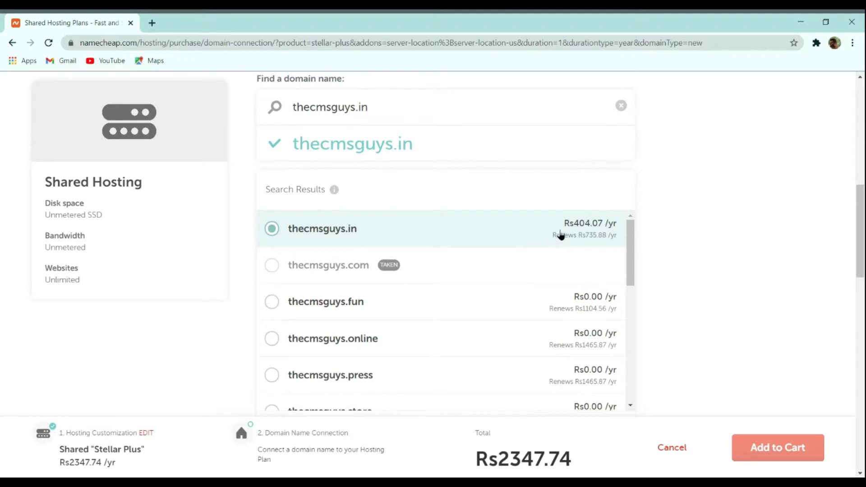
{"action": "scroll", "coordinate": [576, 234], "scroll_direction": "down", "scroll_amount": 3}
{"action": "left_click", "coordinate": [595, 277]}
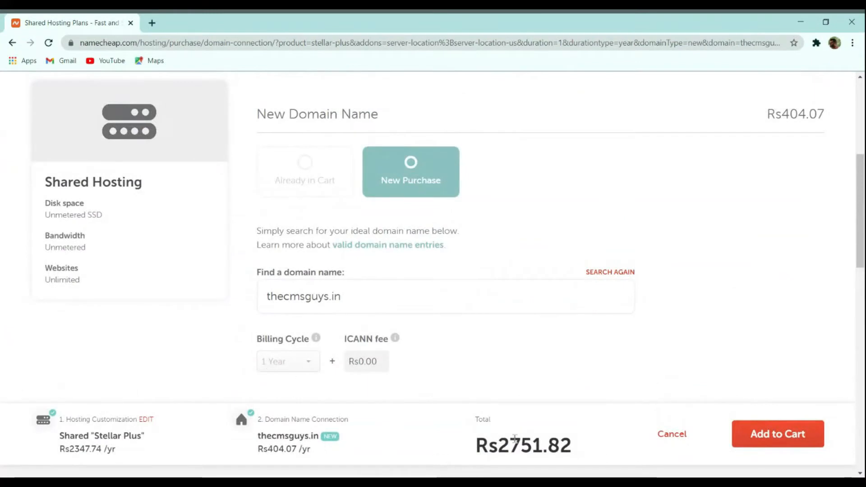
{"action": "left_click_drag", "start_coordinate": [477, 439], "coordinate": [542, 440]}
{"action": "left_click", "coordinate": [565, 438]}
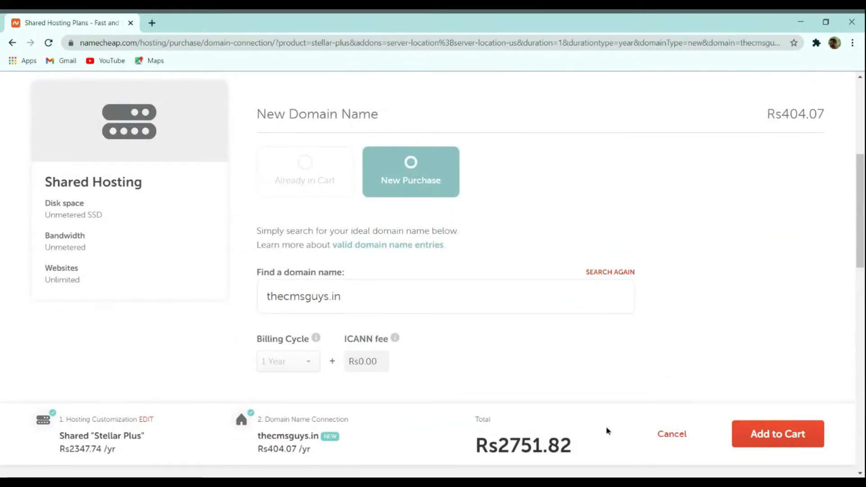
{"action": "left_click", "coordinate": [788, 438]}
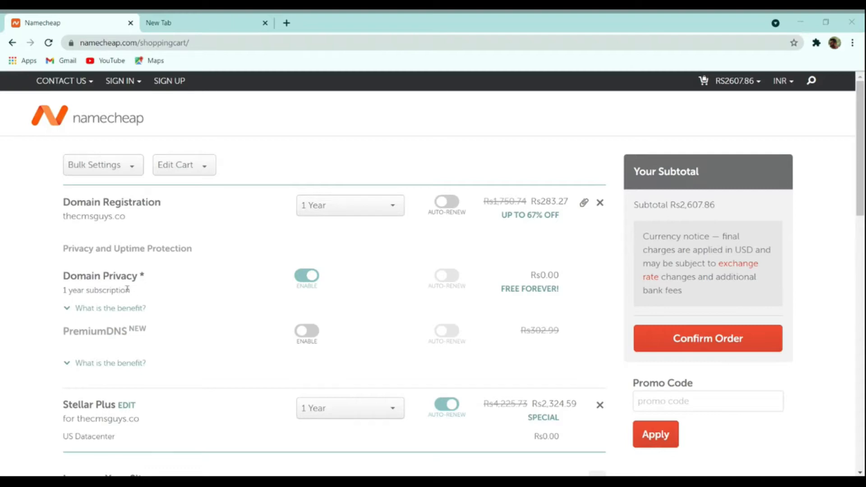
- Try a 5-year domain registration period in the cart and return it to 1 year
{"action": "left_click", "coordinate": [342, 207]}
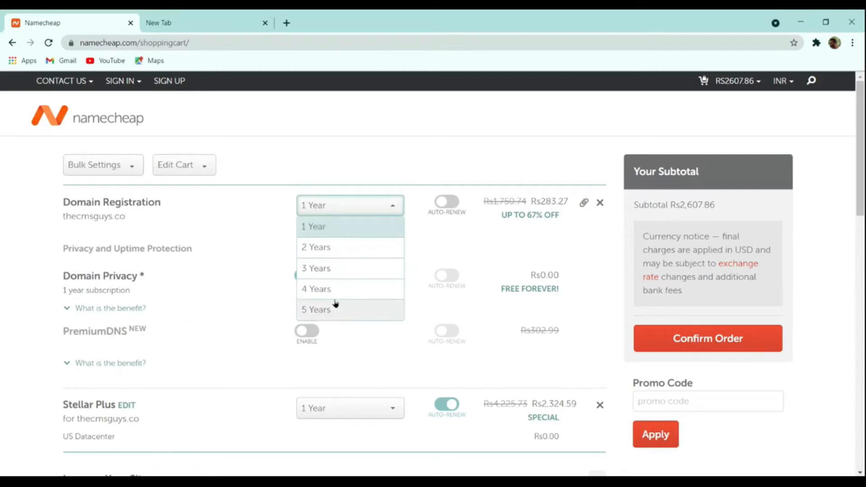
{"action": "left_click", "coordinate": [334, 306]}
{"action": "left_click", "coordinate": [329, 209]}
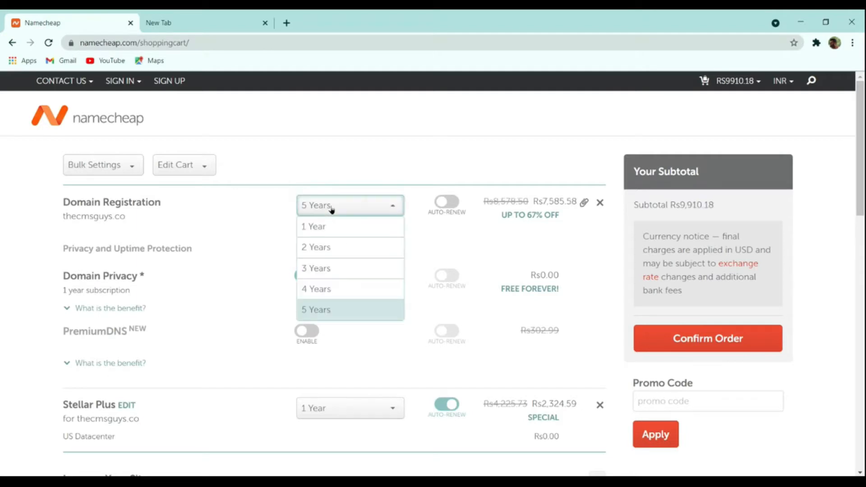
{"action": "left_click", "coordinate": [335, 228]}
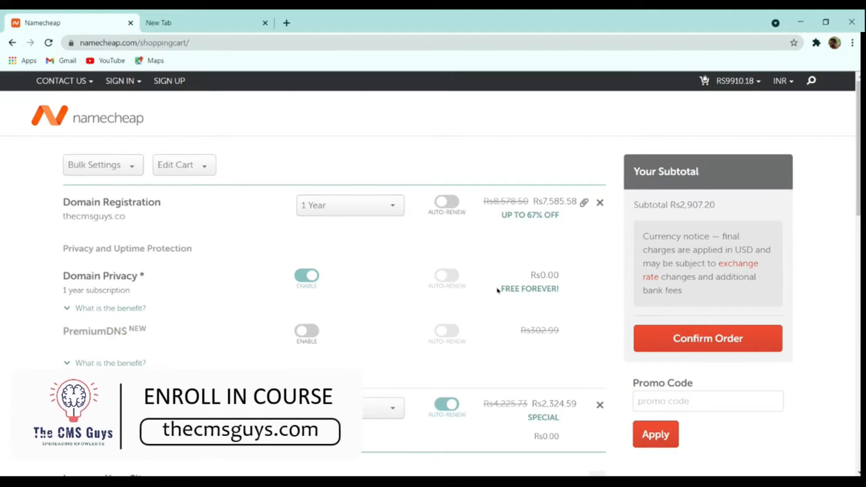
- Confirm the cart order and sign in to the existing account to reach the payment method page
{"action": "scroll", "coordinate": [528, 286], "scroll_direction": "down", "scroll_amount": 4}
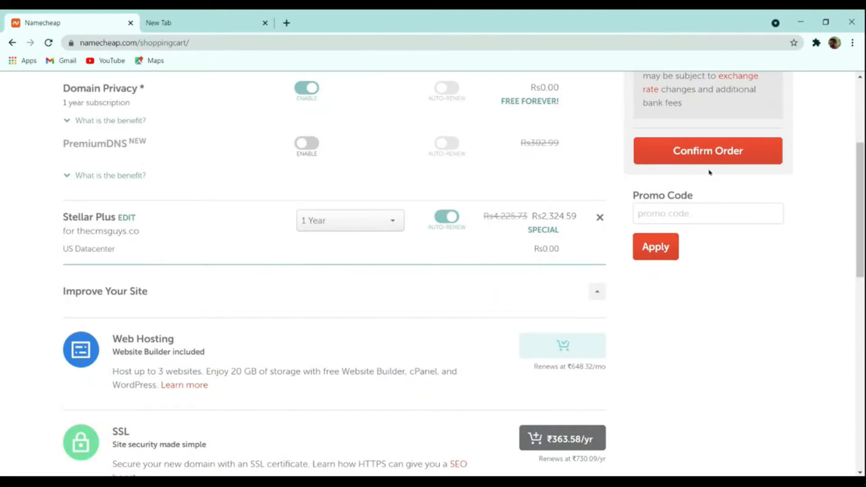
{"action": "left_click", "coordinate": [721, 160]}
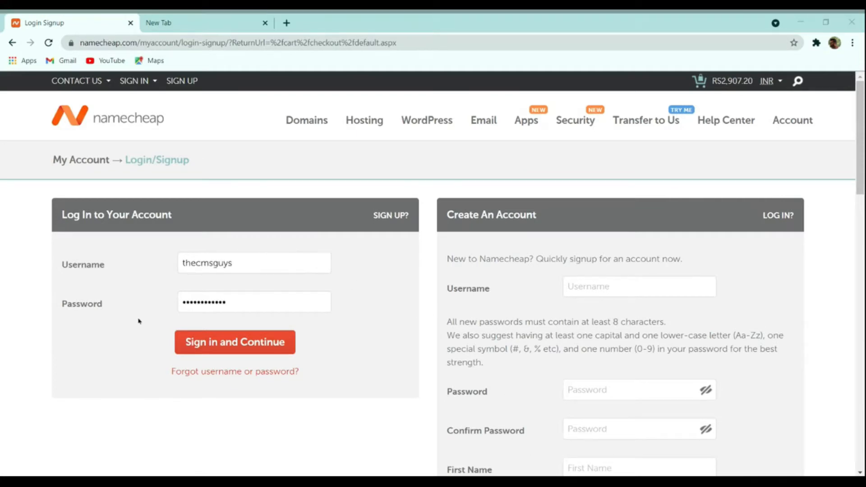
{"action": "left_click", "coordinate": [139, 321]}
{"action": "left_click", "coordinate": [249, 342]}
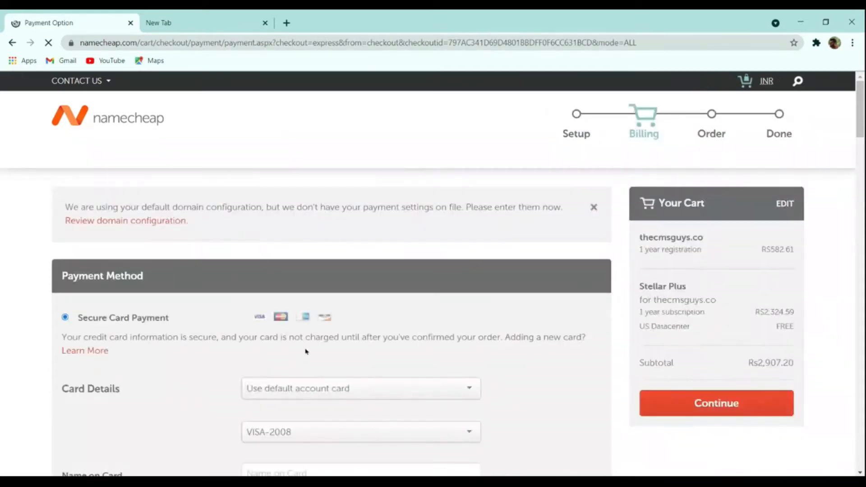
{"action": "scroll", "coordinate": [307, 352], "scroll_direction": "down", "scroll_amount": 3}
{"action": "scroll", "coordinate": [304, 351], "scroll_direction": "up", "scroll_amount": 3}
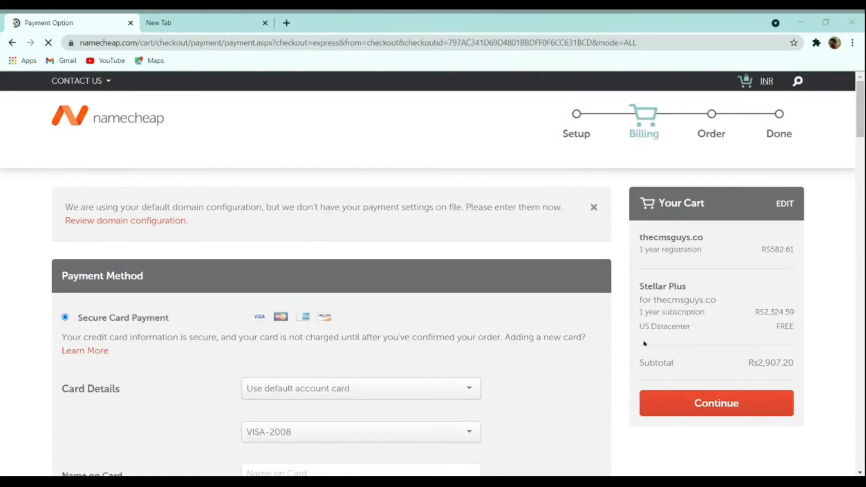
- Choose PayPal as the payment method and continue to the order review to check the cart items and payment details
{"action": "scroll", "coordinate": [449, 370], "scroll_direction": "down", "scroll_amount": 1}
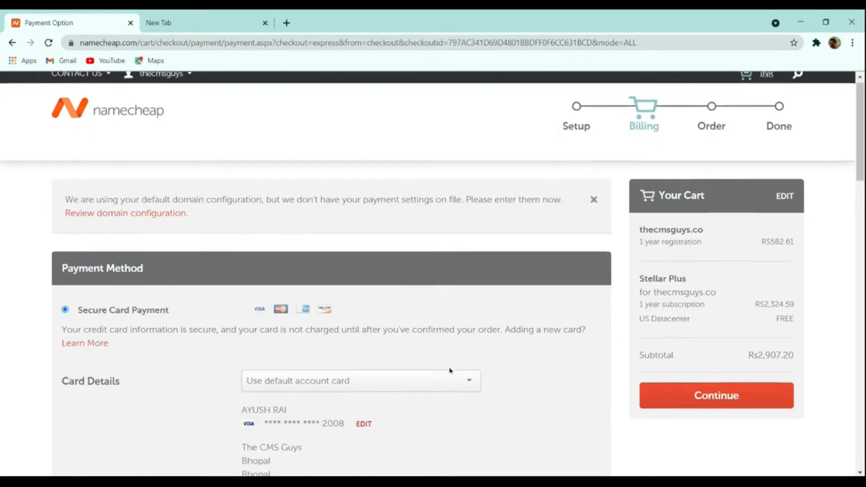
{"action": "scroll", "coordinate": [449, 370], "scroll_direction": "down", "scroll_amount": 8}
{"action": "scroll", "coordinate": [180, 315], "scroll_direction": "up", "scroll_amount": 4}
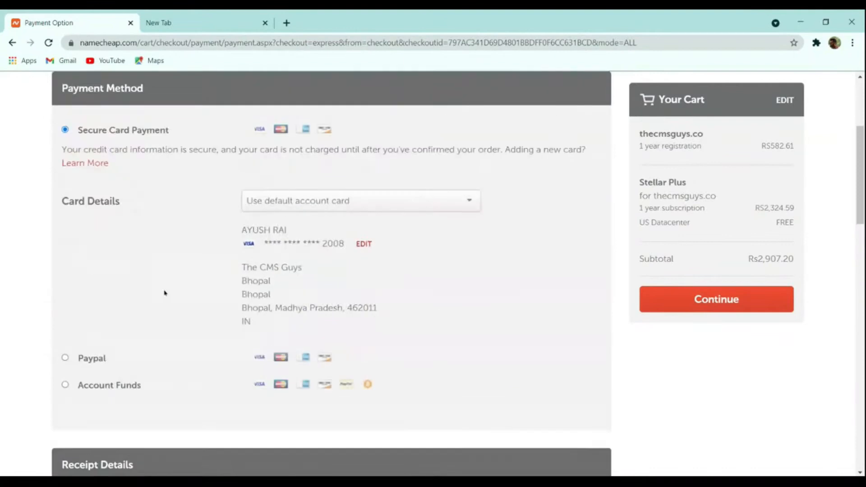
{"action": "scroll", "coordinate": [130, 266], "scroll_direction": "down", "scroll_amount": 8}
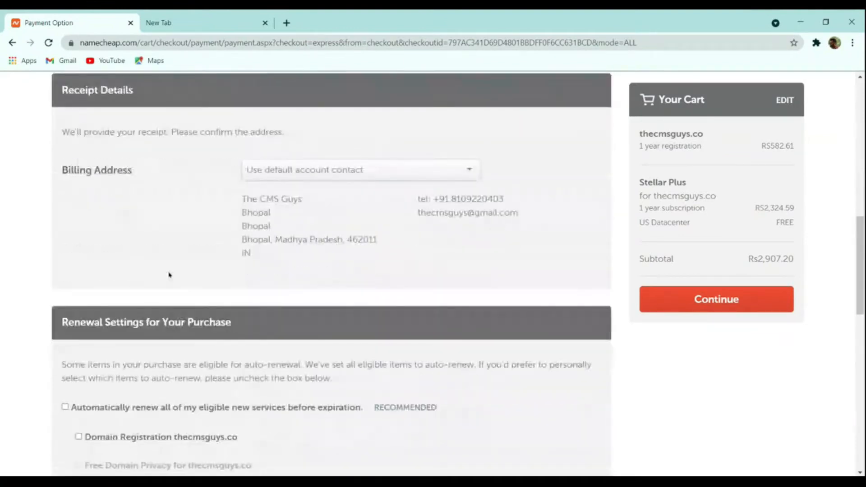
{"action": "scroll", "coordinate": [133, 249], "scroll_direction": "up", "scroll_amount": 4}
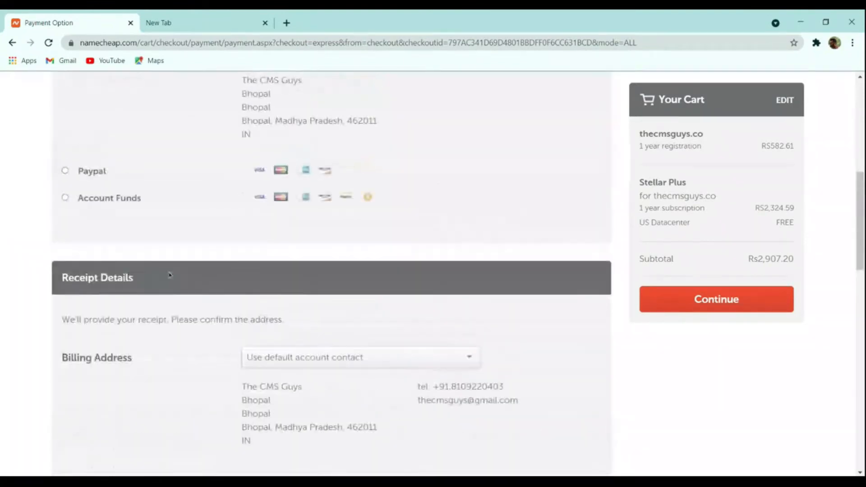
{"action": "left_click", "coordinate": [85, 203]}
{"action": "left_click", "coordinate": [65, 171]}
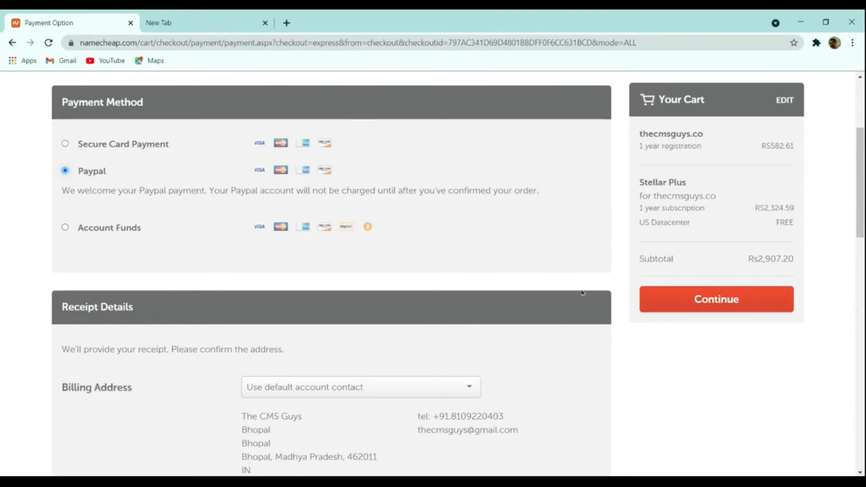
{"action": "left_click", "coordinate": [690, 298]}
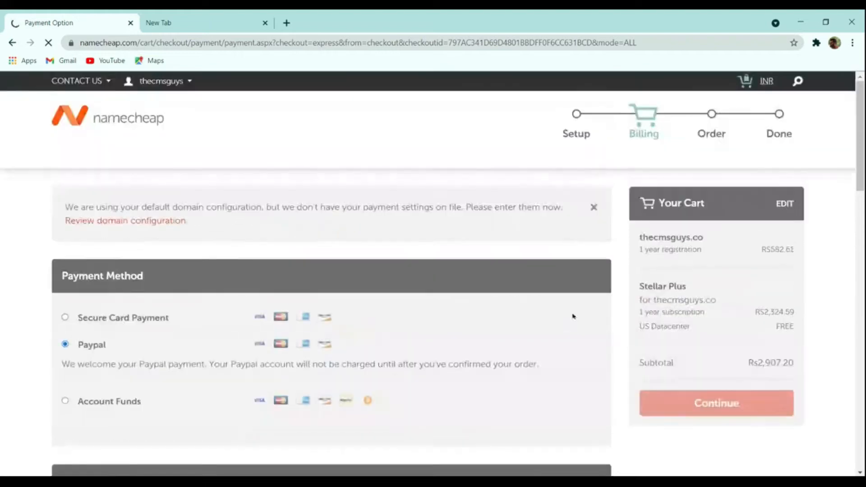
{"action": "scroll", "coordinate": [631, 302], "scroll_direction": "down", "scroll_amount": 3}
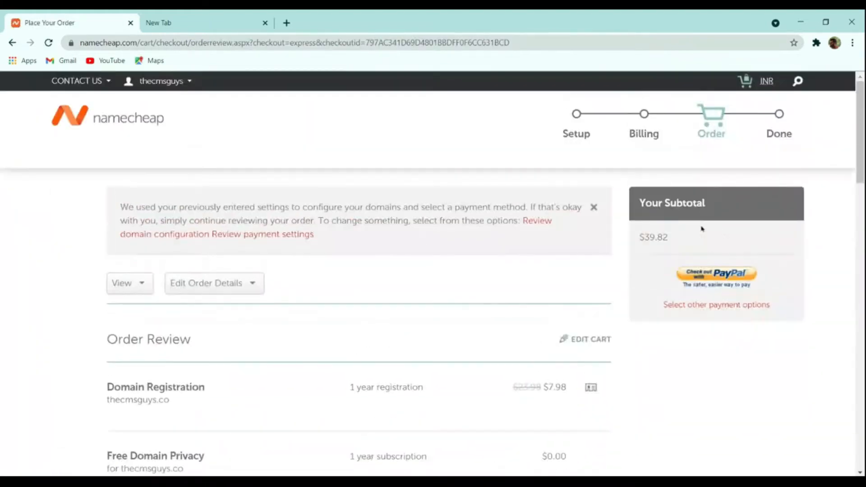
{"action": "scroll", "coordinate": [567, 325], "scroll_direction": "down", "scroll_amount": 7}
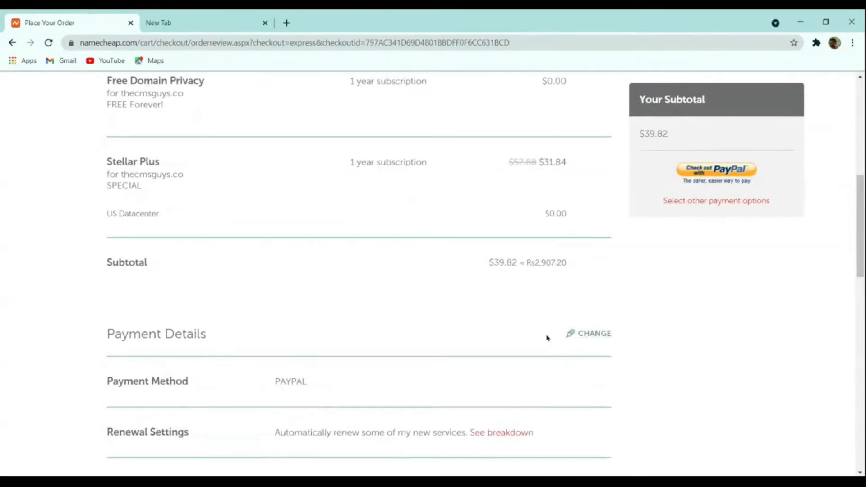
{"action": "scroll", "coordinate": [537, 333], "scroll_direction": "up", "scroll_amount": 8}
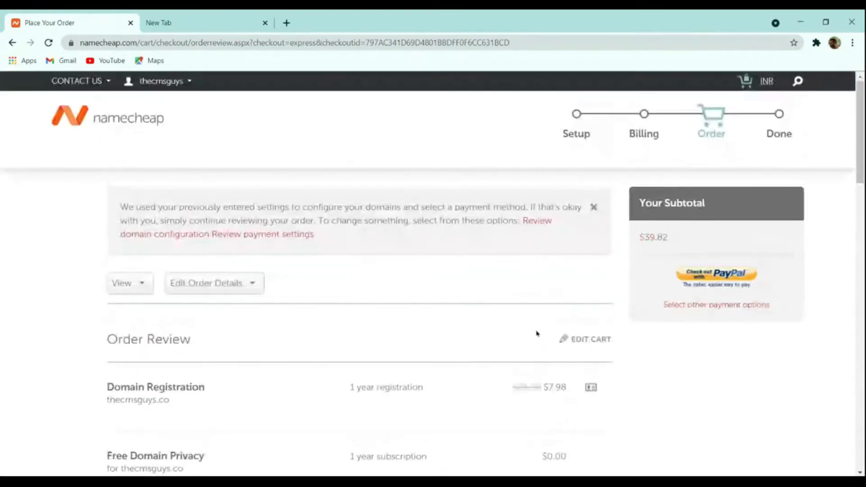
- Go to the Namecheap account dashboard and open cPanel for the Stellar Plus hosting of thecmsguys.in
{"action": "mouse_move", "coordinate": [150, 82]}
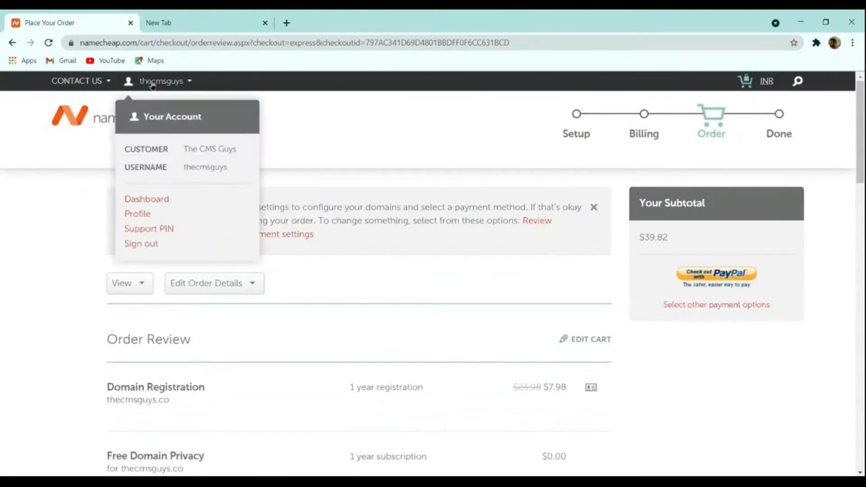
{"action": "left_click", "coordinate": [155, 199]}
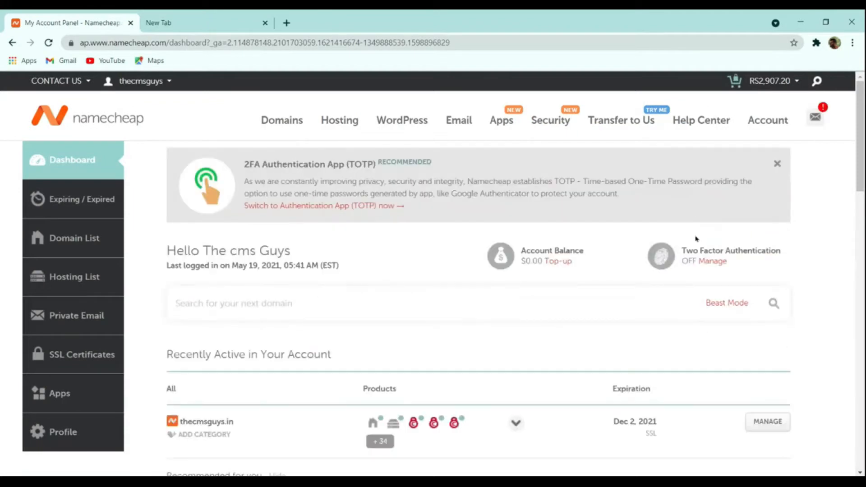
{"action": "scroll", "coordinate": [696, 239], "scroll_direction": "down", "scroll_amount": 4}
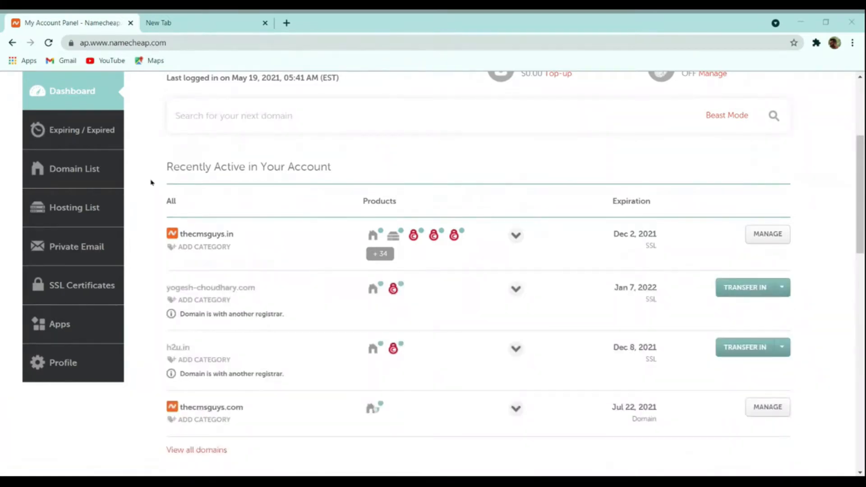
{"action": "mouse_move", "coordinate": [392, 242]}
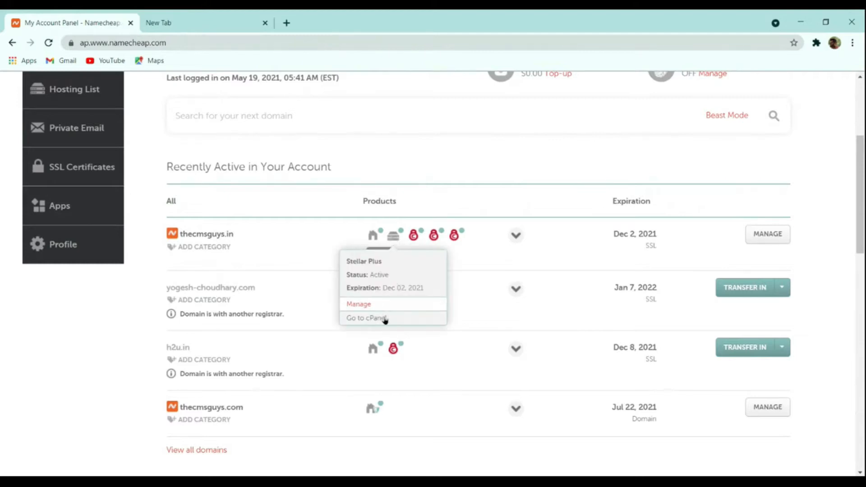
{"action": "left_click", "coordinate": [384, 318]}
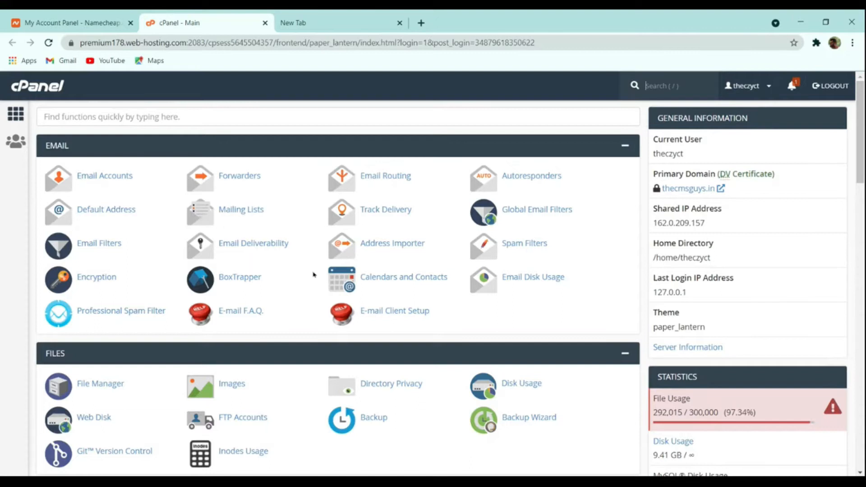
- Search the cPanel functions for "wor" and open WordPress Manager by Softaculous
{"action": "scroll", "coordinate": [315, 274], "scroll_direction": "down", "scroll_amount": 15}
{"action": "scroll", "coordinate": [316, 278], "scroll_direction": "up", "scroll_amount": 15}
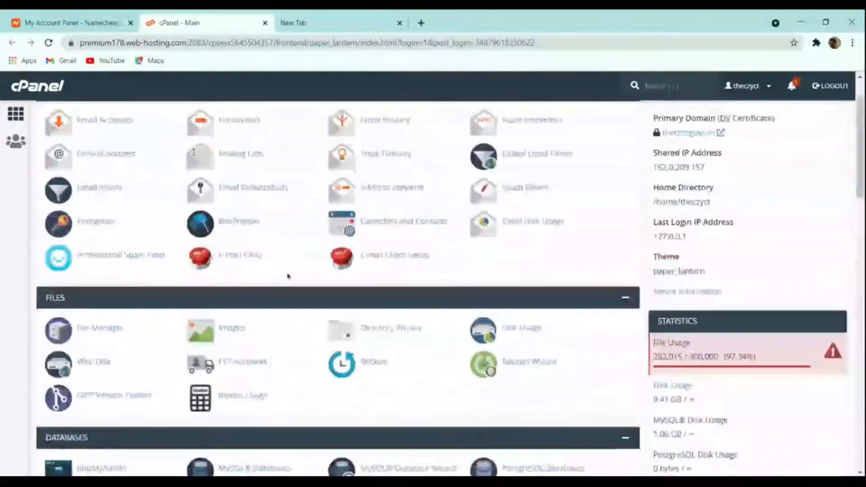
{"action": "left_click", "coordinate": [173, 112]}
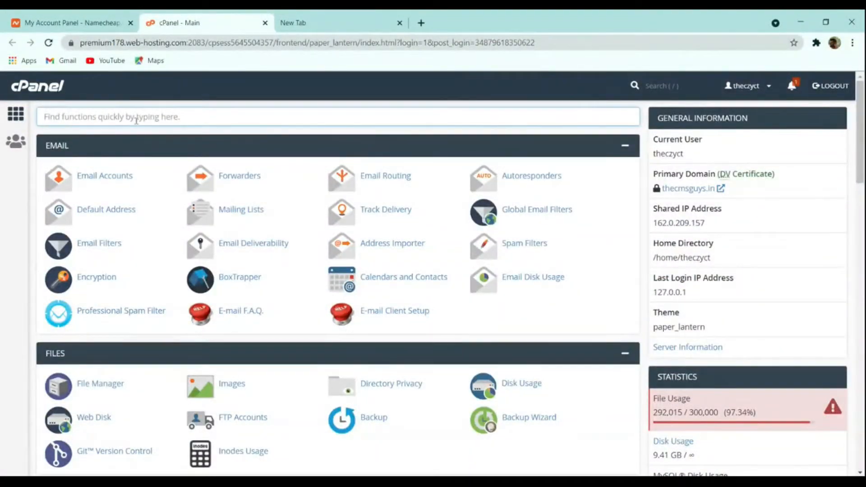
{"action": "type", "text": "wor"}
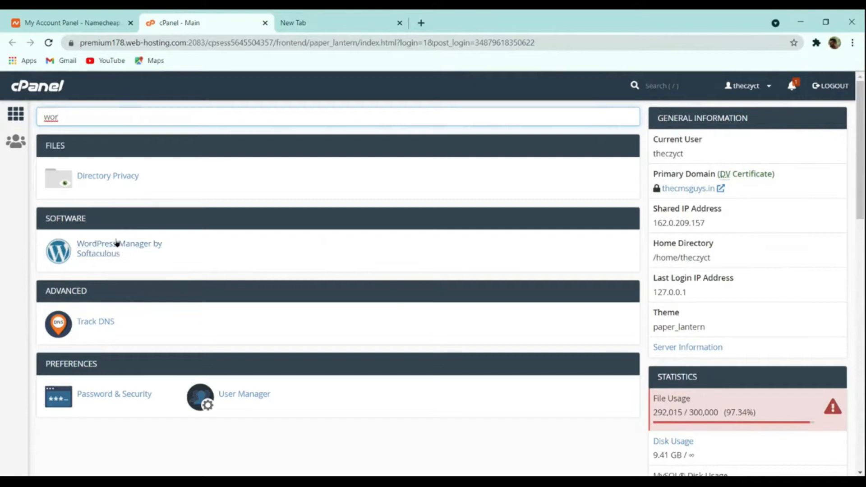
{"action": "left_click", "coordinate": [90, 247]}
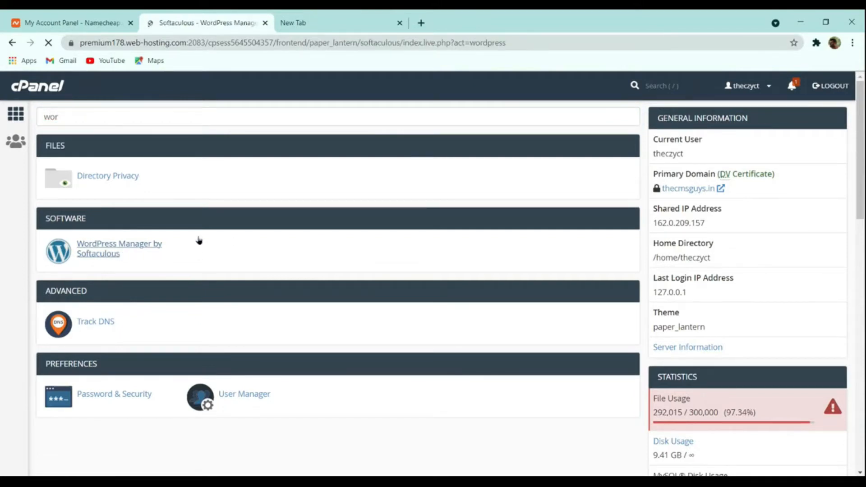
- Examine the list of existing WordPress installations and the install and scan options in WordPress Management
{"action": "scroll", "coordinate": [304, 248], "scroll_direction": "down", "scroll_amount": 3}
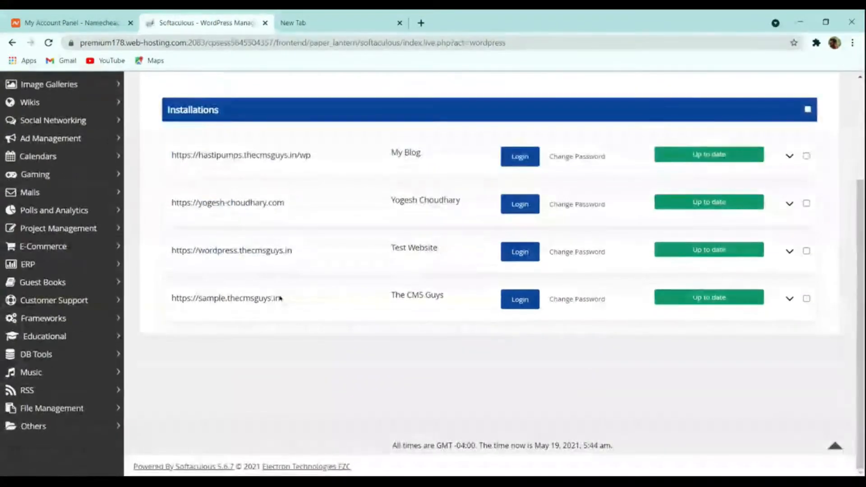
{"action": "scroll", "coordinate": [272, 306], "scroll_direction": "up", "scroll_amount": 3}
{"action": "scroll", "coordinate": [344, 323], "scroll_direction": "down", "scroll_amount": 3}
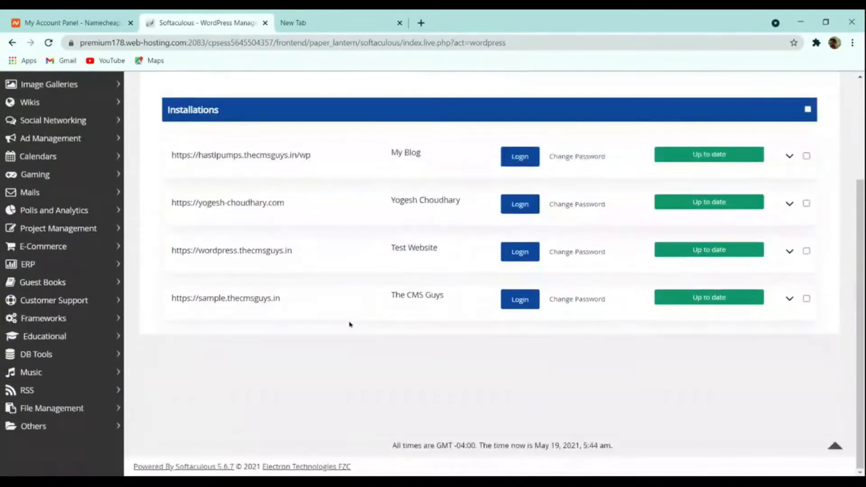
{"action": "scroll", "coordinate": [350, 323], "scroll_direction": "up", "scroll_amount": 3}
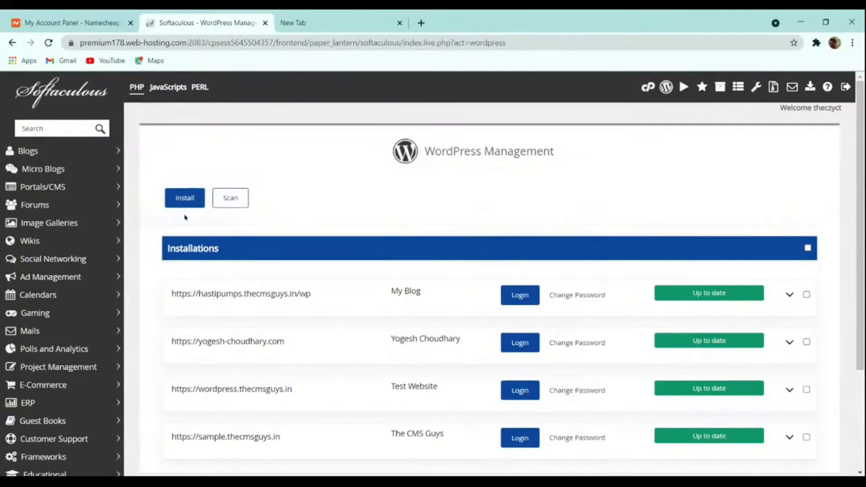
{"action": "scroll", "coordinate": [326, 221], "scroll_direction": "down", "scroll_amount": 3}
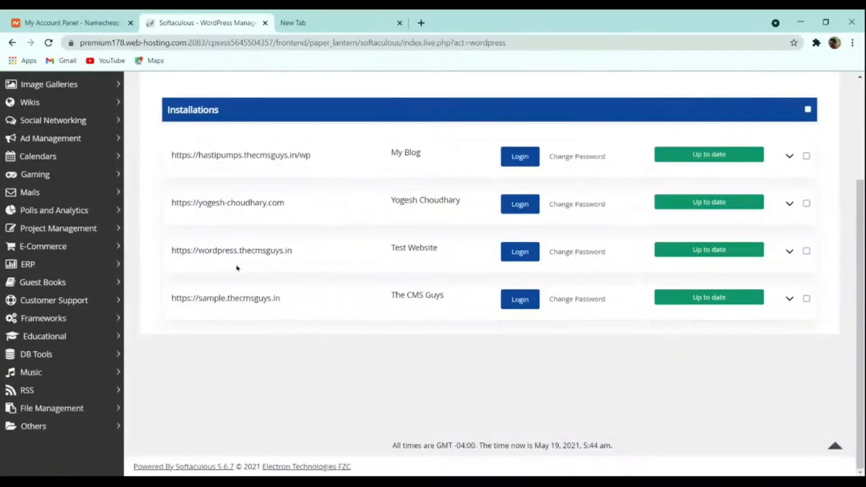
{"action": "scroll", "coordinate": [241, 254], "scroll_direction": "up", "scroll_amount": 3}
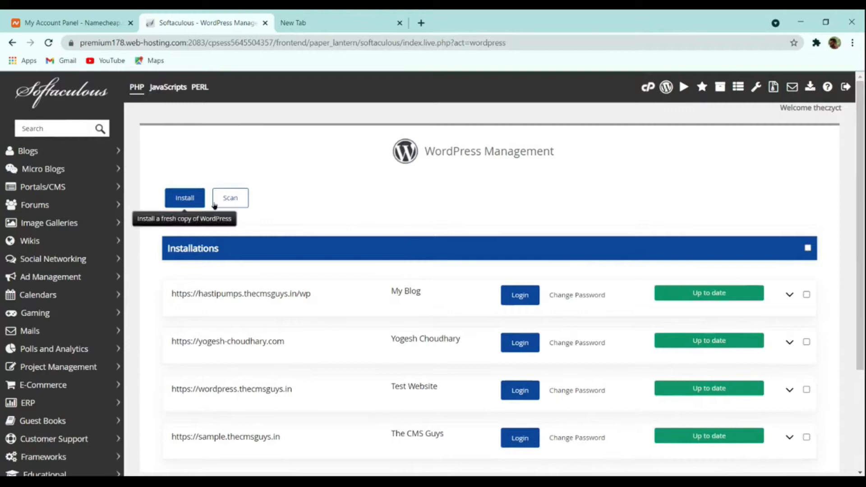
{"action": "scroll", "coordinate": [309, 238], "scroll_direction": "down", "scroll_amount": 3}
{"action": "scroll", "coordinate": [279, 247], "scroll_direction": "up", "scroll_amount": 3}
{"action": "scroll", "coordinate": [280, 247], "scroll_direction": "up", "scroll_amount": 1}
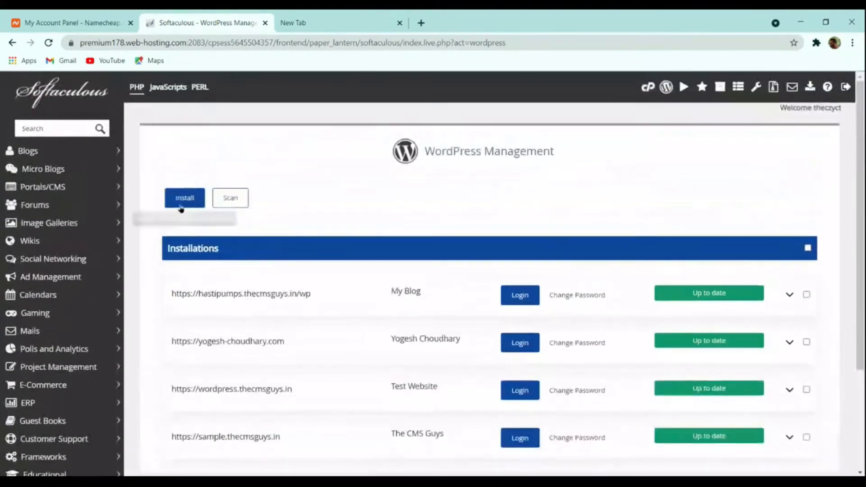
{"action": "left_click", "coordinate": [186, 197]}
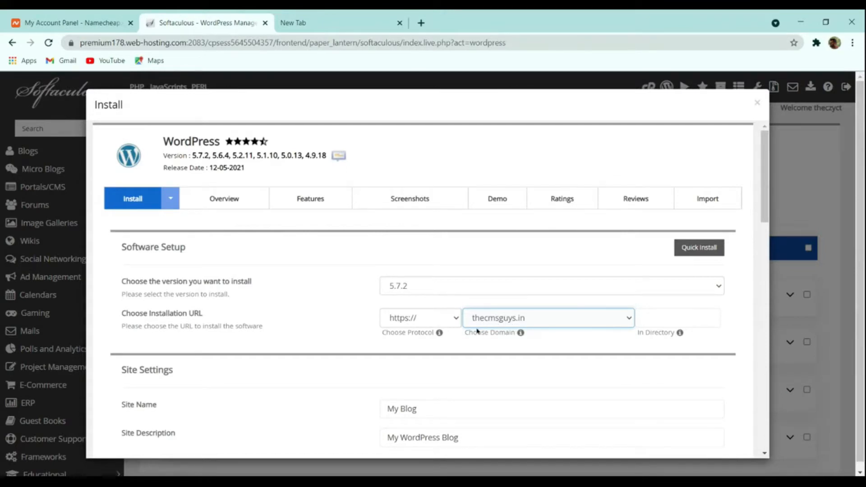
{"action": "scroll", "coordinate": [450, 340], "scroll_direction": "down", "scroll_amount": 4}
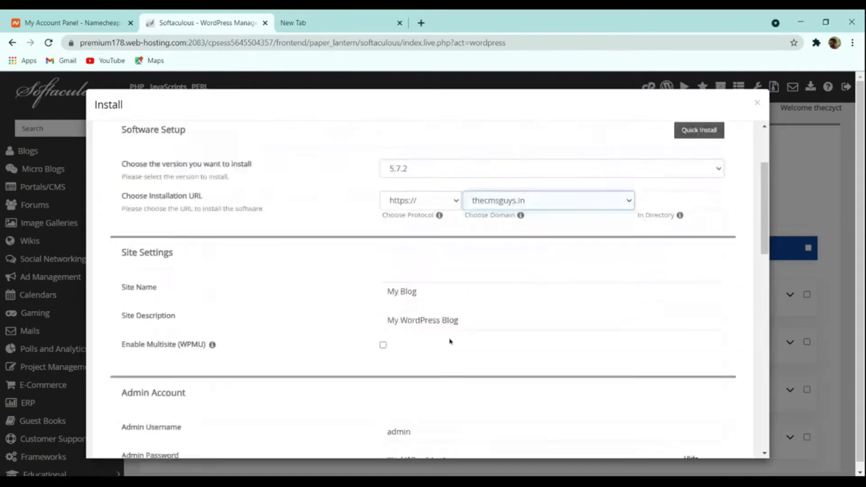
{"action": "left_click", "coordinate": [401, 221]}
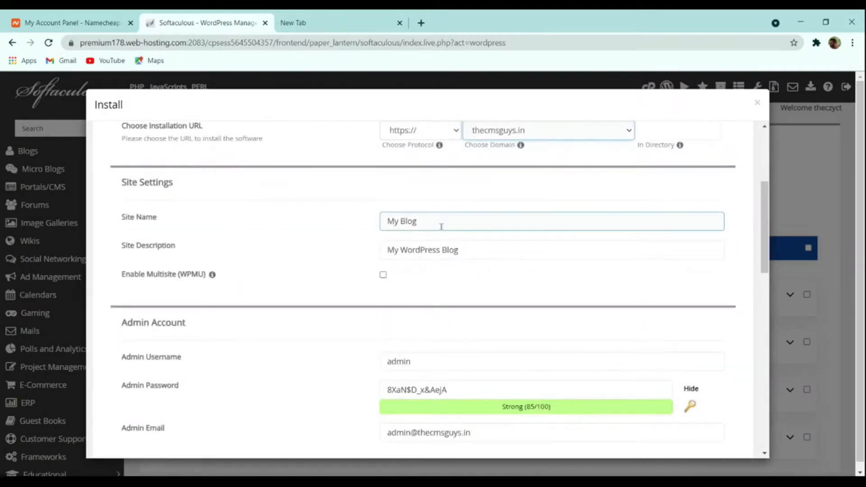
{"action": "left_click_drag", "start_coordinate": [436, 224], "coordinate": [238, 227]}
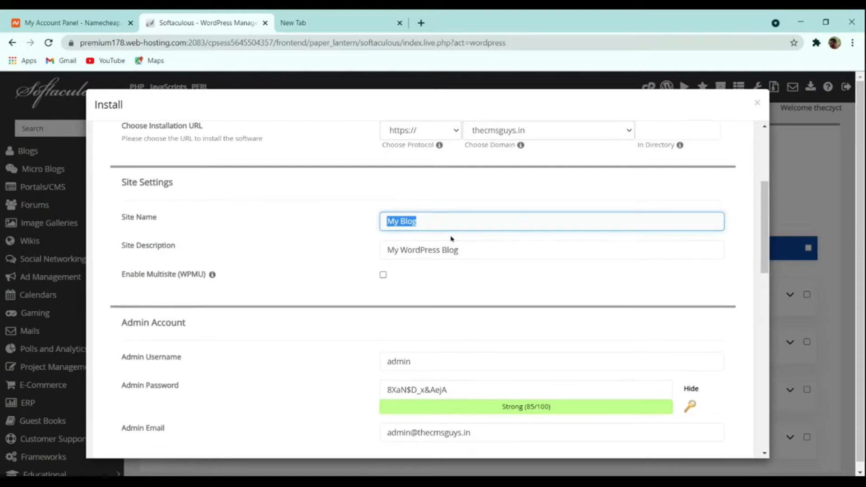
{"action": "type", "text": "The Cms"}
{"action": "key", "text": "BackSpace"}
{"action": "key", "text": "BackSpace"}
{"action": "key", "text": "BackSpace"}
{"action": "type", "text": "MS Guys"}
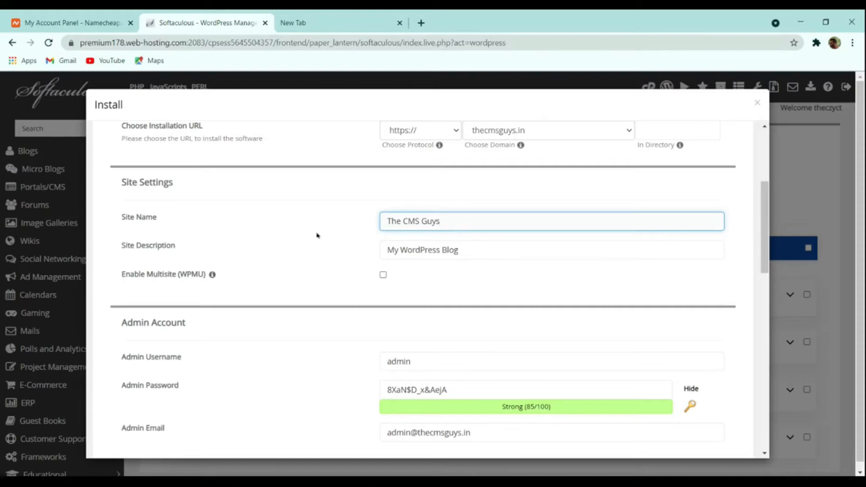
- Replace the site description with "Spreading the Knowledge"
{"action": "left_click_drag", "start_coordinate": [458, 249], "coordinate": [281, 251]}
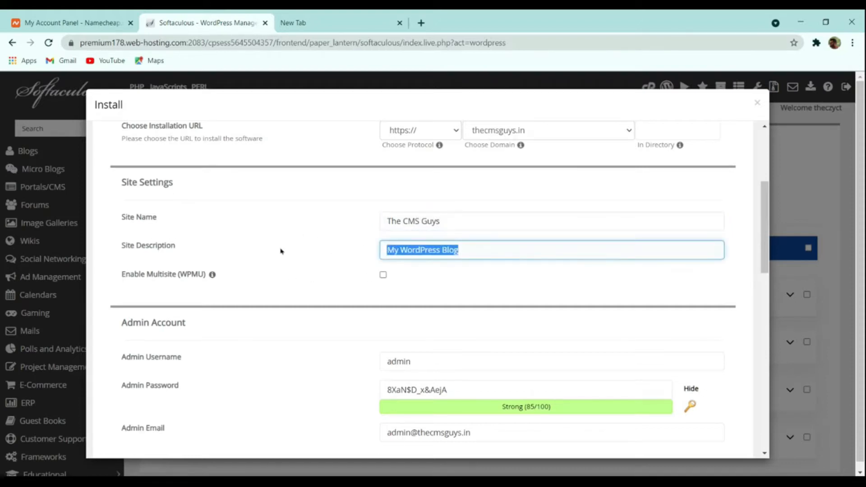
{"action": "type", "text": "S"}
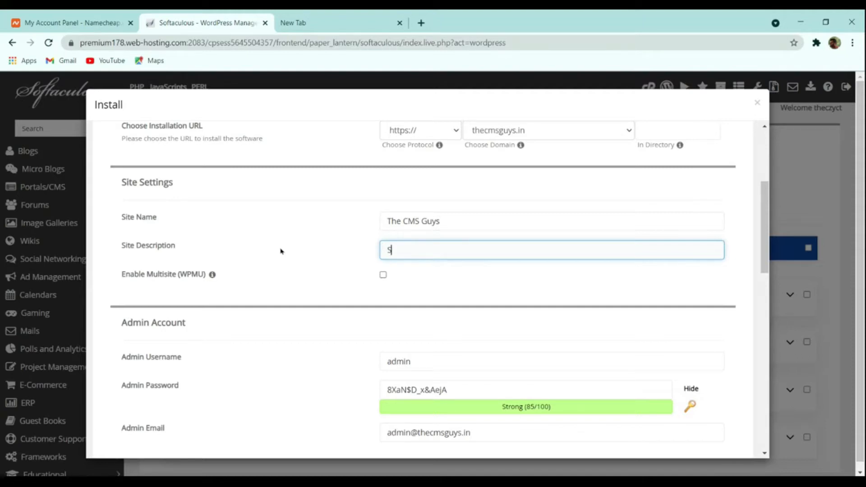
{"action": "type", "text": "pres"}
{"action": "type", "text": "ding the "}
{"action": "type", "text": "Knowledge"}
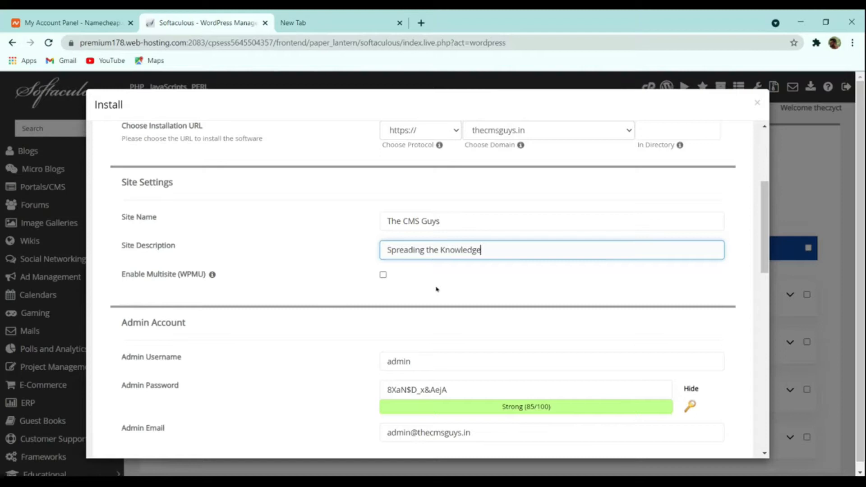
- Replace the admin username for the WordPress installation with "thecmsguys"
{"action": "scroll", "coordinate": [446, 291], "scroll_direction": "down", "scroll_amount": 4}
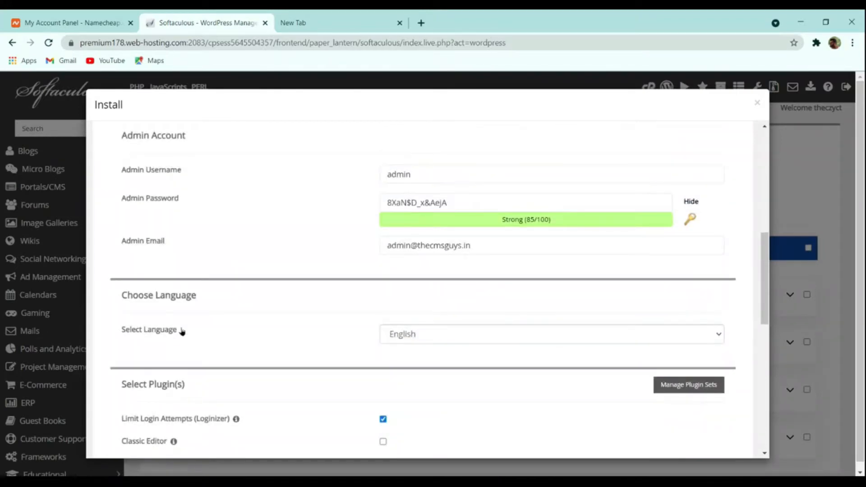
{"action": "left_click", "coordinate": [422, 207]}
{"action": "left_click_drag", "start_coordinate": [440, 178], "coordinate": [221, 189]}
{"action": "type", "text": "thecmsguys"}
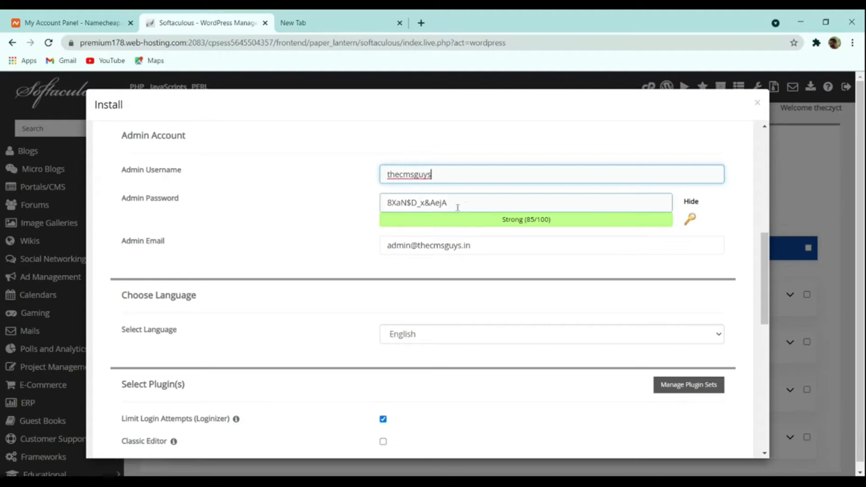
- Generate a new random admin password for the WordPress installation
{"action": "triple_click", "coordinate": [467, 202]}
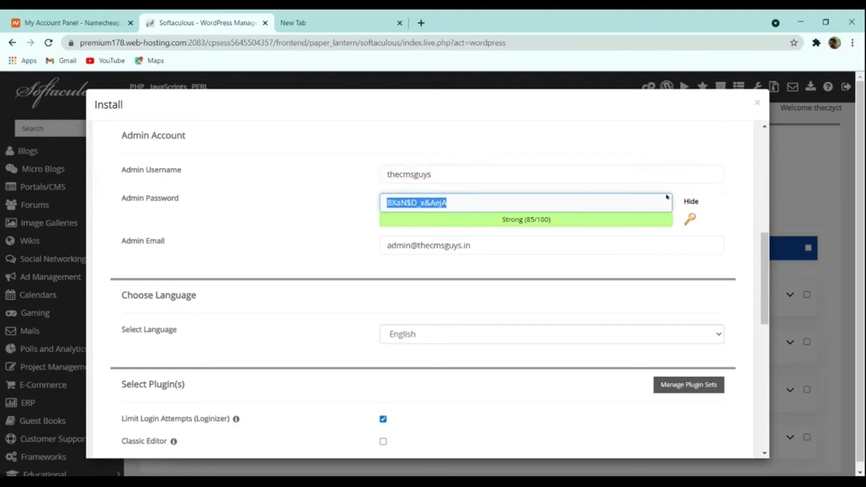
{"action": "left_click", "coordinate": [692, 203]}
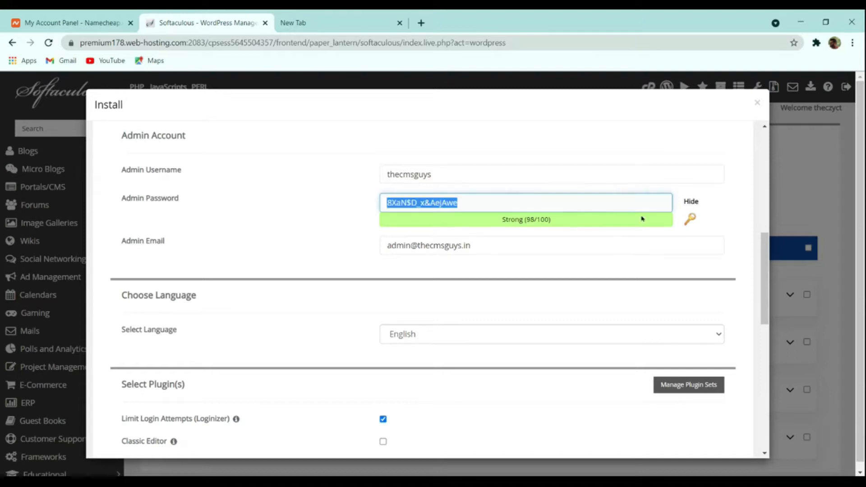
{"action": "double_click", "coordinate": [543, 216]}
{"action": "left_click_drag", "start_coordinate": [512, 201], "coordinate": [330, 202]}
{"action": "left_click", "coordinate": [690, 219]}
{"action": "left_click", "coordinate": [690, 220]}
{"action": "left_click", "coordinate": [690, 219]}
{"action": "left_click", "coordinate": [690, 220]}
{"action": "left_click", "coordinate": [690, 220]}
{"action": "left_click", "coordinate": [690, 219]}
{"action": "left_click", "coordinate": [690, 220]}
{"action": "left_click", "coordinate": [690, 219]}
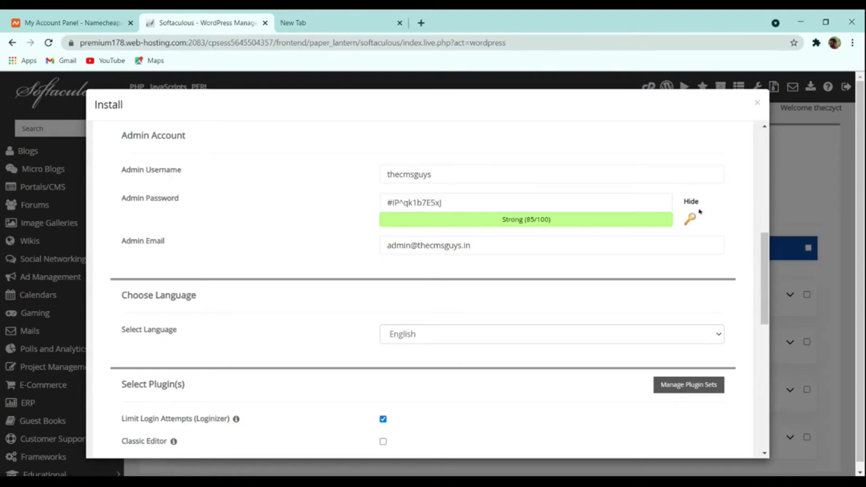
{"action": "left_click", "coordinate": [690, 219]}
{"action": "left_click", "coordinate": [598, 201]}
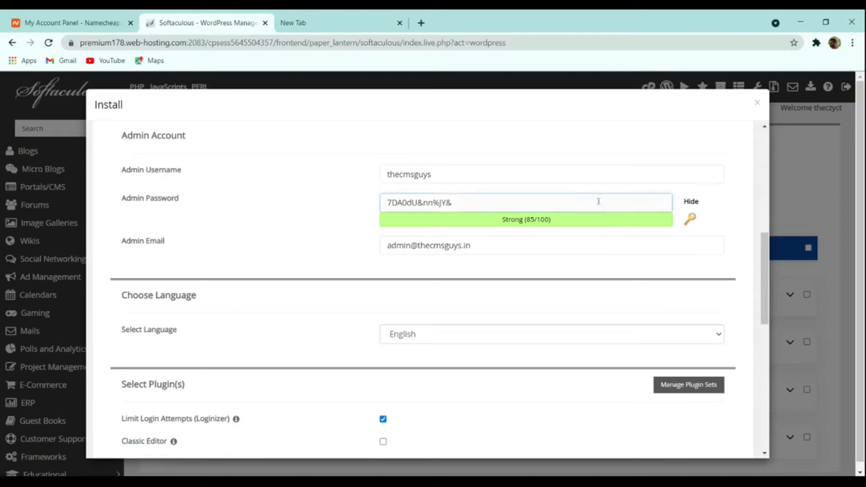
{"action": "key", "text": "ctrl+a"}
- Replace the admin email with the site owner's e-mail address
{"action": "scroll", "coordinate": [569, 236], "scroll_direction": "down", "scroll_amount": 3}
{"action": "scroll", "coordinate": [533, 216], "scroll_direction": "up", "scroll_amount": 3}
{"action": "left_click_drag", "start_coordinate": [471, 247], "coordinate": [202, 257]}
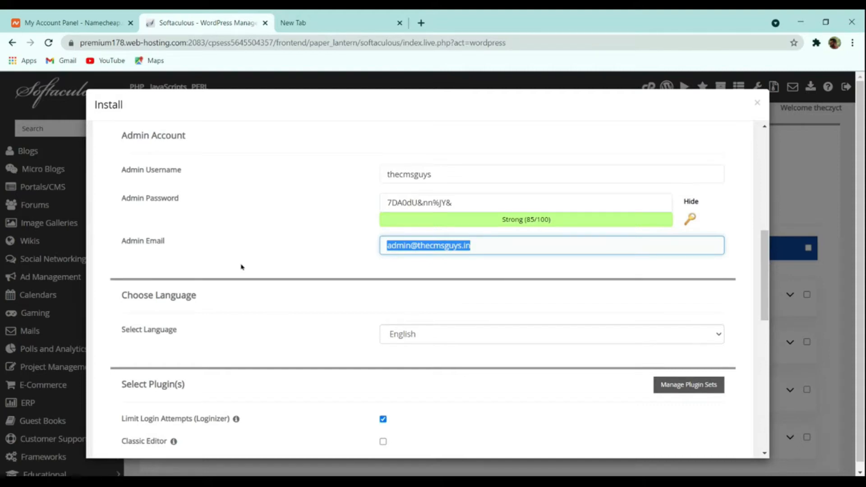
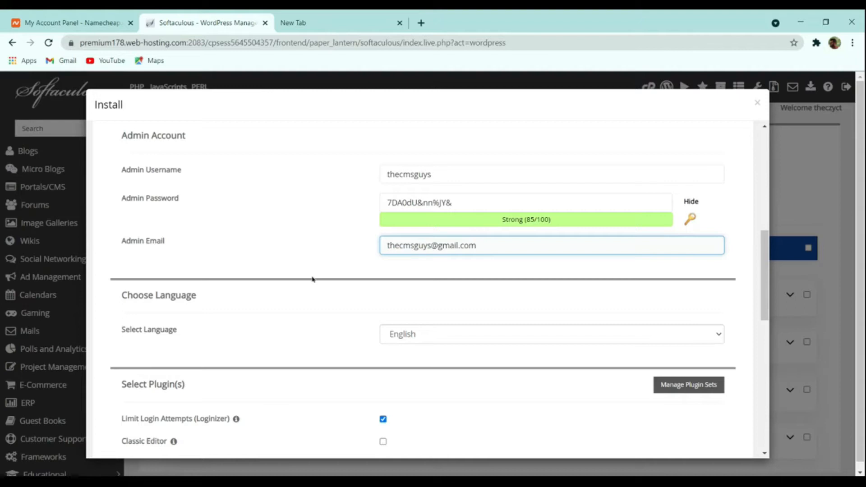
- Keep the preset language, plugin and theme selections and run the WordPress installation
{"action": "scroll", "coordinate": [313, 279], "scroll_direction": "down", "scroll_amount": 4}
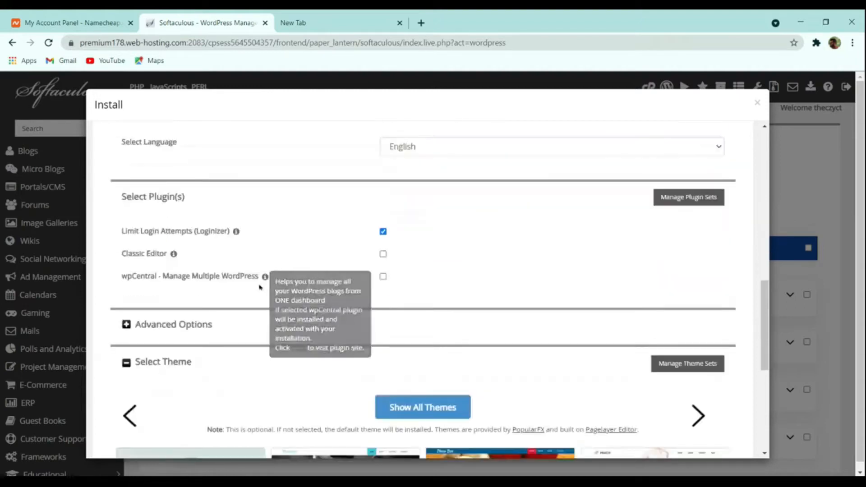
{"action": "scroll", "coordinate": [370, 267], "scroll_direction": "down", "scroll_amount": 4}
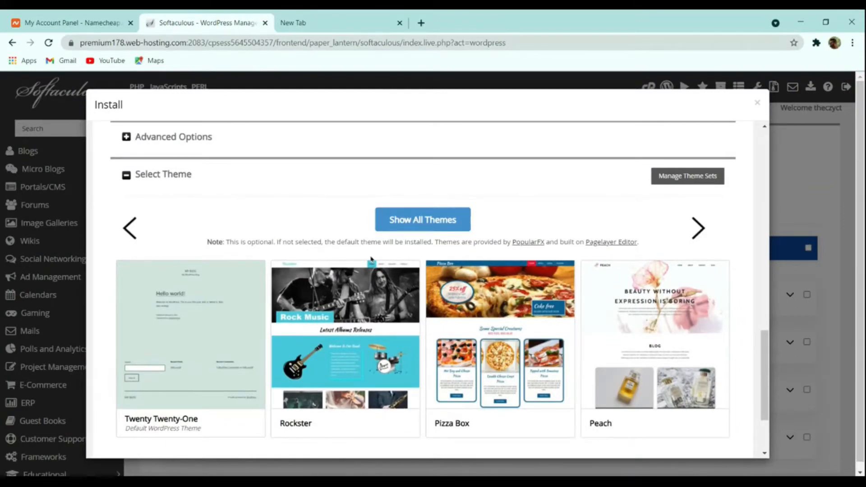
{"action": "scroll", "coordinate": [370, 259], "scroll_direction": "down", "scroll_amount": 2}
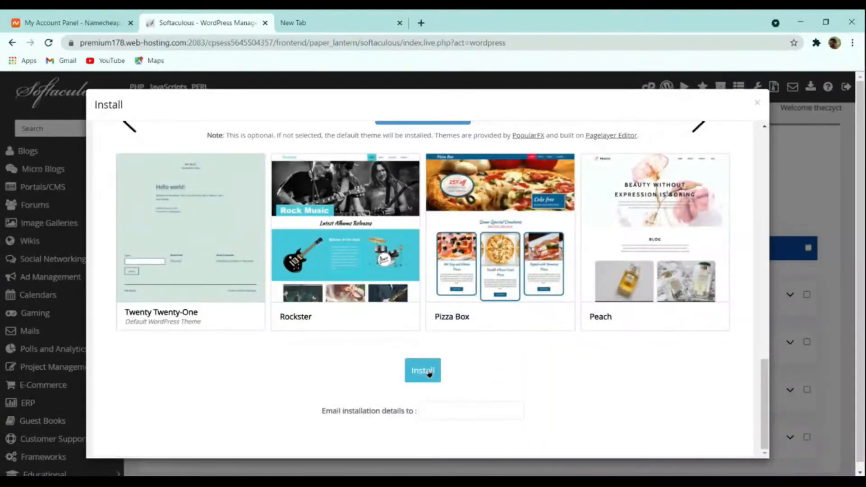
{"action": "left_click", "coordinate": [428, 371]}
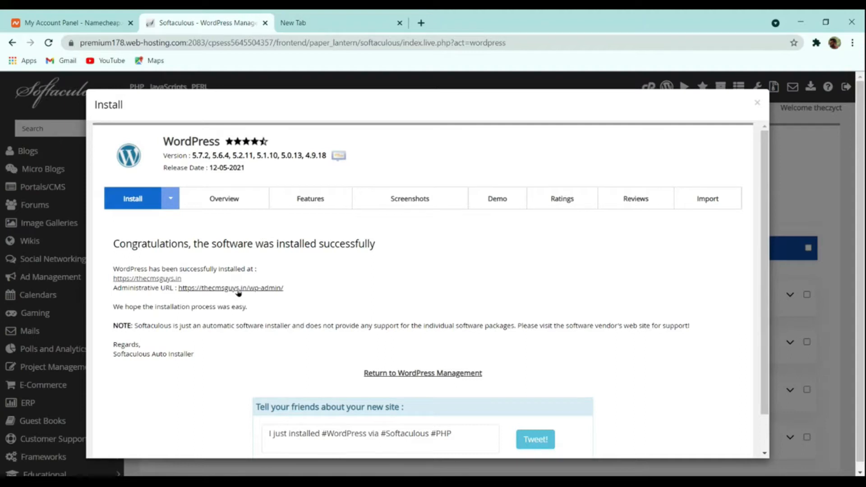
{"action": "left_click", "coordinate": [158, 279]}
{"action": "left_click", "coordinate": [329, 19]}
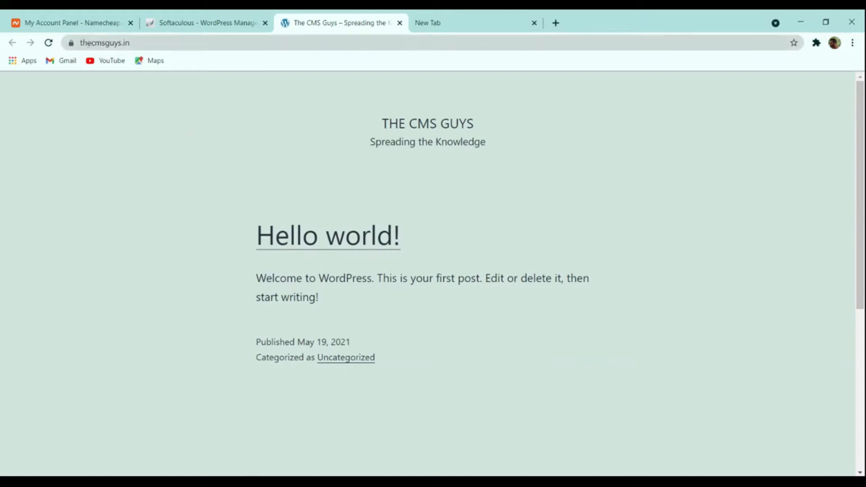
{"action": "left_click", "coordinate": [166, 43]}
{"action": "left_click", "coordinate": [166, 43]}
{"action": "type", "text": "/wp-admin"}
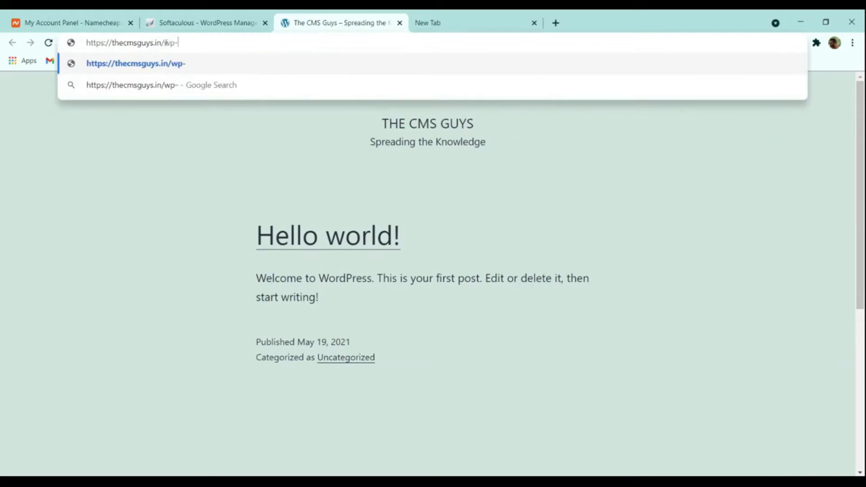
{"action": "key", "text": "Return"}
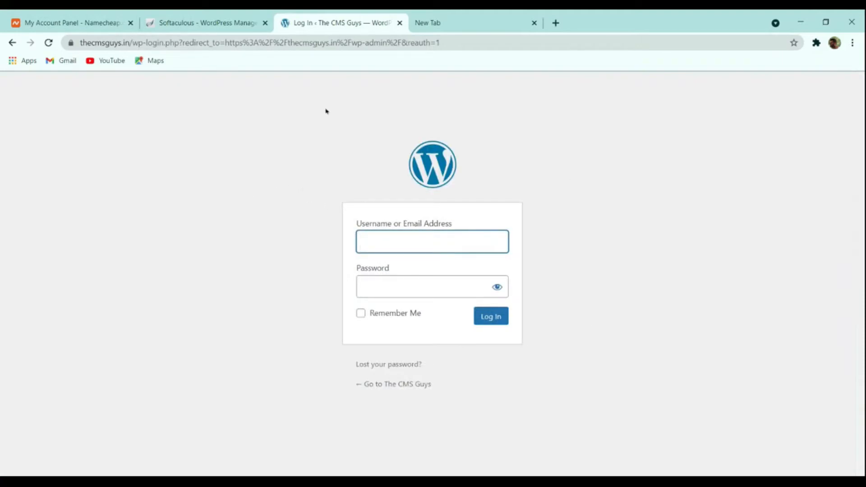
- Open the WordPress dashboard through Softaculous's administrative URL link, view it, and close its tab again
{"action": "left_click", "coordinate": [201, 19]}
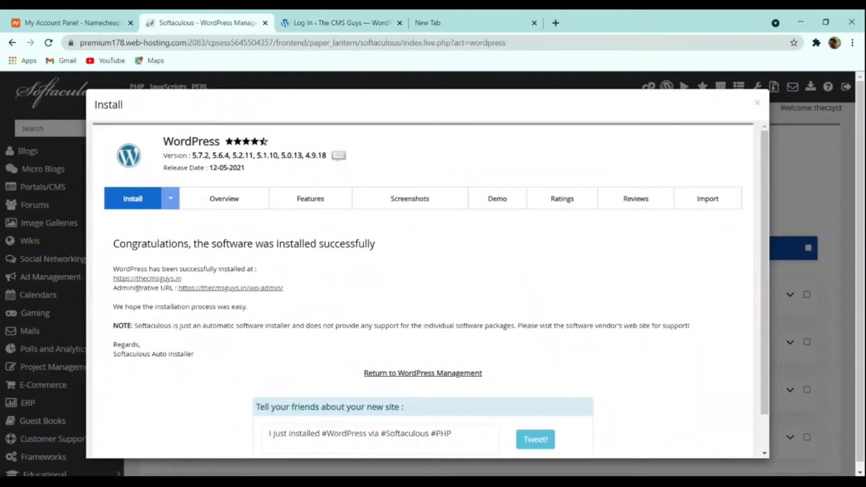
{"action": "left_click", "coordinate": [232, 289]}
{"action": "left_click", "coordinate": [198, 20]}
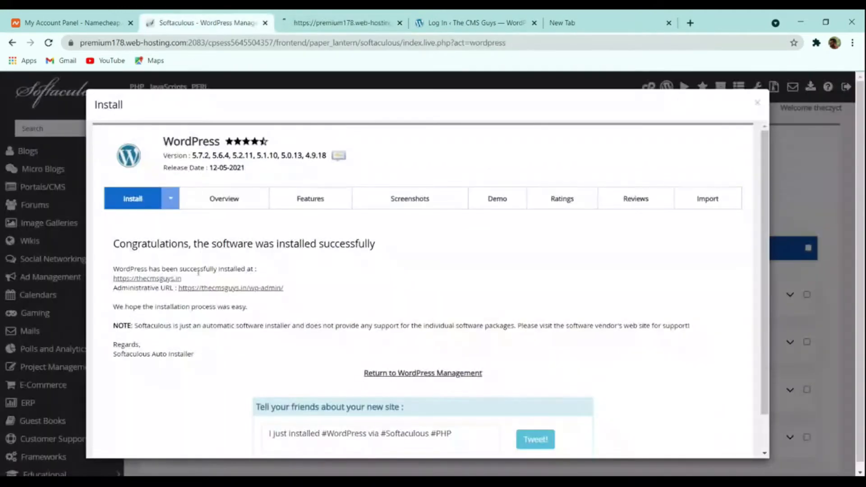
{"action": "left_click", "coordinate": [311, 23]}
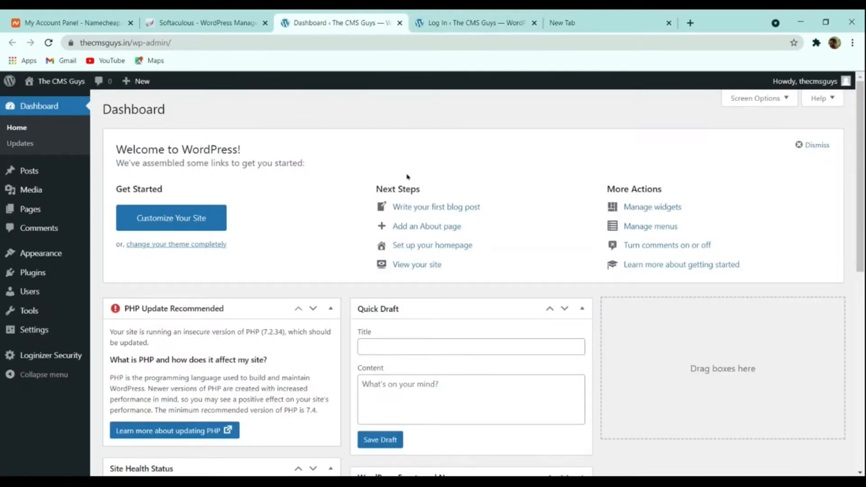
{"action": "left_click", "coordinate": [464, 21]}
{"action": "left_click", "coordinate": [399, 23]}
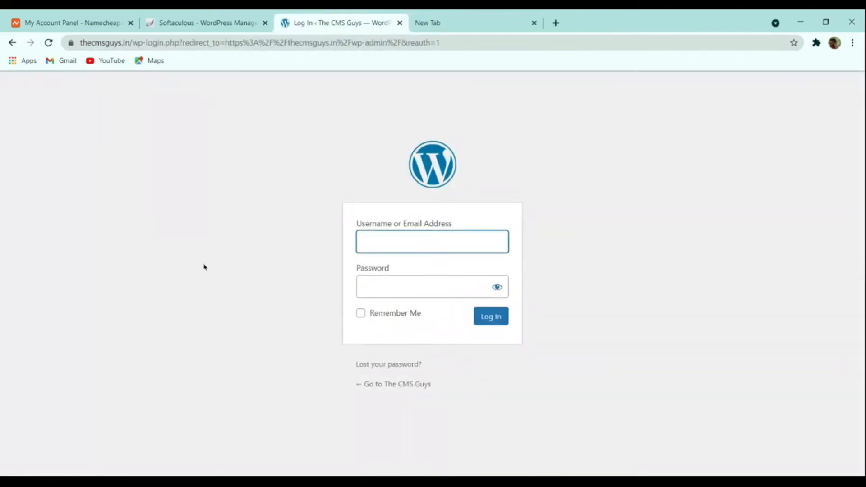
- Return to the Softaculous installation page and reopen the WordPress dashboard through its administrative URL
{"action": "left_click", "coordinate": [243, 23]}
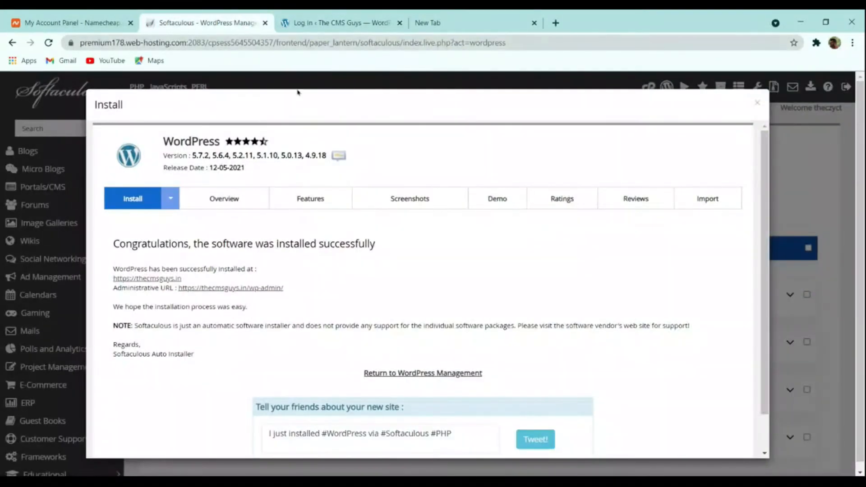
{"action": "left_click", "coordinate": [338, 23]}
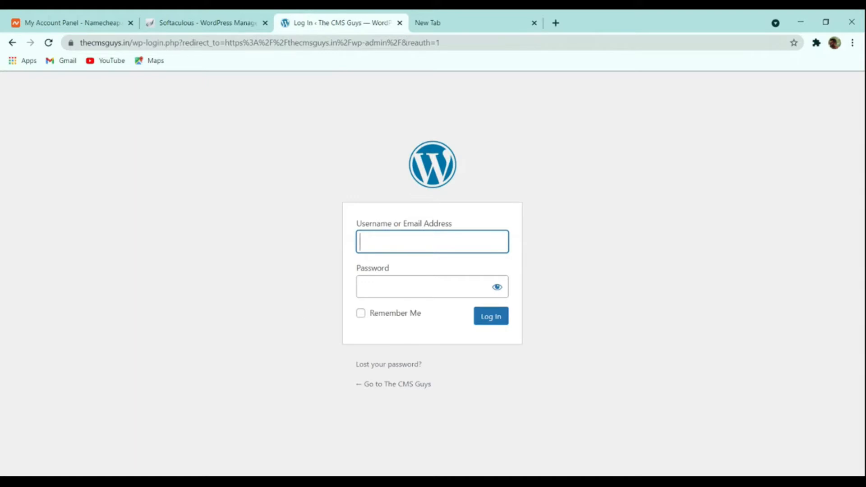
{"action": "left_click", "coordinate": [239, 22]}
{"action": "left_click", "coordinate": [238, 288]}
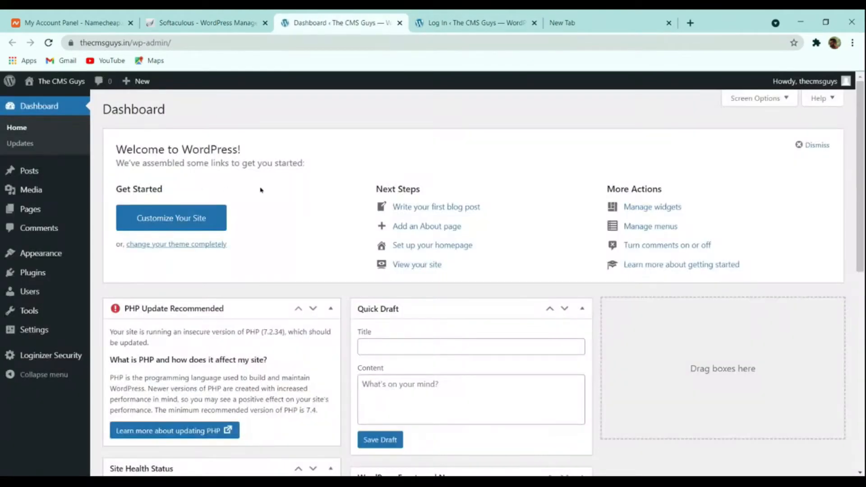
{"action": "scroll", "coordinate": [487, 149], "scroll_direction": "down", "scroll_amount": 8}
{"action": "scroll", "coordinate": [479, 189], "scroll_direction": "up", "scroll_amount": 8}
{"action": "mouse_move", "coordinate": [78, 182]}
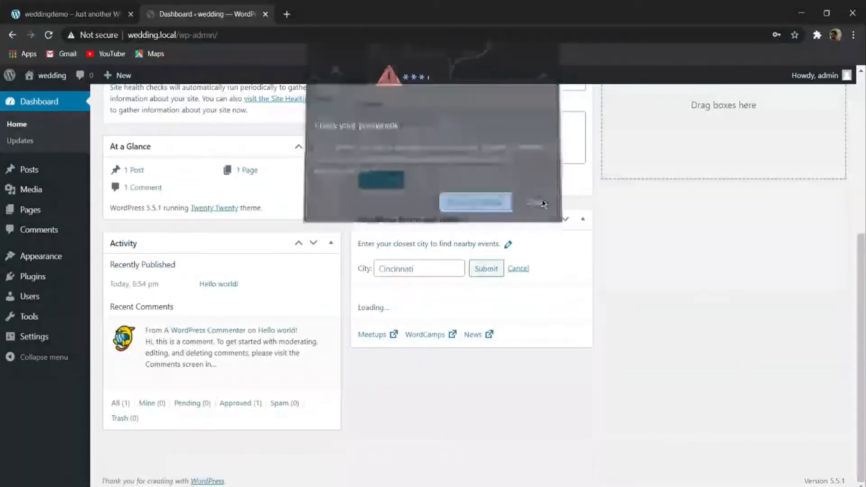
- Open the front end of the wedding.local site in a new tab and look over its default home page
{"action": "mouse_move", "coordinate": [54, 77]}
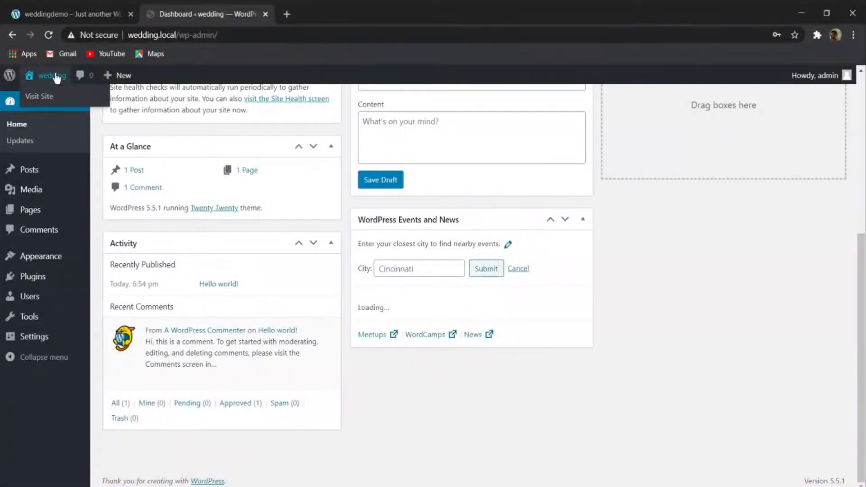
{"action": "middle_click", "coordinate": [41, 100]}
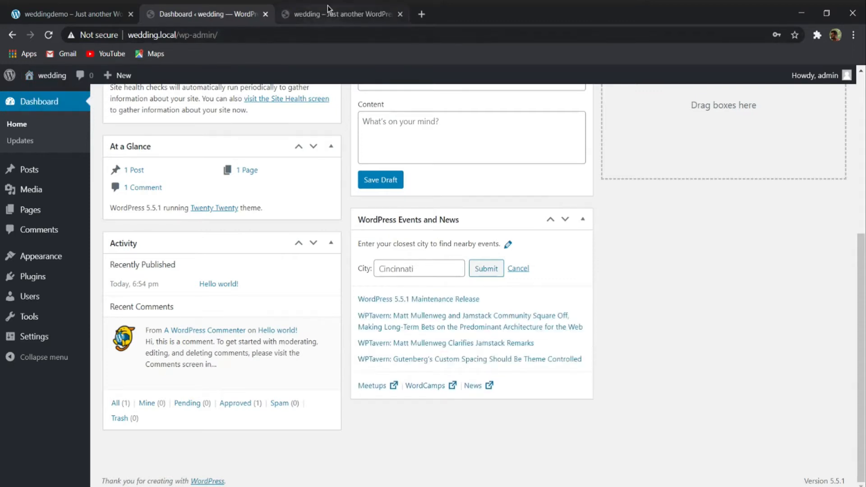
{"action": "left_click", "coordinate": [327, 7]}
{"action": "scroll", "coordinate": [285, 194], "scroll_direction": "down", "scroll_amount": 10}
{"action": "scroll", "coordinate": [321, 210], "scroll_direction": "up", "scroll_amount": 10}
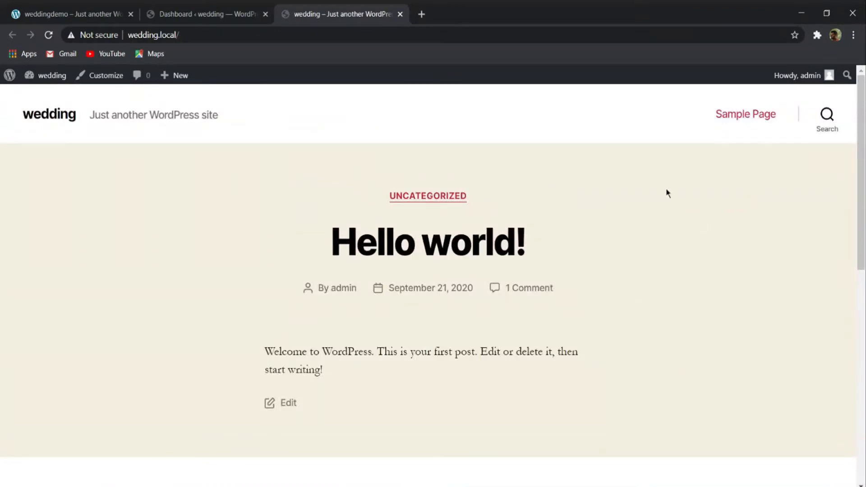
- Go back to the wedding dashboard and move the "Hello world!" post to the Trash
{"action": "left_click", "coordinate": [203, 12]}
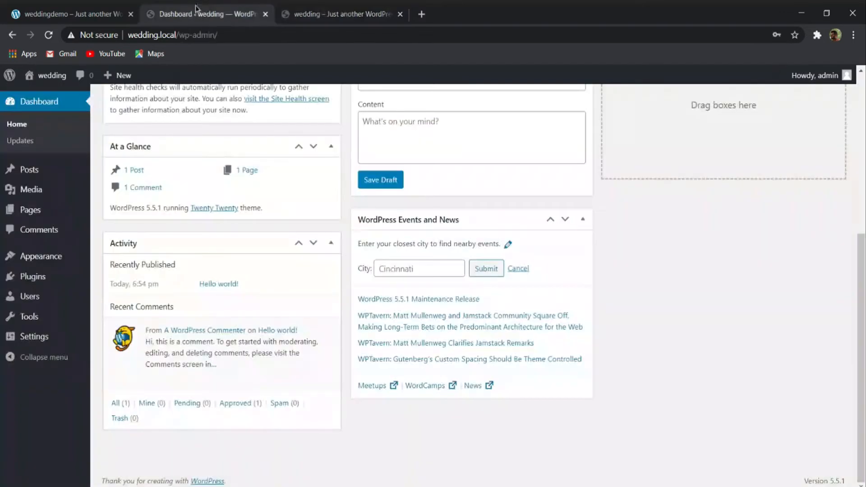
{"action": "scroll", "coordinate": [69, 167], "scroll_direction": "up", "scroll_amount": 6}
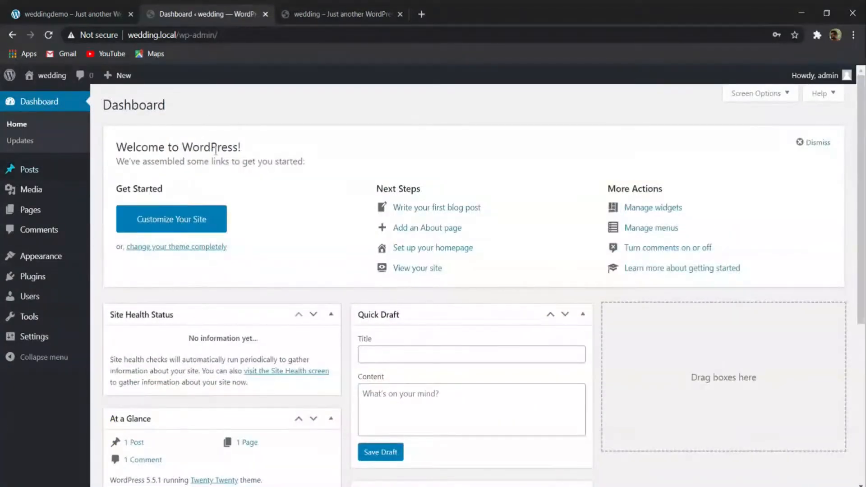
{"action": "scroll", "coordinate": [243, 136], "scroll_direction": "down", "scroll_amount": 6}
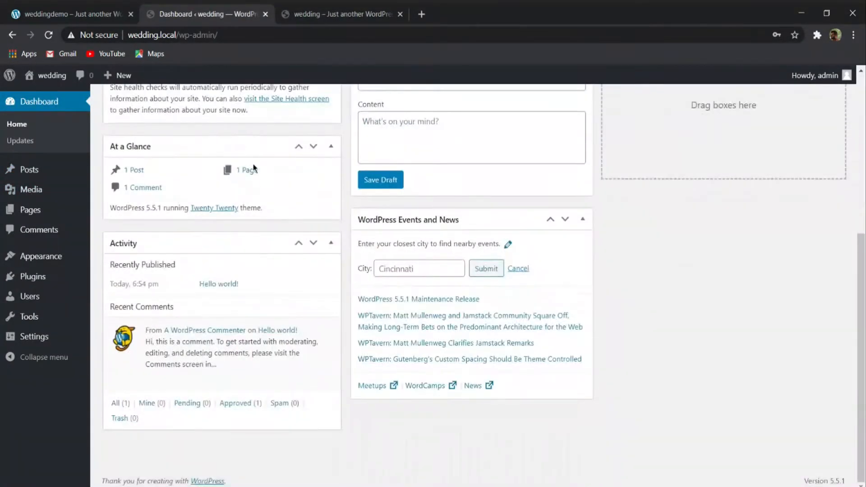
{"action": "scroll", "coordinate": [180, 188], "scroll_direction": "up", "scroll_amount": 6}
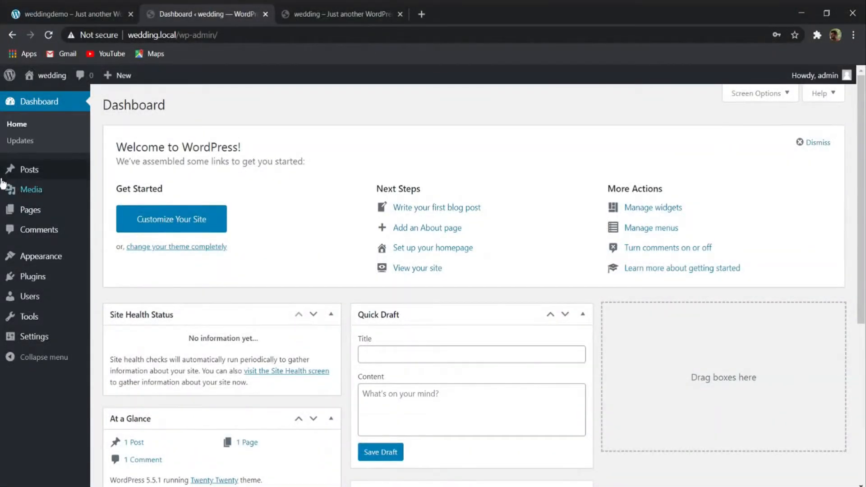
{"action": "mouse_move", "coordinate": [24, 183]}
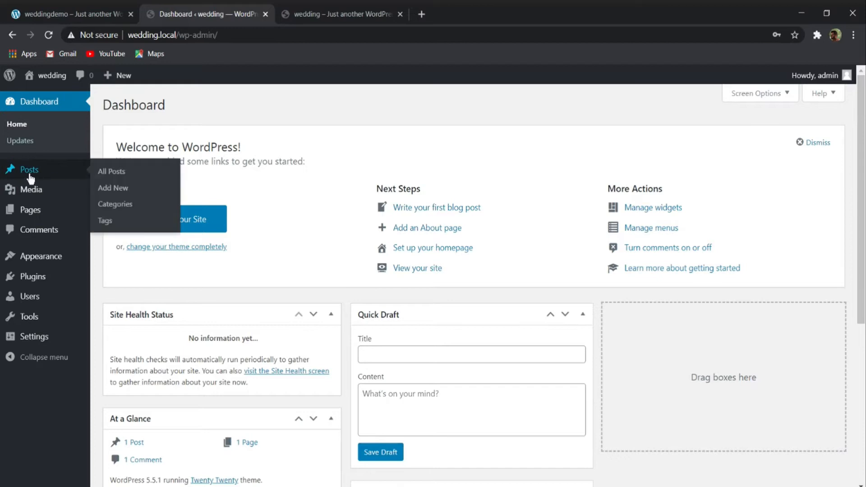
{"action": "left_click", "coordinate": [121, 176]}
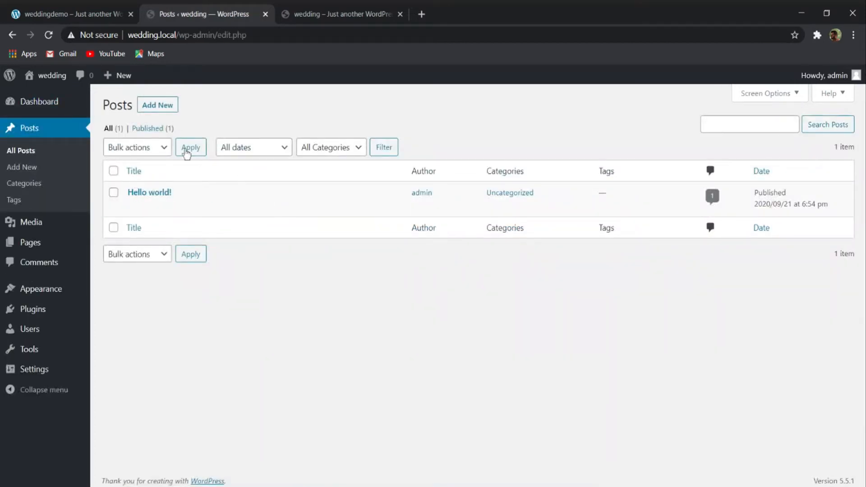
{"action": "mouse_move", "coordinate": [135, 191]}
{"action": "left_click", "coordinate": [114, 194]}
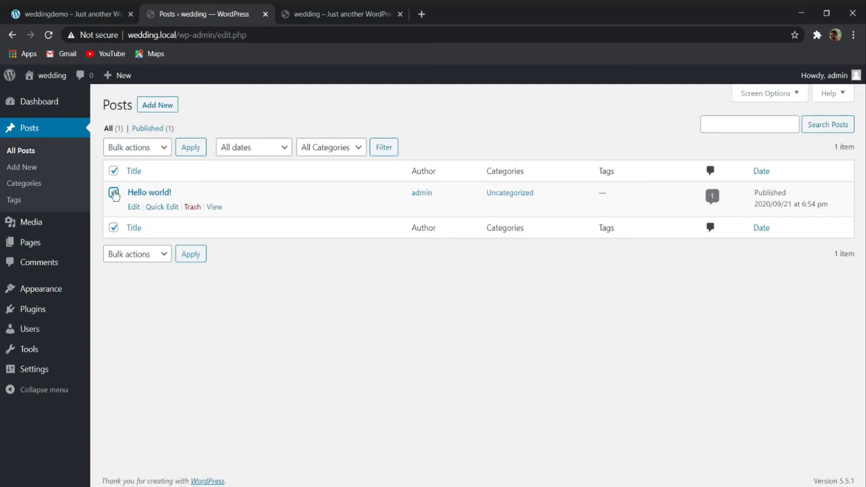
{"action": "left_click", "coordinate": [192, 207]}
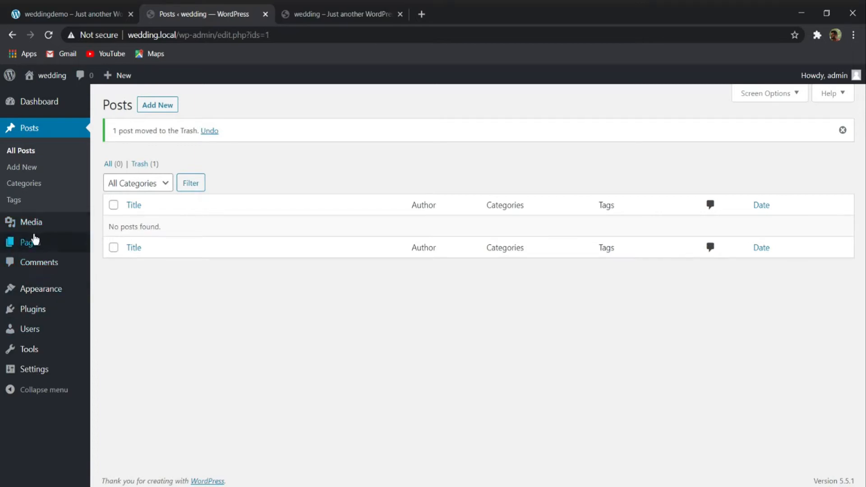
- Move all existing pages, Privacy Policy and Sample Page, to the Trash in one bulk action
{"action": "mouse_move", "coordinate": [27, 244]}
{"action": "left_click", "coordinate": [111, 252]}
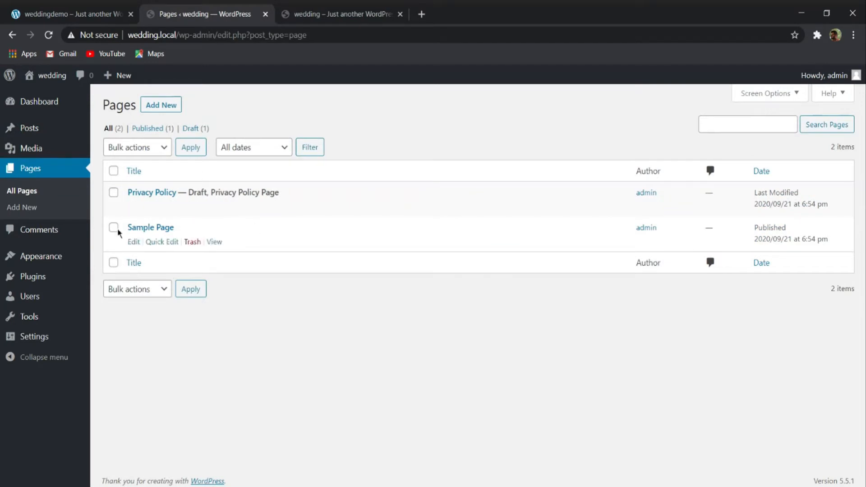
{"action": "left_click", "coordinate": [113, 171]}
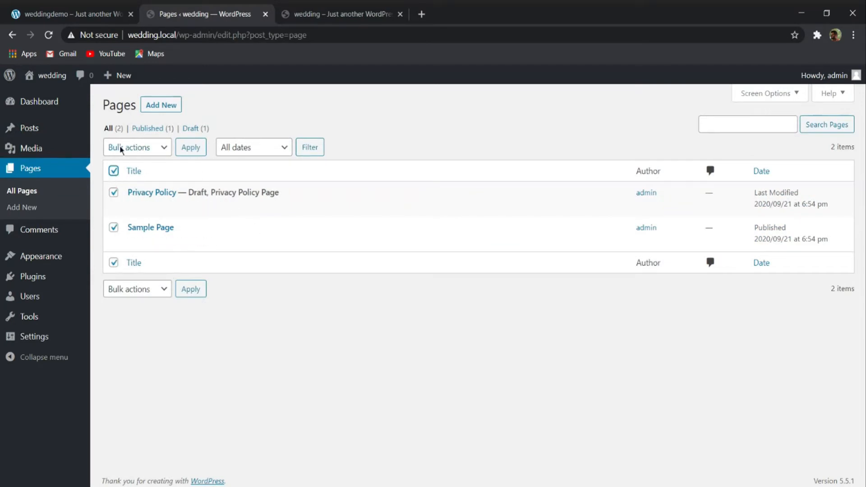
{"action": "left_click", "coordinate": [158, 150]}
{"action": "left_click", "coordinate": [145, 159]}
{"action": "left_click", "coordinate": [189, 147]}
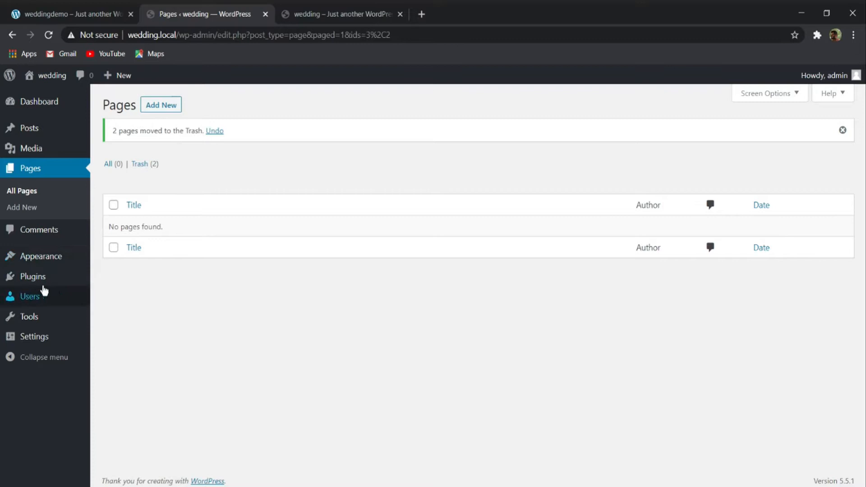
- Check the list of installed plugins for any default ones
{"action": "mouse_move", "coordinate": [17, 282]}
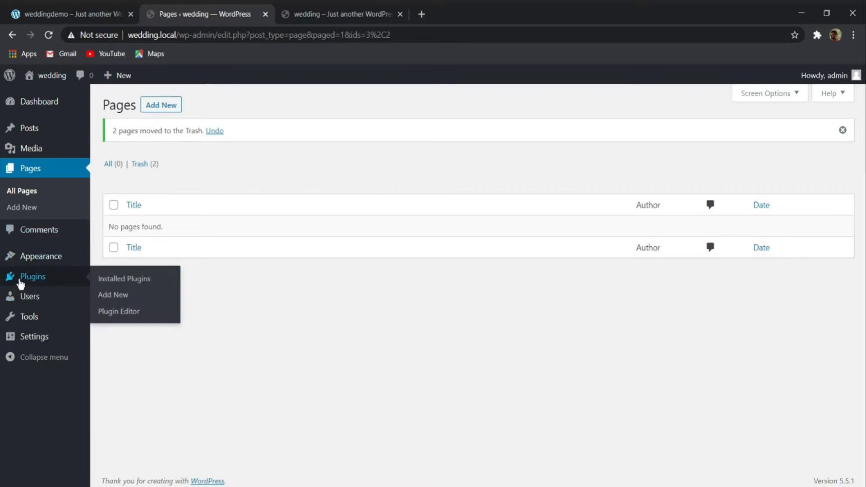
{"action": "left_click", "coordinate": [137, 279]}
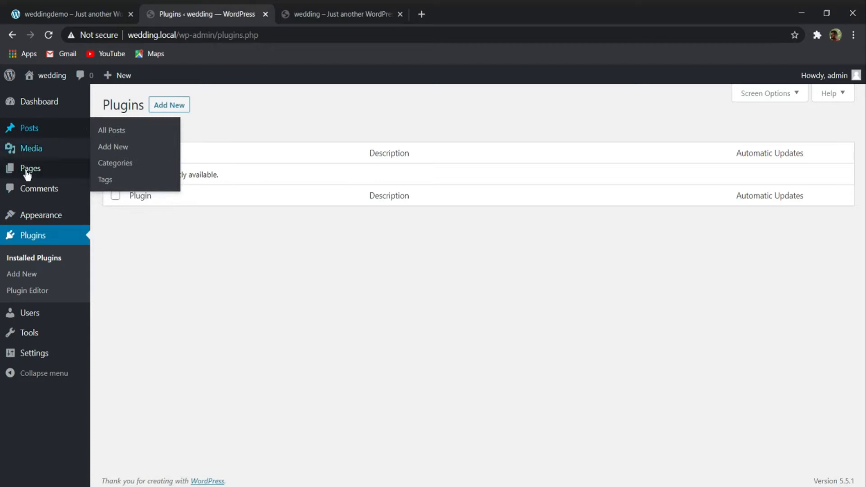
- Activate the Twenty Seventeen theme and view the wedding.local front end with it, returning to the theme list
{"action": "mouse_move", "coordinate": [36, 221]}
{"action": "left_click", "coordinate": [113, 219]}
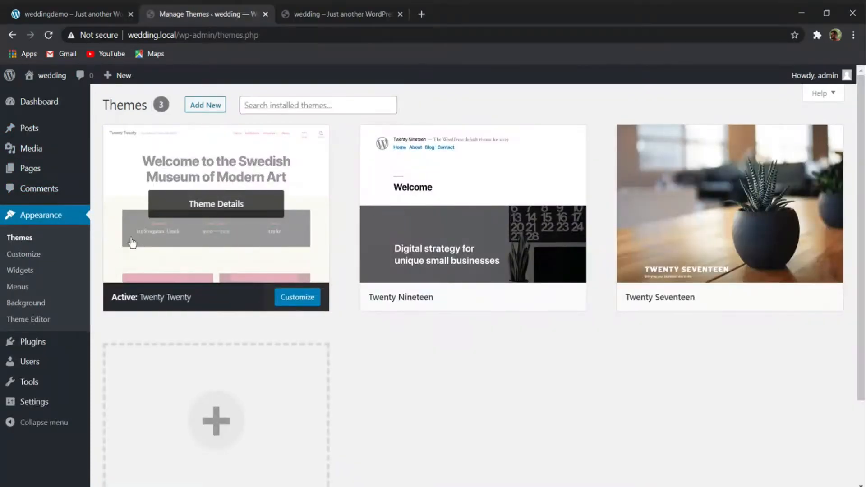
{"action": "mouse_move", "coordinate": [455, 221]}
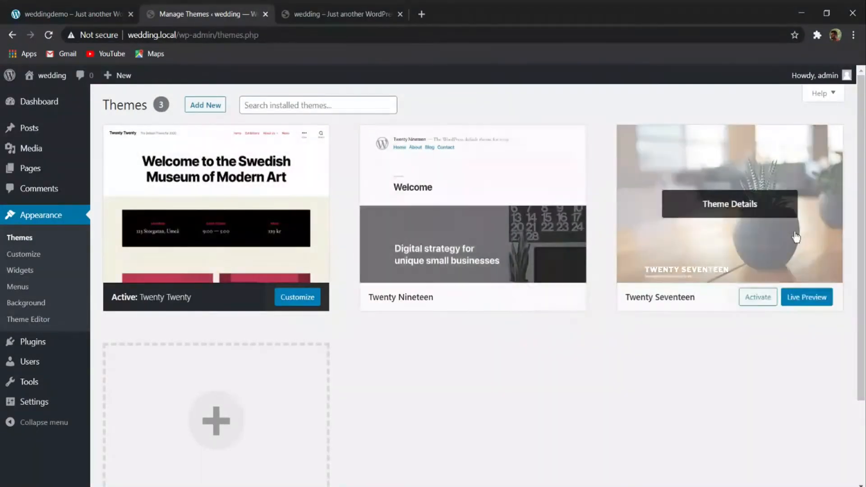
{"action": "mouse_move", "coordinate": [750, 241]}
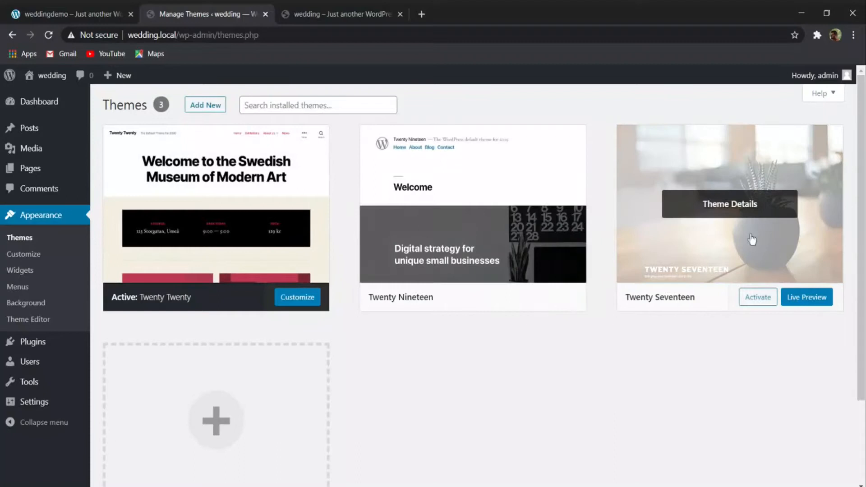
{"action": "left_click", "coordinate": [750, 294]}
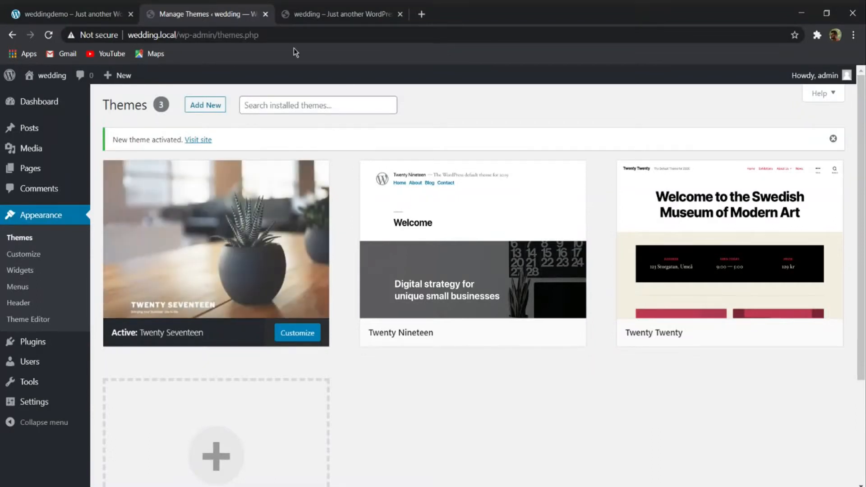
{"action": "left_click", "coordinate": [329, 14]}
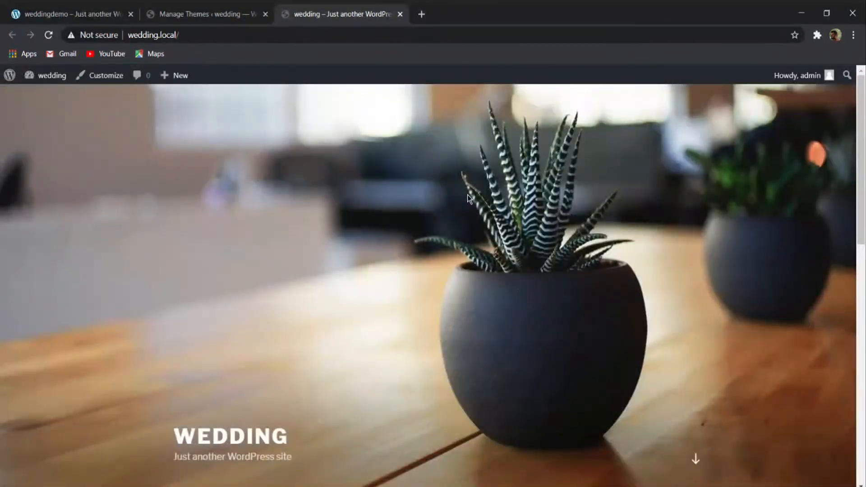
{"action": "left_click", "coordinate": [194, 14]}
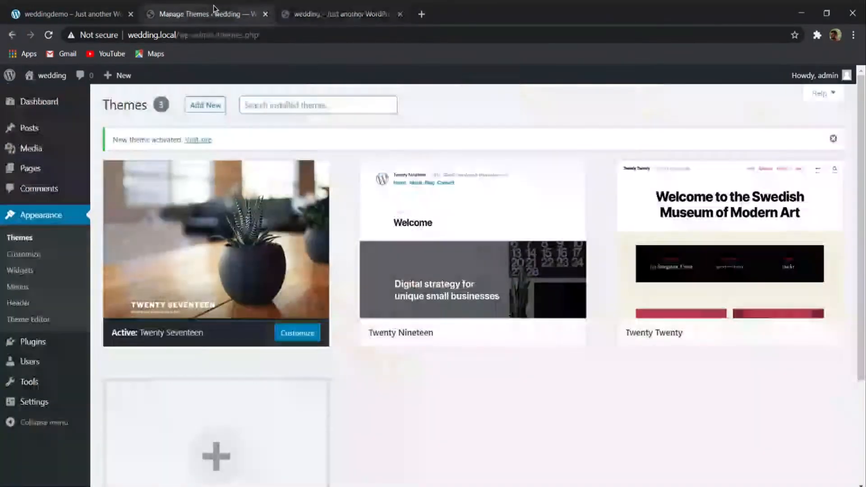
- Delete the inactive Twenty Nineteen and Twenty Twenty themes
{"action": "left_click", "coordinate": [464, 245]}
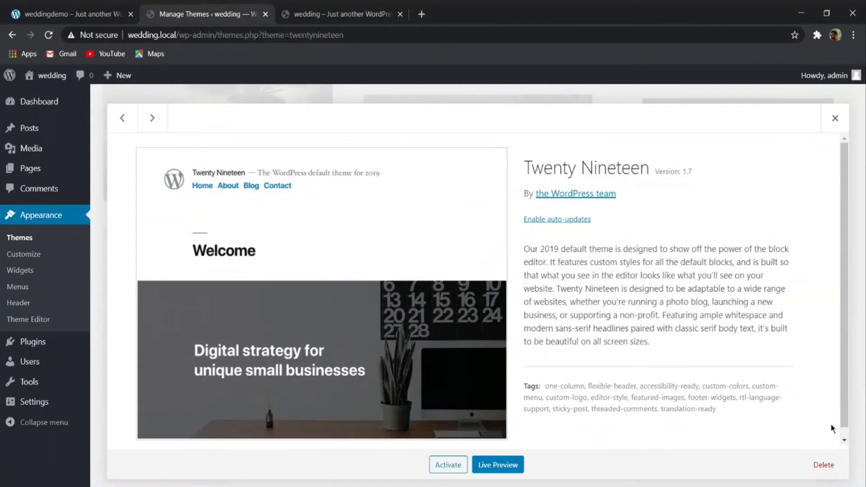
{"action": "left_click", "coordinate": [824, 465]}
{"action": "left_click", "coordinate": [485, 123]}
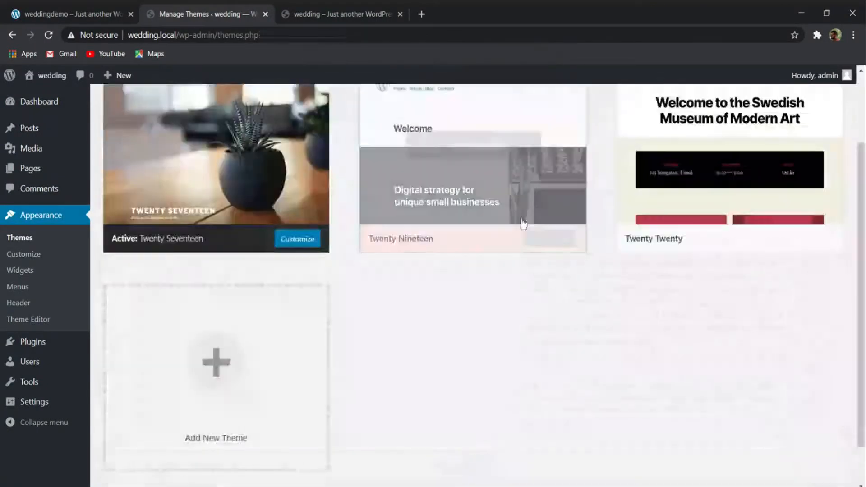
{"action": "left_click", "coordinate": [496, 224]}
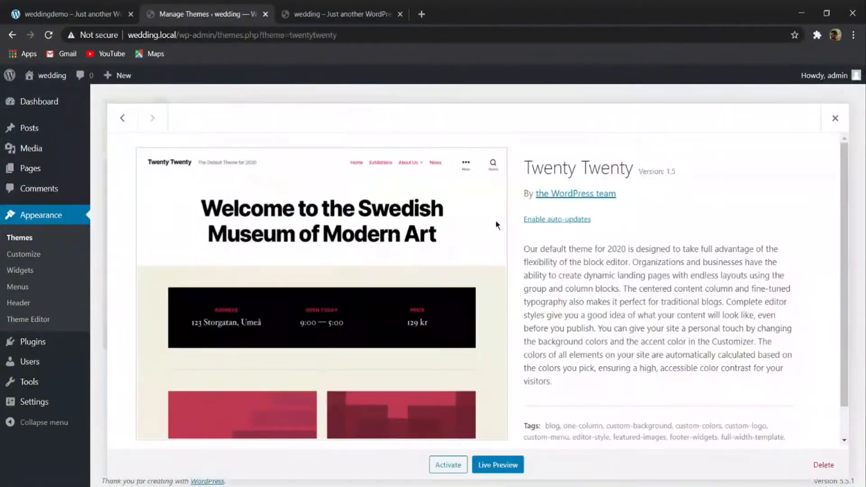
{"action": "left_click", "coordinate": [819, 467]}
{"action": "left_click", "coordinate": [489, 124]}
{"action": "left_click", "coordinate": [283, 255]}
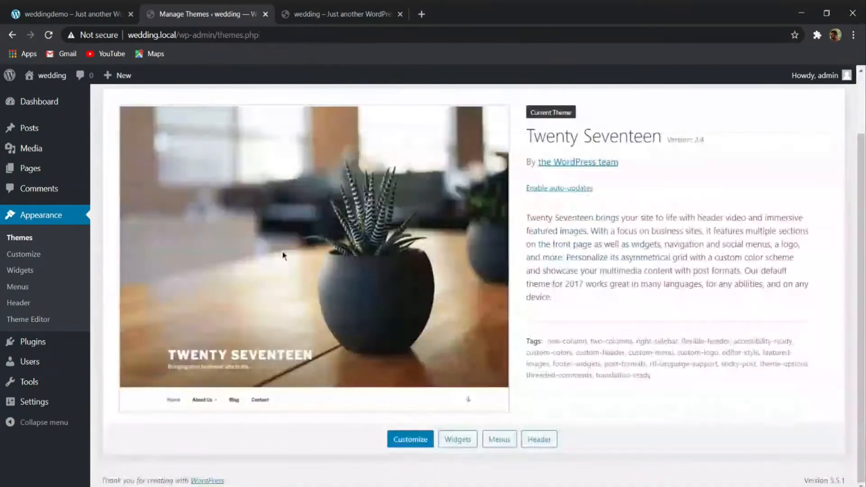
{"action": "scroll", "coordinate": [457, 318], "scroll_direction": "up", "scroll_amount": 2}
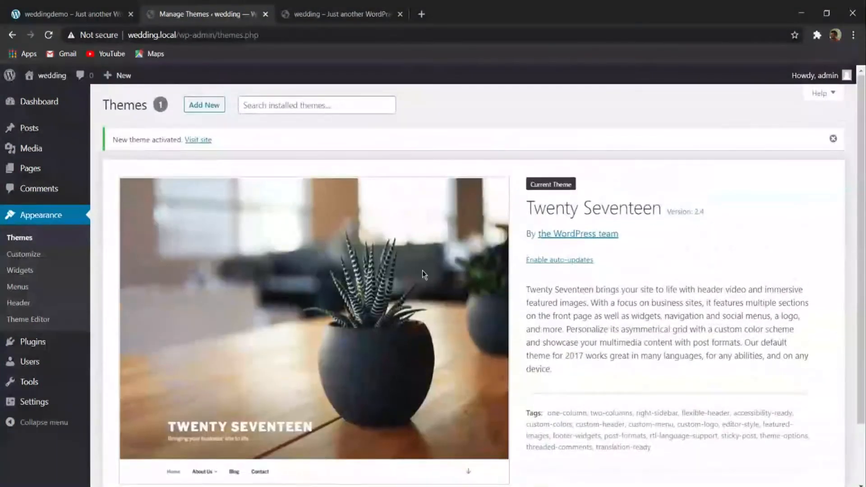
- Start adding a new theme and search the theme directory for "ocean wp"
{"action": "left_click", "coordinate": [213, 110]}
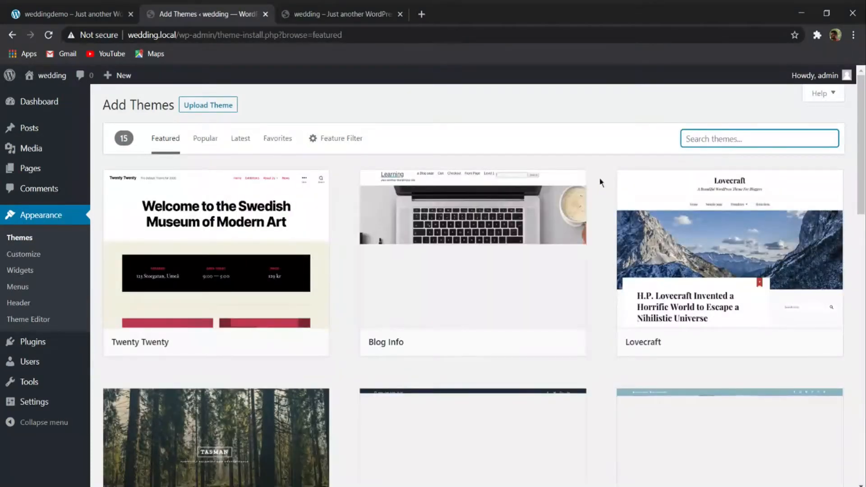
{"action": "scroll", "coordinate": [533, 283], "scroll_direction": "down", "scroll_amount": 10}
{"action": "scroll", "coordinate": [546, 285], "scroll_direction": "up", "scroll_amount": 10}
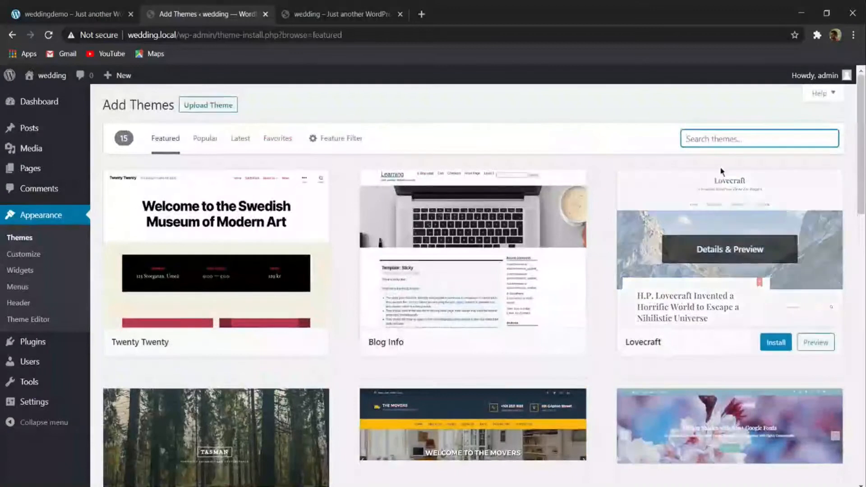
{"action": "type", "text": "ov"}
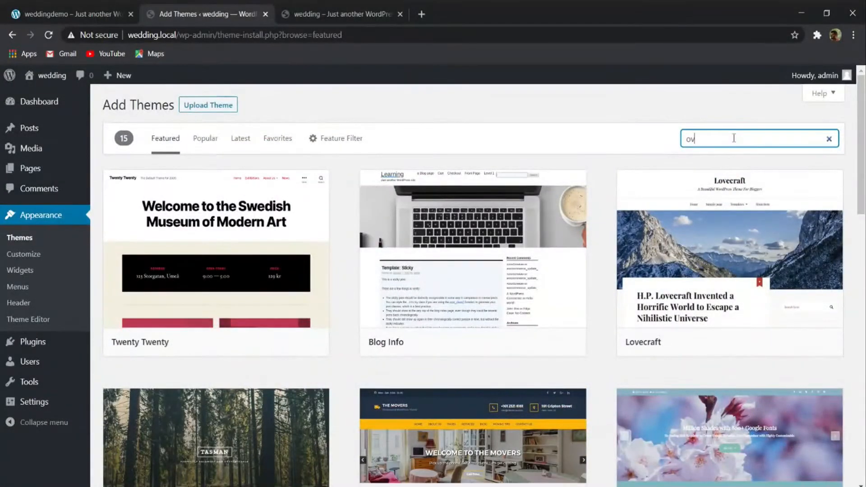
{"action": "type", "text": "cean wp"}
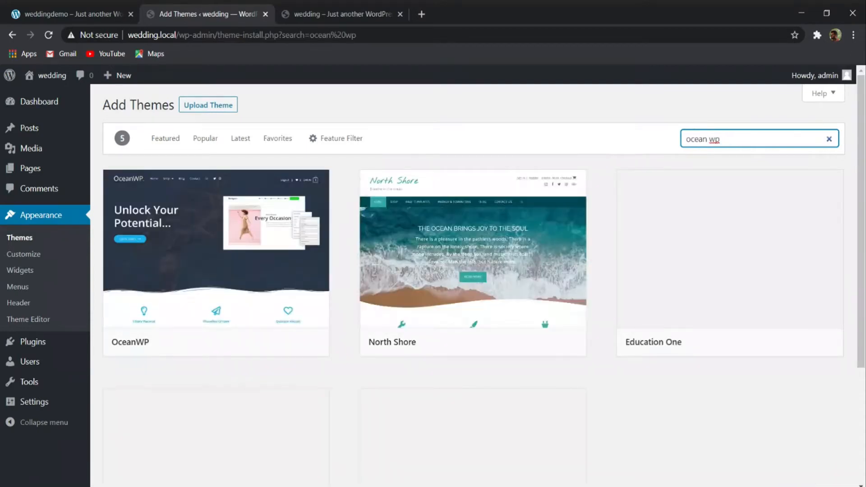
- Look through the theme results for OceanWP and re-enter "ocean wp" to rerun the search
{"action": "scroll", "coordinate": [406, 245], "scroll_direction": "down", "scroll_amount": 8}
{"action": "scroll", "coordinate": [468, 212], "scroll_direction": "up", "scroll_amount": 4}
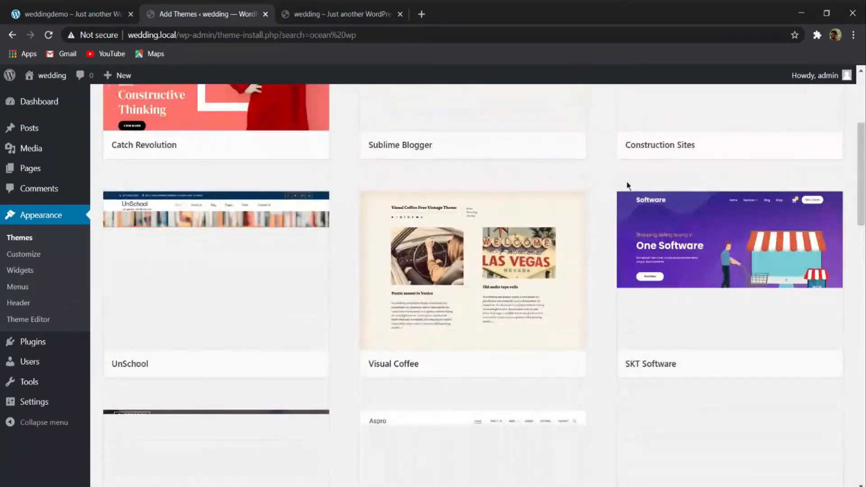
{"action": "scroll", "coordinate": [627, 185], "scroll_direction": "up", "scroll_amount": 5}
{"action": "scroll", "coordinate": [649, 248], "scroll_direction": "down", "scroll_amount": 13}
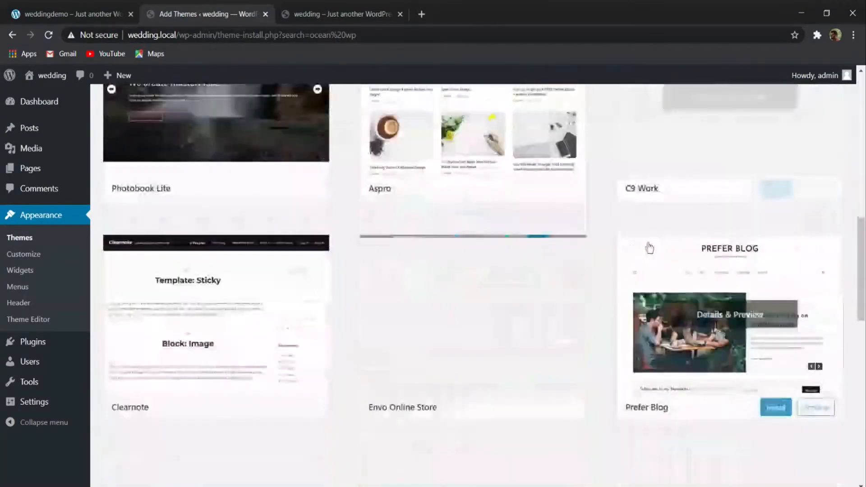
{"action": "scroll", "coordinate": [667, 306], "scroll_direction": "down", "scroll_amount": 8}
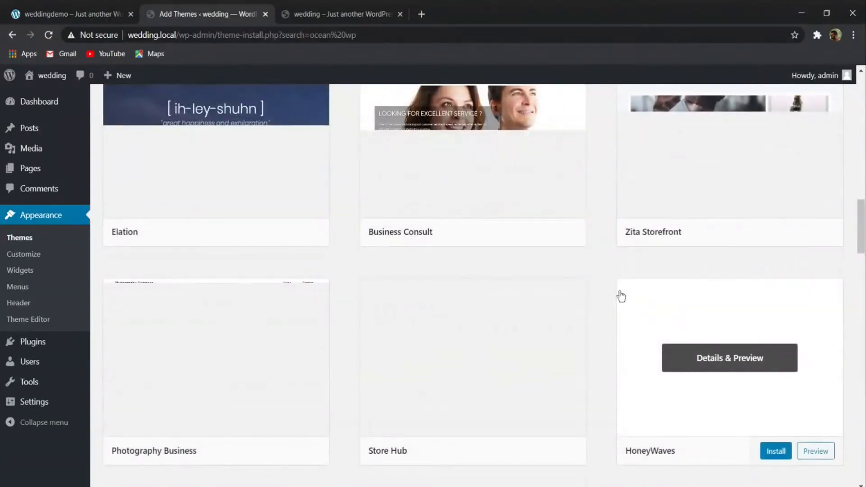
{"action": "scroll", "coordinate": [621, 296], "scroll_direction": "up", "scroll_amount": 20}
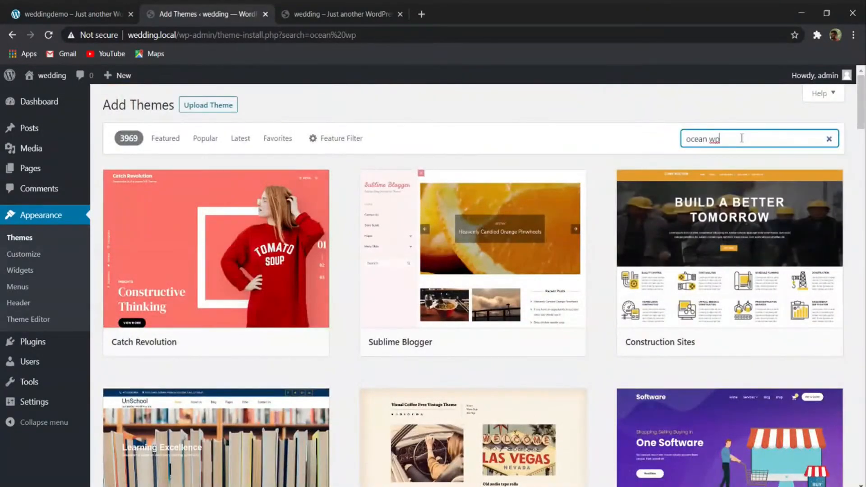
{"action": "left_click_drag", "start_coordinate": [709, 138], "coordinate": [731, 138]}
{"action": "key", "text": "BackSpace"}
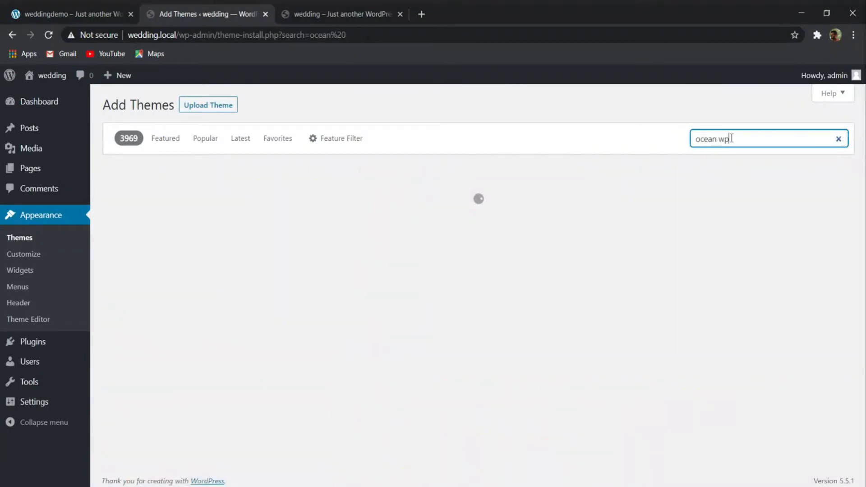
- Install the OceanWP theme from the search results and activate it
{"action": "mouse_move", "coordinate": [169, 212]}
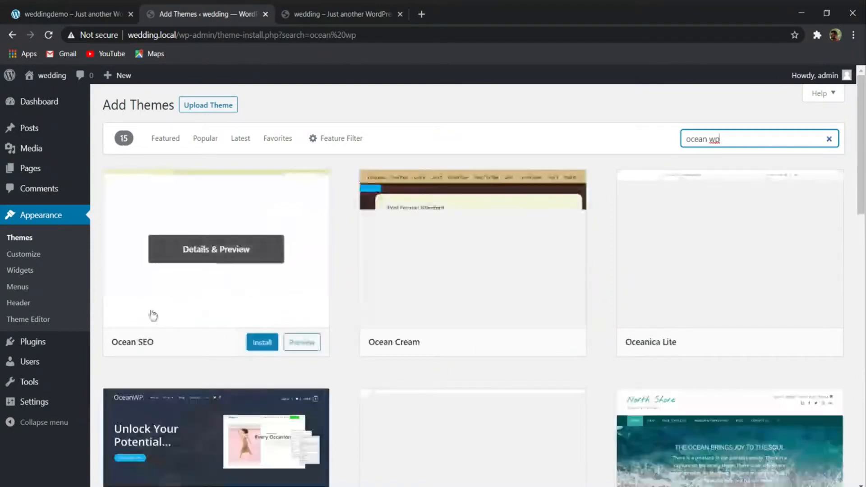
{"action": "scroll", "coordinate": [153, 313], "scroll_direction": "down", "scroll_amount": 4}
{"action": "left_click", "coordinate": [264, 170]}
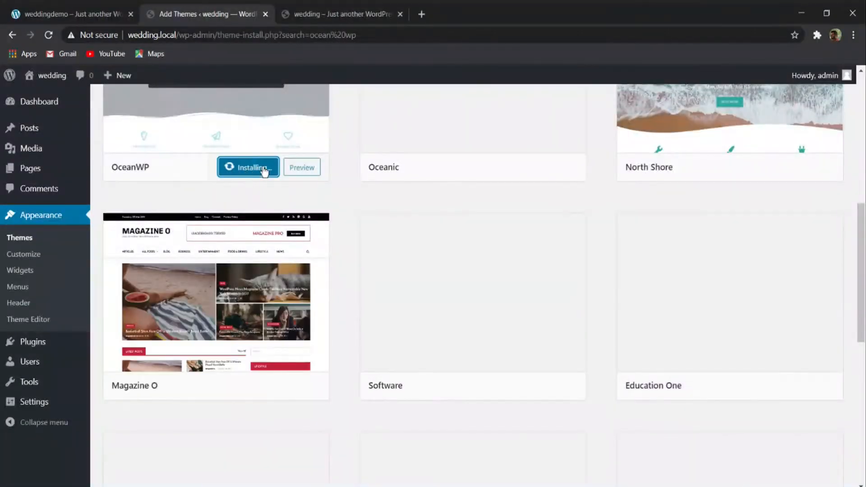
{"action": "scroll", "coordinate": [248, 190], "scroll_direction": "up", "scroll_amount": 4}
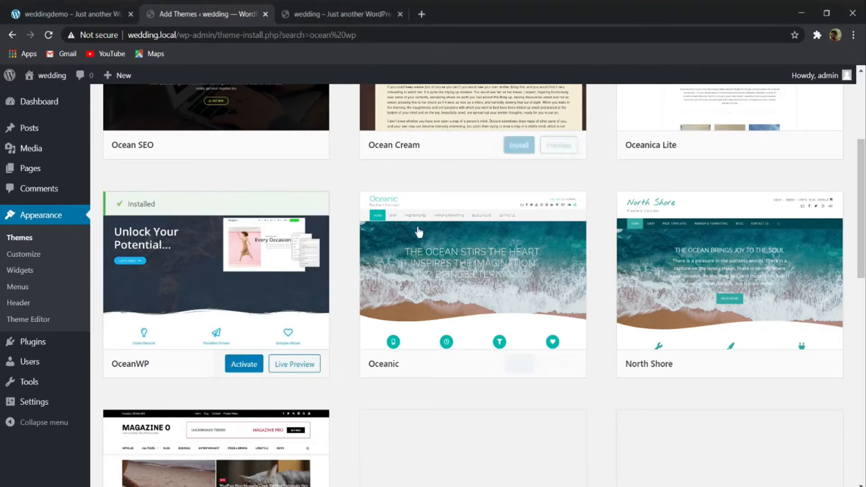
{"action": "left_click", "coordinate": [242, 365]}
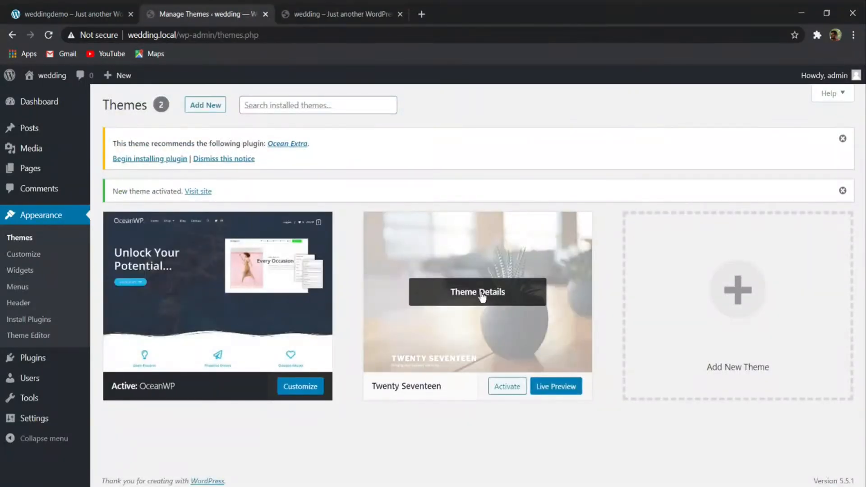
- Delete the inactive Twenty Seventeen theme
{"action": "left_click", "coordinate": [482, 294]}
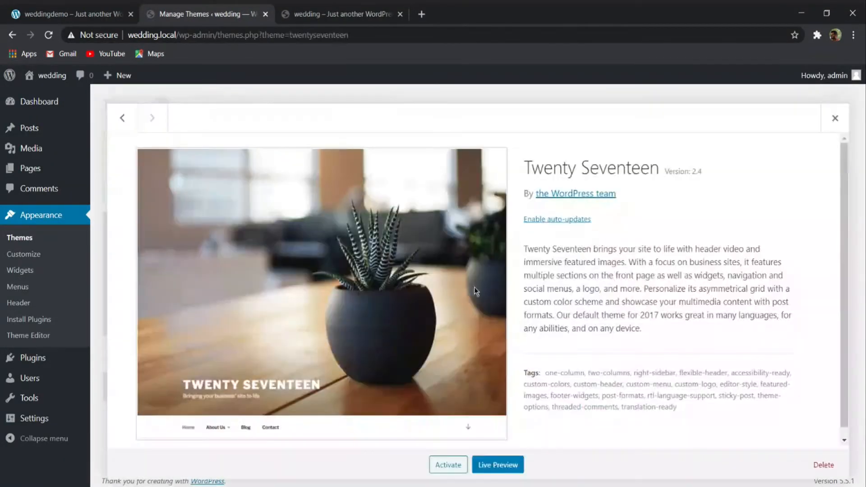
{"action": "left_click", "coordinate": [824, 465]}
{"action": "left_click", "coordinate": [487, 125]}
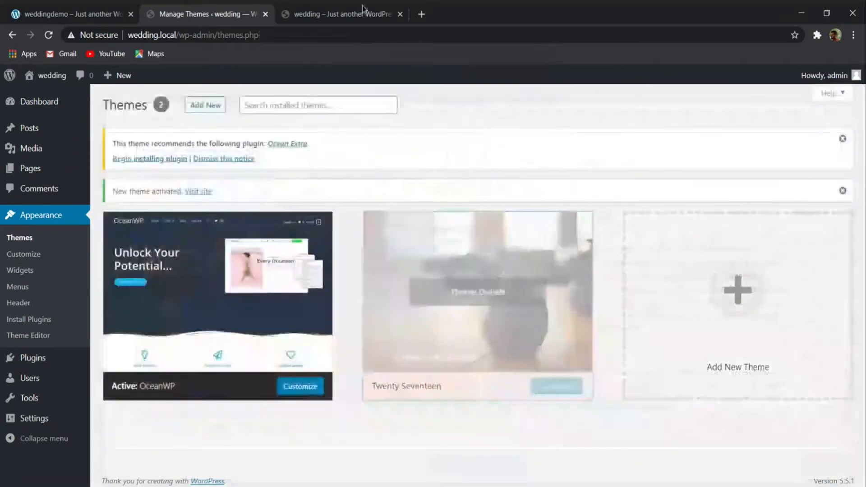
- Reload the wedding.local front end and look over its home page with the OceanWP theme
{"action": "left_click", "coordinate": [343, 14]}
{"action": "left_click", "coordinate": [48, 35]}
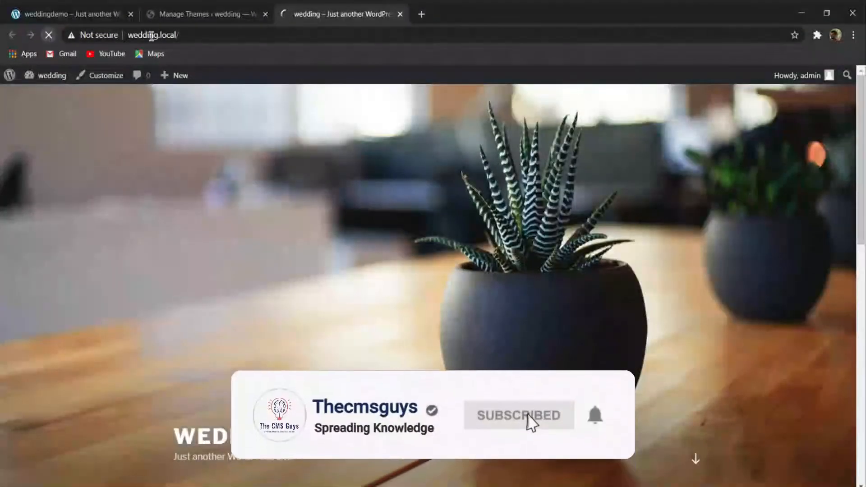
{"action": "left_click", "coordinate": [222, 14]}
{"action": "left_click", "coordinate": [318, 14]}
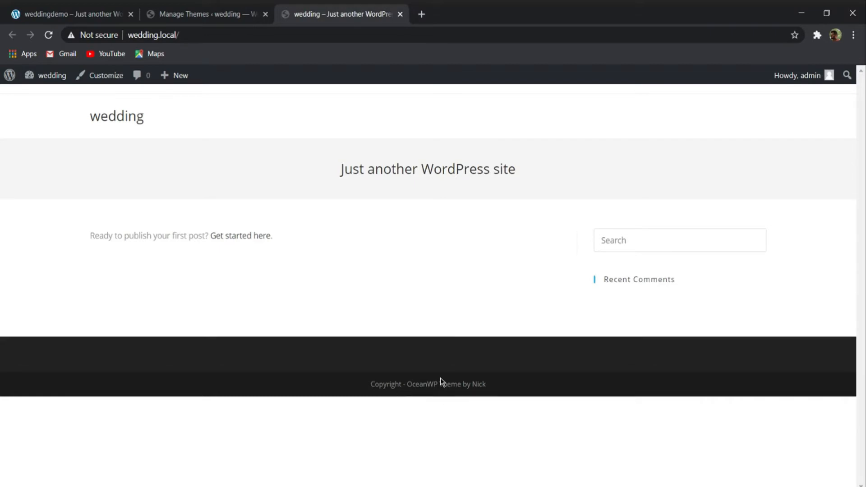
- Return to the WordPress admin and try to install the Ocean Extra plugin recommended by the theme
{"action": "left_click", "coordinate": [173, 11]}
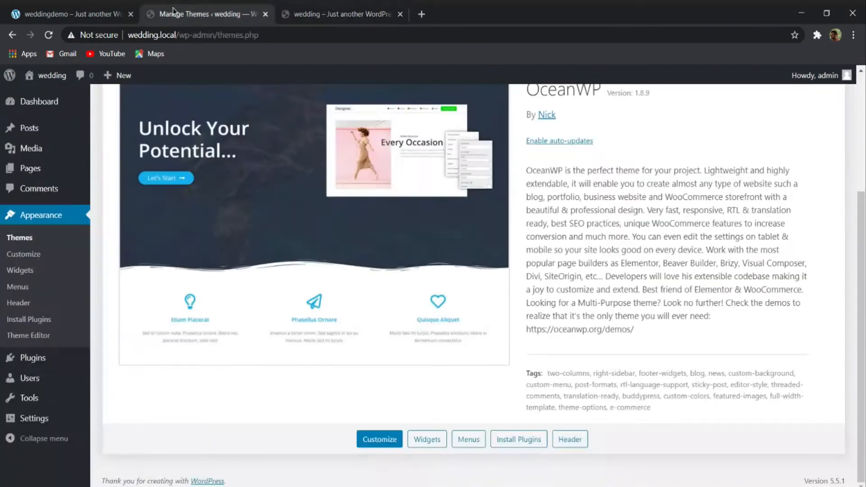
{"action": "mouse_move", "coordinate": [32, 359]}
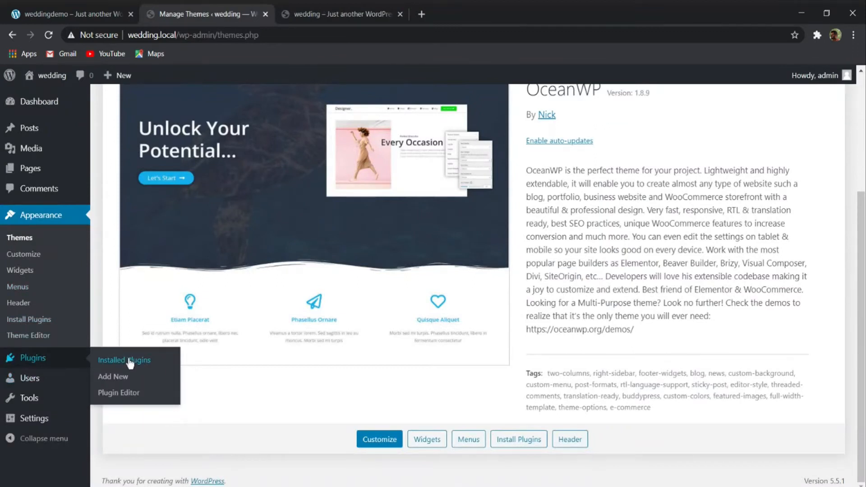
{"action": "left_click", "coordinate": [125, 379]}
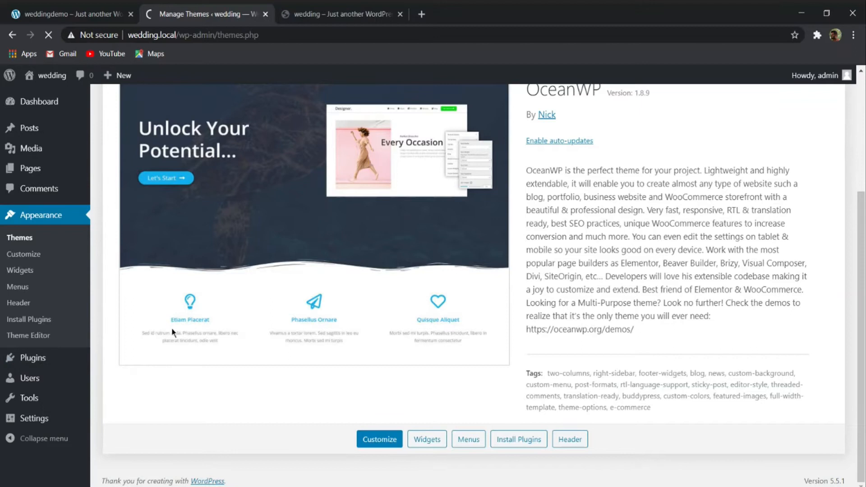
{"action": "scroll", "coordinate": [171, 327], "scroll_direction": "up", "scroll_amount": 4}
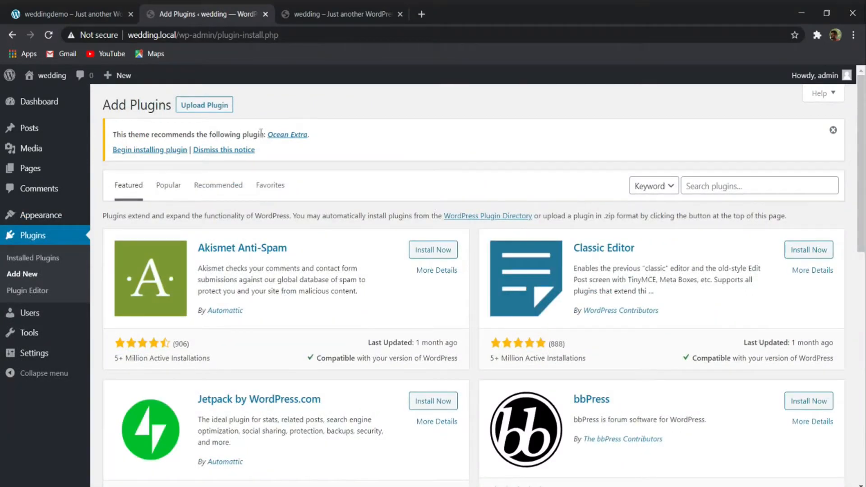
{"action": "left_click", "coordinate": [145, 151]}
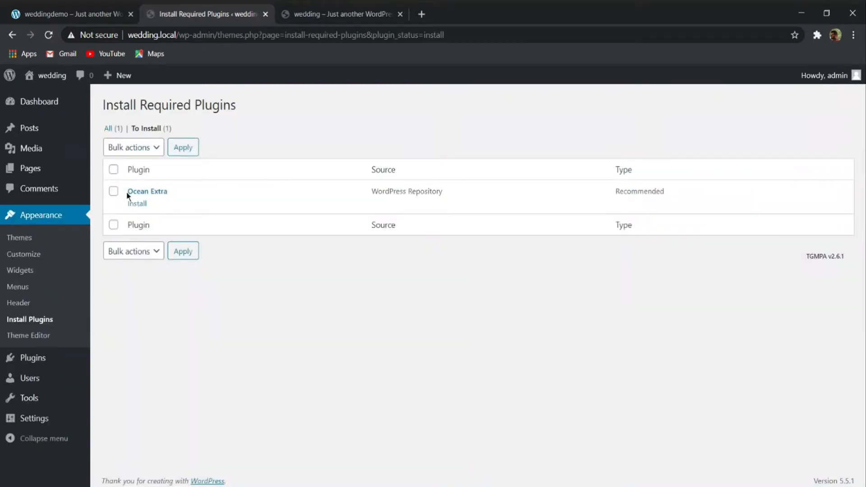
{"action": "left_click", "coordinate": [142, 205]}
- Search the plugin directory for "elementor" and install Elementor Website Builder
{"action": "mouse_move", "coordinate": [34, 367]}
{"action": "left_click", "coordinate": [116, 378]}
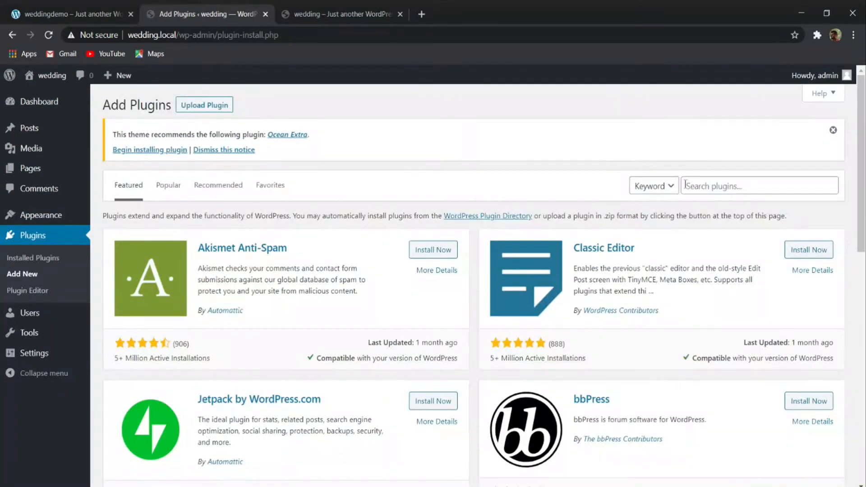
{"action": "left_click", "coordinate": [720, 186]}
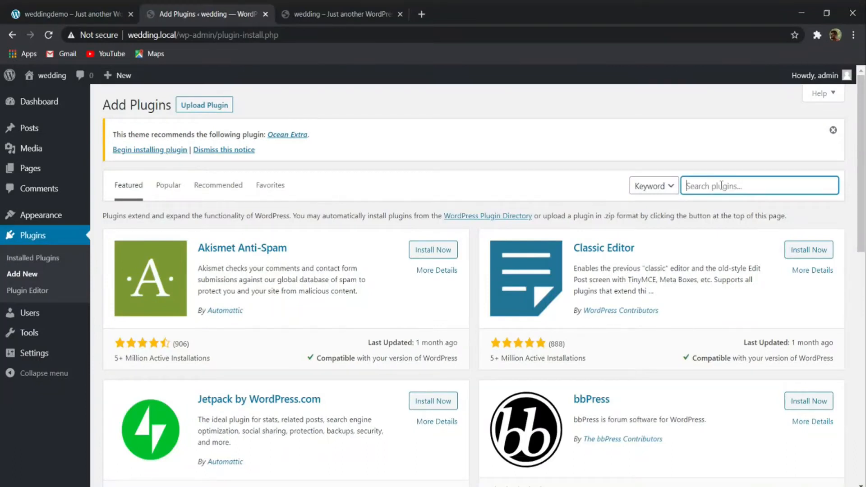
{"action": "type", "text": "elementor"}
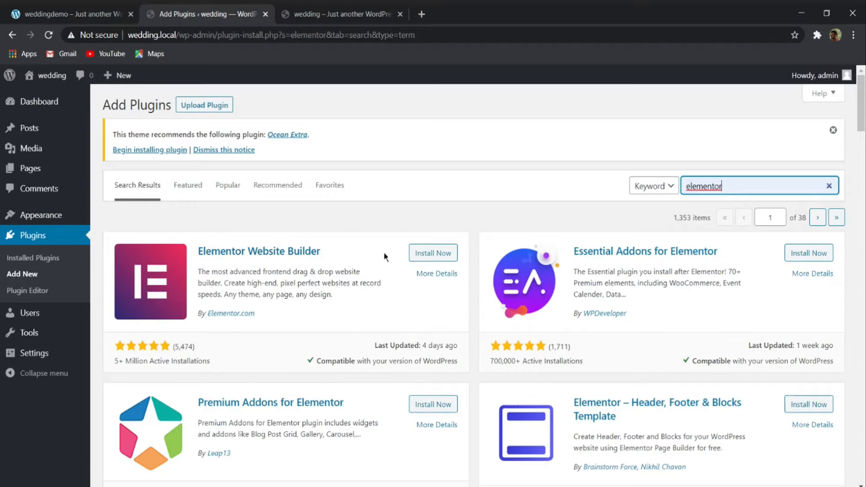
{"action": "left_click", "coordinate": [427, 258]}
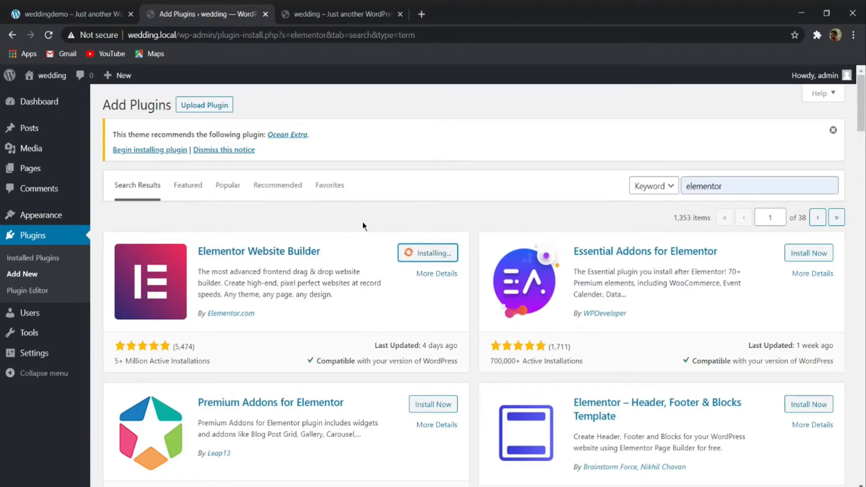
- Install the Premium Addons for Elementor and Elements kit Elementor addons plugins from the same search results
{"action": "scroll", "coordinate": [363, 225], "scroll_direction": "down", "scroll_amount": 4}
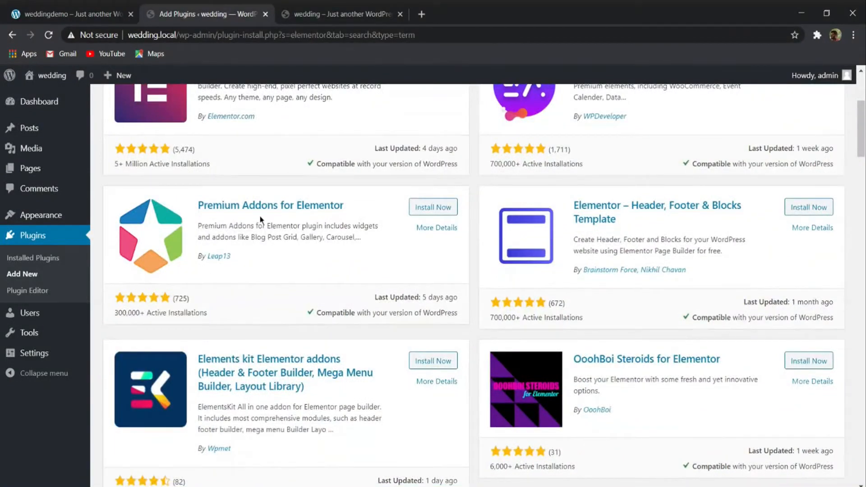
{"action": "left_click", "coordinate": [433, 207]}
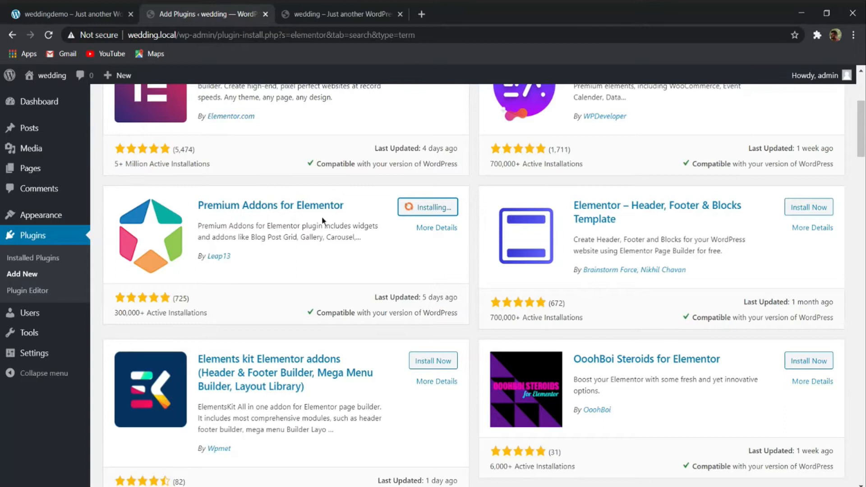
{"action": "scroll", "coordinate": [316, 256], "scroll_direction": "down", "scroll_amount": 4}
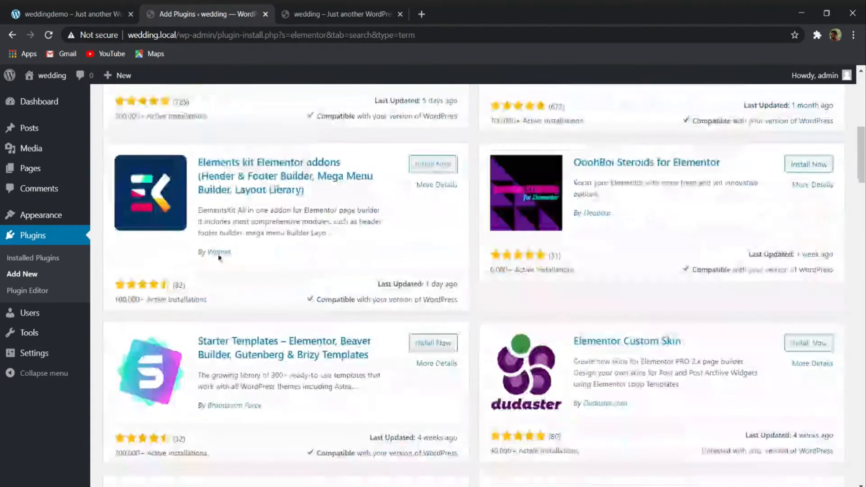
{"action": "left_click", "coordinate": [434, 164]}
- Look through the remaining Elementor plugin results and check the installation status of the three chosen plugins
{"action": "scroll", "coordinate": [434, 175], "scroll_direction": "down", "scroll_amount": 4}
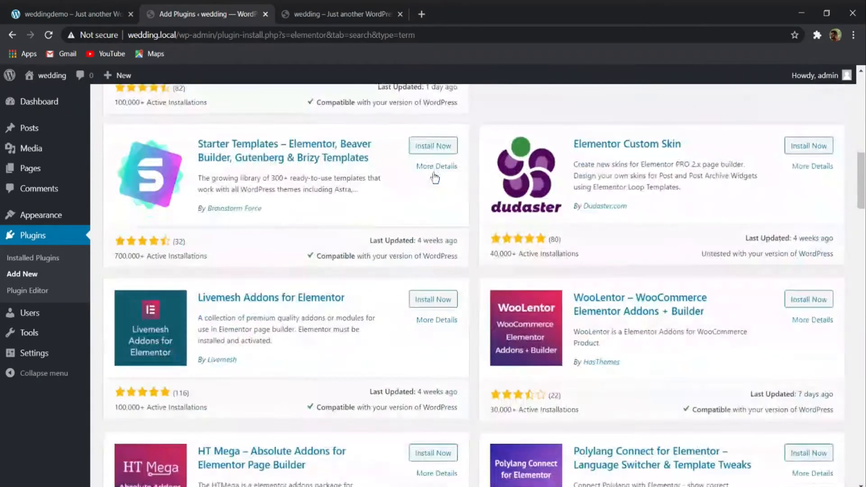
{"action": "scroll", "coordinate": [405, 245], "scroll_direction": "down", "scroll_amount": 8}
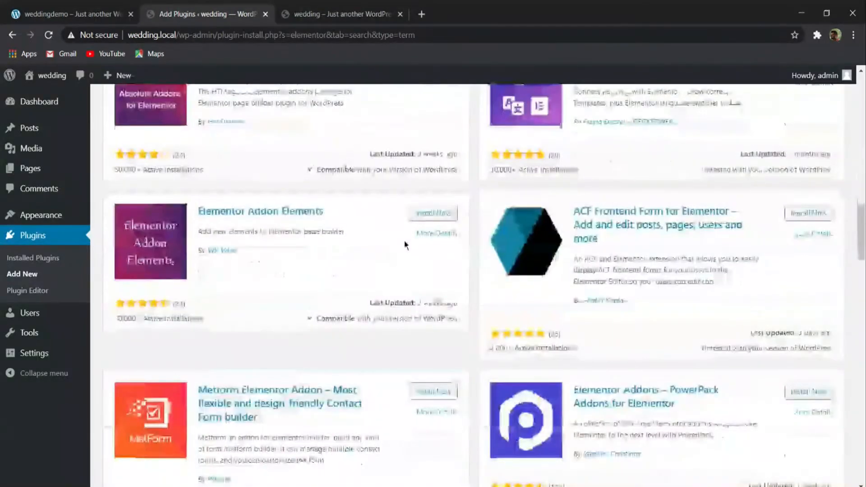
{"action": "scroll", "coordinate": [404, 245], "scroll_direction": "up", "scroll_amount": 13}
{"action": "scroll", "coordinate": [413, 299], "scroll_direction": "down", "scroll_amount": 4}
{"action": "scroll", "coordinate": [440, 283], "scroll_direction": "up", "scroll_amount": 4}
{"action": "scroll", "coordinate": [437, 283], "scroll_direction": "down", "scroll_amount": 8}
{"action": "scroll", "coordinate": [413, 235], "scroll_direction": "up", "scroll_amount": 4}
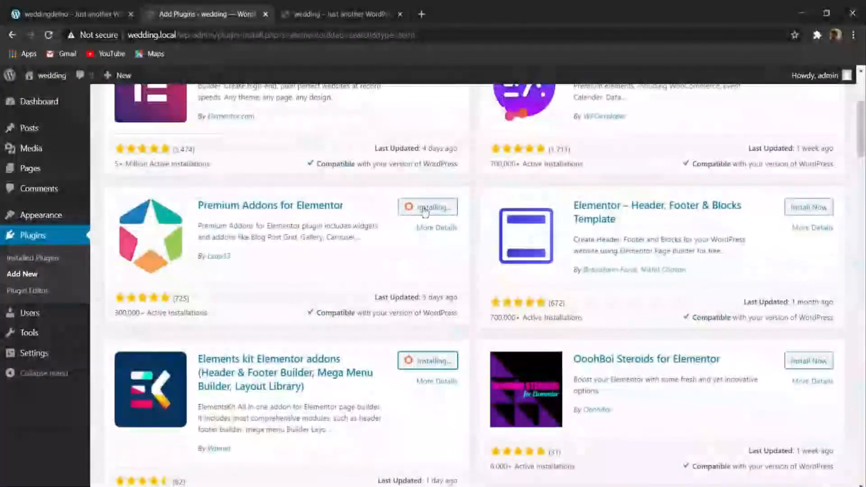
{"action": "scroll", "coordinate": [424, 211], "scroll_direction": "up", "scroll_amount": 4}
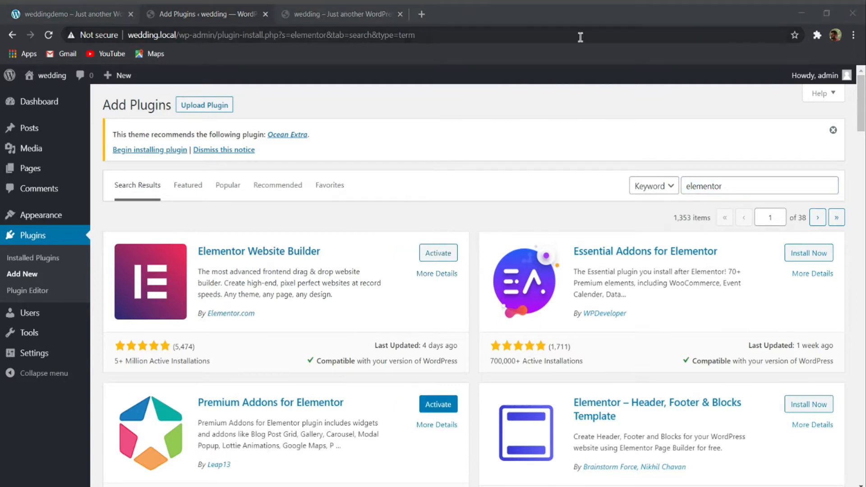
{"action": "left_click", "coordinate": [584, 47]}
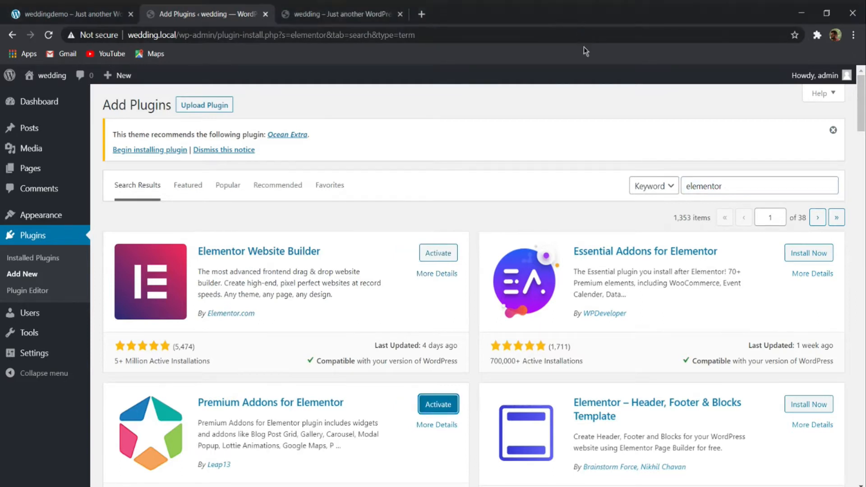
{"action": "scroll", "coordinate": [491, 184], "scroll_direction": "down", "scroll_amount": 8}
{"action": "scroll", "coordinate": [458, 149], "scroll_direction": "up", "scroll_amount": 8}
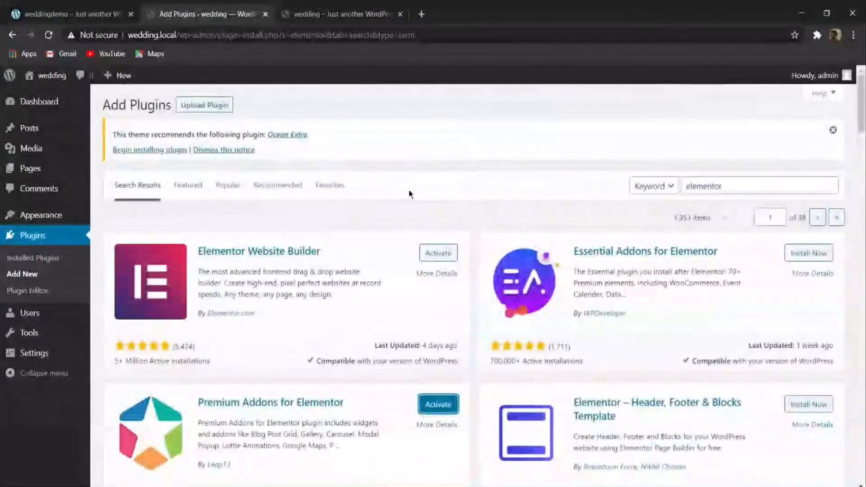
{"action": "scroll", "coordinate": [399, 232], "scroll_direction": "down", "scroll_amount": 4}
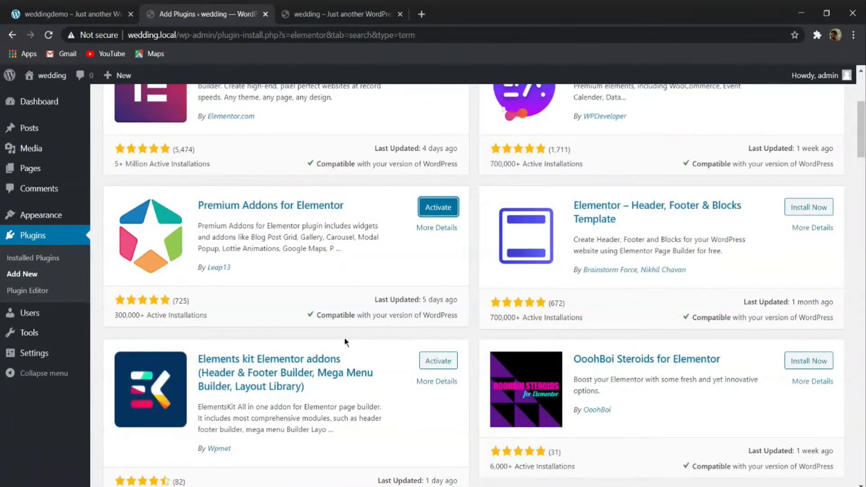
- Search the plugin directory for "contact form 7" and install the Contact Form 7 plugin
{"action": "scroll", "coordinate": [388, 316], "scroll_direction": "up", "scroll_amount": 4}
{"action": "double_click", "coordinate": [722, 189]}
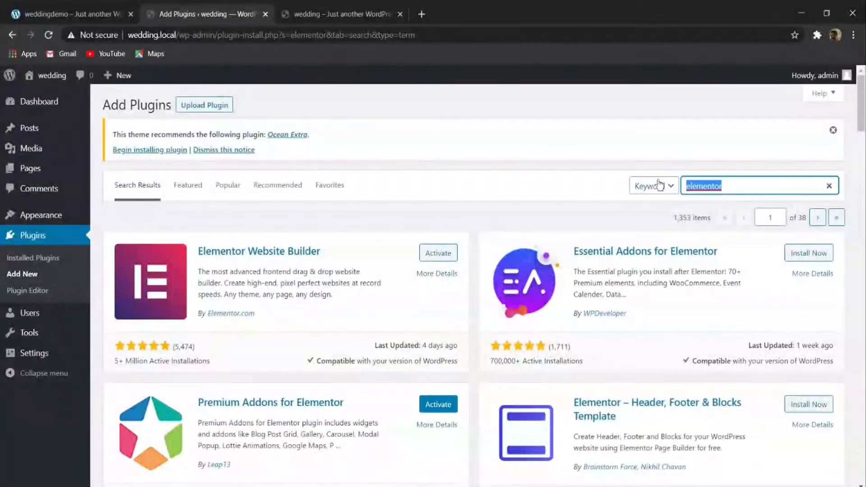
{"action": "type", "text": "c"}
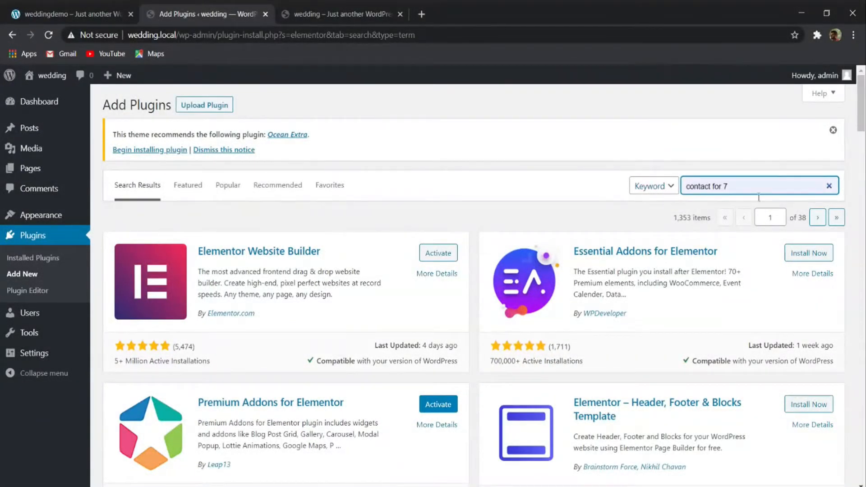
{"action": "type", "text": "ontac"}
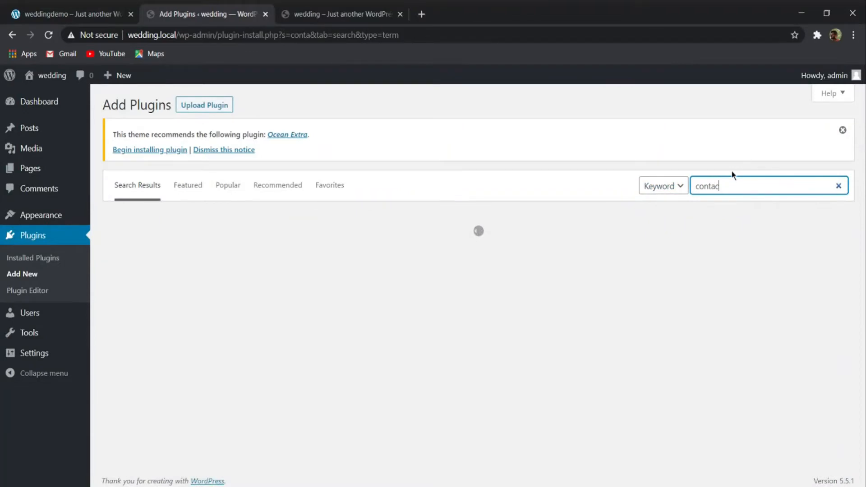
{"action": "type", "text": "t form"}
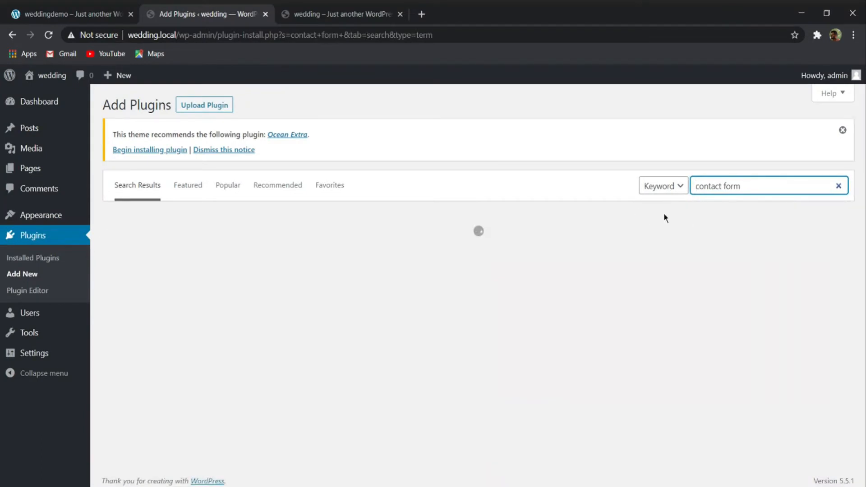
{"action": "type", "text": " 7"}
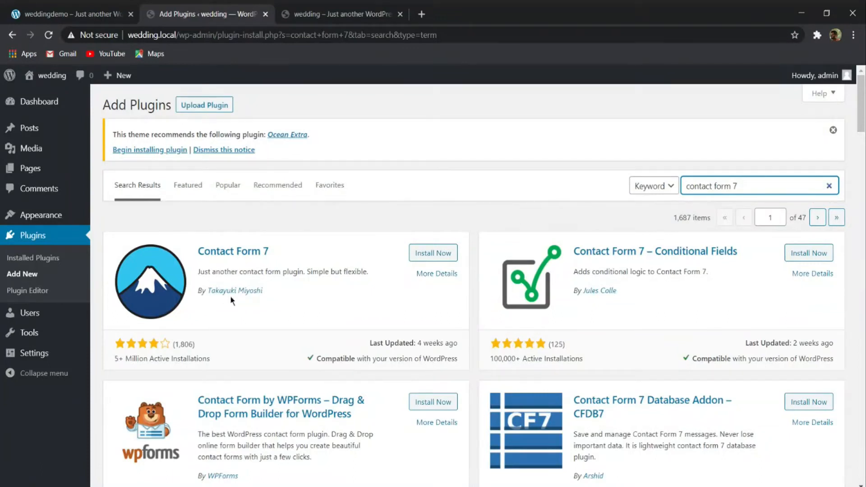
{"action": "left_click", "coordinate": [433, 253]}
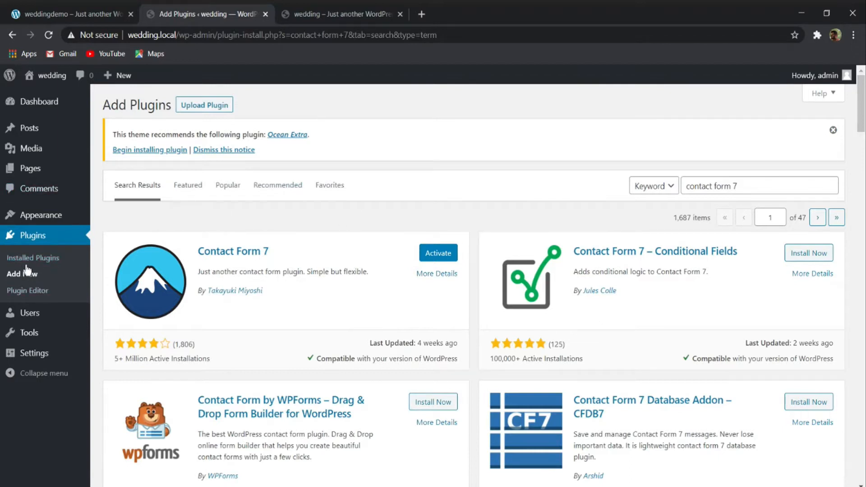
- Bulk-activate the four installed plugins: Contact Form 7, Elementor, ElementsKit Lite and Premium Addons for Elementor
{"action": "left_click", "coordinate": [44, 259]}
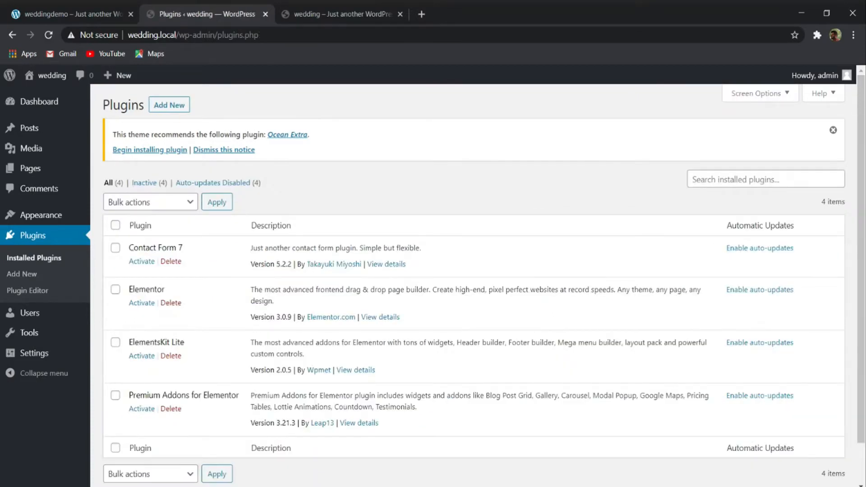
{"action": "scroll", "coordinate": [381, 242], "scroll_direction": "down", "scroll_amount": 1}
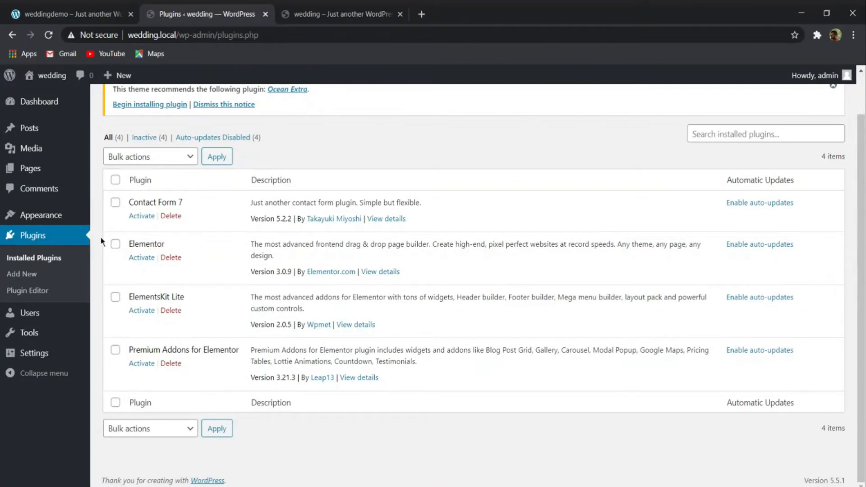
{"action": "left_click", "coordinate": [115, 180]}
{"action": "left_click", "coordinate": [164, 158]}
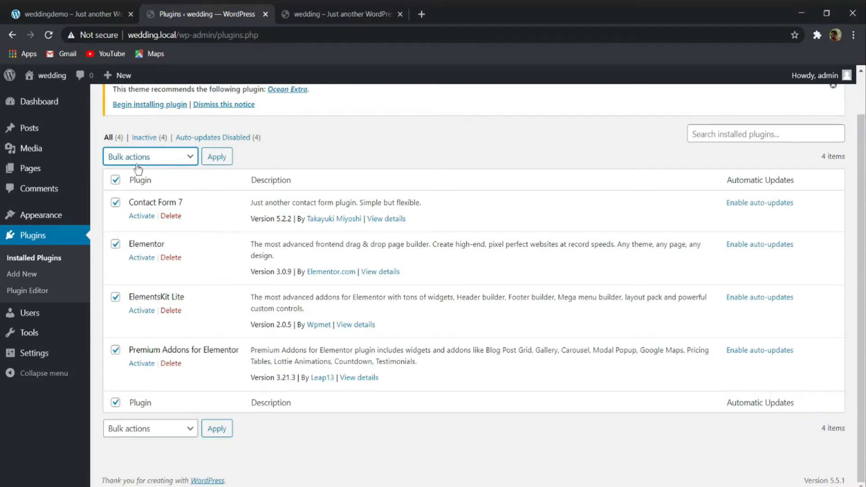
{"action": "left_click", "coordinate": [140, 172]}
{"action": "left_click", "coordinate": [212, 158]}
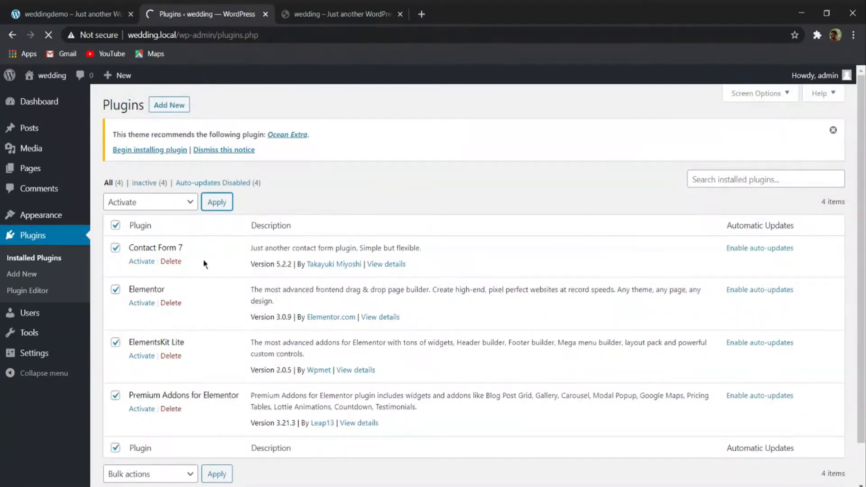
{"action": "scroll", "coordinate": [307, 228], "scroll_direction": "down", "scroll_amount": 5}
{"action": "scroll", "coordinate": [308, 228], "scroll_direction": "up", "scroll_amount": 5}
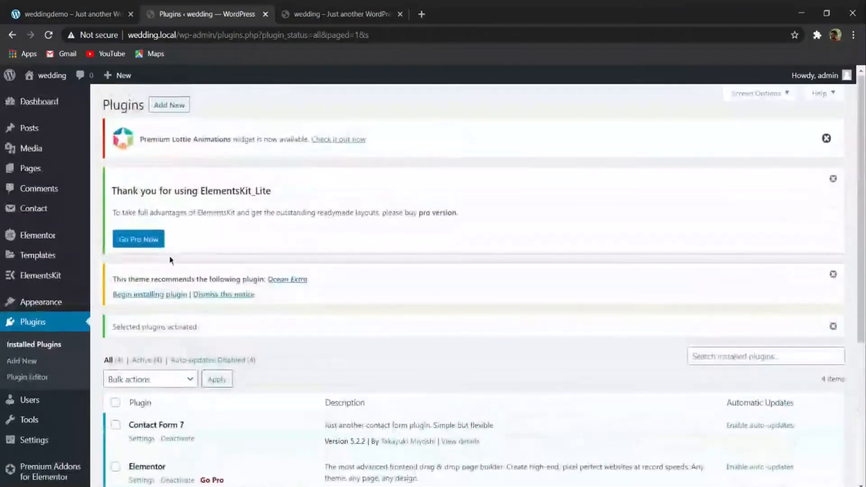
- Install and activate the theme's recommended Ocean Extra plugin and check it in the installed plugins list
{"action": "left_click", "coordinate": [143, 295]}
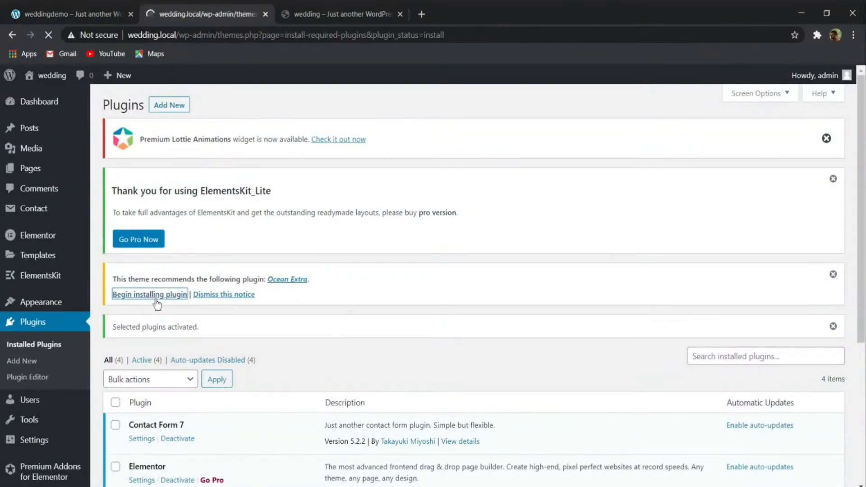
{"action": "left_click", "coordinate": [136, 351]}
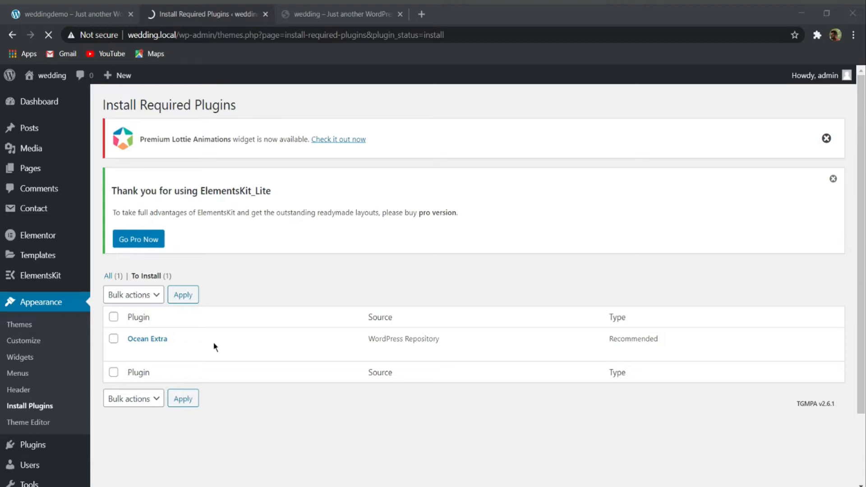
{"action": "scroll", "coordinate": [451, 225], "scroll_direction": "down", "scroll_amount": 6}
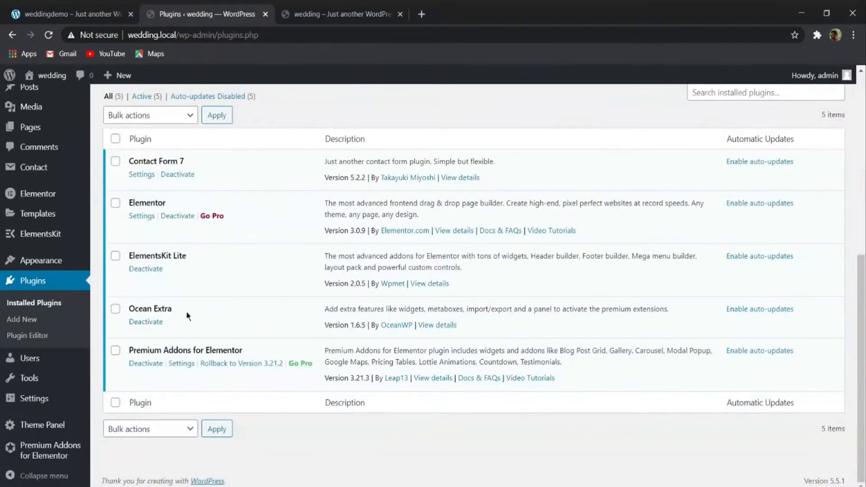
{"action": "scroll", "coordinate": [191, 345], "scroll_direction": "up", "scroll_amount": 7}
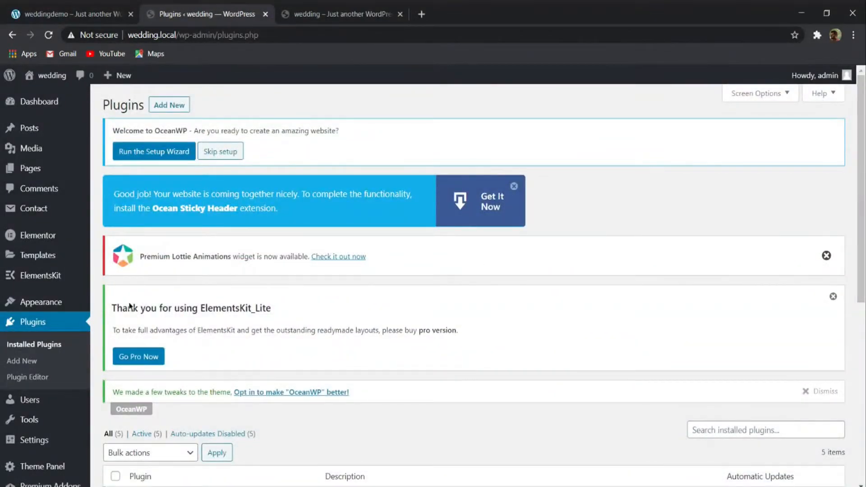
- Dismiss the OceanWP, ElementsKit, Premium Lottie Animations and Ocean Sticky Header notices and skip the OceanWP setup wizard
{"action": "left_click", "coordinate": [816, 392]}
{"action": "left_click", "coordinate": [832, 297]}
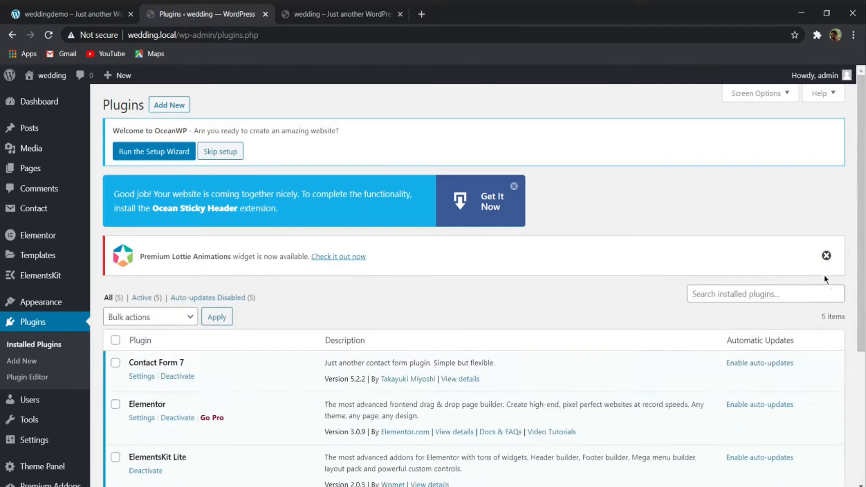
{"action": "left_click", "coordinate": [826, 256]}
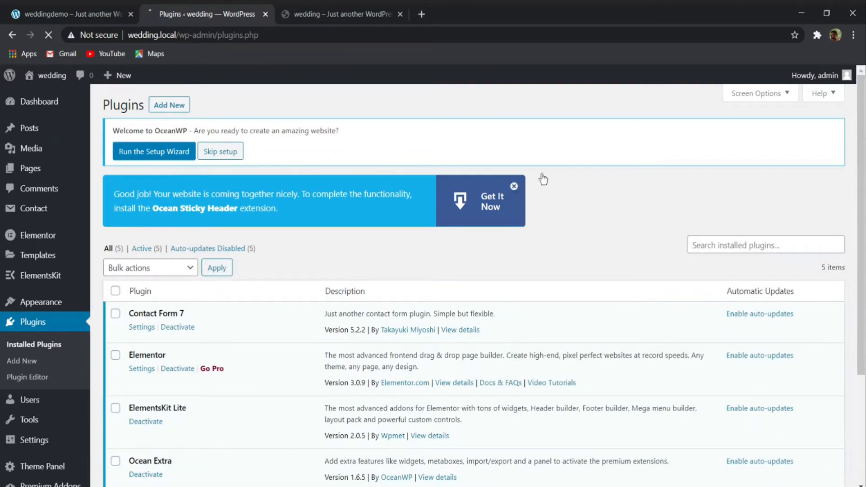
{"action": "left_click", "coordinate": [514, 186]}
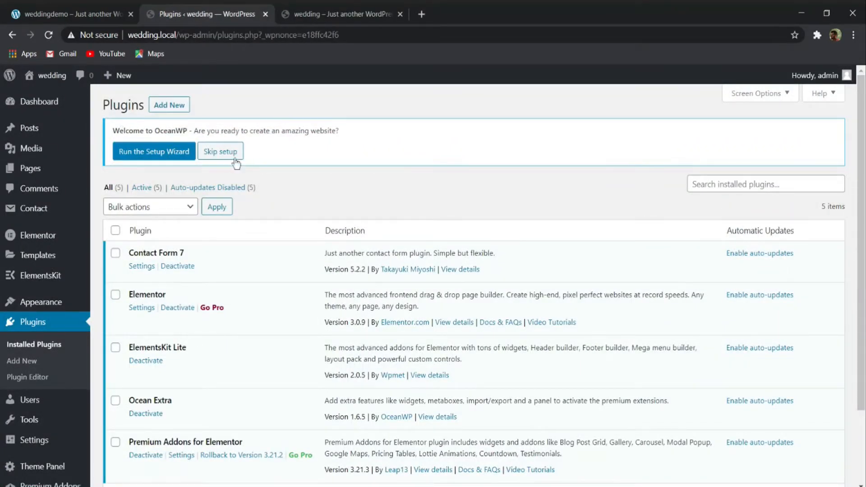
{"action": "left_click", "coordinate": [220, 153]}
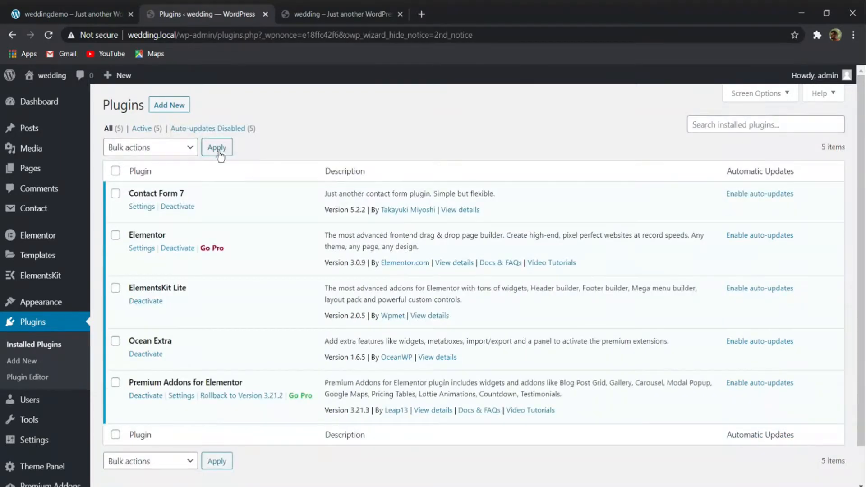
- Open the list of all pages of the wedding site
{"action": "mouse_move", "coordinate": [21, 169]}
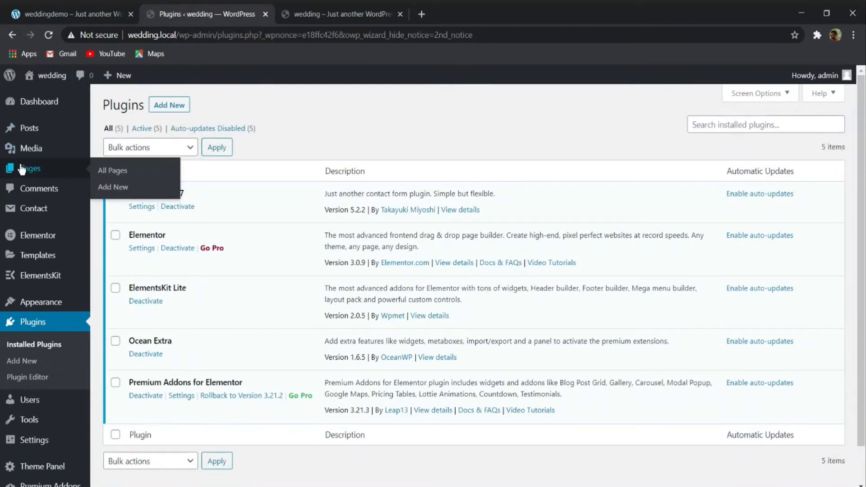
{"action": "left_click", "coordinate": [110, 170]}
- Examine the demo wedding site's header menu, hero banner, Our Story block and couple message blocks
{"action": "left_click", "coordinate": [90, 9]}
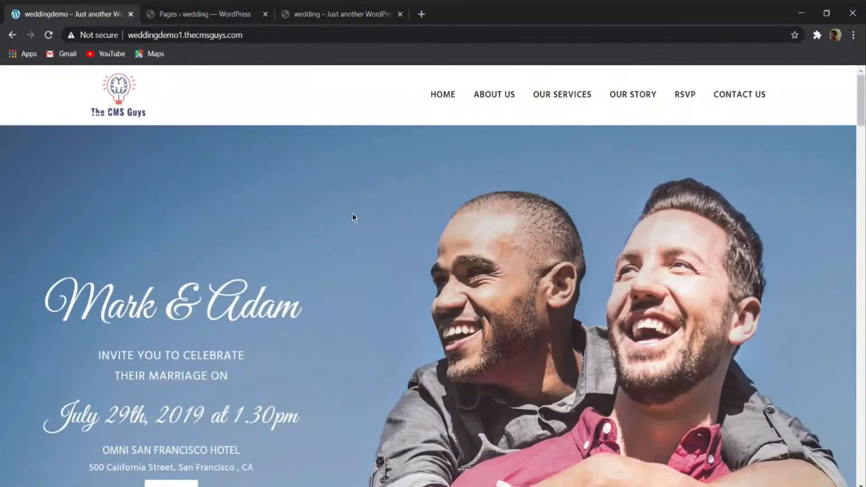
{"action": "scroll", "coordinate": [367, 198], "scroll_direction": "down", "scroll_amount": 10}
{"action": "scroll", "coordinate": [365, 207], "scroll_direction": "up", "scroll_amount": 10}
{"action": "scroll", "coordinate": [573, 127], "scroll_direction": "down", "scroll_amount": 2}
{"action": "scroll", "coordinate": [579, 130], "scroll_direction": "up", "scroll_amount": 2}
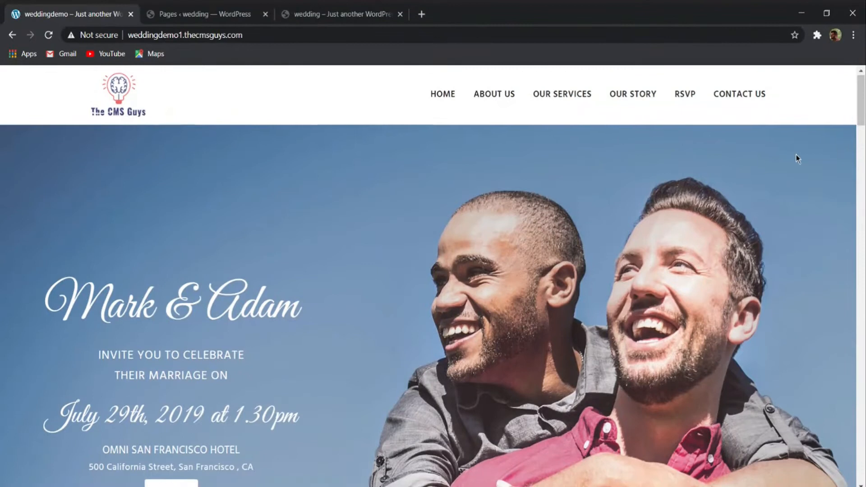
{"action": "scroll", "coordinate": [797, 154], "scroll_direction": "down", "scroll_amount": 2}
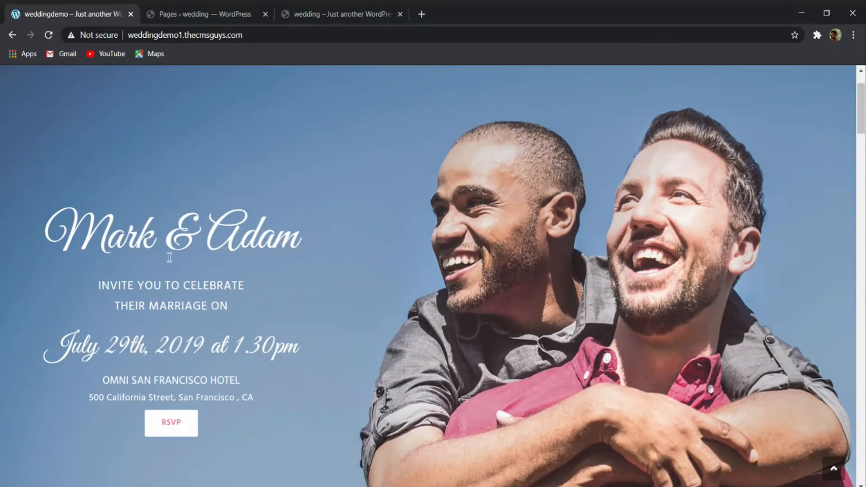
{"action": "scroll", "coordinate": [571, 218], "scroll_direction": "down", "scroll_amount": 2}
{"action": "scroll", "coordinate": [571, 218], "scroll_direction": "down", "scroll_amount": 4}
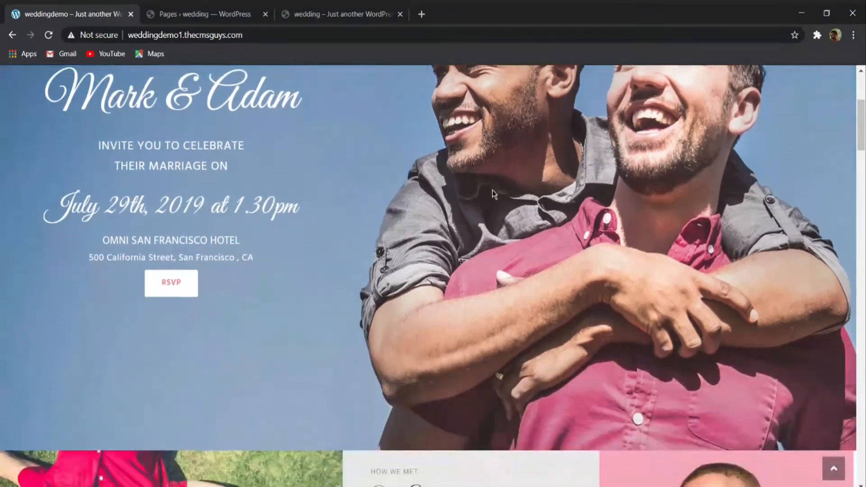
{"action": "scroll", "coordinate": [456, 226], "scroll_direction": "up", "scroll_amount": 2}
{"action": "scroll", "coordinate": [456, 226], "scroll_direction": "down", "scroll_amount": 5}
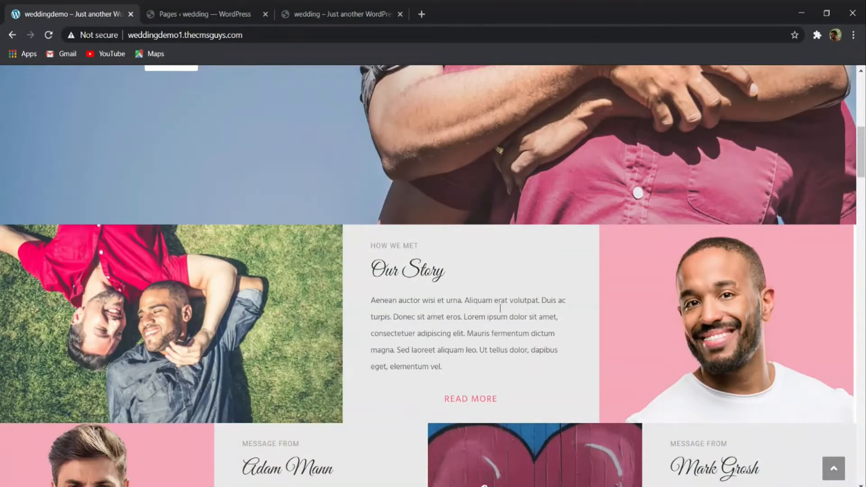
{"action": "scroll", "coordinate": [678, 308], "scroll_direction": "down", "scroll_amount": 5}
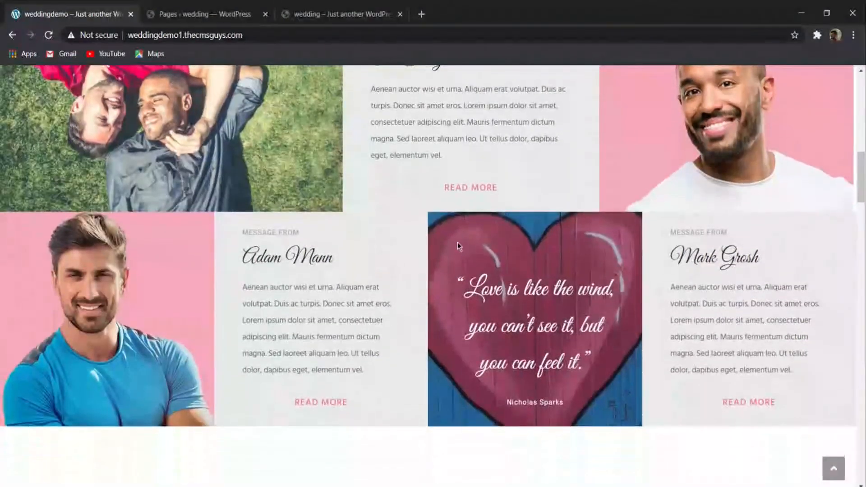
{"action": "scroll", "coordinate": [474, 239], "scroll_direction": "down", "scroll_amount": 2}
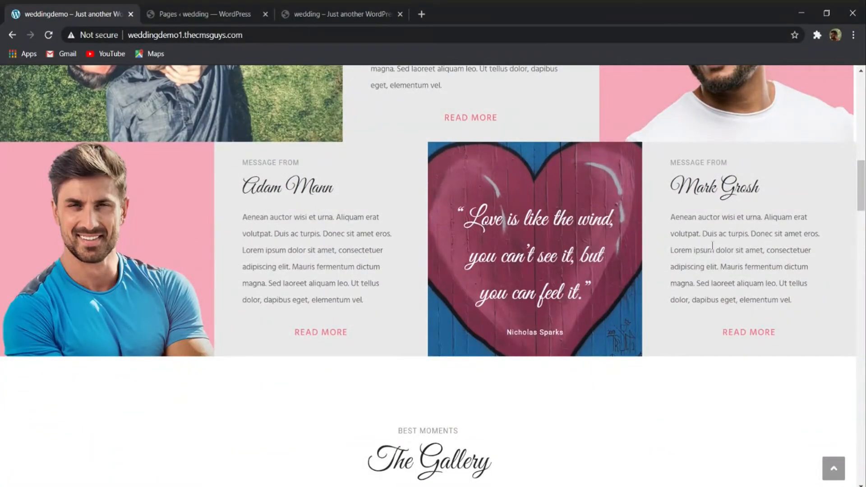
- Examine the demo home page's gallery, wedding ceremony boxes, Gifts logos, RSVP form and footer columns
{"action": "scroll", "coordinate": [771, 243], "scroll_direction": "down", "scroll_amount": 7}
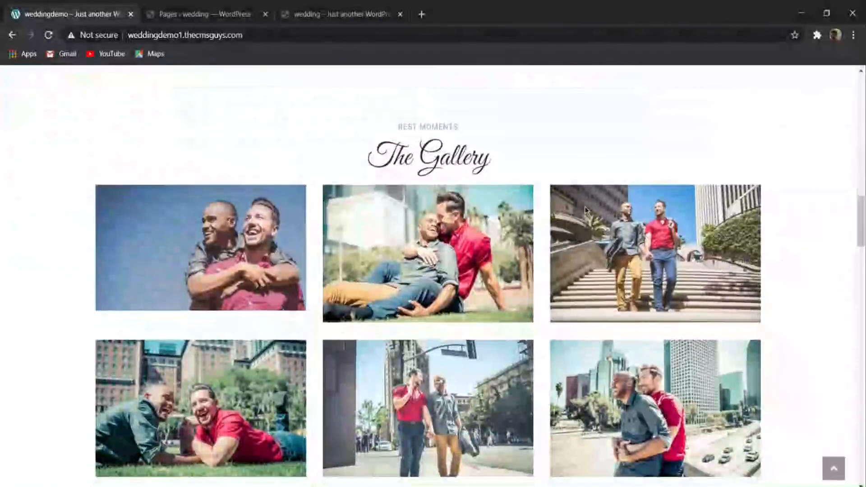
{"action": "scroll", "coordinate": [494, 207], "scroll_direction": "down", "scroll_amount": 10}
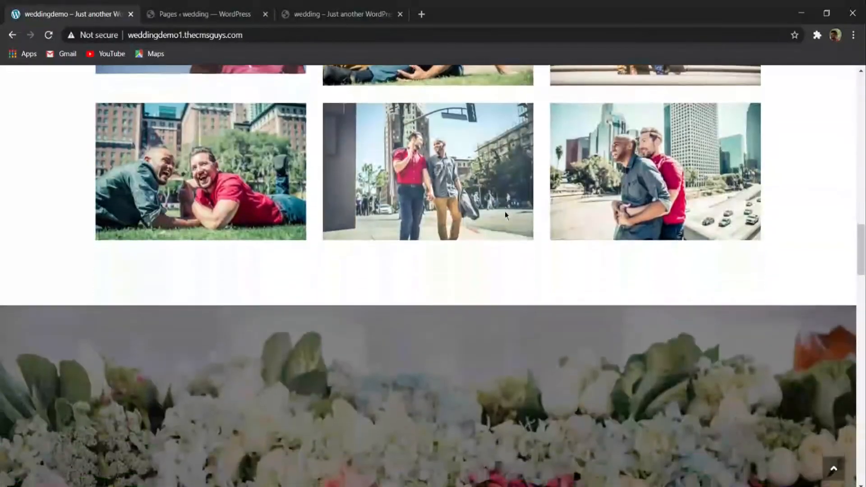
{"action": "scroll", "coordinate": [388, 207], "scroll_direction": "down", "scroll_amount": 6}
{"action": "scroll", "coordinate": [441, 198], "scroll_direction": "up", "scroll_amount": 8}
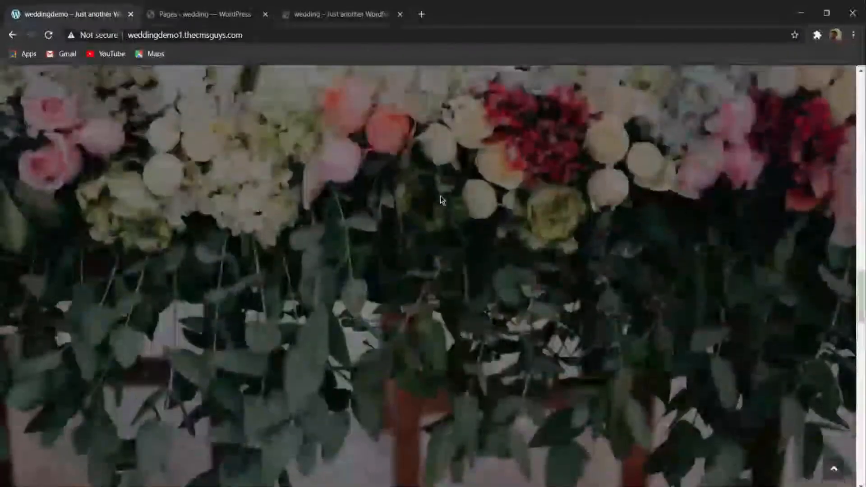
{"action": "scroll", "coordinate": [440, 198], "scroll_direction": "down", "scroll_amount": 12}
{"action": "scroll", "coordinate": [270, 181], "scroll_direction": "up", "scroll_amount": 2}
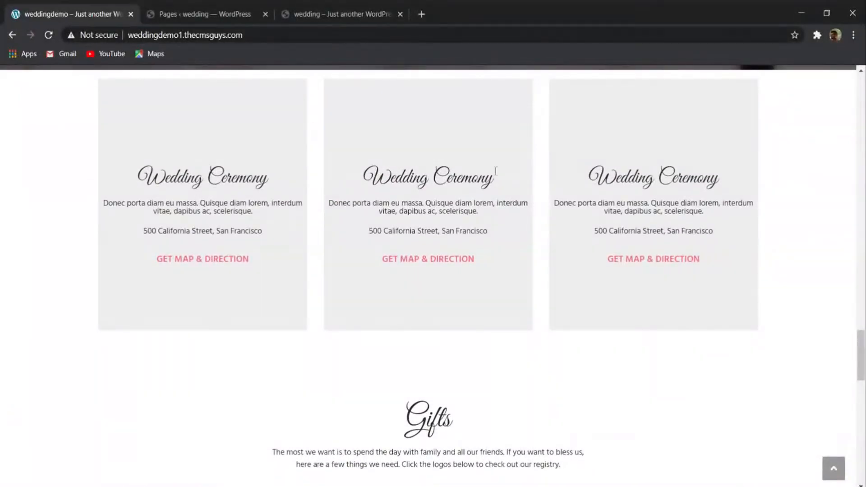
{"action": "scroll", "coordinate": [496, 225], "scroll_direction": "down", "scroll_amount": 3}
{"action": "scroll", "coordinate": [465, 263], "scroll_direction": "up", "scroll_amount": 3}
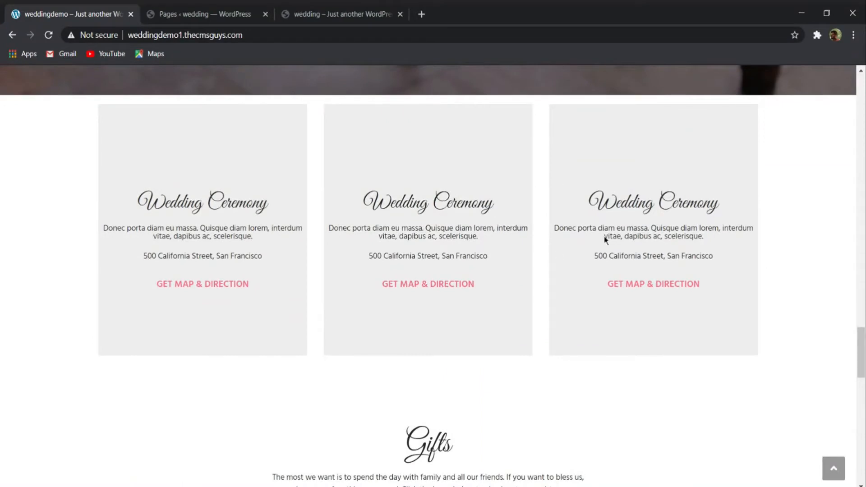
{"action": "scroll", "coordinate": [638, 218], "scroll_direction": "down", "scroll_amount": 6}
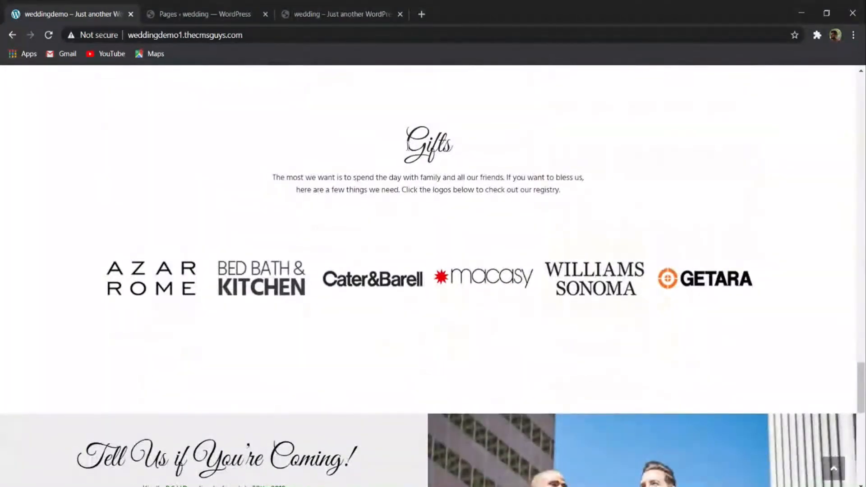
{"action": "scroll", "coordinate": [320, 318], "scroll_direction": "down", "scroll_amount": 2}
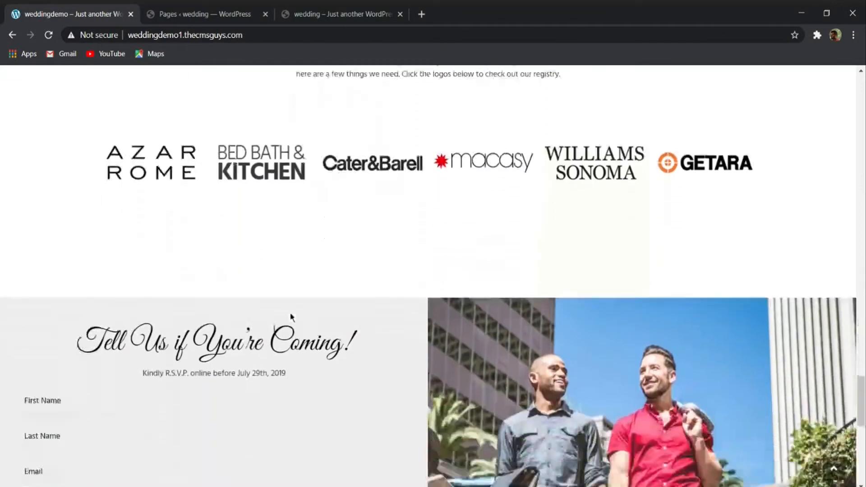
{"action": "scroll", "coordinate": [291, 317], "scroll_direction": "down", "scroll_amount": 2}
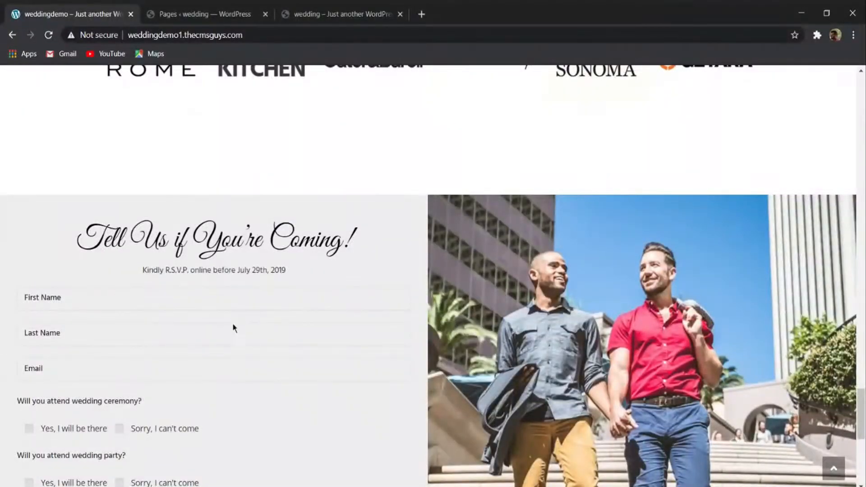
{"action": "scroll", "coordinate": [667, 260], "scroll_direction": "down", "scroll_amount": 8}
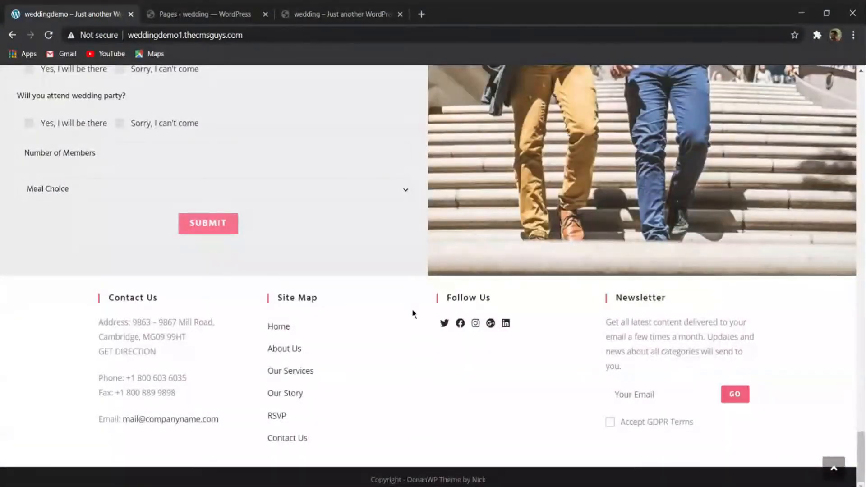
{"action": "scroll", "coordinate": [463, 342], "scroll_direction": "up", "scroll_amount": 20}
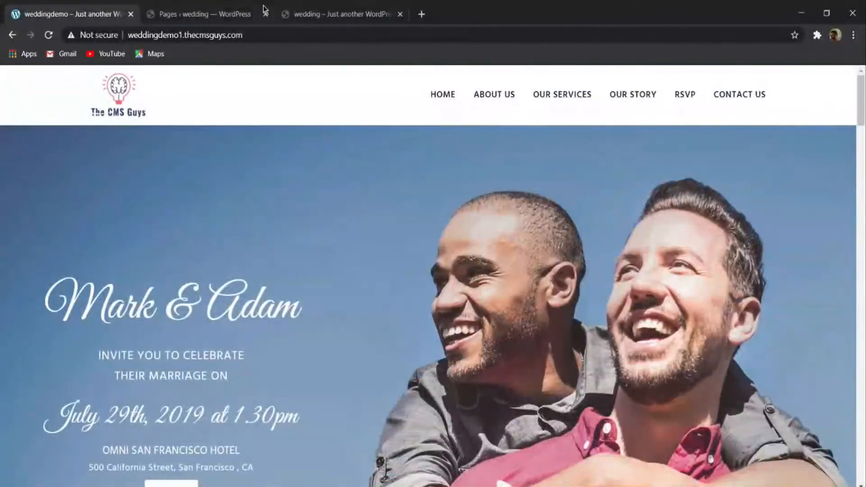
- Compare the demo site with the wedding site's empty page list and start adding a new page
{"action": "left_click", "coordinate": [253, 12]}
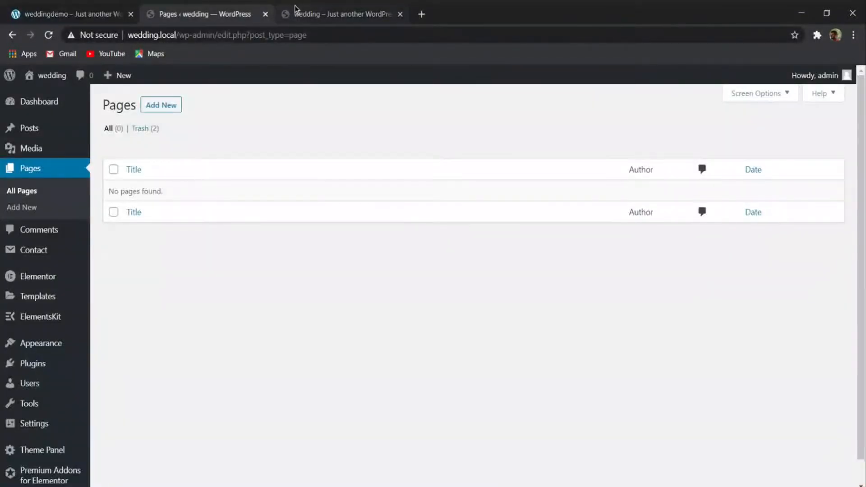
{"action": "left_click", "coordinate": [90, 13]}
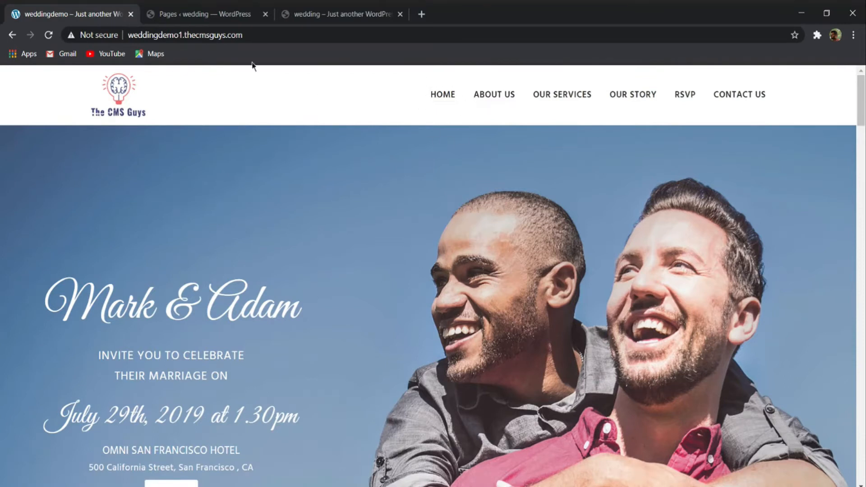
{"action": "left_click", "coordinate": [194, 13]}
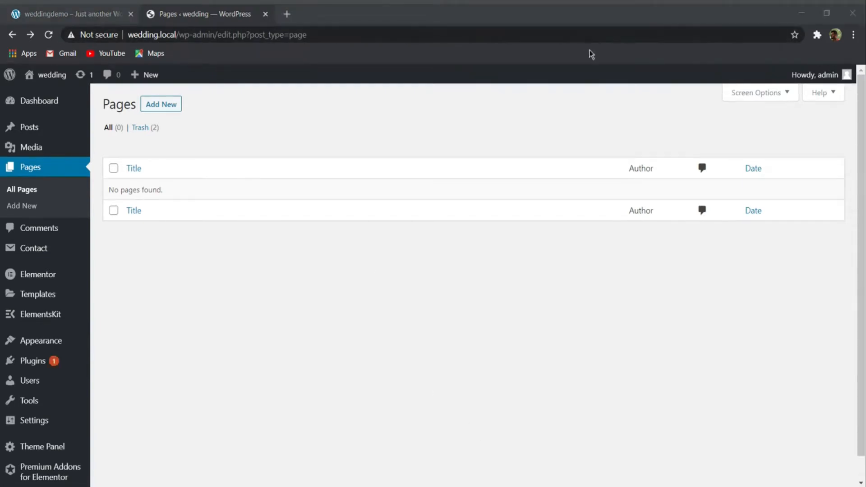
{"action": "left_click", "coordinate": [166, 106]}
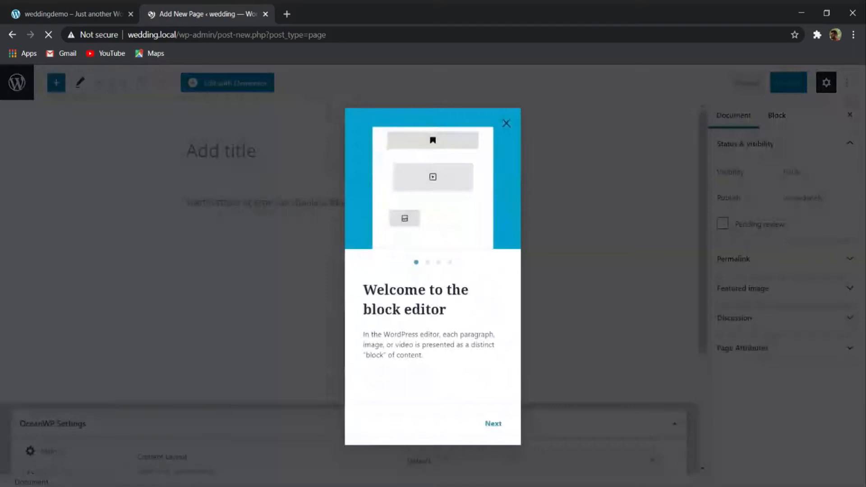
- Dismiss the block editor welcome guide, title the new page HOME and set its content layout to Full Width
{"action": "left_click", "coordinate": [506, 124]}
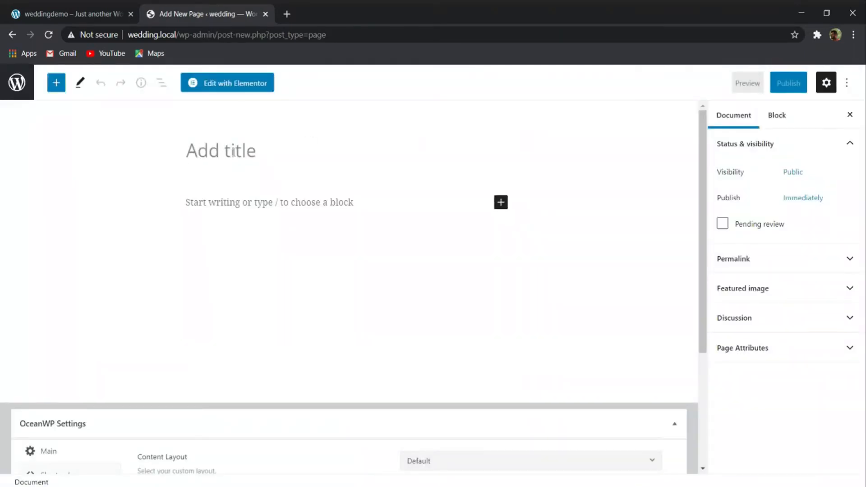
{"action": "type", "text": "HOME"}
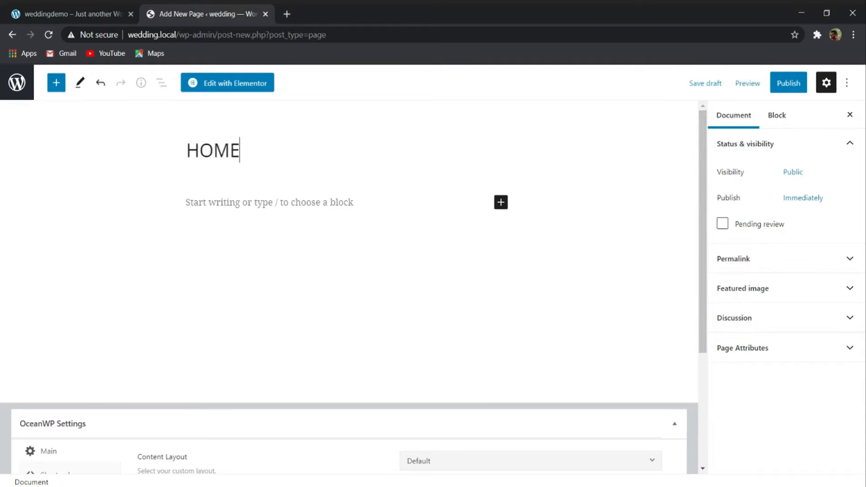
{"action": "scroll", "coordinate": [339, 179], "scroll_direction": "down", "scroll_amount": 4}
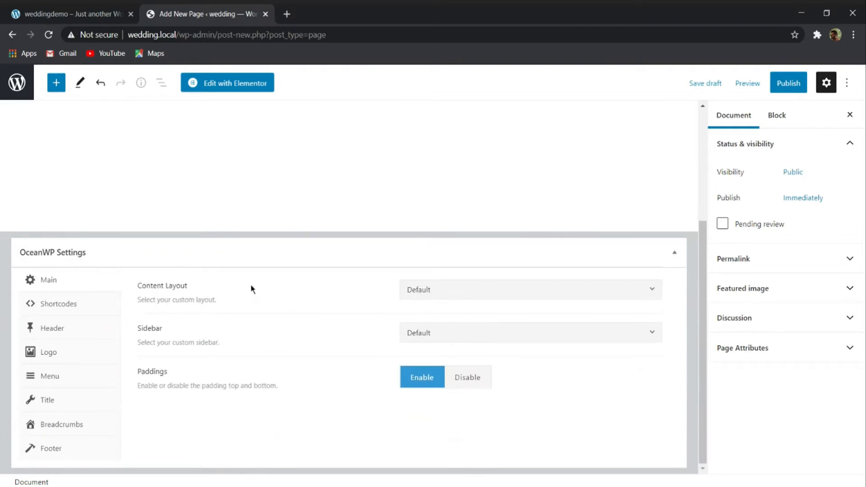
{"action": "left_click", "coordinate": [426, 293]}
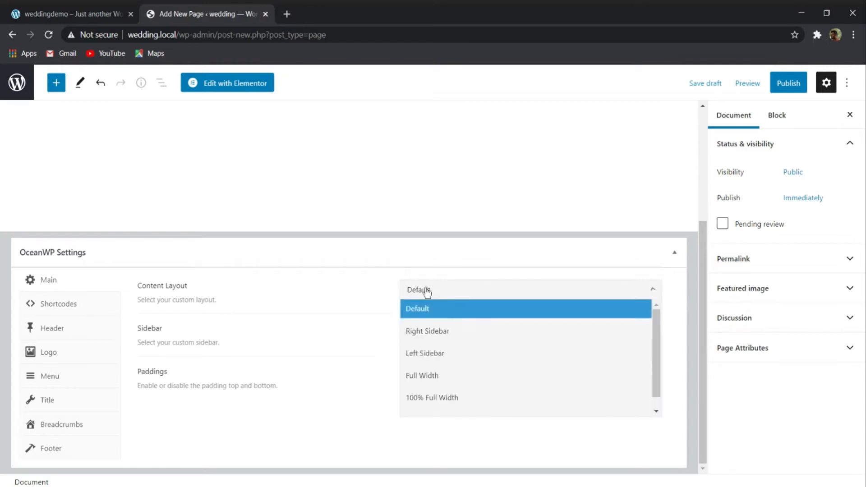
{"action": "left_click", "coordinate": [434, 375]}
- Review the sidebar choices, keep Default, and disable the HOME page's top and bottom paddings
{"action": "left_click", "coordinate": [473, 341]}
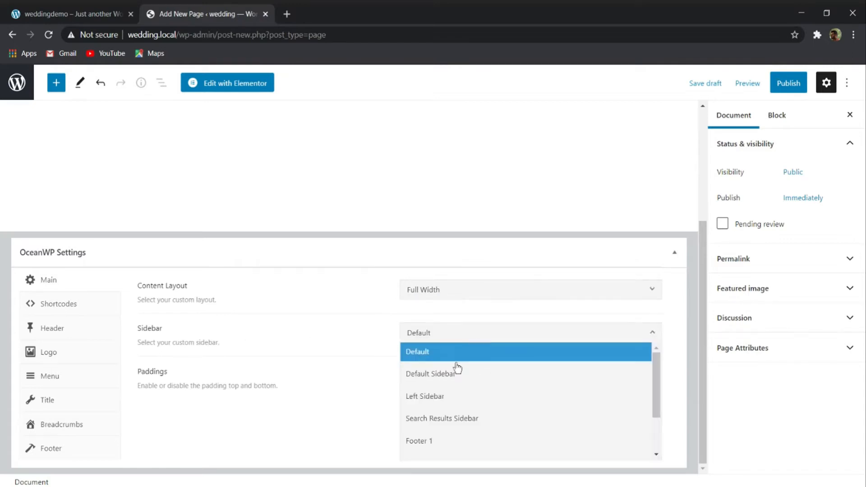
{"action": "scroll", "coordinate": [450, 419], "scroll_direction": "down", "scroll_amount": 2}
{"action": "scroll", "coordinate": [447, 397], "scroll_direction": "up", "scroll_amount": 2}
{"action": "left_click", "coordinate": [428, 357]}
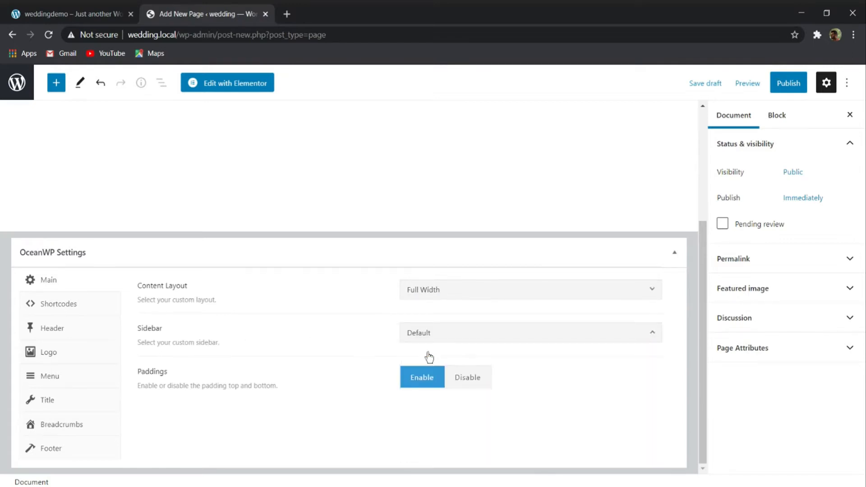
{"action": "left_click", "coordinate": [460, 379]}
{"action": "left_click", "coordinate": [464, 334]}
{"action": "scroll", "coordinate": [463, 364], "scroll_direction": "down", "scroll_amount": 3}
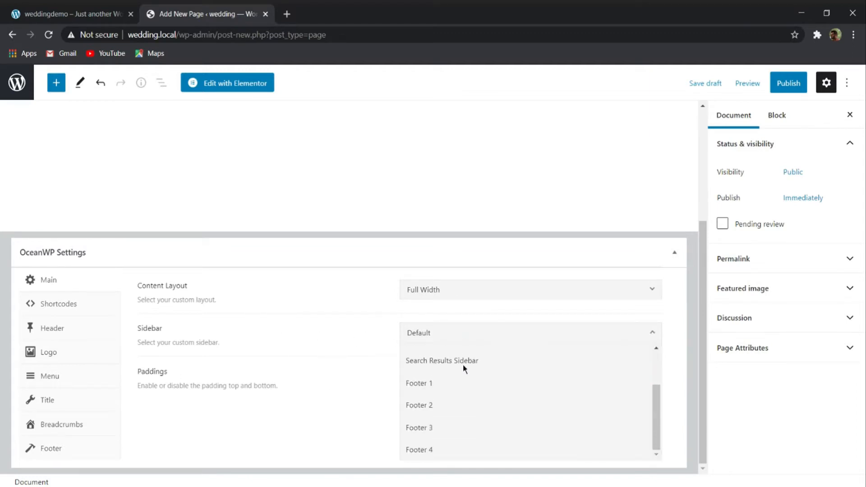
{"action": "scroll", "coordinate": [451, 384], "scroll_direction": "up", "scroll_amount": 3}
{"action": "left_click", "coordinate": [332, 366]}
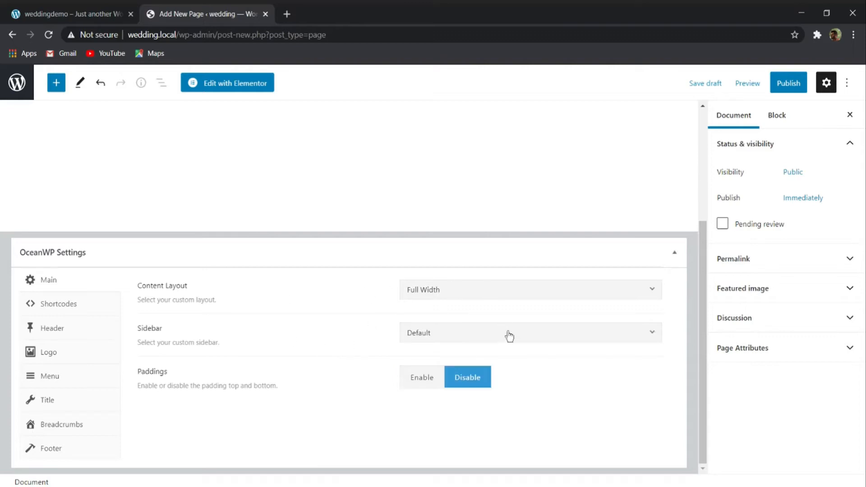
- Publish the HOME page and view it live to check its title area
{"action": "left_click", "coordinate": [789, 83]}
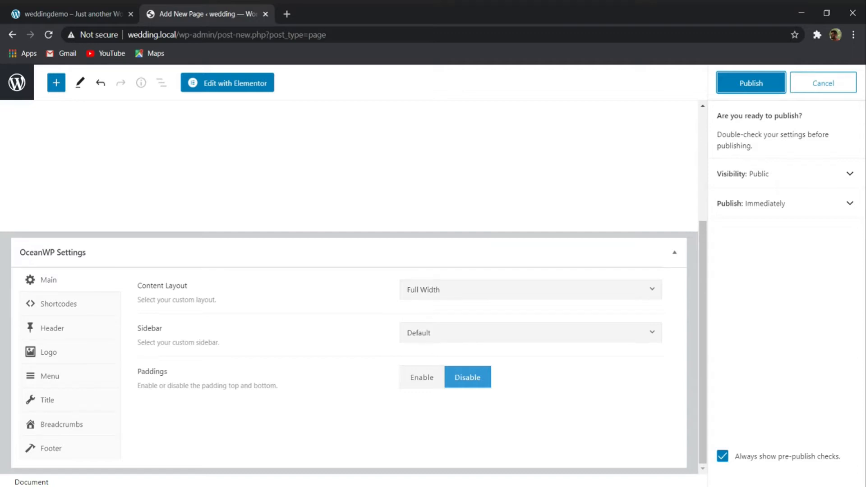
{"action": "left_click", "coordinate": [750, 83]}
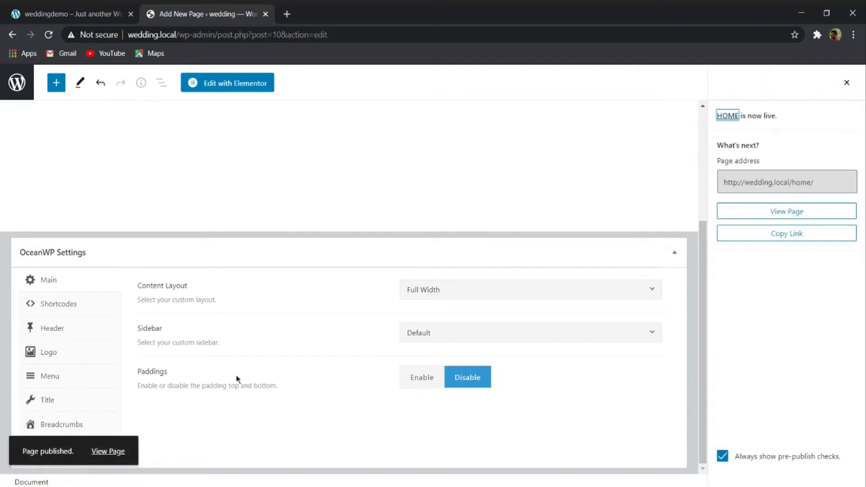
{"action": "left_click", "coordinate": [103, 452]}
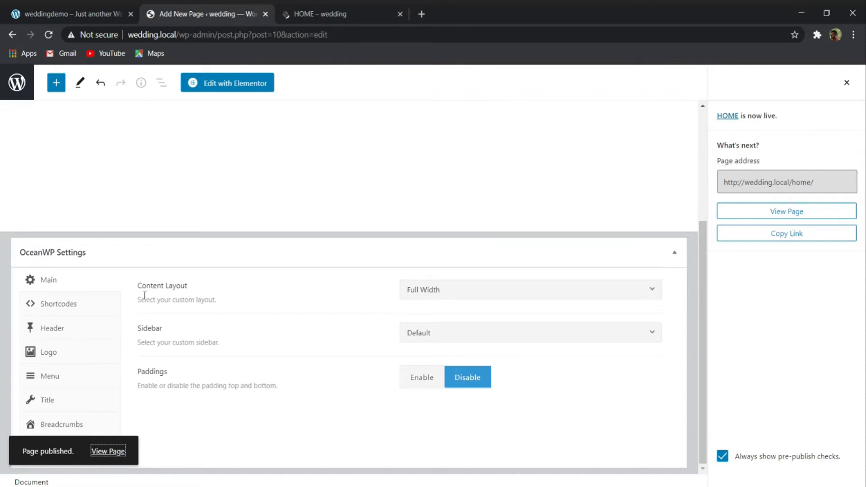
{"action": "left_click", "coordinate": [312, 14]}
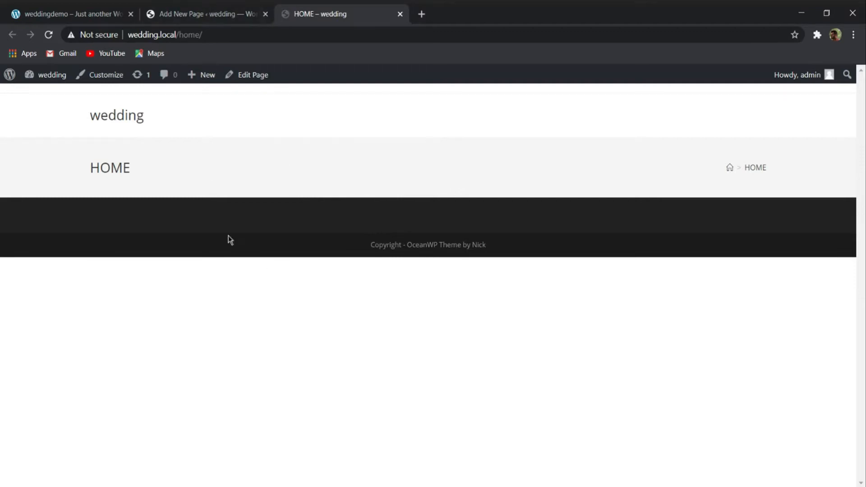
{"action": "left_click_drag", "start_coordinate": [89, 171], "coordinate": [258, 177]}
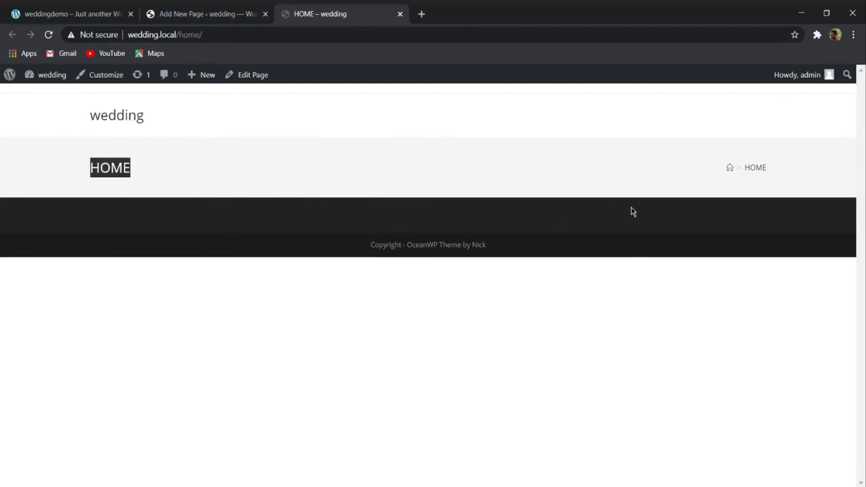
- Disable the page title display in the HOME page's OceanWP settings, update the page and reload its live view
{"action": "left_click", "coordinate": [197, 11]}
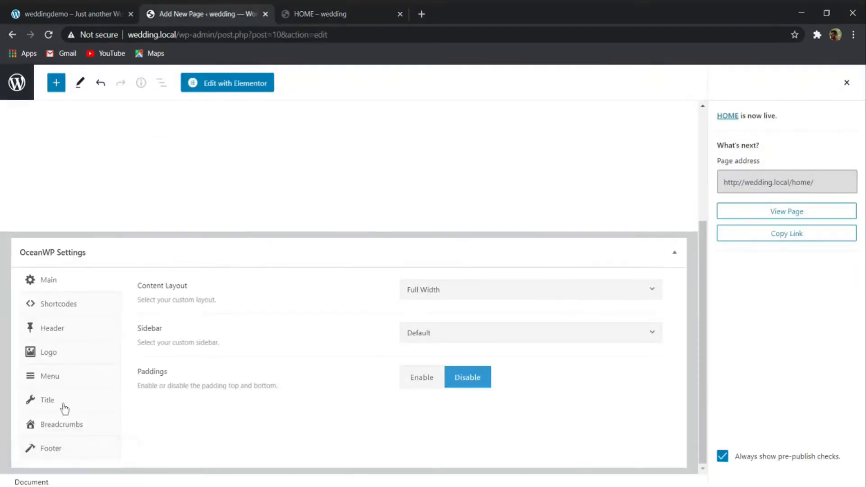
{"action": "left_click", "coordinate": [40, 400]}
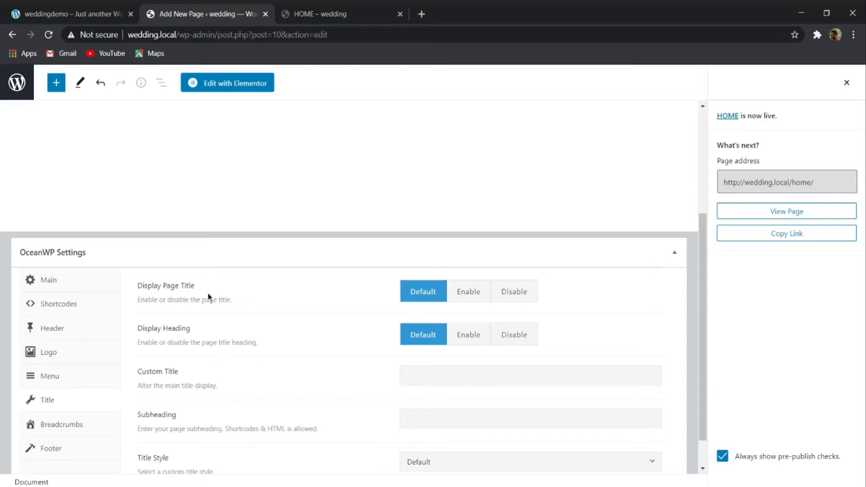
{"action": "left_click", "coordinate": [534, 296]}
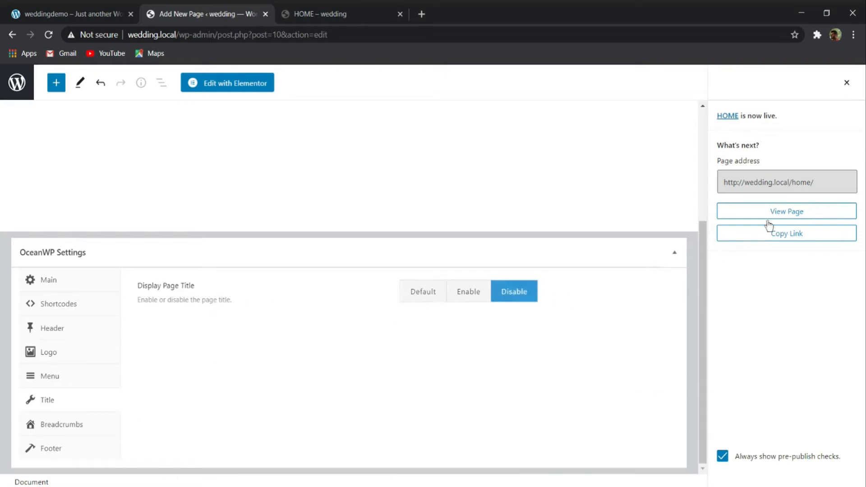
{"action": "left_click", "coordinate": [846, 83]}
{"action": "left_click", "coordinate": [782, 83]}
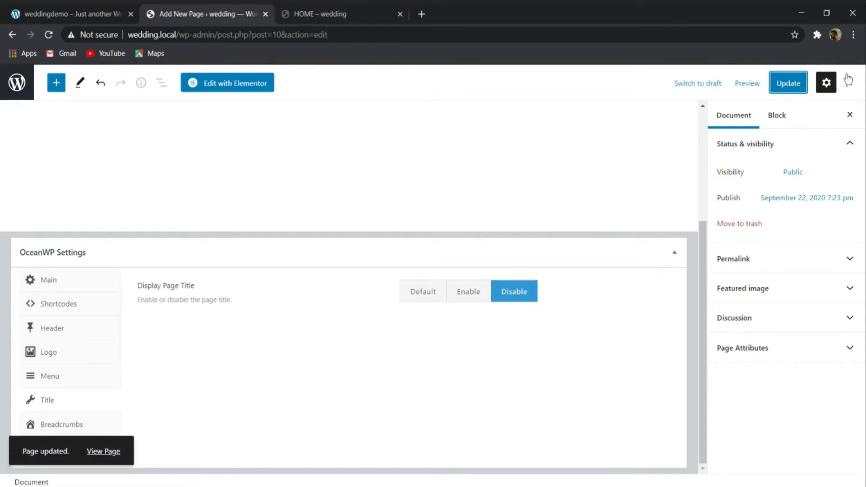
{"action": "left_click", "coordinate": [787, 83]}
{"action": "left_click", "coordinate": [316, 12]}
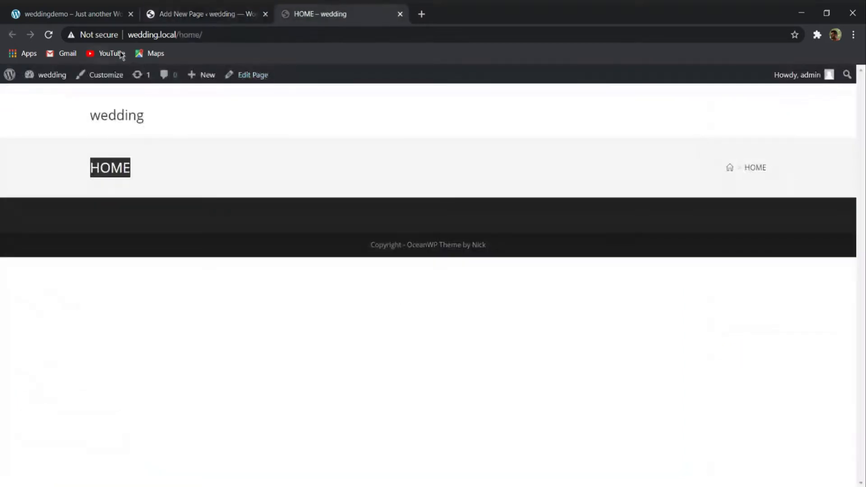
{"action": "left_click", "coordinate": [48, 35]}
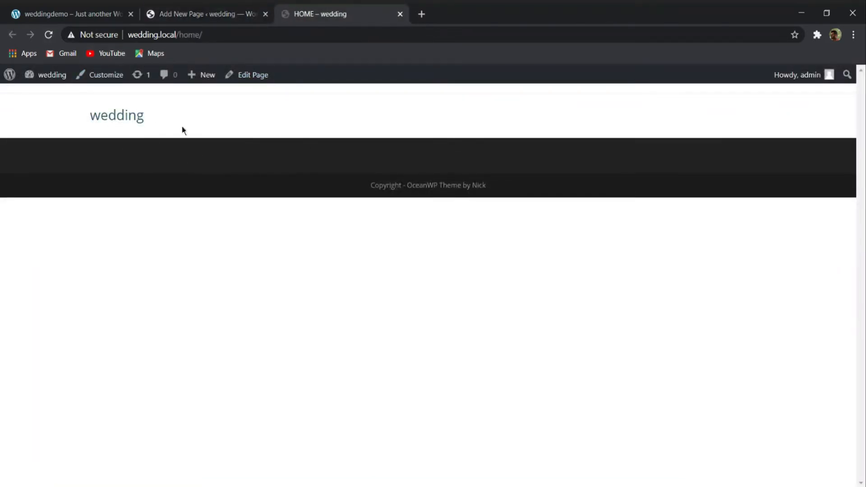
- Examine the demo site's hero banner, including its couple names, invitation text, date and background photo
{"action": "left_click", "coordinate": [186, 14]}
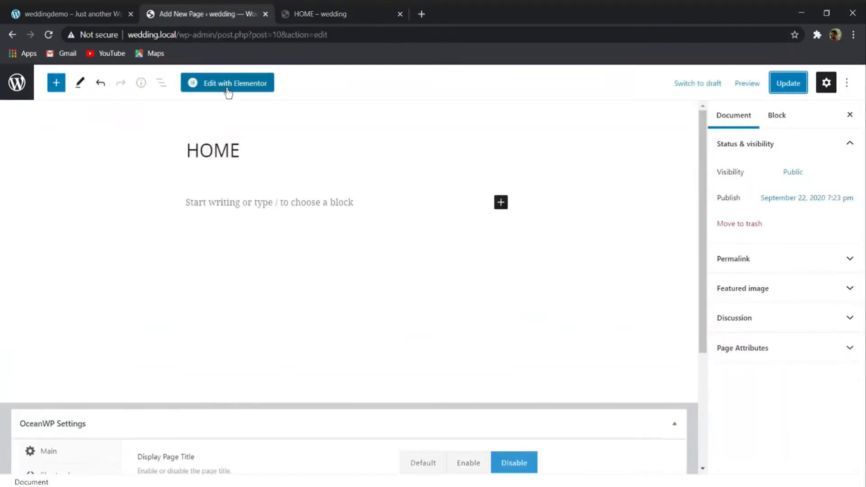
{"action": "left_click", "coordinate": [110, 14]}
{"action": "scroll", "coordinate": [272, 286], "scroll_direction": "up", "scroll_amount": 7}
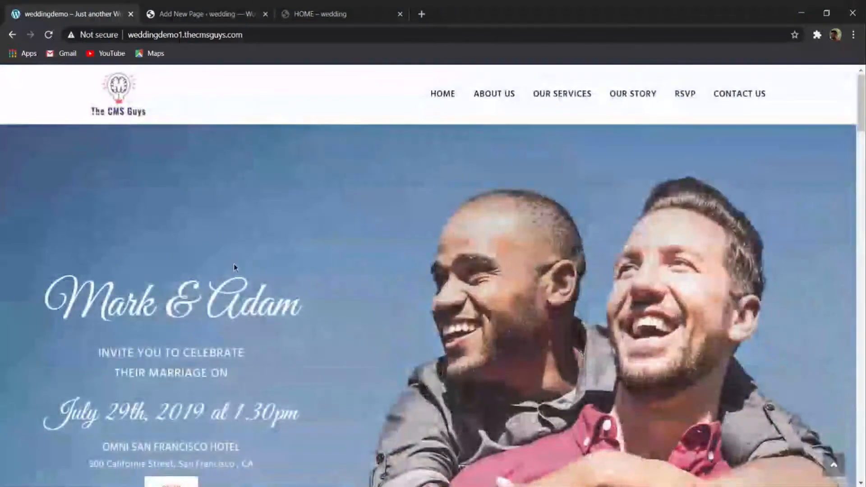
{"action": "scroll", "coordinate": [234, 267], "scroll_direction": "down", "scroll_amount": 3}
{"action": "scroll", "coordinate": [253, 243], "scroll_direction": "up", "scroll_amount": 4}
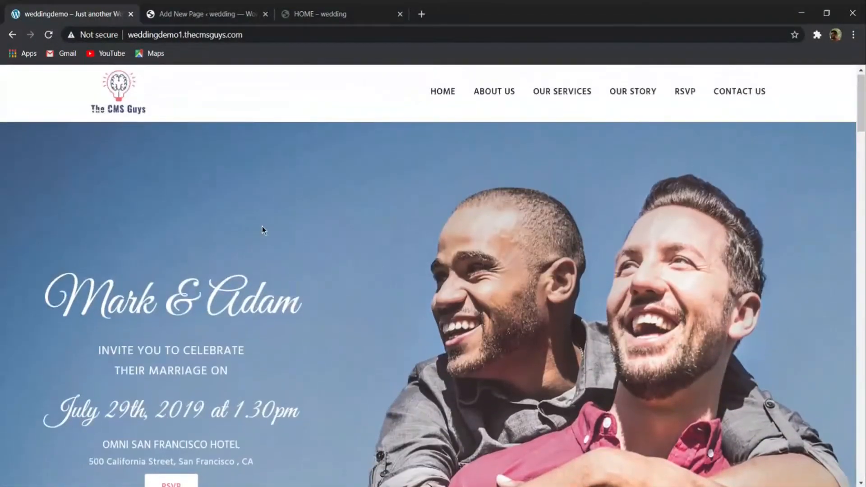
{"action": "scroll", "coordinate": [401, 131], "scroll_direction": "down", "scroll_amount": 2}
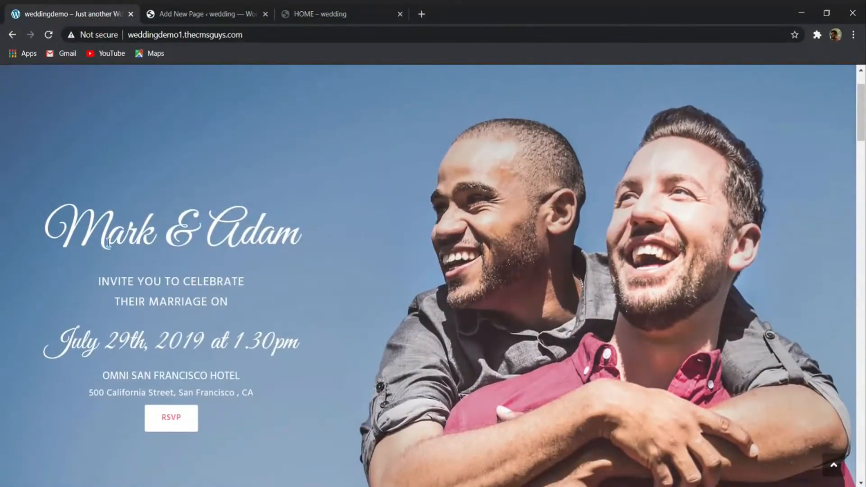
{"action": "left_click_drag", "start_coordinate": [55, 226], "coordinate": [300, 238]}
{"action": "left_click_drag", "start_coordinate": [85, 280], "coordinate": [315, 360]}
{"action": "left_click", "coordinate": [332, 190]}
{"action": "scroll", "coordinate": [355, 197], "scroll_direction": "up", "scroll_amount": 2}
{"action": "scroll", "coordinate": [356, 197], "scroll_direction": "down", "scroll_amount": 3}
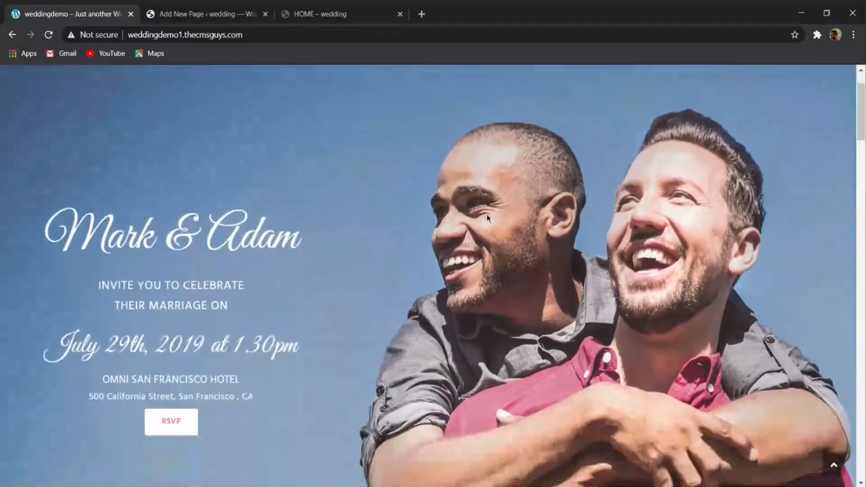
- Edit the HOME page with Elementor and add a section with two equal columns
{"action": "left_click", "coordinate": [203, 14]}
{"action": "left_click", "coordinate": [239, 88]}
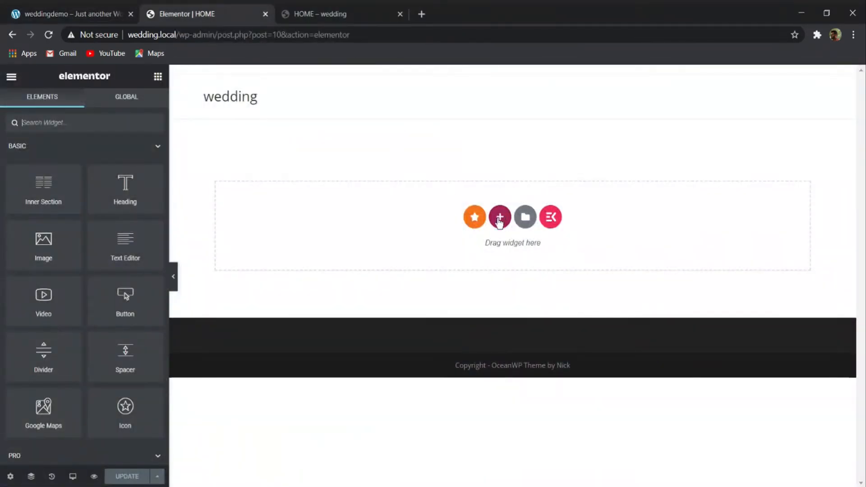
{"action": "left_click", "coordinate": [500, 218]}
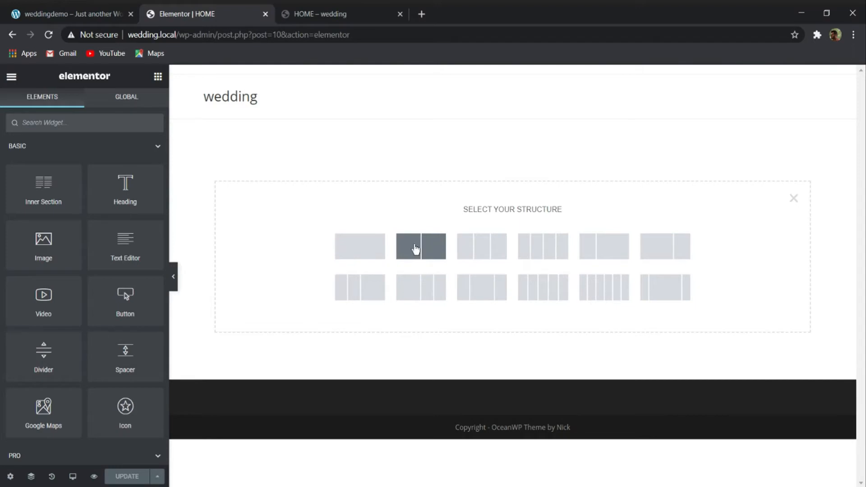
{"action": "left_click", "coordinate": [420, 251]}
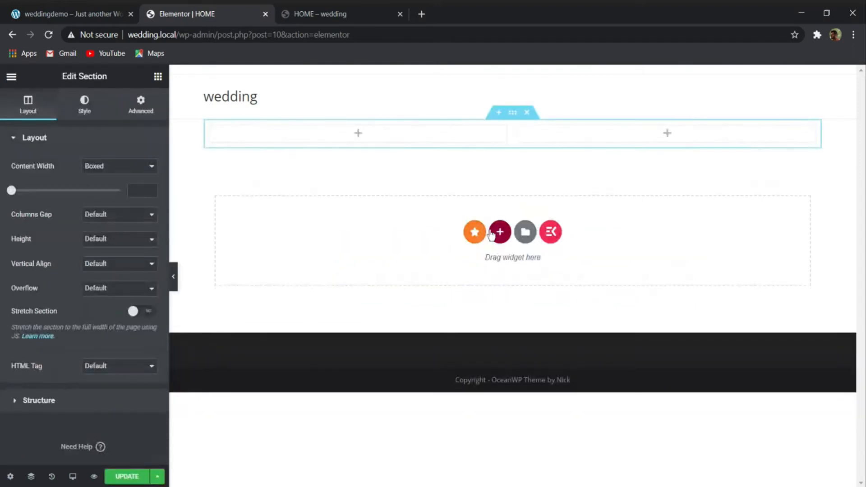
{"action": "left_click", "coordinate": [499, 231]}
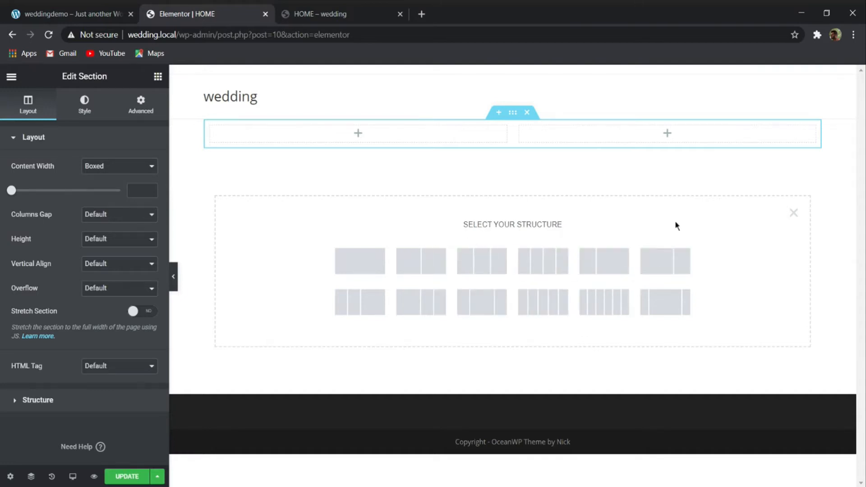
{"action": "left_click", "coordinate": [793, 212]}
- Compare the new section with the demo's hero banner and set the first column's width to 40%
{"action": "left_click", "coordinate": [72, 13]}
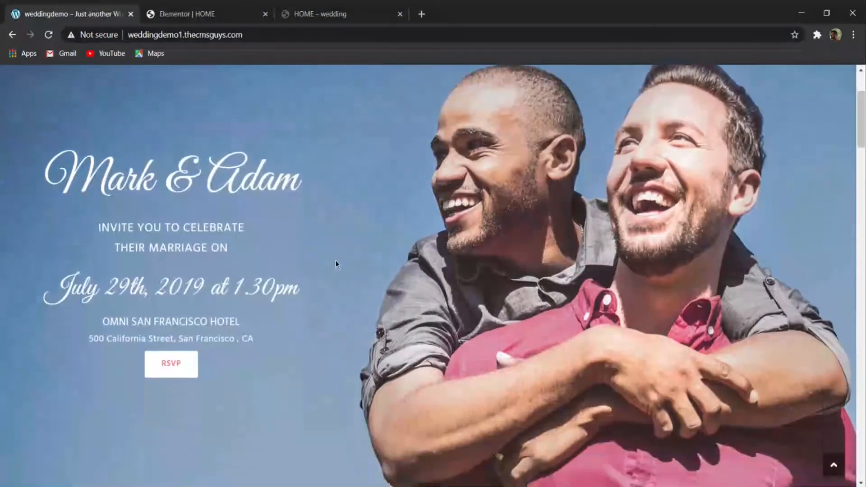
{"action": "left_click", "coordinate": [214, 15]}
{"action": "left_click", "coordinate": [74, 12]}
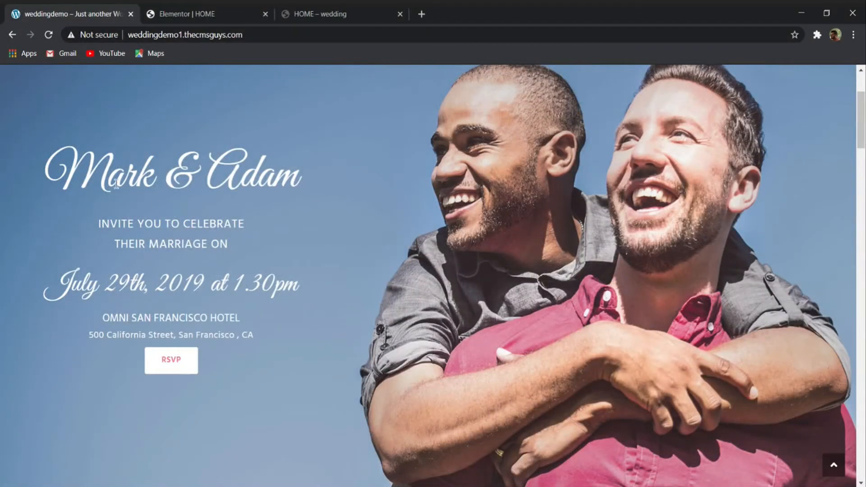
{"action": "left_click", "coordinate": [171, 14]}
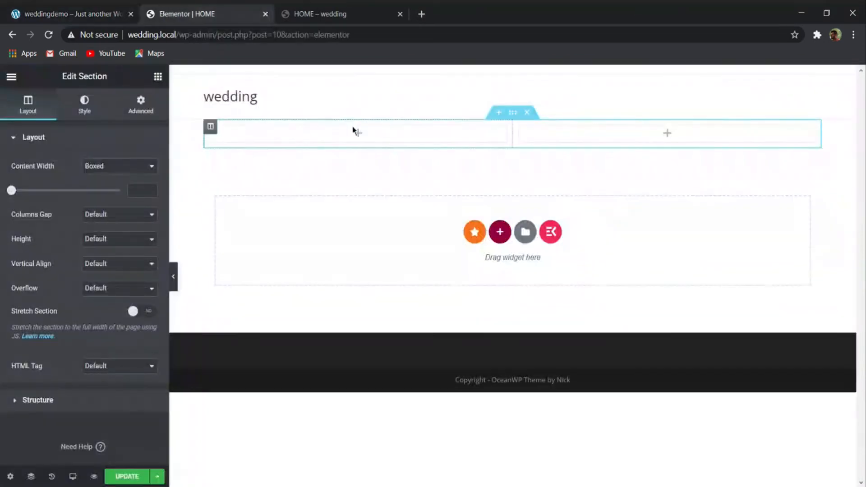
{"action": "left_click", "coordinate": [211, 126]}
{"action": "left_click", "coordinate": [220, 216]}
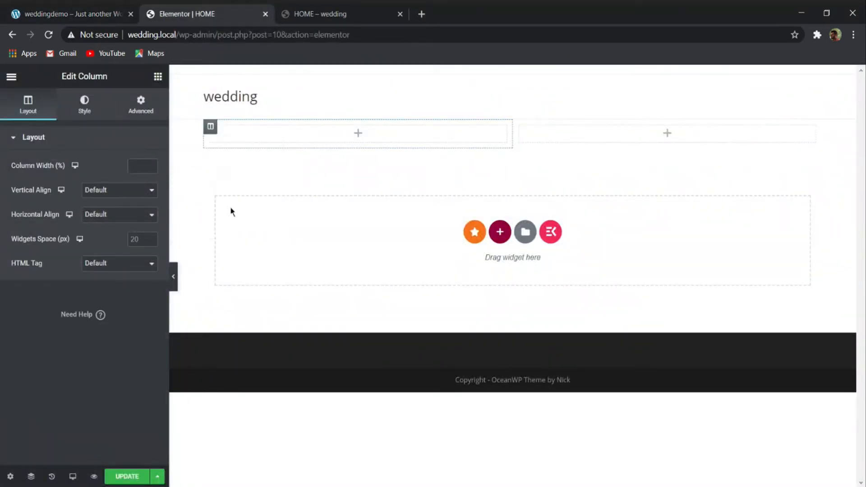
{"action": "left_click", "coordinate": [146, 166]}
{"action": "type", "text": "40"}
{"action": "left_click", "coordinate": [94, 13]}
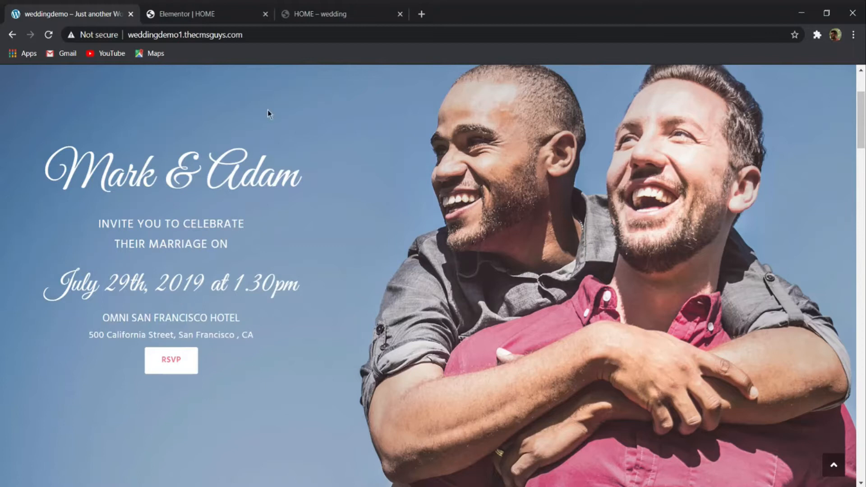
{"action": "left_click", "coordinate": [191, 12]}
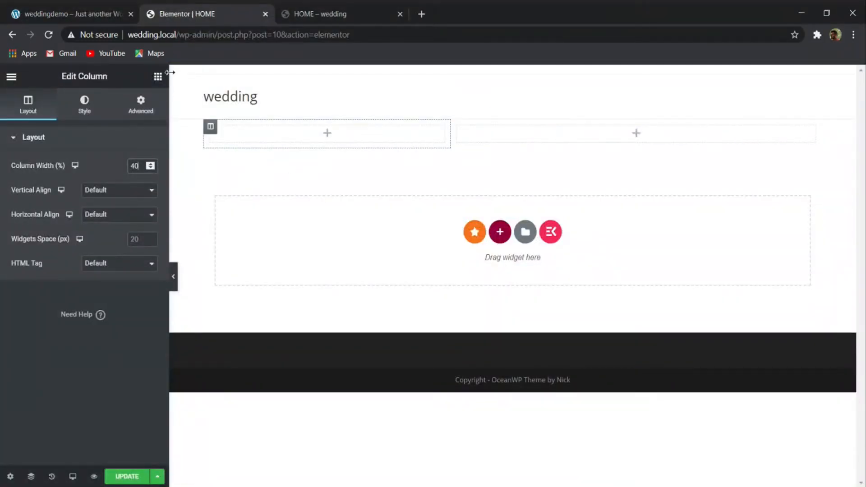
{"action": "left_click", "coordinate": [11, 78]}
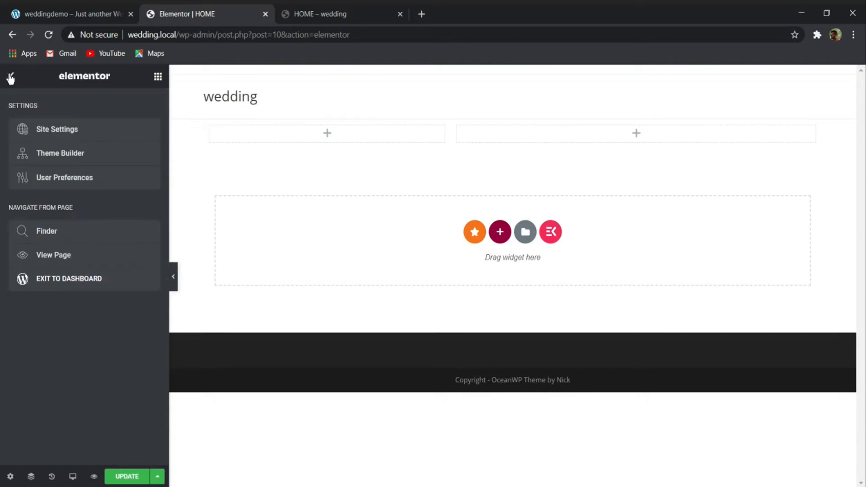
- Look through Elementor's main menu, the HOME page's settings and the Navigator's section structure
{"action": "left_click", "coordinate": [10, 78]}
{"action": "left_click", "coordinate": [10, 77]}
{"action": "left_click", "coordinate": [11, 77]}
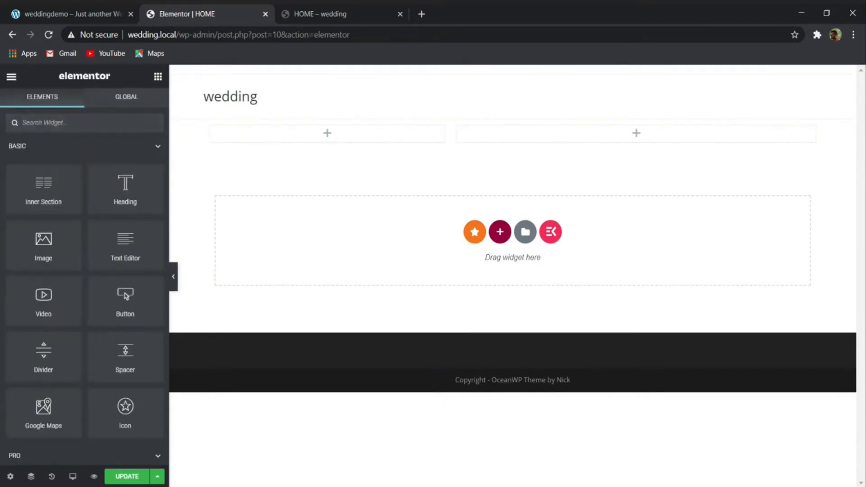
{"action": "left_click", "coordinate": [10, 476]}
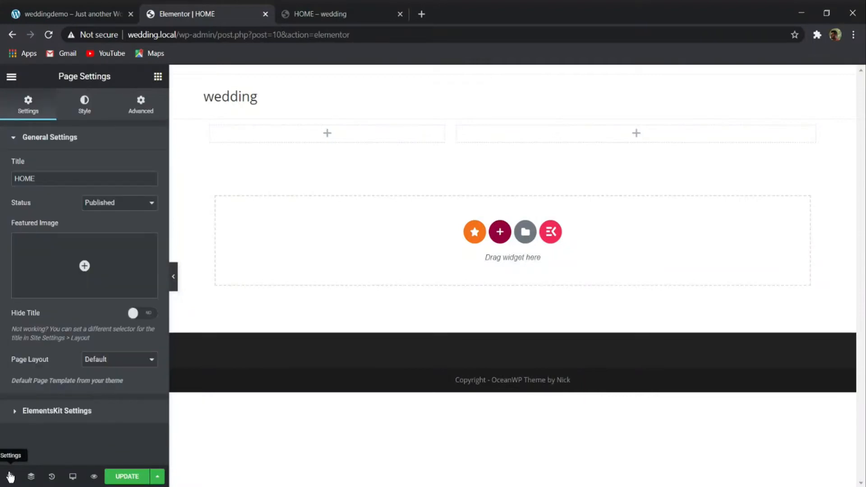
{"action": "left_click", "coordinate": [77, 111]}
{"action": "left_click", "coordinate": [47, 111]}
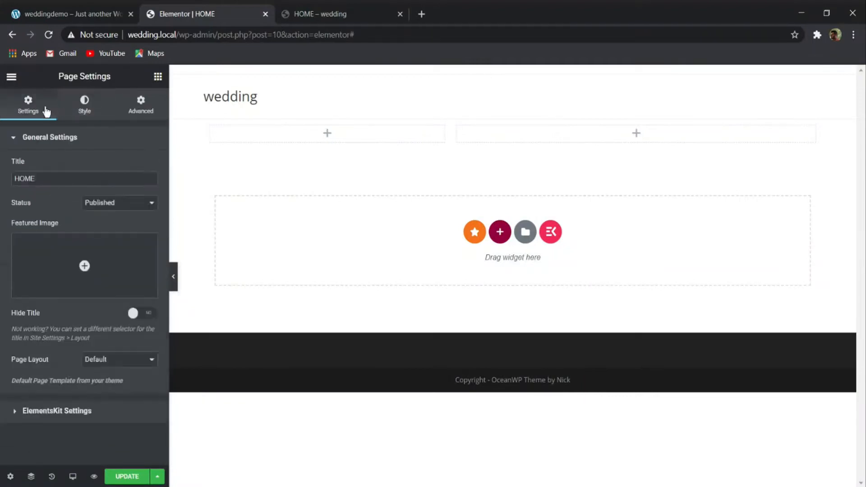
{"action": "left_click", "coordinate": [140, 110]}
{"action": "left_click", "coordinate": [10, 78]}
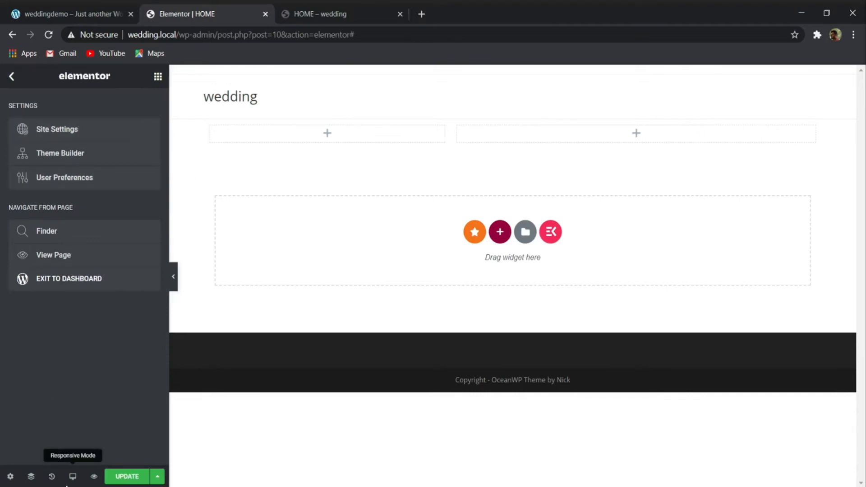
{"action": "left_click", "coordinate": [31, 476]}
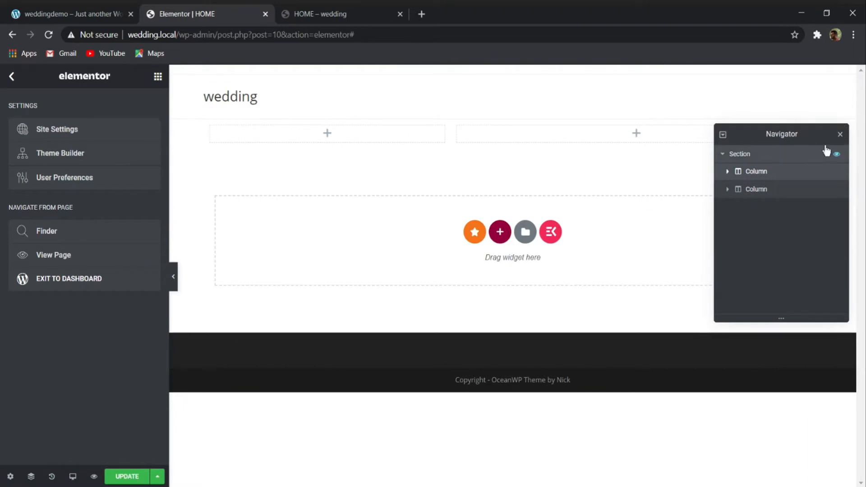
{"action": "left_click", "coordinate": [842, 134]}
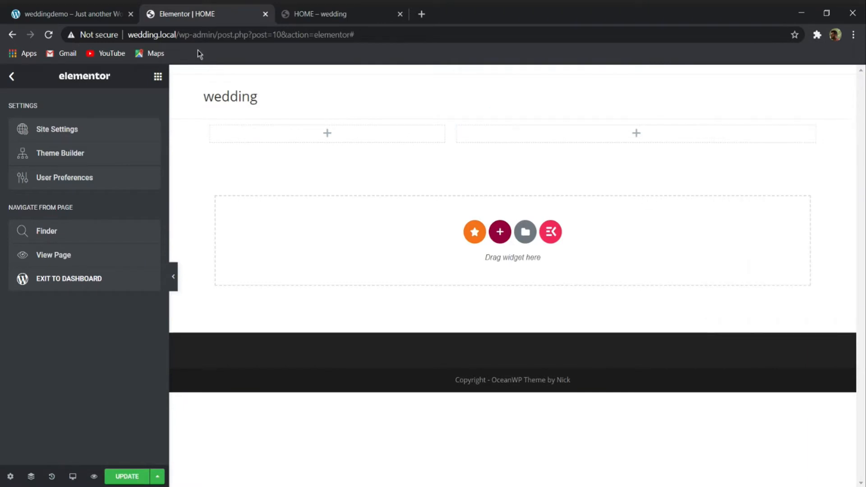
- Add a Heading widget to the first column and replace its title with the couple's names copied from the demo banner
{"action": "left_click", "coordinate": [158, 76]}
{"action": "left_click_drag", "start_coordinate": [118, 195], "coordinate": [327, 133]}
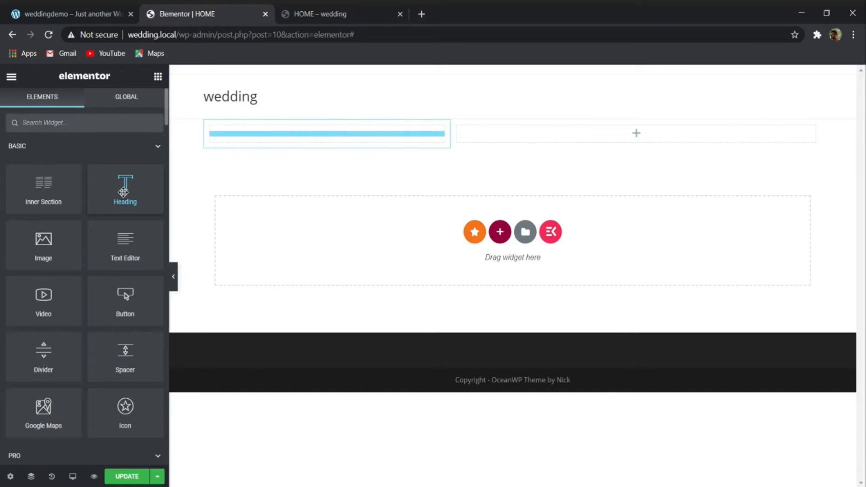
{"action": "left_click_drag", "start_coordinate": [123, 193], "coordinate": [277, 132]}
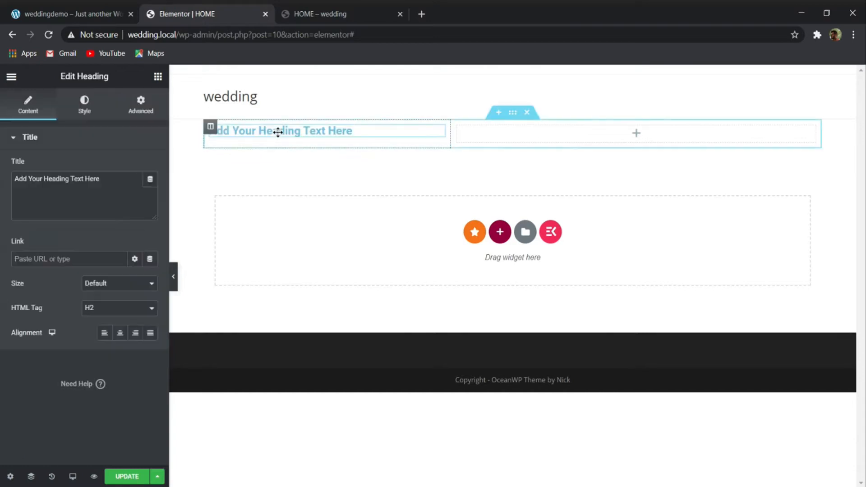
{"action": "left_click", "coordinate": [72, 13]}
{"action": "left_click_drag", "start_coordinate": [44, 175], "coordinate": [294, 169]}
{"action": "key", "text": "ctrl+c"}
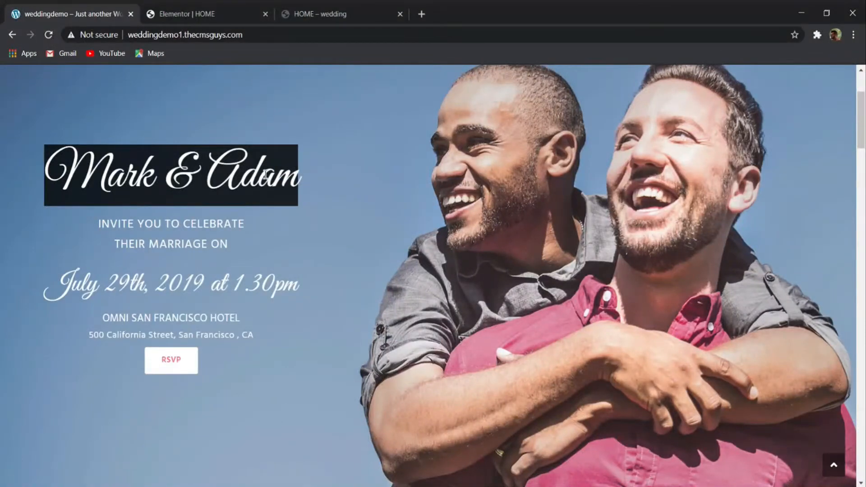
{"action": "left_click", "coordinate": [161, 14]}
{"action": "left_click_drag", "start_coordinate": [108, 177], "coordinate": [10, 193]}
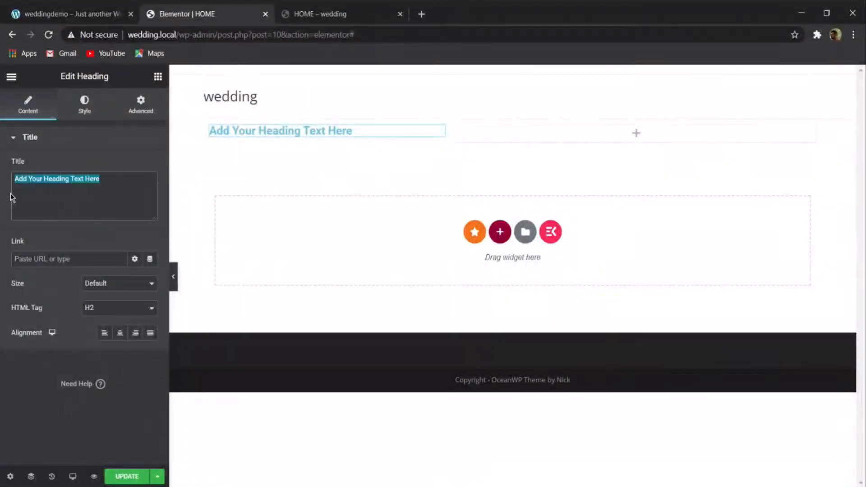
{"action": "key", "text": "ctrl+v"}
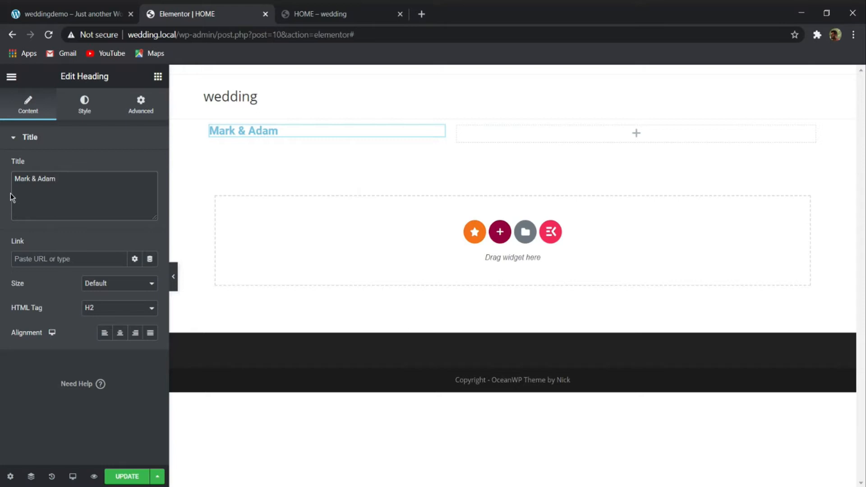
- Set the couple-names heading's font family to Great Vibes
{"action": "left_click", "coordinate": [85, 106]}
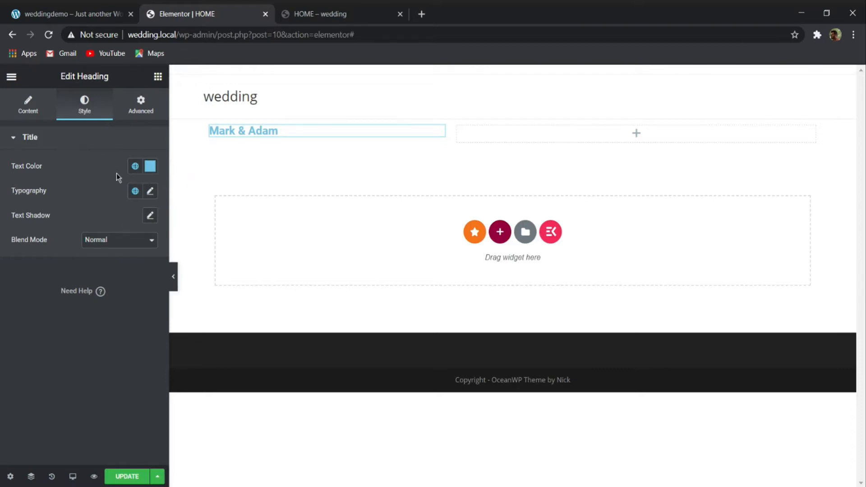
{"action": "left_click", "coordinate": [152, 191]}
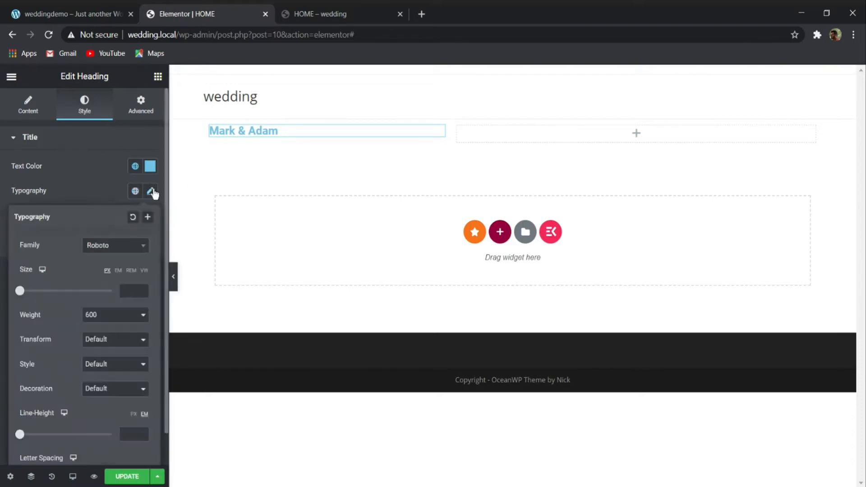
{"action": "left_click", "coordinate": [110, 248]}
{"action": "type", "text": "gr"}
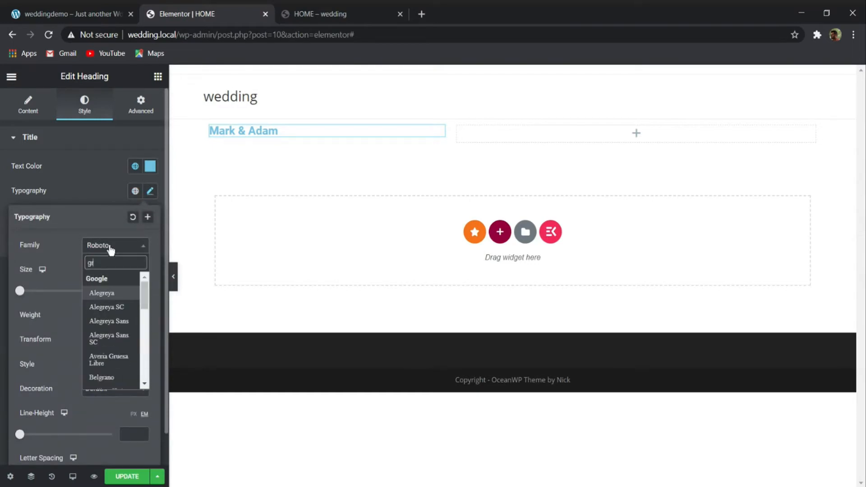
{"action": "type", "text": "ea"}
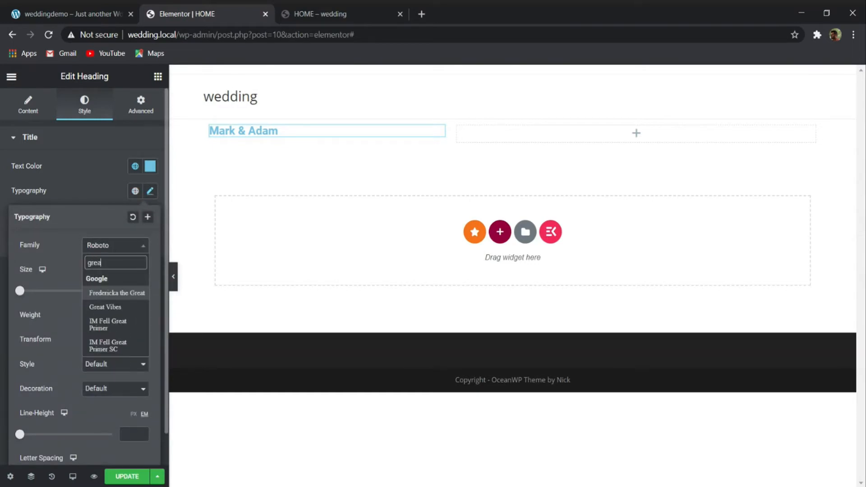
{"action": "type", "text": "t"}
{"action": "left_click", "coordinate": [116, 306]}
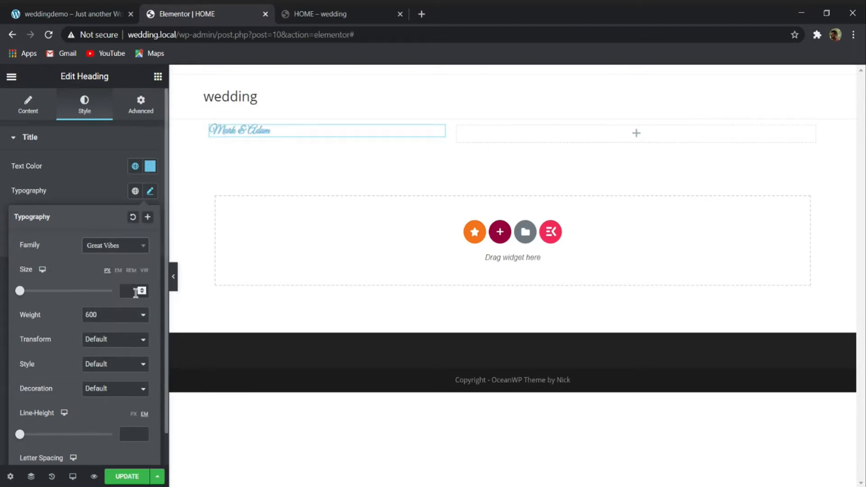
- Set the couple-names heading's font size to 6 em and its line height to 1.12 em
{"action": "left_click", "coordinate": [119, 270]}
{"action": "left_click", "coordinate": [135, 292]}
{"action": "type", "text": "6"}
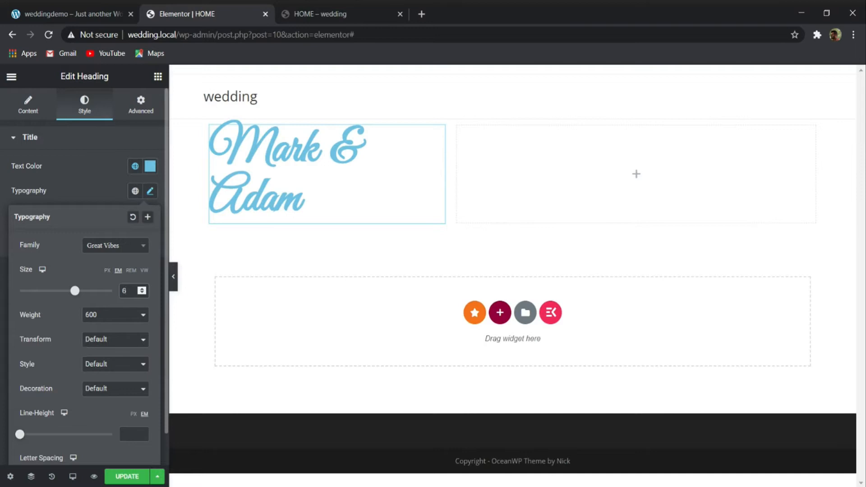
{"action": "left_click", "coordinate": [126, 430]}
{"action": "type", "text": "1"}
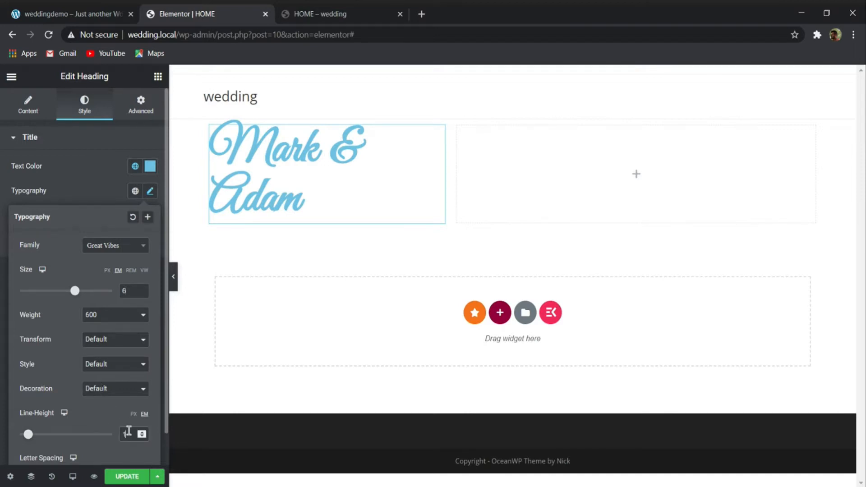
{"action": "type", "text": ".12"}
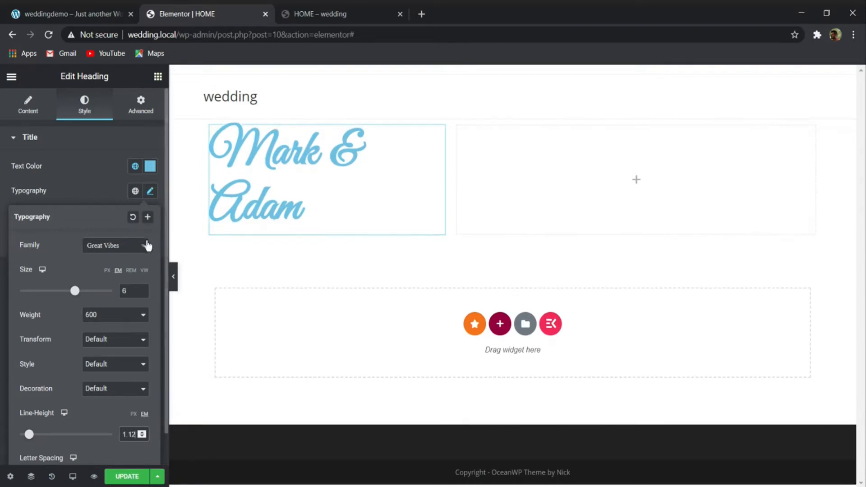
- Center-align the couple-names heading and preview the page without the editing panel
{"action": "left_click", "coordinate": [88, 156]}
{"action": "left_click", "coordinate": [28, 104]}
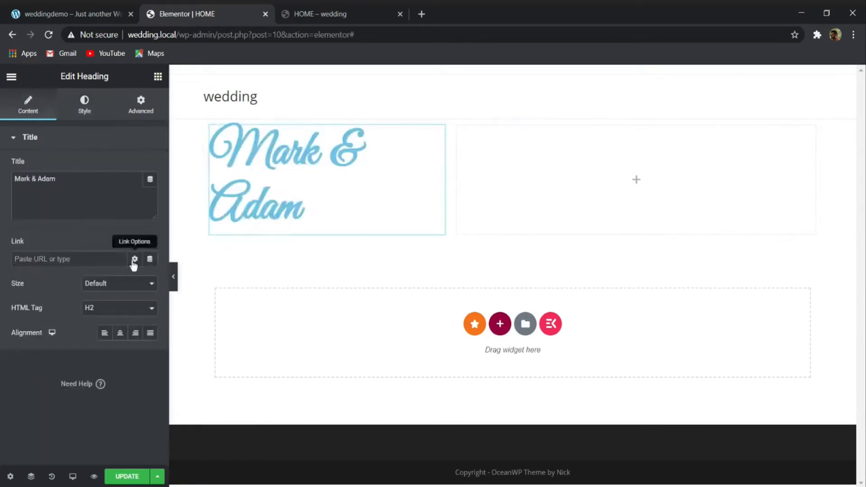
{"action": "left_click", "coordinate": [119, 335]}
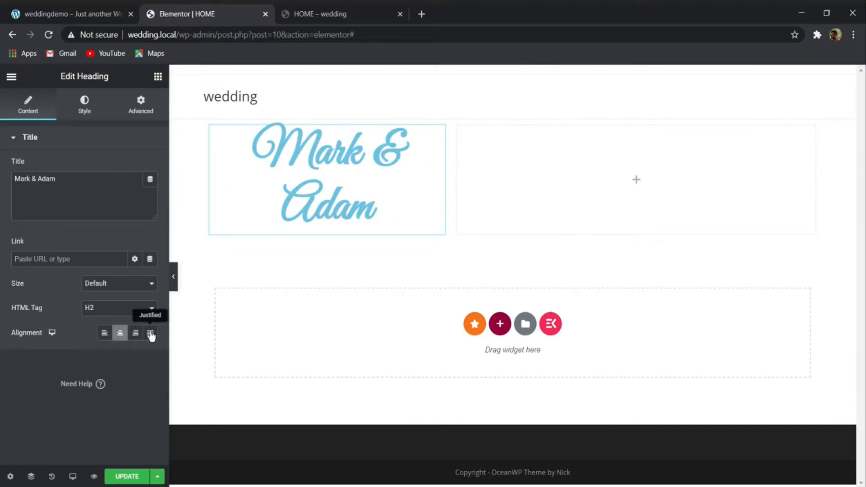
{"action": "left_click", "coordinate": [175, 285]}
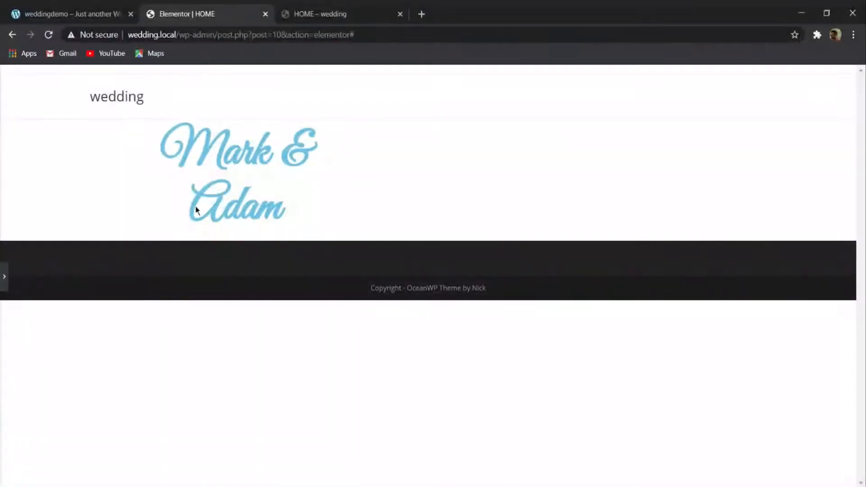
{"action": "left_click", "coordinate": [4, 277]}
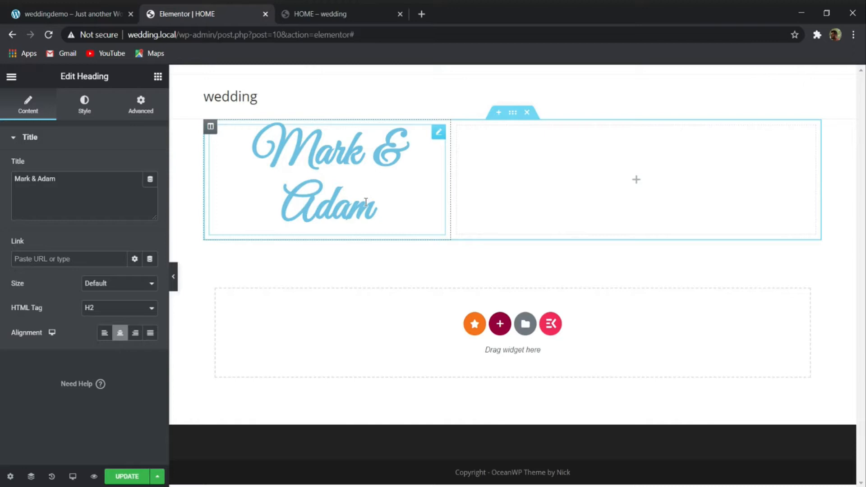
- Set the section's content width to Full Width, enable Stretch Section and compare the preview with the demo banner
{"action": "left_click", "coordinate": [514, 114]}
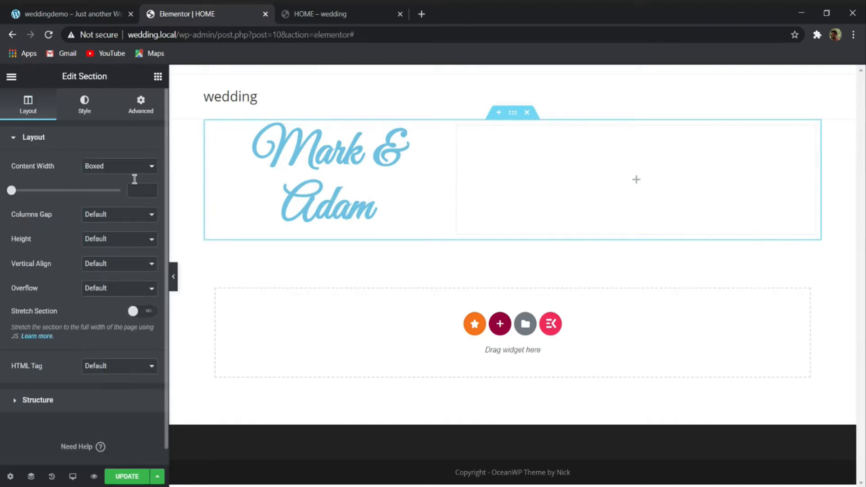
{"action": "left_click", "coordinate": [126, 166]}
{"action": "left_click", "coordinate": [114, 182]}
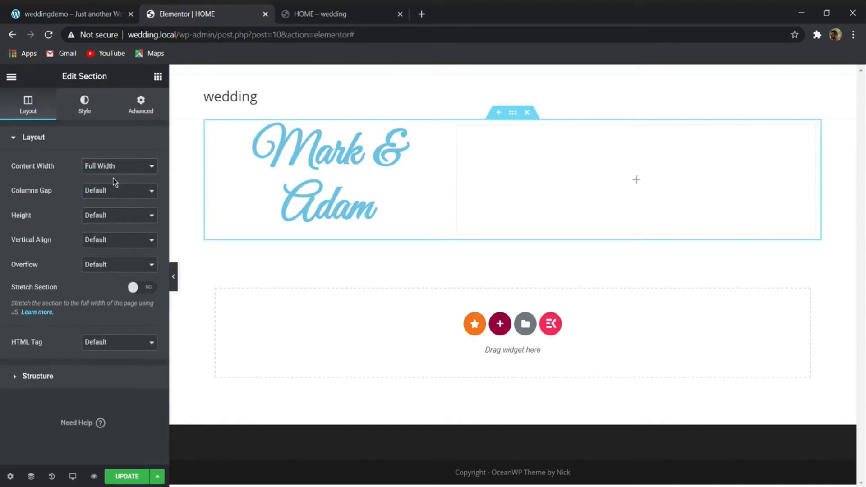
{"action": "left_click", "coordinate": [143, 289]}
{"action": "left_click", "coordinate": [173, 281]}
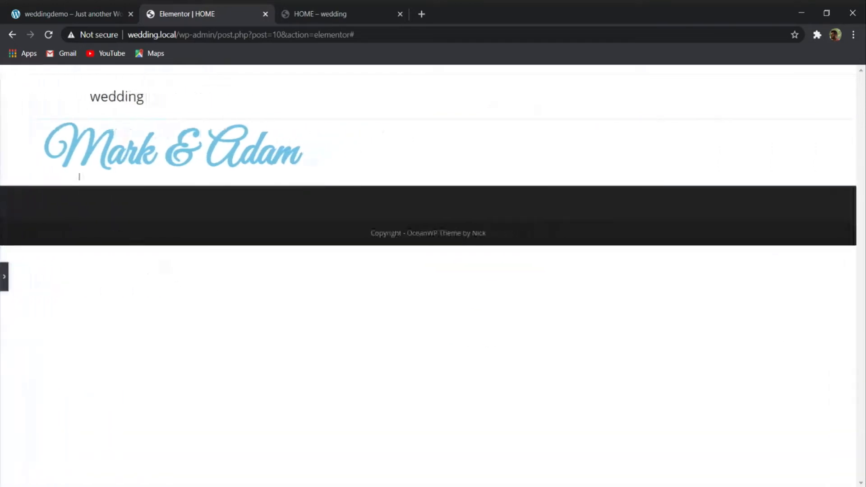
{"action": "left_click", "coordinate": [77, 8]}
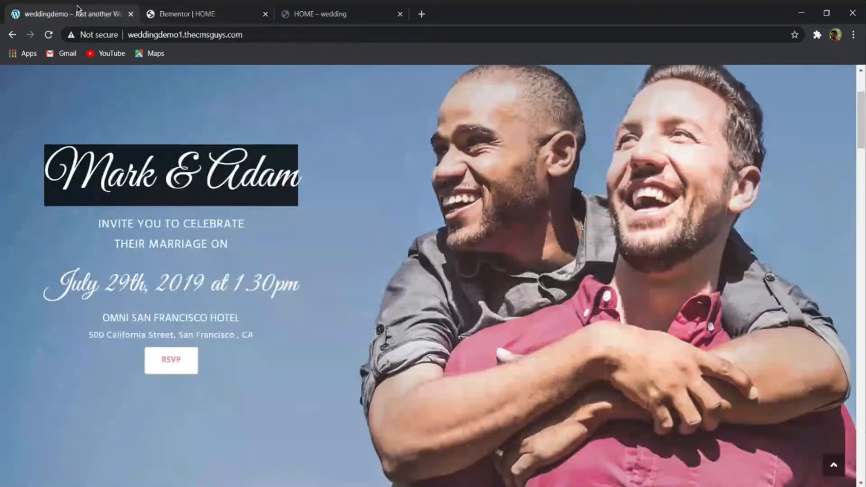
{"action": "left_click", "coordinate": [218, 9]}
{"action": "left_click", "coordinate": [5, 277]}
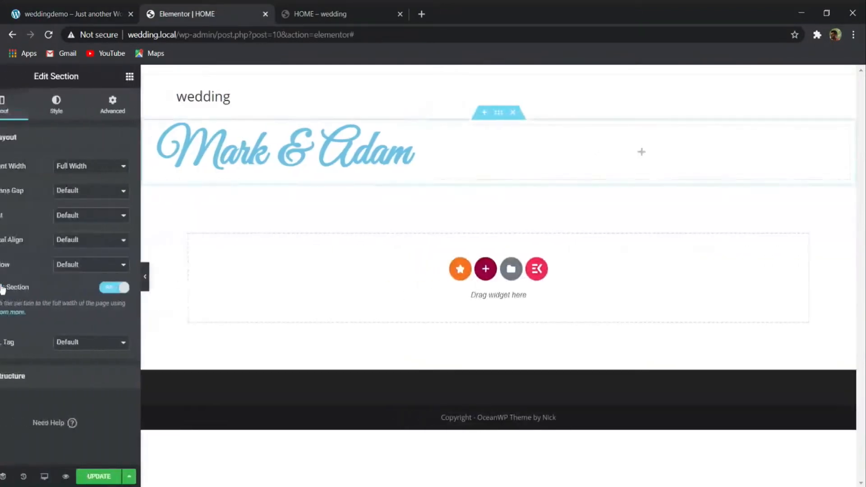
- Check the demo banner's invitation line and add a second Heading widget below the couple's names in the first column
{"action": "left_click", "coordinate": [57, 8]}
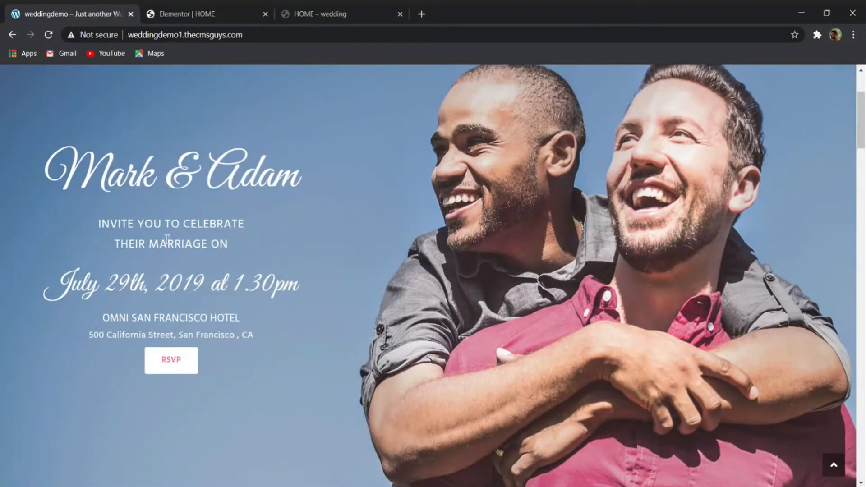
{"action": "left_click_drag", "start_coordinate": [106, 229], "coordinate": [193, 230]}
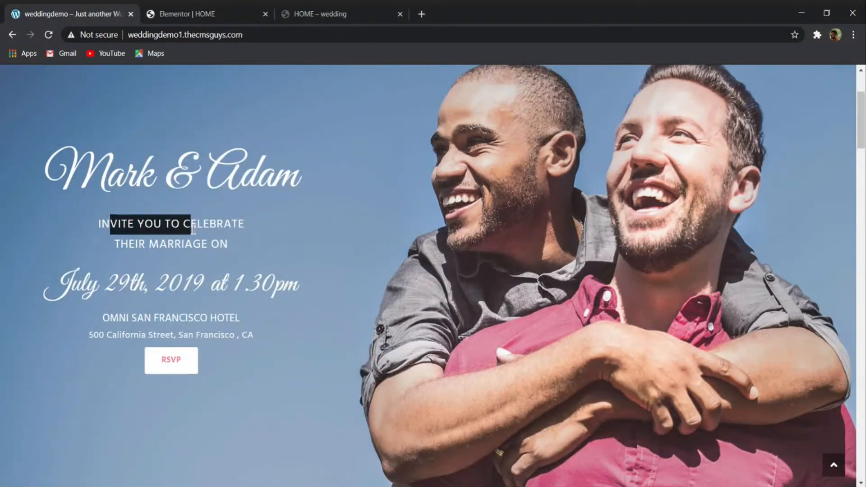
{"action": "left_click", "coordinate": [192, 22]}
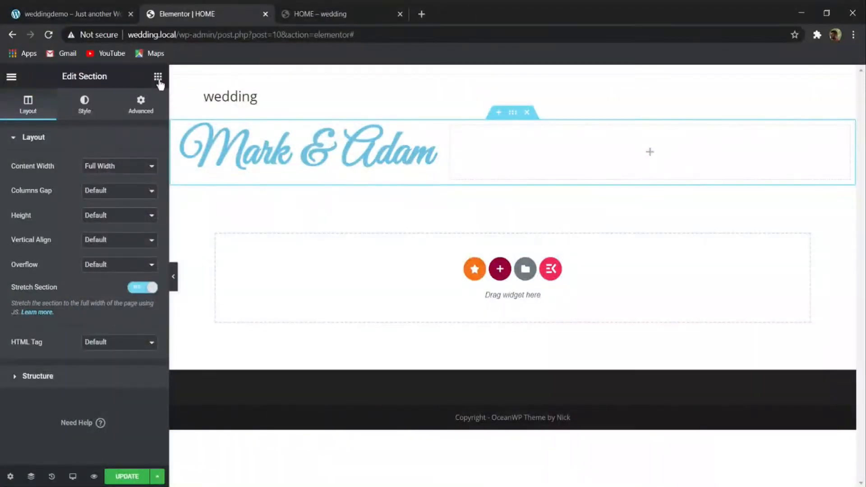
{"action": "left_click", "coordinate": [158, 76]}
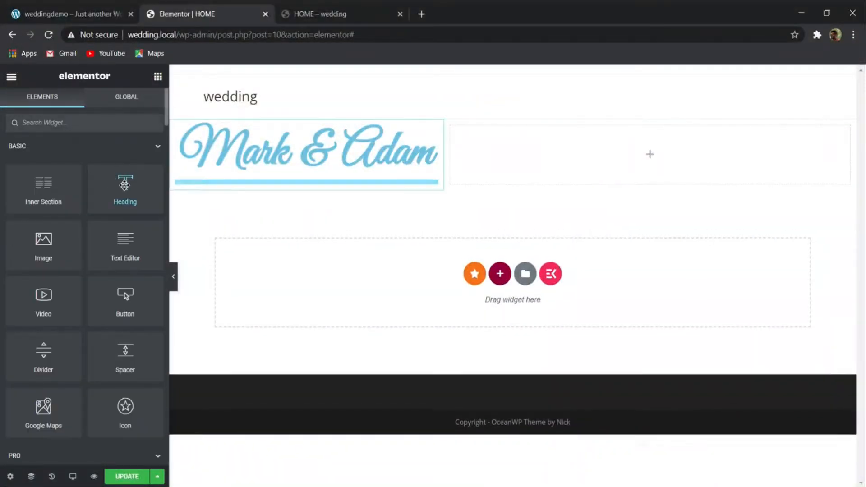
{"action": "left_click_drag", "start_coordinate": [124, 184], "coordinate": [212, 193]}
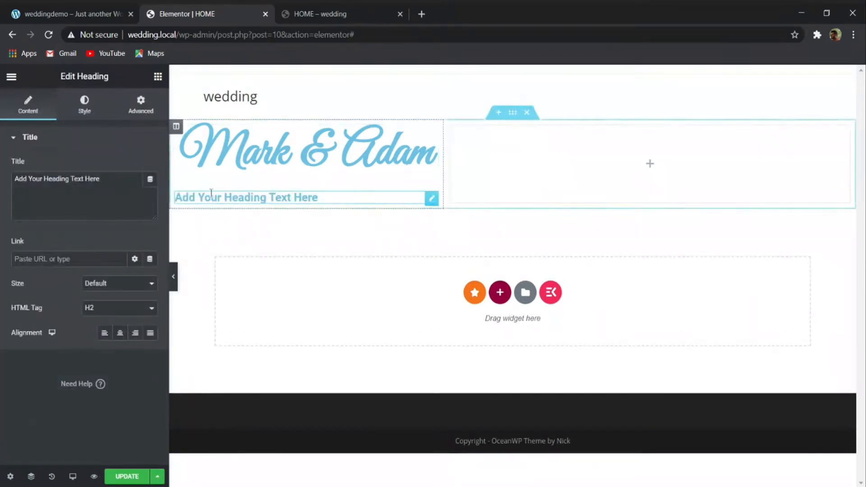
- Set the couple-names heading's font weight to 400 and compare its lettering with the demo banner
{"action": "left_click", "coordinate": [71, 21]}
{"action": "left_click", "coordinate": [237, 224]}
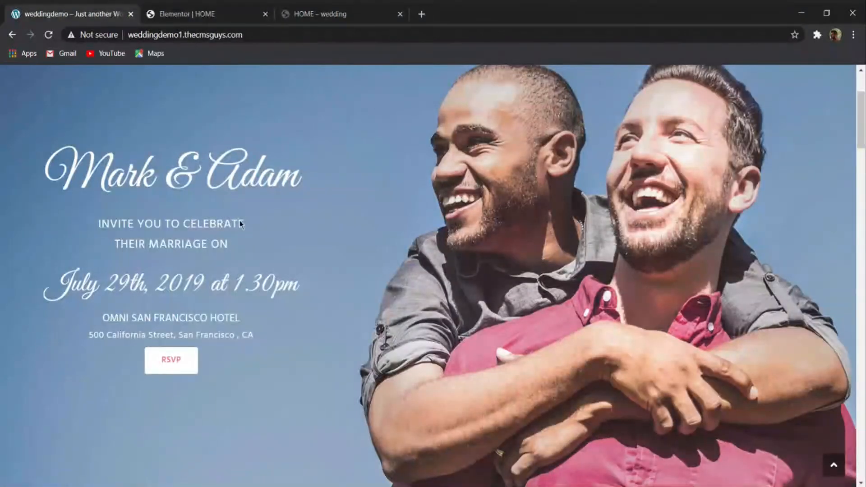
{"action": "left_click", "coordinate": [182, 9]}
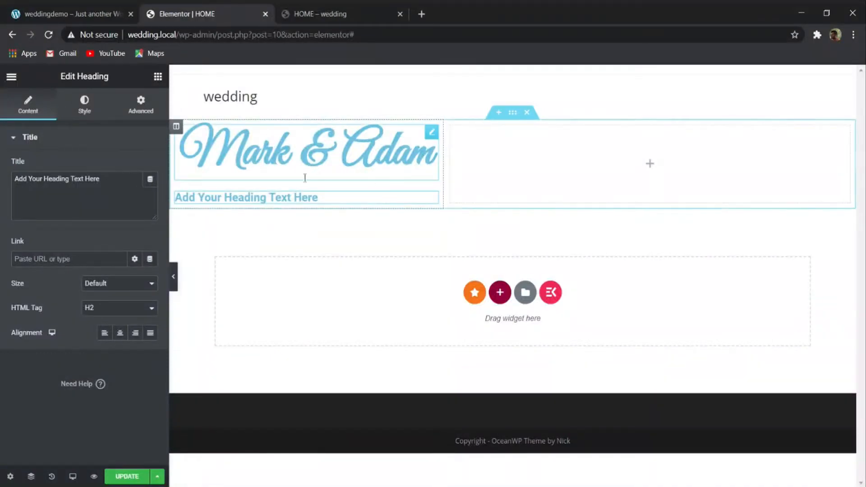
{"action": "left_click", "coordinate": [308, 155]}
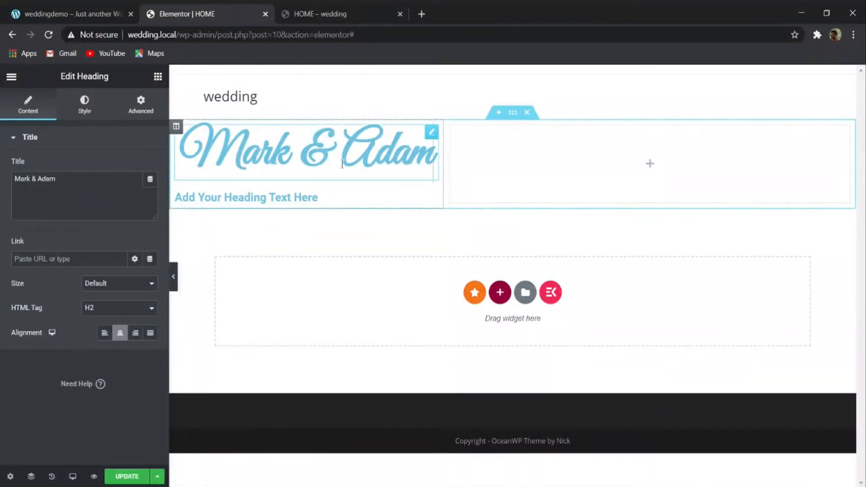
{"action": "left_click", "coordinate": [85, 108]}
{"action": "left_click", "coordinate": [150, 190]}
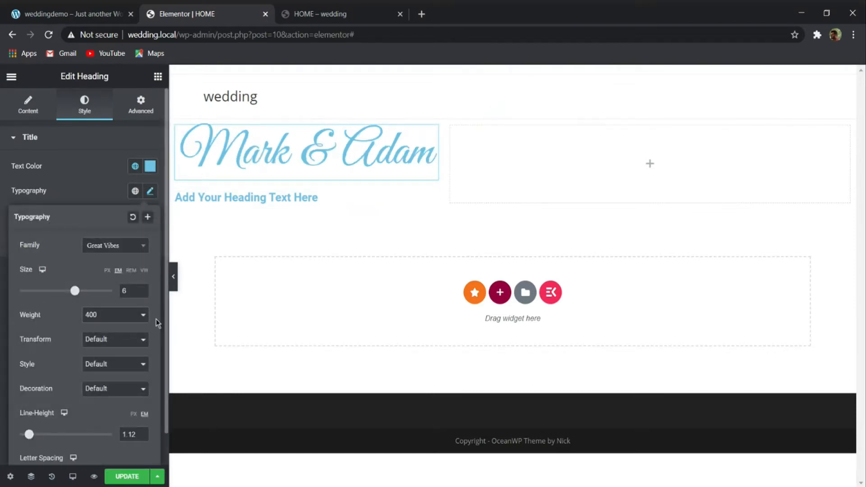
{"action": "left_click", "coordinate": [58, 14]}
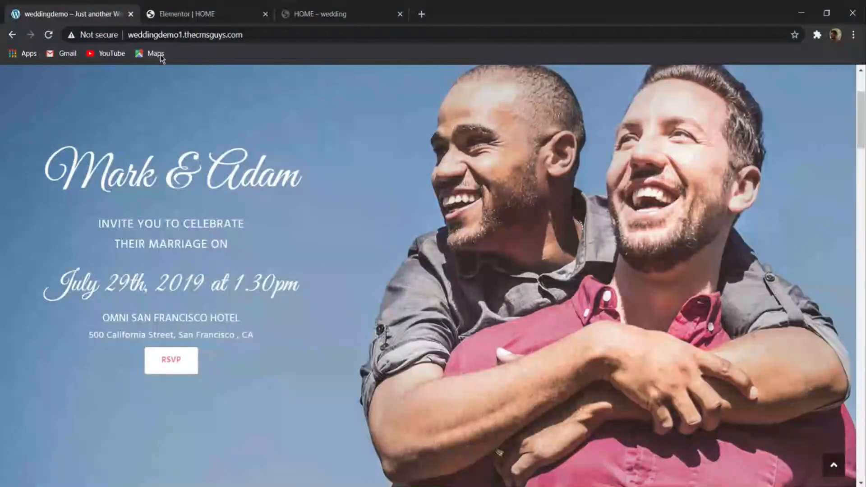
{"action": "left_click", "coordinate": [185, 13]}
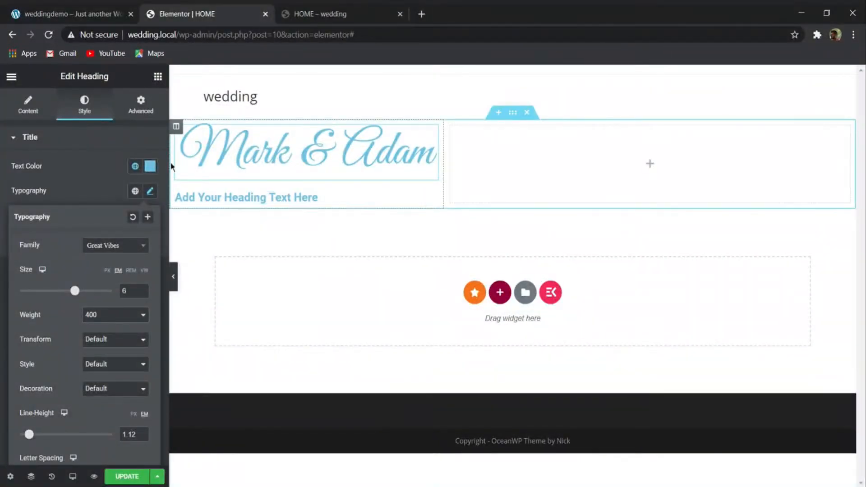
- Copy the demo banner's "INVITE YOU TO CELEBRATE" line into the second heading's title and center-align it
{"action": "left_click", "coordinate": [102, 8]}
{"action": "mouse_move", "coordinate": [106, 223]}
{"action": "left_mouse_down"}
{"action": "mouse_move", "coordinate": [243, 224]}
{"action": "mouse_move", "coordinate": [90, 226]}
{"action": "left_mouse_up"}
{"action": "key", "text": "ctrl+c"}
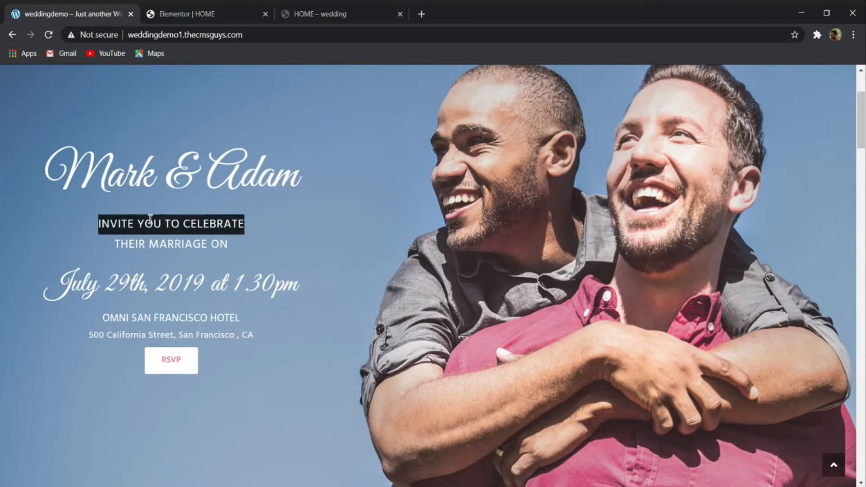
{"action": "left_click", "coordinate": [186, 14]}
{"action": "left_click", "coordinate": [243, 195]}
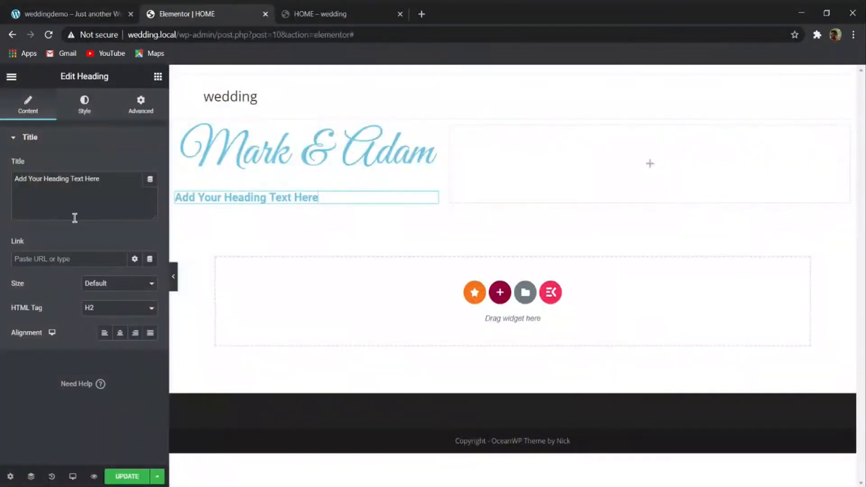
{"action": "left_click_drag", "start_coordinate": [102, 179], "coordinate": [15, 178]}
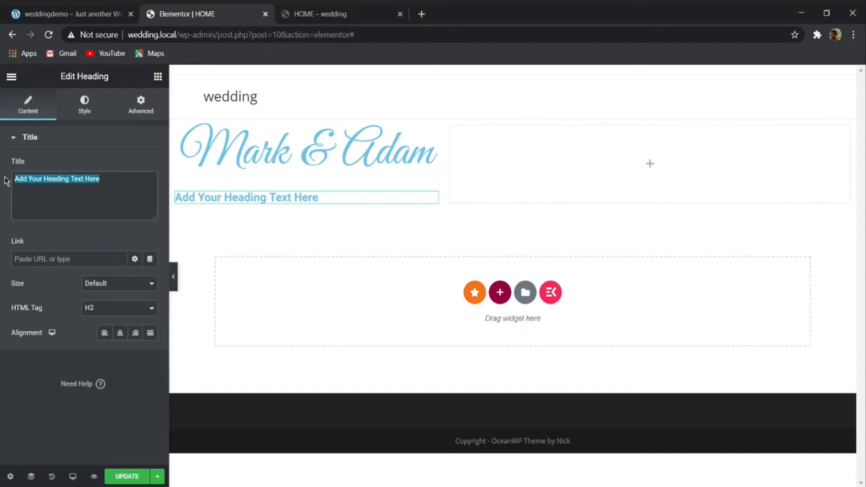
{"action": "key", "text": "ctrl+v"}
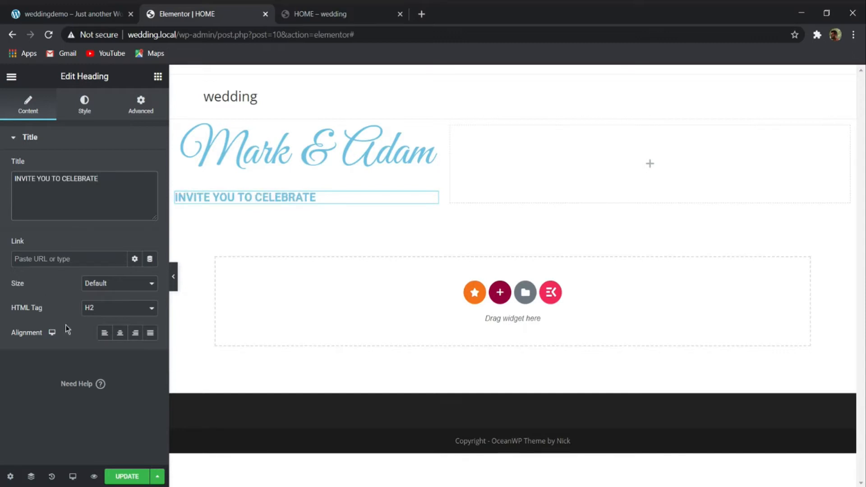
{"action": "left_click", "coordinate": [120, 333]}
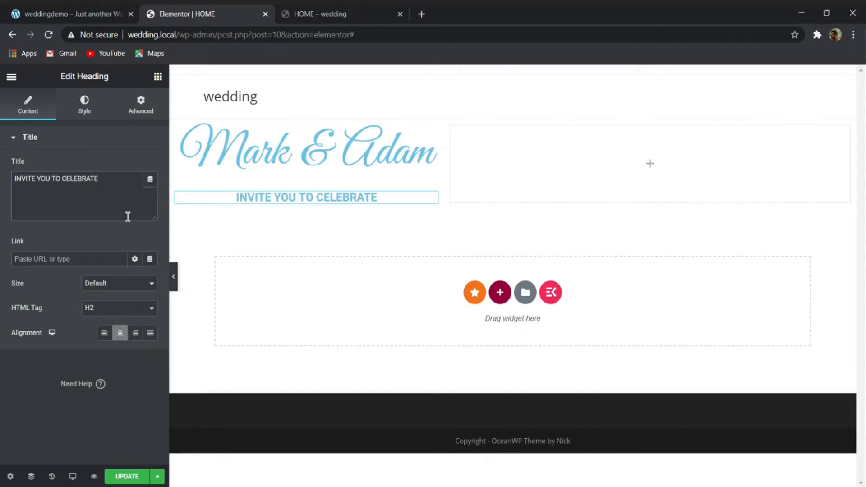
- Set the invitation heading's font family to Hind and its size to 1.5 em
{"action": "left_click", "coordinate": [84, 111]}
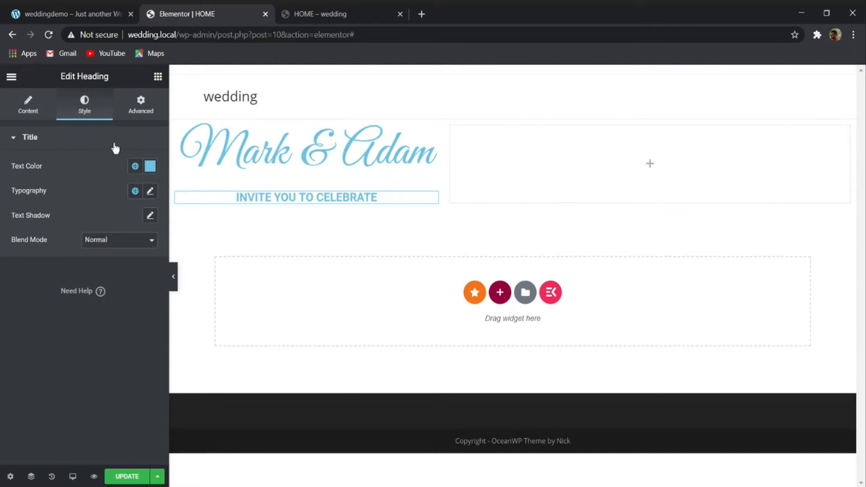
{"action": "left_click", "coordinate": [149, 193]}
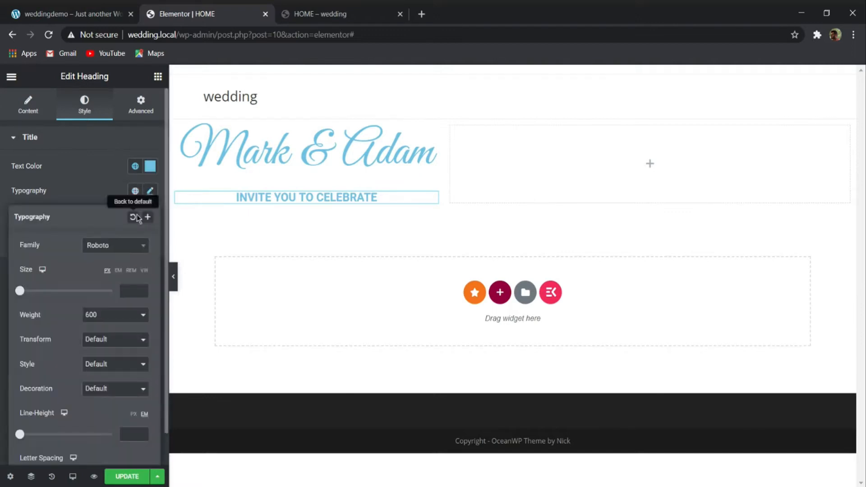
{"action": "left_click", "coordinate": [112, 247]}
{"action": "type", "text": "hin"}
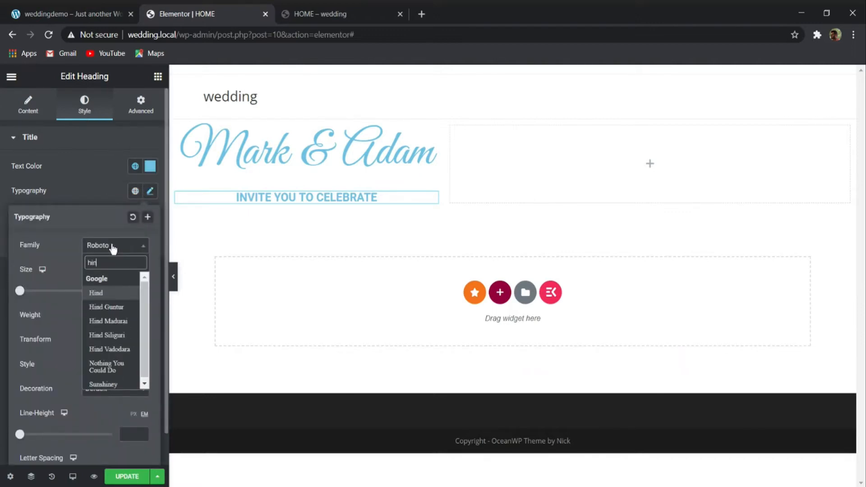
{"action": "left_click", "coordinate": [107, 293]}
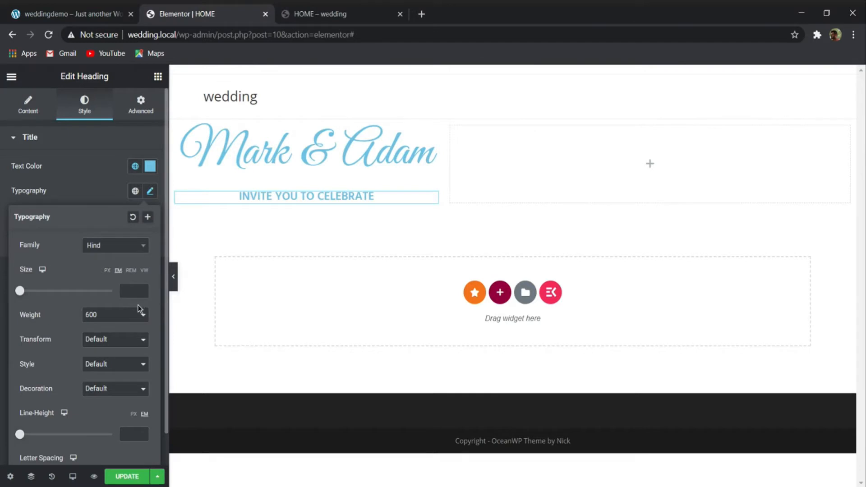
{"action": "type", "text": "1.5"}
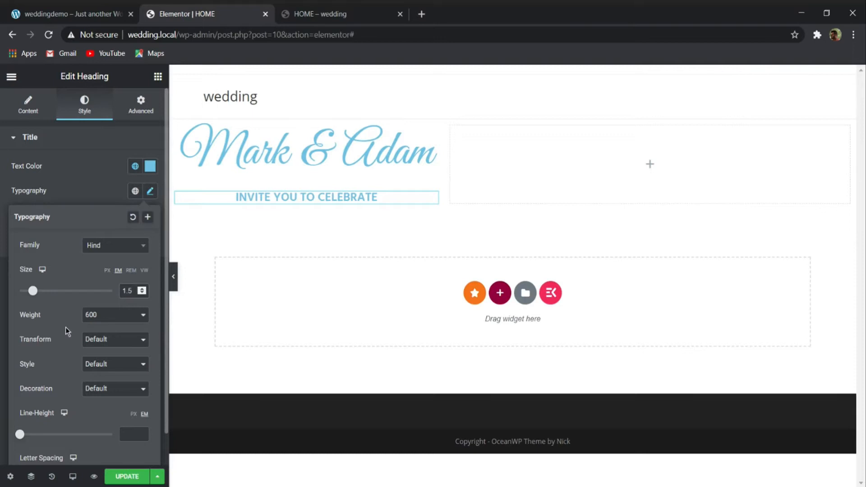
- Set the invitation heading's line height to 1.6 em and its font weight to 500
{"action": "left_click", "coordinate": [133, 414]}
{"action": "left_click", "coordinate": [145, 414]}
{"action": "type", "text": "1."}
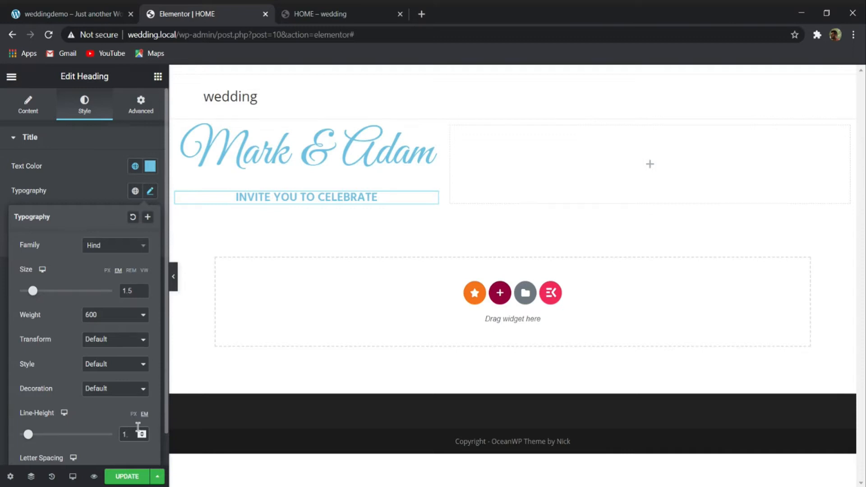
{"action": "type", "text": "6"}
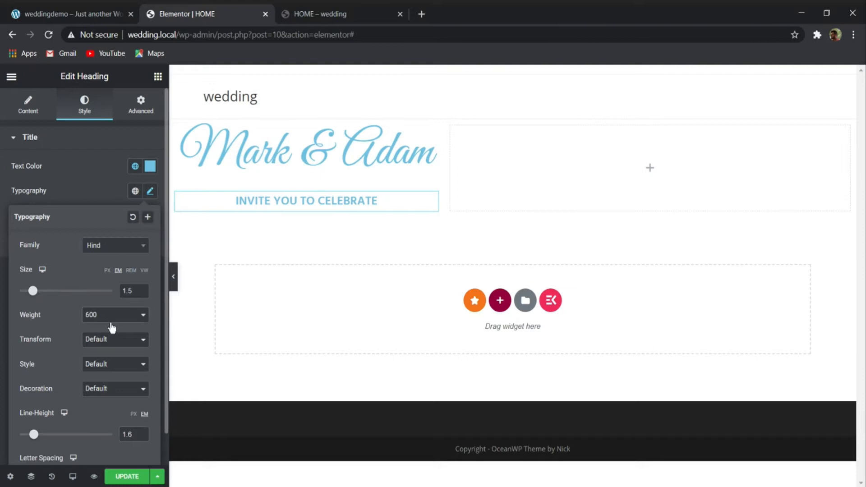
{"action": "left_click", "coordinate": [105, 346]}
{"action": "left_click", "coordinate": [111, 321]}
{"action": "left_click", "coordinate": [105, 351]}
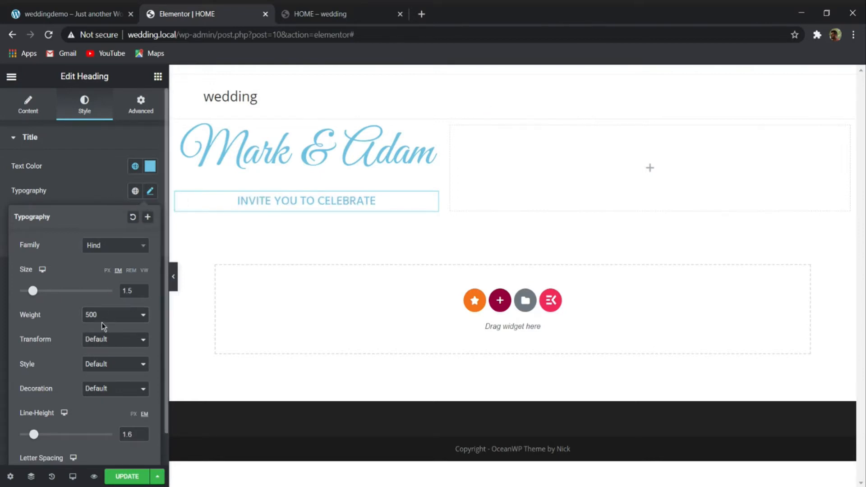
- Duplicate the invitation heading and replace the copy's title with "THEIR MARRIAGE ON" from the demo banner
{"action": "left_click", "coordinate": [96, 9]}
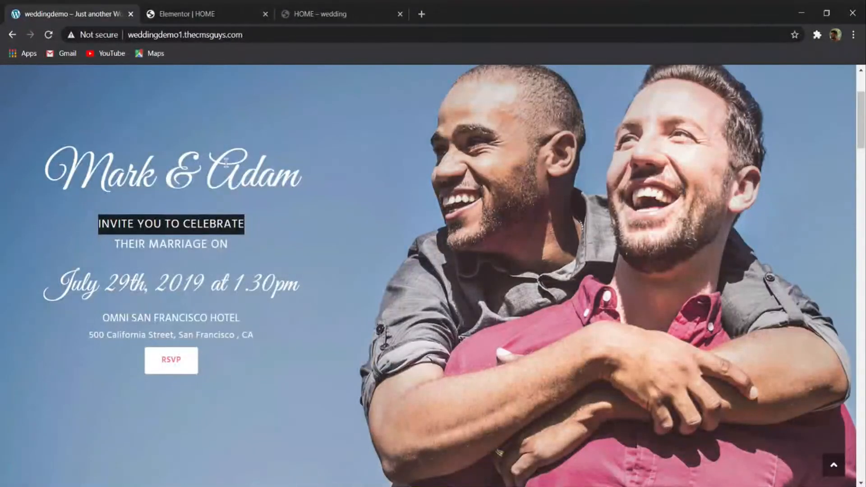
{"action": "left_click_drag", "start_coordinate": [228, 244], "coordinate": [92, 245]}
{"action": "key", "text": "ctrl+c"}
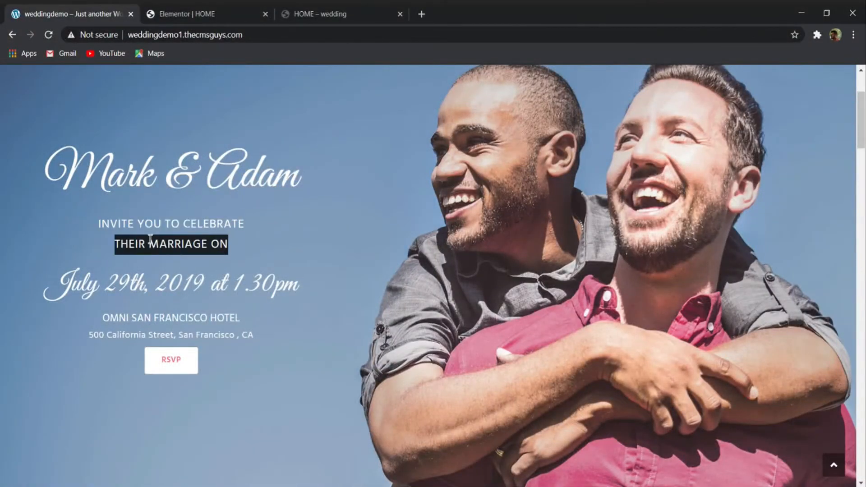
{"action": "left_click", "coordinate": [177, 12]}
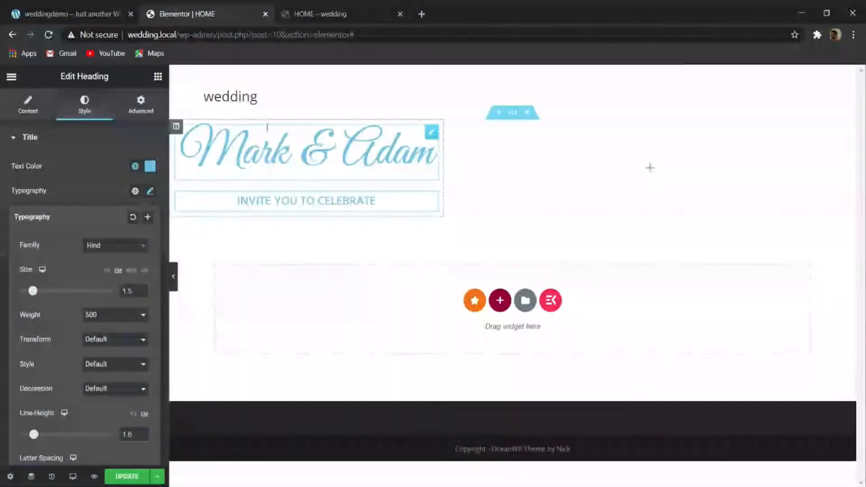
{"action": "right_click", "coordinate": [287, 207]}
{"action": "left_click", "coordinate": [318, 233]}
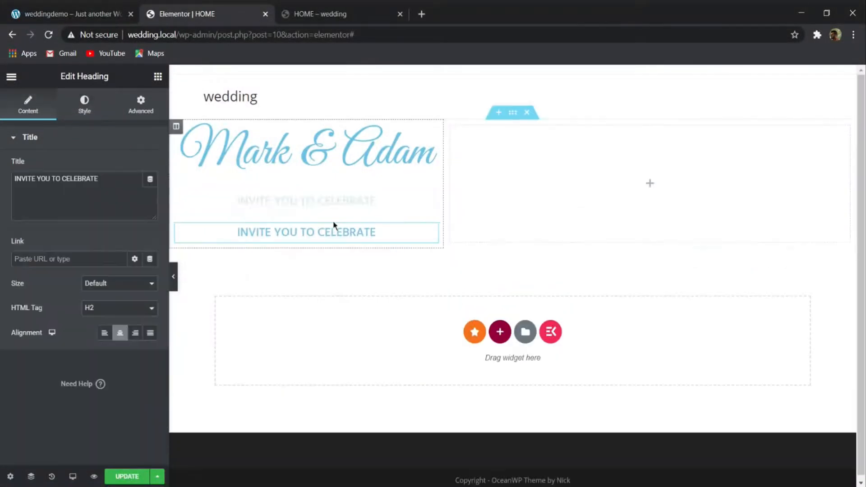
{"action": "left_click_drag", "start_coordinate": [110, 185], "coordinate": [25, 141]}
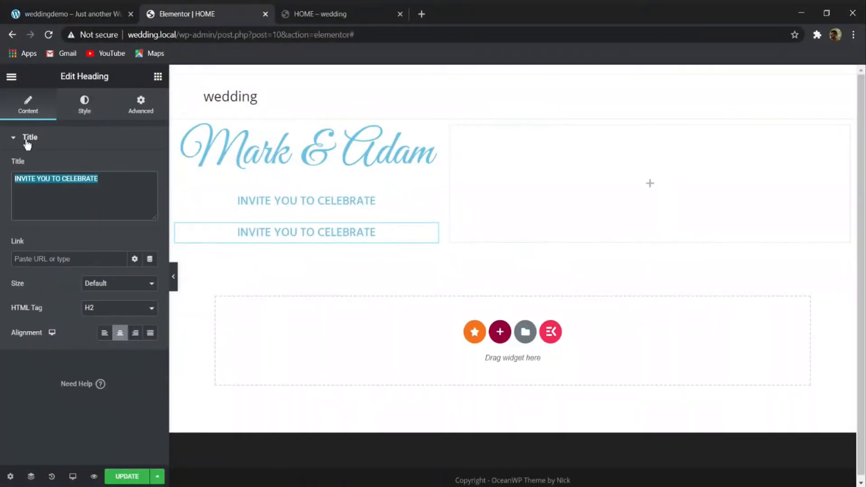
{"action": "key", "text": "ctrl+v"}
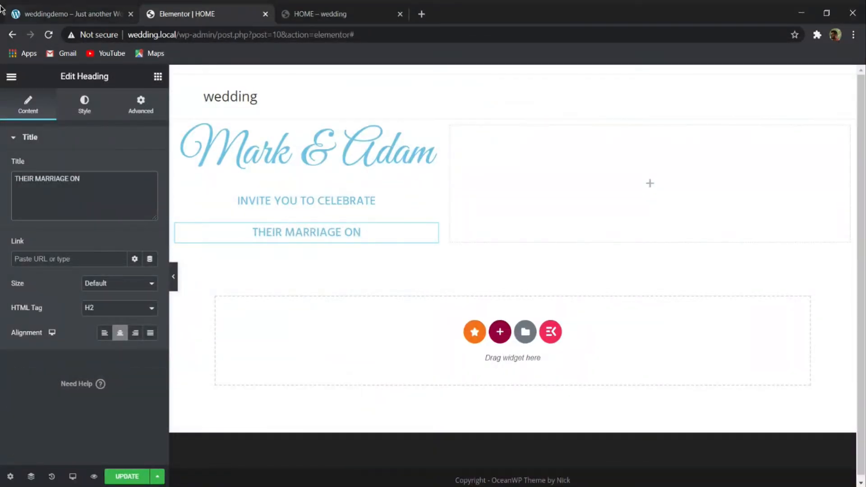
- Compare the line spacing with the demo banner and set the "INVITE YOU TO CELEBRATE" heading's line height to 1.5 em
{"action": "left_click", "coordinate": [50, 15]}
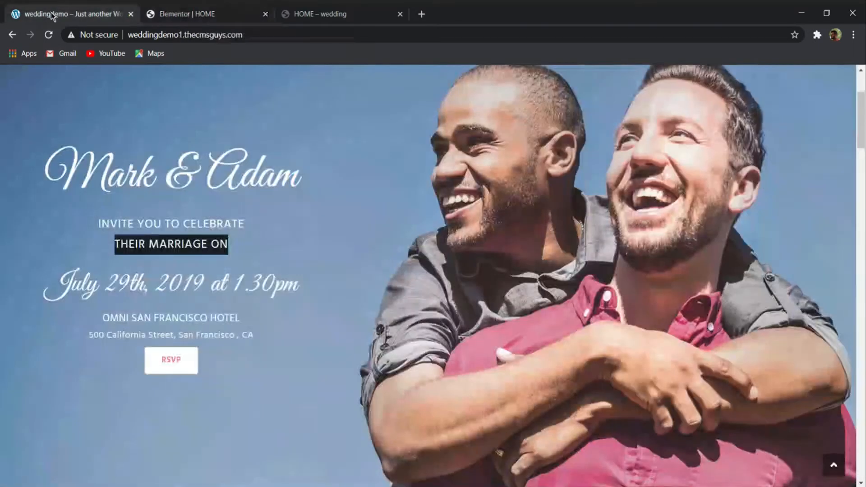
{"action": "left_click", "coordinate": [212, 14]}
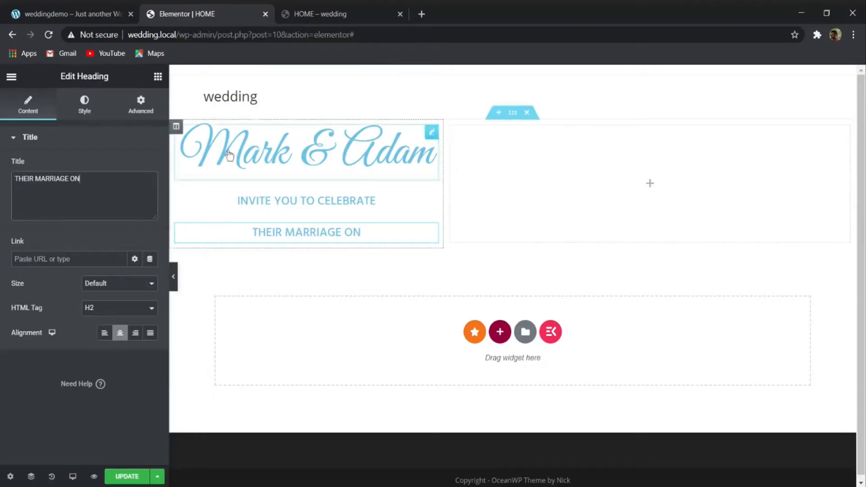
{"action": "left_click", "coordinate": [82, 102]}
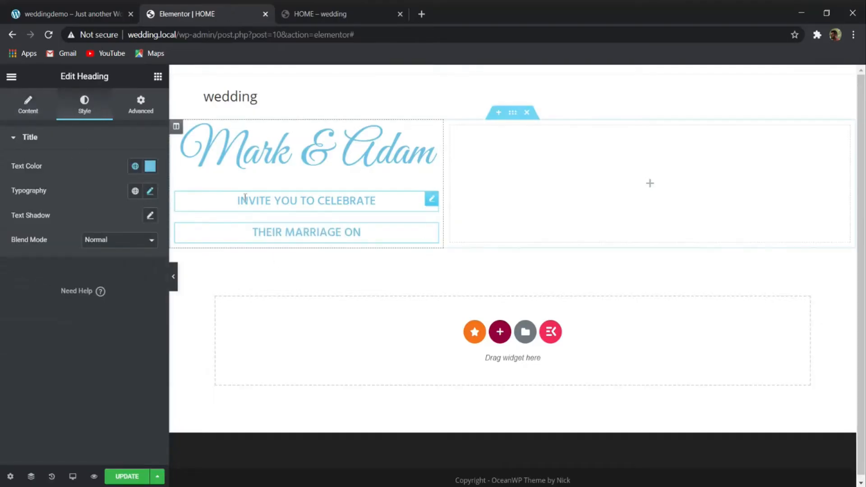
{"action": "left_click", "coordinate": [150, 191]}
{"action": "double_click", "coordinate": [131, 434]}
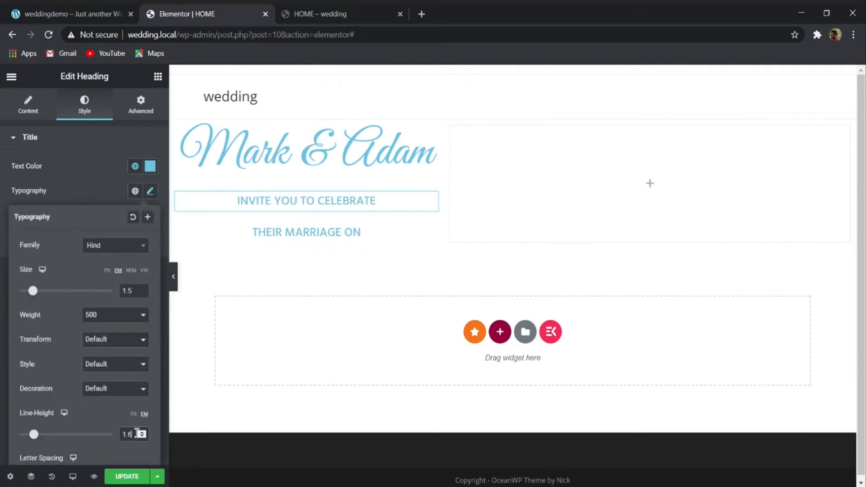
{"action": "type", "text": "0"}
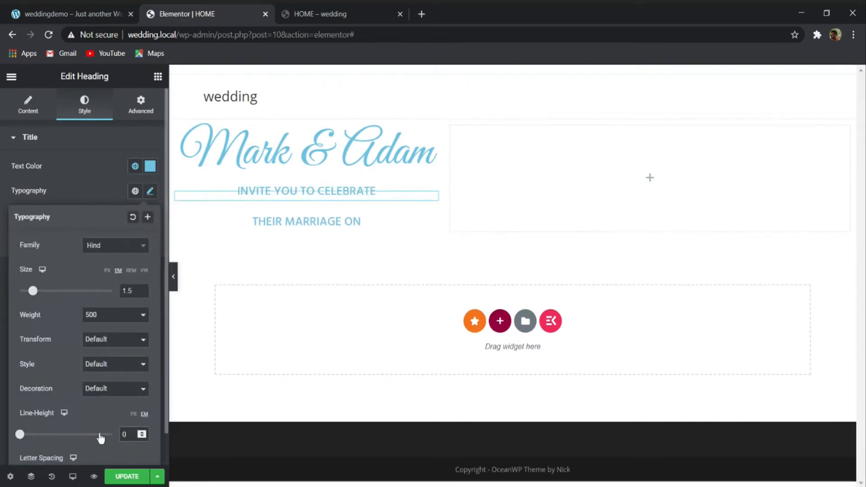
{"action": "key", "text": "BackSpace"}
{"action": "type", "text": "1"}
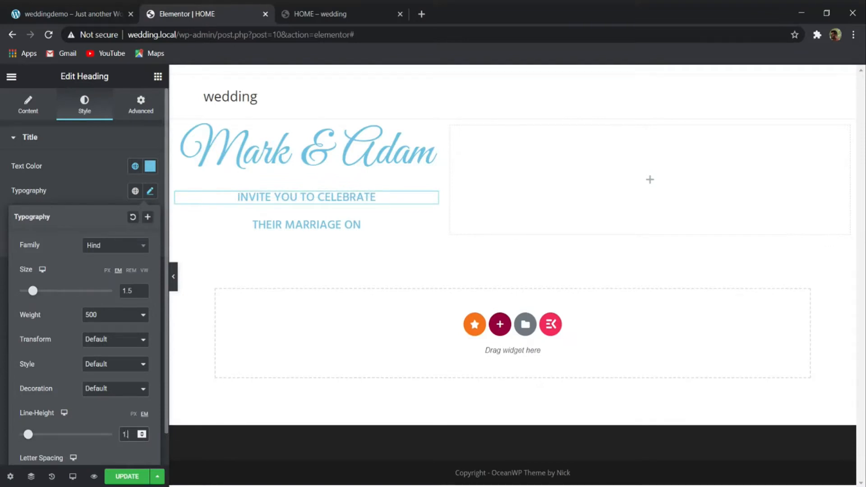
{"action": "type", "text": ".5"}
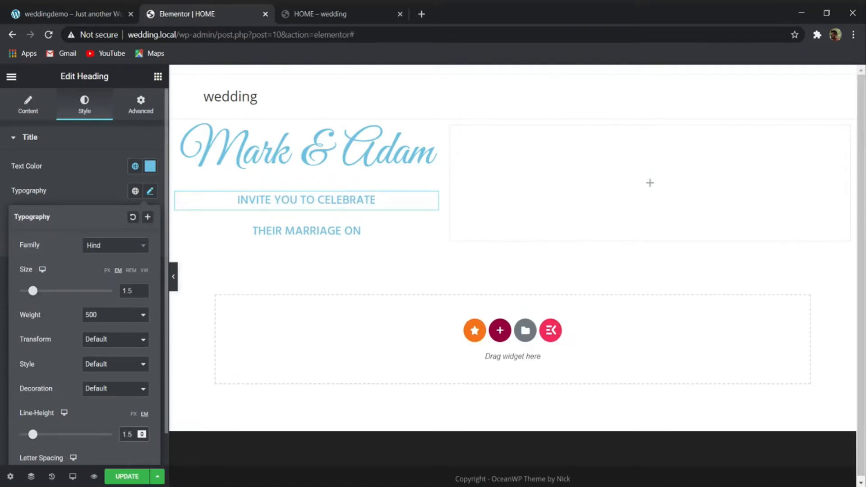
- Set the "THEIR MARRIAGE ON" heading's line height to 0 em
{"action": "left_click", "coordinate": [368, 233]}
{"action": "left_click", "coordinate": [150, 191]}
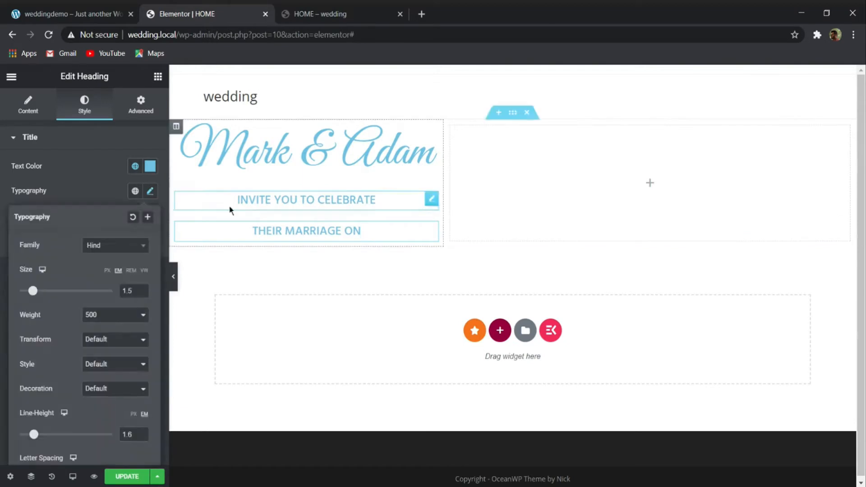
{"action": "left_click_drag", "start_coordinate": [135, 434], "coordinate": [68, 438]}
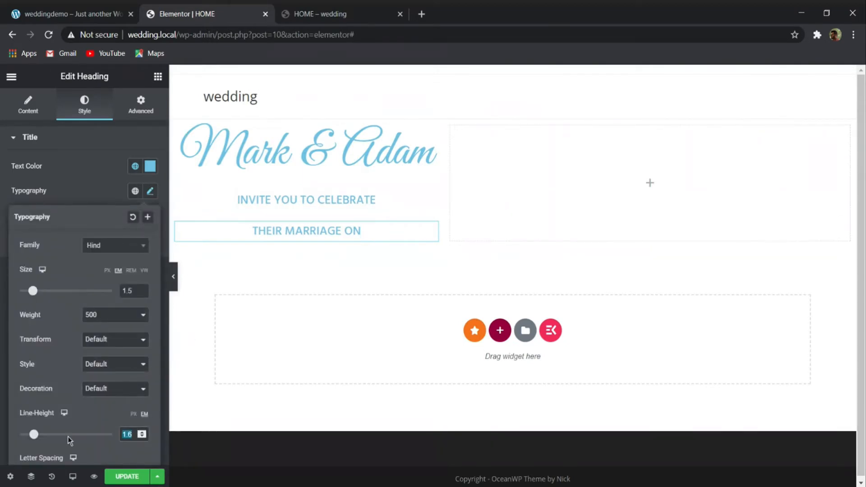
{"action": "key", "text": "BackSpace"}
{"action": "type", "text": "0"}
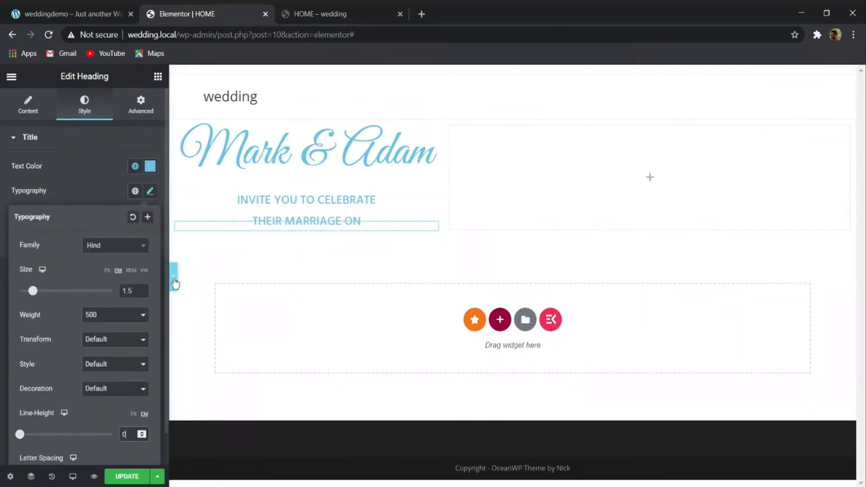
- Update the HOME page and preview the hero section with the editing panel collapsed, restoring the panel when done
{"action": "left_click", "coordinate": [140, 476]}
{"action": "left_click", "coordinate": [173, 277]}
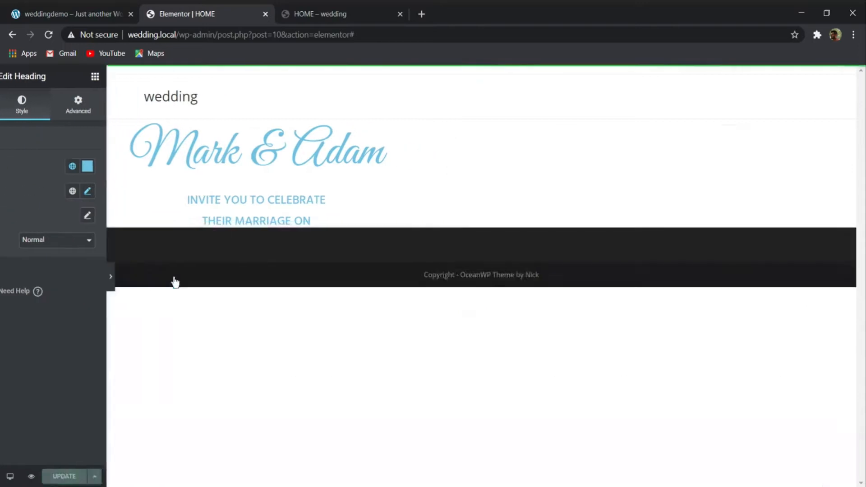
{"action": "left_click", "coordinate": [4, 277]}
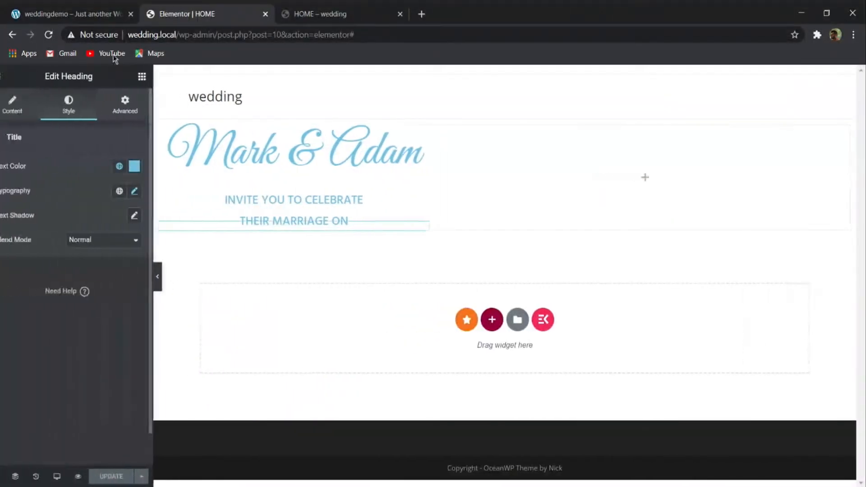
- Copy the date line "July 29th, 2019 at 1.30pm" from the demo site's banner and return to the Elementor page
{"action": "left_click", "coordinate": [114, 13]}
{"action": "left_click_drag", "start_coordinate": [65, 283], "coordinate": [195, 286]}
{"action": "left_click", "coordinate": [276, 291]}
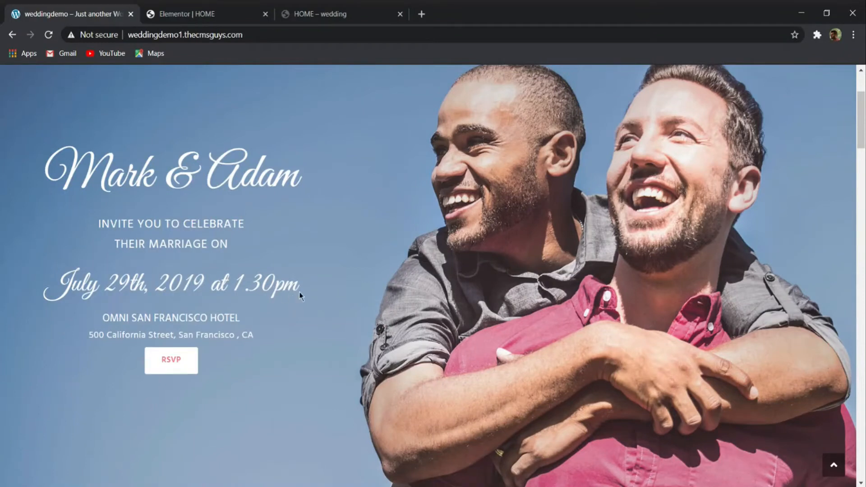
{"action": "left_click_drag", "start_coordinate": [299, 293], "coordinate": [51, 281]}
{"action": "key", "text": "ctrl+c"}
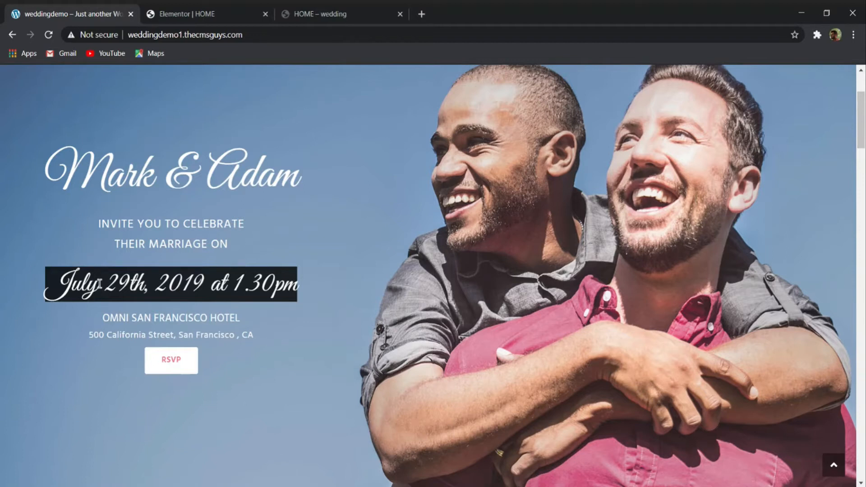
{"action": "left_click", "coordinate": [238, 14]}
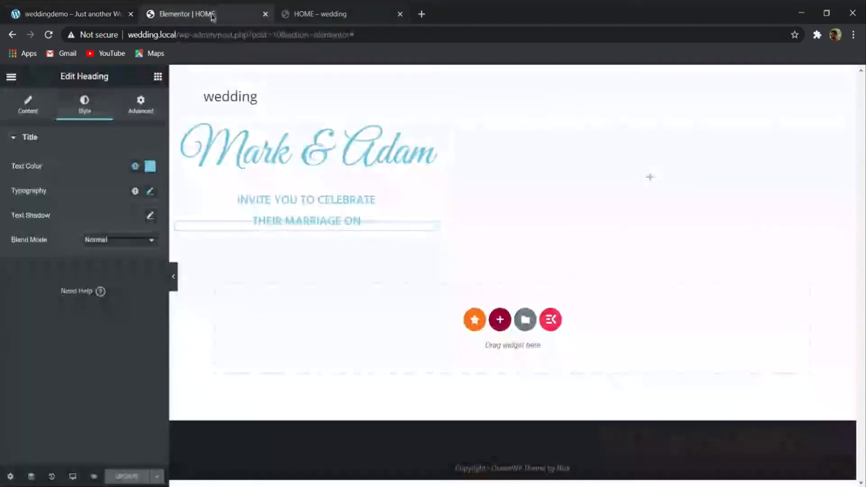
- Duplicate the couple's names heading and move the copy below the "THEIR MARRIAGE ON" heading
{"action": "right_click", "coordinate": [267, 156]}
{"action": "left_click", "coordinate": [313, 181]}
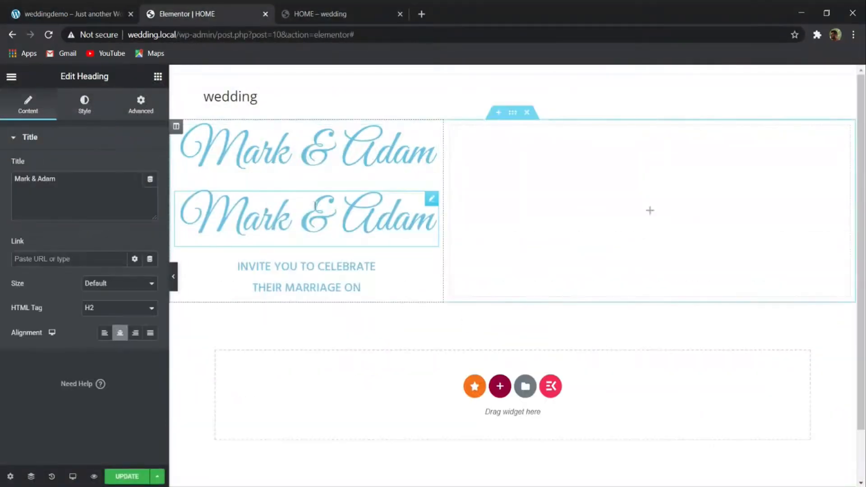
{"action": "left_click_drag", "start_coordinate": [438, 202], "coordinate": [362, 226]}
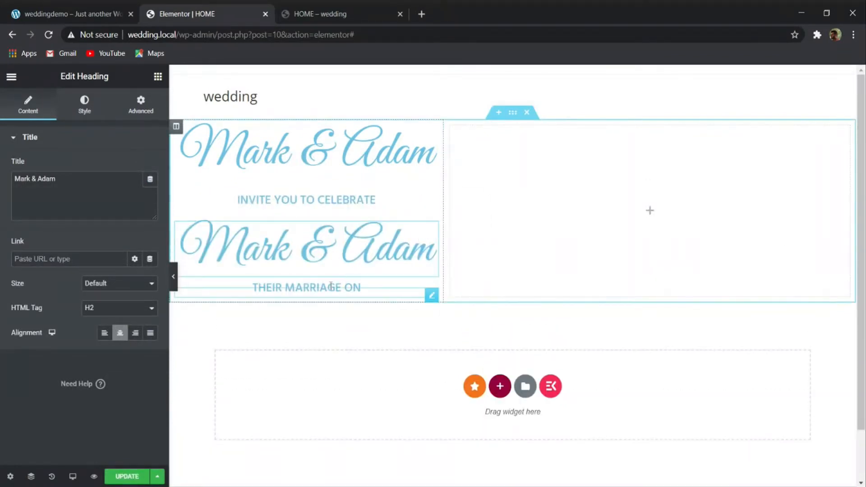
{"action": "left_click_drag", "start_coordinate": [372, 296], "coordinate": [375, 233]}
{"action": "left_click", "coordinate": [386, 287]}
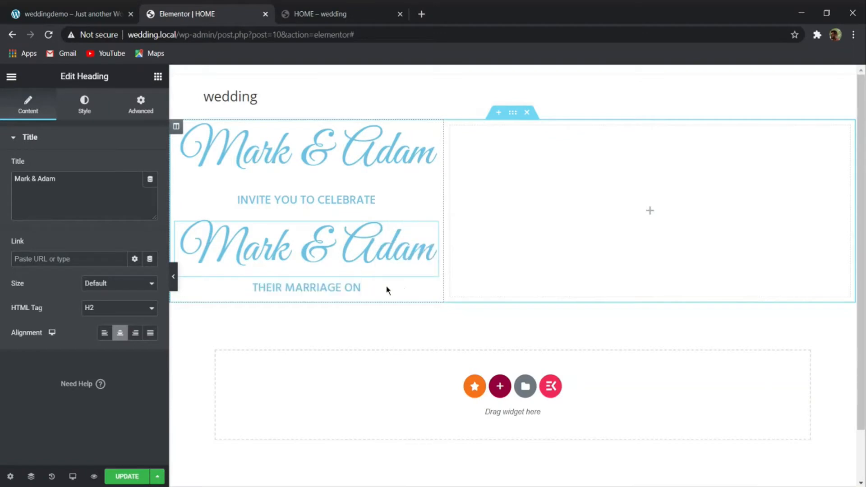
{"action": "left_click_drag", "start_coordinate": [430, 294], "coordinate": [406, 210]}
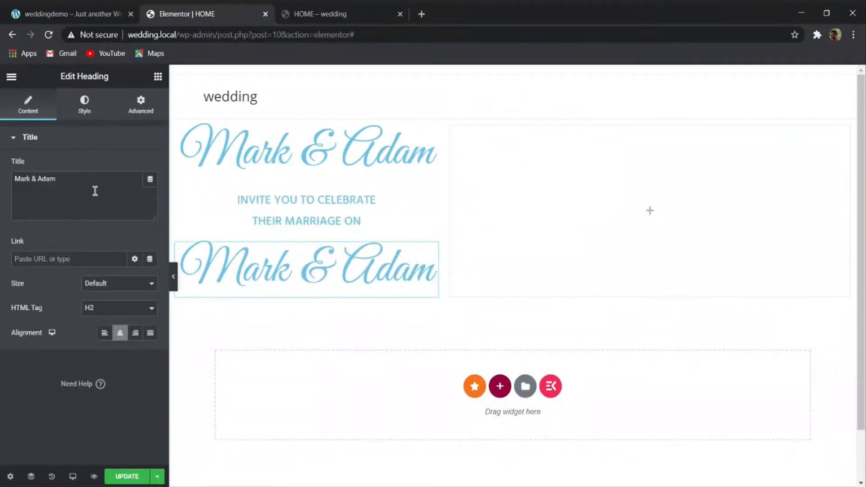
- Replace the copied heading's title with "July 29th, 2019 at 1.30pm", style it at 48 px with 60 px line height, and update the page
{"action": "left_click_drag", "start_coordinate": [59, 179], "coordinate": [20, 164]}
{"action": "key", "text": "ctrl+v"}
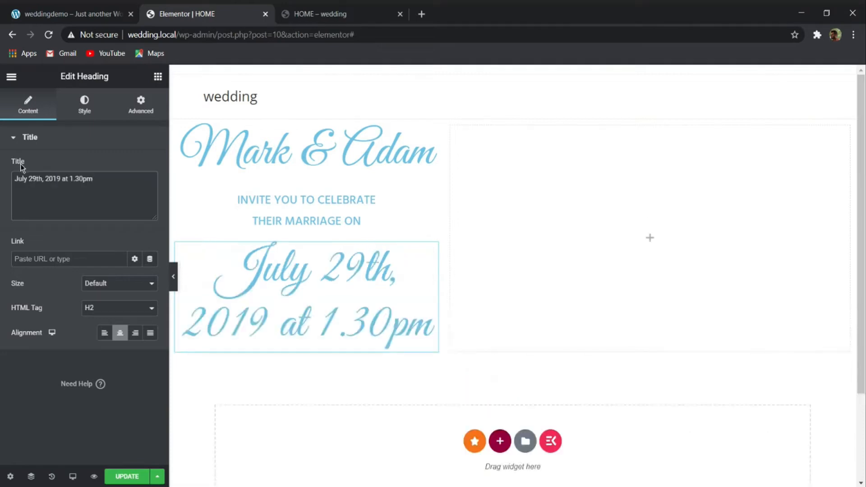
{"action": "left_click", "coordinate": [88, 103]}
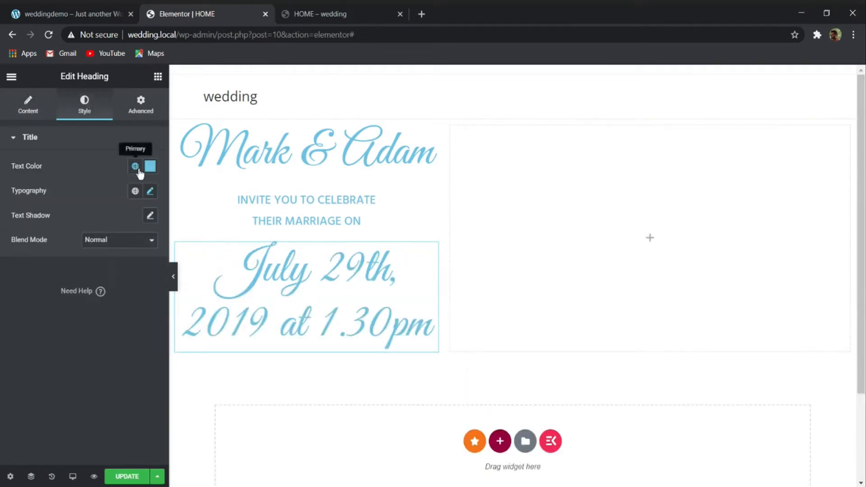
{"action": "left_click", "coordinate": [152, 193]}
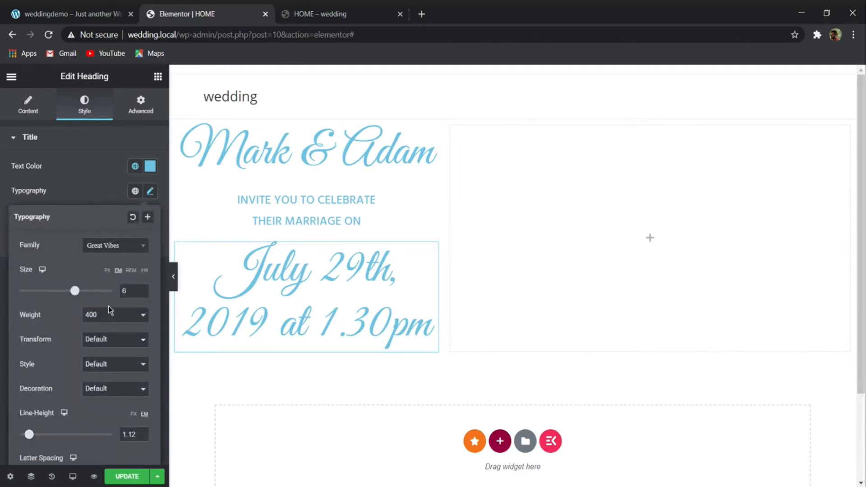
{"action": "left_click", "coordinate": [108, 271]}
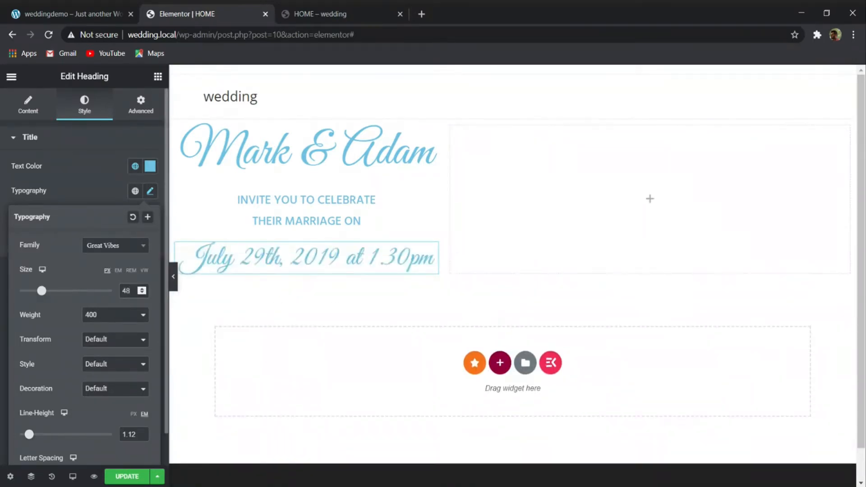
{"action": "left_click", "coordinate": [134, 414]}
{"action": "type", "text": "60"}
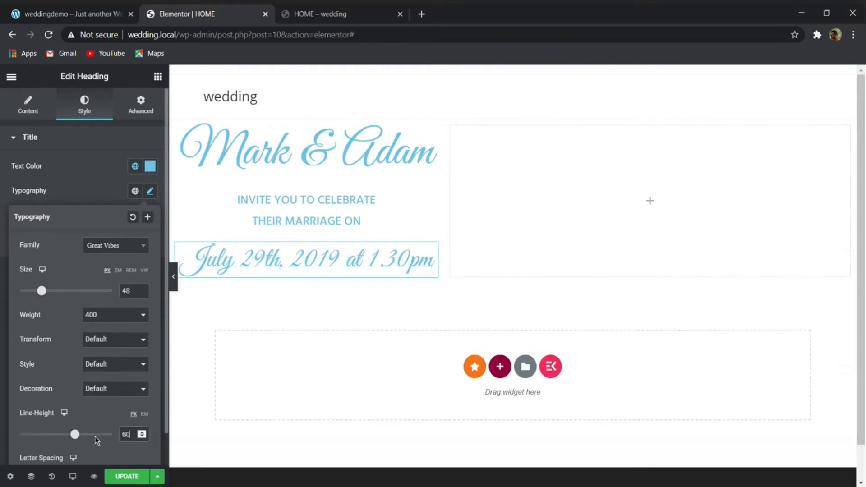
{"action": "left_click", "coordinate": [146, 476]}
- Check the venue lines in the demo banner, then duplicate the "INVITE YOU TO CELEBRATE" heading and place the copy below the date heading
{"action": "left_click", "coordinate": [70, 10]}
{"action": "left_click", "coordinate": [48, 35]}
{"action": "left_click_drag", "start_coordinate": [103, 322], "coordinate": [167, 305]}
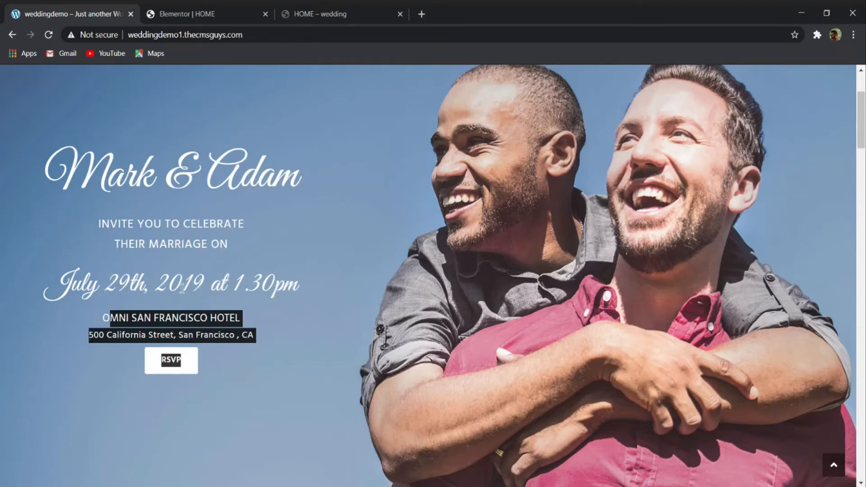
{"action": "left_click", "coordinate": [177, 10]}
{"action": "right_click", "coordinate": [315, 198]}
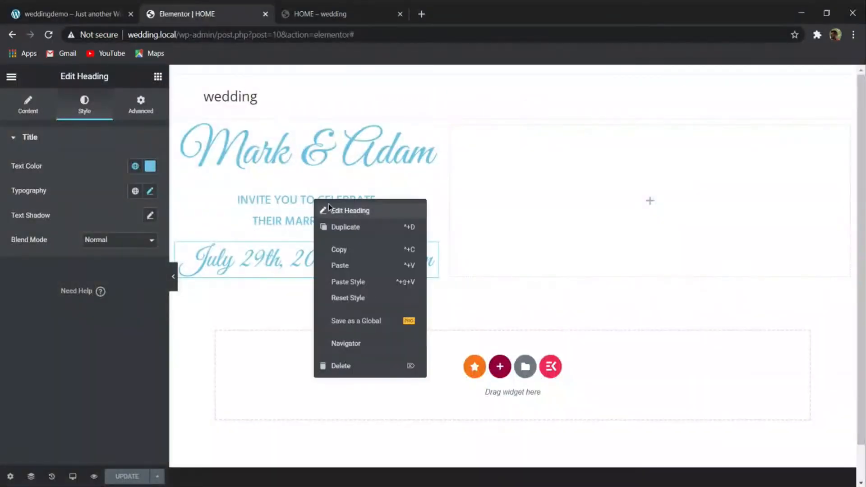
{"action": "left_click", "coordinate": [342, 226]}
{"action": "left_click_drag", "start_coordinate": [429, 228], "coordinate": [406, 281]}
- Replace the bottom heading's title with "OMNI SAN FRANCISCO HOTEL" copied from the demo banner
{"action": "left_click", "coordinate": [124, 9]}
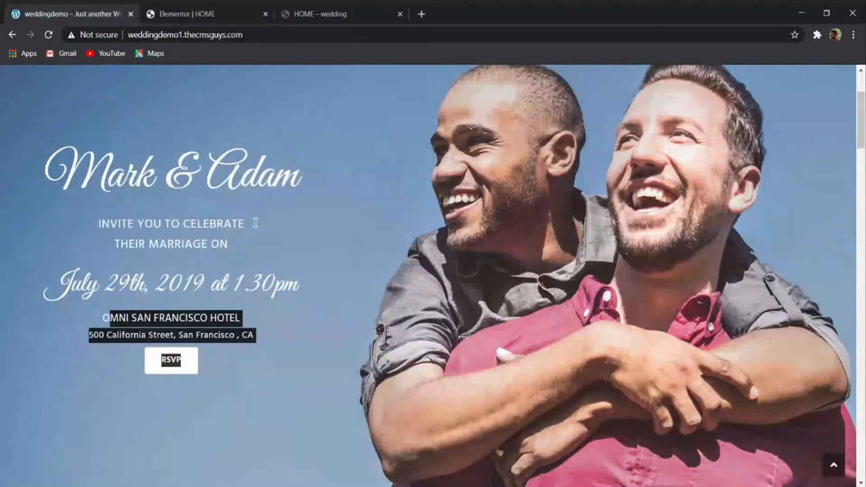
{"action": "left_click_drag", "start_coordinate": [246, 319], "coordinate": [94, 321]}
{"action": "key", "text": "ctrl+c"}
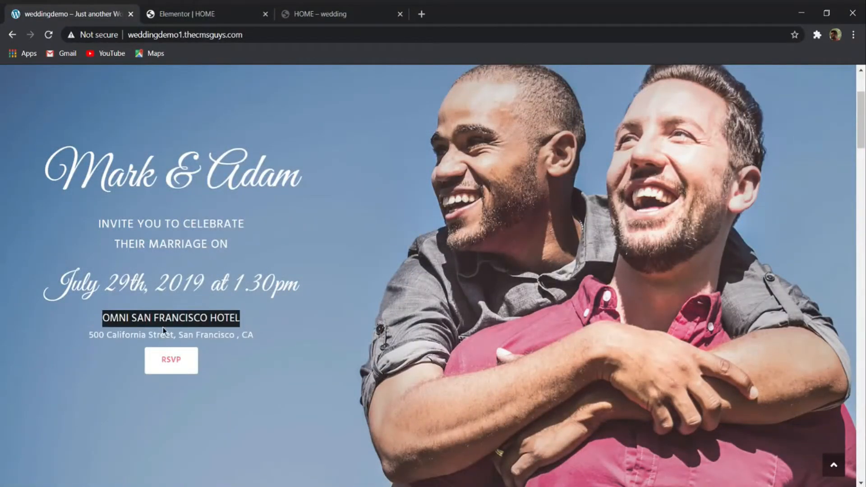
{"action": "left_click", "coordinate": [178, 13]}
{"action": "left_click_drag", "start_coordinate": [102, 178], "coordinate": [42, 175]}
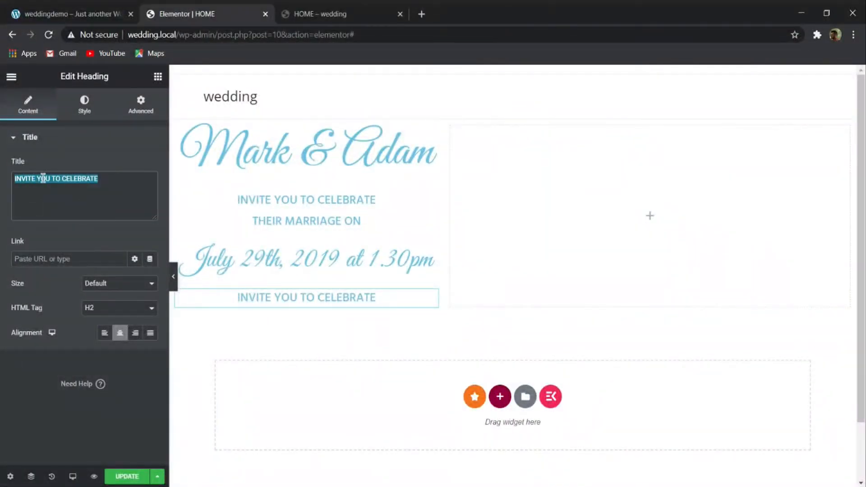
{"action": "key", "text": "ctrl+v"}
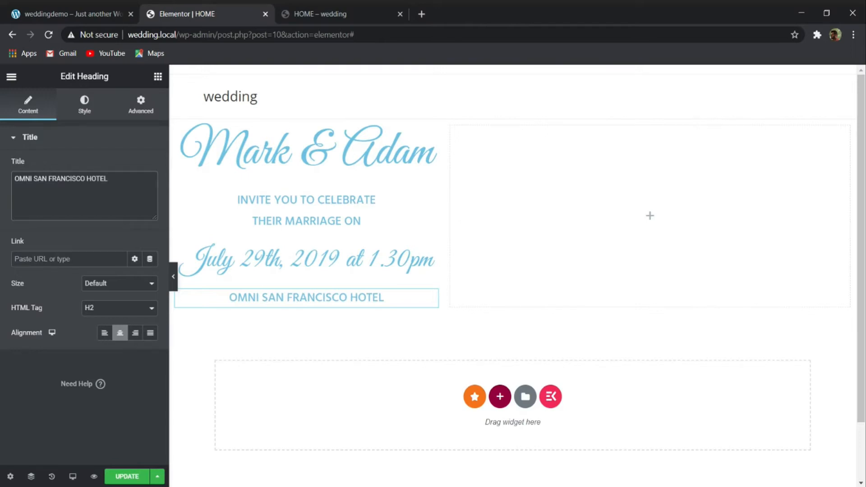
- Look up the venue's address line in the demo banner and duplicate the "OMNI SAN FRANCISCO HOTEL" heading for it
{"action": "left_click", "coordinate": [72, 13]}
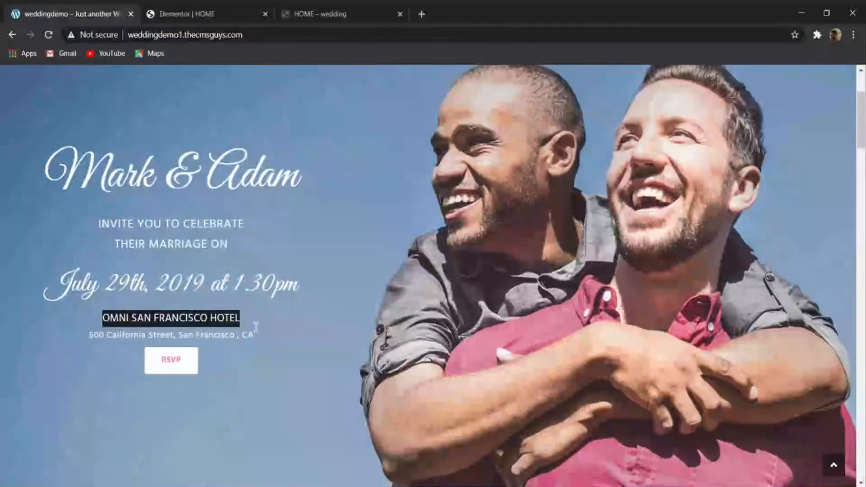
{"action": "left_click_drag", "start_coordinate": [253, 338], "coordinate": [95, 335]}
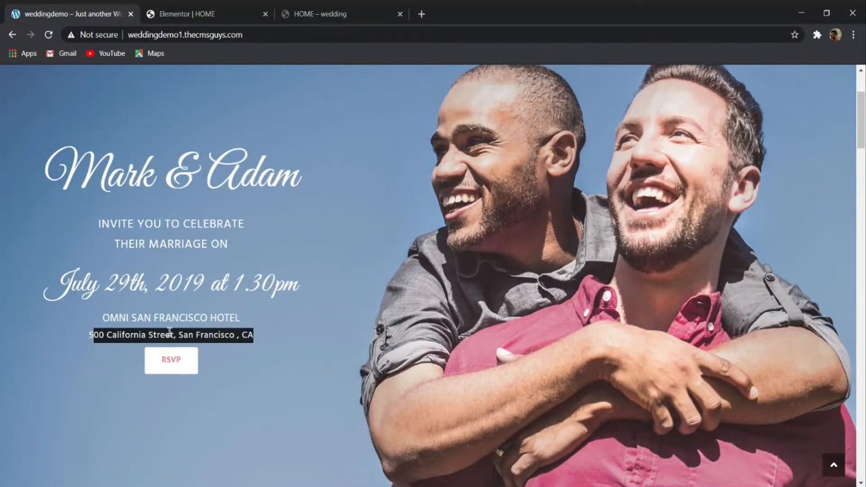
{"action": "left_click", "coordinate": [180, 331]}
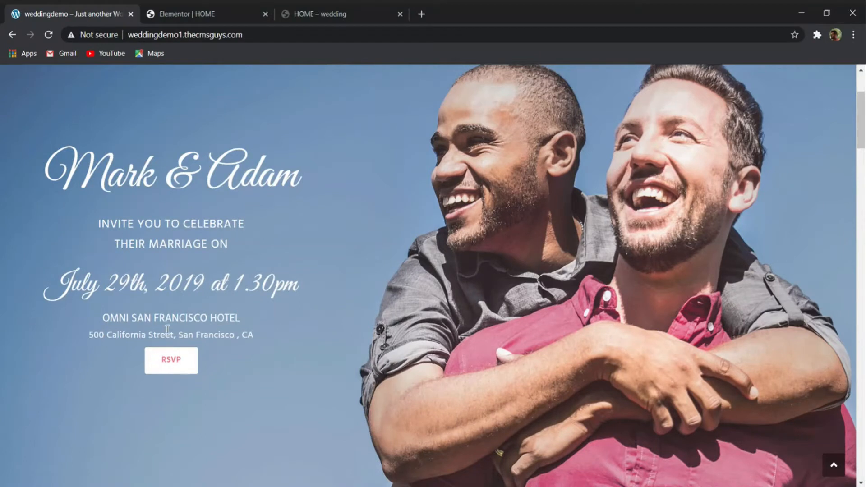
{"action": "left_click", "coordinate": [189, 13]}
{"action": "right_click", "coordinate": [347, 299]}
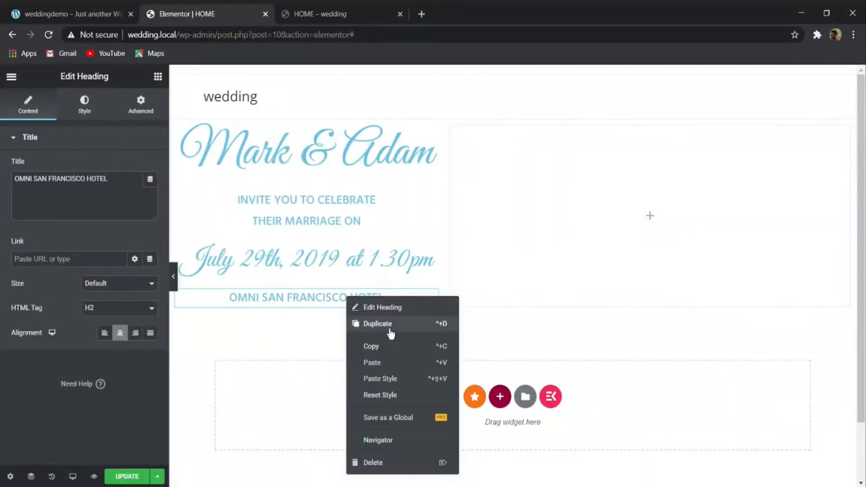
{"action": "left_click", "coordinate": [387, 326]}
- Replace the duplicated hotel heading's title with the venue's street address copied from the demo banner
{"action": "left_click_drag", "start_coordinate": [113, 180], "coordinate": [21, 173]}
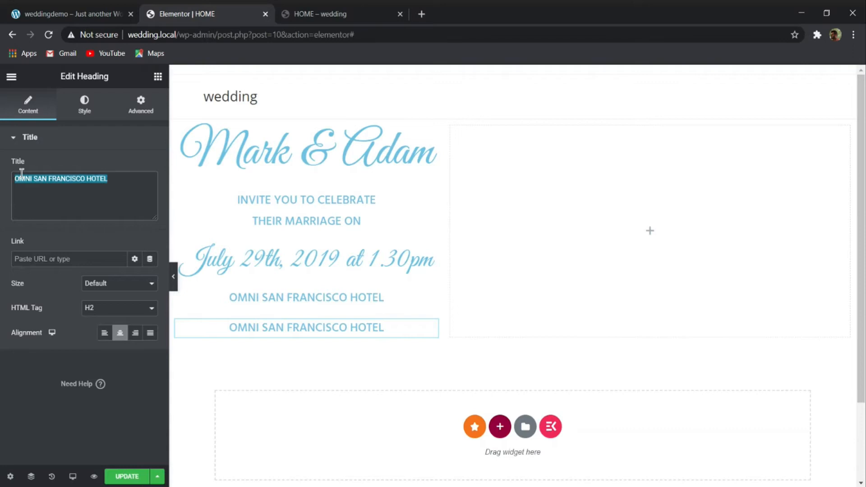
{"action": "left_click", "coordinate": [103, 18]}
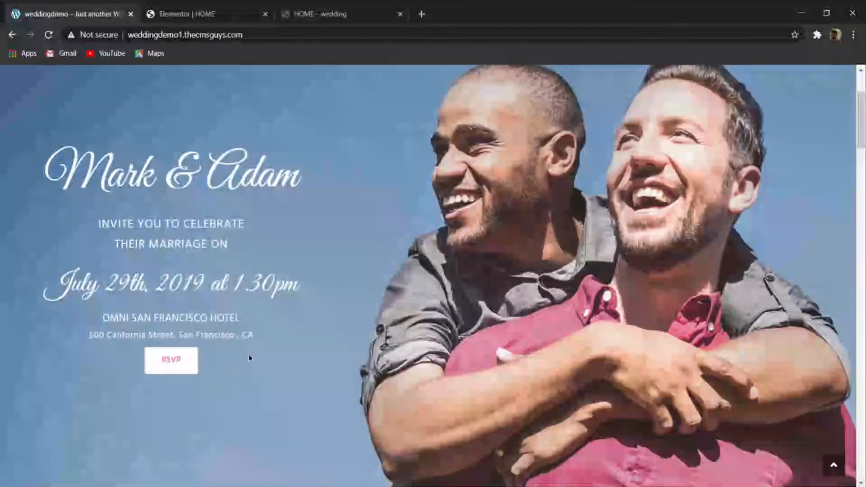
{"action": "left_click_drag", "start_coordinate": [256, 335], "coordinate": [88, 334]}
{"action": "key", "text": "ctrl+c"}
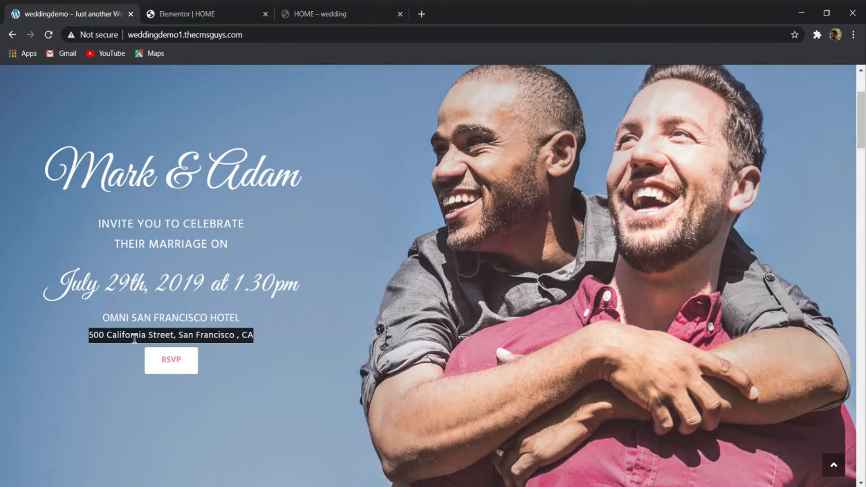
{"action": "left_click", "coordinate": [247, 9]}
{"action": "left_click", "coordinate": [112, 185]}
{"action": "left_click_drag", "start_coordinate": [128, 177], "coordinate": [15, 176]}
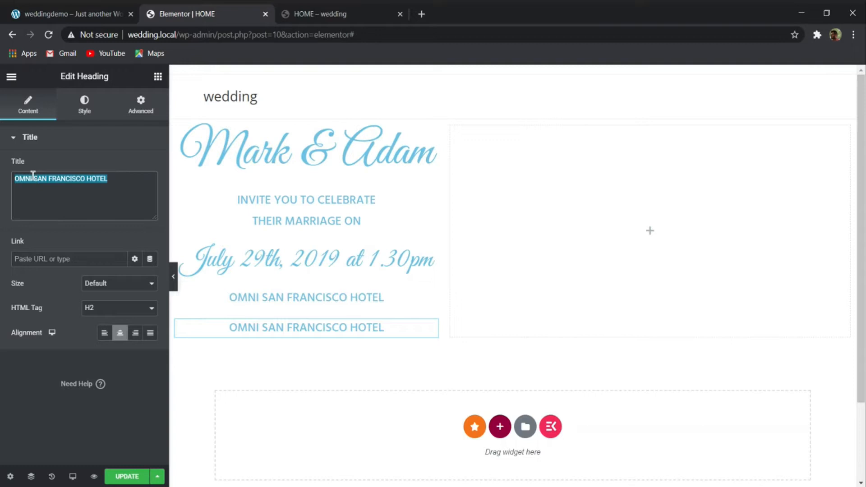
{"action": "key", "text": "ctrl+v"}
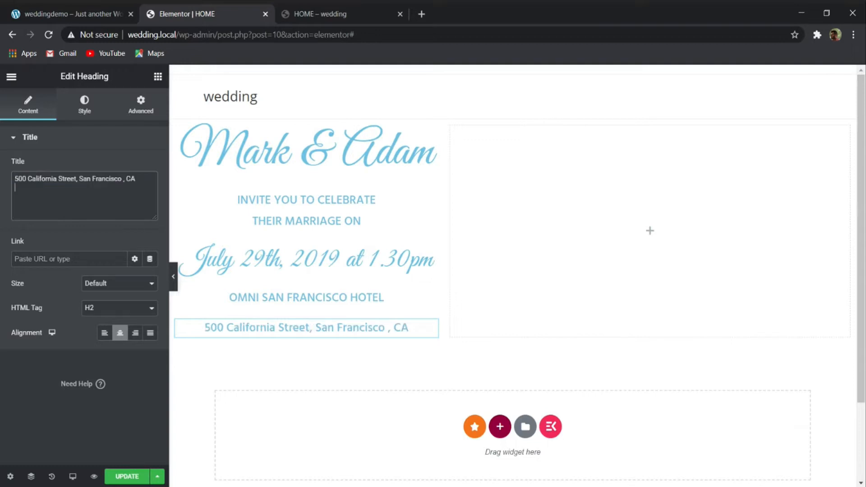
- Set the "OMNI SAN FRANCISCO HOTEL" heading's font size to 18 px
{"action": "left_click", "coordinate": [297, 301]}
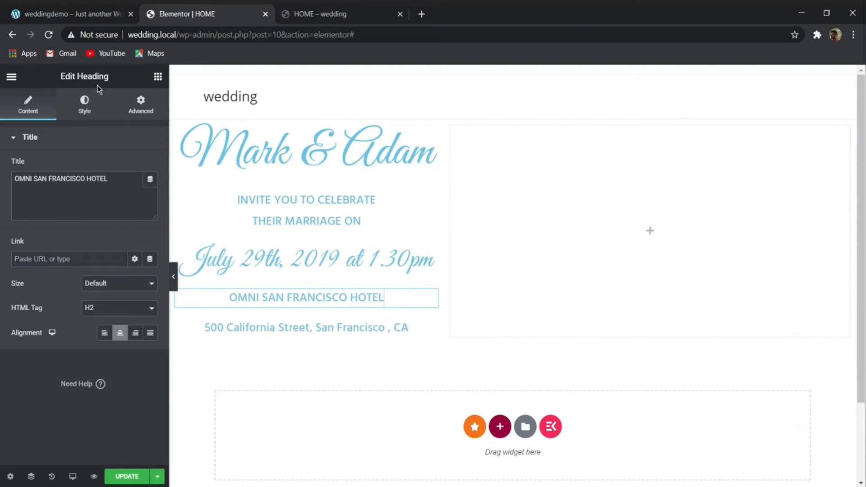
{"action": "left_click", "coordinate": [84, 107]}
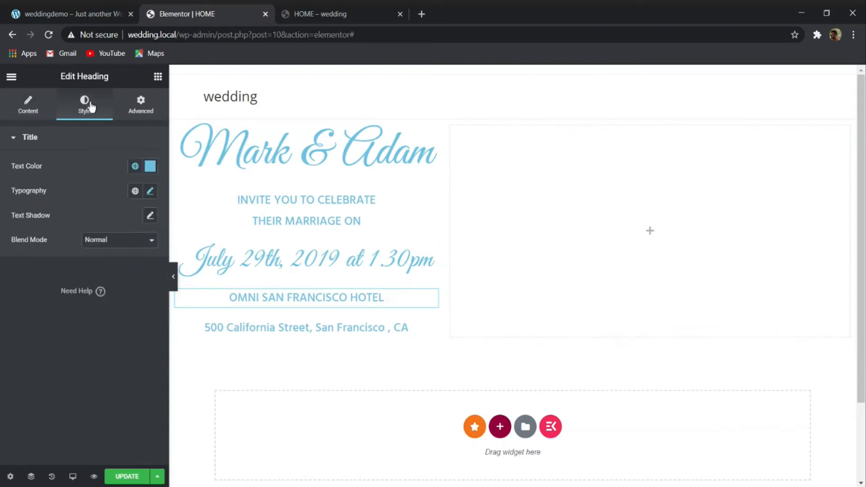
{"action": "left_click", "coordinate": [151, 192]}
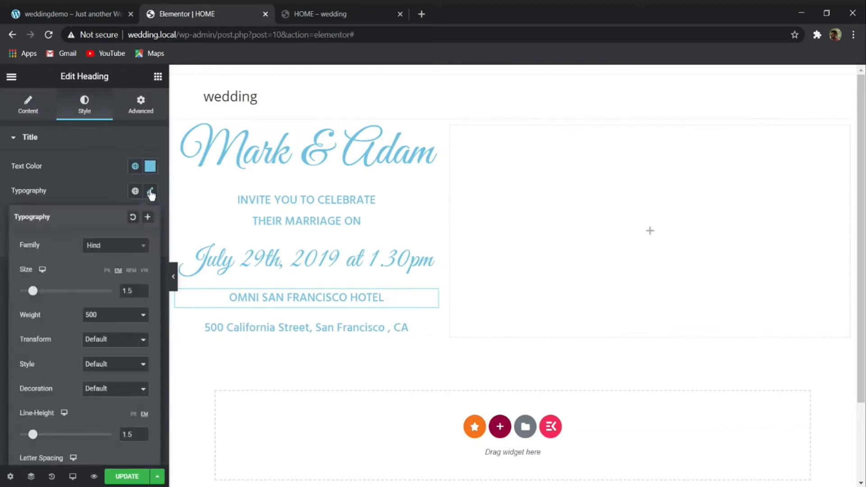
{"action": "left_click", "coordinate": [107, 270]}
{"action": "left_click_drag", "start_coordinate": [129, 292], "coordinate": [94, 295]}
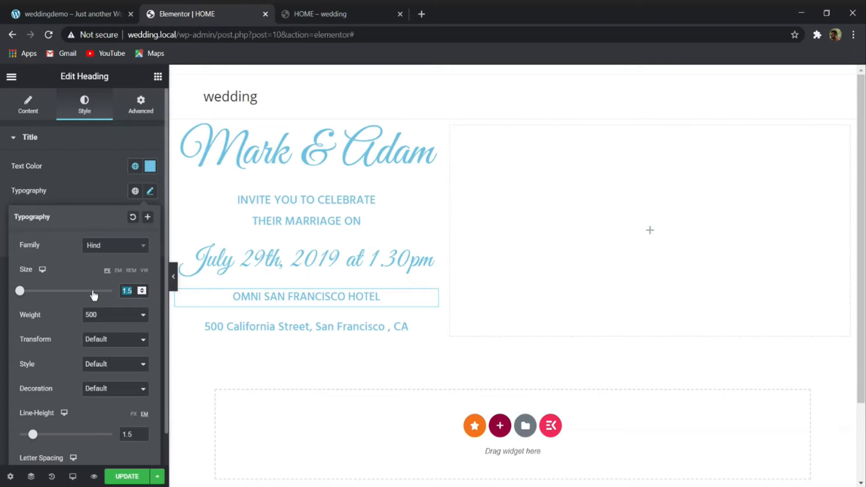
{"action": "type", "text": "18"}
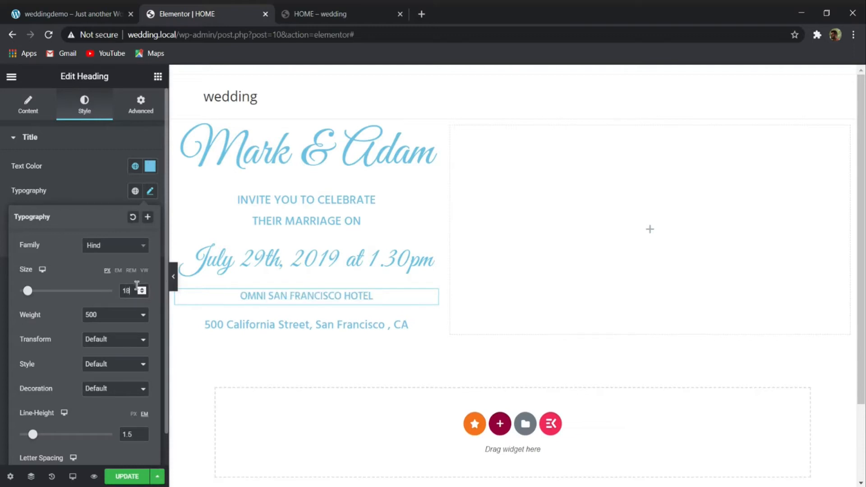
- Set the "OMNI SAN FRANCISCO HOTEL" heading's weight to 400, clear its line height and set its letter spacing to 0.5
{"action": "left_click", "coordinate": [111, 317]}
{"action": "left_click", "coordinate": [106, 358]}
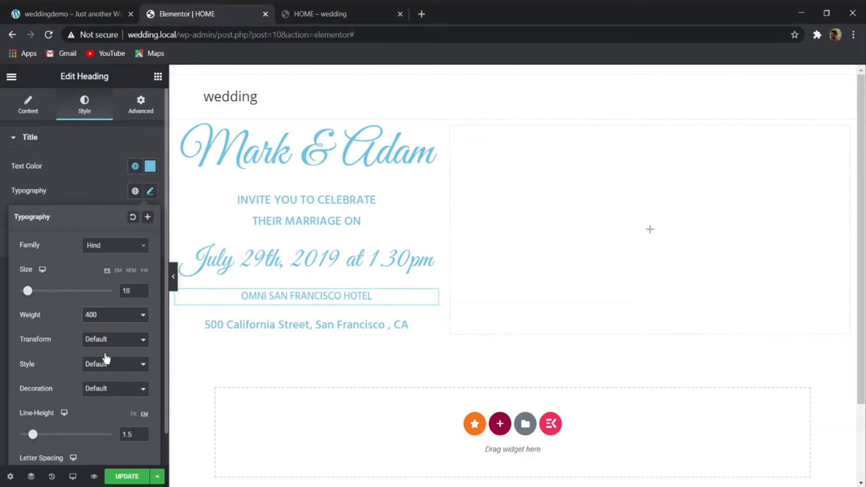
{"action": "scroll", "coordinate": [131, 429], "scroll_direction": "down", "scroll_amount": 1}
{"action": "double_click", "coordinate": [127, 401]}
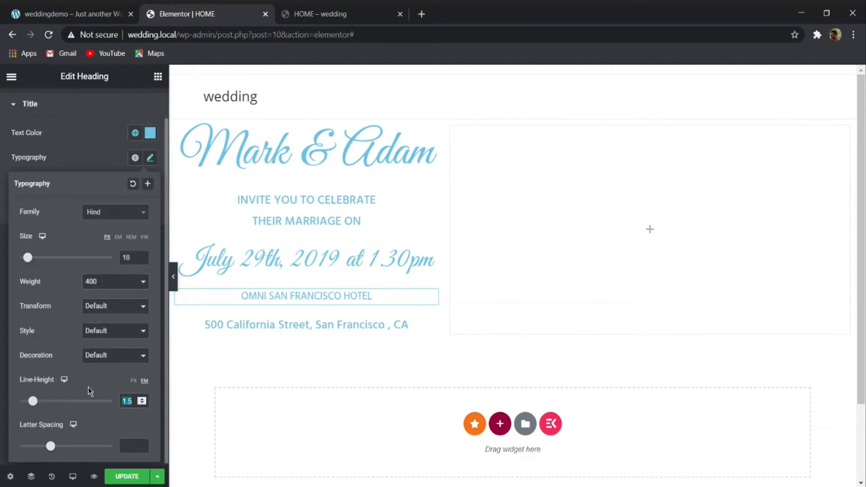
{"action": "key", "text": "BackSpace"}
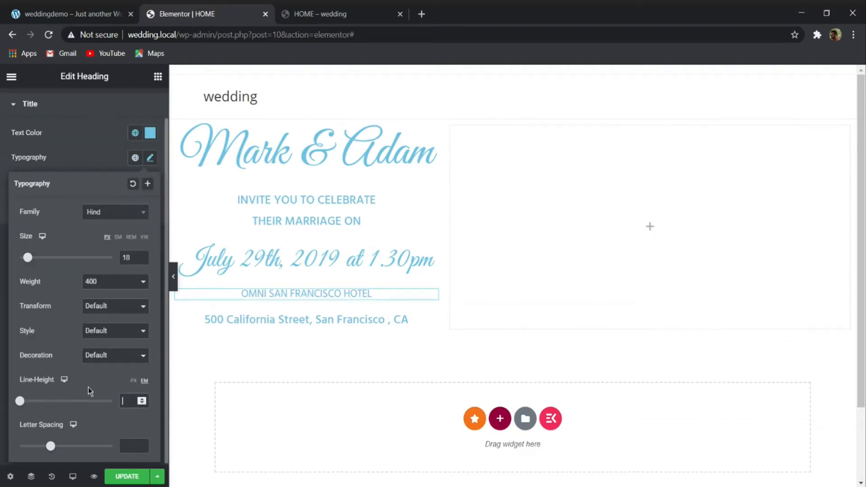
{"action": "left_click", "coordinate": [134, 442]}
{"action": "type", "text": "0.5"}
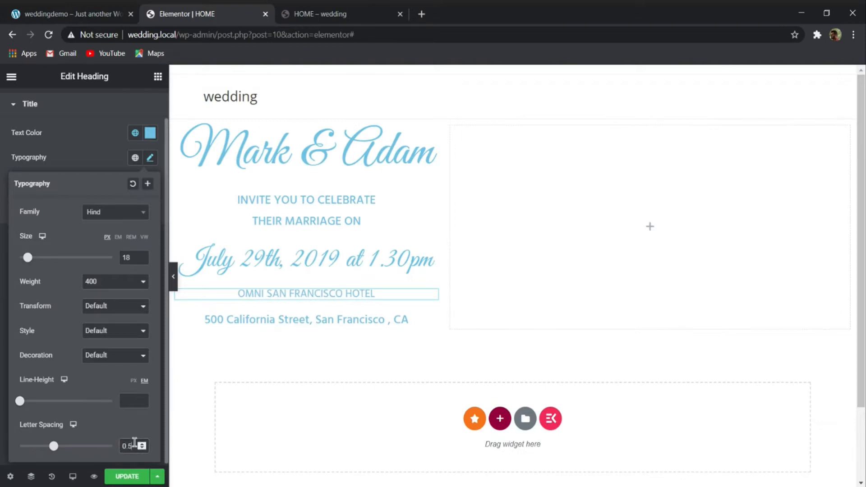
- Copy the "OMNI SAN FRANCISCO HOTEL" heading's style onto the venue address heading below it
{"action": "right_click", "coordinate": [273, 294]}
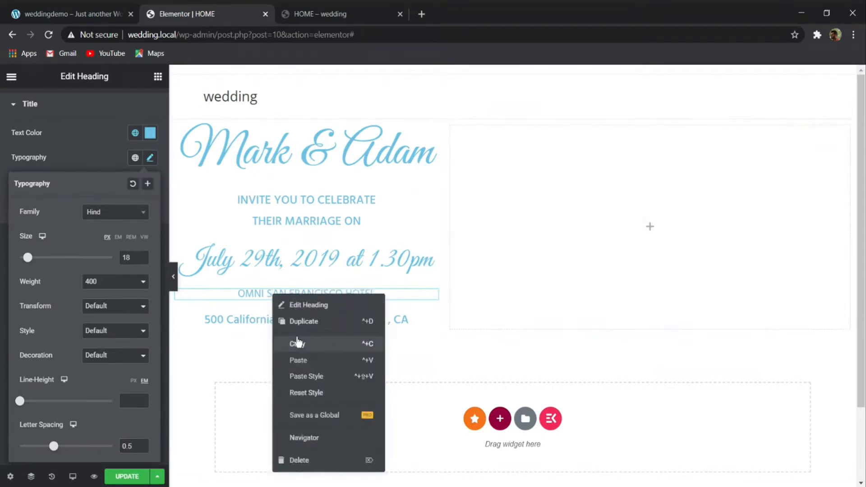
{"action": "left_click", "coordinate": [298, 344]}
{"action": "right_click", "coordinate": [280, 316]}
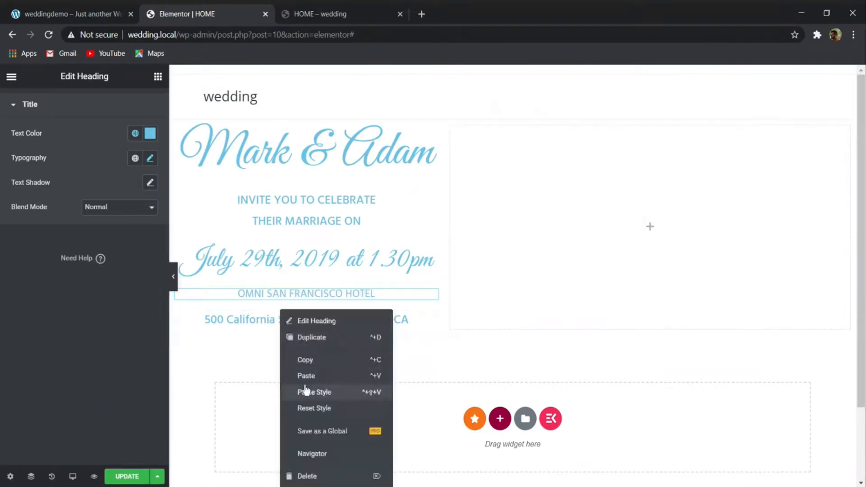
{"action": "left_click", "coordinate": [309, 391]}
- Check the address line's spacing in the demo banner and set the venue address heading's line height to 0 em
{"action": "left_click", "coordinate": [59, 10]}
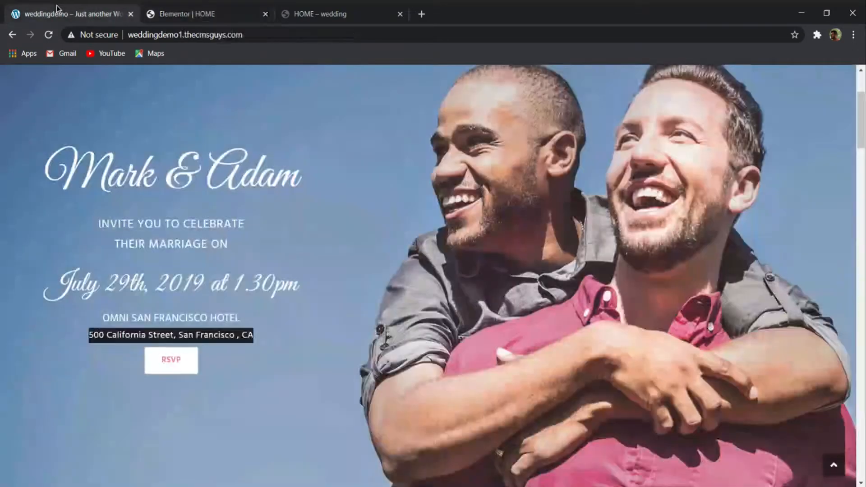
{"action": "left_click", "coordinate": [240, 329]}
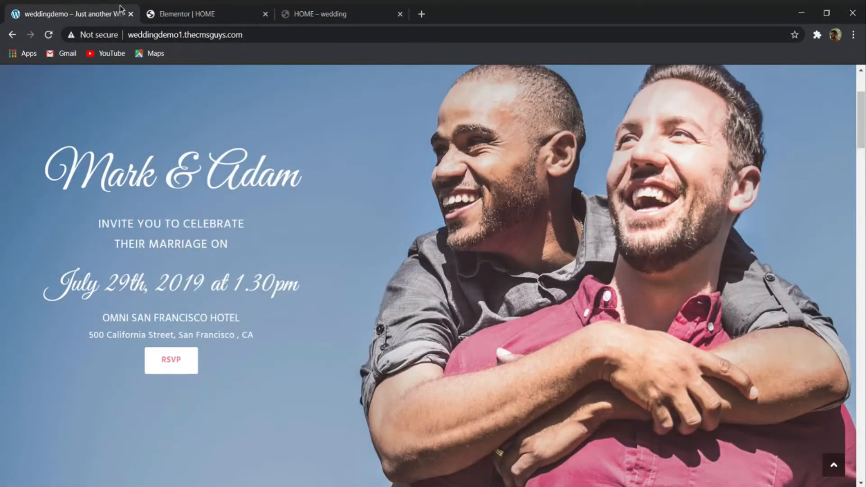
{"action": "left_click", "coordinate": [190, 14]}
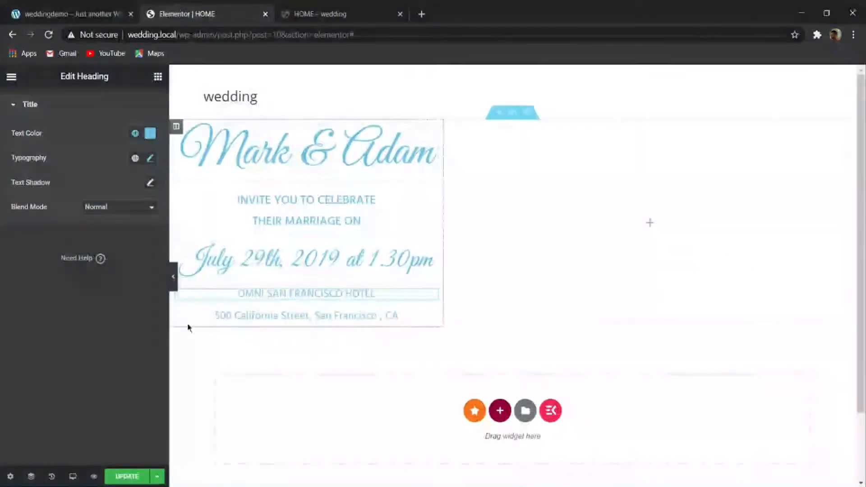
{"action": "left_click", "coordinate": [214, 312]}
{"action": "left_click", "coordinate": [84, 105]}
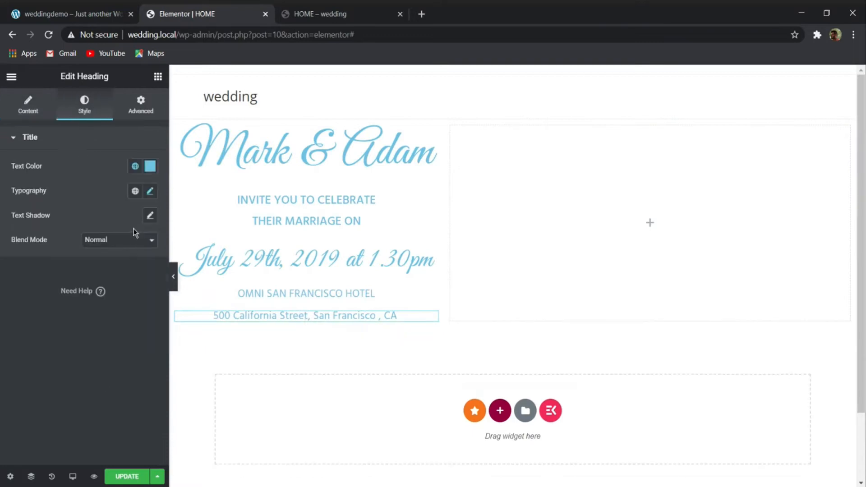
{"action": "left_click", "coordinate": [150, 191]}
{"action": "left_click", "coordinate": [134, 430]}
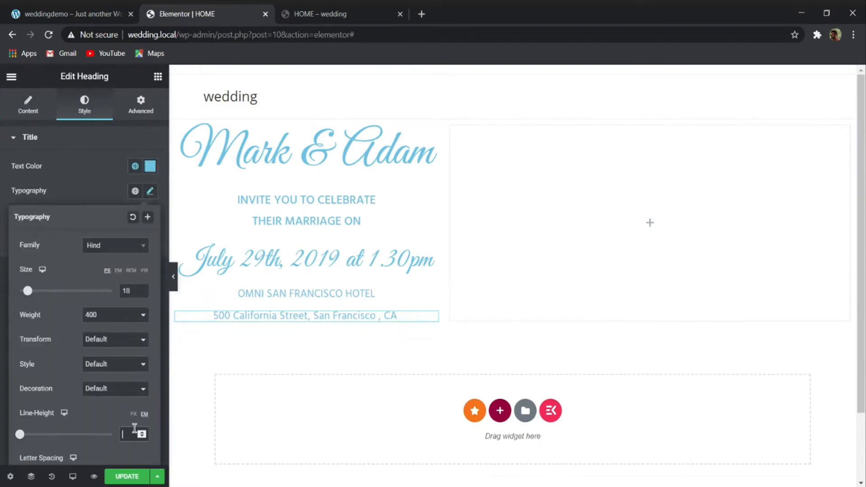
{"action": "type", "text": "0"}
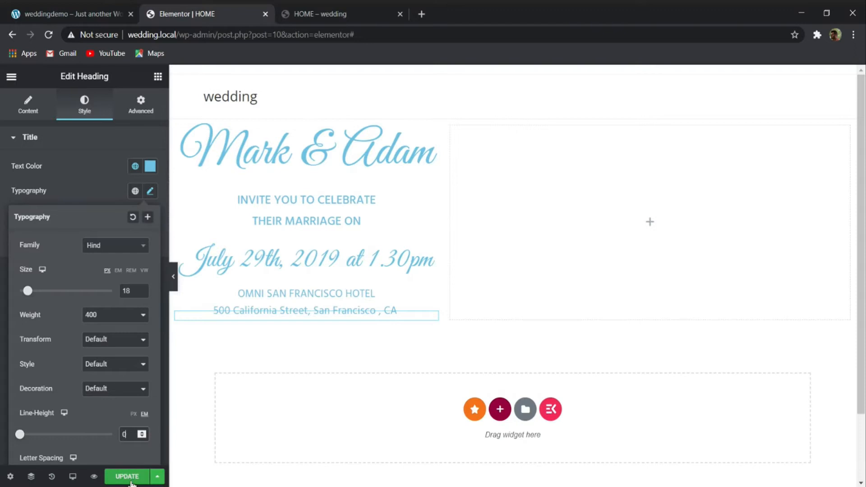
- Update the HOME page and compare its hero text in full-width preview with the demo banner
{"action": "left_click", "coordinate": [165, 329]}
{"action": "left_click", "coordinate": [173, 277]}
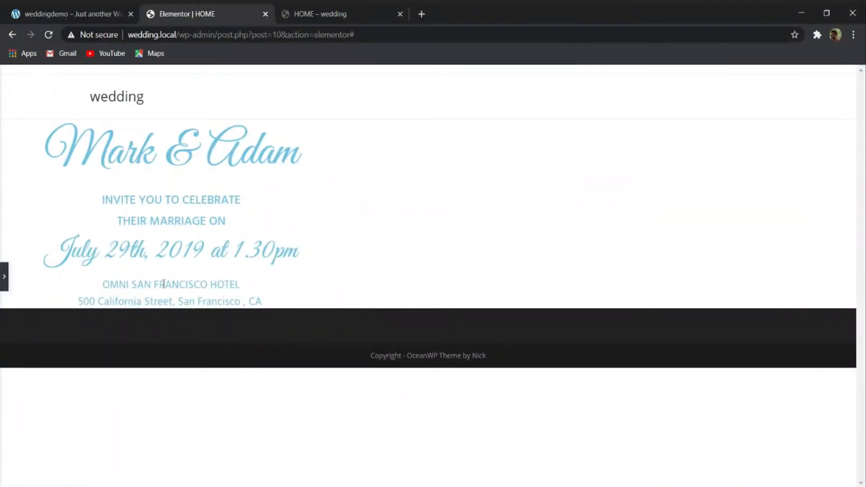
{"action": "left_click", "coordinate": [78, 10]}
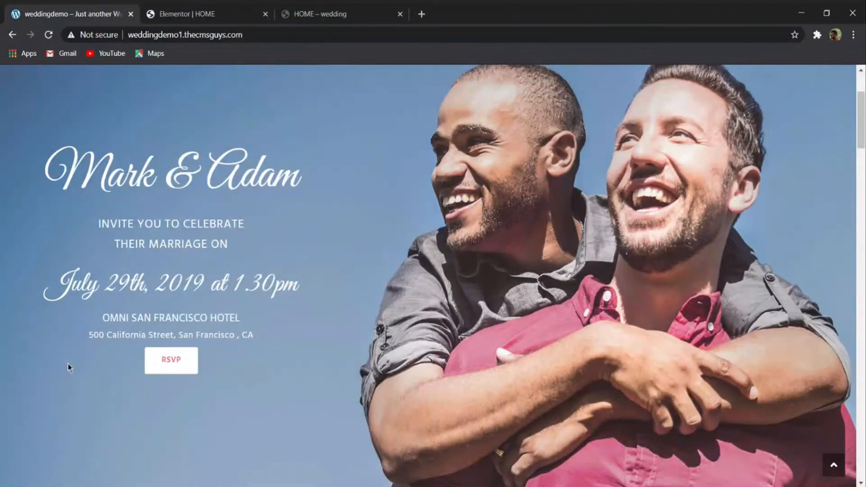
{"action": "left_click", "coordinate": [191, 10]}
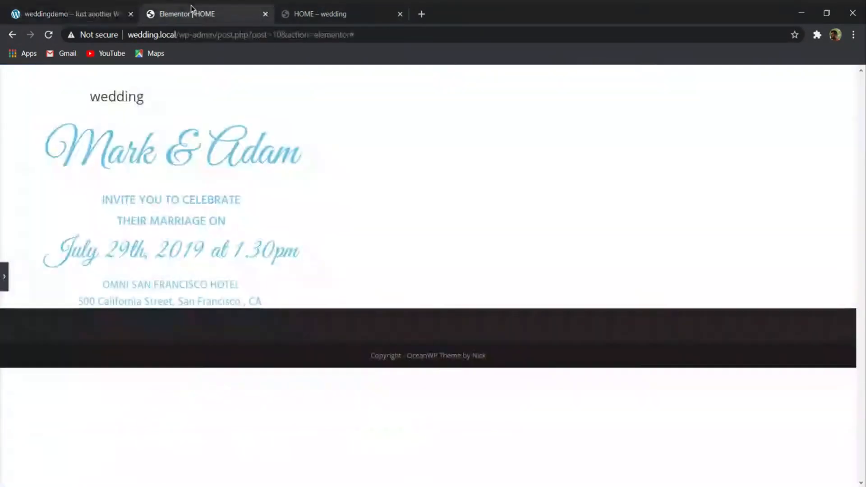
{"action": "left_click", "coordinate": [4, 276]}
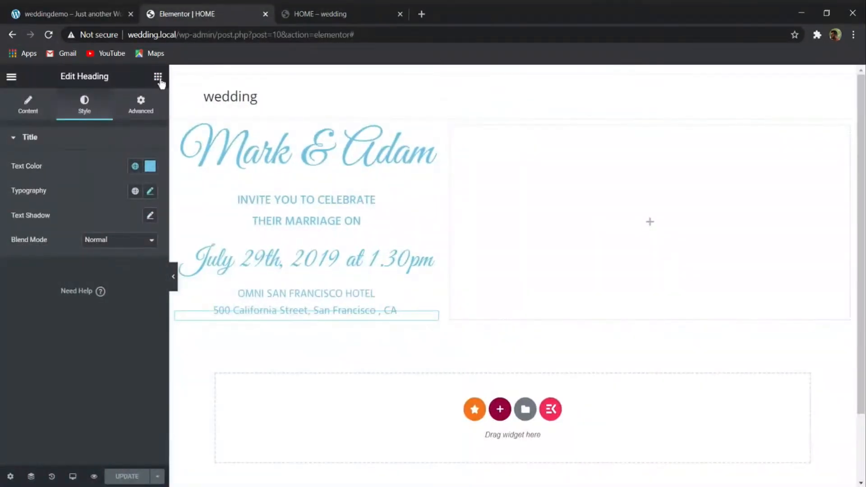
- Add a Button widget below the venue address heading and align it to the center
{"action": "left_click", "coordinate": [158, 77]}
{"action": "left_click", "coordinate": [114, 118]}
{"action": "type", "text": "butt"}
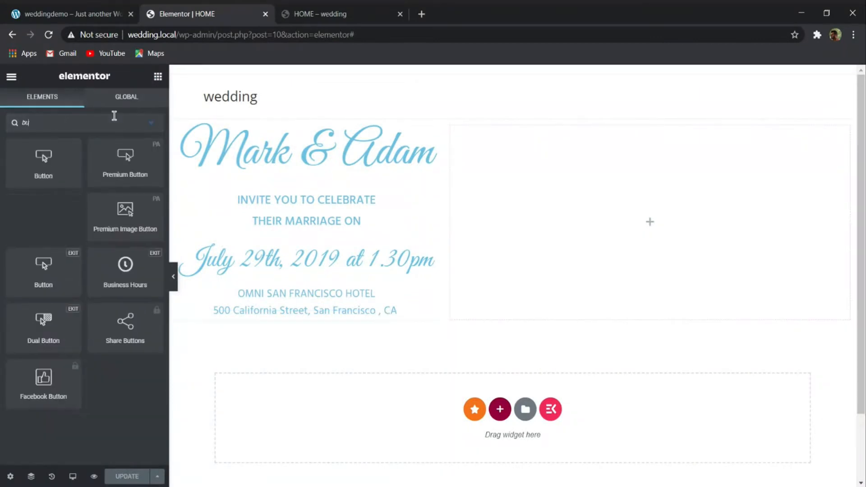
{"action": "left_click_drag", "start_coordinate": [39, 150], "coordinate": [261, 321]}
{"action": "scroll", "coordinate": [108, 350], "scroll_direction": "down", "scroll_amount": 2}
{"action": "scroll", "coordinate": [108, 228], "scroll_direction": "up", "scroll_amount": 2}
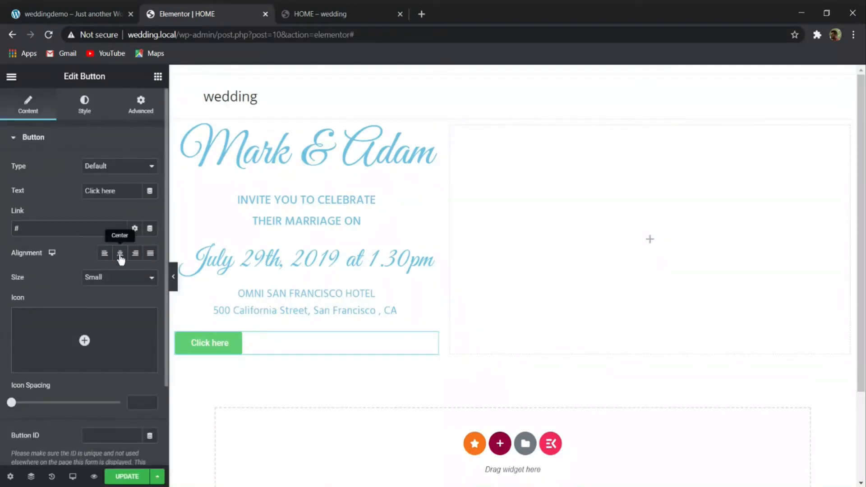
{"action": "left_click", "coordinate": [120, 253]}
- Look up the button label in the demo banner and set the new button's text to "RSVP"
{"action": "left_click", "coordinate": [90, 14]}
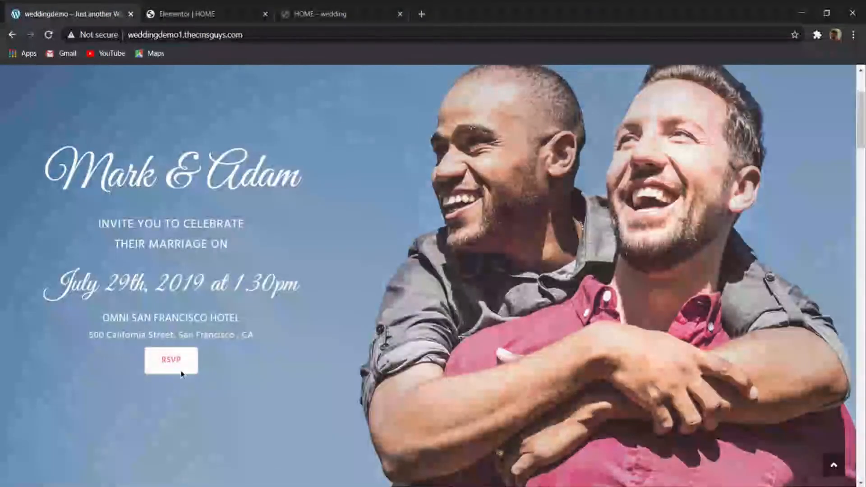
{"action": "left_click", "coordinate": [199, 16]}
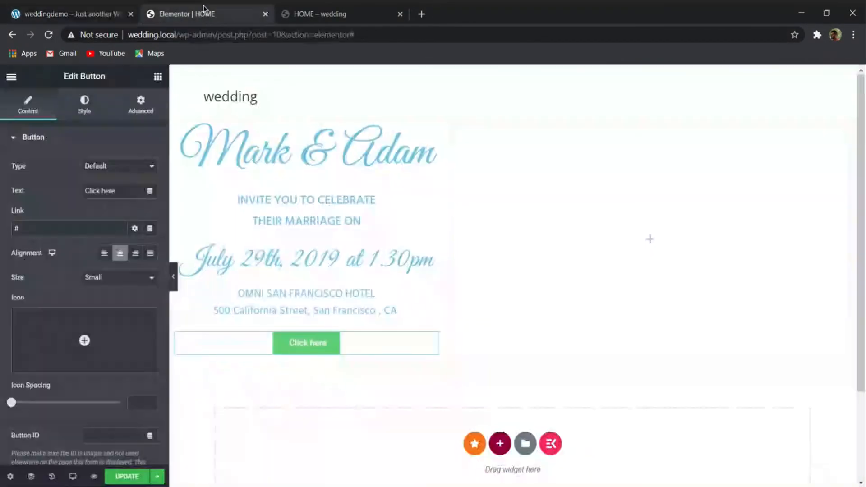
{"action": "left_click_drag", "start_coordinate": [121, 187], "coordinate": [3, 141]}
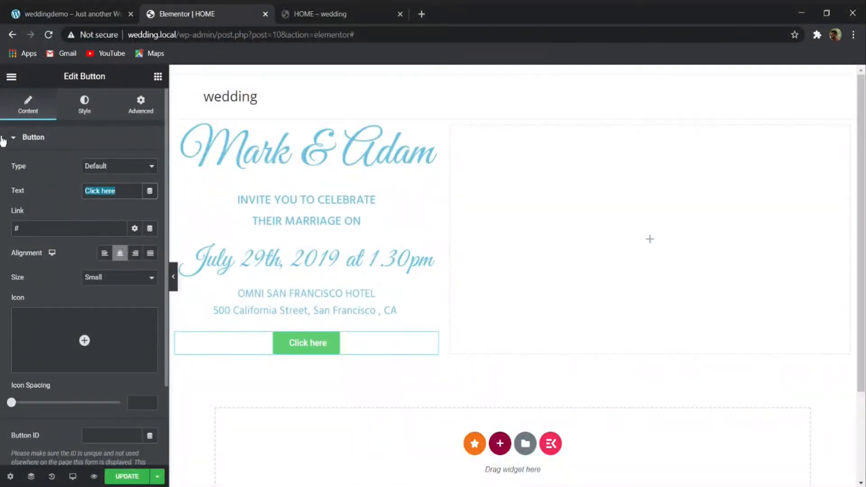
{"action": "type", "text": "RSVP"}
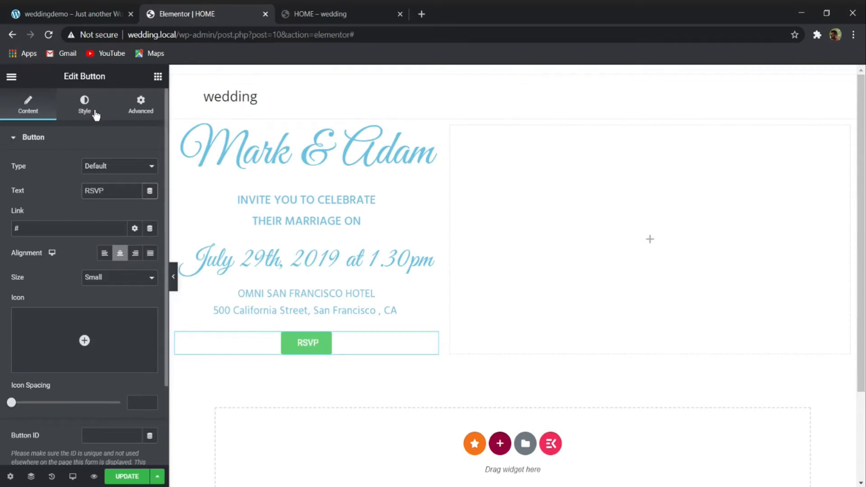
- Try making the RSVP button's background color fully transparent
{"action": "left_click", "coordinate": [71, 116]}
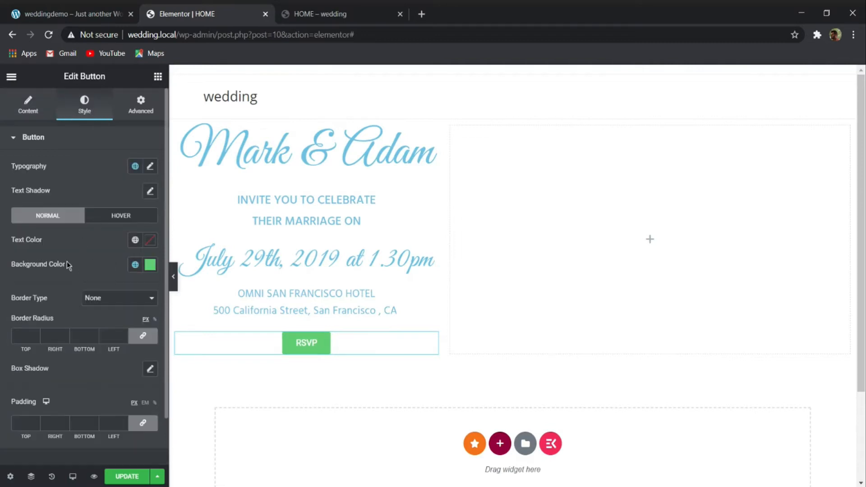
{"action": "left_click", "coordinate": [151, 264]}
{"action": "left_click_drag", "start_coordinate": [149, 427], "coordinate": [20, 426]}
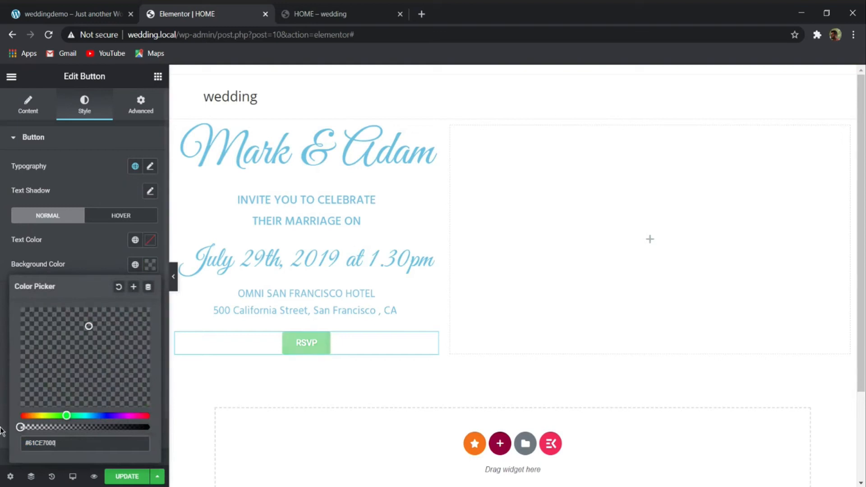
{"action": "left_click", "coordinate": [94, 255]}
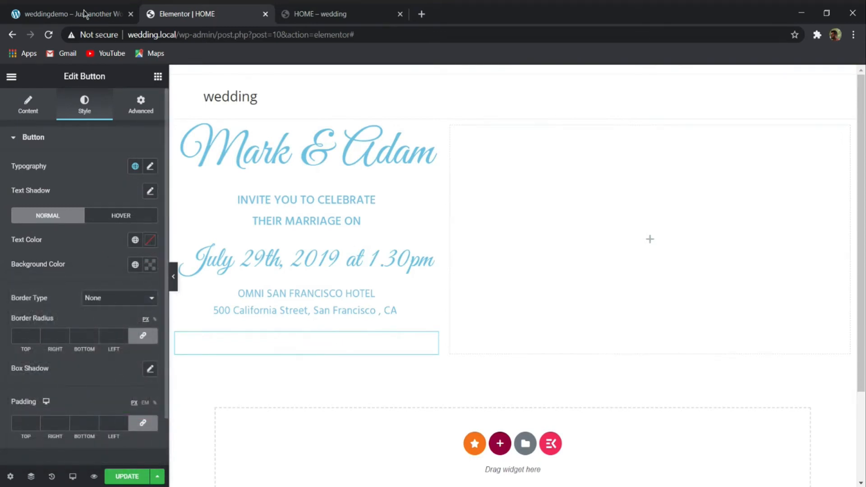
- Set the RSVP button's background color to white, #FFFFFF
{"action": "left_click", "coordinate": [150, 264]}
{"action": "type", "text": "FFFFF"}
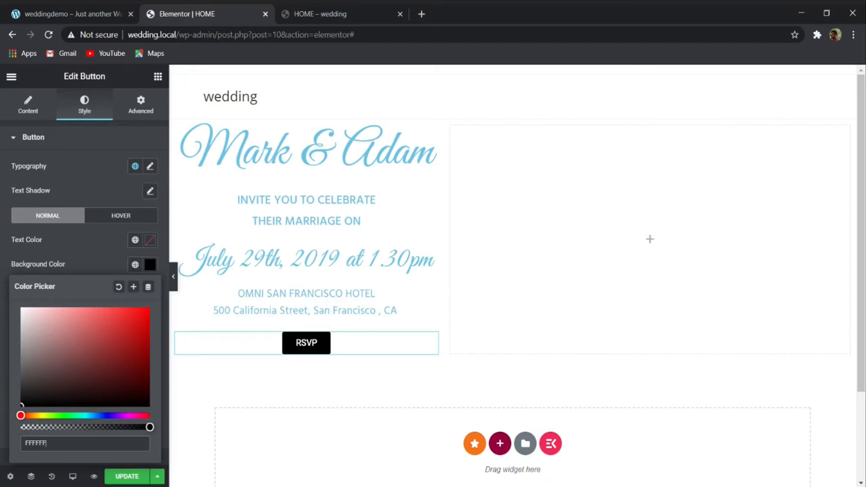
{"action": "type", "text": "F"}
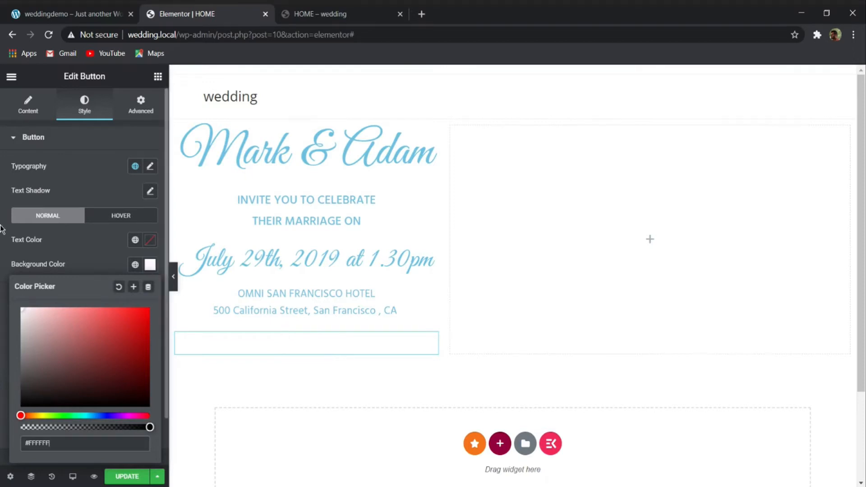
{"action": "left_click", "coordinate": [92, 244]}
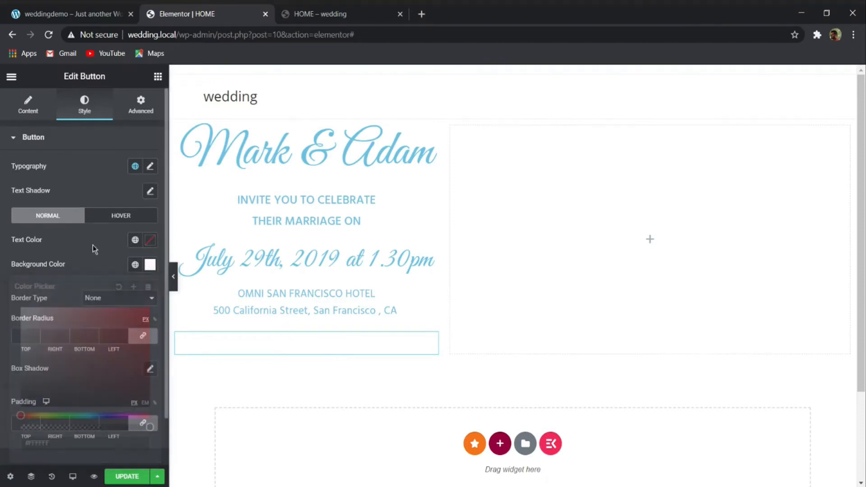
- Set the RSVP button's text color to pink, F9728A
{"action": "left_click", "coordinate": [150, 240]}
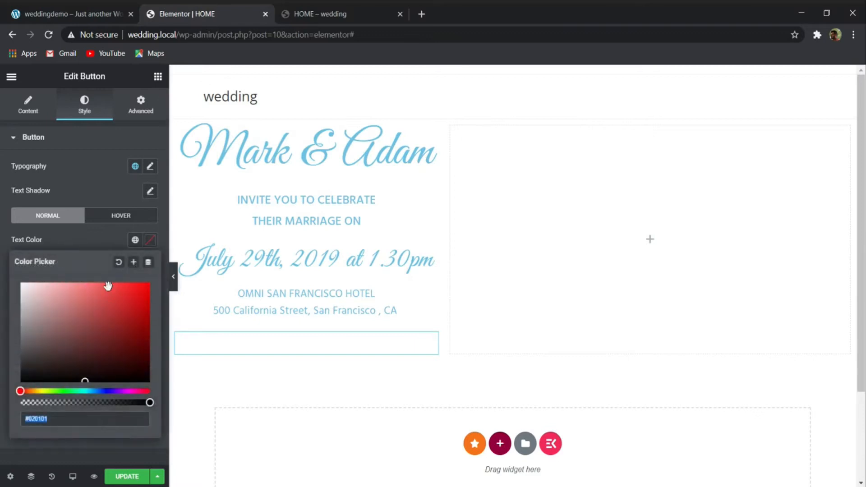
{"action": "type", "text": "F"}
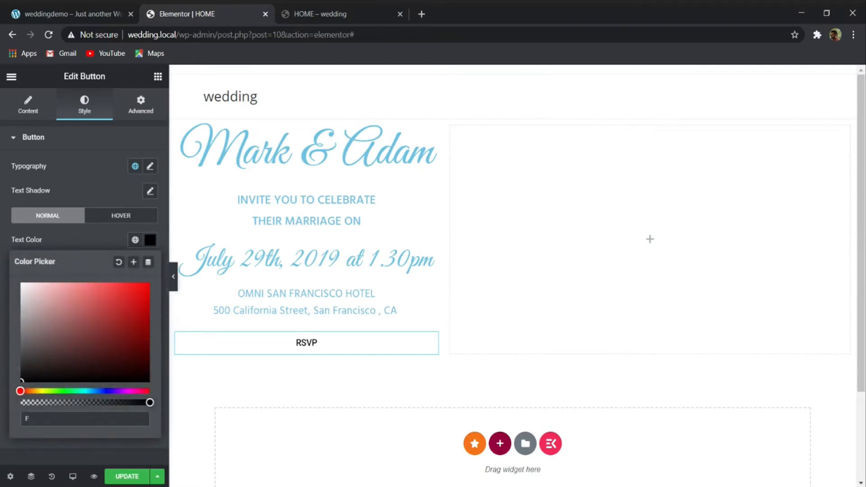
{"action": "type", "text": "972"}
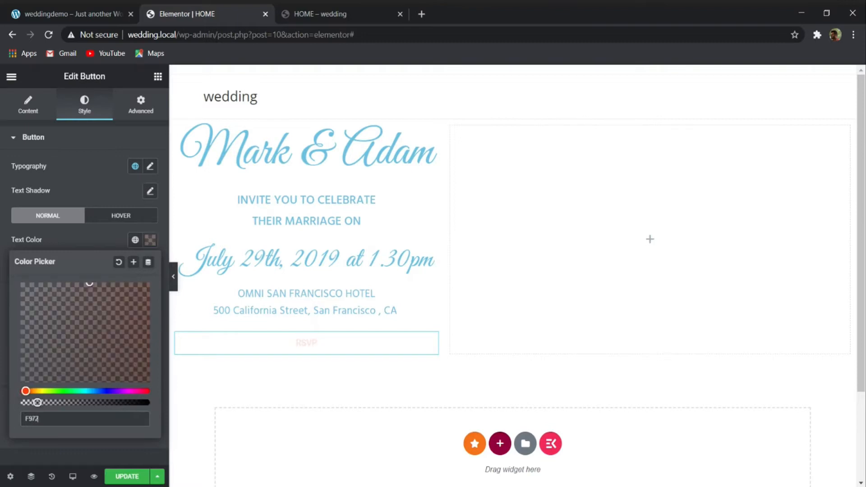
{"action": "type", "text": "8A"}
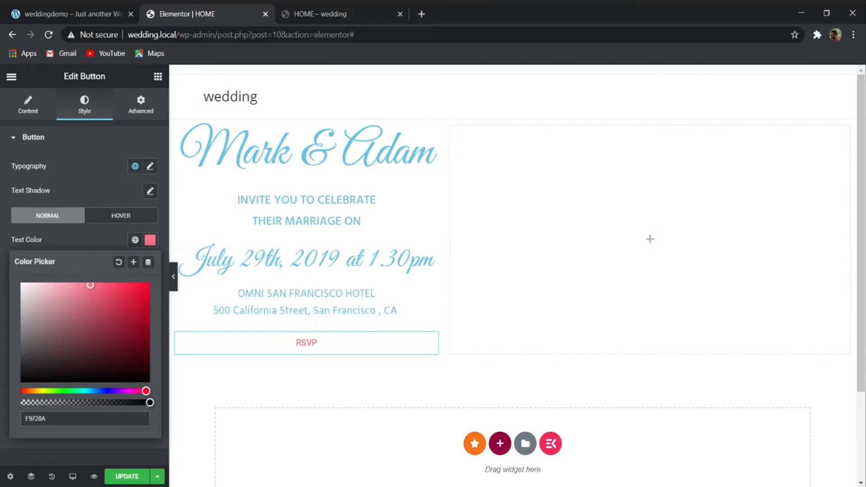
{"action": "left_click", "coordinate": [96, 237]}
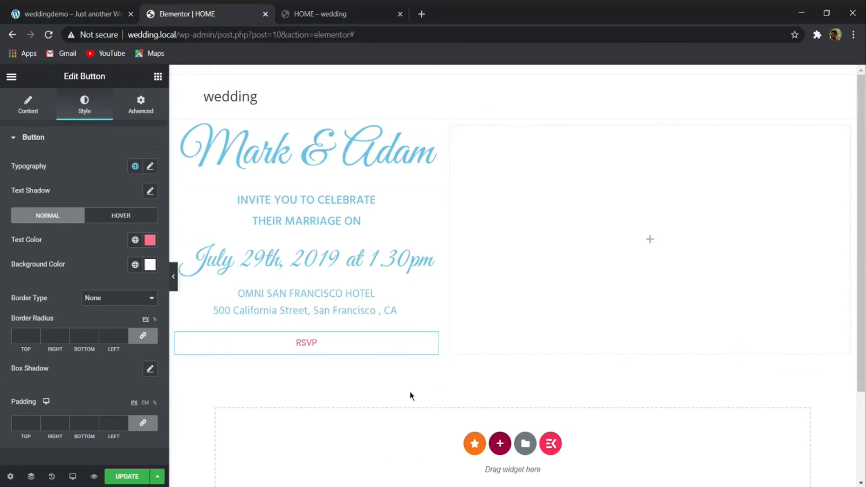
- Change the RSVP button's background color to a dark red
{"action": "left_click", "coordinate": [150, 265]}
{"action": "left_click_drag", "start_coordinate": [140, 310], "coordinate": [143, 371]}
{"action": "left_click", "coordinate": [96, 265]}
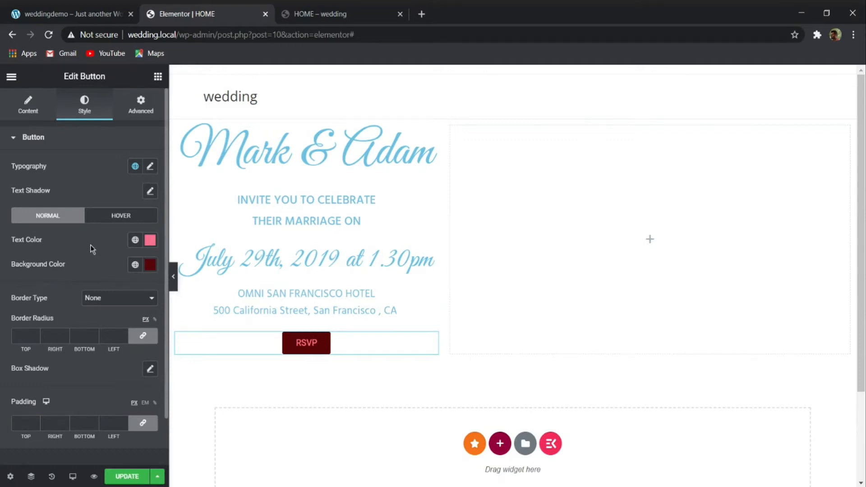
- Set the RSVP button's font family to Hind and its text size to 1 EM
{"action": "left_click", "coordinate": [150, 166]}
{"action": "left_click", "coordinate": [110, 226]}
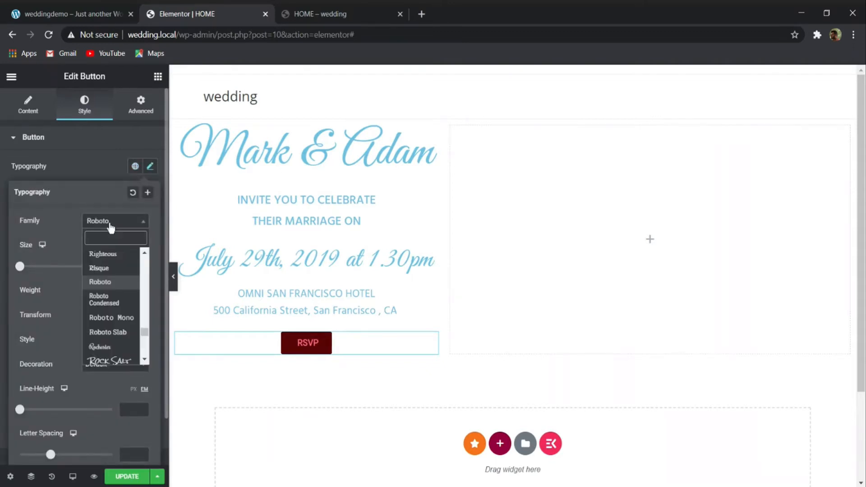
{"action": "type", "text": "HIND"}
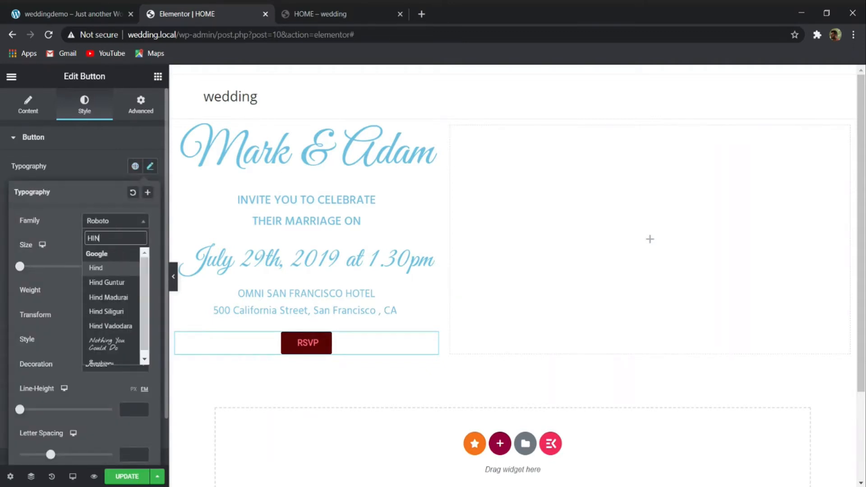
{"action": "left_click", "coordinate": [109, 269]}
{"action": "left_click", "coordinate": [118, 245]}
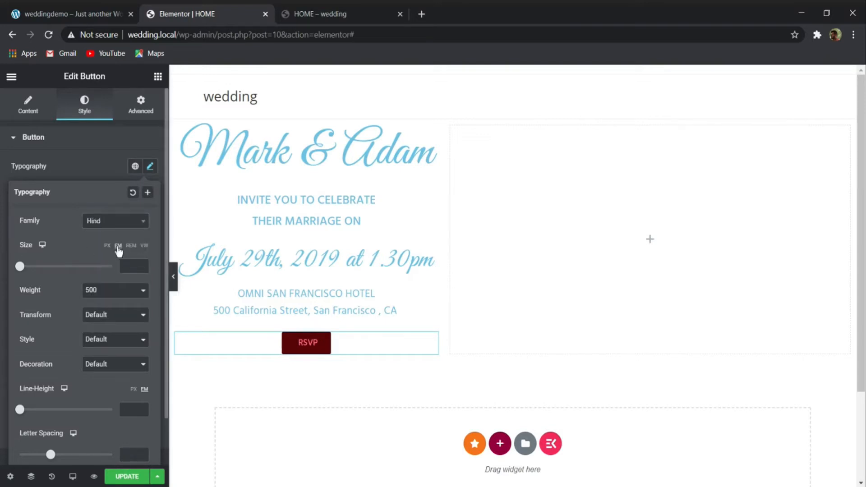
{"action": "type", "text": "1"}
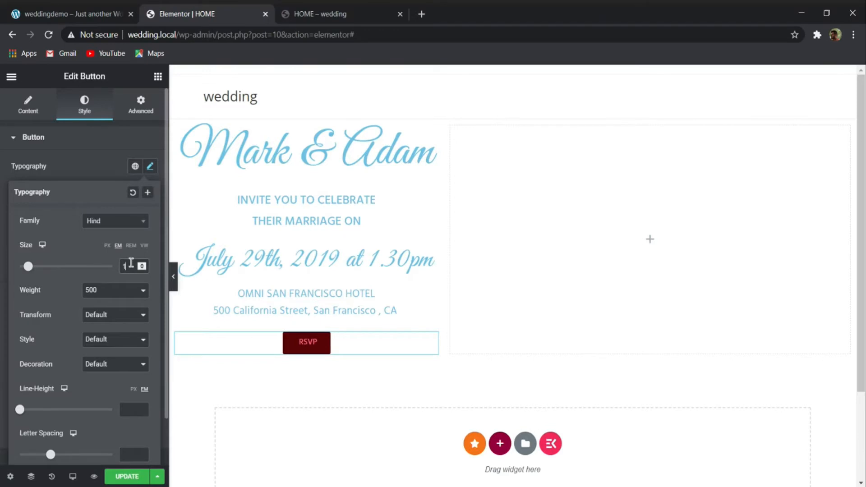
- Set the RSVP button's font weight to 600 and its letter spacing to 0.5
{"action": "left_click", "coordinate": [97, 291]}
{"action": "left_click", "coordinate": [107, 349]}
{"action": "left_click", "coordinate": [132, 453]}
{"action": "type", "text": "0.5"}
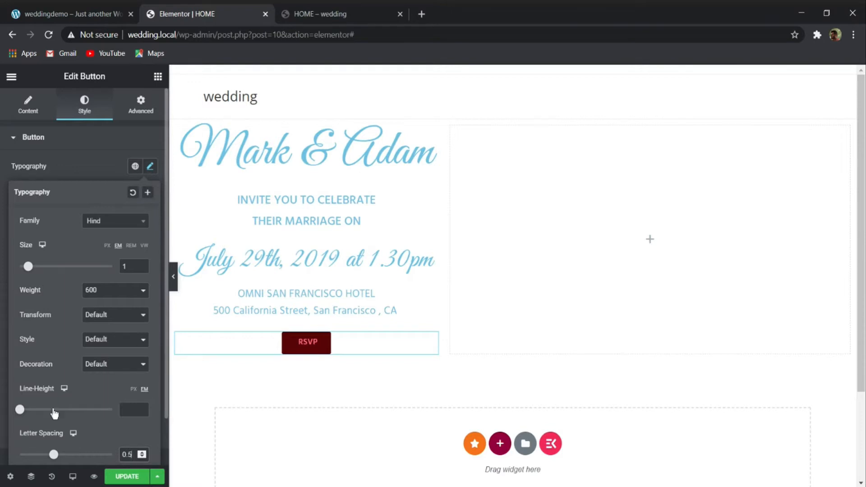
{"action": "left_click", "coordinate": [91, 144]}
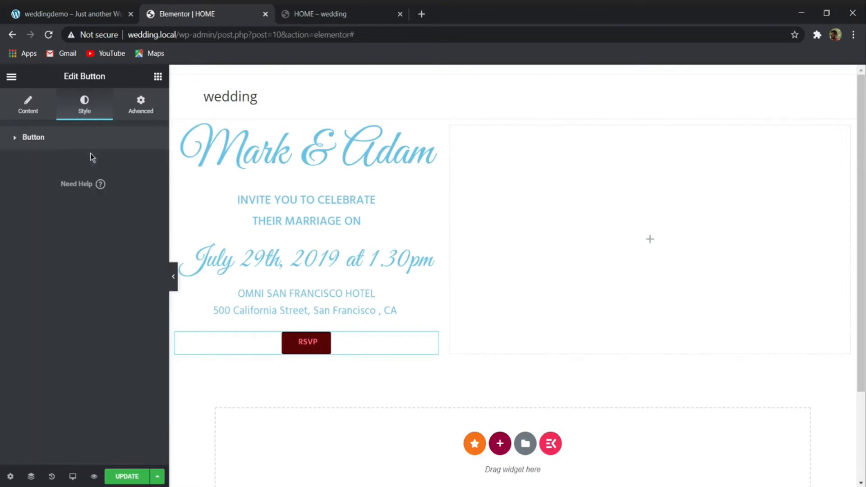
{"action": "left_click", "coordinate": [81, 138]}
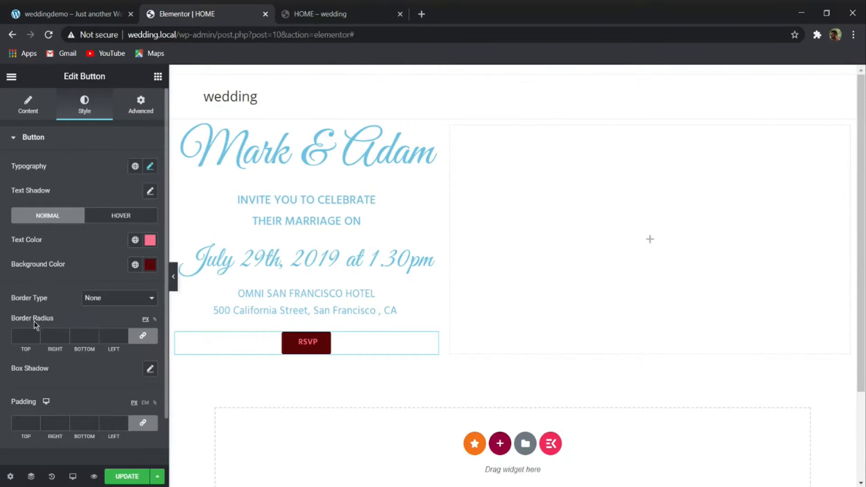
- Unlink the RSVP button's padding values and set 16 px top and bottom, 35 px right and left
{"action": "left_click", "coordinate": [142, 423]}
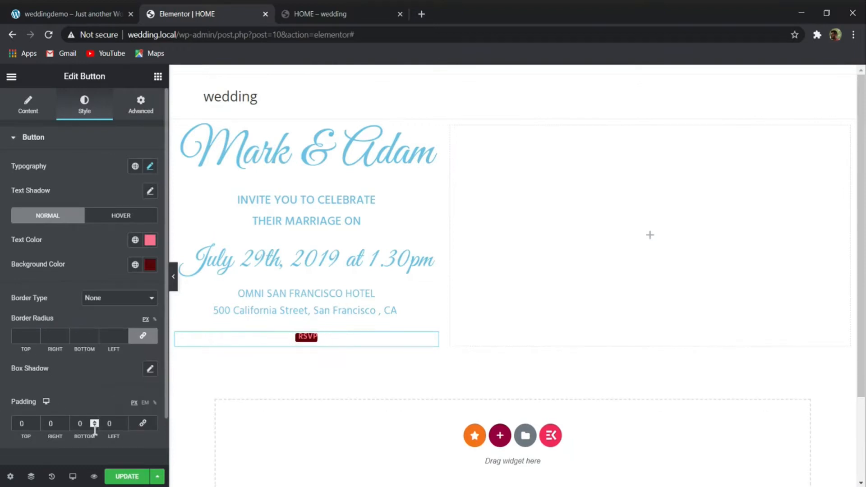
{"action": "double_click", "coordinate": [24, 420]}
{"action": "type", "text": "16"}
{"action": "double_click", "coordinate": [83, 421]}
{"action": "type", "text": "16"}
{"action": "double_click", "coordinate": [50, 423]}
{"action": "type", "text": "35"}
{"action": "double_click", "coordinate": [111, 422]}
{"action": "type", "text": "35"}
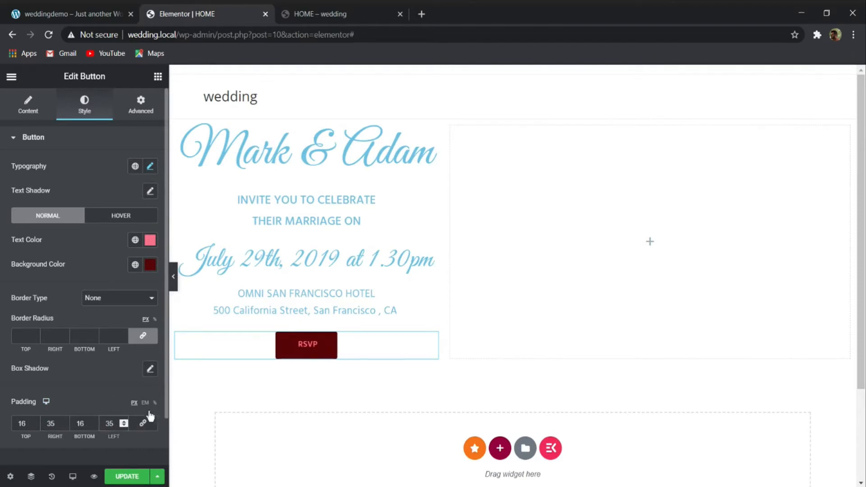
- Make the RSVP button's background color white and compare the previewed hero section with the reference demo site
{"action": "left_click", "coordinate": [173, 277]}
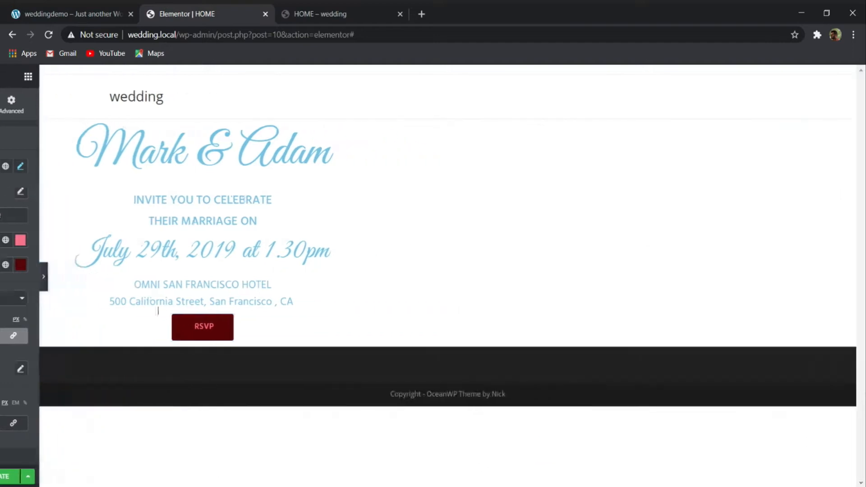
{"action": "left_click", "coordinate": [68, 13]}
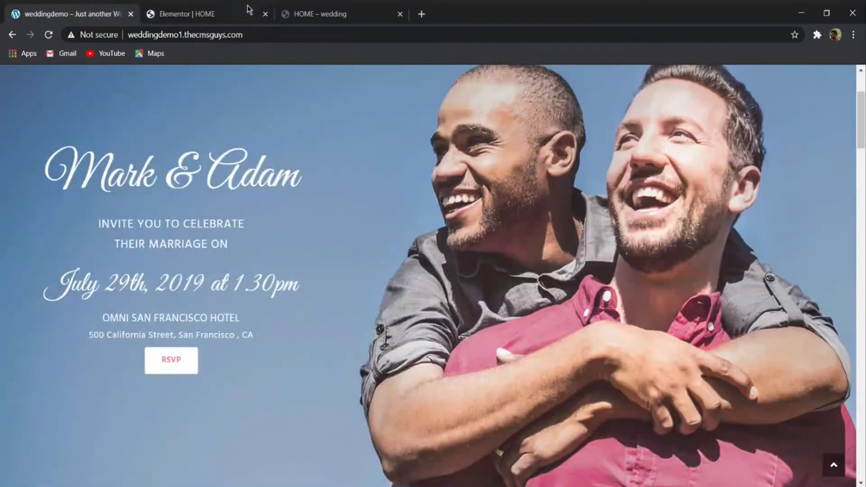
{"action": "left_click", "coordinate": [228, 9]}
{"action": "left_click", "coordinate": [3, 276]}
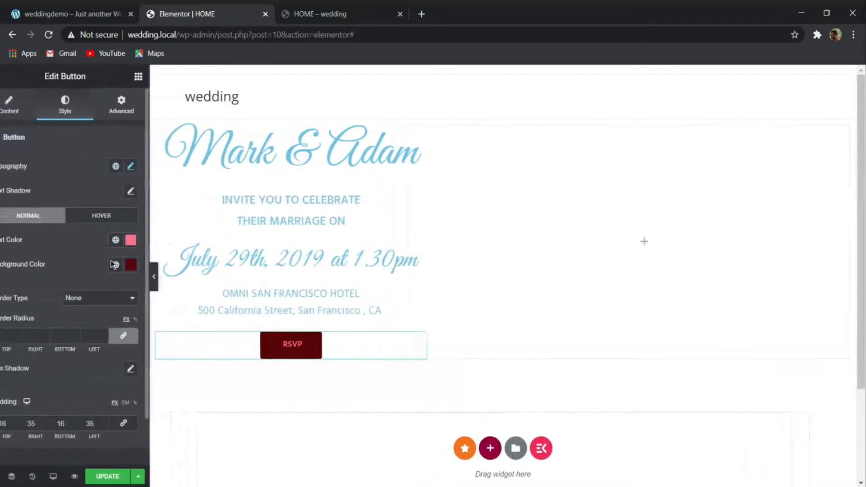
{"action": "left_click", "coordinate": [151, 267]}
{"action": "left_click_drag", "start_coordinate": [76, 345], "coordinate": [1, 282]}
{"action": "left_click", "coordinate": [118, 254]}
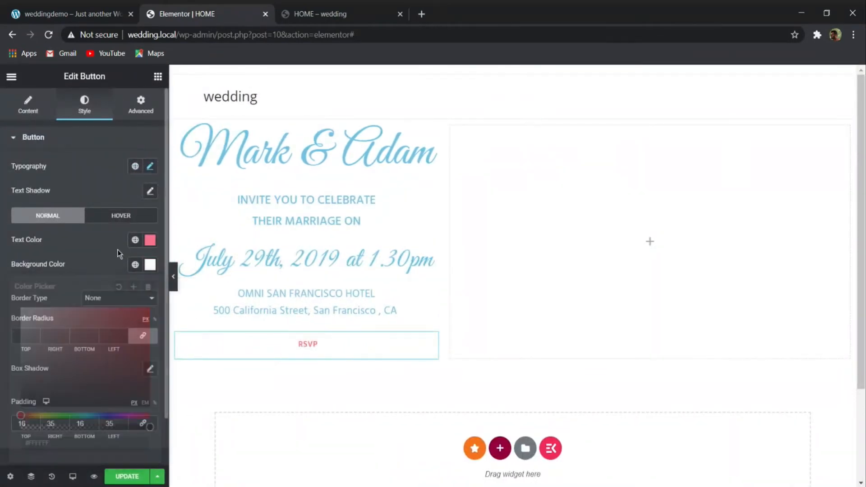
{"action": "left_click", "coordinate": [173, 276]}
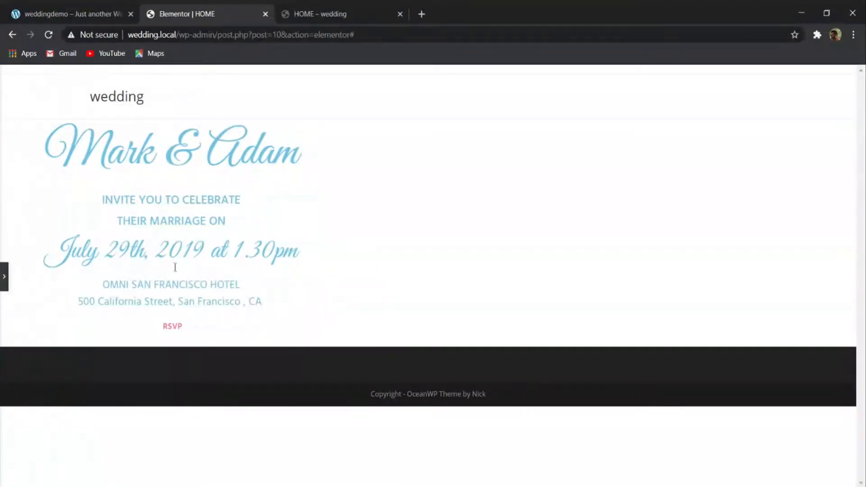
{"action": "left_click", "coordinate": [4, 276]}
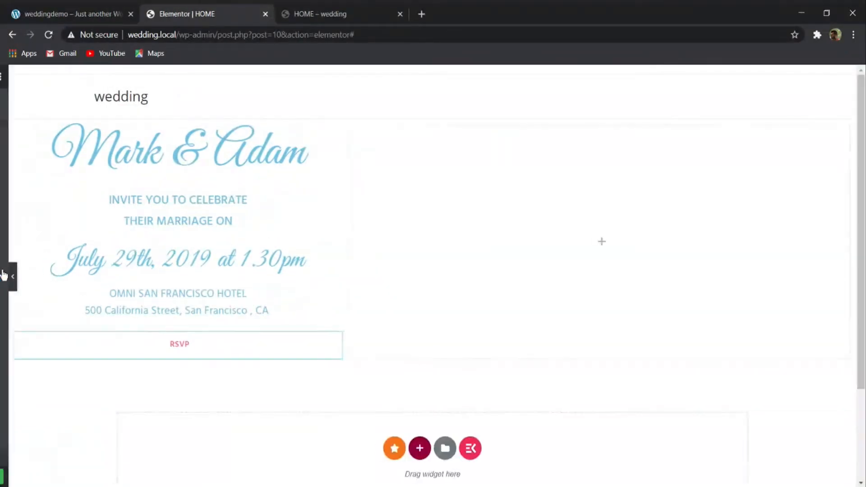
{"action": "left_click", "coordinate": [123, 15]}
{"action": "left_click", "coordinate": [189, 14]}
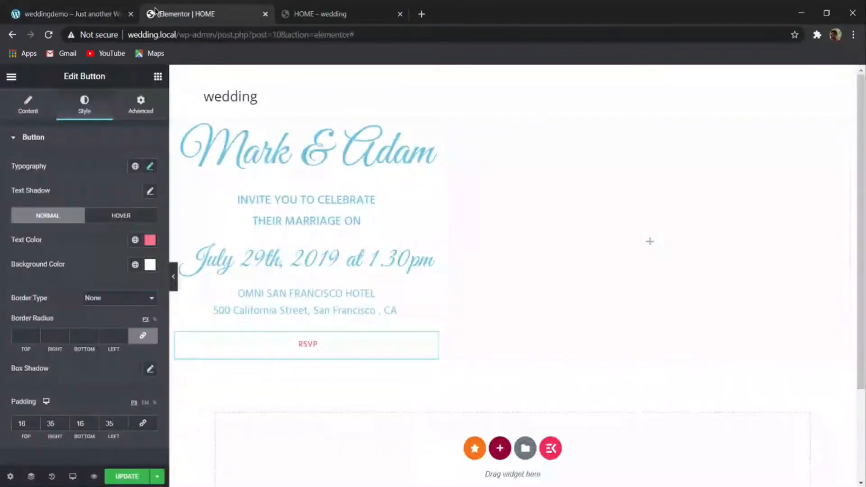
- Set the hero section's background type to Classic
{"action": "left_click", "coordinate": [513, 114]}
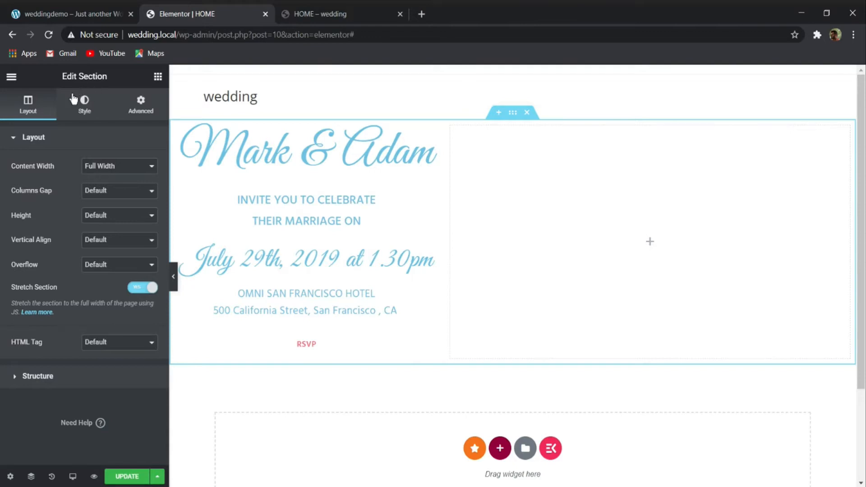
{"action": "left_click", "coordinate": [85, 103]}
{"action": "left_click", "coordinate": [104, 193]}
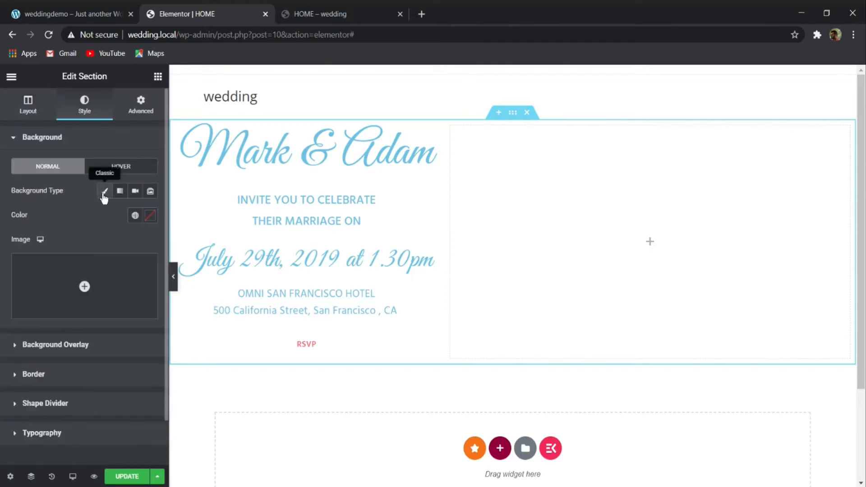
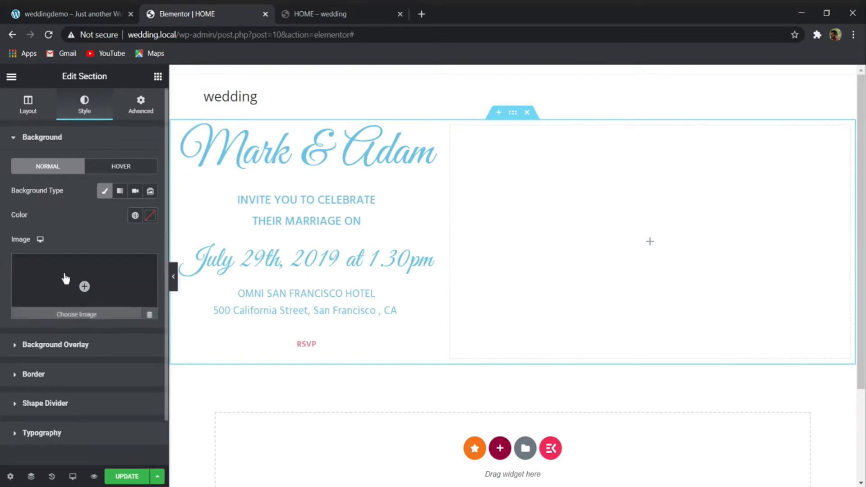
- Upload the demo site's image files to the media library from the hero section's background image setting
{"action": "left_click", "coordinate": [90, 284]}
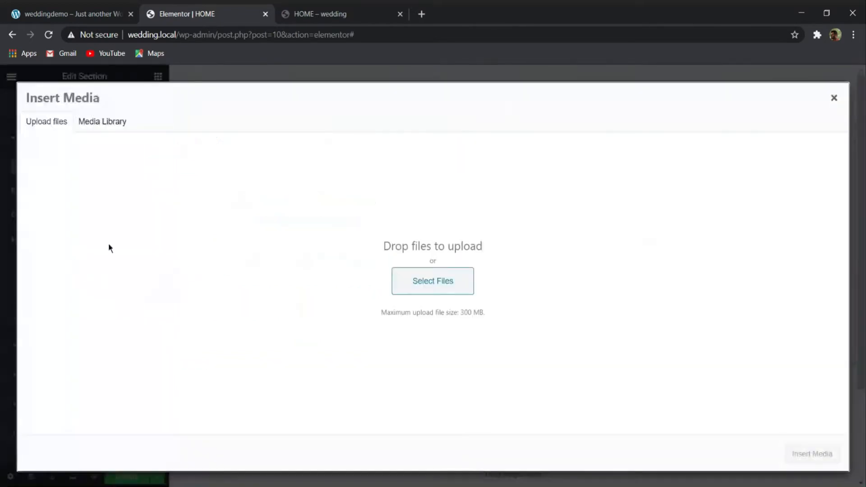
{"action": "left_click", "coordinate": [419, 277]}
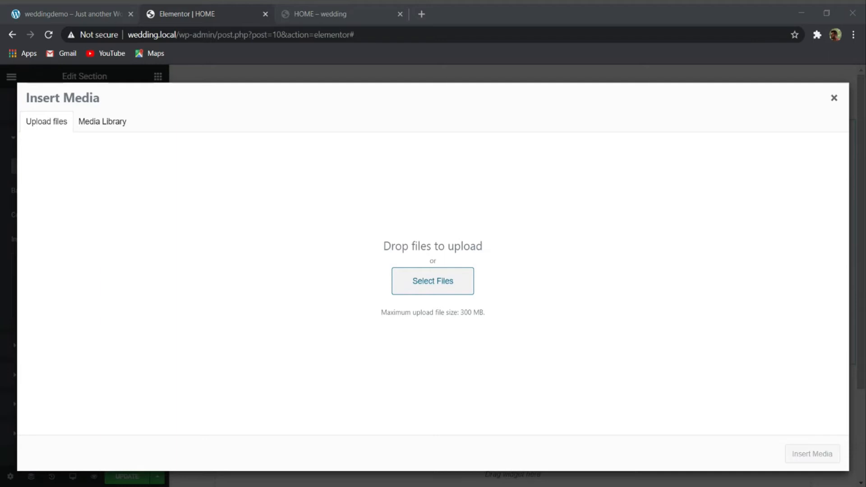
{"action": "left_click", "coordinate": [441, 358]}
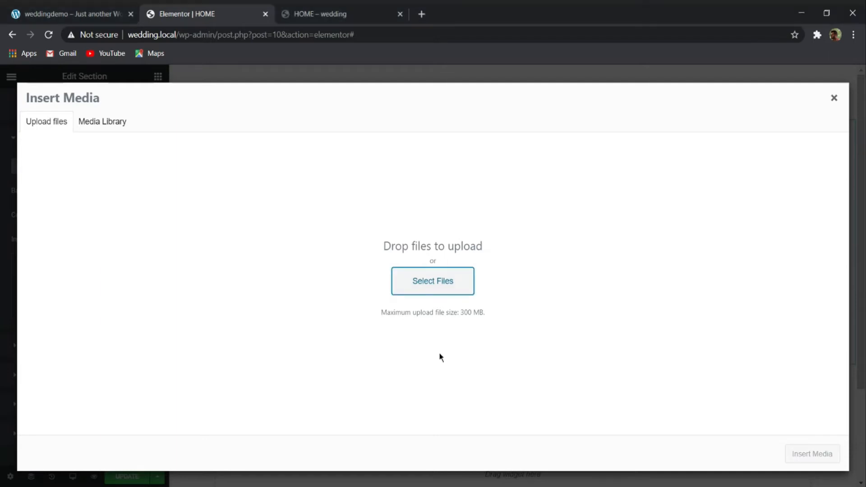
{"action": "left_click", "coordinate": [437, 285]}
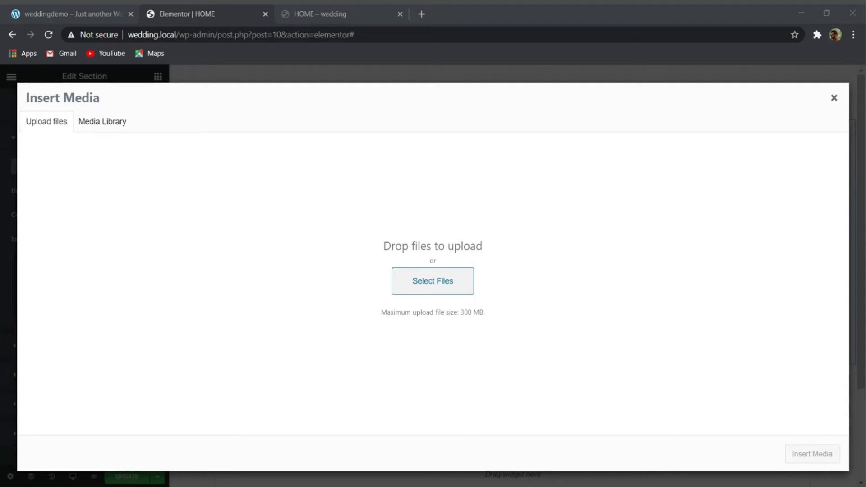
{"action": "left_click", "coordinate": [367, 364]}
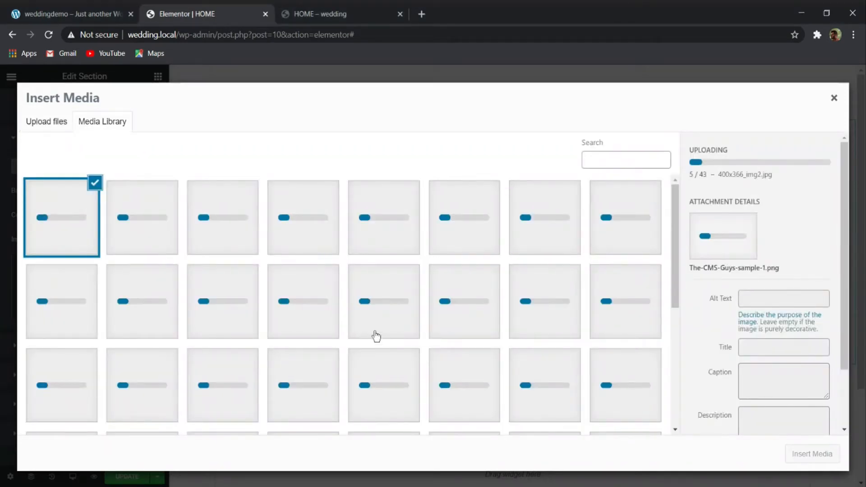
- Browse the uploaded images and insert Home-Bg-1536x874-1.jpg as the hero section's background image
{"action": "scroll", "coordinate": [376, 336], "scroll_direction": "down", "scroll_amount": 5}
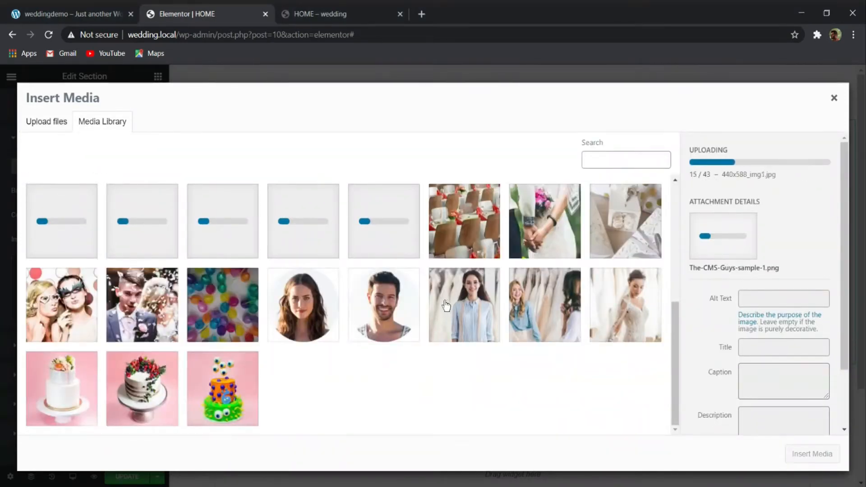
{"action": "scroll", "coordinate": [355, 338], "scroll_direction": "up", "scroll_amount": 5}
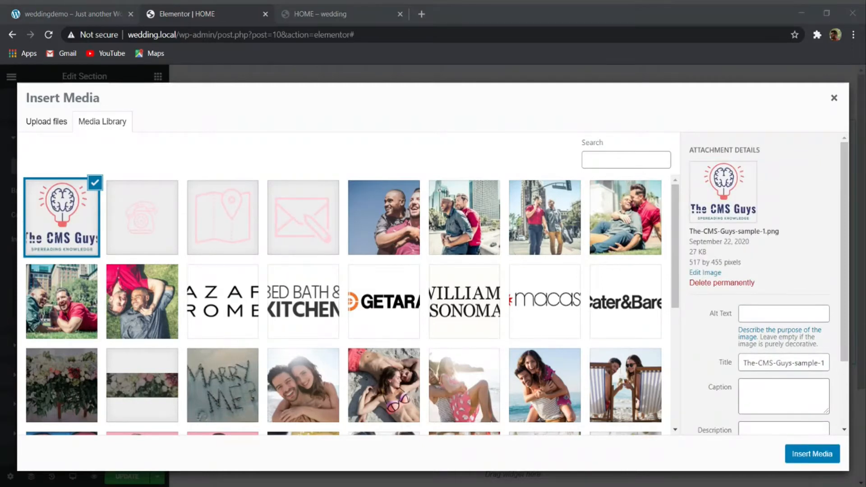
{"action": "scroll", "coordinate": [474, 215], "scroll_direction": "down", "scroll_amount": 5}
{"action": "scroll", "coordinate": [476, 216], "scroll_direction": "up", "scroll_amount": 5}
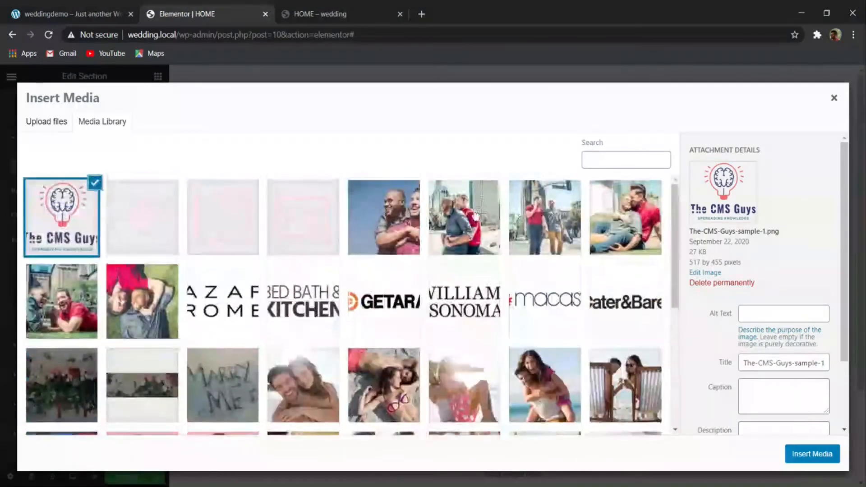
{"action": "scroll", "coordinate": [412, 266], "scroll_direction": "down", "scroll_amount": 4}
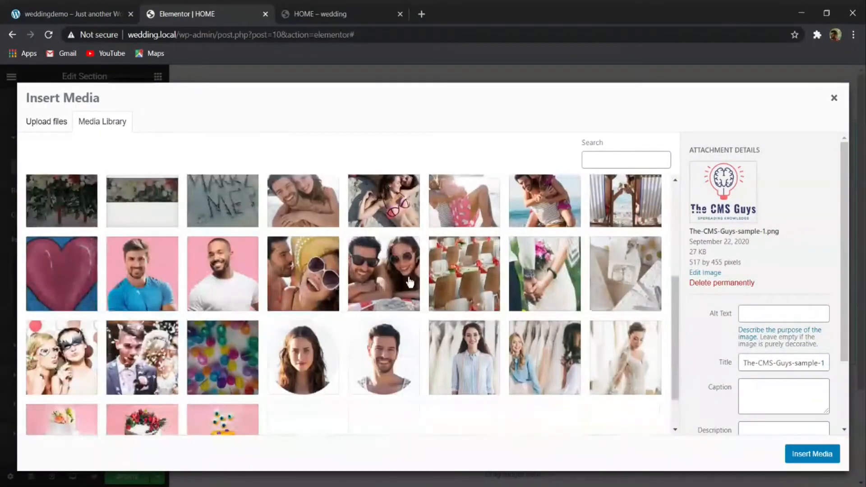
{"action": "scroll", "coordinate": [410, 282], "scroll_direction": "up", "scroll_amount": 4}
{"action": "scroll", "coordinate": [411, 284], "scroll_direction": "down", "scroll_amount": 5}
{"action": "scroll", "coordinate": [412, 285], "scroll_direction": "up", "scroll_amount": 5}
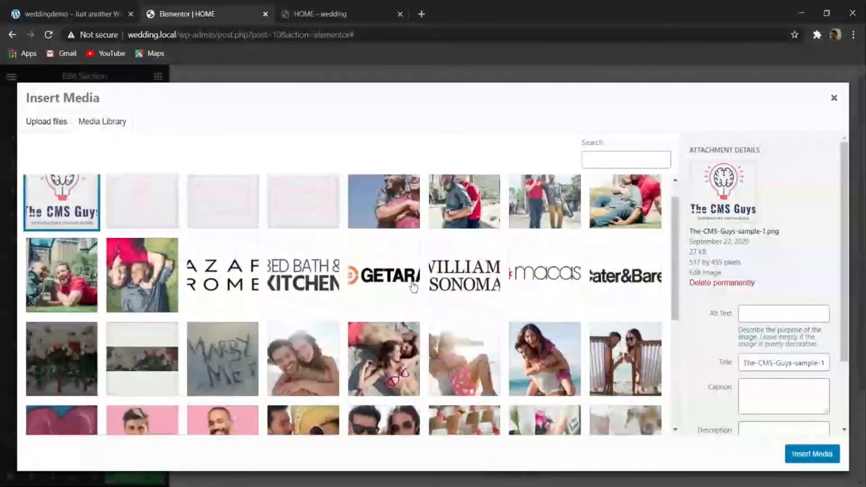
{"action": "left_click", "coordinate": [389, 208]}
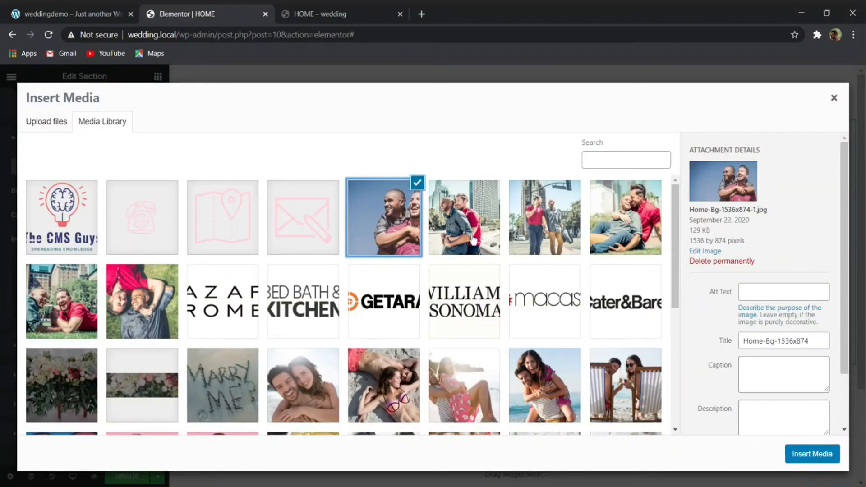
{"action": "left_click", "coordinate": [797, 450]}
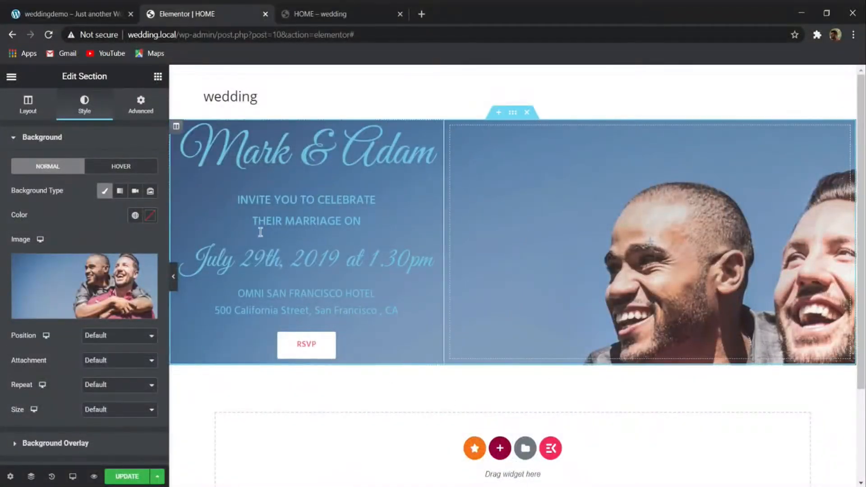
- Unlink the hero section's padding values and set the top and bottom padding to 250 px
{"action": "left_click", "coordinate": [139, 111]}
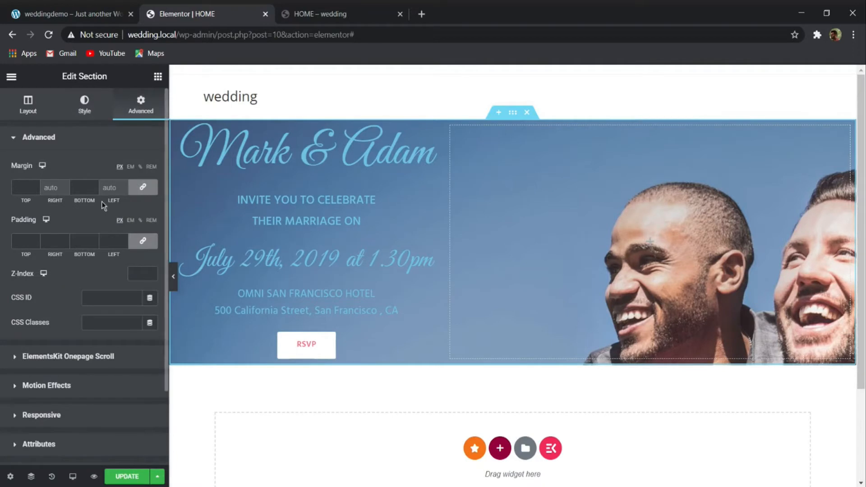
{"action": "left_click", "coordinate": [142, 241]}
{"action": "left_click_drag", "start_coordinate": [31, 243], "coordinate": [1, 246]}
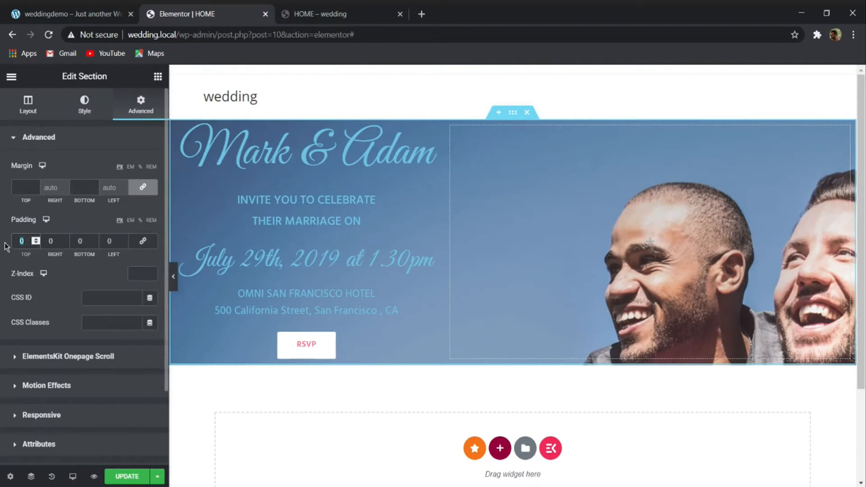
{"action": "type", "text": "250"}
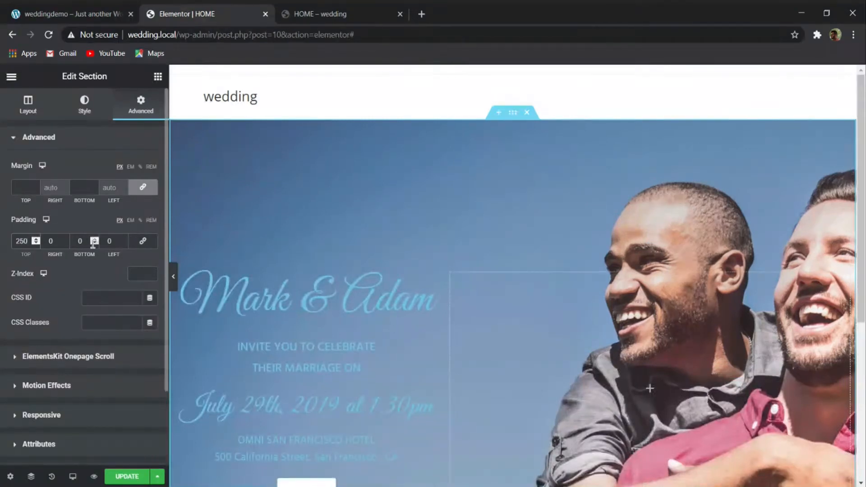
{"action": "type", "text": "250"}
{"action": "scroll", "coordinate": [404, 215], "scroll_direction": "down", "scroll_amount": 5}
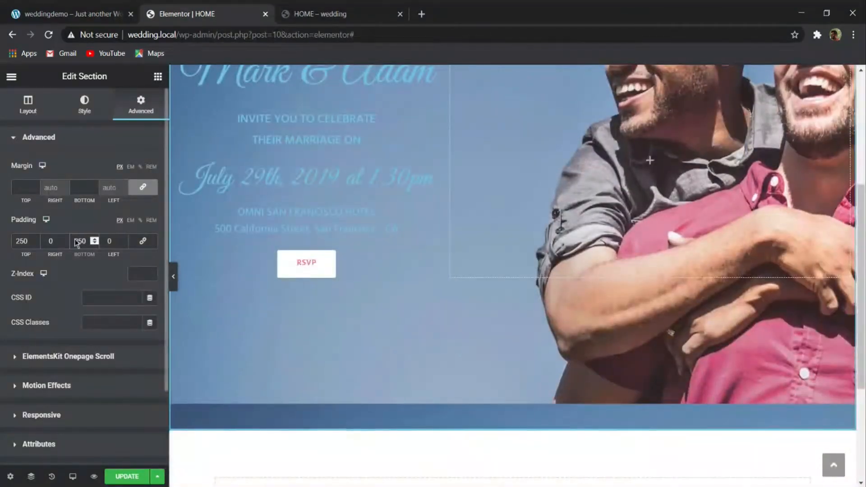
- Reduce the hero section's bottom and top padding to 200 px each
{"action": "key", "text": "BackSpace"}
{"action": "key", "text": "BackSpace"}
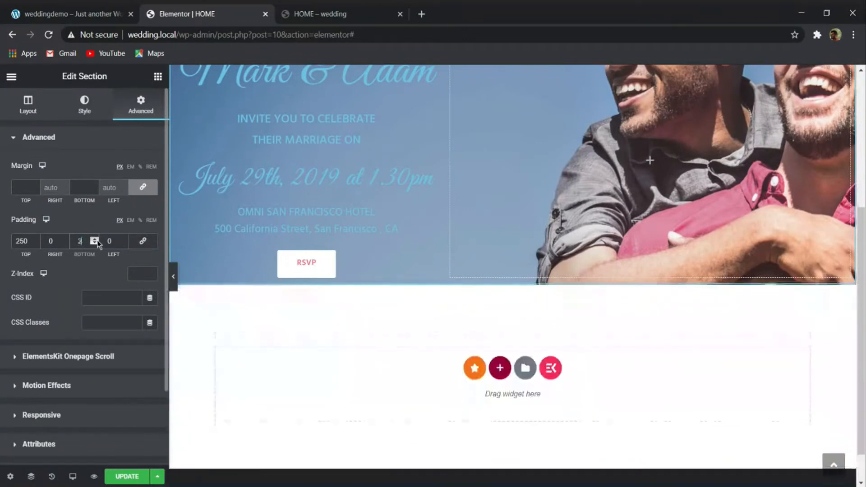
{"action": "type", "text": "00"}
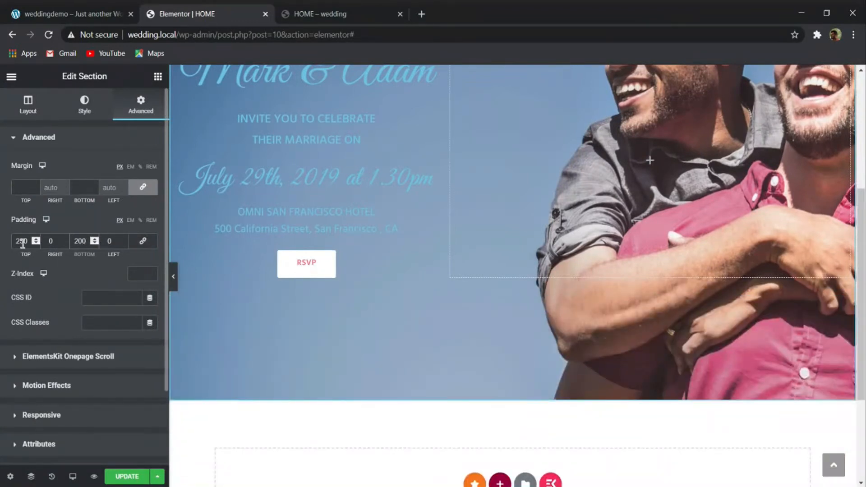
{"action": "left_click_drag", "start_coordinate": [28, 242], "coordinate": [19, 245]}
{"action": "type", "text": "00"}
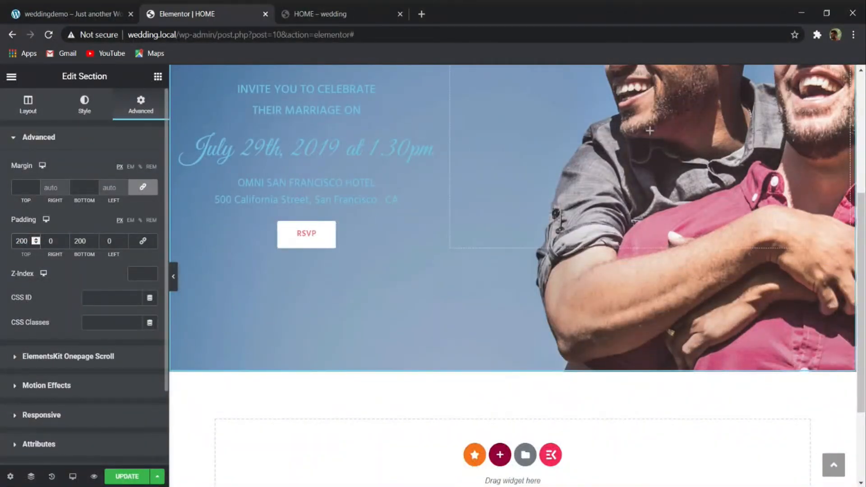
- Set the couple's names heading to white text and the INVITE YOU TO CELEBRATE heading to #FBFBFB
{"action": "scroll", "coordinate": [259, 186], "scroll_direction": "up", "scroll_amount": 3}
{"action": "left_click", "coordinate": [259, 187]}
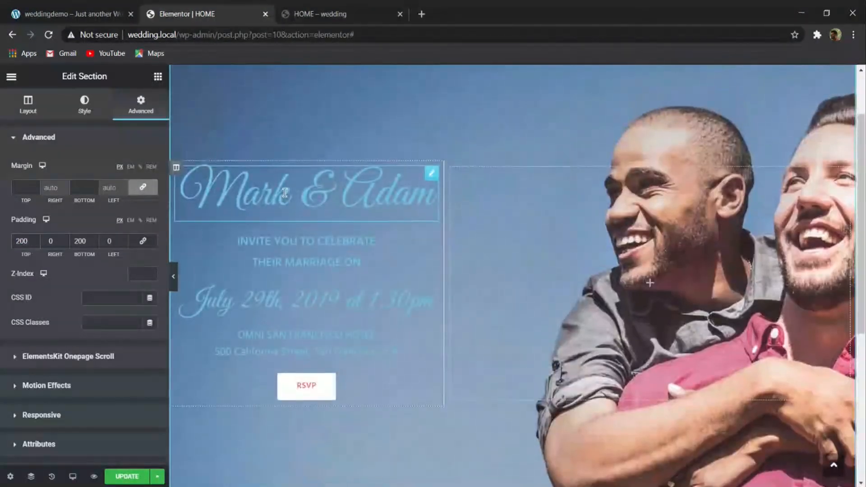
{"action": "left_click", "coordinate": [150, 166]}
{"action": "left_click_drag", "start_coordinate": [67, 241], "coordinate": [7, 204]}
{"action": "left_click", "coordinate": [284, 239]}
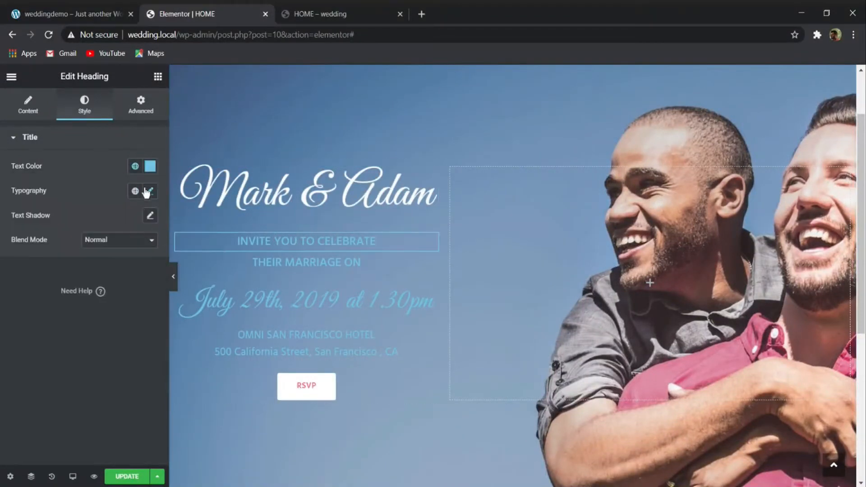
{"action": "left_click", "coordinate": [25, 212]}
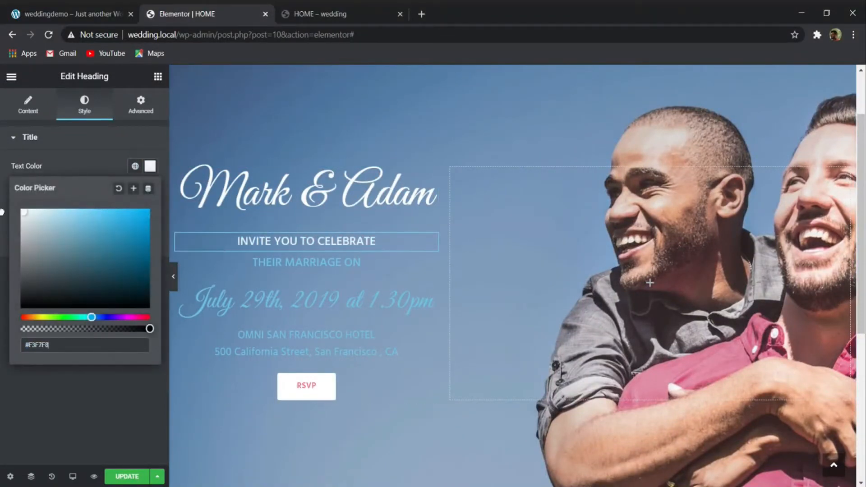
- Set the text color of the THEIR MARRIAGE ON heading and the wedding date heading to white
{"action": "left_click", "coordinate": [266, 262]}
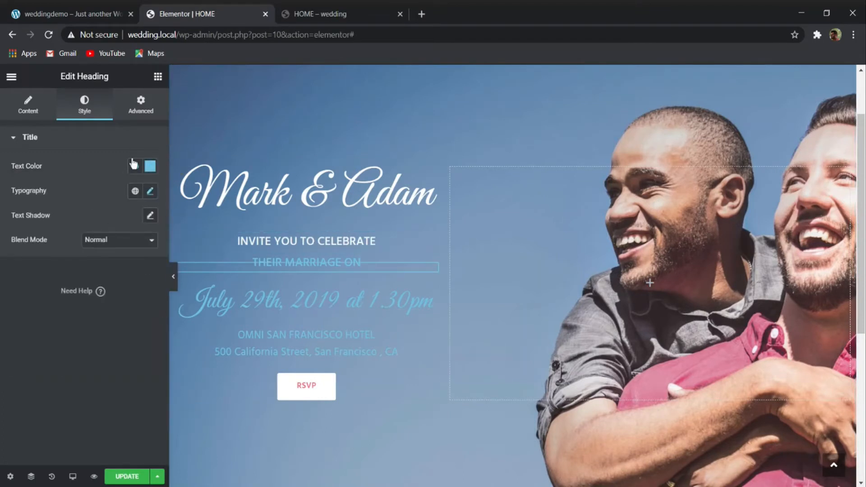
{"action": "left_click", "coordinate": [150, 166]}
{"action": "left_click", "coordinate": [21, 210]}
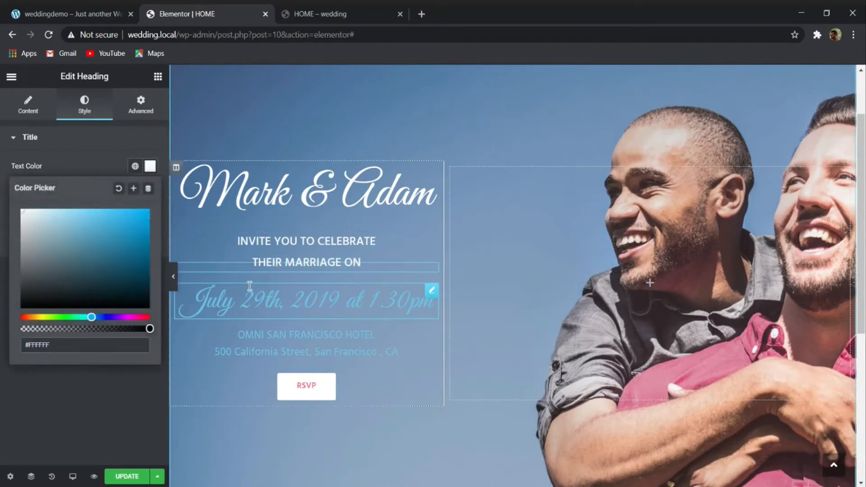
{"action": "left_click", "coordinate": [249, 285]}
{"action": "left_click", "coordinate": [150, 166]}
{"action": "left_click", "coordinate": [22, 210]}
- Set the text color of the hotel name heading and the street address heading to white
{"action": "left_click", "coordinate": [240, 334]}
{"action": "left_click", "coordinate": [150, 166]}
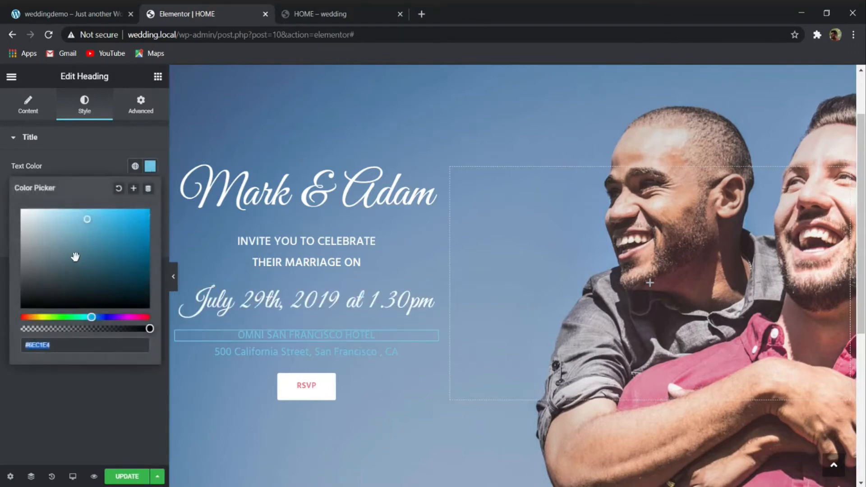
{"action": "left_click", "coordinate": [21, 210]}
{"action": "left_click", "coordinate": [239, 352]}
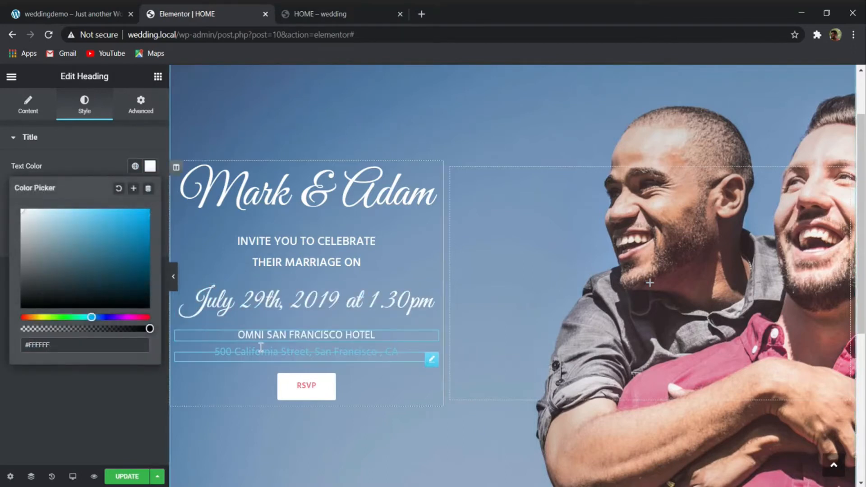
{"action": "left_click", "coordinate": [151, 166]}
{"action": "left_click", "coordinate": [21, 210]}
{"action": "left_click", "coordinate": [39, 406]}
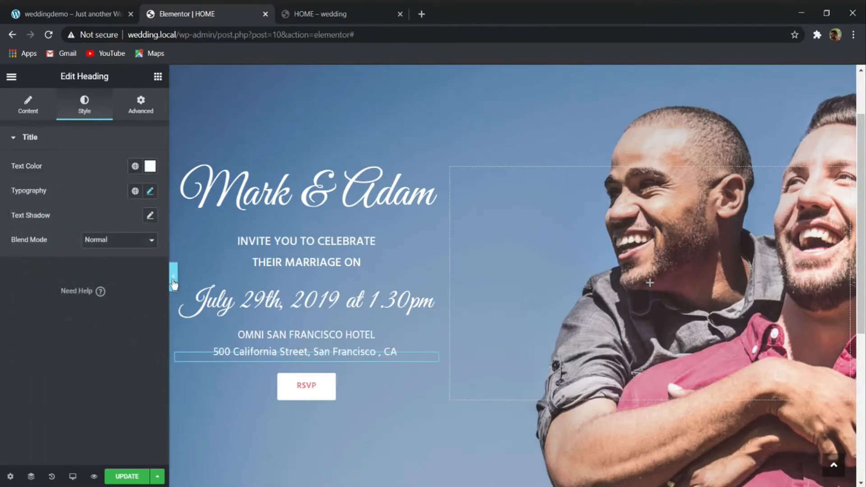
- Preview the hero section at full width and update the HOME page
{"action": "left_click", "coordinate": [174, 281]}
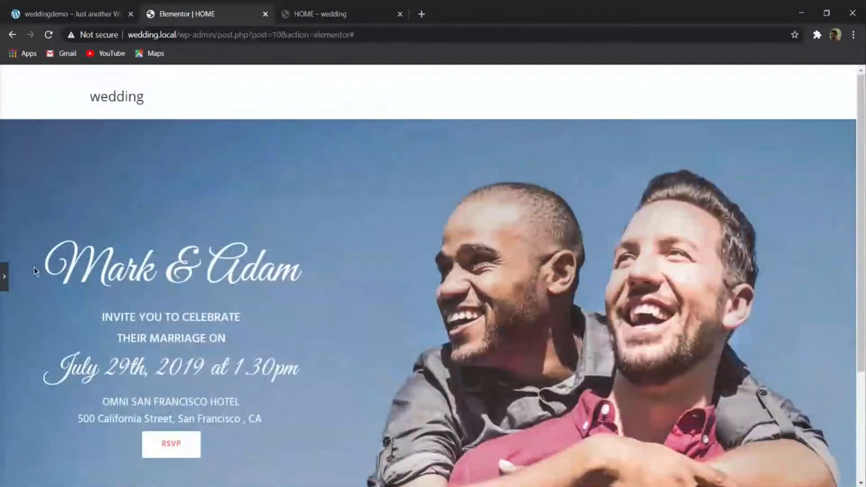
{"action": "left_click", "coordinate": [6, 277]}
{"action": "left_click", "coordinate": [127, 476]}
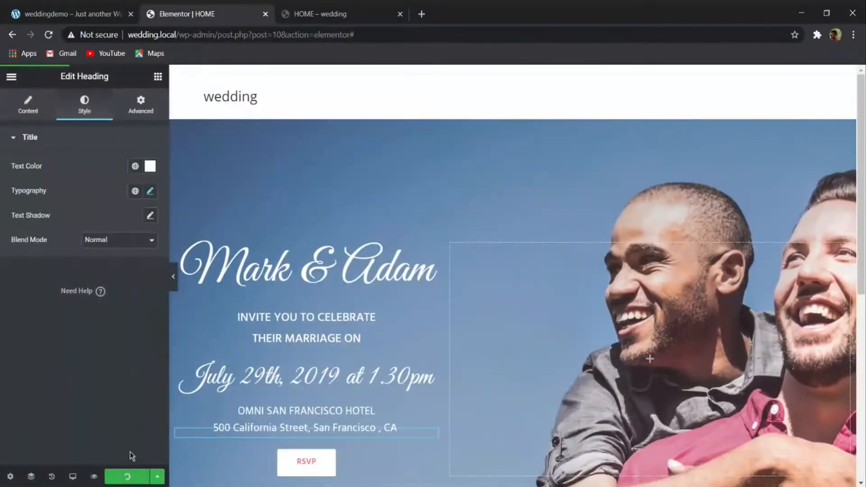
- Check the Our Story row on the reference demo site and add a three-column section below the hero section
{"action": "left_click", "coordinate": [102, 9]}
{"action": "scroll", "coordinate": [275, 134], "scroll_direction": "down", "scroll_amount": 8}
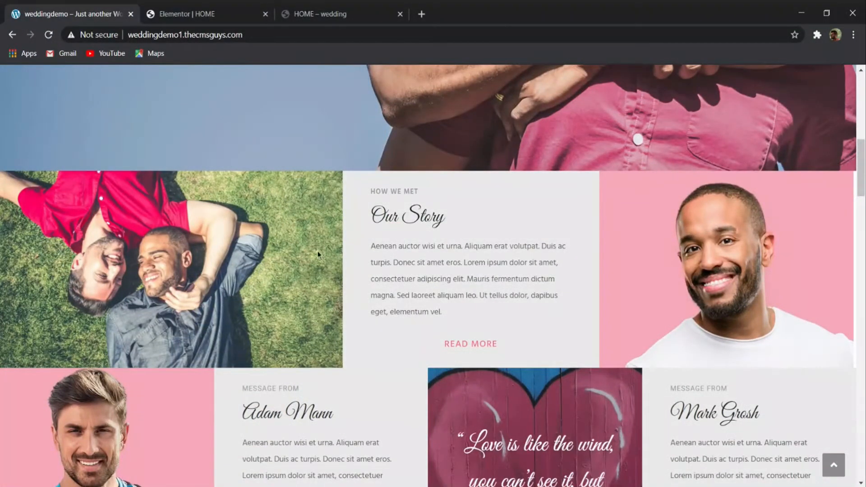
{"action": "left_click", "coordinate": [205, 14]}
{"action": "scroll", "coordinate": [462, 314], "scroll_direction": "down", "scroll_amount": 6}
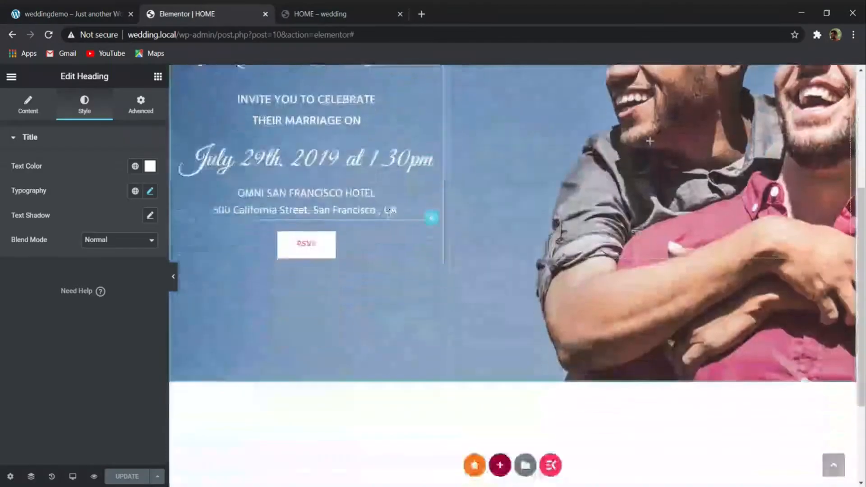
{"action": "left_click", "coordinate": [493, 335]}
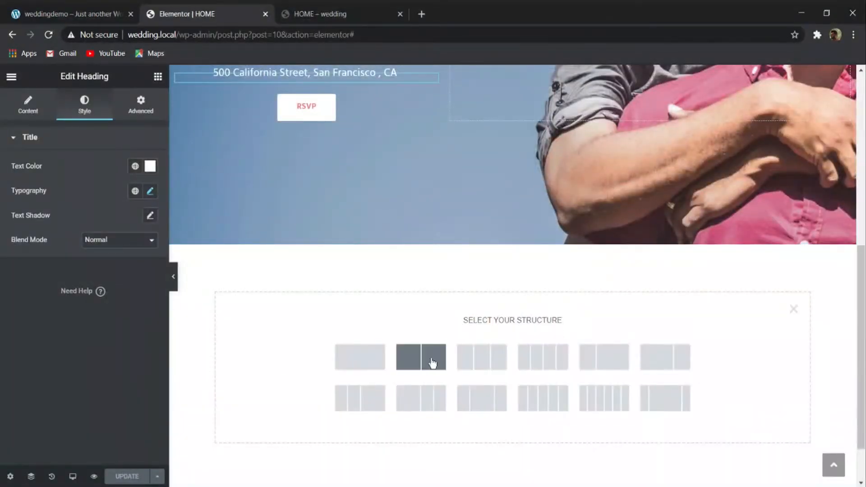
{"action": "left_click", "coordinate": [486, 358]}
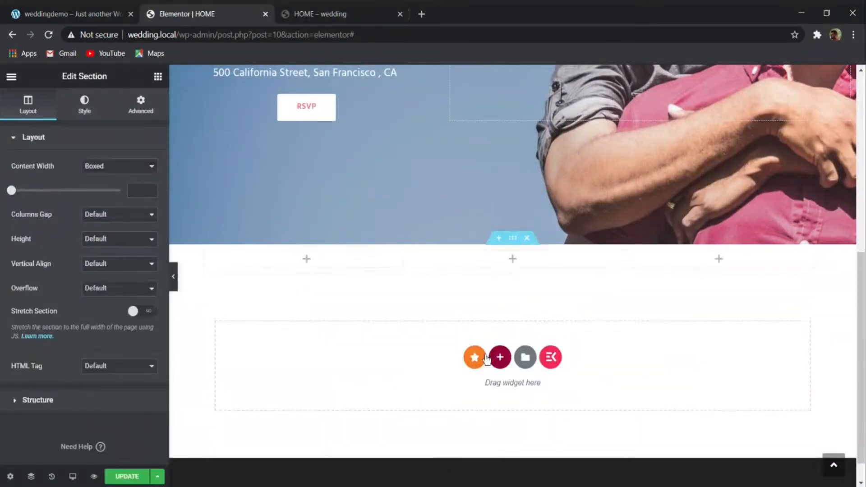
- Examine the layout of the Our Story row on the reference demo site and return to the page editor
{"action": "left_click", "coordinate": [85, 14]}
{"action": "scroll", "coordinate": [251, 256], "scroll_direction": "down", "scroll_amount": 1}
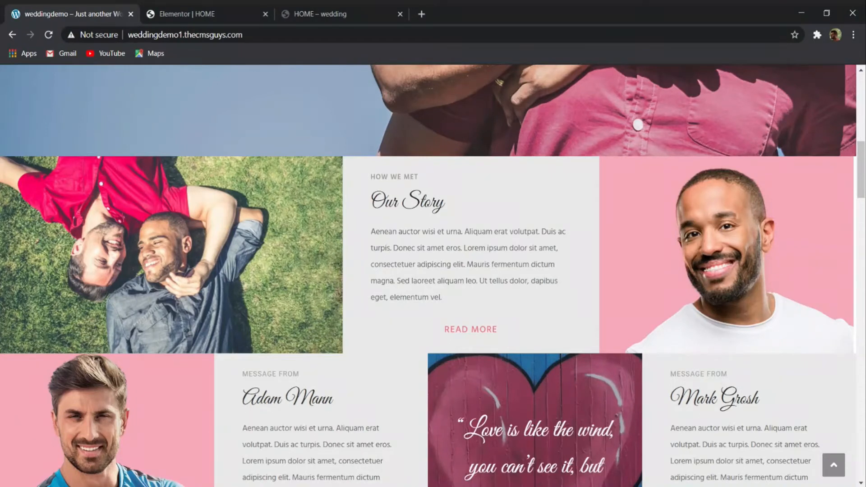
{"action": "left_click", "coordinate": [266, 9]}
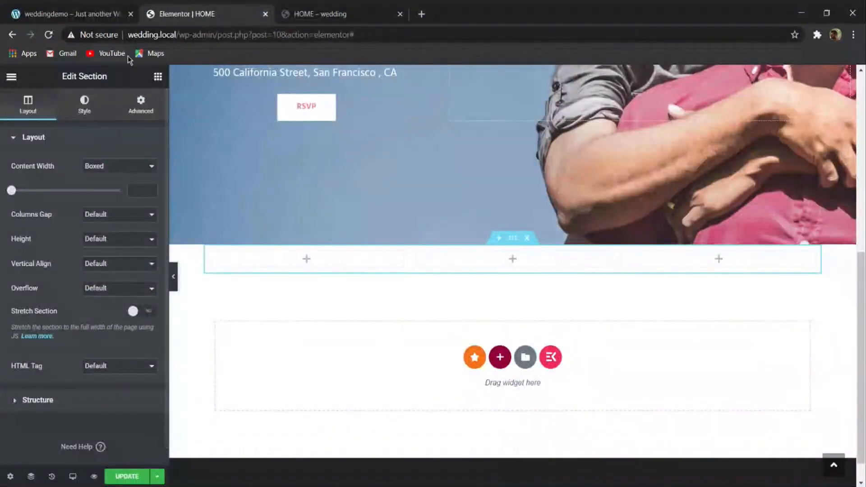
- Add an Image widget to the first column and another to the third column of the new section
{"action": "left_click", "coordinate": [158, 78]}
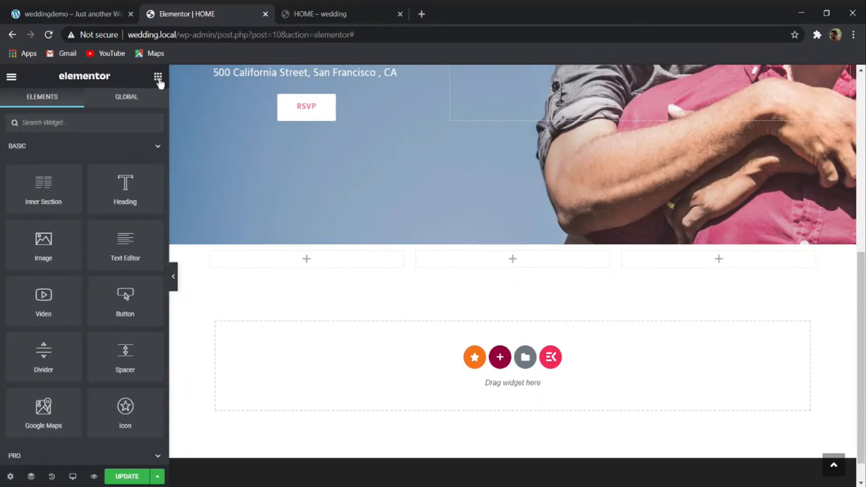
{"action": "left_click_drag", "start_coordinate": [52, 241], "coordinate": [306, 258]}
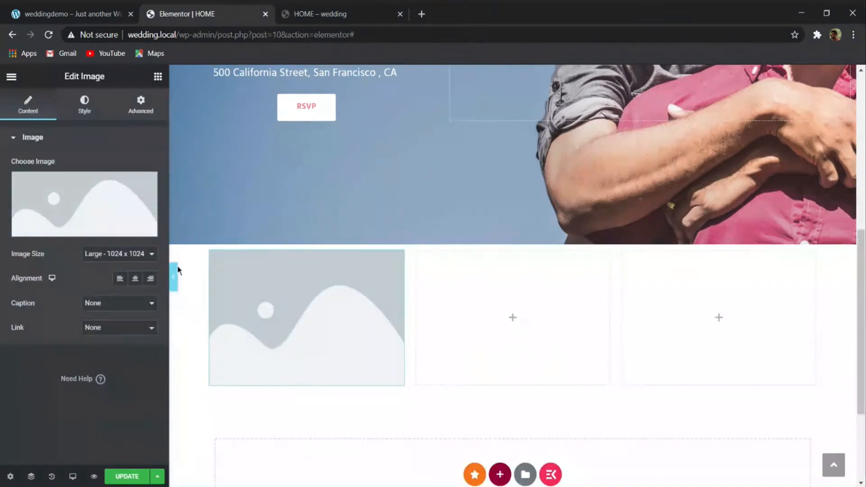
{"action": "left_click", "coordinate": [158, 77]}
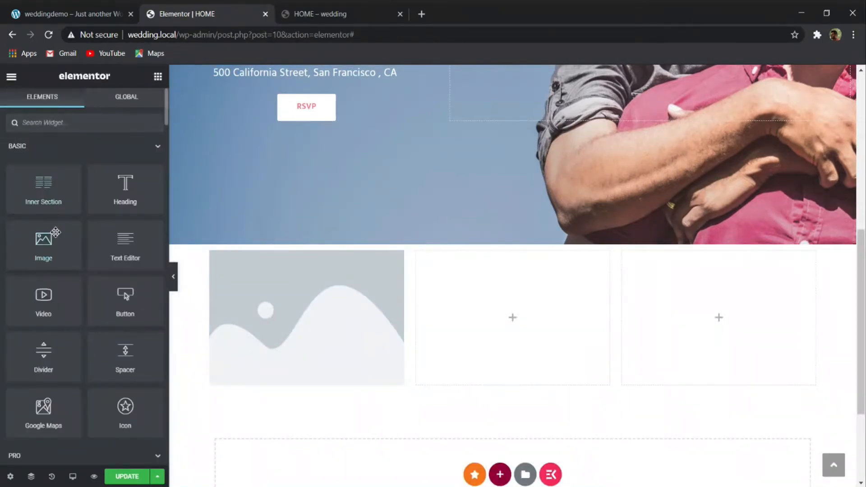
{"action": "left_click_drag", "start_coordinate": [56, 245], "coordinate": [717, 318]}
- Insert the 150 by 150 pixel photo of the couple lying on grass into the first column's image widget
{"action": "left_click", "coordinate": [300, 313]}
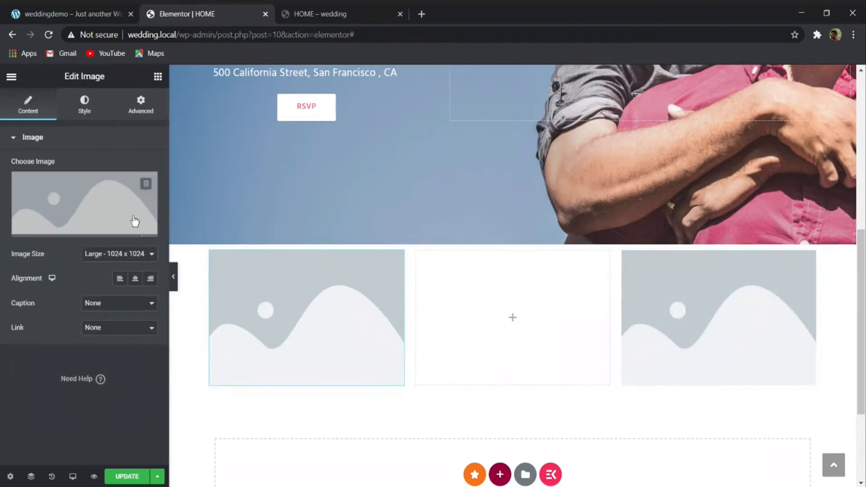
{"action": "left_click", "coordinate": [106, 182]}
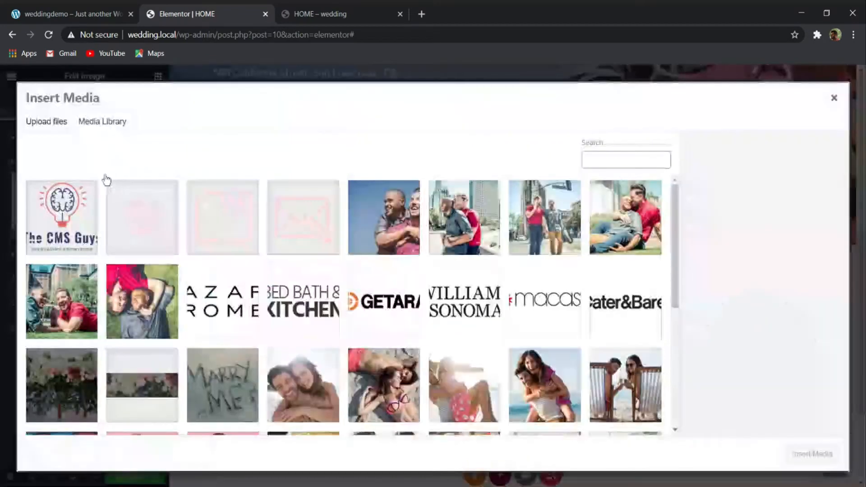
{"action": "left_click", "coordinate": [138, 276]}
{"action": "left_click", "coordinate": [818, 453]}
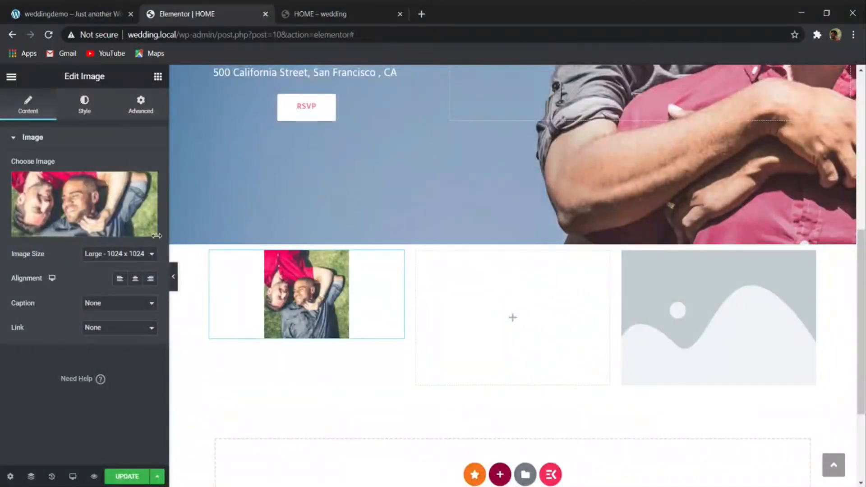
- Check the attachment details of the first column's photo and remove that photo from the image widget
{"action": "left_click", "coordinate": [157, 236]}
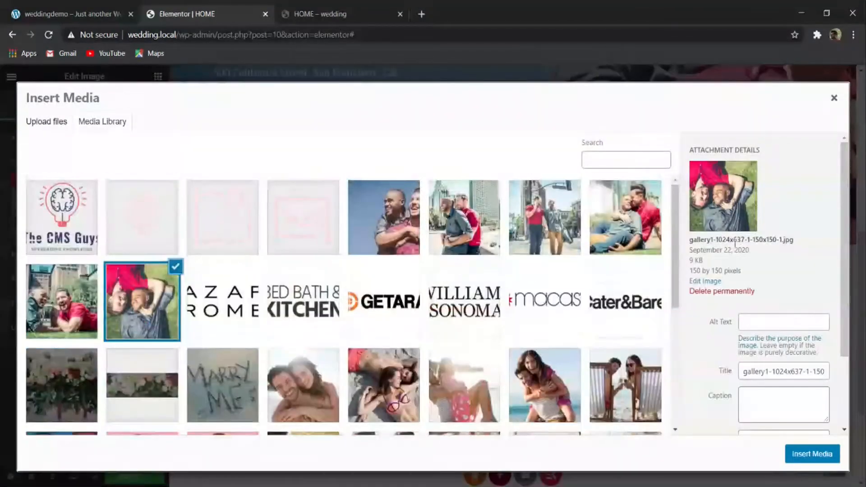
{"action": "left_click", "coordinate": [832, 98]}
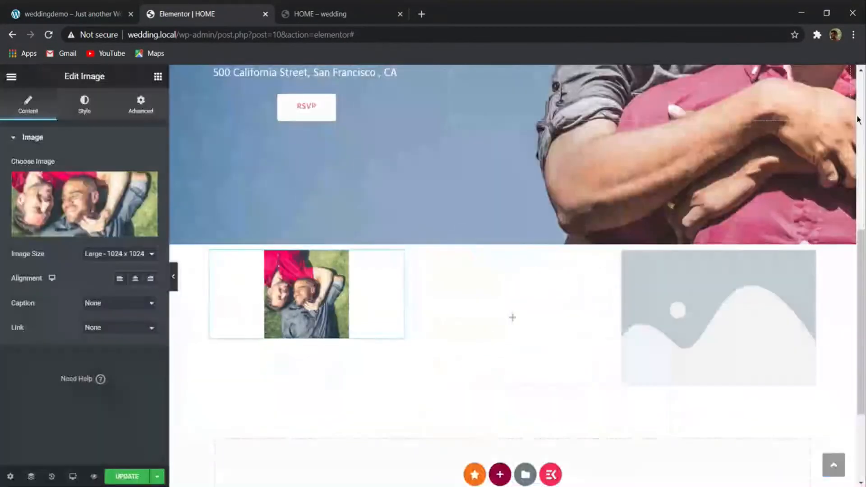
{"action": "left_click", "coordinate": [63, 10]}
{"action": "left_click", "coordinate": [188, 14]}
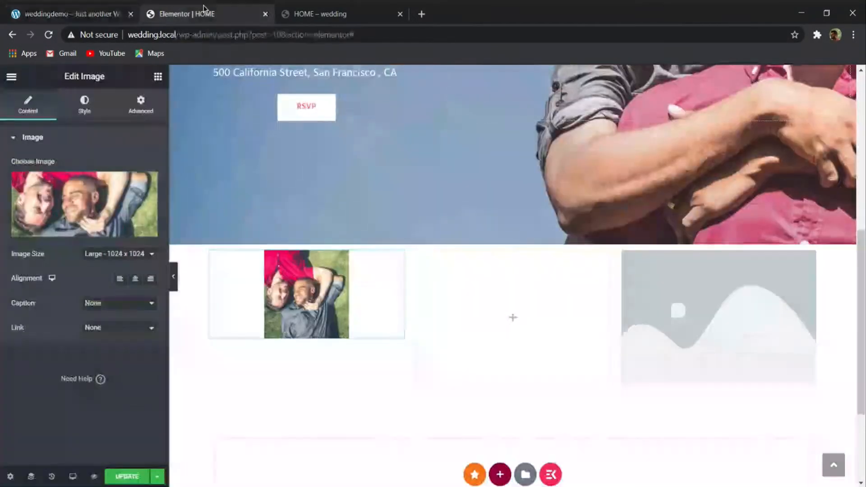
{"action": "scroll", "coordinate": [323, 331], "scroll_direction": "up", "scroll_amount": 8}
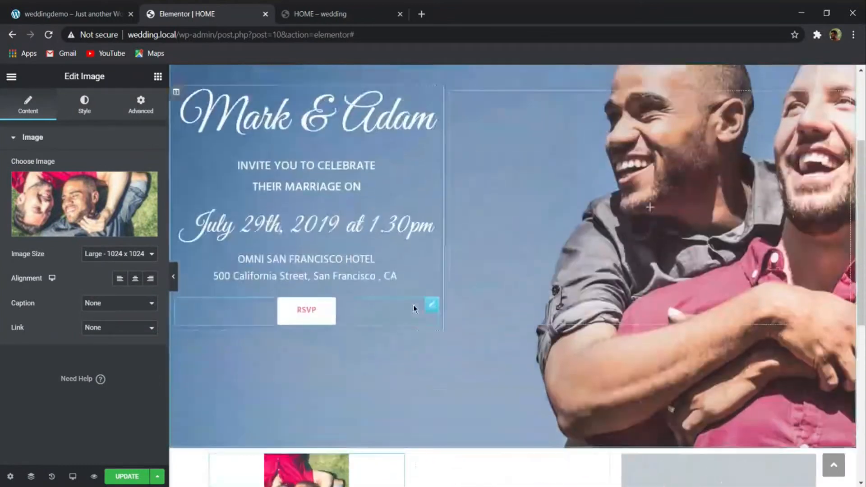
{"action": "scroll", "coordinate": [387, 207], "scroll_direction": "down", "scroll_amount": 8}
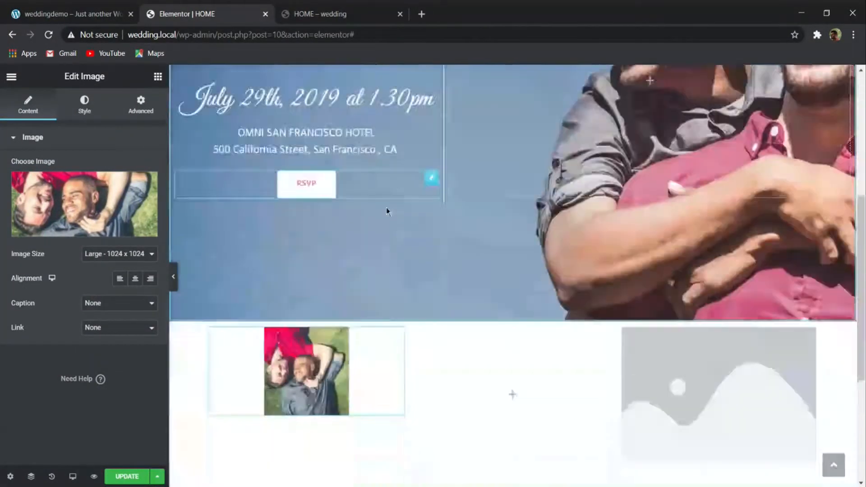
{"action": "left_click", "coordinate": [151, 182]}
- Set the hero section's background image position to Center Center
{"action": "scroll", "coordinate": [557, 230], "scroll_direction": "up", "scroll_amount": 8}
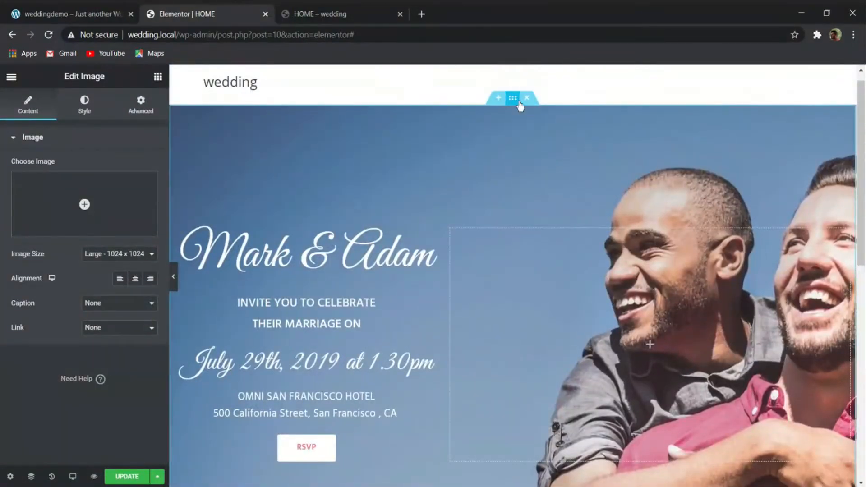
{"action": "left_click", "coordinate": [519, 104]}
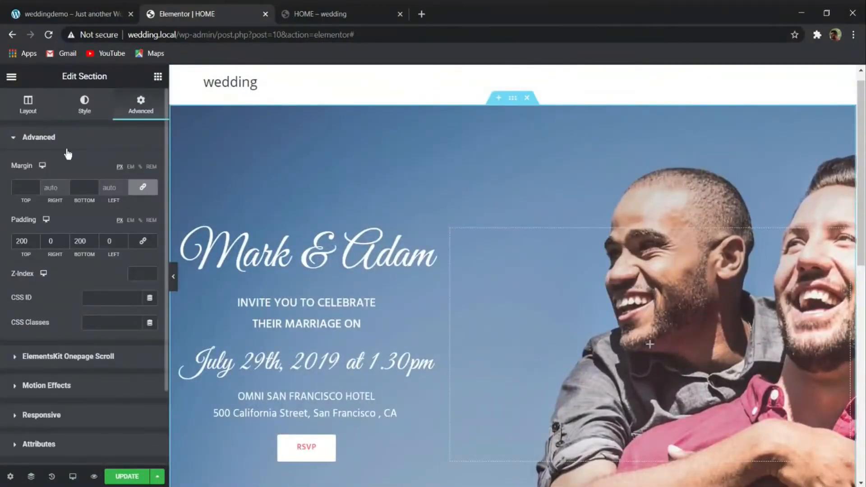
{"action": "scroll", "coordinate": [68, 253], "scroll_direction": "down", "scroll_amount": 2}
{"action": "scroll", "coordinate": [18, 130], "scroll_direction": "up", "scroll_amount": 3}
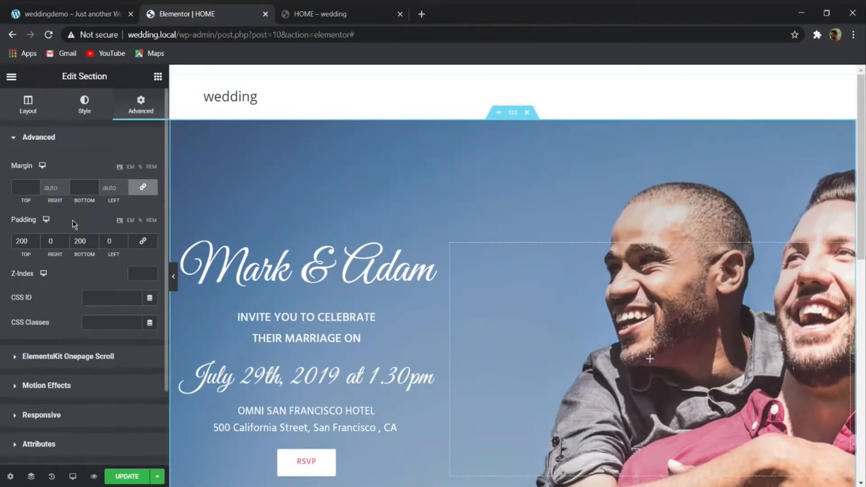
{"action": "left_click", "coordinate": [104, 111]}
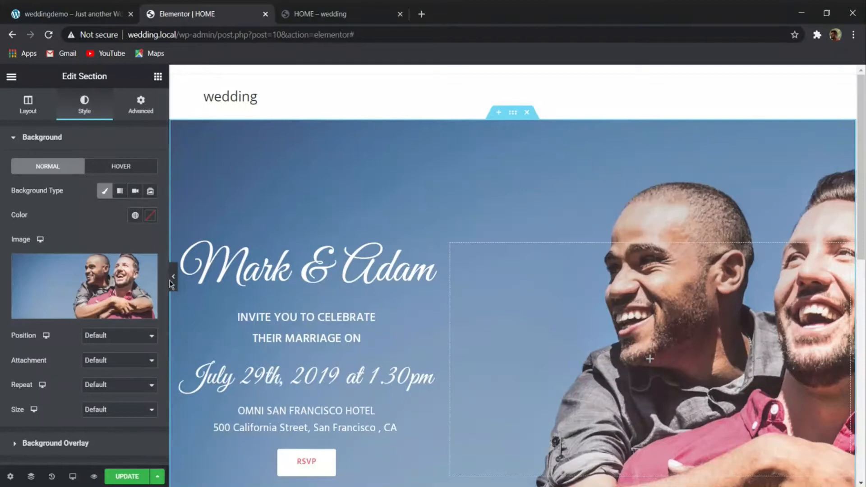
{"action": "scroll", "coordinate": [51, 327], "scroll_direction": "down", "scroll_amount": 3}
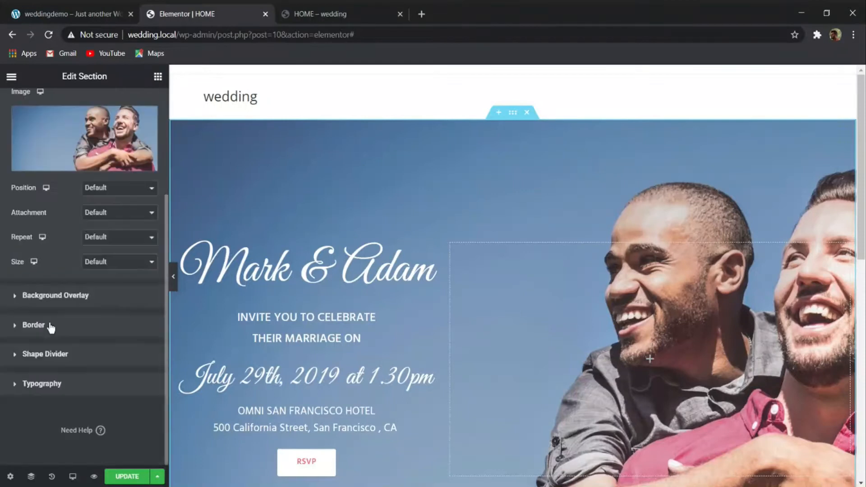
{"action": "left_click", "coordinate": [104, 189]}
{"action": "left_click", "coordinate": [103, 206]}
{"action": "scroll", "coordinate": [251, 201], "scroll_direction": "down", "scroll_amount": 2}
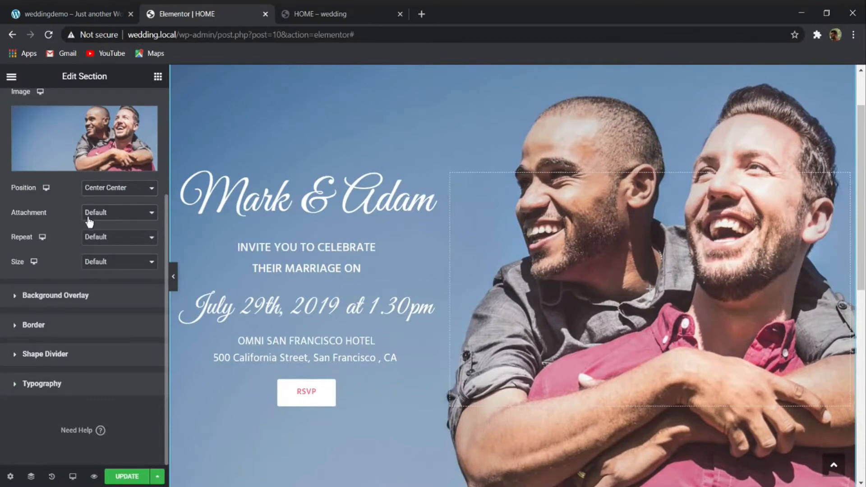
- Set the hero background image to No-repeat with Cover size and update the page
{"action": "left_click", "coordinate": [85, 253]}
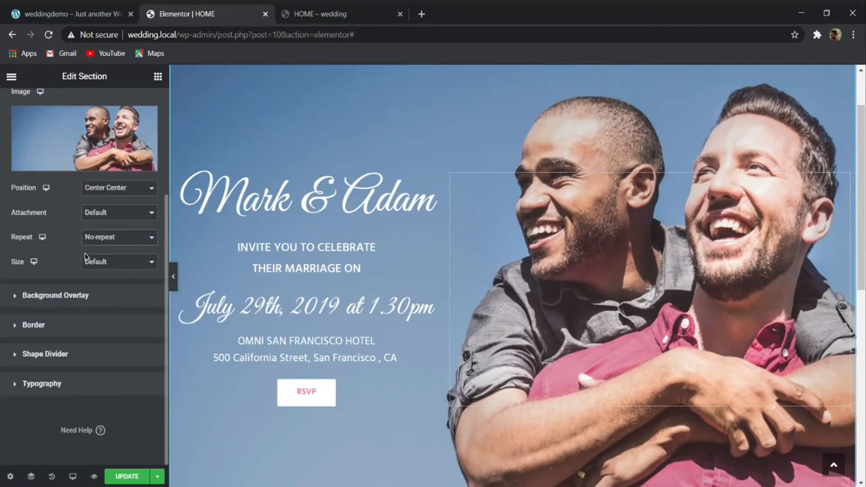
{"action": "left_click", "coordinate": [112, 270]}
{"action": "left_click", "coordinate": [76, 282]}
{"action": "left_click", "coordinate": [126, 476]}
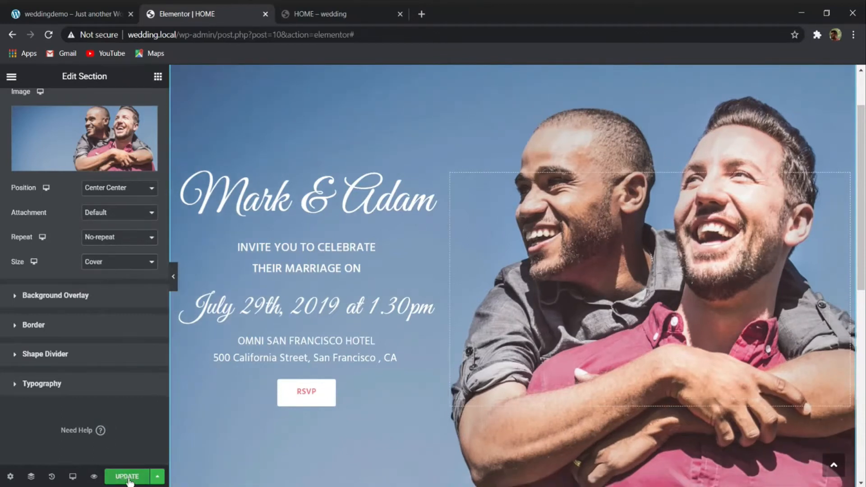
- Upload the full-size gallery photos to the media library and insert gallery1-1024x637-1.jpg into the first column's image widget
{"action": "scroll", "coordinate": [443, 227], "scroll_direction": "down", "scroll_amount": 7}
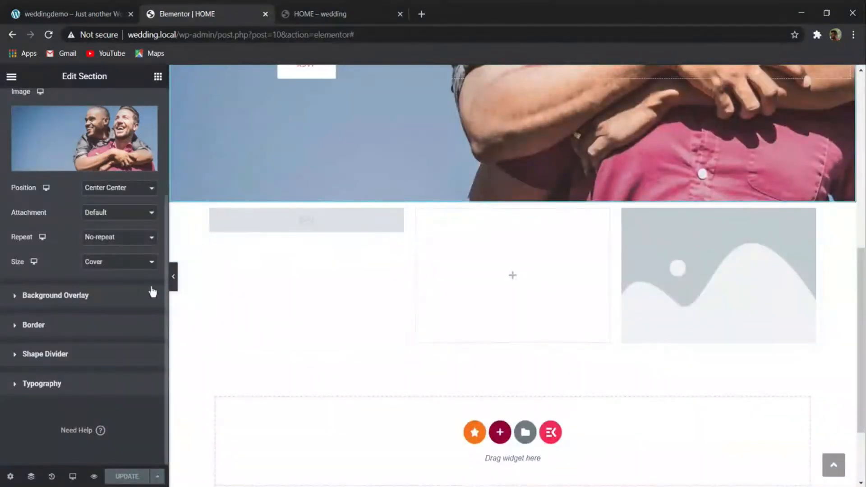
{"action": "left_click", "coordinate": [303, 228]}
{"action": "left_click", "coordinate": [111, 199]}
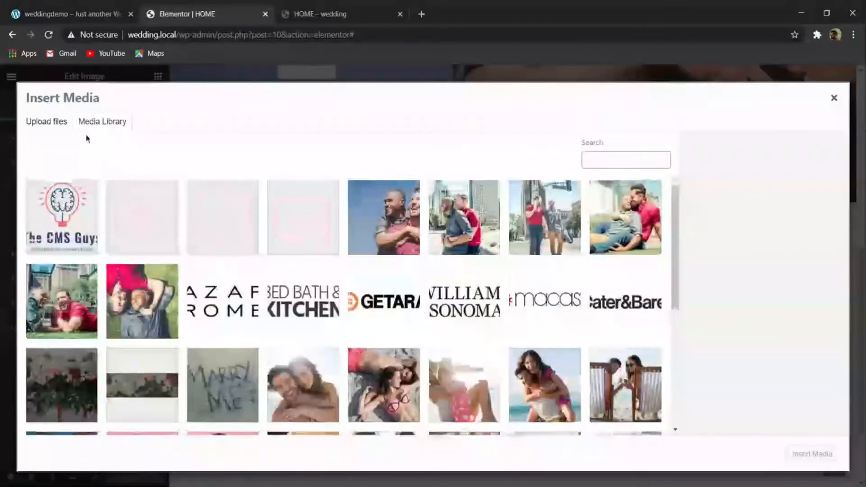
{"action": "left_click", "coordinate": [56, 122]}
{"action": "left_click", "coordinate": [417, 282]}
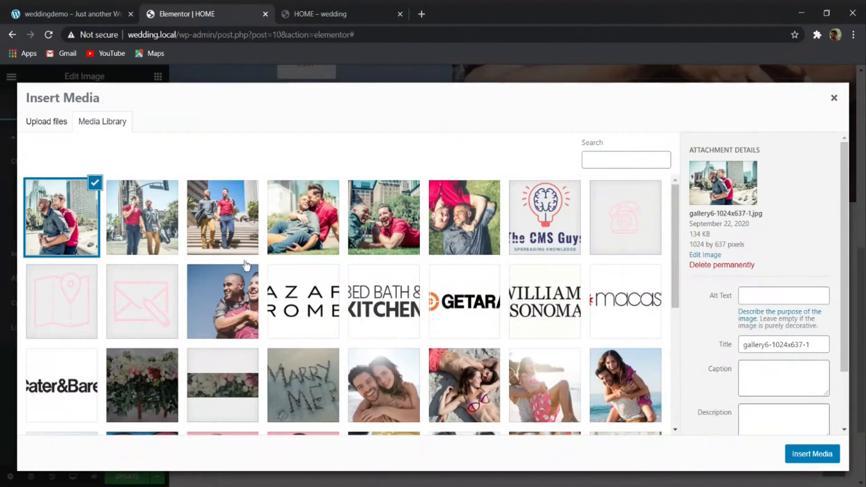
{"action": "left_click", "coordinate": [457, 223]}
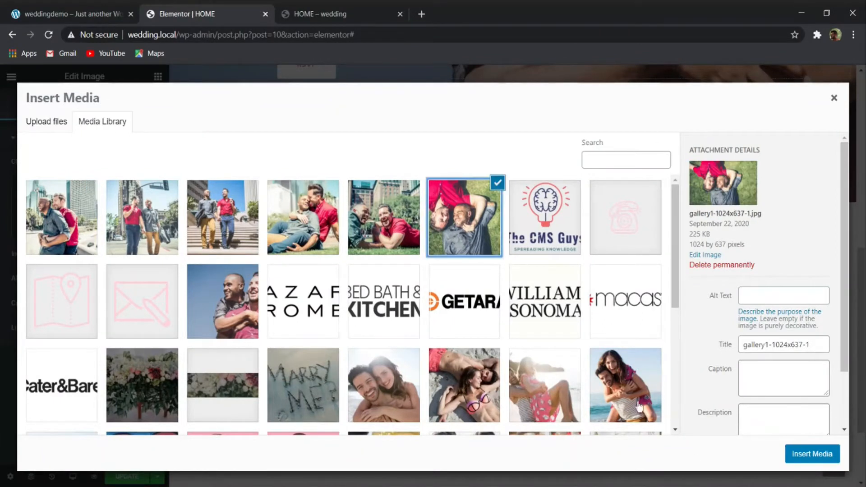
{"action": "left_click", "coordinate": [799, 456]}
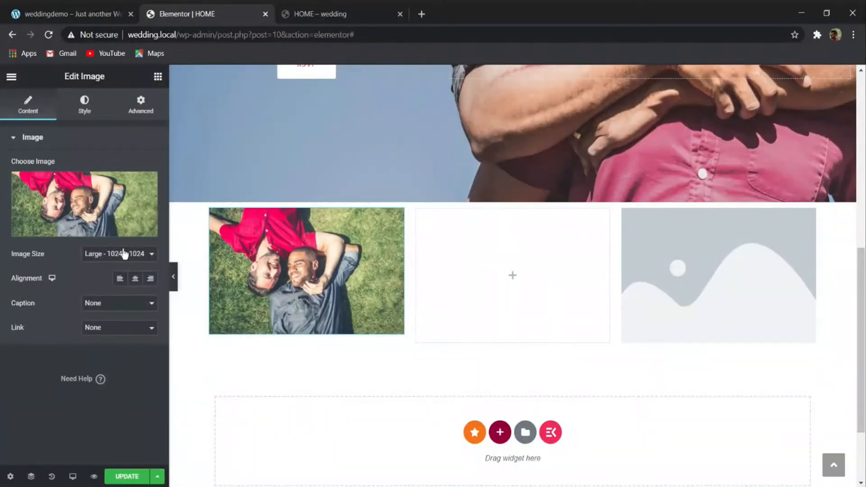
- Compare the Our Story row on the reference demo site and insert 480x504_img1-1.jpg into the third column's image widget
{"action": "left_click", "coordinate": [82, 11]}
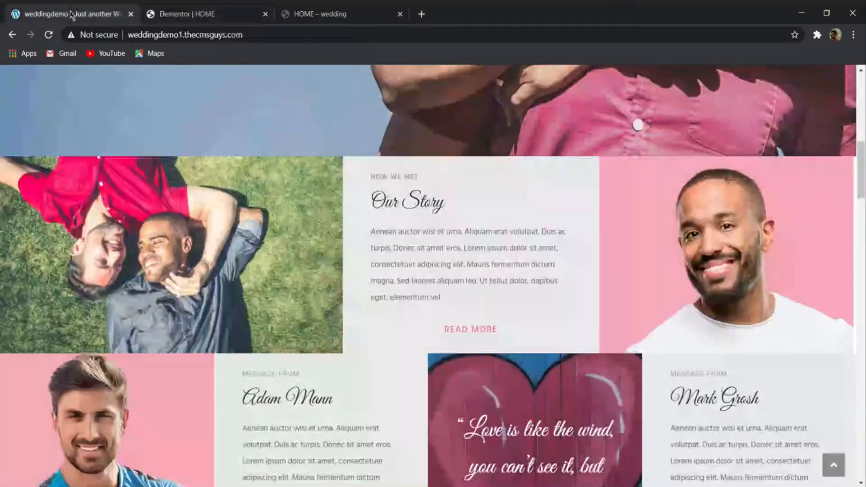
{"action": "left_click", "coordinate": [159, 7]}
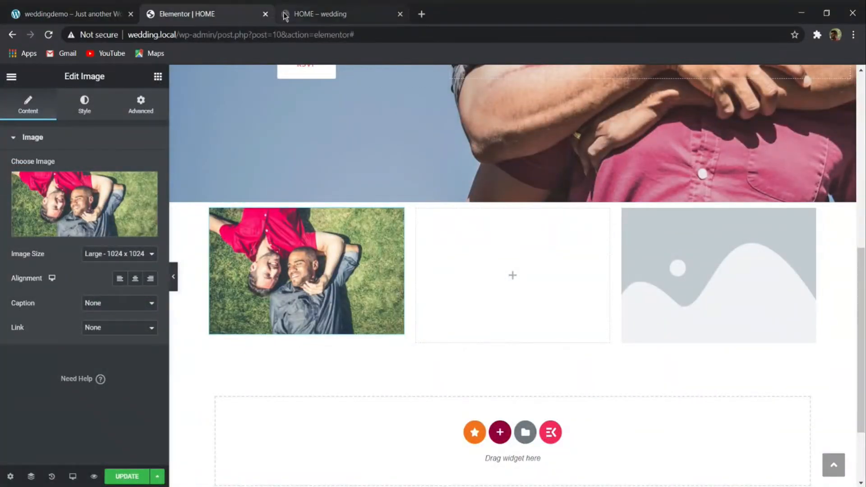
{"action": "left_click", "coordinate": [765, 245]}
{"action": "left_click", "coordinate": [112, 186]}
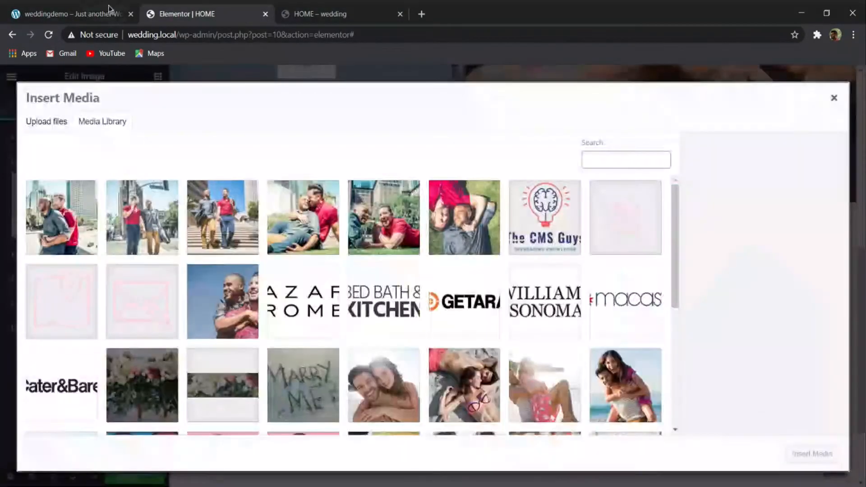
{"action": "left_click", "coordinate": [75, 14]}
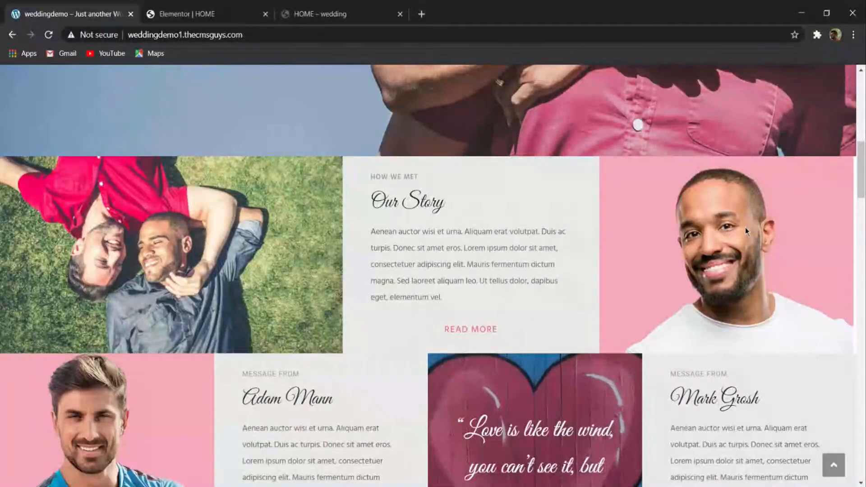
{"action": "left_click", "coordinate": [200, 13]}
{"action": "scroll", "coordinate": [451, 297], "scroll_direction": "down", "scroll_amount": 10}
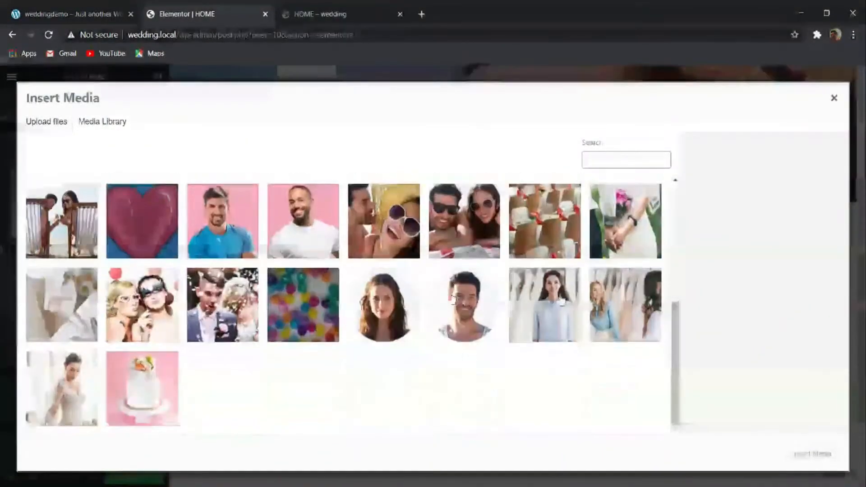
{"action": "left_click", "coordinate": [286, 232]}
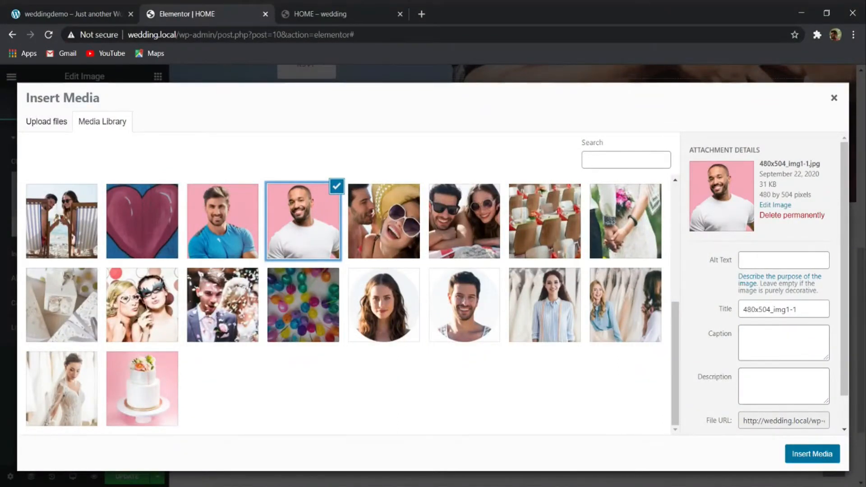
{"action": "left_click", "coordinate": [820, 458]}
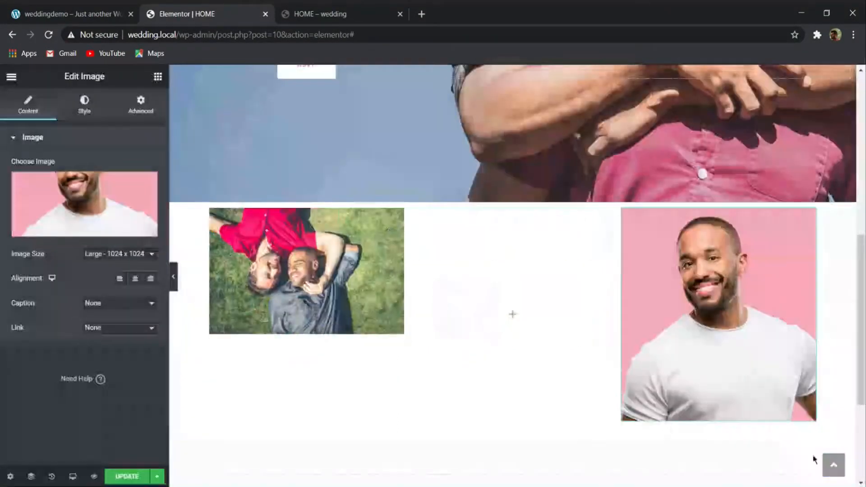
- Set the image size of the first column's photo to Full
{"action": "left_click", "coordinate": [247, 272]}
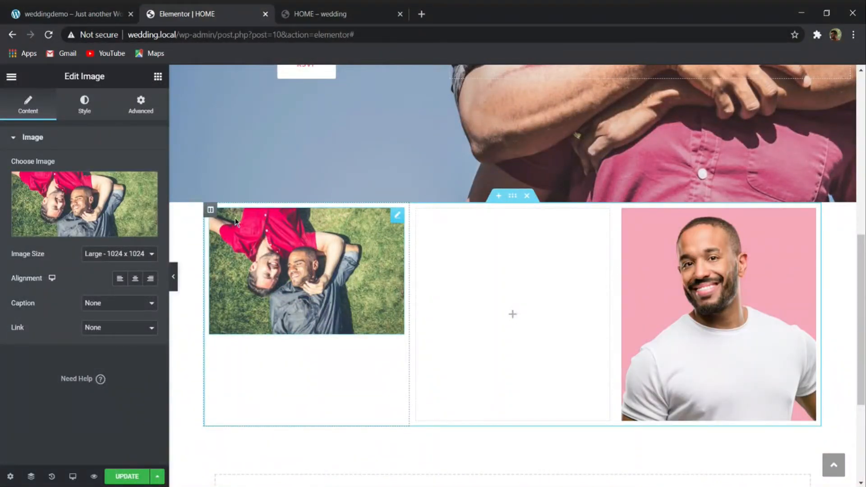
{"action": "left_click", "coordinate": [117, 267]}
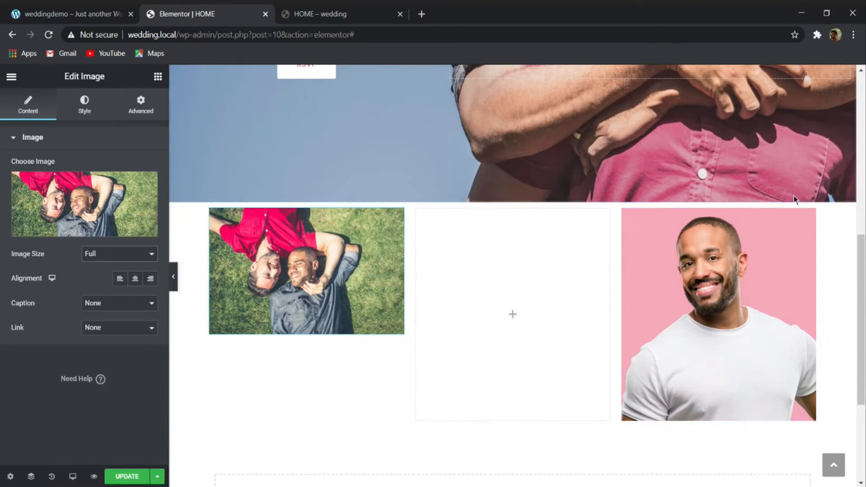
- Remove the photo from the first column and delete its image widget
{"action": "mouse_move", "coordinate": [114, 201]}
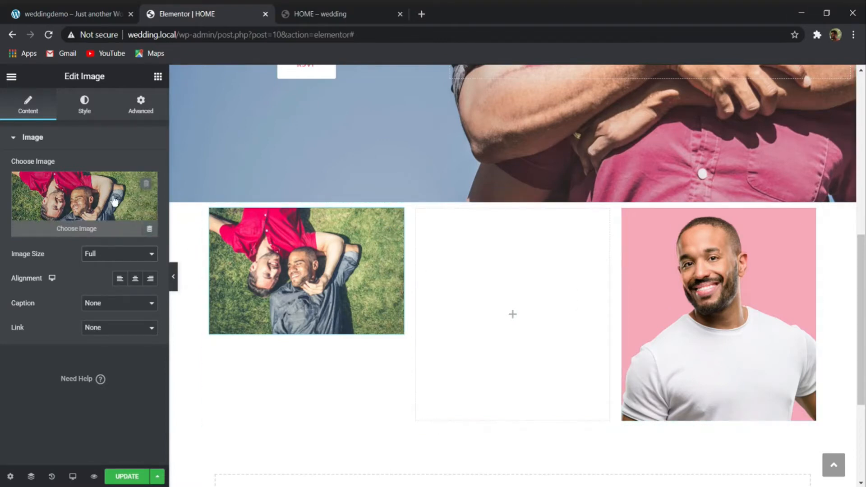
{"action": "left_click", "coordinate": [148, 182]}
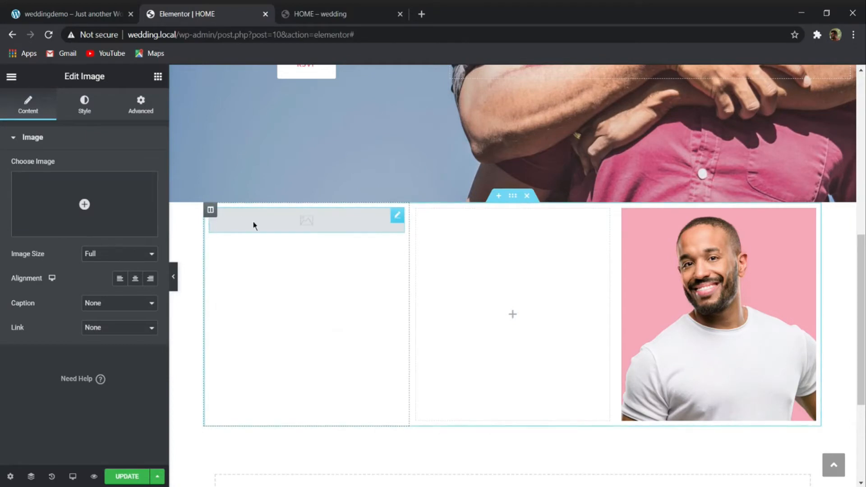
{"action": "right_click", "coordinate": [270, 227]}
{"action": "left_click", "coordinate": [340, 418]}
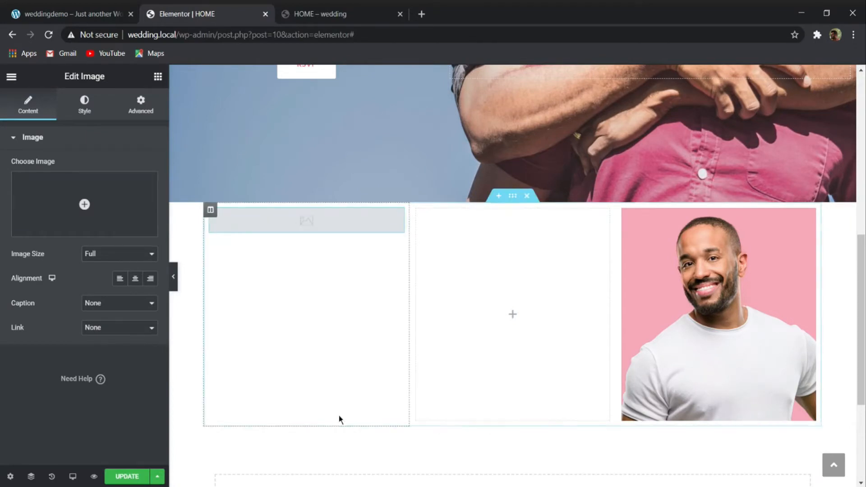
- Delete the first column's empty image widget and set gallery1-1024x637-1.jpg as that column's classic background image
{"action": "right_click", "coordinate": [278, 233]}
{"action": "left_click", "coordinate": [321, 395]}
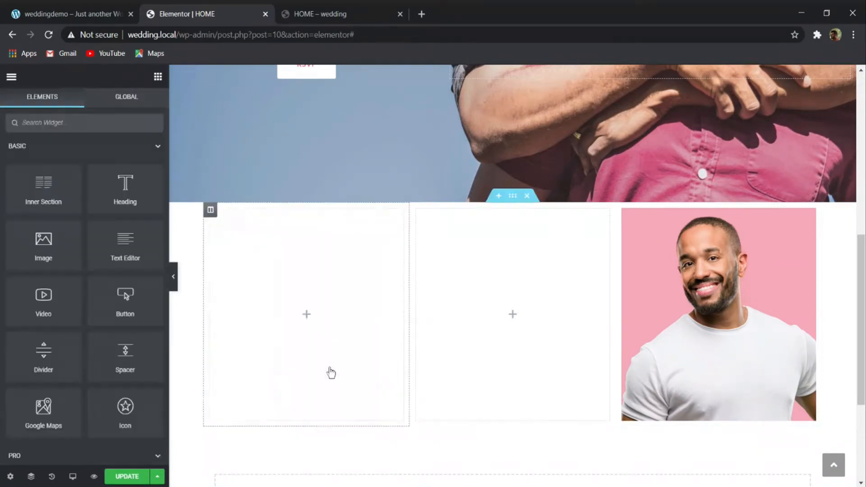
{"action": "left_click", "coordinate": [208, 214]}
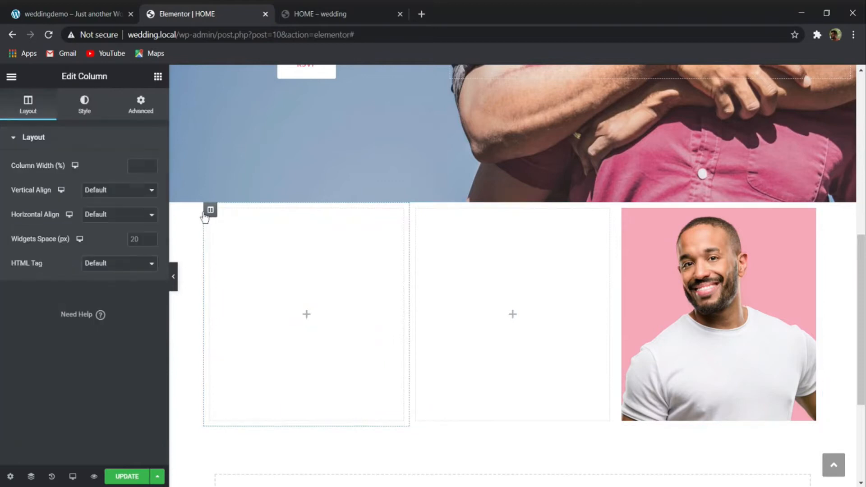
{"action": "left_click", "coordinate": [85, 105]}
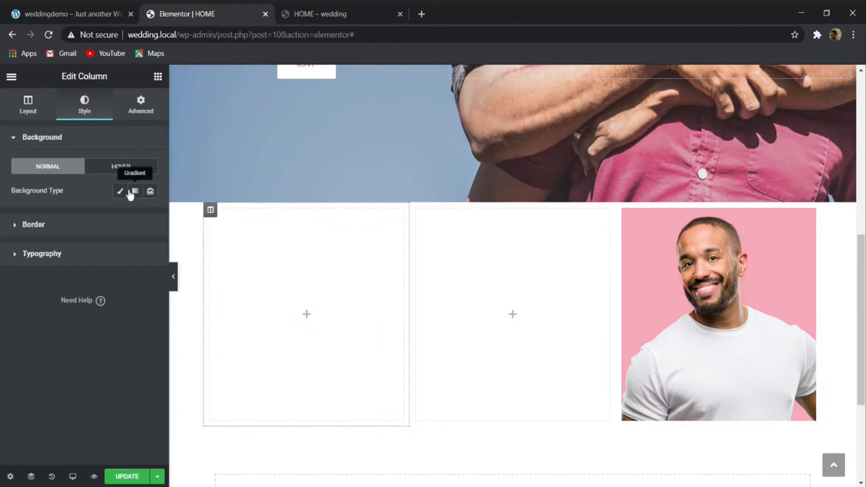
{"action": "left_click", "coordinate": [130, 193]}
{"action": "left_click", "coordinate": [120, 191]}
{"action": "left_click", "coordinate": [96, 310]}
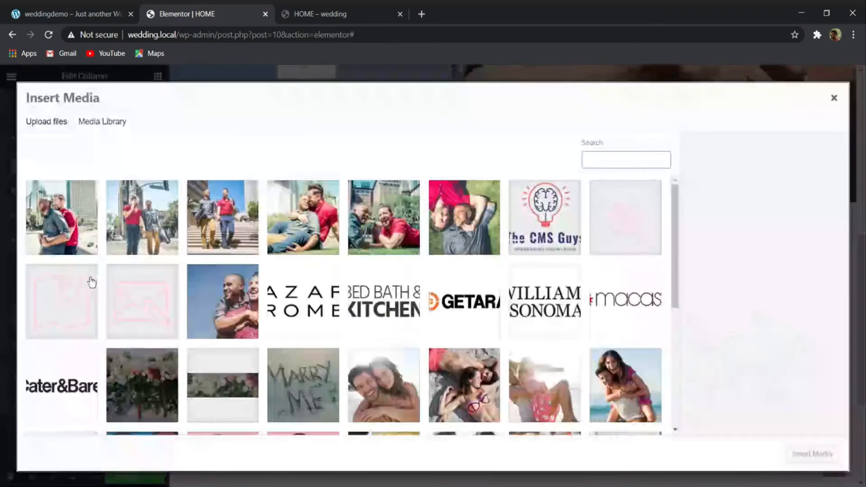
{"action": "left_click", "coordinate": [499, 239]}
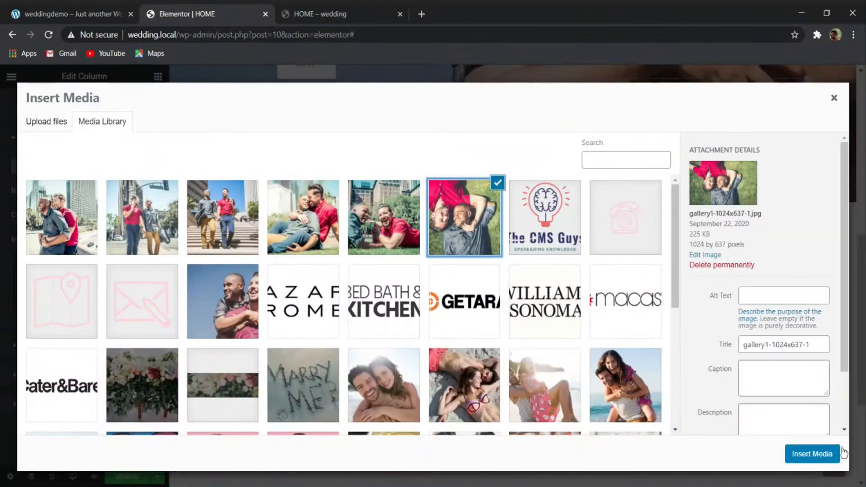
{"action": "left_click", "coordinate": [810, 454]}
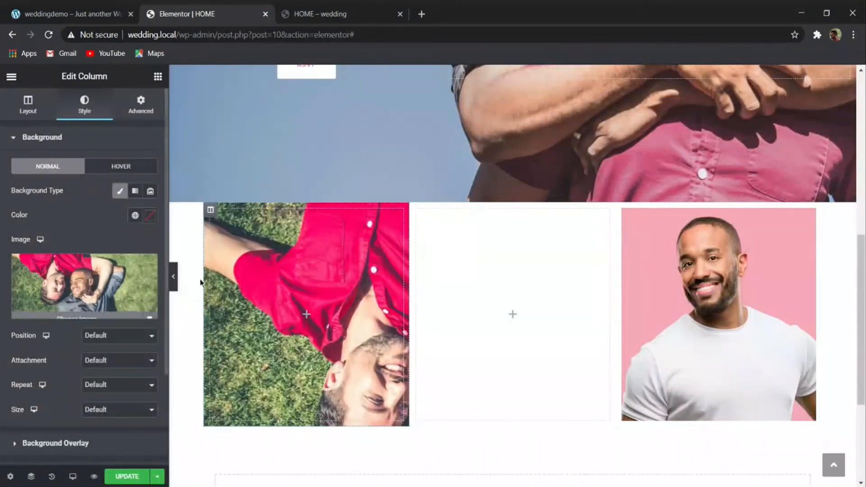
- Delete the third column's image widget and set 480x504_img1-1.jpg as that column's classic background image
{"action": "right_click", "coordinate": [734, 261]}
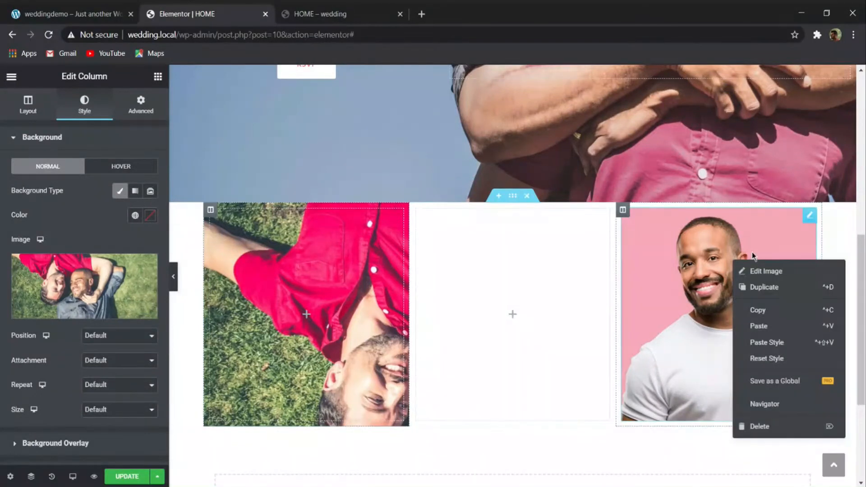
{"action": "left_click", "coordinate": [758, 427]}
{"action": "left_click", "coordinate": [622, 222]}
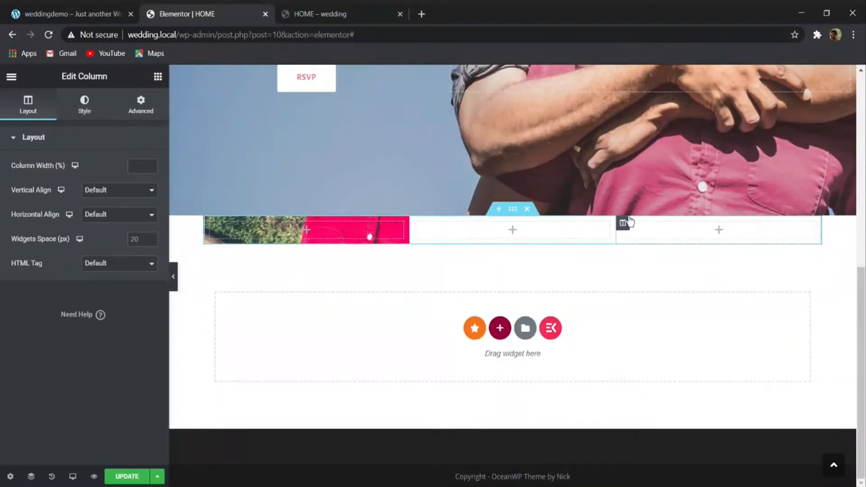
{"action": "left_click", "coordinate": [93, 113]}
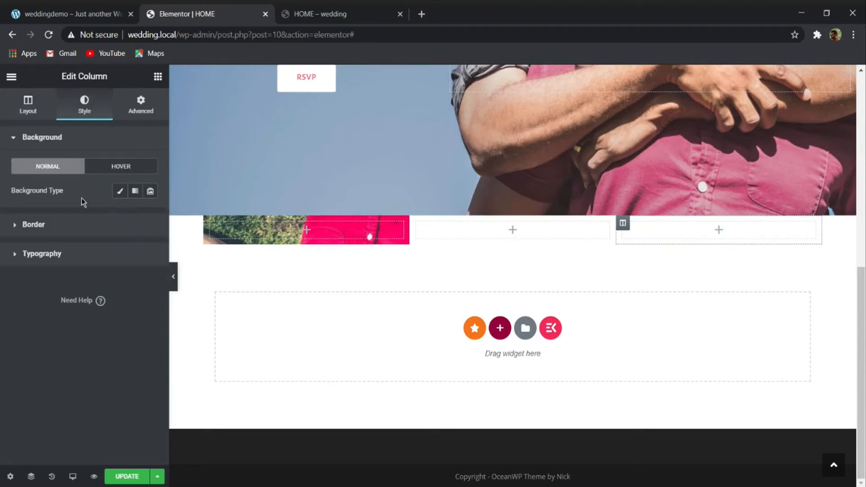
{"action": "left_click", "coordinate": [118, 191]}
{"action": "left_click", "coordinate": [106, 272]}
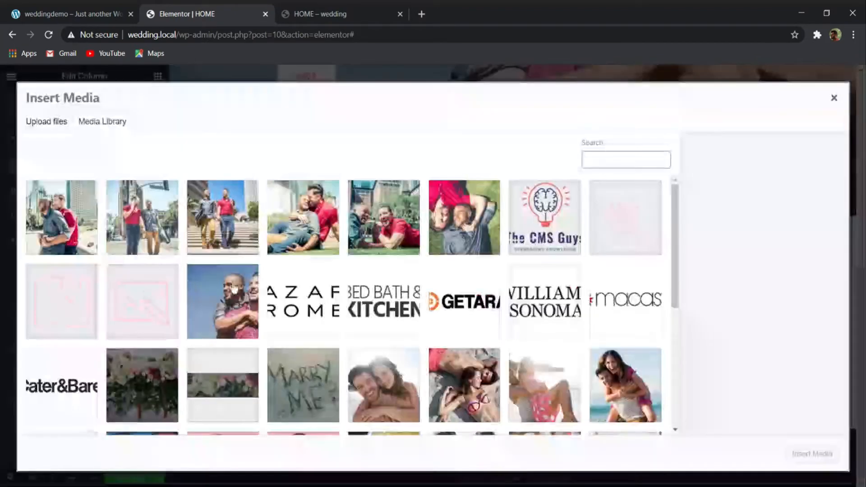
{"action": "scroll", "coordinate": [614, 311], "scroll_direction": "down", "scroll_amount": 10}
{"action": "left_click", "coordinate": [303, 220]}
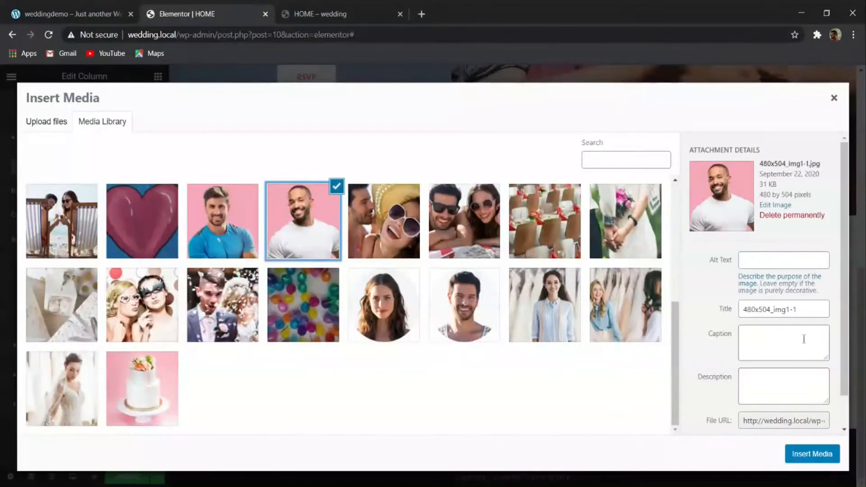
{"action": "left_click", "coordinate": [803, 456]}
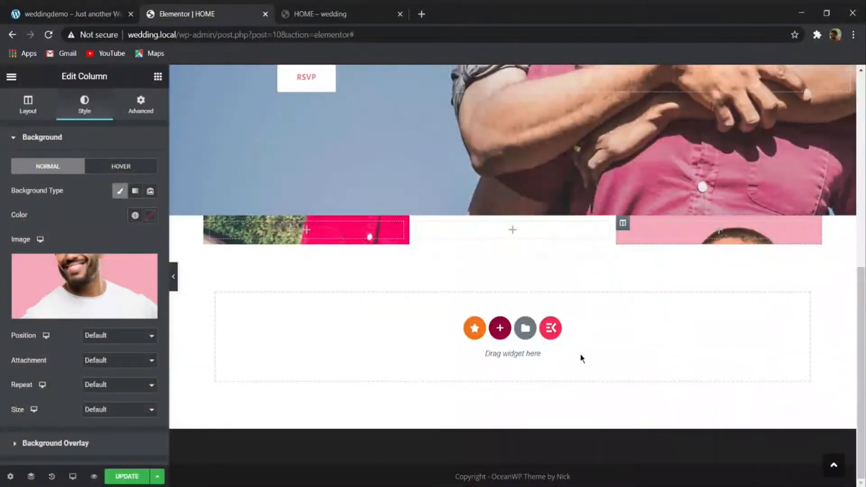
- Check the Our Story text on the reference demo site and add a heading reading HOW WE MET to the middle column
{"action": "left_click", "coordinate": [90, 10]}
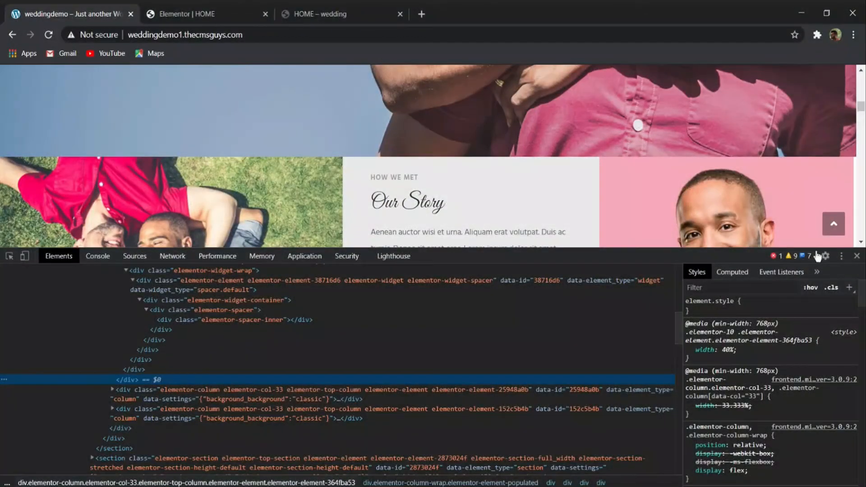
{"action": "left_click", "coordinate": [856, 256]}
{"action": "left_click_drag", "start_coordinate": [416, 177], "coordinate": [350, 181]}
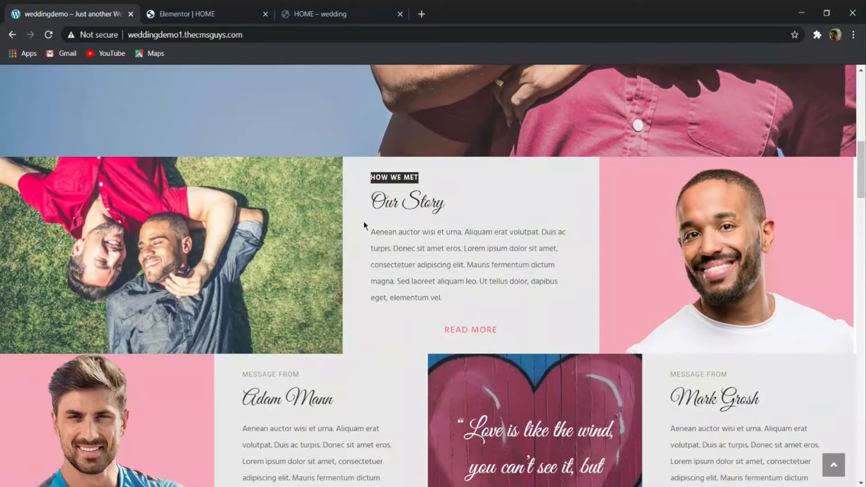
{"action": "scroll", "coordinate": [371, 120], "scroll_direction": "down", "scroll_amount": 2}
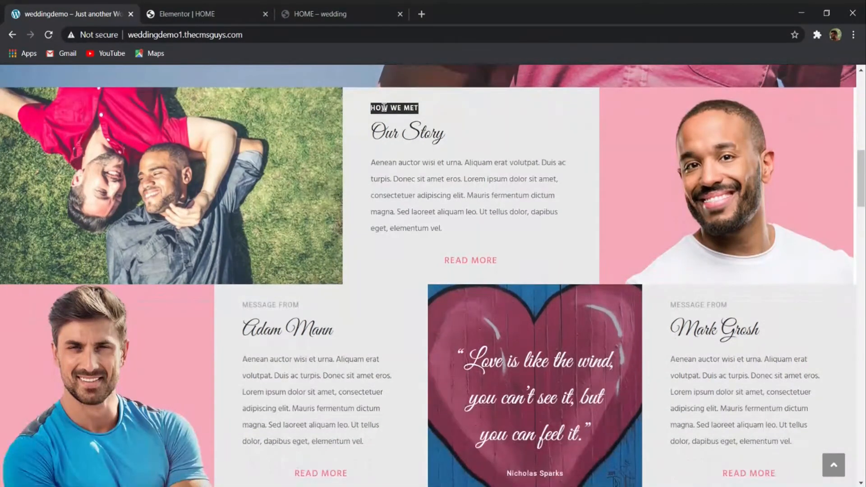
{"action": "left_click", "coordinate": [218, 12]}
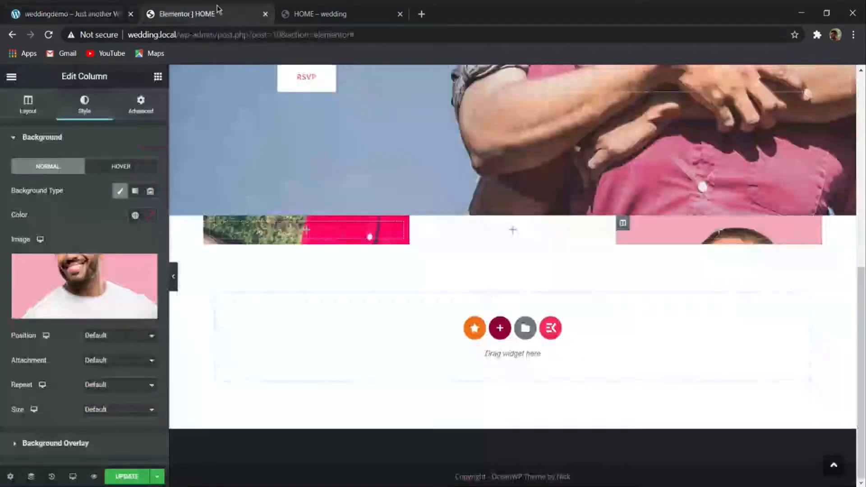
{"action": "left_click", "coordinate": [159, 76]}
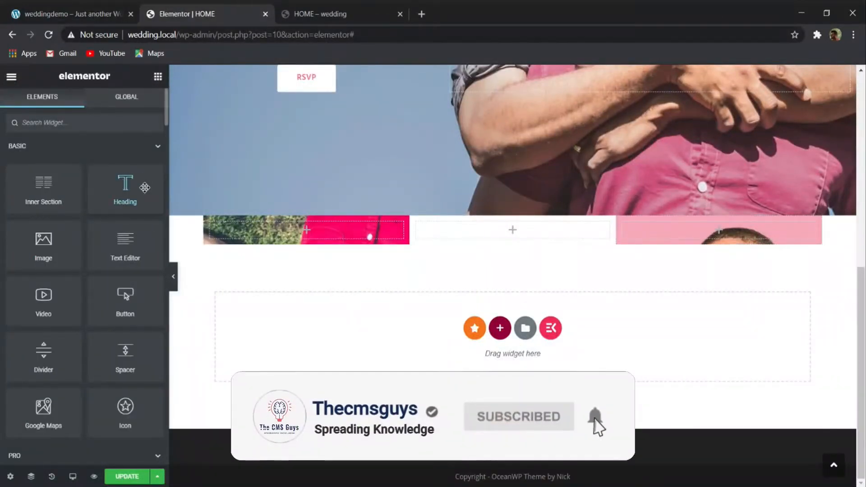
{"action": "left_click_drag", "start_coordinate": [144, 187], "coordinate": [509, 230]}
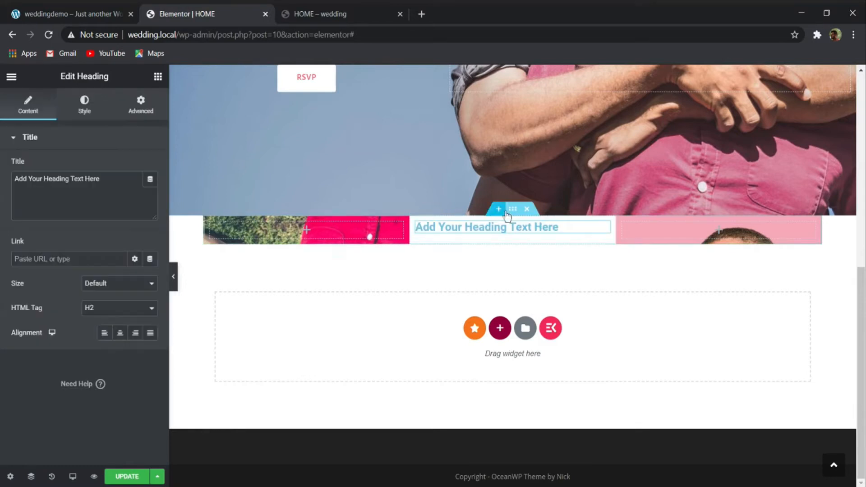
{"action": "left_click_drag", "start_coordinate": [115, 182], "coordinate": [2, 192]}
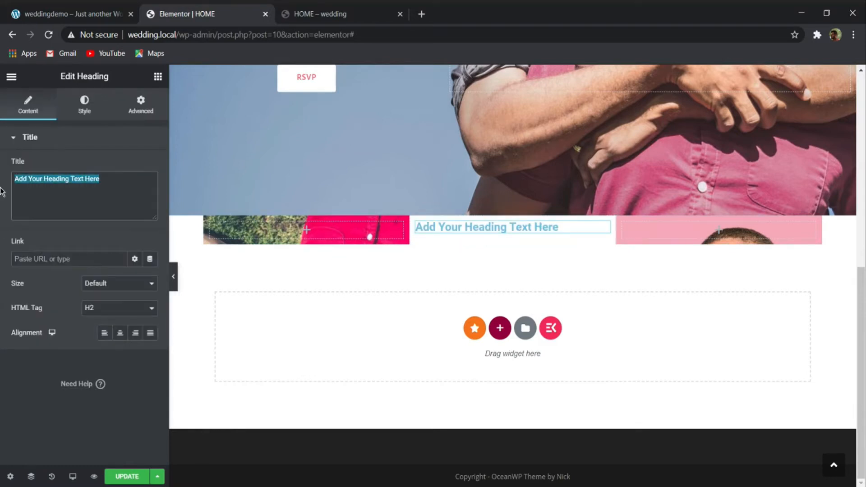
{"action": "type", "text": "HOW WE MET"}
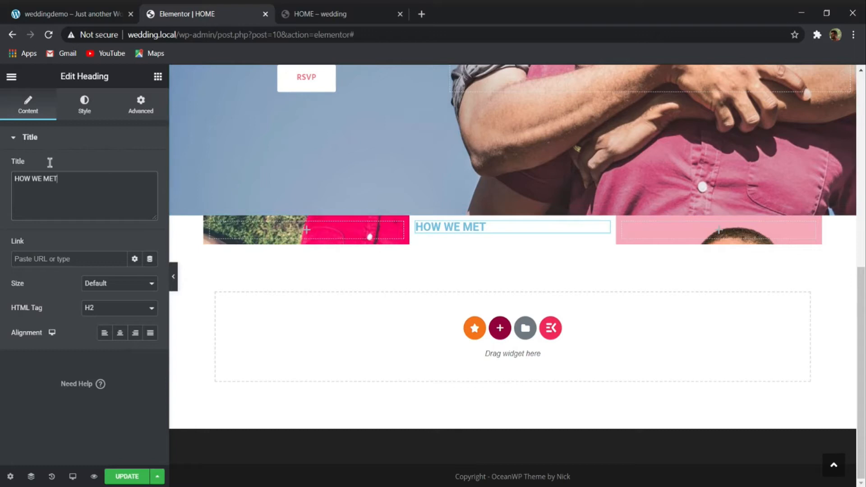
- Set the font family of the HOW WE MET heading to Hind
{"action": "left_click", "coordinate": [90, 104]}
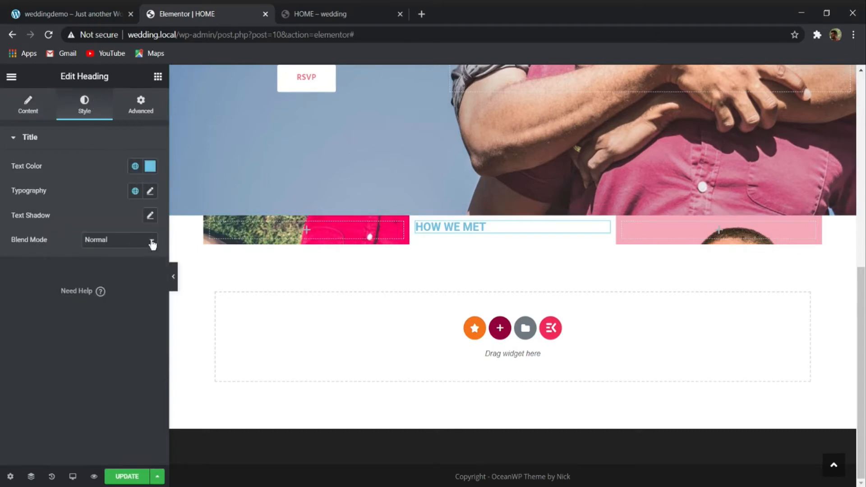
{"action": "left_click", "coordinate": [149, 192]}
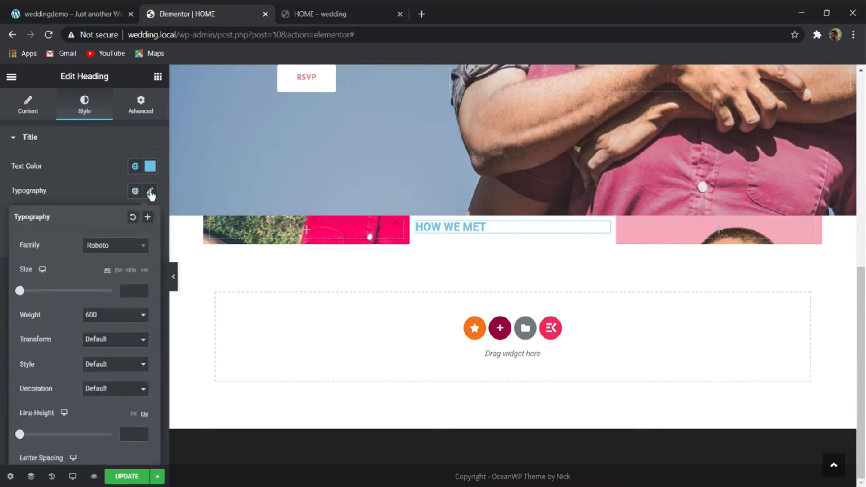
{"action": "left_click", "coordinate": [115, 247]}
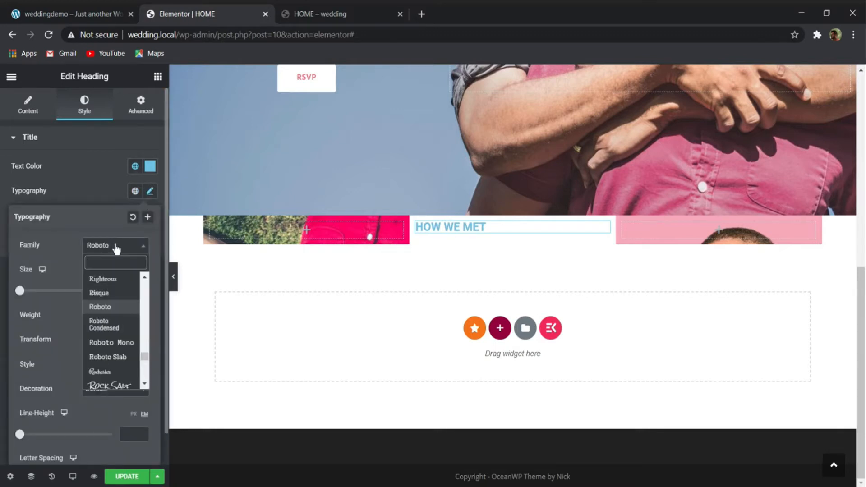
{"action": "type", "text": "HH"}
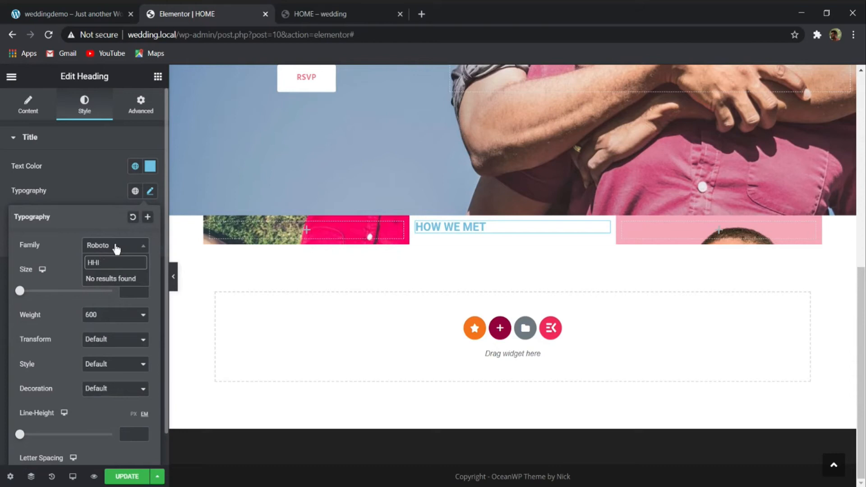
{"action": "key", "text": "BackSpace"}
{"action": "type", "text": "IND"}
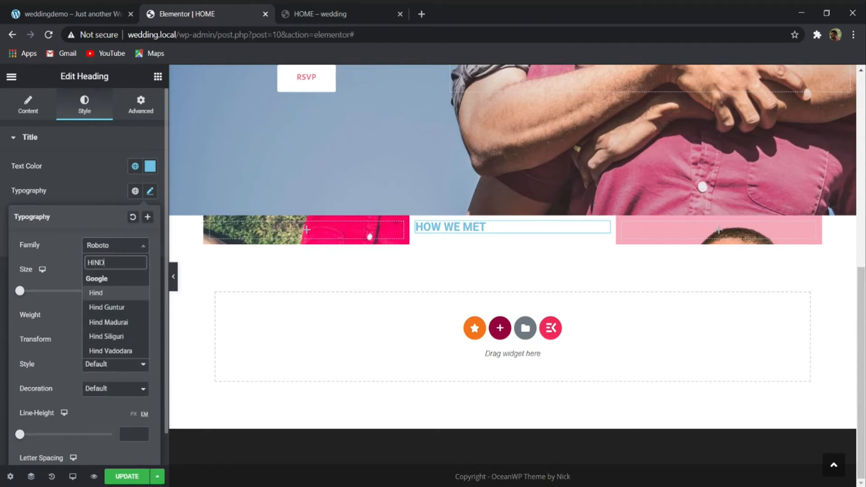
{"action": "key", "text": "Return"}
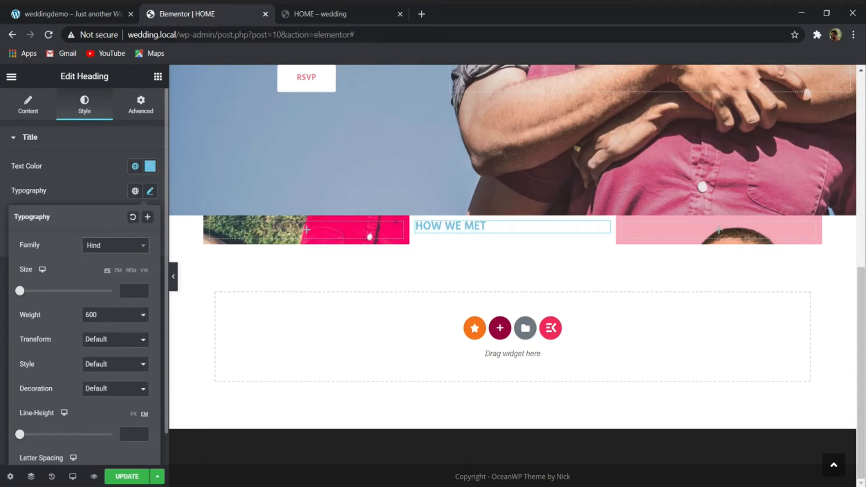
- Set the HOW WE MET heading's font size to 0.85 em and its letter spacing to 1
{"action": "left_click", "coordinate": [118, 270]}
{"action": "type", "text": "0.6"}
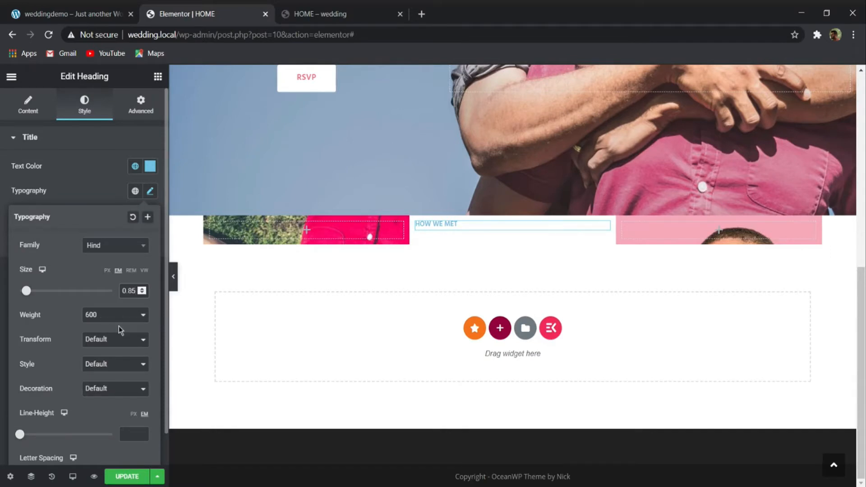
{"action": "scroll", "coordinate": [101, 408], "scroll_direction": "down", "scroll_amount": 1}
{"action": "left_click", "coordinate": [125, 444]}
{"action": "type", "text": "1"}
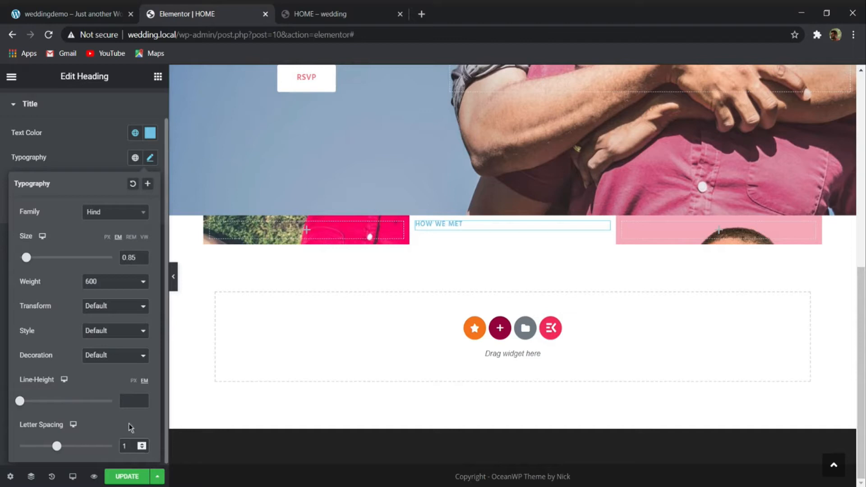
- Set the HOW WE MET heading's text color to 999999 and compare it with the reference demo site
{"action": "left_click", "coordinate": [150, 132]}
{"action": "left_click", "coordinate": [151, 132]}
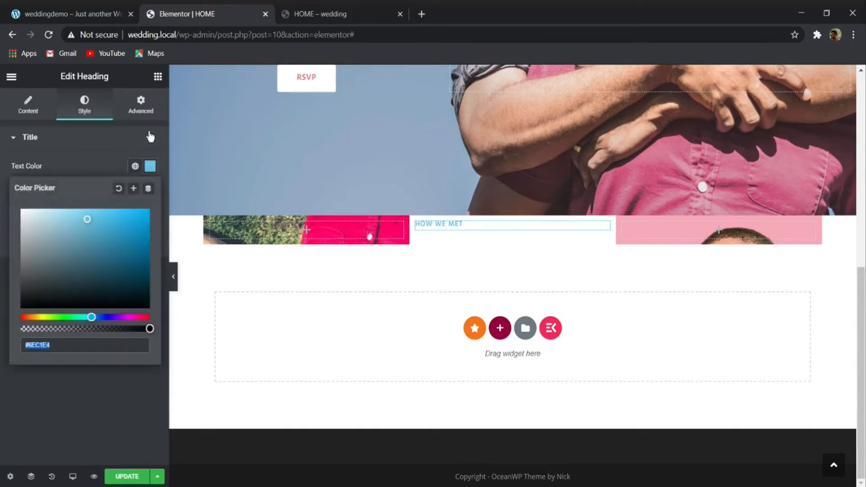
{"action": "type", "text": "999999"}
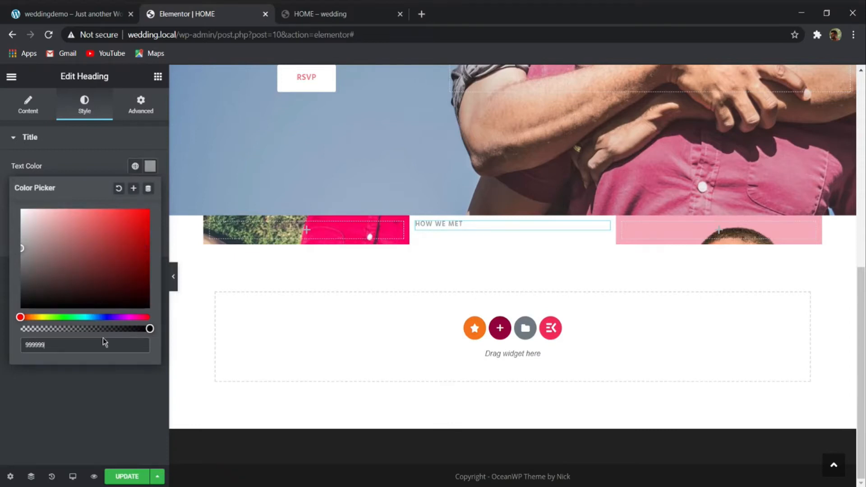
{"action": "left_click", "coordinate": [72, 13]}
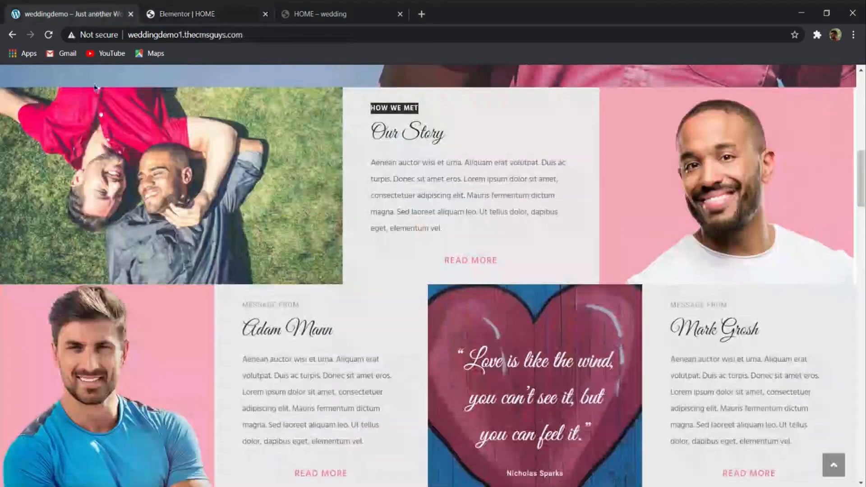
{"action": "left_click", "coordinate": [164, 8]}
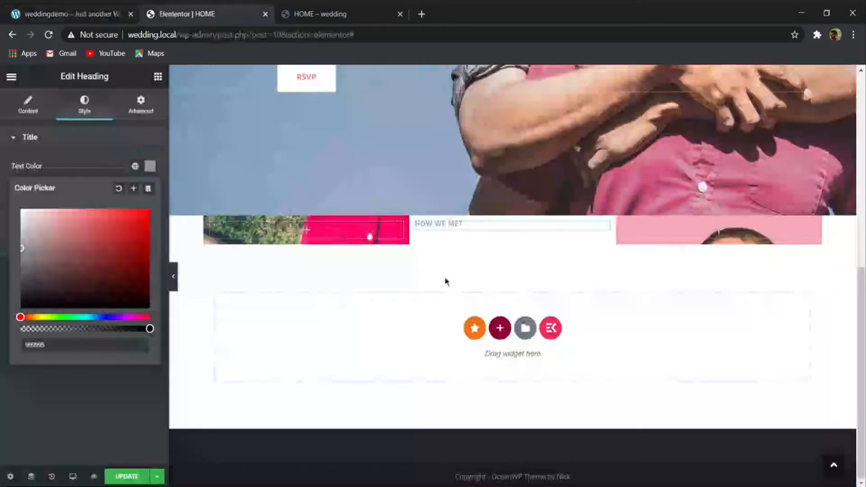
{"action": "left_click", "coordinate": [42, 138]}
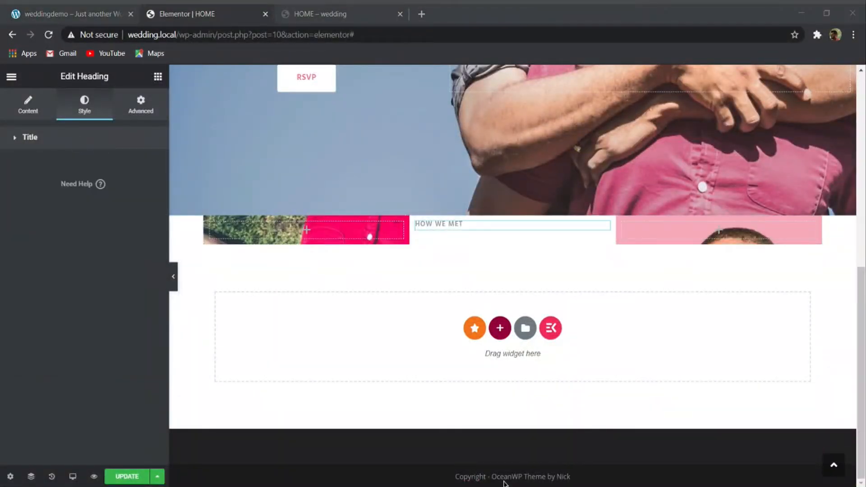
- Unlink the HOW WE MET heading's margins, set them to 10 top, 30 right, 0 bottom and 30 left, and update the page
{"action": "left_click", "coordinate": [693, 319]}
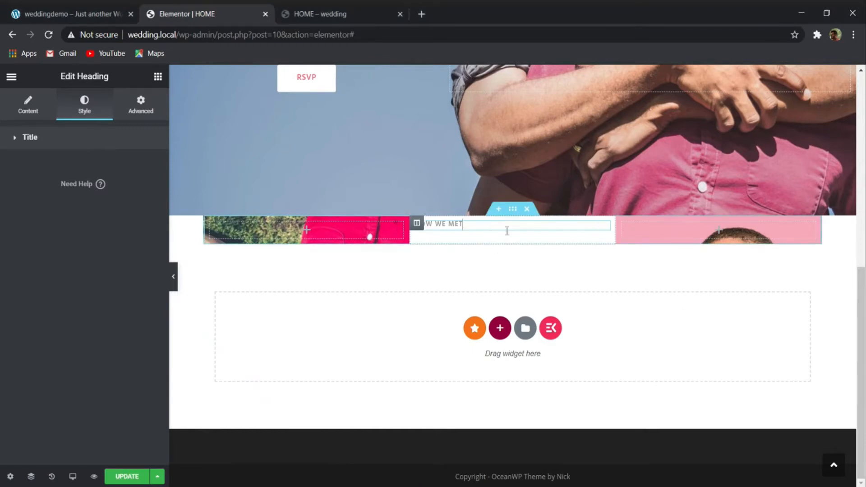
{"action": "left_click", "coordinate": [140, 103]}
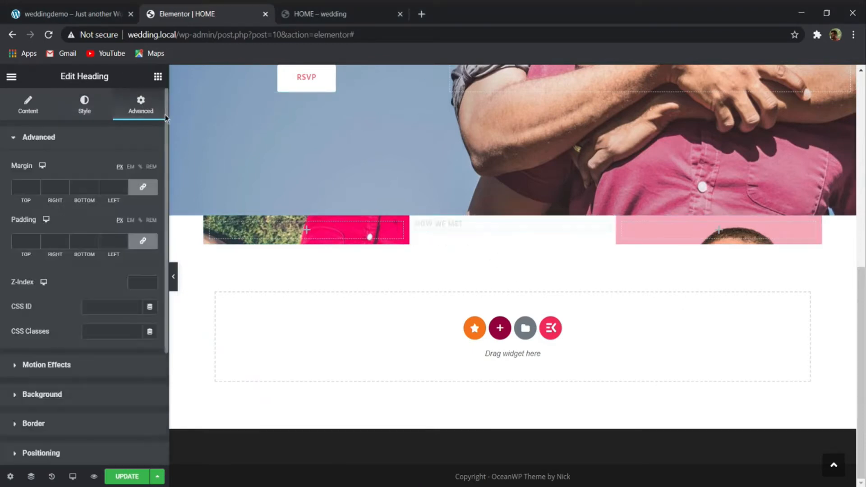
{"action": "left_click", "coordinate": [142, 187]}
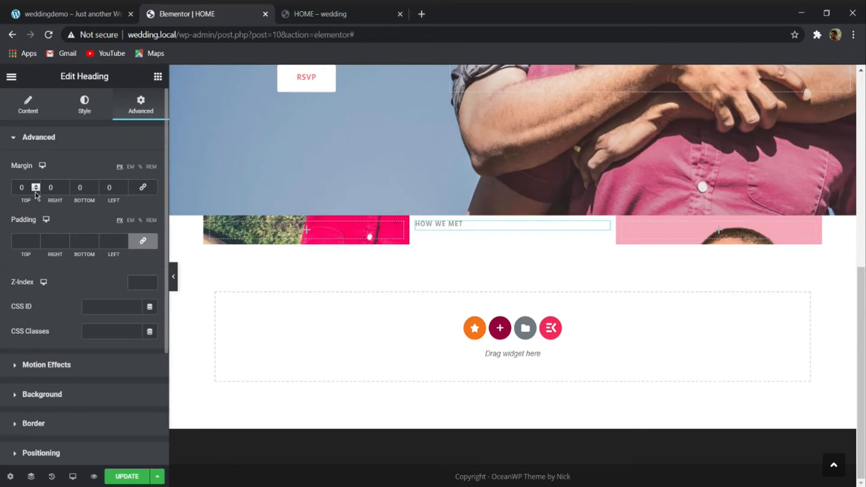
{"action": "type", "text": "10"}
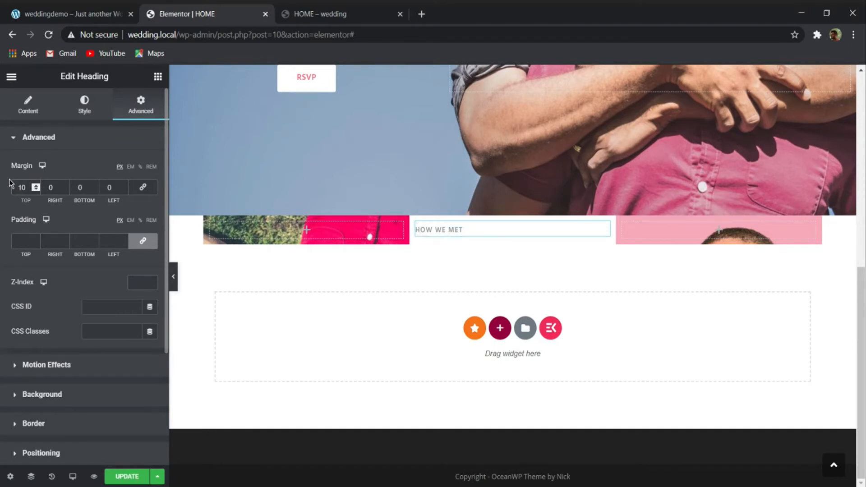
{"action": "key", "text": "Tab"}
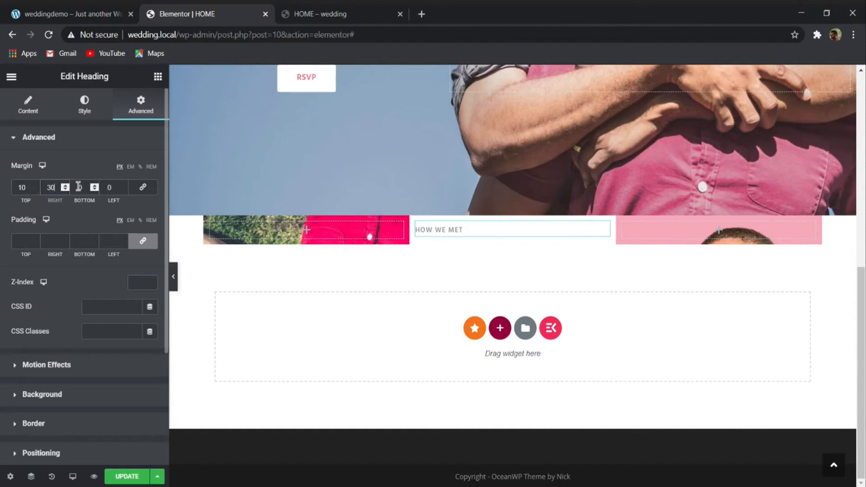
{"action": "left_click_drag", "start_coordinate": [114, 184], "coordinate": [88, 186]}
{"action": "type", "text": "30"}
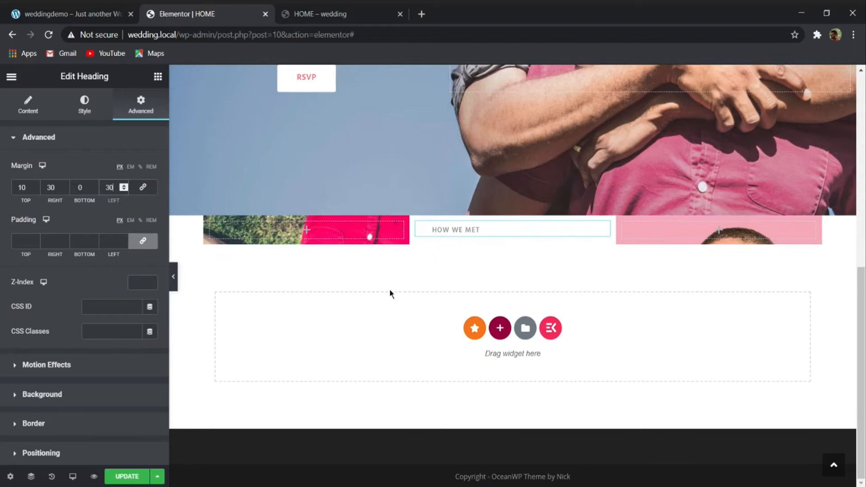
{"action": "left_click", "coordinate": [149, 479]}
- Check the title on the reference demo site and add a heading reading Our Story below HOW WE MET
{"action": "left_click", "coordinate": [72, 14]}
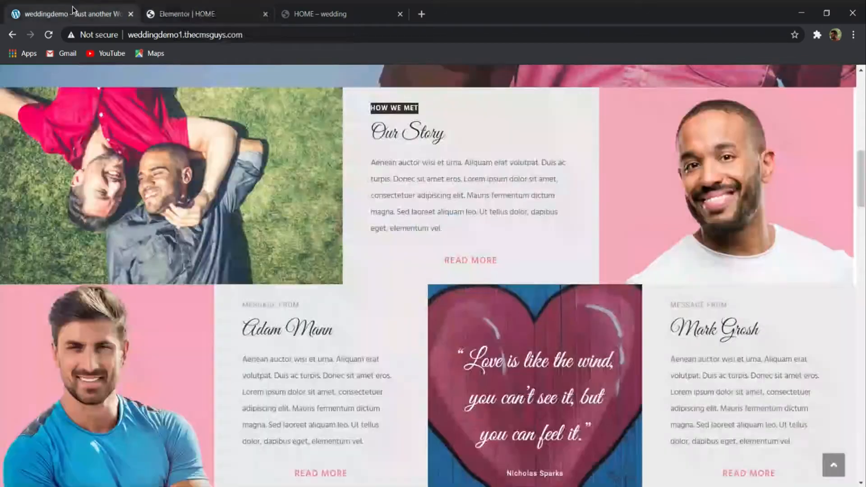
{"action": "left_click_drag", "start_coordinate": [371, 131], "coordinate": [442, 129]}
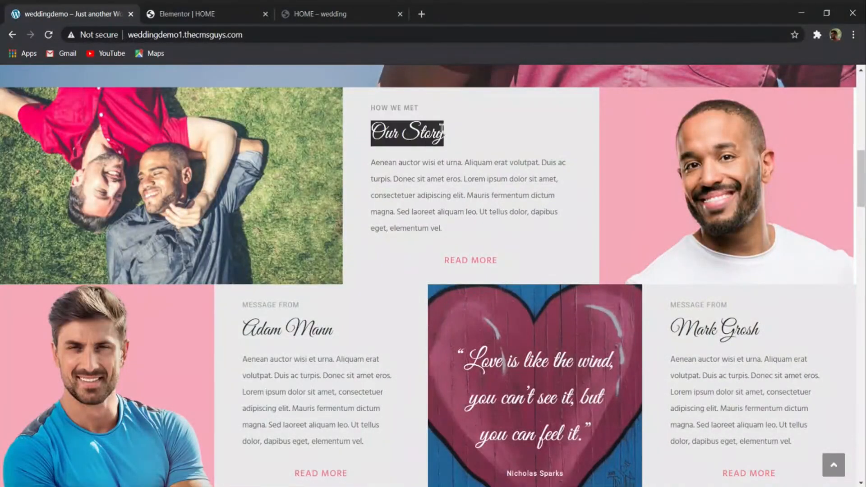
{"action": "left_click", "coordinate": [199, 13]}
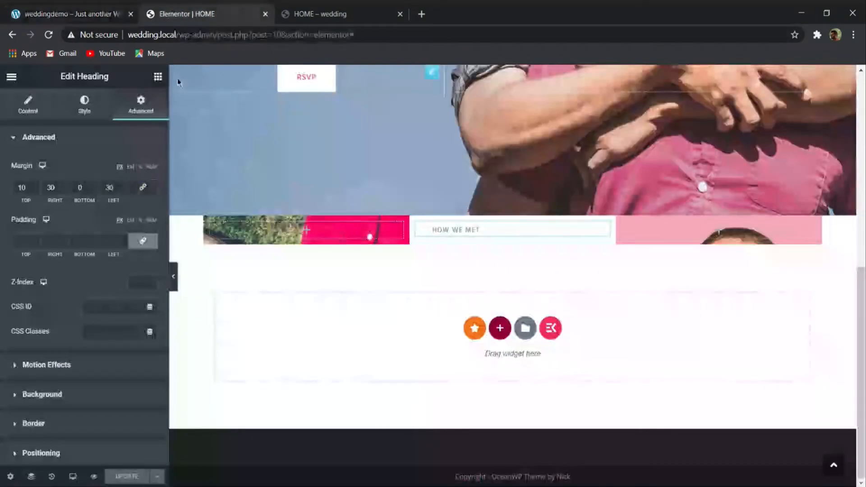
{"action": "left_click", "coordinate": [158, 78]}
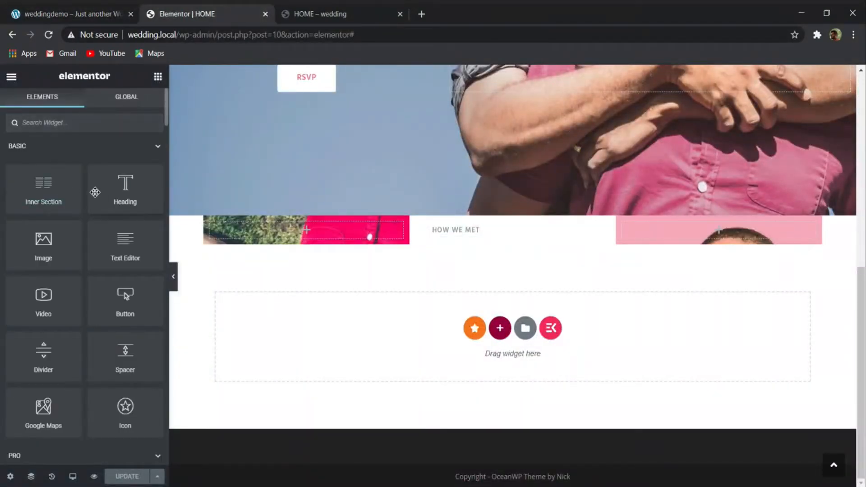
{"action": "left_click_drag", "start_coordinate": [111, 191], "coordinate": [445, 233]}
{"action": "left_click_drag", "start_coordinate": [116, 185], "coordinate": [1, 187]}
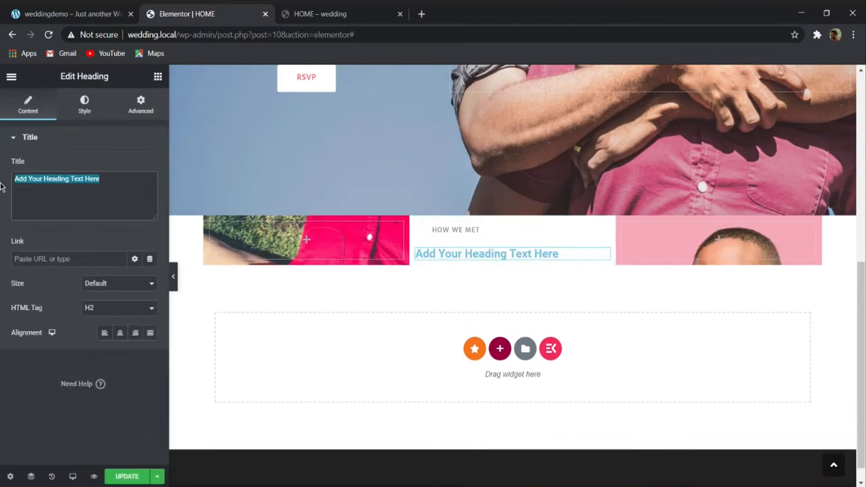
{"action": "type", "text": "Our Story"}
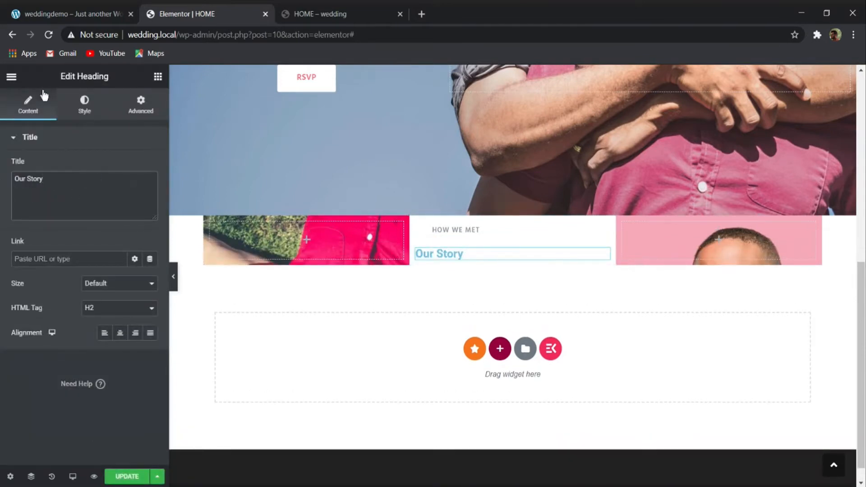
- Set the Our Story heading's text color to 262626
{"action": "left_click", "coordinate": [83, 109]}
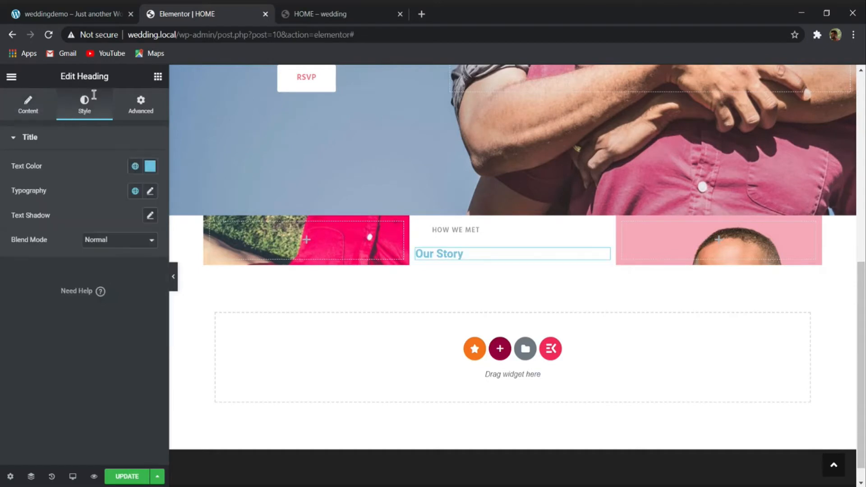
{"action": "left_click", "coordinate": [150, 167]}
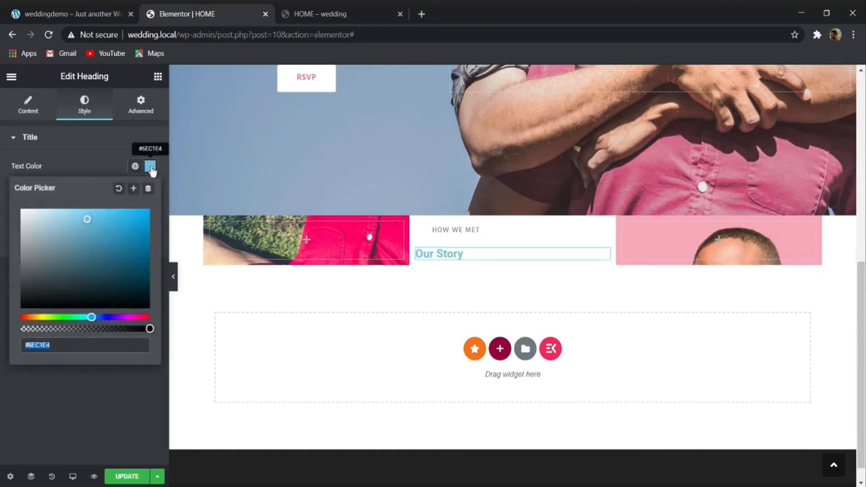
{"action": "type", "text": "262626"}
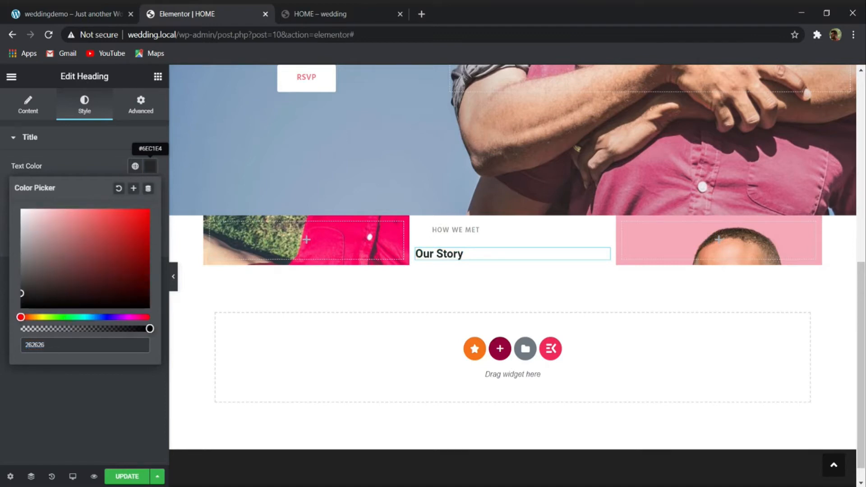
{"action": "left_click", "coordinate": [83, 139]}
{"action": "left_click", "coordinate": [107, 147]}
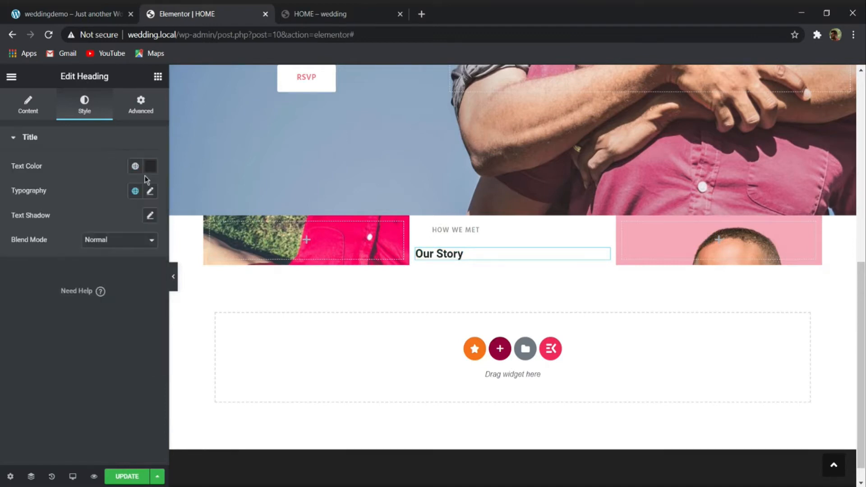
- Set the font family of the Our Story heading to Great Vibes
{"action": "left_click", "coordinate": [150, 191]}
{"action": "left_click", "coordinate": [116, 247]}
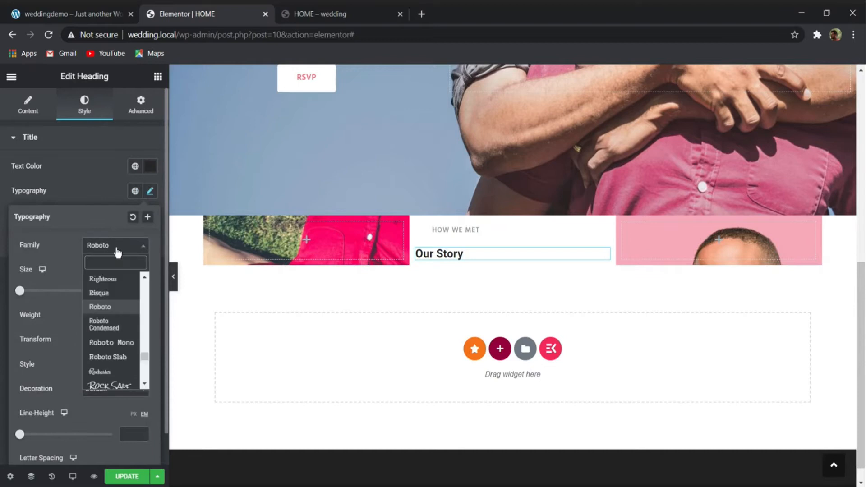
{"action": "type", "text": "GREA"}
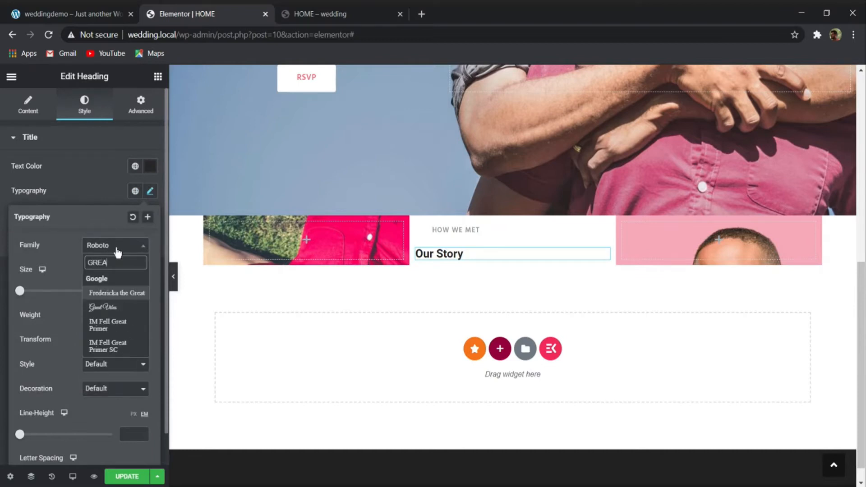
{"action": "key", "text": "Down"}
{"action": "key", "text": "Return"}
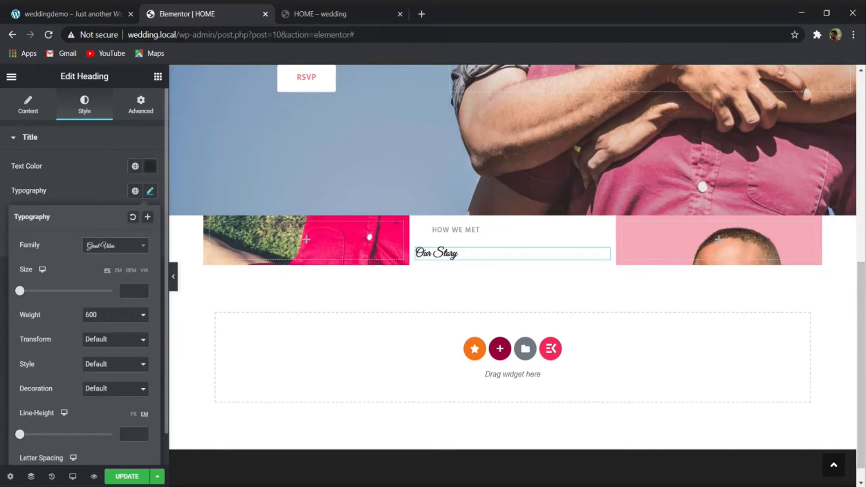
- Set the Our Story heading's font size to 2.5 em, weight to 400 and line height to 1 em, and update the page
{"action": "left_click", "coordinate": [119, 270]}
{"action": "type", "text": "2.5"}
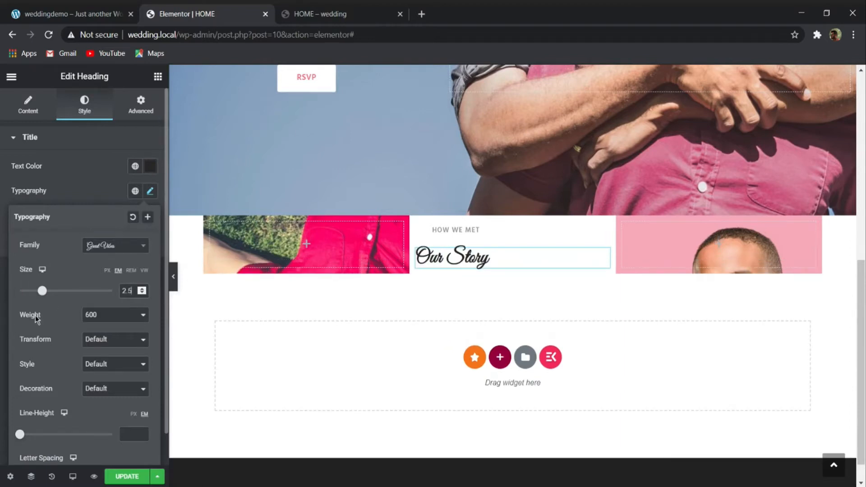
{"action": "left_click", "coordinate": [98, 346]}
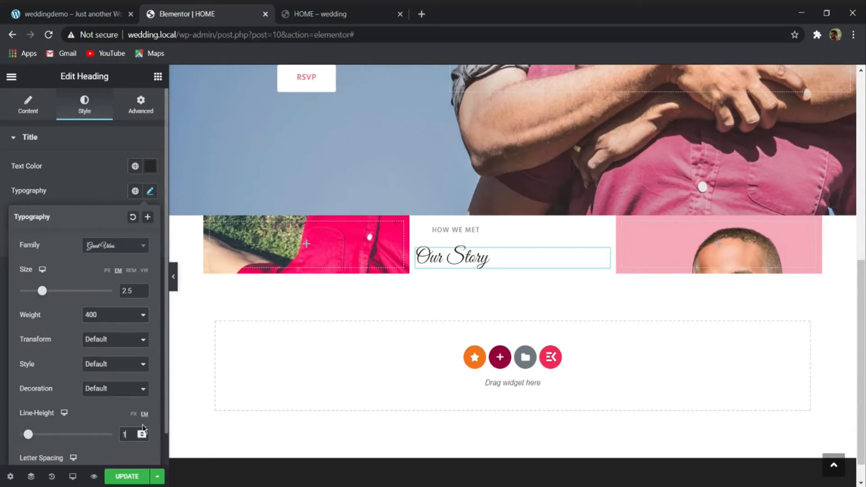
{"action": "left_click", "coordinate": [95, 192]}
{"action": "left_click", "coordinate": [130, 476]}
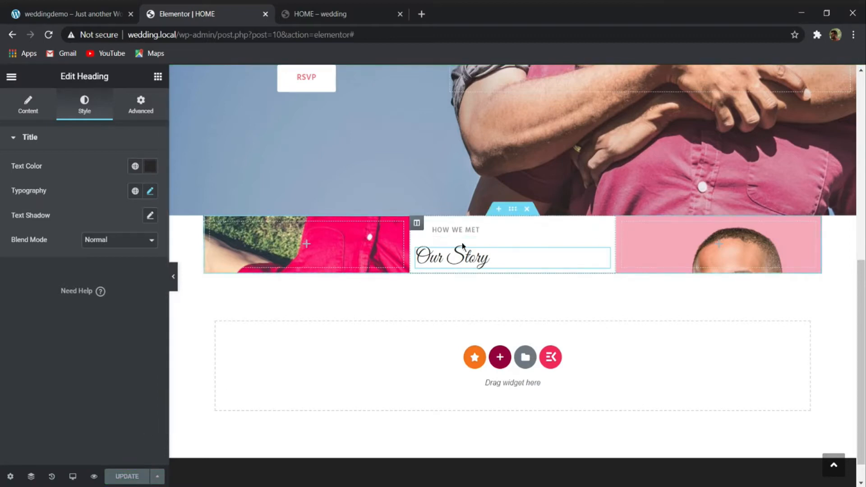
- Unlink the Our Story heading's margin and padding values and set its left margin to 30 px
{"action": "right_click", "coordinate": [475, 233]}
{"action": "left_click", "coordinate": [361, 251]}
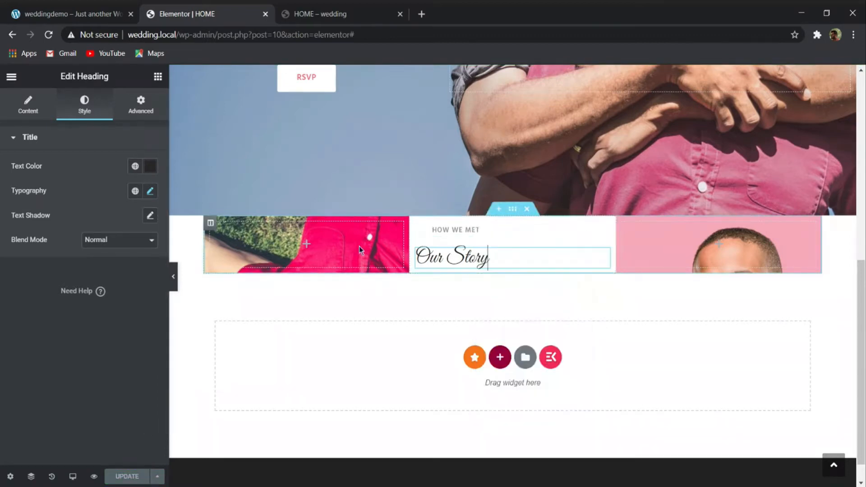
{"action": "left_click", "coordinate": [140, 103]}
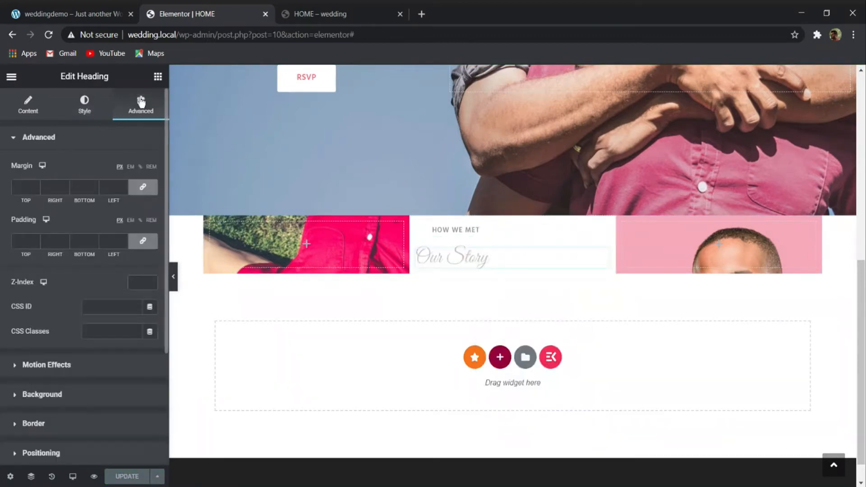
{"action": "left_click", "coordinate": [143, 240]}
{"action": "left_click", "coordinate": [143, 187]}
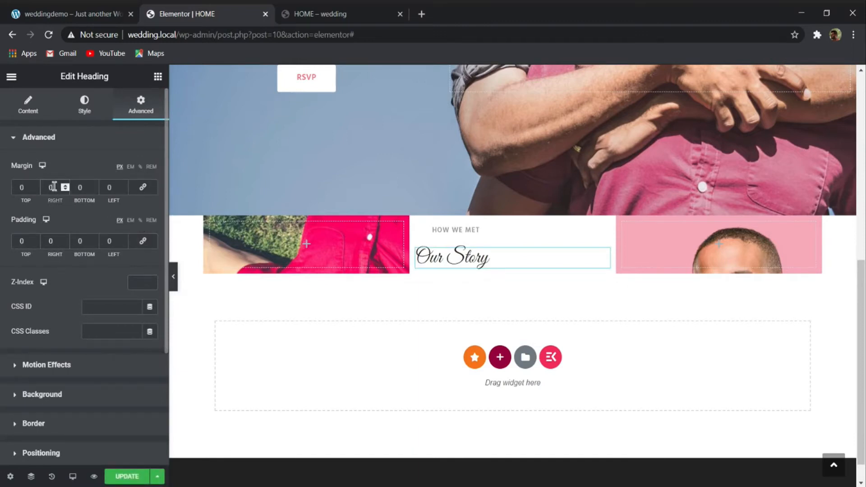
{"action": "left_click_drag", "start_coordinate": [118, 185], "coordinate": [92, 190]}
{"action": "type", "text": "30"}
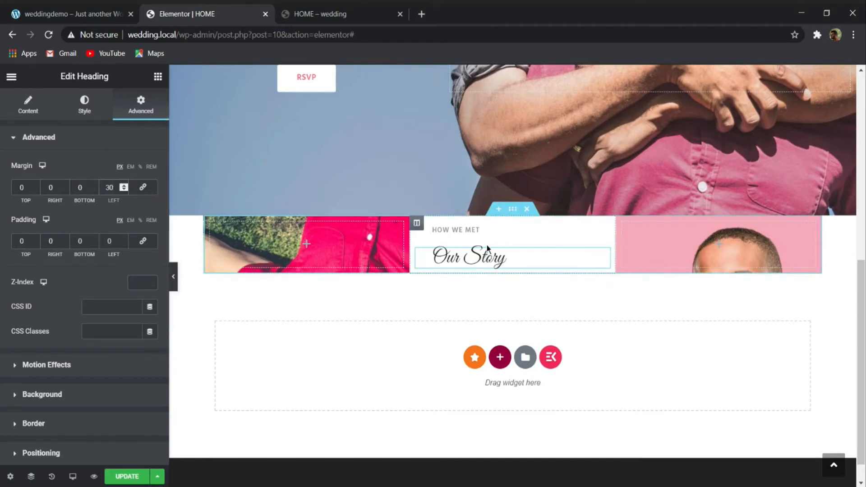
{"action": "double_click", "coordinate": [52, 182]}
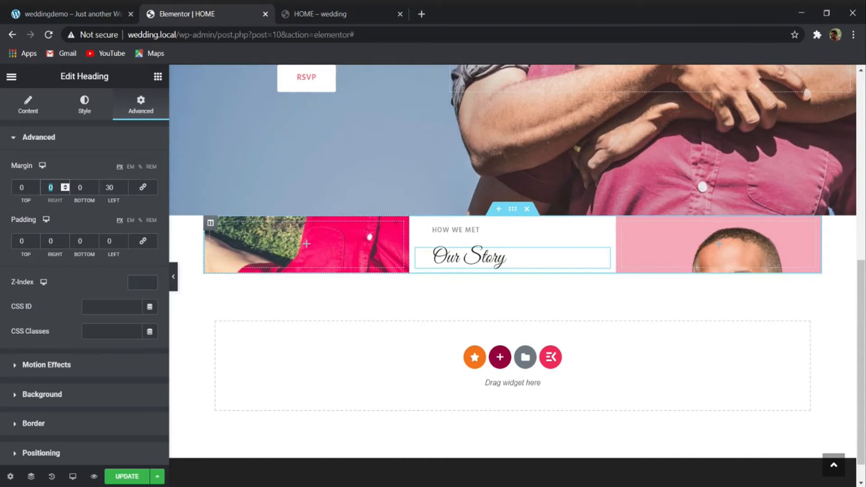
- Copy the Our Story paragraph from the reference demo site and add a Text Editor widget below the Our Story heading
{"action": "left_click", "coordinate": [75, 11]}
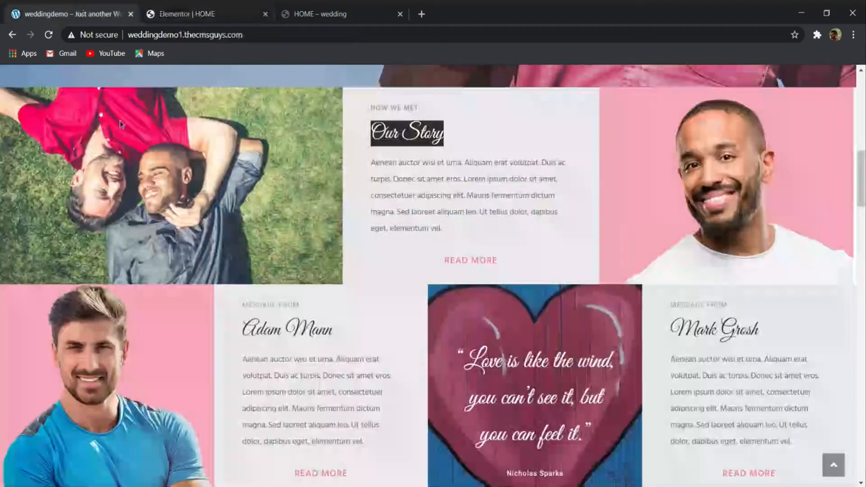
{"action": "left_click_drag", "start_coordinate": [445, 242], "coordinate": [369, 165]}
{"action": "key", "text": "ctrl+c"}
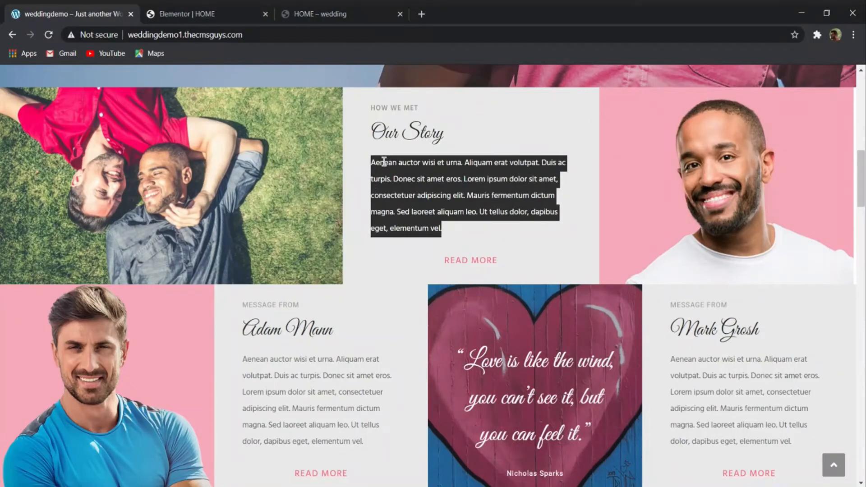
{"action": "left_click", "coordinate": [191, 10]}
{"action": "left_click", "coordinate": [157, 77]}
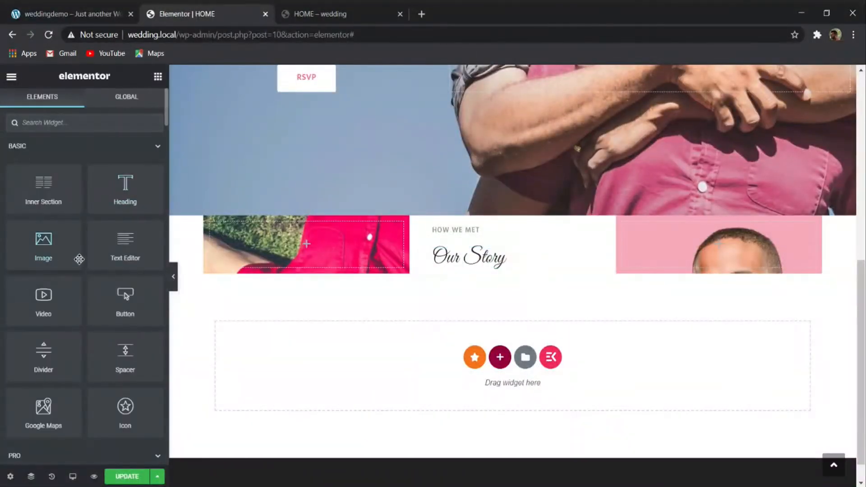
{"action": "left_click_drag", "start_coordinate": [136, 254], "coordinate": [509, 270]}
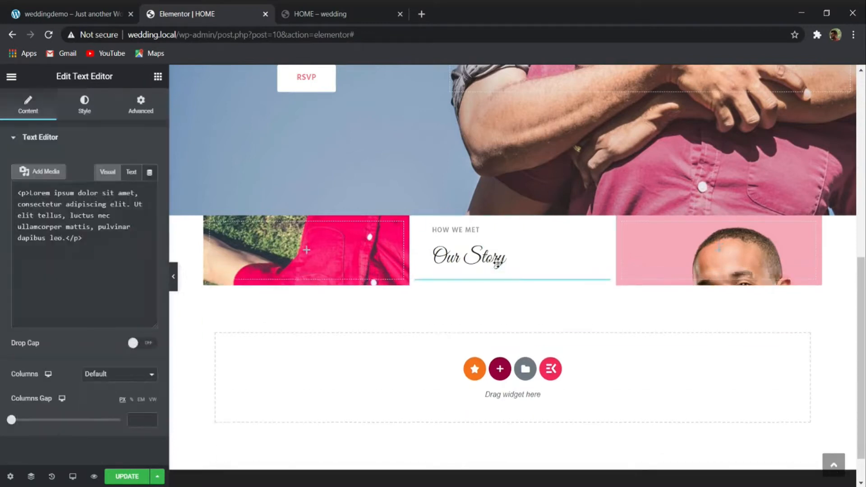
- Replace the widget's placeholder text with the copied Aenean auctor paragraph and format it as Paragraph
{"action": "left_click_drag", "start_coordinate": [94, 273], "coordinate": [2, 221]}
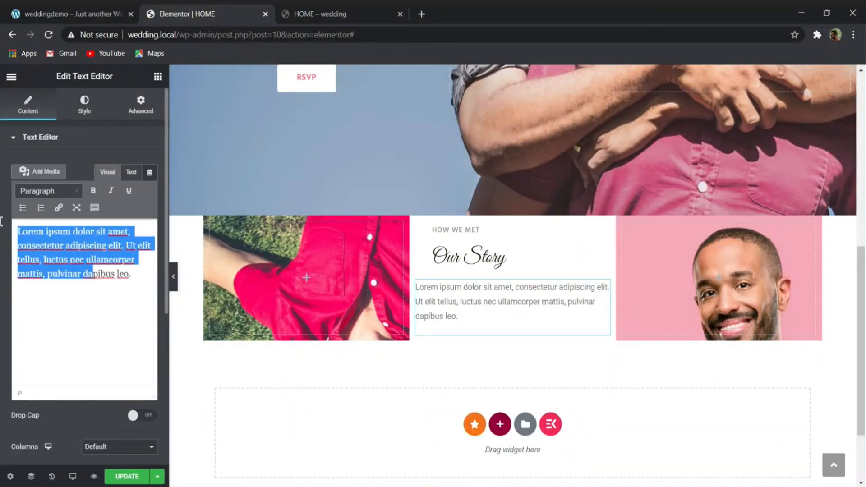
{"action": "key", "text": "ctrl+a"}
{"action": "key", "text": "ctrl+v"}
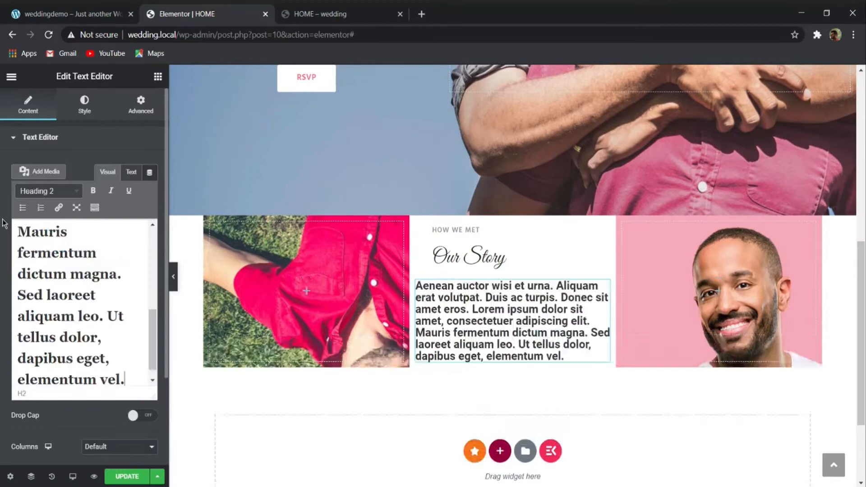
{"action": "left_click", "coordinate": [69, 191]}
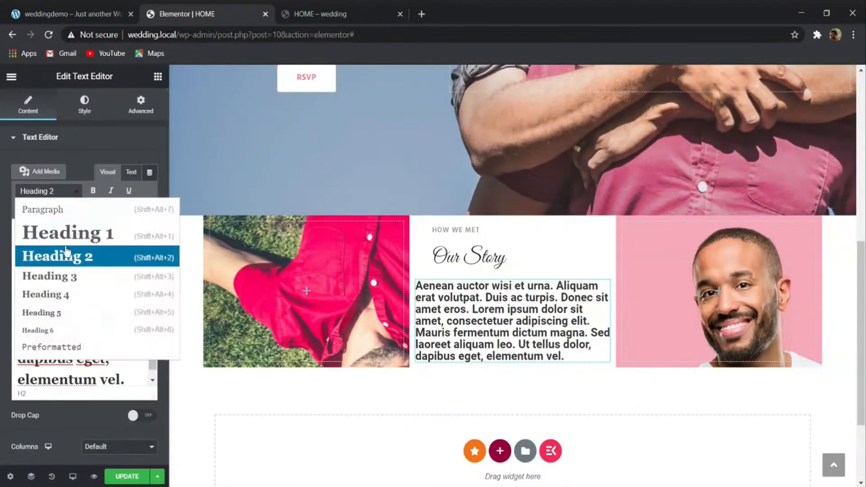
{"action": "left_click", "coordinate": [53, 209]}
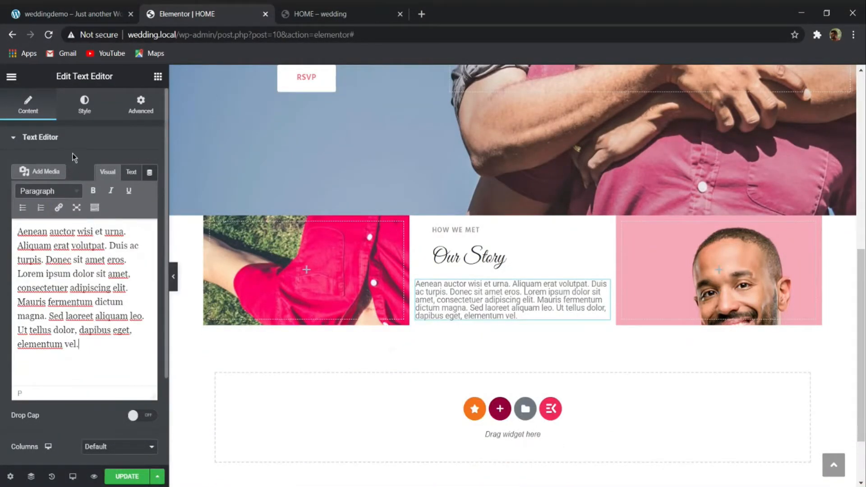
- Set the Our Story text widget's text color to 666666
{"action": "left_click", "coordinate": [84, 105]}
{"action": "left_click", "coordinate": [150, 191]}
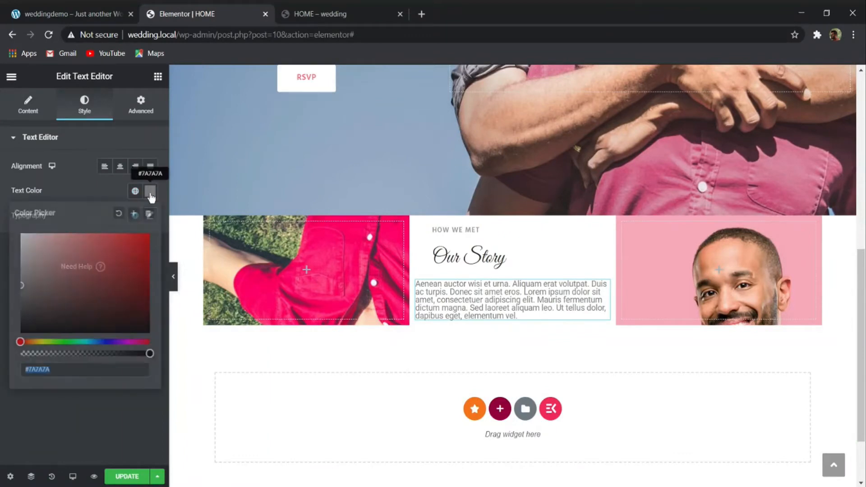
{"action": "type", "text": "666666"}
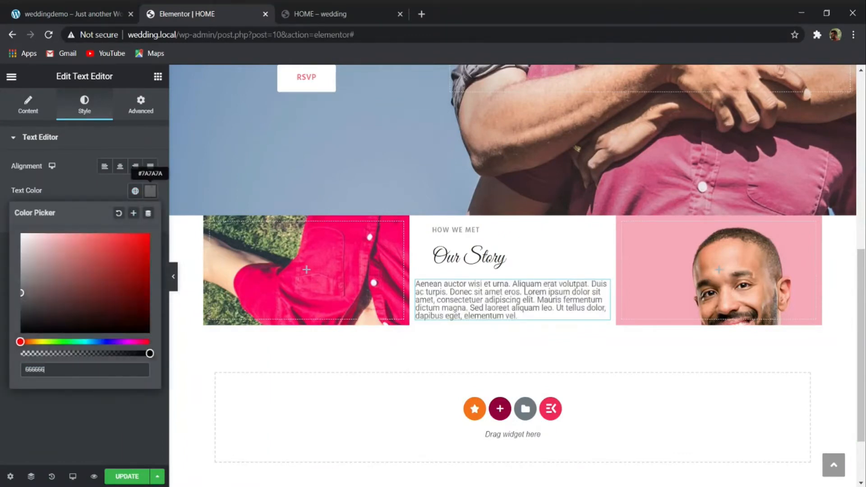
{"action": "left_click", "coordinate": [151, 191]}
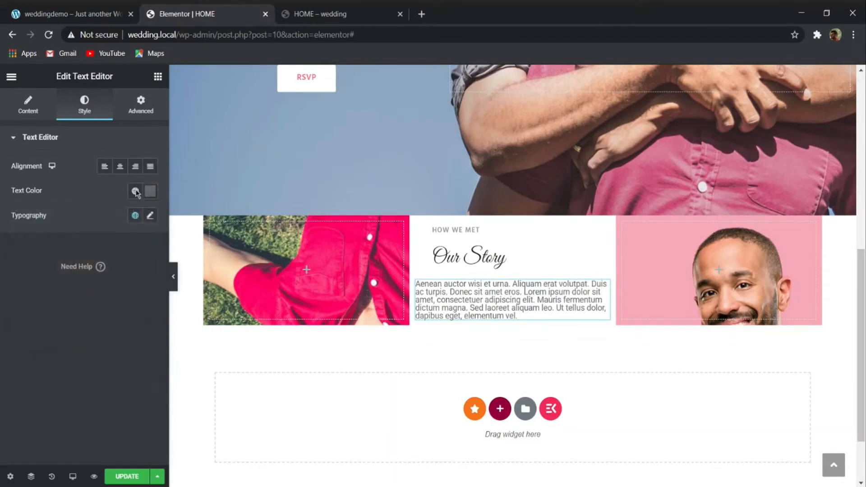
- Change the Our Story text widget's typography to the Hind font with a size of 1 em
{"action": "left_click", "coordinate": [150, 216]}
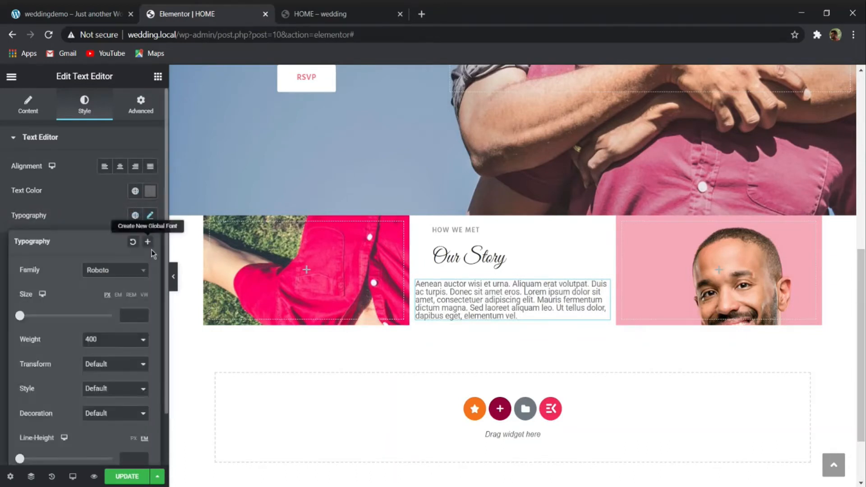
{"action": "left_click", "coordinate": [122, 271]}
{"action": "type", "text": "hind"}
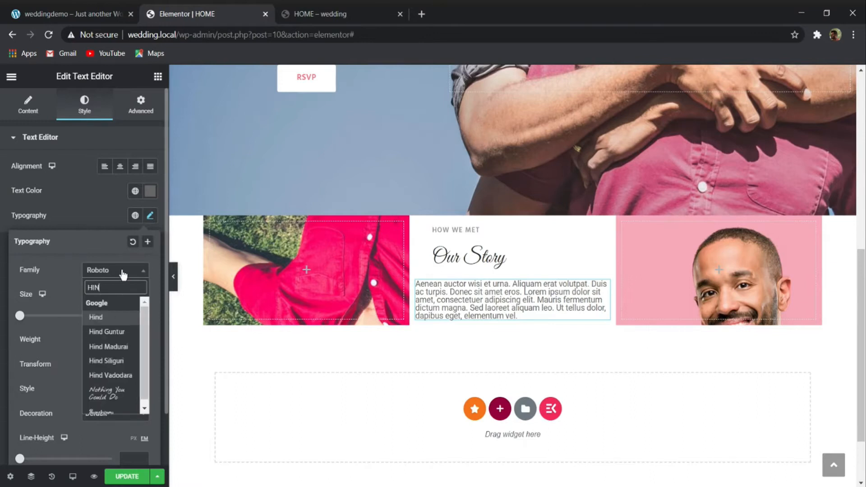
{"action": "key", "text": "Return"}
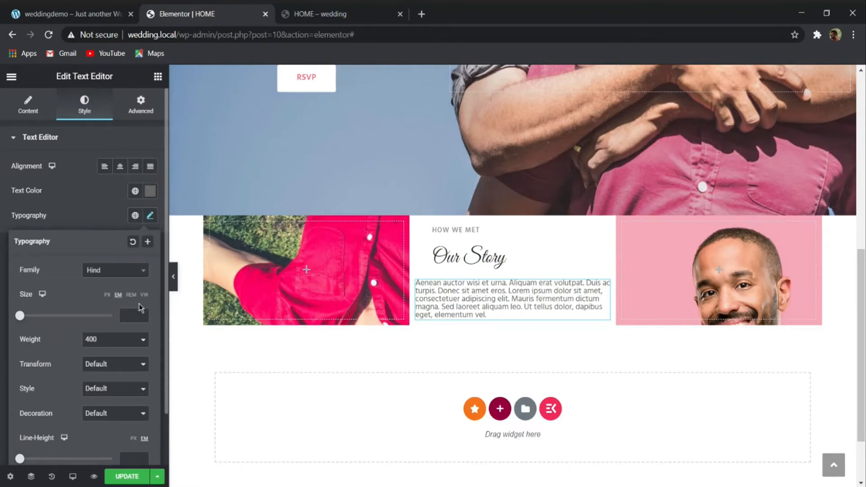
{"action": "type", "text": "1"}
- Enter a line height of 28 for the text widget and compare it with the paragraph on the reference demo site
{"action": "scroll", "coordinate": [108, 417], "scroll_direction": "down", "scroll_amount": 1}
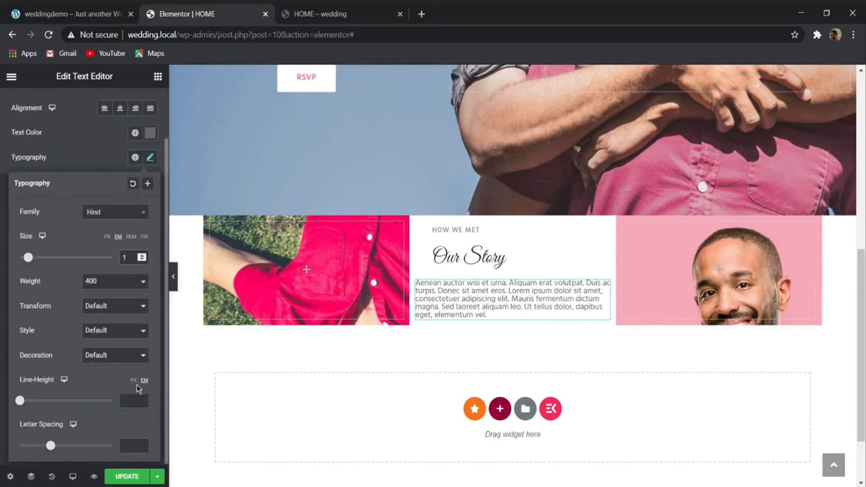
{"action": "left_click", "coordinate": [130, 399]}
{"action": "type", "text": "28"}
{"action": "left_click", "coordinate": [72, 14]}
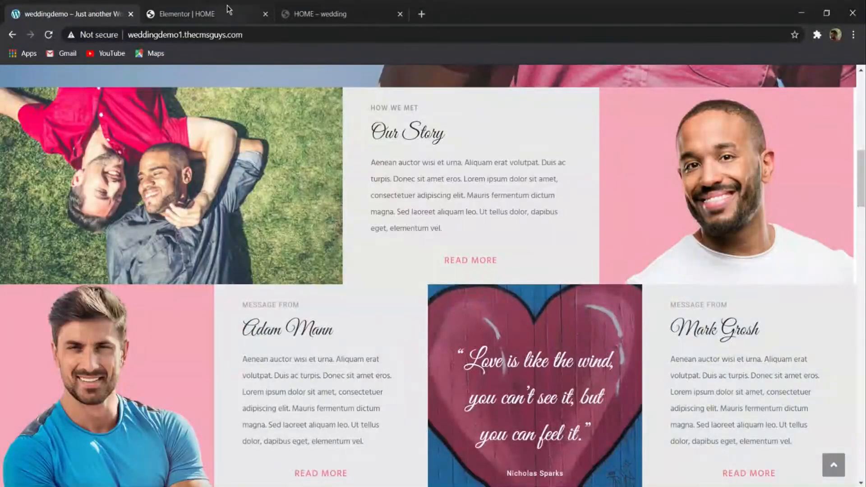
{"action": "left_click", "coordinate": [227, 9]}
- Set the text widget's line height to 74 px and its font size to 14 px
{"action": "left_click_drag", "start_coordinate": [71, 403], "coordinate": [88, 408]}
{"action": "left_click", "coordinate": [108, 236]}
{"action": "double_click", "coordinate": [125, 257]}
{"action": "type", "text": "8"}
{"action": "key", "text": "BackSpace"}
{"action": "type", "text": "15"}
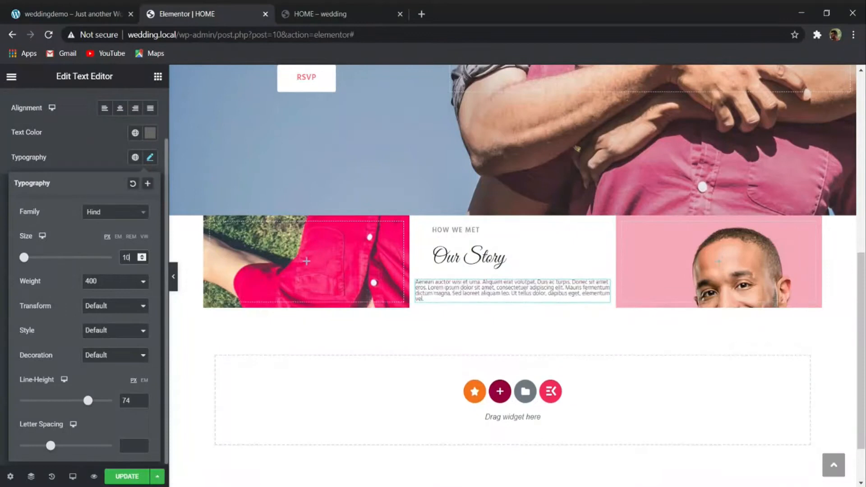
{"action": "key", "text": "Down"}
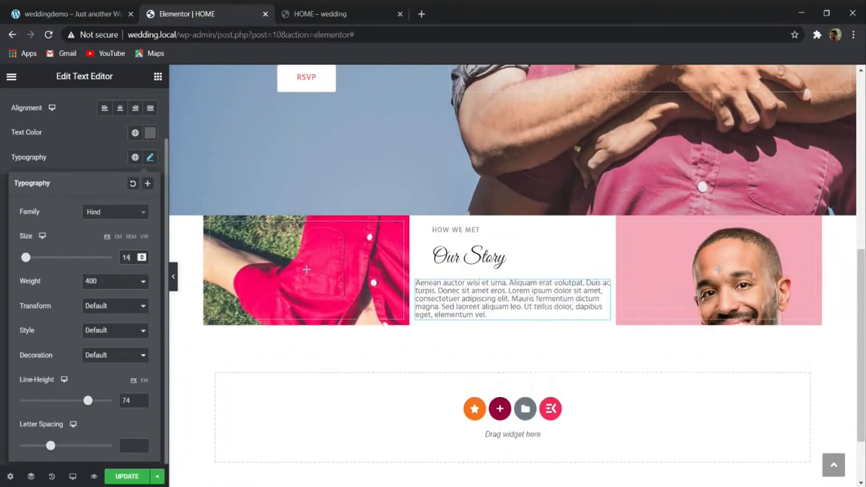
- Switch the text widget's line height unit to em and set the line height to 0.8
{"action": "left_click", "coordinate": [144, 380]}
{"action": "left_click_drag", "start_coordinate": [134, 398], "coordinate": [83, 405]}
{"action": "key", "text": "BackSpace"}
{"action": "type", "text": "000"}
{"action": "key", "text": "BackSpace"}
{"action": "key", "text": "BackSpace"}
{"action": "key", "text": "BackSpace"}
{"action": "type", "text": "11"}
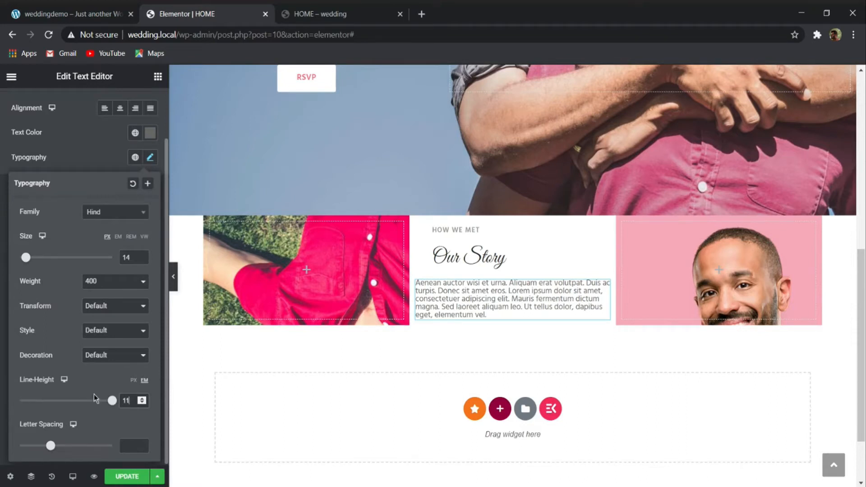
{"action": "left_click_drag", "start_coordinate": [112, 400], "coordinate": [30, 404]}
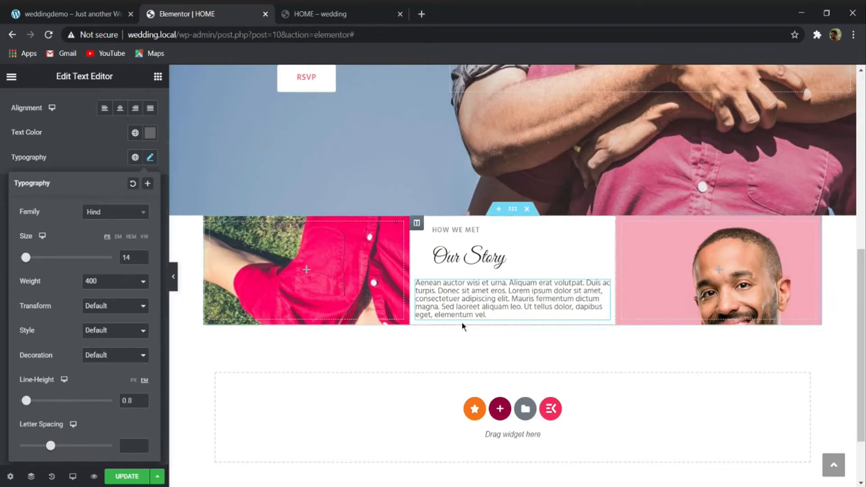
- Delete the Text Editor widget below the Our Story heading
{"action": "left_click", "coordinate": [486, 315]}
{"action": "right_click", "coordinate": [467, 304]}
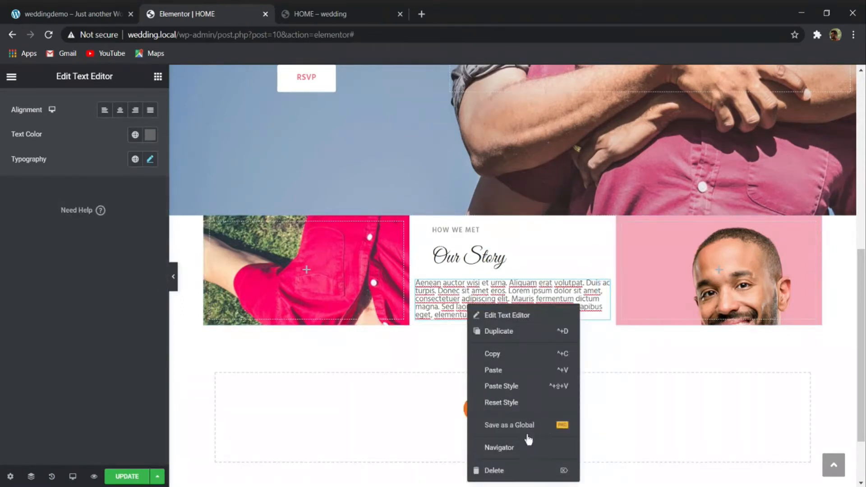
{"action": "scroll", "coordinate": [645, 362], "scroll_direction": "down", "scroll_amount": 2}
{"action": "right_click", "coordinate": [518, 221]}
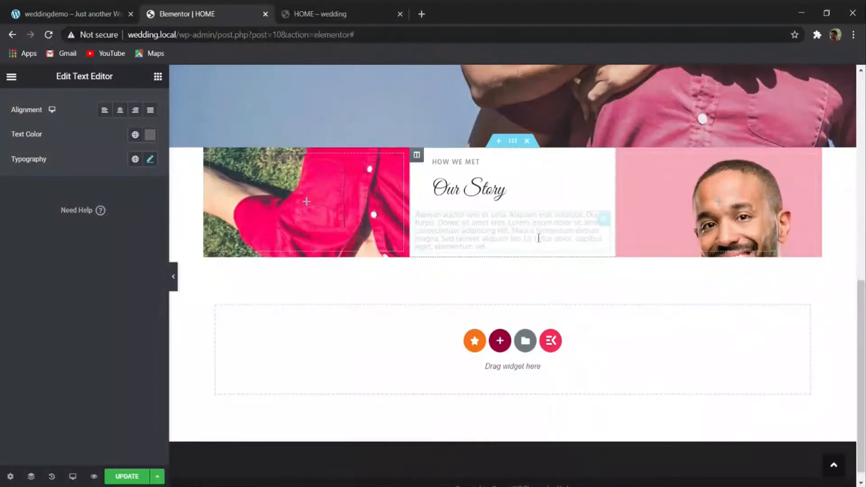
{"action": "left_click", "coordinate": [553, 383]}
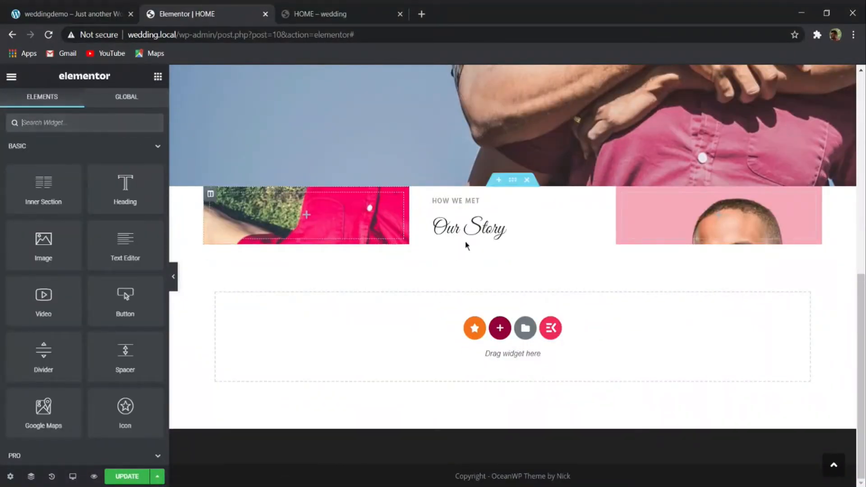
- Duplicate the HOW WE MET heading and move the copy below the Our Story heading
{"action": "right_click", "coordinate": [489, 199]}
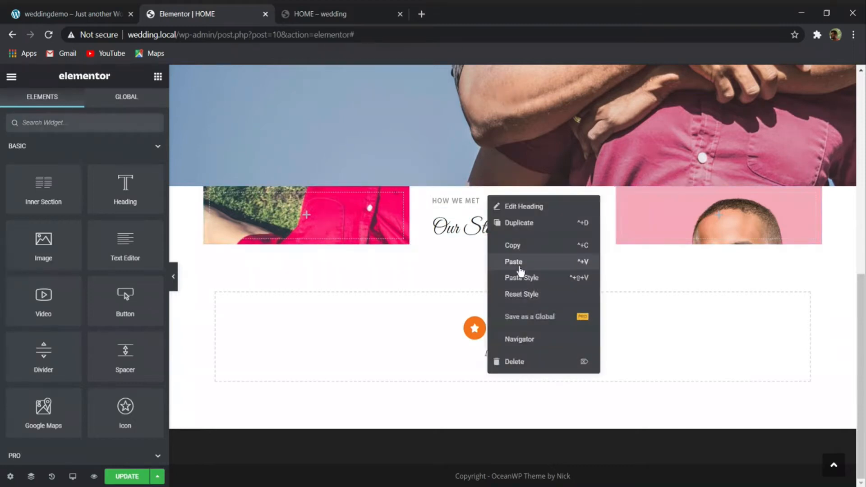
{"action": "left_click", "coordinate": [518, 226]}
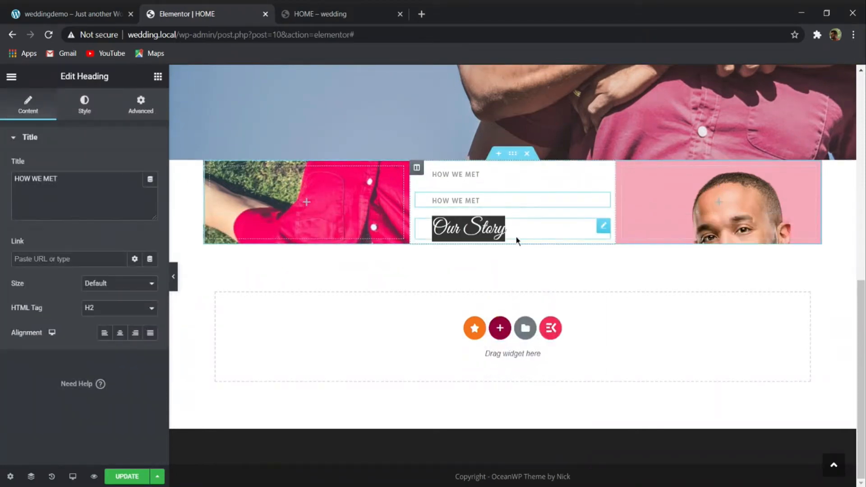
{"action": "left_click_drag", "start_coordinate": [603, 199], "coordinate": [557, 231]}
- Review the duplicated heading's margins and set its text color to 262626
{"action": "left_click", "coordinate": [140, 105]}
{"action": "double_click", "coordinate": [21, 187]}
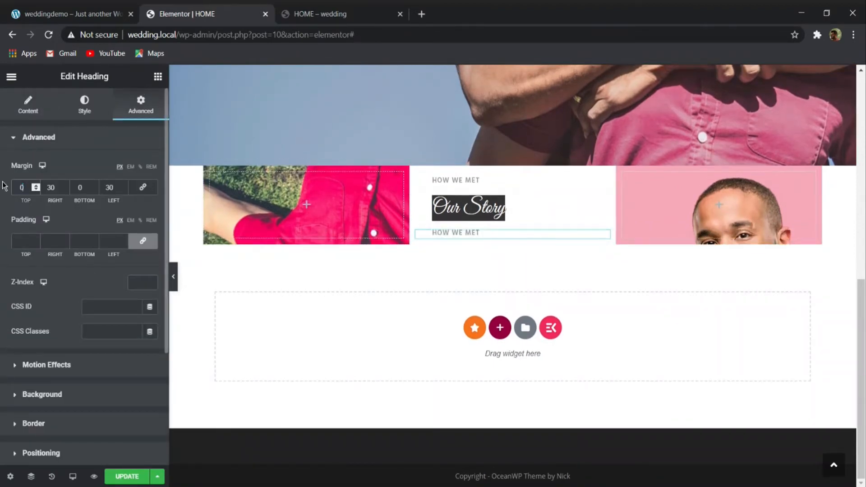
{"action": "left_click", "coordinate": [97, 113]}
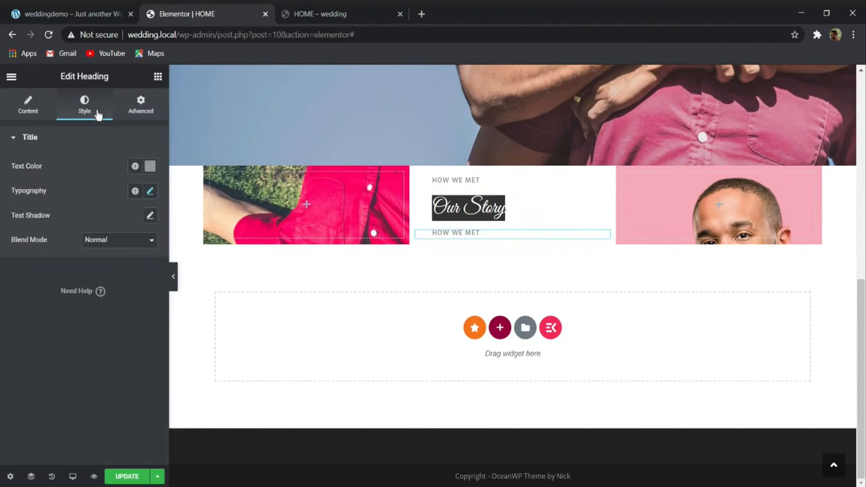
{"action": "left_click", "coordinate": [150, 166]}
{"action": "type", "text": "262626"}
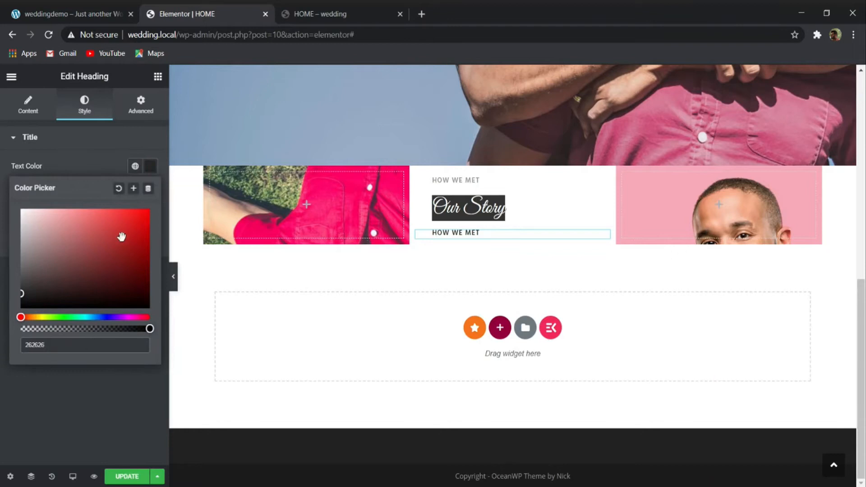
{"action": "left_click", "coordinate": [110, 173]}
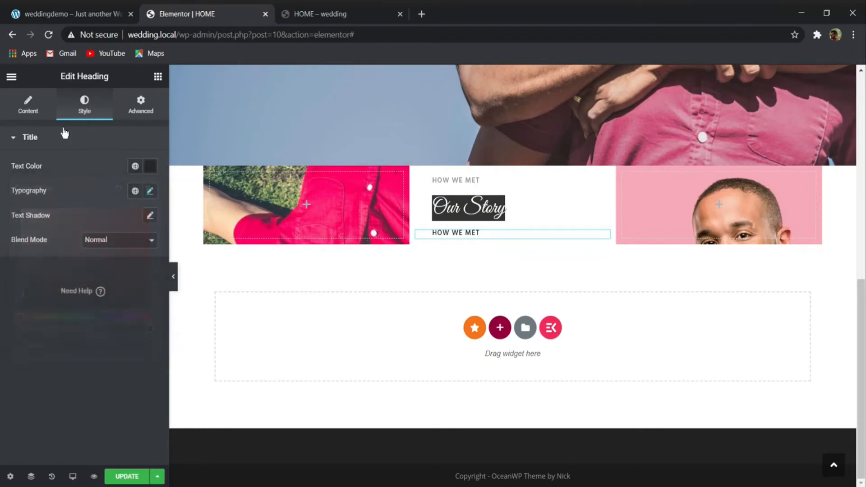
- Replace the duplicated heading's title with the copied Aenean auctor paragraph
{"action": "left_click", "coordinate": [35, 104]}
{"action": "left_click_drag", "start_coordinate": [72, 176], "coordinate": [4, 175]}
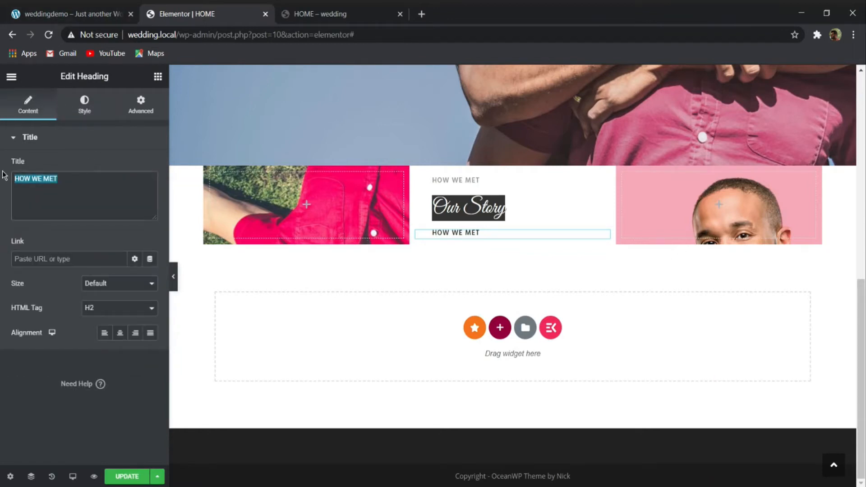
{"action": "type", "text": "Aenean auctor wisi et urna. Aliquam erat volutpat. Duis ac turpis. Donec sit amet eros. Lorem ipsum dolor sit amet, consectetuer adipiscing elit. Mauris fermentum dictum magna. Sed laoreet aliquam leo. Ut tellus dolor, dapibus eget, elementum vel."}
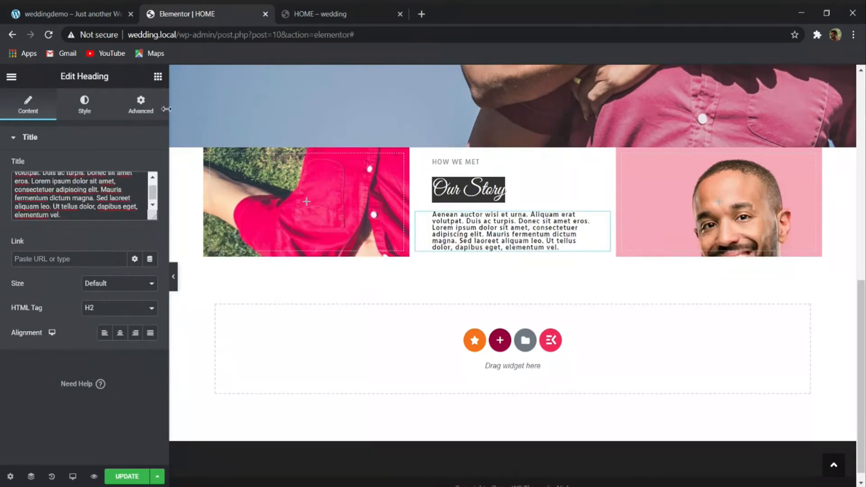
- Set the paragraph heading's font weight to 400 and its size to 1 em
{"action": "left_click", "coordinate": [87, 111]}
{"action": "left_click", "coordinate": [150, 191]}
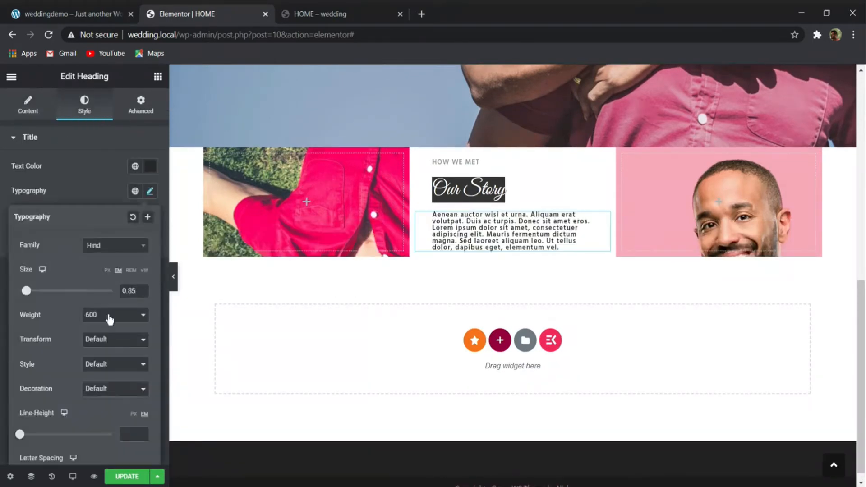
{"action": "left_click", "coordinate": [108, 329]}
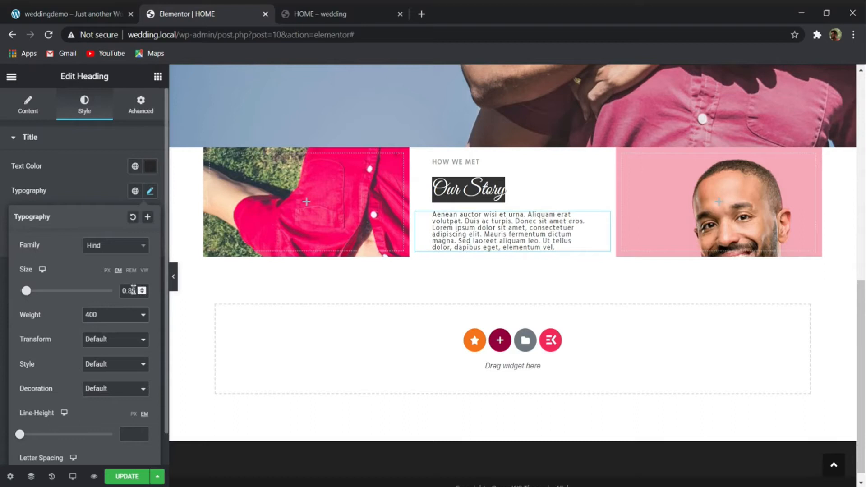
{"action": "left_click", "coordinate": [135, 292]}
{"action": "key", "text": "BackSpace"}
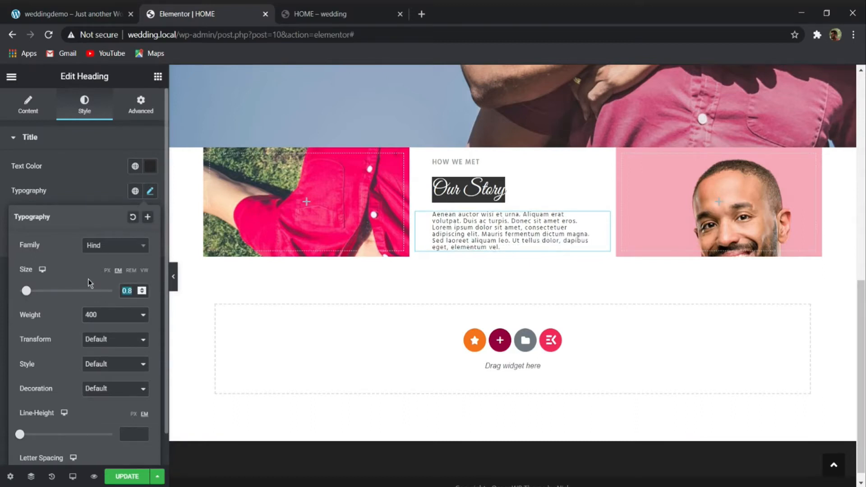
{"action": "type", "text": "1"}
- Set the paragraph heading's line height to 1.5 em
{"action": "left_click", "coordinate": [136, 428]}
{"action": "type", "text": "1"}
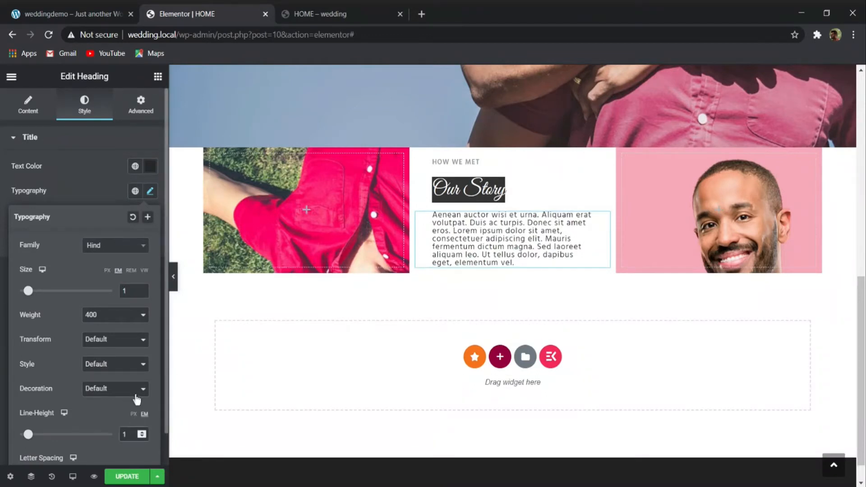
{"action": "left_click_drag", "start_coordinate": [28, 435], "coordinate": [40, 434]}
{"action": "double_click", "coordinate": [131, 435]}
{"action": "type", "text": "1.5"}
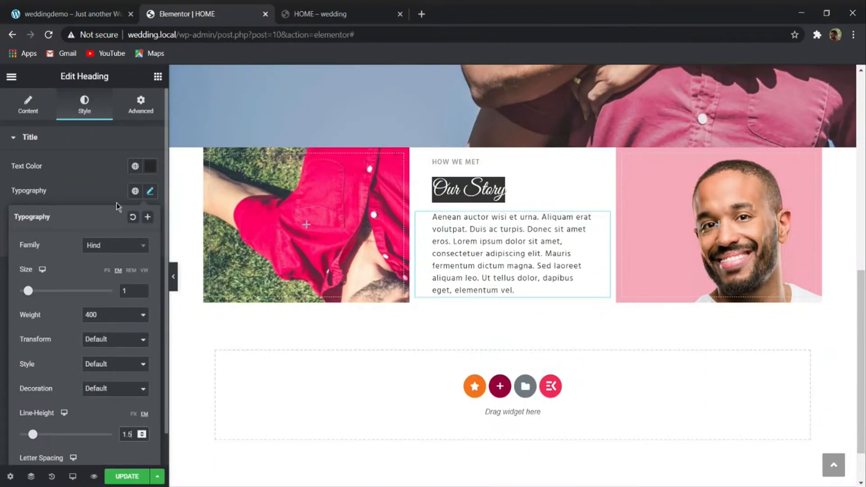
- Change the paragraph heading's text color to 666666
{"action": "left_click", "coordinate": [150, 167]}
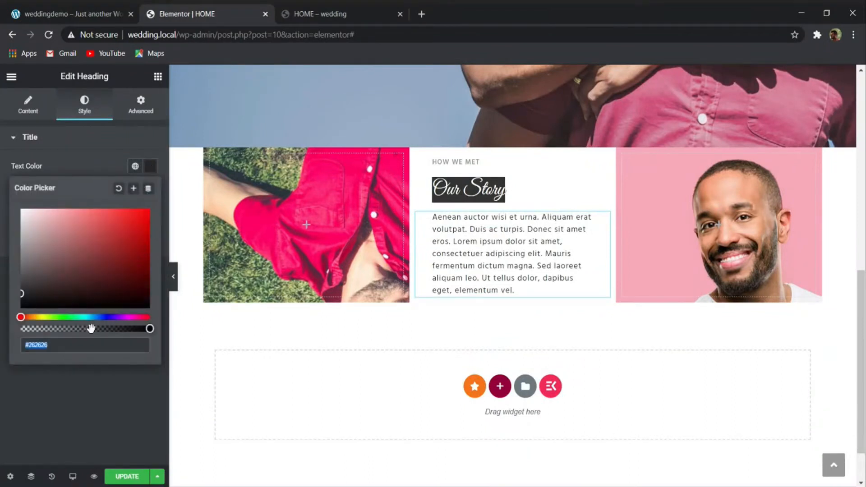
{"action": "left_click_drag", "start_coordinate": [91, 328], "coordinate": [72, 328]}
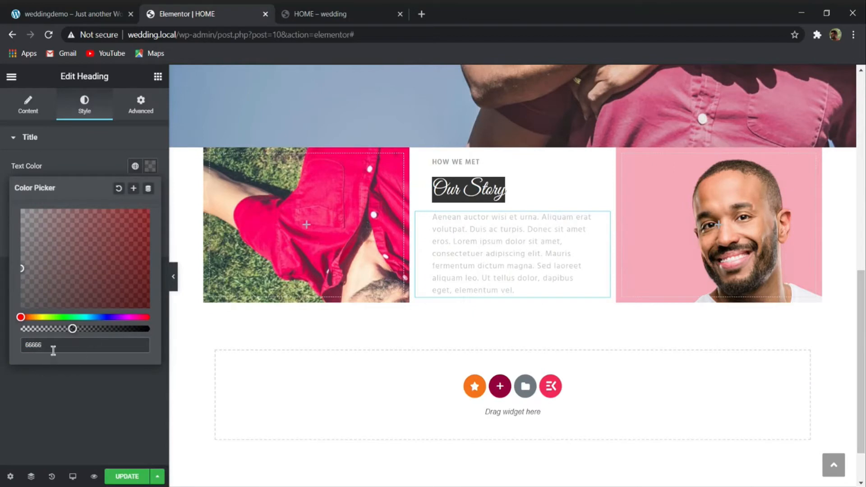
{"action": "type", "text": "6"}
{"action": "left_click", "coordinate": [66, 373]}
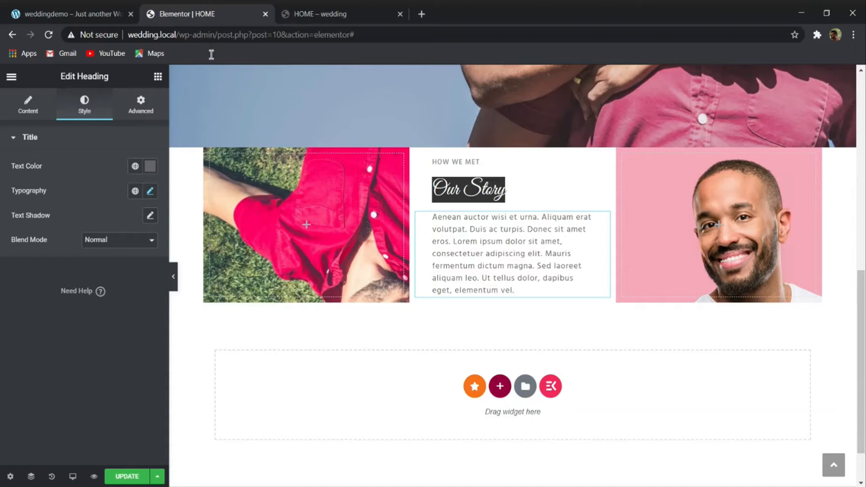
- Add a standard Button widget below the Our Story paragraph in the middle column and center its alignment
{"action": "left_click", "coordinate": [74, 13]}
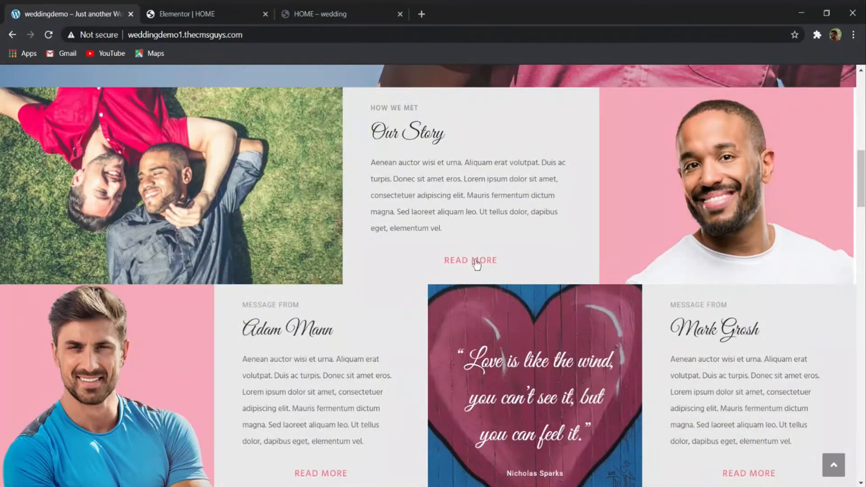
{"action": "left_click", "coordinate": [194, 13]}
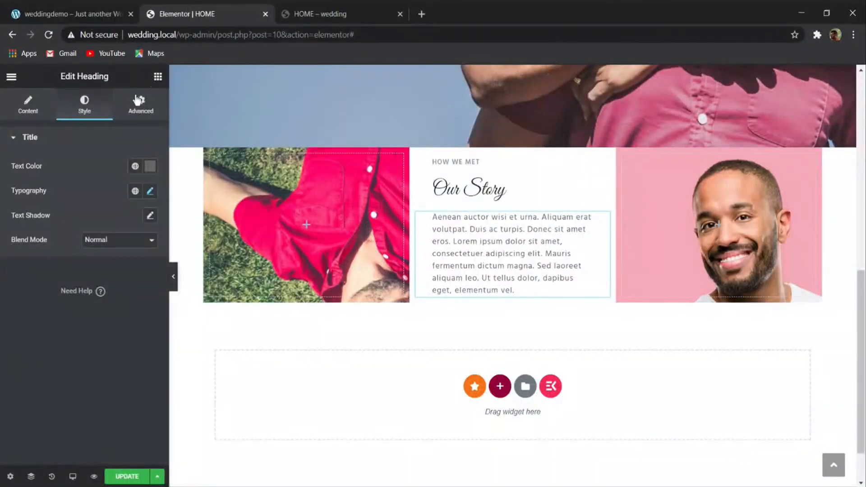
{"action": "left_click", "coordinate": [157, 76]}
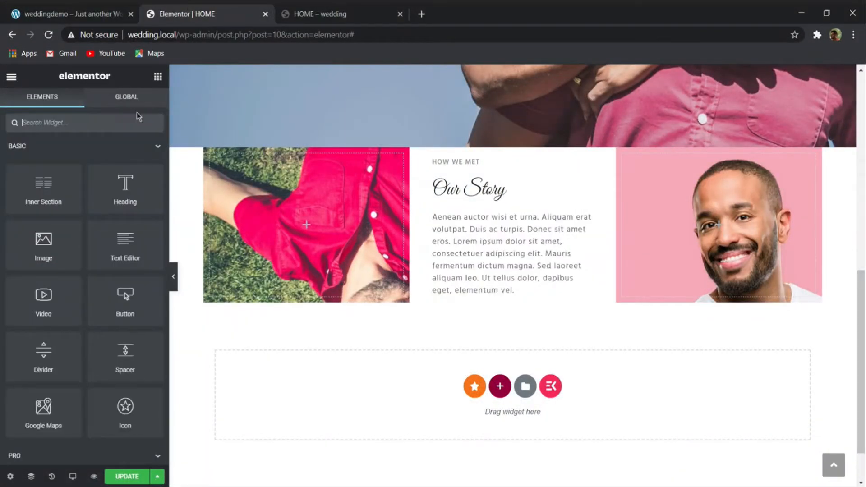
{"action": "left_click", "coordinate": [101, 122]}
{"action": "type", "text": "BUTT"}
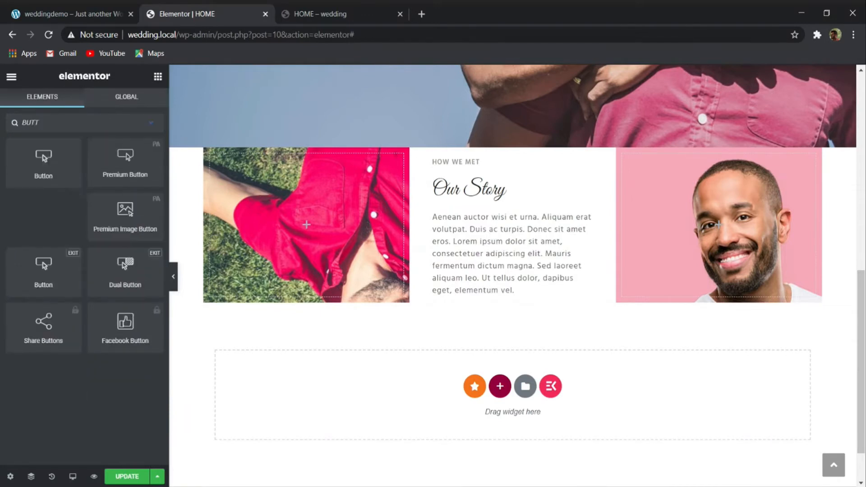
{"action": "left_click_drag", "start_coordinate": [43, 158], "coordinate": [472, 288]}
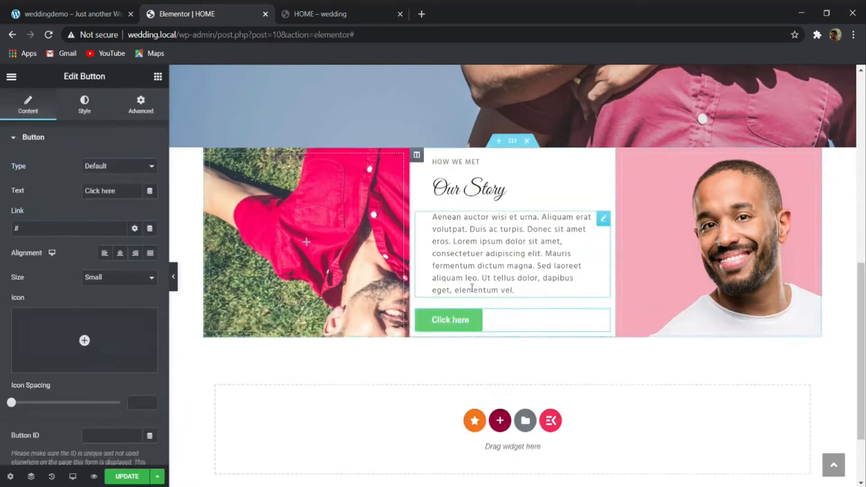
{"action": "left_click", "coordinate": [120, 256]}
- Make the new button's normal background color fully transparent
{"action": "left_click", "coordinate": [72, 14]}
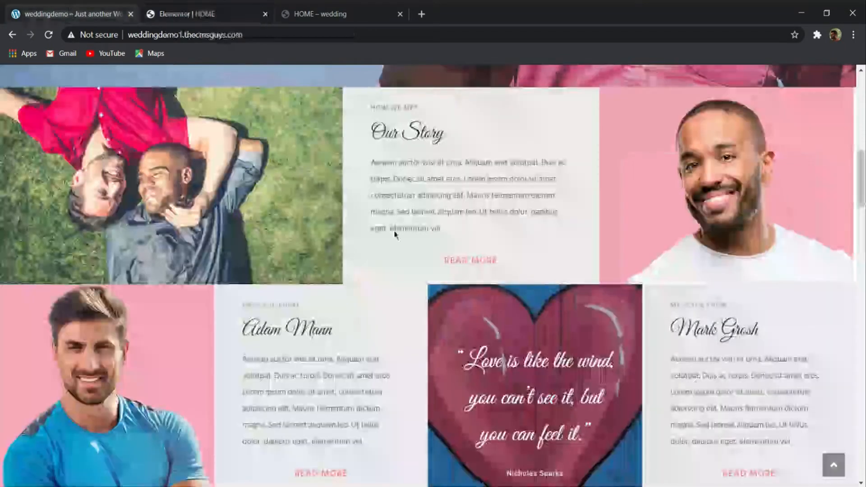
{"action": "left_click", "coordinate": [194, 11]}
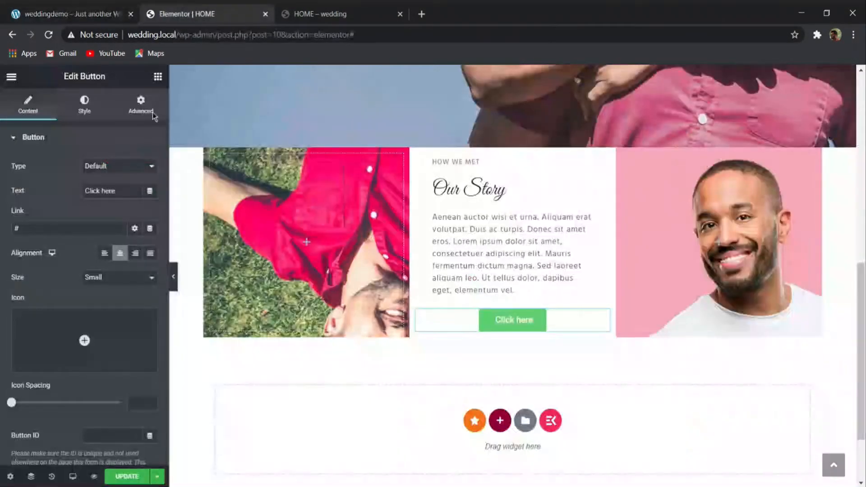
{"action": "left_click", "coordinate": [104, 98]}
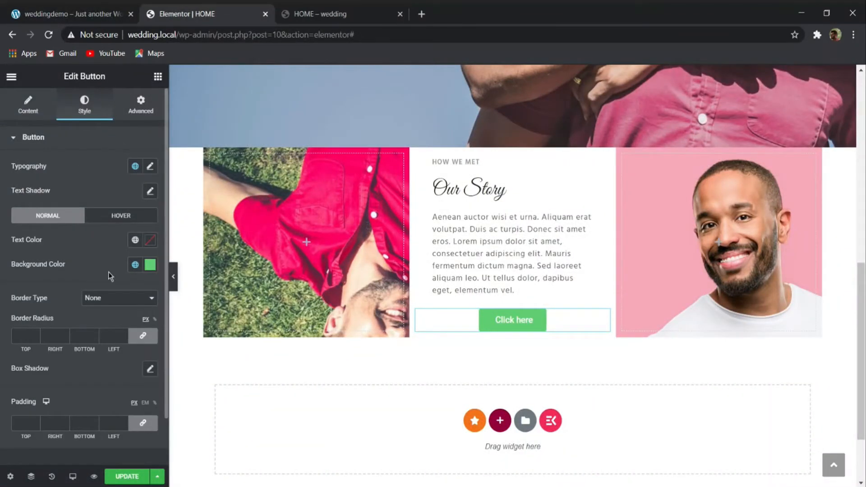
{"action": "left_click", "coordinate": [151, 264]}
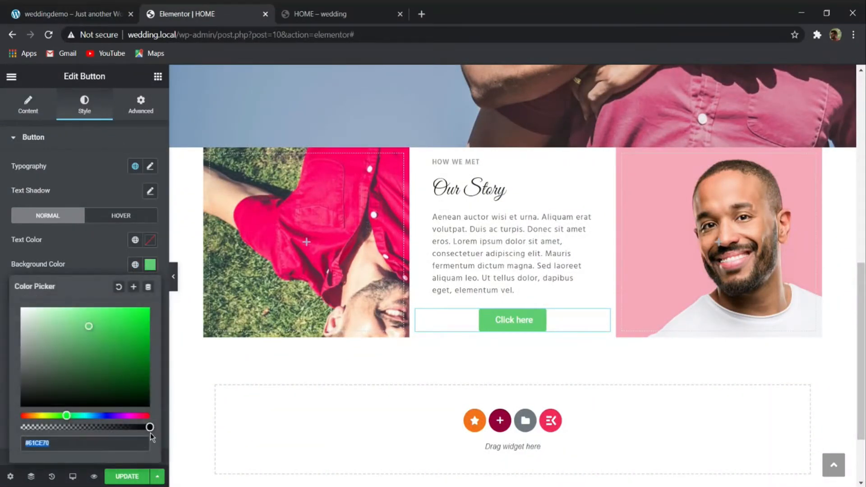
{"action": "left_click_drag", "start_coordinate": [149, 427], "coordinate": [20, 427]}
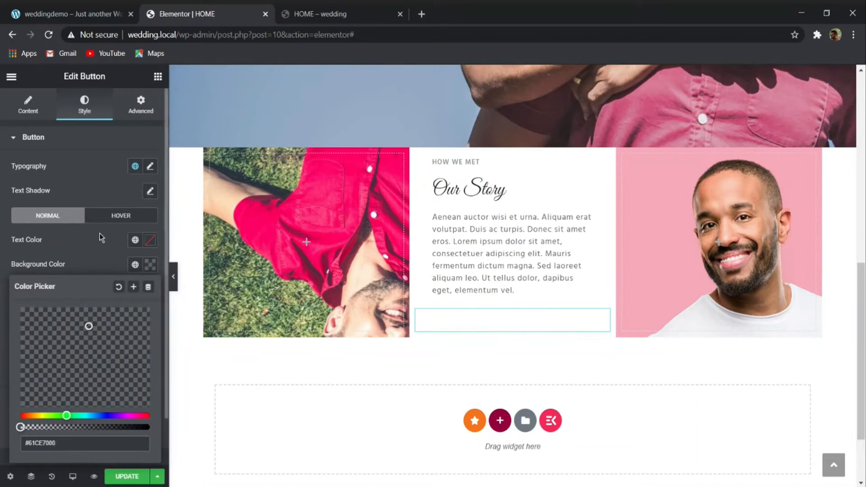
{"action": "left_click", "coordinate": [106, 247]}
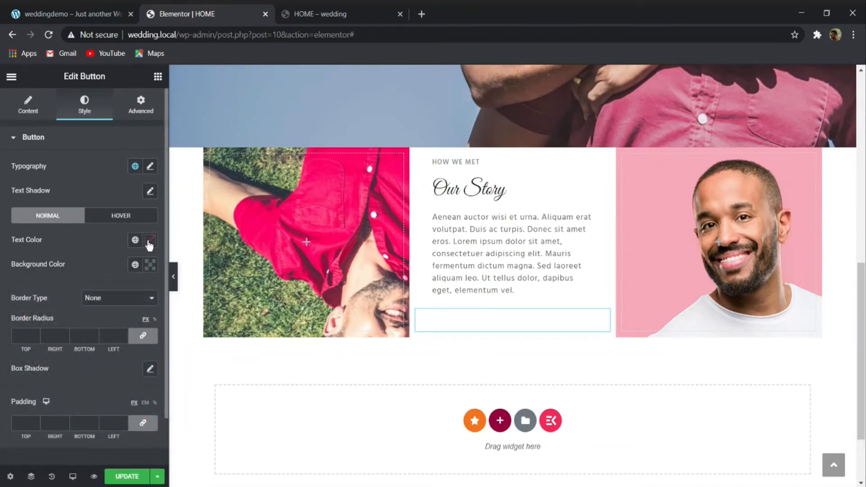
- Set the button's normal text color to F9728B
{"action": "left_click", "coordinate": [150, 241]}
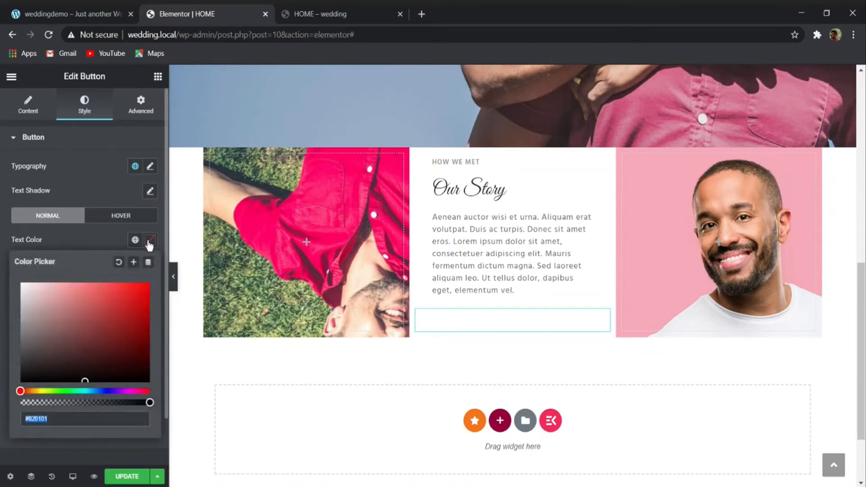
{"action": "type", "text": "F9"}
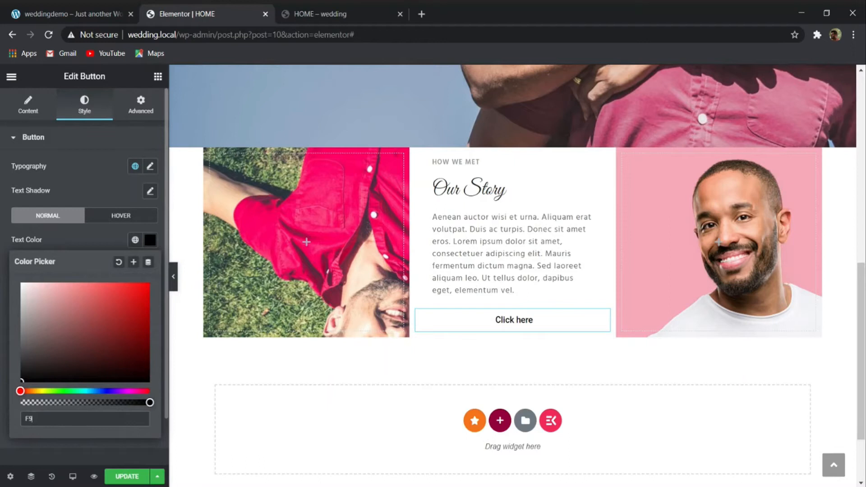
{"action": "type", "text": "728"}
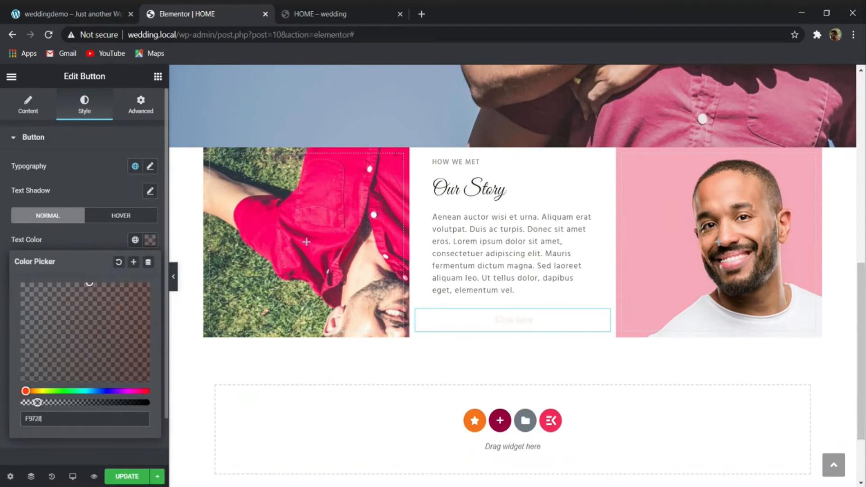
{"action": "type", "text": "B"}
- Copy the READ MORE label from the demo site's Our Story block and use it as the button's text
{"action": "left_click", "coordinate": [72, 13]}
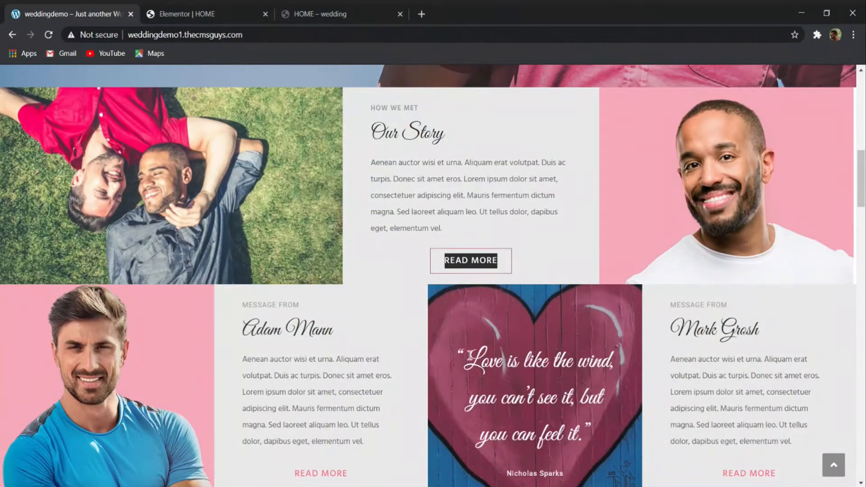
{"action": "left_click", "coordinate": [226, 8]}
{"action": "left_click", "coordinate": [28, 105]}
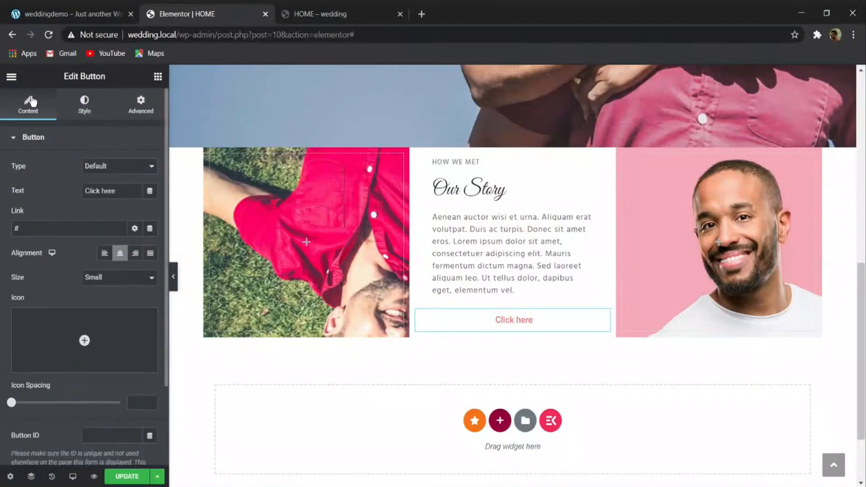
{"action": "left_click_drag", "start_coordinate": [119, 190], "coordinate": [84, 190]}
{"action": "type", "text": "READ MORE"}
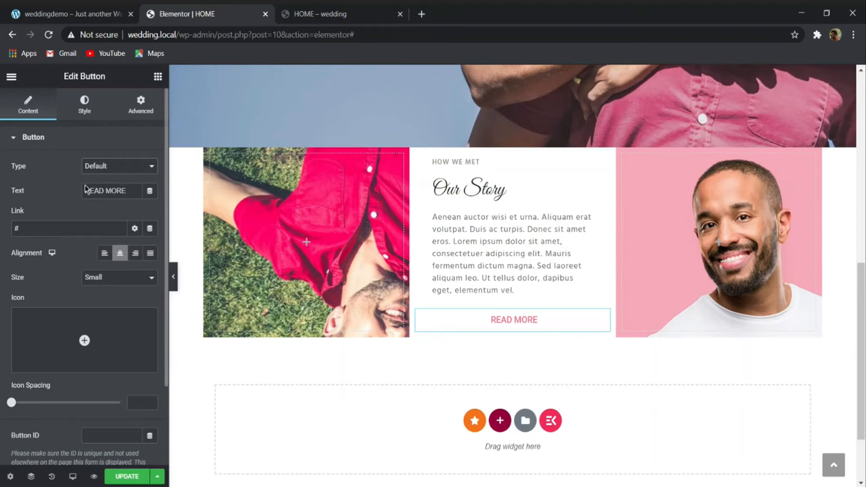
{"action": "left_click", "coordinate": [86, 138]}
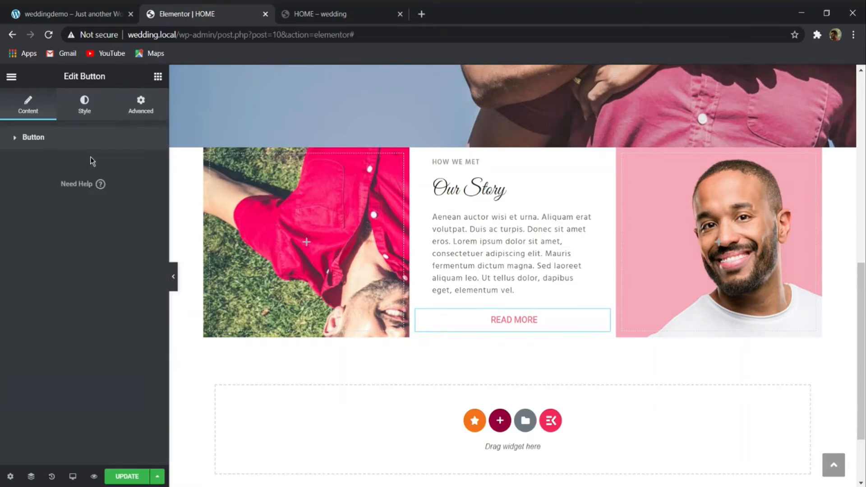
{"action": "left_click", "coordinate": [79, 144]}
- Set the READ MORE button's font family to Hind and its size to 16 px
{"action": "left_click", "coordinate": [86, 108]}
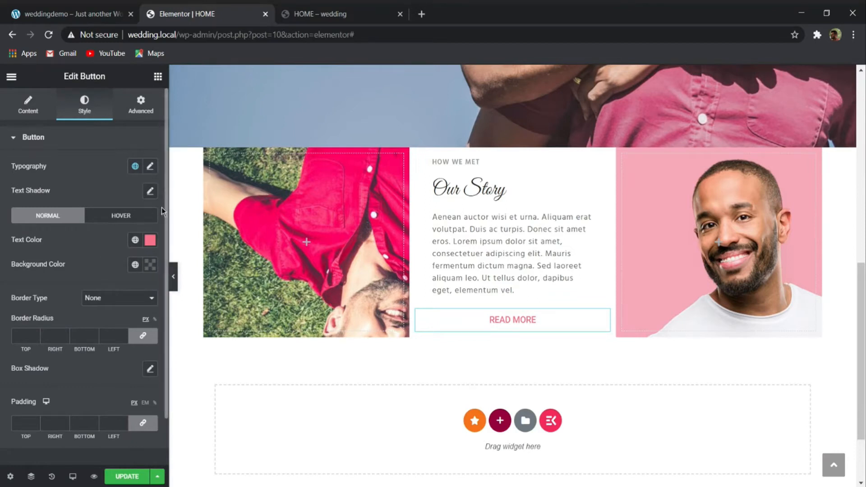
{"action": "left_click", "coordinate": [150, 167]}
{"action": "left_click", "coordinate": [119, 220]}
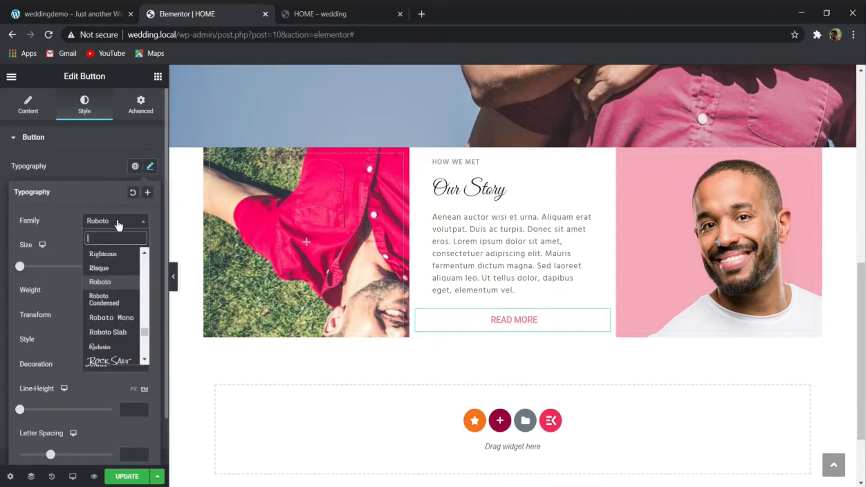
{"action": "type", "text": "HIND"}
{"action": "key", "text": "Return"}
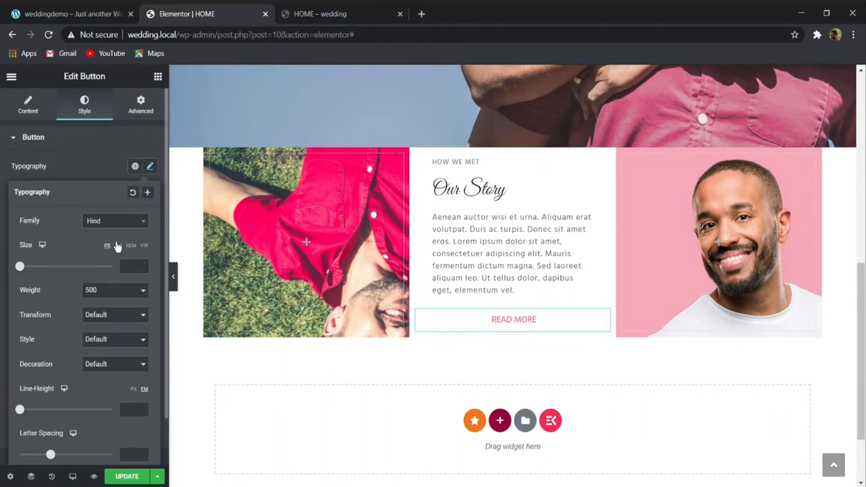
{"action": "left_click", "coordinate": [132, 269]}
{"action": "type", "text": "16"}
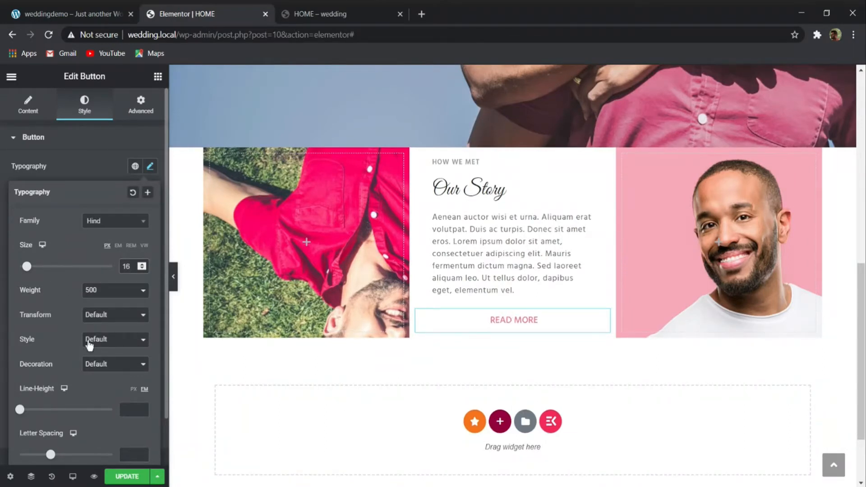
- Set the READ MORE button's line height to 16 px and its letter spacing to 1
{"action": "scroll", "coordinate": [95, 290], "scroll_direction": "down", "scroll_amount": 2}
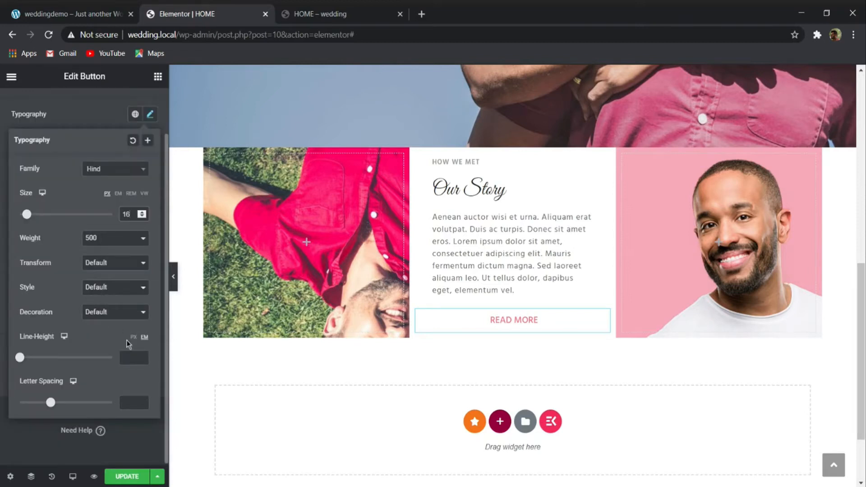
{"action": "left_click", "coordinate": [132, 355]}
{"action": "type", "text": "16"}
{"action": "left_click", "coordinate": [130, 402]}
{"action": "type", "text": "1"}
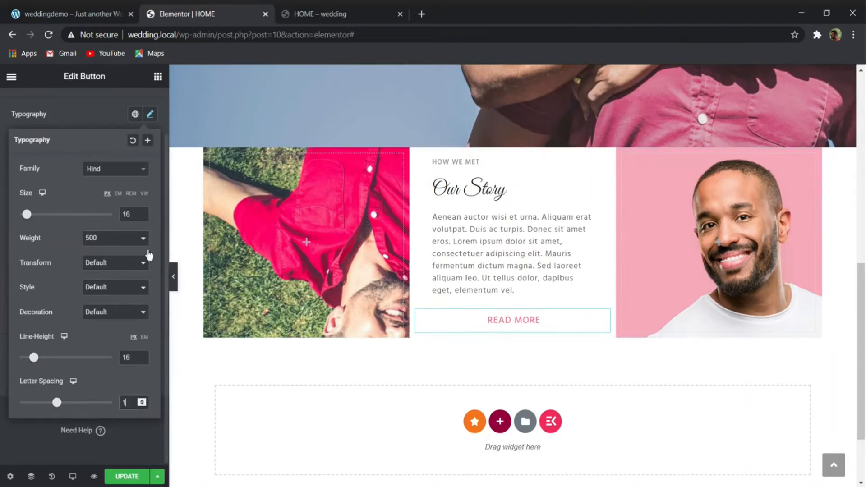
{"action": "left_click", "coordinate": [89, 119]}
- Try Shrink and Pulse Grow as the READ MORE button's hover animation and settle on Pulse Shrink
{"action": "left_click", "coordinate": [86, 14]}
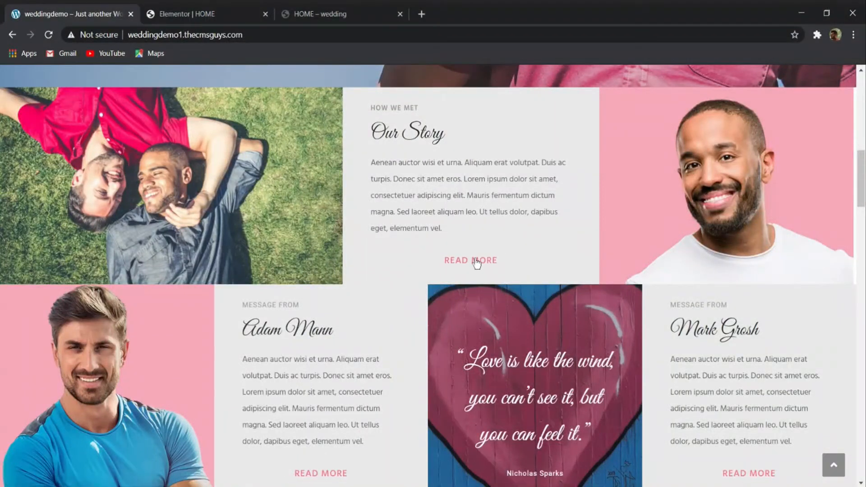
{"action": "left_click", "coordinate": [242, 10]}
{"action": "left_click", "coordinate": [28, 105]}
{"action": "left_click", "coordinate": [86, 108]}
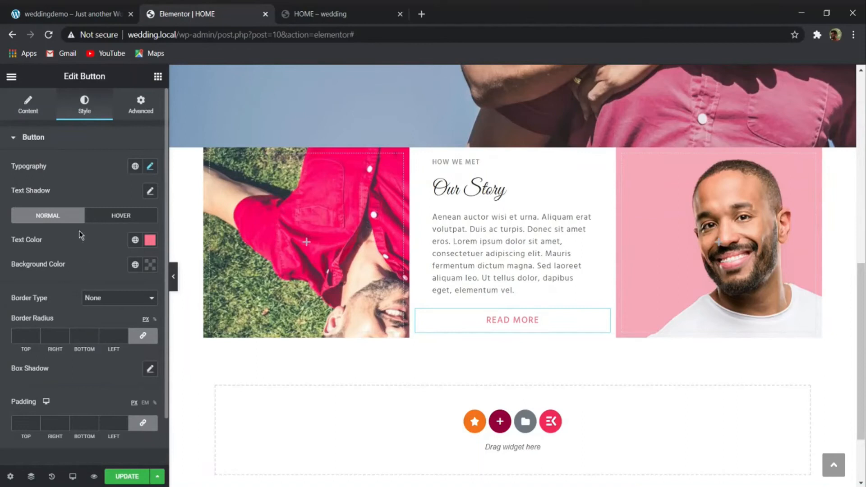
{"action": "left_click", "coordinate": [122, 217]}
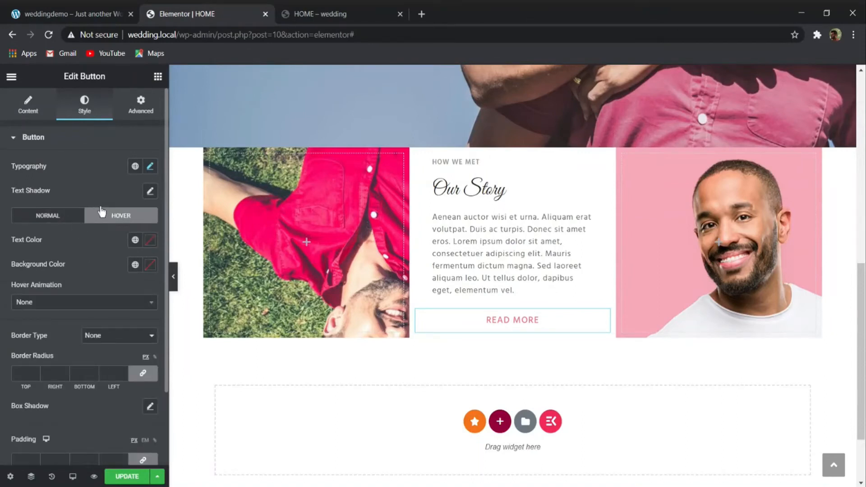
{"action": "left_click", "coordinate": [58, 305]}
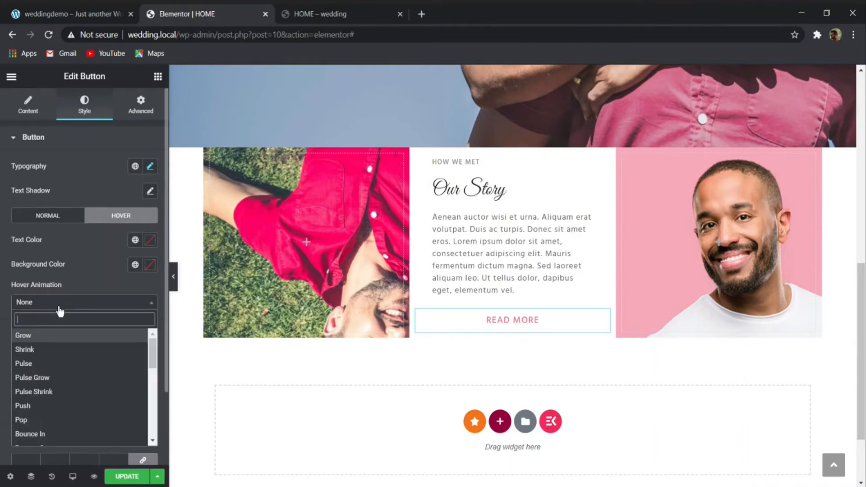
{"action": "left_click", "coordinate": [34, 350]}
{"action": "left_click", "coordinate": [64, 302]}
{"action": "left_click", "coordinate": [34, 378]}
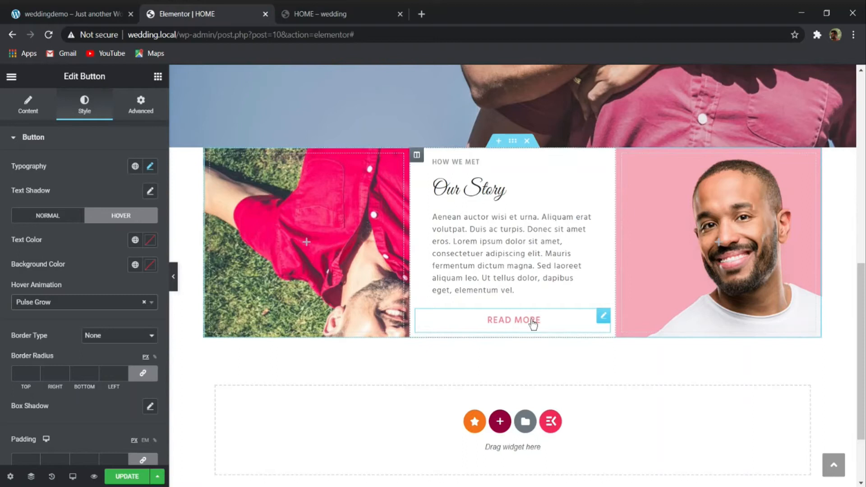
{"action": "left_click", "coordinate": [62, 301]}
{"action": "left_click", "coordinate": [59, 390]}
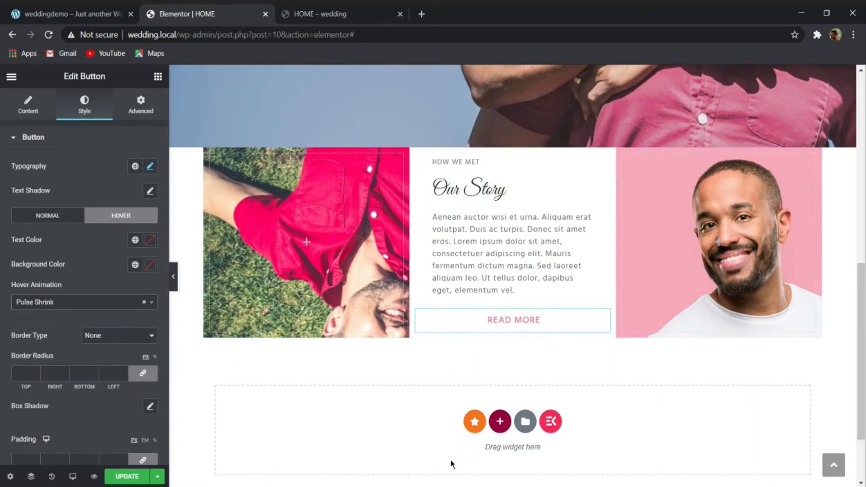
- Give the Our Story column a classic background colour of 2626261A, matching the demo site, and update the page
{"action": "left_click", "coordinate": [416, 155]}
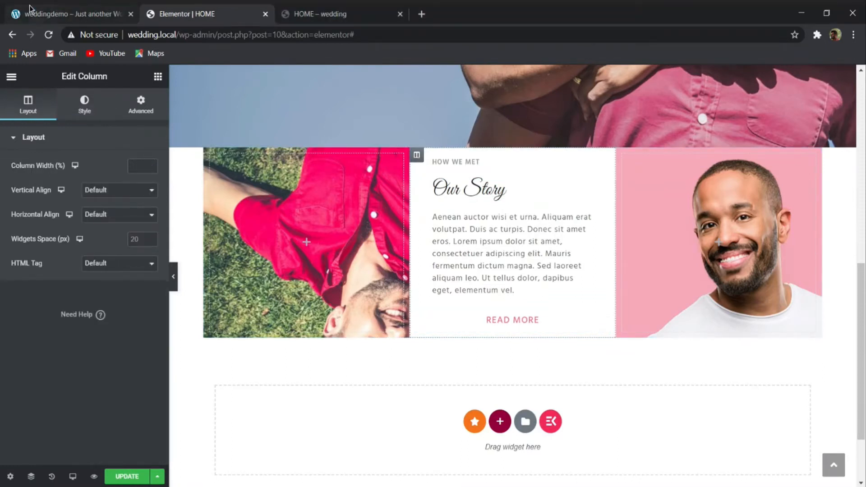
{"action": "left_click", "coordinate": [55, 13]}
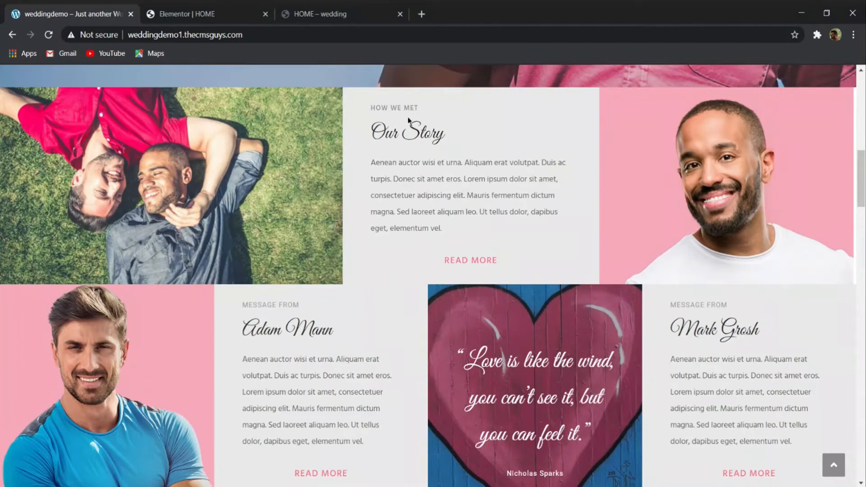
{"action": "left_click", "coordinate": [218, 13]}
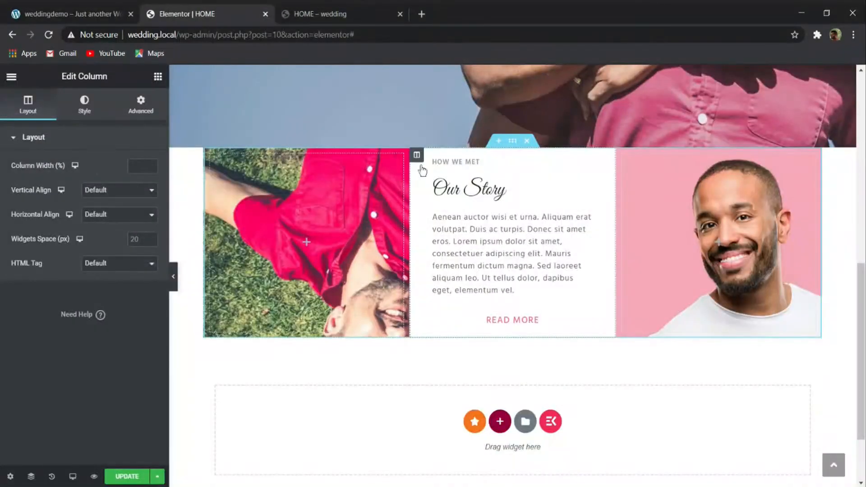
{"action": "left_click", "coordinate": [83, 101]}
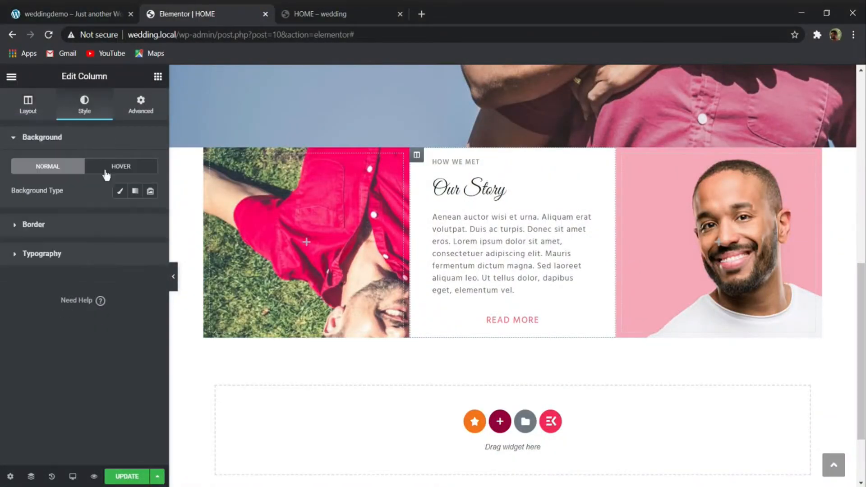
{"action": "left_click", "coordinate": [125, 195]}
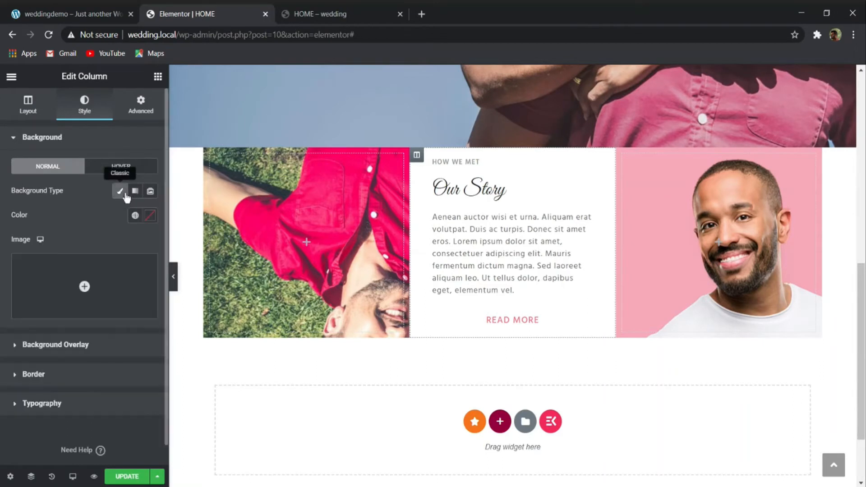
{"action": "left_click", "coordinate": [149, 217]}
{"action": "type", "text": "262"}
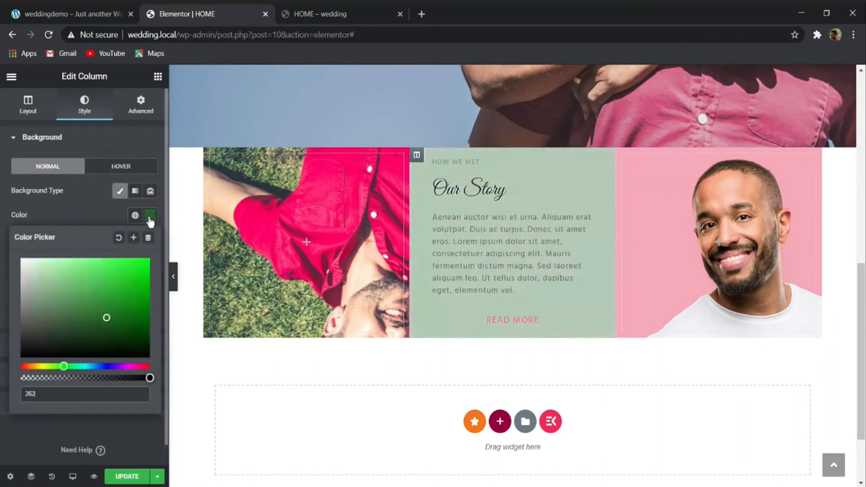
{"action": "type", "text": "6261A"}
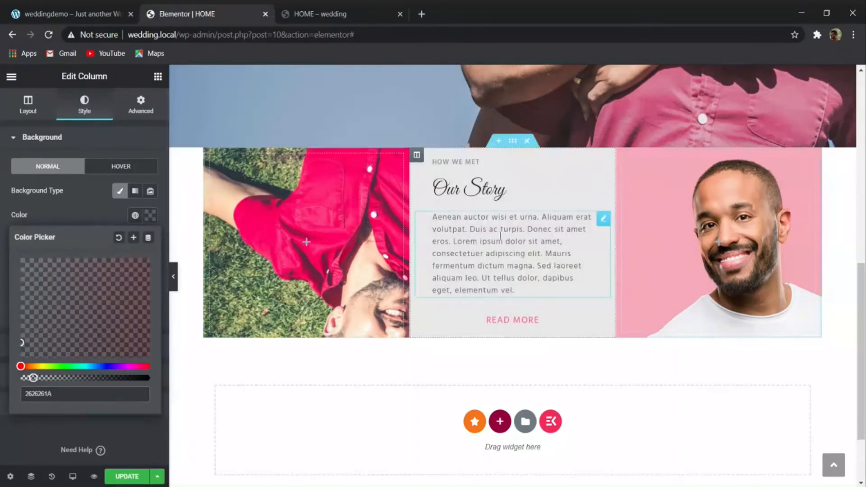
{"action": "left_click", "coordinate": [132, 441]}
{"action": "left_click", "coordinate": [126, 477]}
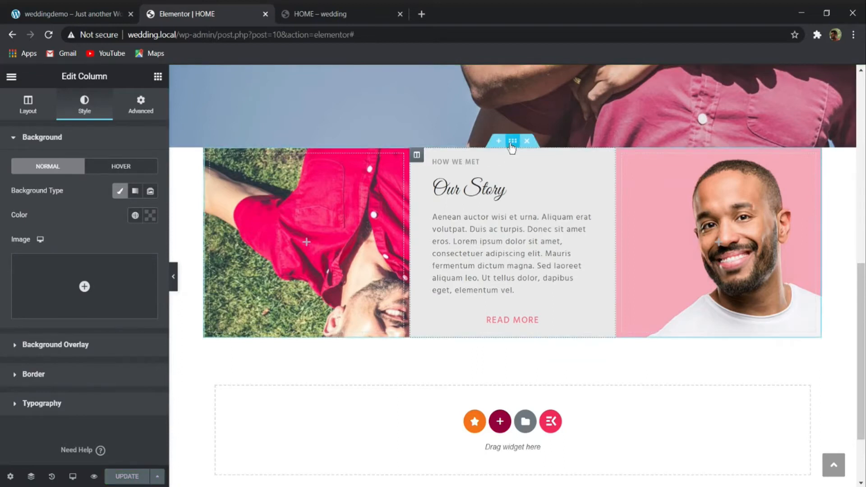
- Set the Our Story section's content width to Full Width, stretch the section, and compare its preview with the demo site
{"action": "left_click", "coordinate": [512, 141]}
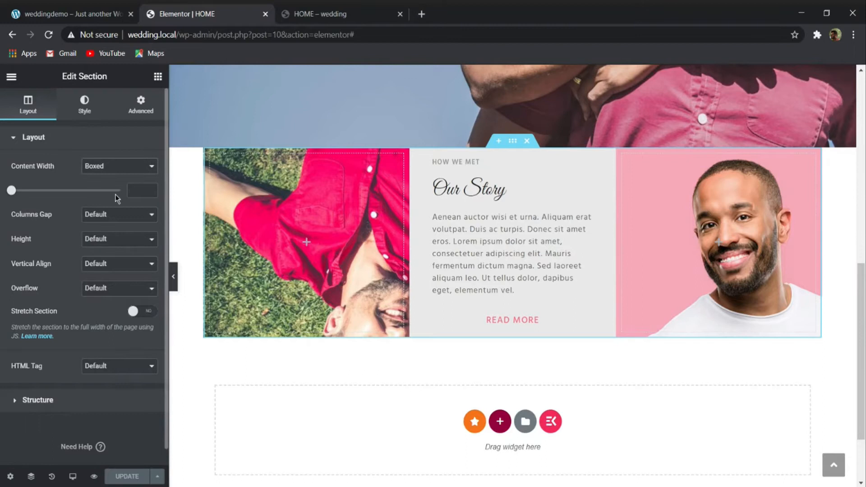
{"action": "left_click", "coordinate": [116, 195]}
{"action": "left_click", "coordinate": [136, 287]}
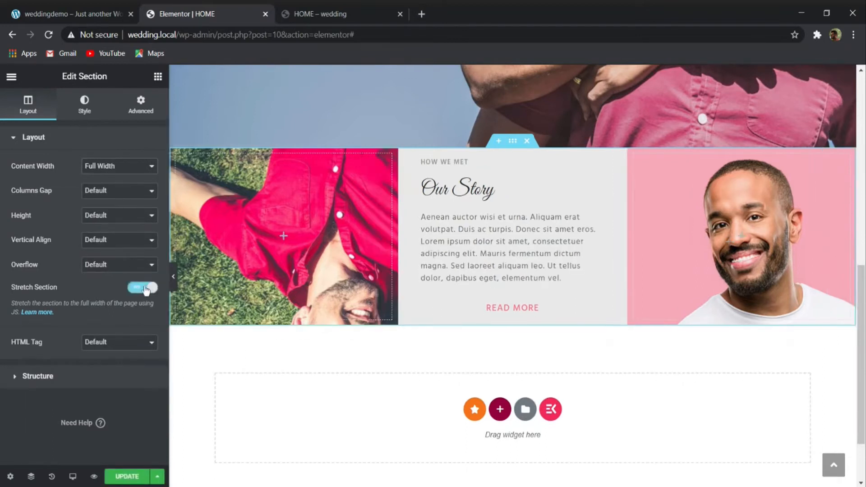
{"action": "left_click", "coordinate": [171, 278]}
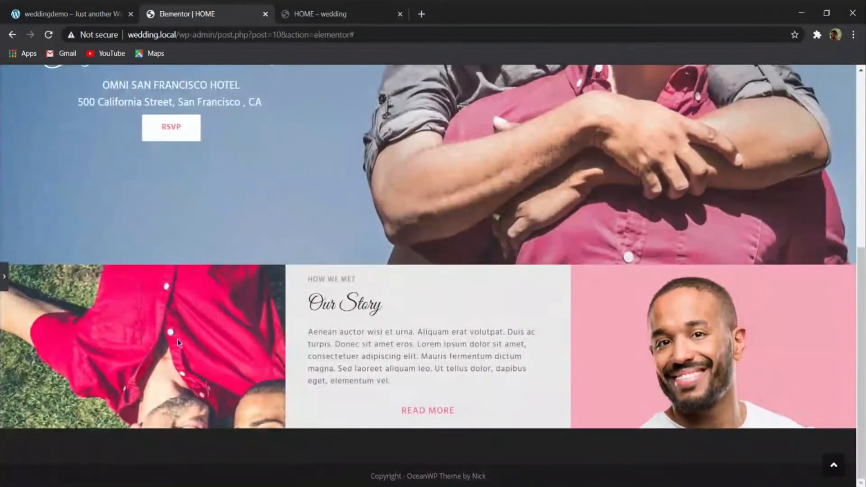
{"action": "left_click", "coordinate": [72, 14]}
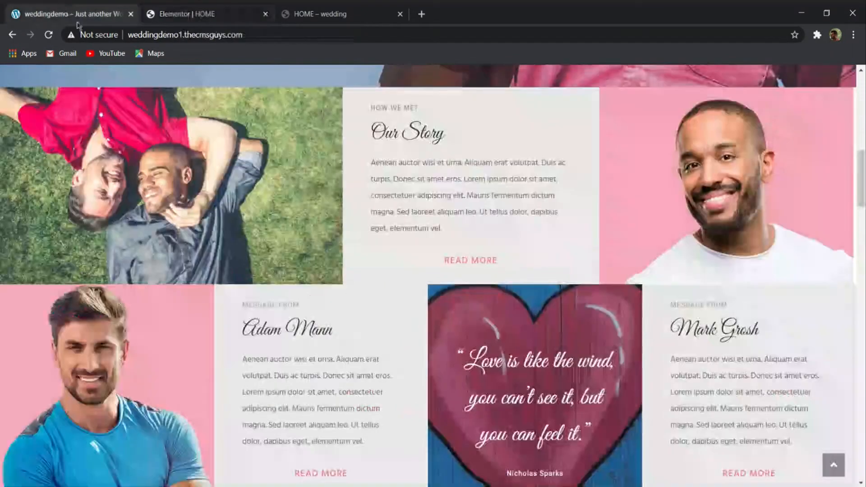
{"action": "left_click", "coordinate": [223, 14]}
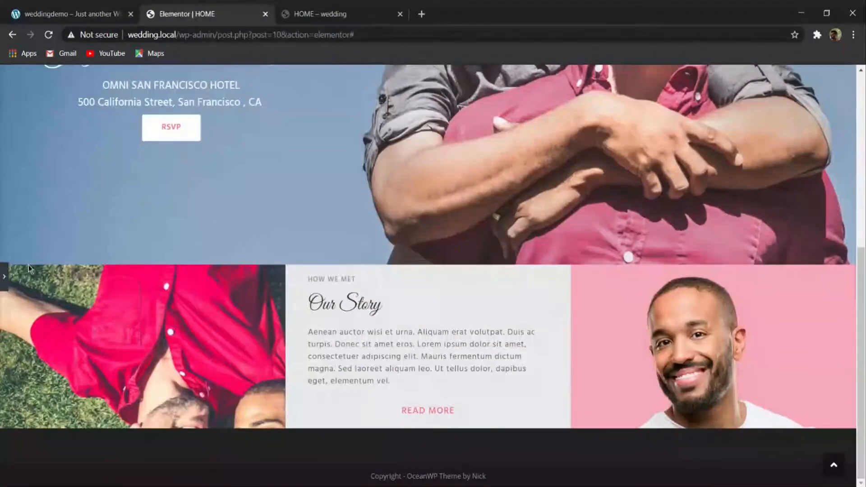
{"action": "left_click", "coordinate": [5, 277]}
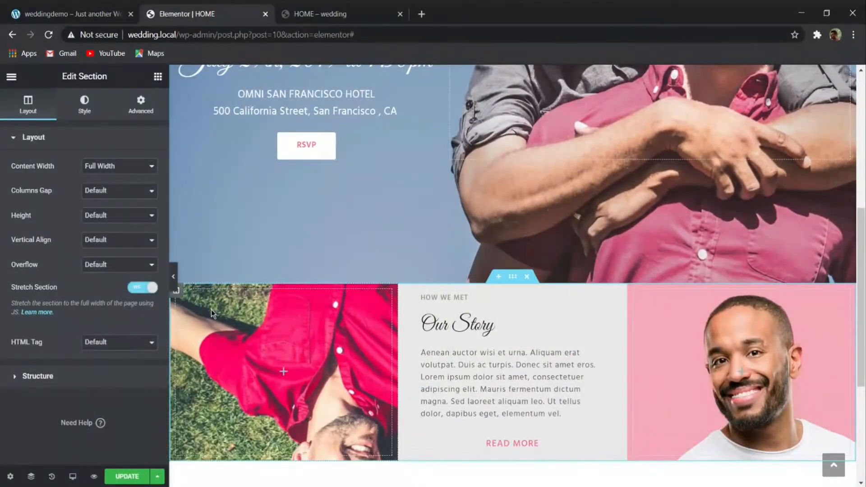
- Try a 50% width for the couple photo column and settle on 40%
{"action": "left_click", "coordinate": [176, 291]}
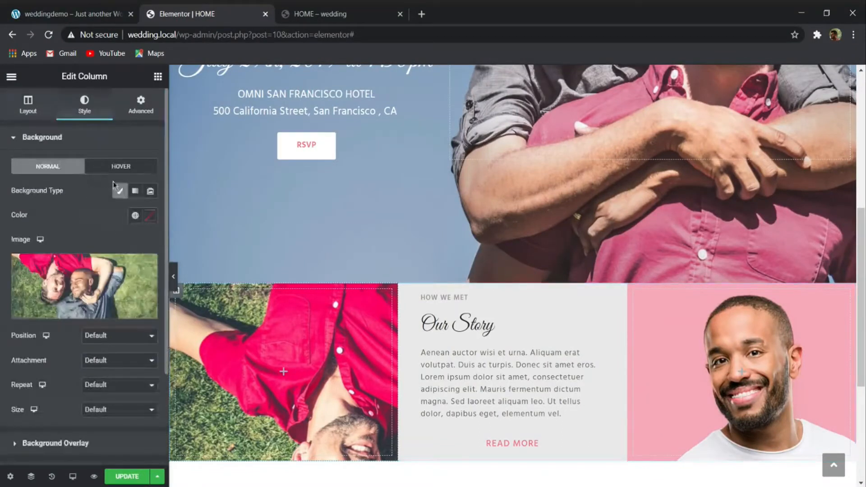
{"action": "left_click", "coordinate": [32, 102]}
{"action": "left_click", "coordinate": [137, 166]}
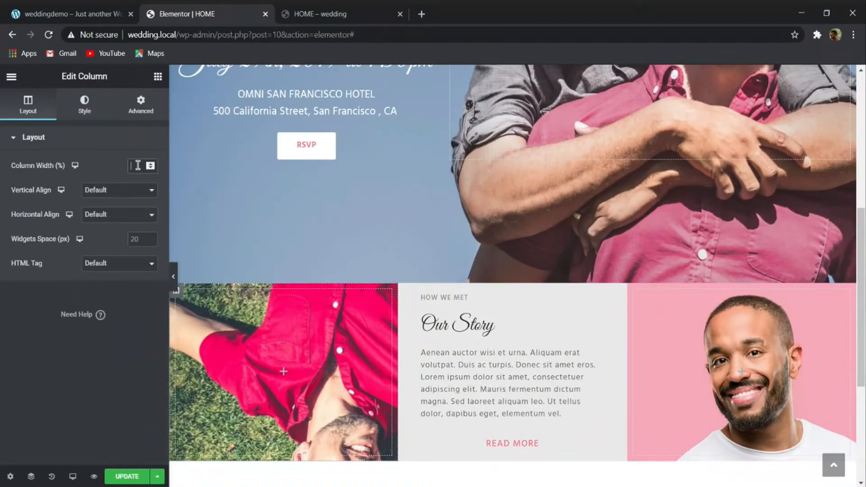
{"action": "type", "text": "50"}
{"action": "scroll", "coordinate": [381, 263], "scroll_direction": "down", "scroll_amount": 2}
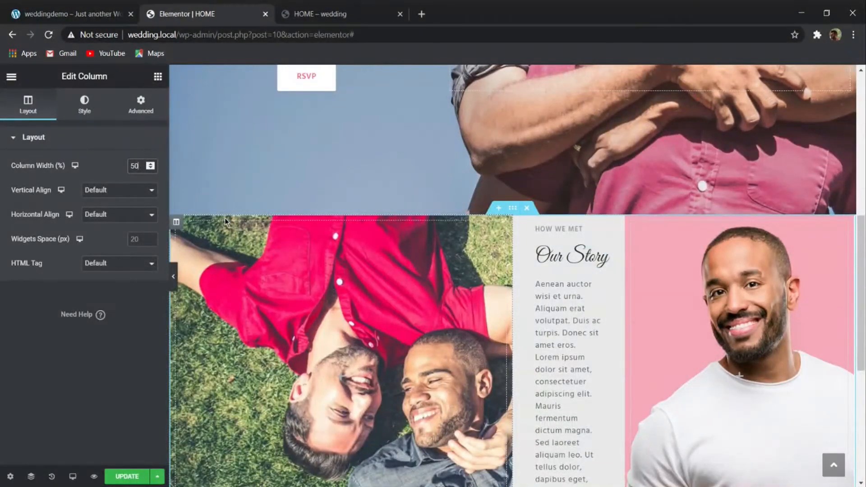
{"action": "key", "text": "BackSpace"}
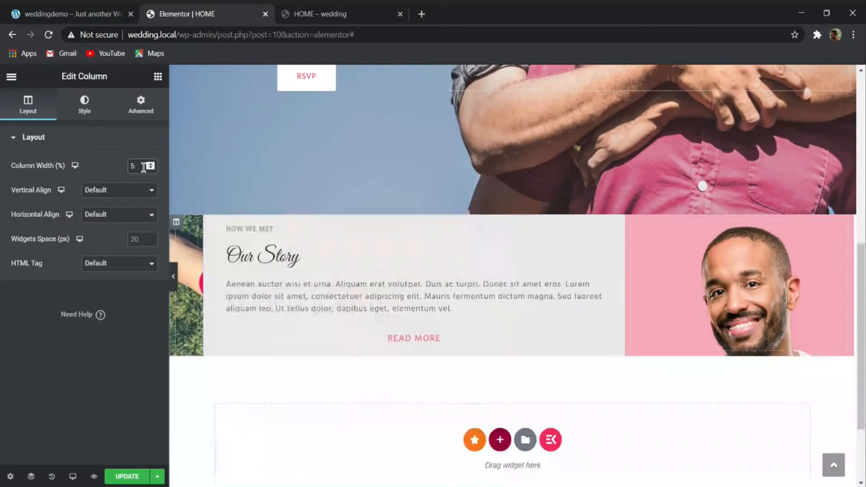
{"action": "type", "text": "40"}
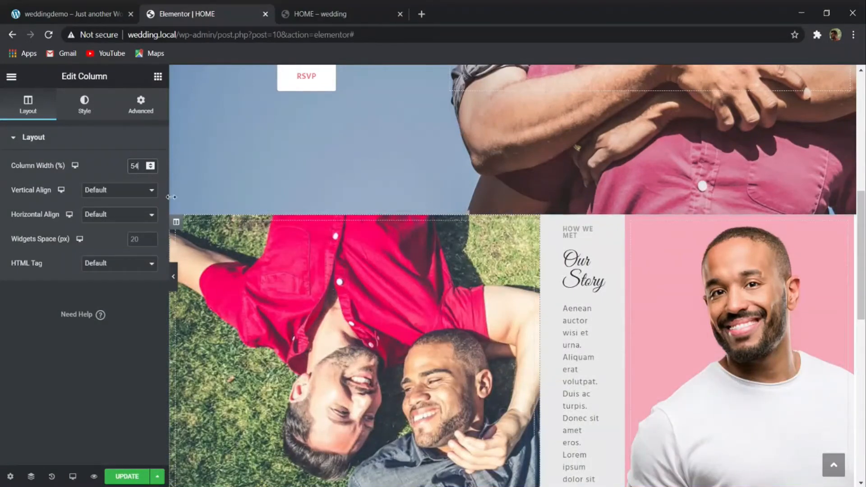
{"action": "key", "text": "BackSpace"}
{"action": "key", "text": "BackSpace"}
{"action": "key", "text": "BackSpace"}
{"action": "type", "text": "40"}
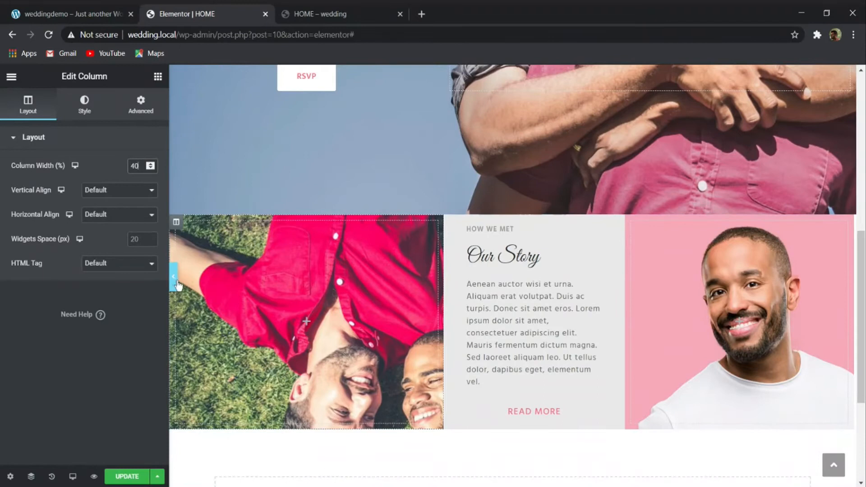
- Set the couple photo column's background image to Center Center position, No-repeat and Cover size
{"action": "left_click", "coordinate": [238, 278]}
{"action": "left_click", "coordinate": [176, 223]}
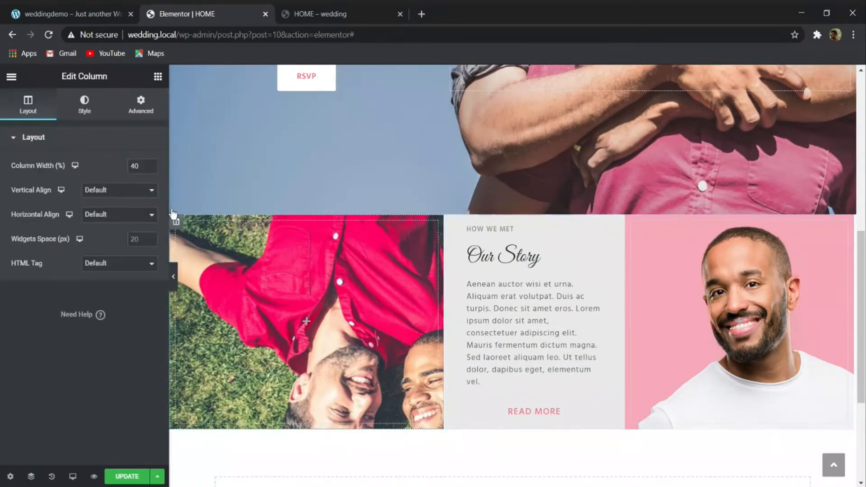
{"action": "left_click", "coordinate": [85, 105]}
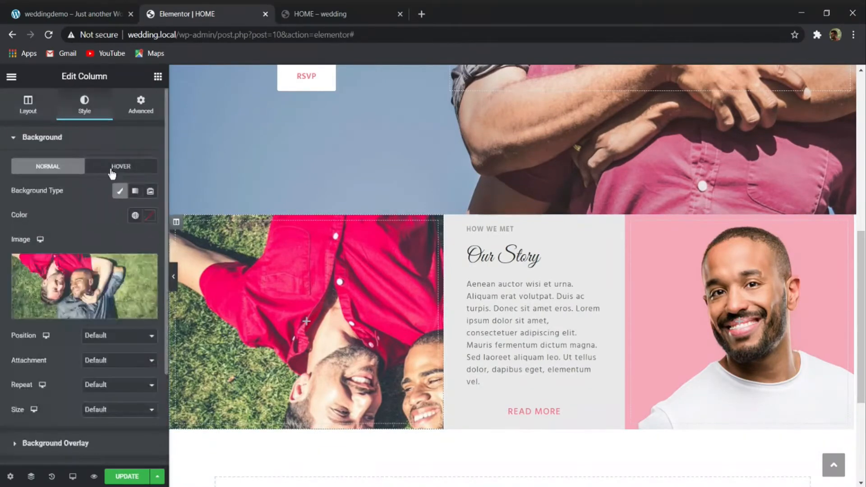
{"action": "left_click", "coordinate": [118, 347]}
{"action": "left_click", "coordinate": [116, 363]}
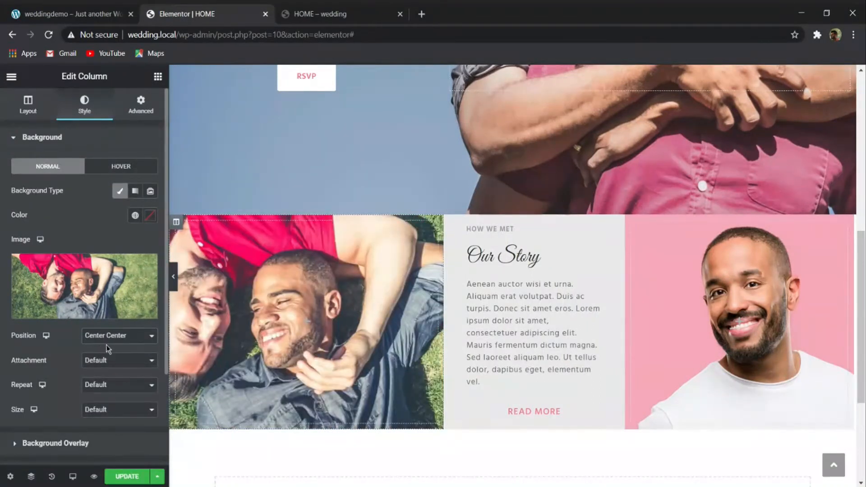
{"action": "left_click", "coordinate": [116, 409]}
{"action": "left_click", "coordinate": [118, 417]}
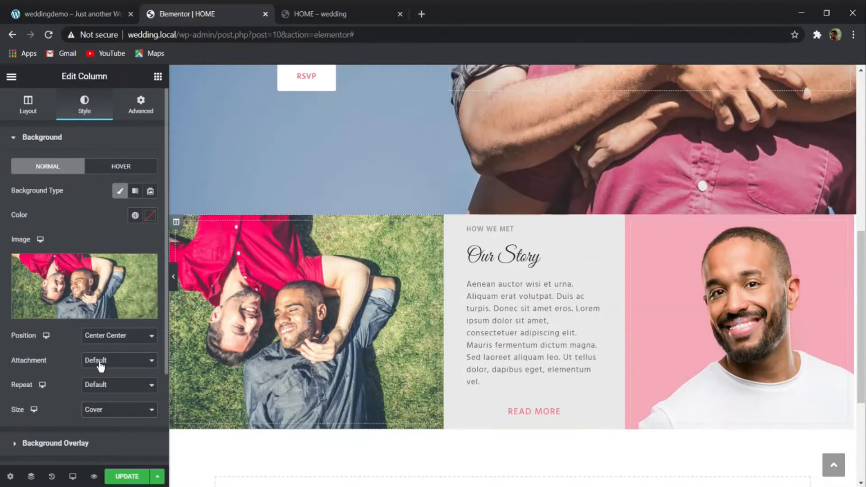
{"action": "left_click", "coordinate": [114, 397]}
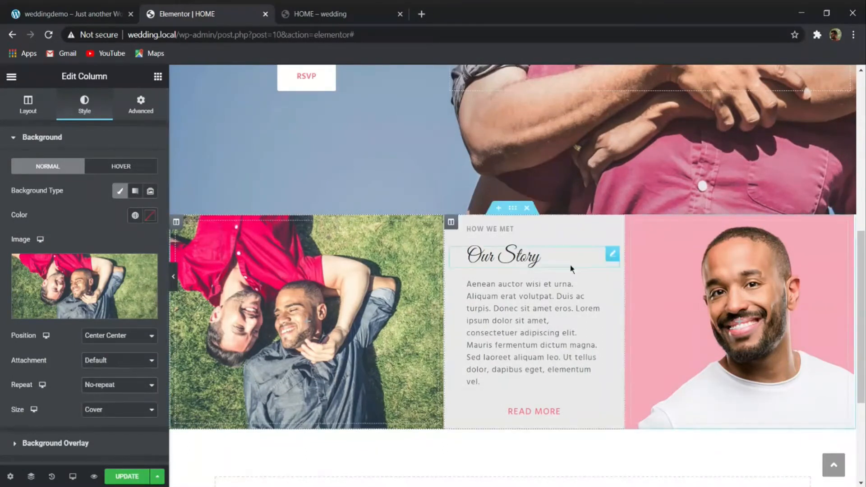
- Compare the row with the demo site and set the pink portrait column's background to Center Center, No-repeat and Cover
{"action": "left_click", "coordinate": [173, 277]}
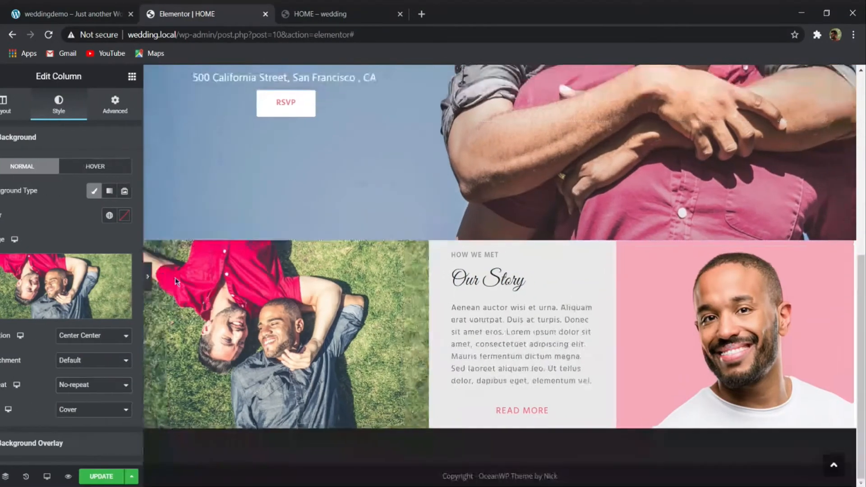
{"action": "left_click", "coordinate": [72, 12]}
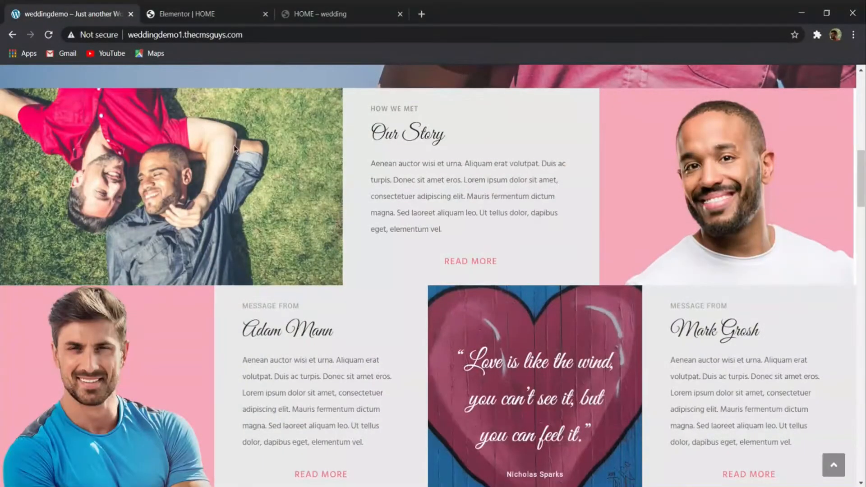
{"action": "scroll", "coordinate": [235, 144], "scroll_direction": "up", "scroll_amount": 2}
{"action": "left_click", "coordinate": [203, 12]}
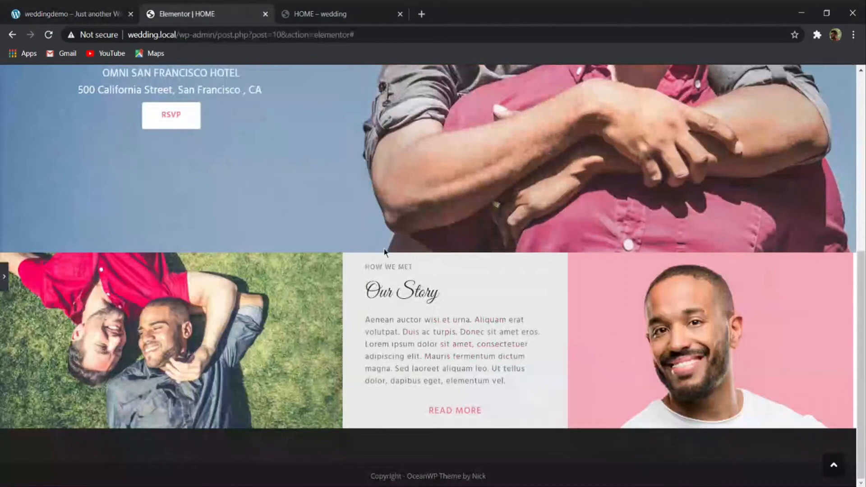
{"action": "left_click", "coordinate": [3, 280]}
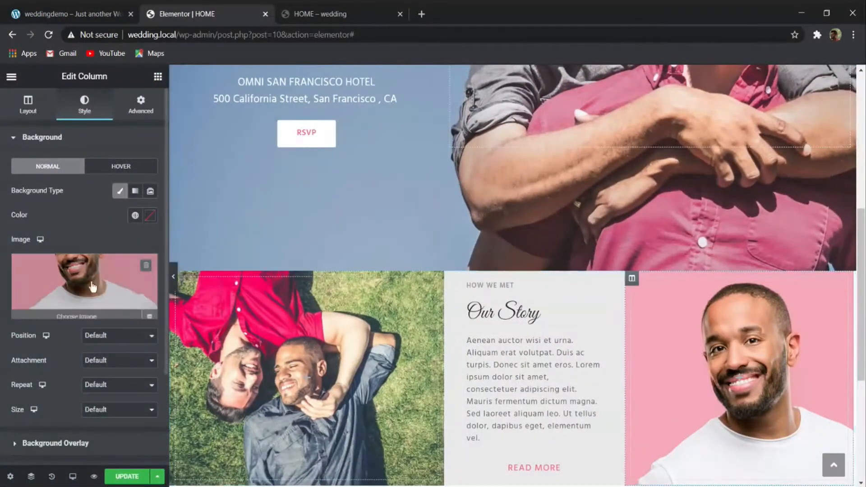
{"action": "left_click", "coordinate": [124, 340]}
{"action": "left_click", "coordinate": [128, 358]}
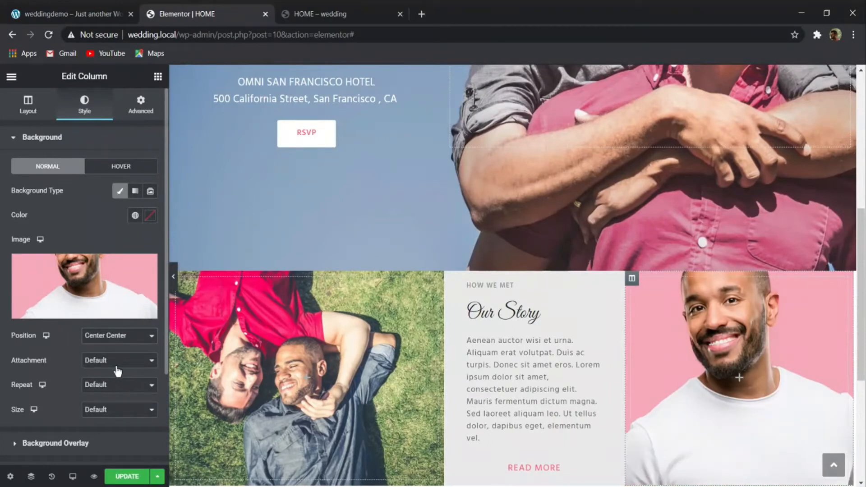
{"action": "left_click", "coordinate": [113, 413]}
{"action": "left_click", "coordinate": [90, 435]}
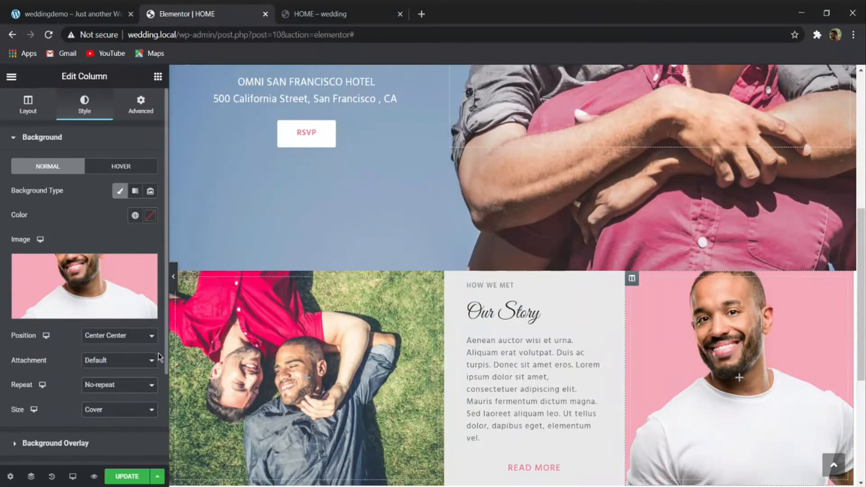
- Compare the Our Story row's full-width preview with the same row on the demo site
{"action": "left_click", "coordinate": [174, 277]}
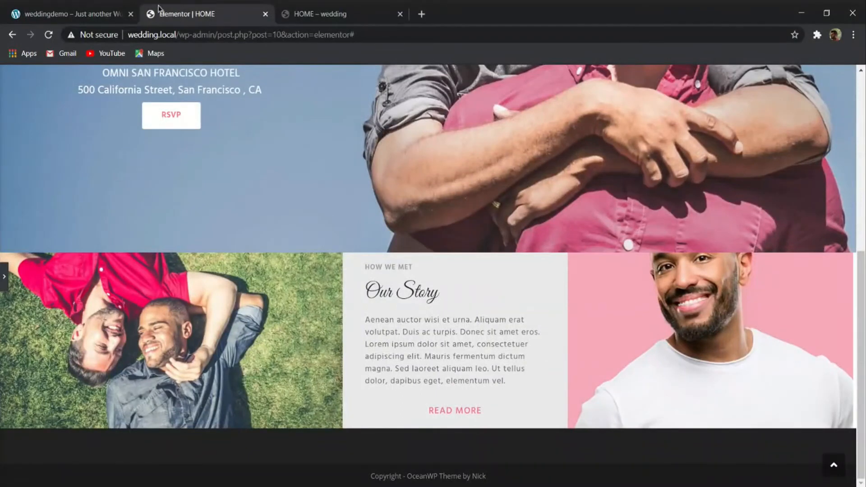
{"action": "left_click", "coordinate": [91, 10]}
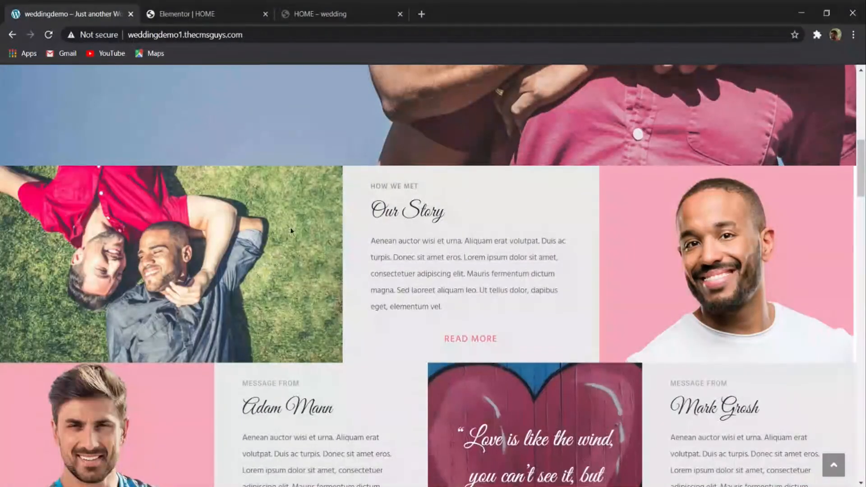
{"action": "left_click", "coordinate": [240, 9]}
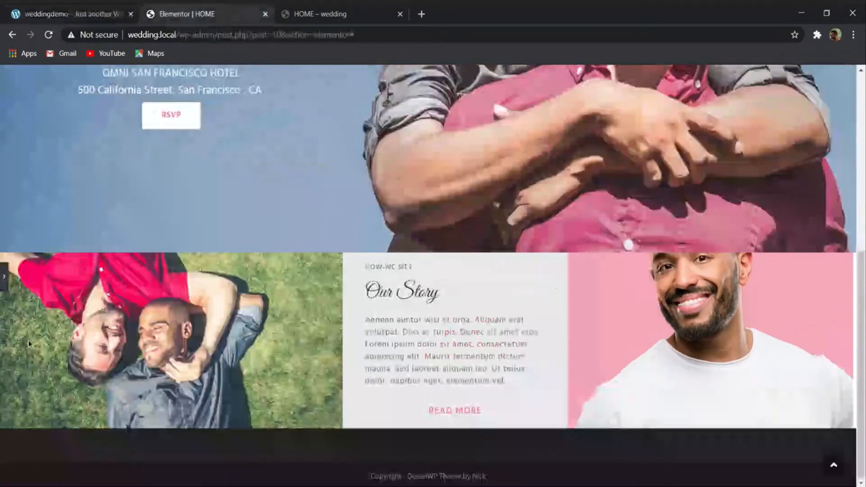
{"action": "left_click", "coordinate": [7, 281]}
- Unlink the Our Story section's padding sides, try a top padding of 15 px and settle on 0
{"action": "left_click", "coordinate": [512, 264]}
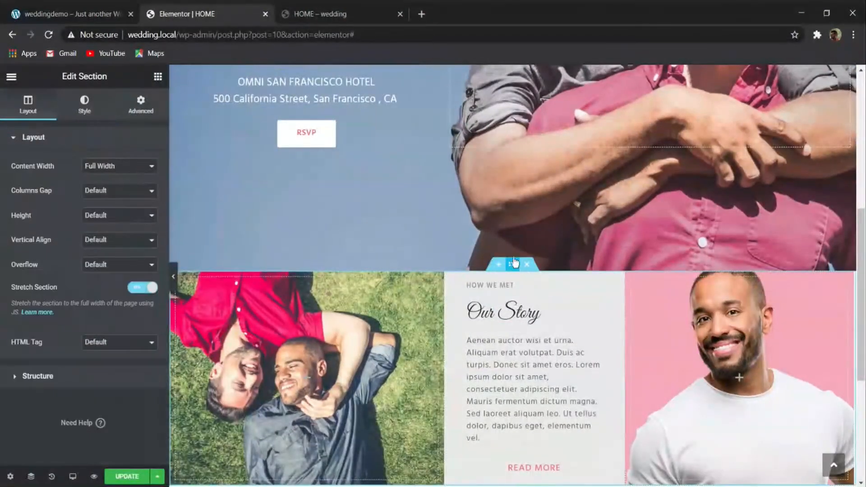
{"action": "left_click", "coordinate": [143, 108]}
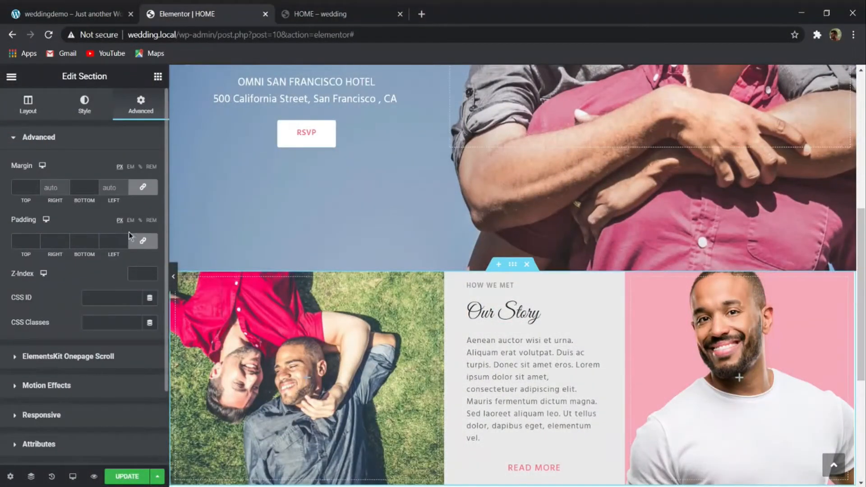
{"action": "left_click", "coordinate": [131, 237]}
{"action": "left_click", "coordinate": [36, 239]}
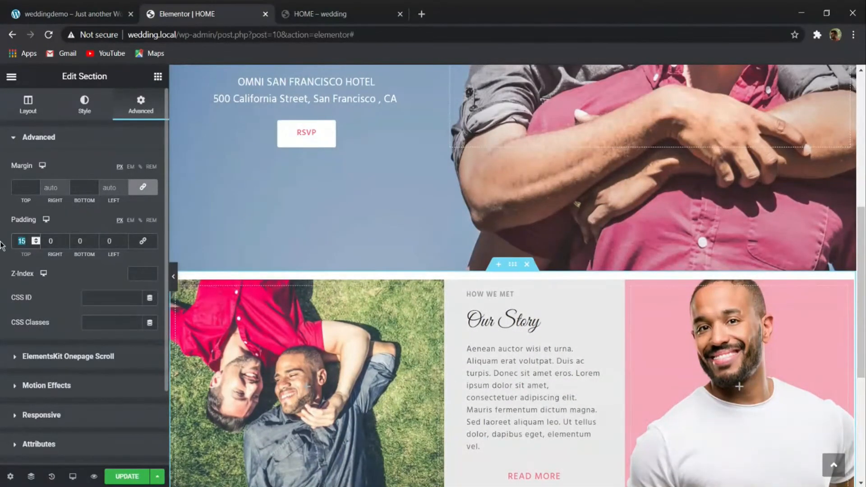
{"action": "type", "text": "0"}
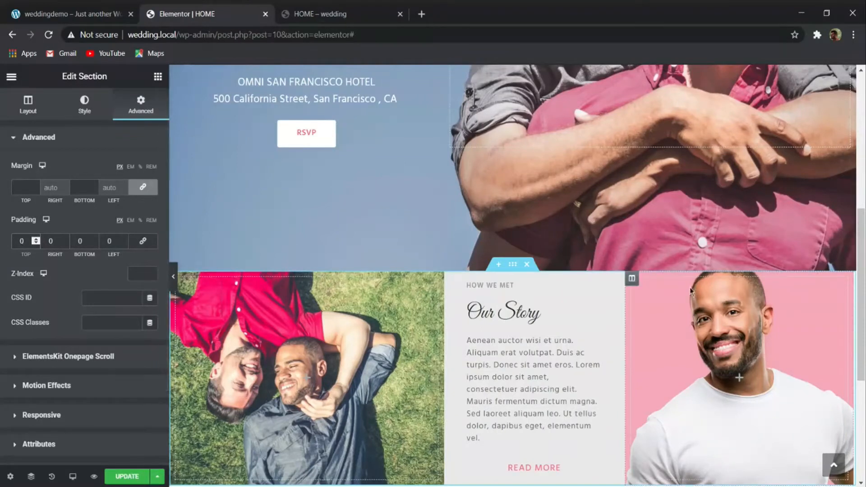
- Try a 20% width for the pink portrait column and open the Our Story text column's layout settings
{"action": "left_click", "coordinate": [632, 279]}
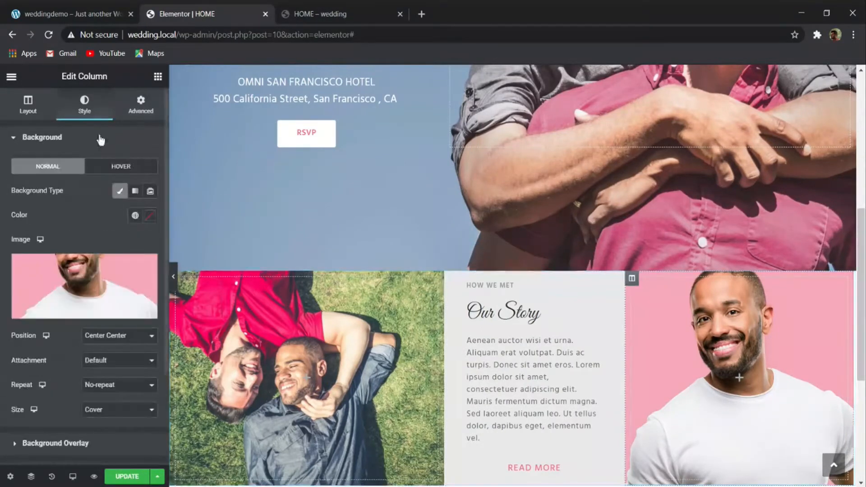
{"action": "type", "text": "20"}
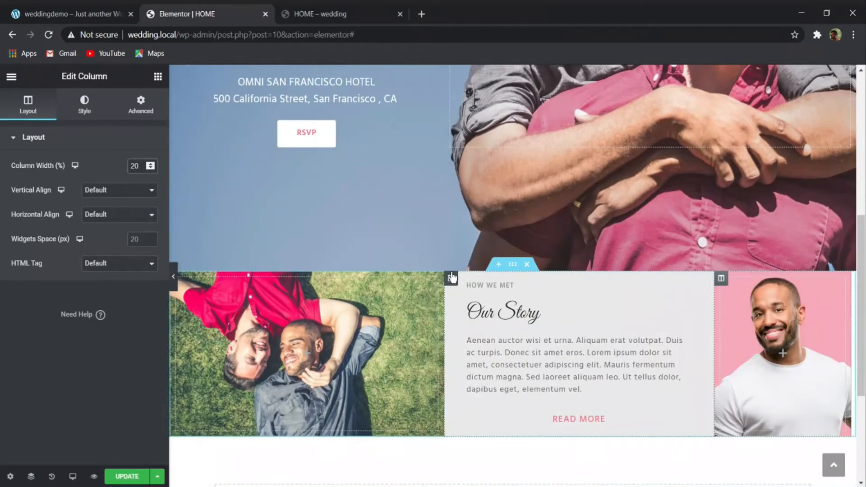
{"action": "left_click", "coordinate": [450, 278]}
{"action": "left_click", "coordinate": [38, 98]}
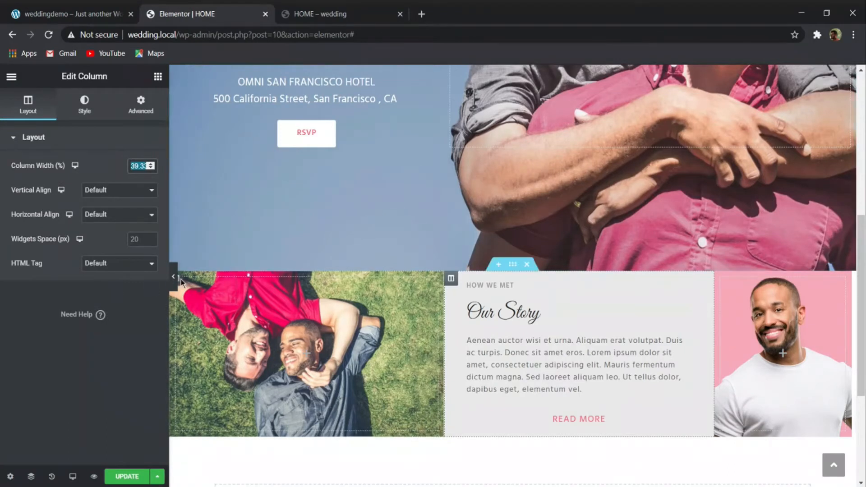
- Set the column widths to 50% for the couple photo and 25% each for the text and pink portrait, and save the page
{"action": "left_click", "coordinate": [210, 290]}
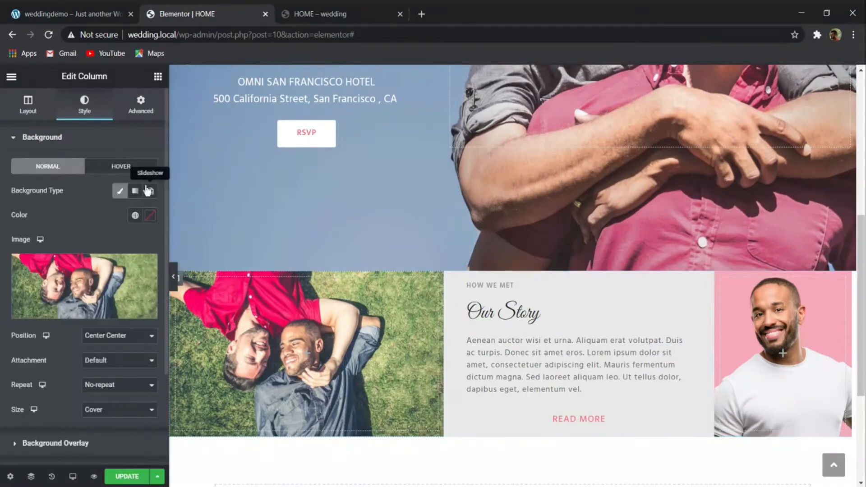
{"action": "left_click", "coordinate": [40, 102]}
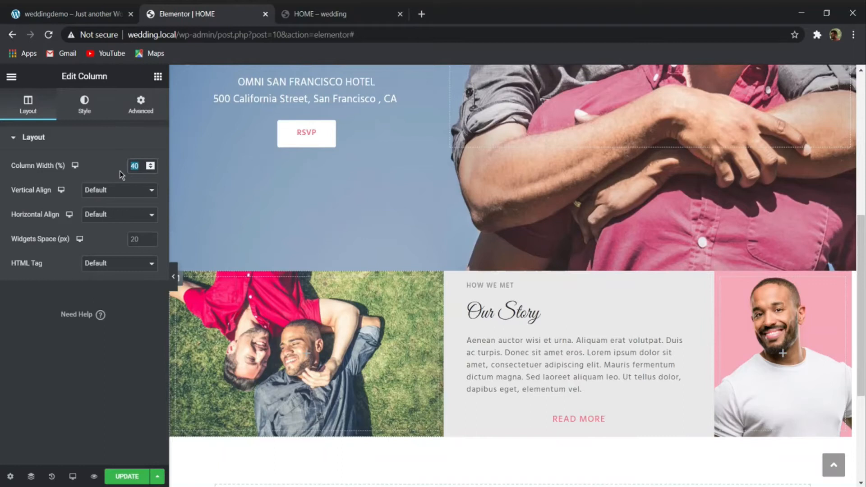
{"action": "type", "text": "50"}
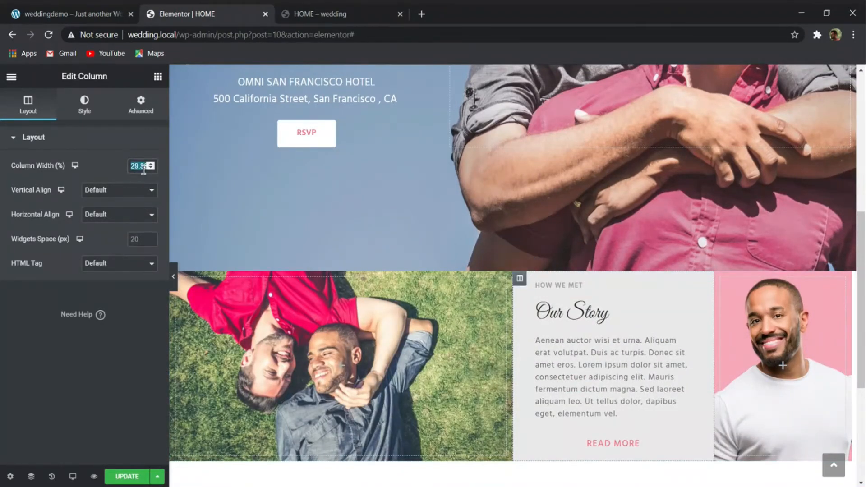
{"action": "type", "text": "25"}
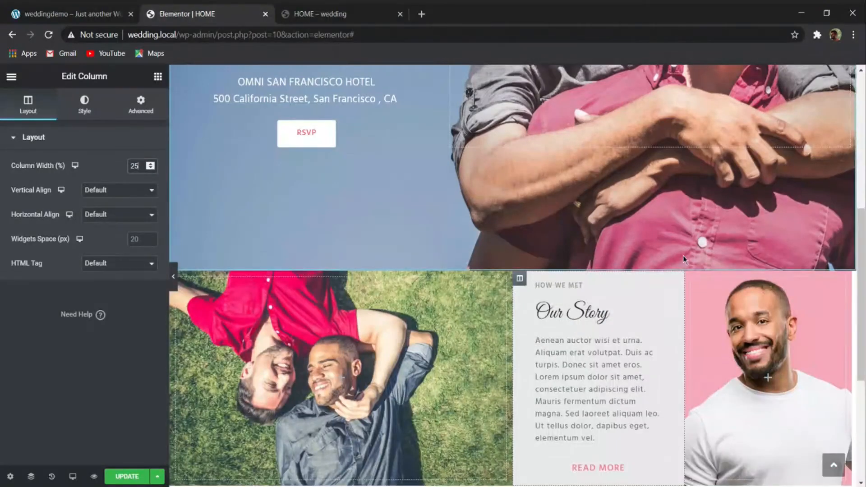
{"action": "left_click", "coordinate": [691, 278]}
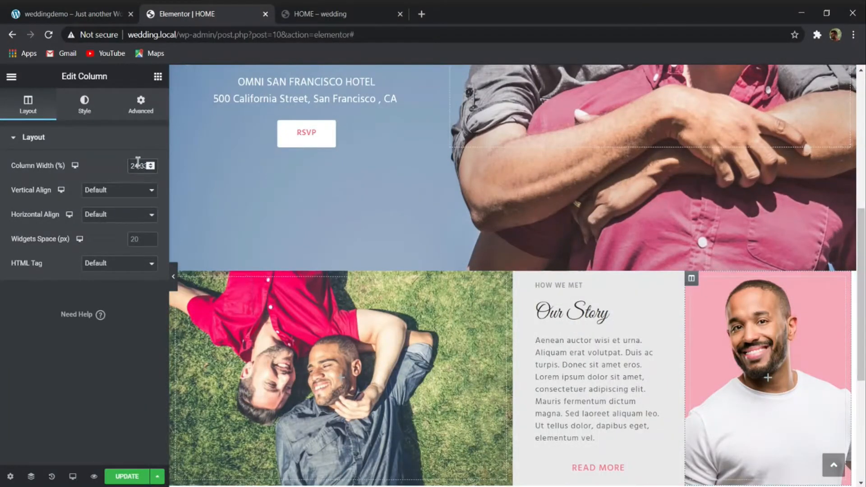
{"action": "type", "text": "25"}
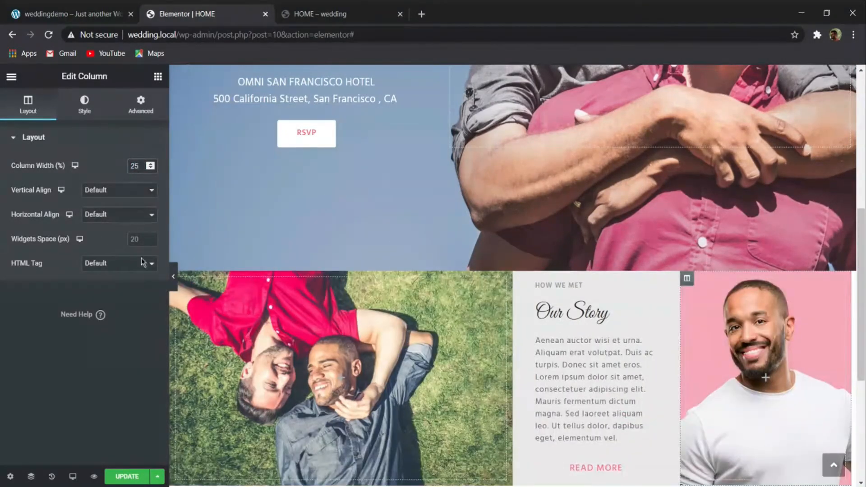
{"action": "left_click", "coordinate": [132, 477]}
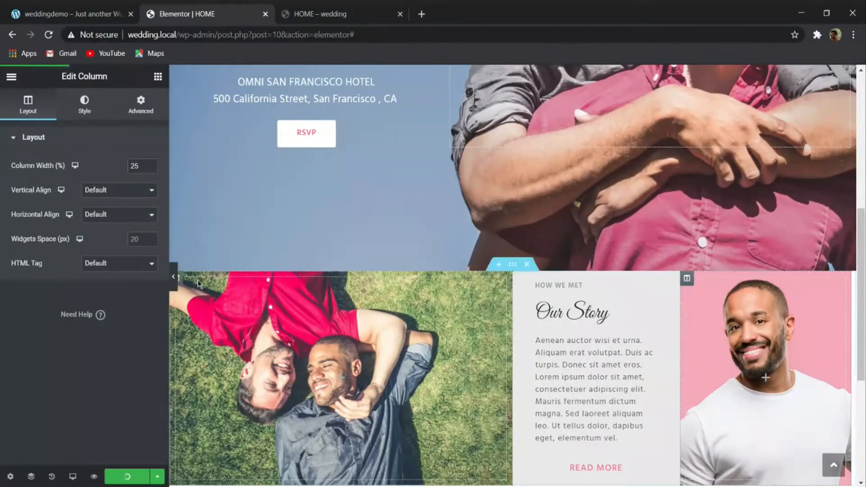
- Check the resized Our Story columns against the demo site's layout
{"action": "left_click", "coordinate": [174, 279]}
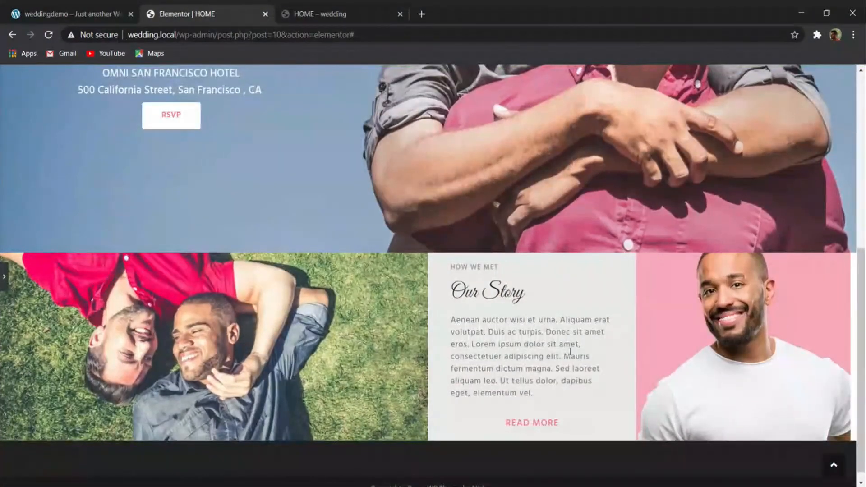
{"action": "left_click", "coordinate": [109, 14]}
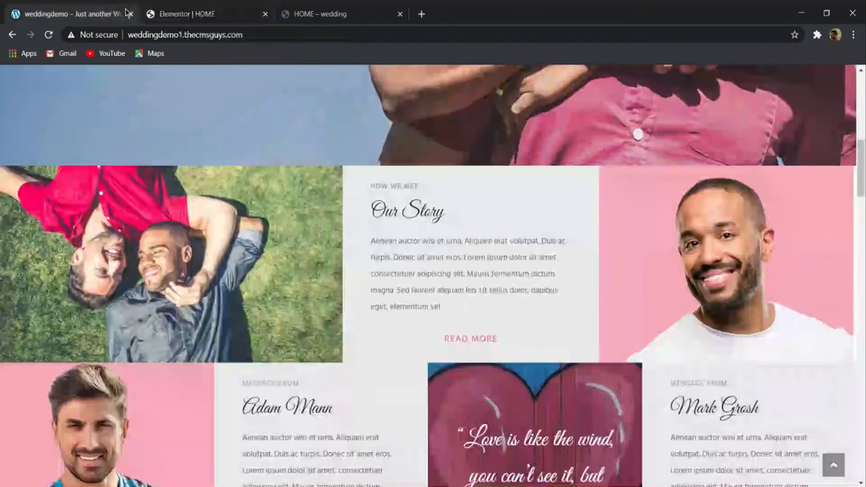
{"action": "left_click", "coordinate": [185, 14]}
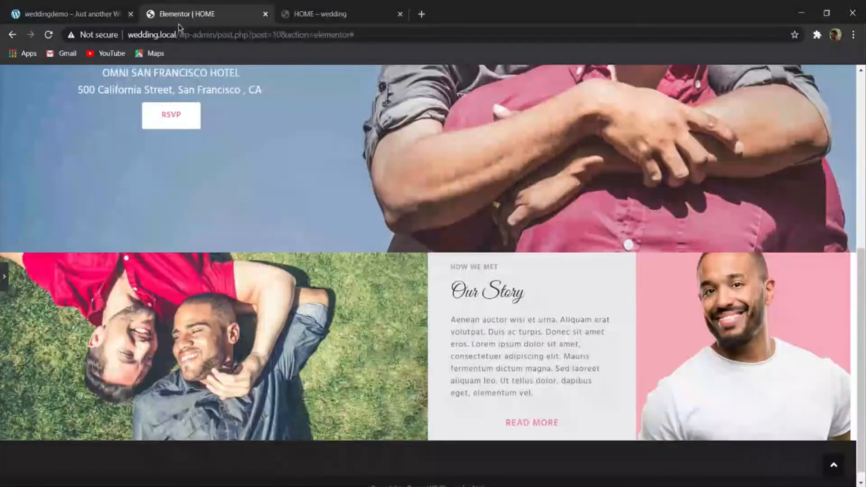
{"action": "left_click", "coordinate": [4, 279]}
- Add a Spacer widget with 349 px of space to the couple photo column and preview the row
{"action": "left_click", "coordinate": [158, 75]}
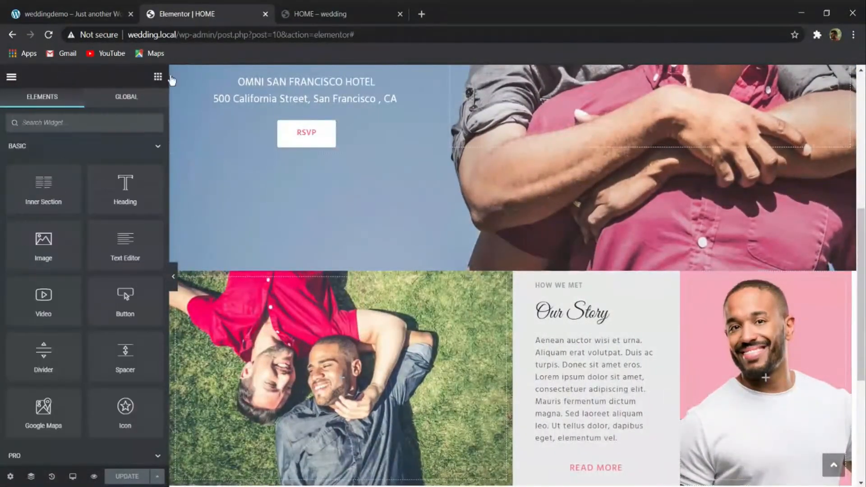
{"action": "type", "text": "sp"}
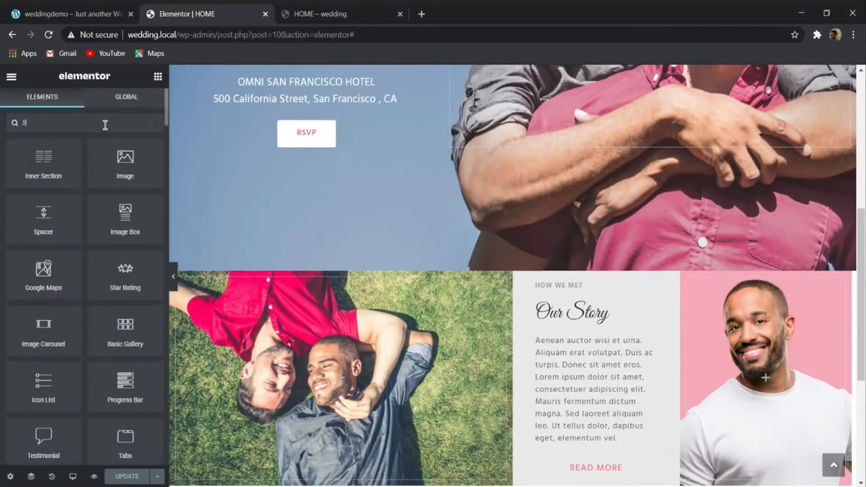
{"action": "left_click_drag", "start_coordinate": [45, 154], "coordinate": [316, 378]}
{"action": "left_click_drag", "start_coordinate": [19, 188], "coordinate": [78, 190]}
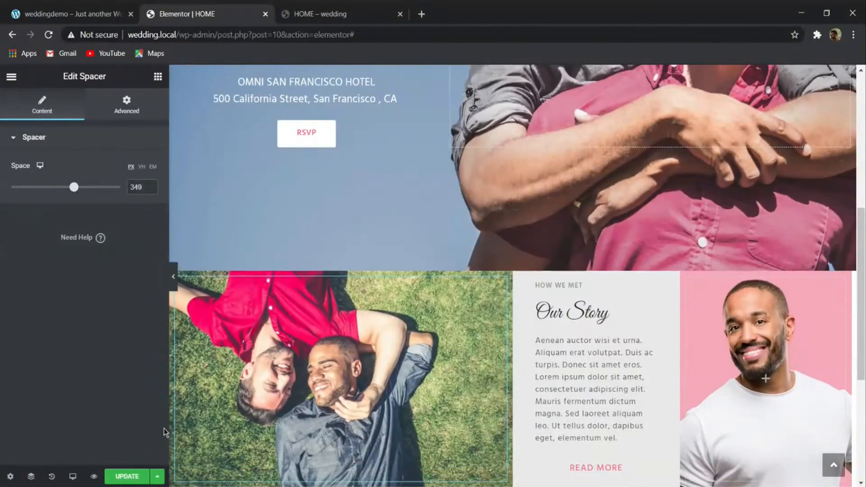
{"action": "left_click", "coordinate": [174, 277]}
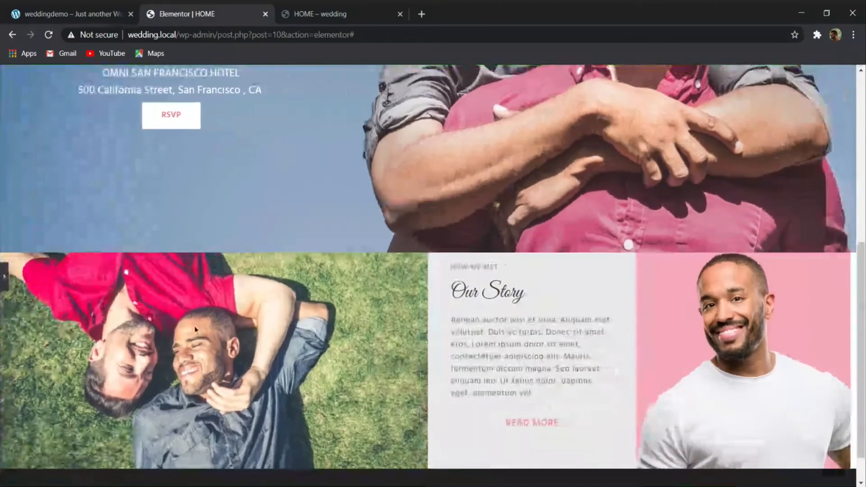
{"action": "left_click", "coordinate": [6, 284]}
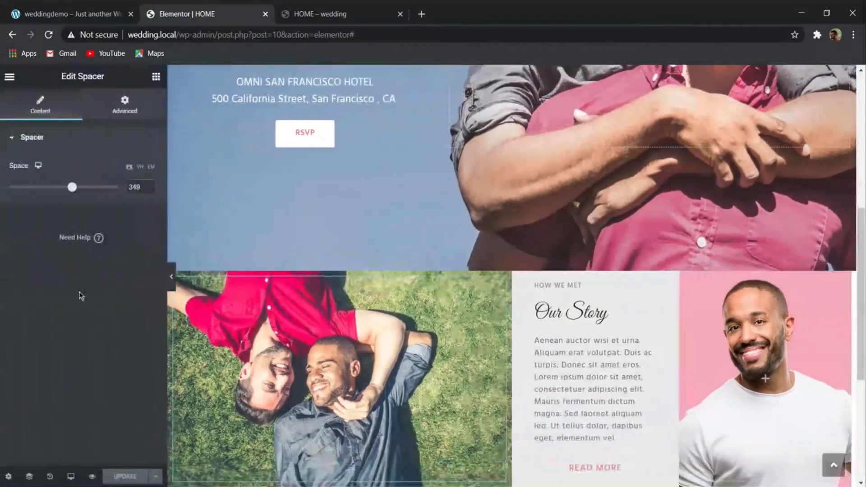
- Switch to the Mobile preview and set the couple photo column's spacer to 200 px there
{"action": "mouse_move", "coordinate": [73, 476]}
{"action": "left_click", "coordinate": [60, 445]}
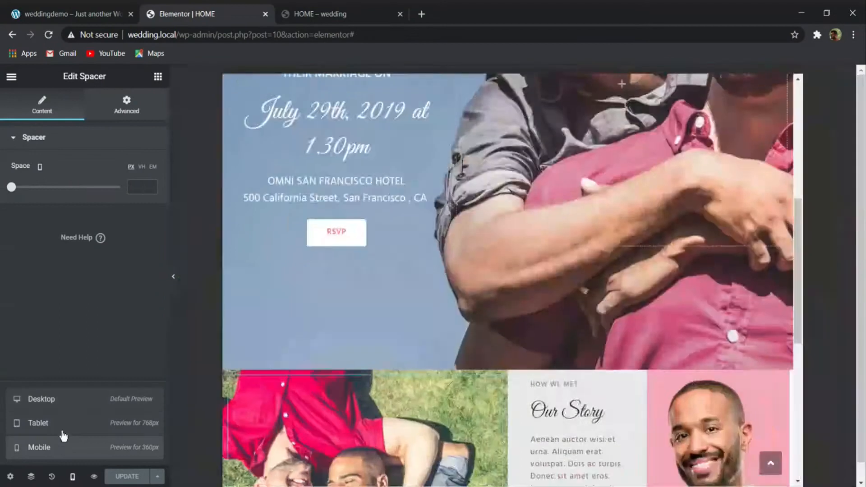
{"action": "scroll", "coordinate": [556, 340], "scroll_direction": "down", "scroll_amount": 6}
{"action": "scroll", "coordinate": [549, 343], "scroll_direction": "up", "scroll_amount": 7}
{"action": "right_click", "coordinate": [529, 274]}
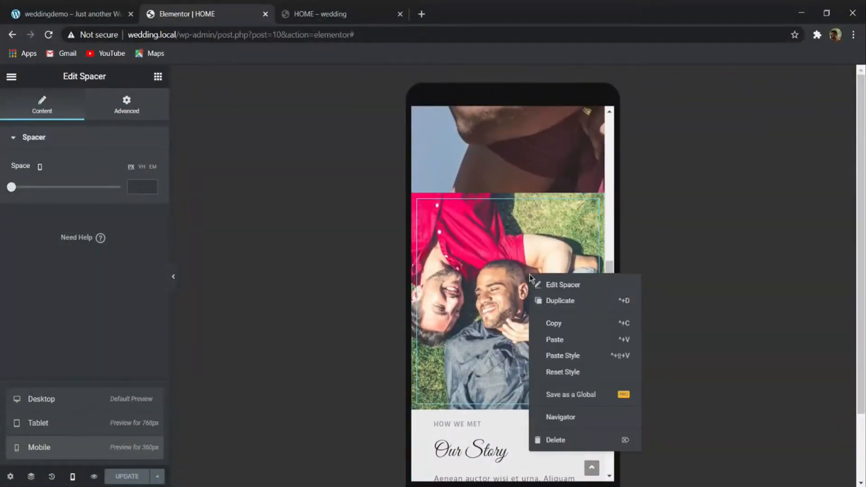
{"action": "left_click", "coordinate": [459, 273]}
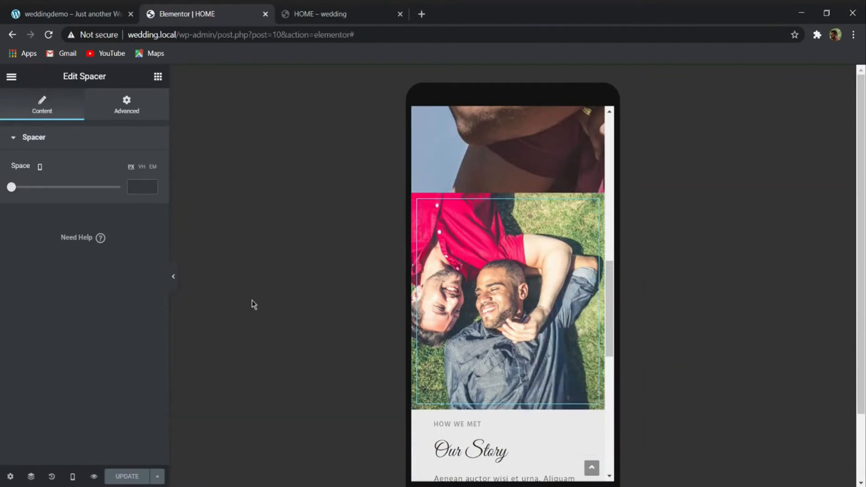
{"action": "left_click_drag", "start_coordinate": [13, 188], "coordinate": [43, 188]}
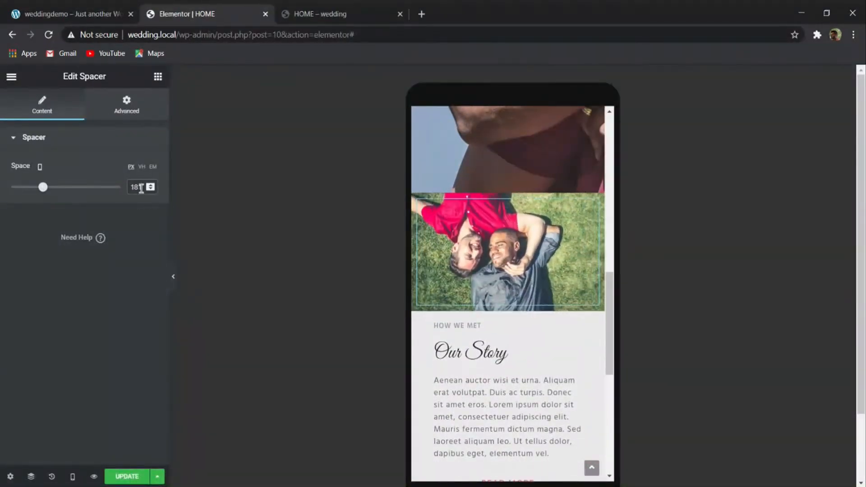
{"action": "type", "text": "200"}
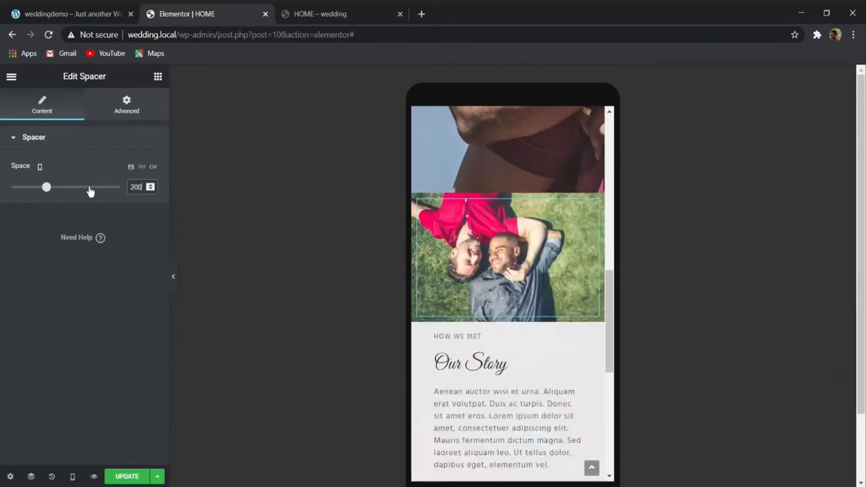
- Copy the couple photo column's spacer and paste it into the pink portrait column
{"action": "right_click", "coordinate": [533, 237]}
{"action": "left_click", "coordinate": [556, 286]}
{"action": "scroll", "coordinate": [556, 287], "scroll_direction": "down", "scroll_amount": 3}
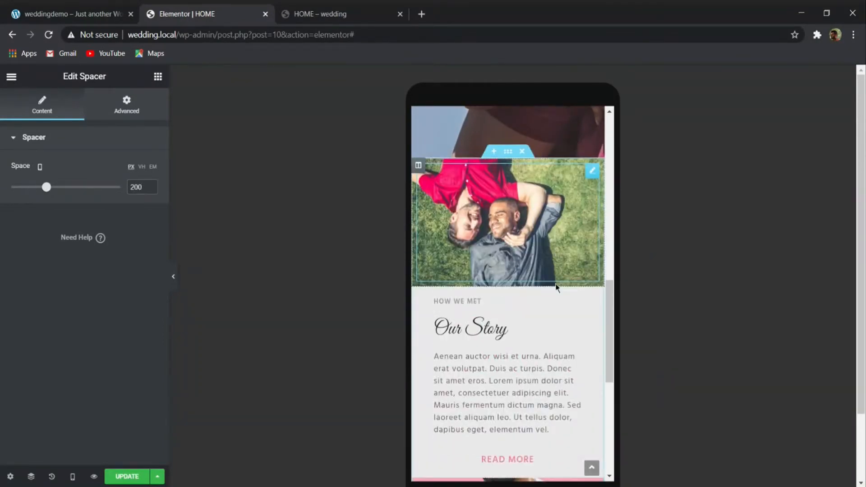
{"action": "right_click", "coordinate": [515, 375]}
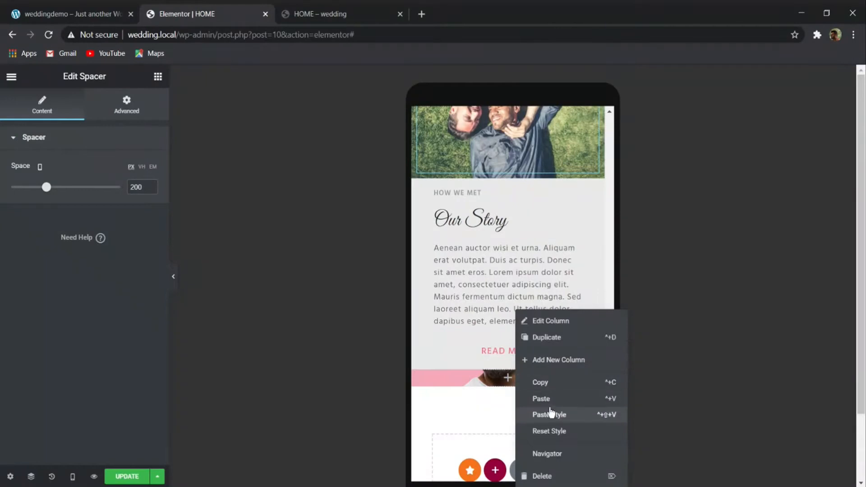
{"action": "left_click", "coordinate": [550, 399]}
- Examine the mobile layout of the HOME page from the portrait column up to the page header
{"action": "scroll", "coordinate": [568, 400], "scroll_direction": "down", "scroll_amount": 5}
{"action": "scroll", "coordinate": [572, 365], "scroll_direction": "up", "scroll_amount": 3}
{"action": "scroll", "coordinate": [535, 354], "scroll_direction": "up", "scroll_amount": 3}
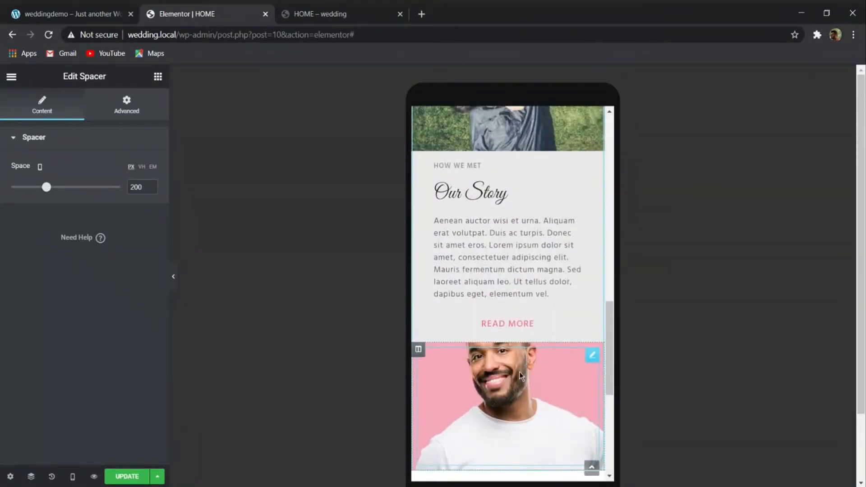
{"action": "scroll", "coordinate": [518, 371], "scroll_direction": "up", "scroll_amount": 3}
{"action": "scroll", "coordinate": [518, 350], "scroll_direction": "down", "scroll_amount": 5}
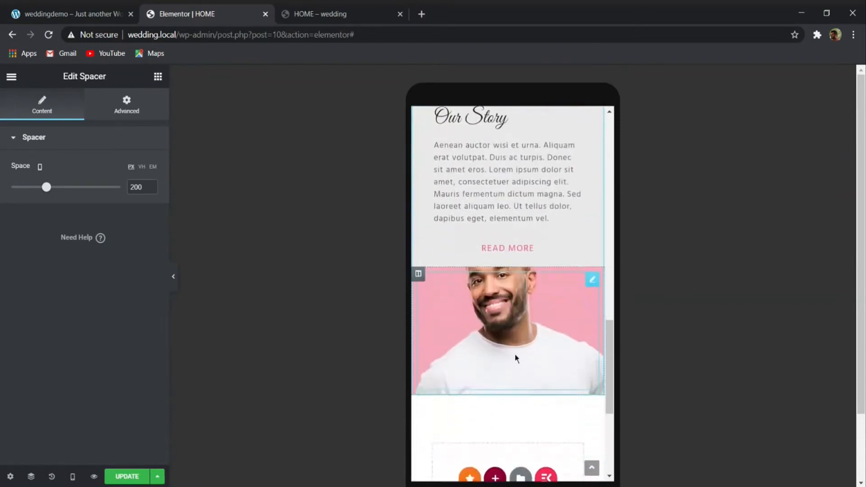
{"action": "scroll", "coordinate": [532, 342], "scroll_direction": "up", "scroll_amount": 10}
{"action": "scroll", "coordinate": [564, 387], "scroll_direction": "down", "scroll_amount": 5}
{"action": "scroll", "coordinate": [551, 394], "scroll_direction": "down", "scroll_amount": 5}
{"action": "scroll", "coordinate": [555, 379], "scroll_direction": "up", "scroll_amount": 15}
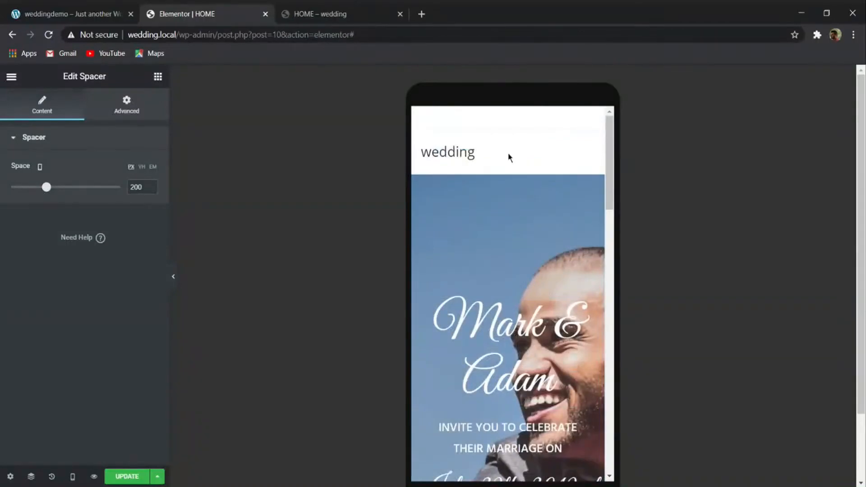
- Set the hero section's margin and padding to 0 px for the mobile layout
{"action": "left_click", "coordinate": [508, 168]}
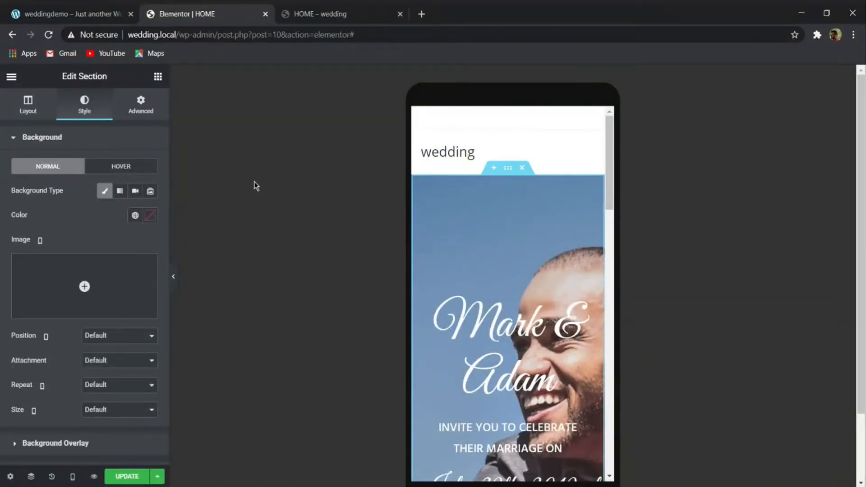
{"action": "left_click", "coordinate": [140, 112]}
{"action": "left_click", "coordinate": [136, 187]}
{"action": "left_click", "coordinate": [145, 242]}
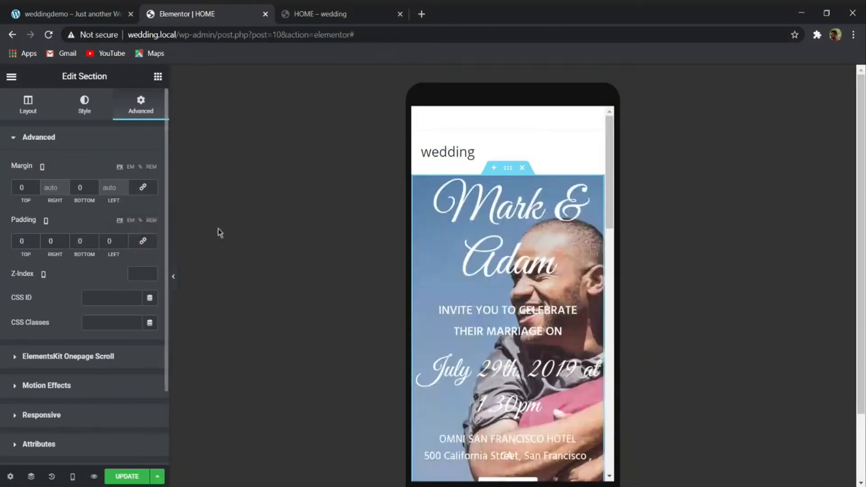
- Set the mobile font size of the couple's names heading in the hero section to 35 px
{"action": "scroll", "coordinate": [453, 275], "scroll_direction": "down", "scroll_amount": 3}
{"action": "scroll", "coordinate": [462, 279], "scroll_direction": "up", "scroll_amount": 1}
{"action": "scroll", "coordinate": [462, 278], "scroll_direction": "up", "scroll_amount": 3}
{"action": "scroll", "coordinate": [499, 221], "scroll_direction": "down", "scroll_amount": 2}
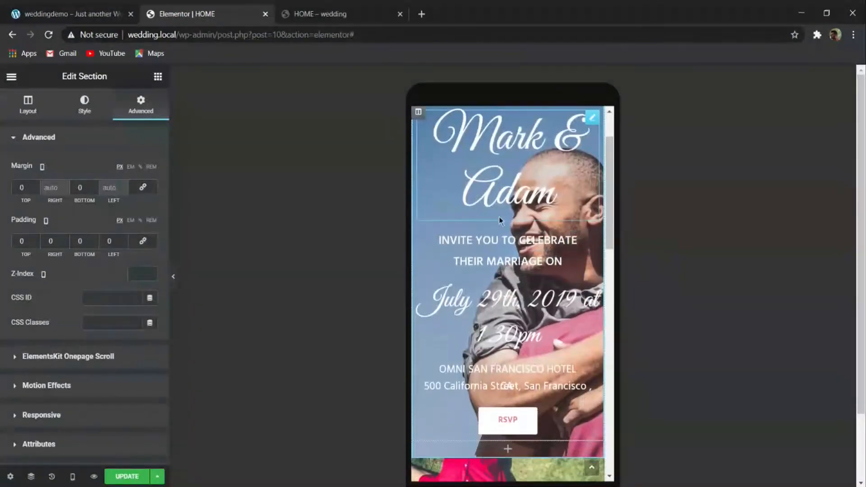
{"action": "left_click", "coordinate": [503, 176]}
{"action": "left_click", "coordinate": [151, 191]}
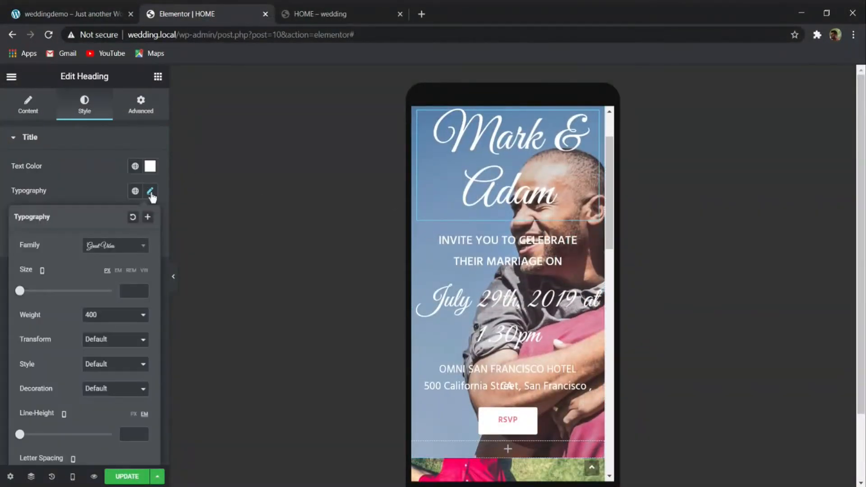
{"action": "left_click", "coordinate": [131, 290]}
{"action": "type", "text": "25"}
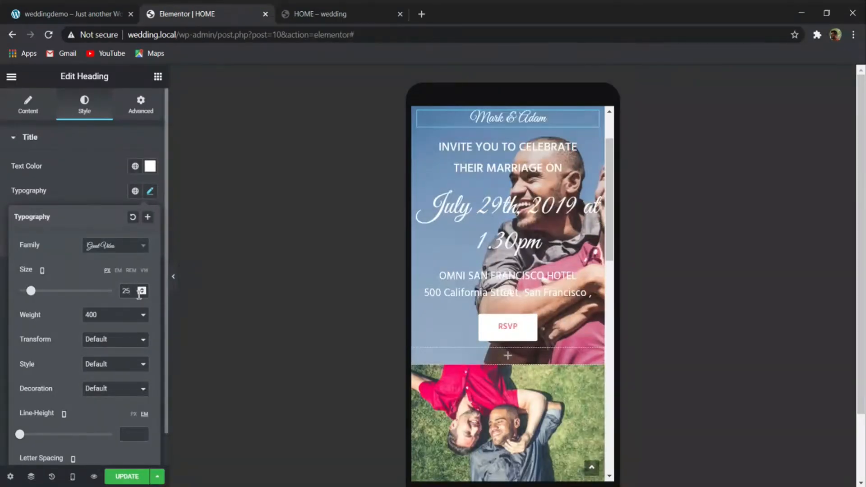
{"action": "type", "text": "35"}
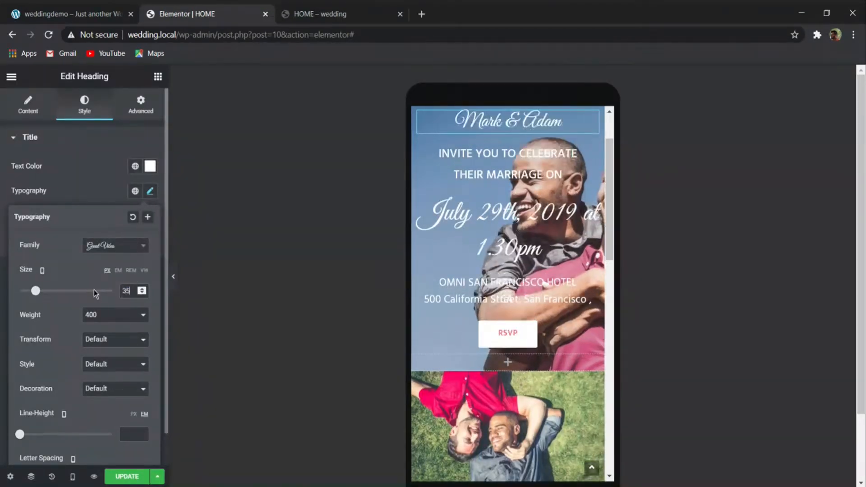
- Set the "INVITE YOU TO CELEBRATE" heading's mobile font size to 15 px and copy its style onto the "THEIR MARRIAGE ON" heading
{"action": "left_click", "coordinate": [507, 154]}
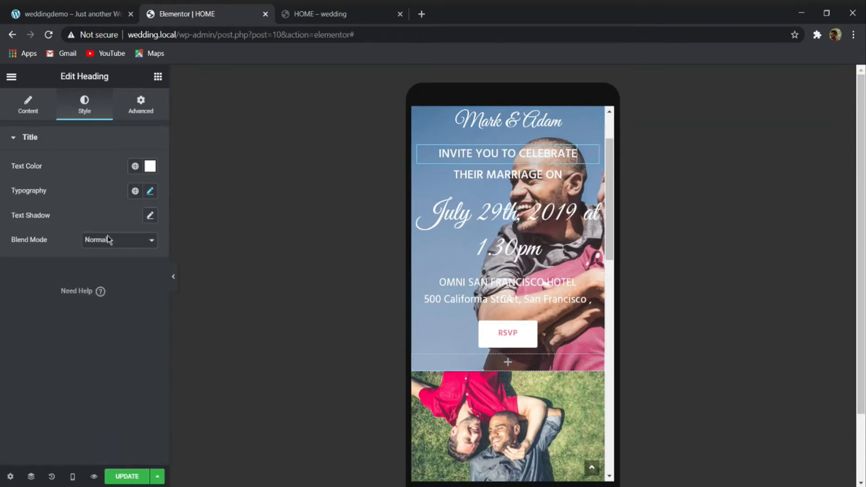
{"action": "left_click", "coordinate": [149, 191]}
{"action": "type", "text": "15"}
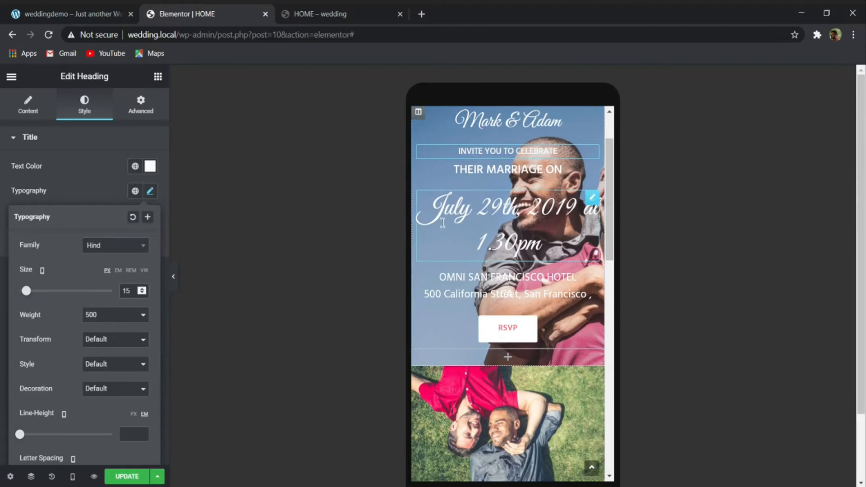
{"action": "right_click", "coordinate": [484, 154]}
{"action": "left_click", "coordinate": [514, 206]}
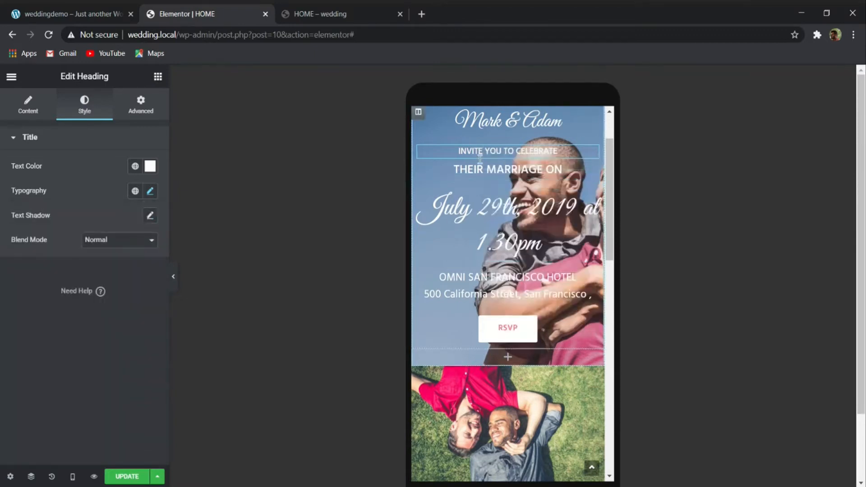
{"action": "right_click", "coordinate": [479, 167]}
{"action": "left_click", "coordinate": [515, 249]}
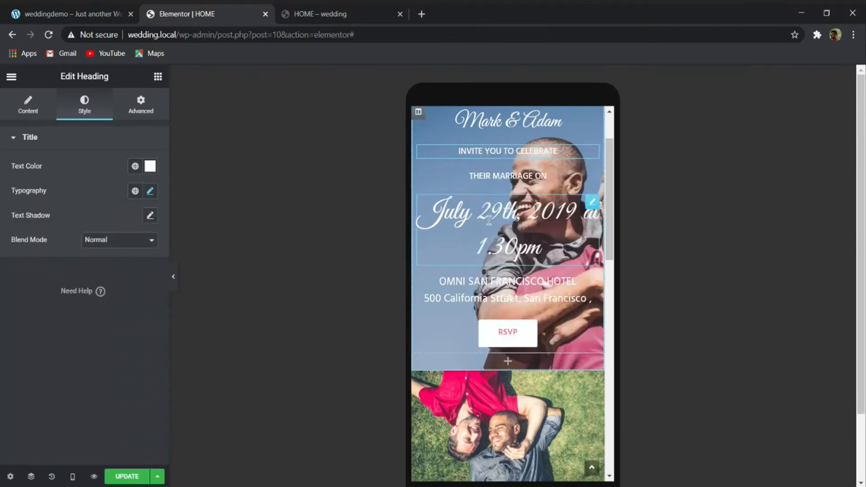
- Set the mobile font size of the wedding date and time heading to 25 px
{"action": "left_click", "coordinate": [150, 191]}
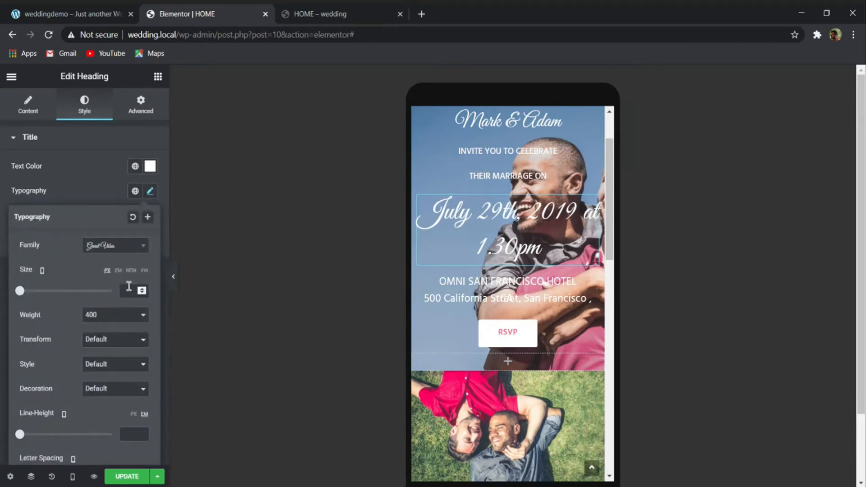
{"action": "type", "text": "15"}
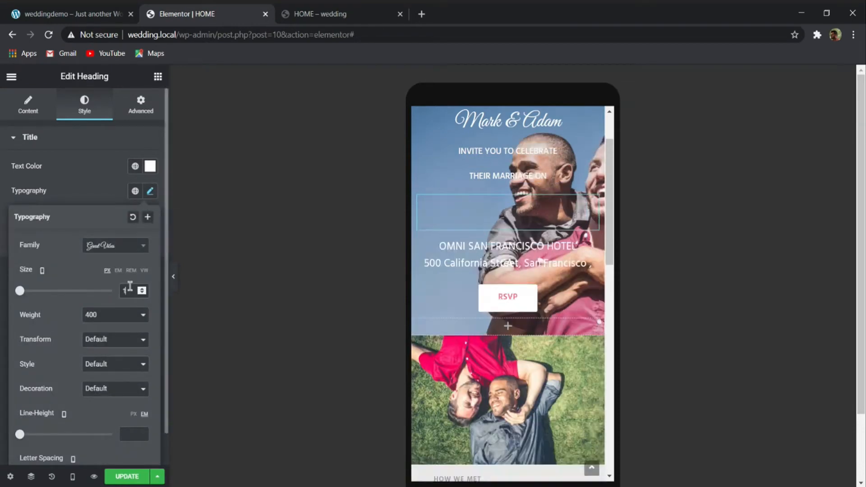
{"action": "key", "text": "Up"}
{"action": "key", "text": "Up"}
{"action": "key", "text": "Up"}
{"action": "key", "text": "Up"}
{"action": "key", "text": "Up"}
{"action": "key", "text": "Up"}
{"action": "key", "text": "Up"}
{"action": "key", "text": "Up"}
{"action": "key", "text": "Up"}
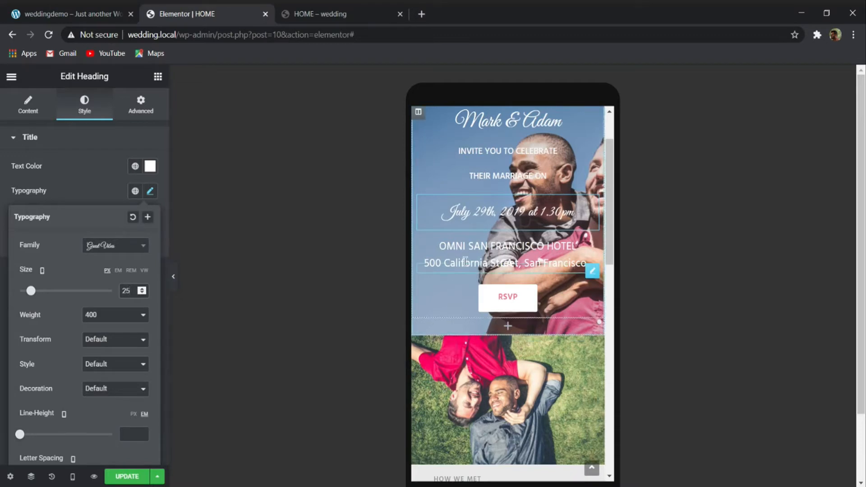
- Set the mobile font size of both the hotel name heading and the venue address heading to 13 px
{"action": "left_click", "coordinate": [581, 248]}
{"action": "left_click", "coordinate": [150, 192]}
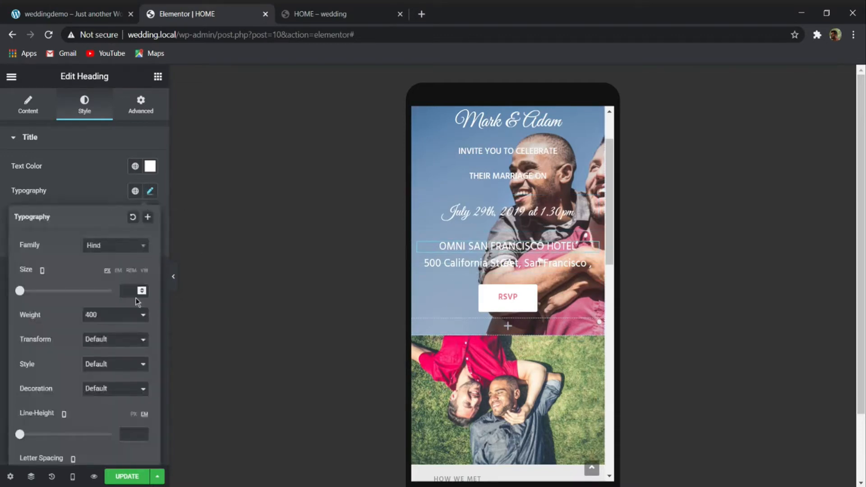
{"action": "type", "text": "12"}
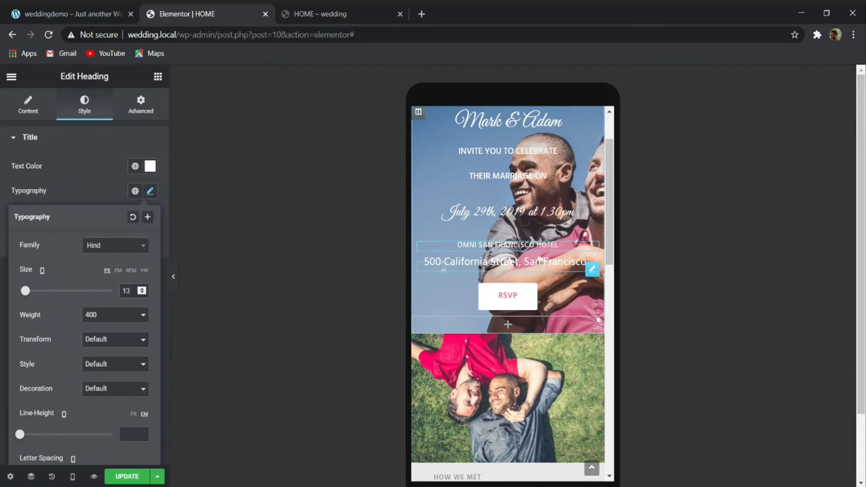
{"action": "left_click", "coordinate": [405, 267]}
{"action": "left_click", "coordinate": [149, 192]}
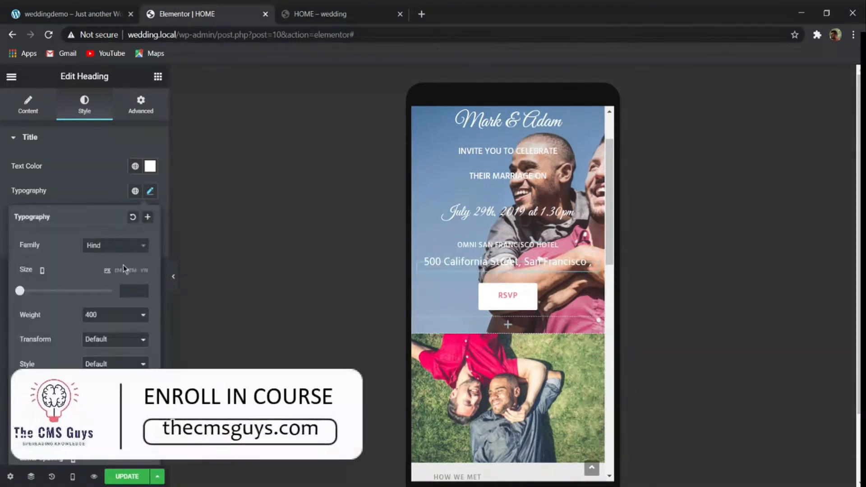
{"action": "type", "text": "13"}
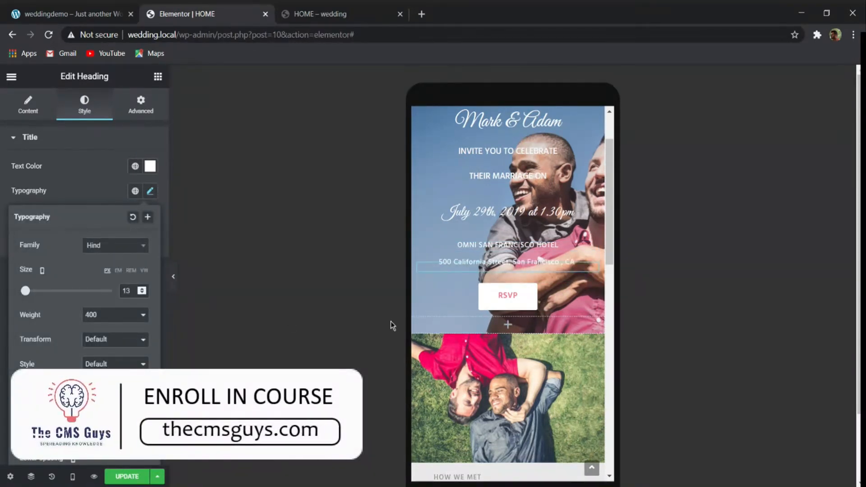
- Open the hero section's background style settings
{"action": "scroll", "coordinate": [426, 283], "scroll_direction": "up", "scroll_amount": 2}
{"action": "left_click", "coordinate": [509, 168]}
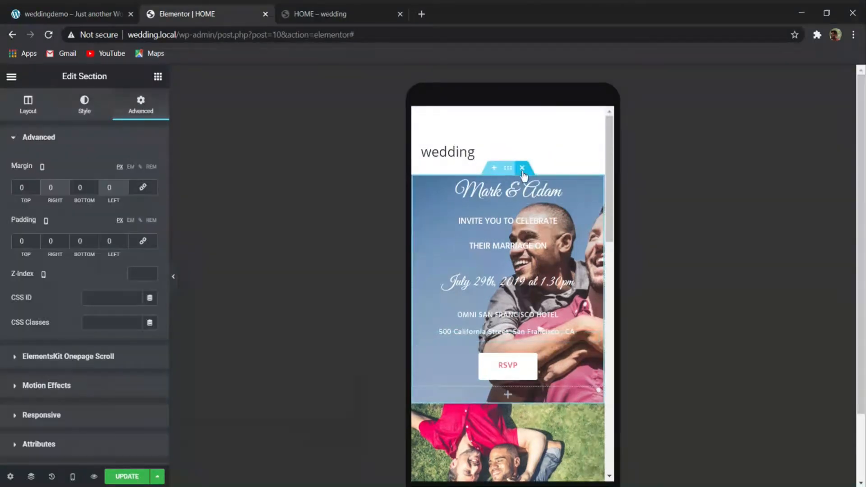
{"action": "left_click", "coordinate": [98, 95]}
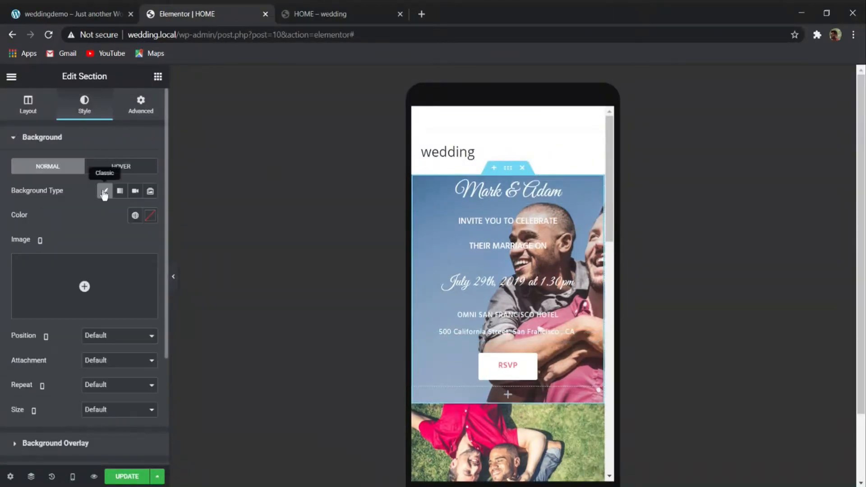
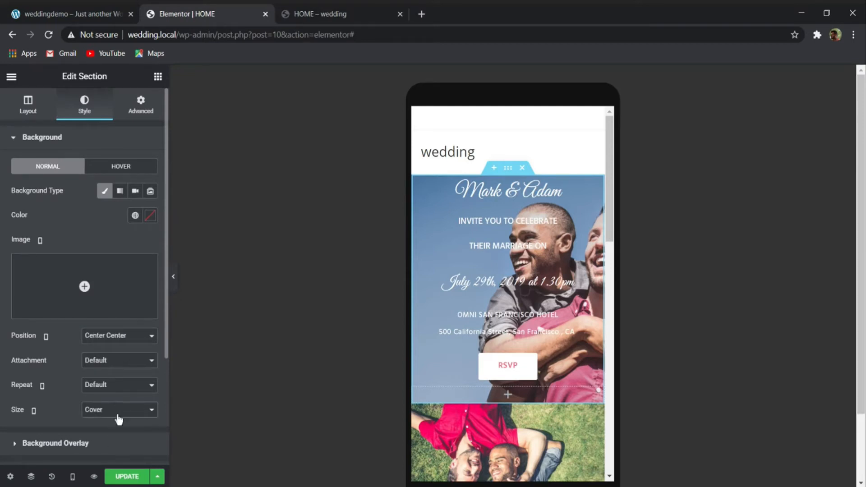
- Add a classic black #000000 background overlay to the hero section with 0.39 opacity
{"action": "scroll", "coordinate": [67, 378], "scroll_direction": "down", "scroll_amount": 3}
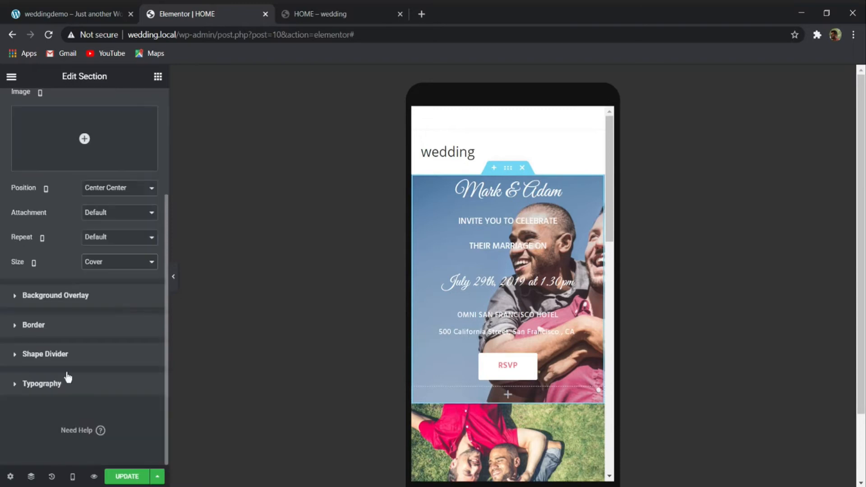
{"action": "left_click", "coordinate": [68, 296]}
{"action": "left_click", "coordinate": [135, 221]}
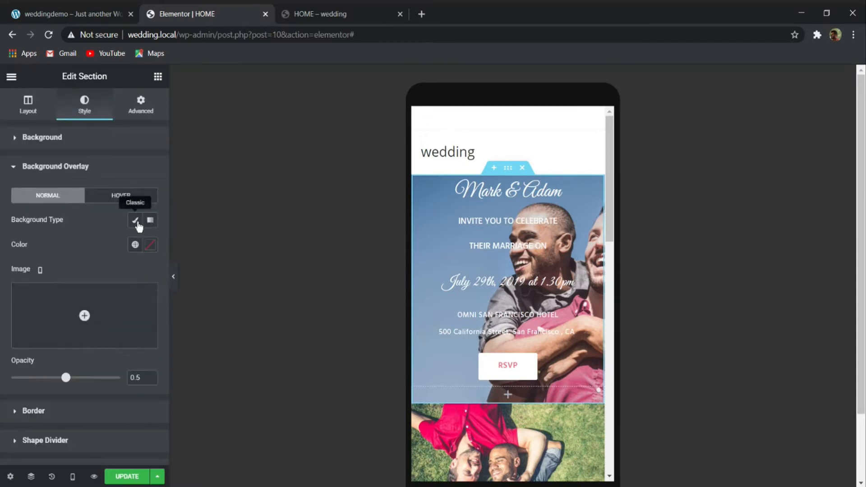
{"action": "left_click", "coordinate": [151, 244]}
{"action": "left_click_drag", "start_coordinate": [129, 332], "coordinate": [17, 381]}
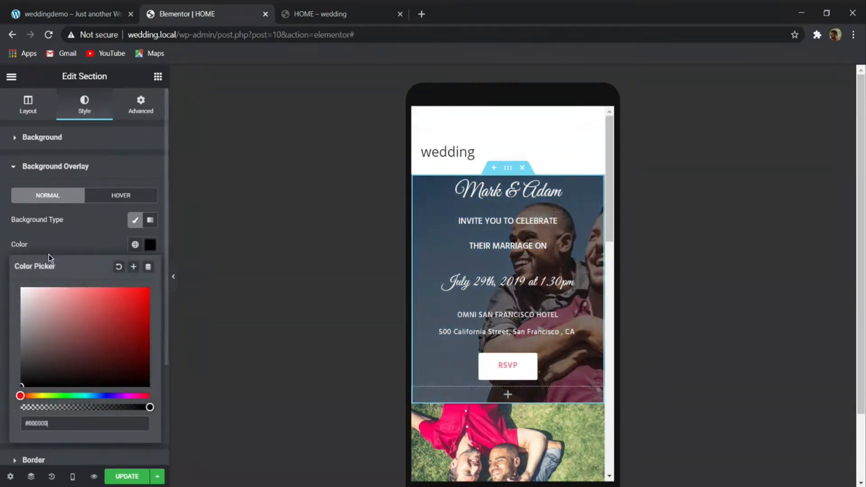
{"action": "left_click", "coordinate": [48, 253]}
{"action": "left_click_drag", "start_coordinate": [64, 381], "coordinate": [54, 381]}
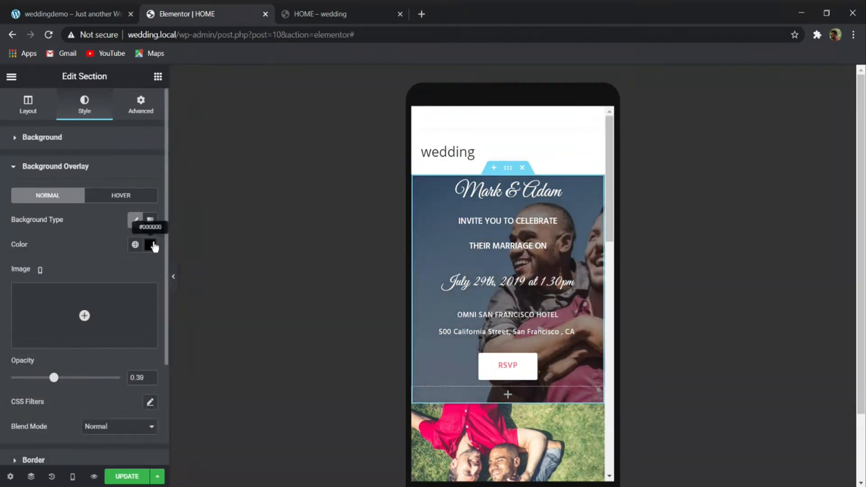
- Make the hero section's black overlay color partly transparent, at about #000000CC
{"action": "left_click", "coordinate": [150, 245]}
{"action": "left_click_drag", "start_coordinate": [150, 406], "coordinate": [114, 406]}
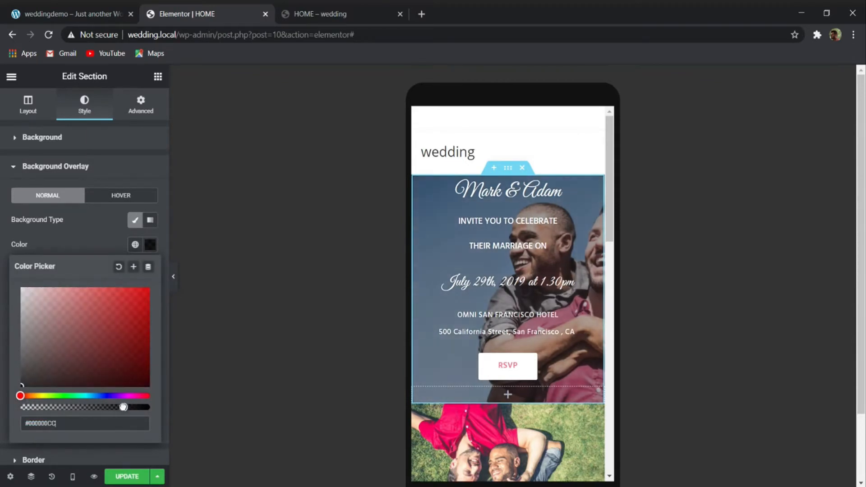
{"action": "left_click", "coordinate": [99, 240]}
- Check the mobile layout down to the Our Story section, save the page, and switch the preview back to desktop
{"action": "scroll", "coordinate": [517, 263], "scroll_direction": "down", "scroll_amount": 3}
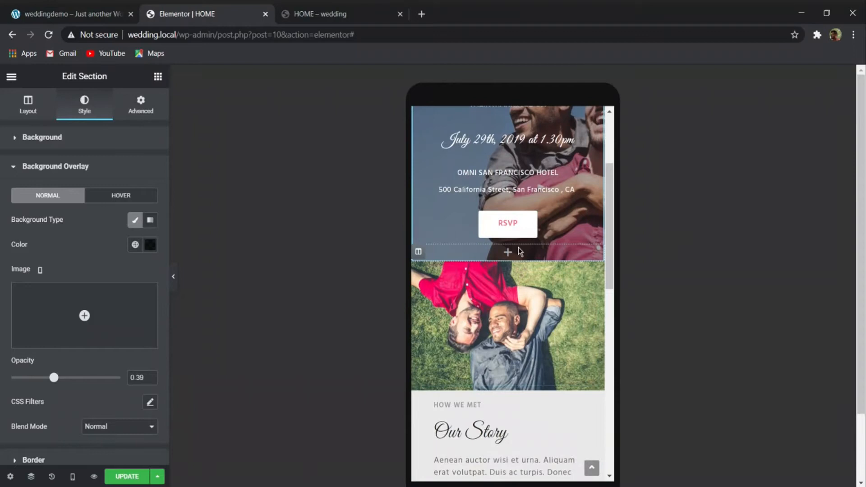
{"action": "scroll", "coordinate": [529, 248], "scroll_direction": "up", "scroll_amount": 2}
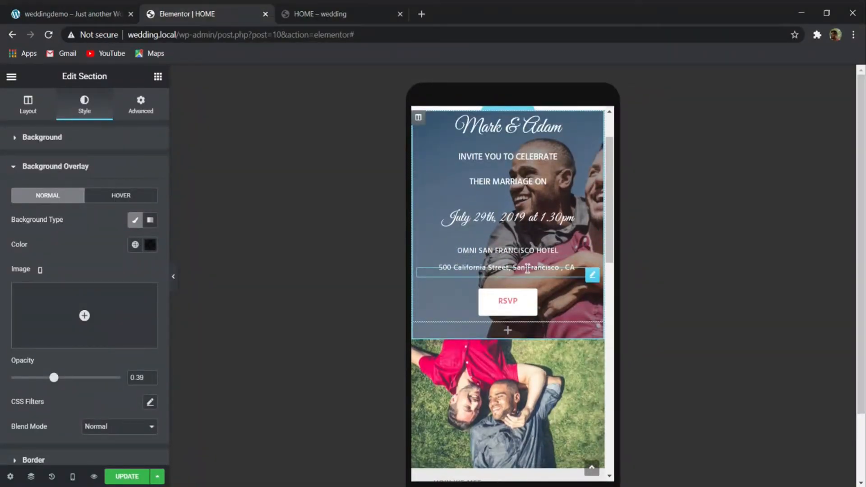
{"action": "scroll", "coordinate": [519, 289], "scroll_direction": "down", "scroll_amount": 6}
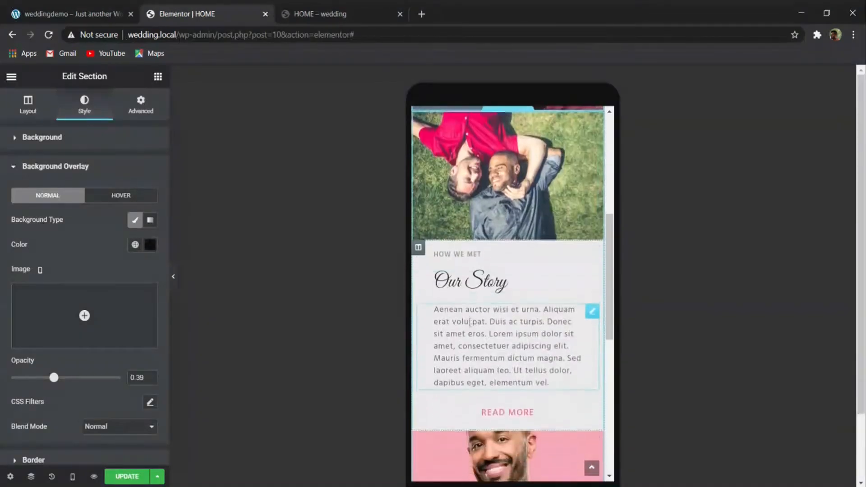
{"action": "left_click", "coordinate": [127, 476]}
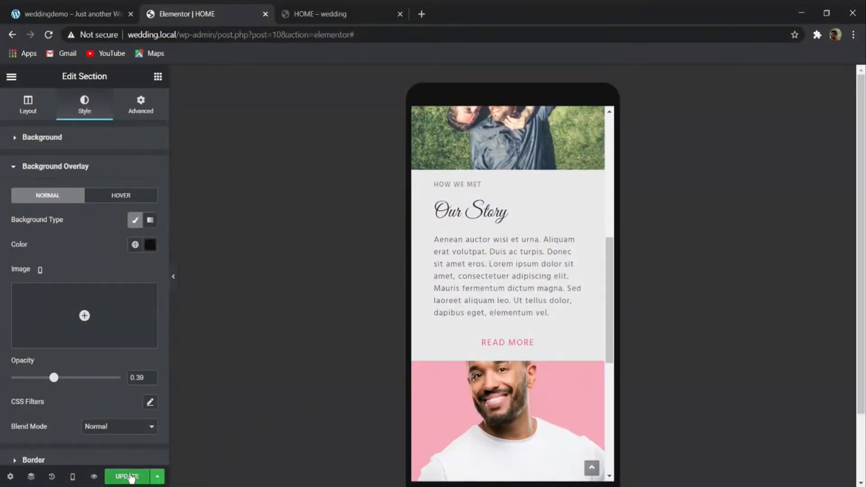
{"action": "mouse_move", "coordinate": [73, 474]}
{"action": "left_click", "coordinate": [68, 403]}
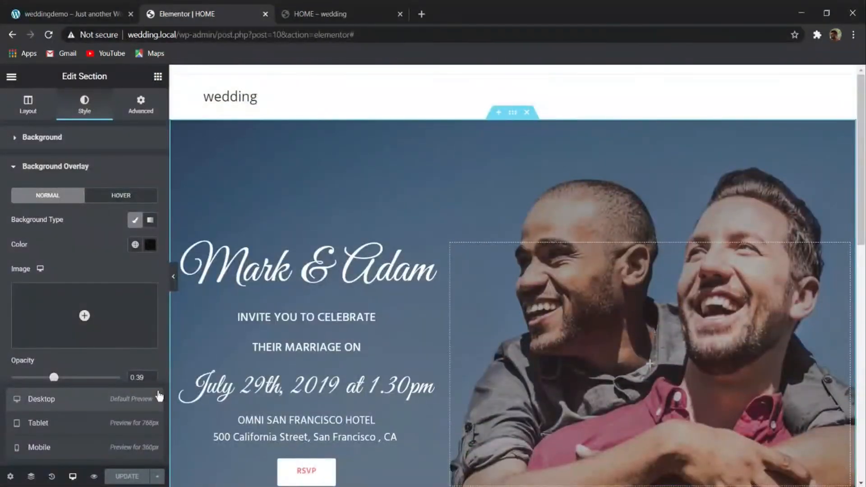
{"action": "scroll", "coordinate": [534, 116], "scroll_direction": "down", "scroll_amount": 15}
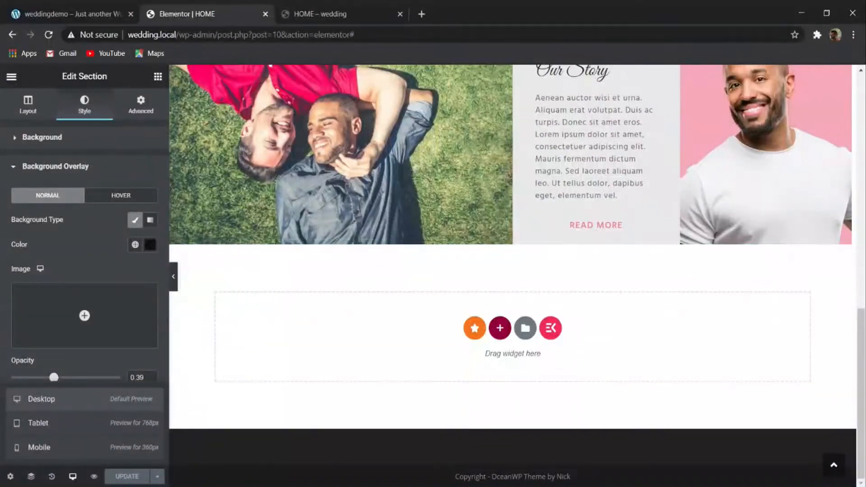
- Duplicate the Our Story section, following the demo site's layout, and add an empty column after the copy's text column
{"action": "left_click", "coordinate": [465, 486]}
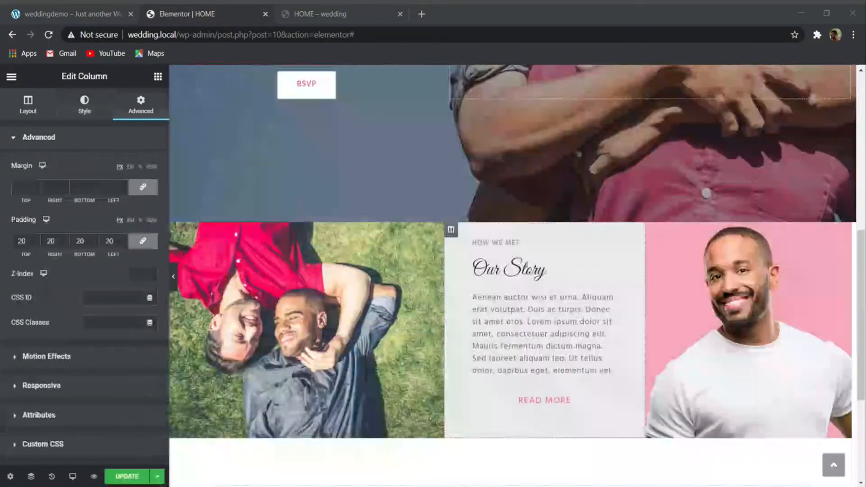
{"action": "scroll", "coordinate": [404, 332], "scroll_direction": "down", "scroll_amount": 2}
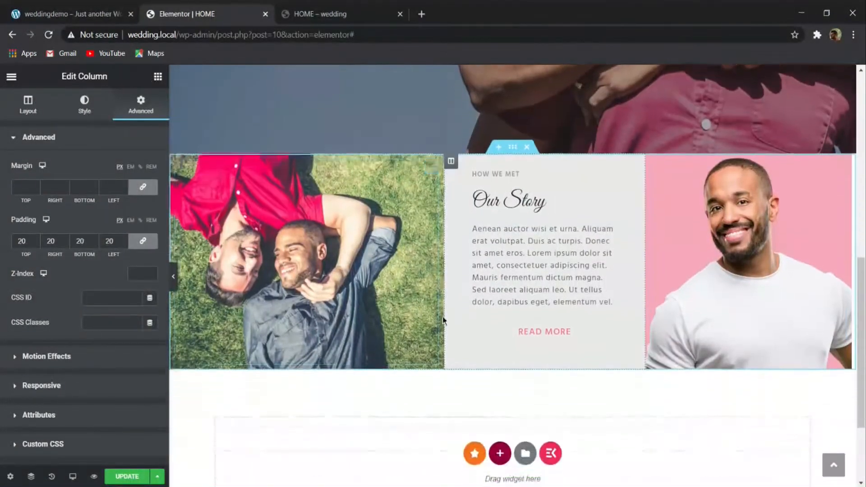
{"action": "left_click", "coordinate": [68, 14]}
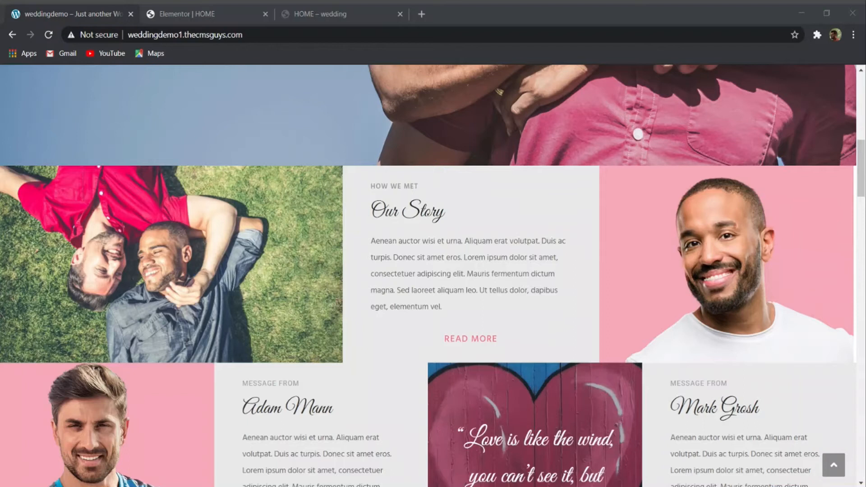
{"action": "scroll", "coordinate": [553, 81], "scroll_direction": "down", "scroll_amount": 3}
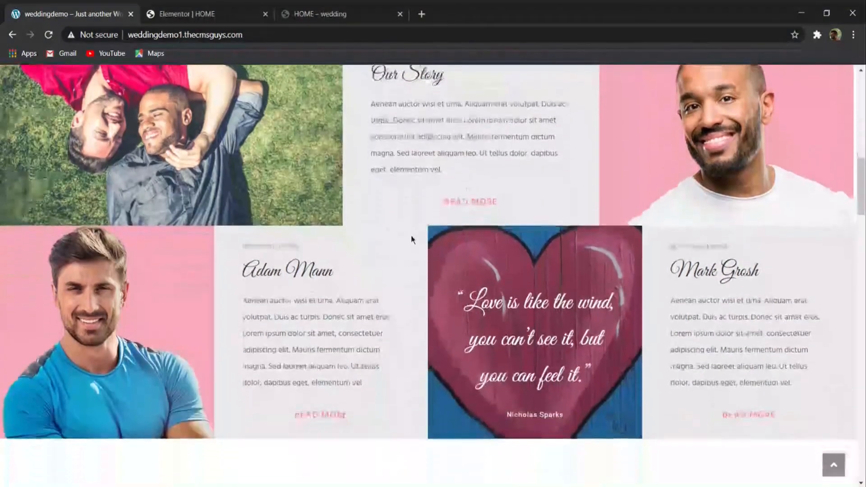
{"action": "left_click", "coordinate": [265, 14]}
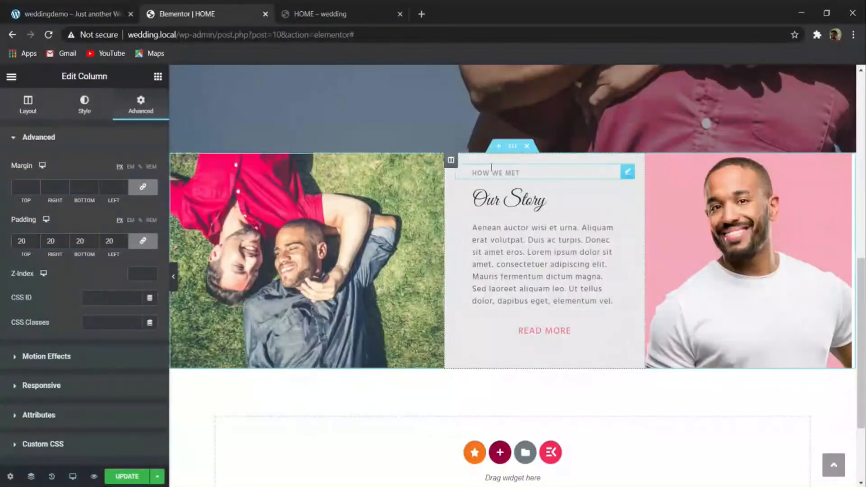
{"action": "right_click", "coordinate": [513, 149]}
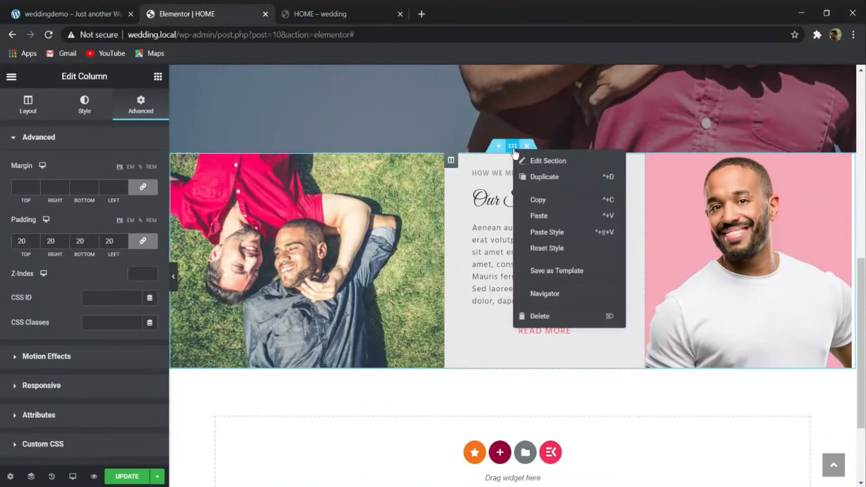
{"action": "left_click", "coordinate": [538, 178]}
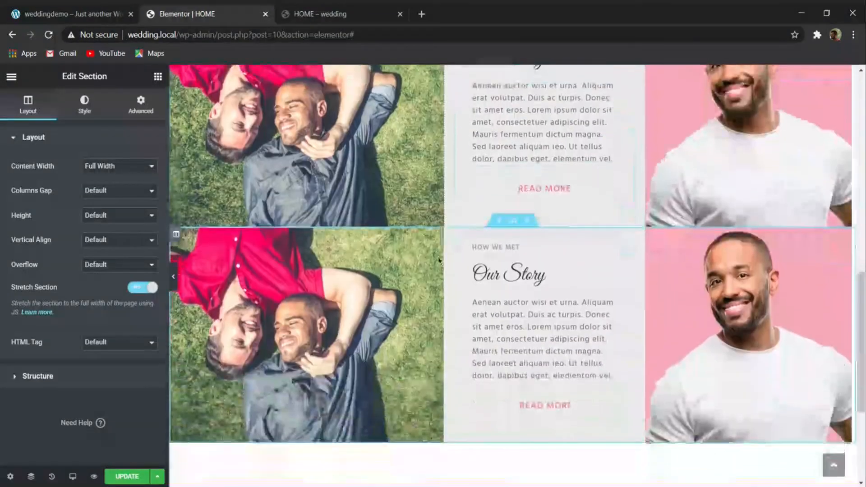
{"action": "right_click", "coordinate": [451, 235]}
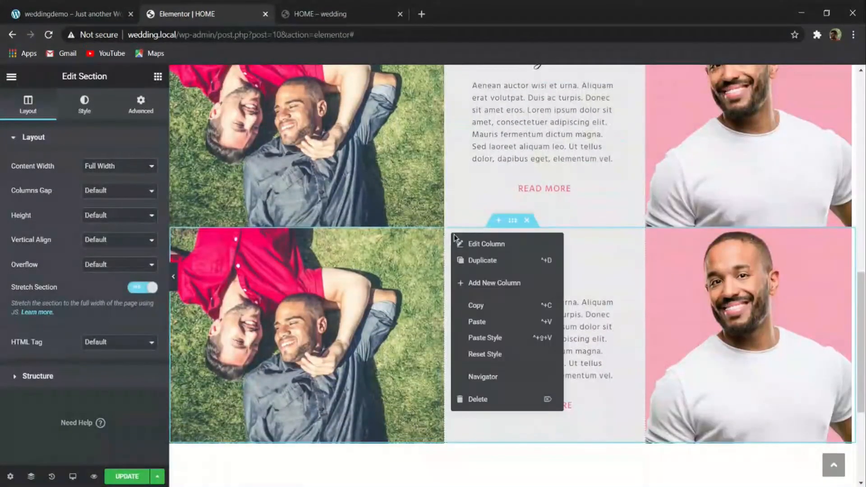
{"action": "left_click", "coordinate": [496, 283]}
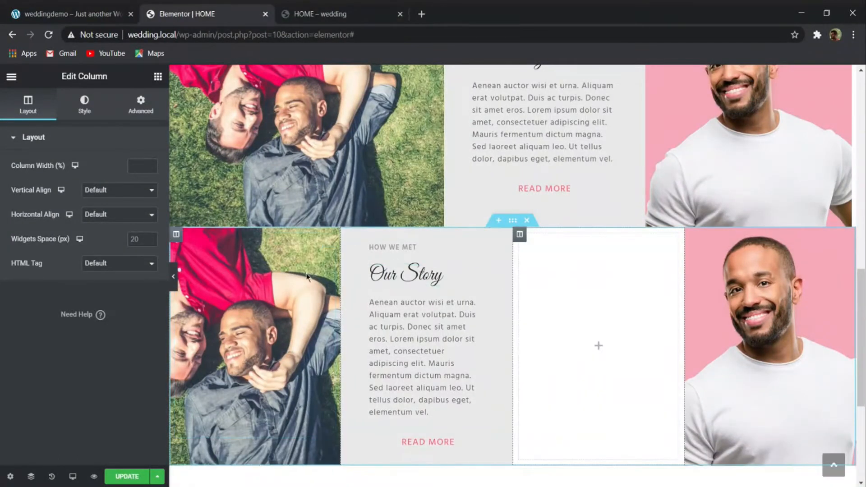
- Replace the duplicated section's first column background image with the media library photo of the man in the blue T-shirt
{"action": "left_click", "coordinate": [226, 277]}
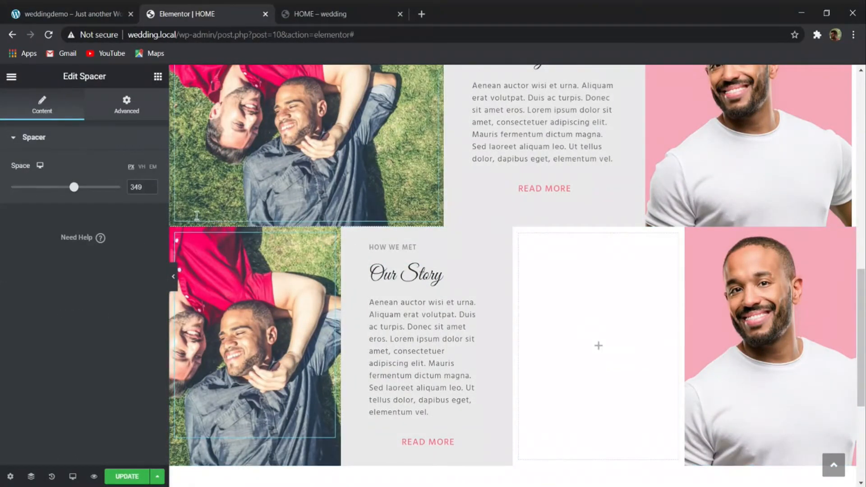
{"action": "left_click", "coordinate": [176, 234]}
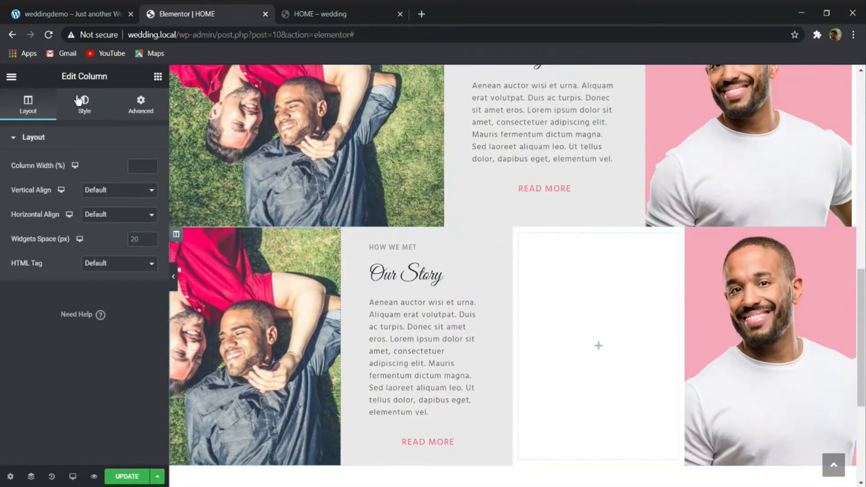
{"action": "left_click", "coordinate": [78, 100]}
{"action": "left_click", "coordinate": [97, 266]}
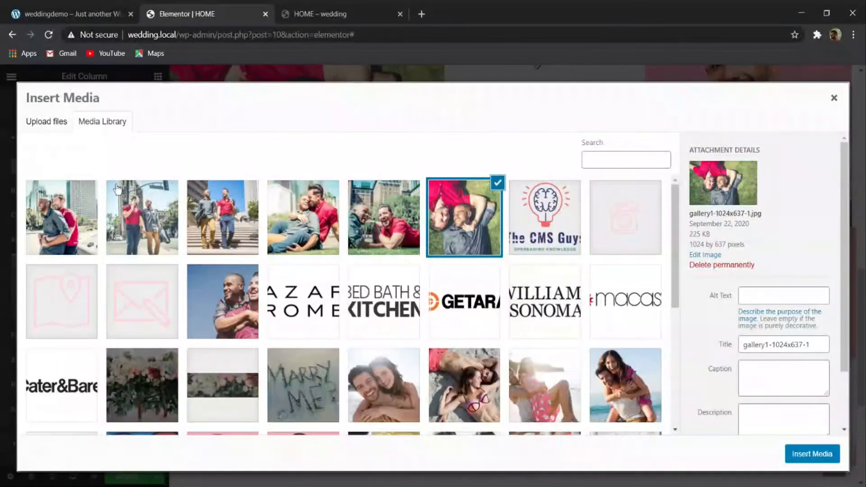
{"action": "left_click", "coordinate": [133, 9]}
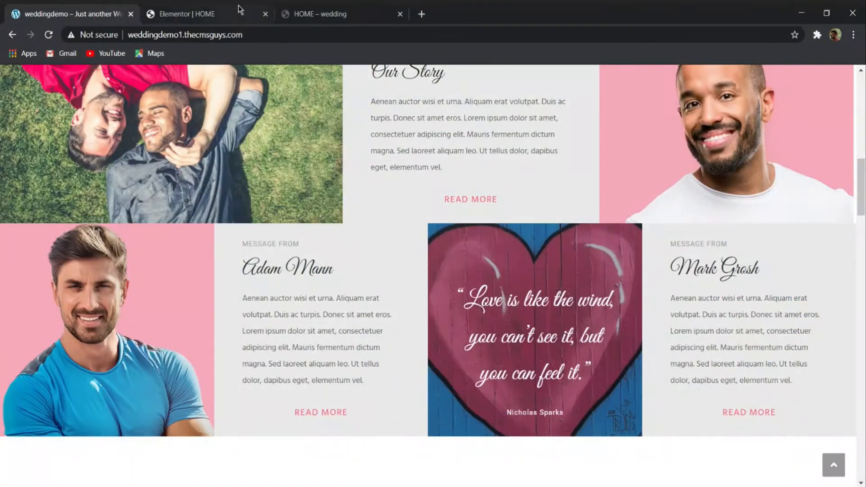
{"action": "left_click", "coordinate": [212, 10]}
{"action": "scroll", "coordinate": [334, 249], "scroll_direction": "down", "scroll_amount": 4}
{"action": "scroll", "coordinate": [334, 249], "scroll_direction": "down", "scroll_amount": 2}
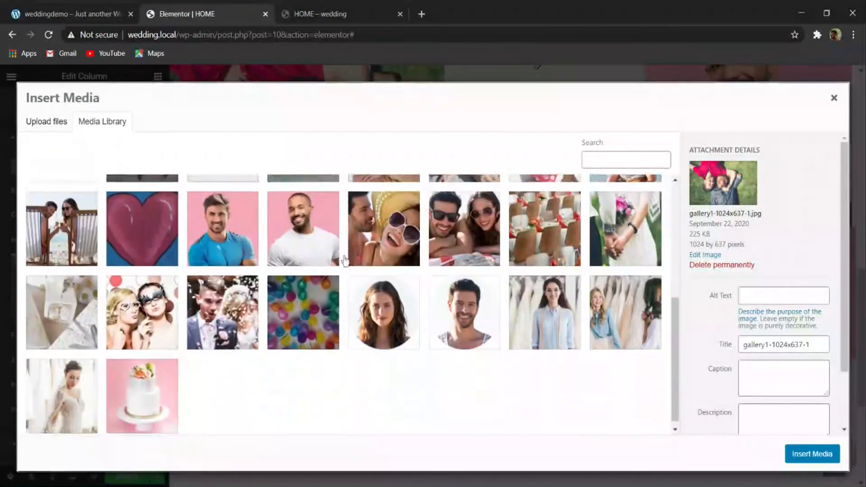
{"action": "left_click", "coordinate": [224, 224]}
{"action": "left_click", "coordinate": [788, 449]}
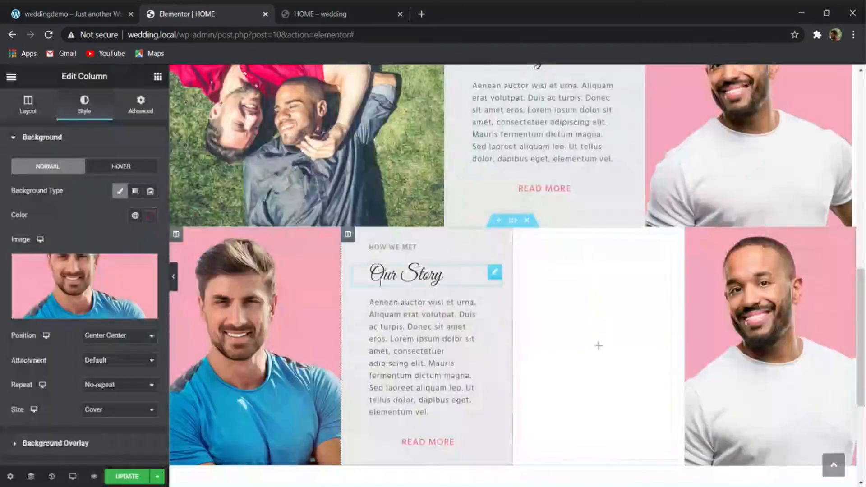
- Replace the duplicated section's "Our Story" heading with the person's name copied from the demo site's first message block
{"action": "left_click", "coordinate": [111, 9]}
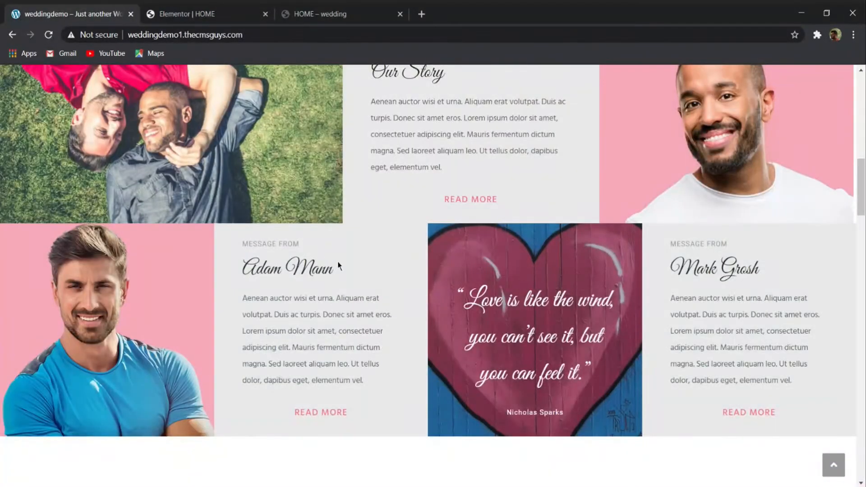
{"action": "left_click_drag", "start_coordinate": [339, 266], "coordinate": [216, 279]}
{"action": "double_click", "coordinate": [270, 267]}
{"action": "left_click", "coordinate": [280, 266]}
{"action": "triple_click", "coordinate": [321, 266]}
{"action": "key", "text": "ctrl+c"}
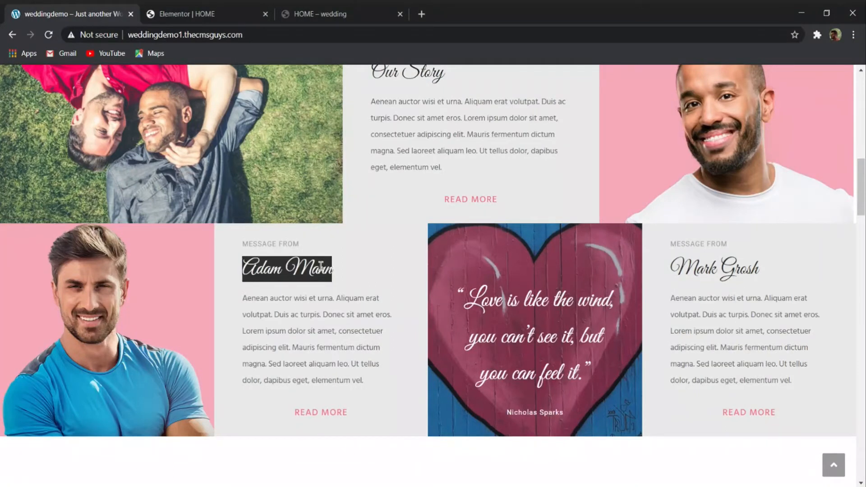
{"action": "left_click", "coordinate": [238, 15]}
{"action": "left_click", "coordinate": [357, 273]}
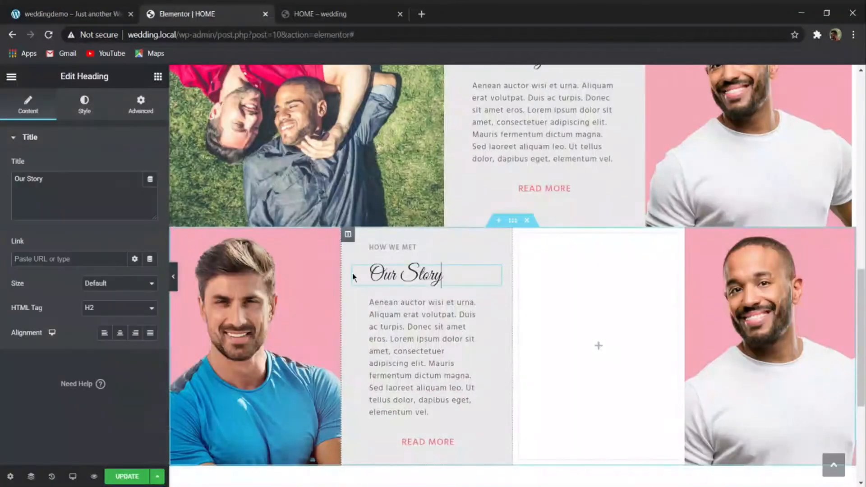
{"action": "left_click_drag", "start_coordinate": [90, 190], "coordinate": [5, 184]}
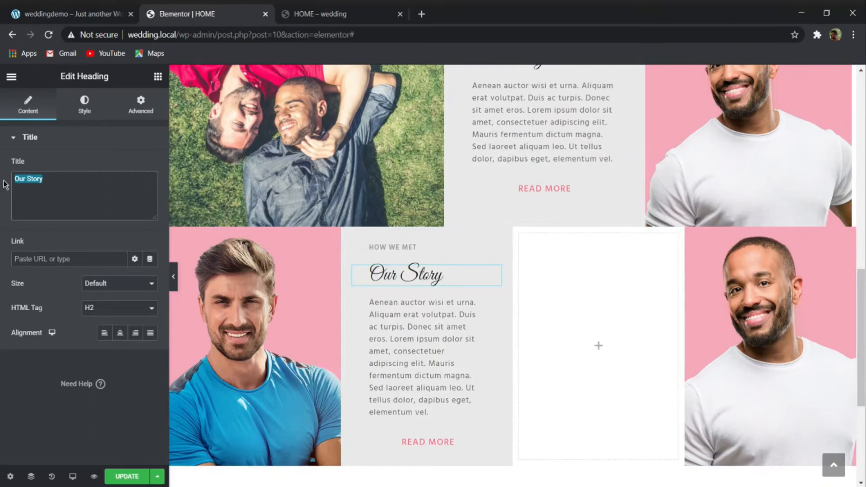
{"action": "key", "text": "ctrl+v"}
- Replace the duplicated section's "HOW WE MET" heading with "MESSAGE FROM" copied from the demo site
{"action": "left_click", "coordinate": [108, 14]}
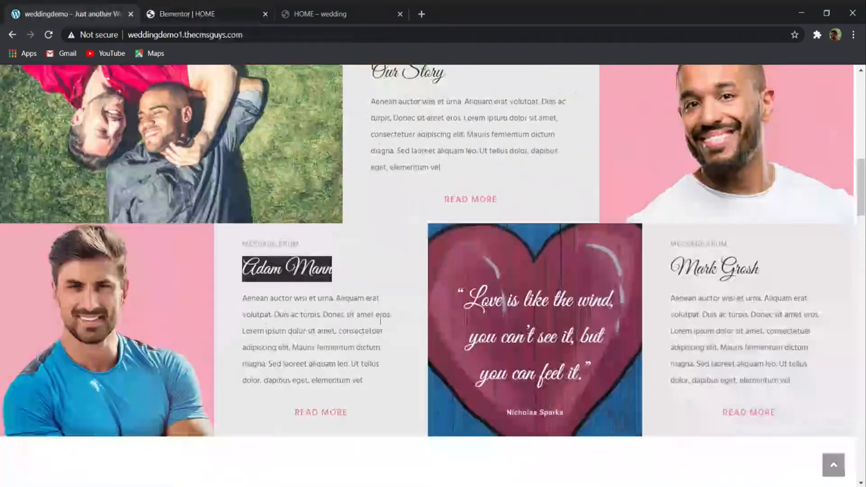
{"action": "left_click_drag", "start_coordinate": [300, 244], "coordinate": [209, 246]}
{"action": "key", "text": "ctrl+c"}
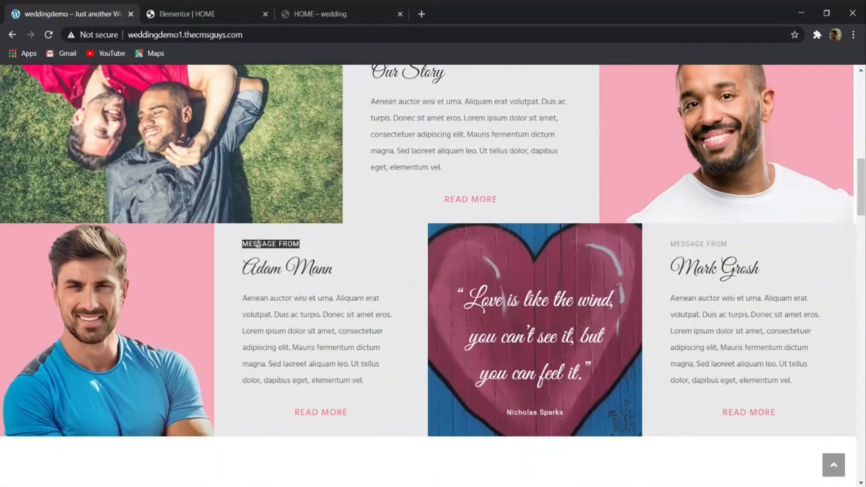
{"action": "left_click", "coordinate": [212, 9]}
{"action": "left_click", "coordinate": [405, 251]}
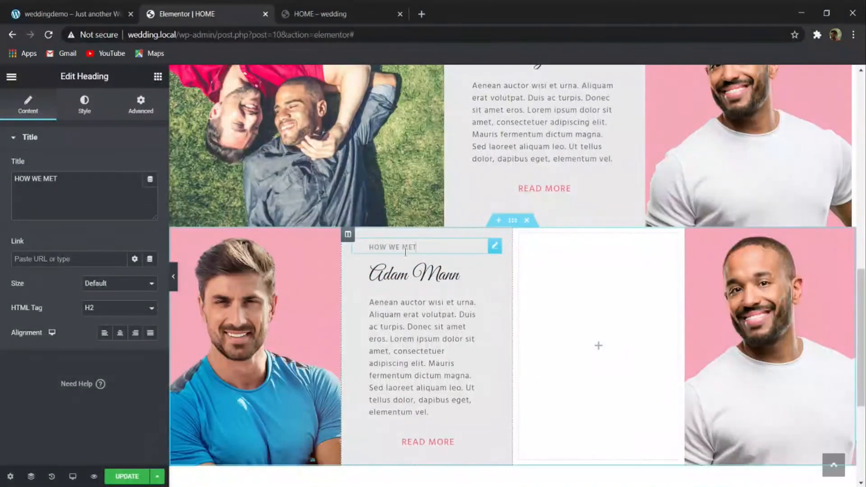
{"action": "left_click_drag", "start_coordinate": [102, 188], "coordinate": [1, 181]}
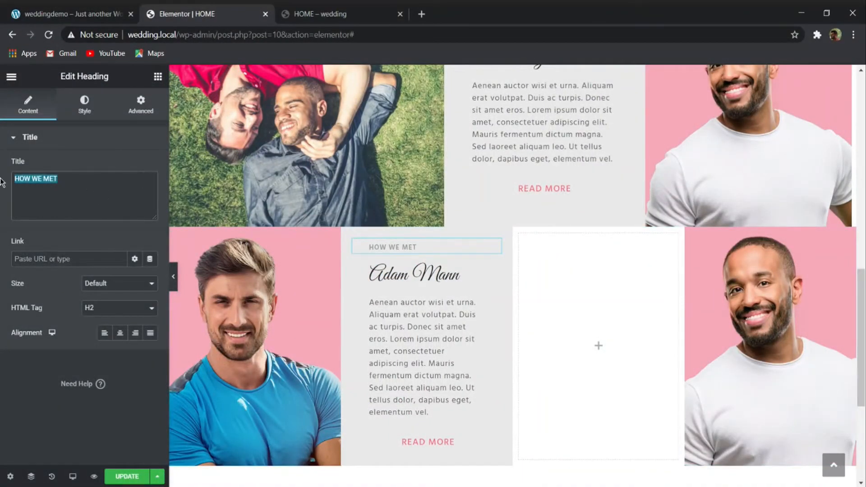
{"action": "key", "text": "ctrl+v"}
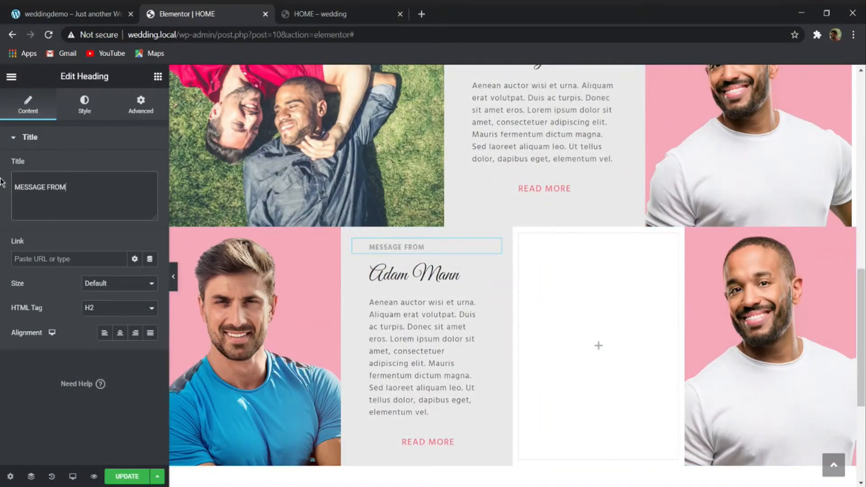
- Duplicate the message text column, delete the empty column, and move the white-shirt photo column in between the two text columns
{"action": "right_click", "coordinate": [351, 242]}
{"action": "left_click", "coordinate": [364, 259]}
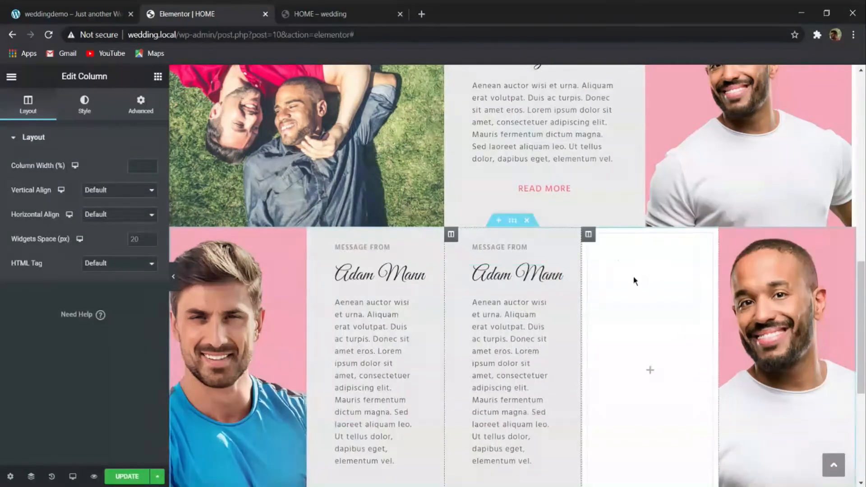
{"action": "right_click", "coordinate": [588, 234]}
{"action": "left_click", "coordinate": [612, 401]}
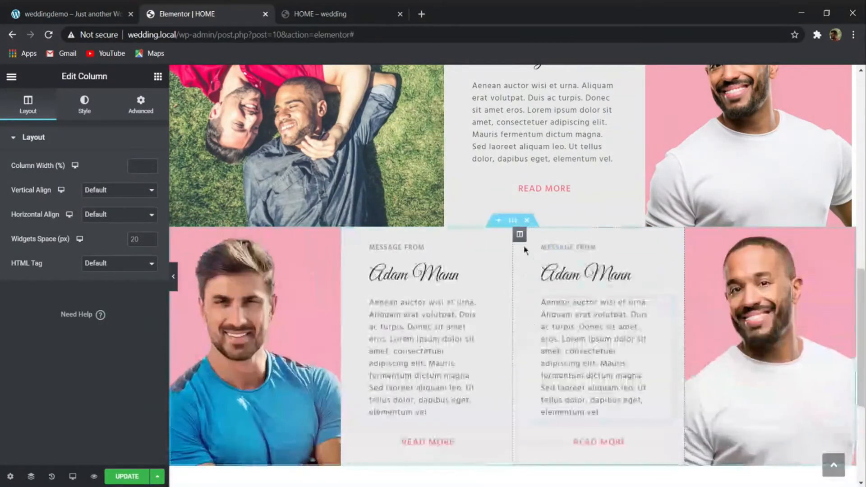
{"action": "left_click_drag", "start_coordinate": [691, 235], "coordinate": [534, 233]}
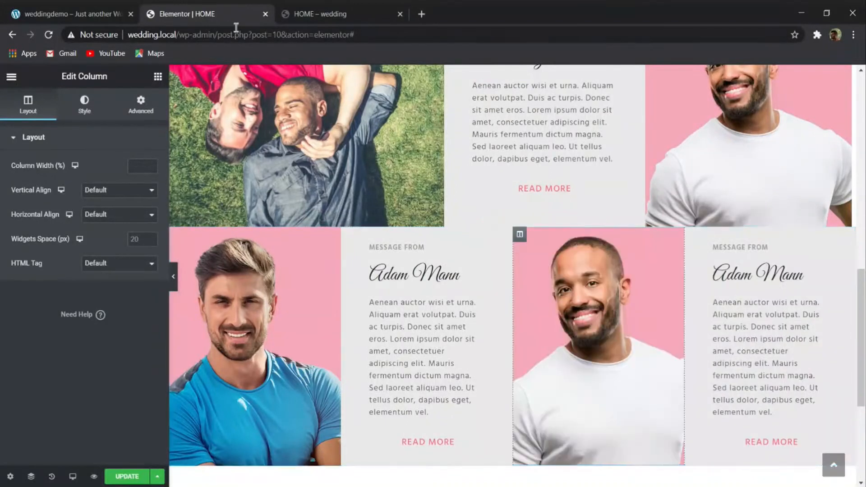
- Replace the name heading in the last text column with the second person's name copied from the demo site
{"action": "left_click", "coordinate": [110, 9]}
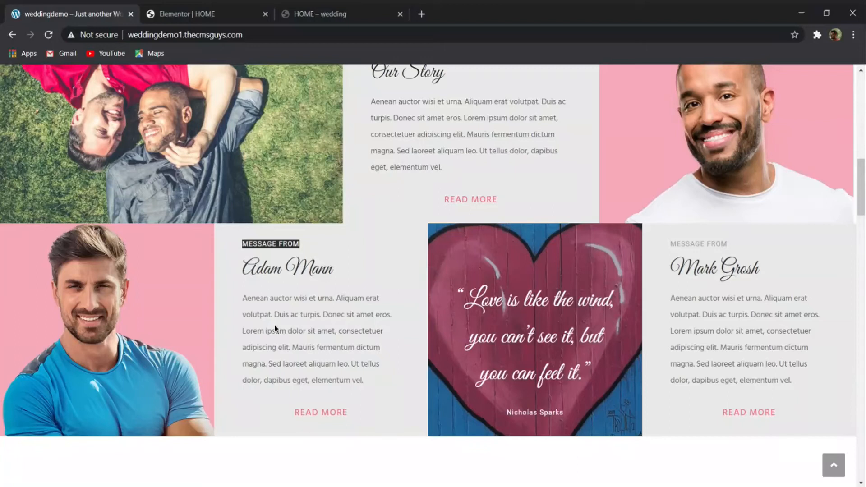
{"action": "left_click", "coordinate": [233, 18]}
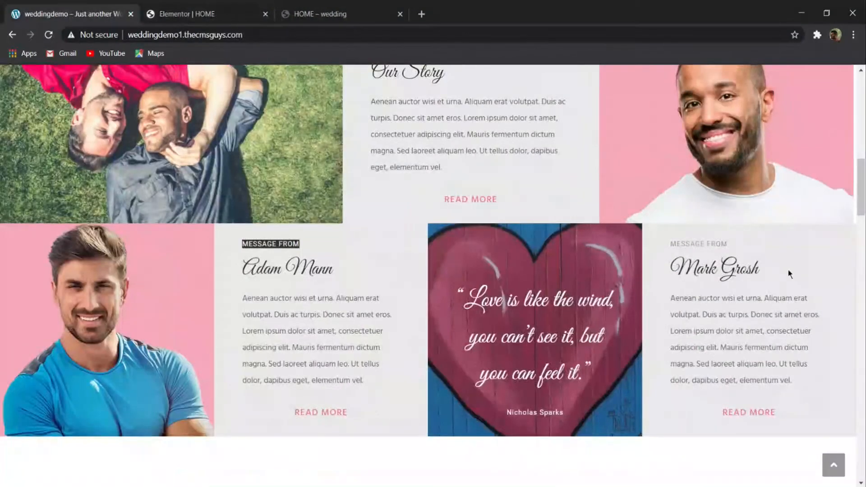
{"action": "triple_click", "coordinate": [722, 273]}
{"action": "key", "text": "ctrl+c"}
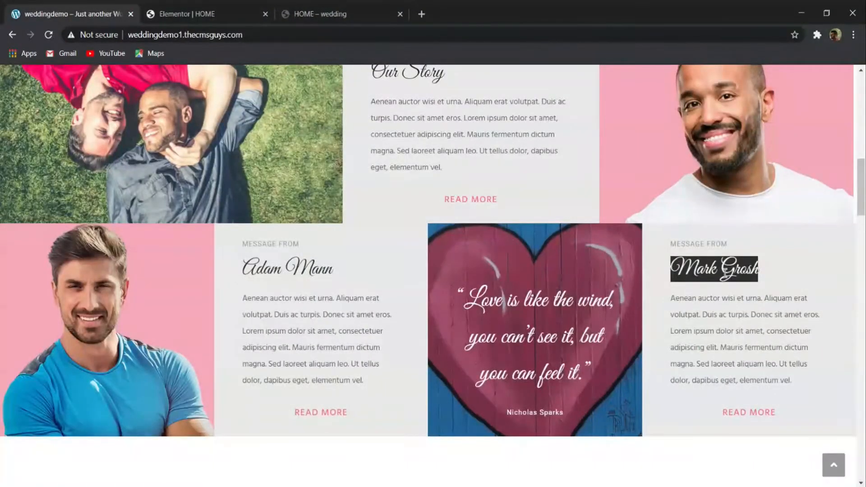
{"action": "left_click", "coordinate": [243, 12]}
{"action": "left_click", "coordinate": [767, 276]}
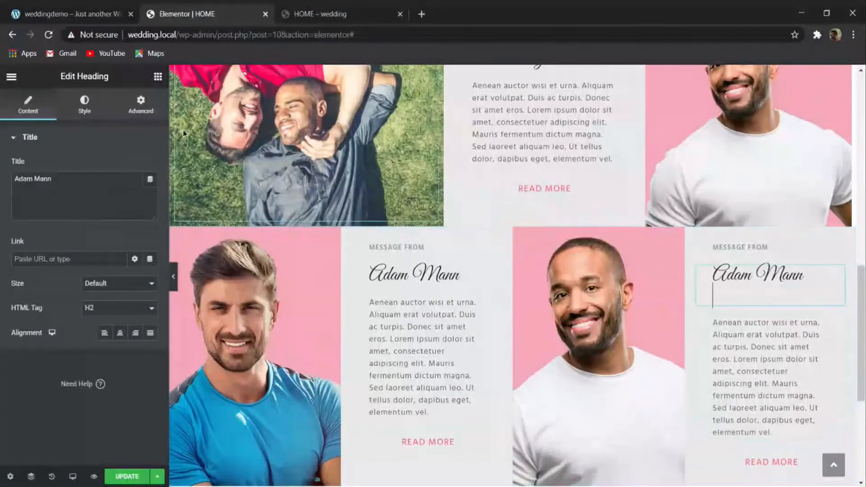
{"action": "left_click_drag", "start_coordinate": [72, 181], "coordinate": [0, 126]}
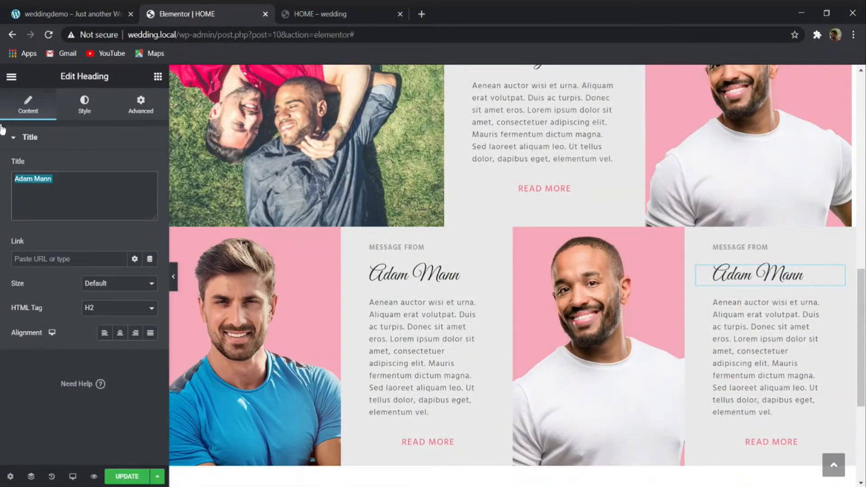
{"action": "key", "text": "ctrl+v"}
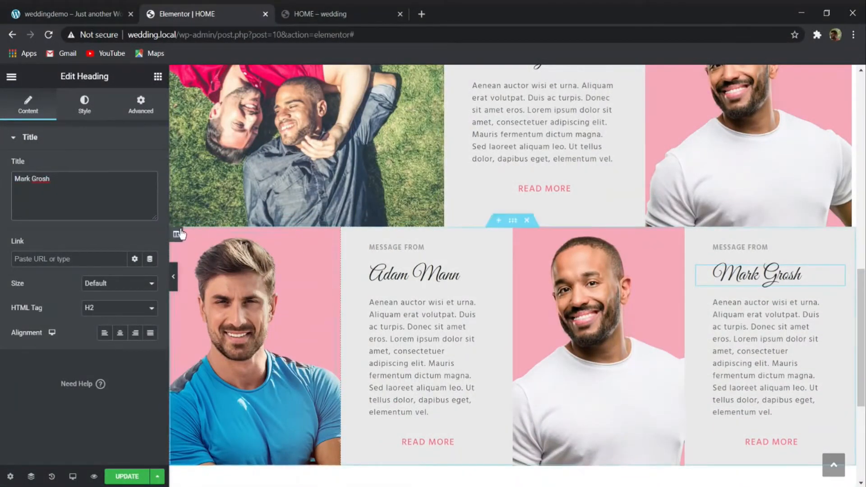
- Set the width of all four columns in the message section to 25%
{"action": "left_click", "coordinate": [176, 234]}
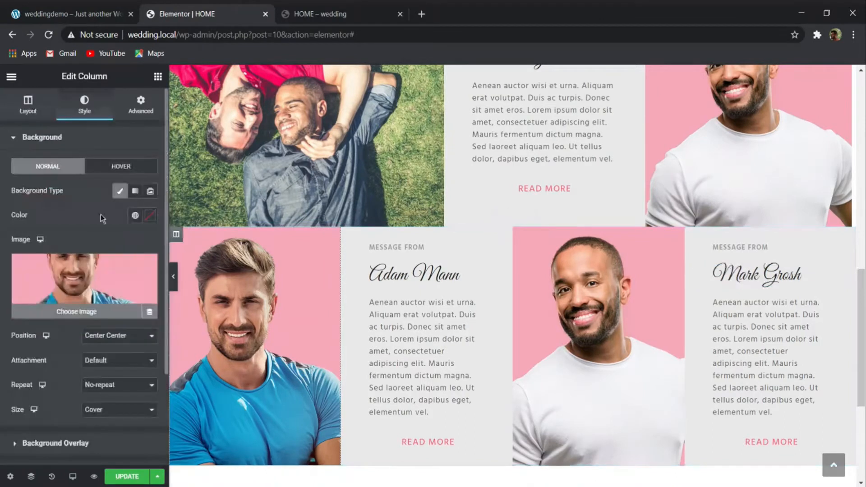
{"action": "left_click", "coordinate": [34, 105]}
{"action": "type", "text": "25"}
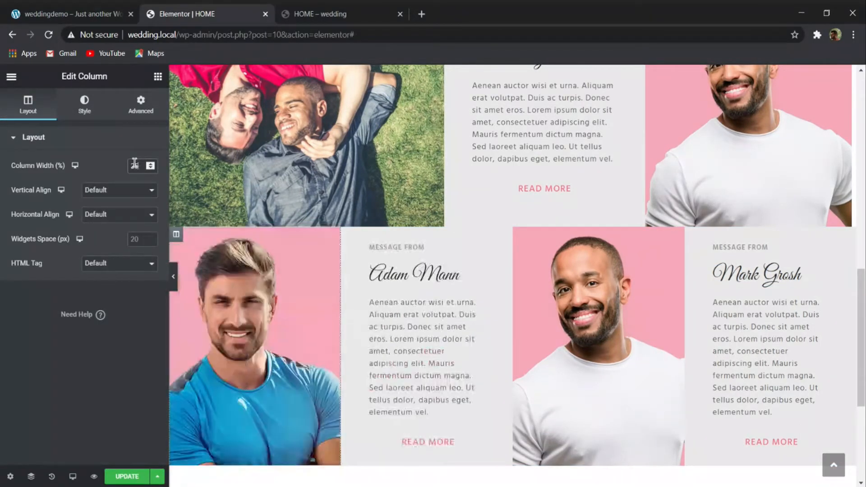
{"action": "left_click", "coordinate": [349, 237]}
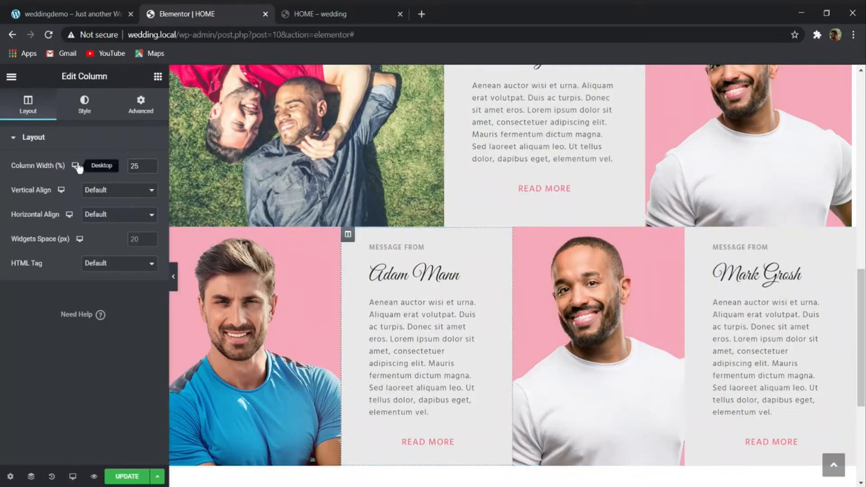
{"action": "left_click", "coordinate": [520, 234]}
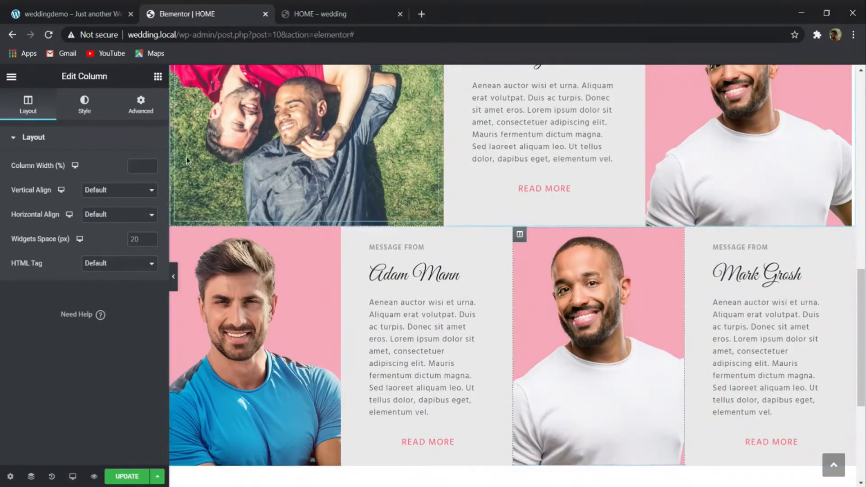
{"action": "type", "text": "25"}
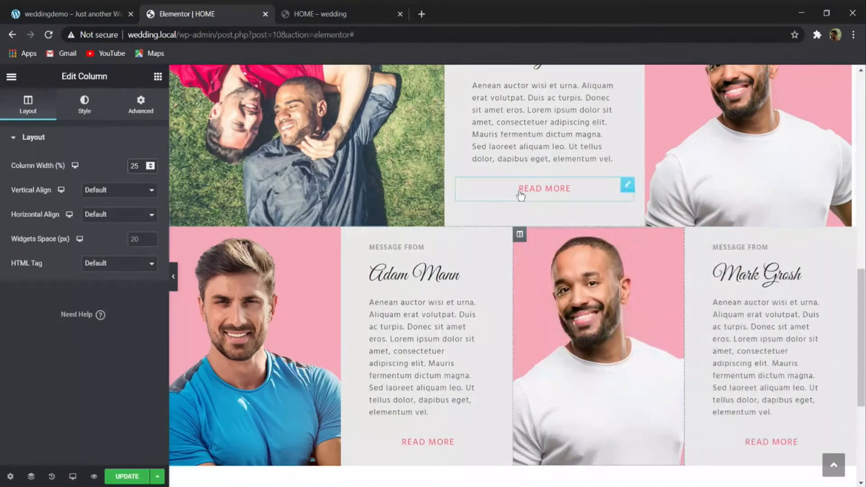
{"action": "left_click", "coordinate": [691, 235]}
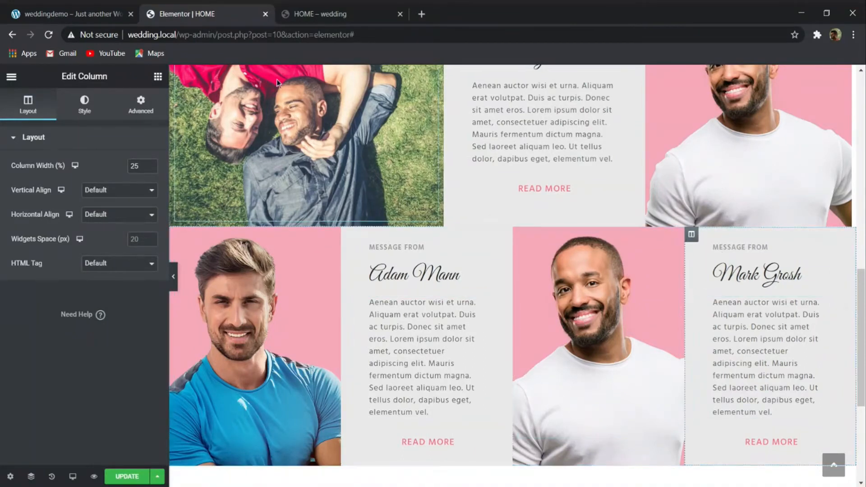
- Delete the spacer from the message section's third column, following the demo site's quote block
{"action": "left_click", "coordinate": [73, 14]}
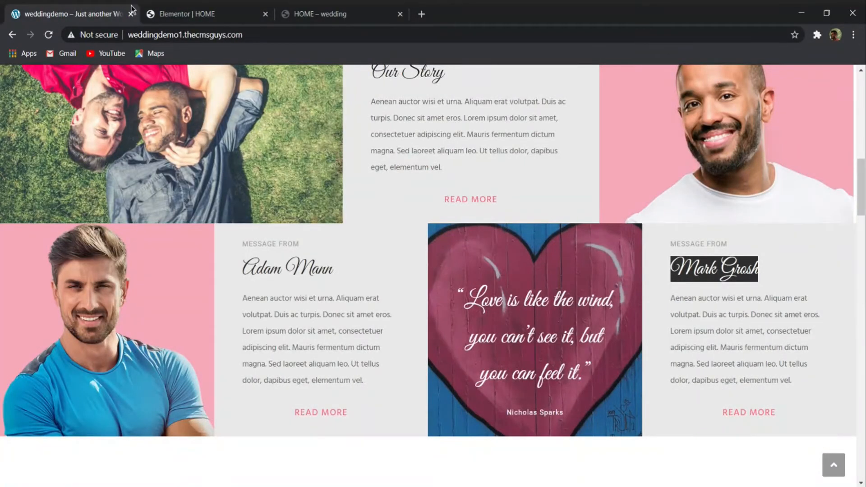
{"action": "left_click", "coordinate": [165, 9]}
{"action": "left_click", "coordinate": [572, 354]}
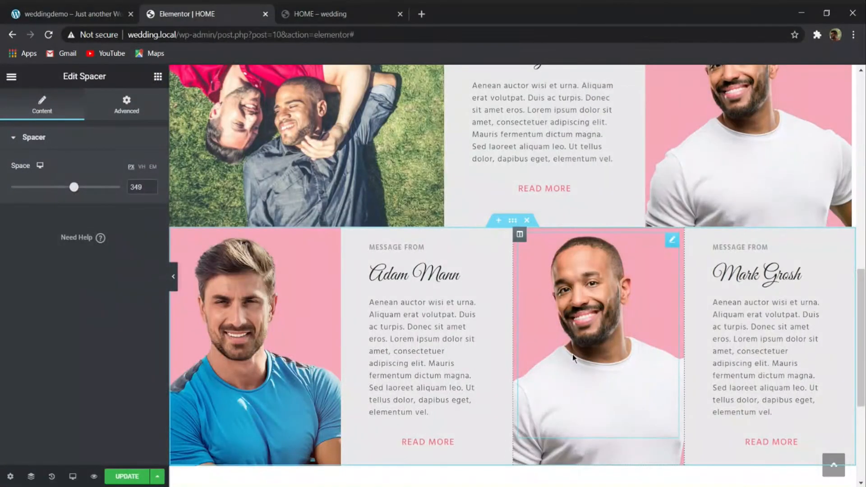
{"action": "right_click", "coordinate": [572, 354]}
{"action": "left_click", "coordinate": [647, 473]}
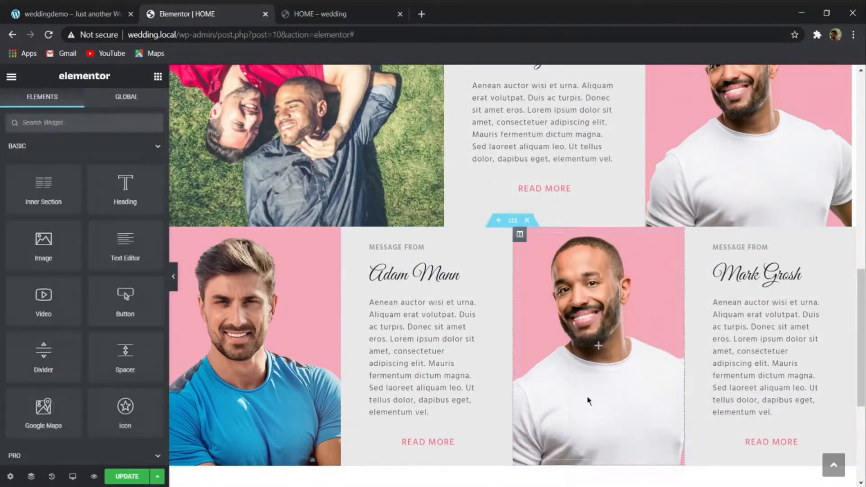
- Replace the third column's background image with the heart picture from the media library
{"action": "left_click", "coordinate": [519, 234]}
{"action": "left_click", "coordinate": [85, 104]}
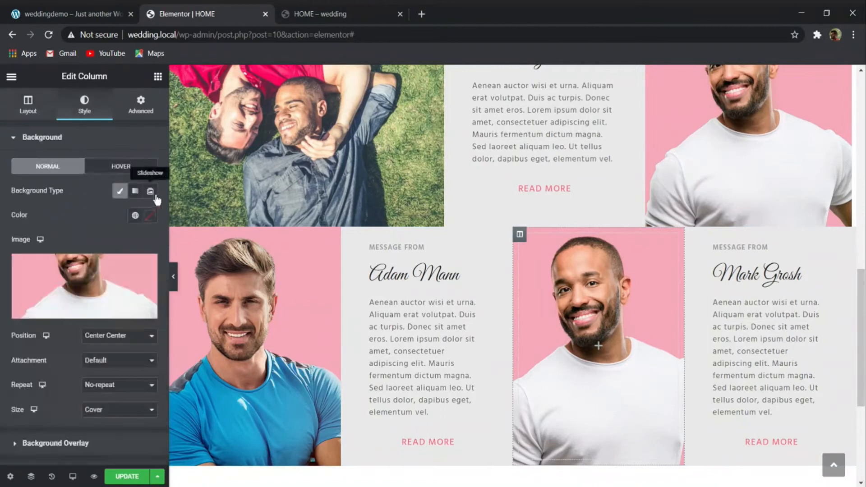
{"action": "left_click", "coordinate": [116, 251]}
{"action": "scroll", "coordinate": [355, 296], "scroll_direction": "down", "scroll_amount": 5}
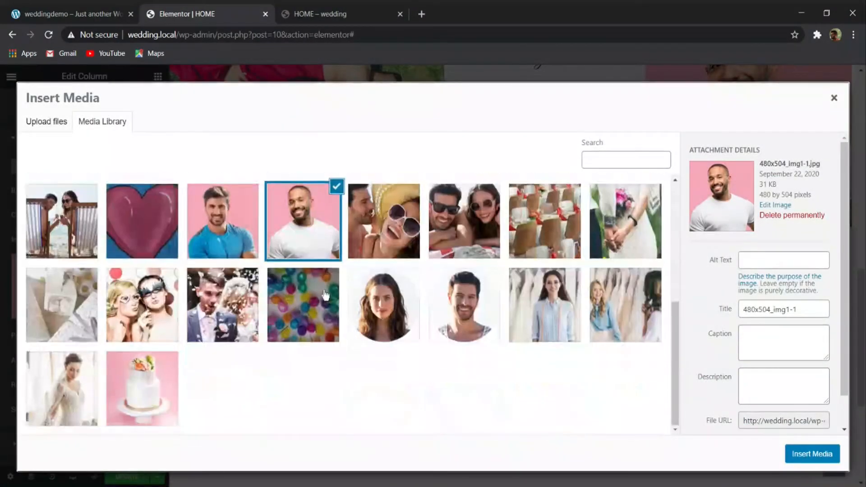
{"action": "left_click", "coordinate": [126, 231]}
{"action": "left_click", "coordinate": [807, 461]}
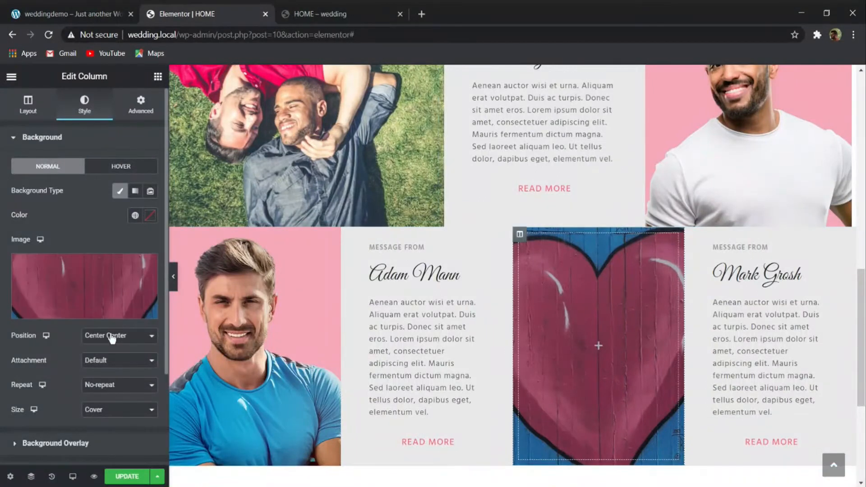
- Try the heart background with Auto size and with Default position, comparing it with the demo site
{"action": "left_click", "coordinate": [119, 423]}
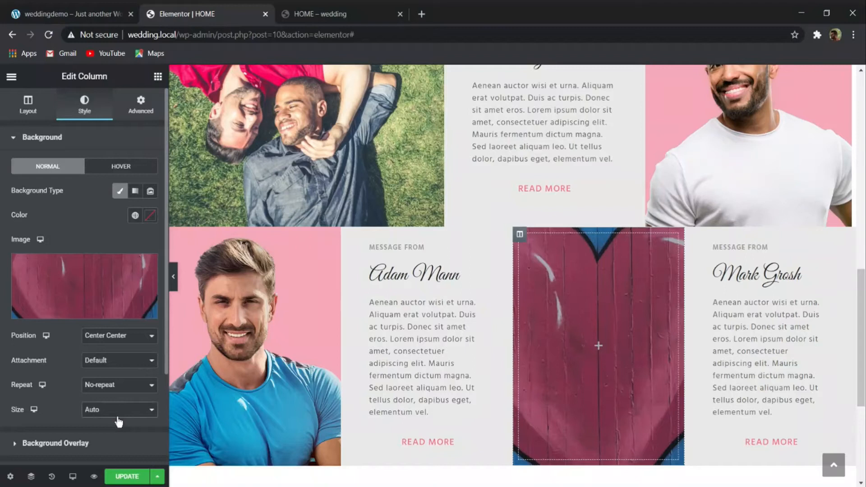
{"action": "left_click", "coordinate": [119, 422]}
{"action": "left_click", "coordinate": [113, 345]}
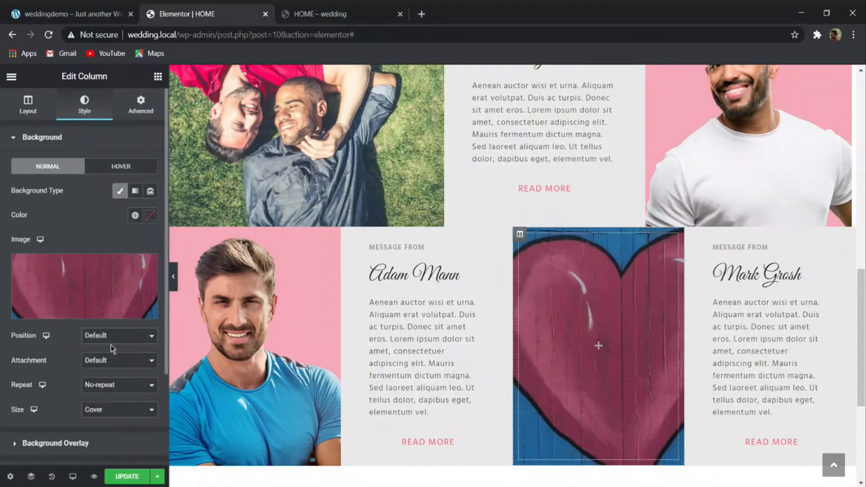
{"action": "left_click", "coordinate": [70, 5]}
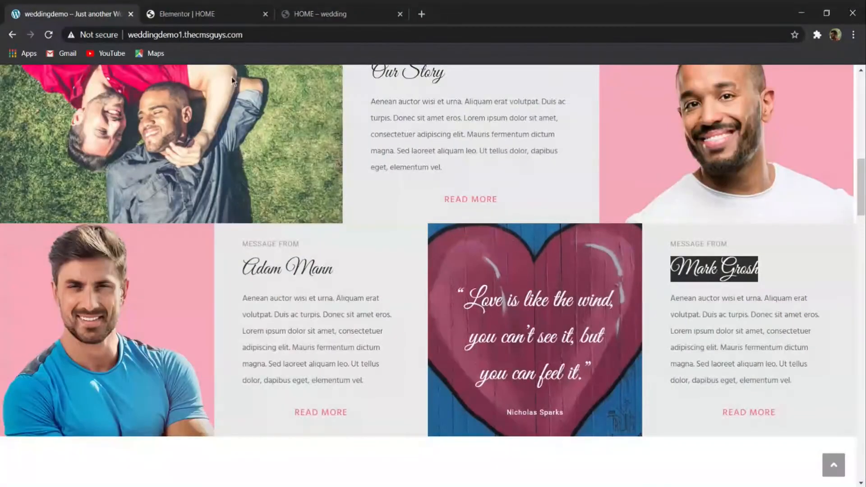
{"action": "left_click", "coordinate": [206, 21]}
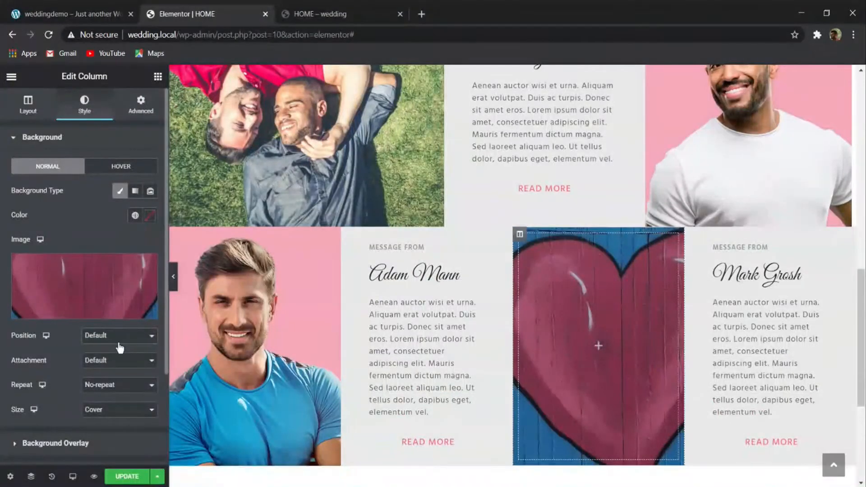
{"action": "left_click", "coordinate": [119, 356]}
- Copy the first message's name heading into the heart column and replace its text with the "Love is like the wind" quote from the demo site
{"action": "left_click", "coordinate": [91, 6]}
{"action": "left_click_drag", "start_coordinate": [597, 409], "coordinate": [449, 275]}
{"action": "key", "text": "ctrl+c"}
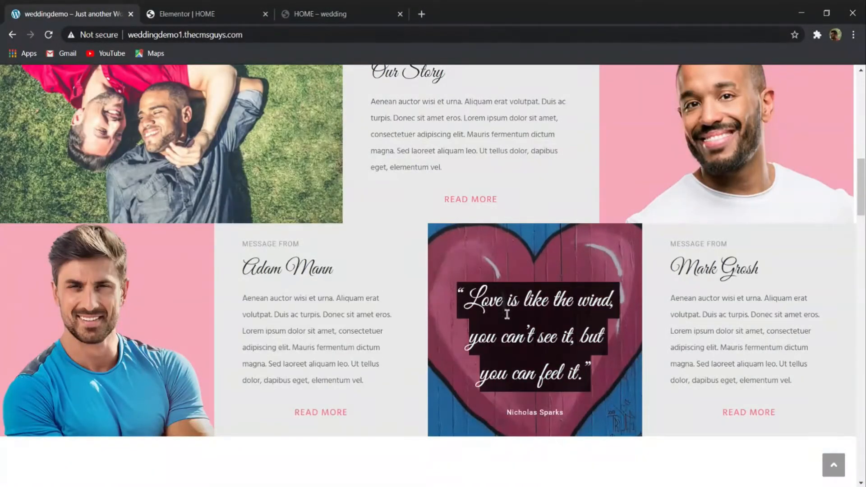
{"action": "left_click", "coordinate": [534, 260]}
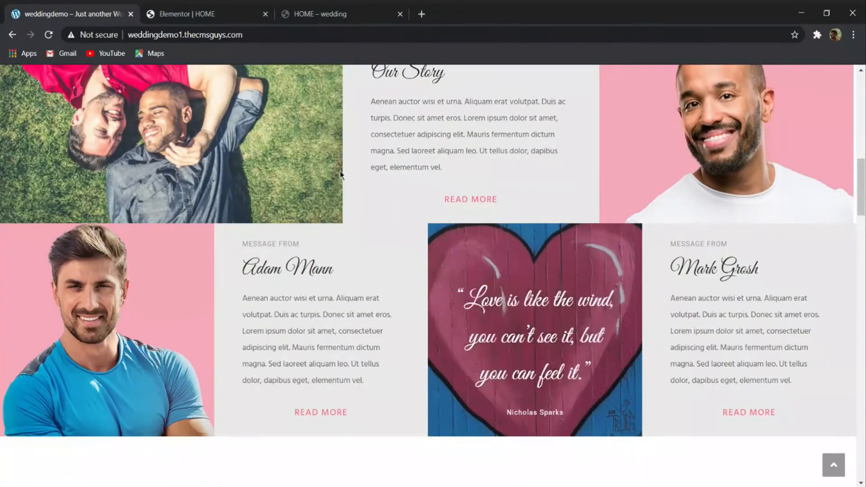
{"action": "left_click", "coordinate": [189, 13]}
{"action": "right_click", "coordinate": [426, 283]}
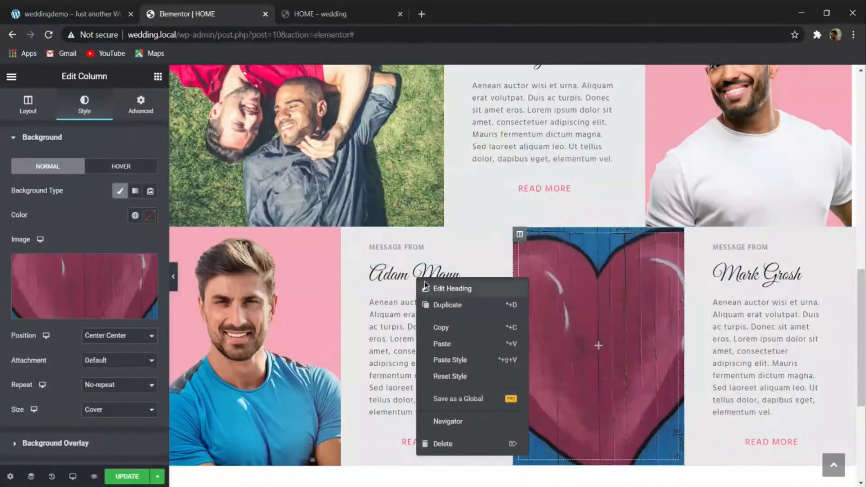
{"action": "left_click", "coordinate": [440, 305]}
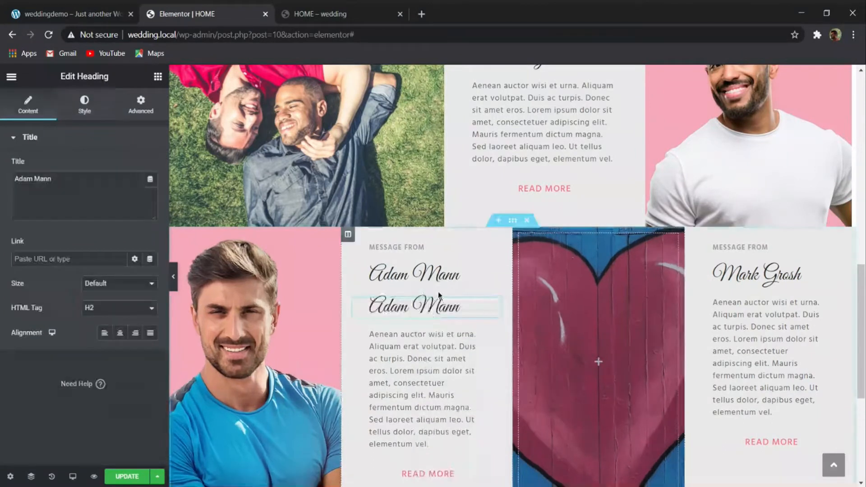
{"action": "left_click_drag", "start_coordinate": [495, 305], "coordinate": [586, 335]}
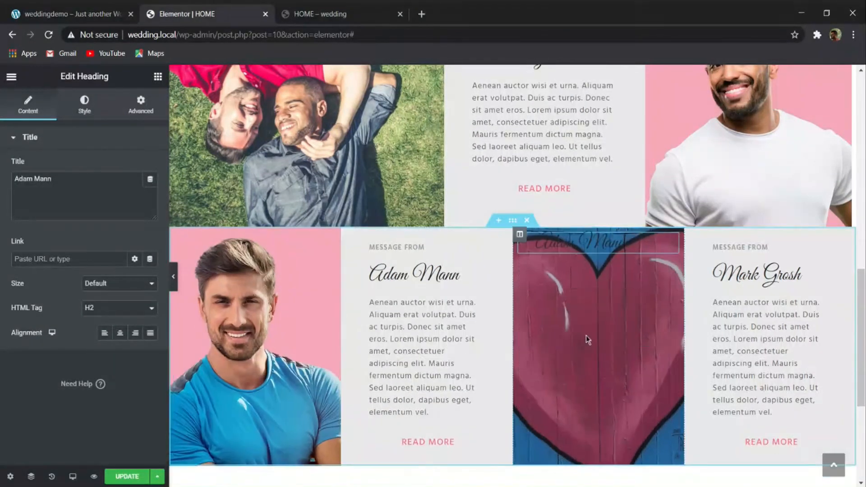
{"action": "left_click_drag", "start_coordinate": [80, 181], "coordinate": [6, 173]}
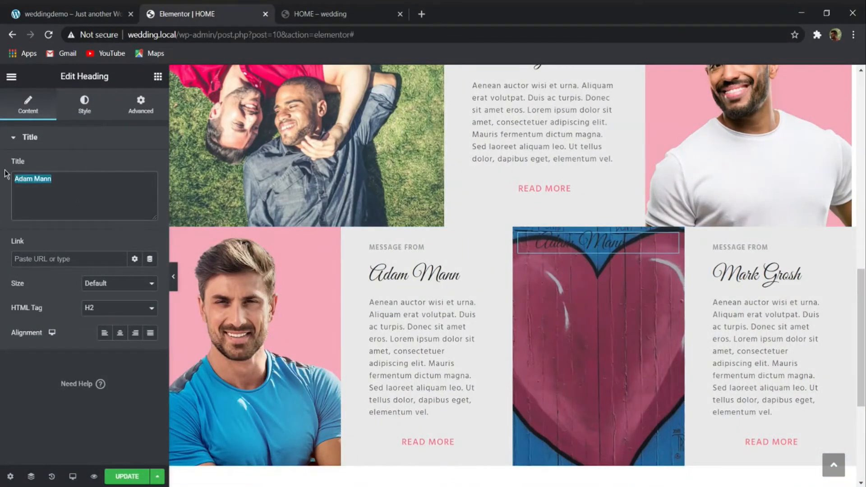
{"action": "key", "text": "ctrl+v"}
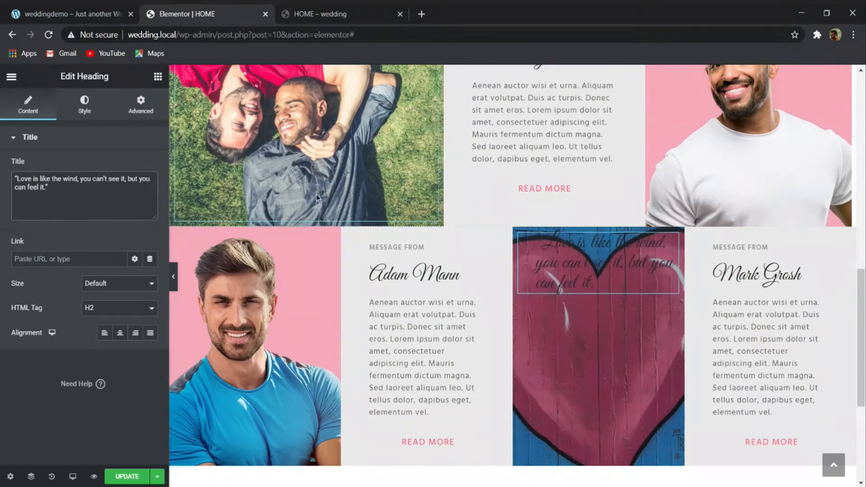
- Change the quote heading's text color to white
{"action": "left_click", "coordinate": [100, 110]}
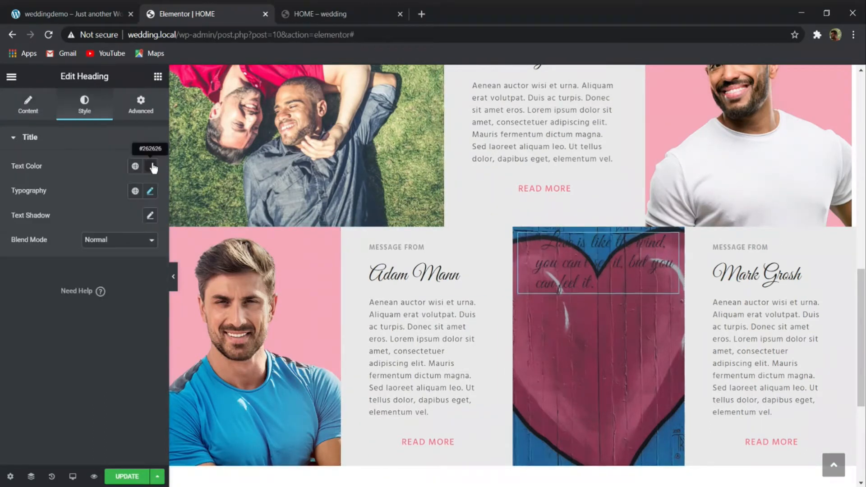
{"action": "left_click", "coordinate": [150, 166]}
{"action": "left_click", "coordinate": [34, 219]}
{"action": "left_click", "coordinate": [22, 210]}
{"action": "left_click", "coordinate": [66, 384]}
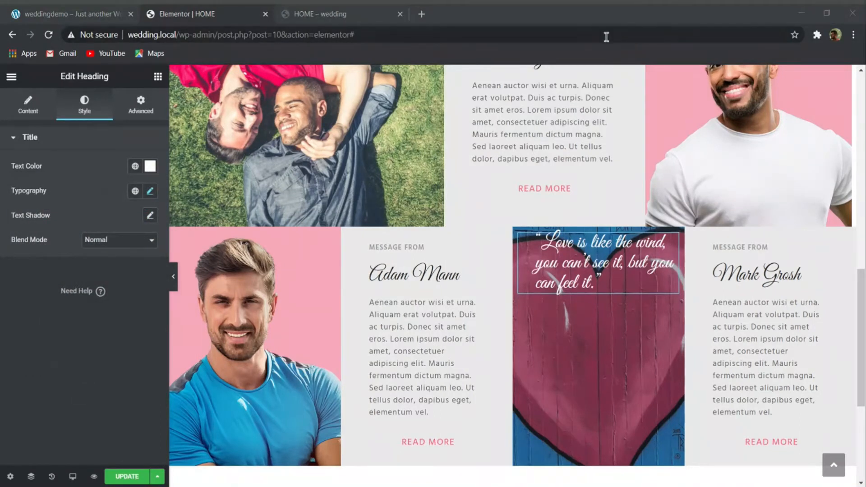
- Set the quote heading's font size to 3 em and its line height to 1.5 em
{"action": "left_click", "coordinate": [607, 61]}
{"action": "left_click", "coordinate": [148, 192]}
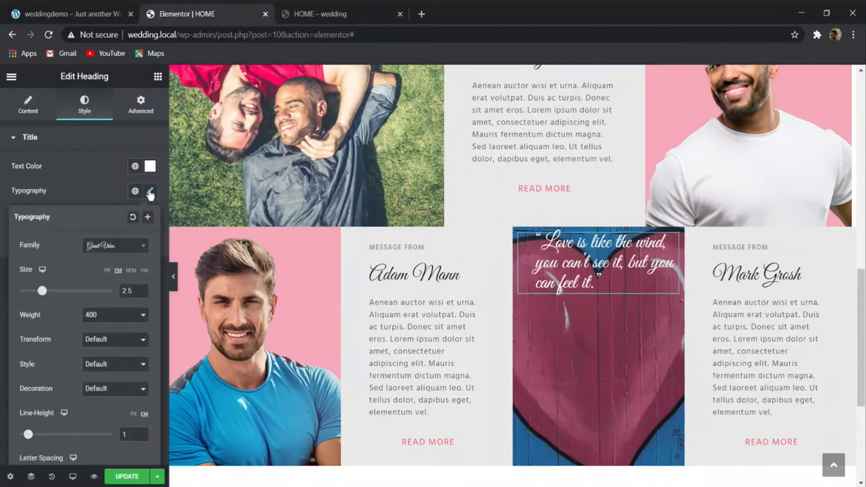
{"action": "type", "text": "3"}
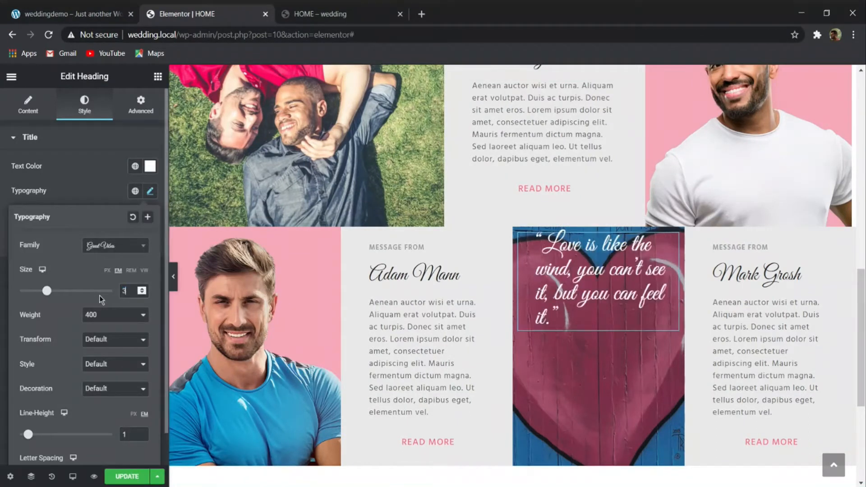
{"action": "left_click", "coordinate": [134, 436]}
{"action": "type", "text": ".5"}
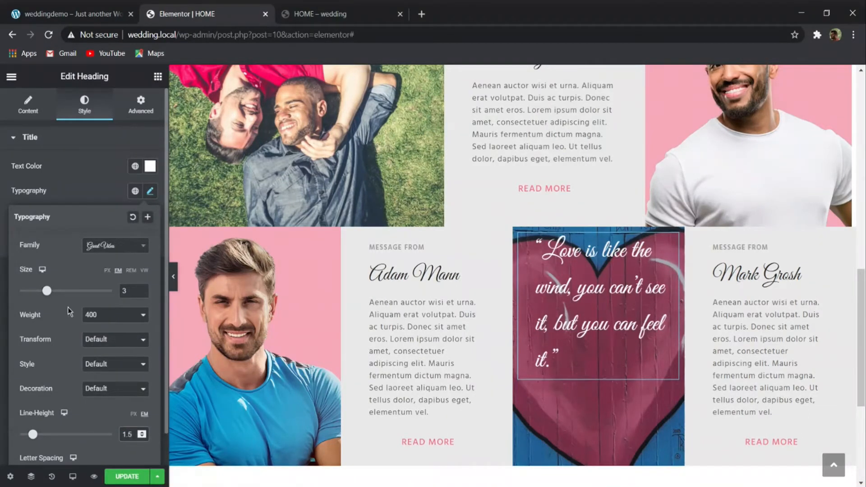
- Give the quote heading margins of 100 px at the top, 50 px on the right and 50 px on the left
{"action": "left_click", "coordinate": [141, 105]}
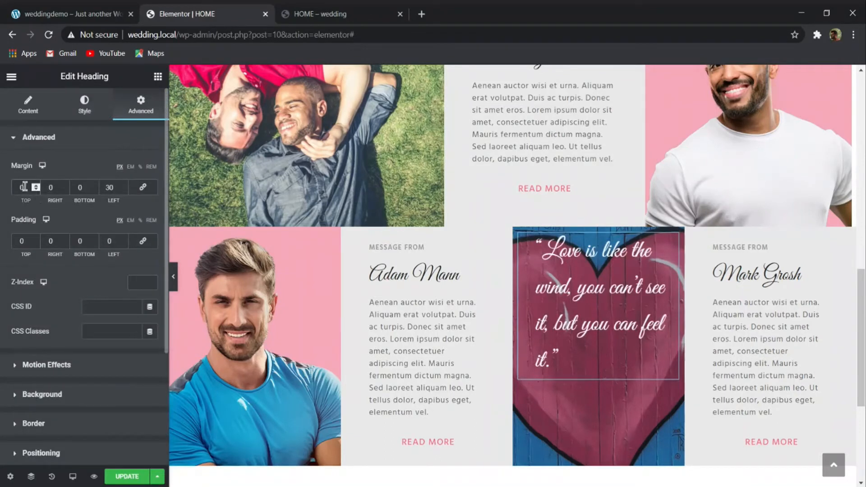
{"action": "type", "text": "100"}
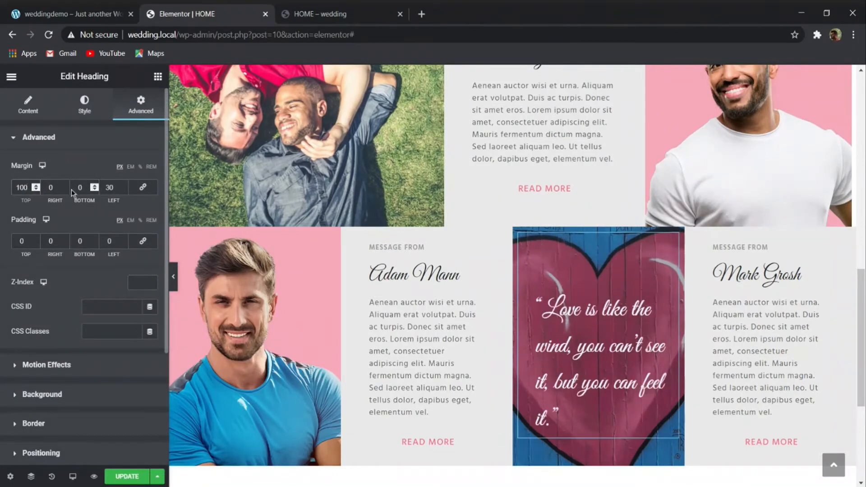
{"action": "key", "text": "Tab"}
{"action": "type", "text": "50"}
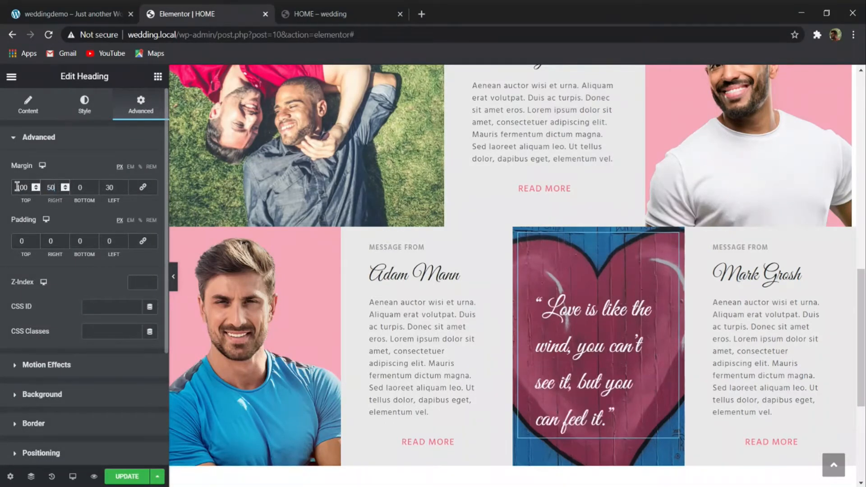
{"action": "key", "text": "Tab"}
{"action": "type", "text": "50"}
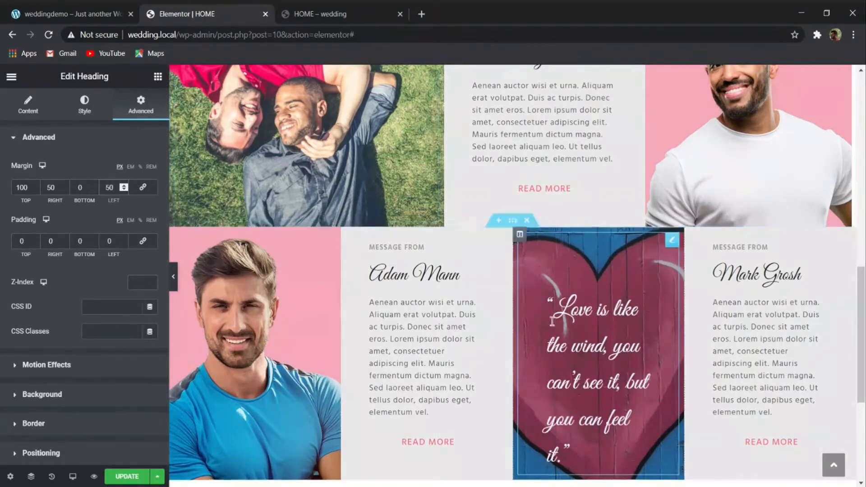
{"action": "scroll", "coordinate": [552, 322], "scroll_direction": "down", "scroll_amount": 2}
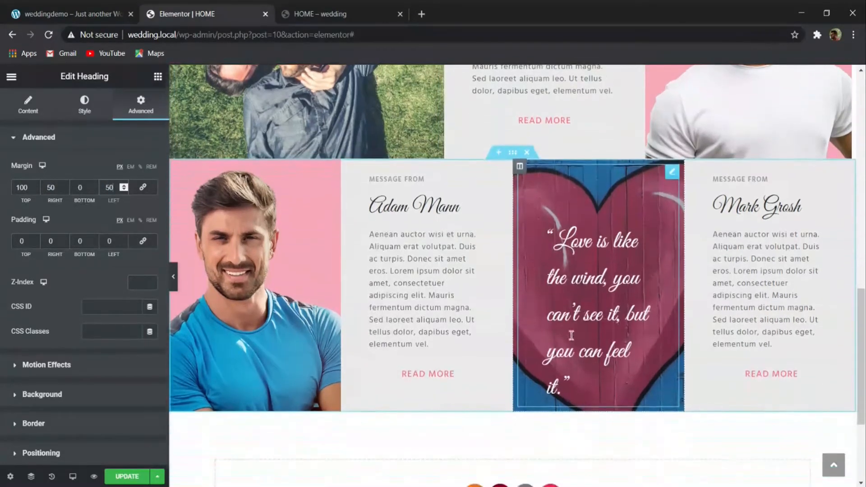
- Try smaller top margins for the quote heading, starting at 50 px, and settle on 25 px
{"action": "left_click_drag", "start_coordinate": [27, 179], "coordinate": [2, 184]}
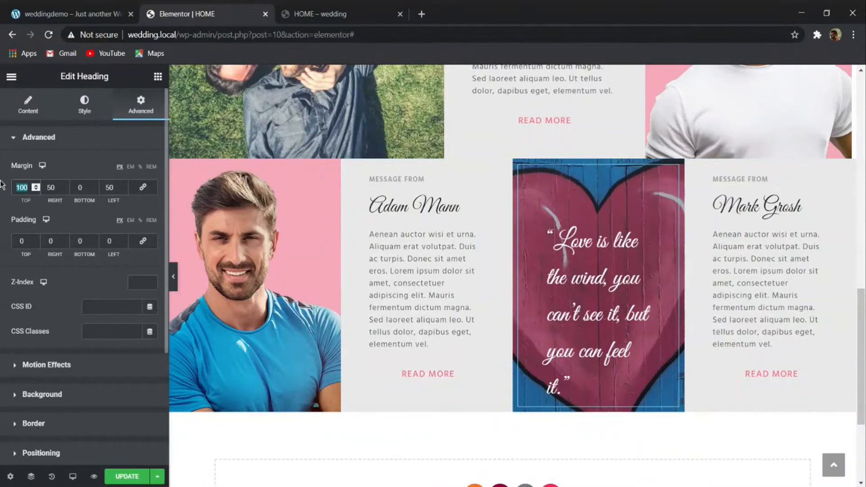
{"action": "type", "text": "50"}
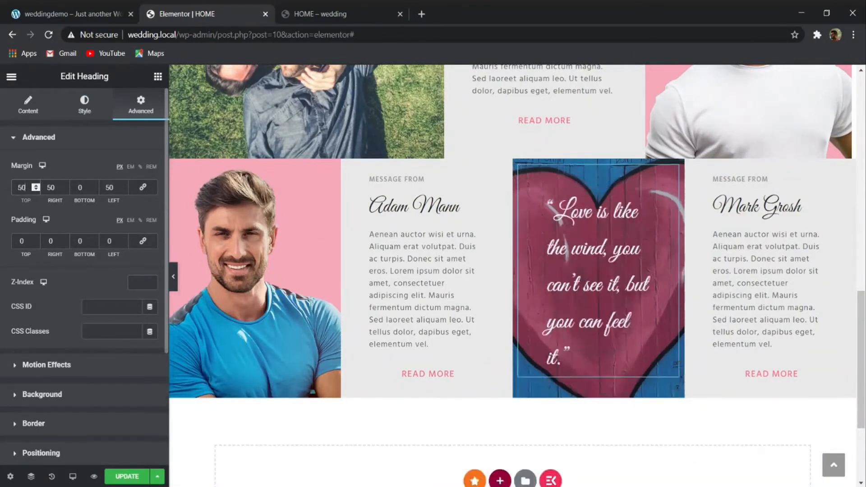
{"action": "key", "text": "Down"}
{"action": "key", "text": "Down"}
{"action": "key", "text": "Down"}
{"action": "key", "text": "Down"}
{"action": "key", "text": "Down"}
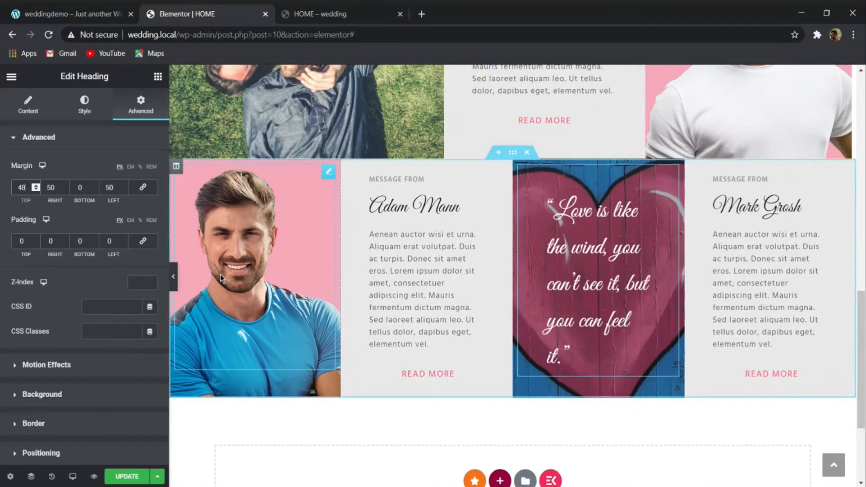
{"action": "key", "text": "Down"}
{"action": "key", "text": "Down"}
{"action": "key", "text": "Down"}
{"action": "key", "text": "Down"}
{"action": "key", "text": "Down"}
{"action": "key", "text": "Down"}
{"action": "key", "text": "Down"}
{"action": "key", "text": "Down"}
{"action": "key", "text": "Down"}
{"action": "key", "text": "Down"}
{"action": "key", "text": "Down"}
{"action": "key", "text": "Down"}
{"action": "key", "text": "Down"}
{"action": "key", "text": "Down"}
{"action": "key", "text": "Down"}
{"action": "key", "text": "Down"}
{"action": "key", "text": "Down"}
{"action": "key", "text": "Down"}
{"action": "key", "text": "Down"}
{"action": "key", "text": "Down"}
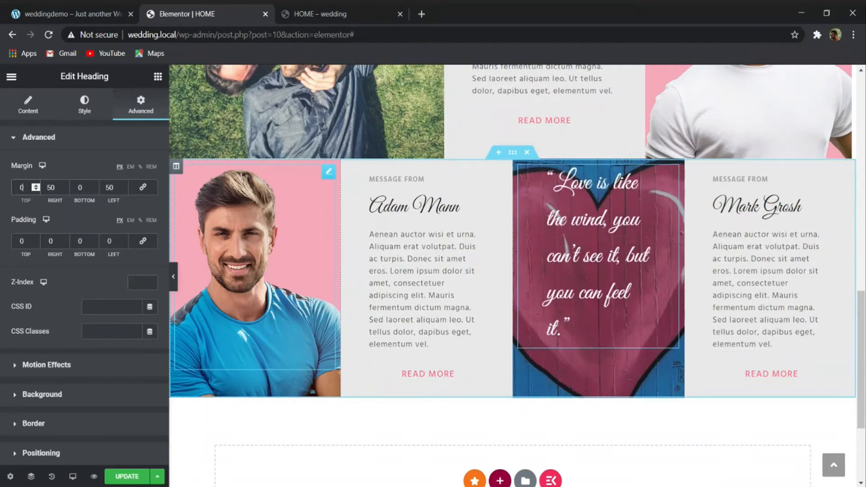
{"action": "type", "text": "25"}
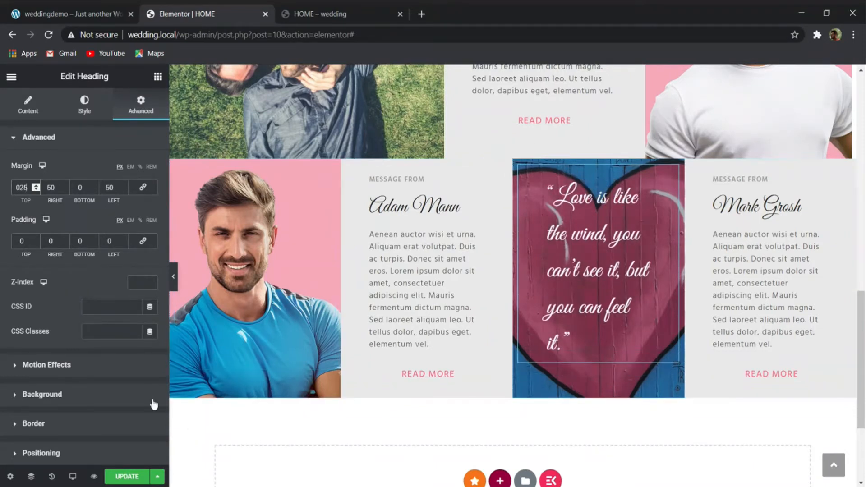
- Duplicate the first message's "MESSAGE FROM" heading, move the copy below the quote in the heart column and center it
{"action": "right_click", "coordinate": [395, 174]}
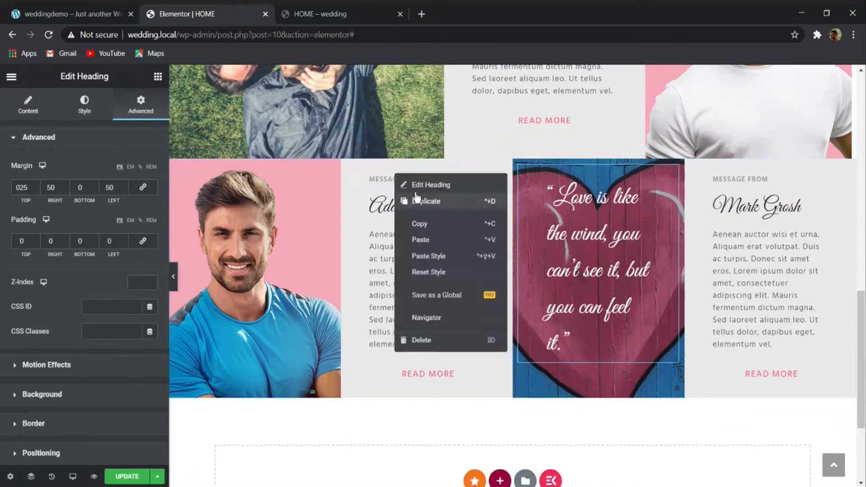
{"action": "left_click", "coordinate": [432, 202]}
{"action": "left_click_drag", "start_coordinate": [436, 204], "coordinate": [600, 368]}
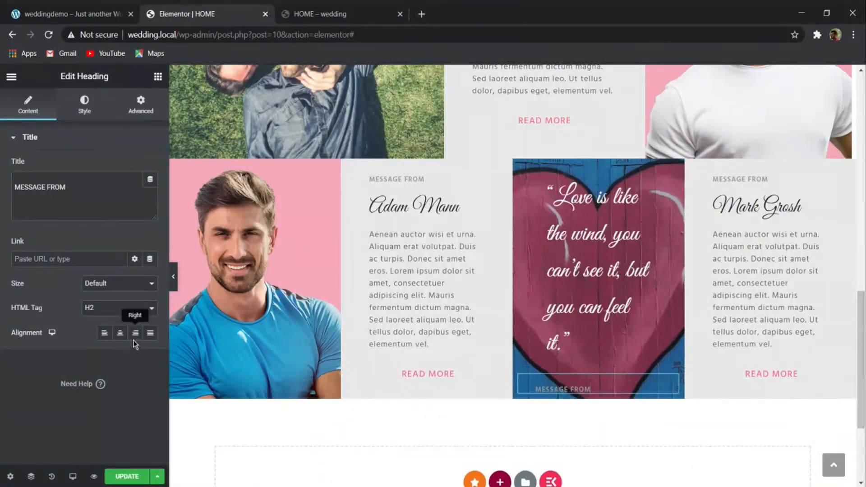
{"action": "left_click", "coordinate": [120, 334]}
- Replace the copied heading's text with the quote author's name, Nicholas Sparks, copied from the demo site
{"action": "left_click", "coordinate": [69, 9]}
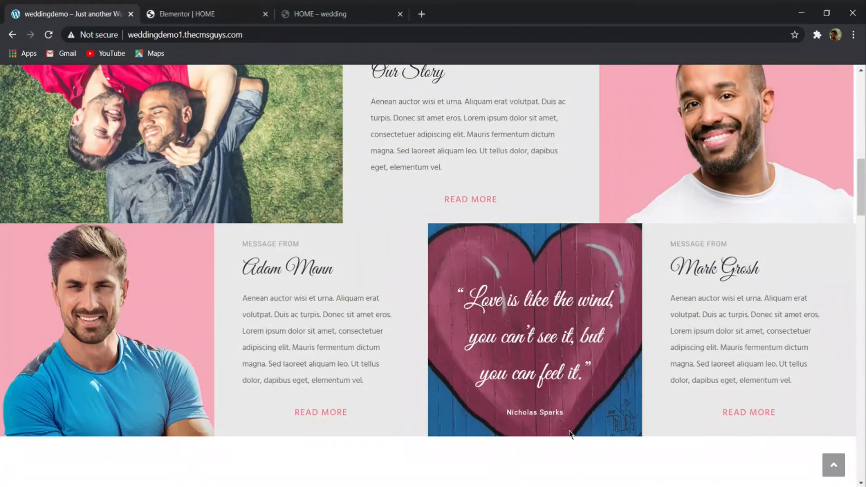
{"action": "left_click_drag", "start_coordinate": [569, 422], "coordinate": [498, 419]}
{"action": "key", "text": "ctrl+c"}
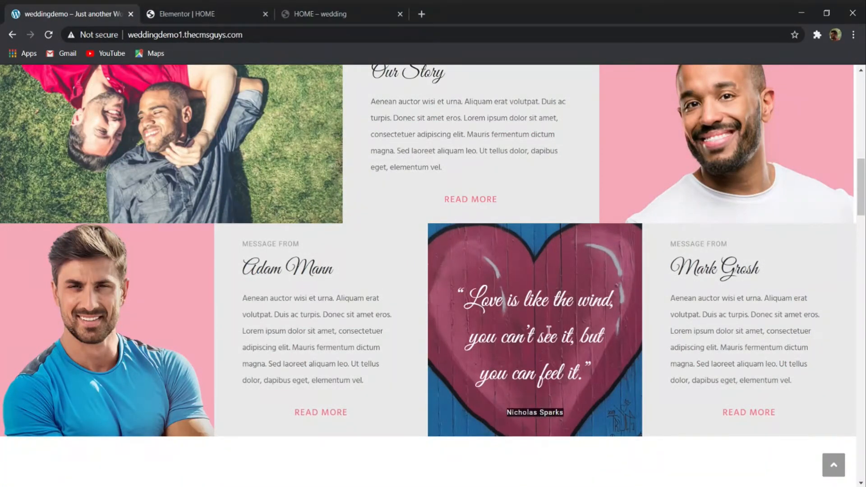
{"action": "left_click", "coordinate": [212, 13]}
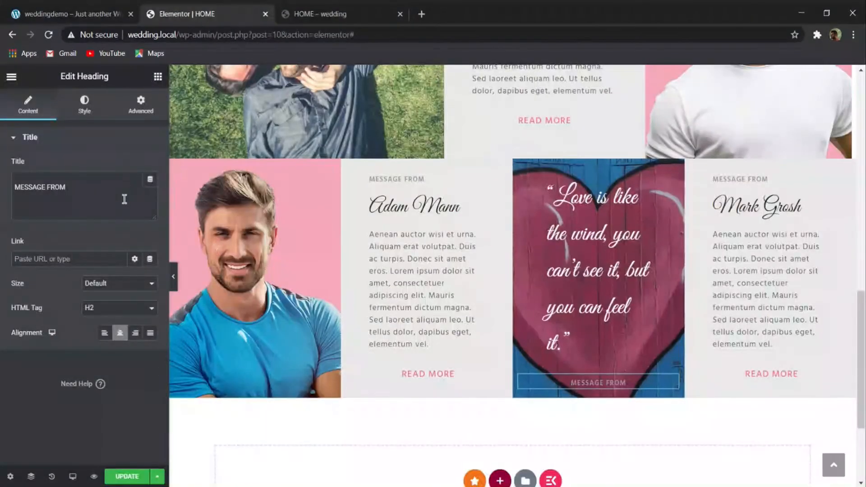
{"action": "triple_click", "coordinate": [124, 199]}
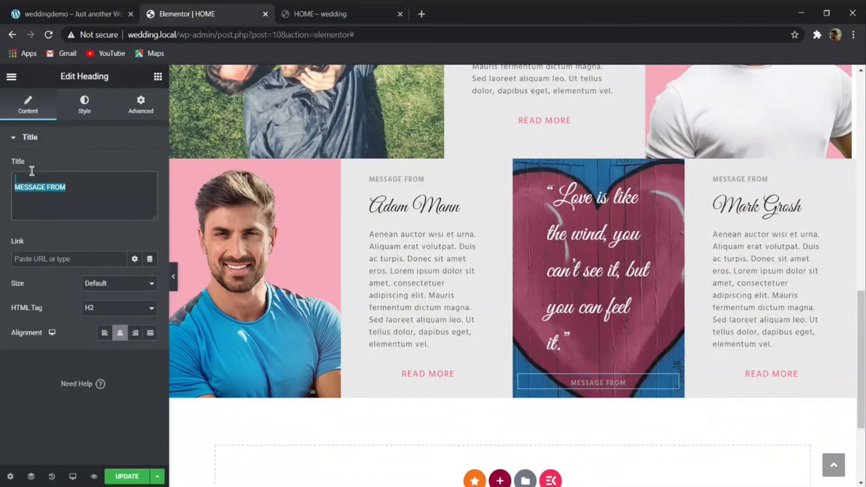
{"action": "key", "text": "ctrl+v"}
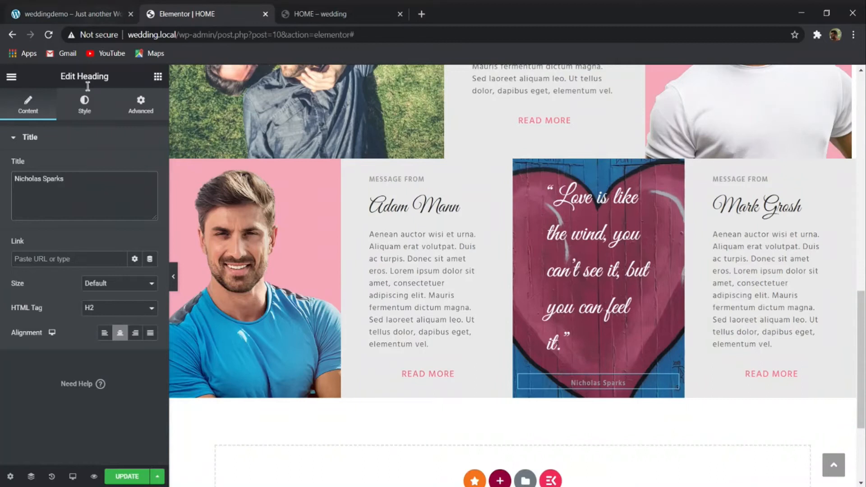
- Change the author heading's text color to white and save the page
{"action": "left_click", "coordinate": [84, 105]}
{"action": "left_click", "coordinate": [153, 170]}
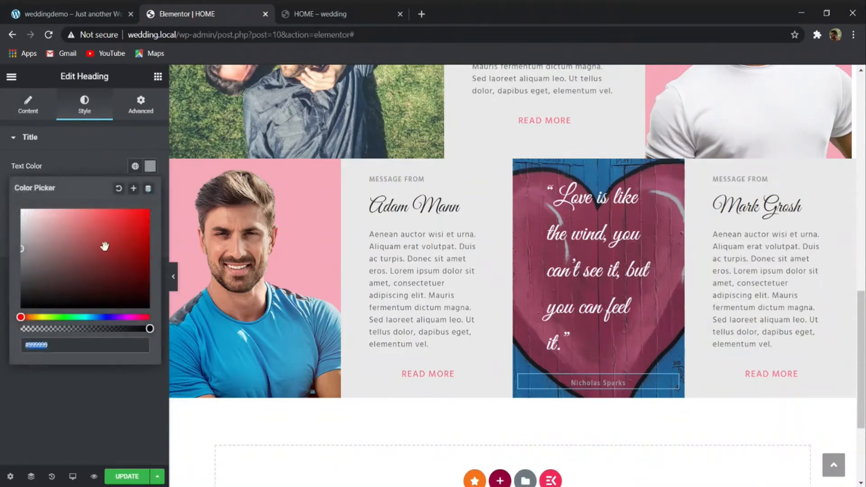
{"action": "left_click_drag", "start_coordinate": [104, 245], "coordinate": [1, 162]}
{"action": "left_click", "coordinate": [78, 361]}
{"action": "left_click", "coordinate": [127, 476]}
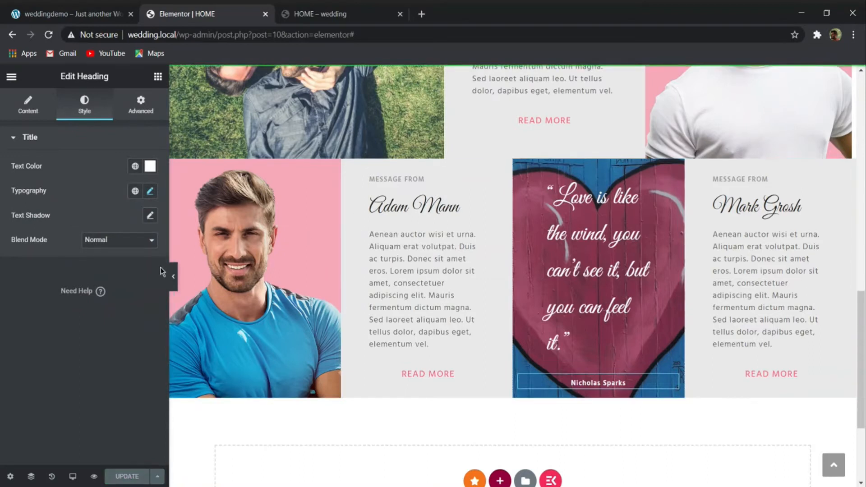
- Preview the message section at full width, and examine the gallery section's two headings on the demo site
{"action": "left_click", "coordinate": [171, 273]}
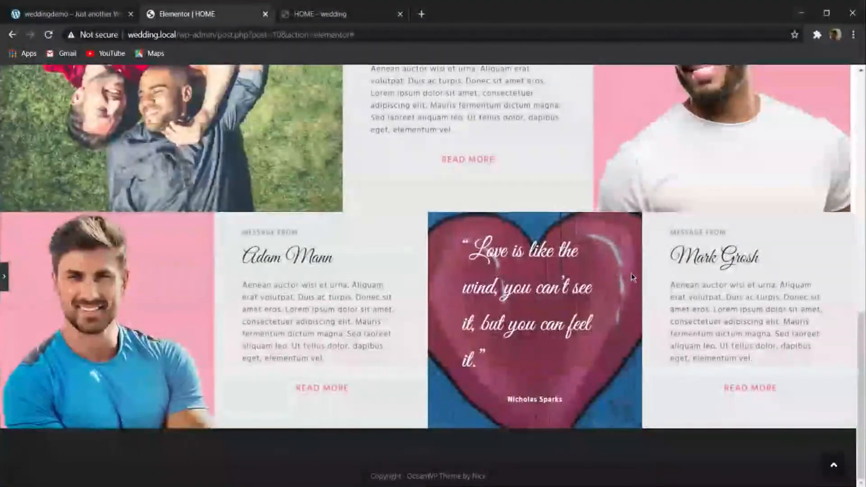
{"action": "scroll", "coordinate": [604, 327], "scroll_direction": "up", "scroll_amount": 2}
{"action": "scroll", "coordinate": [494, 316], "scroll_direction": "up", "scroll_amount": 6}
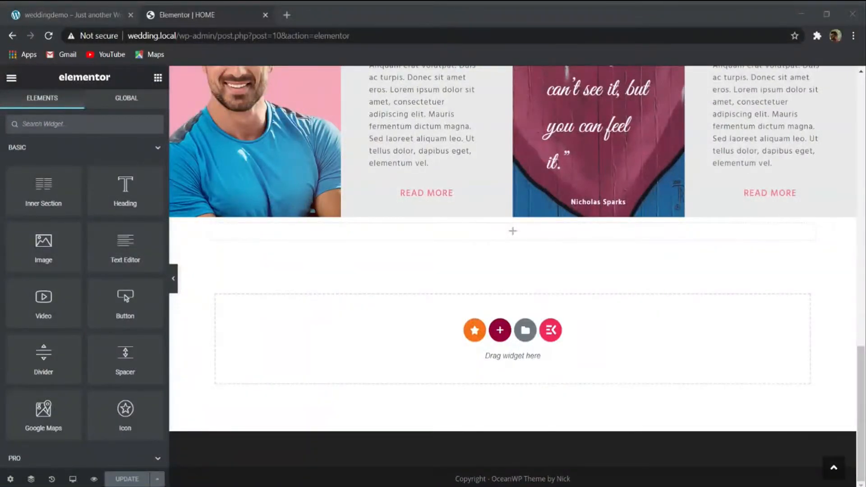
{"action": "scroll", "coordinate": [406, 248], "scroll_direction": "up", "scroll_amount": 2}
{"action": "scroll", "coordinate": [392, 256], "scroll_direction": "up", "scroll_amount": 1}
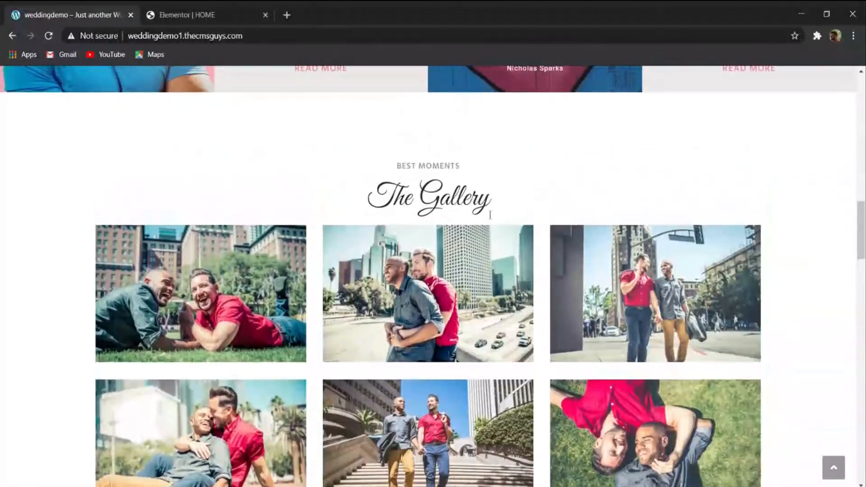
{"action": "left_click_drag", "start_coordinate": [370, 185], "coordinate": [500, 195]}
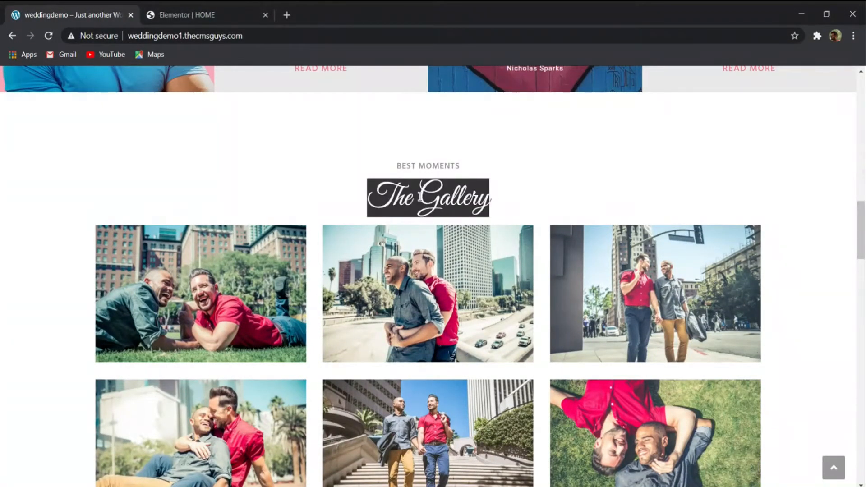
{"action": "left_click_drag", "start_coordinate": [403, 165], "coordinate": [460, 166]}
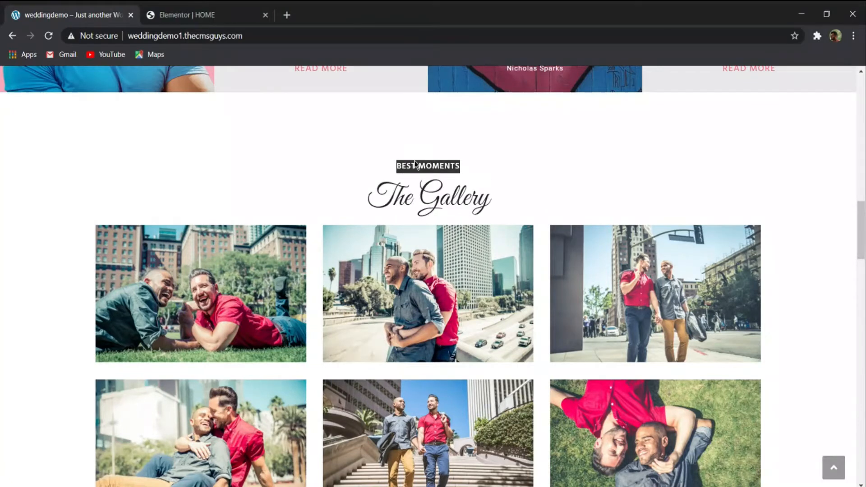
- Back in the HOME editor, duplicate the first "MESSAGE FROM" heading and place the copy in the empty section below the messages
{"action": "left_click", "coordinate": [196, 7]}
{"action": "scroll", "coordinate": [406, 180], "scroll_direction": "up", "scroll_amount": 2}
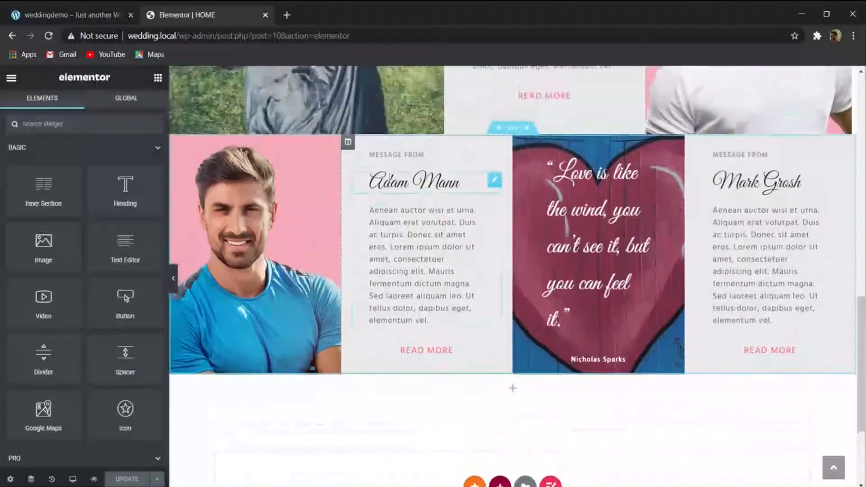
{"action": "right_click", "coordinate": [404, 164]}
{"action": "left_click", "coordinate": [423, 182]}
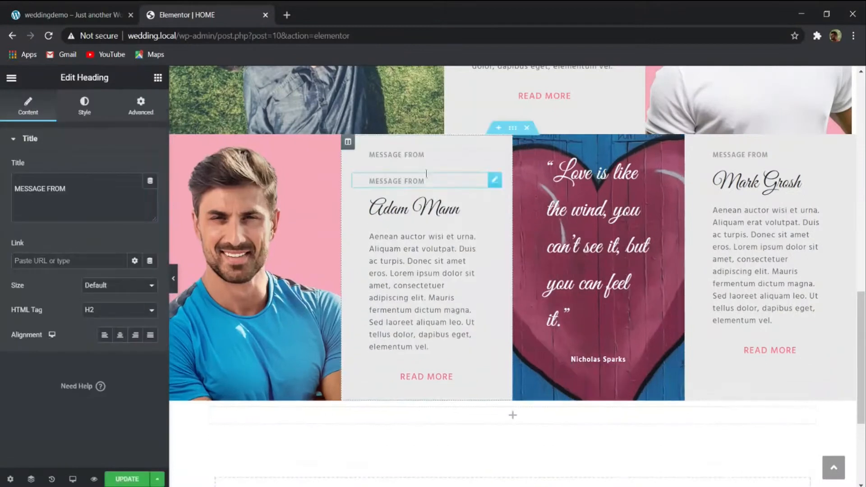
{"action": "left_click_drag", "start_coordinate": [481, 180], "coordinate": [521, 397]}
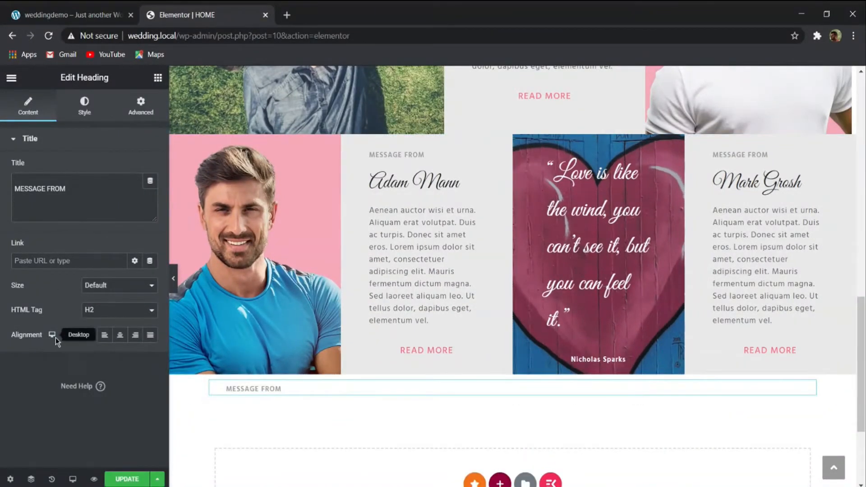
- Center the new heading below the message section and change its text to "BEST MOMENTS"
{"action": "left_click", "coordinate": [121, 337]}
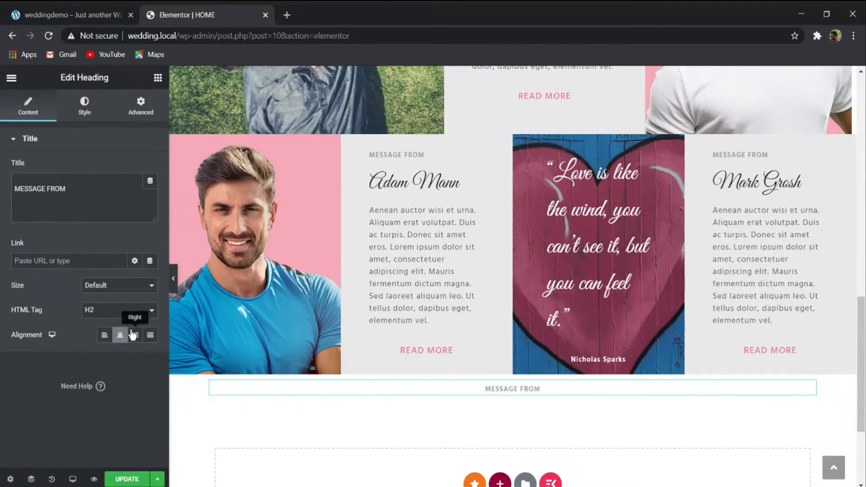
{"action": "left_click_drag", "start_coordinate": [54, 190], "coordinate": [1, 195]}
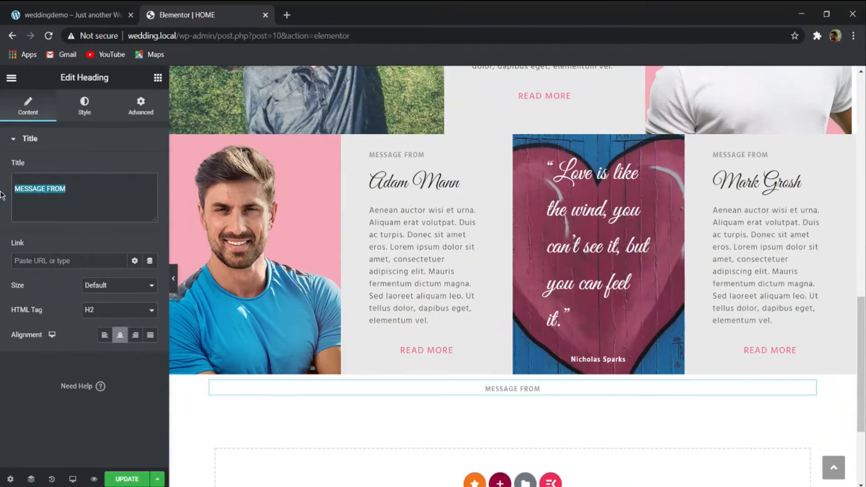
{"action": "type", "text": "BEST MOMENTS"}
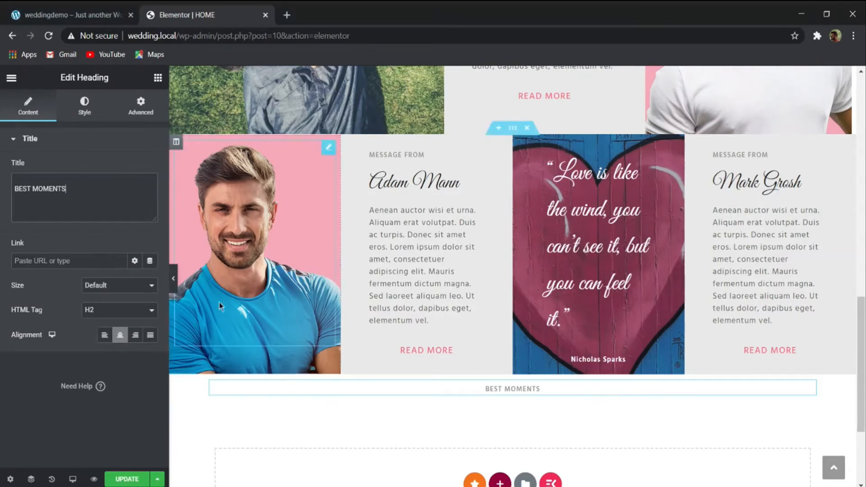
- Set the "BEST MOMENTS" heading's font size to 1 em and save the page
{"action": "left_click", "coordinate": [96, 106]}
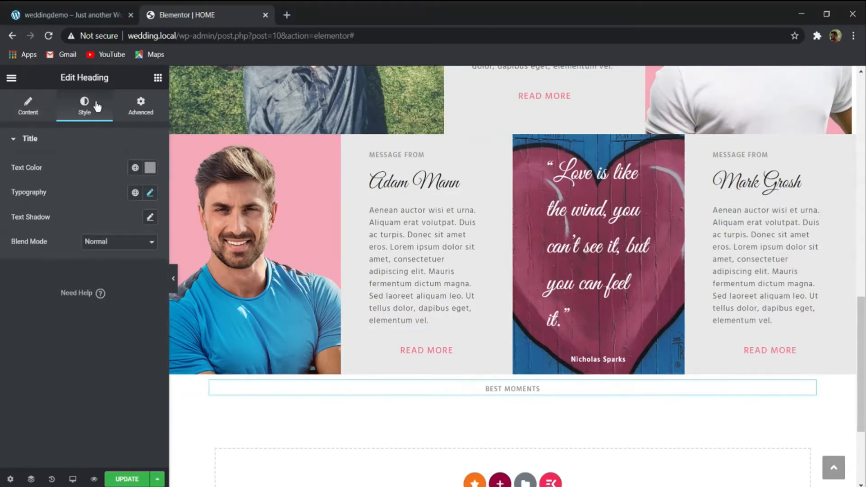
{"action": "left_click", "coordinate": [150, 193]}
{"action": "double_click", "coordinate": [124, 293]}
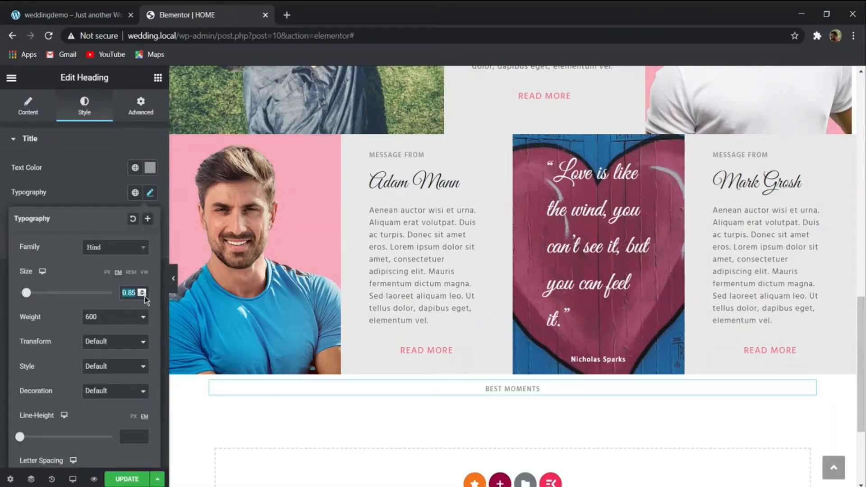
{"action": "type", "text": "1"}
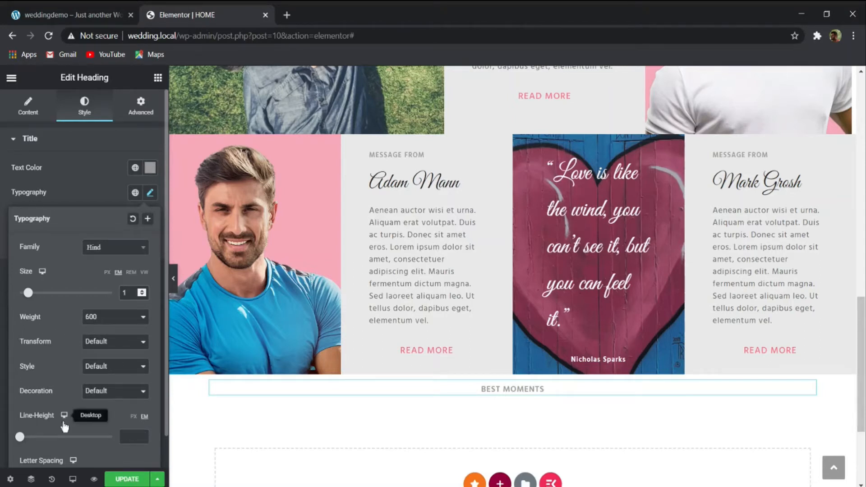
{"action": "scroll", "coordinate": [91, 410], "scroll_direction": "down", "scroll_amount": 1}
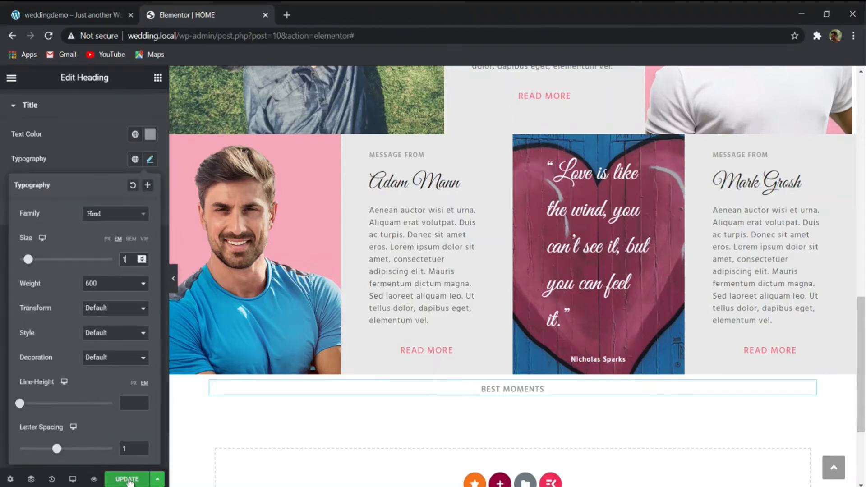
{"action": "left_click", "coordinate": [105, 137]}
{"action": "left_click", "coordinate": [121, 476]}
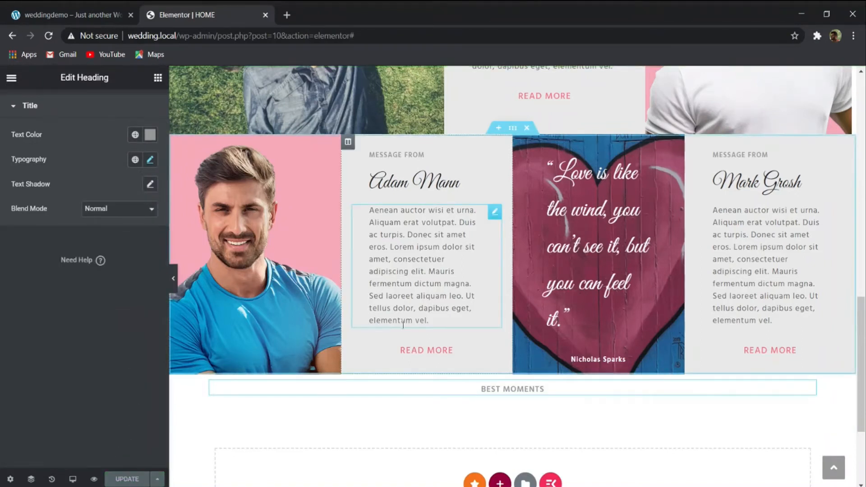
- Duplicate the script-style name heading beside the blue-shirt portrait, place the copy below "BEST MOMENTS", and center it
{"action": "scroll", "coordinate": [403, 323], "scroll_direction": "up", "scroll_amount": 3}
{"action": "scroll", "coordinate": [390, 170], "scroll_direction": "down", "scroll_amount": 3}
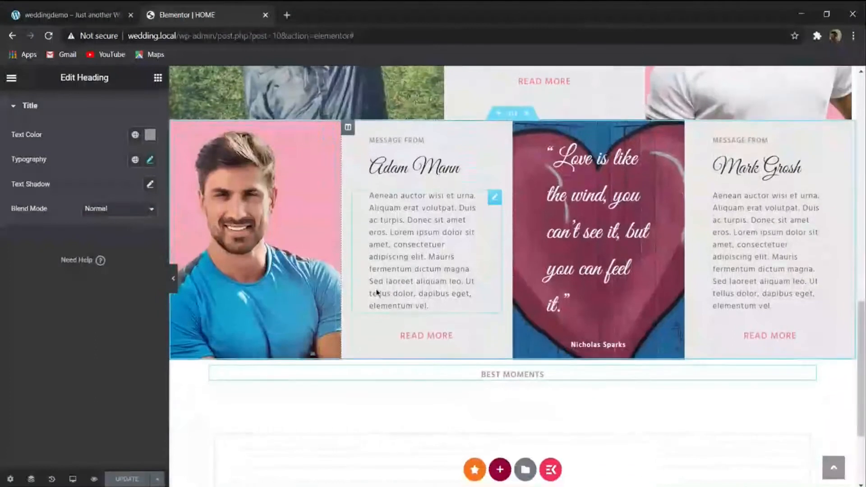
{"action": "right_click", "coordinate": [391, 170]}
{"action": "left_click", "coordinate": [428, 189]}
{"action": "left_click_drag", "start_coordinate": [481, 203], "coordinate": [523, 399]}
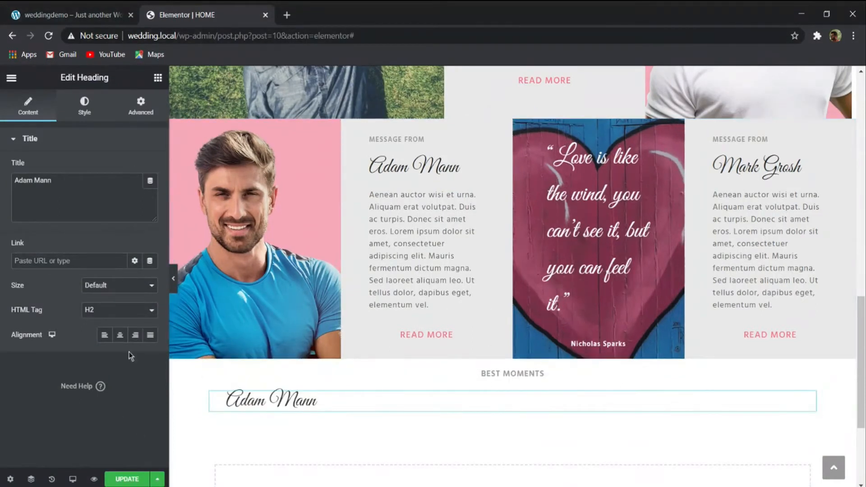
{"action": "left_click", "coordinate": [120, 335]}
- Replace the copied name heading's text with "The Gallery", taken from the demo site's gallery section
{"action": "left_click", "coordinate": [93, 13]}
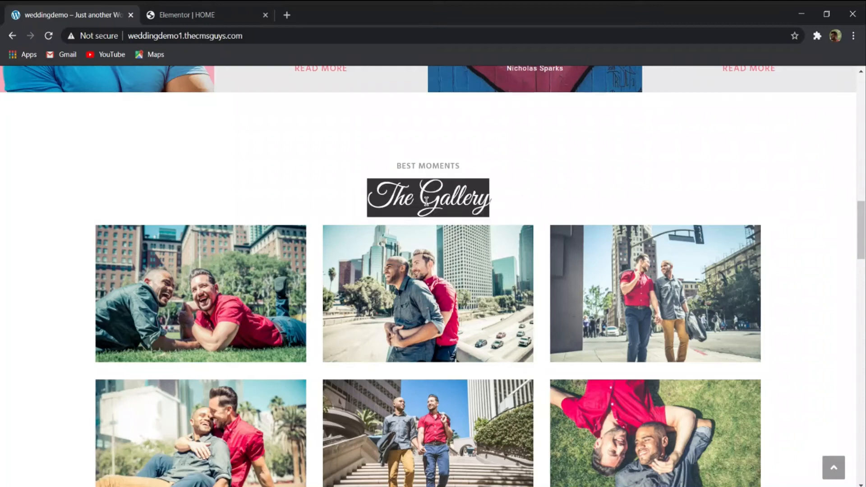
{"action": "left_click", "coordinate": [191, 15]}
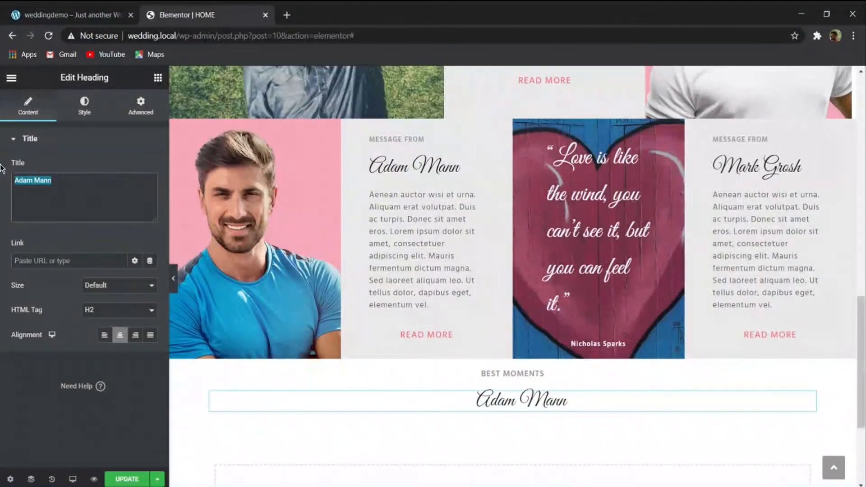
{"action": "left_click", "coordinate": [54, 189]}
{"action": "key", "text": "Return"}
{"action": "type", "text": "The Gallery"}
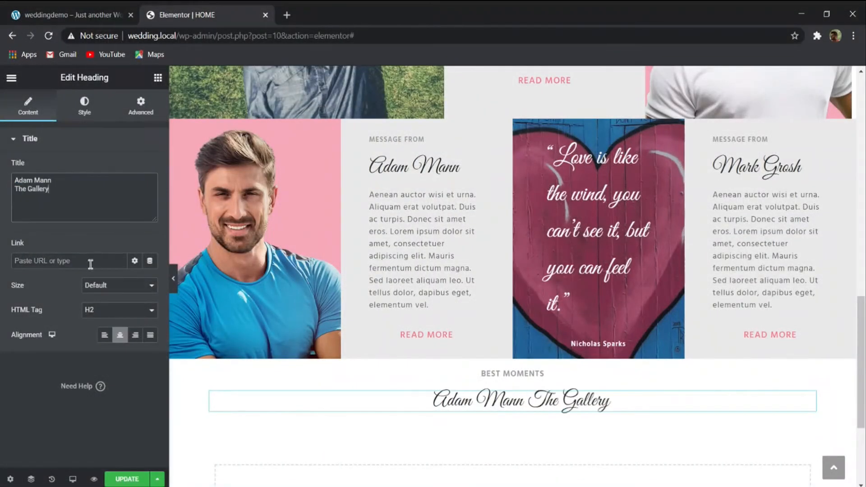
{"action": "left_click_drag", "start_coordinate": [71, 181], "coordinate": [2, 184]}
{"action": "key", "text": "BackSpace"}
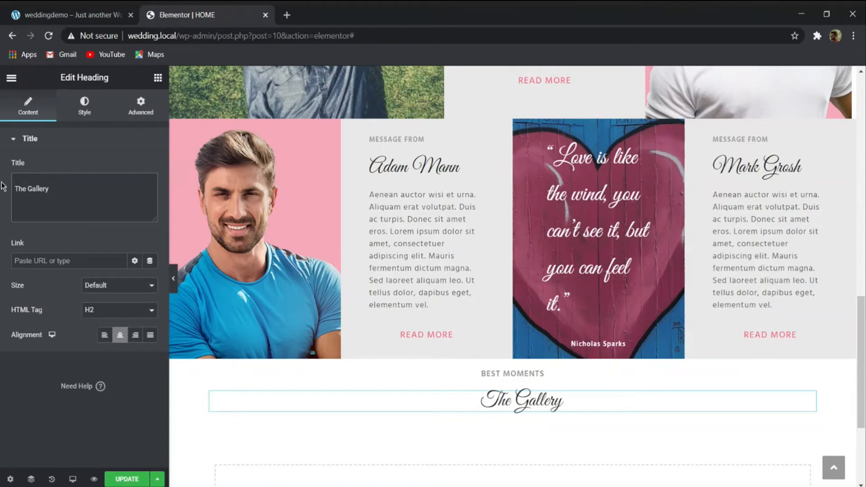
- Set the "The Gallery" heading's font size to 3.75 em
{"action": "left_click", "coordinate": [85, 103]}
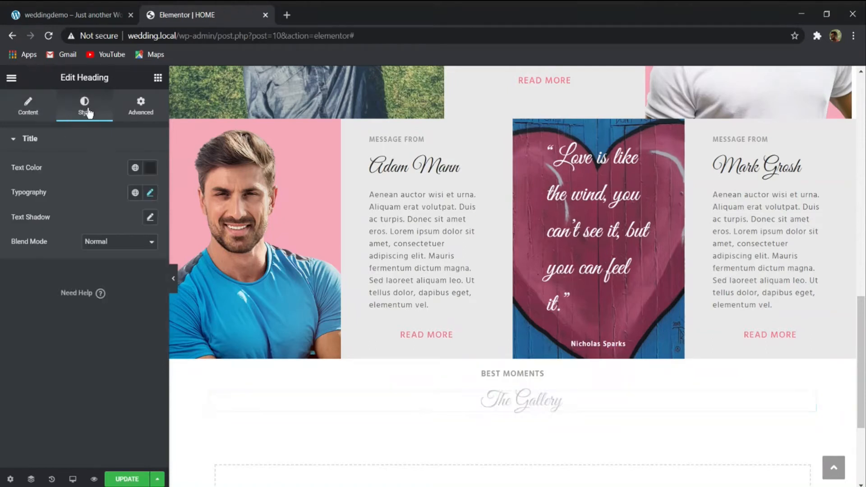
{"action": "left_click", "coordinate": [150, 194]}
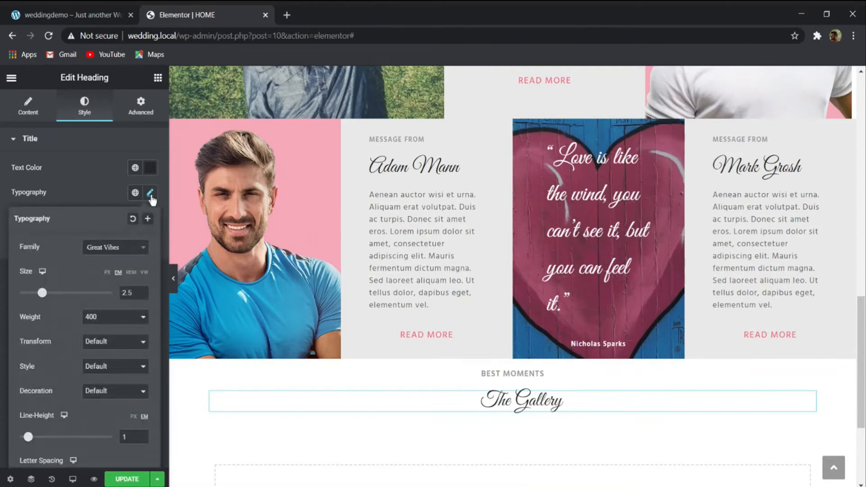
{"action": "left_click_drag", "start_coordinate": [132, 293], "coordinate": [73, 296]}
{"action": "type", "text": "3.75"}
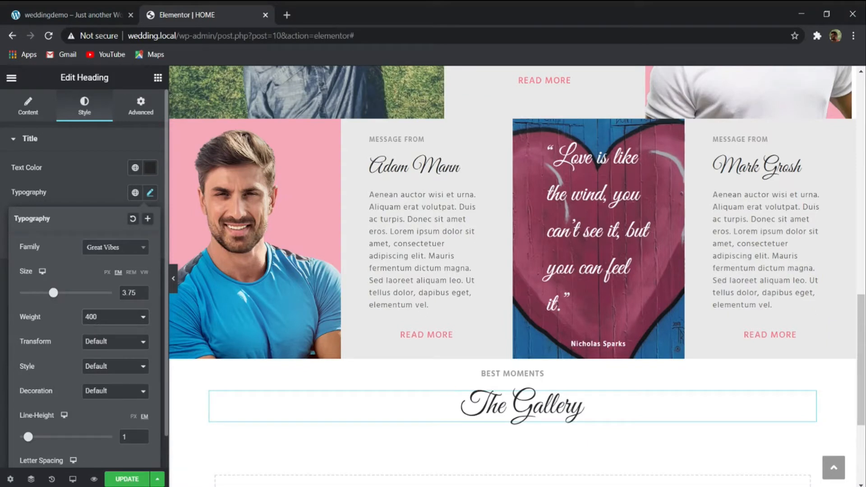
{"action": "scroll", "coordinate": [144, 426], "scroll_direction": "down", "scroll_amount": 1}
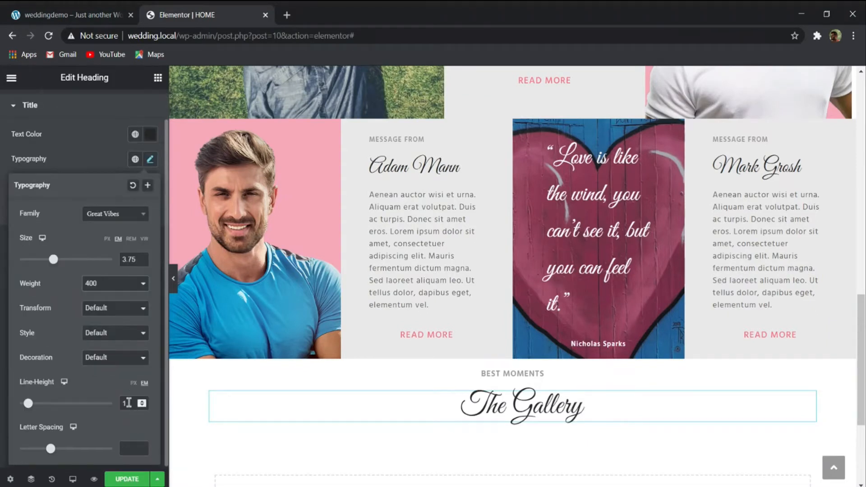
{"action": "left_click", "coordinate": [154, 134]}
{"action": "left_click", "coordinate": [154, 133]}
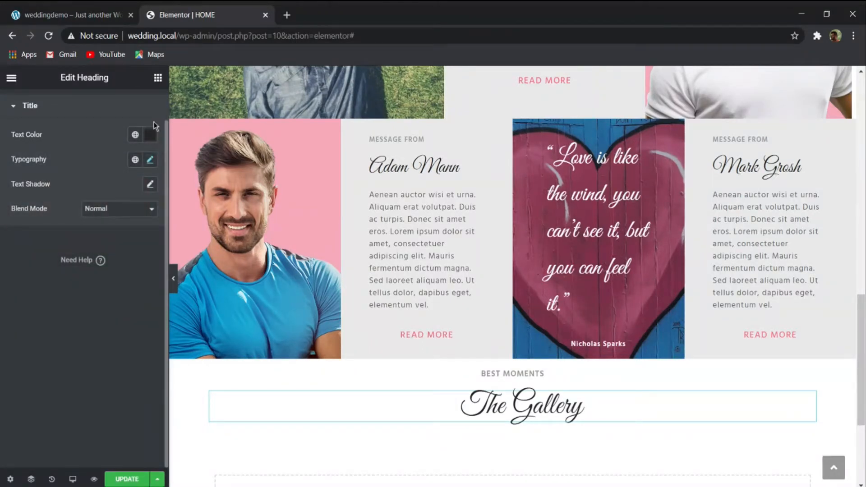
- Find the Basic Gallery widget and place it directly below the "The Gallery" heading
{"action": "left_click", "coordinate": [158, 78]}
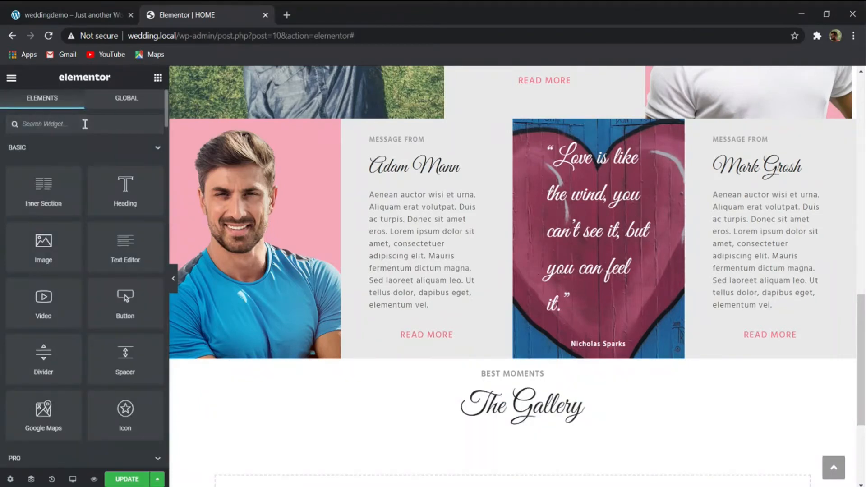
{"action": "type", "text": "im"}
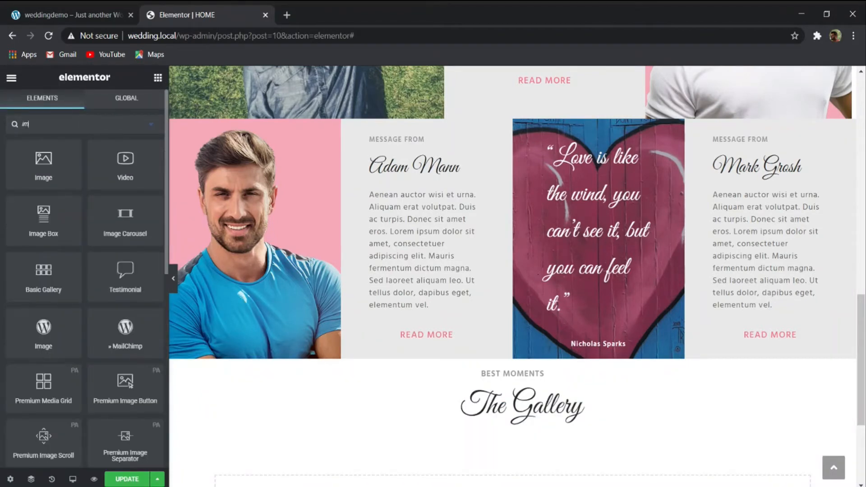
{"action": "type", "text": "age"}
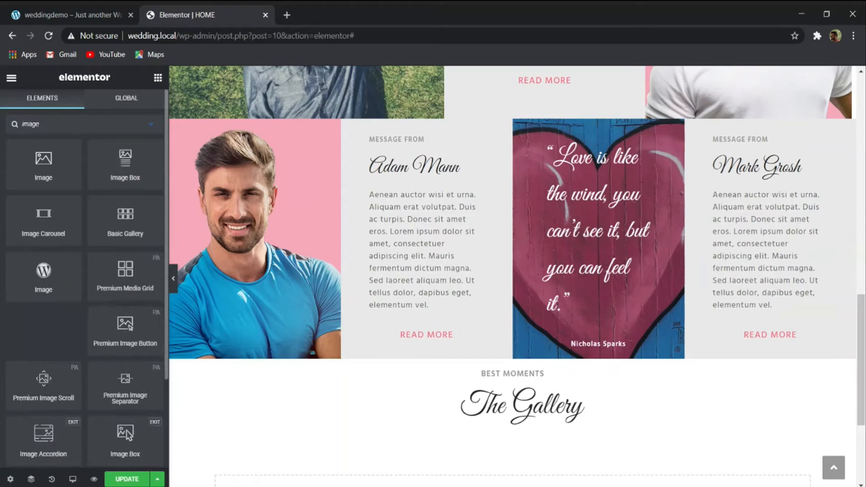
{"action": "scroll", "coordinate": [150, 337], "scroll_direction": "down", "scroll_amount": 3}
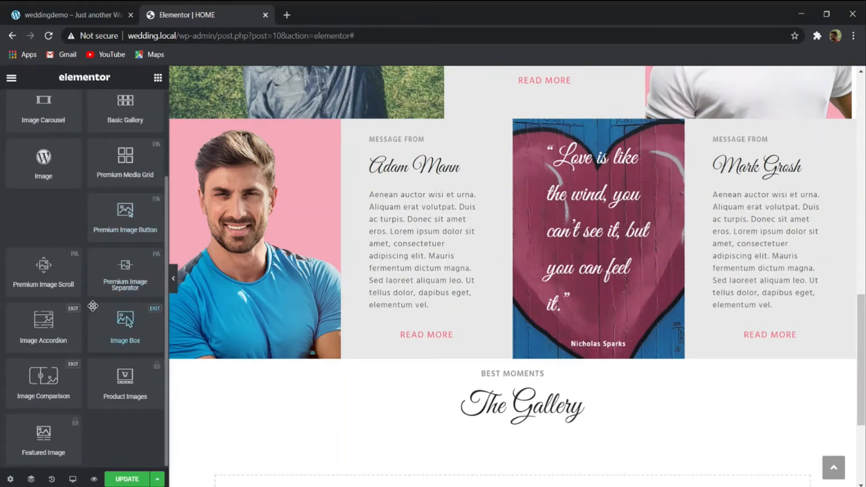
{"action": "scroll", "coordinate": [92, 306], "scroll_direction": "up", "scroll_amount": 3}
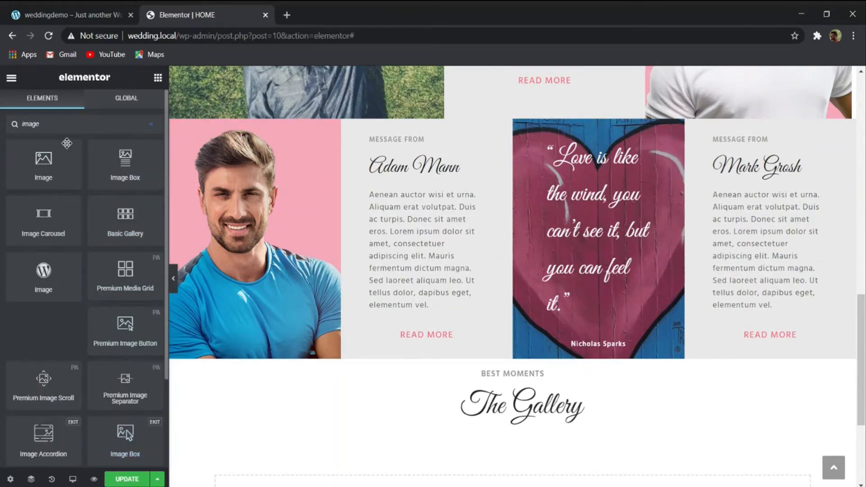
{"action": "left_click", "coordinate": [152, 126]}
{"action": "type", "text": "galler"}
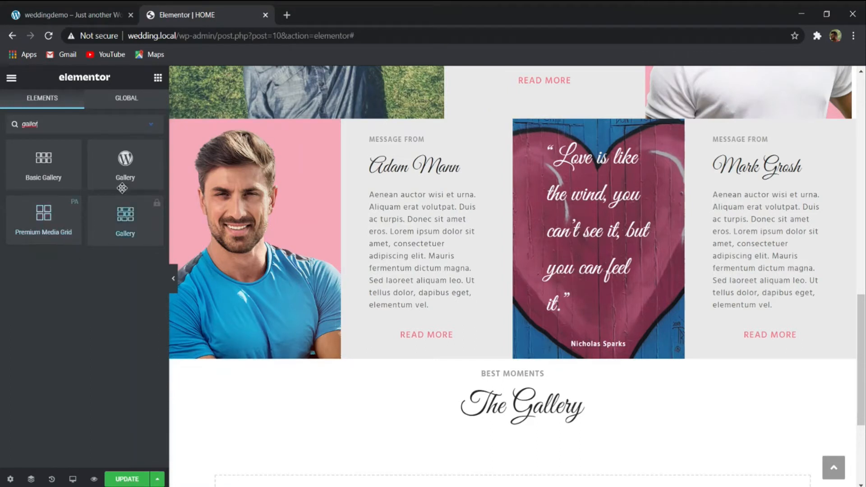
{"action": "left_click_drag", "start_coordinate": [43, 170], "coordinate": [512, 424]}
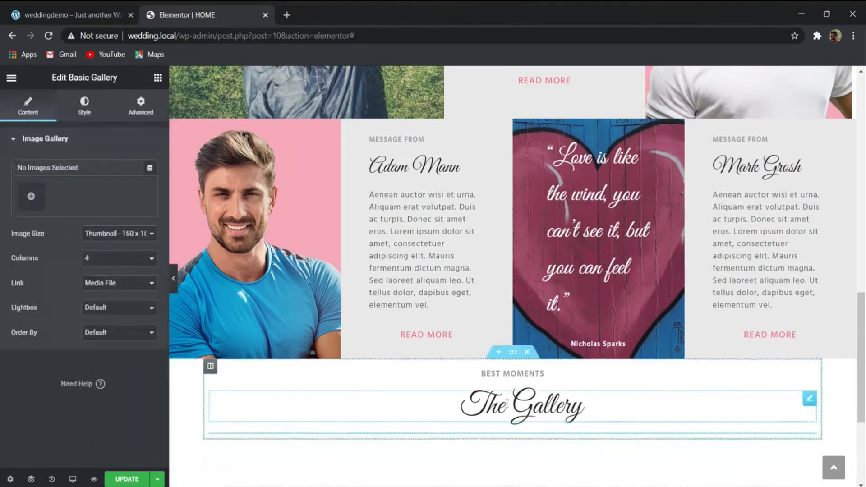
{"action": "scroll", "coordinate": [361, 364], "scroll_direction": "down", "scroll_amount": 2}
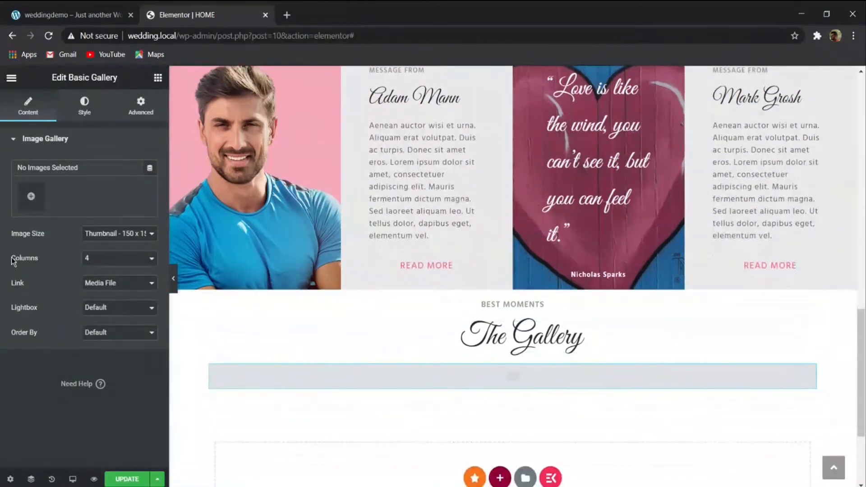
- Check the demo site's gallery, then create a new gallery from the six couple photos in the media library and insert it
{"action": "left_click", "coordinate": [31, 196]}
{"action": "left_click", "coordinate": [72, 15]}
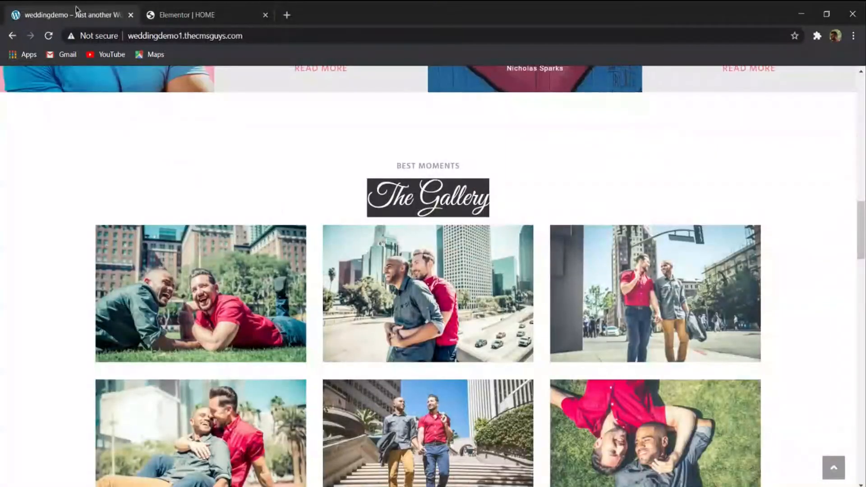
{"action": "left_click", "coordinate": [180, 15]}
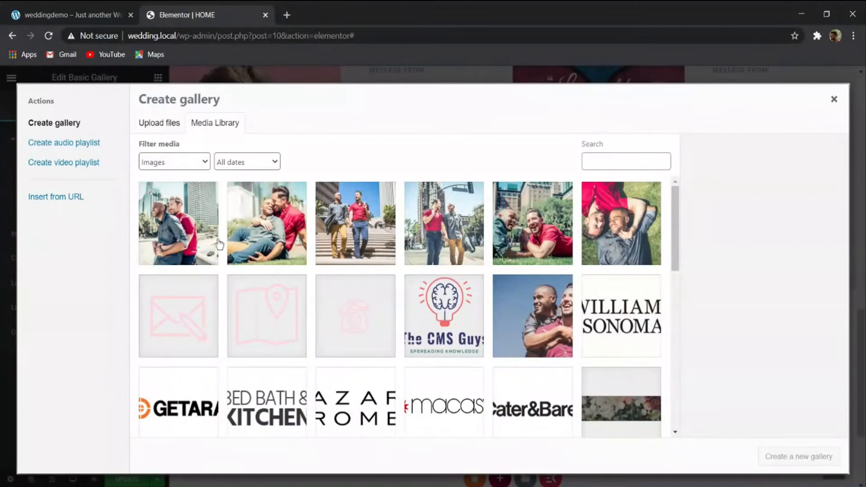
{"action": "left_click", "coordinate": [177, 239]}
{"action": "left_click", "coordinate": [283, 238]}
{"action": "left_click", "coordinate": [360, 234]}
{"action": "left_click", "coordinate": [455, 235]}
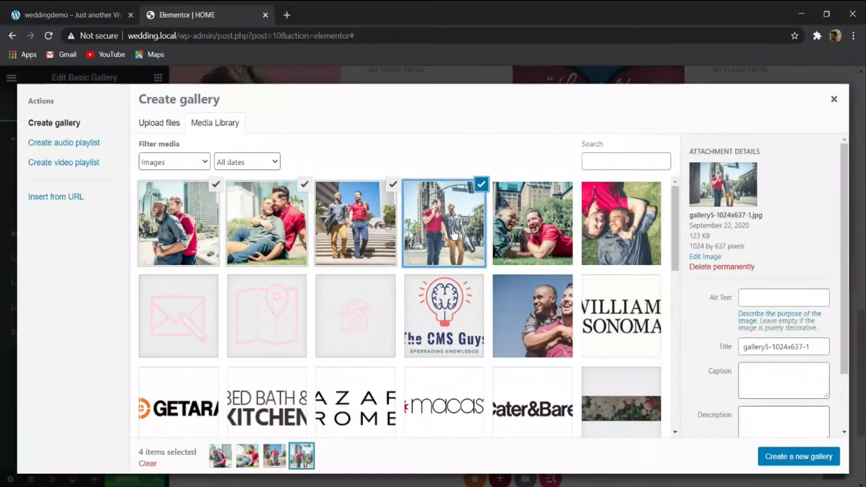
{"action": "left_click", "coordinate": [545, 230]}
{"action": "left_click", "coordinate": [596, 227]}
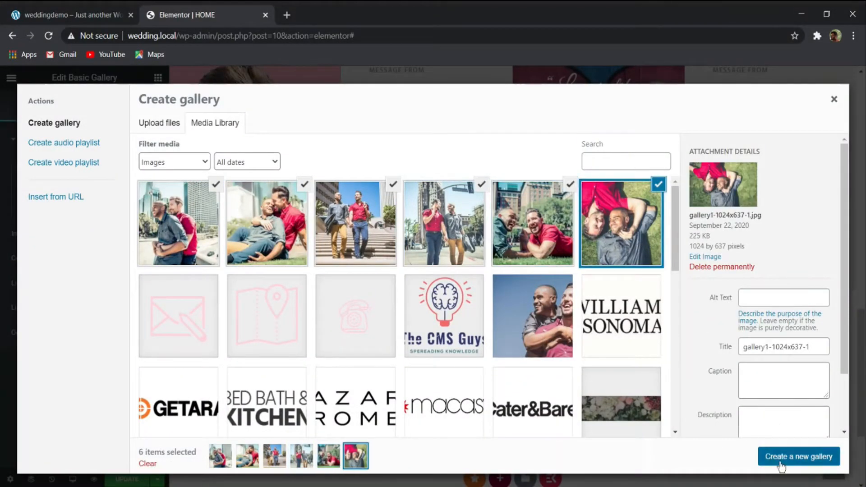
{"action": "left_click", "coordinate": [787, 455]}
{"action": "left_click", "coordinate": [812, 456]}
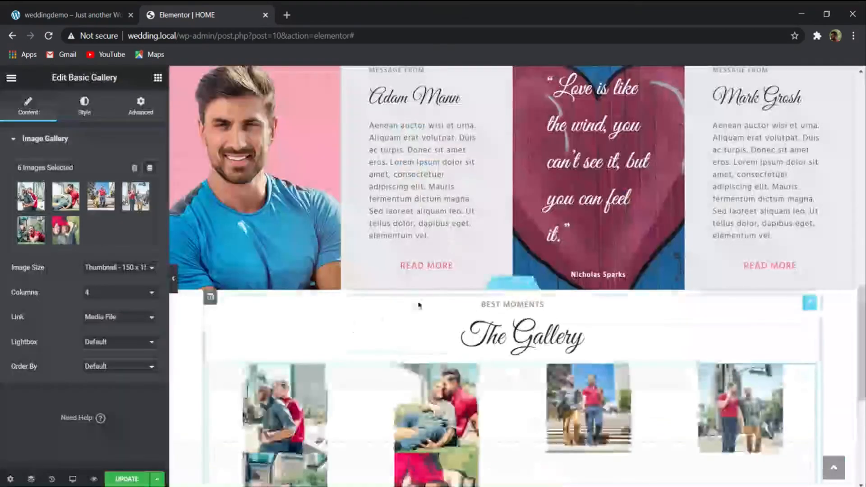
- Arrange the image gallery in 3 columns and set its image size to Full
{"action": "scroll", "coordinate": [420, 303], "scroll_direction": "down", "scroll_amount": 5}
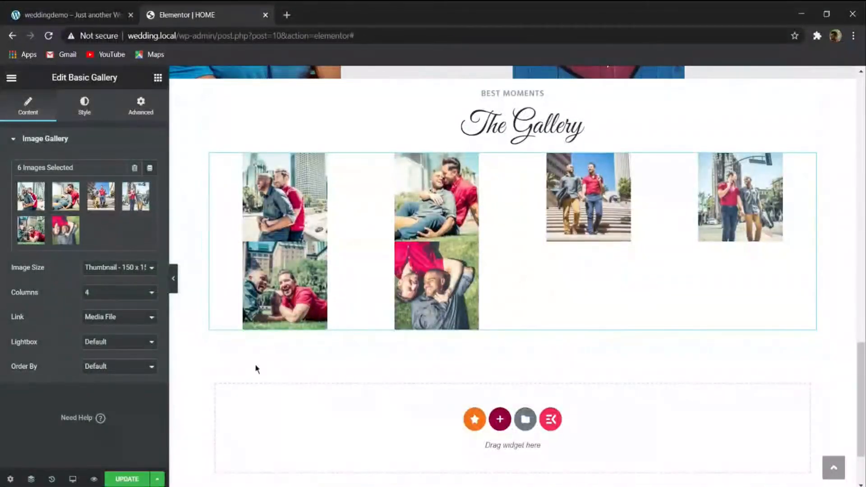
{"action": "left_click", "coordinate": [132, 305]}
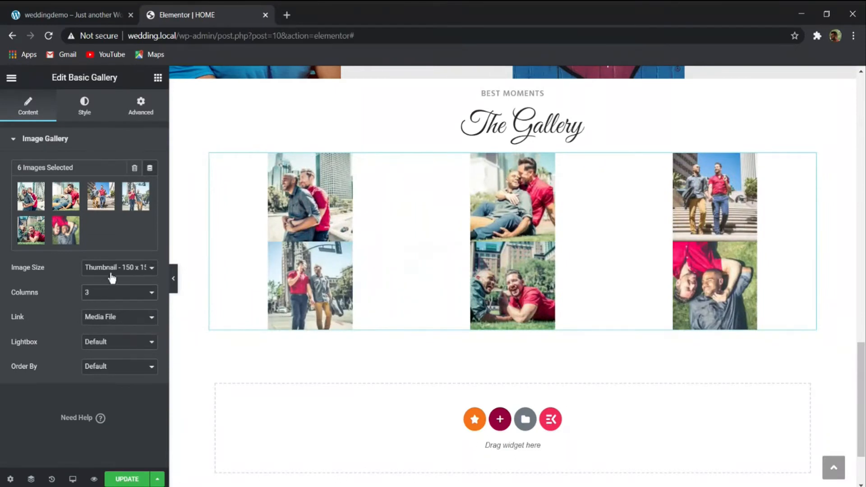
{"action": "left_click", "coordinate": [113, 280]}
{"action": "left_click", "coordinate": [110, 348]}
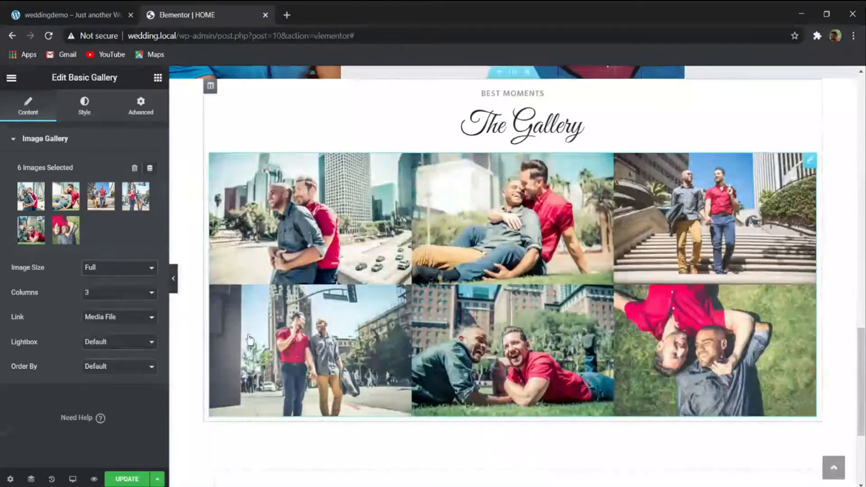
- Try rounding the corners of the gallery images with a border radius of up to 43 px, then clear the radius
{"action": "left_click", "coordinate": [84, 110]}
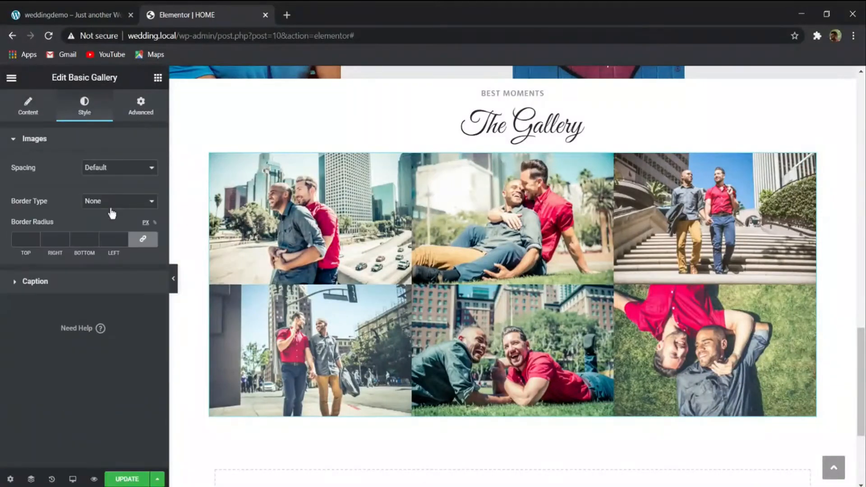
{"action": "left_click", "coordinate": [30, 241]}
{"action": "type", "text": "10"}
{"action": "key", "text": "Up"}
{"action": "key", "text": "Up"}
{"action": "key", "text": "Up"}
{"action": "key", "text": "Up"}
{"action": "key", "text": "Up"}
{"action": "key", "text": "Up"}
{"action": "key", "text": "Up"}
{"action": "key", "text": "Up"}
{"action": "key", "text": "Up"}
{"action": "key", "text": "Up"}
{"action": "key", "text": "Up"}
{"action": "key", "text": "Up"}
{"action": "key", "text": "Up"}
{"action": "key", "text": "Up"}
{"action": "key", "text": "Up"}
{"action": "key", "text": "Up"}
{"action": "key", "text": "Up"}
{"action": "key", "text": "Up"}
{"action": "key", "text": "Up"}
{"action": "key", "text": "Up"}
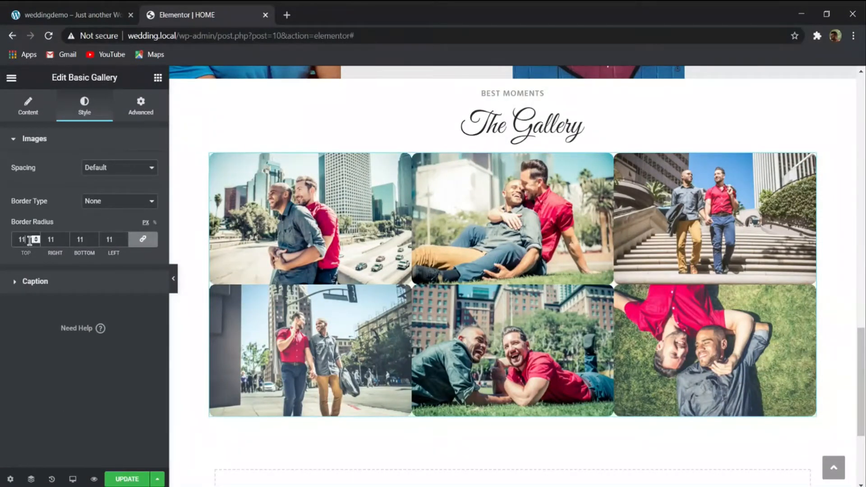
{"action": "key", "text": "Up"}
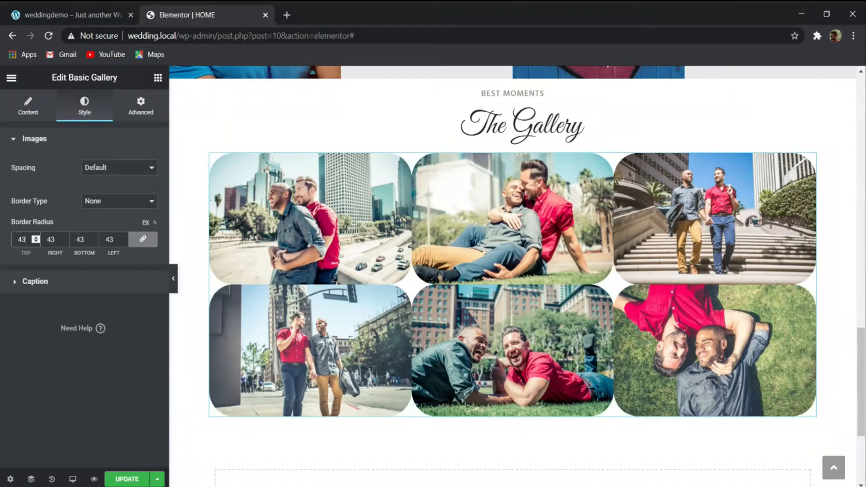
{"action": "key", "text": "BackSpace"}
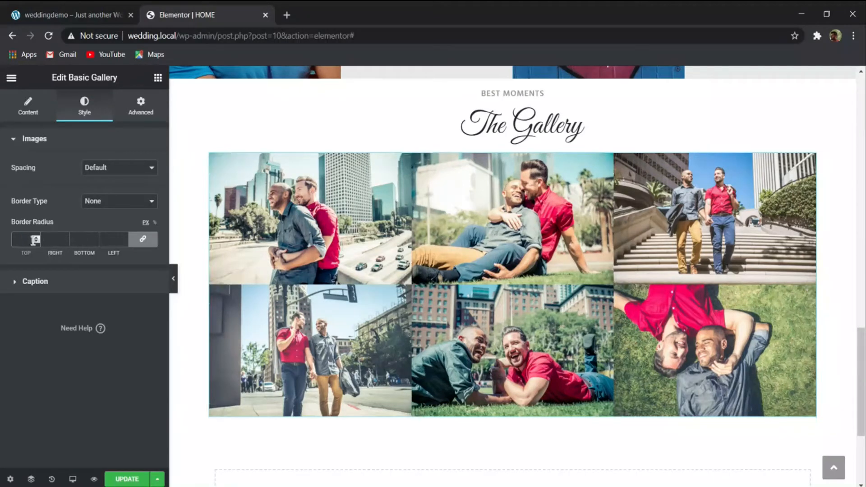
- Review the gallery's caption and content options and compare its image spacing with the demo site's gallery
{"action": "left_click", "coordinate": [76, 287]}
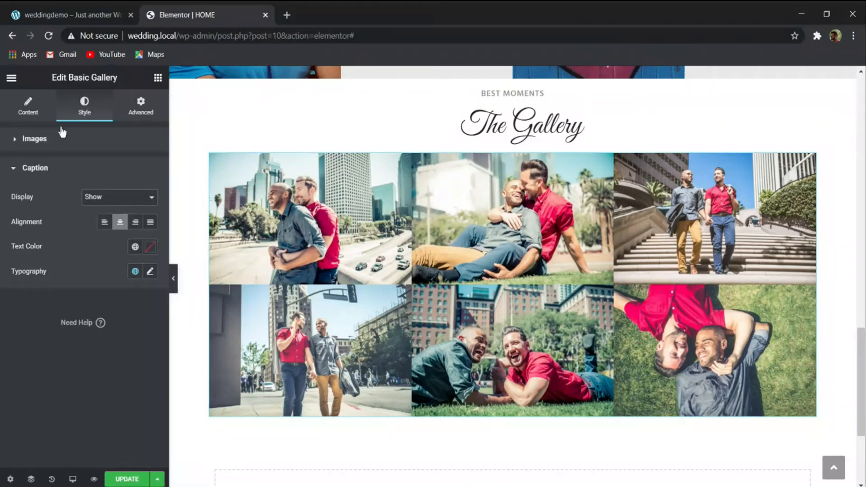
{"action": "left_click", "coordinate": [29, 107]}
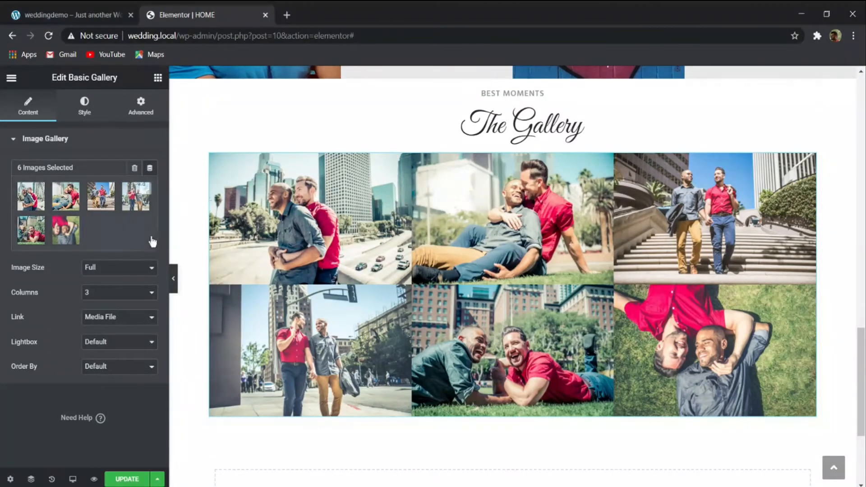
{"action": "left_click", "coordinate": [72, 15]}
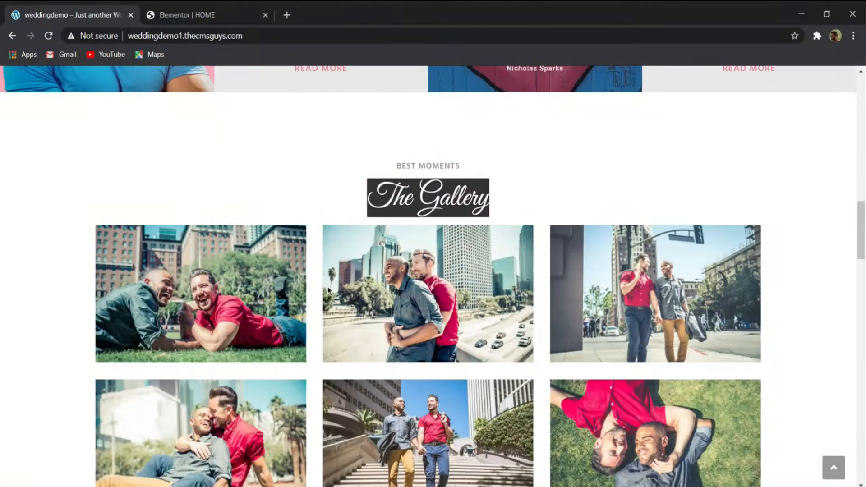
{"action": "left_click", "coordinate": [210, 23]}
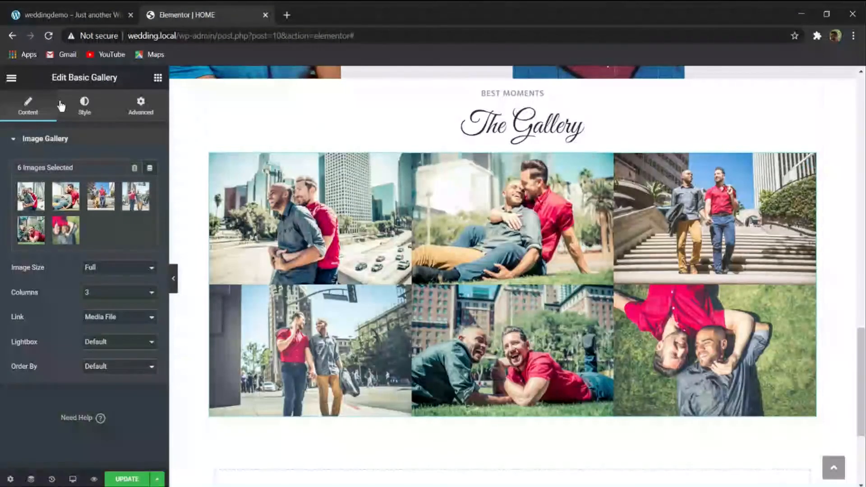
- Set the gallery images' spacing to Custom with a value of 30 and update the page
{"action": "left_click", "coordinate": [85, 107]}
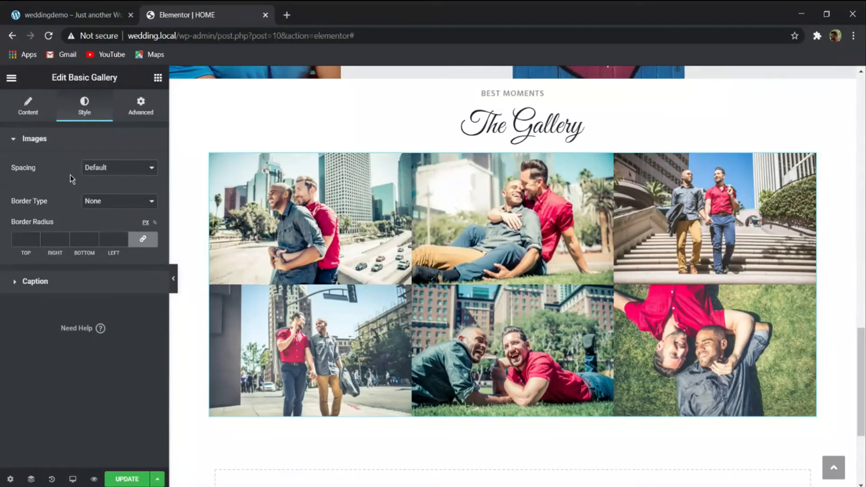
{"action": "left_click", "coordinate": [135, 168]}
{"action": "left_click", "coordinate": [110, 195]}
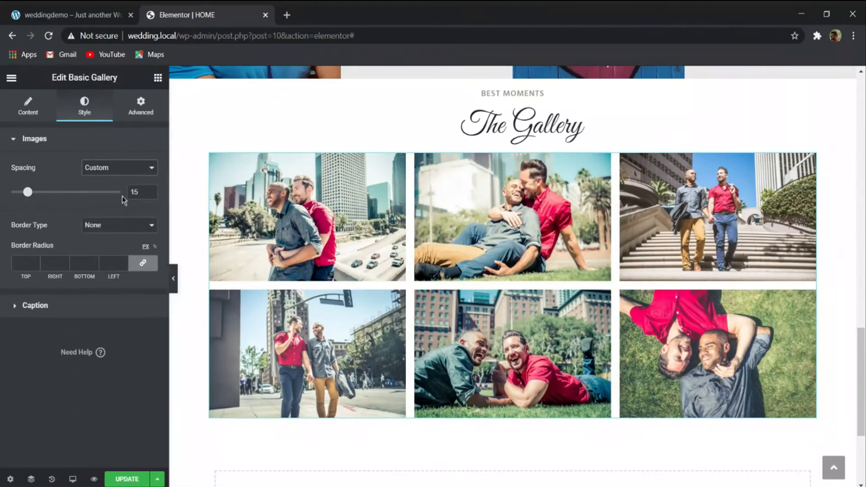
{"action": "left_click_drag", "start_coordinate": [27, 192], "coordinate": [81, 193]}
{"action": "left_click_drag", "start_coordinate": [143, 190], "coordinate": [59, 193]}
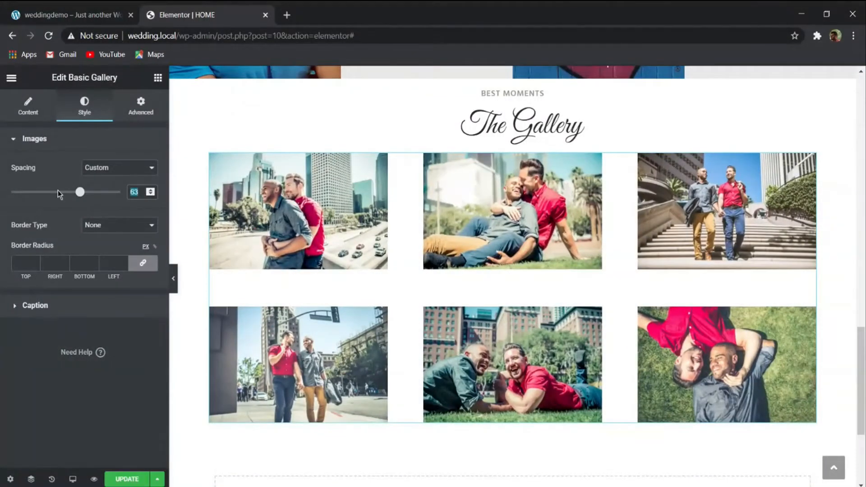
{"action": "type", "text": "30"}
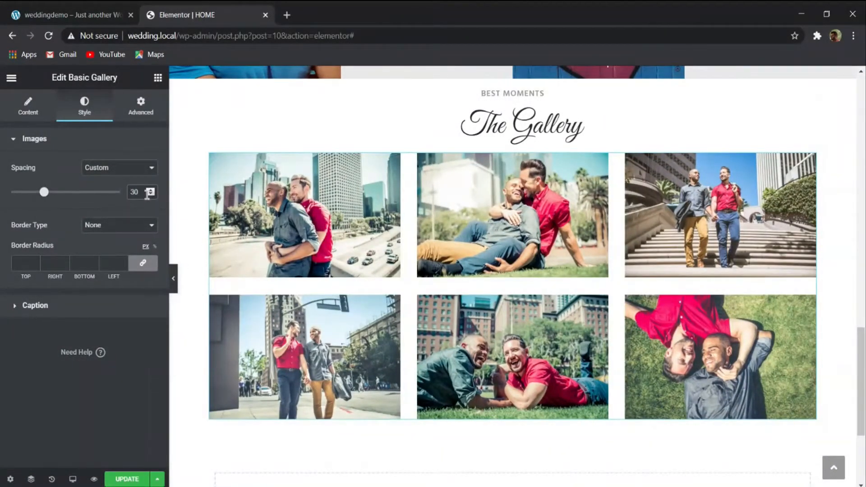
{"action": "left_click", "coordinate": [118, 478]}
- Set the gallery's image order to Random and check the rearranged photos
{"action": "left_click", "coordinate": [30, 108]}
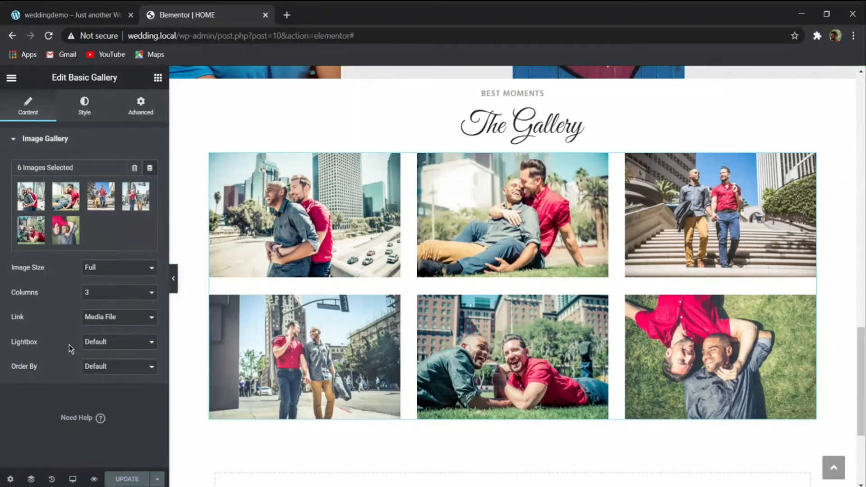
{"action": "left_click", "coordinate": [115, 372]}
{"action": "left_click", "coordinate": [135, 383]}
{"action": "scroll", "coordinate": [451, 307], "scroll_direction": "down", "scroll_amount": 3}
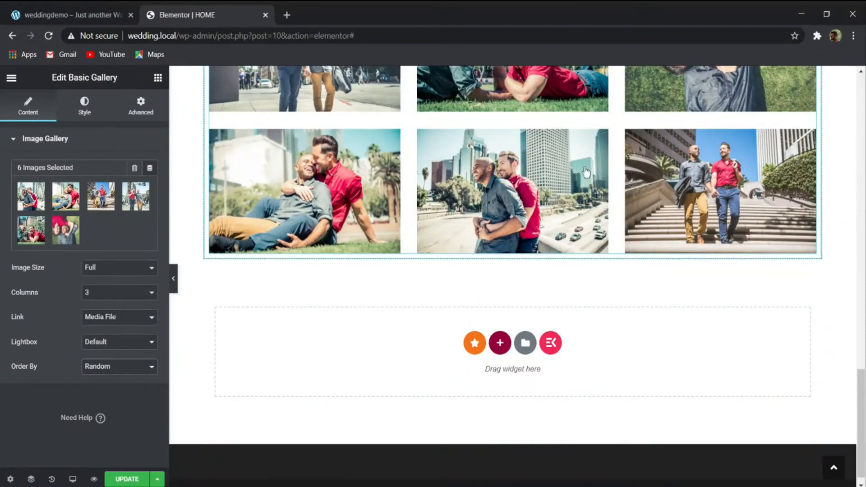
{"action": "scroll", "coordinate": [569, 259], "scroll_direction": "up", "scroll_amount": 1}
{"action": "scroll", "coordinate": [569, 259], "scroll_direction": "down", "scroll_amount": 1}
- Check the floral banner below the demo site's gallery, then add a single-column section beneath the HOME page's gallery
{"action": "left_click", "coordinate": [77, 13]}
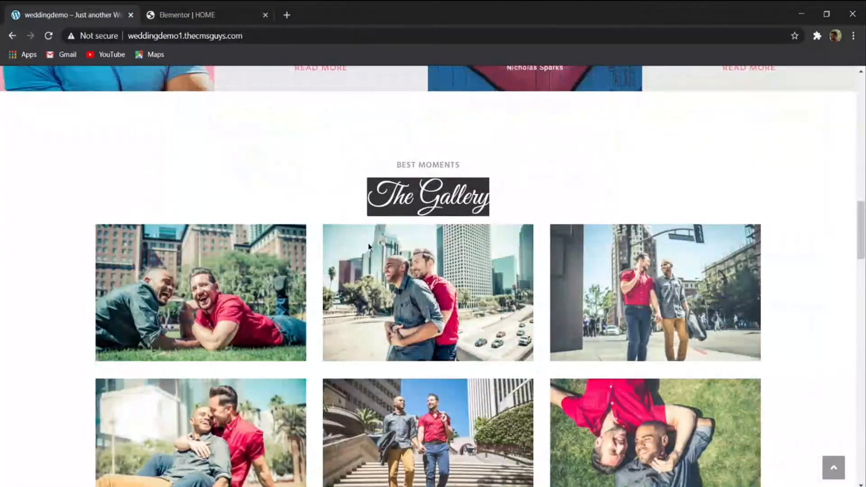
{"action": "scroll", "coordinate": [368, 244], "scroll_direction": "down", "scroll_amount": 10}
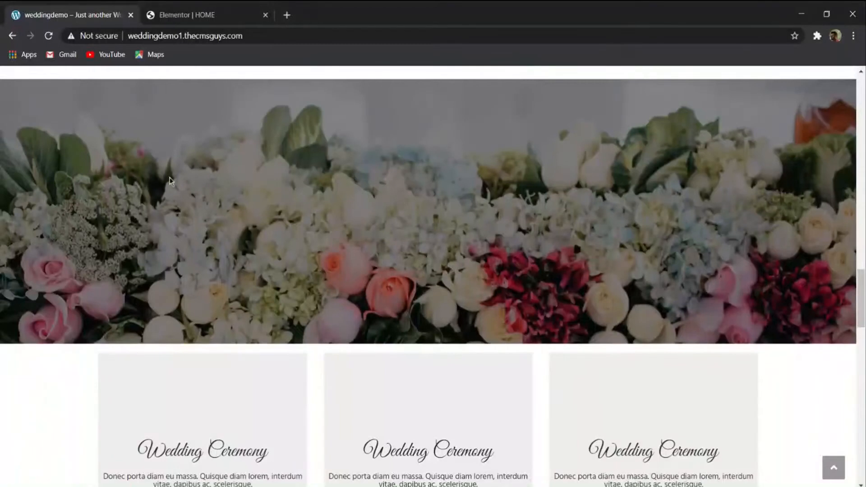
{"action": "left_click", "coordinate": [182, 15]}
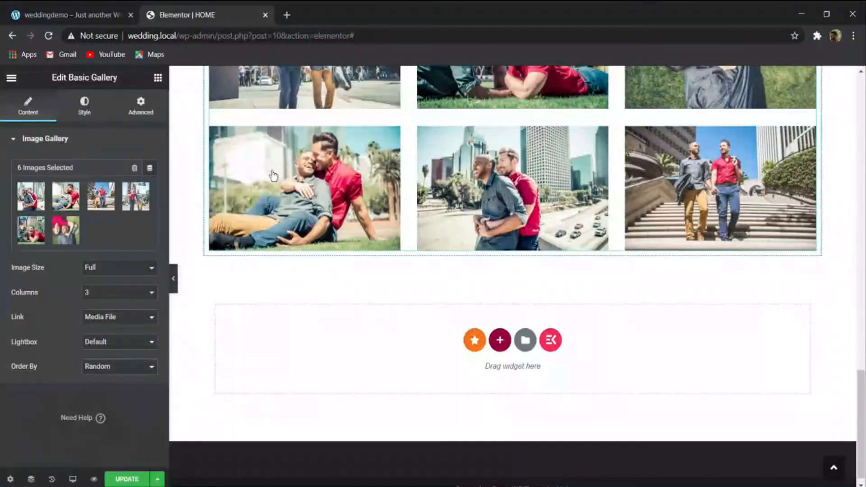
{"action": "left_click", "coordinate": [500, 340]}
{"action": "left_click", "coordinate": [354, 371]}
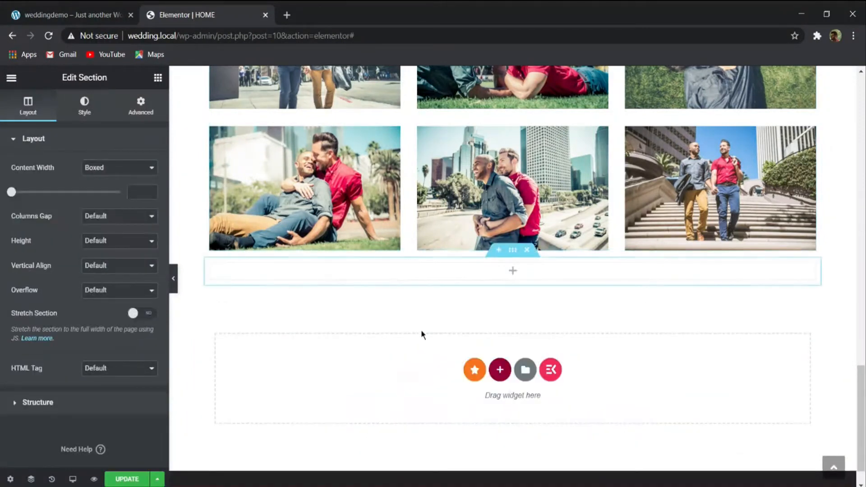
- Place an Image widget in the new empty section below the gallery
{"action": "left_click", "coordinate": [158, 78]}
{"action": "left_click_drag", "start_coordinate": [44, 245], "coordinate": [513, 271]}
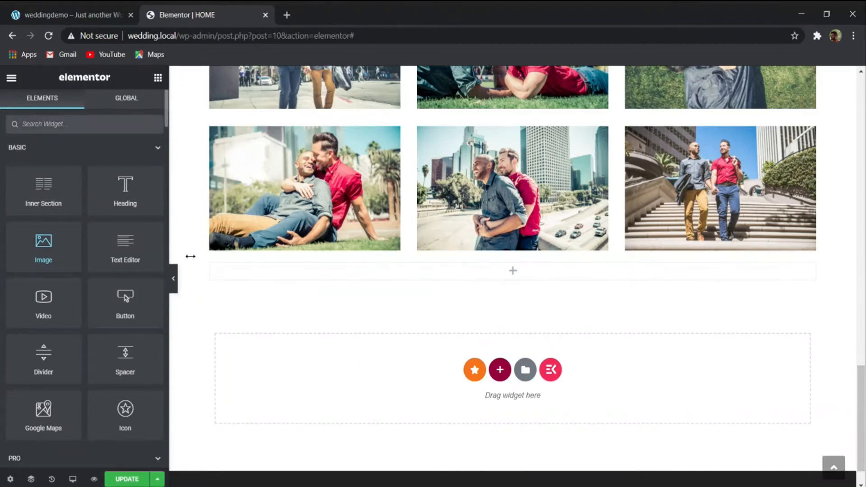
{"action": "left_click", "coordinate": [210, 265]}
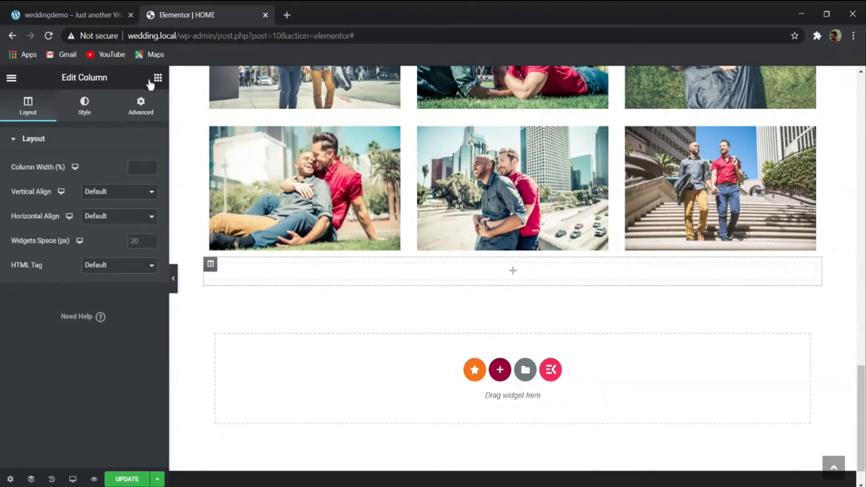
{"action": "left_click", "coordinate": [157, 78]}
{"action": "left_click_drag", "start_coordinate": [44, 246], "coordinate": [307, 267]}
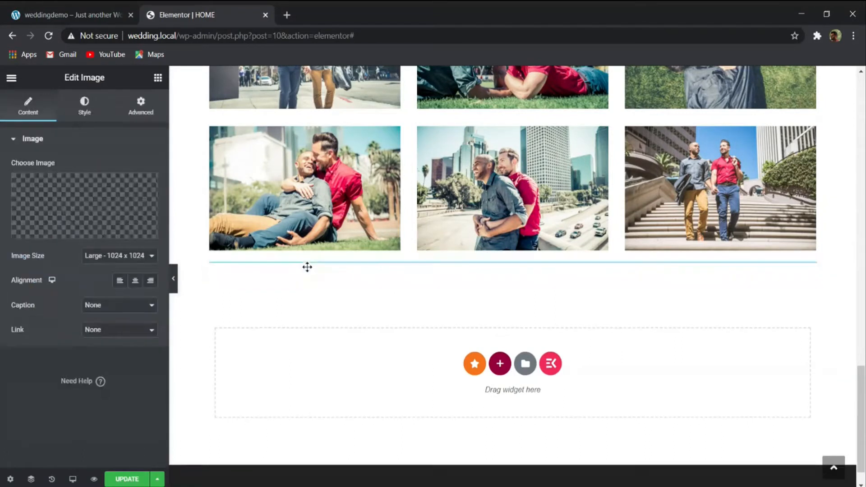
- Insert the dark floral photo 1920x1400_bg1e601-1024x747-1.jpg from the media library into the Image widget
{"action": "scroll", "coordinate": [323, 270], "scroll_direction": "down", "scroll_amount": 5}
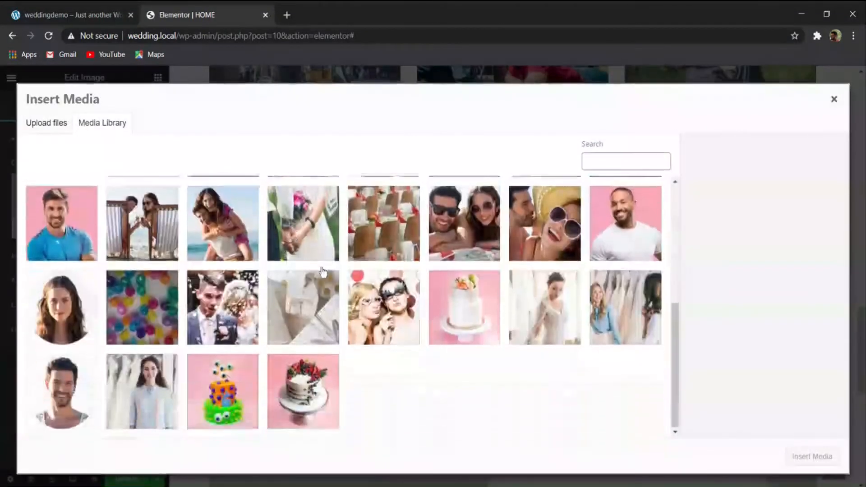
{"action": "scroll", "coordinate": [323, 271], "scroll_direction": "up", "scroll_amount": 7}
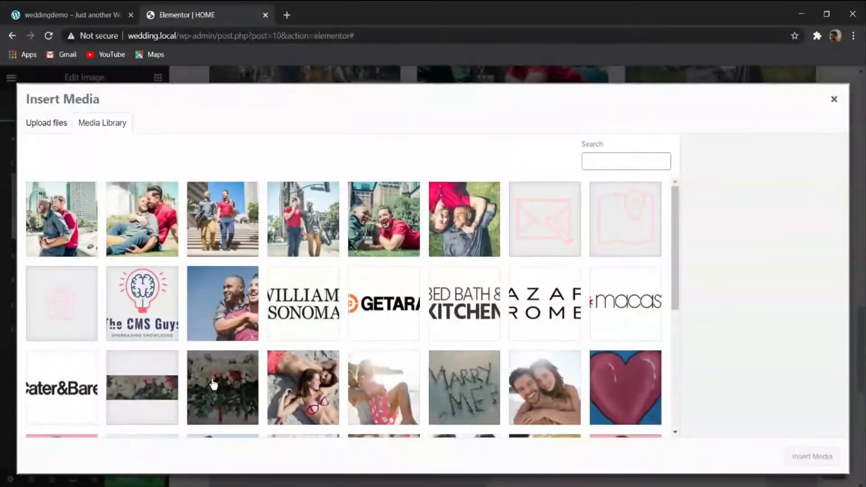
{"action": "left_click", "coordinate": [214, 384]}
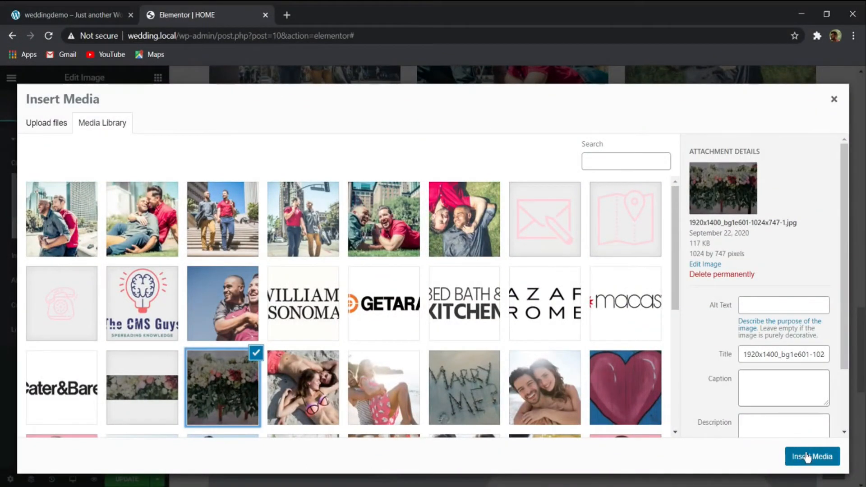
{"action": "left_click", "coordinate": [807, 457]}
- Set the floral image section's content width to Full Width and turn on Stretch Section
{"action": "scroll", "coordinate": [702, 420], "scroll_direction": "down", "scroll_amount": 8}
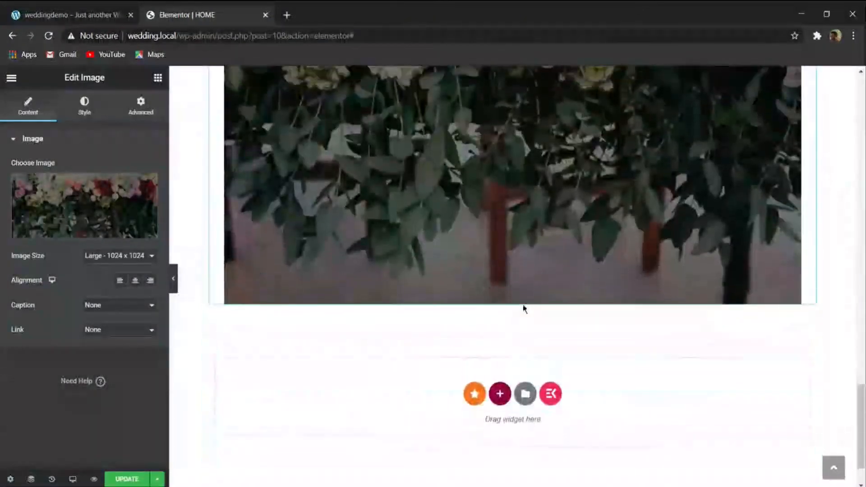
{"action": "scroll", "coordinate": [523, 308], "scroll_direction": "up", "scroll_amount": 9}
{"action": "left_click", "coordinate": [513, 131]}
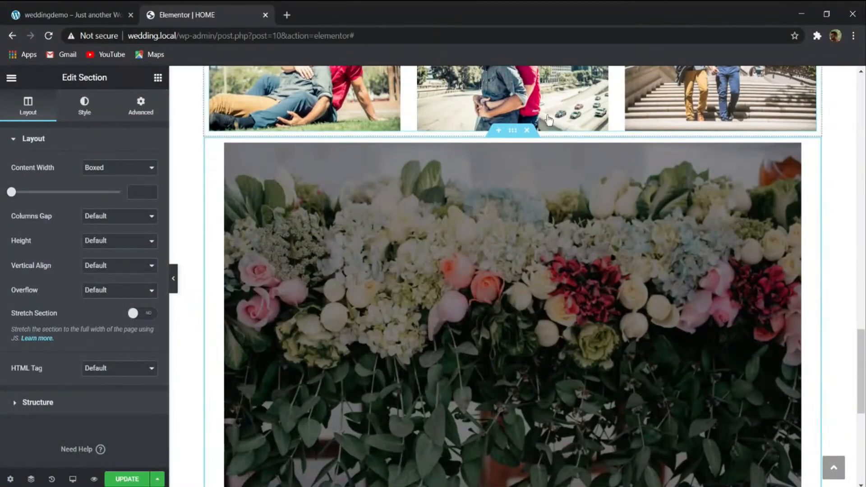
{"action": "left_click", "coordinate": [106, 194]}
{"action": "left_click", "coordinate": [143, 289]}
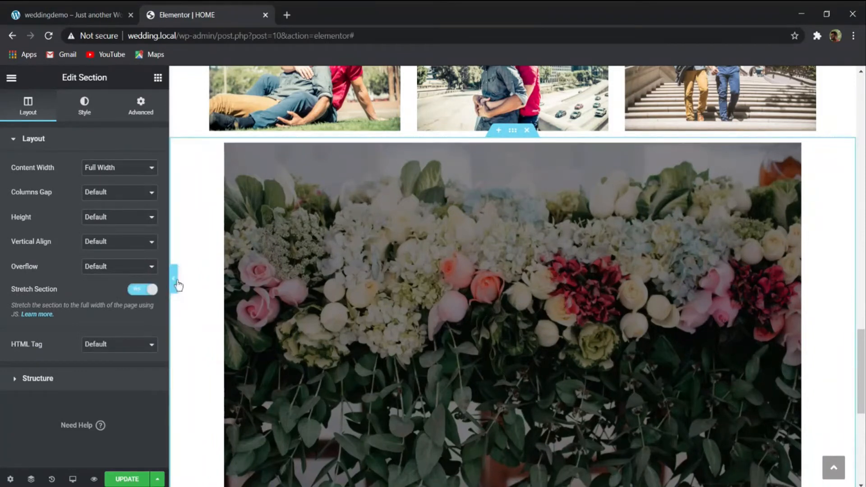
- Set the floral image's size to Full and check the chosen file in the media library
{"action": "left_click", "coordinate": [244, 258]}
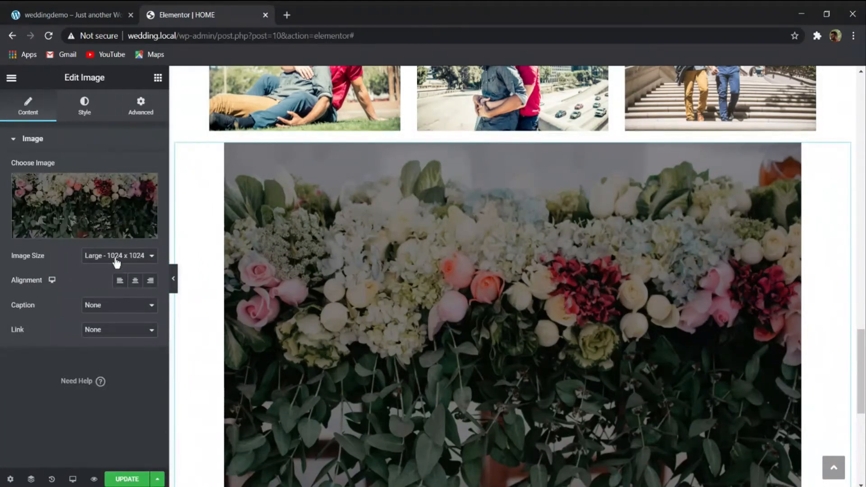
{"action": "left_click", "coordinate": [103, 325]}
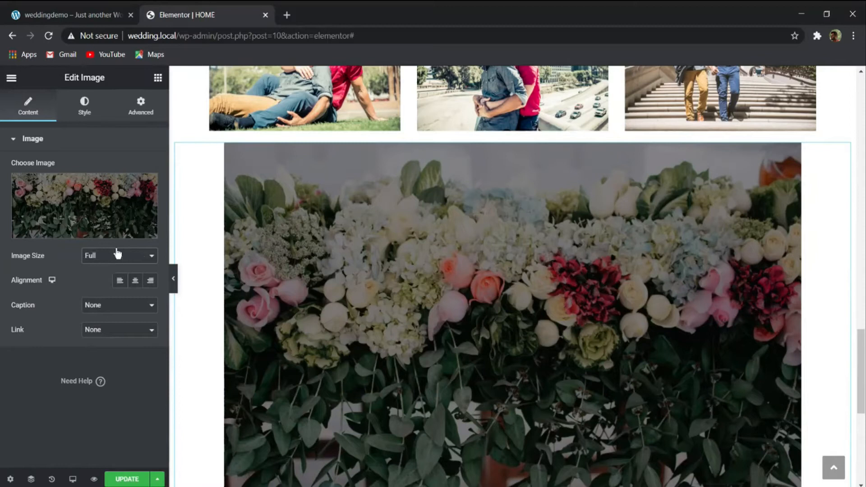
{"action": "left_click", "coordinate": [87, 197]}
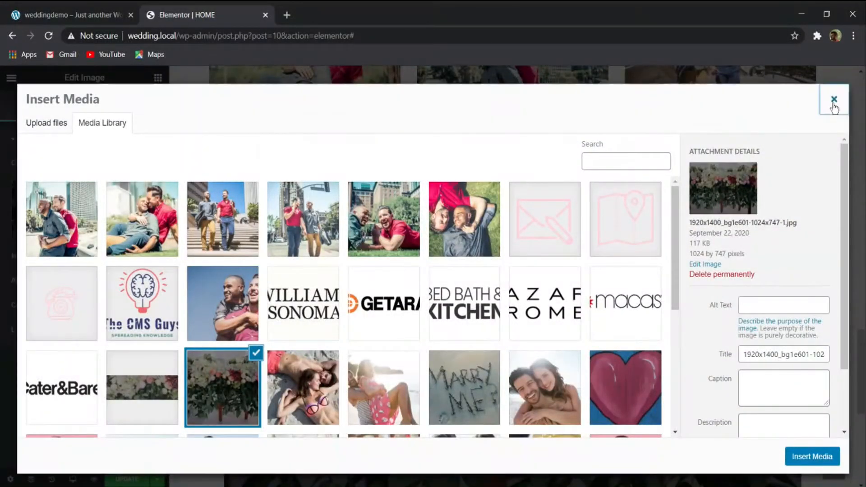
{"action": "left_click", "coordinate": [834, 99]}
- Delete the floral Image widget from the full-width section
{"action": "scroll", "coordinate": [394, 286], "scroll_direction": "down", "scroll_amount": 5}
{"action": "scroll", "coordinate": [405, 315], "scroll_direction": "up", "scroll_amount": 3}
{"action": "right_click", "coordinate": [406, 274]}
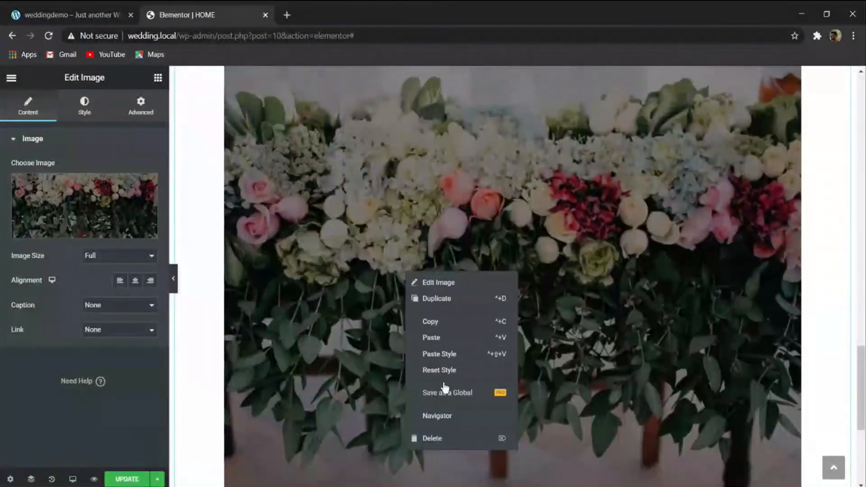
{"action": "left_click", "coordinate": [431, 438]}
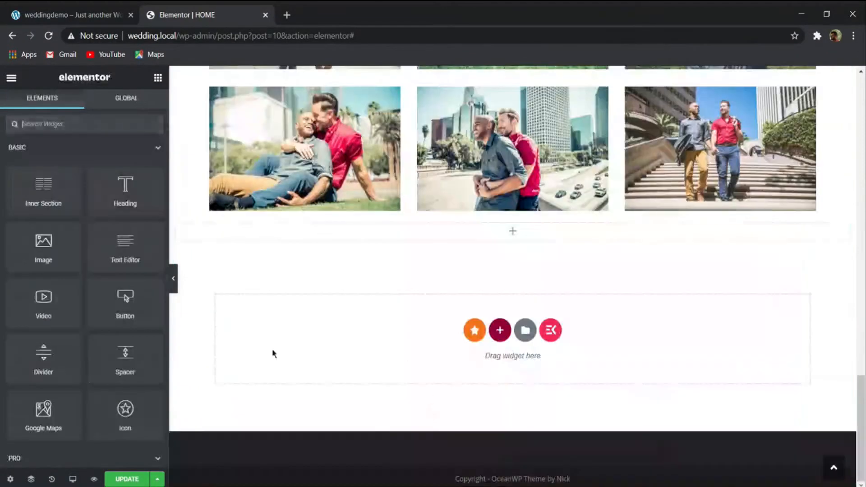
- Give the empty full-width column below the gallery a Classic background using the dark floral photo from the media library
{"action": "left_click", "coordinate": [176, 224]}
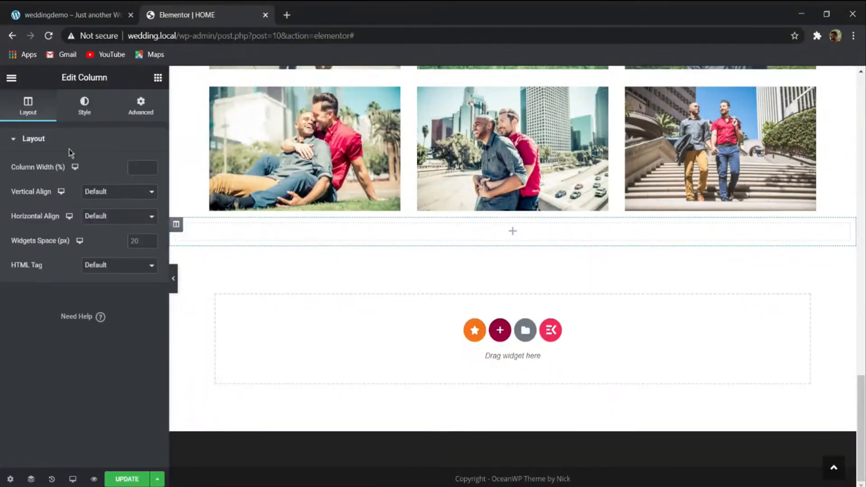
{"action": "left_click", "coordinate": [86, 108]}
{"action": "left_click", "coordinate": [120, 193]}
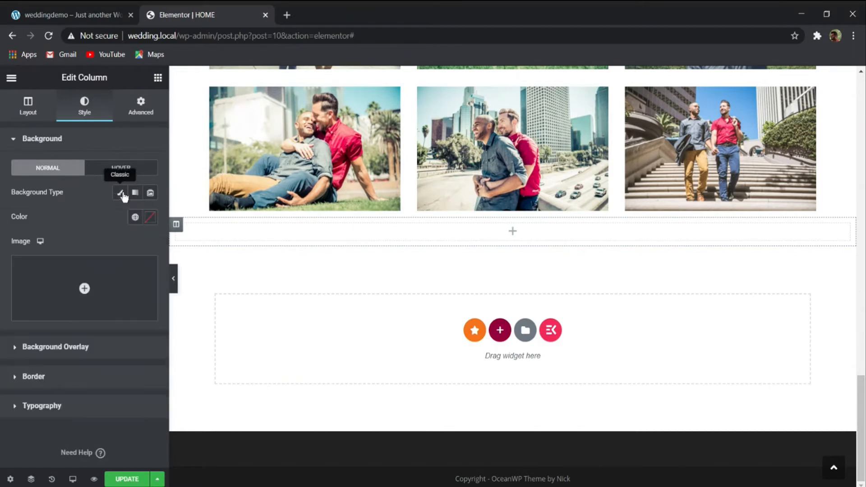
{"action": "left_click", "coordinate": [81, 285]}
{"action": "scroll", "coordinate": [242, 322], "scroll_direction": "down", "scroll_amount": 5}
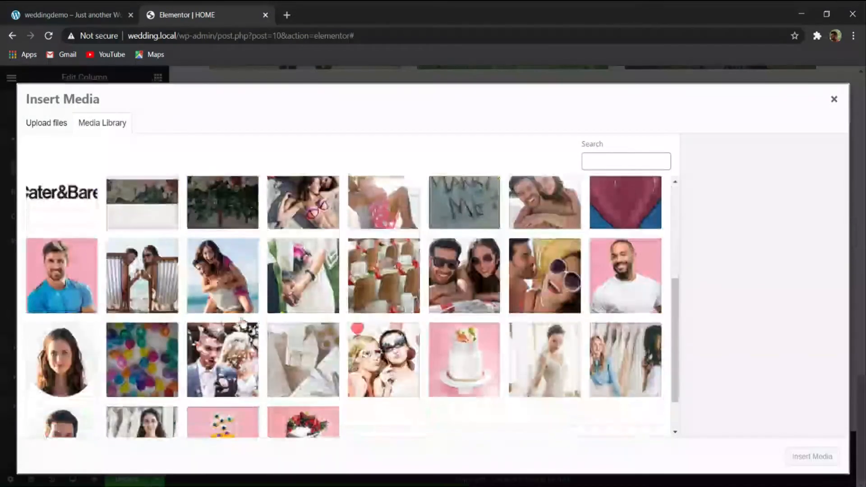
{"action": "left_click", "coordinate": [242, 200]}
{"action": "left_click", "coordinate": [810, 456]}
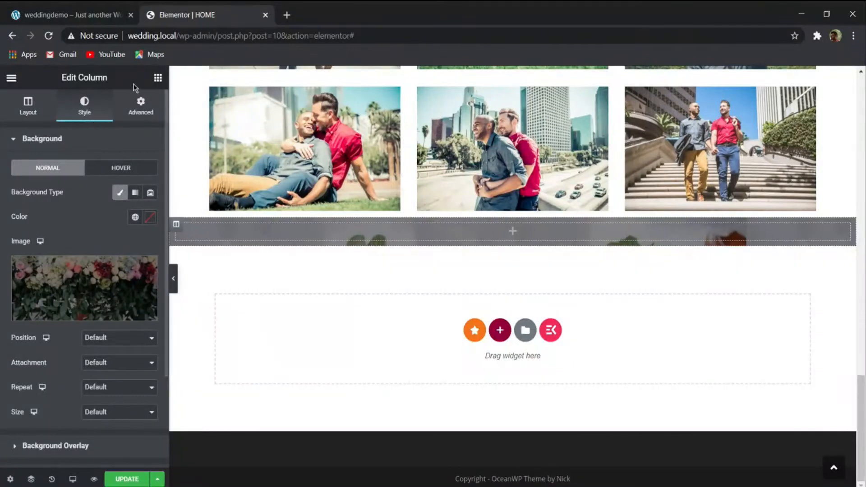
- Add a Spacer widget to the floral background column and set its space to 500 px
{"action": "left_click", "coordinate": [158, 78]}
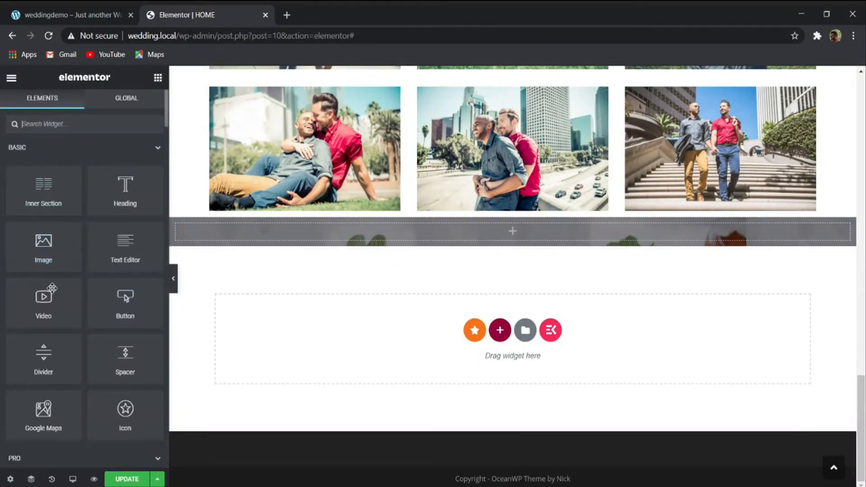
{"action": "left_click_drag", "start_coordinate": [125, 357], "coordinate": [270, 244]}
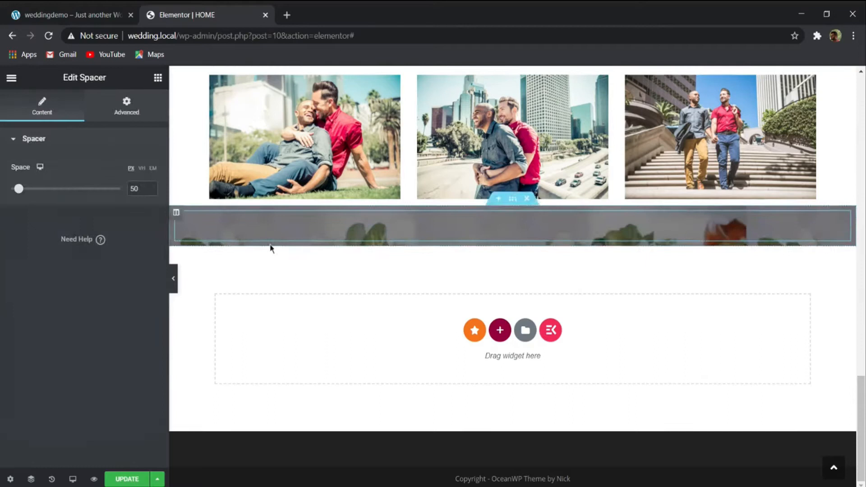
{"action": "left_click_drag", "start_coordinate": [24, 193], "coordinate": [66, 195]}
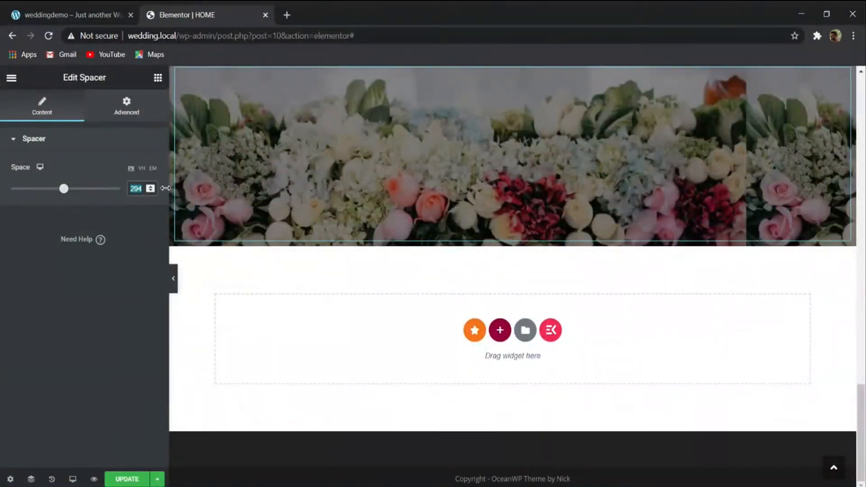
{"action": "type", "text": "150"}
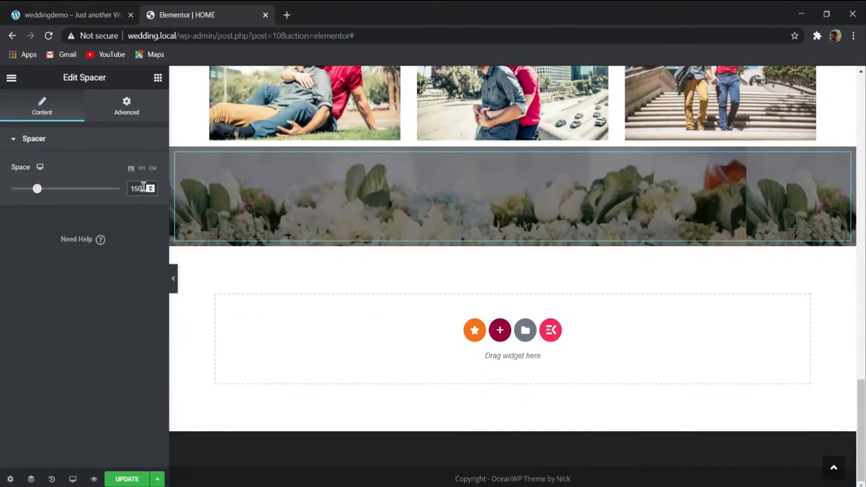
{"action": "key", "text": "BackSpace"}
{"action": "key", "text": "BackSpace"}
{"action": "key", "text": "BackSpace"}
{"action": "type", "text": "200"}
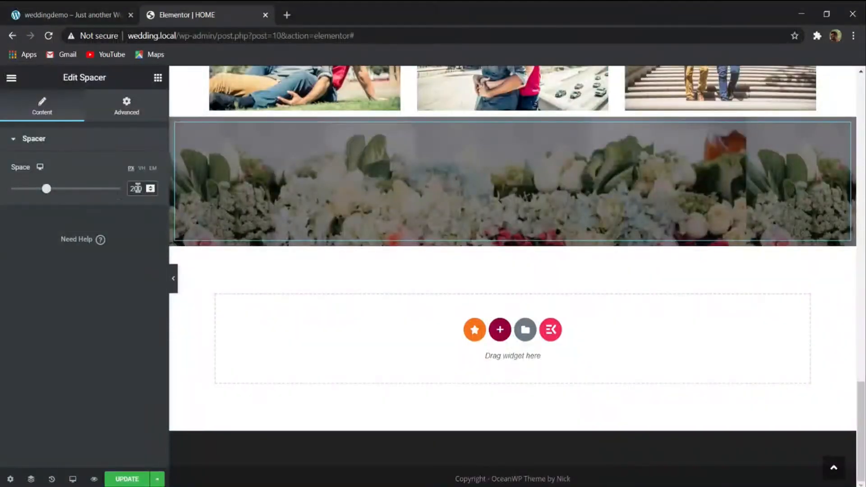
{"action": "left_click", "coordinate": [99, 193]}
{"action": "scroll", "coordinate": [224, 287], "scroll_direction": "up", "scroll_amount": 4}
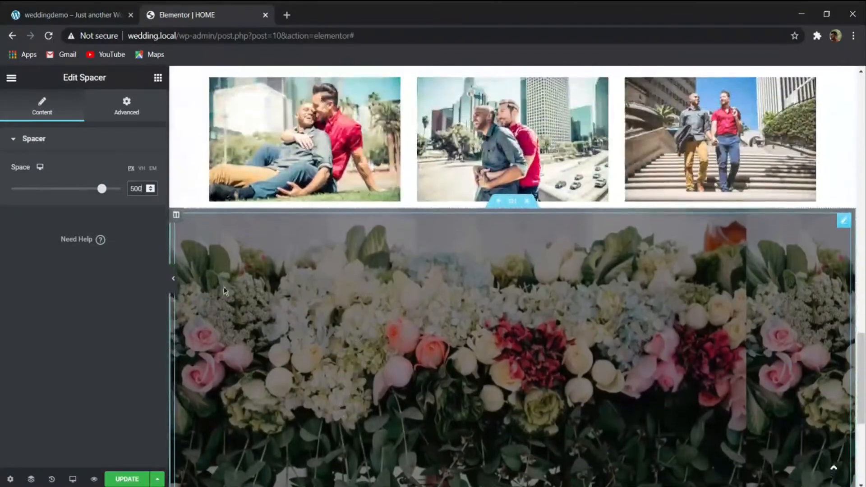
{"action": "left_click", "coordinate": [173, 279]}
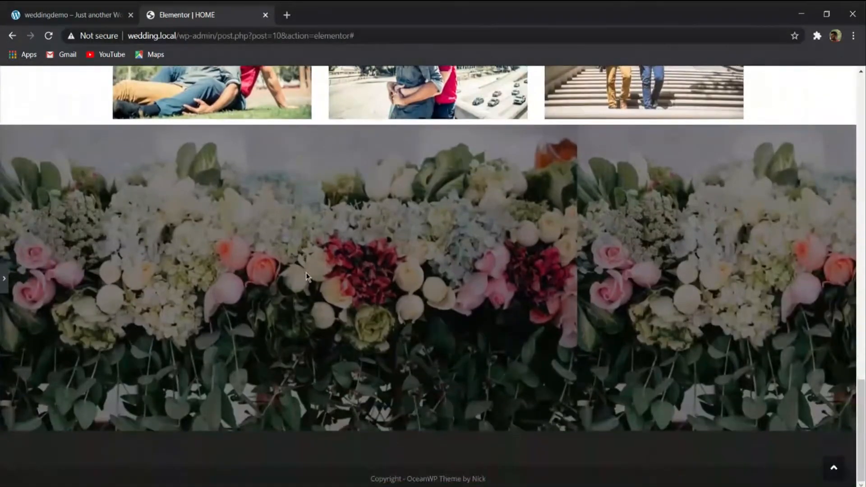
{"action": "left_click", "coordinate": [3, 276]}
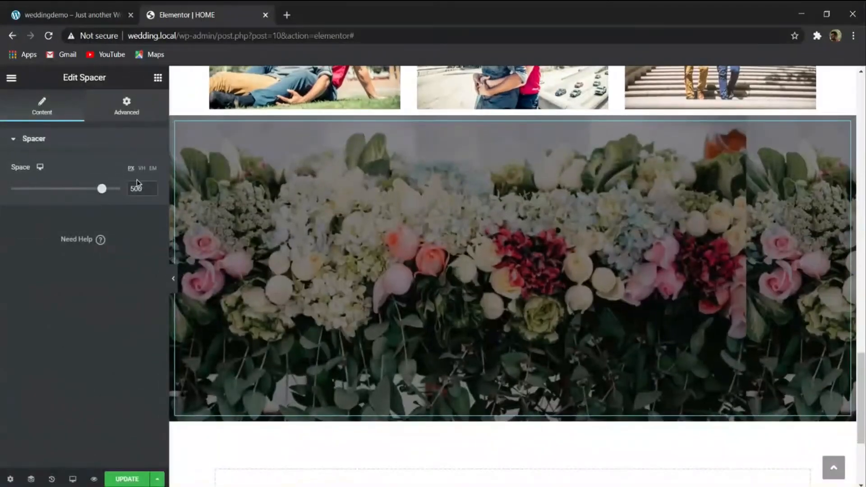
- Set the floral column background's position to Center Center and its attachment to Fixed
{"action": "left_click", "coordinate": [176, 122]}
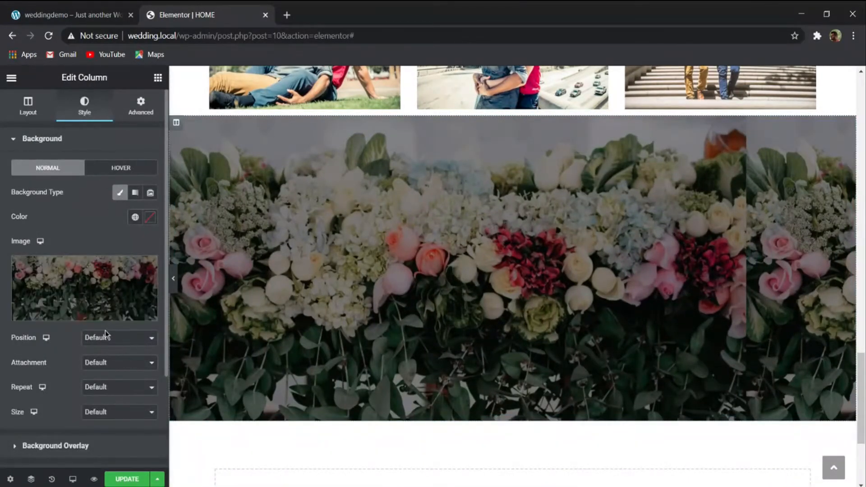
{"action": "left_click", "coordinate": [105, 347]}
{"action": "left_click", "coordinate": [122, 354]}
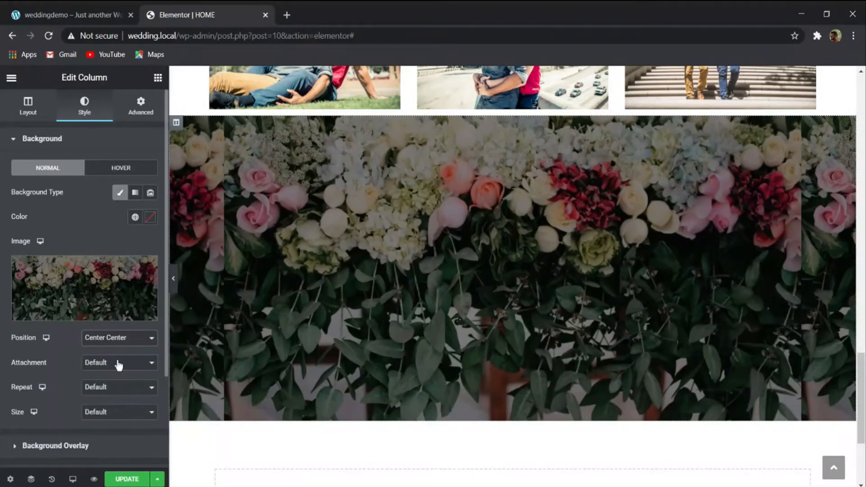
{"action": "left_click", "coordinate": [111, 362]}
{"action": "left_click", "coordinate": [116, 386]}
{"action": "left_click", "coordinate": [117, 368]}
{"action": "left_click", "coordinate": [116, 397]}
- Examine how the fixed floral background behaves while the page scrolls past it
{"action": "scroll", "coordinate": [308, 392], "scroll_direction": "down", "scroll_amount": 3}
{"action": "scroll", "coordinate": [307, 391], "scroll_direction": "up", "scroll_amount": 6}
{"action": "scroll", "coordinate": [307, 391], "scroll_direction": "down", "scroll_amount": 6}
{"action": "scroll", "coordinate": [307, 391], "scroll_direction": "up", "scroll_amount": 5}
{"action": "scroll", "coordinate": [308, 391], "scroll_direction": "down", "scroll_amount": 5}
{"action": "scroll", "coordinate": [308, 392], "scroll_direction": "up", "scroll_amount": 5}
{"action": "scroll", "coordinate": [307, 392], "scroll_direction": "down", "scroll_amount": 6}
{"action": "scroll", "coordinate": [308, 391], "scroll_direction": "up", "scroll_amount": 6}
{"action": "scroll", "coordinate": [307, 388], "scroll_direction": "down", "scroll_amount": 5}
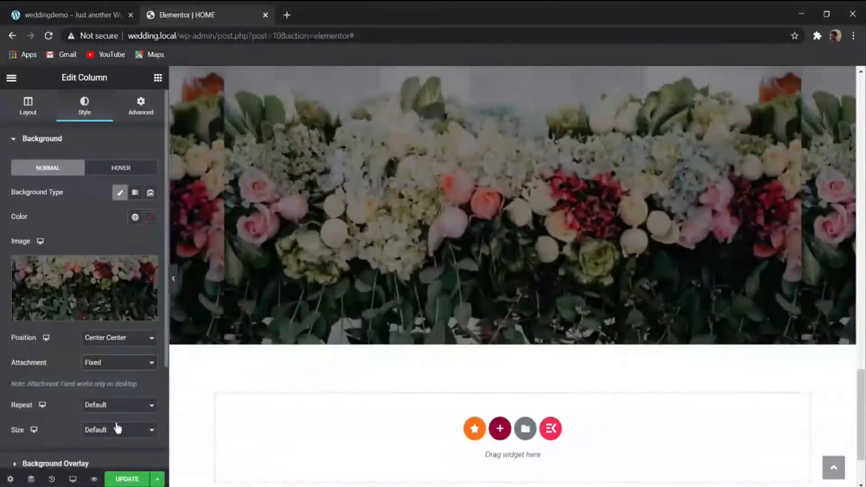
{"action": "scroll", "coordinate": [230, 348], "scroll_direction": "up", "scroll_amount": 4}
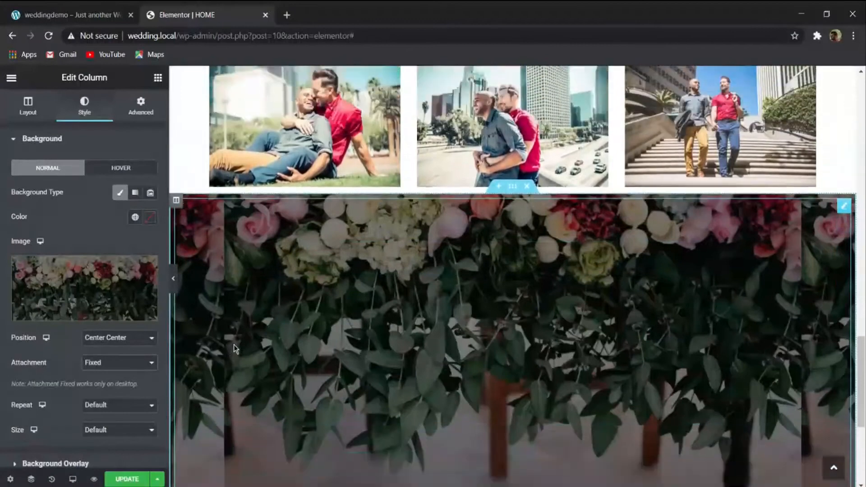
{"action": "scroll", "coordinate": [234, 344], "scroll_direction": "down", "scroll_amount": 3}
{"action": "scroll", "coordinate": [234, 345], "scroll_direction": "up", "scroll_amount": 2}
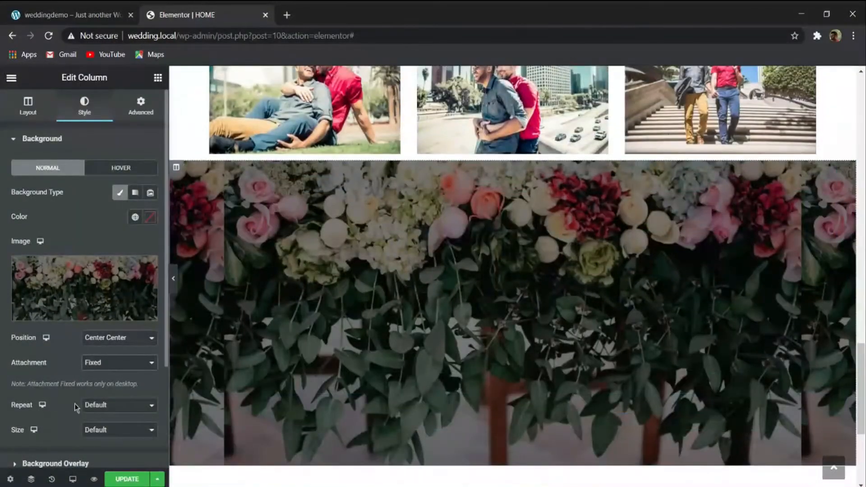
- Try the Cover size for the floral background, settle on Auto, and update the page
{"action": "left_click", "coordinate": [105, 442]}
{"action": "scroll", "coordinate": [242, 346], "scroll_direction": "down", "scroll_amount": 3}
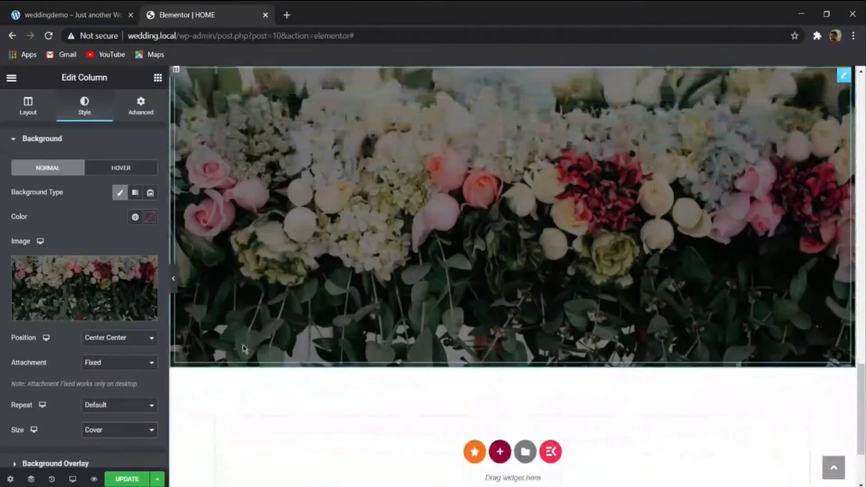
{"action": "left_click", "coordinate": [108, 443]}
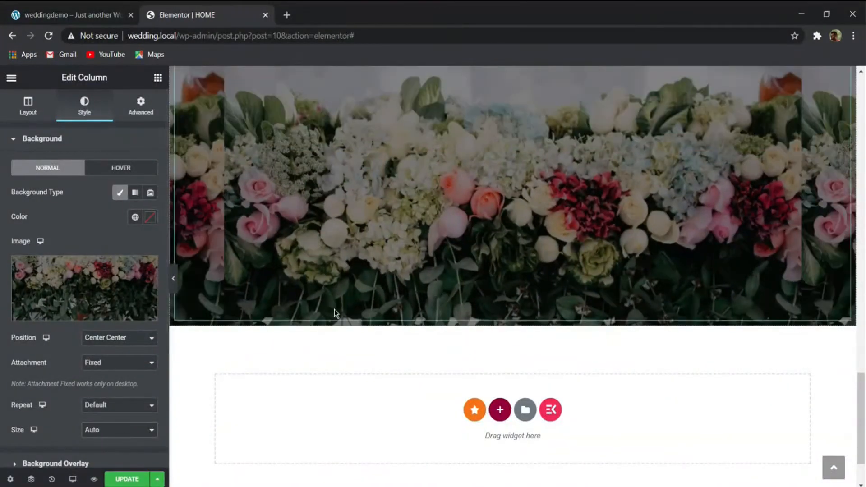
{"action": "scroll", "coordinate": [333, 329], "scroll_direction": "up", "scroll_amount": 3}
{"action": "scroll", "coordinate": [332, 332], "scroll_direction": "down", "scroll_amount": 3}
{"action": "left_click", "coordinate": [131, 475]}
{"action": "scroll", "coordinate": [297, 354], "scroll_direction": "down", "scroll_amount": 3}
{"action": "scroll", "coordinate": [297, 316], "scroll_direction": "up", "scroll_amount": 5}
{"action": "scroll", "coordinate": [296, 215], "scroll_direction": "down", "scroll_amount": 5}
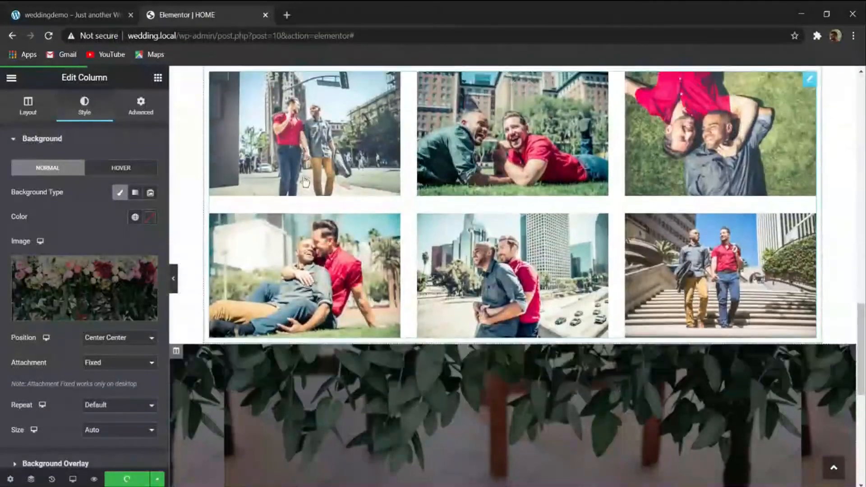
- Compare the floral banner's height with the reference wedding site's banner and preview it at full page width
{"action": "left_click", "coordinate": [74, 11]}
{"action": "scroll", "coordinate": [338, 221], "scroll_direction": "down", "scroll_amount": 2}
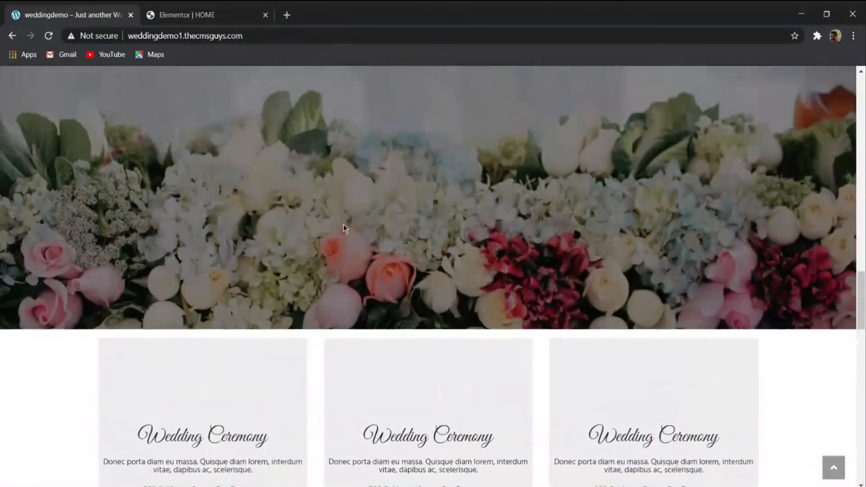
{"action": "scroll", "coordinate": [340, 229], "scroll_direction": "up", "scroll_amount": 5}
{"action": "scroll", "coordinate": [340, 229], "scroll_direction": "down", "scroll_amount": 5}
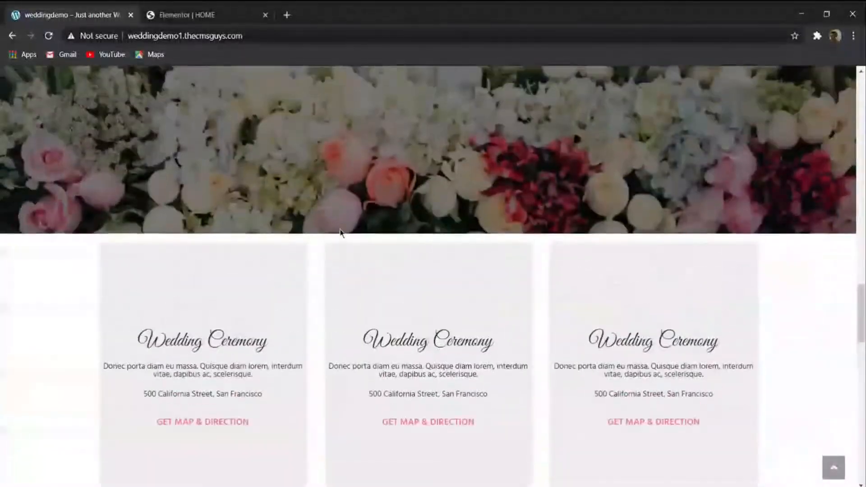
{"action": "scroll", "coordinate": [293, 204], "scroll_direction": "up", "scroll_amount": 4}
{"action": "left_click", "coordinate": [187, 14]}
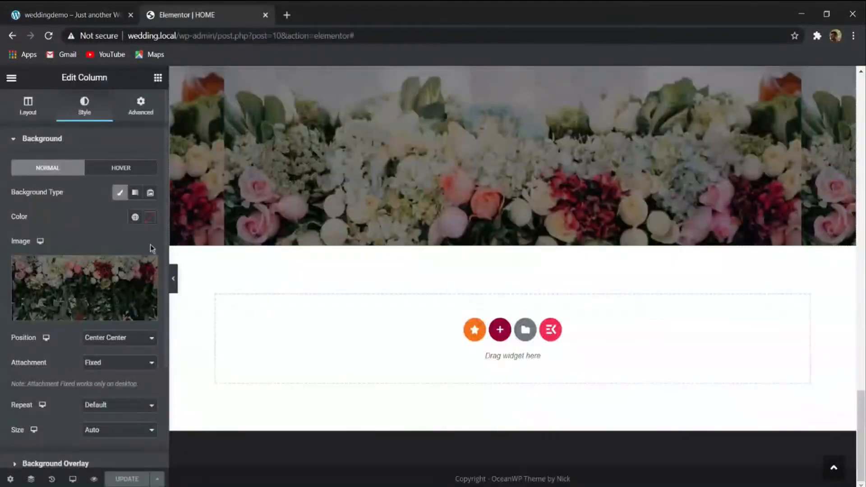
{"action": "left_click", "coordinate": [173, 284]}
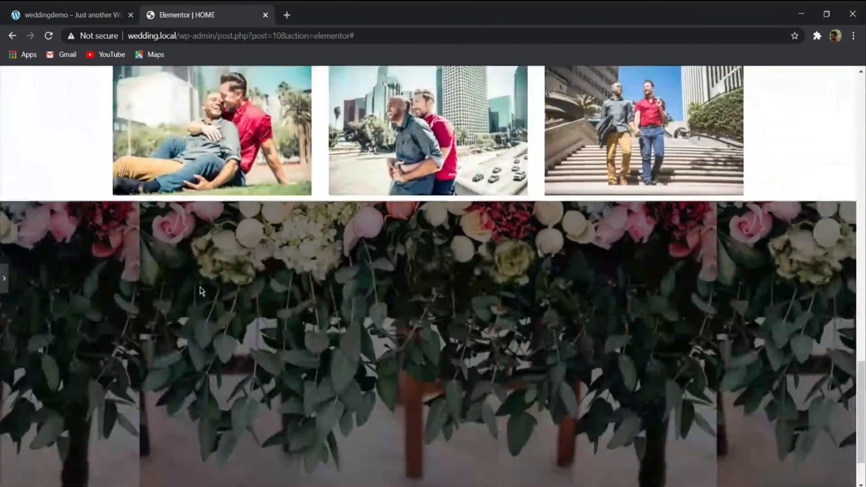
{"action": "left_click", "coordinate": [3, 279]}
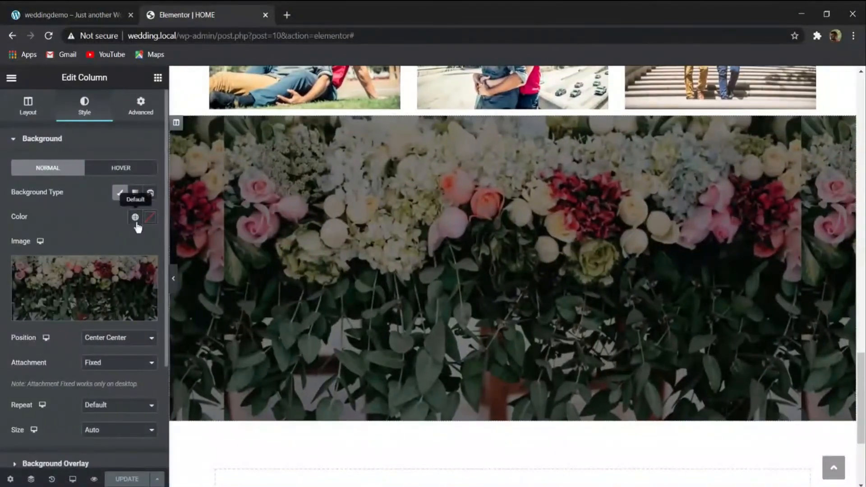
- Set the floral banner Spacer's space to 400 px, update the page, and preview the banner at full width
{"action": "left_click_drag", "start_coordinate": [103, 195], "coordinate": [84, 196]}
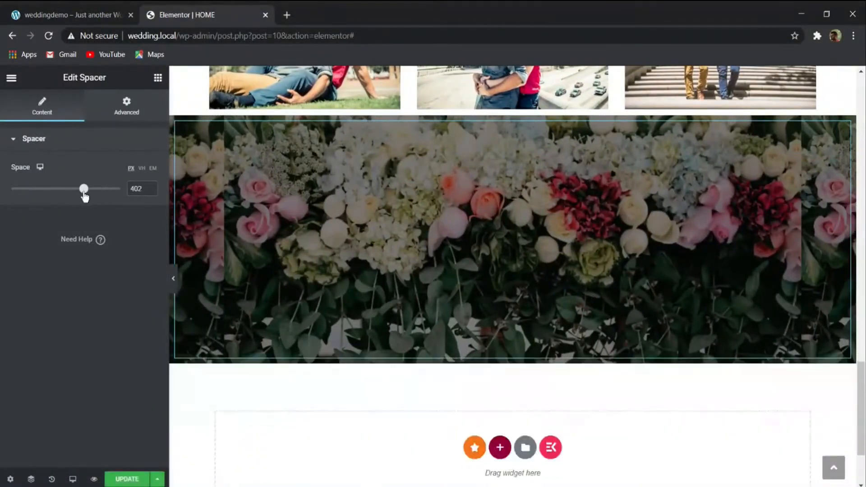
{"action": "left_click", "coordinate": [151, 191]}
{"action": "left_click", "coordinate": [151, 191]}
{"action": "left_click", "coordinate": [127, 479]}
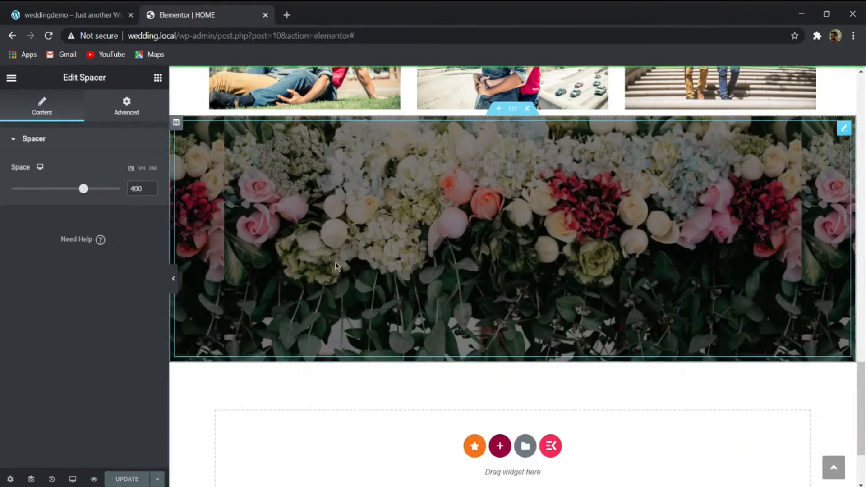
{"action": "left_click", "coordinate": [174, 278]}
{"action": "scroll", "coordinate": [330, 294], "scroll_direction": "up", "scroll_amount": 10}
{"action": "scroll", "coordinate": [330, 294], "scroll_direction": "down", "scroll_amount": 10}
{"action": "scroll", "coordinate": [329, 294], "scroll_direction": "up", "scroll_amount": 7}
{"action": "scroll", "coordinate": [330, 294], "scroll_direction": "down", "scroll_amount": 7}
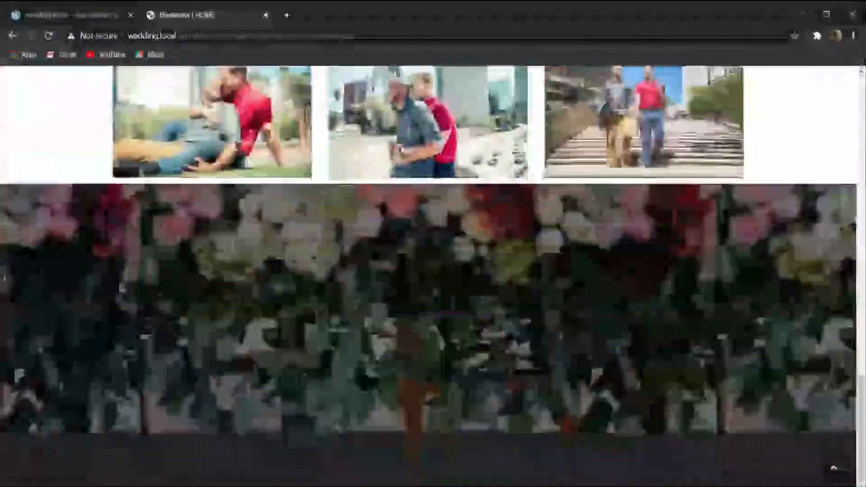
{"action": "left_click", "coordinate": [4, 279]}
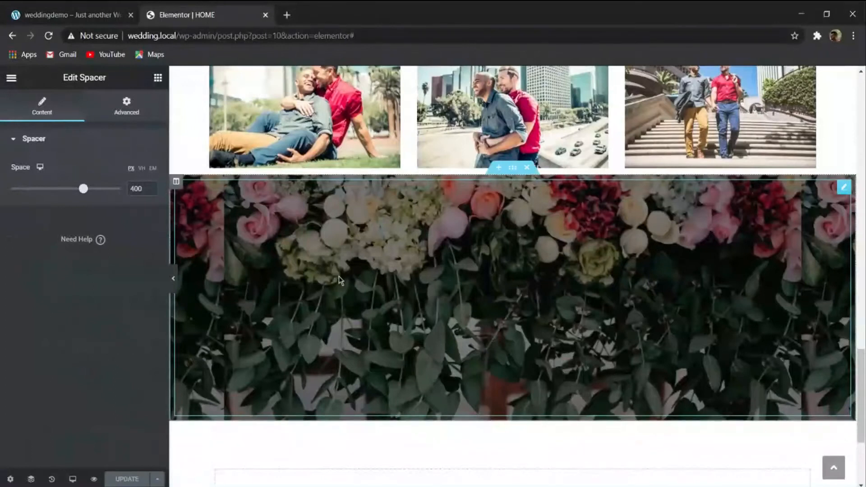
{"action": "scroll", "coordinate": [340, 280], "scroll_direction": "down", "scroll_amount": 2}
- Add a three-column section below the floral banner, following the reference site's row of three Wedding Ceremony boxes
{"action": "left_click", "coordinate": [72, 14]}
{"action": "scroll", "coordinate": [312, 242], "scroll_direction": "down", "scroll_amount": 2}
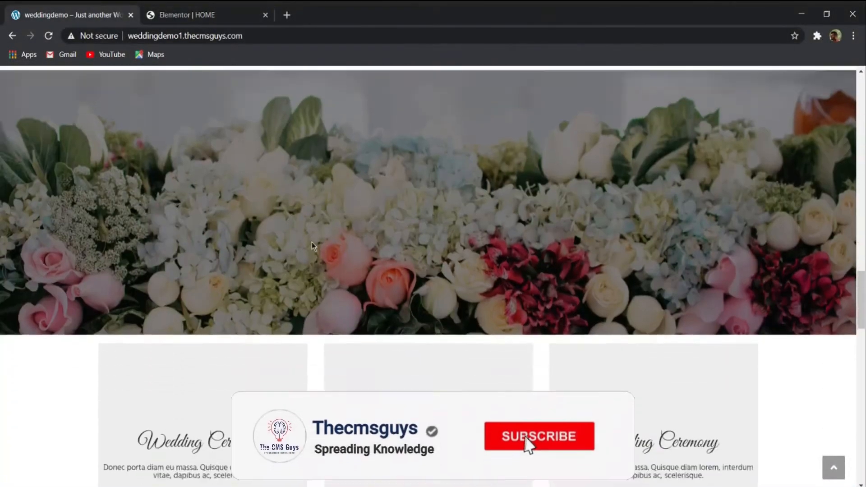
{"action": "scroll", "coordinate": [312, 242], "scroll_direction": "down", "scroll_amount": 3}
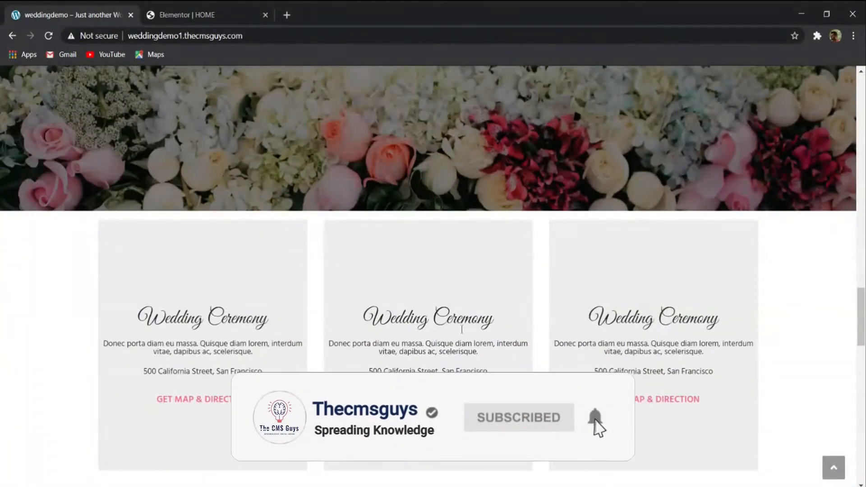
{"action": "left_click", "coordinate": [188, 15]}
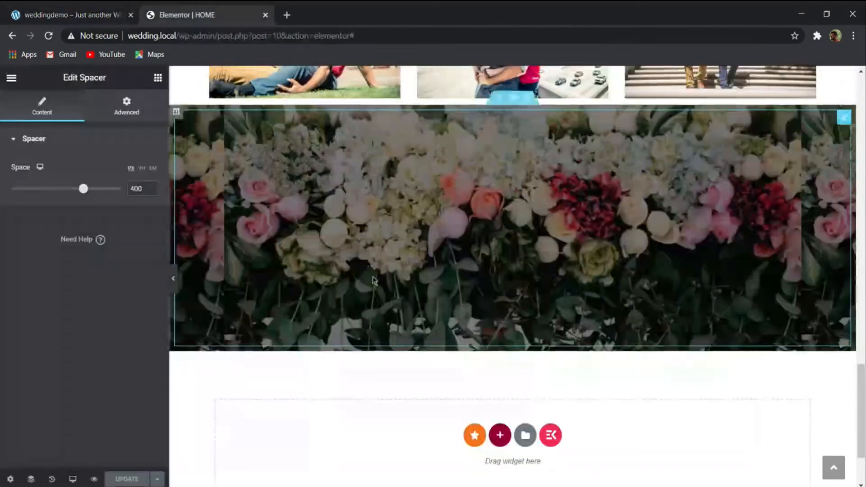
{"action": "scroll", "coordinate": [372, 279], "scroll_direction": "down", "scroll_amount": 2}
{"action": "left_click", "coordinate": [499, 363]}
{"action": "scroll", "coordinate": [522, 350], "scroll_direction": "down", "scroll_amount": 2}
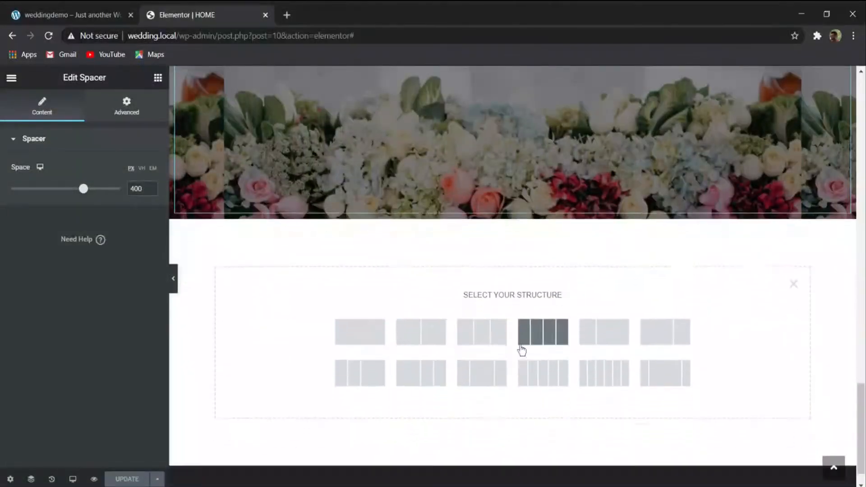
{"action": "left_click", "coordinate": [481, 335]}
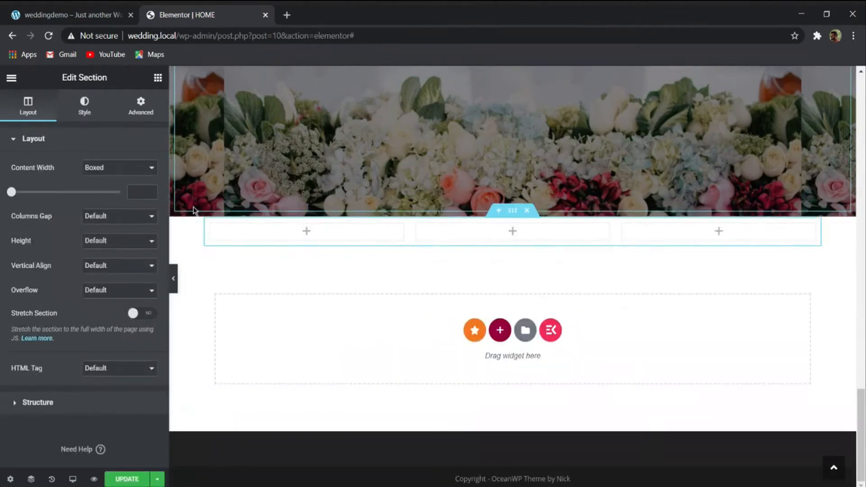
{"action": "left_click", "coordinate": [73, 10]}
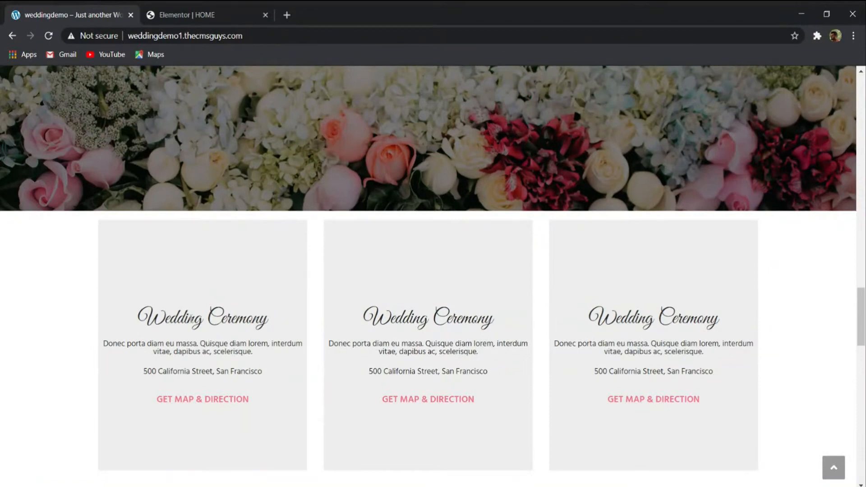
- Duplicate The Gallery heading and move the copy into the first column of the new three-column section below the floral banner
{"action": "left_click", "coordinate": [208, 20]}
{"action": "scroll", "coordinate": [517, 269], "scroll_direction": "up", "scroll_amount": 10}
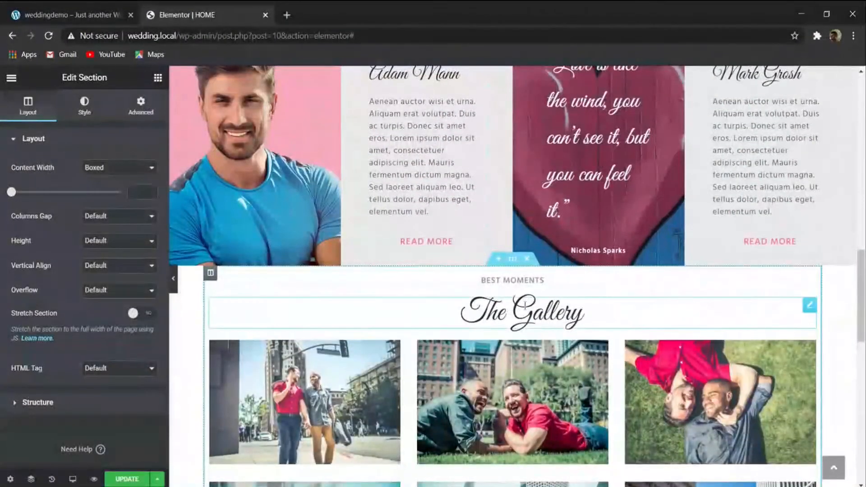
{"action": "right_click", "coordinate": [525, 307]}
{"action": "left_click", "coordinate": [548, 336]}
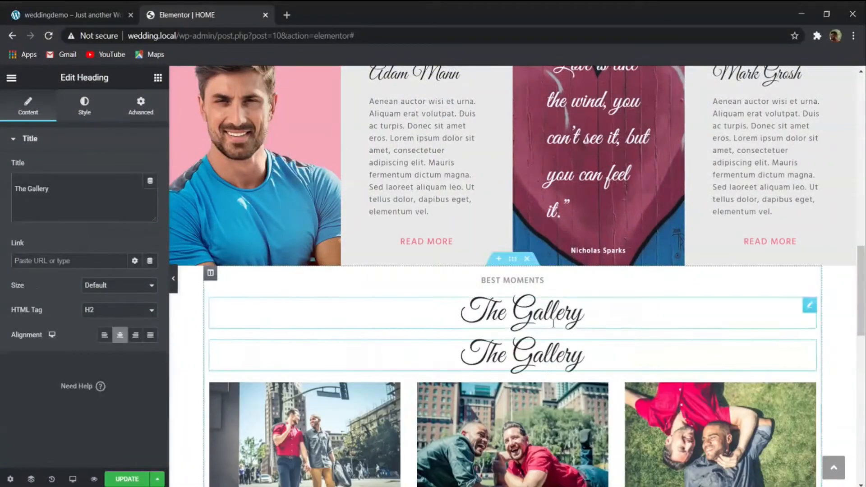
{"action": "left_click_drag", "start_coordinate": [808, 347], "coordinate": [338, 305]}
- Replace the moved heading's title with "Wedding Ceremony", copied from the reference wedding site's first box
{"action": "left_click", "coordinate": [75, 14]}
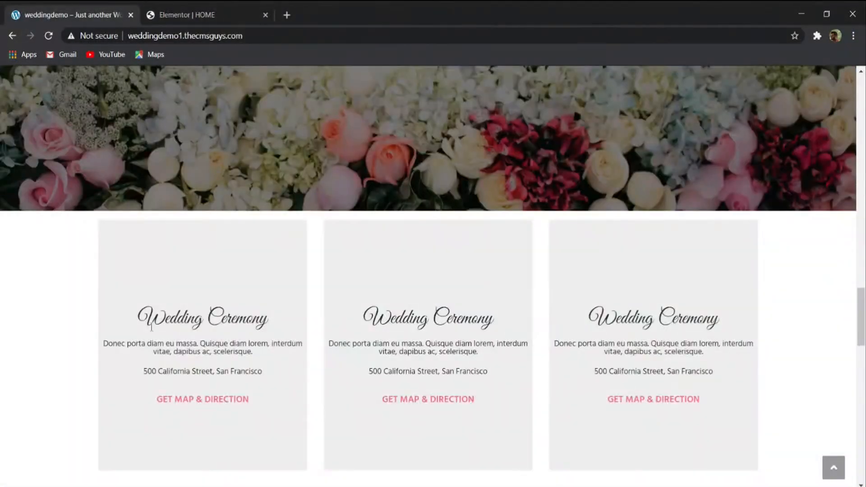
{"action": "left_click_drag", "start_coordinate": [146, 318], "coordinate": [286, 325]}
{"action": "key", "text": "ctrl+c"}
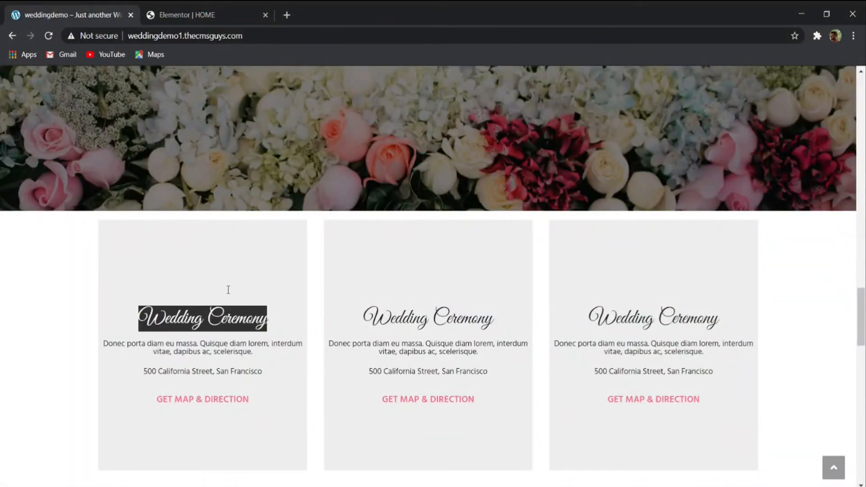
{"action": "left_click", "coordinate": [194, 14]}
{"action": "left_click_drag", "start_coordinate": [51, 188], "coordinate": [1, 190]}
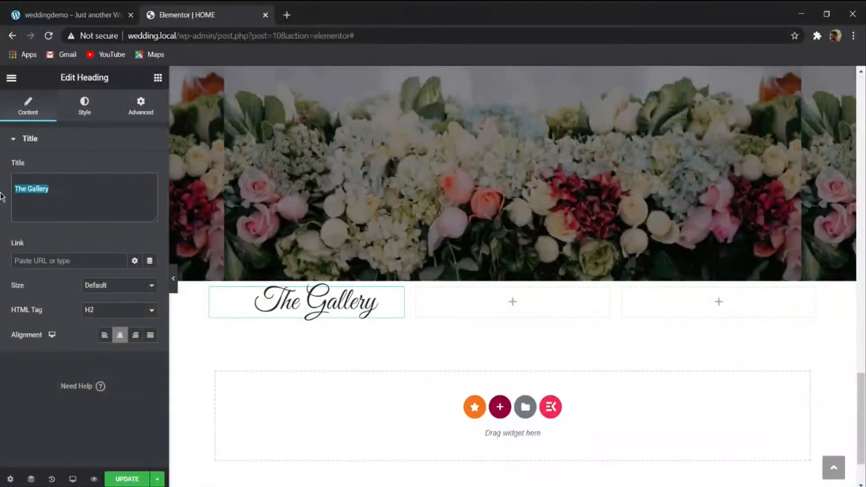
{"action": "key", "text": "BackSpace"}
{"action": "key", "text": "ctrl+v"}
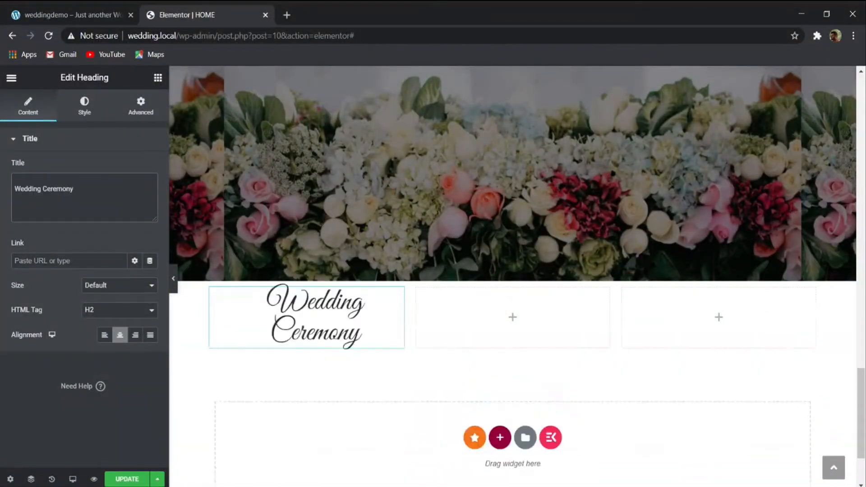
- Set the Wedding Ceremony heading's typography size to 2.5 em
{"action": "left_click", "coordinate": [89, 115]}
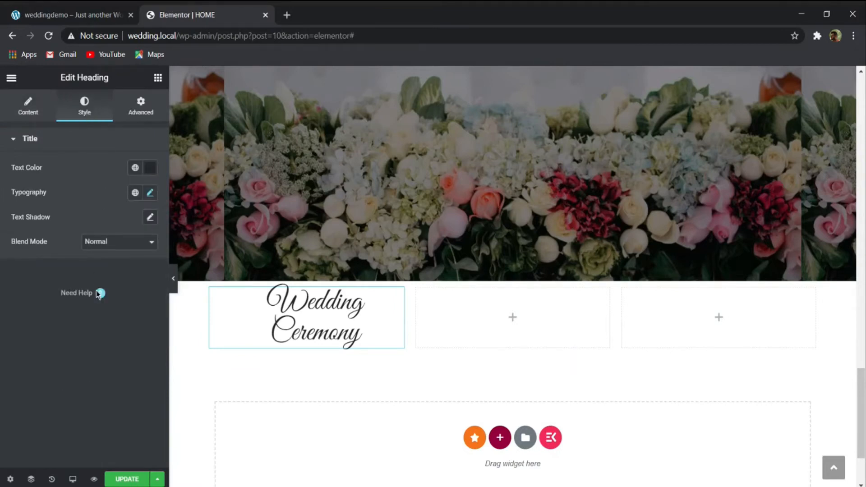
{"action": "left_click", "coordinate": [149, 194]}
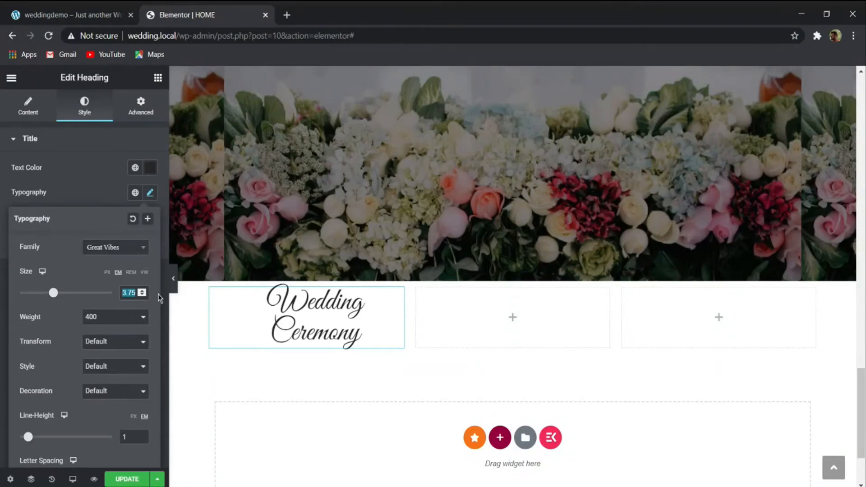
{"action": "type", "text": "2.5"}
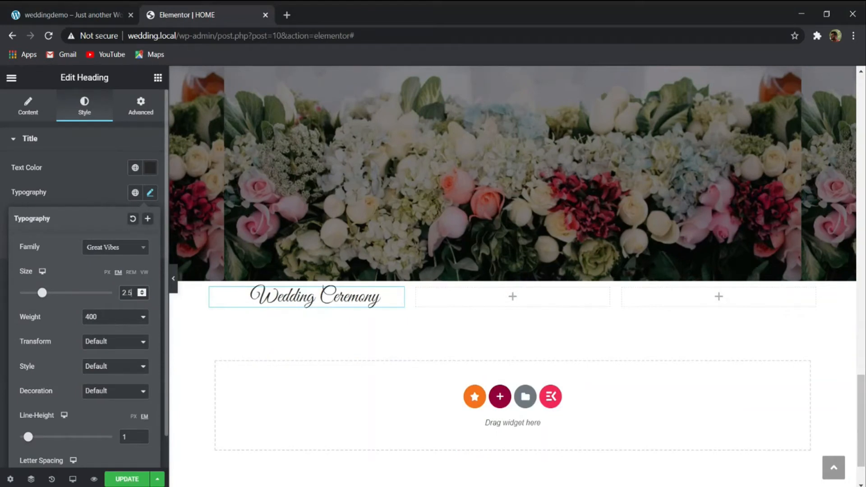
{"action": "left_click", "coordinate": [26, 105]}
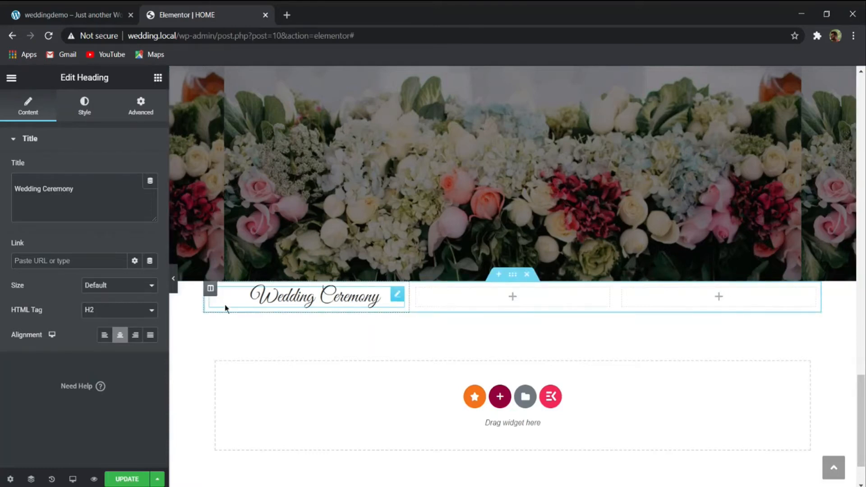
- Copy the reference box's description, then duplicate the first message paragraph and place the copy under the Wedding Ceremony heading
{"action": "scroll", "coordinate": [212, 302], "scroll_direction": "up", "scroll_amount": 2}
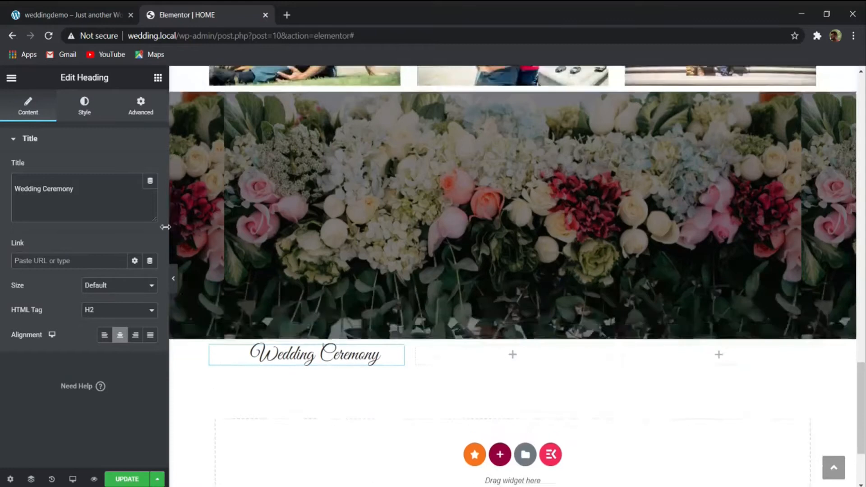
{"action": "left_click", "coordinate": [98, 11]}
{"action": "left_click_drag", "start_coordinate": [105, 345], "coordinate": [269, 359]}
{"action": "key", "text": "ctrl+c"}
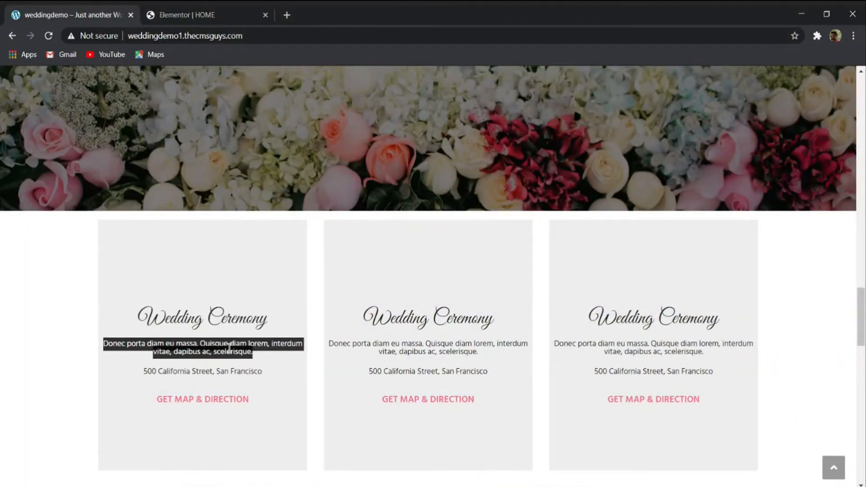
{"action": "left_click", "coordinate": [274, 9]}
{"action": "scroll", "coordinate": [471, 338], "scroll_direction": "up", "scroll_amount": 10}
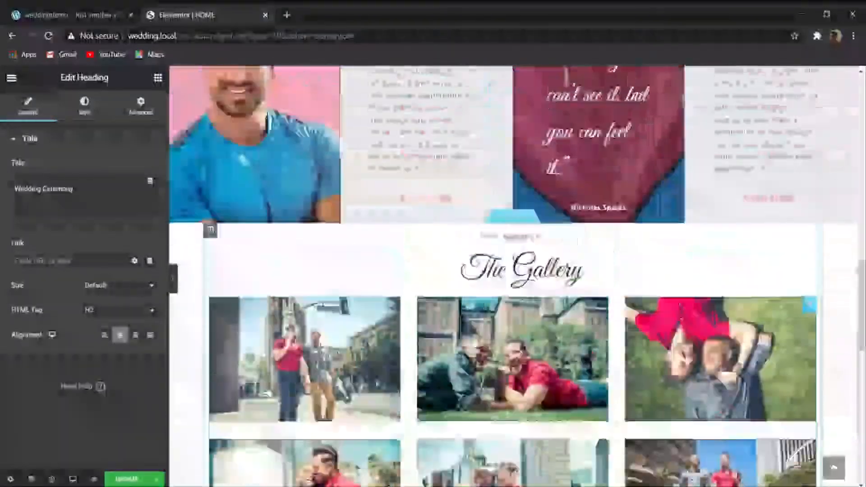
{"action": "right_click", "coordinate": [426, 267]}
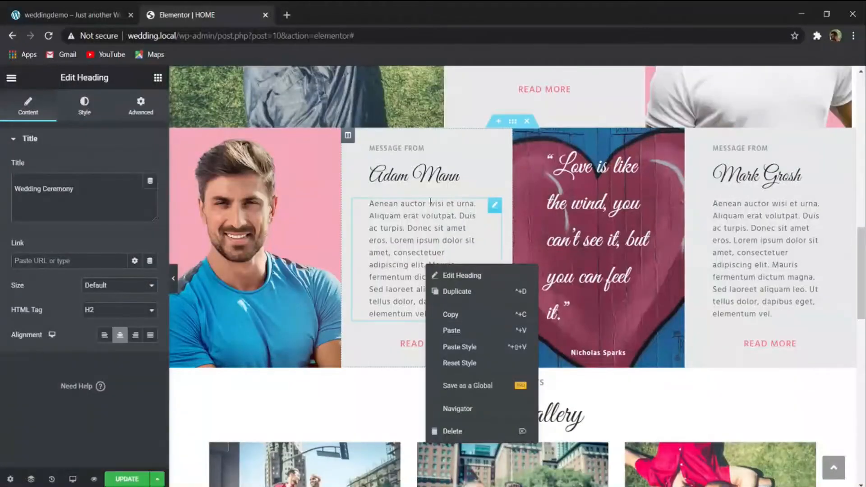
{"action": "left_click", "coordinate": [466, 297]}
{"action": "scroll", "coordinate": [458, 311], "scroll_direction": "down", "scroll_amount": 2}
{"action": "left_click_drag", "start_coordinate": [495, 269], "coordinate": [322, 295]}
{"action": "scroll", "coordinate": [379, 291], "scroll_direction": "down", "scroll_amount": 12}
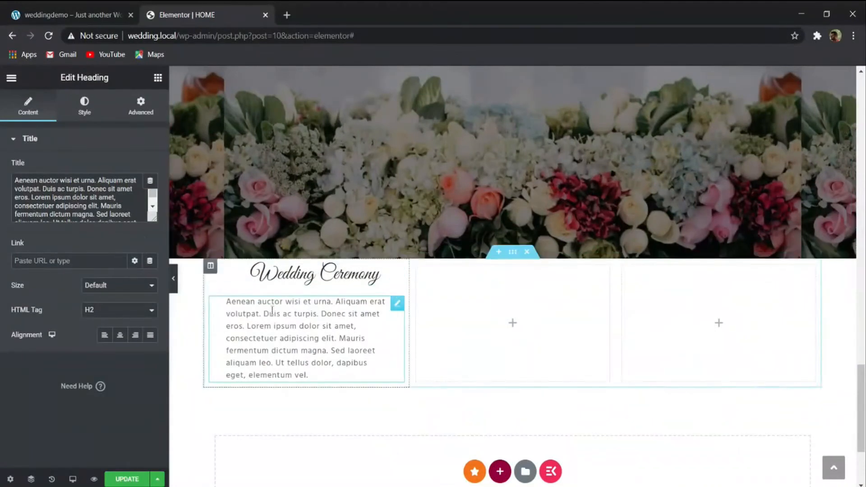
- Replace the copied paragraph with "Donec porta diam eu massa. Quisque diam lorem, interdum vitae, dapibus ac, scelerisque.", center it, and compare it with the reference
{"action": "left_click", "coordinate": [112, 200]}
{"action": "key", "text": "ctrl+a"}
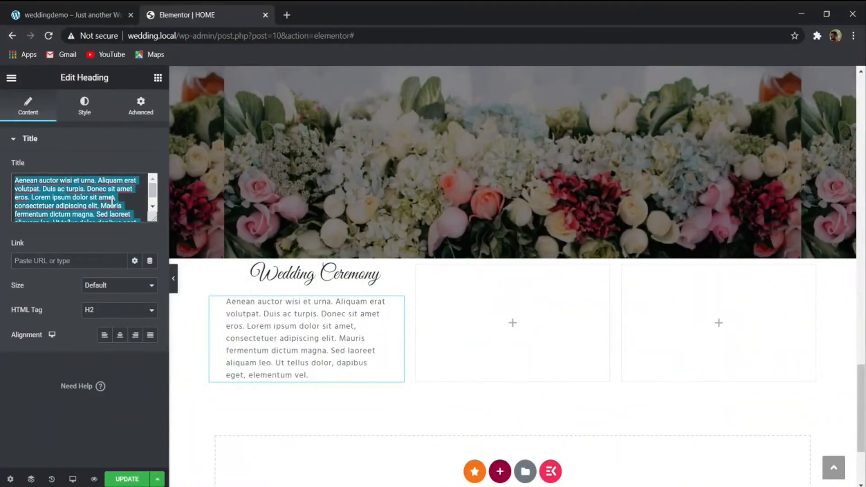
{"action": "key", "text": "ctrl+v"}
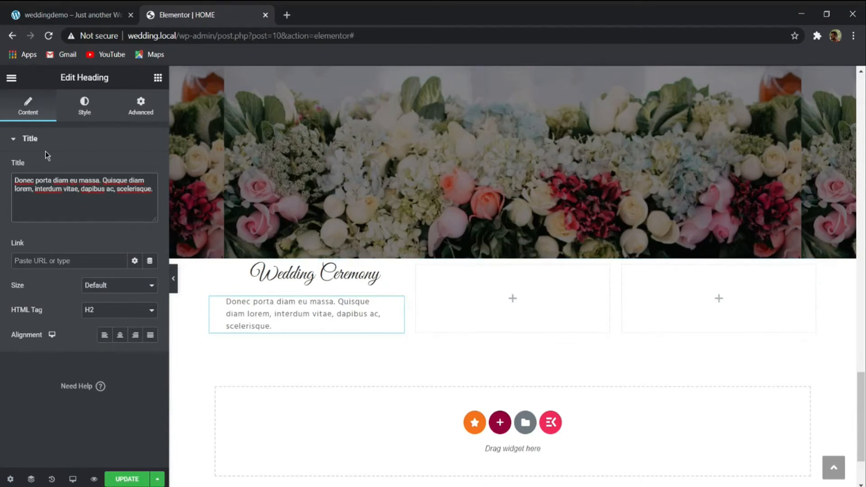
{"action": "left_click", "coordinate": [120, 334]}
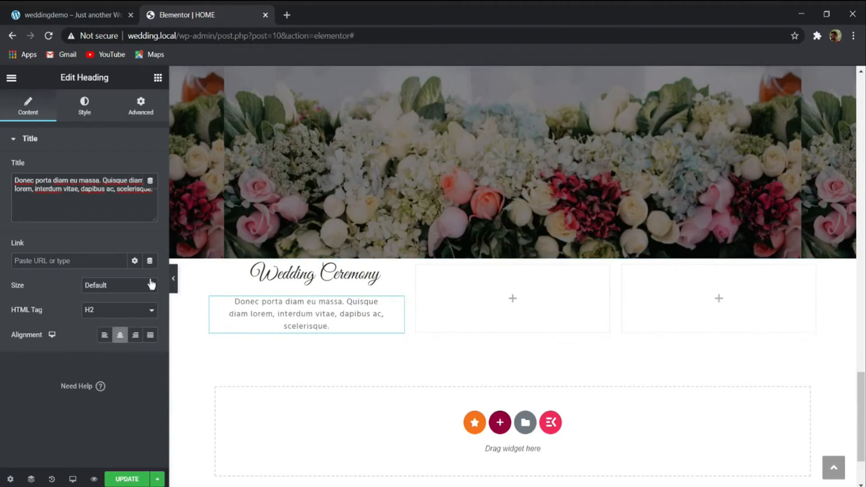
{"action": "left_click", "coordinate": [76, 9]}
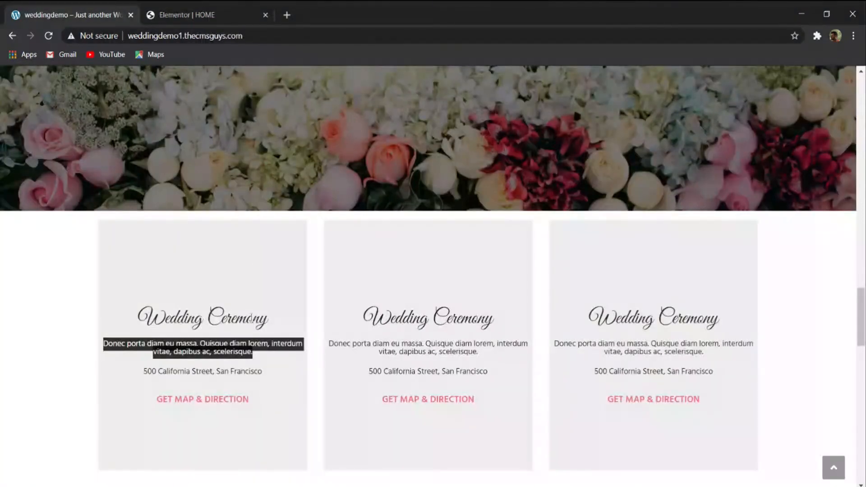
{"action": "left_click", "coordinate": [289, 374]}
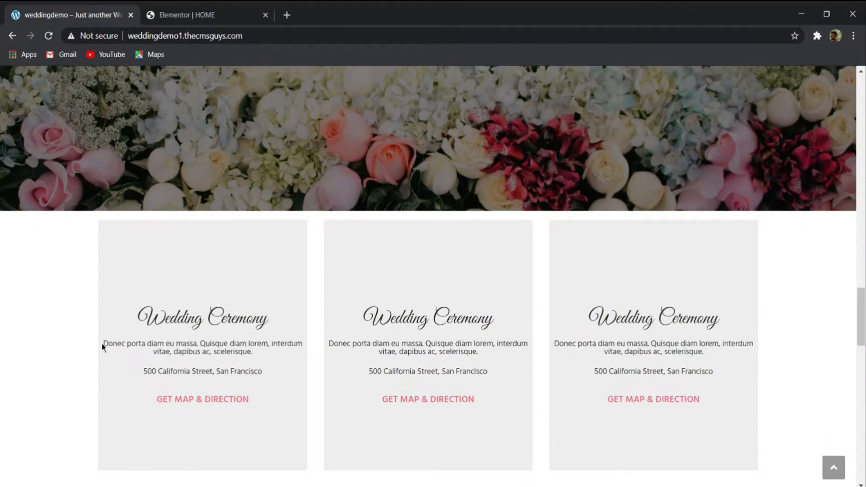
{"action": "left_click_drag", "start_coordinate": [103, 345], "coordinate": [158, 350]}
{"action": "left_click", "coordinate": [221, 10]}
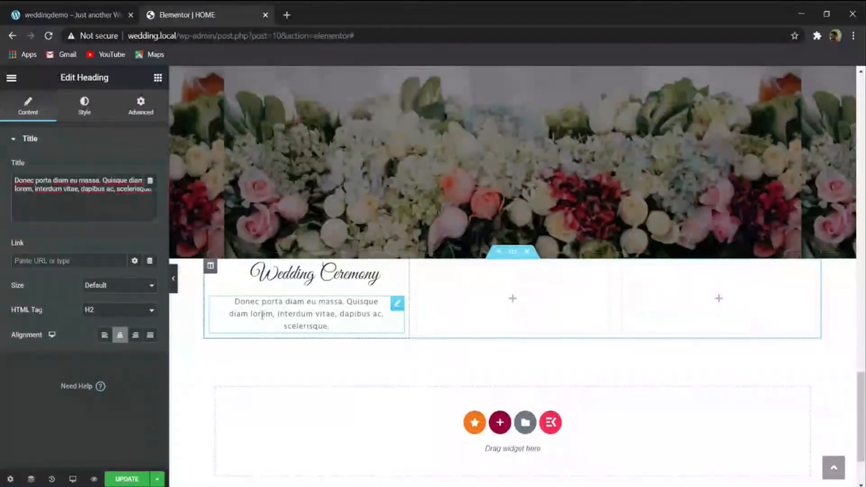
- Duplicate the centered description and replace the copy's text with the venue address copied from the reference site's first box
{"action": "left_click", "coordinate": [71, 10]}
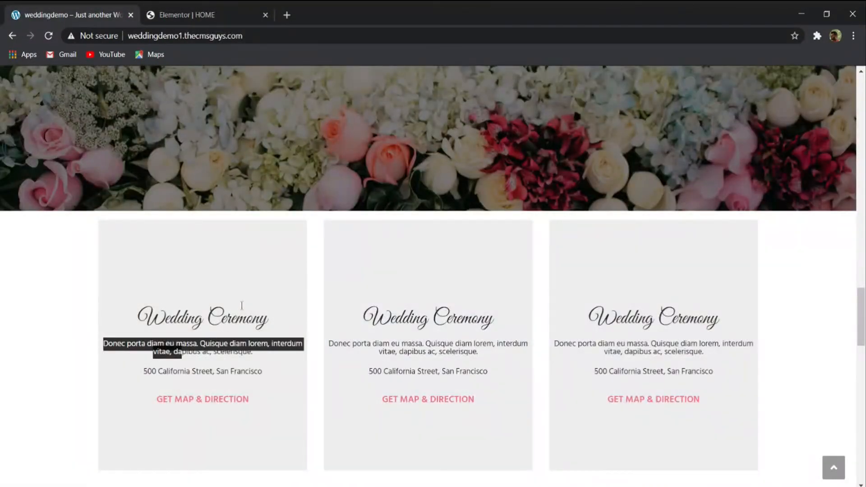
{"action": "left_click", "coordinate": [223, 364]}
{"action": "left_click_drag", "start_coordinate": [266, 377], "coordinate": [149, 368]}
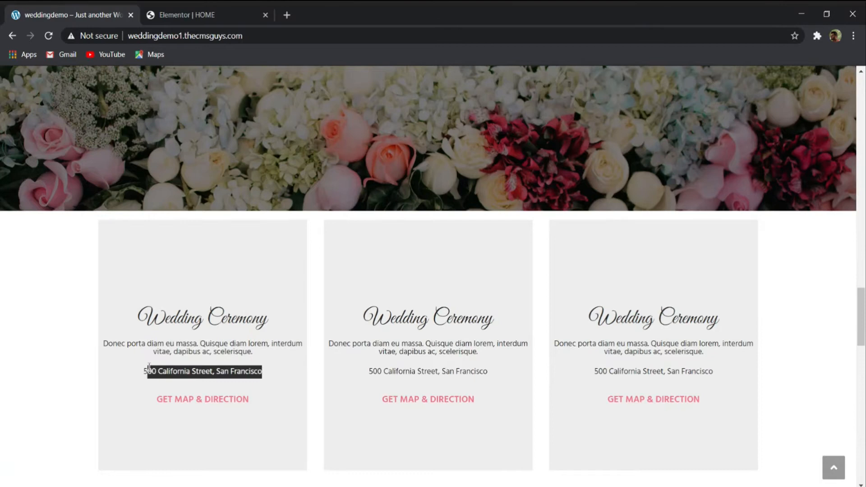
{"action": "left_click", "coordinate": [180, 15]}
{"action": "right_click", "coordinate": [263, 306]}
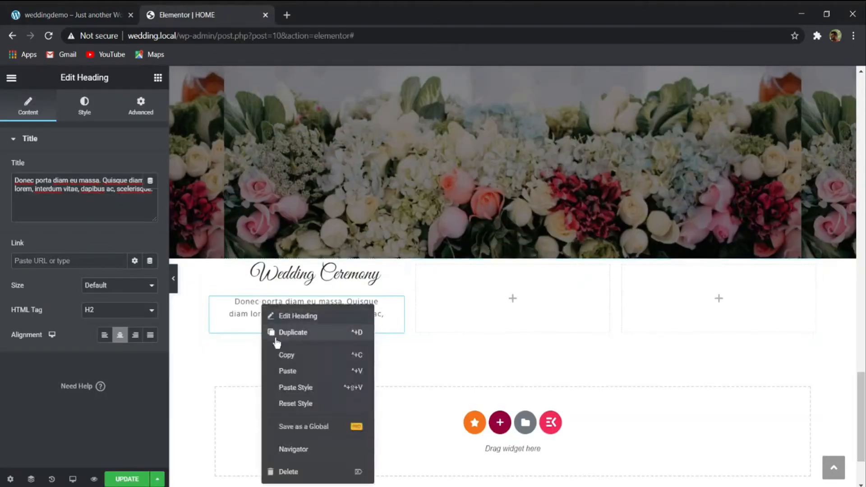
{"action": "left_click", "coordinate": [293, 333]}
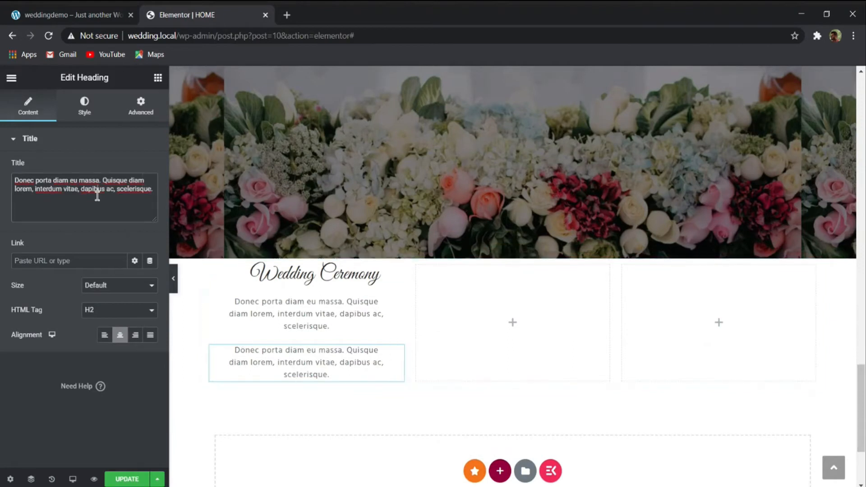
{"action": "key", "text": "ctrl+a"}
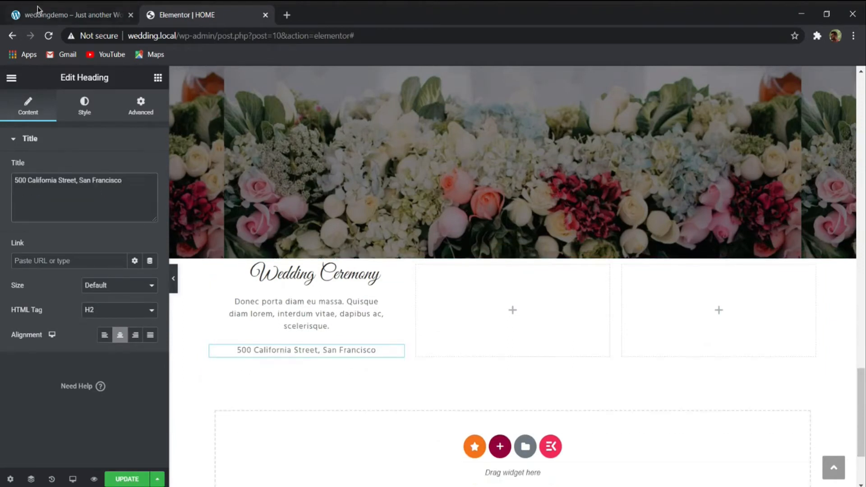
- Duplicate the READ MORE button of the first message column and move the copy below the venue address
{"action": "left_click", "coordinate": [38, 9]}
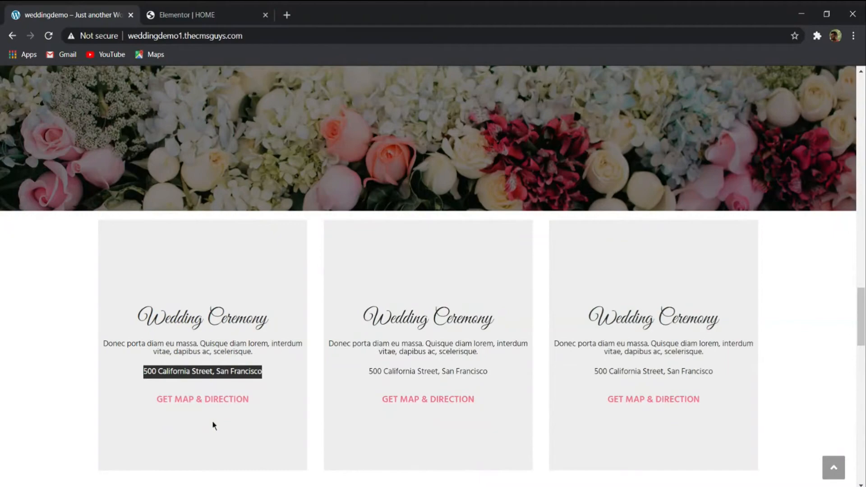
{"action": "left_click", "coordinate": [211, 15]}
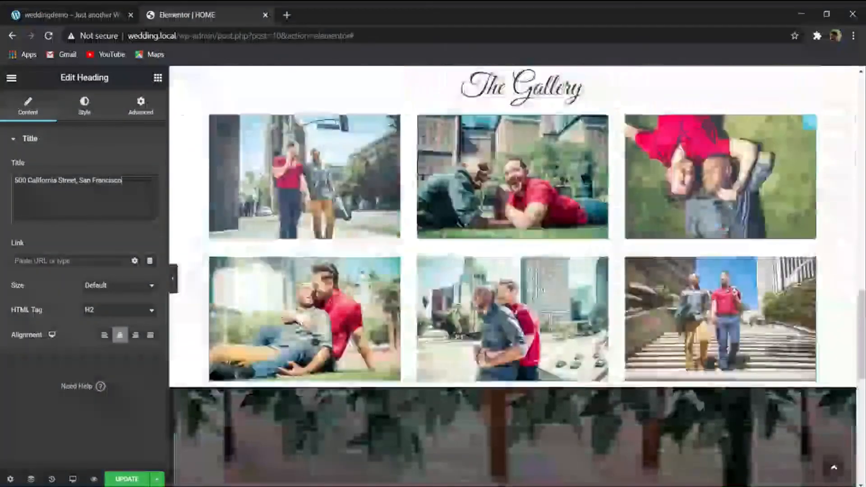
{"action": "scroll", "coordinate": [430, 341], "scroll_direction": "up", "scroll_amount": 7}
{"action": "right_click", "coordinate": [454, 371]}
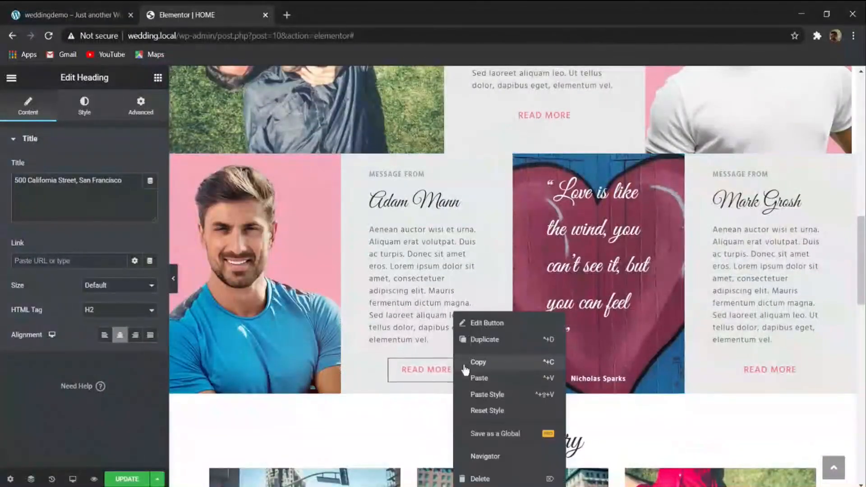
{"action": "left_click", "coordinate": [485, 340]}
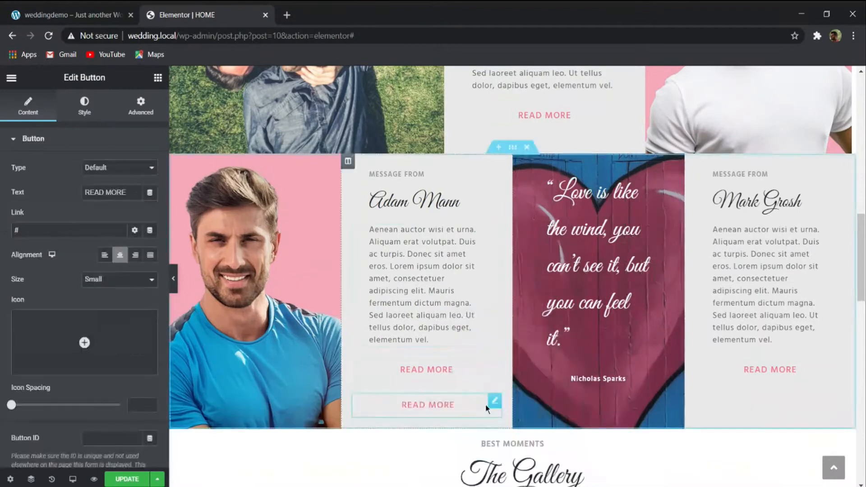
{"action": "left_click_drag", "start_coordinate": [493, 401], "coordinate": [316, 280]}
- Change the moved button's text to "GET MAP & DIRECTION", copied from the reference site
{"action": "left_click", "coordinate": [95, 12]}
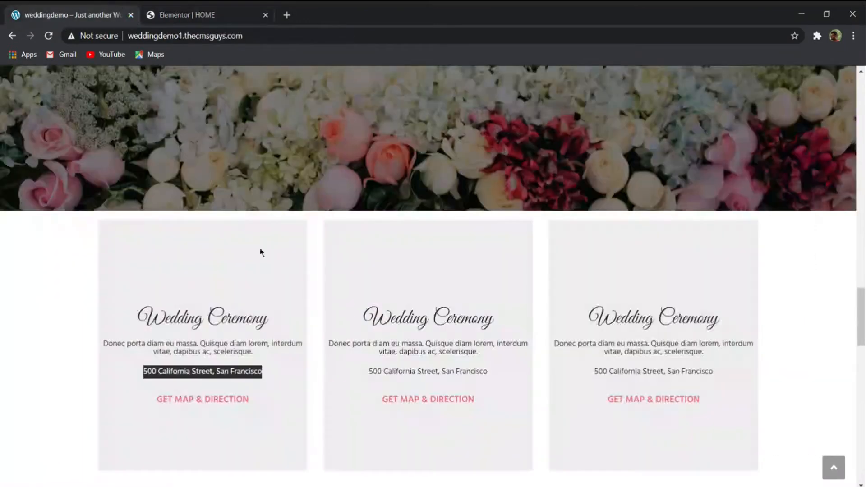
{"action": "left_click_drag", "start_coordinate": [259, 399], "coordinate": [159, 399]}
{"action": "key", "text": "ctrl+c"}
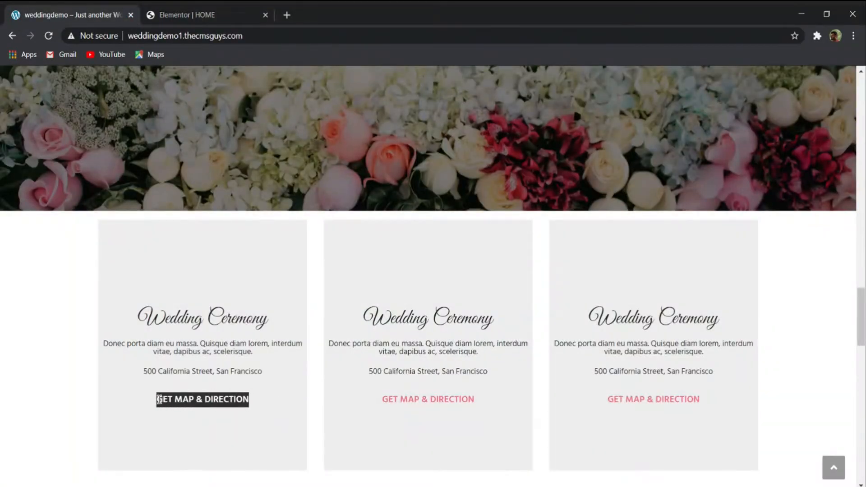
{"action": "left_click", "coordinate": [184, 13]}
{"action": "double_click", "coordinate": [107, 191]}
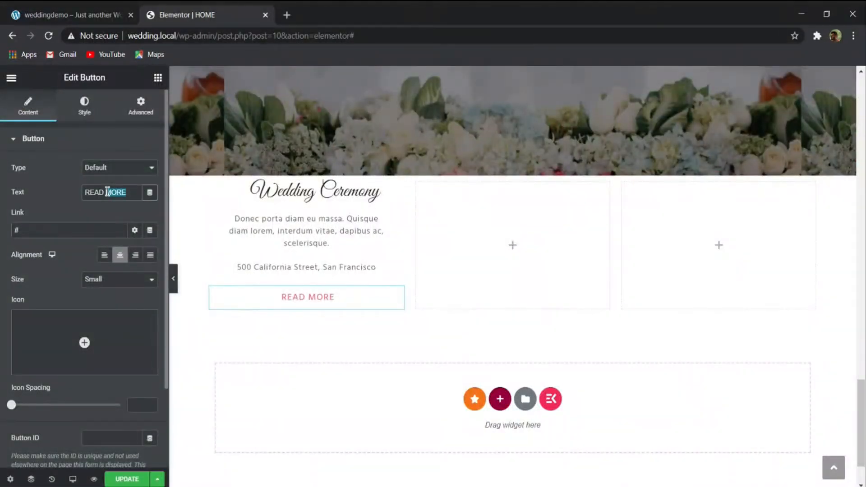
{"action": "key", "text": "BackSpace"}
{"action": "key", "text": "BackSpace"}
{"action": "key", "text": "BackSpace"}
{"action": "key", "text": "BackSpace"}
{"action": "key", "text": "ctrl+v"}
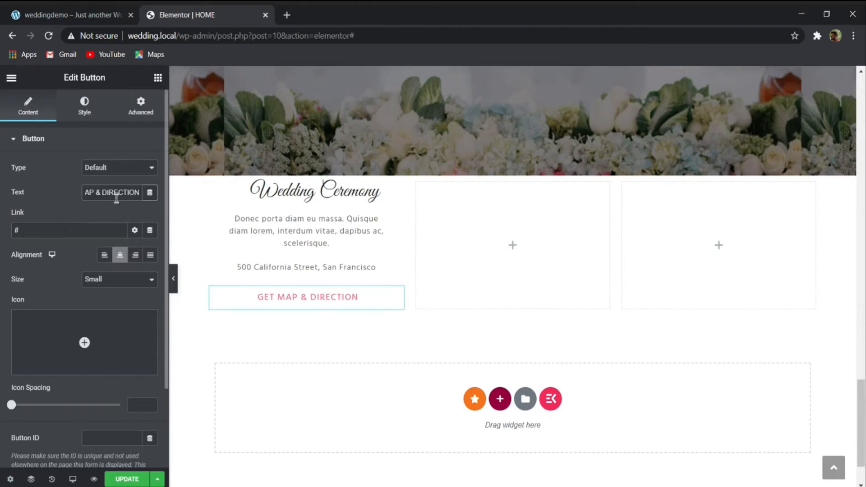
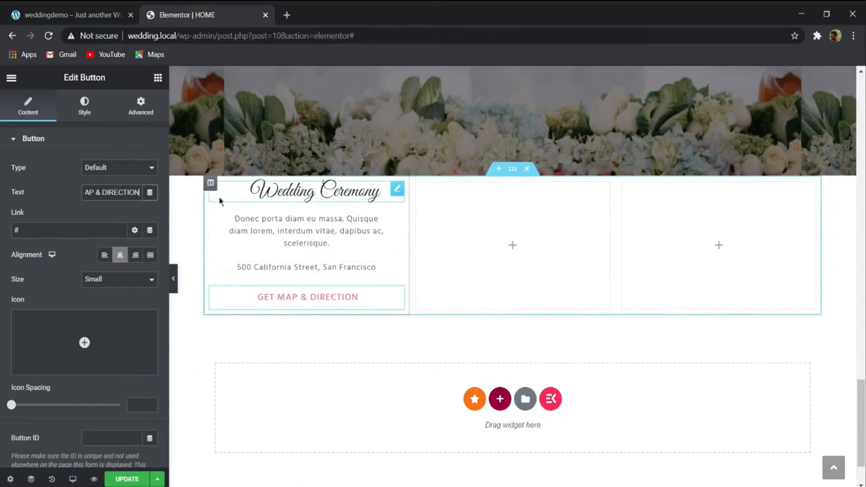
- Set the Wedding Ceremony column's margin to 16 px on all four sides
{"action": "left_click", "coordinate": [210, 183]}
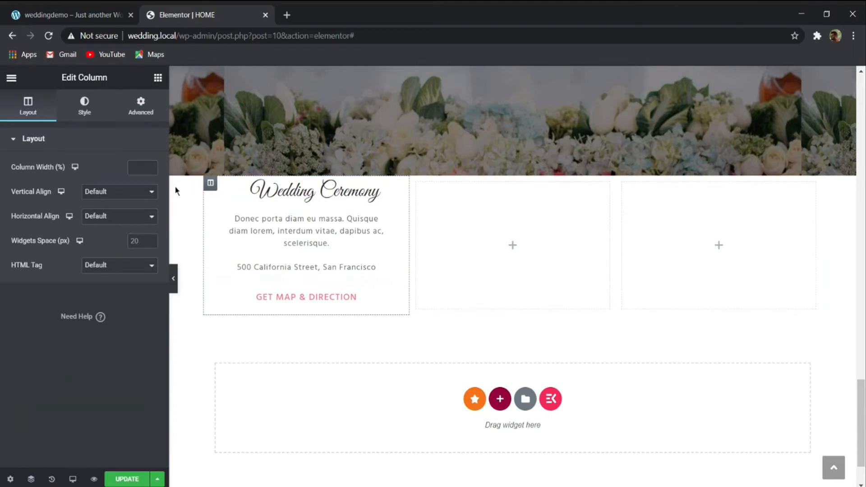
{"action": "left_click", "coordinate": [135, 102]}
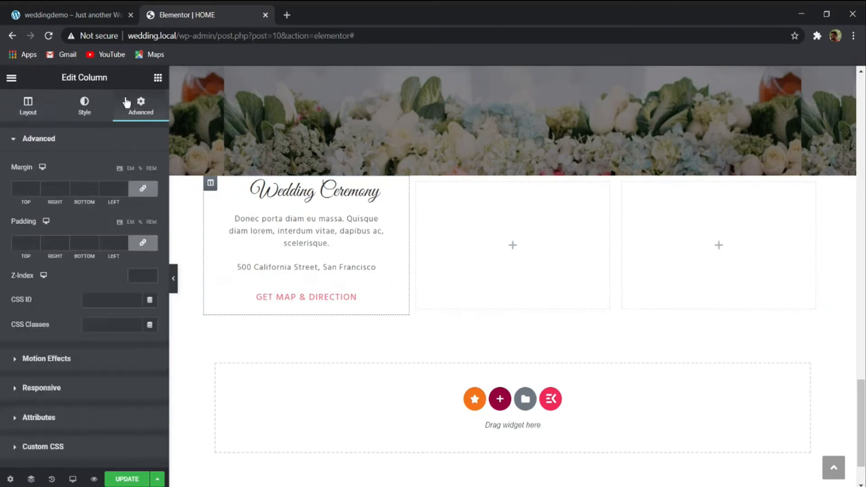
{"action": "left_click", "coordinate": [30, 182]}
{"action": "type", "text": "10"}
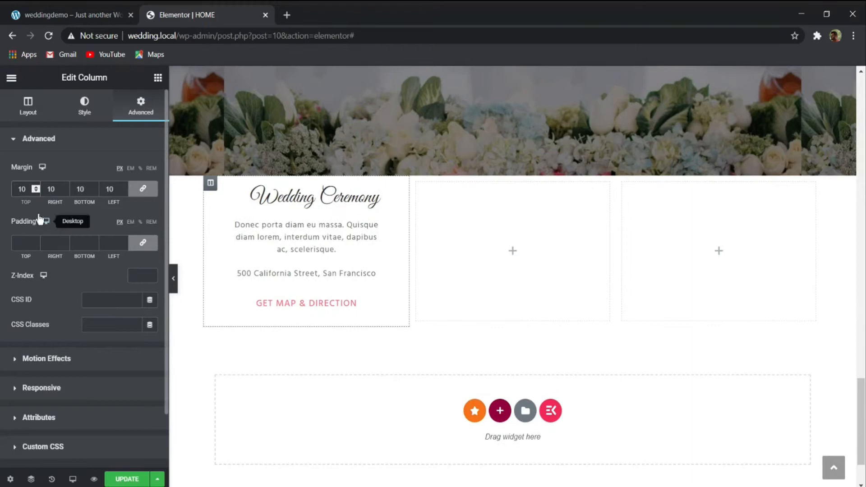
{"action": "key", "text": "BackSpace"}
{"action": "type", "text": "6"}
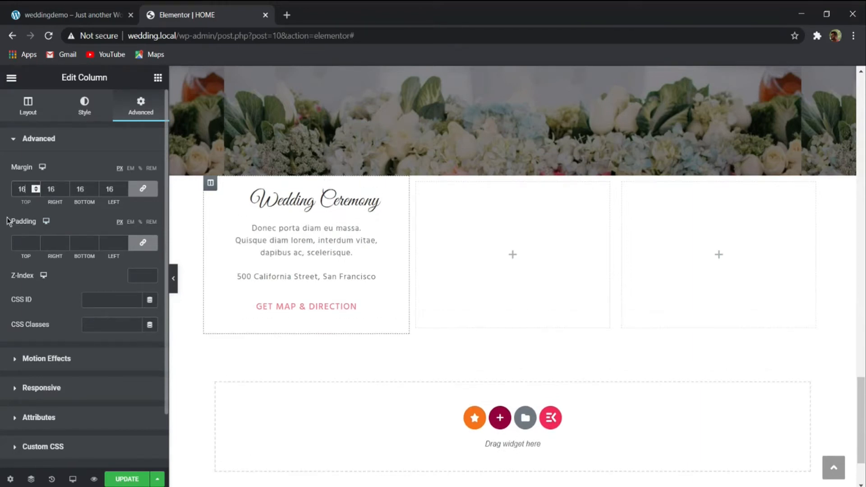
- Unlink the Wedding Ceremony column's padding values and set both the top and bottom padding to 100 px
{"action": "left_click", "coordinate": [142, 243]}
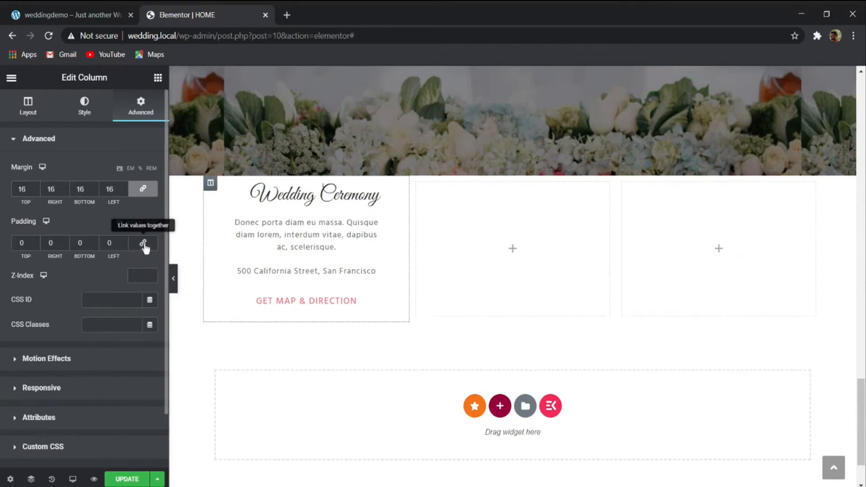
{"action": "type", "text": "150"}
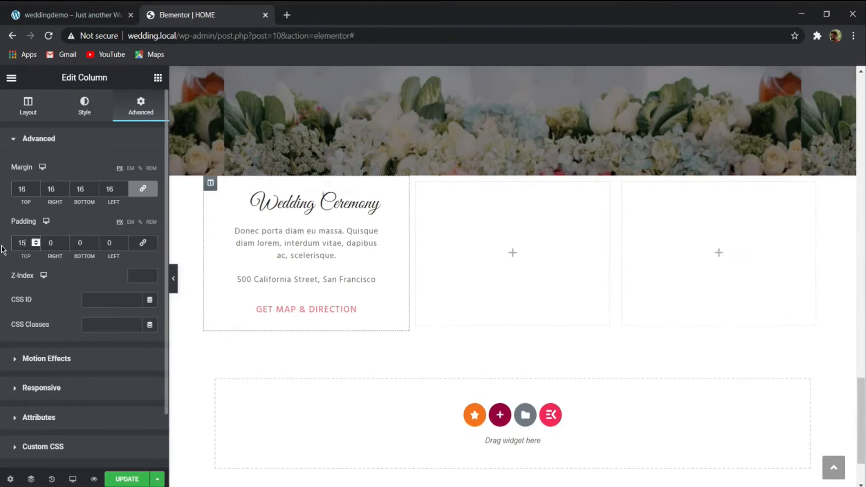
{"action": "double_click", "coordinate": [81, 248]}
{"action": "type", "text": "100"}
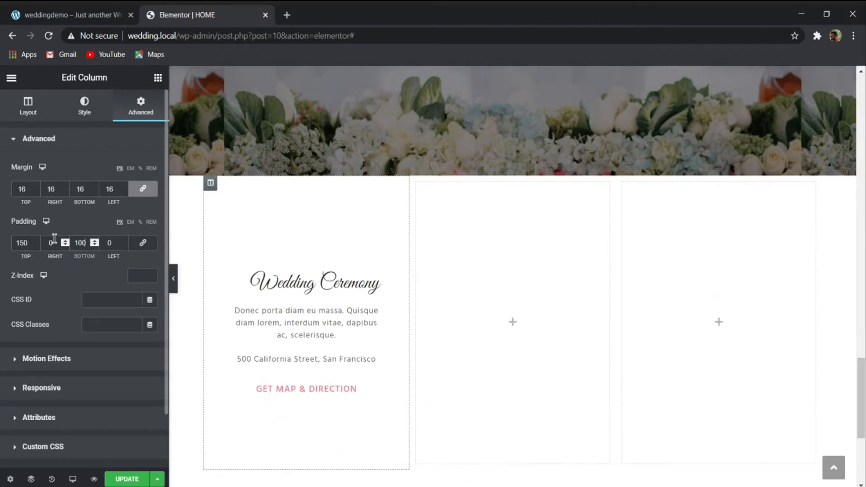
{"action": "double_click", "coordinate": [21, 242]}
{"action": "type", "text": "100"}
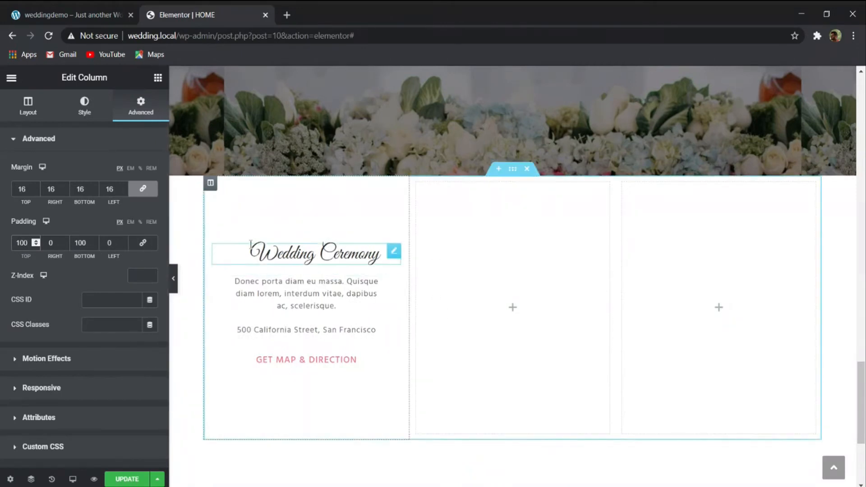
- Give the Wedding Ceremony column a classic background with colour #2626261a and compare it with the demo page
{"action": "left_click", "coordinate": [82, 108]}
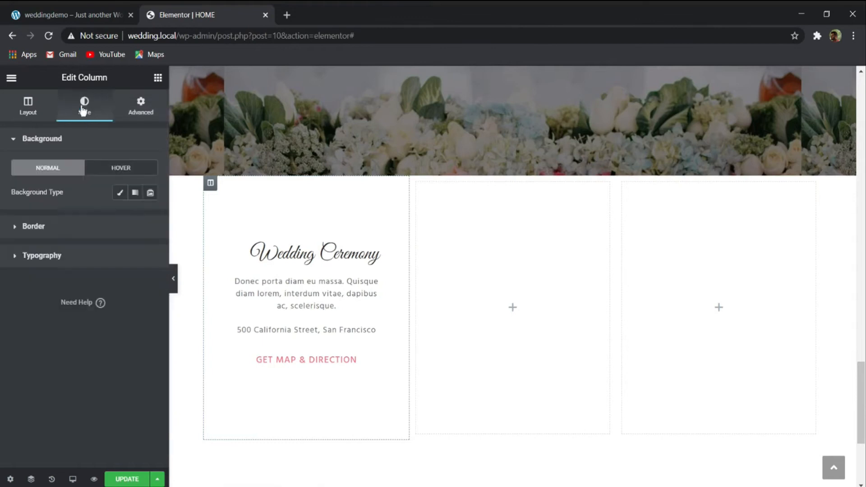
{"action": "left_click", "coordinate": [120, 192]}
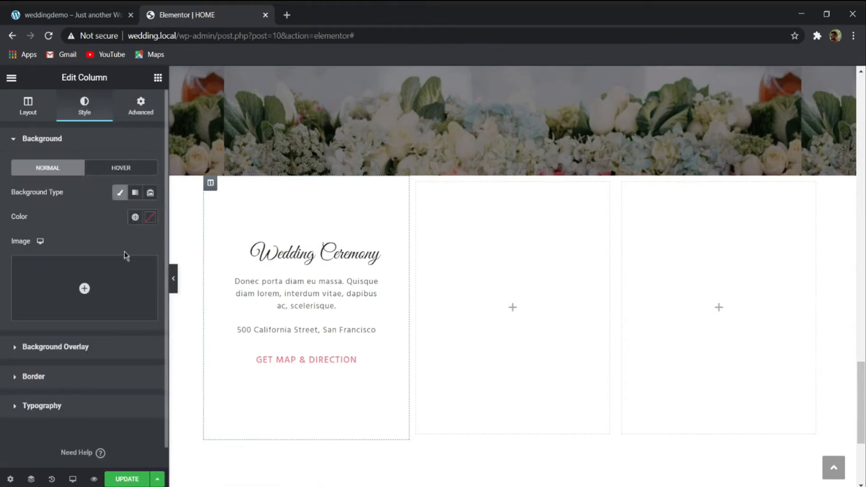
{"action": "left_click", "coordinate": [150, 216]}
{"action": "mouse_move", "coordinate": [27, 263]}
{"action": "left_mouse_down"}
{"action": "mouse_move", "coordinate": [47, 276]}
{"action": "mouse_move", "coordinate": [25, 261]}
{"action": "left_mouse_up"}
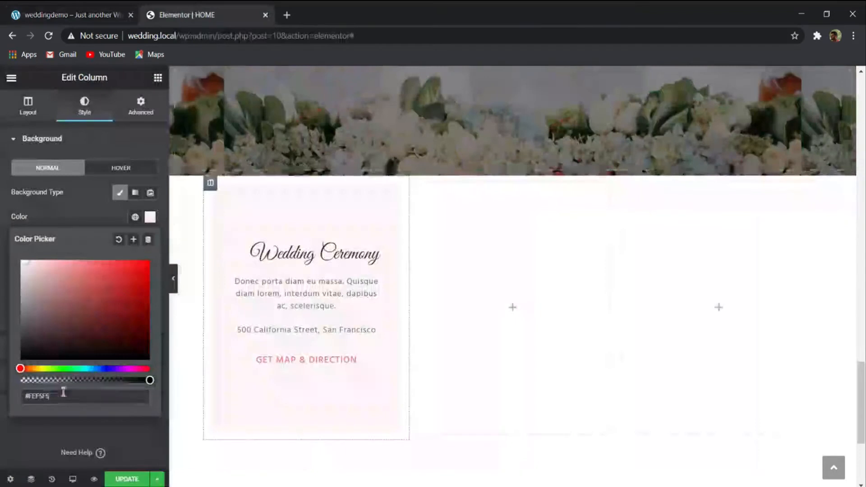
{"action": "left_click_drag", "start_coordinate": [50, 396], "coordinate": [28, 397]}
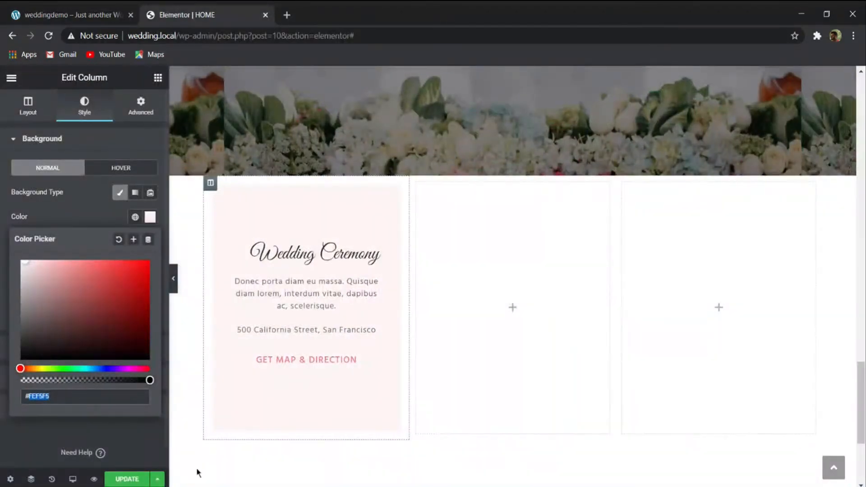
{"action": "type", "text": "#262626"}
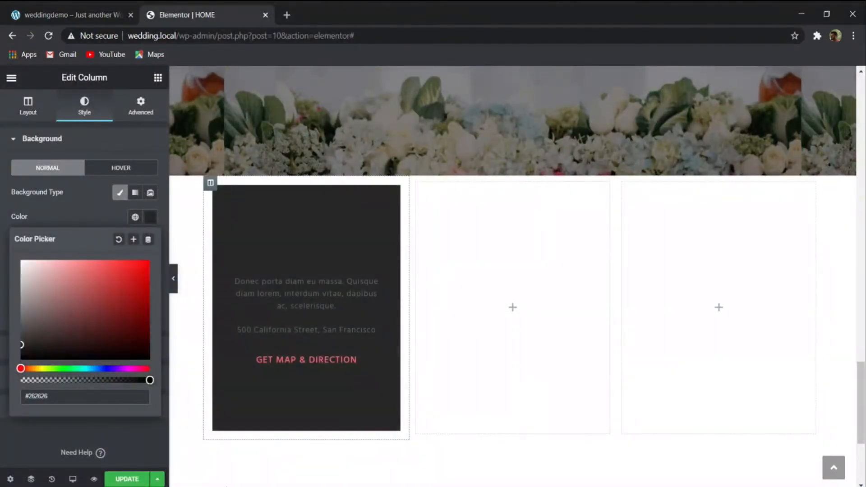
{"action": "type", "text": "1a"}
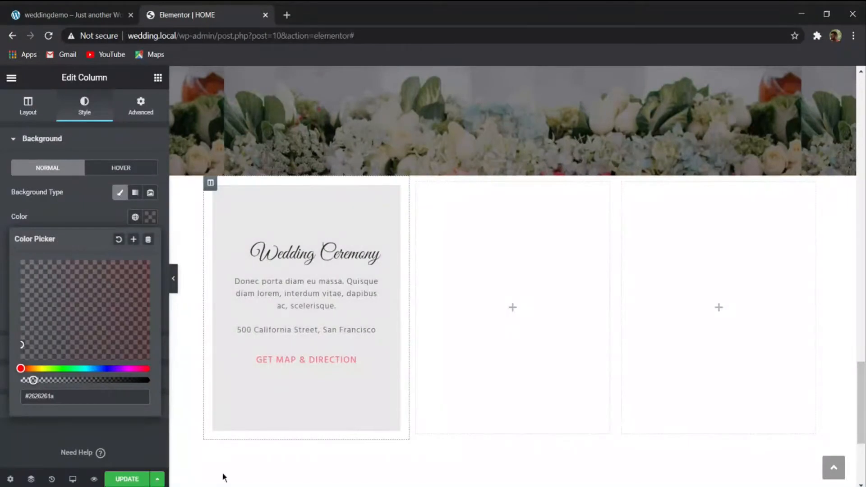
{"action": "left_click", "coordinate": [64, 10]}
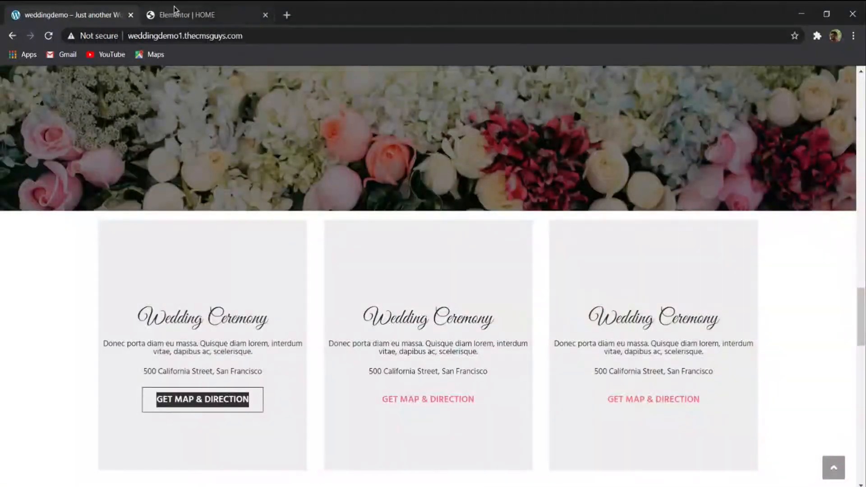
{"action": "left_click", "coordinate": [175, 10]}
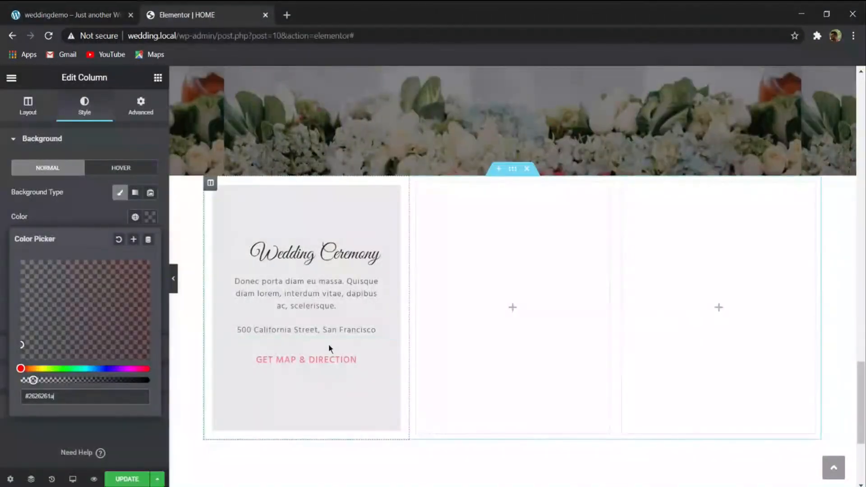
- Copy the styled Wedding Ceremony column and paste it after each of the two empty columns
{"action": "right_click", "coordinate": [215, 192]}
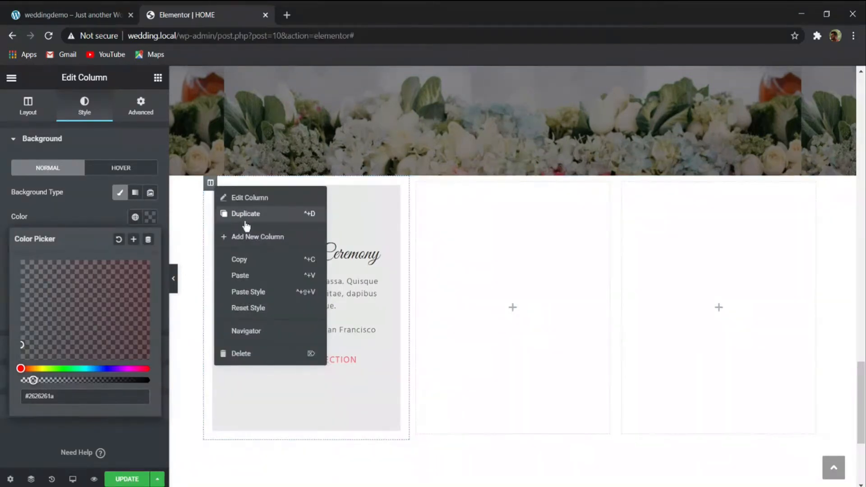
{"action": "left_click", "coordinate": [246, 257]}
{"action": "right_click", "coordinate": [210, 182]}
{"action": "left_click", "coordinate": [246, 255]}
{"action": "right_click", "coordinate": [476, 243]}
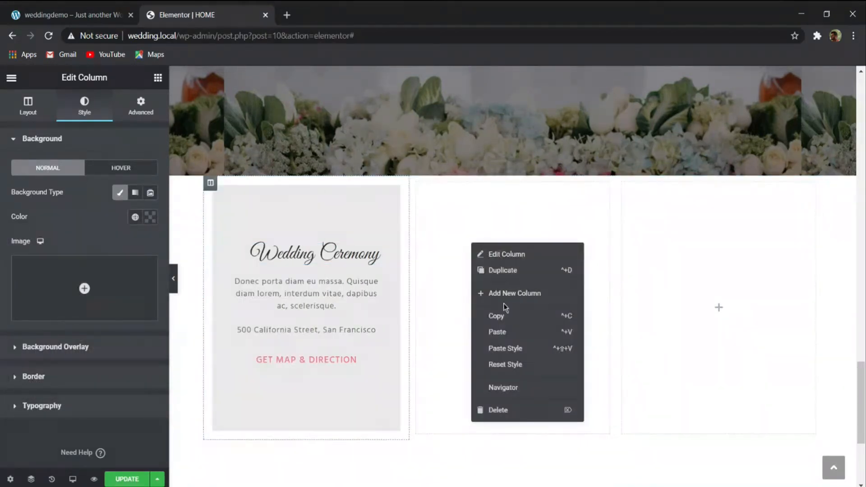
{"action": "left_click", "coordinate": [496, 331]}
{"action": "right_click", "coordinate": [696, 249]}
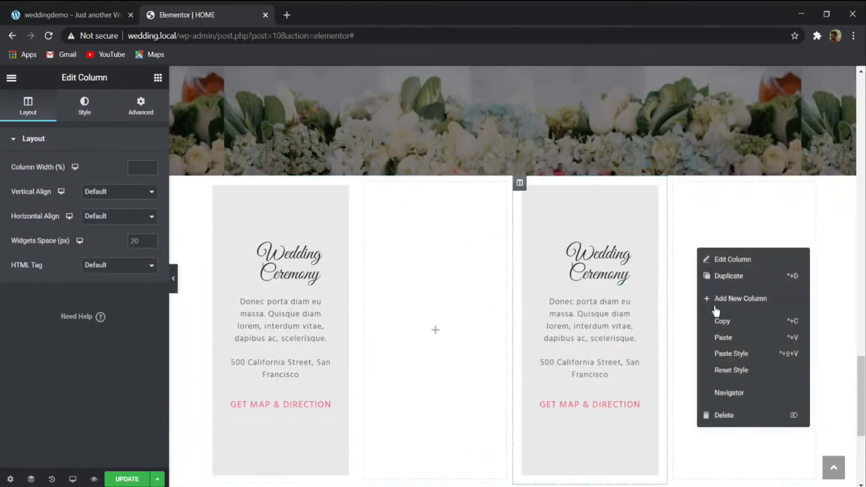
{"action": "left_click", "coordinate": [722, 337]}
- Delete the two empty columns between the Wedding Ceremony cards
{"action": "right_click", "coordinate": [392, 297]}
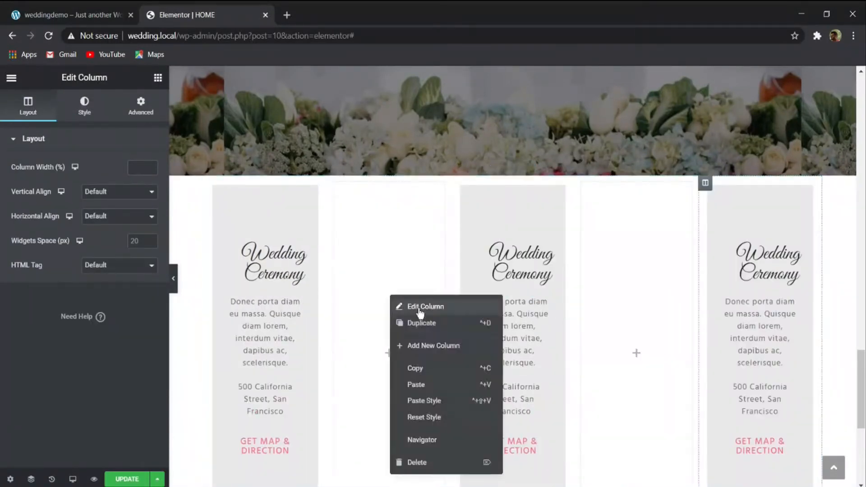
{"action": "scroll", "coordinate": [431, 397], "scroll_direction": "down", "scroll_amount": 6}
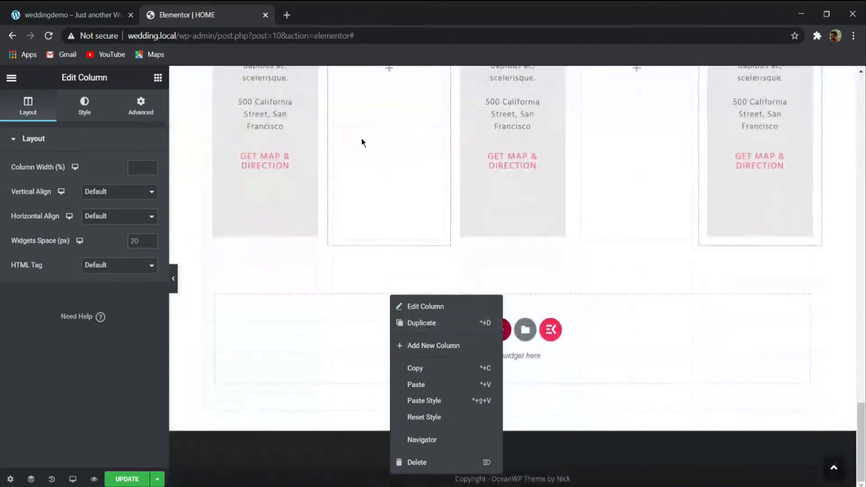
{"action": "right_click", "coordinate": [379, 110]}
{"action": "left_click", "coordinate": [414, 278]}
{"action": "right_click", "coordinate": [571, 162]}
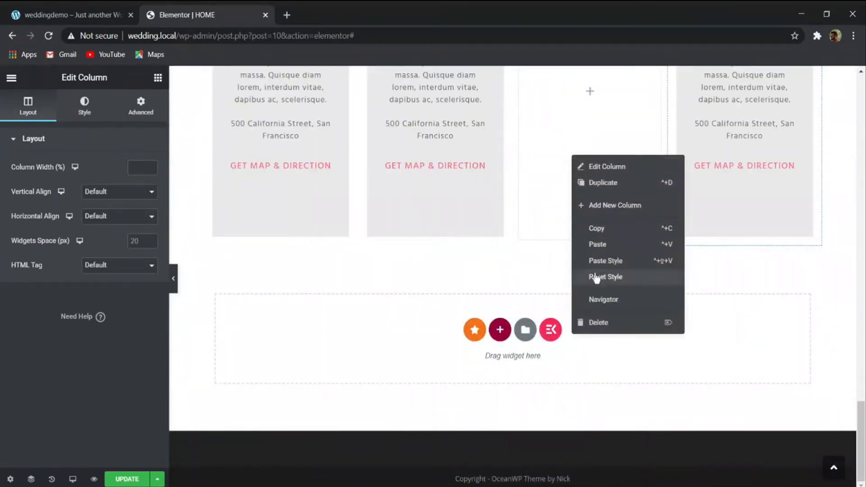
{"action": "left_click", "coordinate": [596, 322]}
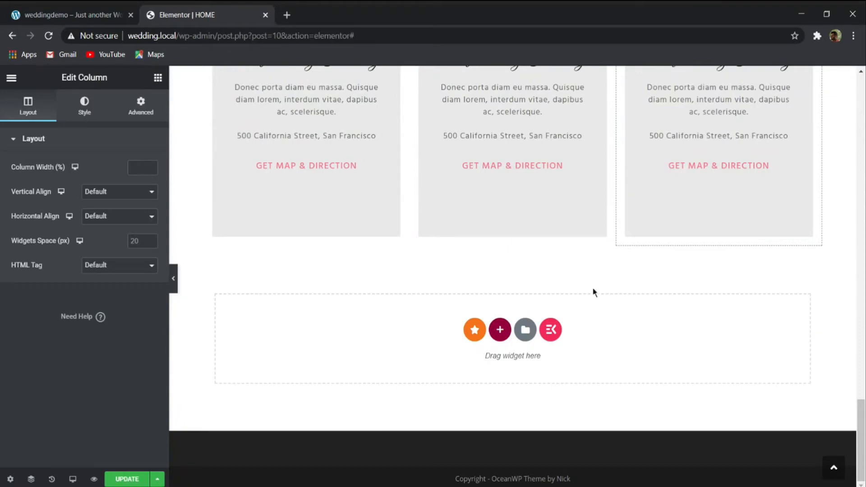
- Compare the row of three Wedding Ceremony cards with the matching section on the weddingdemo page
{"action": "scroll", "coordinate": [593, 292], "scroll_direction": "up", "scroll_amount": 3}
{"action": "left_click", "coordinate": [103, 14]}
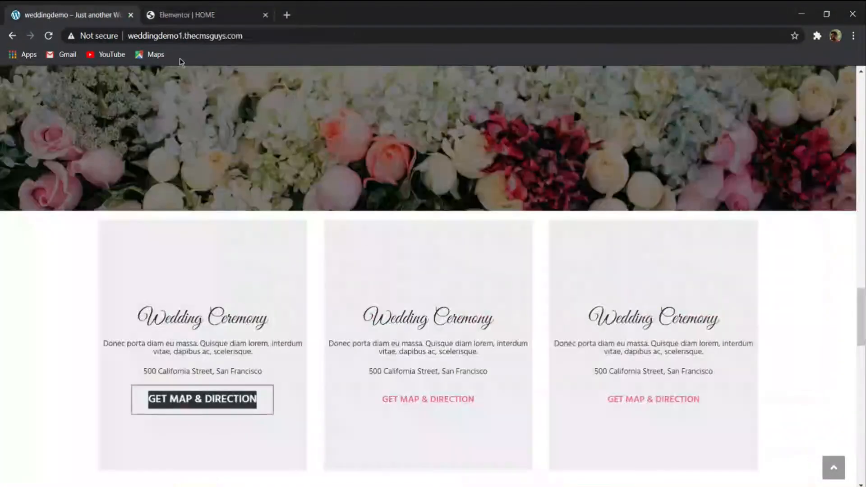
{"action": "scroll", "coordinate": [407, 300], "scroll_direction": "down", "scroll_amount": 2}
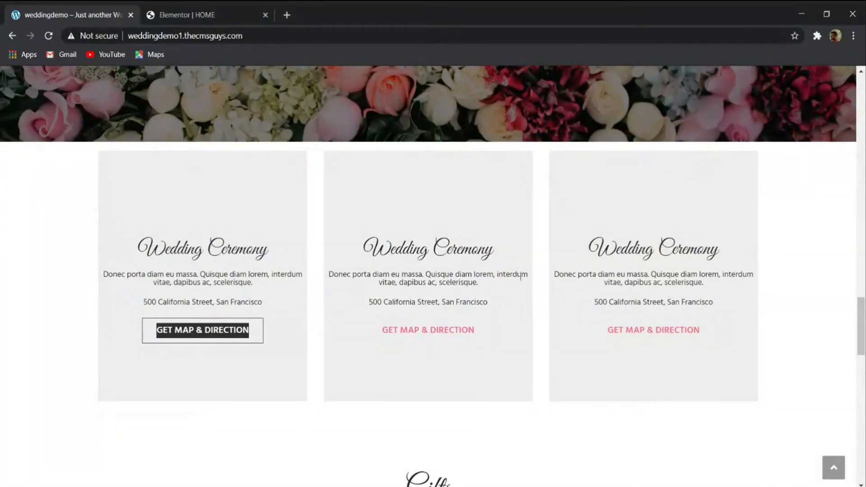
{"action": "left_click", "coordinate": [216, 15]}
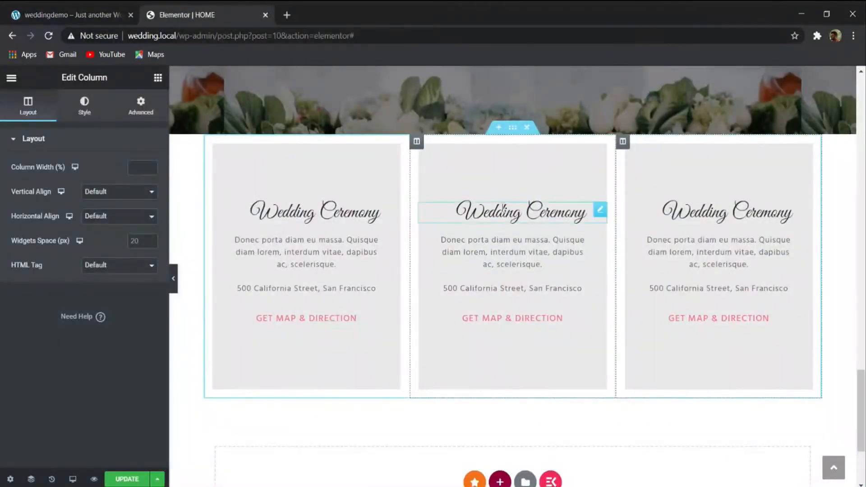
{"action": "left_click", "coordinate": [114, 20]}
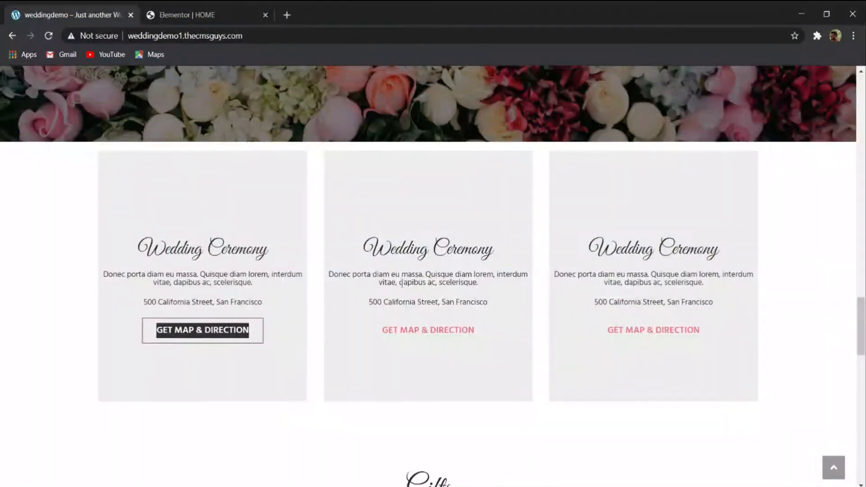
{"action": "scroll", "coordinate": [608, 298], "scroll_direction": "down", "scroll_amount": 1}
{"action": "left_click", "coordinate": [195, 14]}
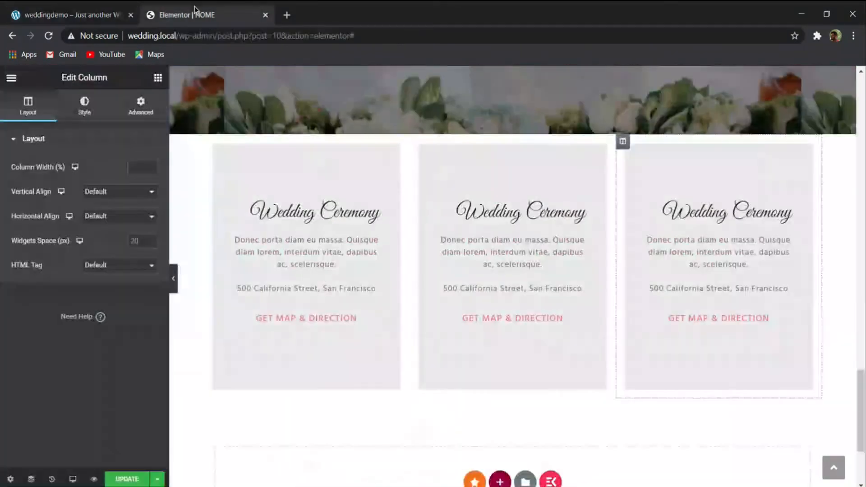
{"action": "scroll", "coordinate": [478, 265], "scroll_direction": "down", "scroll_amount": 1}
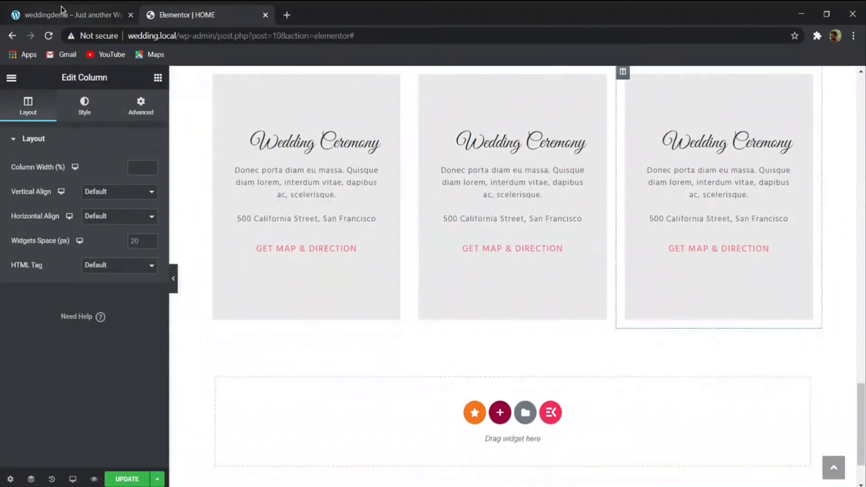
{"action": "left_click", "coordinate": [63, 11]}
{"action": "scroll", "coordinate": [433, 271], "scroll_direction": "up", "scroll_amount": 2}
{"action": "left_click", "coordinate": [187, 14]}
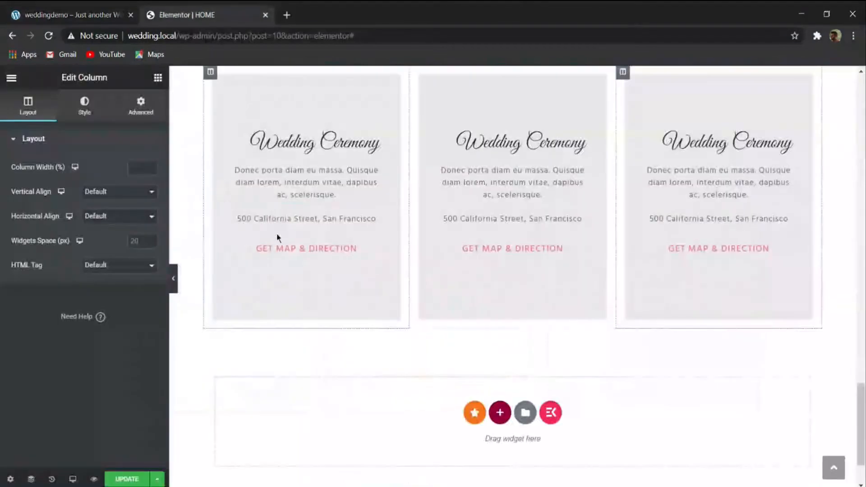
{"action": "scroll", "coordinate": [266, 180], "scroll_direction": "up", "scroll_amount": 2}
{"action": "scroll", "coordinate": [287, 311], "scroll_direction": "down", "scroll_amount": 1}
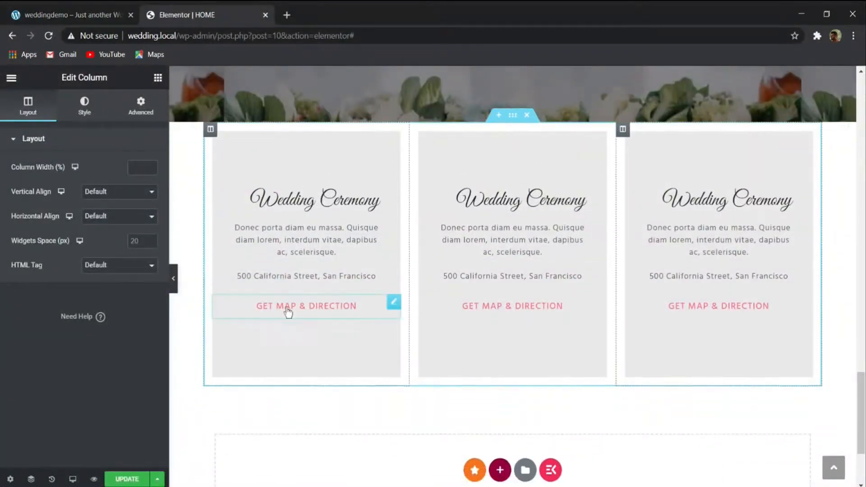
- Review the Gifts section on the weddingdemo page and add a single-column section below the Wedding Ceremony cards in Elementor
{"action": "left_click", "coordinate": [72, 11]}
{"action": "scroll", "coordinate": [302, 190], "scroll_direction": "down", "scroll_amount": 6}
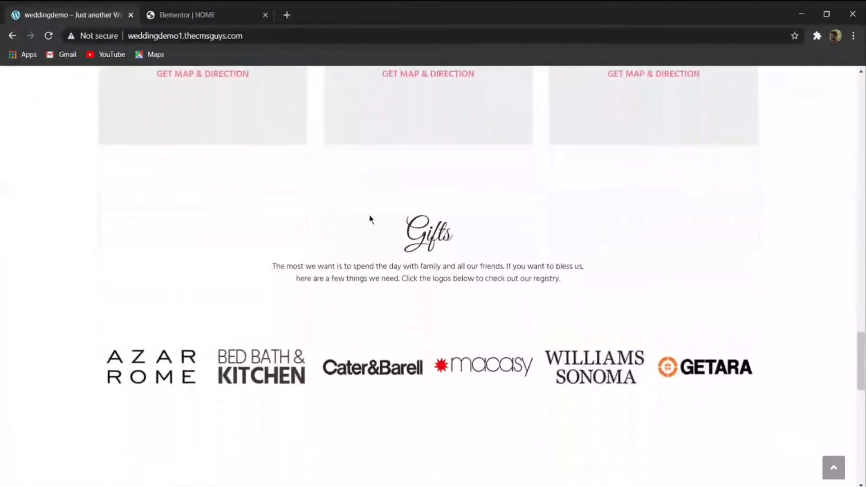
{"action": "left_click", "coordinate": [195, 6]}
{"action": "left_click", "coordinate": [77, 13]}
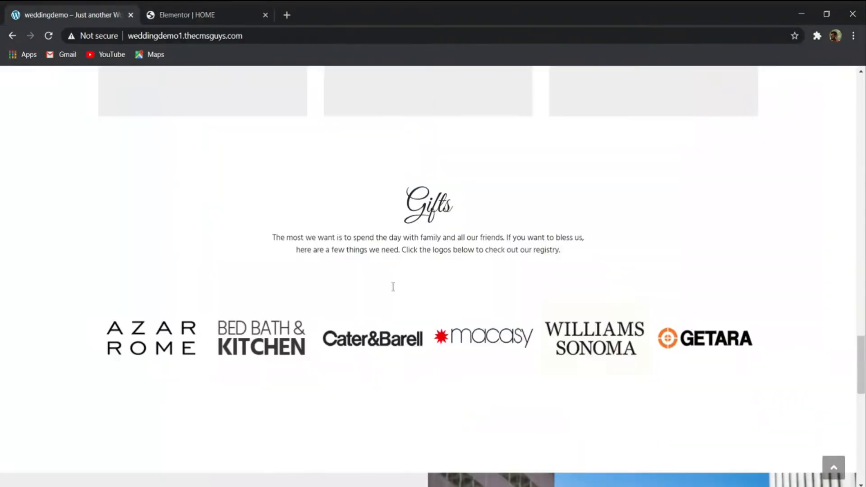
{"action": "scroll", "coordinate": [397, 257], "scroll_direction": "down", "scroll_amount": 2}
{"action": "left_click", "coordinate": [212, 15]}
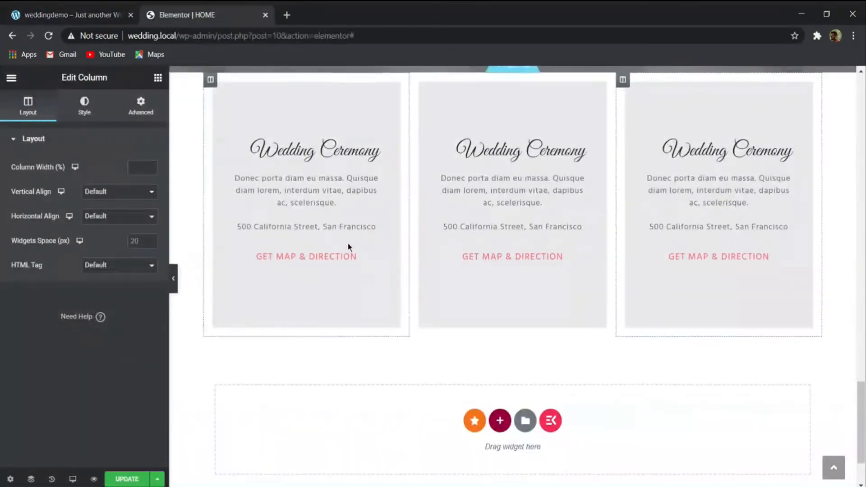
{"action": "scroll", "coordinate": [451, 293], "scroll_direction": "down", "scroll_amount": 2}
{"action": "left_click", "coordinate": [499, 351]}
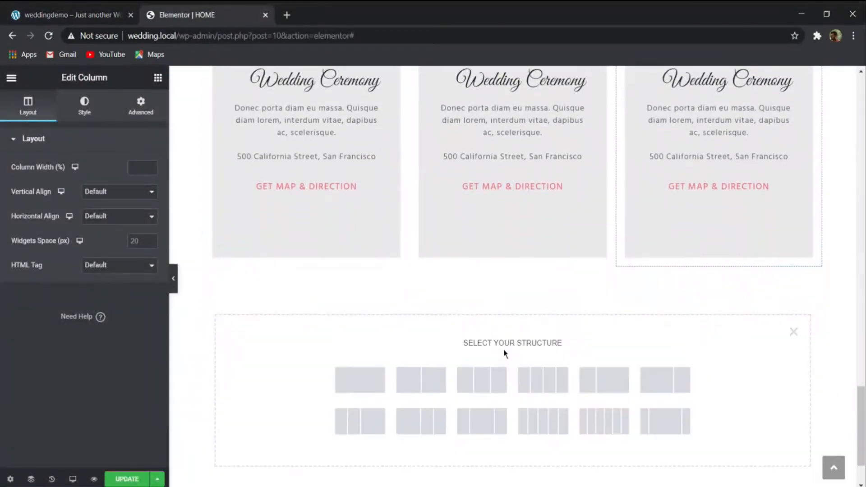
{"action": "left_click", "coordinate": [373, 377]}
- Duplicate the first card's Wedding Ceremony heading and move the copy into the new single-column section
{"action": "scroll", "coordinate": [472, 315], "scroll_direction": "up", "scroll_amount": 1}
{"action": "scroll", "coordinate": [471, 316], "scroll_direction": "up", "scroll_amount": 5}
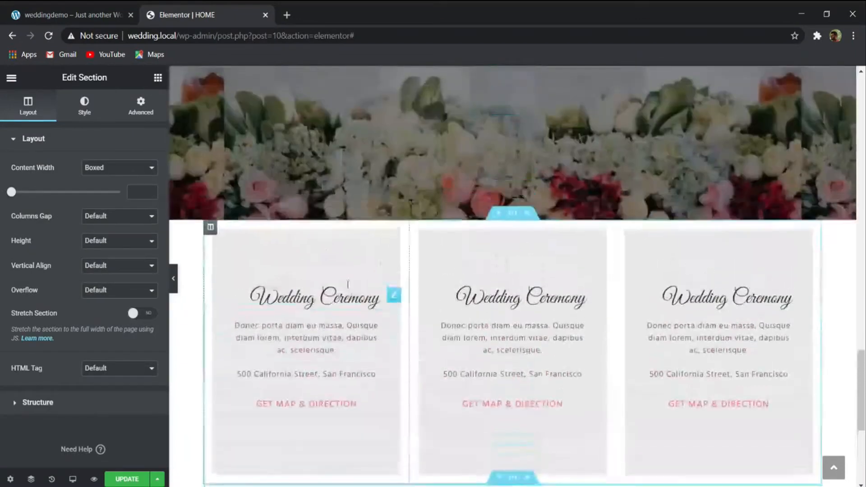
{"action": "right_click", "coordinate": [325, 303]}
{"action": "left_click", "coordinate": [354, 330]}
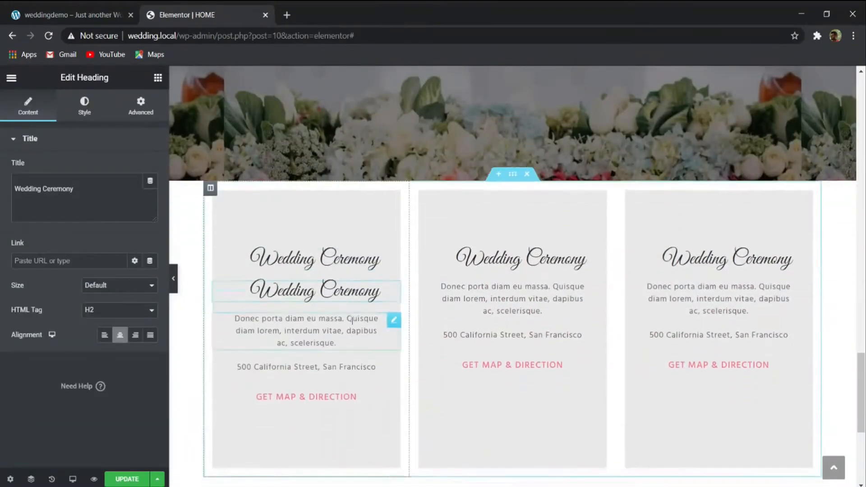
{"action": "left_click_drag", "start_coordinate": [386, 266], "coordinate": [442, 383]}
- Copy the "Gifts" title from the weddingdemo page and use it as the moved heading's title
{"action": "left_click", "coordinate": [4, 12]}
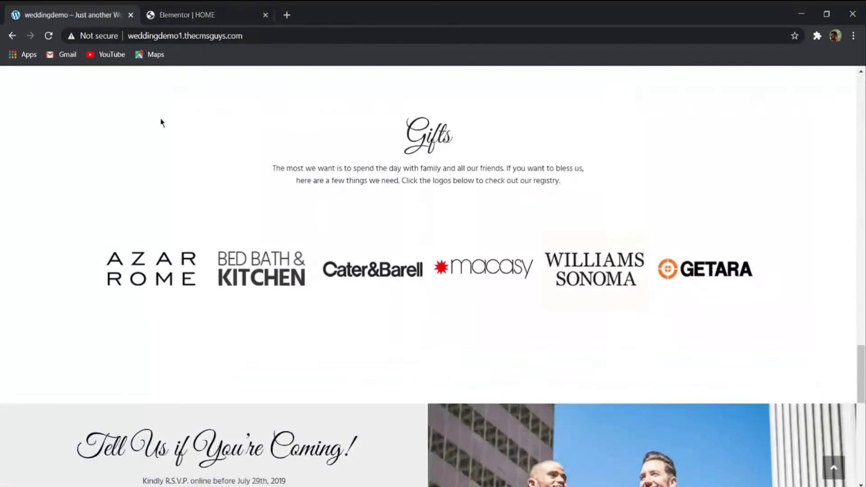
{"action": "left_click_drag", "start_coordinate": [461, 143], "coordinate": [390, 141]}
{"action": "key", "text": "ctrl+c"}
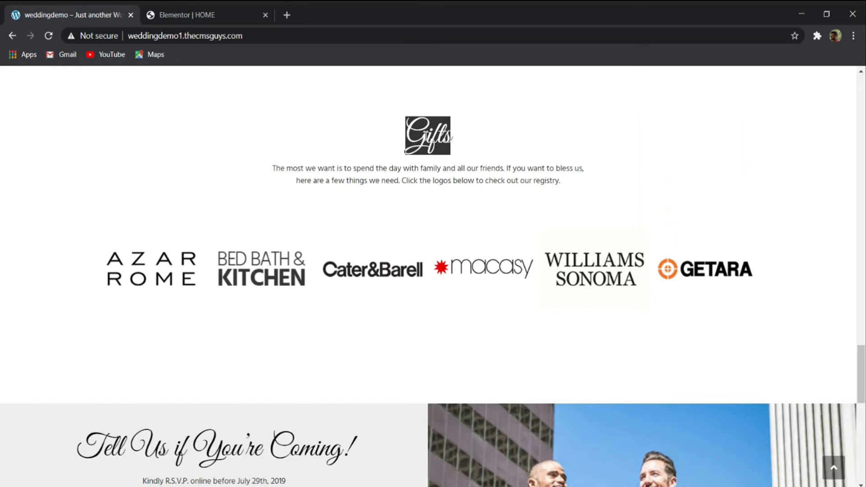
{"action": "left_click", "coordinate": [190, 15]}
{"action": "left_click_drag", "start_coordinate": [100, 194], "coordinate": [2, 190]}
{"action": "key", "text": "ctrl+a"}
{"action": "key", "text": "ctrl+v"}
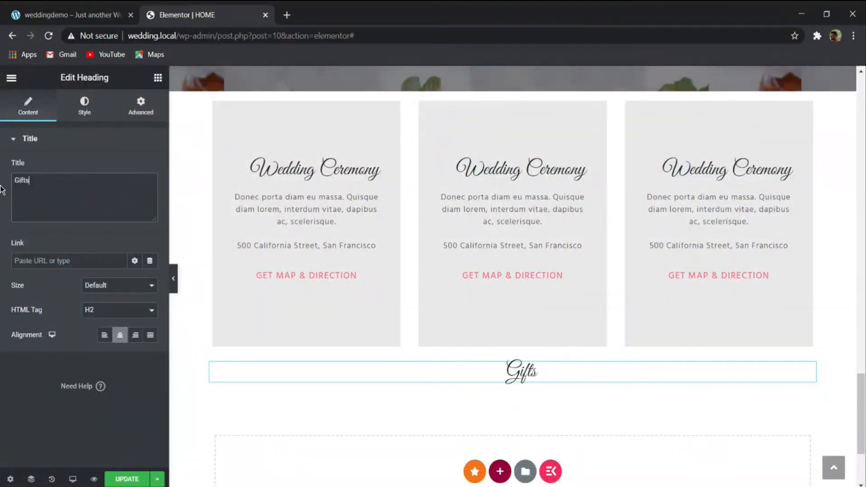
- Set the Gifts heading's font size to 3.75 em and compare its typography with The Gallery heading
{"action": "left_click", "coordinate": [88, 103]}
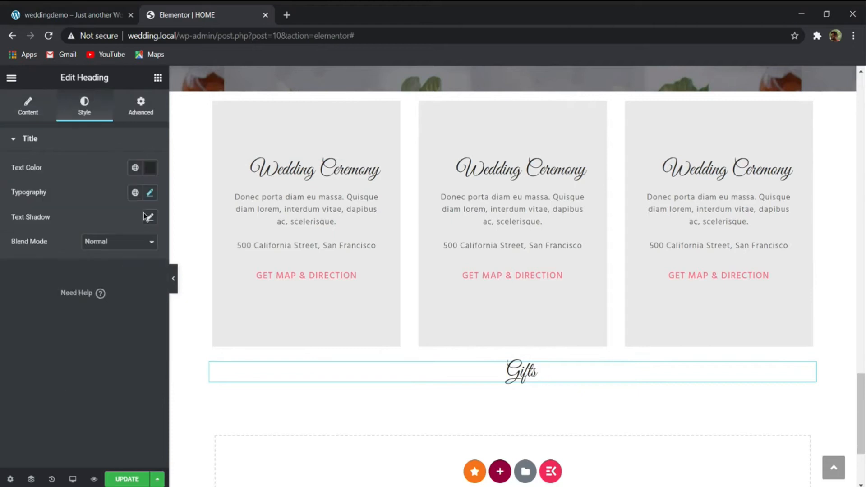
{"action": "left_click", "coordinate": [151, 193]}
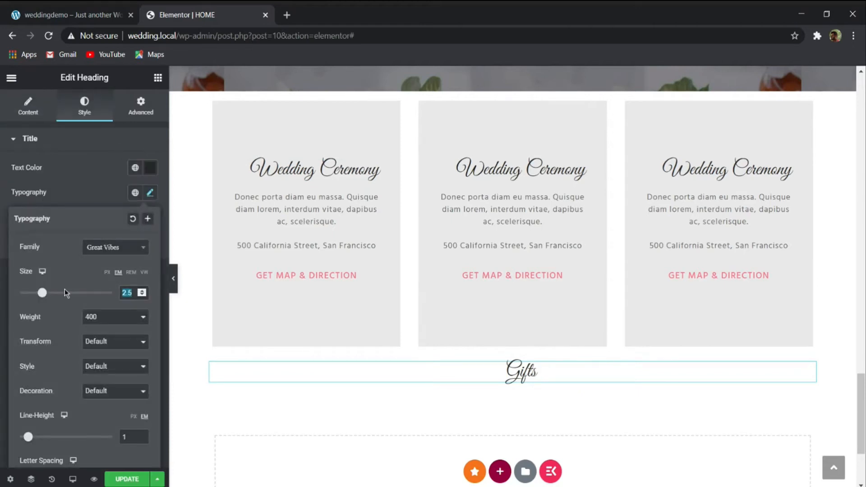
{"action": "type", "text": "3.75"}
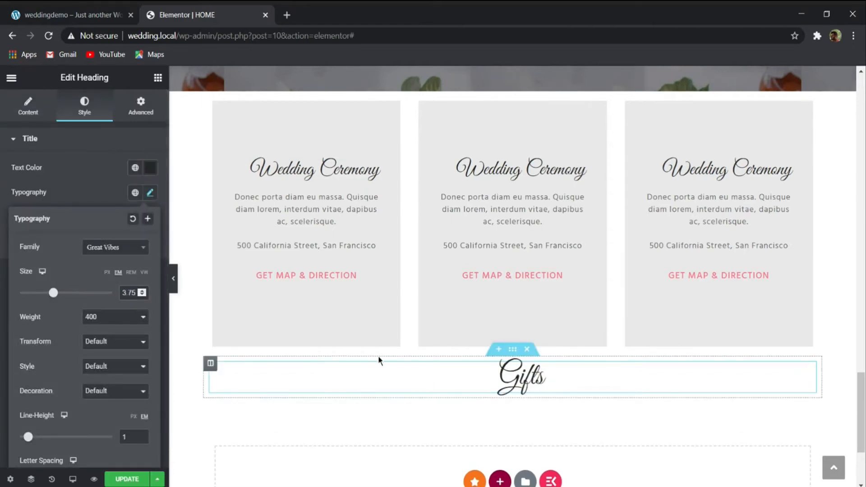
{"action": "scroll", "coordinate": [378, 355], "scroll_direction": "up", "scroll_amount": 10}
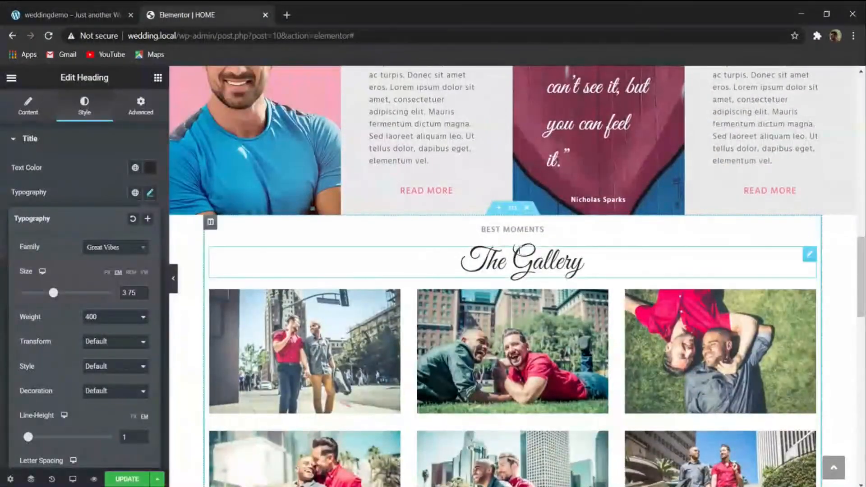
{"action": "left_click", "coordinate": [518, 250]}
{"action": "left_click", "coordinate": [150, 193]}
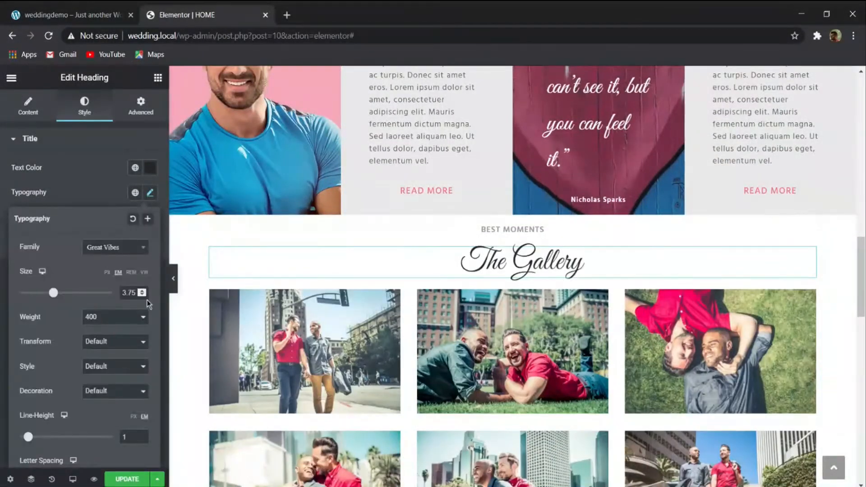
{"action": "left_click", "coordinate": [94, 180]}
{"action": "scroll", "coordinate": [456, 234], "scroll_direction": "down", "scroll_amount": 15}
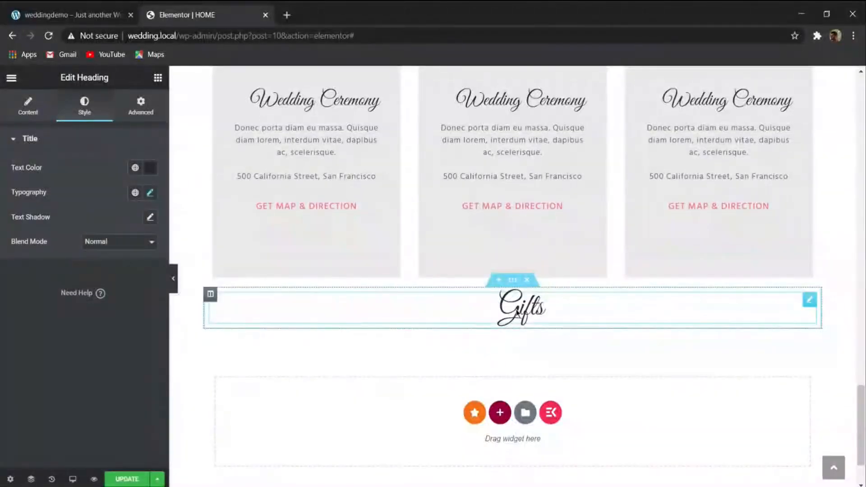
- Duplicate the first card's description below the Gifts heading and replace its text with the Gifts description copied from the weddingdemo page
{"action": "left_click", "coordinate": [103, 15]}
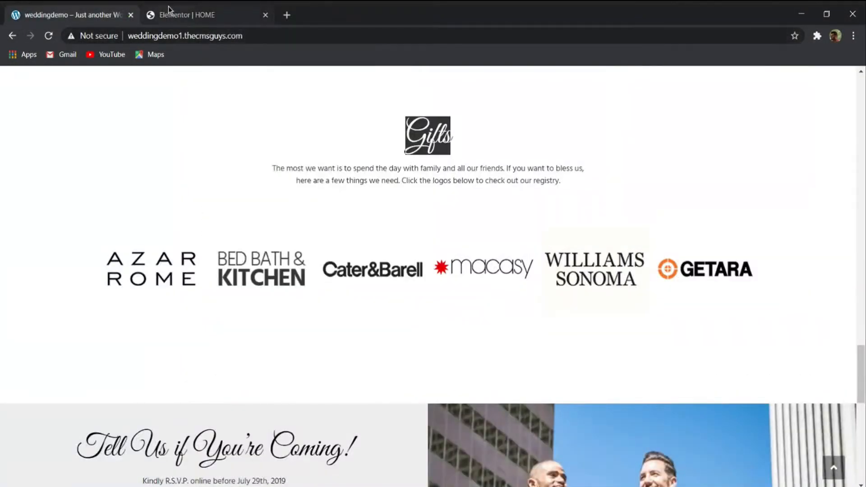
{"action": "left_click_drag", "start_coordinate": [560, 181], "coordinate": [278, 166]}
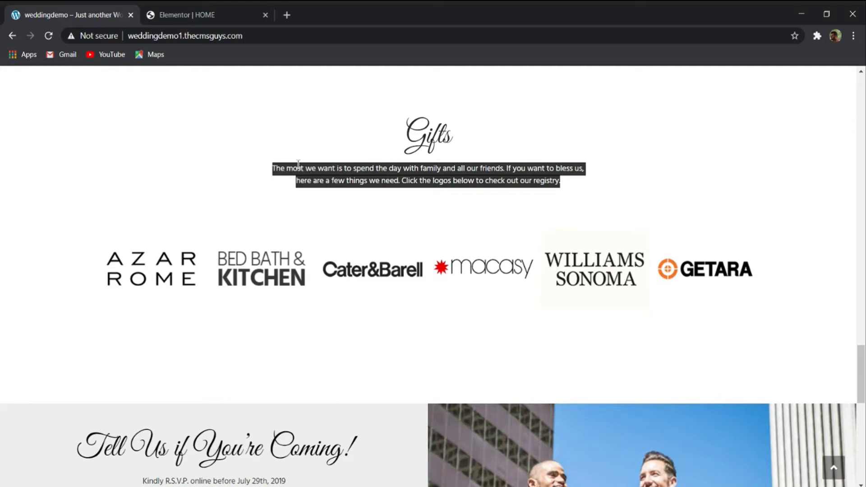
{"action": "left_click", "coordinate": [203, 15]}
{"action": "scroll", "coordinate": [307, 285], "scroll_direction": "up", "scroll_amount": 3}
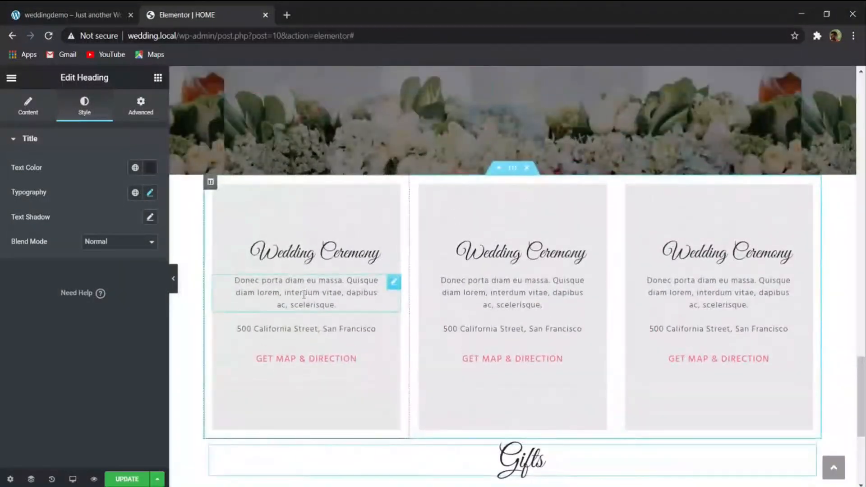
{"action": "right_click", "coordinate": [305, 296]}
{"action": "left_click", "coordinate": [347, 323]}
{"action": "left_click_drag", "start_coordinate": [390, 336], "coordinate": [598, 346]}
{"action": "key", "text": "ctrl+a"}
{"action": "type", "text": "The most we want is to spend the day with family and all our friends. If you want to bless us, here are a few things we need. Click the logos below to check out our registry."}
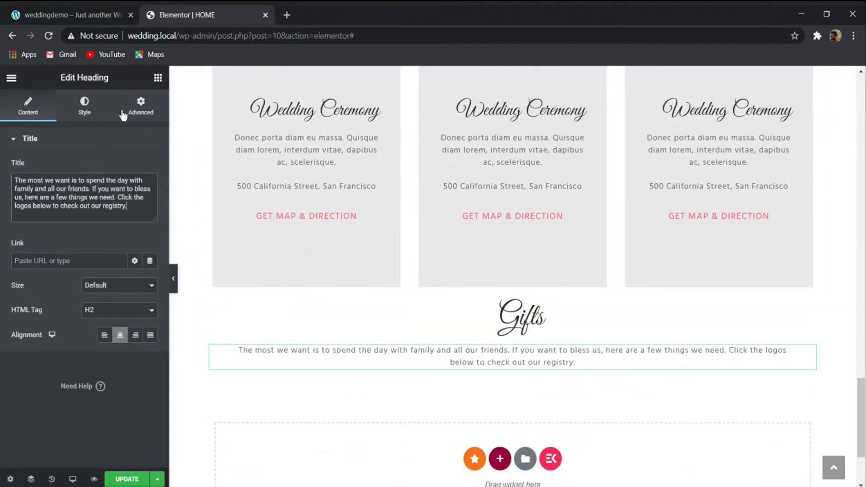
- Try right and left margins of 100 px on the Gifts description and compare its line breaks with the weddingdemo page
{"action": "left_click", "coordinate": [153, 112]}
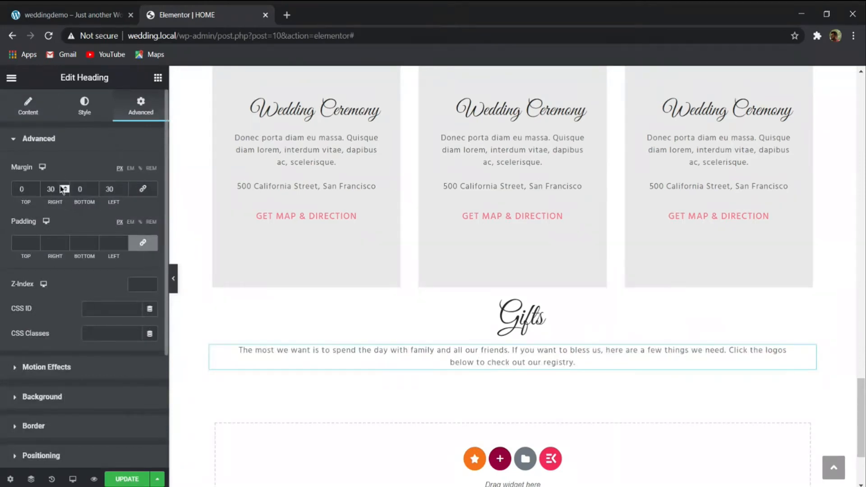
{"action": "type", "text": "50"}
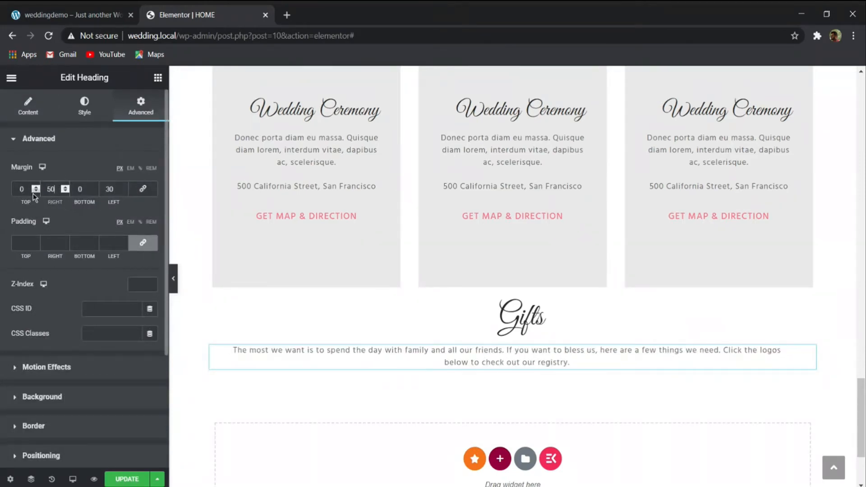
{"action": "key", "text": "BackSpace"}
{"action": "key", "text": "BackSpace"}
{"action": "type", "text": "100"}
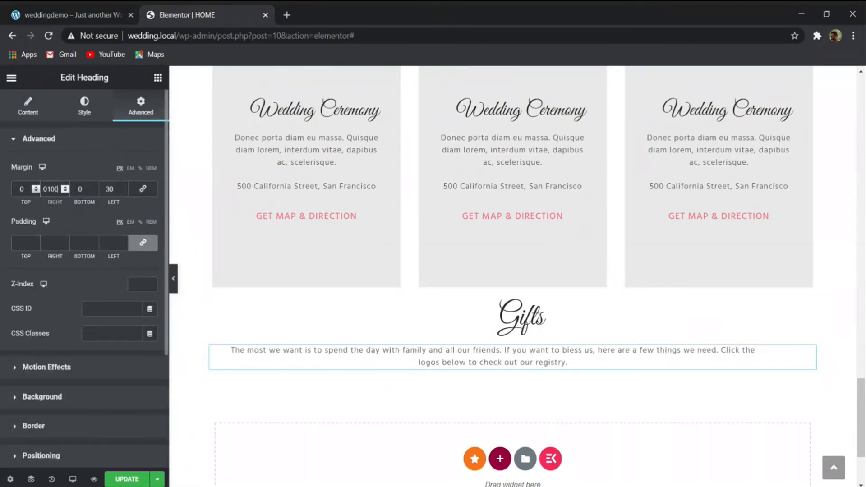
{"action": "double_click", "coordinate": [109, 189]}
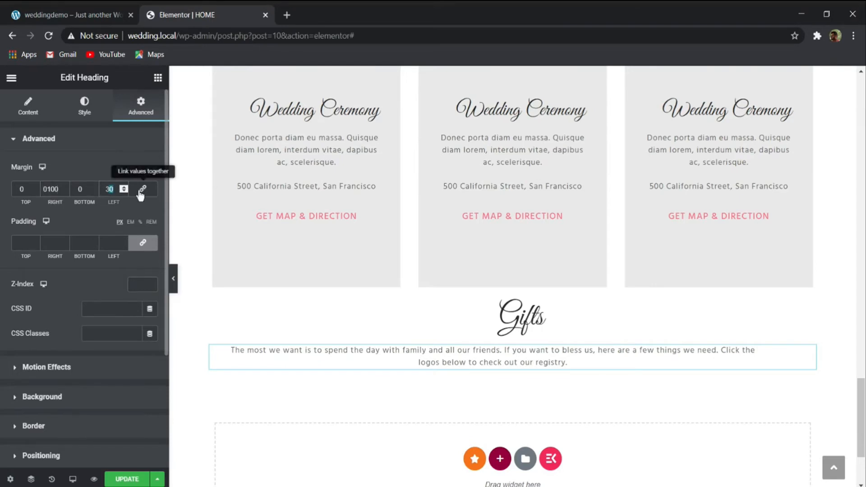
{"action": "type", "text": "01000"}
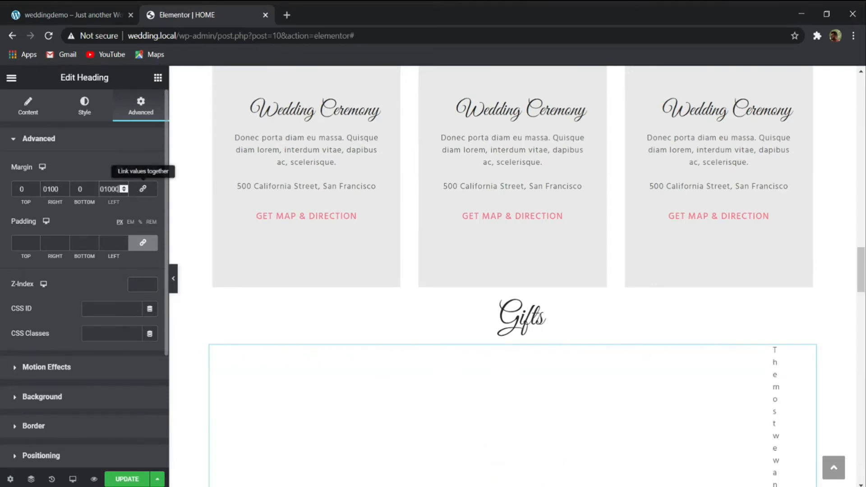
{"action": "key", "text": "BackSpace"}
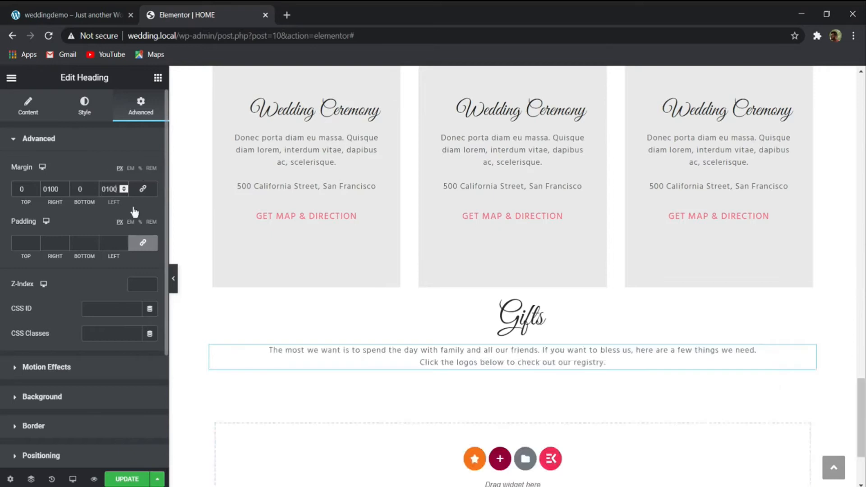
{"action": "left_click", "coordinate": [173, 278]}
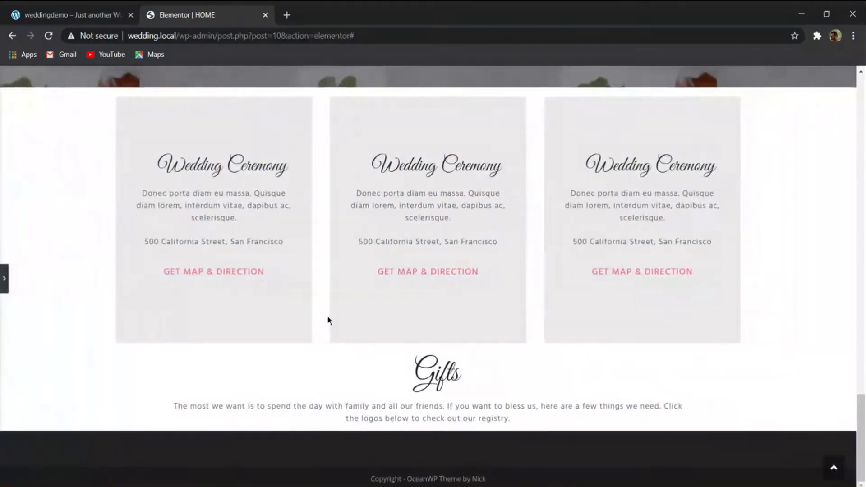
{"action": "left_click", "coordinate": [80, 6]}
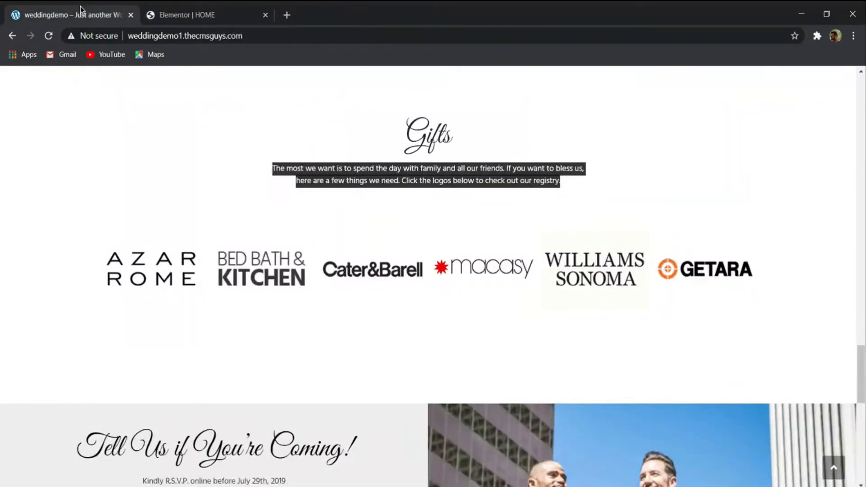
{"action": "left_click", "coordinate": [142, 11]}
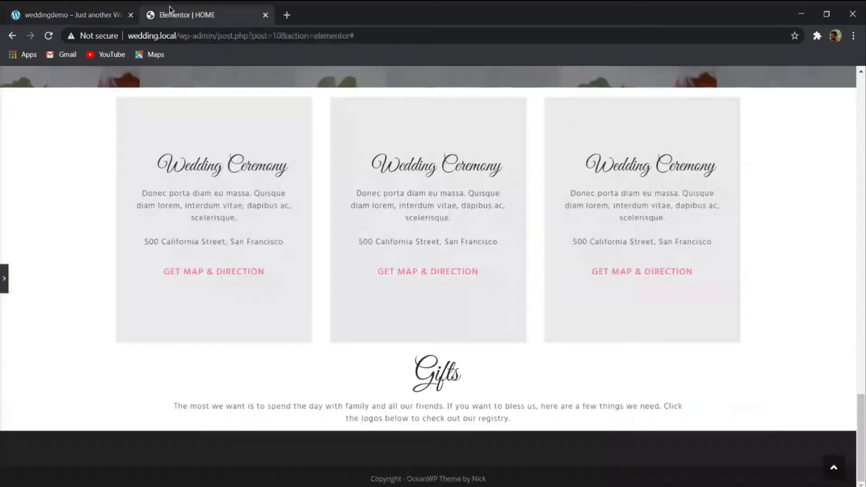
- Try right and left margins of 150 px on the Gifts description
{"action": "left_click", "coordinate": [6, 279]}
{"action": "left_click_drag", "start_coordinate": [57, 187], "coordinate": [36, 188]}
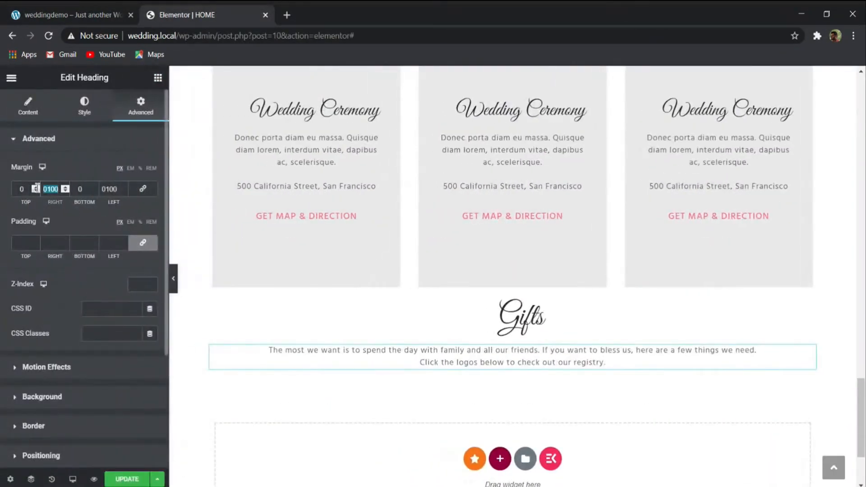
{"action": "type", "text": "150"}
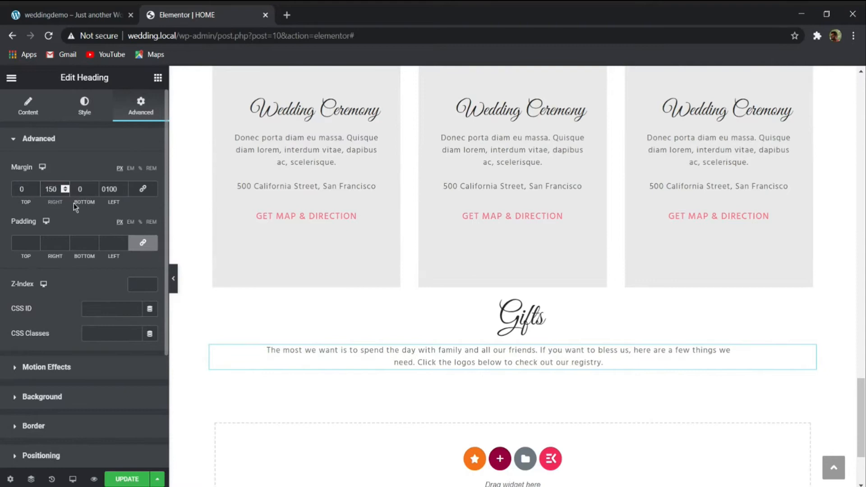
{"action": "double_click", "coordinate": [103, 190]}
{"action": "type", "text": "150"}
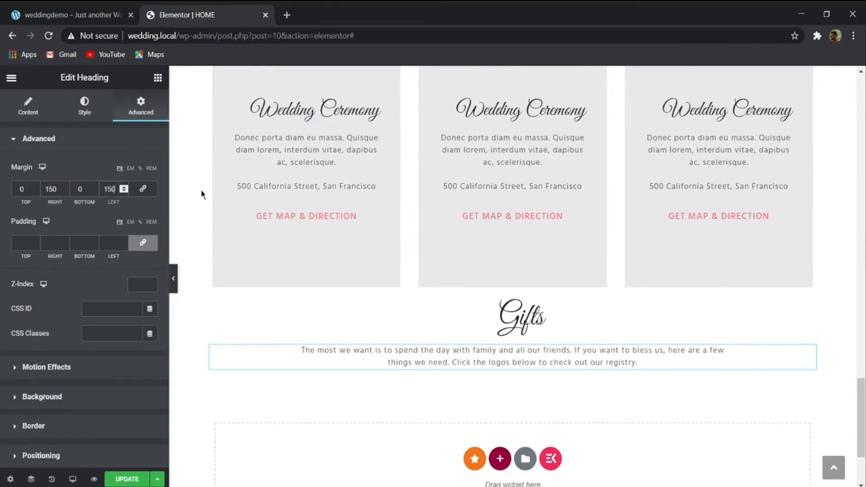
- Set the Gifts description's left and right margins to 200 px, update the page and preview it at full width
{"action": "double_click", "coordinate": [109, 189]}
{"action": "type", "text": "200"}
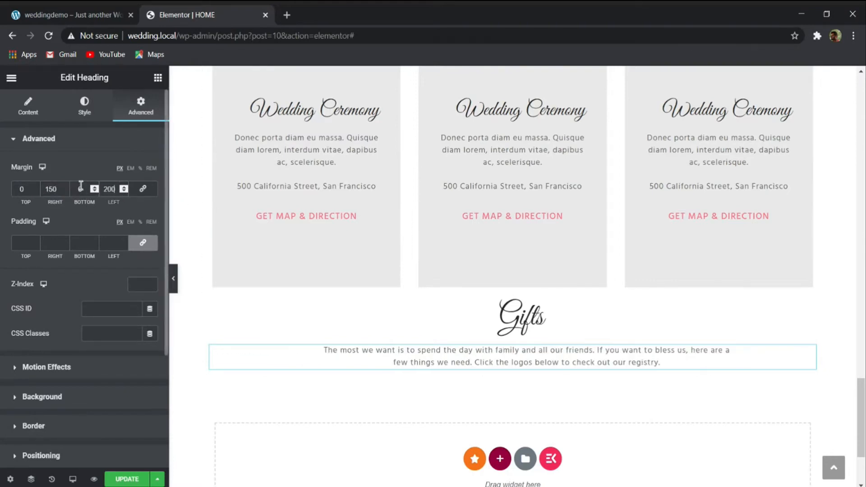
{"action": "type", "text": "0200"}
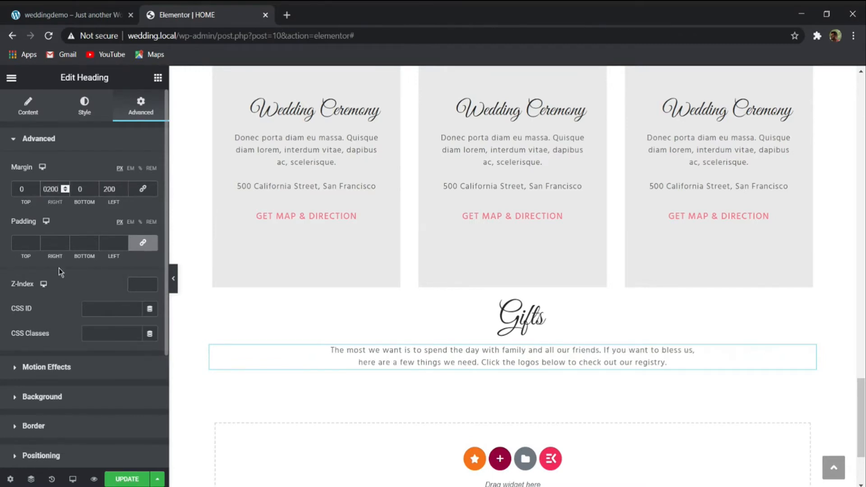
{"action": "left_click", "coordinate": [130, 478]}
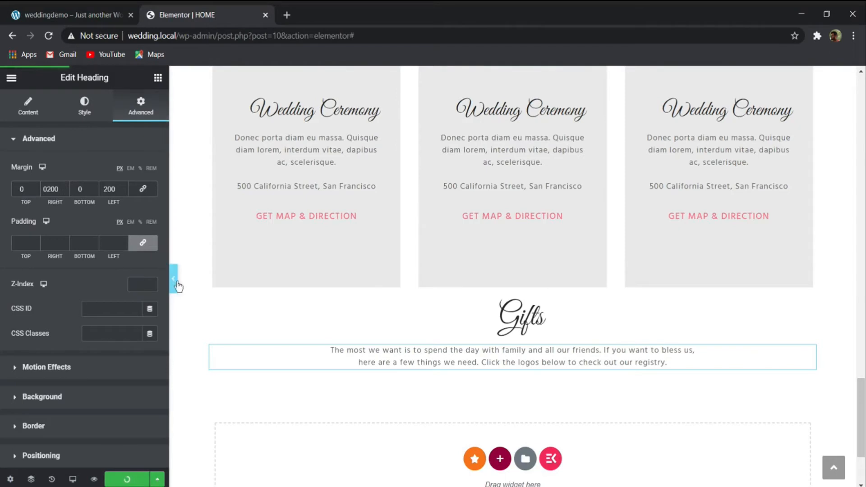
{"action": "left_click", "coordinate": [174, 278]}
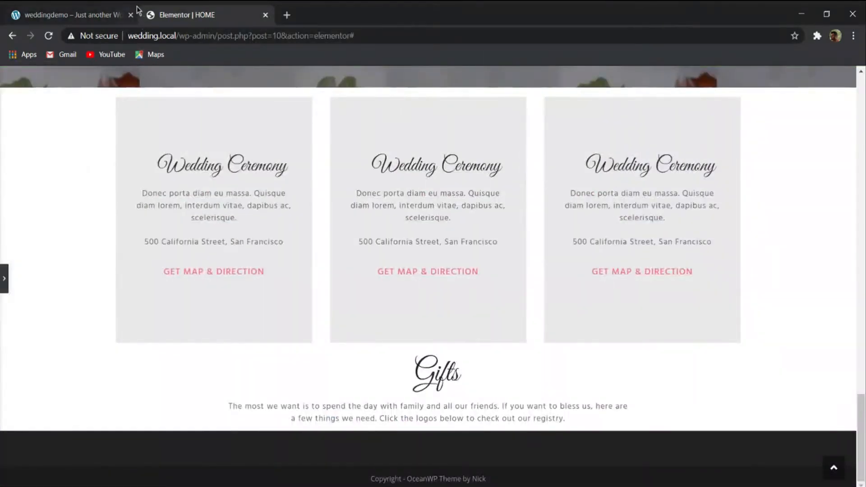
- Add a Basic Gallery widget below the Gifts description
{"action": "left_click", "coordinate": [90, 15]}
{"action": "left_click", "coordinate": [203, 15]}
{"action": "left_click", "coordinate": [3, 277]}
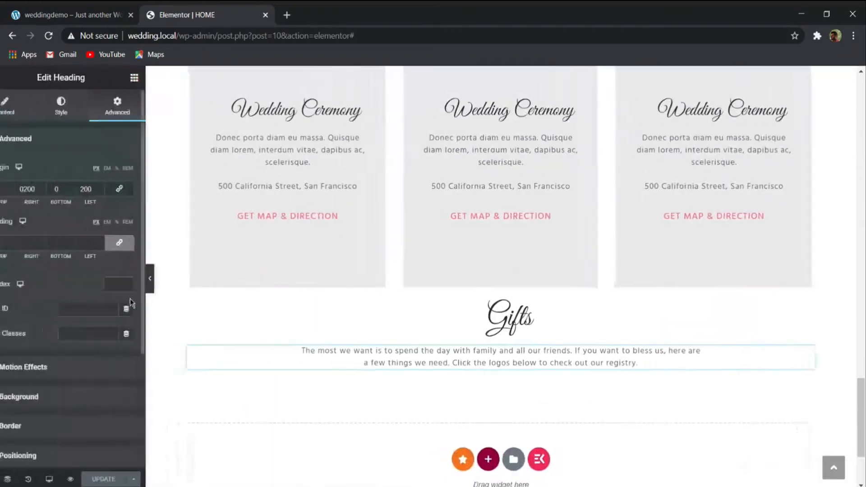
{"action": "left_click", "coordinate": [158, 79]}
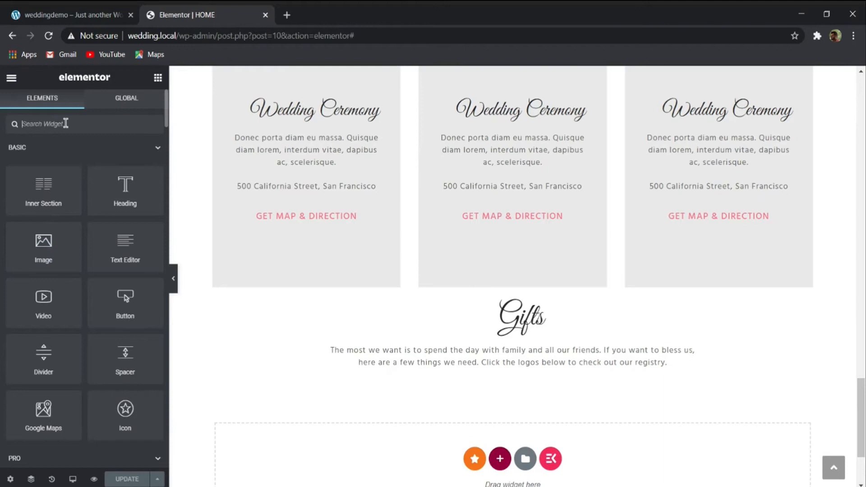
{"action": "type", "text": "ima"}
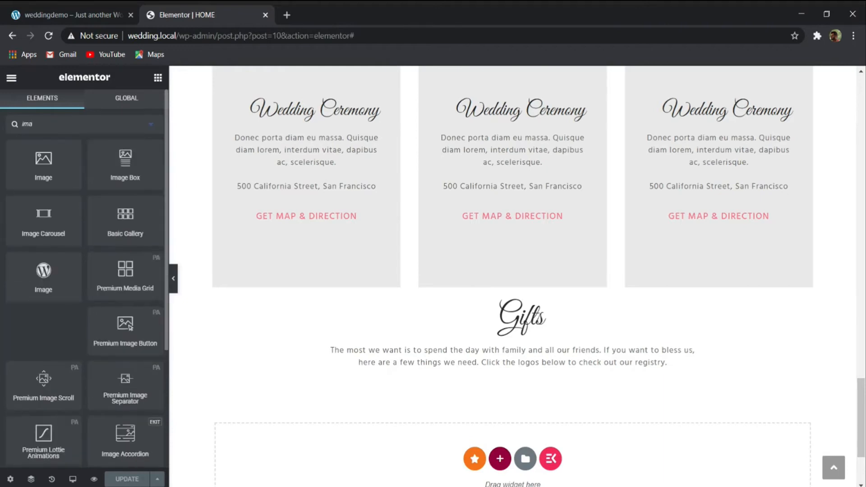
{"action": "key", "text": "BackSpace"}
{"action": "key", "text": "BackSpace"}
{"action": "key", "text": "BackSpace"}
{"action": "type", "text": "ga"}
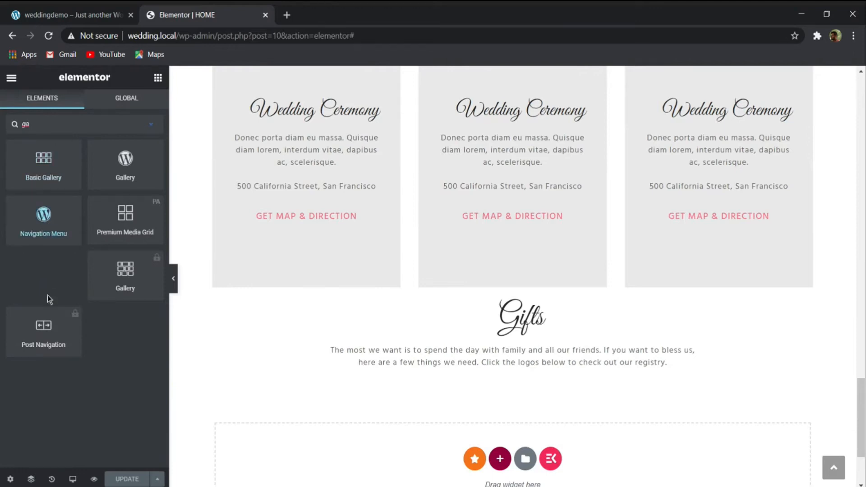
{"action": "left_click_drag", "start_coordinate": [32, 159], "coordinate": [434, 351]}
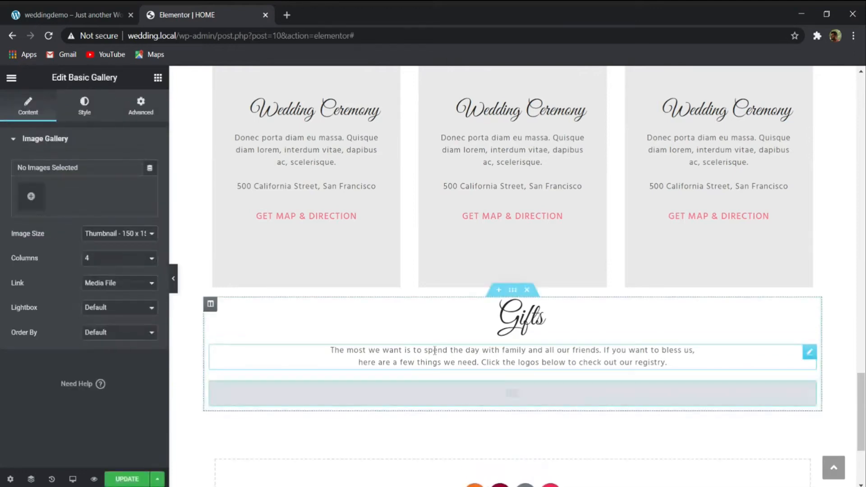
- Fill the gallery with the Williams Sonoma, Cater&Barell, Macasy, Azar Rome, Bed Bath & Kitchen and Getara logos from the media library
{"action": "left_click", "coordinate": [31, 197]}
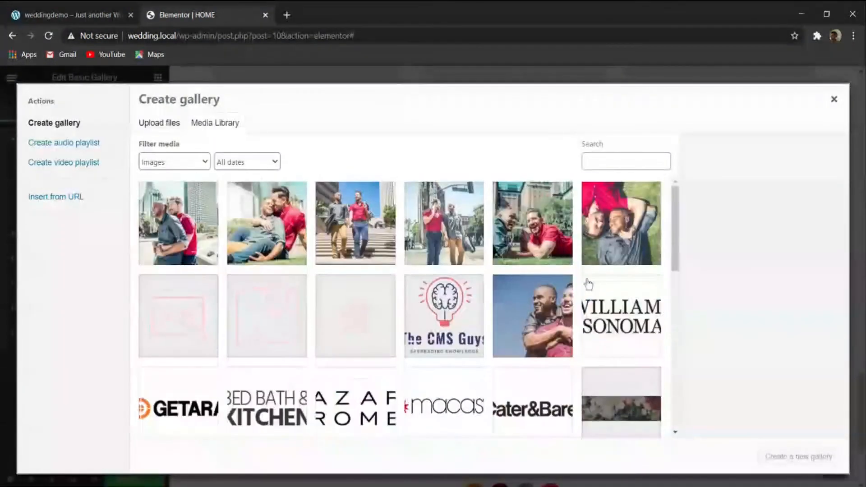
{"action": "left_click", "coordinate": [589, 284]}
{"action": "left_click", "coordinate": [532, 402]}
{"action": "left_click", "coordinate": [444, 401]}
{"action": "left_click", "coordinate": [355, 401]}
{"action": "left_click", "coordinate": [267, 401]}
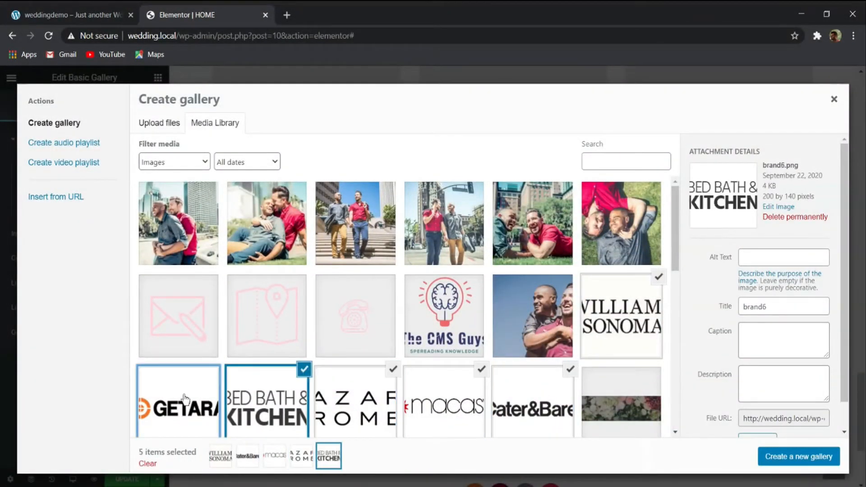
{"action": "left_click", "coordinate": [184, 399]}
{"action": "left_click", "coordinate": [798, 457]}
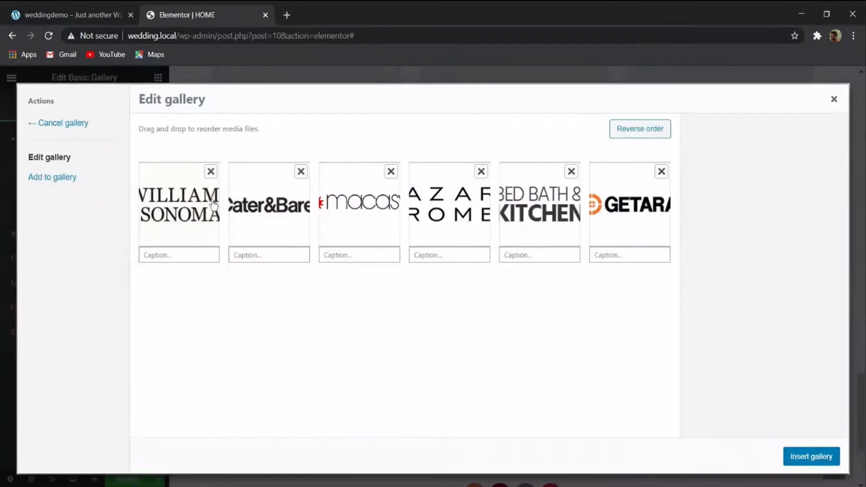
{"action": "left_click", "coordinate": [796, 454]}
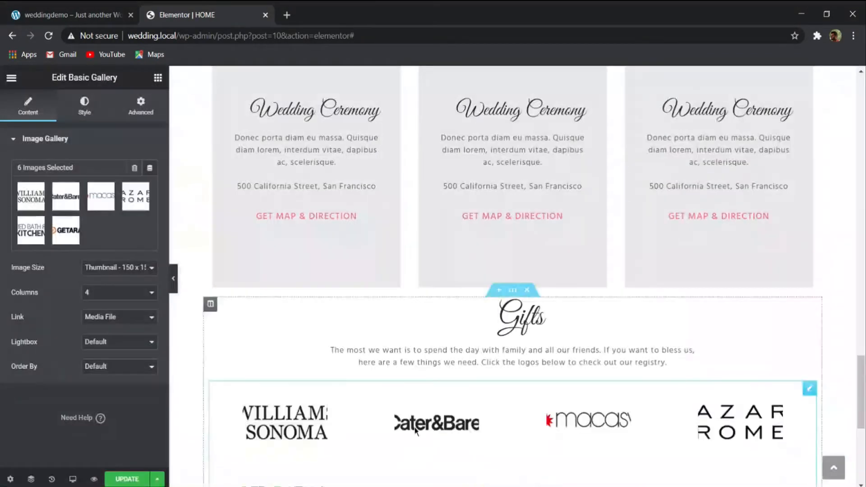
- Try showing the logo gallery in 1 column and check the layout down to the last logo
{"action": "left_click", "coordinate": [112, 294]}
{"action": "left_click", "coordinate": [116, 305]}
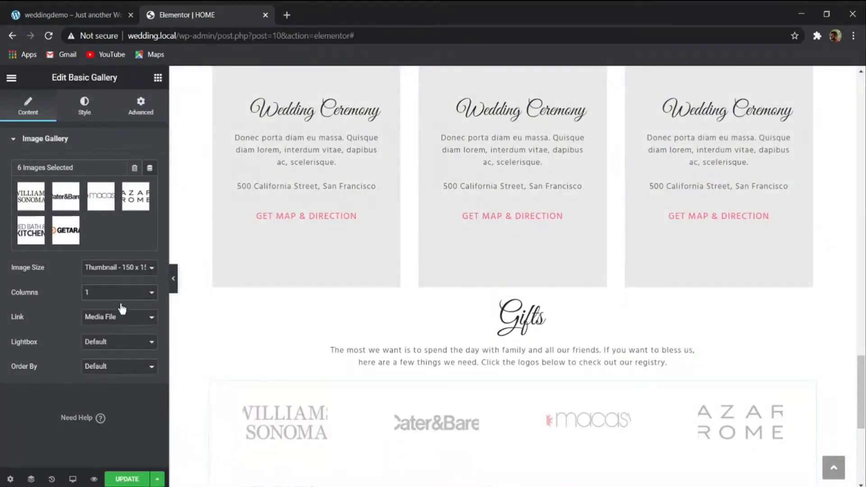
{"action": "scroll", "coordinate": [477, 303], "scroll_direction": "down", "scroll_amount": 2}
{"action": "scroll", "coordinate": [477, 305], "scroll_direction": "down", "scroll_amount": 3}
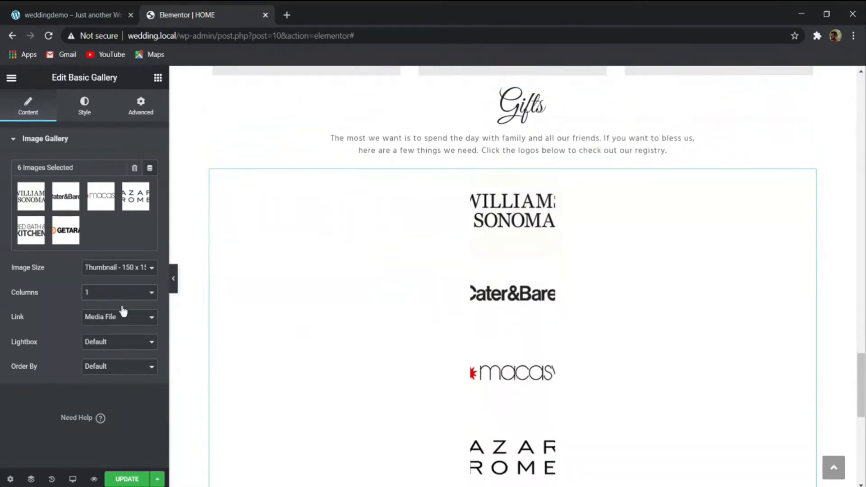
{"action": "scroll", "coordinate": [448, 286], "scroll_direction": "down", "scroll_amount": 4}
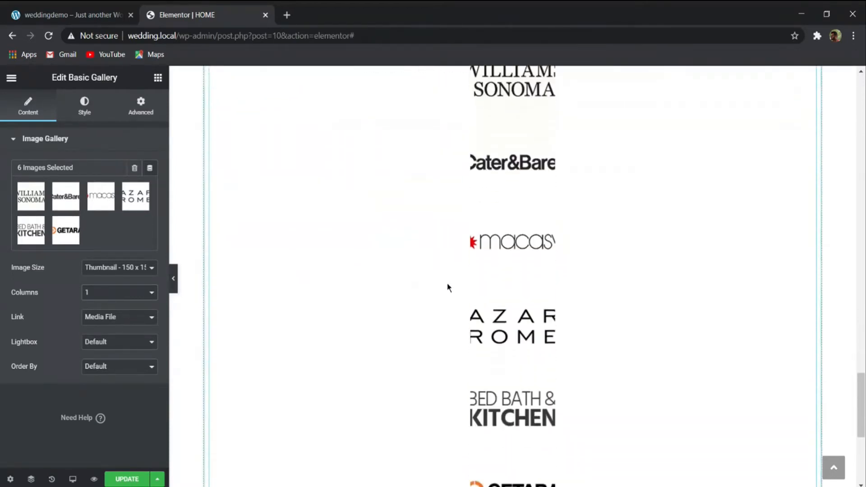
- Set the gallery's image size to Full and its image spacing to Custom with a value of 0
{"action": "left_click", "coordinate": [119, 272]}
{"action": "left_click", "coordinate": [124, 320]}
{"action": "scroll", "coordinate": [603, 315], "scroll_direction": "down", "scroll_amount": 3}
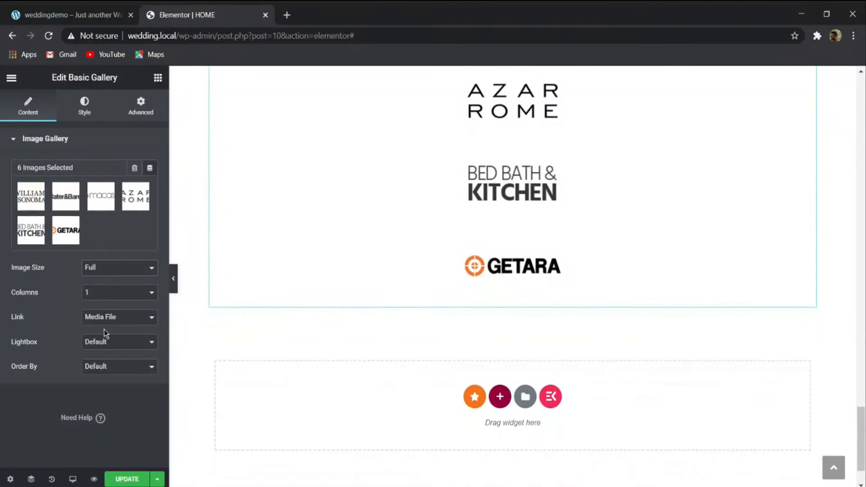
{"action": "left_click", "coordinate": [85, 105]}
{"action": "left_click", "coordinate": [141, 180]}
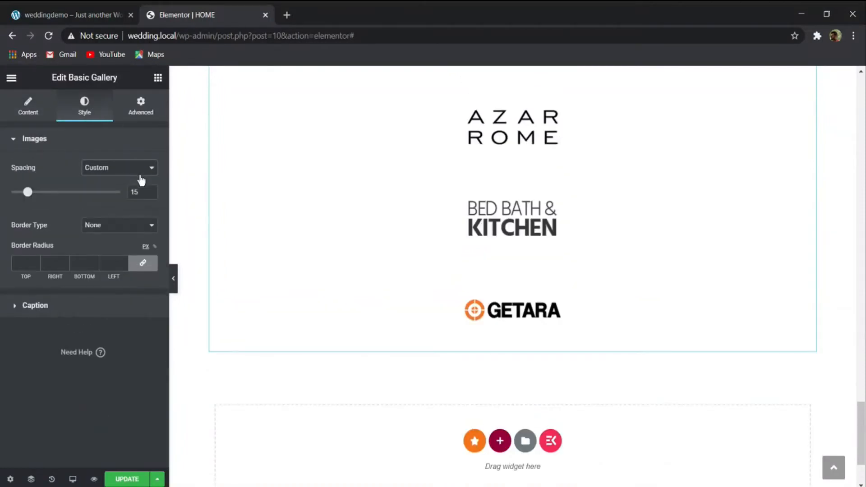
{"action": "left_click_drag", "start_coordinate": [33, 196], "coordinate": [2, 199]}
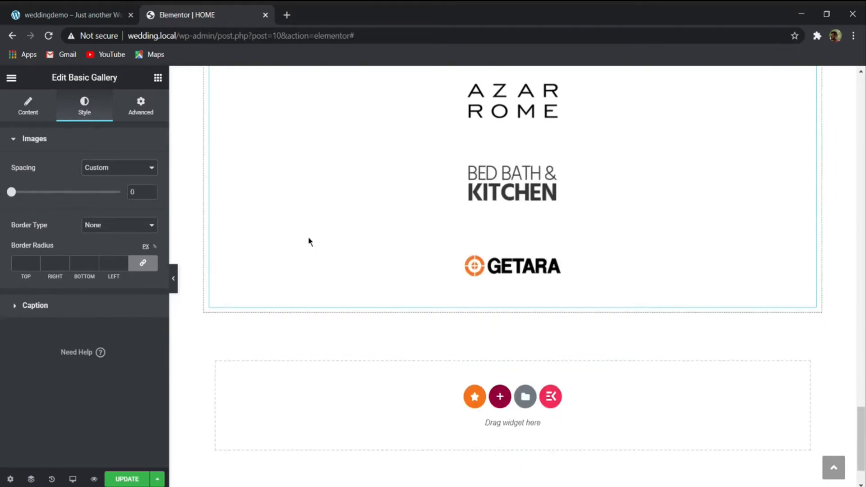
{"action": "scroll", "coordinate": [377, 259], "scroll_direction": "up", "scroll_amount": 8}
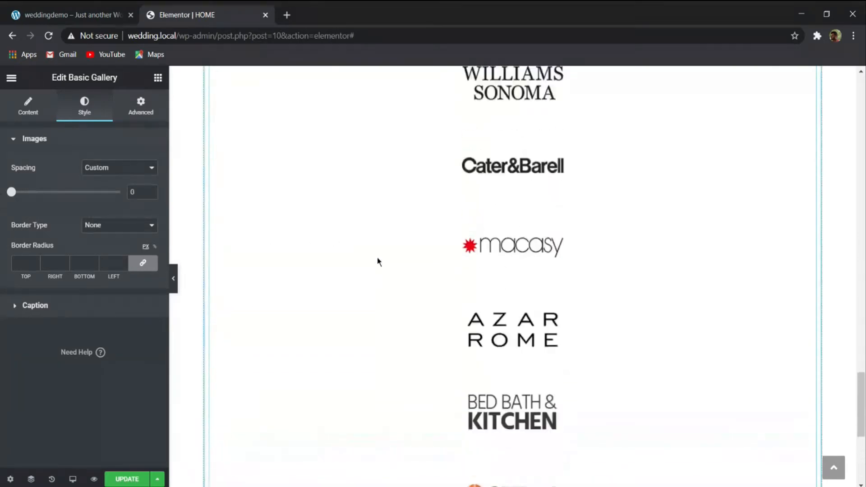
- Set the logo gallery to 6 columns, preview it at full width and compare it with the Gifts section on the weddingdemo page
{"action": "left_click", "coordinate": [23, 111]}
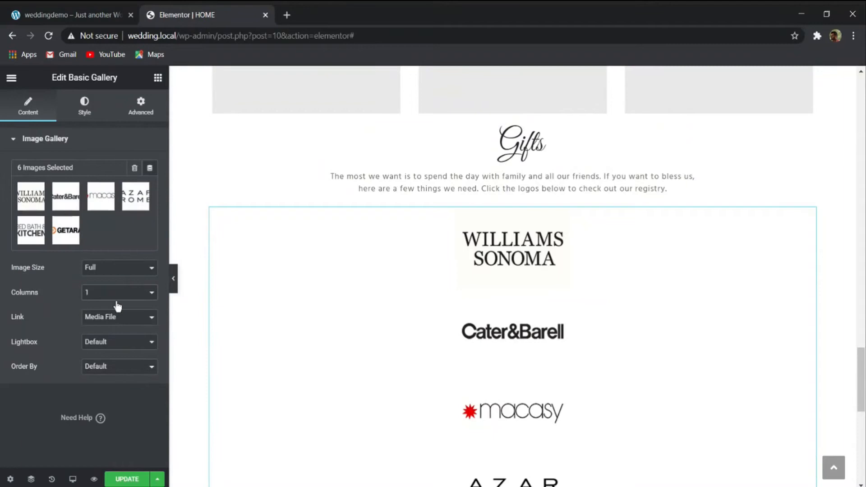
{"action": "left_click", "coordinate": [123, 343]}
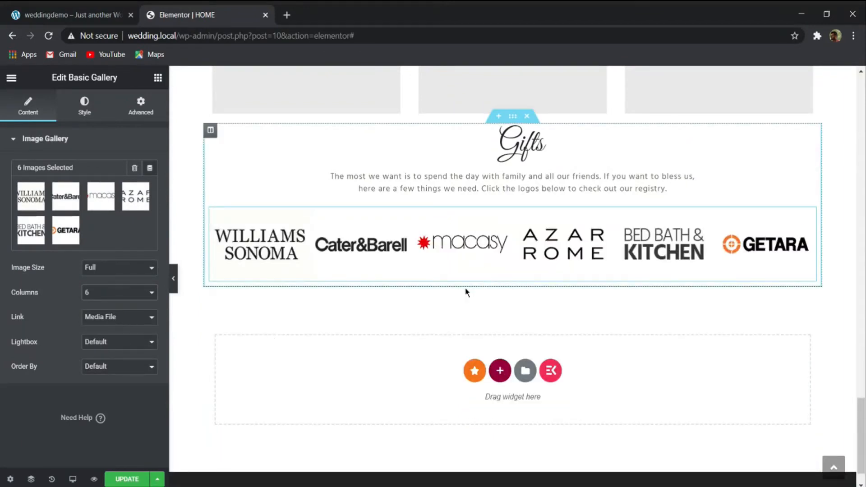
{"action": "left_click", "coordinate": [174, 278]}
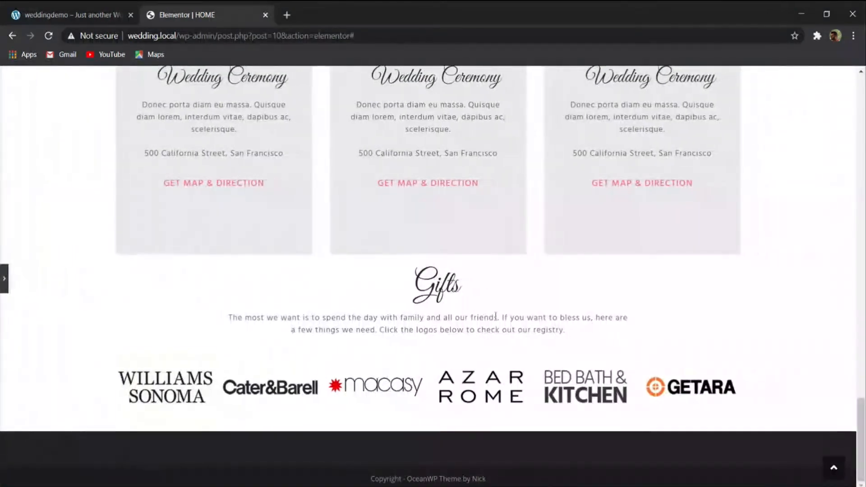
{"action": "left_click", "coordinate": [67, 10]}
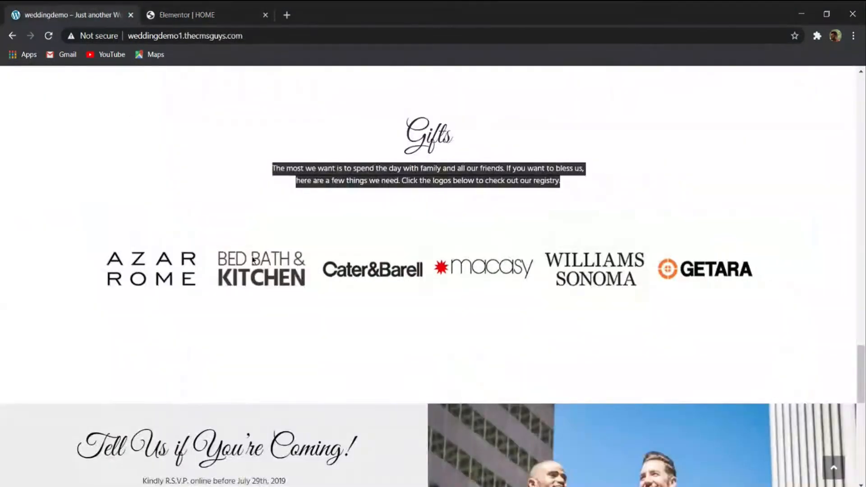
{"action": "scroll", "coordinate": [249, 277], "scroll_direction": "up", "scroll_amount": 2}
{"action": "scroll", "coordinate": [350, 321], "scroll_direction": "down", "scroll_amount": 2}
{"action": "left_click", "coordinate": [171, 14]}
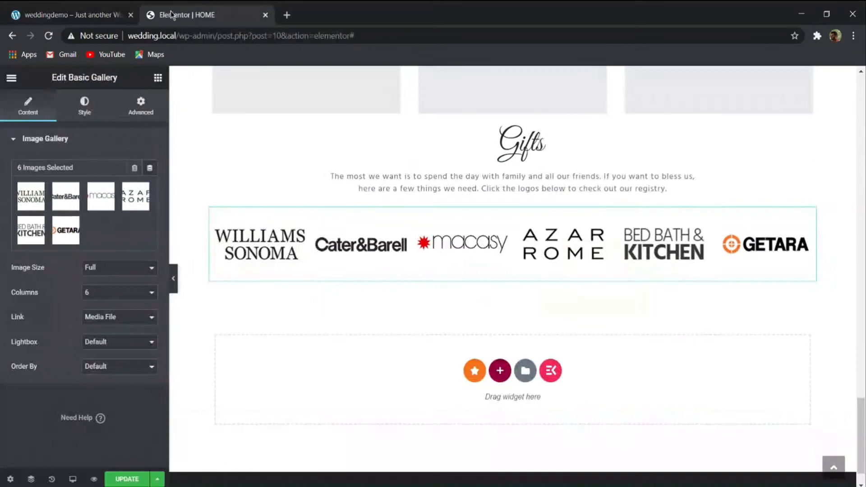
- Give the Gifts section 100 px of top and bottom padding and update the page
{"action": "left_click", "coordinate": [514, 116]}
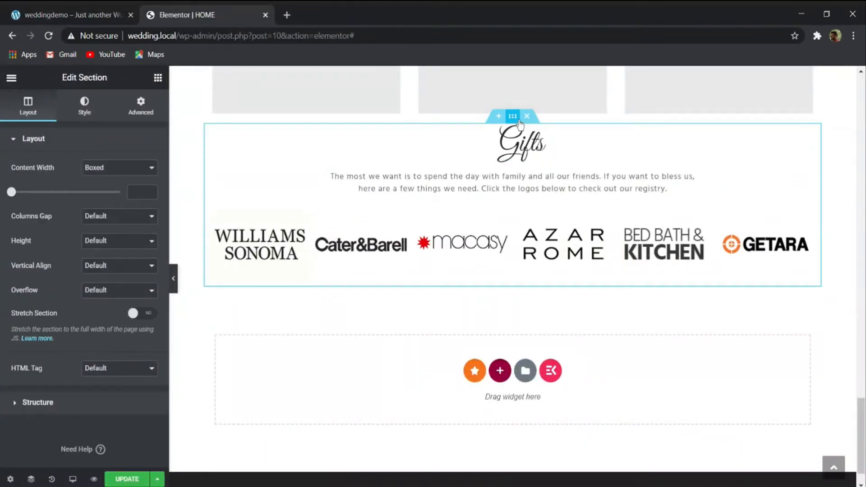
{"action": "left_click", "coordinate": [141, 113]}
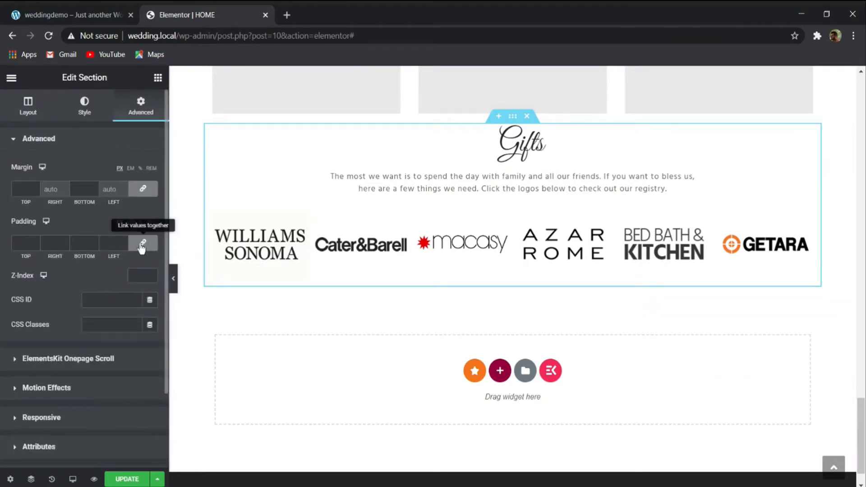
{"action": "left_click", "coordinate": [142, 244]}
{"action": "left_click", "coordinate": [22, 242]}
{"action": "type", "text": "100"}
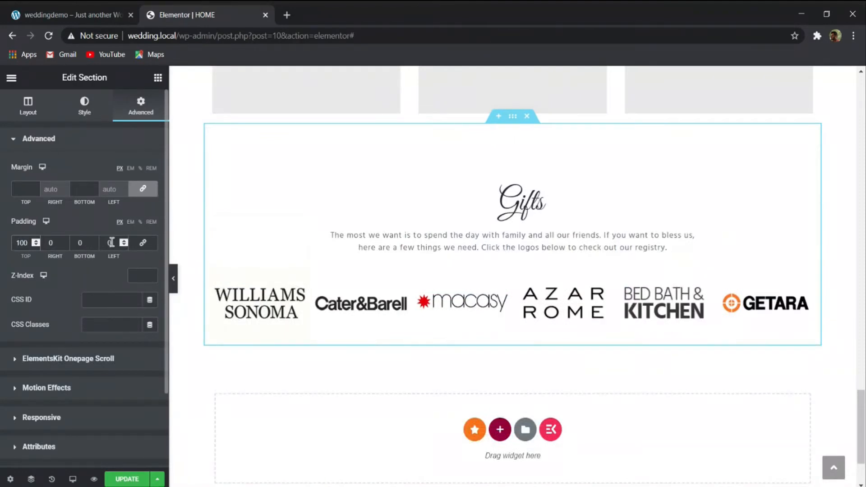
{"action": "left_click", "coordinate": [84, 242]}
{"action": "type", "text": "100"}
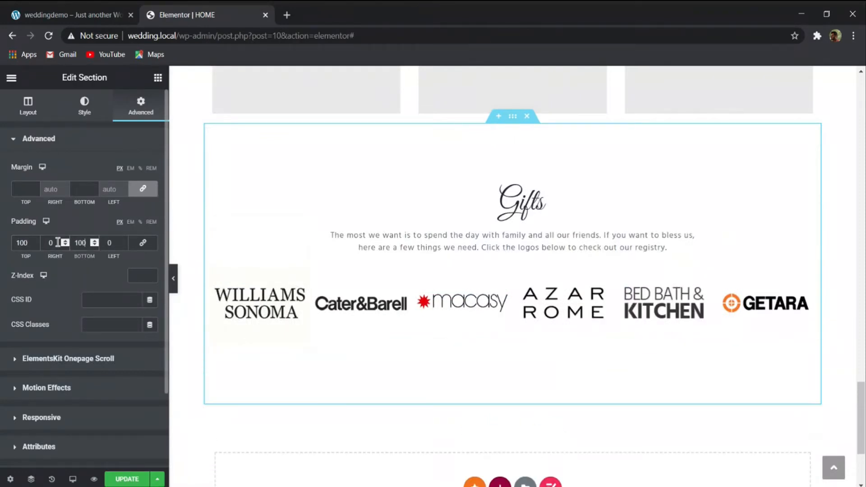
{"action": "left_click", "coordinate": [127, 479]}
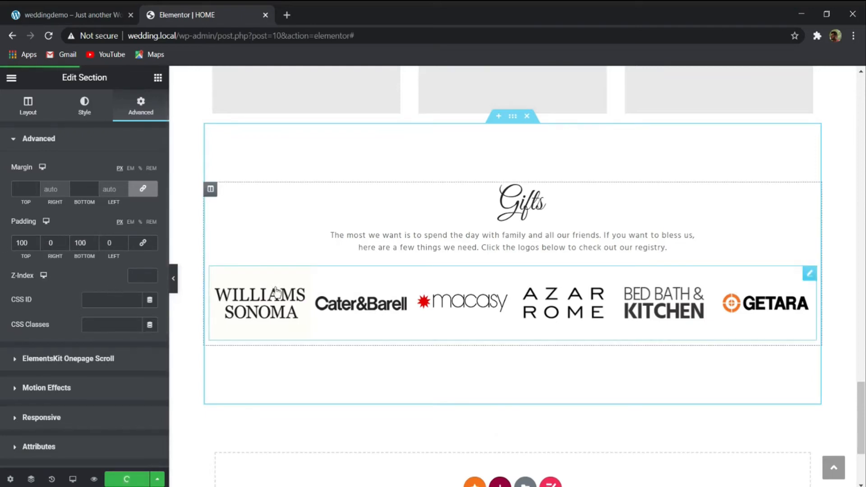
- Examine the weddingdemo page's "Tell Us if You're Coming!" section, including its heading, RSVP form fields and adjoining photo
{"action": "scroll", "coordinate": [299, 291], "scroll_direction": "down", "scroll_amount": 4}
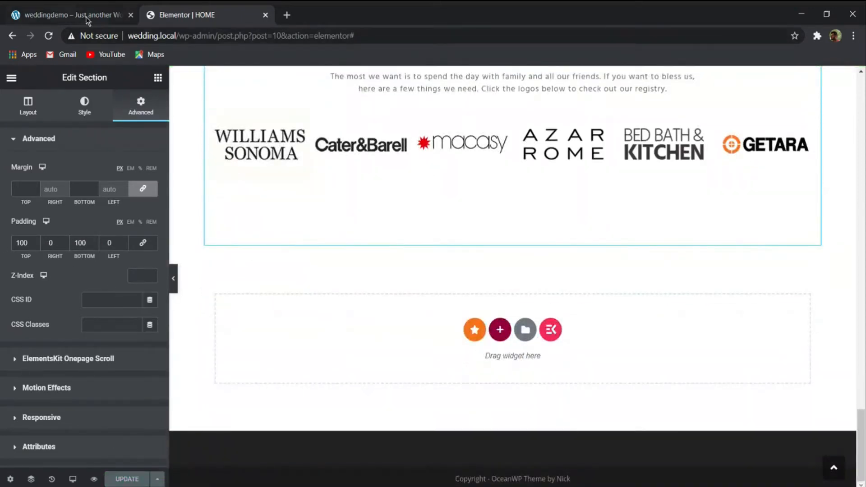
{"action": "left_click", "coordinate": [85, 18]}
{"action": "scroll", "coordinate": [369, 187], "scroll_direction": "down", "scroll_amount": 5}
{"action": "scroll", "coordinate": [368, 248], "scroll_direction": "up", "scroll_amount": 10}
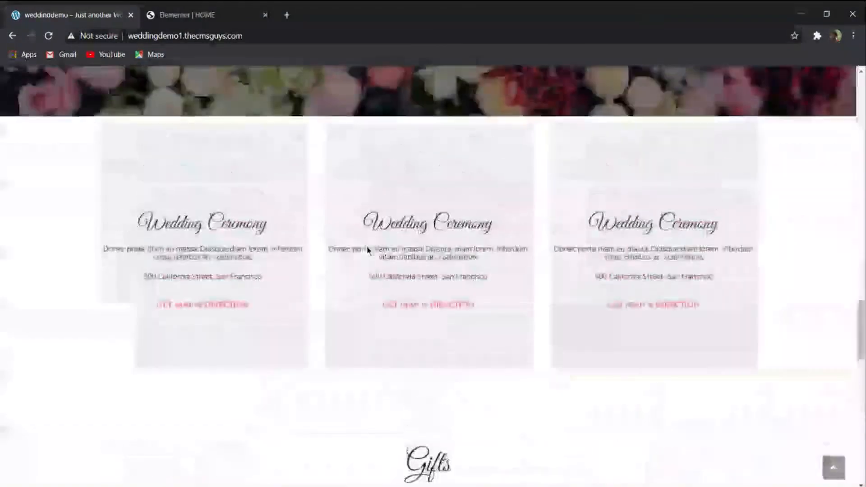
{"action": "scroll", "coordinate": [368, 249], "scroll_direction": "down", "scroll_amount": 7}
{"action": "scroll", "coordinate": [362, 258], "scroll_direction": "up", "scroll_amount": 3}
{"action": "scroll", "coordinate": [286, 200], "scroll_direction": "down", "scroll_amount": 5}
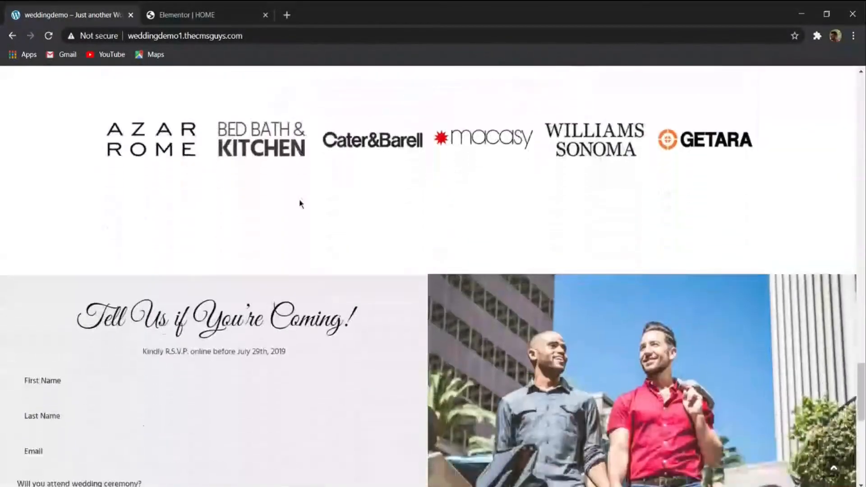
{"action": "scroll", "coordinate": [301, 204], "scroll_direction": "down", "scroll_amount": 7}
{"action": "scroll", "coordinate": [323, 253], "scroll_direction": "up", "scroll_amount": 2}
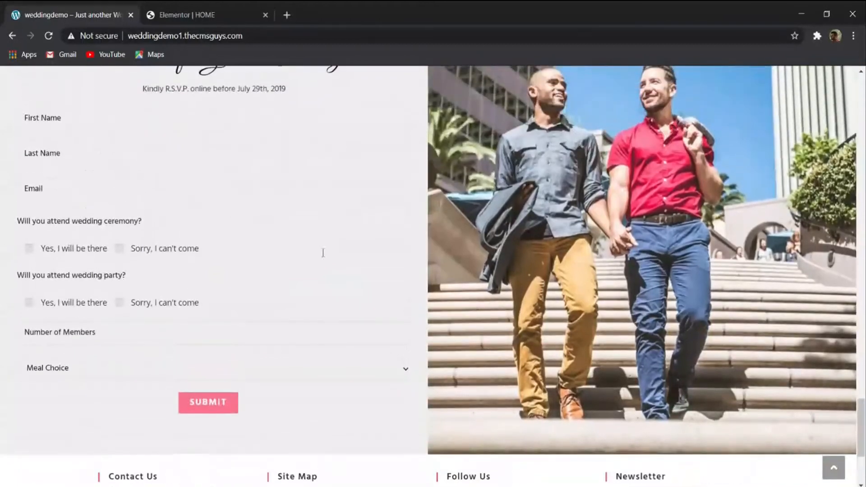
{"action": "scroll", "coordinate": [323, 253], "scroll_direction": "up", "scroll_amount": 2}
{"action": "scroll", "coordinate": [601, 262], "scroll_direction": "down", "scroll_amount": 1}
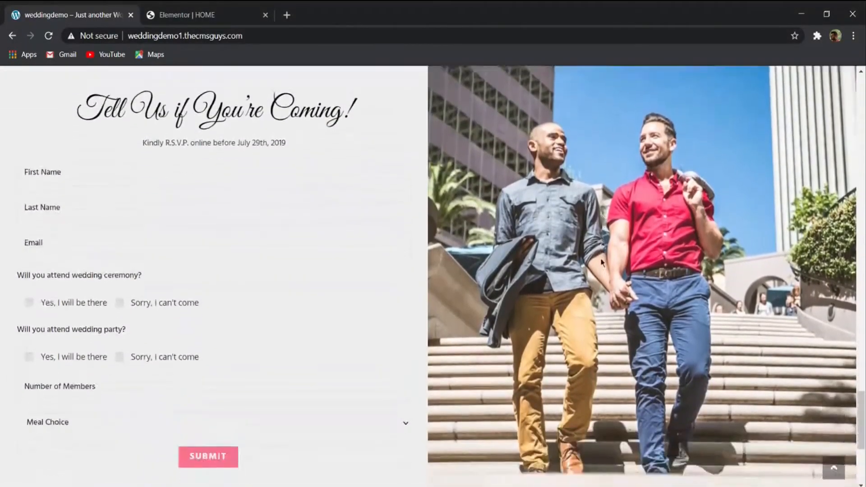
{"action": "scroll", "coordinate": [601, 262], "scroll_direction": "down", "scroll_amount": 2}
{"action": "scroll", "coordinate": [341, 227], "scroll_direction": "up", "scroll_amount": 2}
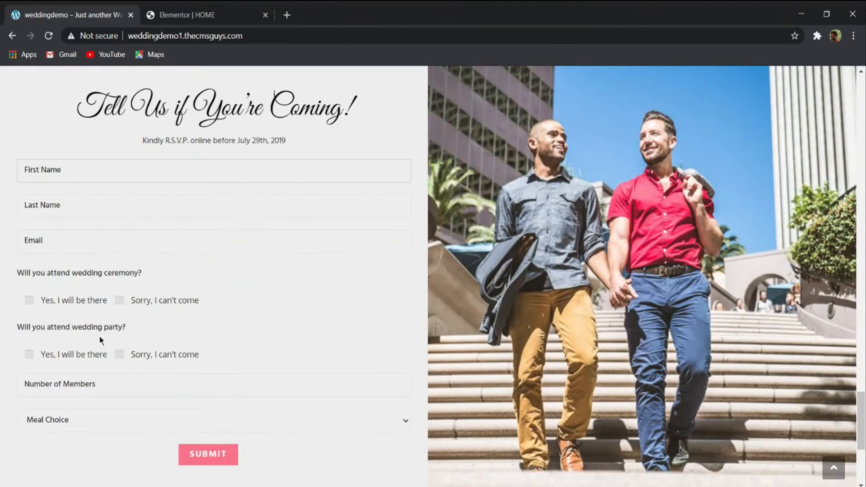
{"action": "scroll", "coordinate": [83, 319], "scroll_direction": "down", "scroll_amount": 4}
{"action": "scroll", "coordinate": [150, 335], "scroll_direction": "up", "scroll_amount": 5}
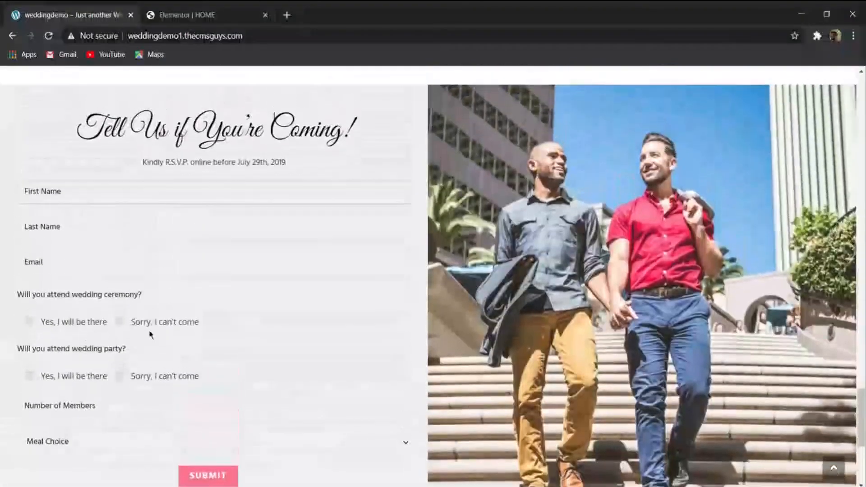
{"action": "left_click_drag", "start_coordinate": [89, 122], "coordinate": [247, 121]}
{"action": "left_click", "coordinate": [266, 121]}
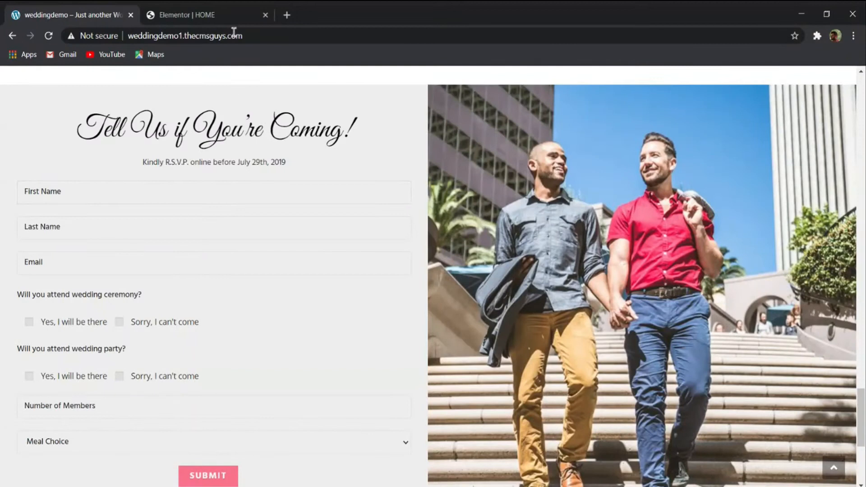
- Add a new section with two equal columns below the Gifts section on the HOME page
{"action": "left_click", "coordinate": [214, 15]}
{"action": "left_click", "coordinate": [500, 329]}
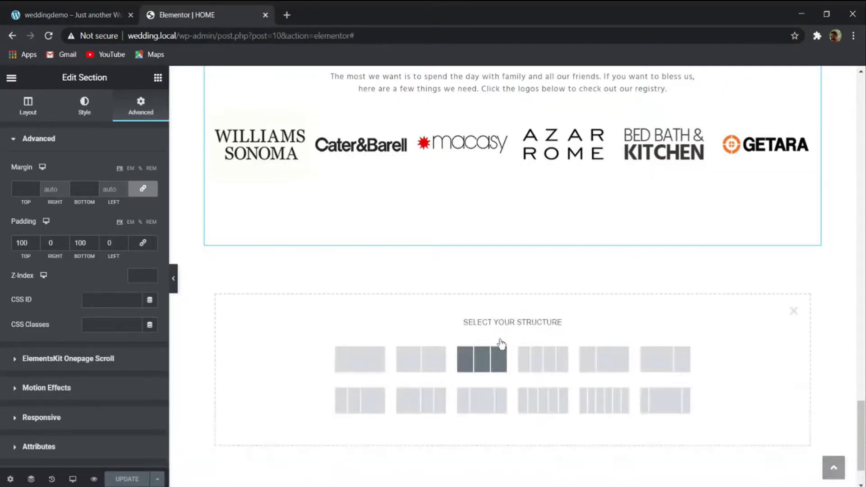
{"action": "left_click", "coordinate": [425, 364]}
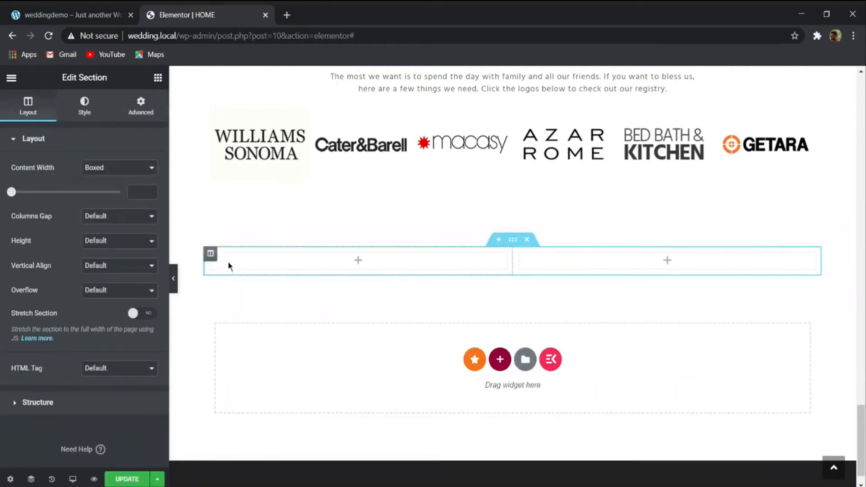
- Examine the RSVP form's fields, checkbox questions and submit button in the weddingdemo page's "Tell Us if You're Coming!" section
{"action": "left_click", "coordinate": [68, 15]}
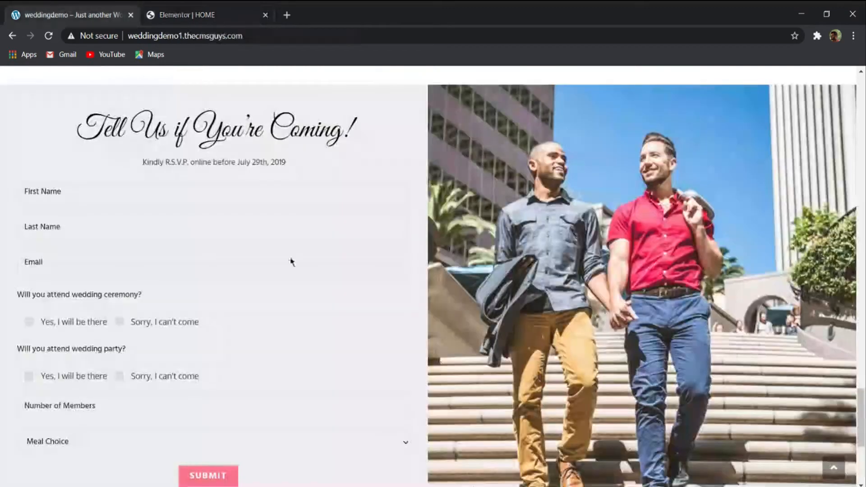
{"action": "scroll", "coordinate": [492, 314], "scroll_direction": "down", "scroll_amount": 5}
{"action": "scroll", "coordinate": [332, 252], "scroll_direction": "up", "scroll_amount": 5}
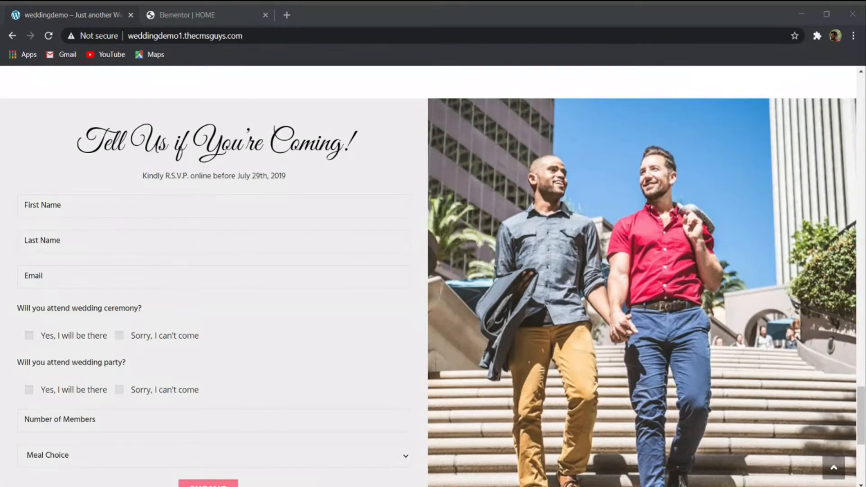
{"action": "left_click", "coordinate": [113, 151]}
{"action": "scroll", "coordinate": [127, 267], "scroll_direction": "down", "scroll_amount": 2}
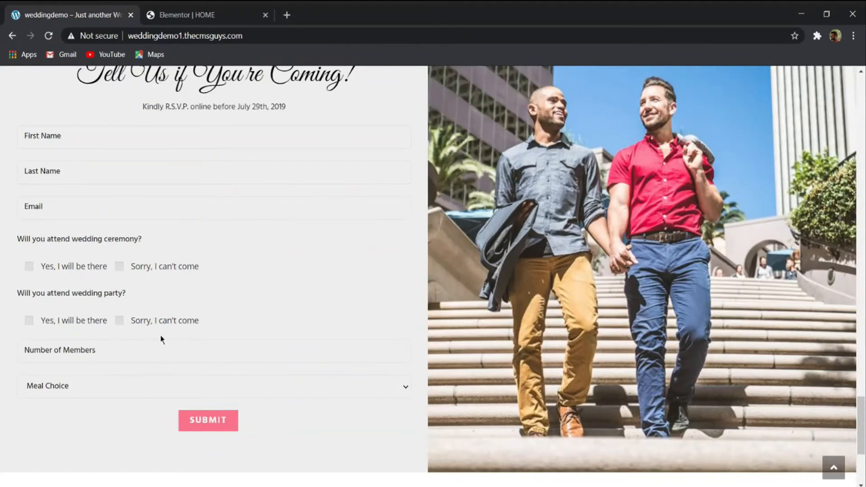
{"action": "scroll", "coordinate": [162, 339], "scroll_direction": "down", "scroll_amount": 2}
{"action": "scroll", "coordinate": [156, 340], "scroll_direction": "up", "scroll_amount": 2}
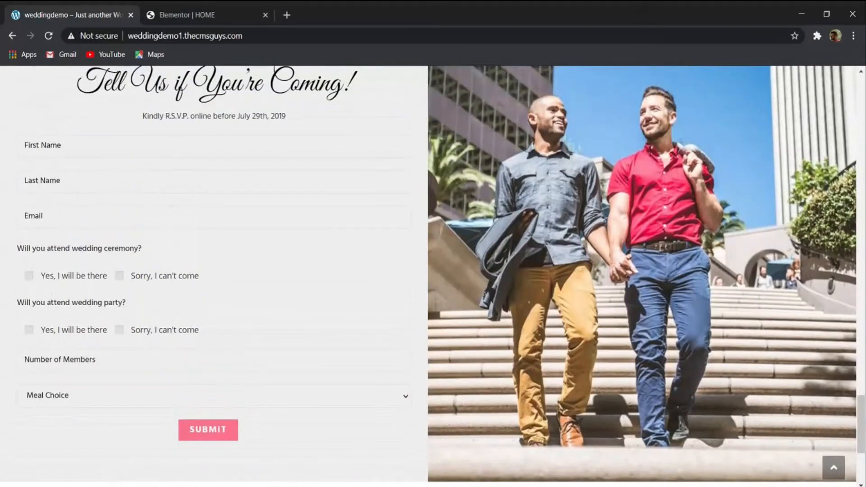
- Update the HOME page in Elementor and open its published version in a new tab
{"action": "left_click", "coordinate": [203, 17]}
{"action": "left_click", "coordinate": [127, 471]}
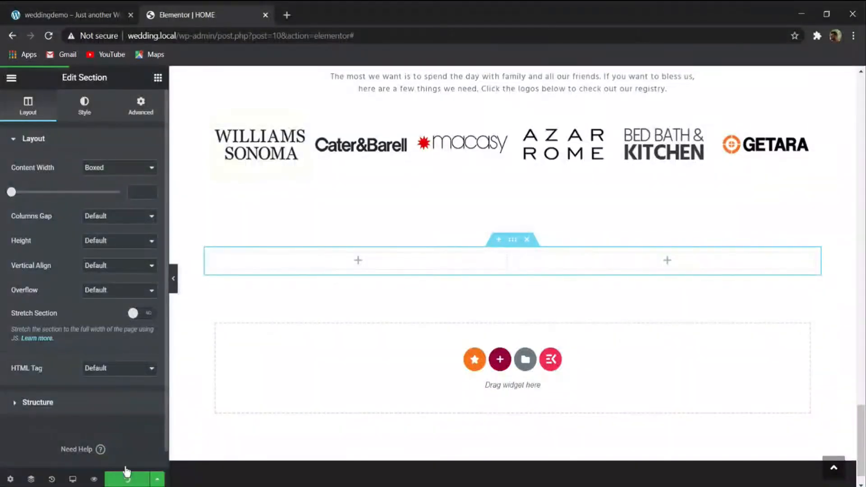
{"action": "left_click", "coordinate": [11, 79]}
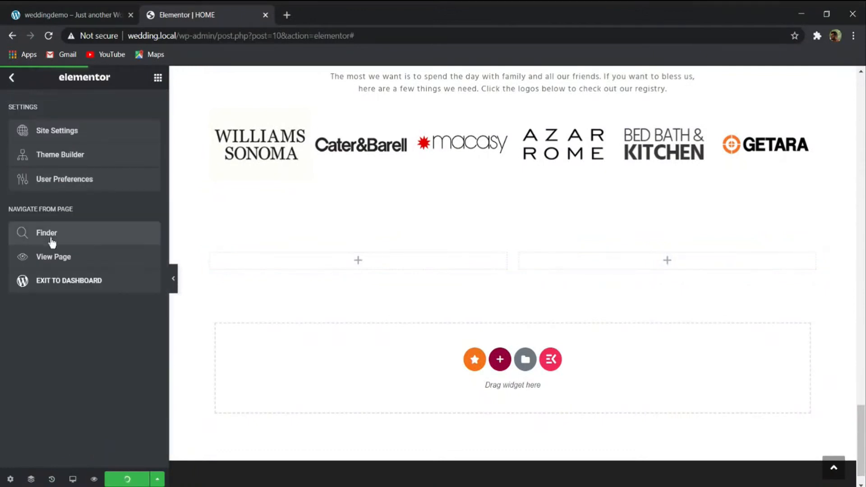
{"action": "left_click", "coordinate": [53, 257]}
{"action": "left_click", "coordinate": [331, 16]}
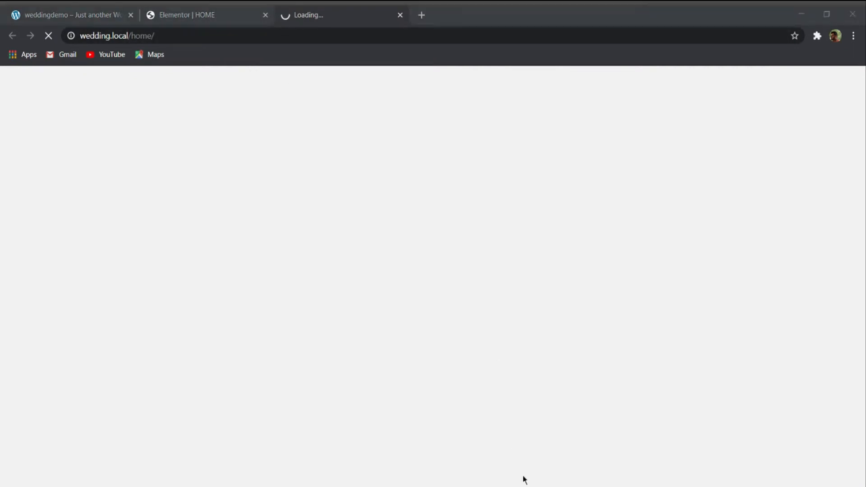
- Open the wedding site's WordPress dashboard from the published page and place its tab directly after the weddingdemo tab
{"action": "scroll", "coordinate": [139, 163], "scroll_direction": "down", "scroll_amount": 20}
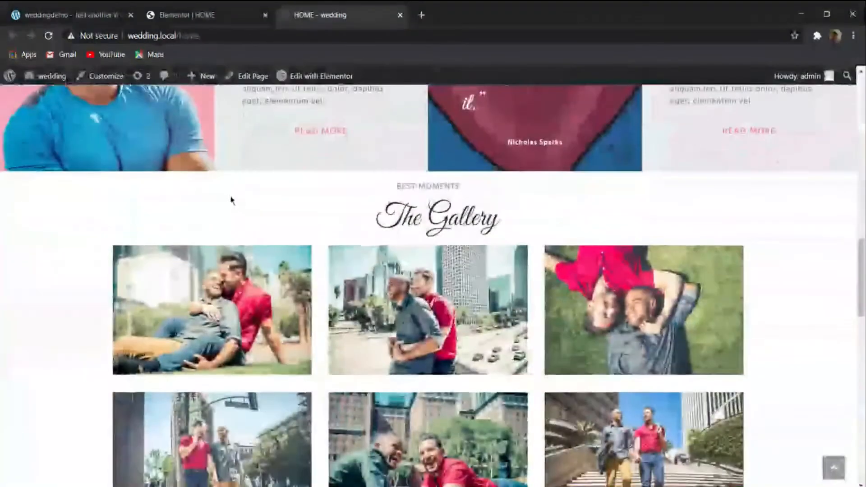
{"action": "scroll", "coordinate": [230, 199], "scroll_direction": "up", "scroll_amount": 13}
{"action": "scroll", "coordinate": [174, 216], "scroll_direction": "up", "scroll_amount": 6}
{"action": "mouse_move", "coordinate": [43, 76]}
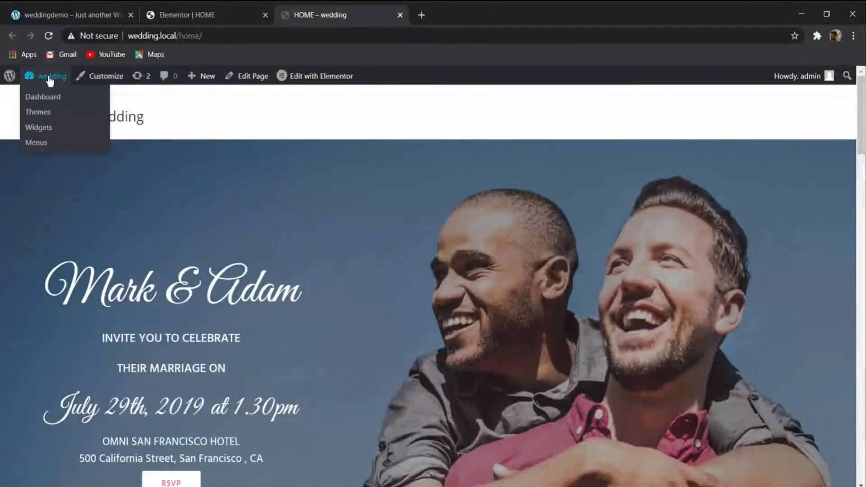
{"action": "left_click", "coordinate": [47, 98]}
{"action": "left_click_drag", "start_coordinate": [307, 15], "coordinate": [175, 15]}
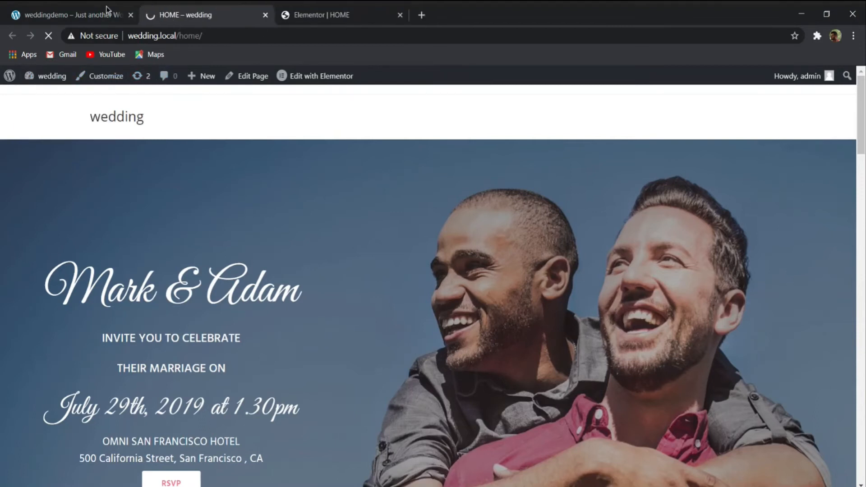
- Review the weddingdemo page's RSVP section and the footer beneath it
{"action": "left_click", "coordinate": [105, 12]}
{"action": "scroll", "coordinate": [240, 180], "scroll_direction": "down", "scroll_amount": 2}
{"action": "scroll", "coordinate": [216, 207], "scroll_direction": "up", "scroll_amount": 2}
{"action": "scroll", "coordinate": [154, 185], "scroll_direction": "up", "scroll_amount": 2}
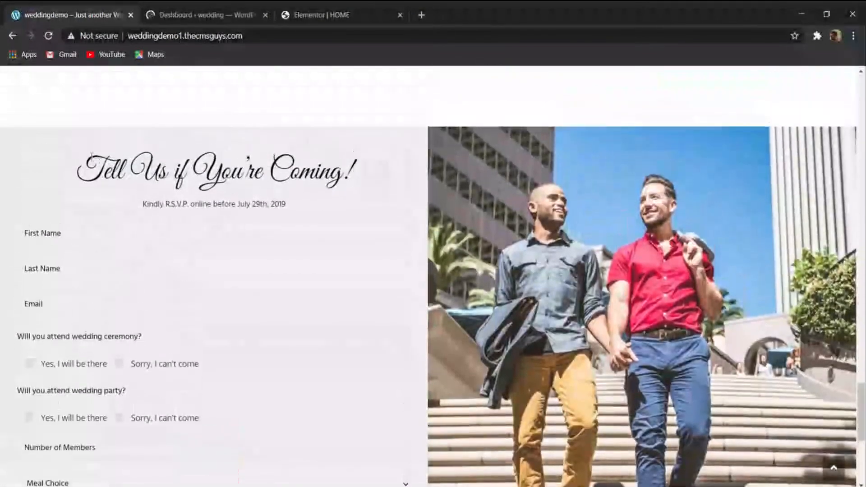
{"action": "scroll", "coordinate": [369, 244], "scroll_direction": "down", "scroll_amount": 6}
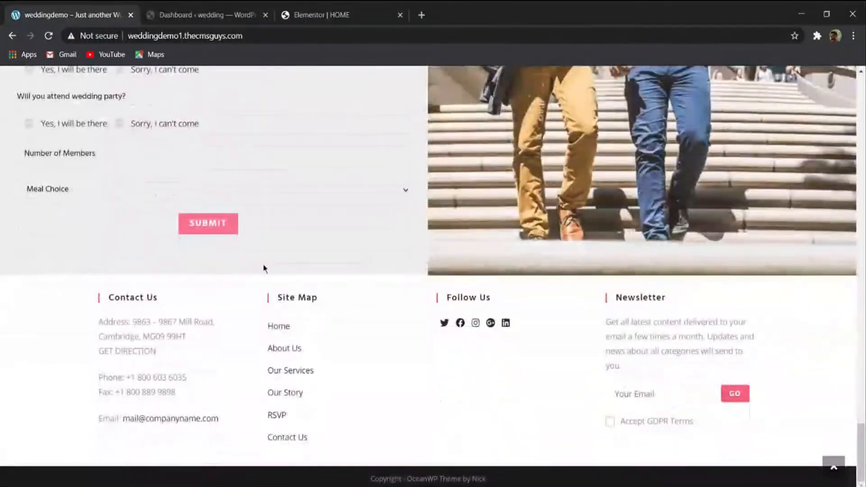
{"action": "scroll", "coordinate": [257, 253], "scroll_direction": "up", "scroll_amount": 3}
- Open the list of contact forms in the wedding site's WordPress dashboard
{"action": "left_click", "coordinate": [205, 16]}
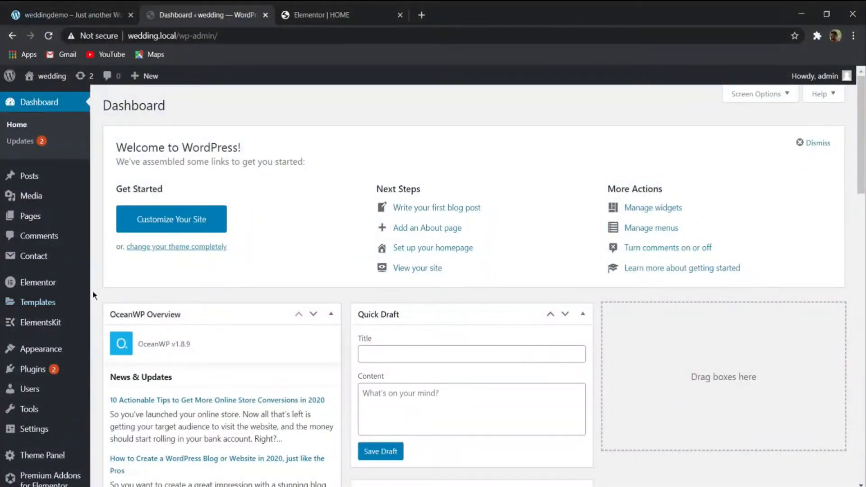
{"action": "scroll", "coordinate": [90, 295], "scroll_direction": "down", "scroll_amount": 4}
{"action": "mouse_move", "coordinate": [32, 358]}
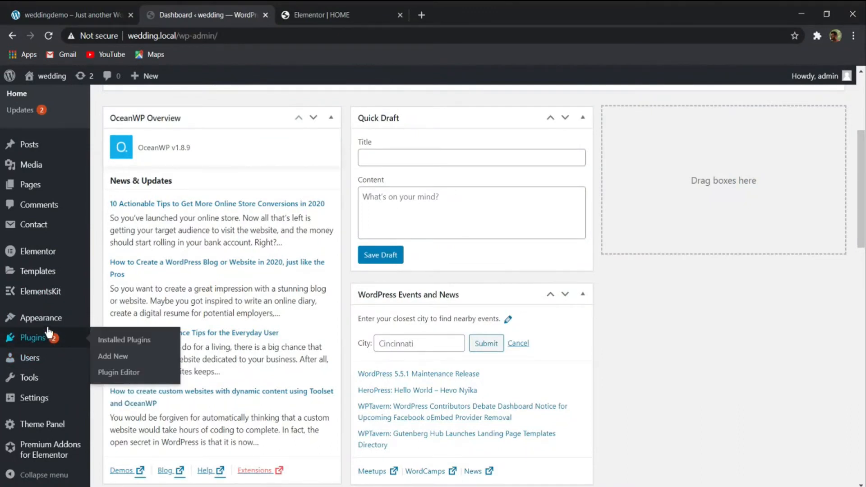
{"action": "mouse_move", "coordinate": [36, 230]}
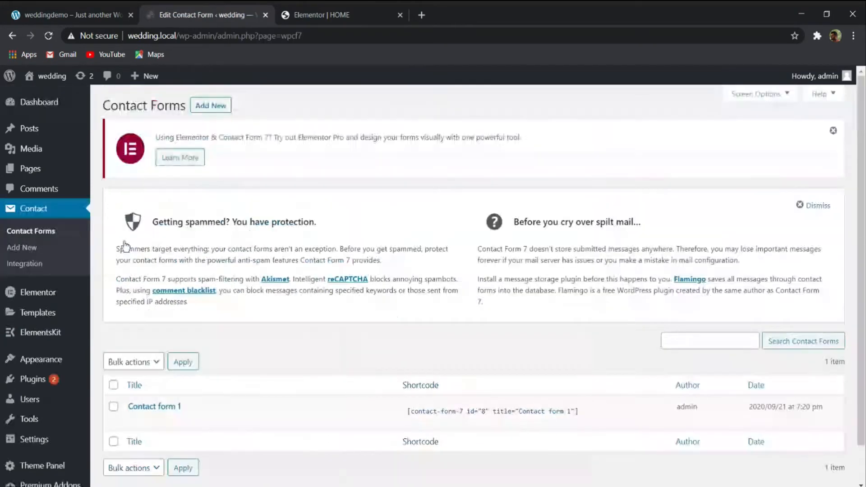
{"action": "scroll", "coordinate": [127, 344], "scroll_direction": "down", "scroll_amount": 1}
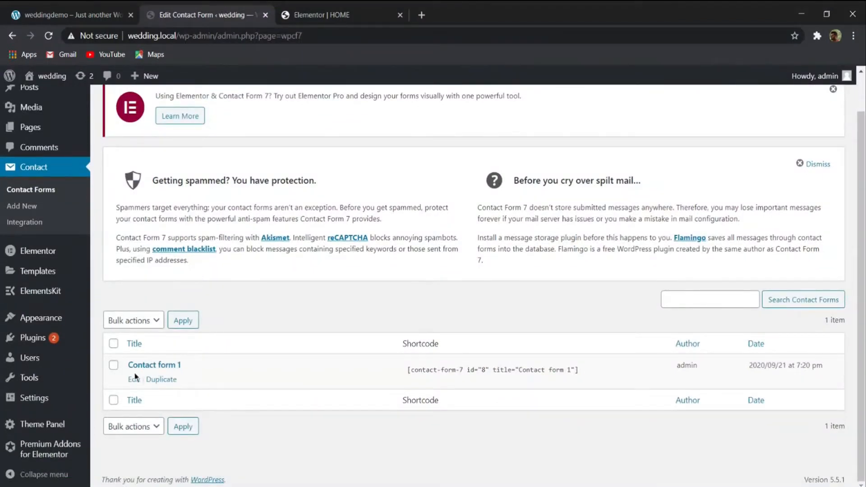
- Open Contact form 1 and replace its template with First Name, Last Name, Email, attendance checkboxes, Number of Members, Meal Choice and SUBMIT tags
{"action": "left_click", "coordinate": [136, 379]}
{"action": "scroll", "coordinate": [204, 285], "scroll_direction": "down", "scroll_amount": 5}
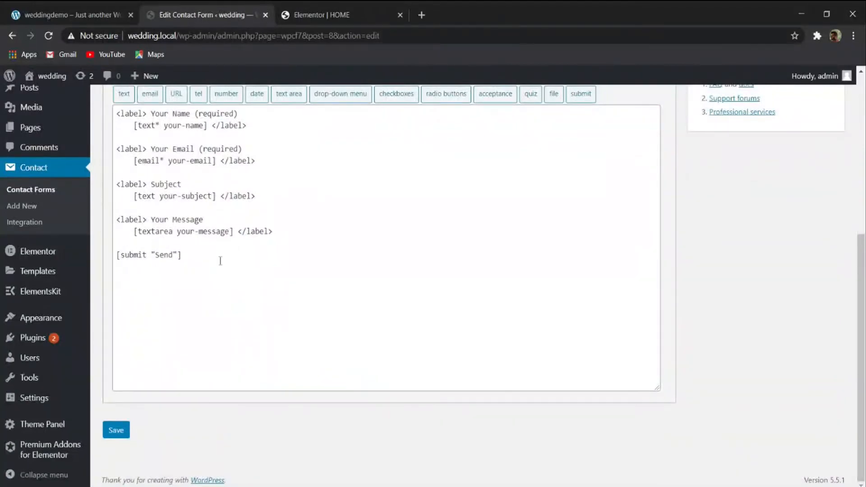
{"action": "left_click_drag", "start_coordinate": [214, 257], "coordinate": [114, 111]}
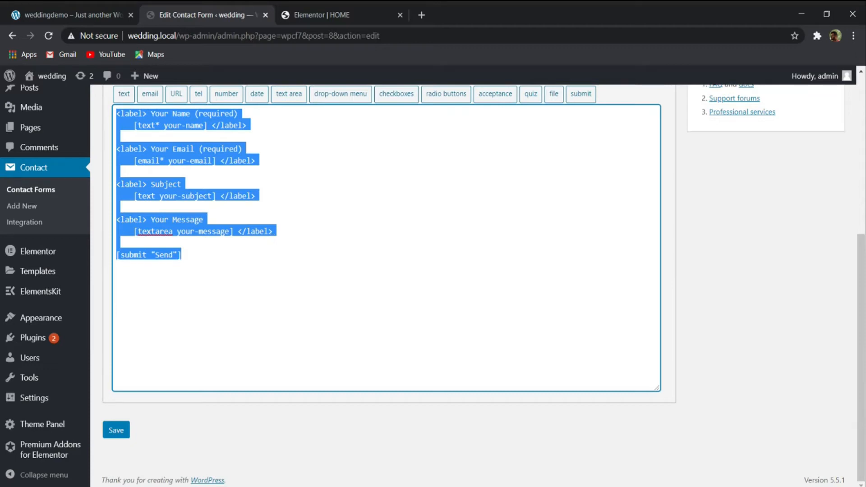
{"action": "type", "text": "[text* YOUR-NAME placeholder \"First Name\"]  [text* last-name placeholder \"Last Name\"]  [email* your-email placeholder \"Email\"]  [checkbox question-1 label_first use_label_element exclusive]  <label> Will you attend wedding ceremony? </label>  [checkbox* checkbox-352 exclusive \"Yes, I will be there\" \"Sorry, I can't come\"]  <label> Will you attend wedding party? </label>  [checkbox* checkbox-352 exclusive \"Yes, I will be there\" \"Sorry, I can't come\"]  [text* member placeholder \"Number of Members\"]  [select* meal-choice \"Meal Choice\" \"Option 1\" \"Option 2\" \"Option 3\"]  [submit \"SUBMIT\"]"}
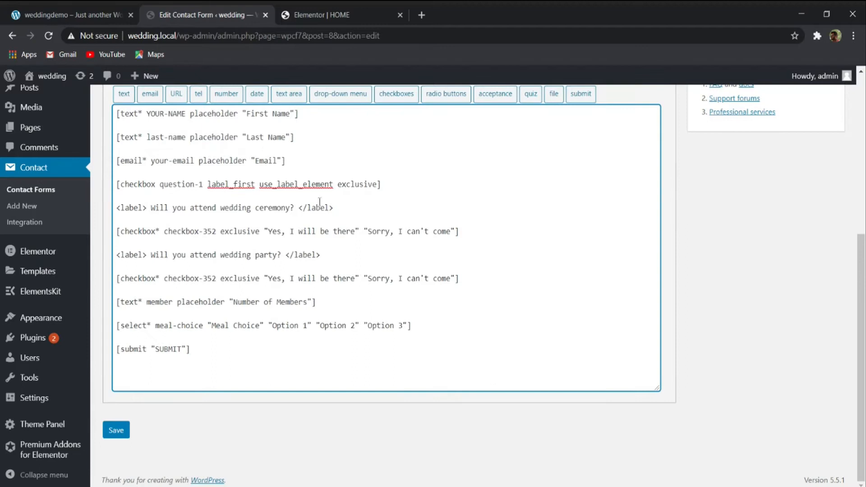
- Compare the pasted form tags with the corresponding fields of the RSVP form on the weddingdemo page
{"action": "left_click", "coordinate": [44, 9]}
{"action": "scroll", "coordinate": [163, 244], "scroll_direction": "up", "scroll_amount": 4}
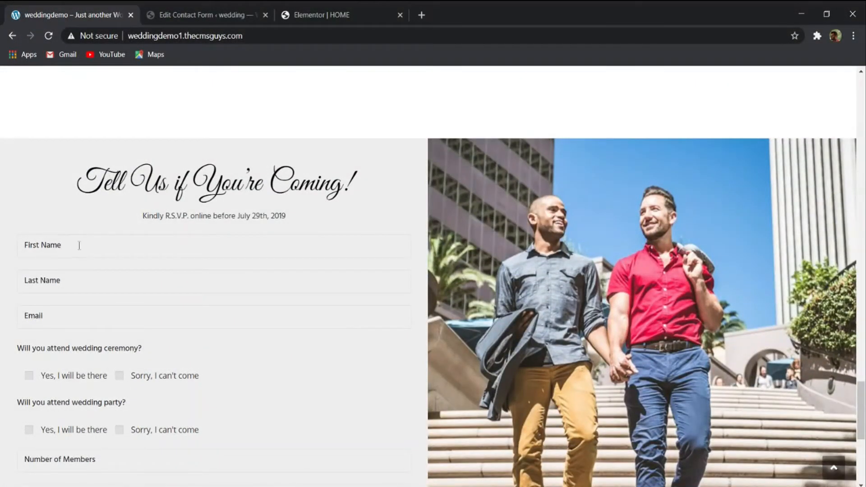
{"action": "left_click", "coordinate": [203, 15]}
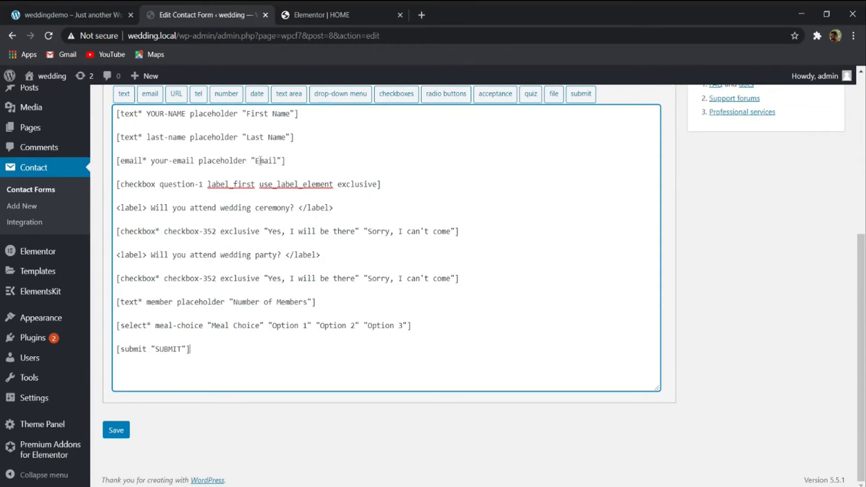
{"action": "left_click", "coordinate": [41, 15]}
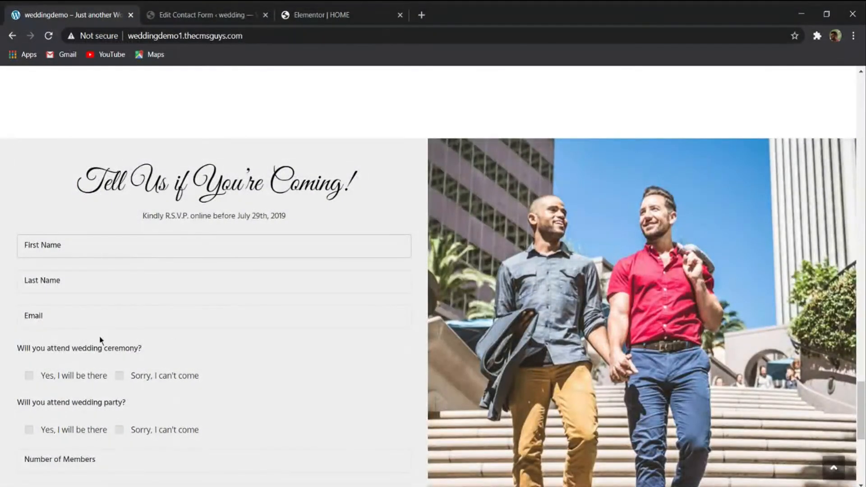
{"action": "left_click", "coordinate": [189, 14]}
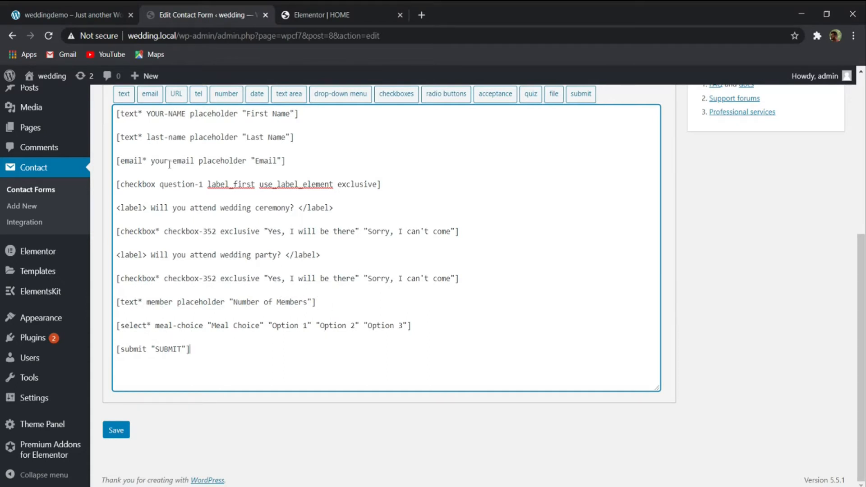
{"action": "left_click", "coordinate": [72, 15]}
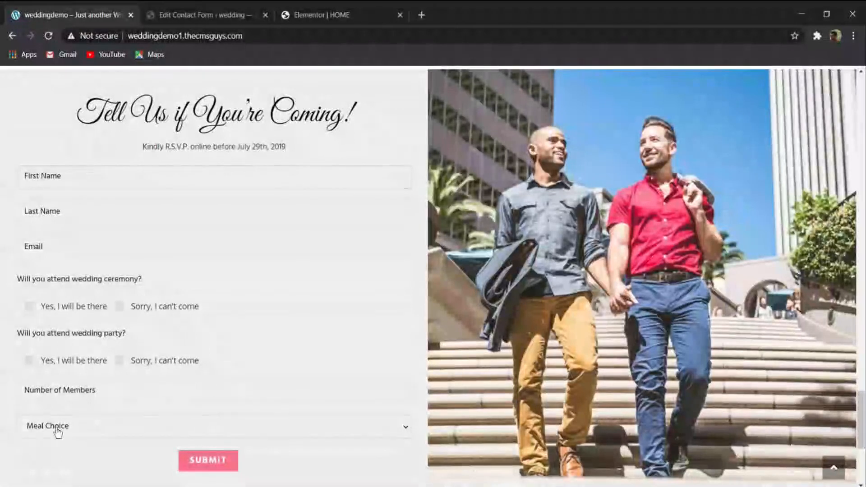
{"action": "left_click", "coordinate": [87, 392]}
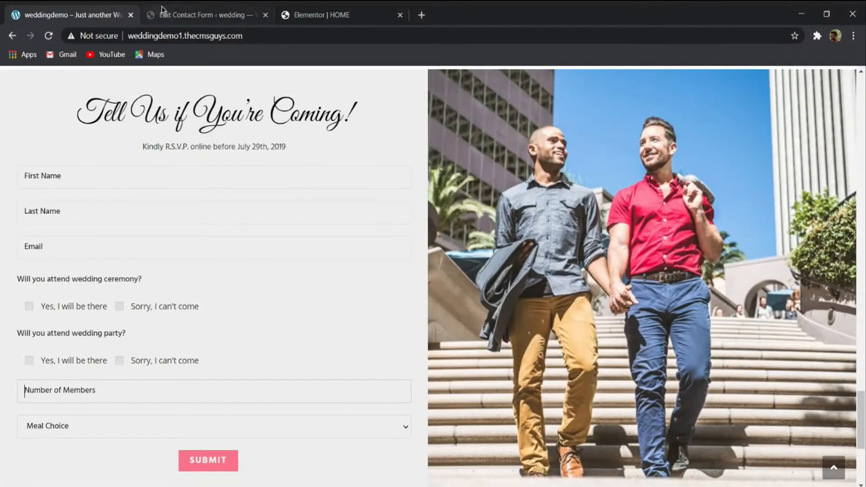
{"action": "left_click", "coordinate": [181, 15]}
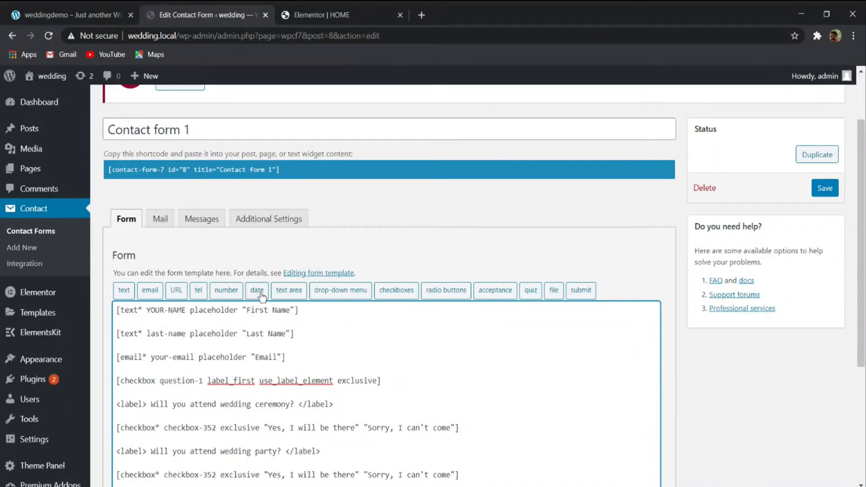
- Review the form-tag options above the template and save Contact form 1
{"action": "scroll", "coordinate": [385, 282], "scroll_direction": "down", "scroll_amount": 5}
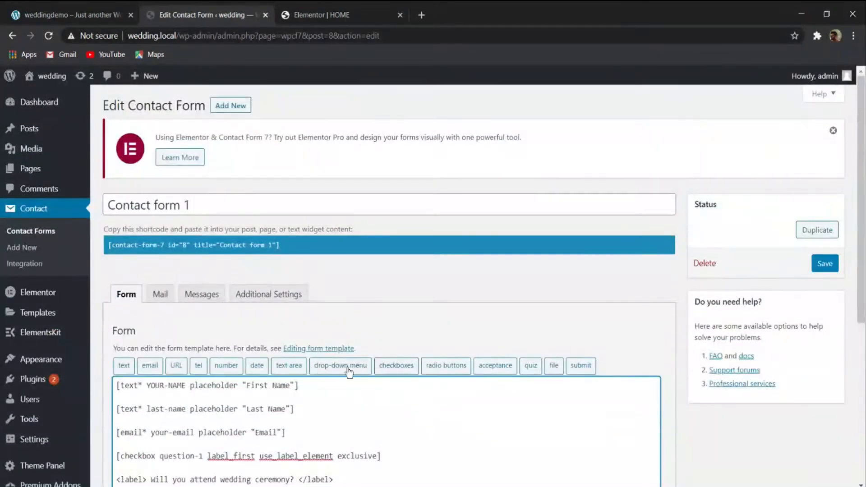
{"action": "scroll", "coordinate": [378, 361], "scroll_direction": "down", "scroll_amount": 6}
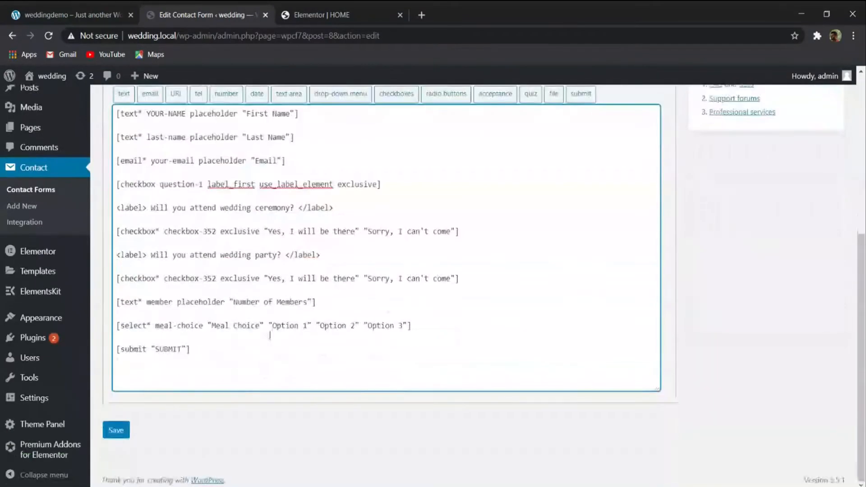
{"action": "scroll", "coordinate": [270, 335], "scroll_direction": "up", "scroll_amount": 4}
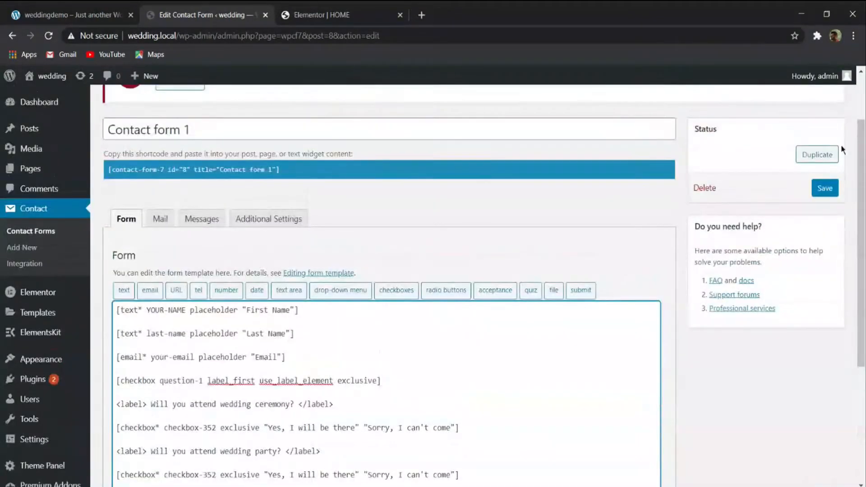
{"action": "left_click", "coordinate": [825, 189]}
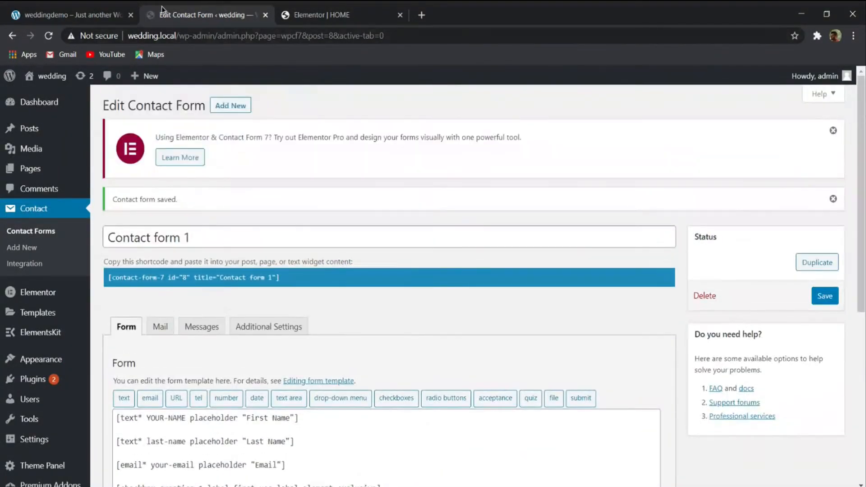
- Check the saved form template and open Contact form 1's Mail settings
{"action": "left_click", "coordinate": [92, 17]}
{"action": "left_click", "coordinate": [198, 15]}
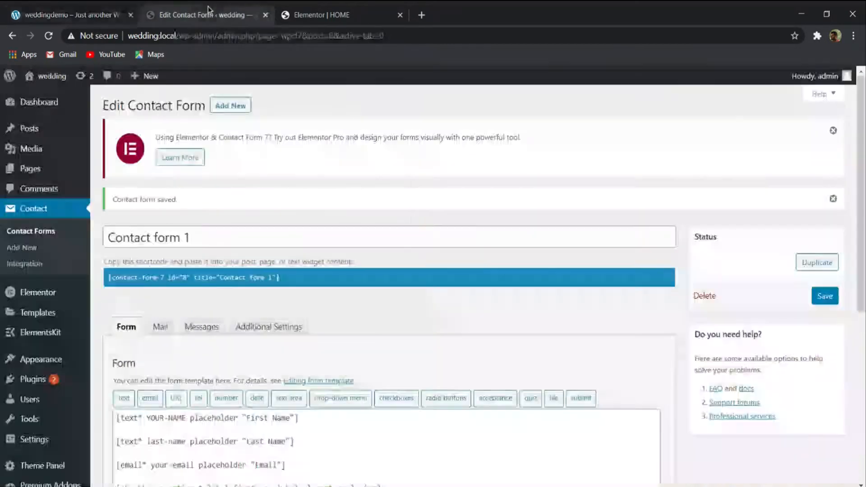
{"action": "scroll", "coordinate": [226, 295], "scroll_direction": "down", "scroll_amount": 2}
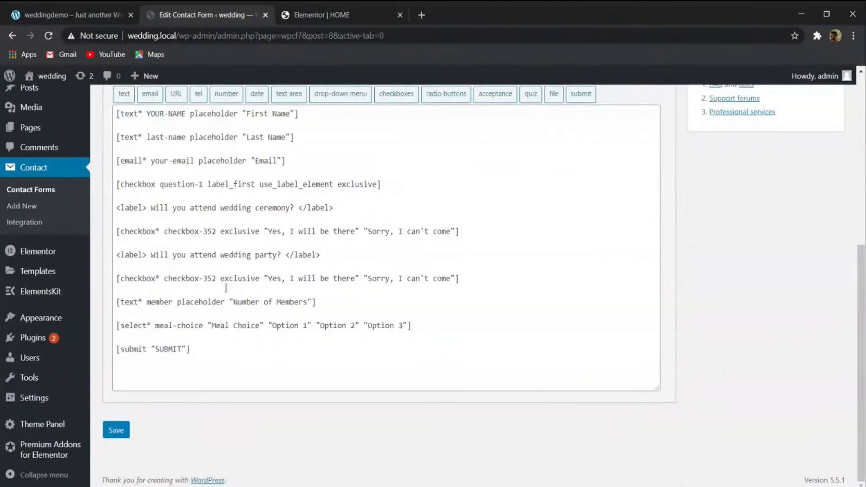
{"action": "scroll", "coordinate": [227, 287], "scroll_direction": "up", "scroll_amount": 4}
{"action": "left_click", "coordinate": [159, 219]}
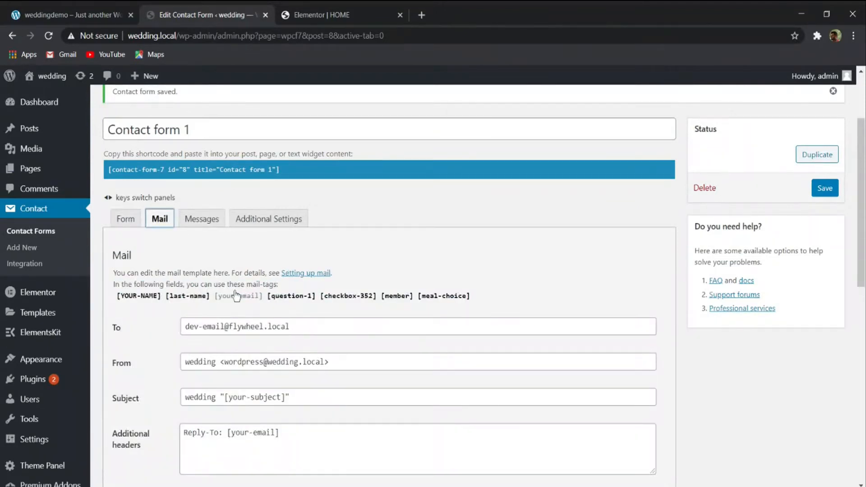
- Review Contact form 1's Mail settings, including the mail-tags, the To and From addresses and the message body
{"action": "scroll", "coordinate": [235, 298], "scroll_direction": "down", "scroll_amount": 4}
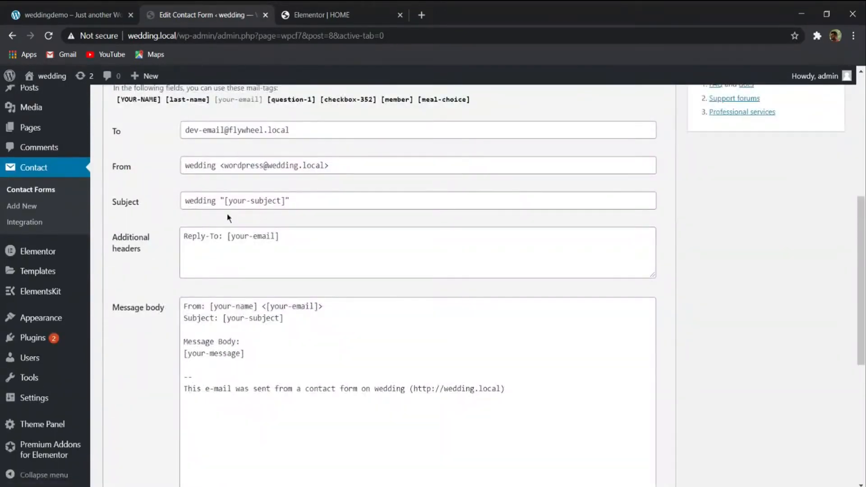
{"action": "scroll", "coordinate": [248, 247], "scroll_direction": "down", "scroll_amount": 4}
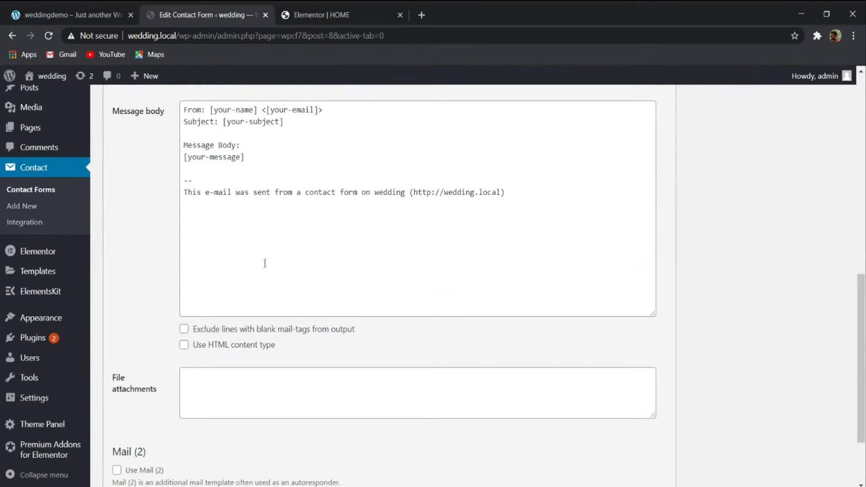
{"action": "scroll", "coordinate": [262, 264], "scroll_direction": "up", "scroll_amount": 9}
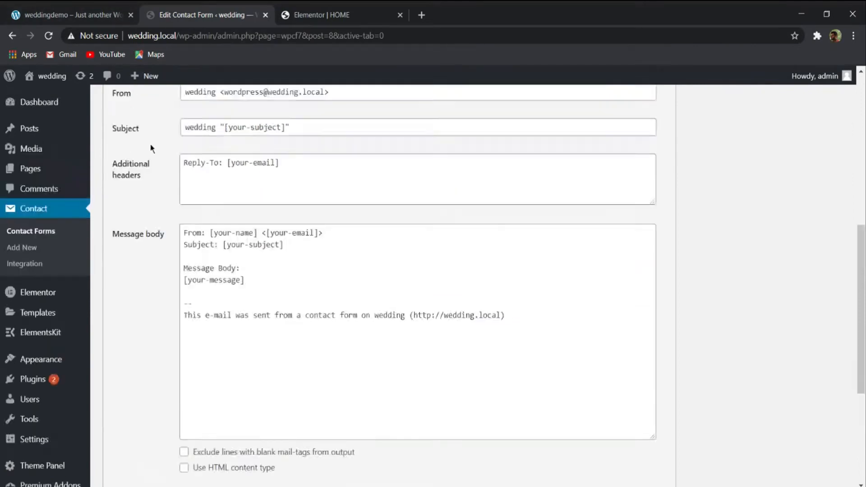
{"action": "left_click", "coordinate": [129, 220]}
{"action": "scroll", "coordinate": [148, 235], "scroll_direction": "down", "scroll_amount": 4}
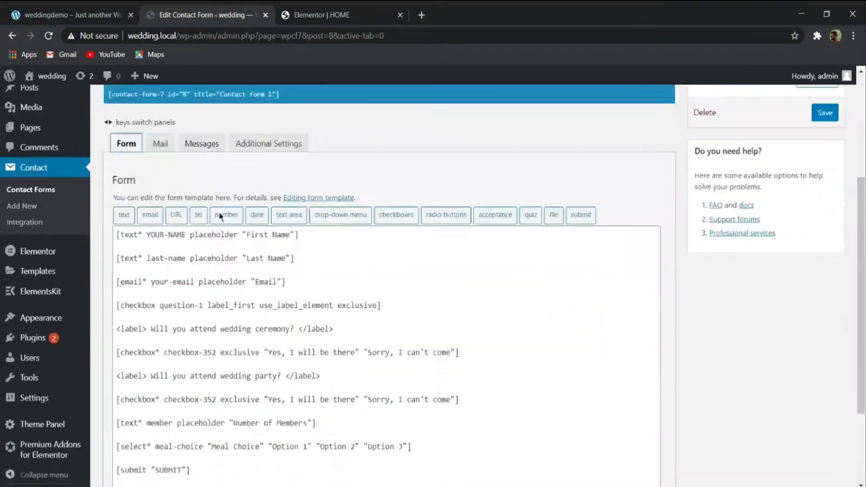
{"action": "scroll", "coordinate": [157, 259], "scroll_direction": "up", "scroll_amount": 7}
{"action": "left_click", "coordinate": [156, 328]}
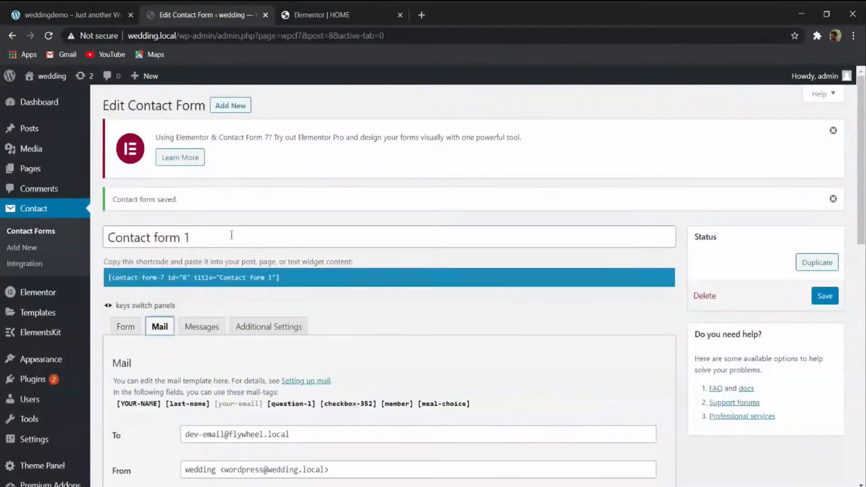
{"action": "scroll", "coordinate": [225, 239], "scroll_direction": "down", "scroll_amount": 4}
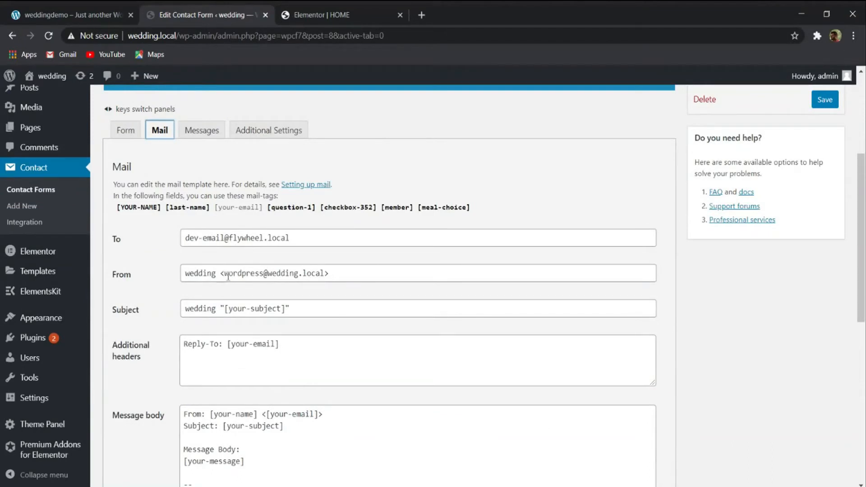
{"action": "left_click_drag", "start_coordinate": [224, 274], "coordinate": [265, 274]}
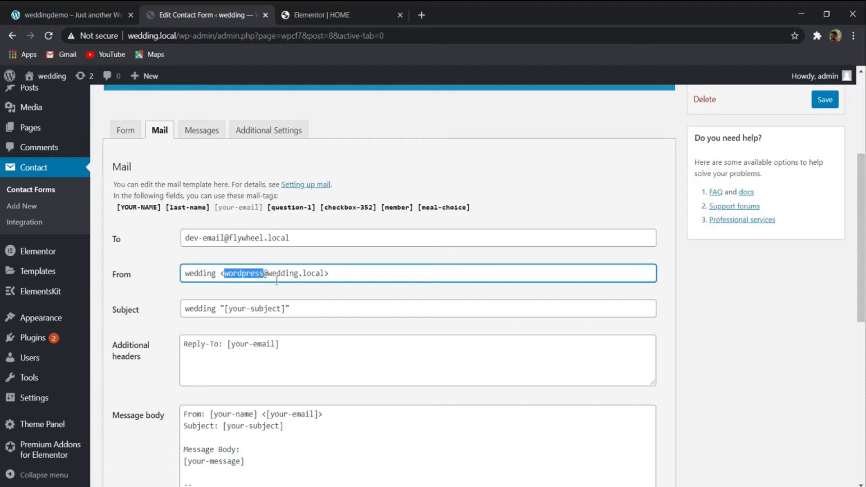
{"action": "left_click", "coordinate": [260, 274]}
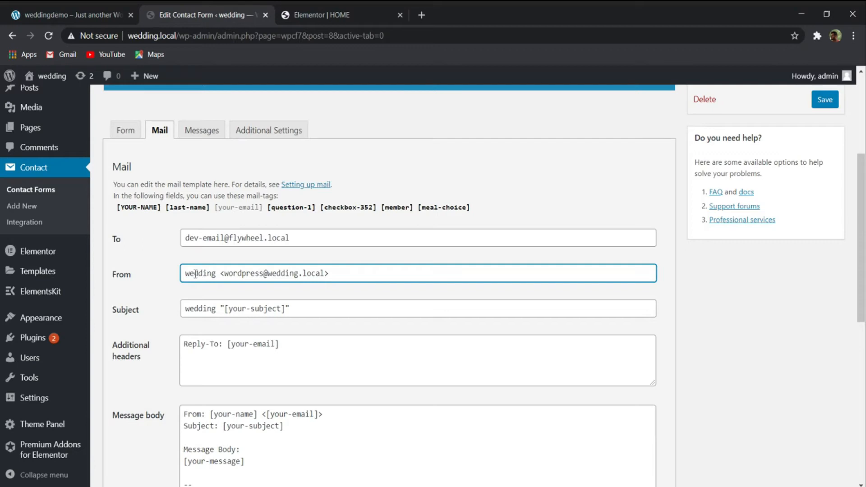
{"action": "left_click_drag", "start_coordinate": [226, 275], "coordinate": [321, 274]}
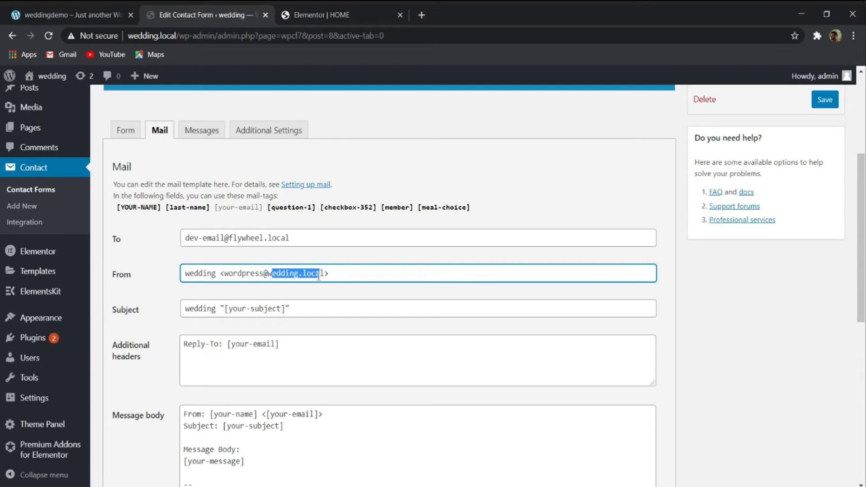
{"action": "left_click_drag", "start_coordinate": [307, 236], "coordinate": [153, 244]}
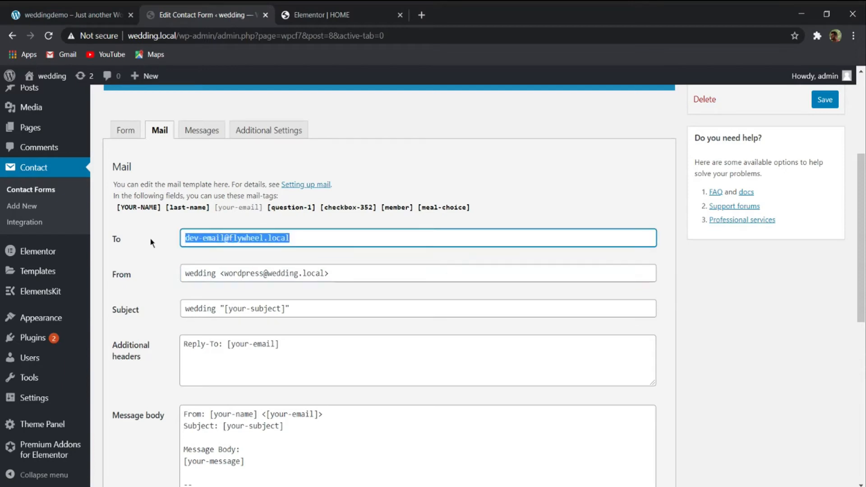
- Compare the form template and Mail settings with the RSVP fields on the weddingdemo page
{"action": "left_click", "coordinate": [127, 130]}
{"action": "left_click", "coordinate": [77, 14]}
{"action": "scroll", "coordinate": [181, 208], "scroll_direction": "down", "scroll_amount": 2}
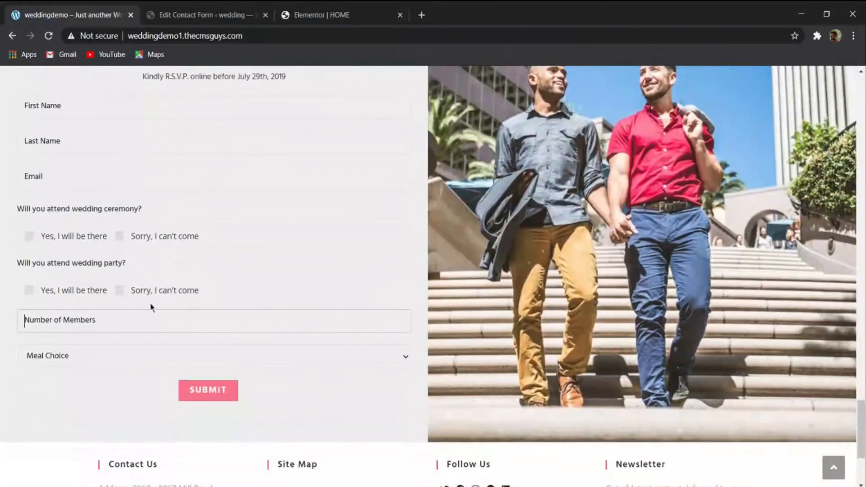
{"action": "left_click", "coordinate": [201, 7]}
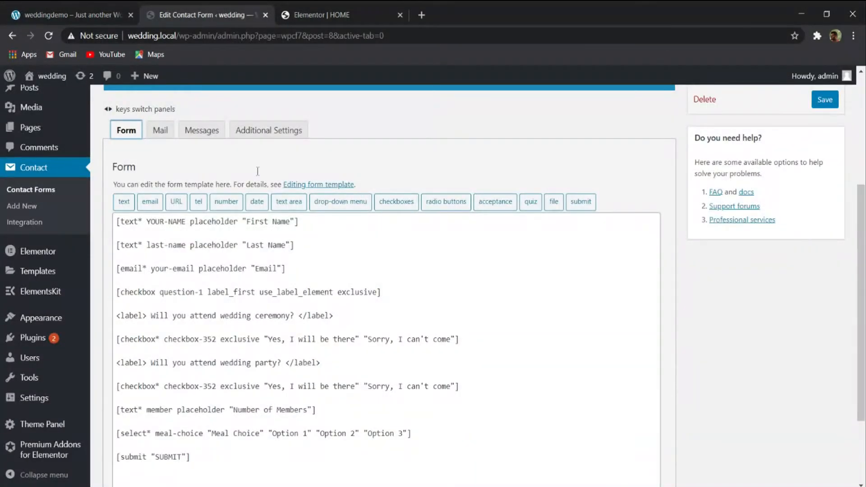
{"action": "left_click", "coordinate": [160, 130]}
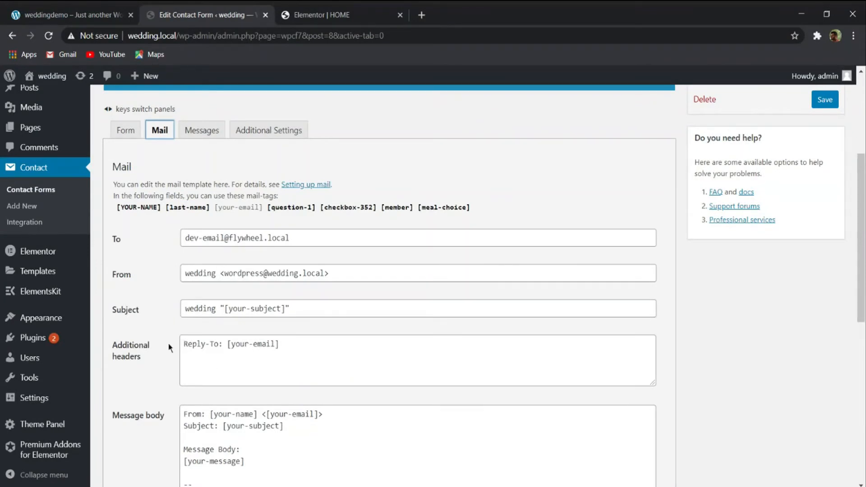
{"action": "left_click", "coordinate": [125, 131]}
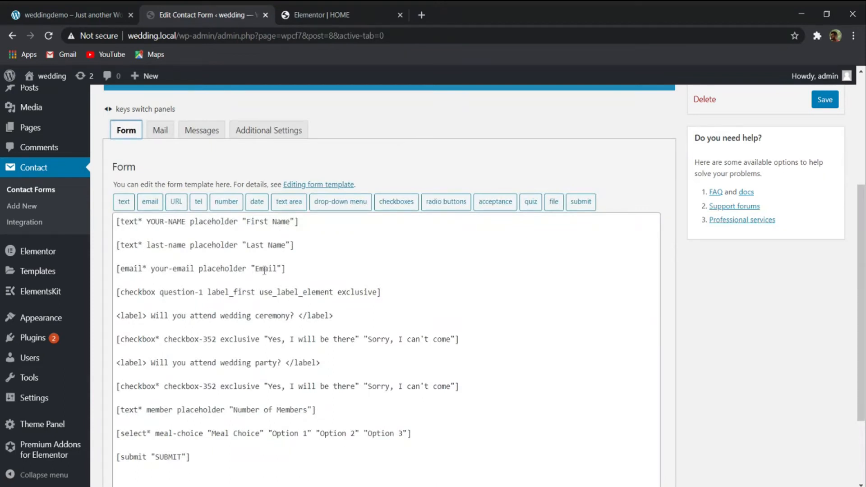
{"action": "left_click", "coordinate": [160, 131]}
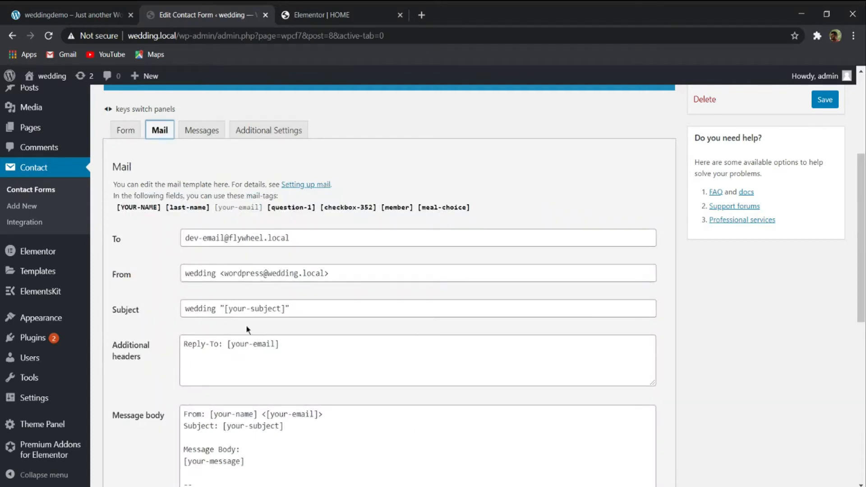
- Replace the mail subject with "[YOUR-NAME] is attending the part.", copying the YOUR-NAME tag name from the form template
{"action": "left_click", "coordinate": [304, 308]}
{"action": "key", "text": "ctrl+a"}
{"action": "key", "text": "BackSpace"}
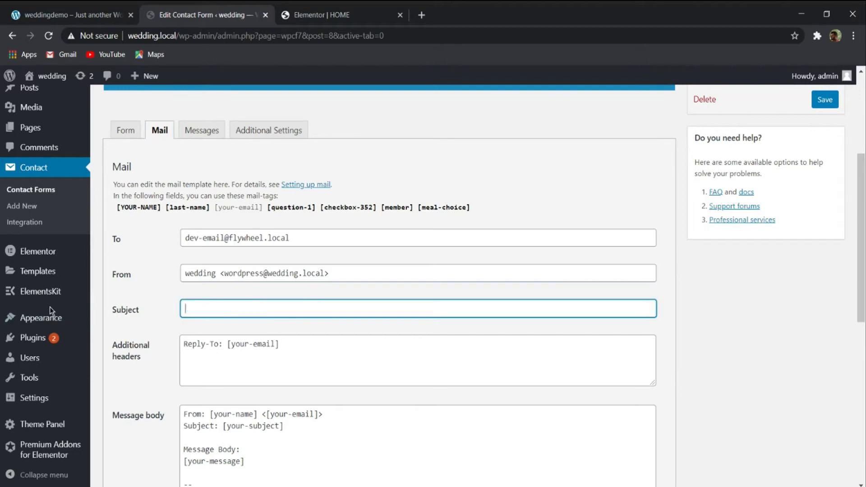
{"action": "left_click", "coordinate": [134, 131]}
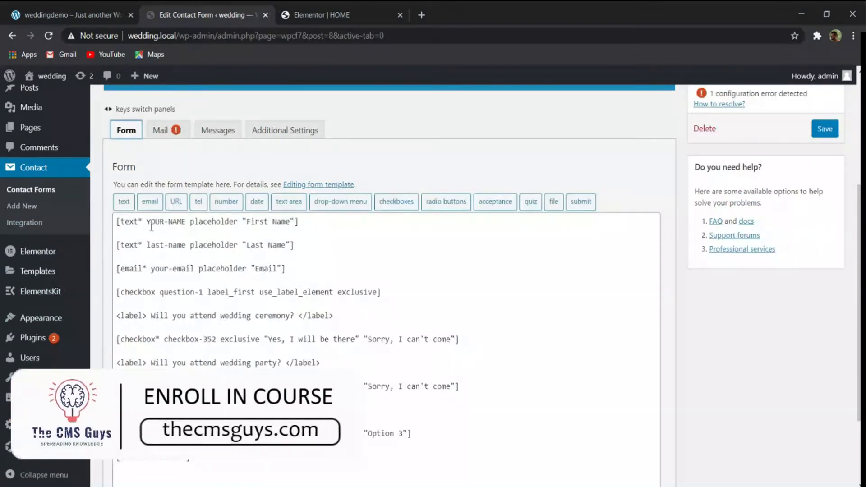
{"action": "left_click_drag", "start_coordinate": [148, 221], "coordinate": [185, 222]}
{"action": "key", "text": "ctrl+c"}
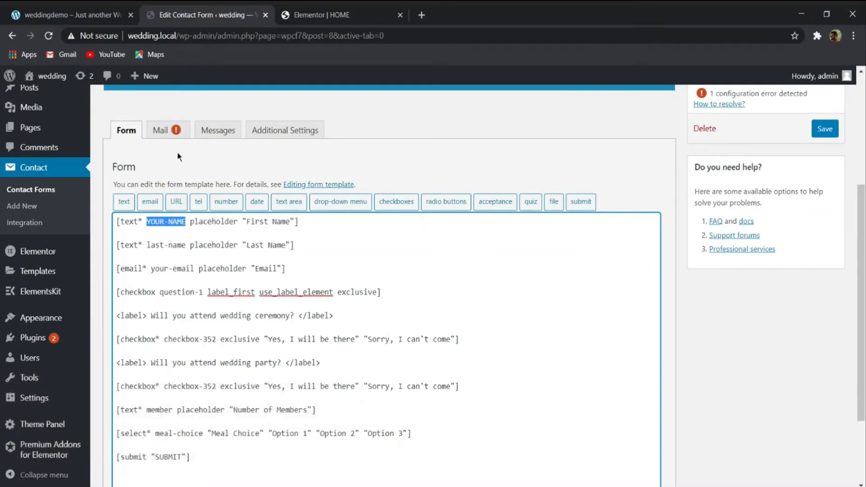
{"action": "left_click", "coordinate": [161, 130]}
{"action": "left_click", "coordinate": [200, 319]}
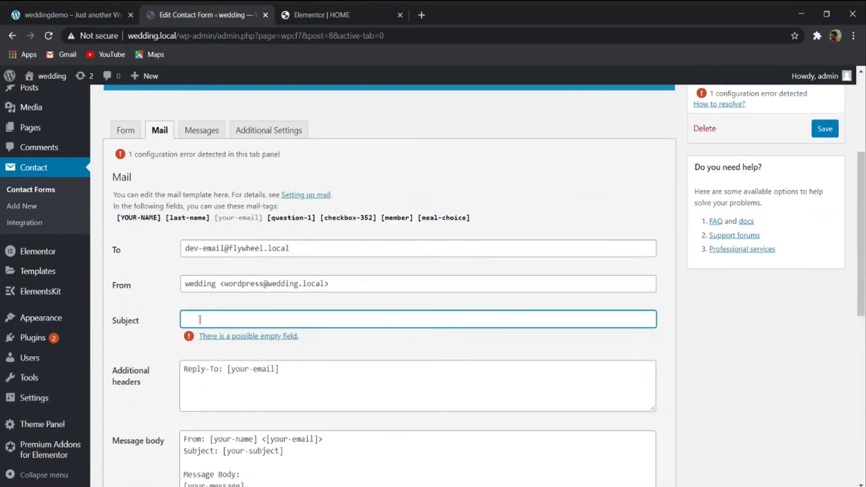
{"action": "type", "text": "[]"}
{"action": "key", "text": "ctrl+v"}
{"action": "left_click", "coordinate": [250, 319]}
{"action": "type", "text": "is atte"}
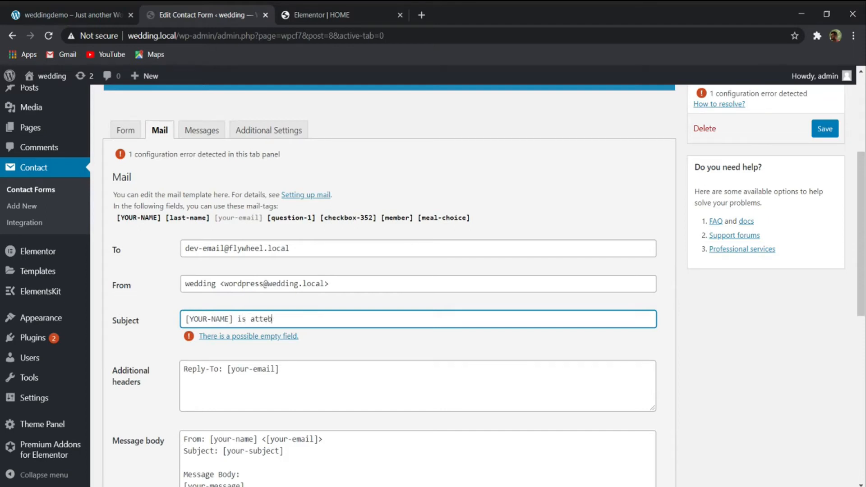
{"action": "type", "text": "nding t"}
- Check the attendance questions on the weddingdemo RSVP form against the form template and the mail message body
{"action": "left_click", "coordinate": [25, 15]}
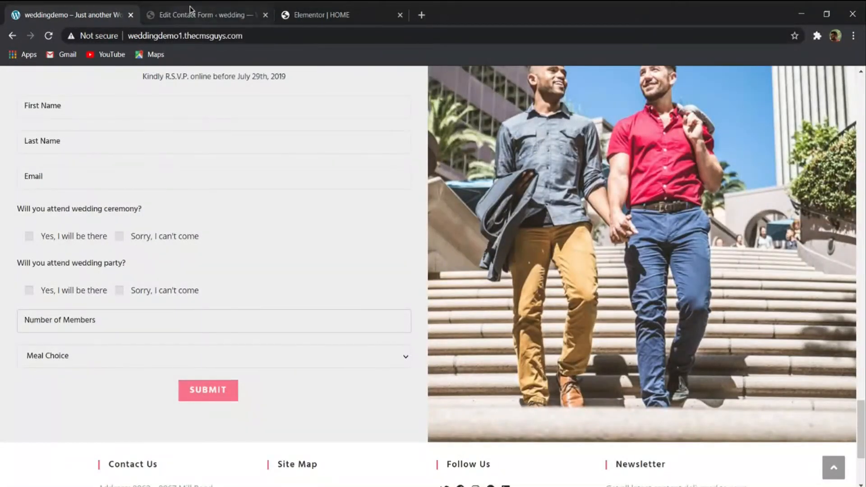
{"action": "left_click", "coordinate": [189, 7]}
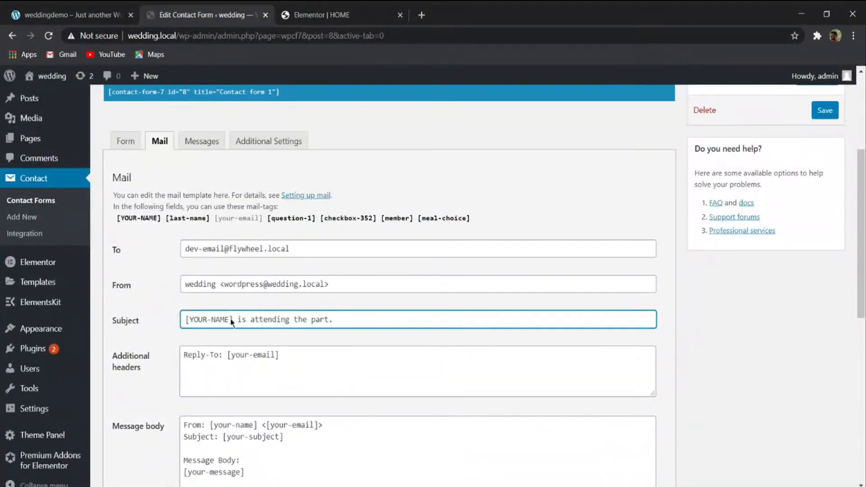
{"action": "left_click", "coordinate": [126, 141]}
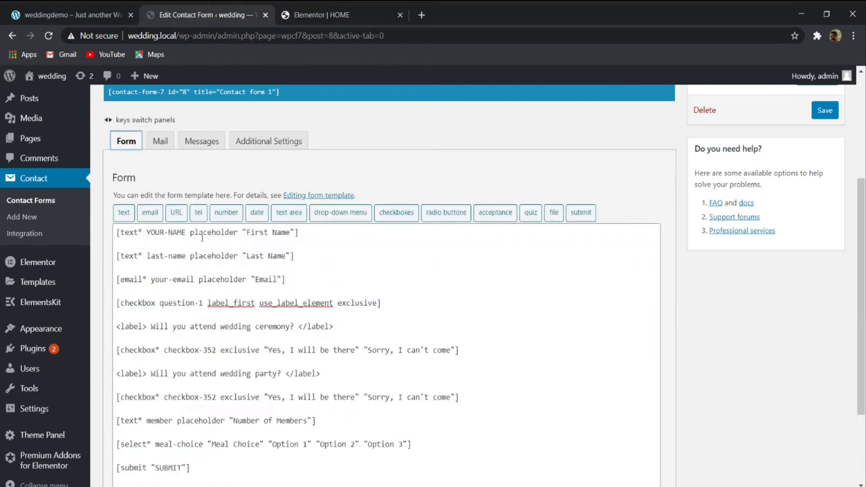
{"action": "left_click", "coordinate": [6, 12]}
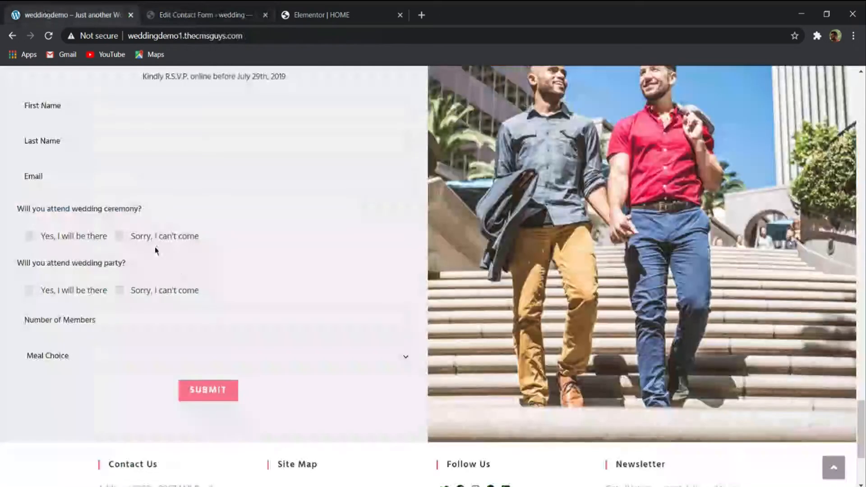
{"action": "left_click", "coordinate": [189, 15]}
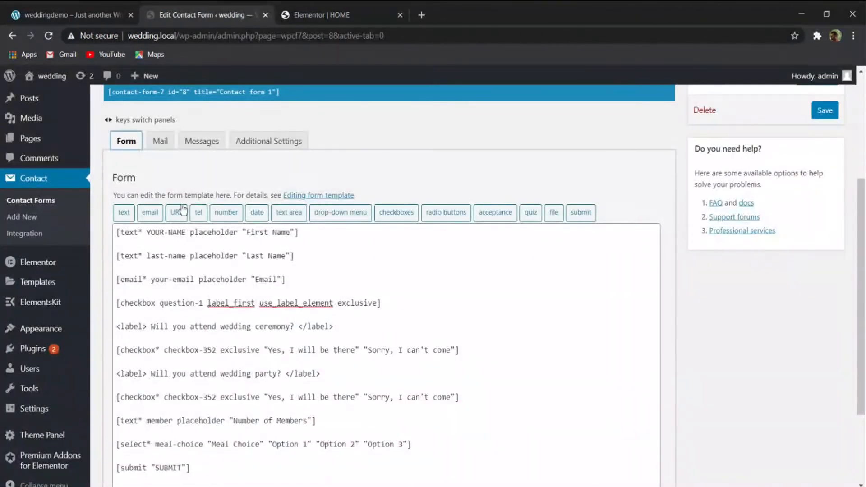
{"action": "left_click", "coordinate": [160, 141]}
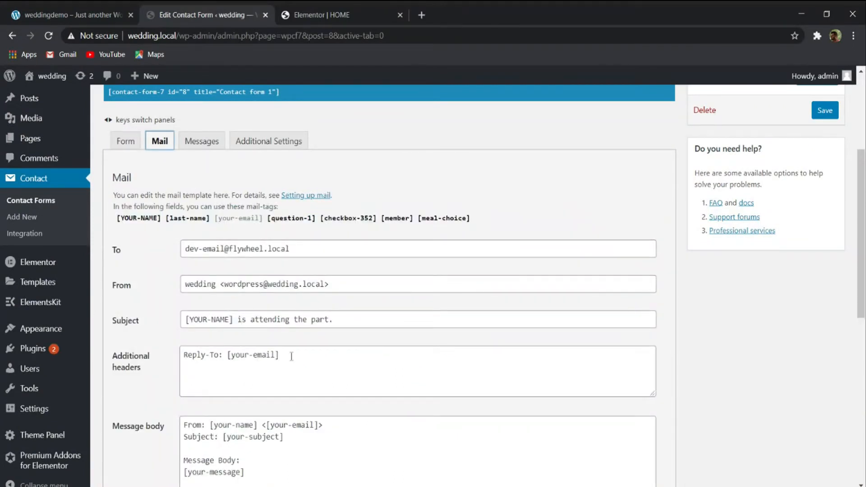
{"action": "scroll", "coordinate": [291, 356], "scroll_direction": "down", "scroll_amount": 4}
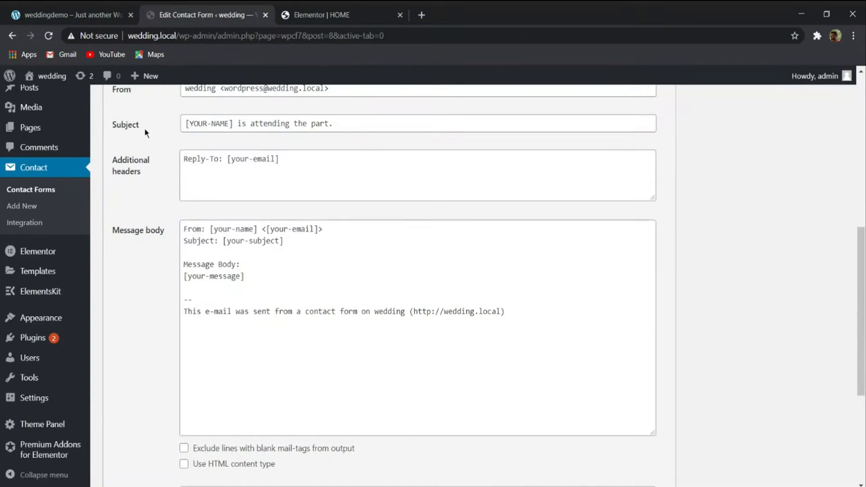
{"action": "scroll", "coordinate": [149, 167], "scroll_direction": "up", "scroll_amount": 4}
{"action": "left_click", "coordinate": [63, 15]}
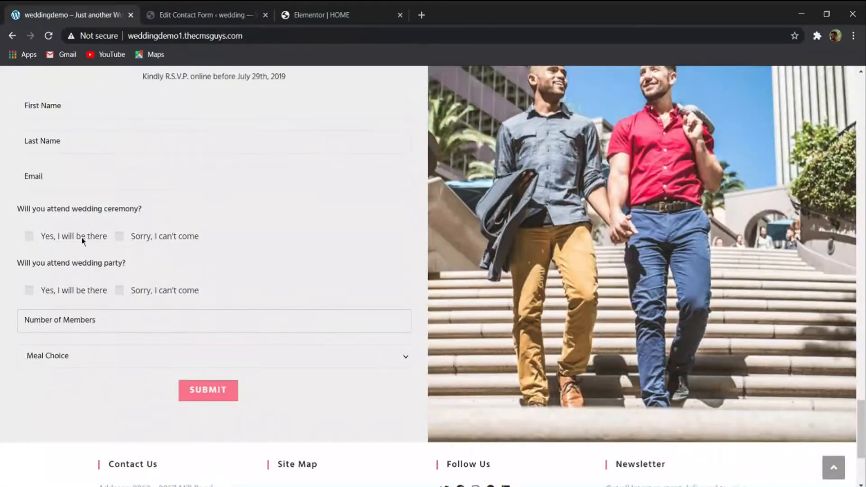
{"action": "left_click", "coordinate": [195, 16]}
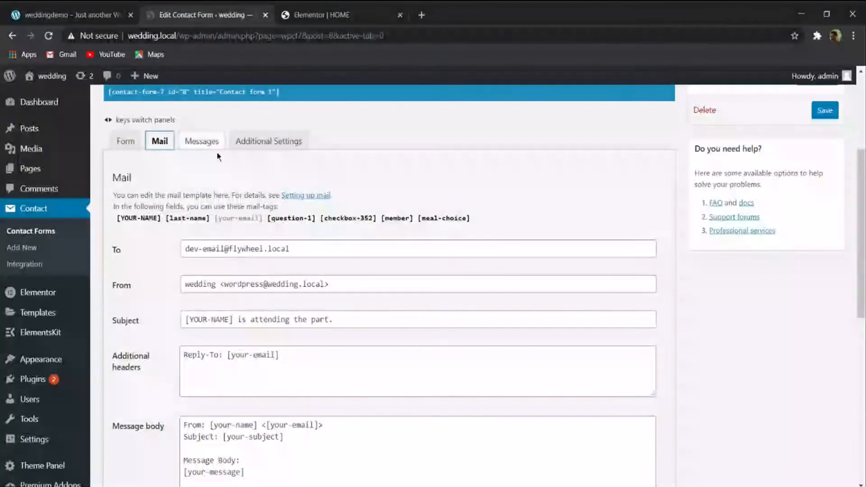
{"action": "left_click", "coordinate": [127, 141]}
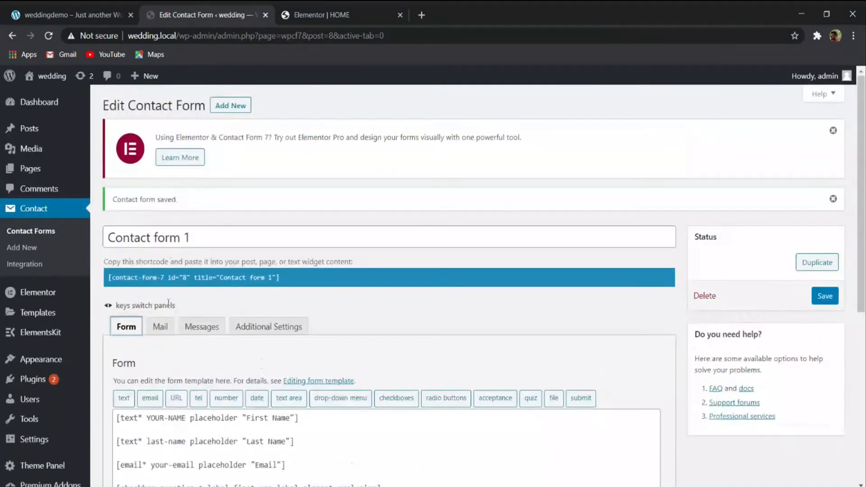
- Insert an empty pair of square brackets on the line below [your-message] in the mail message body
{"action": "left_click", "coordinate": [161, 326]}
{"action": "scroll", "coordinate": [221, 243], "scroll_direction": "down", "scroll_amount": 8}
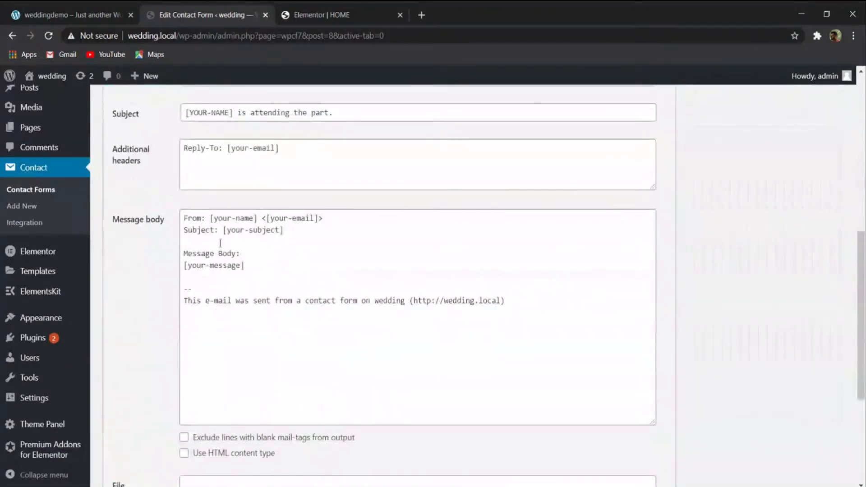
{"action": "left_click", "coordinate": [223, 270]}
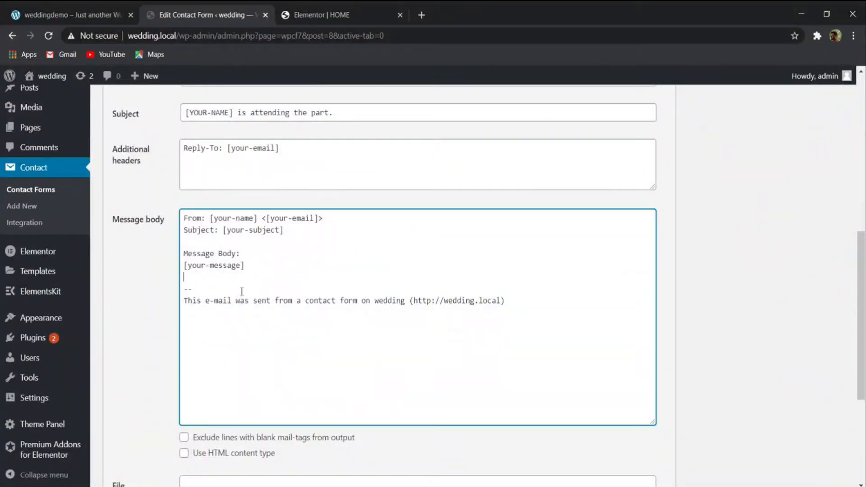
{"action": "scroll", "coordinate": [223, 271], "scroll_direction": "up", "scroll_amount": 3}
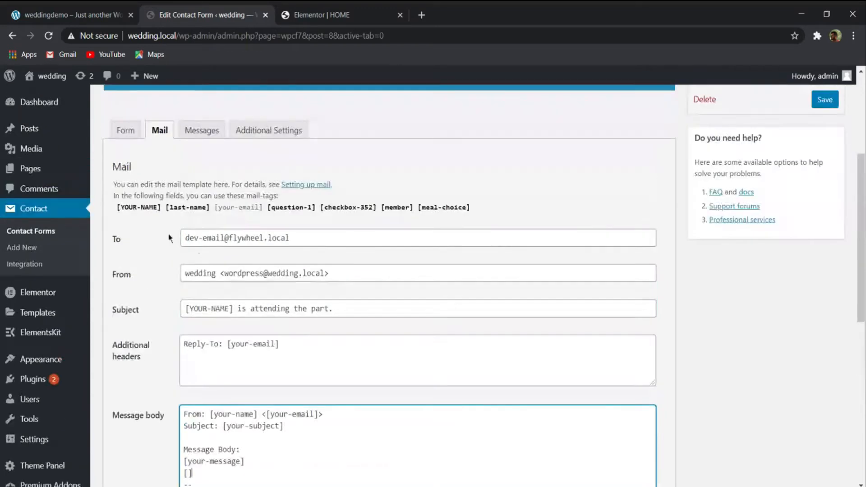
- Rename the wedding party question's checkbox tag to checkbox-353 in the form template
{"action": "left_click", "coordinate": [129, 135]}
{"action": "scroll", "coordinate": [166, 329], "scroll_direction": "down", "scroll_amount": 5}
{"action": "left_click_drag", "start_coordinate": [155, 326], "coordinate": [202, 324]}
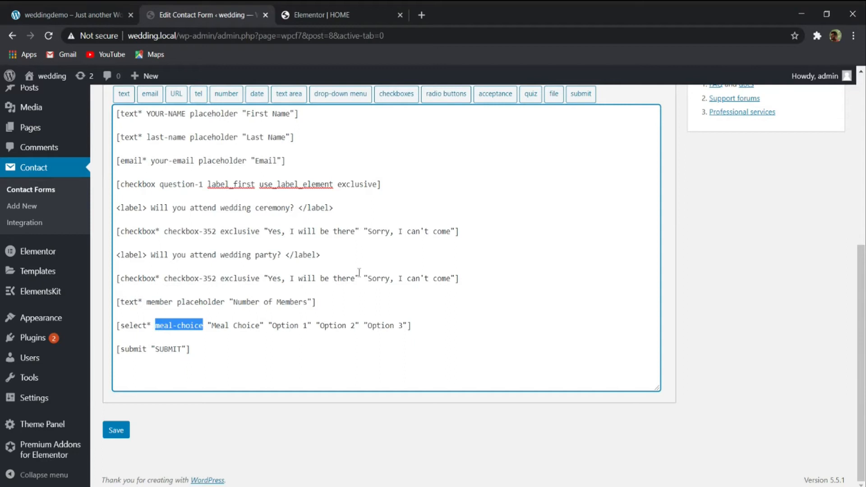
{"action": "left_click_drag", "start_coordinate": [163, 280], "coordinate": [217, 280]}
{"action": "left_click_drag", "start_coordinate": [164, 232], "coordinate": [217, 232]}
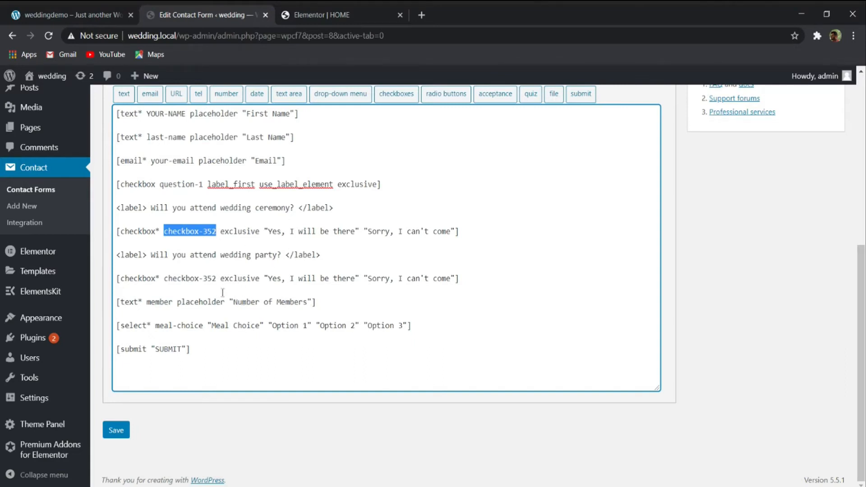
{"action": "left_click_drag", "start_coordinate": [212, 278], "coordinate": [235, 278]}
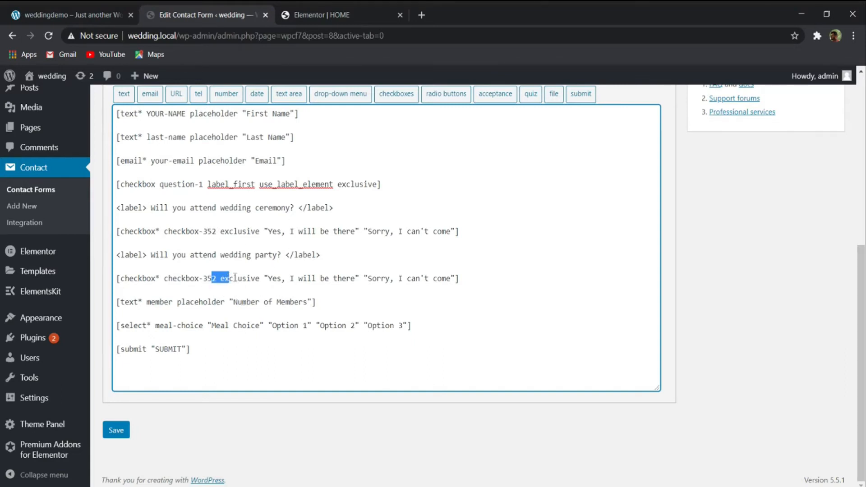
{"action": "left_click", "coordinate": [215, 278]}
{"action": "type", "text": "3"}
- Check the attendance questions on the weddingdemo RSVP form and save the contact form
{"action": "left_click", "coordinate": [102, 13]}
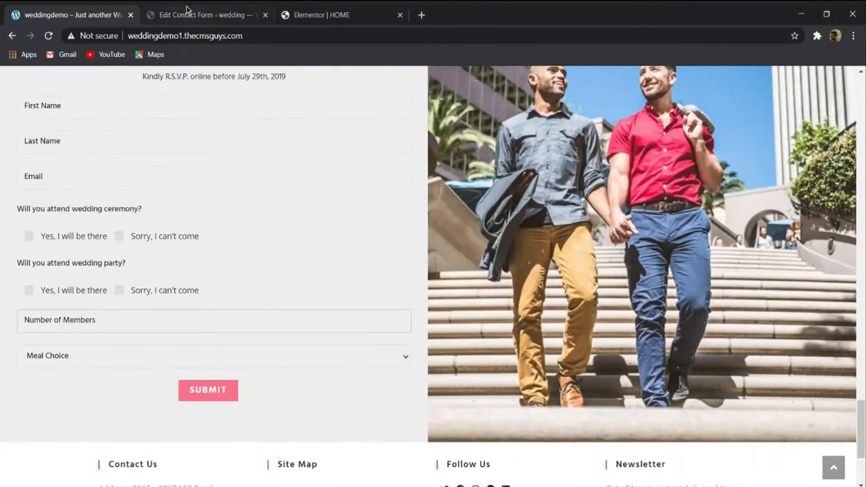
{"action": "left_click", "coordinate": [186, 8]}
{"action": "left_click", "coordinate": [74, 9]}
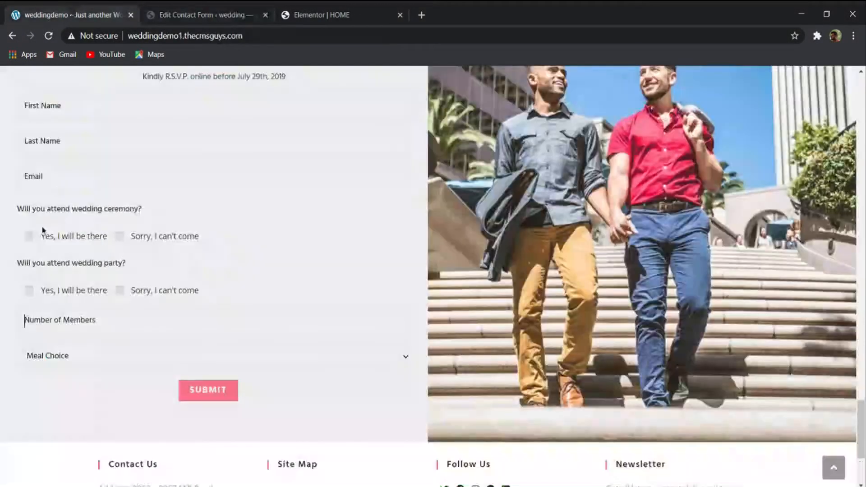
{"action": "left_click", "coordinate": [203, 14]}
{"action": "left_click", "coordinate": [118, 433]}
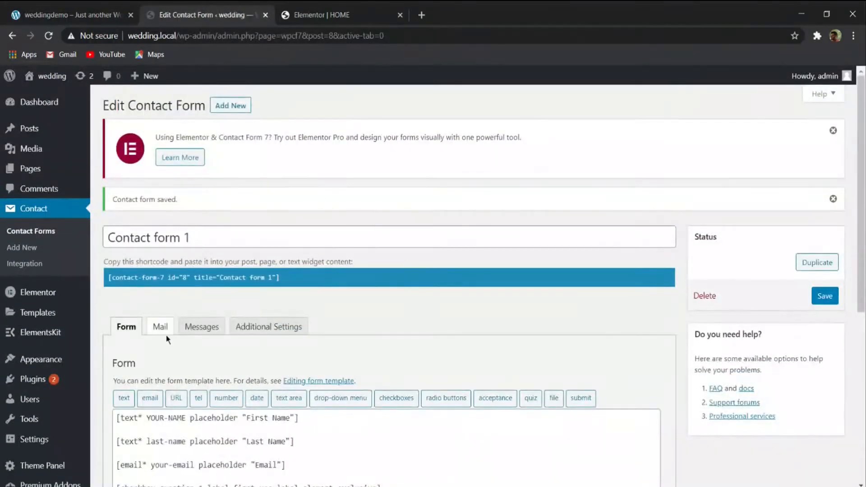
- Review the available mail-tags and the message body in the form's Mail settings
{"action": "left_click", "coordinate": [160, 326]}
{"action": "scroll", "coordinate": [234, 364], "scroll_direction": "down", "scroll_amount": 8}
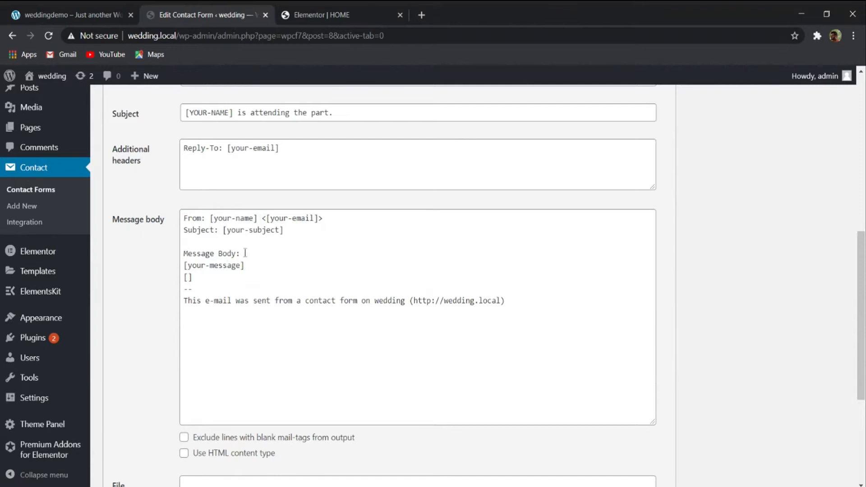
{"action": "scroll", "coordinate": [194, 212], "scroll_direction": "up", "scroll_amount": 4}
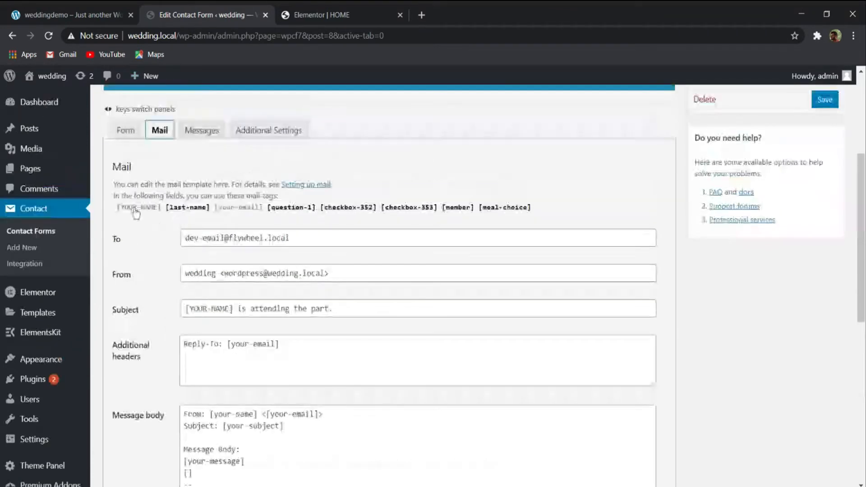
{"action": "scroll", "coordinate": [135, 212], "scroll_direction": "down", "scroll_amount": 9}
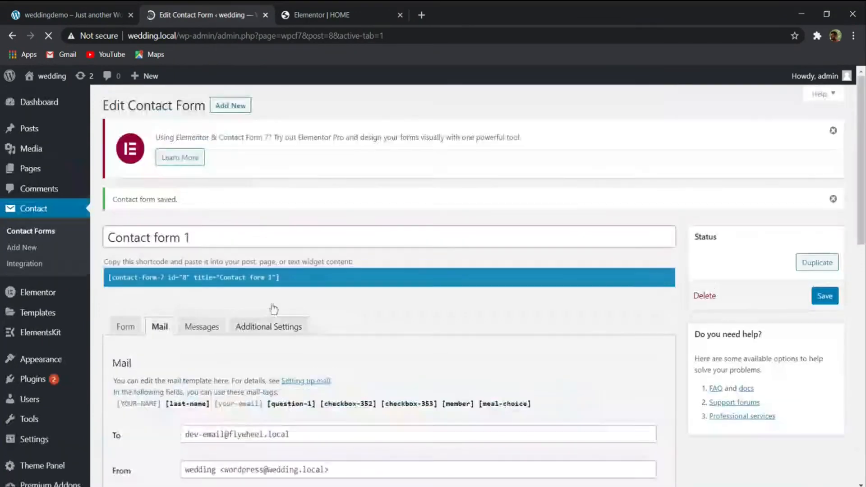
- Switch to the Elementor HOME editor, reload it, and place its browser tab beside the weddingdemo tab
{"action": "left_click", "coordinate": [387, 9]}
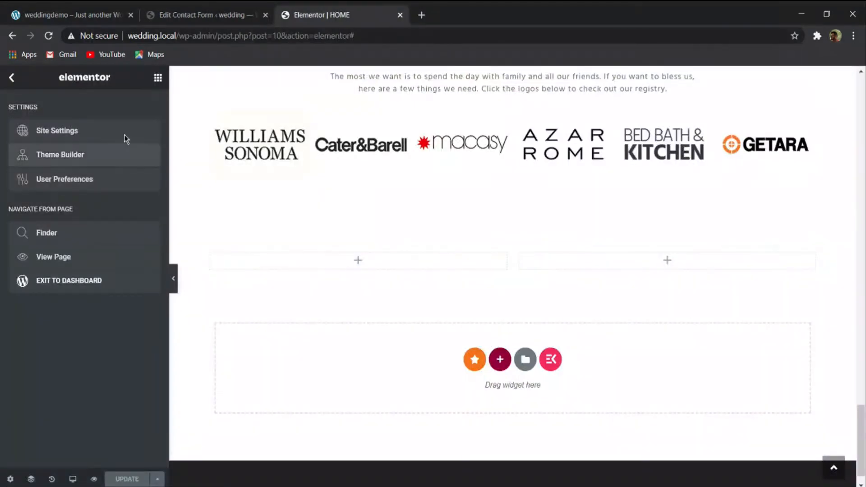
{"action": "left_click", "coordinate": [49, 36]}
{"action": "left_click_drag", "start_coordinate": [274, 17], "coordinate": [203, 26]}
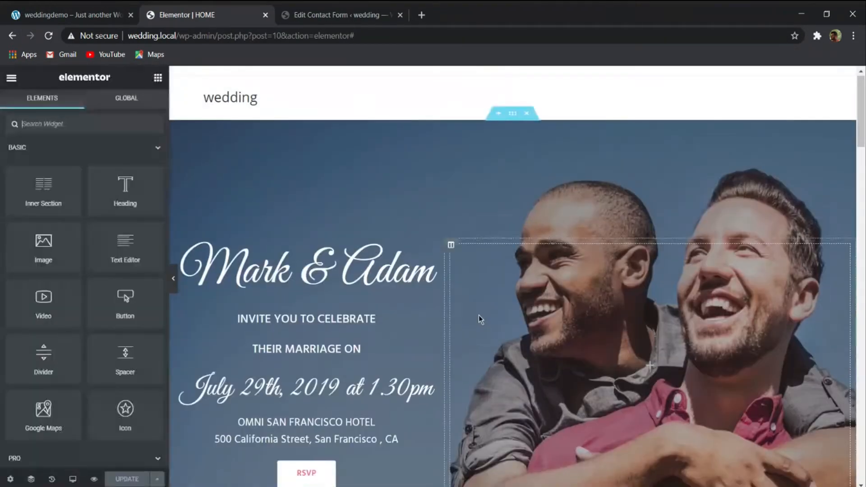
- Add a Premium Contact Form7 widget to the left column of the empty two-column section below the registry logos
{"action": "scroll", "coordinate": [480, 319], "scroll_direction": "down", "scroll_amount": 20}
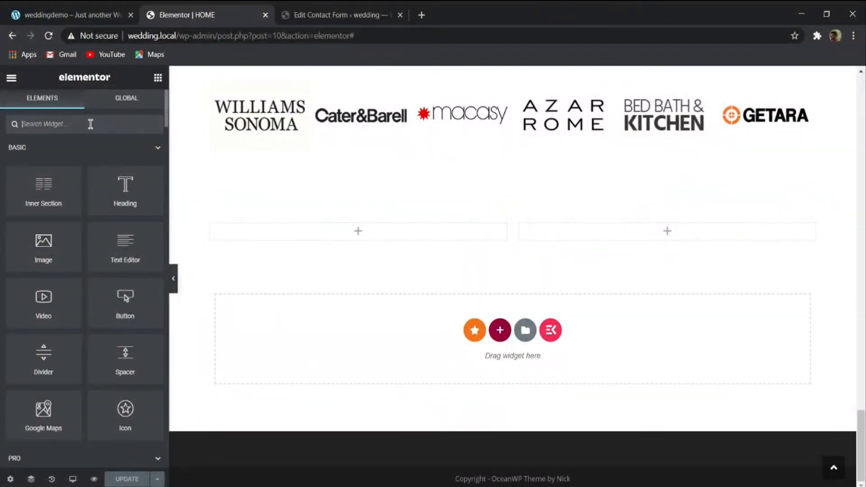
{"action": "type", "text": "cont"}
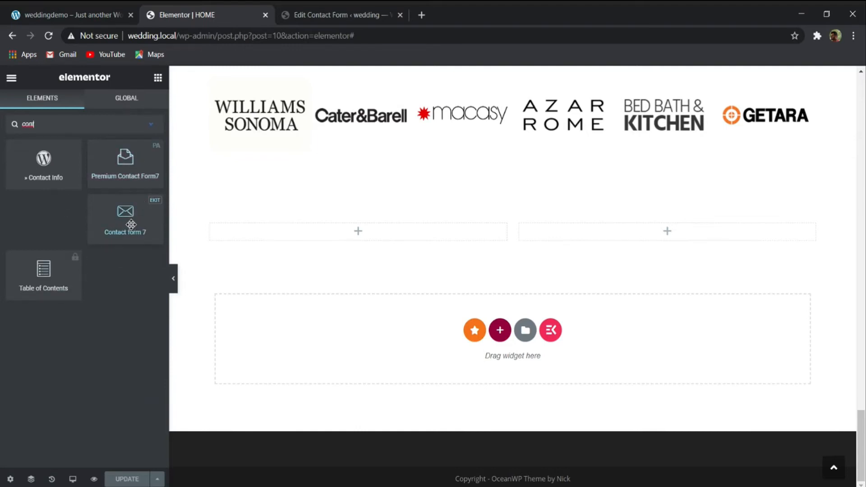
{"action": "left_click_drag", "start_coordinate": [147, 179], "coordinate": [272, 234]}
- Compare with the weddingdemo RSVP section and set the Premium Contact Form7 widget to use Contact form 1
{"action": "left_click", "coordinate": [83, 8]}
{"action": "scroll", "coordinate": [252, 269], "scroll_direction": "down", "scroll_amount": 1}
{"action": "scroll", "coordinate": [253, 199], "scroll_direction": "up", "scroll_amount": 3}
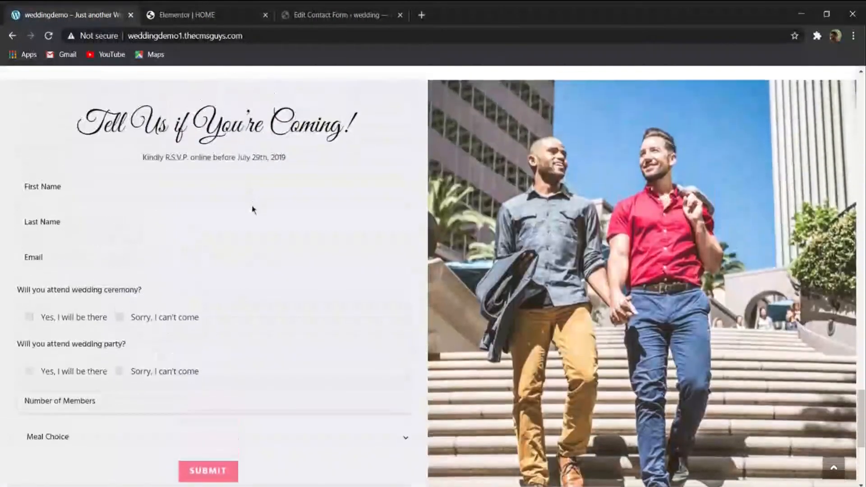
{"action": "left_click", "coordinate": [226, 21]}
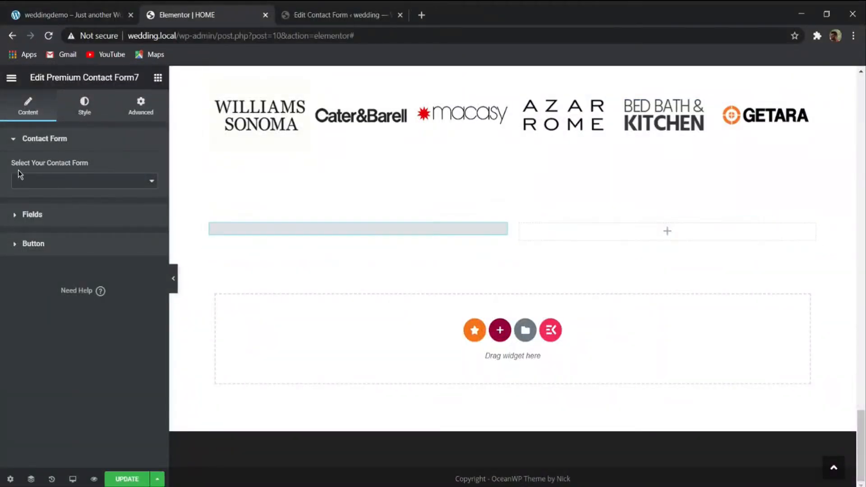
{"action": "left_click", "coordinate": [74, 199]}
{"action": "scroll", "coordinate": [366, 253], "scroll_direction": "down", "scroll_amount": 3}
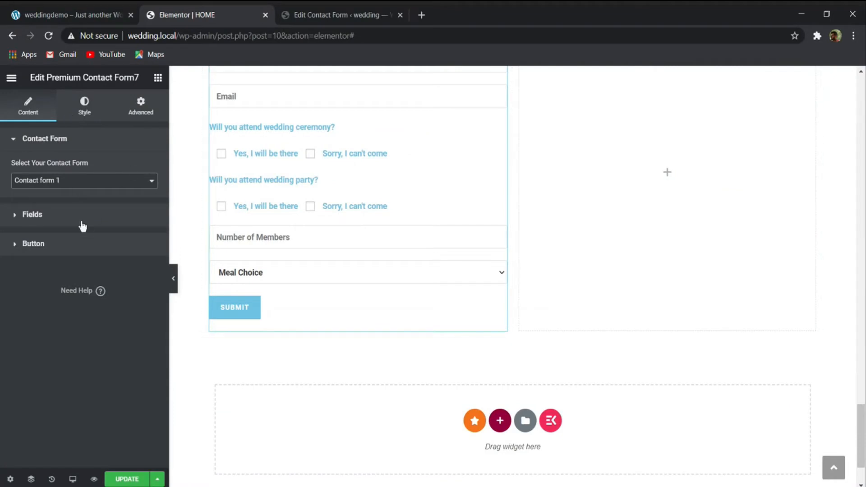
{"action": "scroll", "coordinate": [204, 218], "scroll_direction": "up", "scroll_amount": 3}
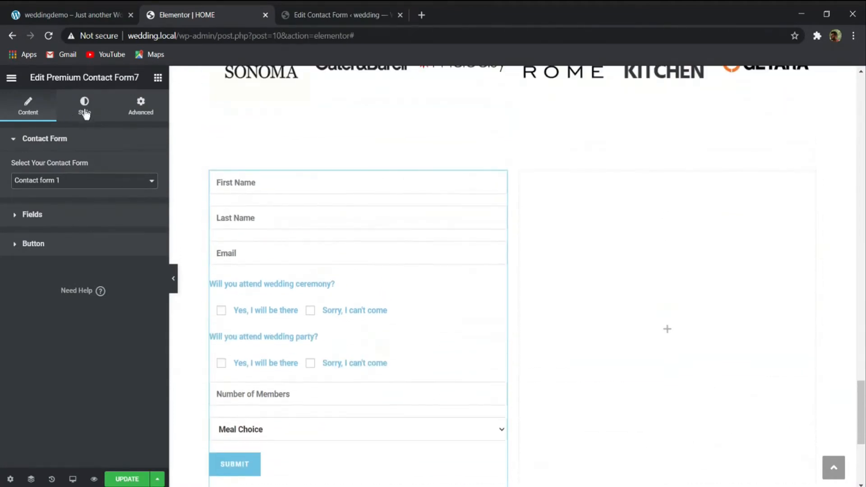
- Examine the Premium Contact Form7 widget's form style options against the look of the weddingdemo RSVP form
{"action": "left_click", "coordinate": [84, 110]}
{"action": "scroll", "coordinate": [110, 228], "scroll_direction": "down", "scroll_amount": 5}
{"action": "scroll", "coordinate": [89, 304], "scroll_direction": "up", "scroll_amount": 3}
{"action": "scroll", "coordinate": [90, 304], "scroll_direction": "down", "scroll_amount": 3}
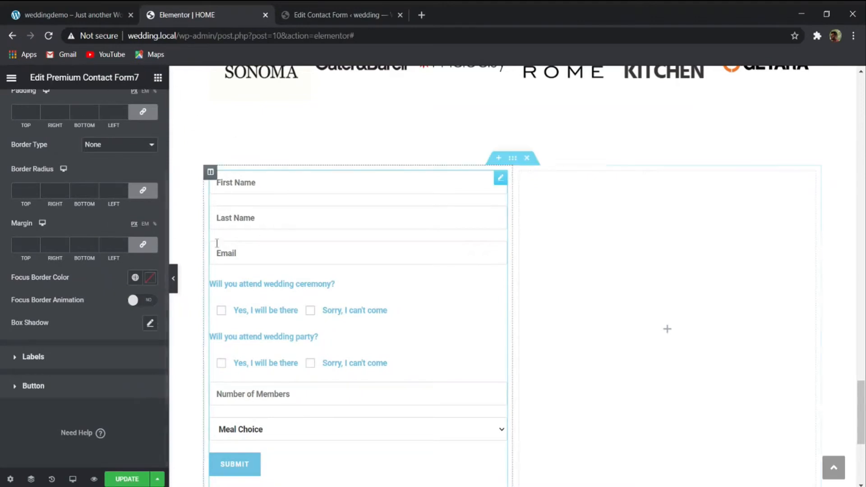
{"action": "scroll", "coordinate": [85, 309], "scroll_direction": "up", "scroll_amount": 2}
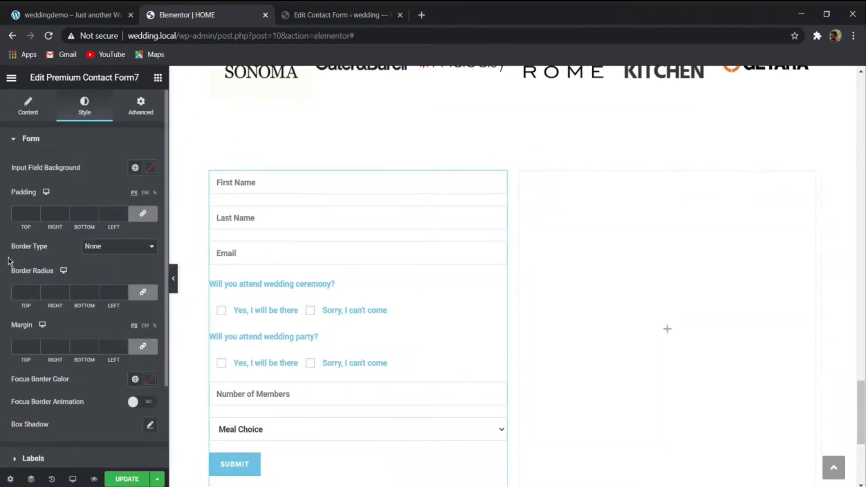
{"action": "left_click", "coordinate": [68, 14]}
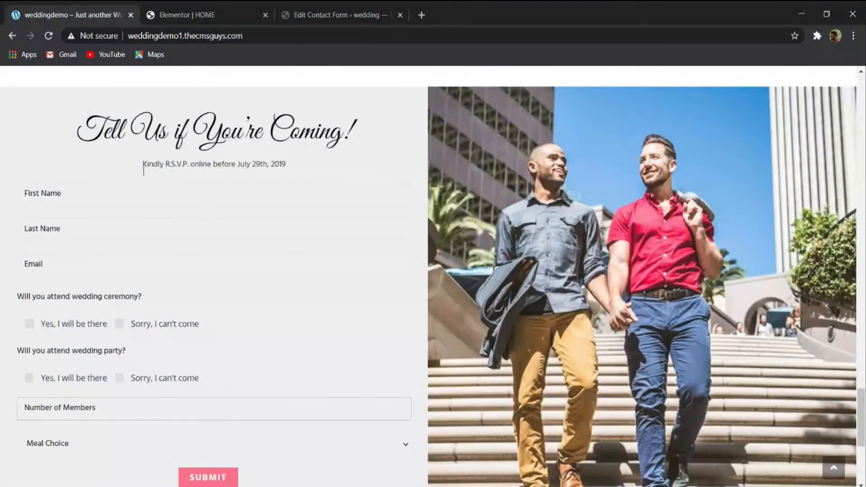
{"action": "left_click", "coordinate": [176, 14]}
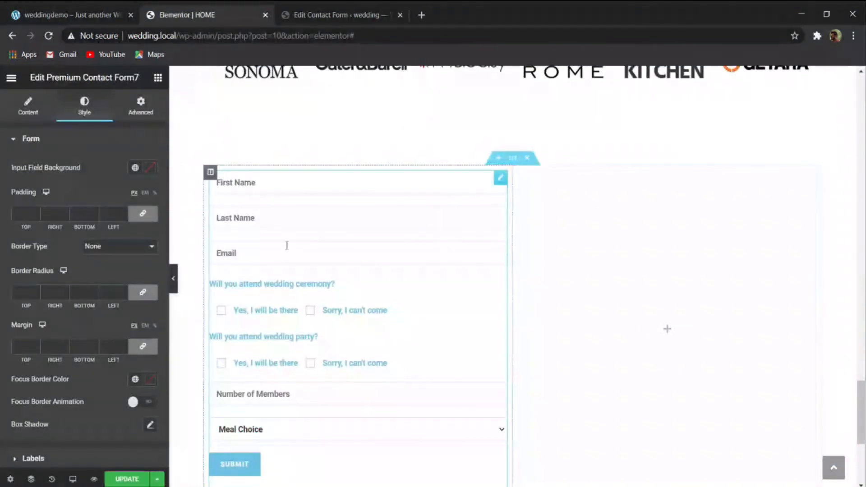
- Add the ElementsKit Contact form 7 widget beneath the Premium form in the left column, using Contact form 1
{"action": "left_click", "coordinate": [158, 79]}
{"action": "type", "text": "cont"}
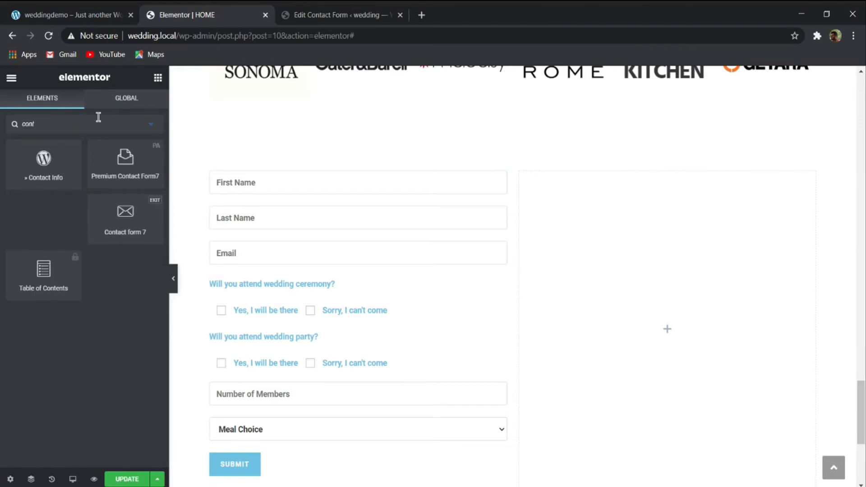
{"action": "scroll", "coordinate": [363, 257], "scroll_direction": "down", "scroll_amount": 5}
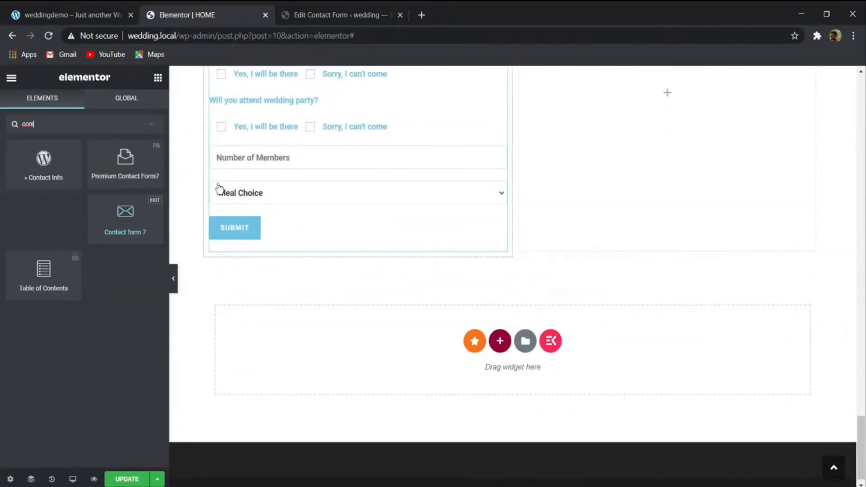
{"action": "left_click_drag", "start_coordinate": [137, 222], "coordinate": [284, 245]}
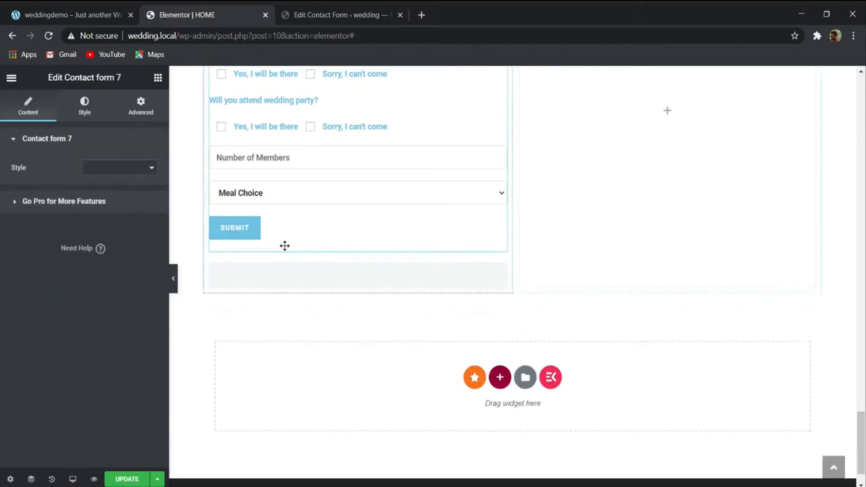
{"action": "left_click", "coordinate": [112, 180]}
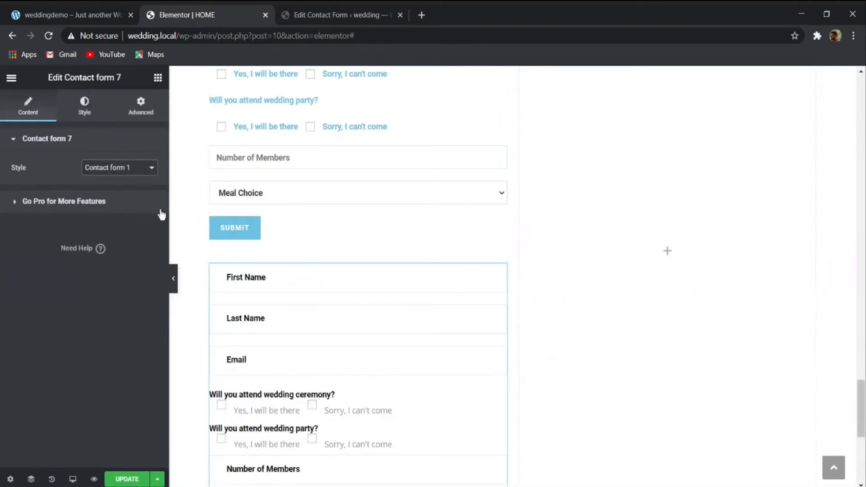
- Compare the layouts of the two contact form widgets with the weddingdemo RSVP form
{"action": "scroll", "coordinate": [355, 260], "scroll_direction": "down", "scroll_amount": 2}
{"action": "scroll", "coordinate": [315, 283], "scroll_direction": "down", "scroll_amount": 1}
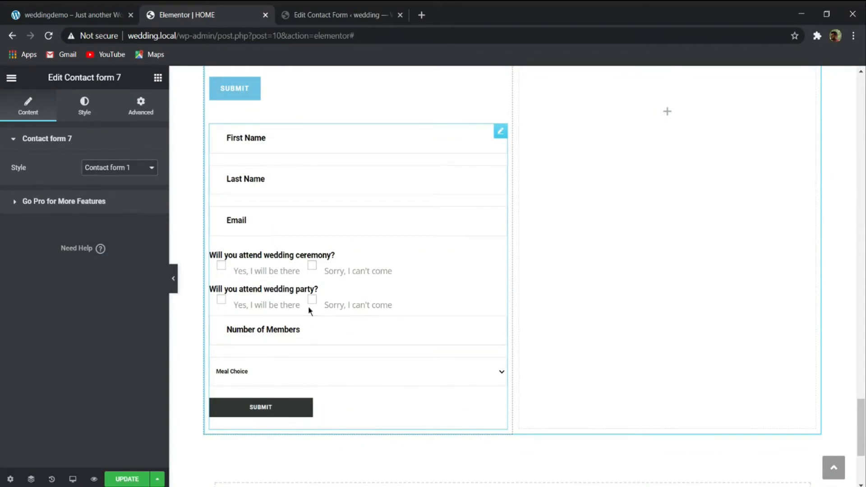
{"action": "scroll", "coordinate": [293, 306], "scroll_direction": "up", "scroll_amount": 3}
{"action": "scroll", "coordinate": [270, 260], "scroll_direction": "up", "scroll_amount": 1}
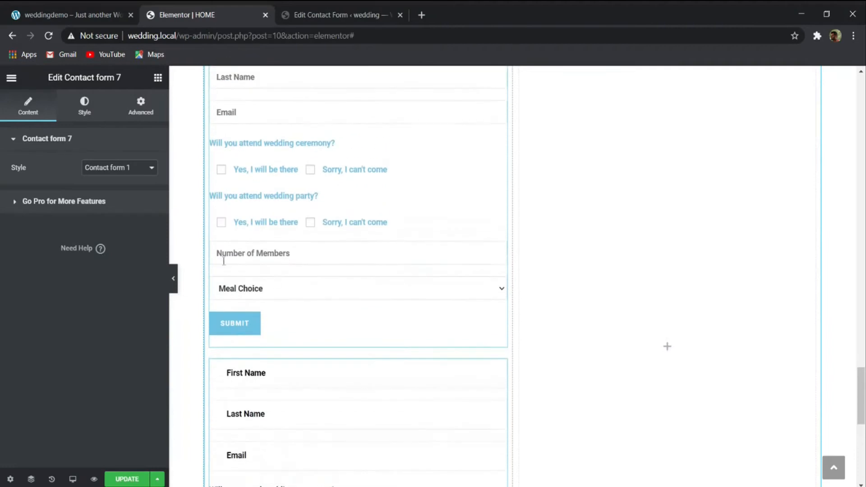
{"action": "left_click", "coordinate": [72, 14]}
{"action": "left_click", "coordinate": [189, 14]}
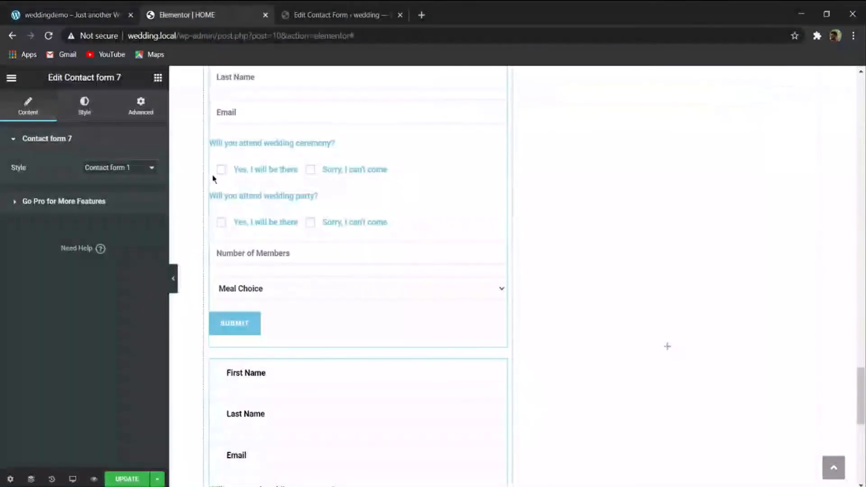
- Examine the button style options of the Premium Contact Form7 widget
{"action": "left_click", "coordinate": [313, 342]}
{"action": "scroll", "coordinate": [117, 232], "scroll_direction": "down", "scroll_amount": 2}
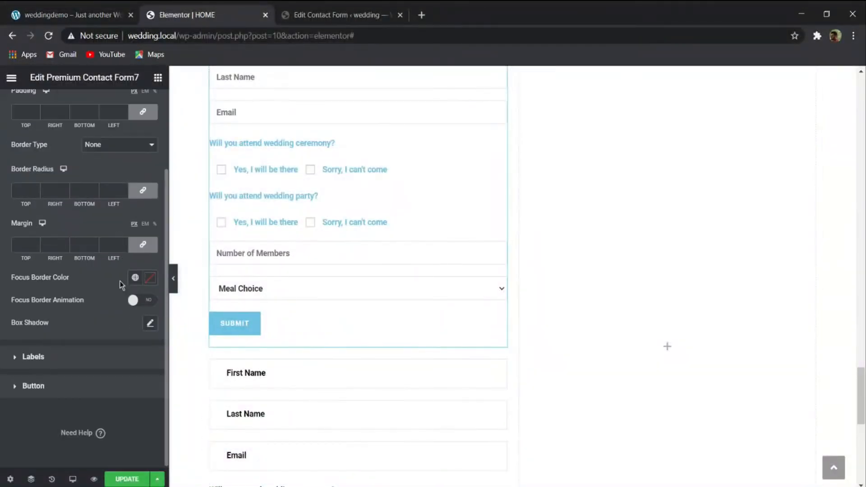
{"action": "left_click", "coordinate": [91, 386]}
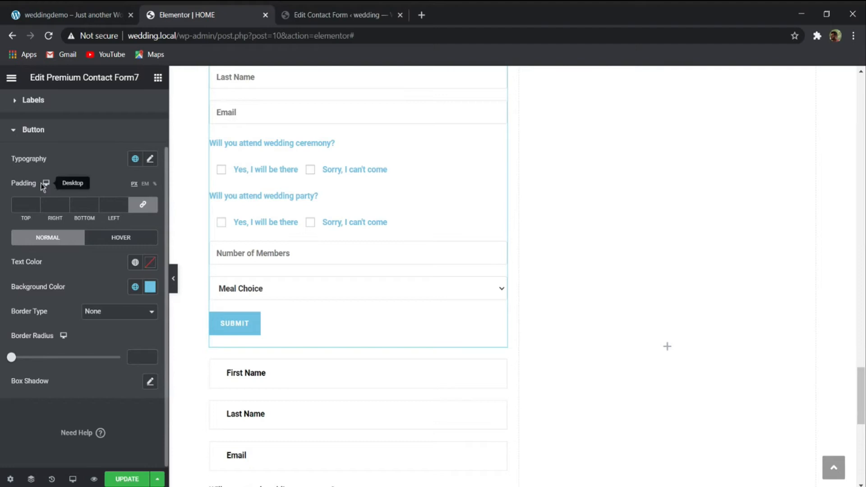
{"action": "scroll", "coordinate": [54, 224], "scroll_direction": "up", "scroll_amount": 2}
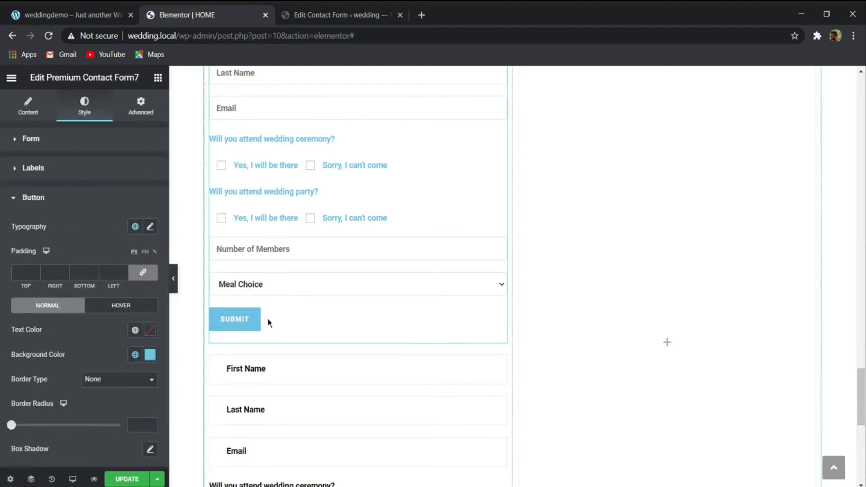
- Set the button alignment of the ElementsKit Contact form 7 widget to Center
{"action": "scroll", "coordinate": [293, 316], "scroll_direction": "down", "scroll_amount": 7}
{"action": "left_click", "coordinate": [328, 243]}
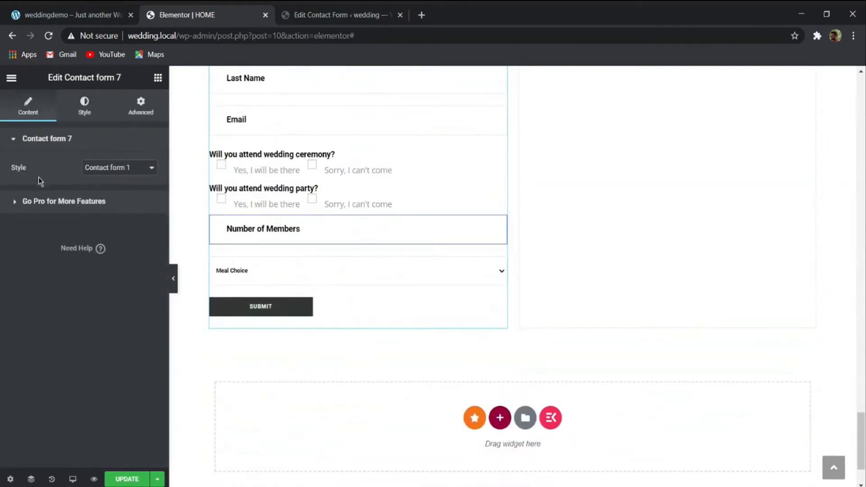
{"action": "left_click", "coordinate": [83, 106]}
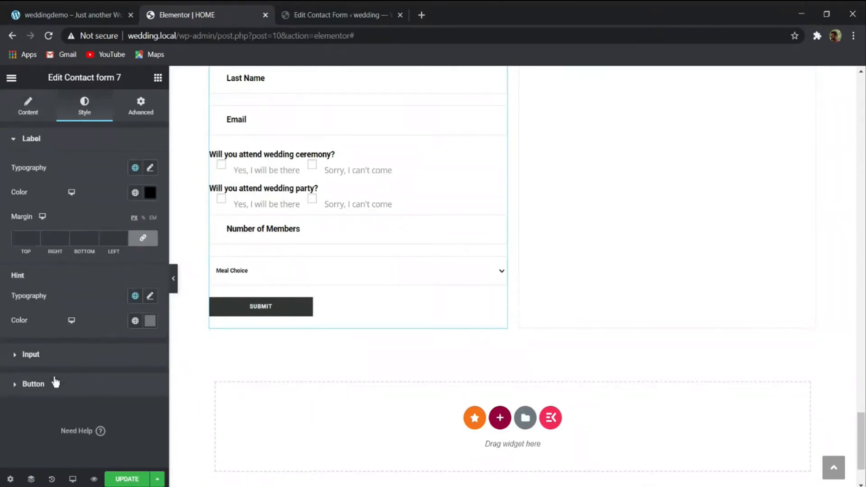
{"action": "left_click", "coordinate": [64, 385]}
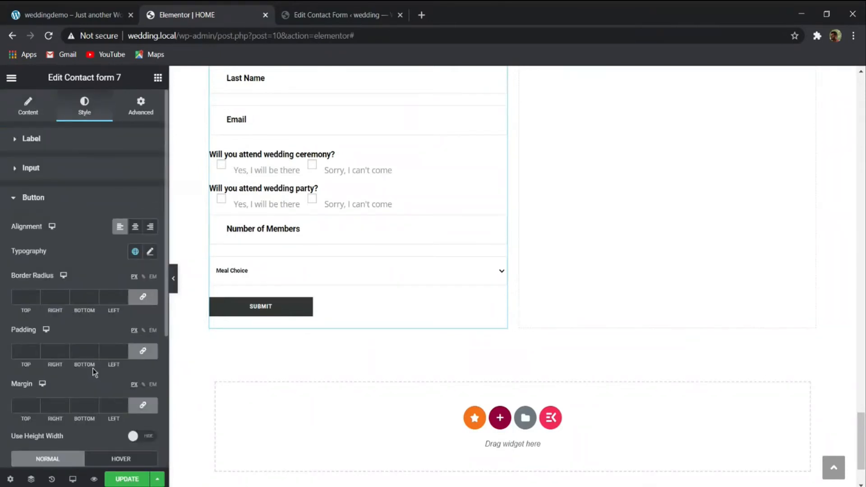
{"action": "left_click", "coordinate": [134, 226]}
{"action": "left_click", "coordinate": [120, 228]}
{"action": "left_click", "coordinate": [135, 227]}
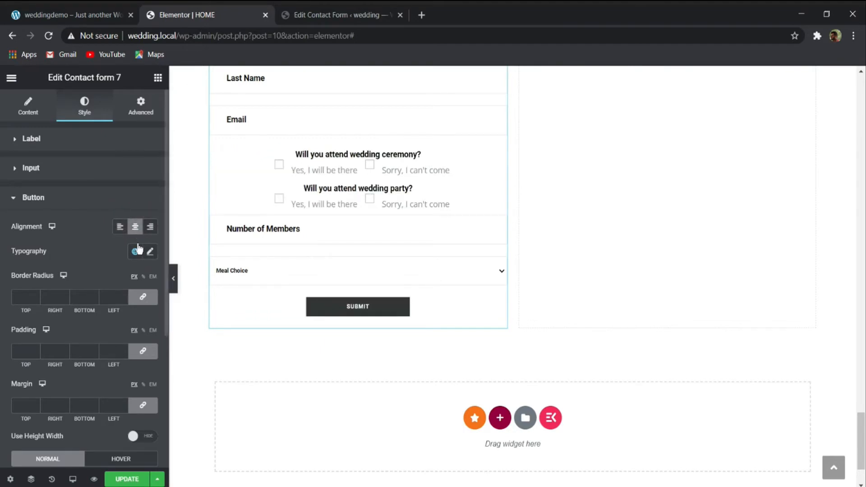
- Set the button alignment of the ElementsKit Contact form 7 widget to Left and compare the form with the weddingdemo RSVP form
{"action": "left_click", "coordinate": [120, 226]}
{"action": "scroll", "coordinate": [128, 264], "scroll_direction": "down", "scroll_amount": 4}
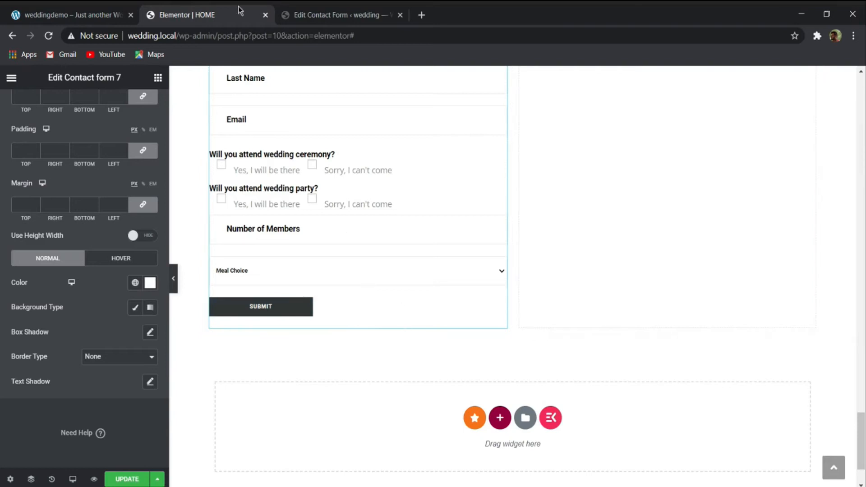
{"action": "scroll", "coordinate": [339, 149], "scroll_direction": "up", "scroll_amount": 3}
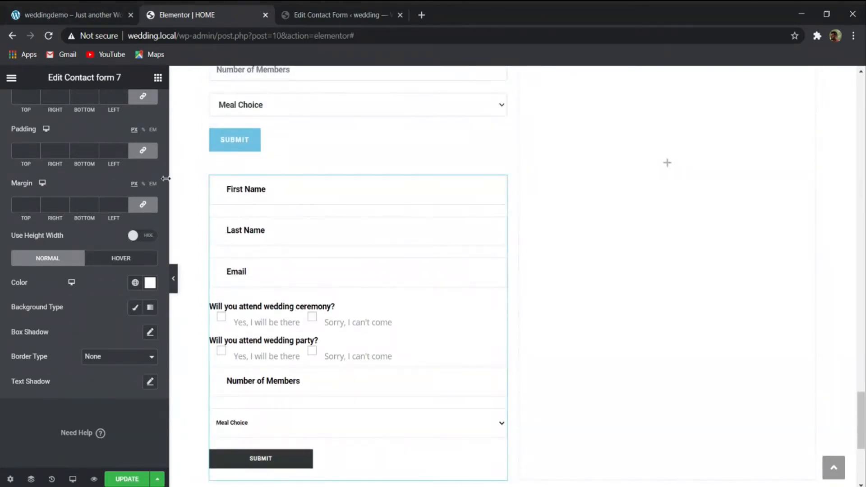
{"action": "left_click", "coordinate": [31, 9]}
{"action": "left_click", "coordinate": [196, 12]}
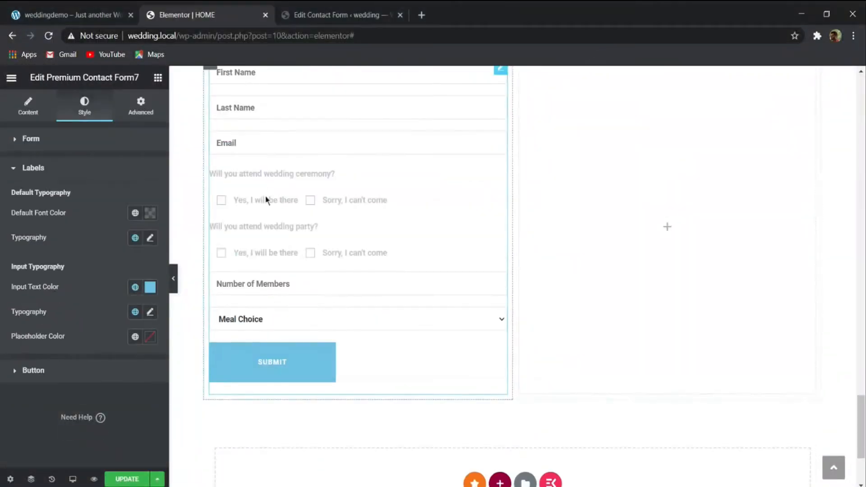
- Clear the custom width and height of the Submit button in the Premium Contact Form7 widget
{"action": "left_click", "coordinate": [19, 114]}
{"action": "left_click", "coordinate": [64, 241]}
{"action": "mouse_move", "coordinate": [39, 251]}
{"action": "left_mouse_down"}
{"action": "mouse_move", "coordinate": [95, 249]}
{"action": "mouse_move", "coordinate": [27, 253]}
{"action": "left_mouse_up"}
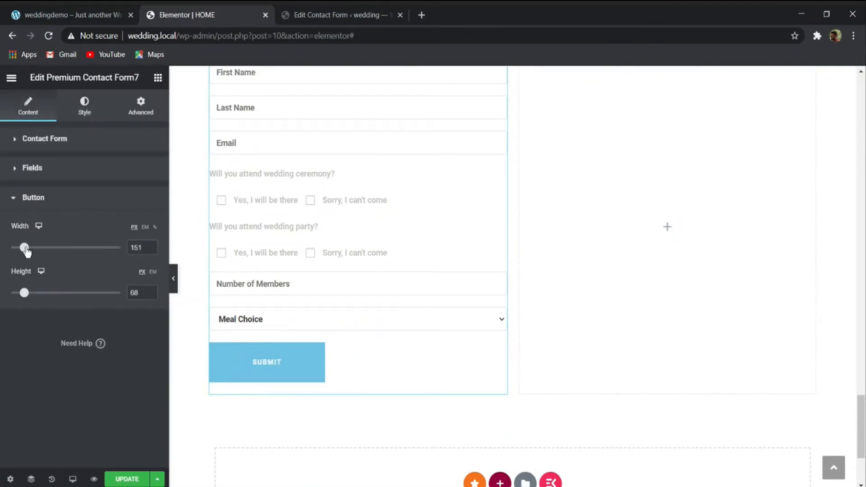
{"action": "left_click_drag", "start_coordinate": [144, 248], "coordinate": [116, 253]}
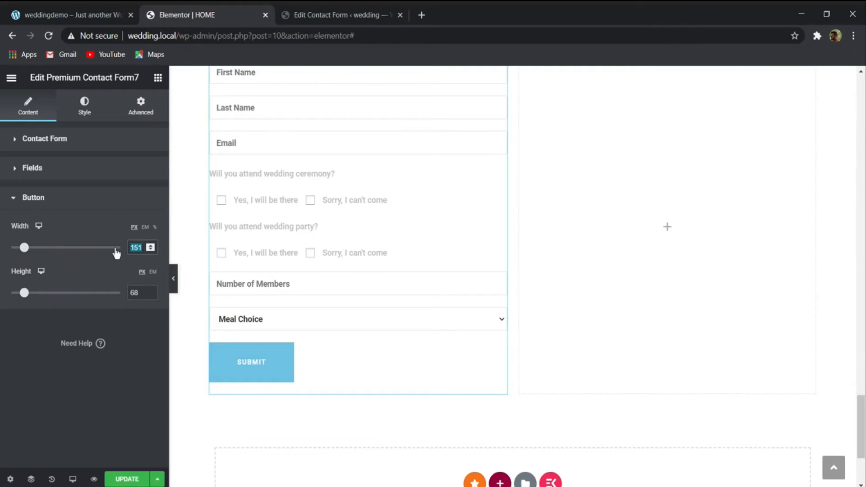
{"action": "key", "text": "BackSpace"}
{"action": "left_click_drag", "start_coordinate": [138, 292], "coordinate": [115, 292]}
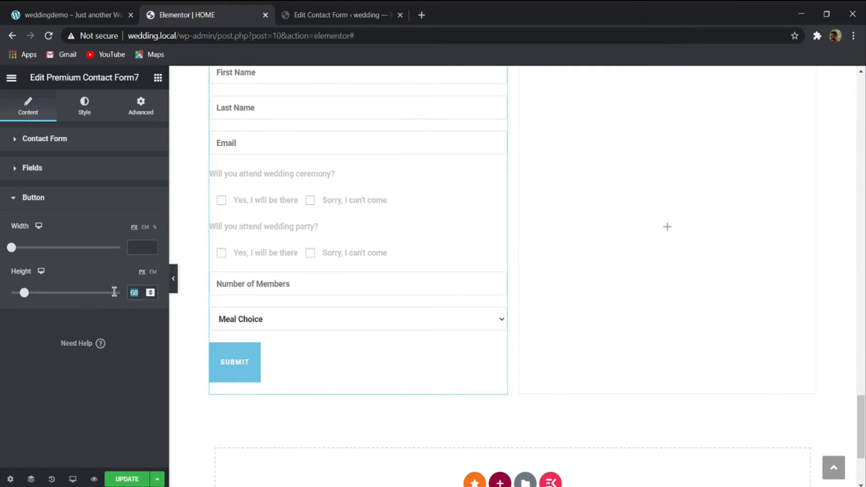
{"action": "key", "text": "BackSpace"}
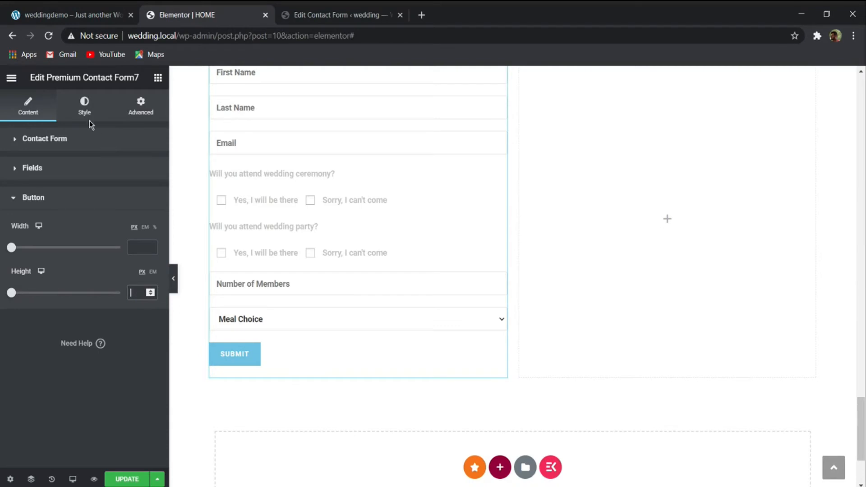
- Set the background color of the Premium form's Submit button to #F9728A
{"action": "left_click", "coordinate": [89, 118]}
{"action": "scroll", "coordinate": [101, 282], "scroll_direction": "down", "scroll_amount": 2}
{"action": "left_click", "coordinate": [67, 391]}
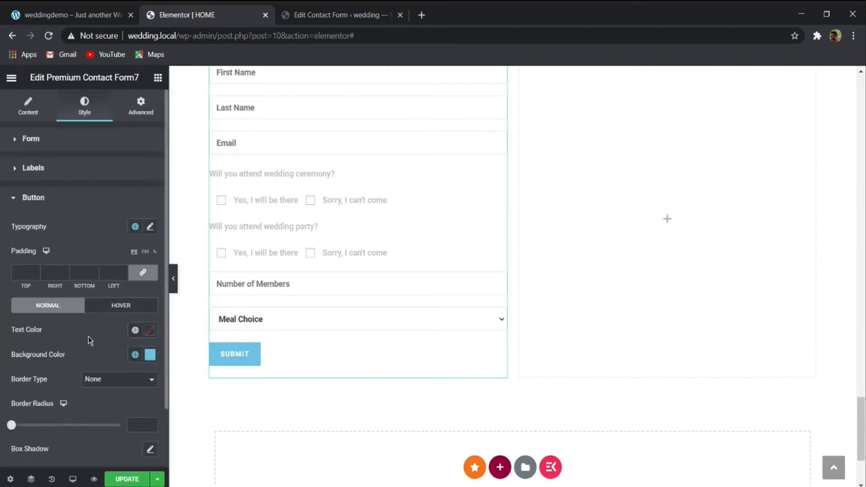
{"action": "left_click", "coordinate": [150, 354]}
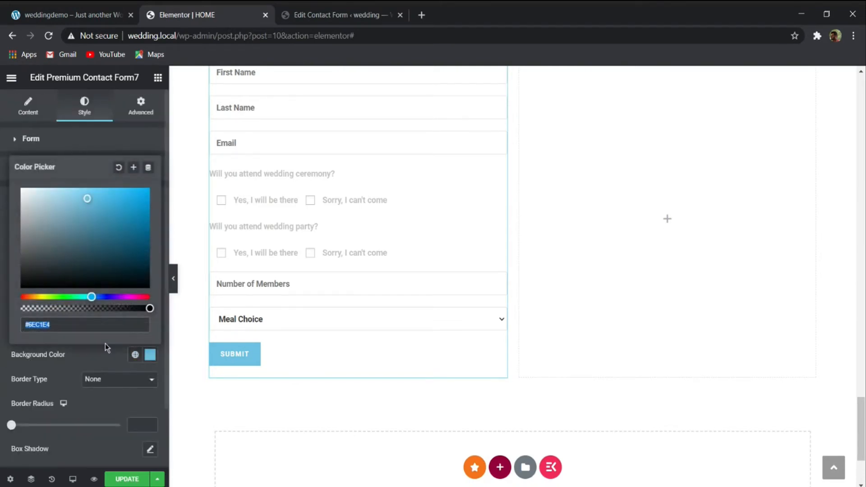
{"action": "type", "text": "#F9728A"}
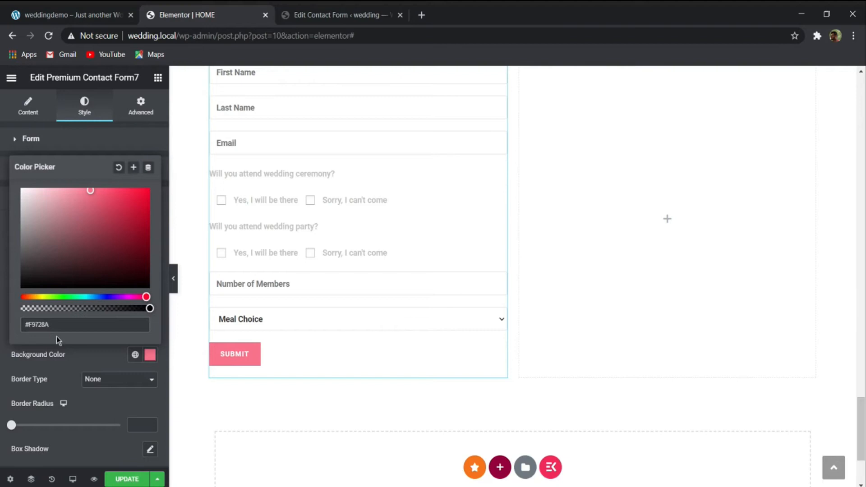
{"action": "left_click", "coordinate": [69, 350]}
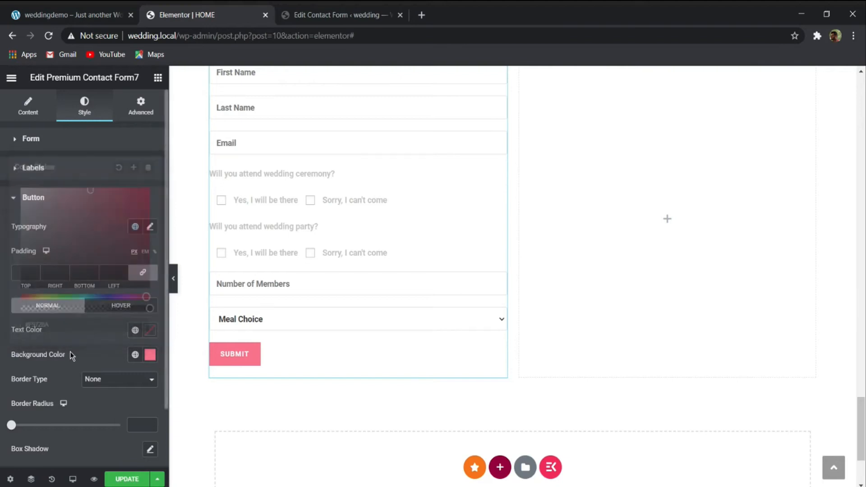
- Set the text color of the Premium form's Submit button to #FFFFFF
{"action": "left_click", "coordinate": [150, 330]}
{"action": "type", "text": "#FFE0E0"}
{"action": "left_click_drag", "start_coordinate": [36, 158], "coordinate": [1, 143]}
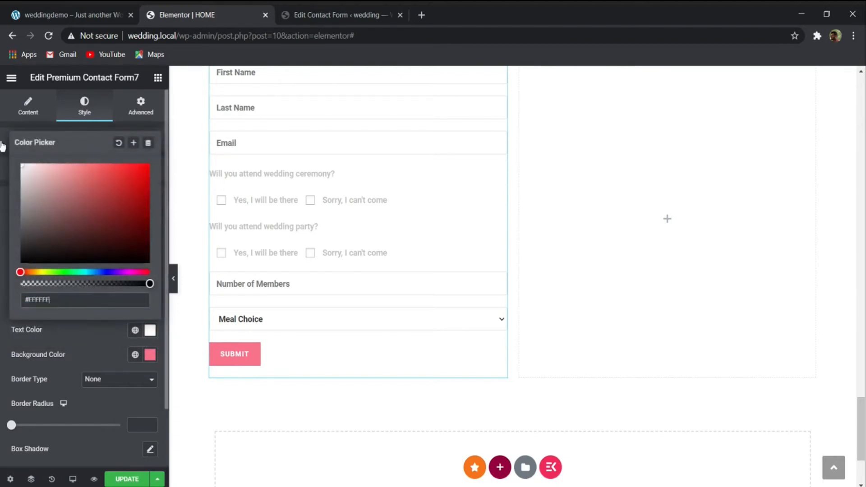
{"action": "left_click", "coordinate": [90, 354]}
- Set the Submit button's typography to the Hind font, size 16 px and weight 800
{"action": "scroll", "coordinate": [103, 371], "scroll_direction": "down", "scroll_amount": 2}
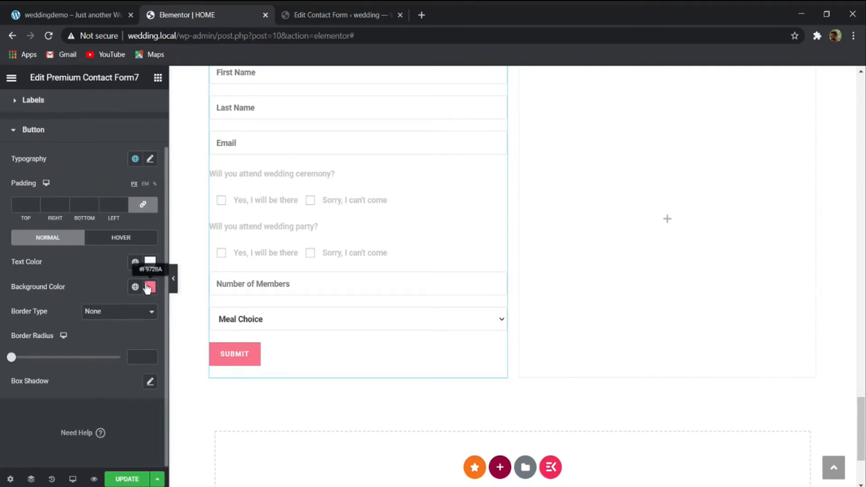
{"action": "left_click", "coordinate": [149, 165]}
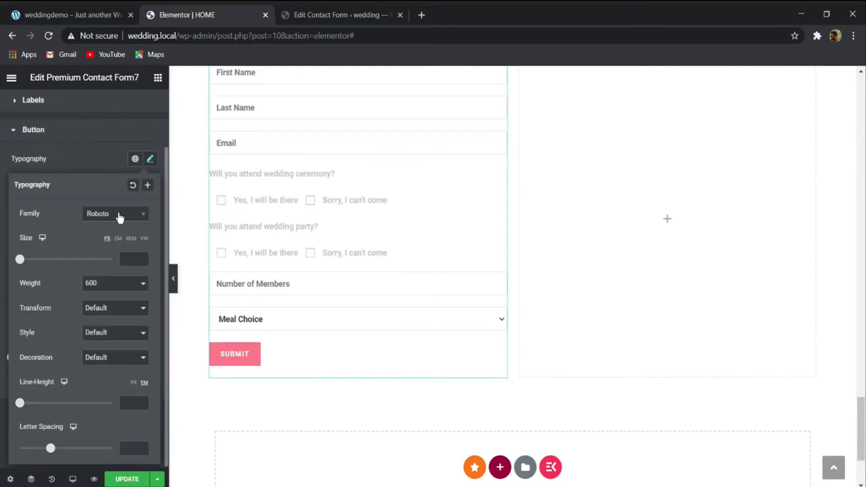
{"action": "left_click", "coordinate": [118, 215]}
{"action": "type", "text": "hind"}
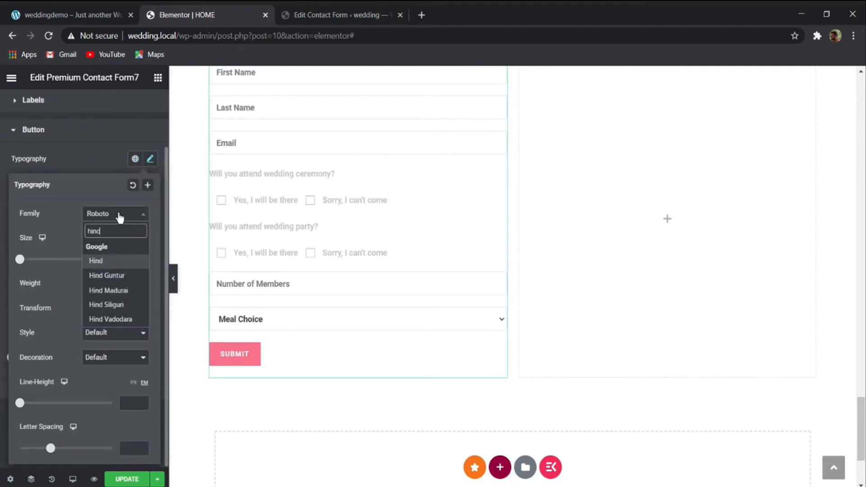
{"action": "left_click", "coordinate": [102, 264]}
{"action": "left_click", "coordinate": [129, 267]}
{"action": "type", "text": "16"}
{"action": "left_click", "coordinate": [134, 290]}
{"action": "left_click", "coordinate": [110, 356]}
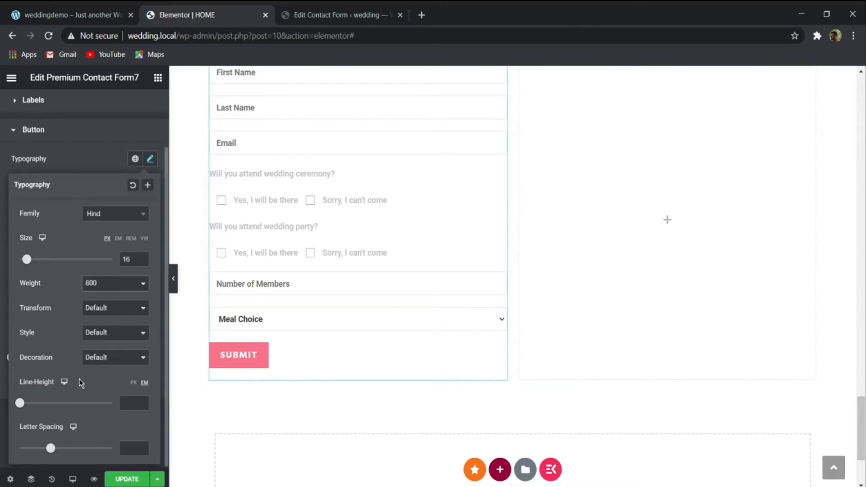
{"action": "left_click", "coordinate": [150, 160]}
- Set the default label typography of the Premium form to the Hind font, size 16 px and weight 400
{"action": "scroll", "coordinate": [286, 323], "scroll_direction": "up", "scroll_amount": 2}
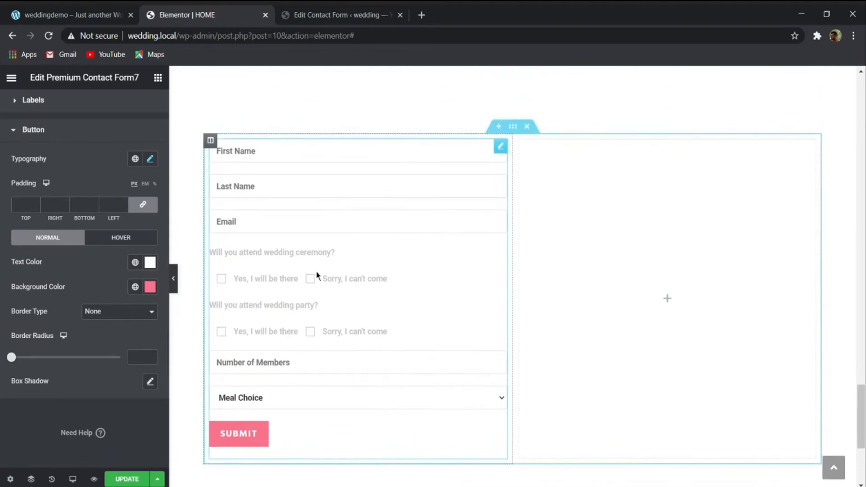
{"action": "scroll", "coordinate": [88, 213], "scroll_direction": "up", "scroll_amount": 2}
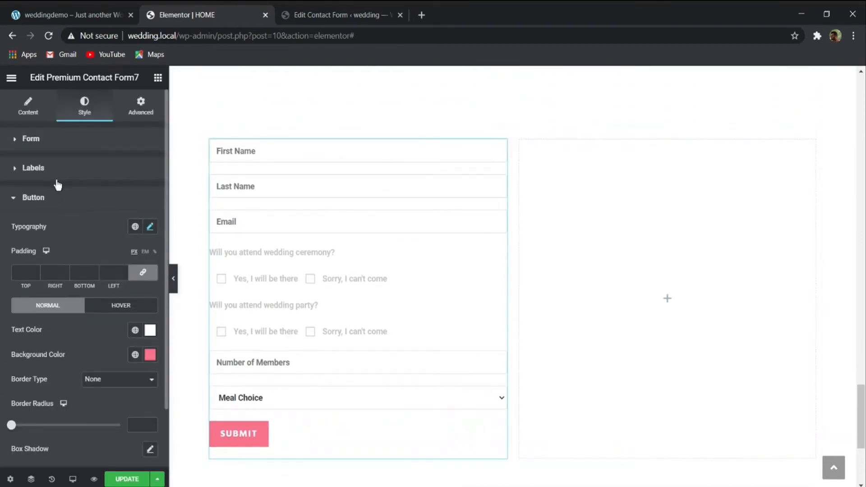
{"action": "left_click", "coordinate": [57, 182]}
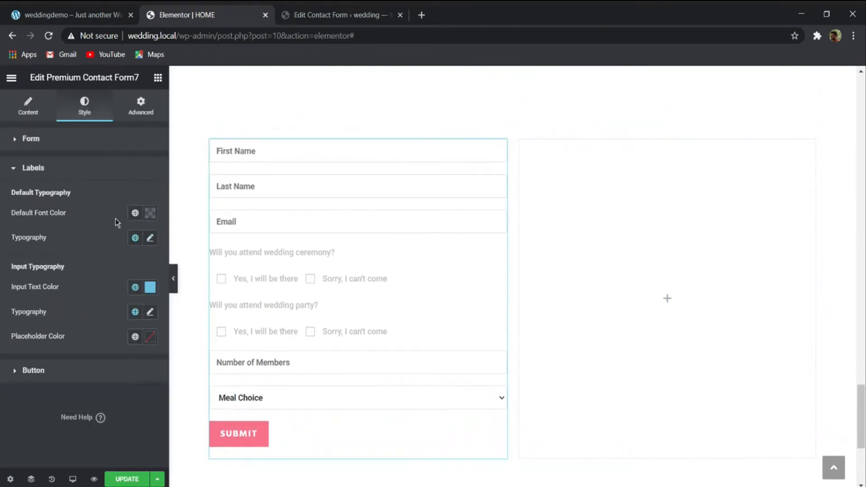
{"action": "left_click", "coordinate": [150, 238]}
{"action": "left_click", "coordinate": [123, 293]}
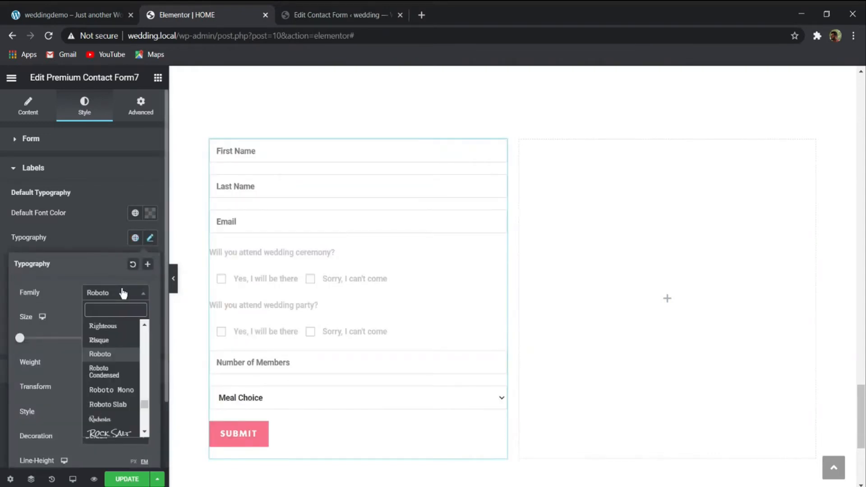
{"action": "type", "text": "hind"}
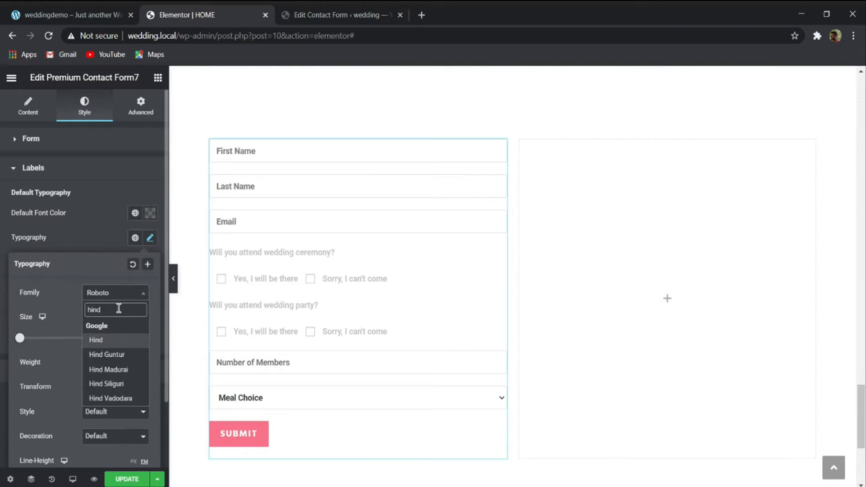
{"action": "left_click", "coordinate": [95, 339]}
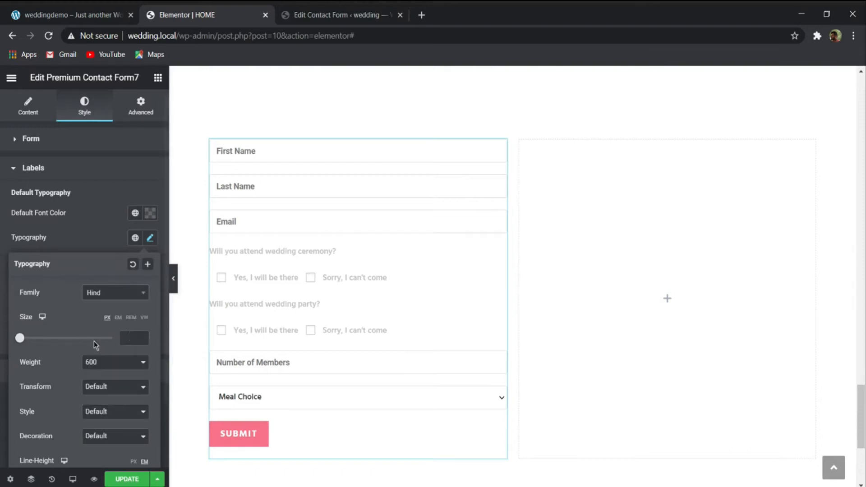
{"action": "left_click", "coordinate": [126, 338]}
{"action": "type", "text": "161"}
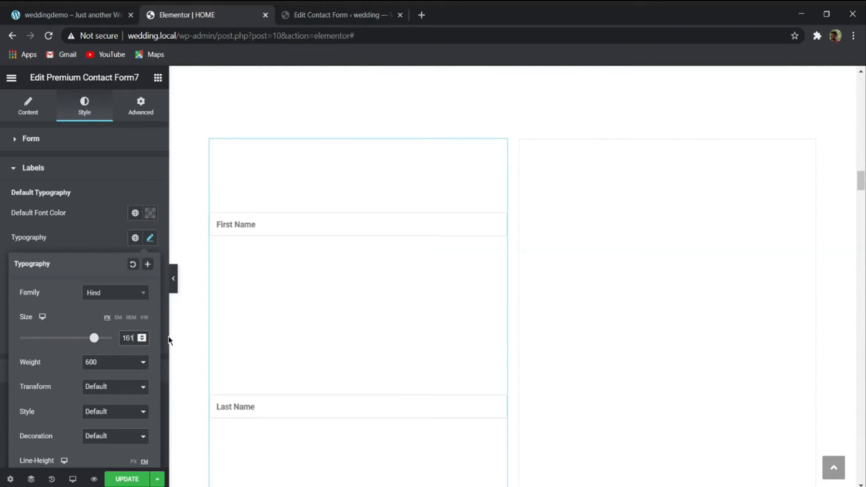
{"action": "key", "text": "BackSpace"}
{"action": "left_click", "coordinate": [106, 374]}
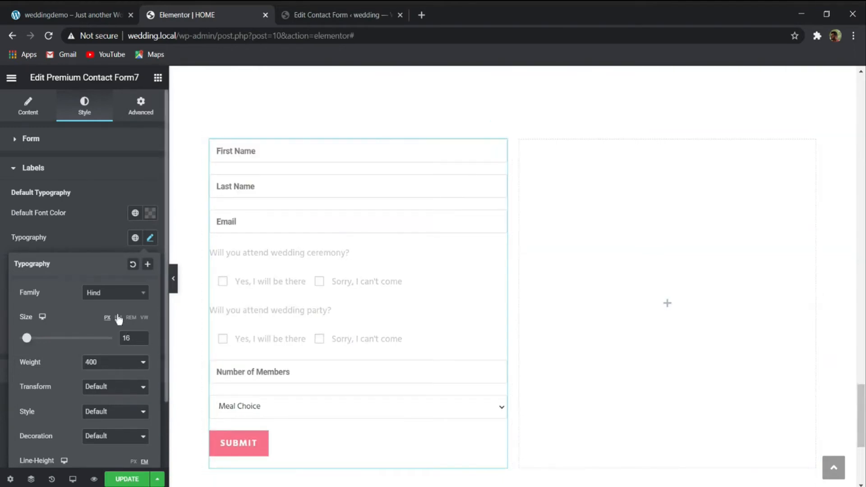
- Set the default font color of the Premium form's labels to 262626
{"action": "left_click", "coordinate": [150, 213]}
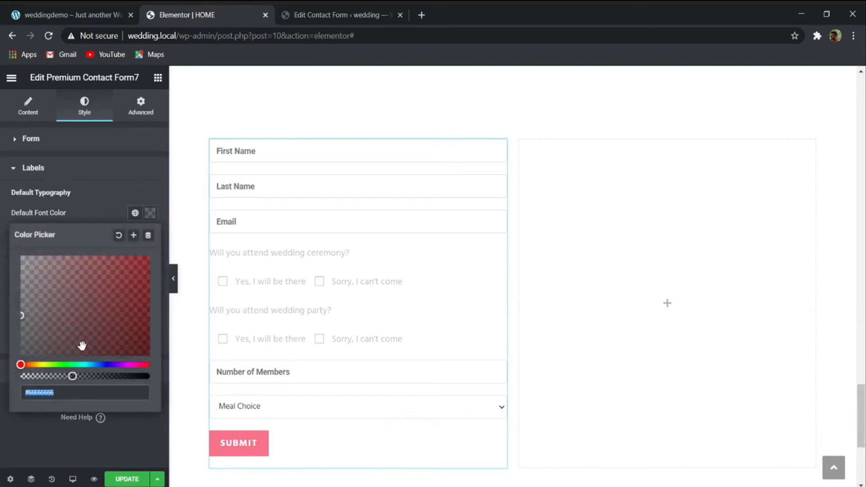
{"action": "type", "text": "262626"}
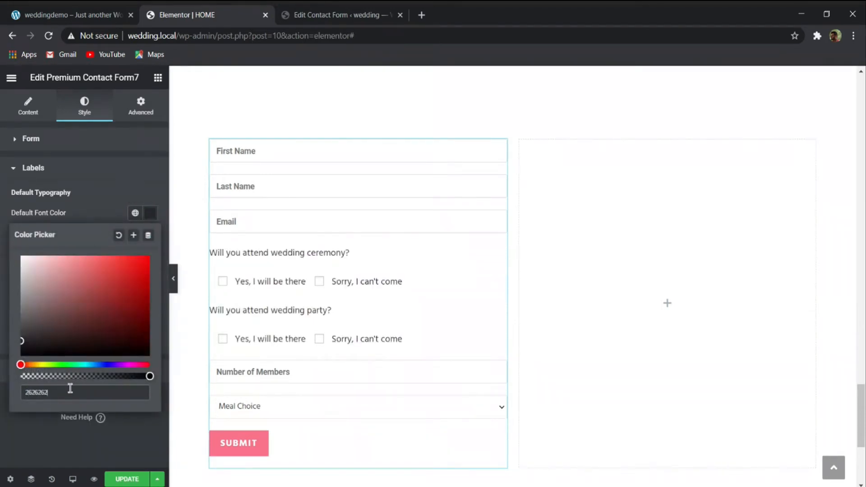
{"action": "left_click", "coordinate": [73, 221]}
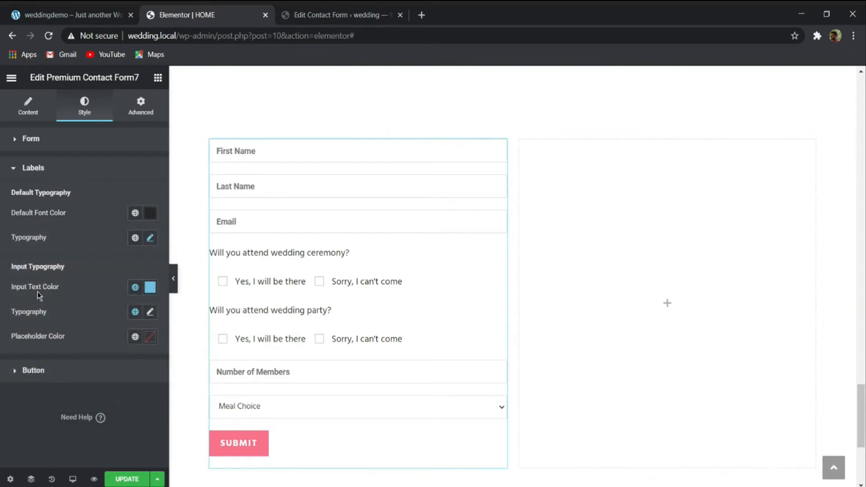
- Test the input text appearance by entering sample text in the form's Email field and clearing it again
{"action": "left_click", "coordinate": [271, 218]}
{"action": "type", "text": "blubibl"}
{"action": "key", "text": "BackSpace"}
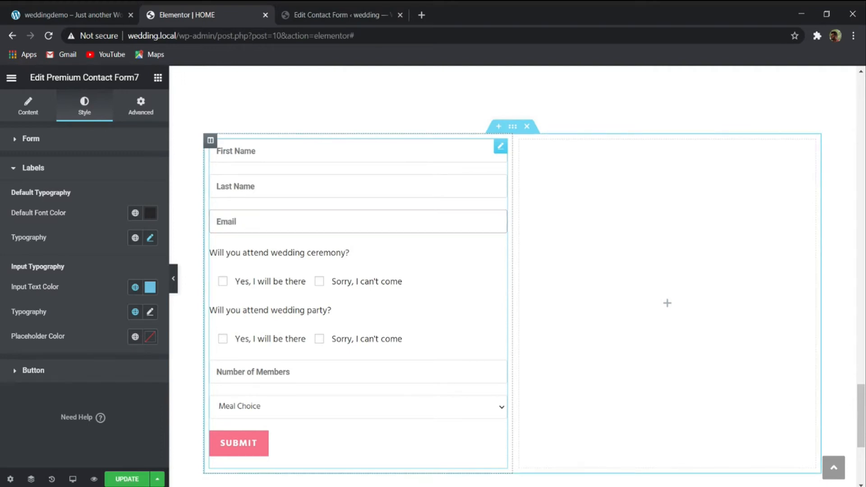
- Set the input text color of the Premium form to 262626
{"action": "left_click", "coordinate": [150, 287]}
{"action": "type", "text": "262626"}
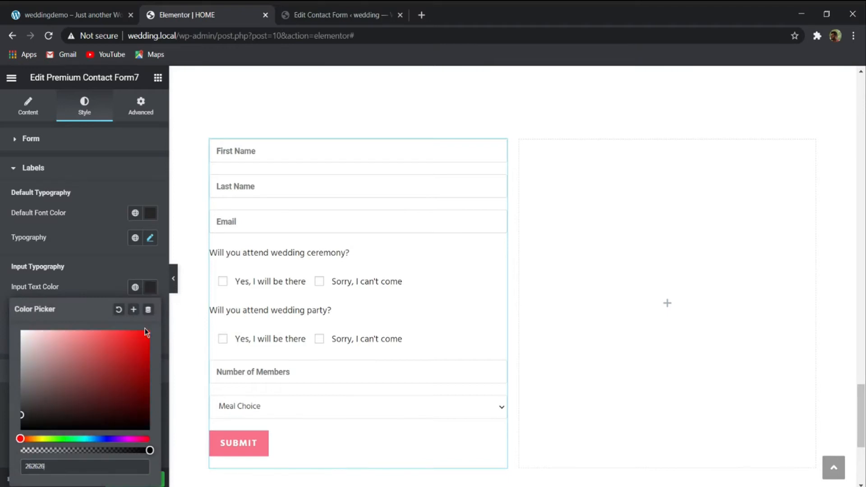
{"action": "left_click", "coordinate": [108, 283]}
- Set the input typography of the Premium form to the Hind font, size 16 px and weight 400
{"action": "left_click", "coordinate": [150, 311]}
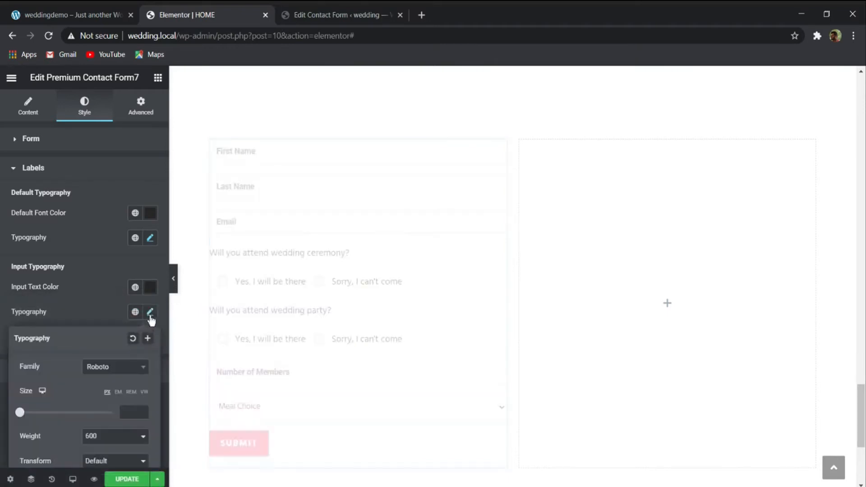
{"action": "left_click", "coordinate": [116, 369]}
{"action": "type", "text": "hind"}
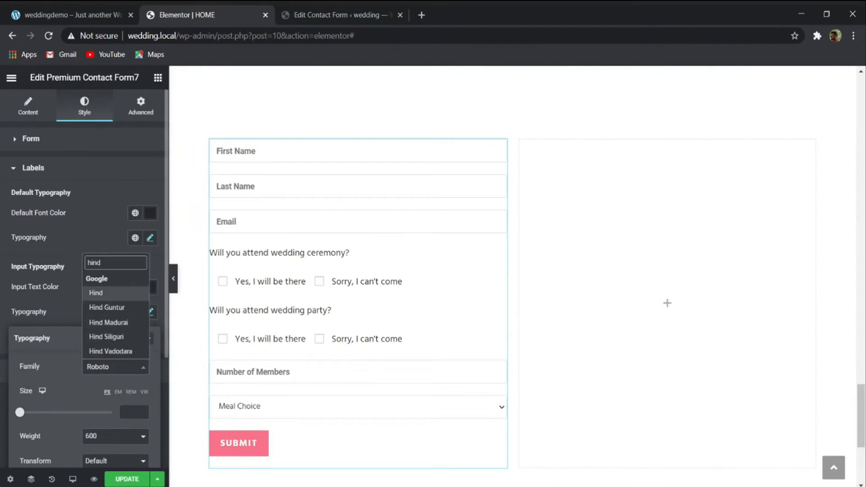
{"action": "key", "text": "Return"}
{"action": "left_click", "coordinate": [131, 410]}
{"action": "type", "text": "16"}
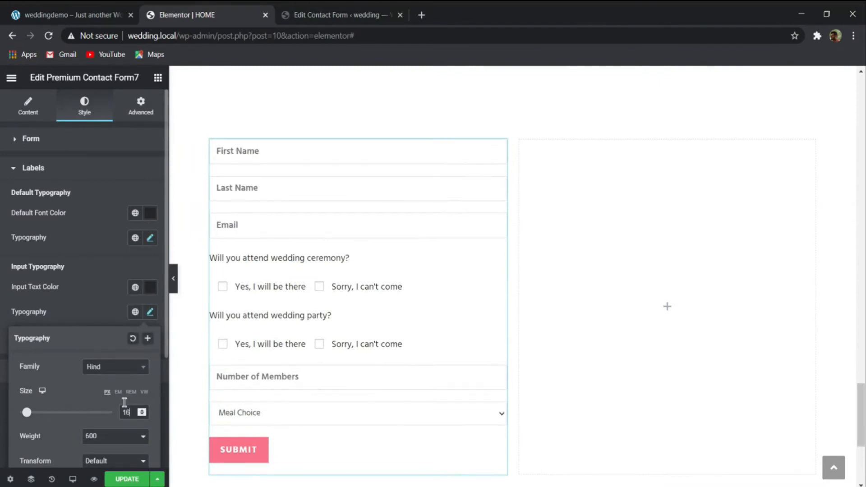
{"action": "left_click", "coordinate": [96, 302]}
{"action": "left_click", "coordinate": [150, 311]}
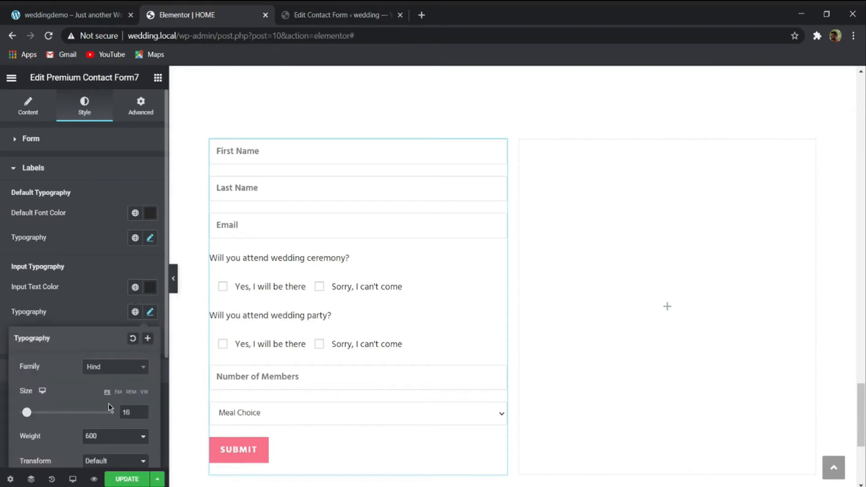
{"action": "left_click", "coordinate": [100, 430]}
{"action": "scroll", "coordinate": [332, 316], "scroll_direction": "down", "scroll_amount": 1}
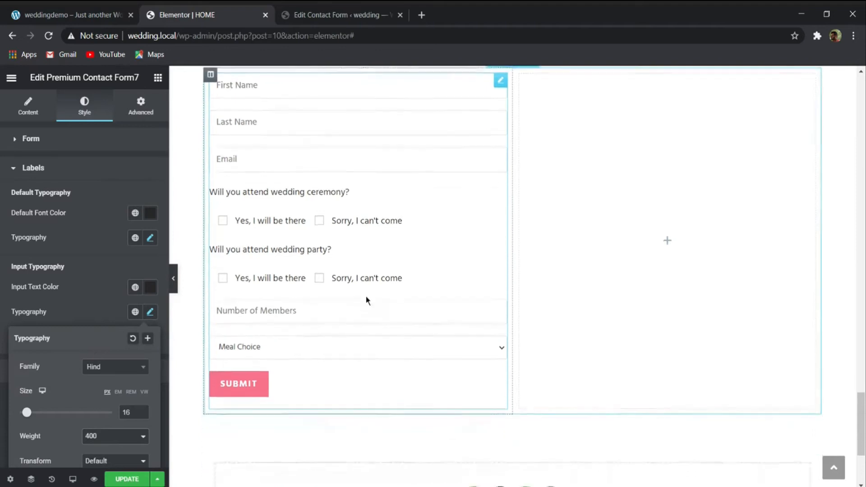
{"action": "left_click", "coordinate": [95, 301]}
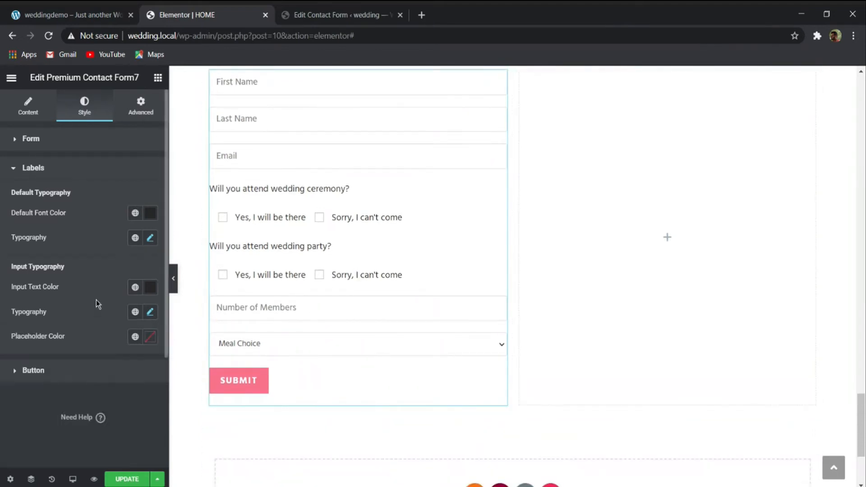
- Open the Form style options of the Premium Contact Form7 widget
{"action": "left_click", "coordinate": [52, 143]}
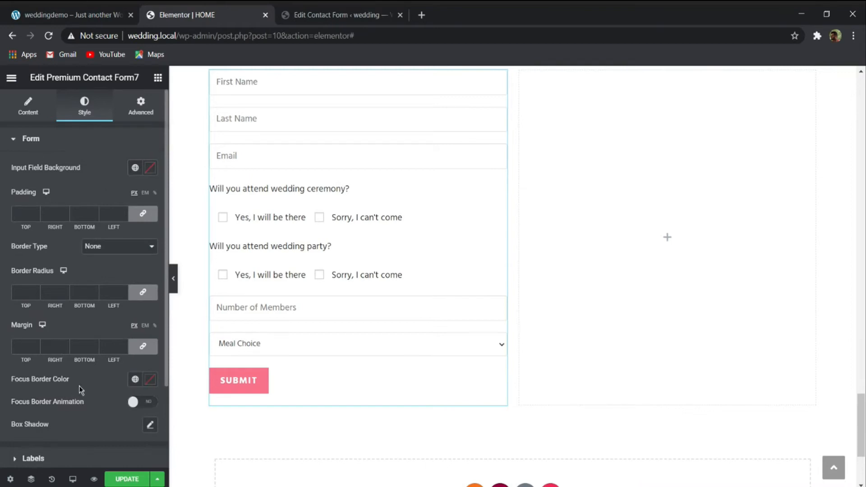
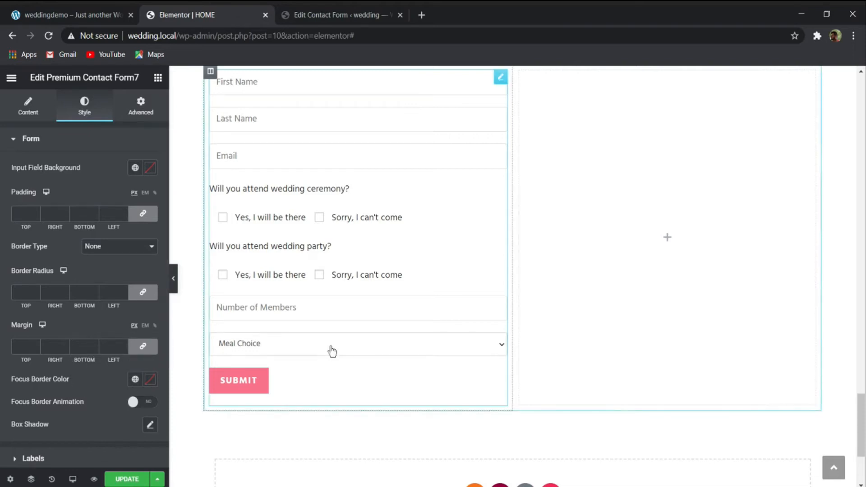
{"action": "left_click", "coordinate": [298, 311]}
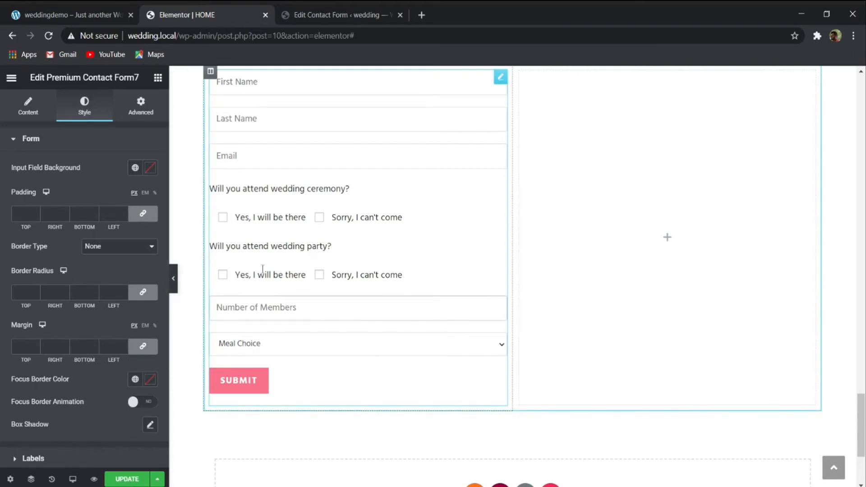
{"action": "scroll", "coordinate": [89, 283], "scroll_direction": "down", "scroll_amount": 2}
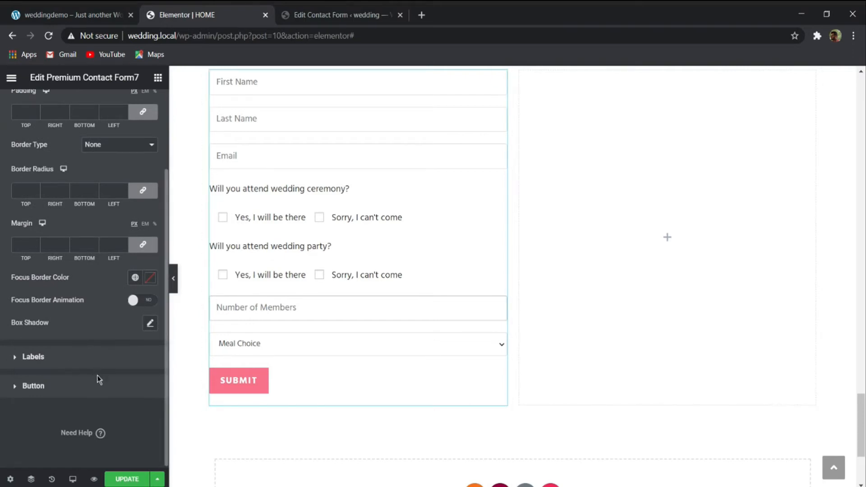
- Set the photo of the couple walking down the steps as the background image of the empty column beside the RSVP form
{"action": "scroll", "coordinate": [271, 377], "scroll_direction": "up", "scroll_amount": 3}
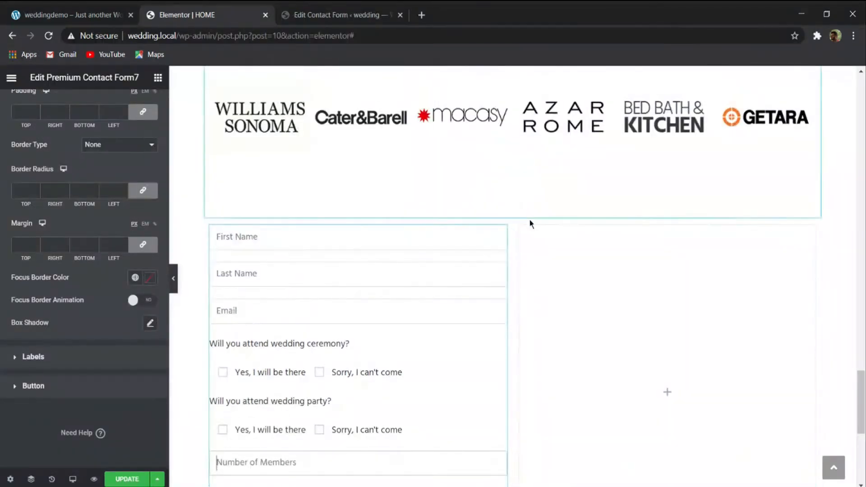
{"action": "left_click", "coordinate": [519, 226]}
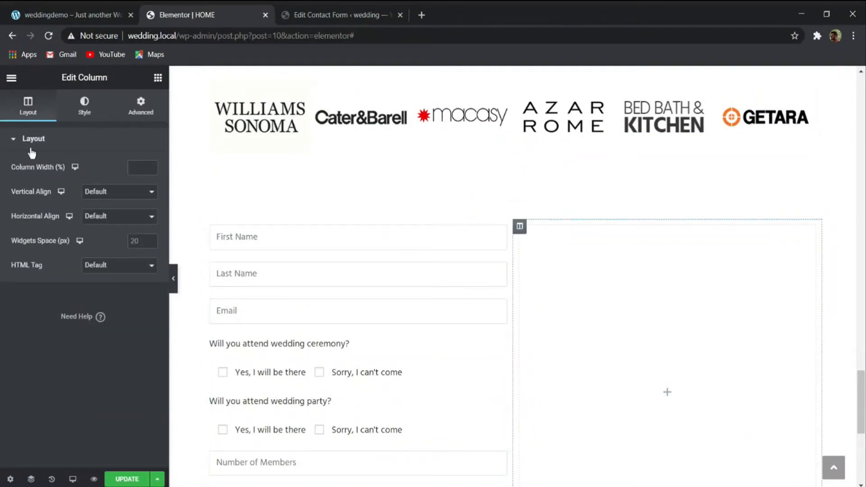
{"action": "left_click", "coordinate": [97, 111]}
{"action": "left_click", "coordinate": [115, 188]}
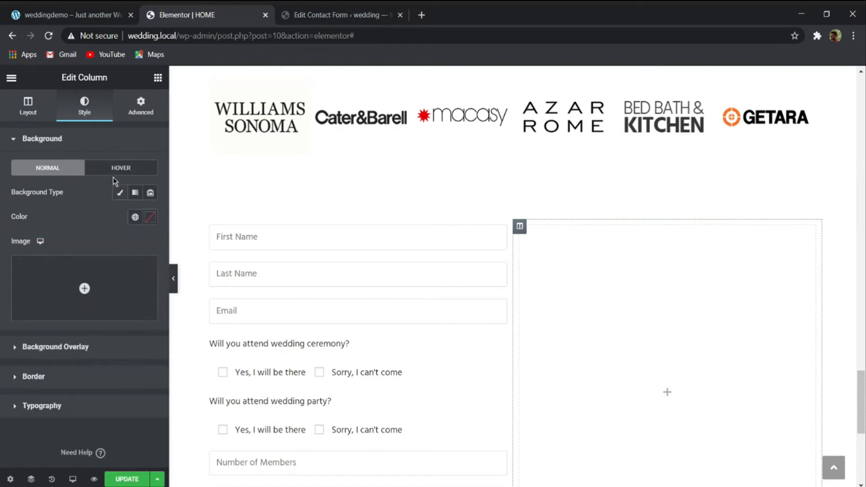
{"action": "left_click", "coordinate": [83, 287]}
{"action": "left_click", "coordinate": [208, 214]}
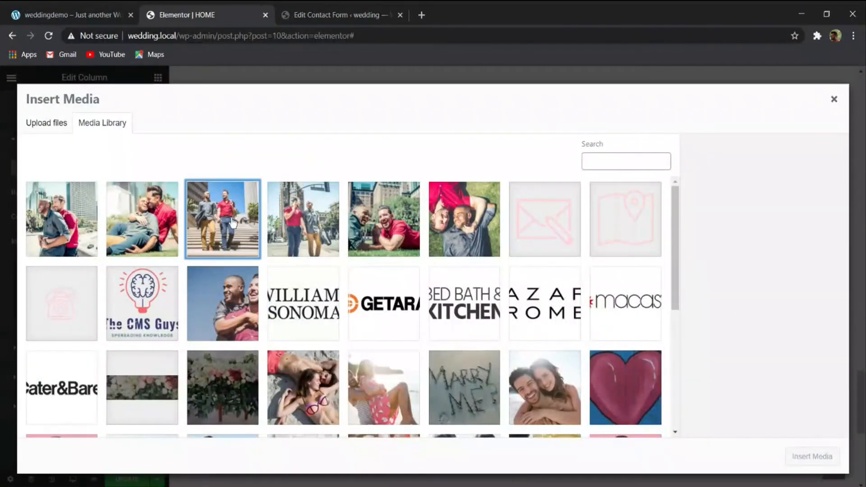
{"action": "left_click", "coordinate": [826, 459]}
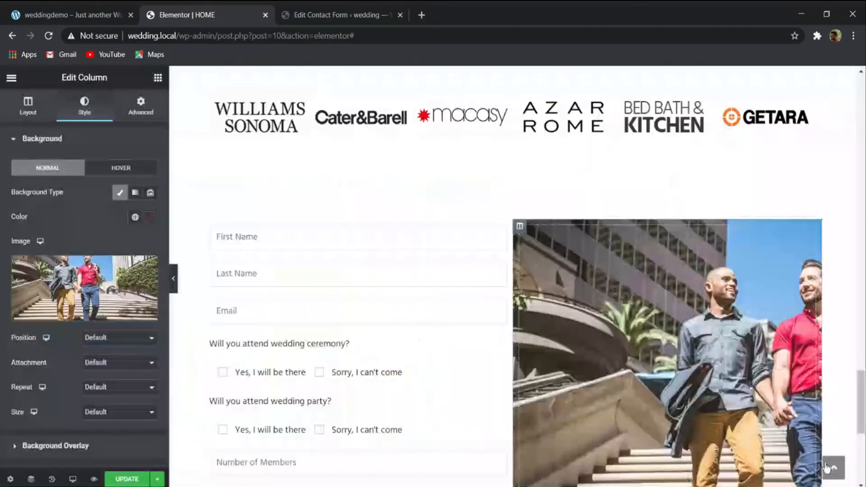
- Set the column's background image to position Center Center, No-repeat and size Cover
{"action": "left_click", "coordinate": [103, 350]}
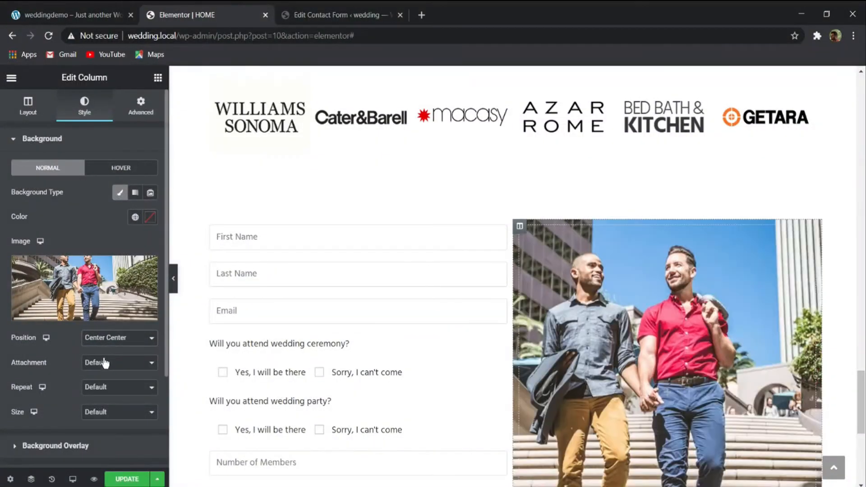
{"action": "left_click", "coordinate": [108, 420]}
{"action": "left_click", "coordinate": [103, 432]}
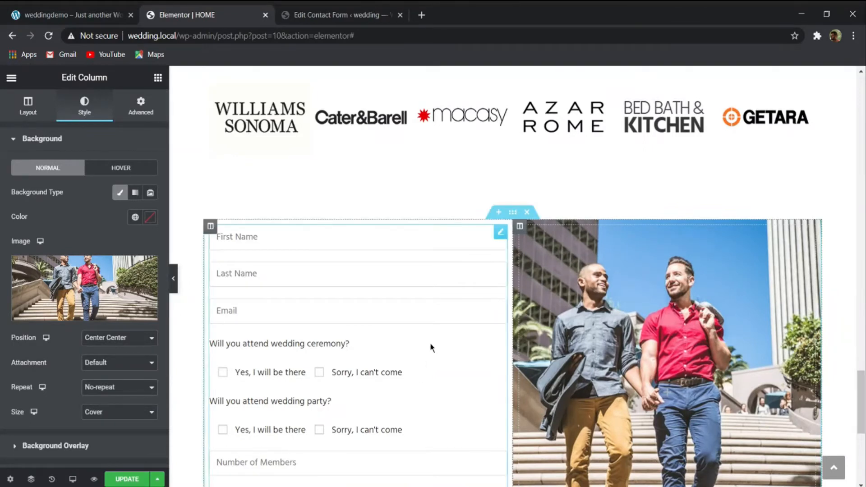
- Make the RSVP form section Full Width and stretched across the page, and check it in the preview
{"action": "left_click", "coordinate": [513, 218]}
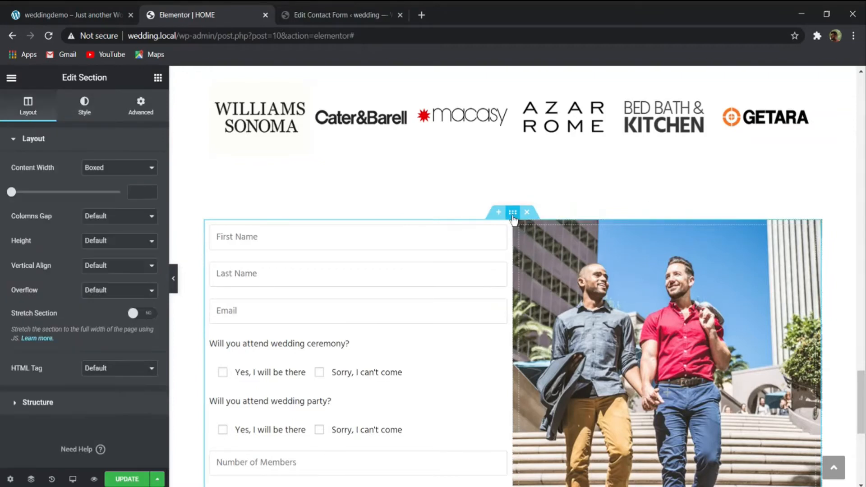
{"action": "left_click", "coordinate": [122, 181]}
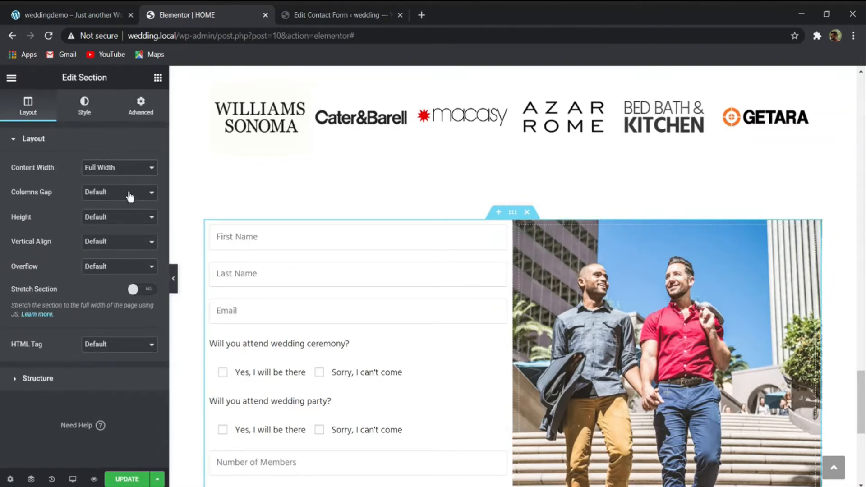
{"action": "left_click", "coordinate": [133, 290]}
{"action": "left_click", "coordinate": [174, 279]}
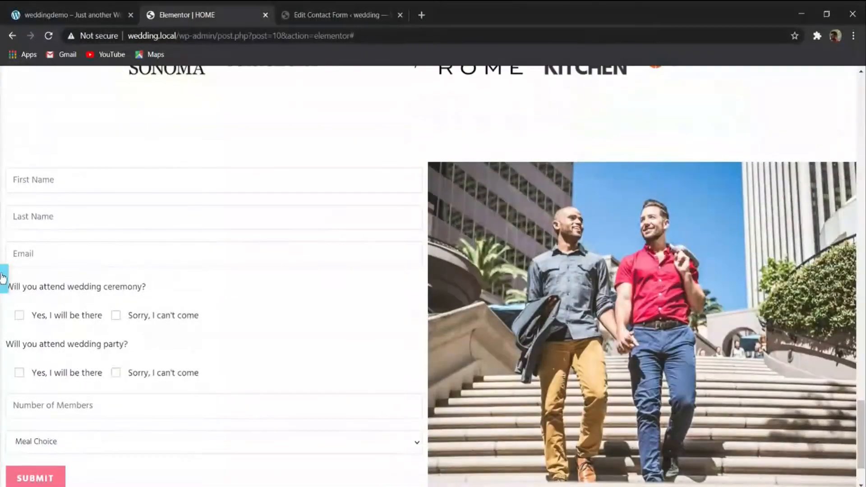
{"action": "left_click", "coordinate": [4, 278]}
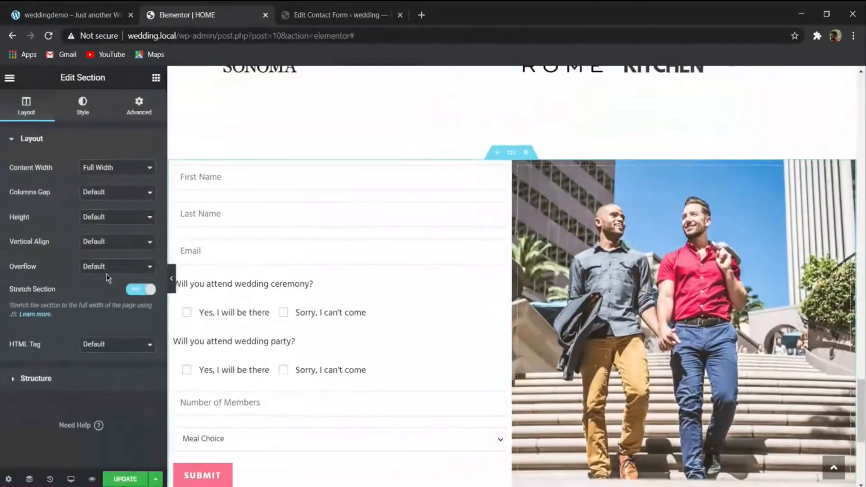
- Copy the heading text "Tell Us if You're Coming!" from the RSVP section of the demo page and return to the Elementor page
{"action": "left_click", "coordinate": [72, 15]}
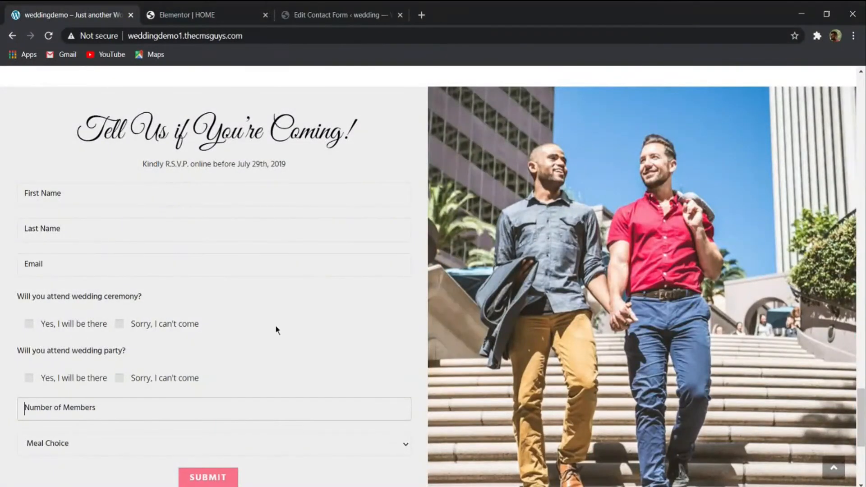
{"action": "mouse_move", "coordinate": [92, 136]}
{"action": "left_mouse_down"}
{"action": "mouse_move", "coordinate": [360, 146]}
{"action": "mouse_move", "coordinate": [86, 131]}
{"action": "left_mouse_up"}
{"action": "key", "text": "ctrl+c"}
{"action": "left_click", "coordinate": [377, 154]}
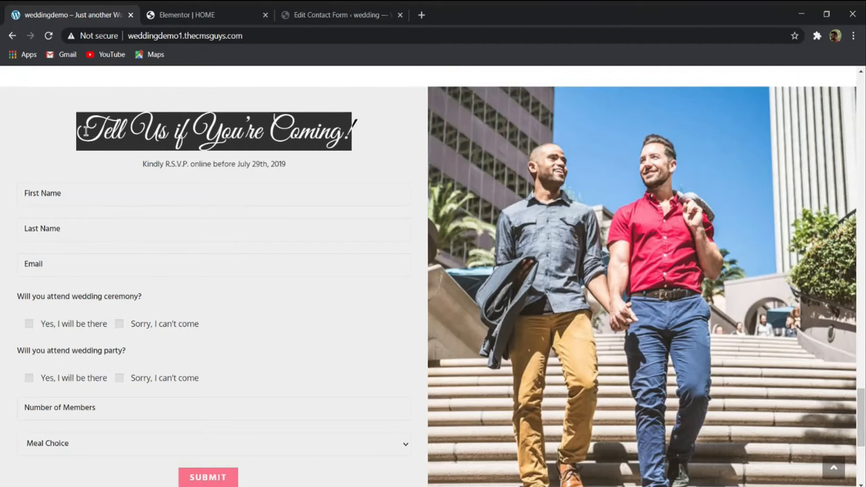
{"action": "left_click", "coordinate": [217, 15]}
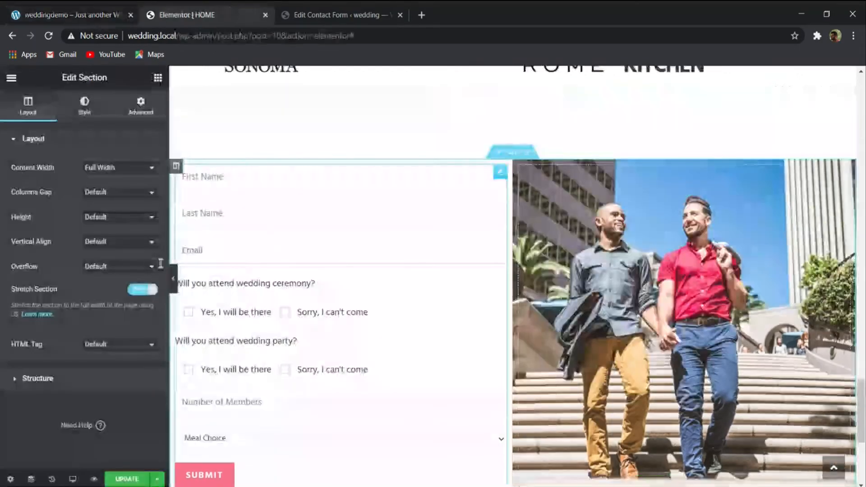
- Place a duplicate of the Gifts heading, retitled "Tell Us if You're Coming!", above the RSVP form in the same column
{"action": "scroll", "coordinate": [284, 212], "scroll_direction": "up", "scroll_amount": 7}
{"action": "right_click", "coordinate": [529, 258]}
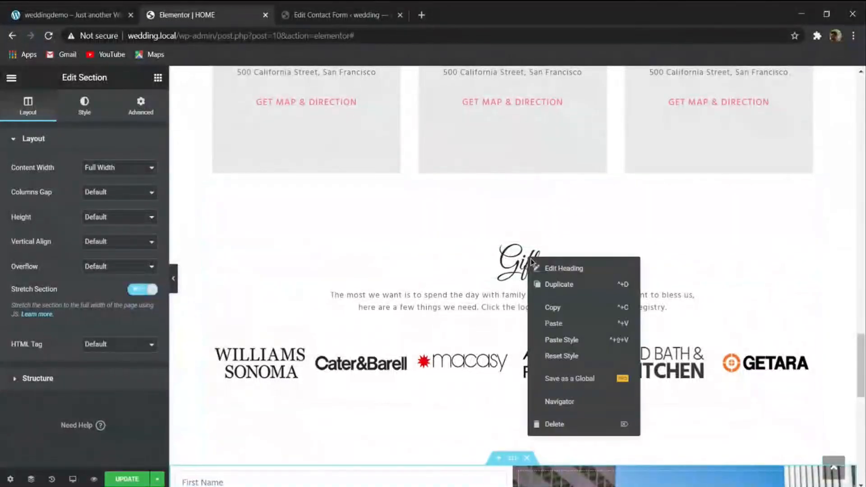
{"action": "left_click", "coordinate": [559, 284]}
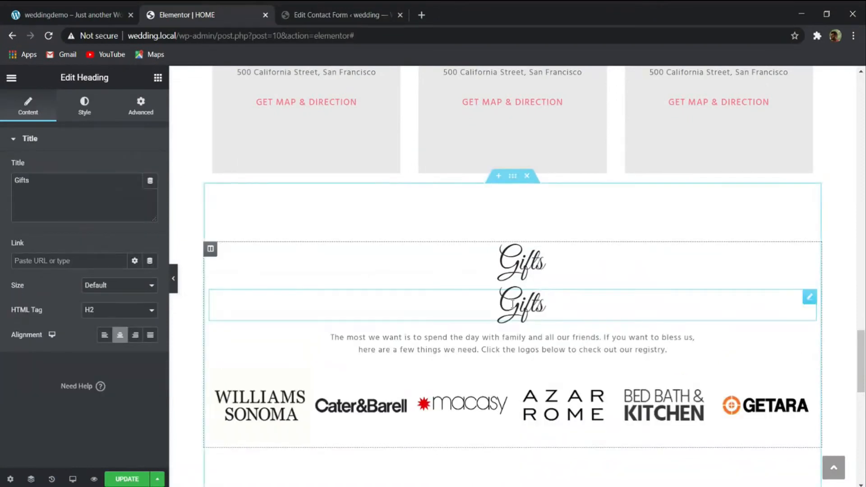
{"action": "left_click_drag", "start_coordinate": [83, 196], "coordinate": [7, 182]}
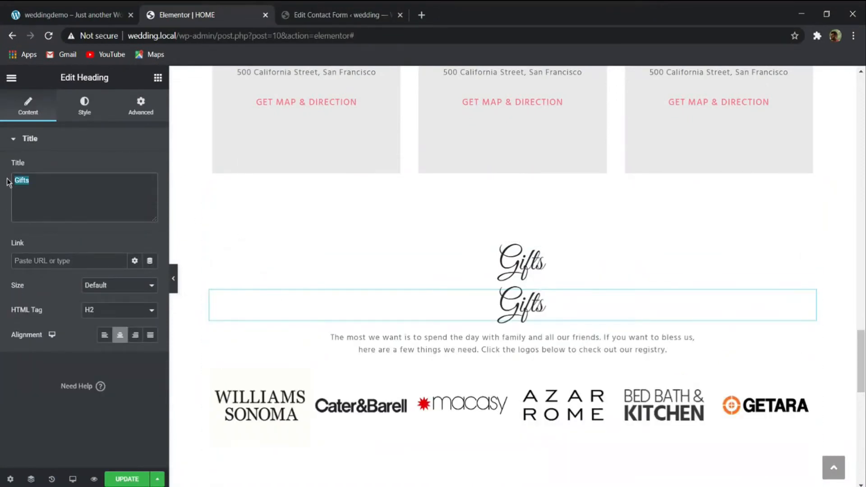
{"action": "key", "text": "ctrl+v"}
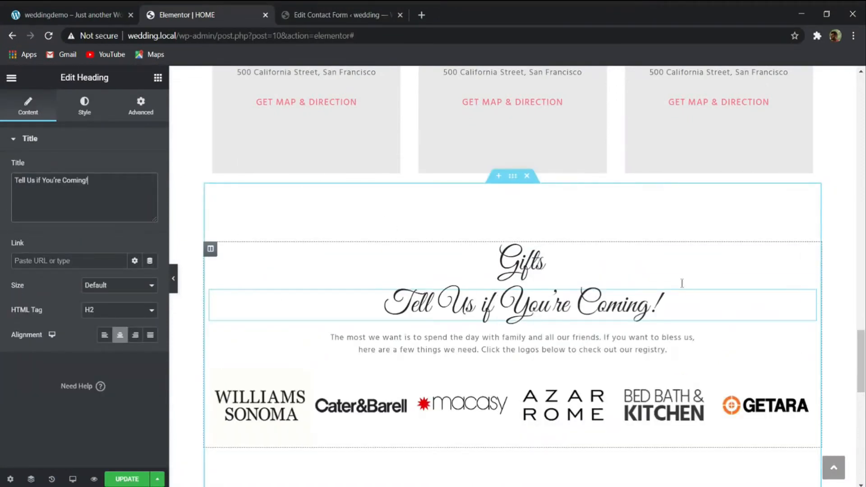
{"action": "left_click_drag", "start_coordinate": [808, 296], "coordinate": [361, 267]}
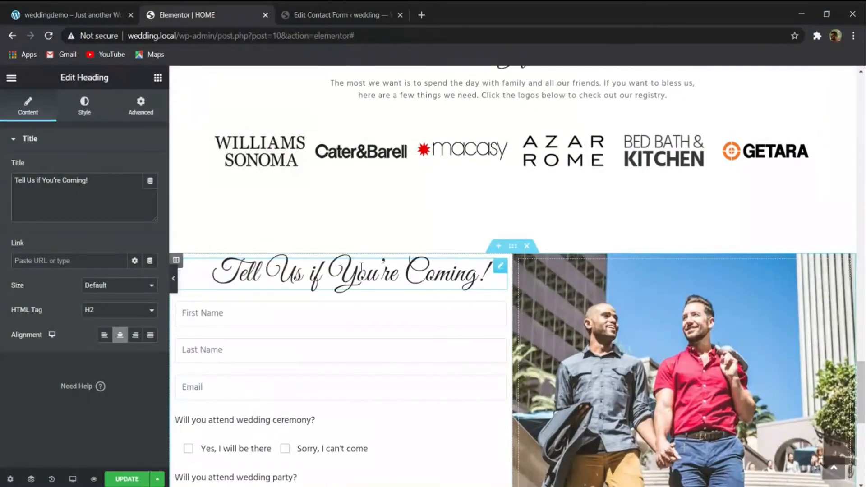
- Duplicate the description text beneath the Gifts heading
{"action": "scroll", "coordinate": [472, 239], "scroll_direction": "up", "scroll_amount": 2}
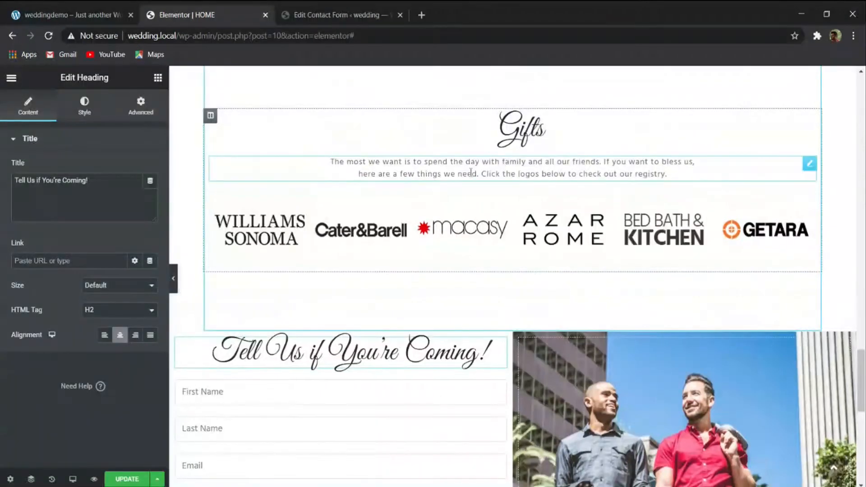
{"action": "right_click", "coordinate": [470, 173]}
{"action": "left_click", "coordinate": [501, 199]}
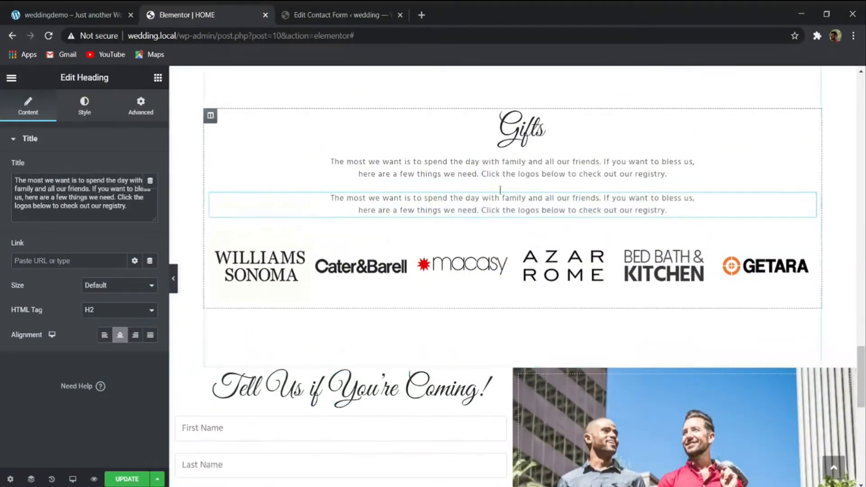
- Replace the duplicated description with the demo's "Kindly R.S.V.P. online before July 29th, 2019" and move it beneath the "Tell Us if You're Coming!" heading
{"action": "left_click", "coordinate": [84, 15]}
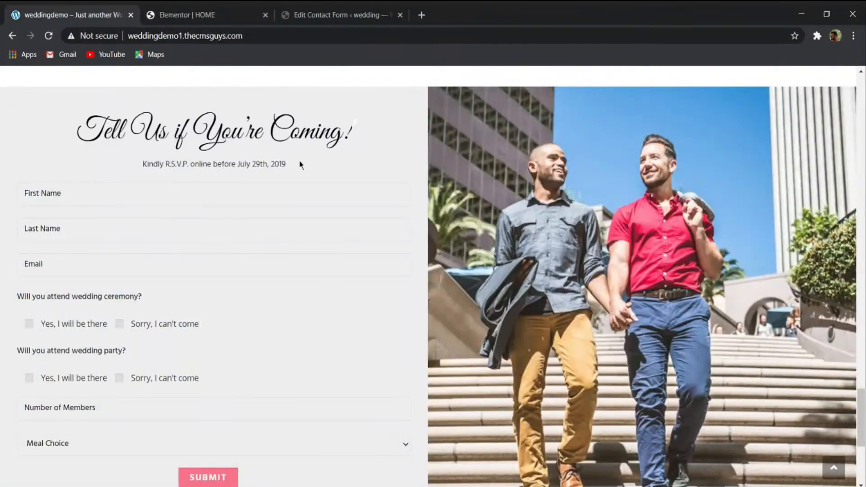
{"action": "left_click_drag", "start_coordinate": [301, 164], "coordinate": [124, 161]}
{"action": "key", "text": "ctrl+c"}
{"action": "key", "text": "ctrl+Tab"}
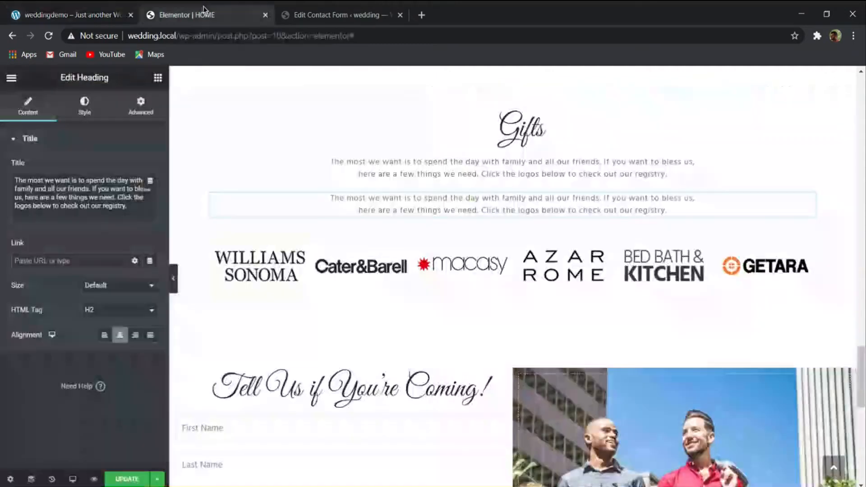
{"action": "key", "text": "ctrl+a"}
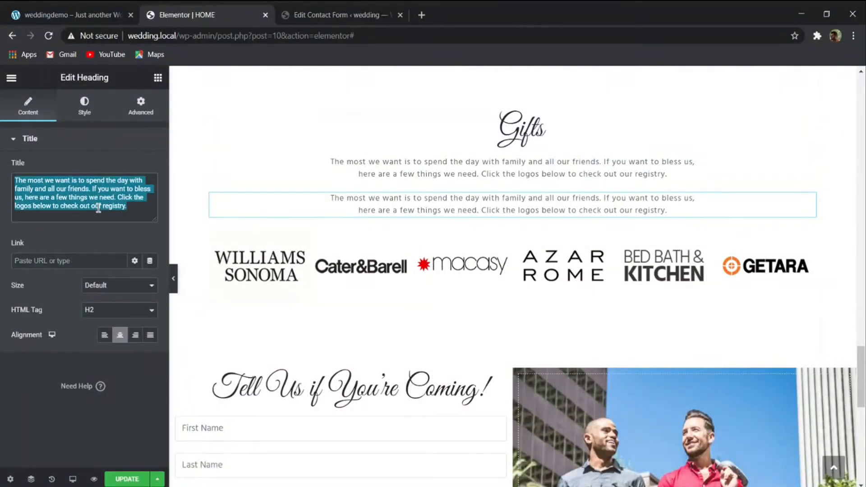
{"action": "key", "text": "ctrl+v"}
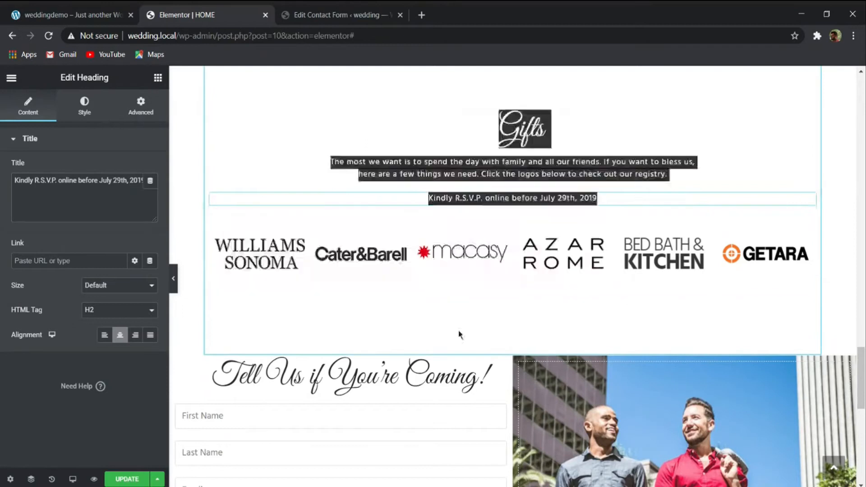
{"action": "left_click_drag", "start_coordinate": [810, 199], "coordinate": [398, 395]}
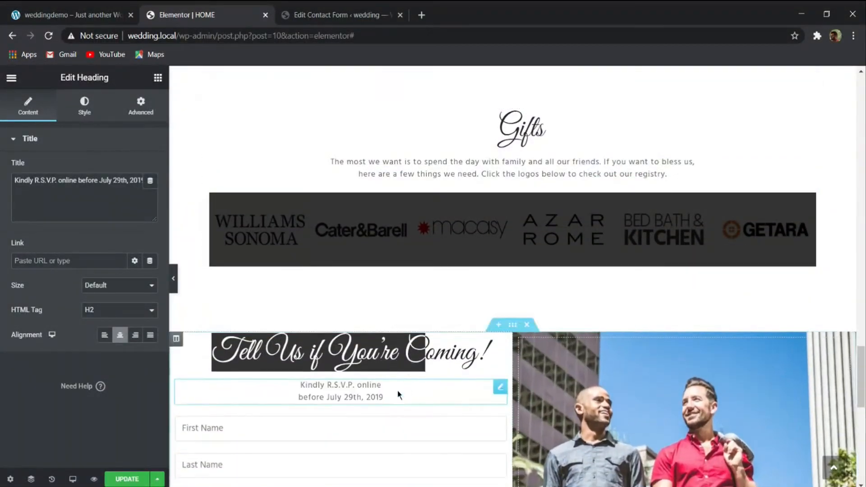
{"action": "left_click", "coordinate": [397, 362]}
- Set the left and right margins of the "Kindly R.S.V.P." text to 0
{"action": "left_click", "coordinate": [377, 393]}
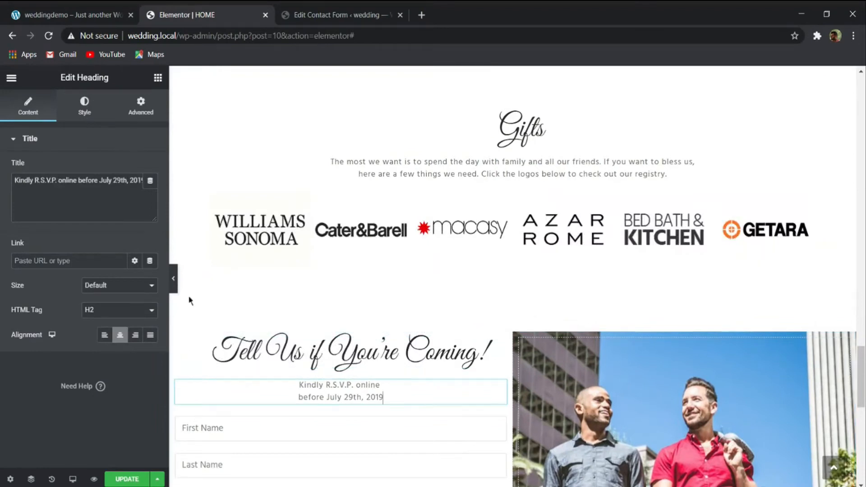
{"action": "left_click", "coordinate": [125, 118]}
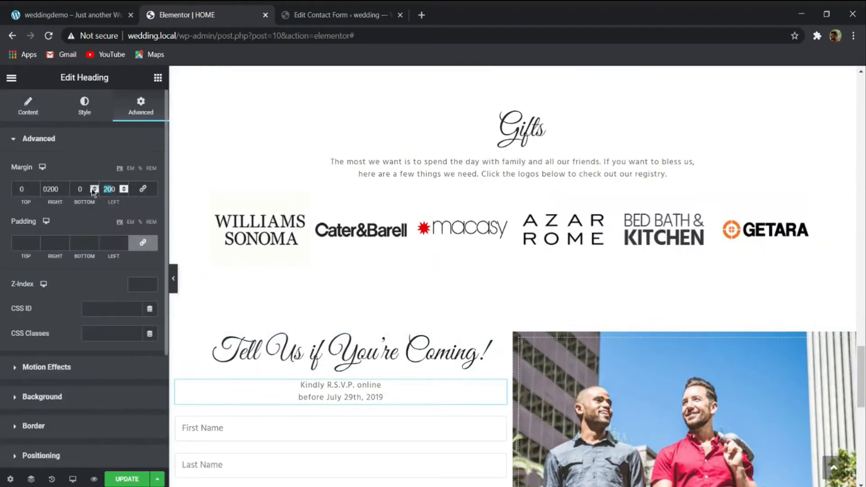
{"action": "type", "text": "0"}
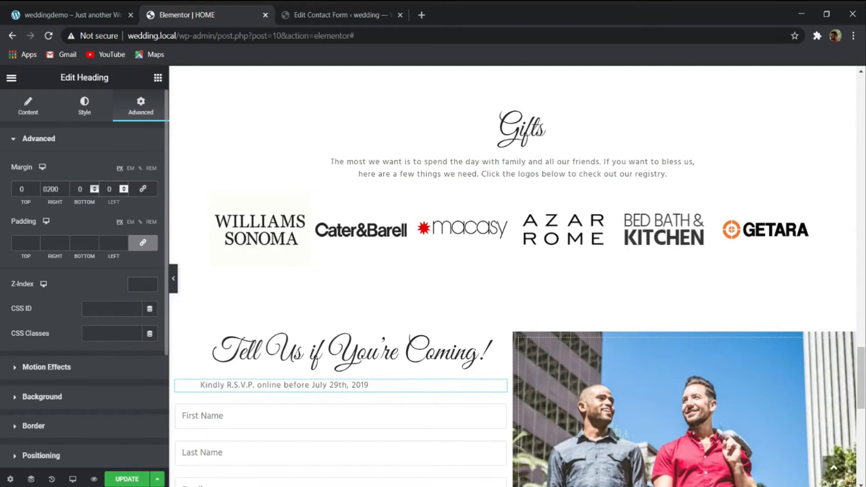
{"action": "left_click_drag", "start_coordinate": [64, 192], "coordinate": [8, 193]}
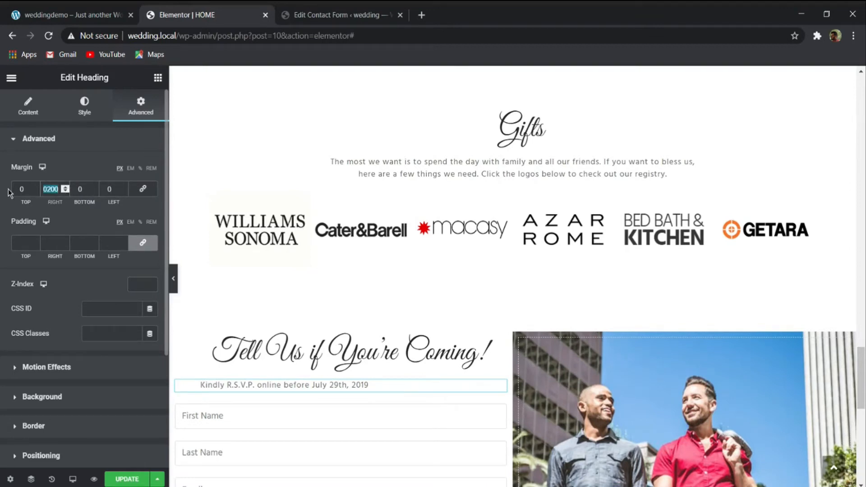
{"action": "type", "text": "0"}
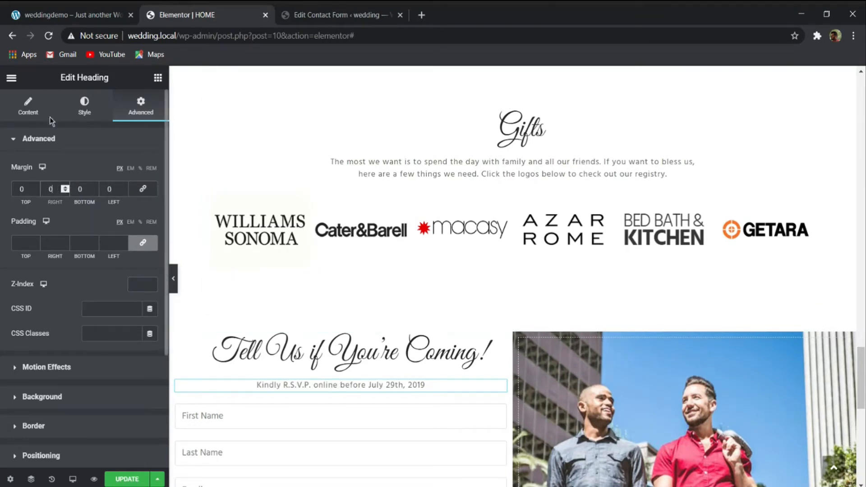
{"action": "left_click", "coordinate": [36, 108]}
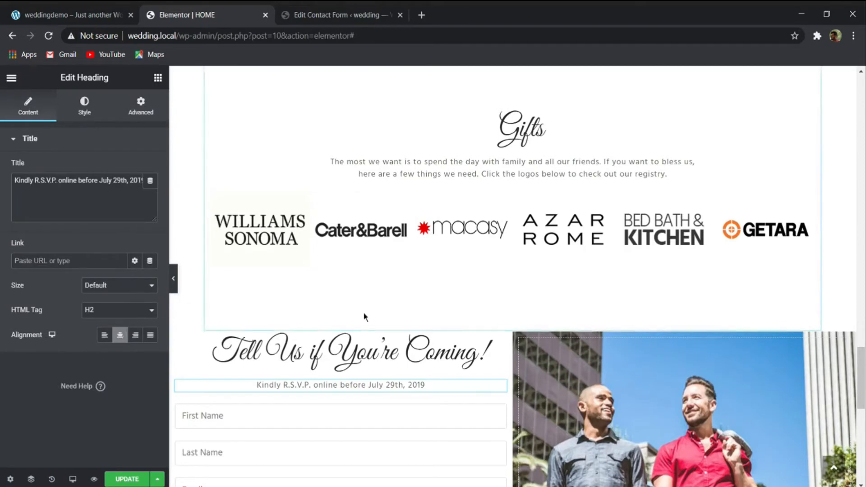
{"action": "scroll", "coordinate": [365, 317], "scroll_direction": "down", "scroll_amount": 5}
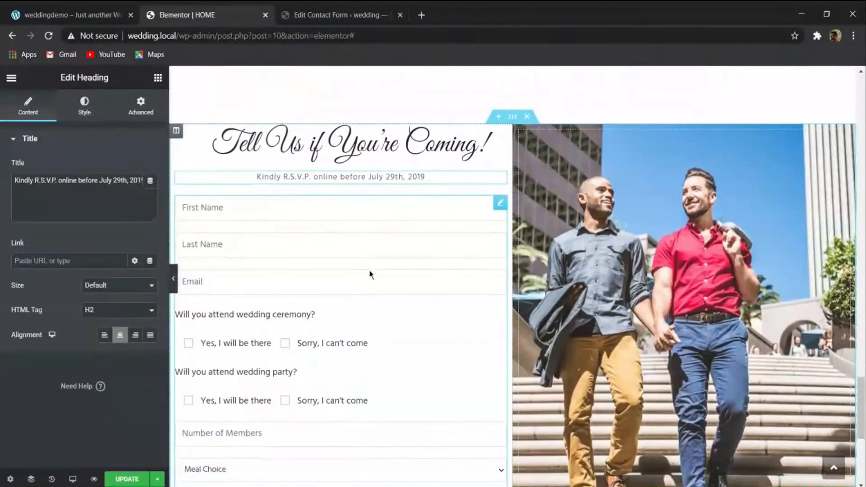
- Set the padding of the RSVP form's input fields to 0 on all four sides, with the sides unlinked
{"action": "left_click", "coordinate": [500, 204]}
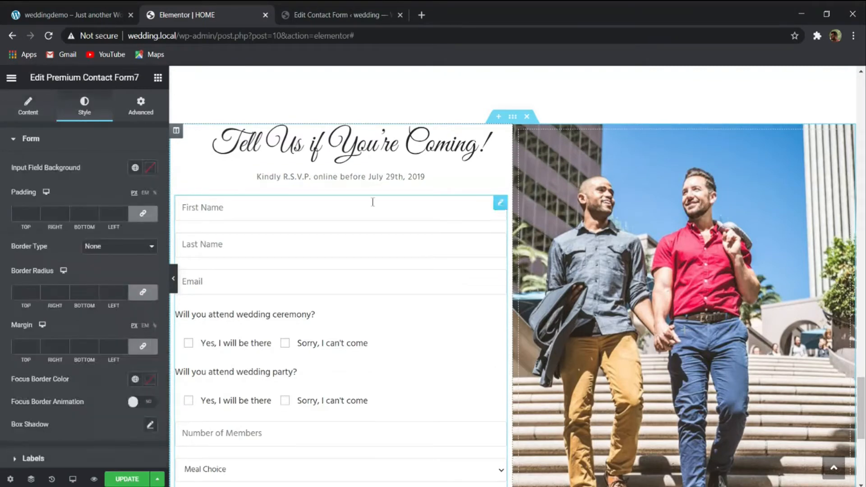
{"action": "left_click", "coordinate": [142, 215]}
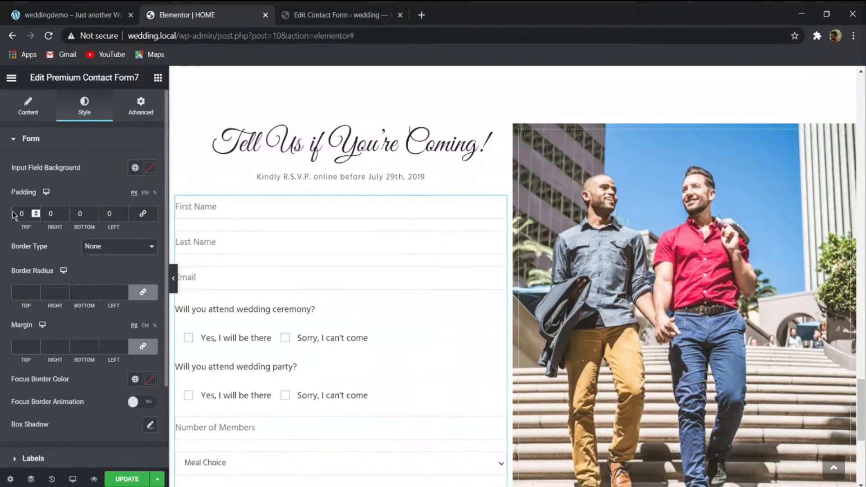
{"action": "left_click", "coordinate": [63, 211]}
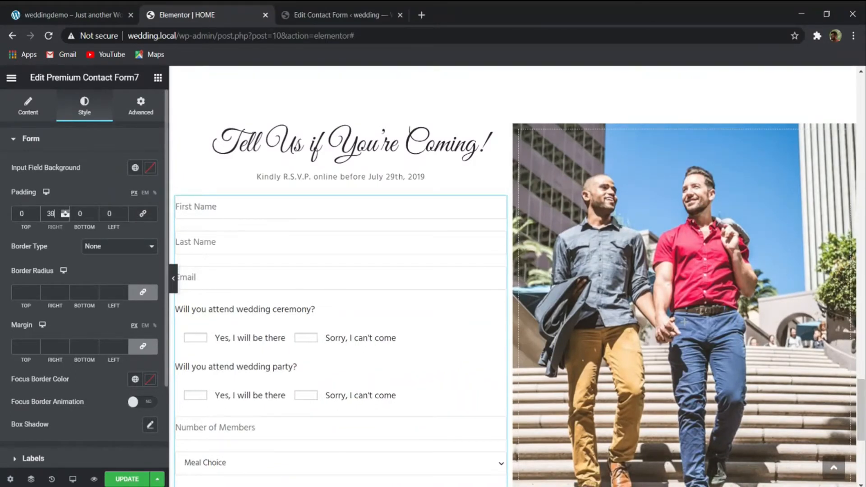
{"action": "type", "text": "0"}
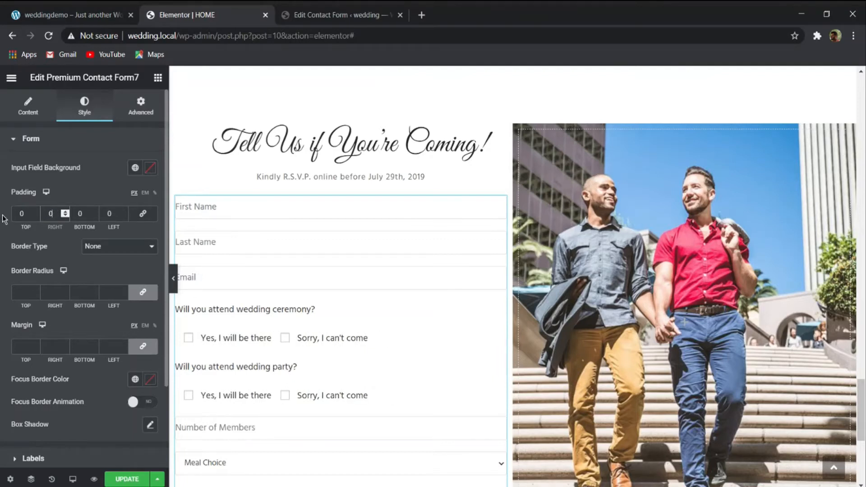
- Unlink the margin sides of the RSVP form's input fields and set the left and right margins to 50 px
{"action": "left_click", "coordinate": [143, 346]}
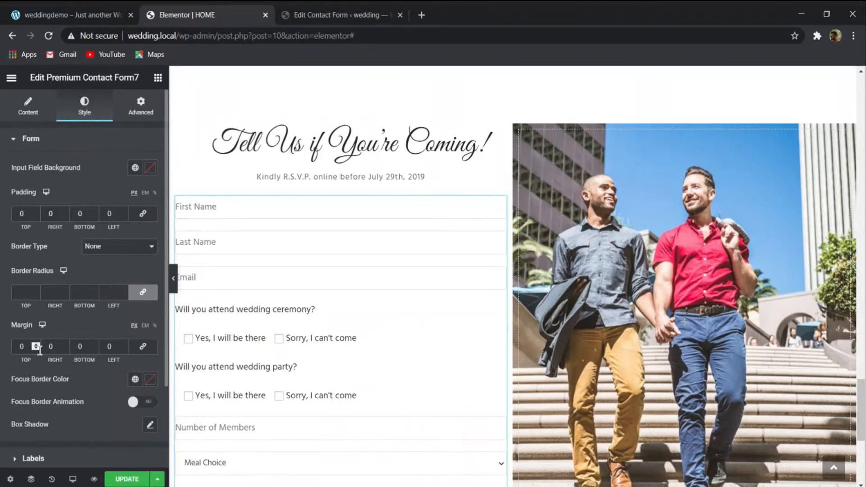
{"action": "double_click", "coordinate": [58, 348]}
{"action": "type", "text": "5"}
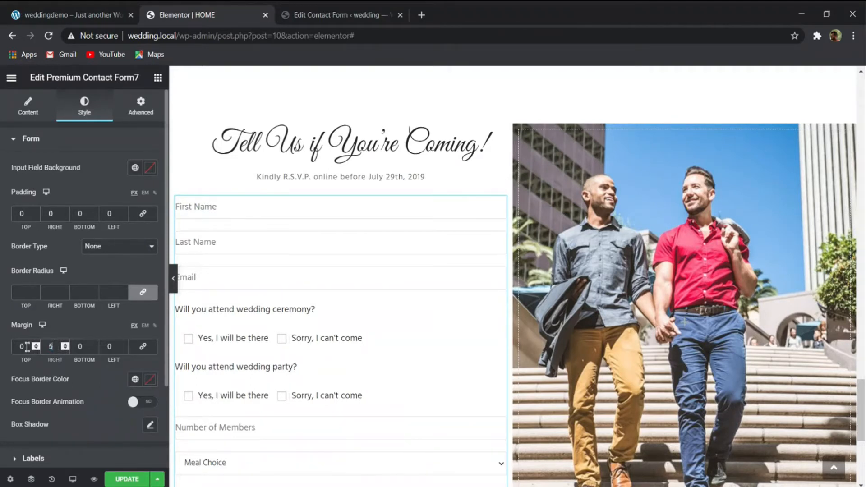
{"action": "type", "text": "0"}
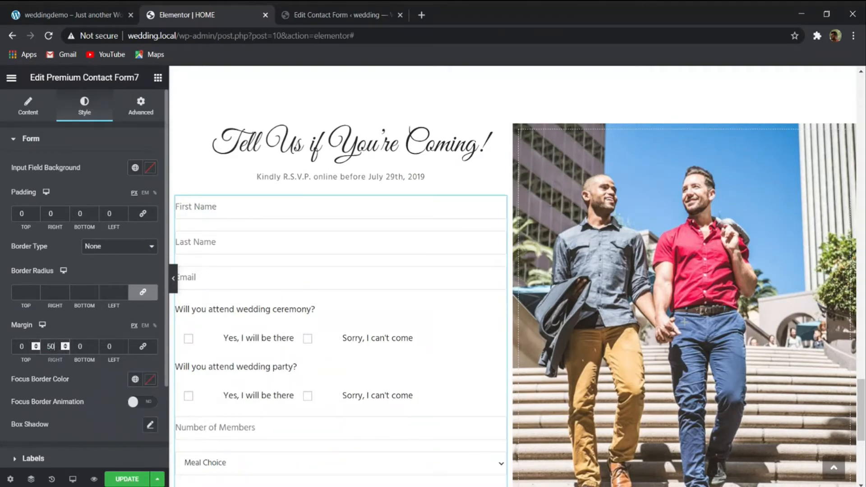
{"action": "double_click", "coordinate": [109, 346]}
{"action": "type", "text": "50"}
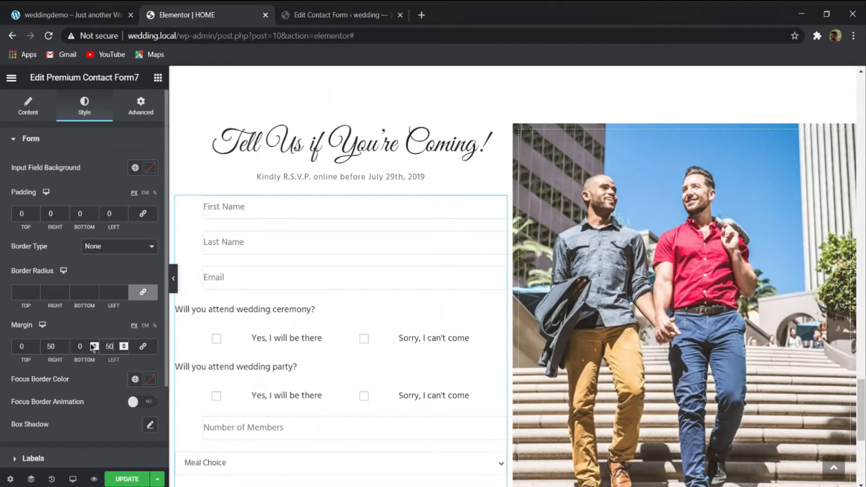
{"action": "scroll", "coordinate": [187, 311], "scroll_direction": "down", "scroll_amount": 3}
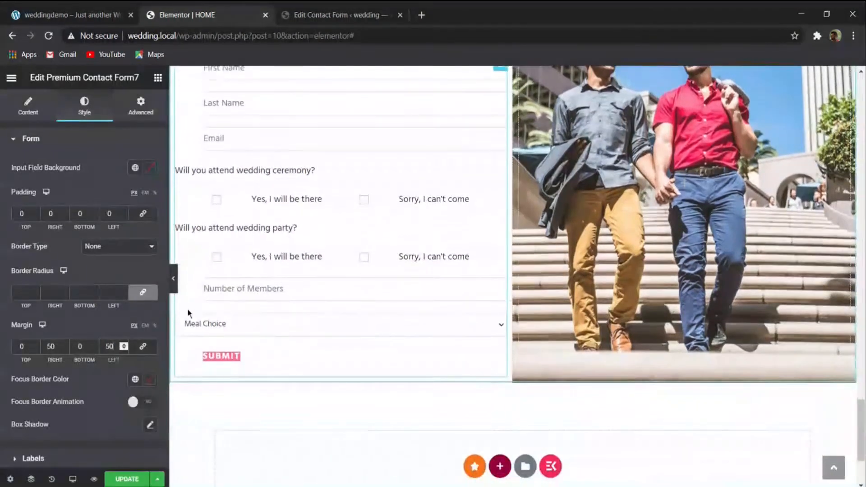
- Relink the input fields' margin sides and clear the margin values
{"action": "left_click", "coordinate": [143, 346]}
{"action": "double_click", "coordinate": [100, 345]}
{"action": "key", "text": "BackSpace"}
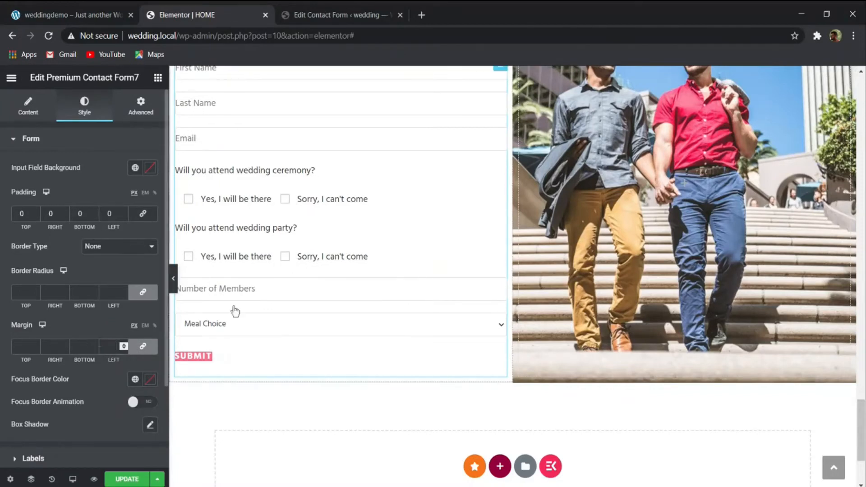
- Set the RSVP form widget's own margin to 14 px on all sides
{"action": "scroll", "coordinate": [232, 309], "scroll_direction": "up", "scroll_amount": 3}
{"action": "left_click", "coordinate": [140, 108]}
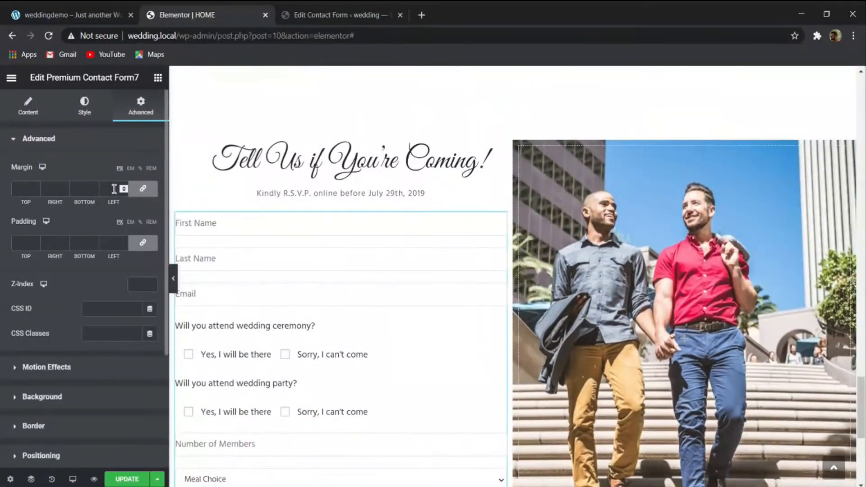
{"action": "left_click", "coordinate": [36, 187]}
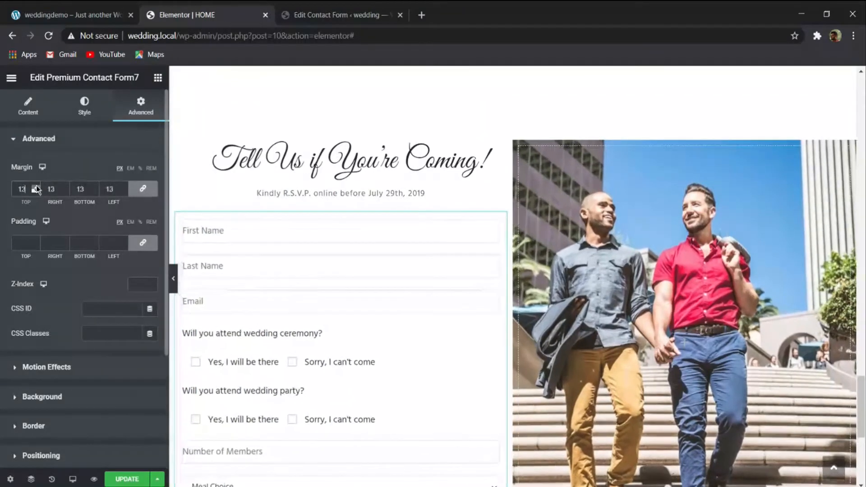
{"action": "scroll", "coordinate": [295, 215], "scroll_direction": "down", "scroll_amount": 1}
- Relink the input fields' padding sides and clear the padding values
{"action": "left_click", "coordinate": [84, 106]}
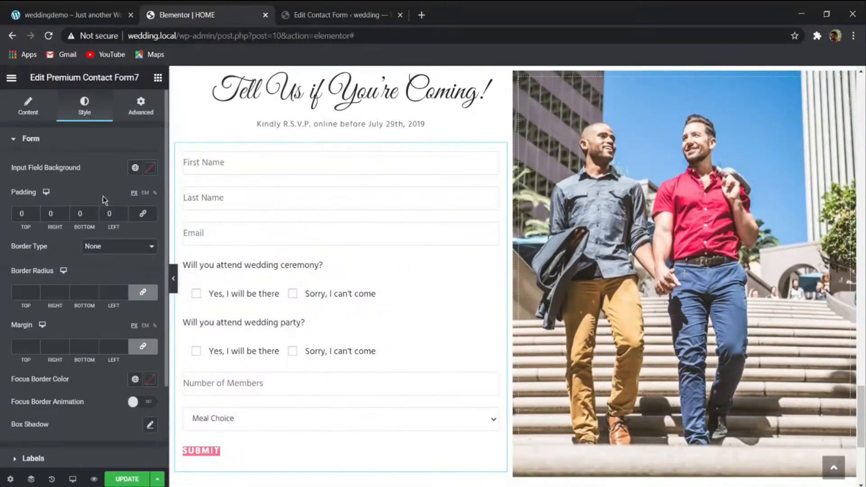
{"action": "left_click", "coordinate": [142, 213]}
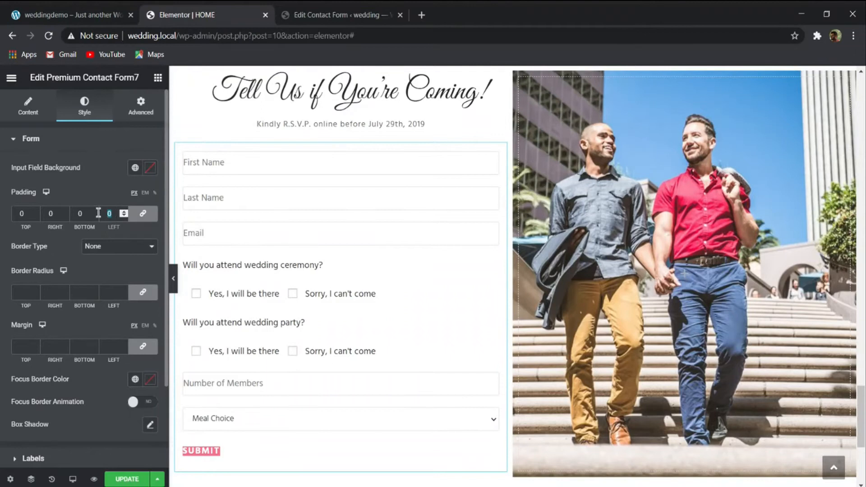
{"action": "key", "text": "BackSpace"}
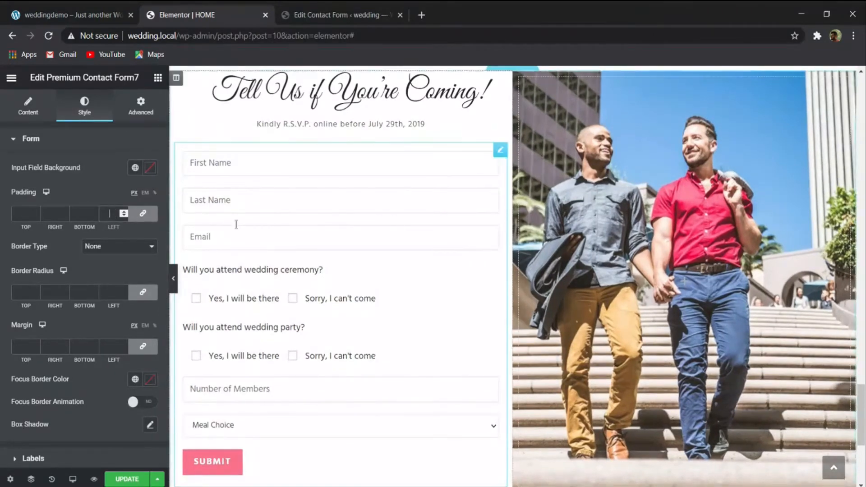
- Unlink the RSVP form widget's margin sides and set them to 0 at top and bottom and 25 px at left and right
{"action": "left_click", "coordinate": [140, 106]}
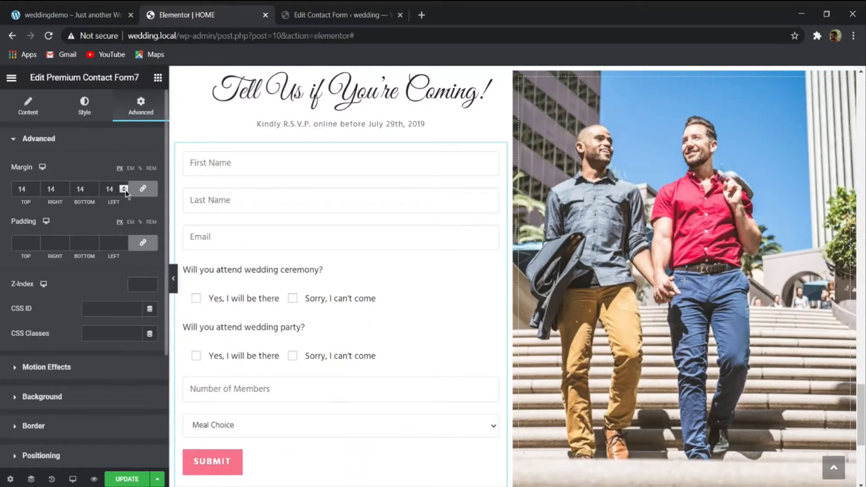
{"action": "left_click", "coordinate": [141, 190]}
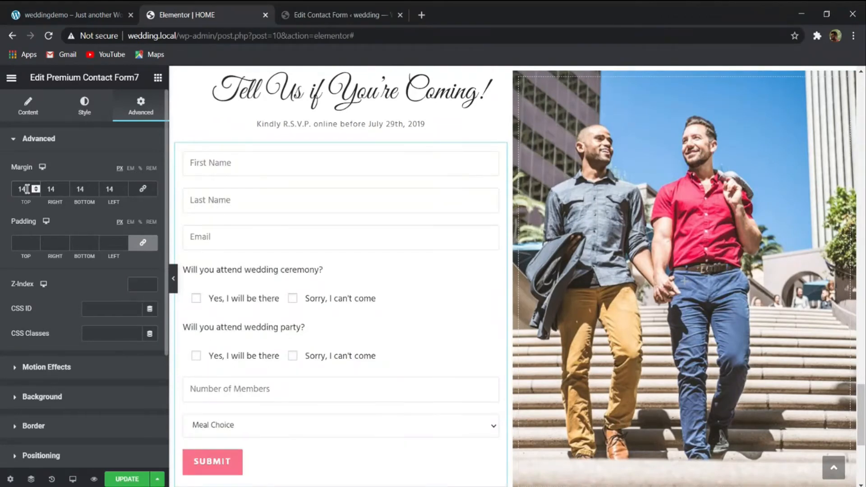
{"action": "type", "text": "0"}
{"action": "double_click", "coordinate": [116, 190]}
{"action": "type", "text": "0"}
{"action": "double_click", "coordinate": [84, 187]}
{"action": "double_click", "coordinate": [54, 190]}
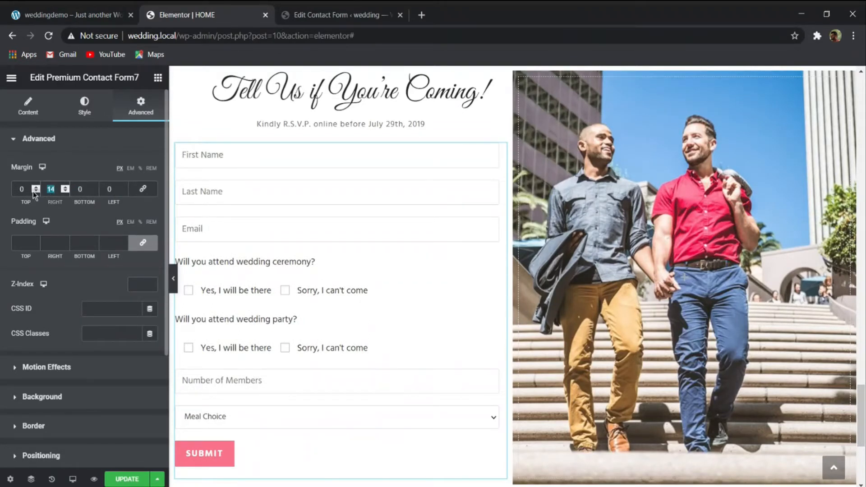
{"action": "double_click", "coordinate": [110, 189]}
{"action": "type", "text": "25"}
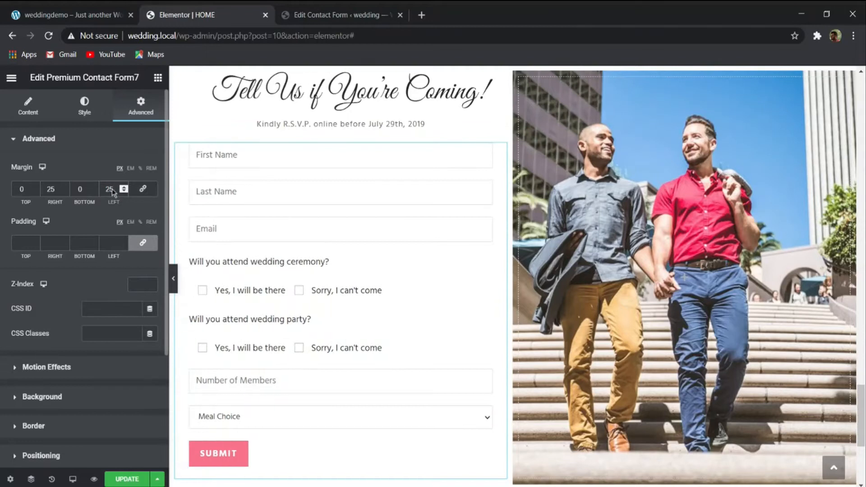
- Preview the RSVP section and the sections above it with the editing panel hidden, then restore the panel
{"action": "left_click", "coordinate": [173, 278]}
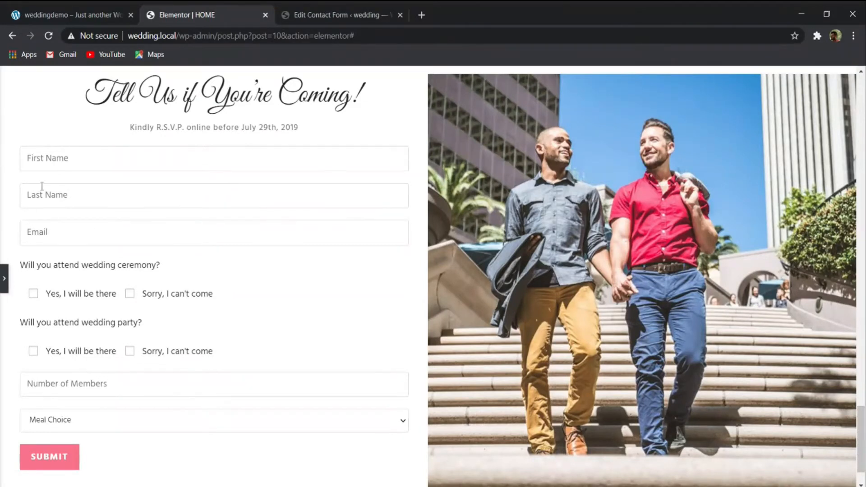
{"action": "scroll", "coordinate": [42, 187], "scroll_direction": "down", "scroll_amount": 2}
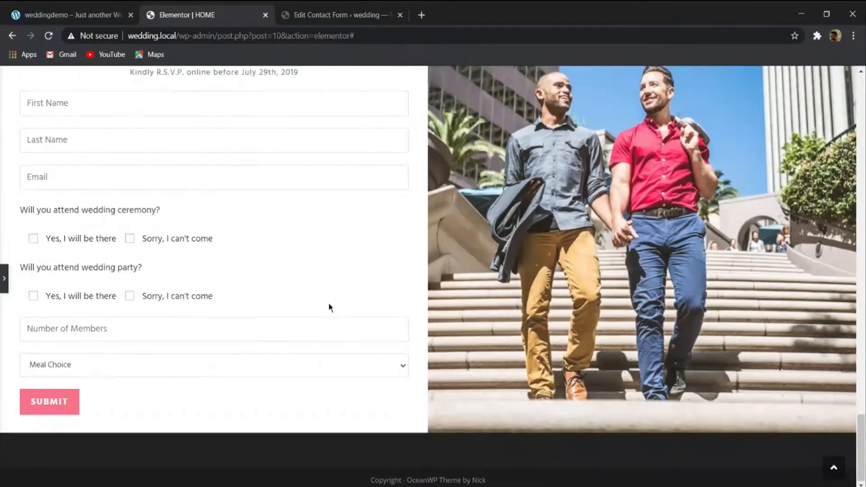
{"action": "scroll", "coordinate": [329, 302], "scroll_direction": "up", "scroll_amount": 3}
{"action": "scroll", "coordinate": [331, 287], "scroll_direction": "down", "scroll_amount": 1}
{"action": "scroll", "coordinate": [225, 265], "scroll_direction": "up", "scroll_amount": 3}
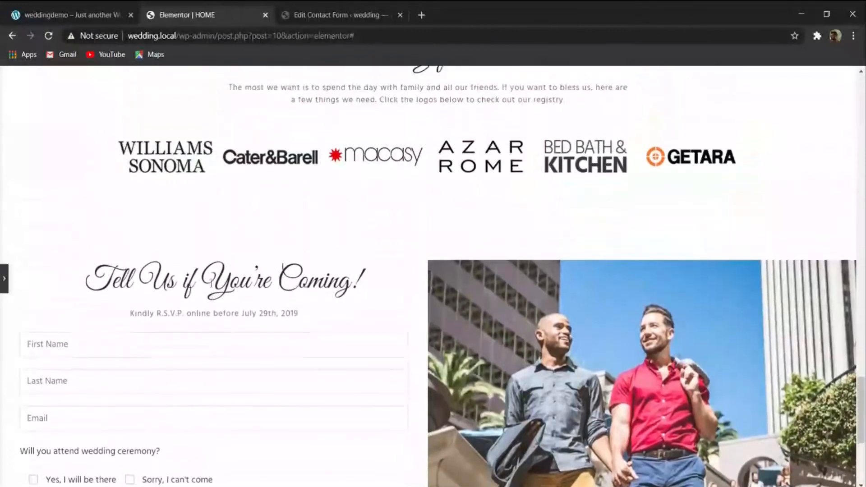
{"action": "scroll", "coordinate": [232, 303], "scroll_direction": "up", "scroll_amount": 10}
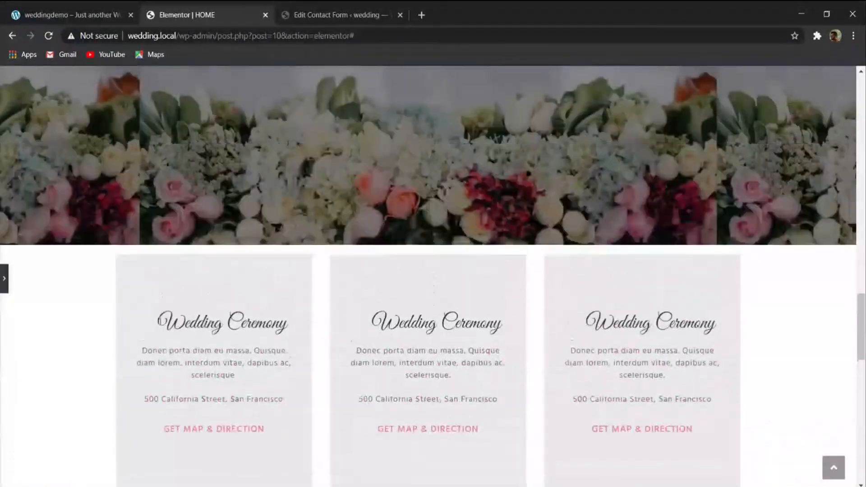
{"action": "scroll", "coordinate": [27, 315], "scroll_direction": "down", "scroll_amount": 10}
{"action": "left_click", "coordinate": [4, 278]}
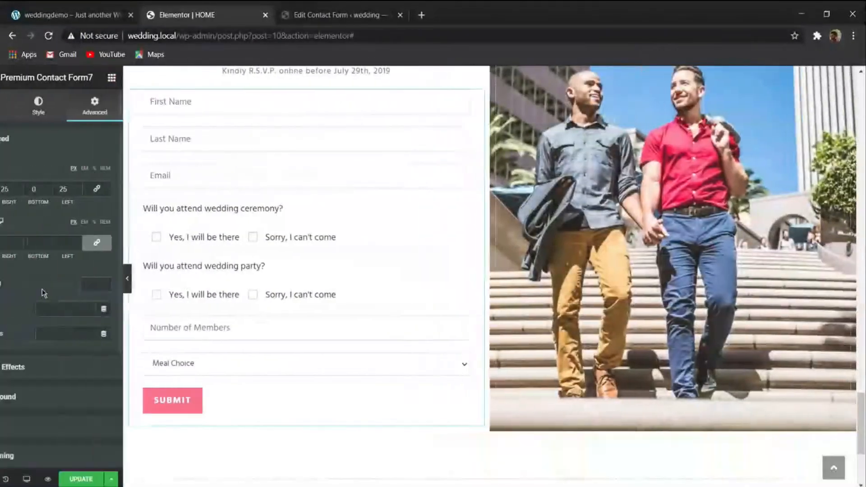
- Select the RSVP form's column, unlink its margin sides and set the top and bottom margins to 50 px
{"action": "scroll", "coordinate": [313, 288], "scroll_direction": "up", "scroll_amount": 3}
{"action": "left_click", "coordinate": [176, 177]}
{"action": "left_click", "coordinate": [82, 10]}
{"action": "left_click", "coordinate": [172, 9]}
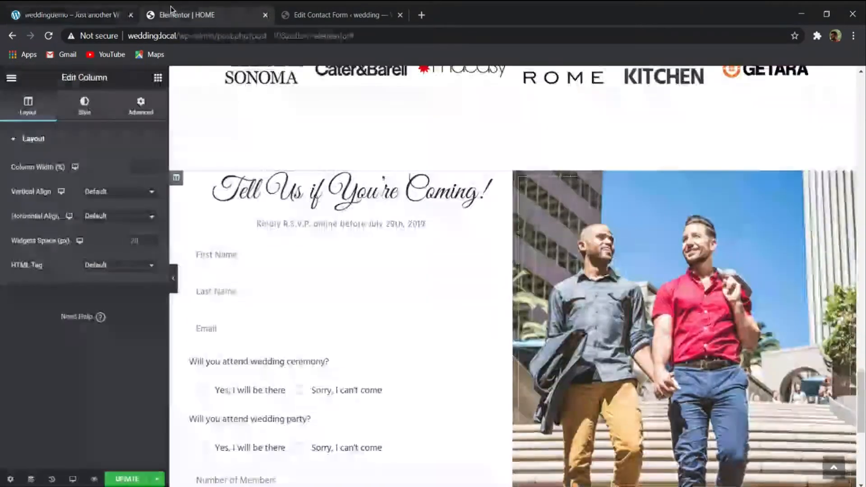
{"action": "left_click", "coordinate": [140, 107]}
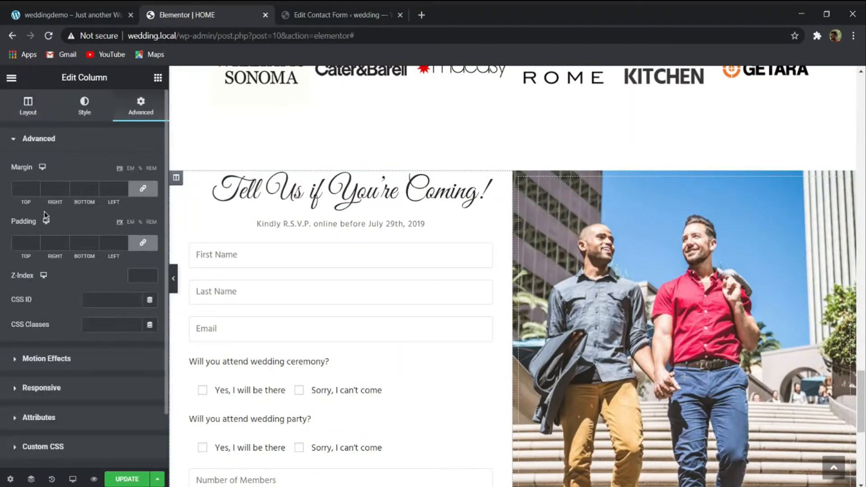
{"action": "left_click", "coordinate": [143, 189]}
{"action": "double_click", "coordinate": [15, 190]}
{"action": "type", "text": "50"}
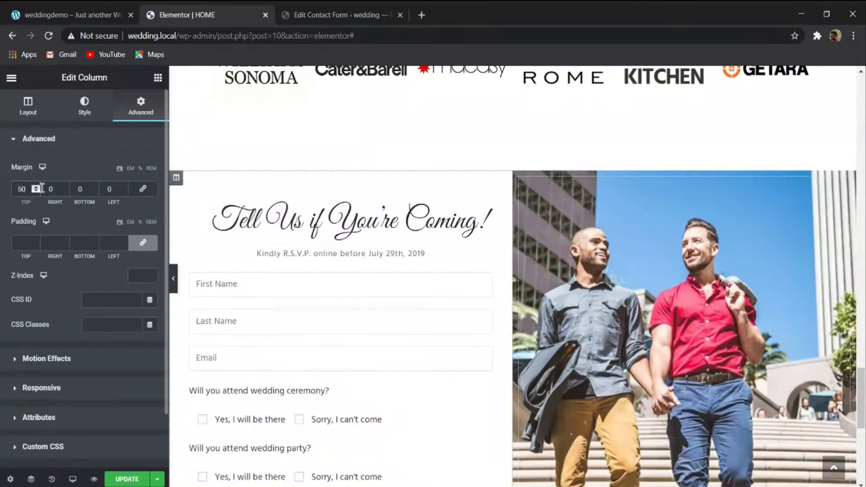
{"action": "left_click_drag", "start_coordinate": [88, 188], "coordinate": [75, 188]}
{"action": "type", "text": "50"}
{"action": "scroll", "coordinate": [455, 257], "scroll_direction": "down", "scroll_amount": 6}
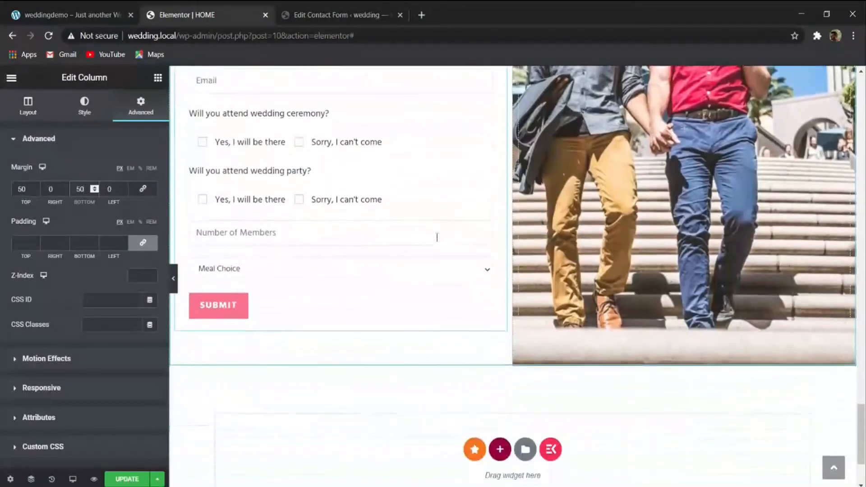
{"action": "scroll", "coordinate": [359, 328], "scroll_direction": "up", "scroll_amount": 5}
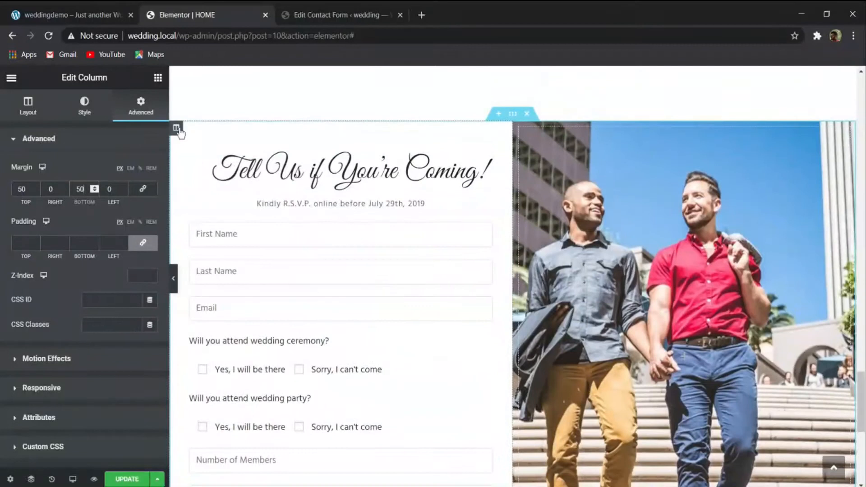
- Give the RSVP form's column a classic background in the semi-transparent grey 2626261a
{"action": "left_click", "coordinate": [84, 107]}
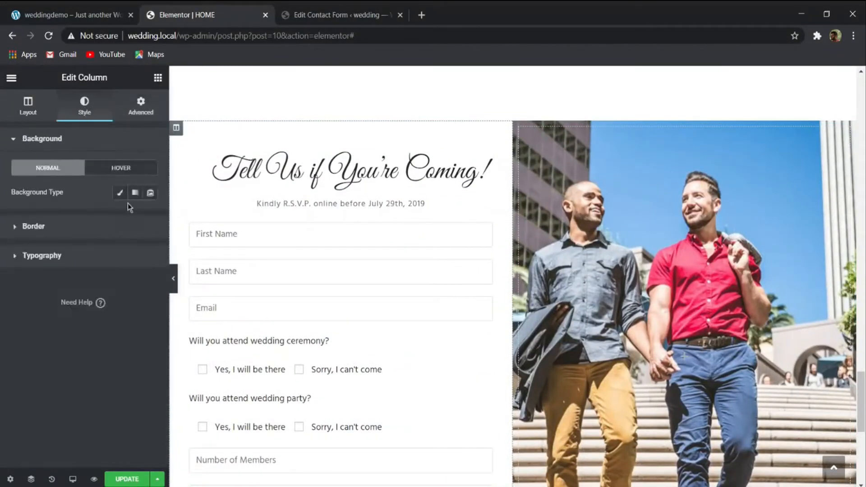
{"action": "left_click", "coordinate": [119, 193]}
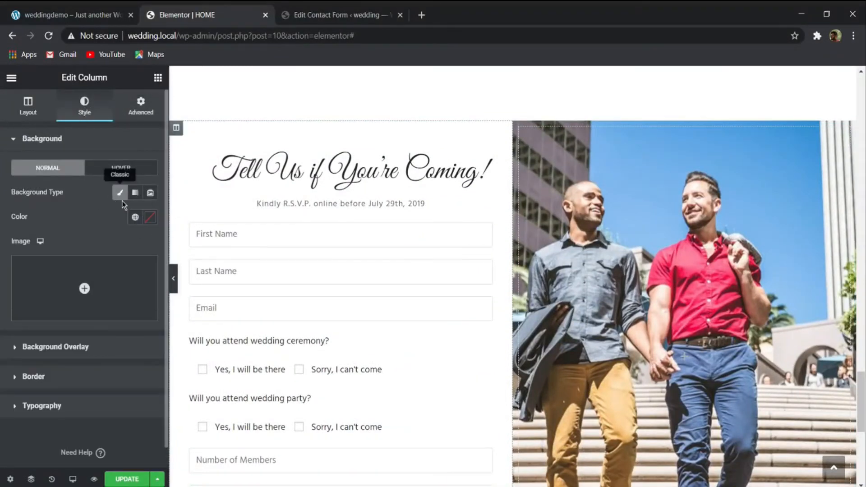
{"action": "left_click", "coordinate": [151, 217]}
{"action": "type", "text": "2"}
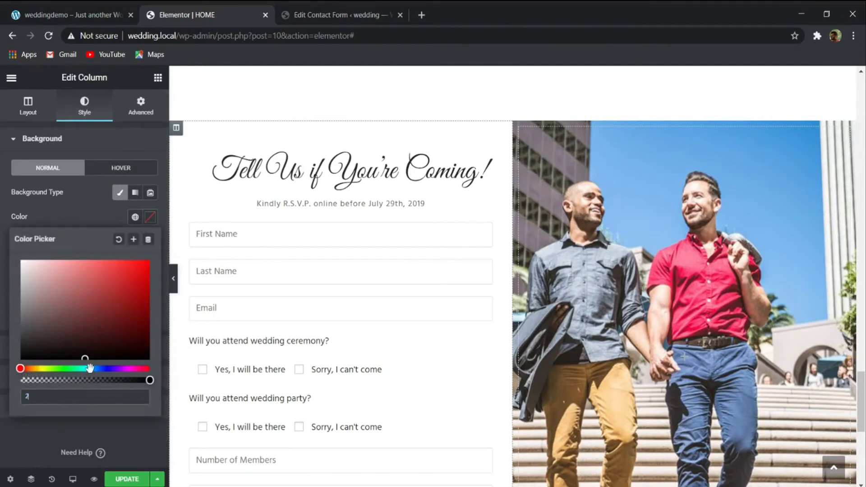
{"action": "type", "text": "62626"}
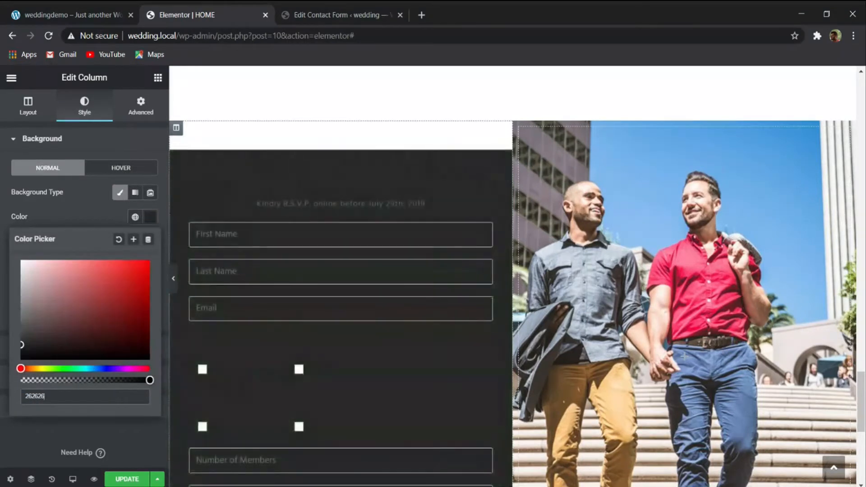
{"action": "type", "text": "1a"}
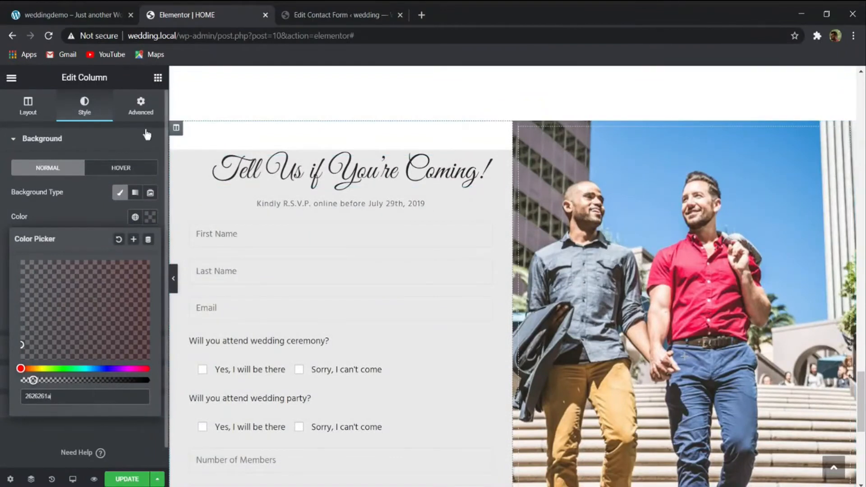
- Set the top and bottom margins of the RSVP form's column to 0
{"action": "left_click", "coordinate": [127, 108]}
{"action": "left_click_drag", "start_coordinate": [86, 191], "coordinate": [2, 194]}
{"action": "type", "text": "0"}
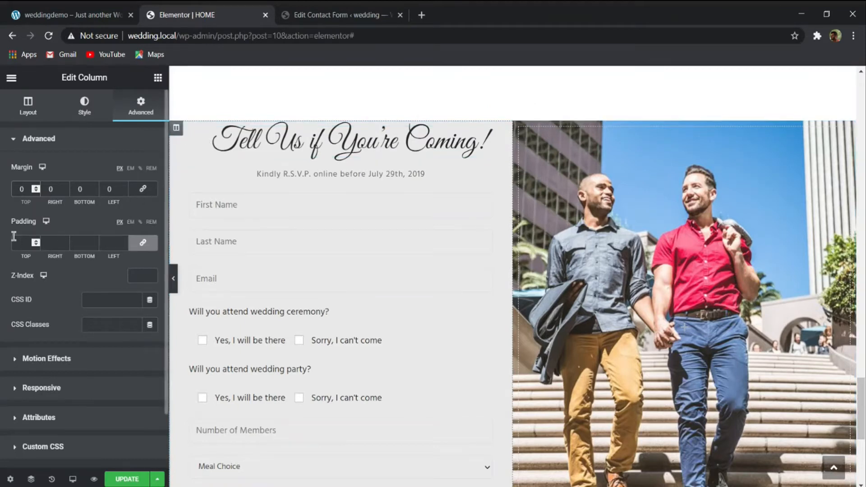
{"action": "left_click", "coordinate": [36, 240]}
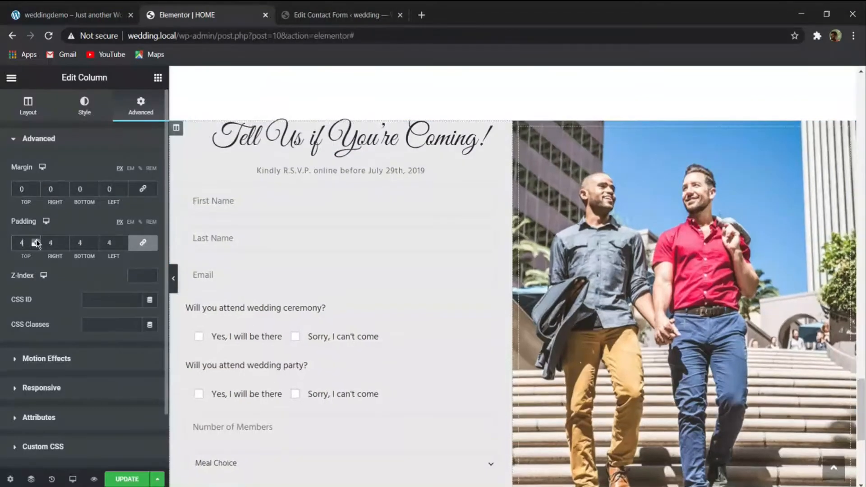
{"action": "key", "text": "BackSpace"}
{"action": "key", "text": "BackSpace"}
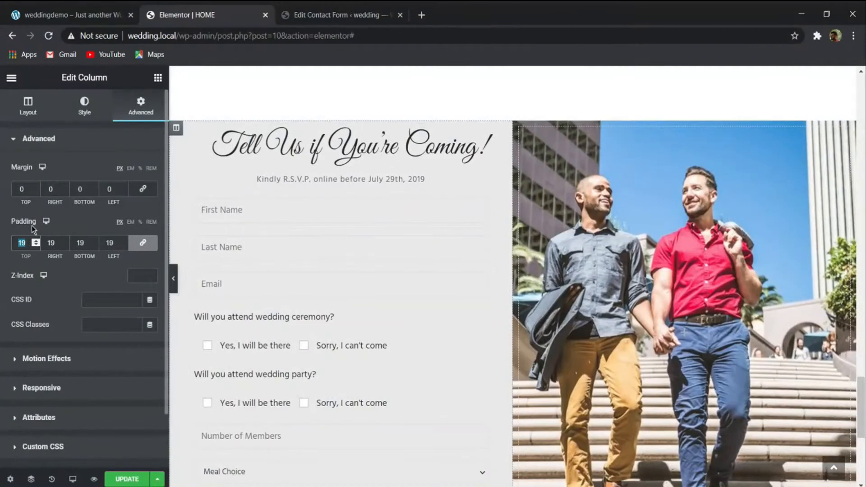
- Relink the RSVP form column's margins to clear them, unlink its padding and set the top and bottom padding to 50 px
{"action": "left_click", "coordinate": [143, 188]}
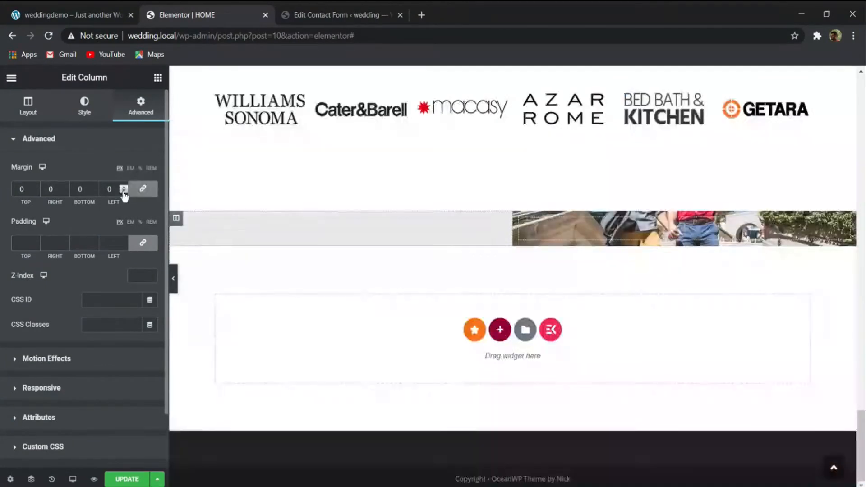
{"action": "left_click", "coordinate": [142, 243]}
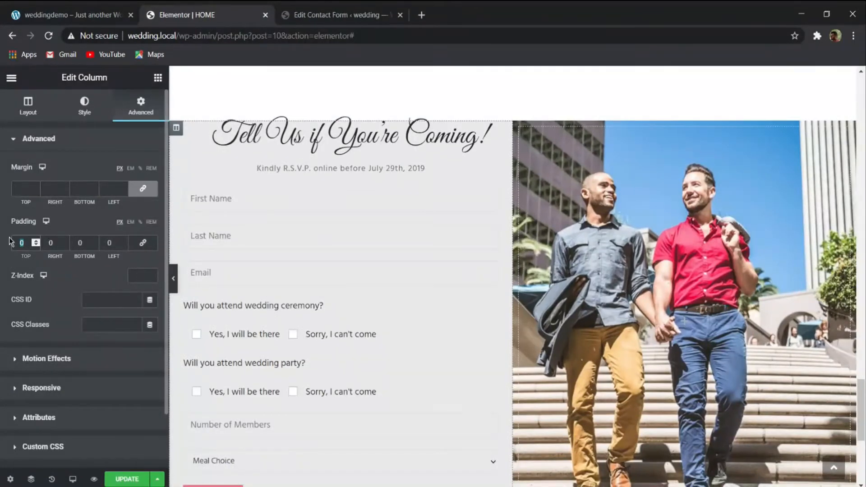
{"action": "type", "text": "50"}
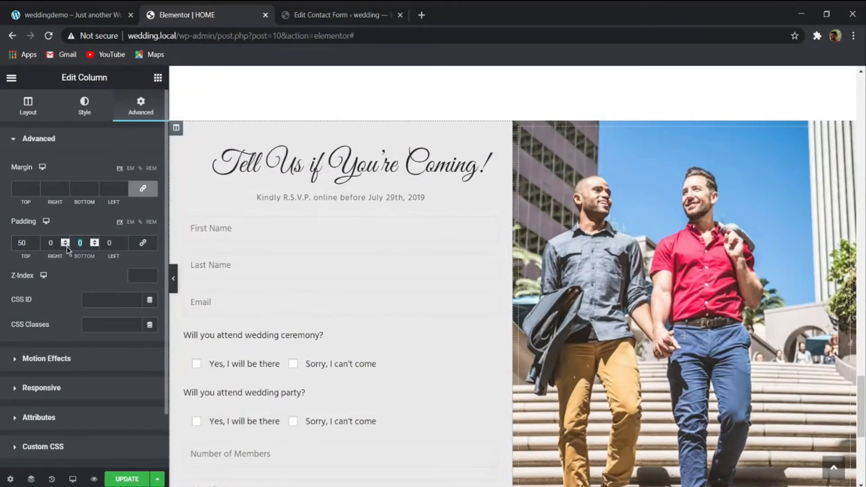
{"action": "type", "text": "50"}
- Preview the whole RSVP section with the editing panel hidden, then restore the panel and save the page
{"action": "scroll", "coordinate": [312, 245], "scroll_direction": "down", "scroll_amount": 3}
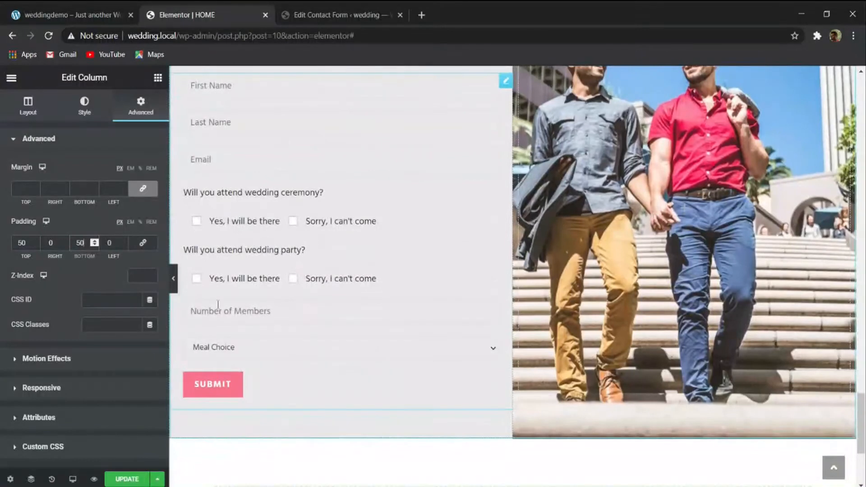
{"action": "left_click", "coordinate": [175, 281]}
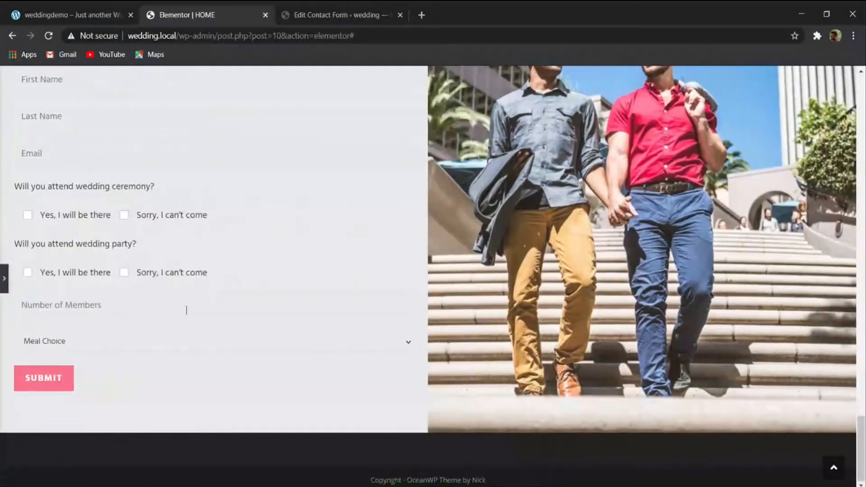
{"action": "scroll", "coordinate": [181, 298], "scroll_direction": "up", "scroll_amount": 3}
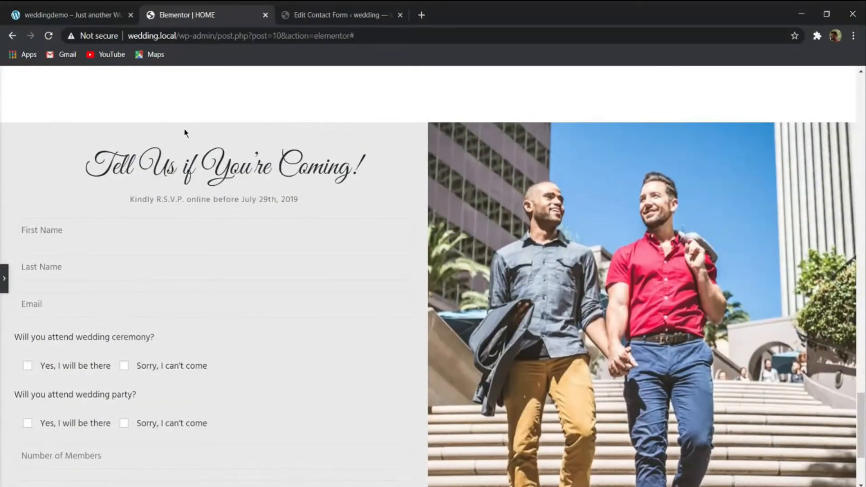
{"action": "scroll", "coordinate": [184, 133], "scroll_direction": "down", "scroll_amount": 3}
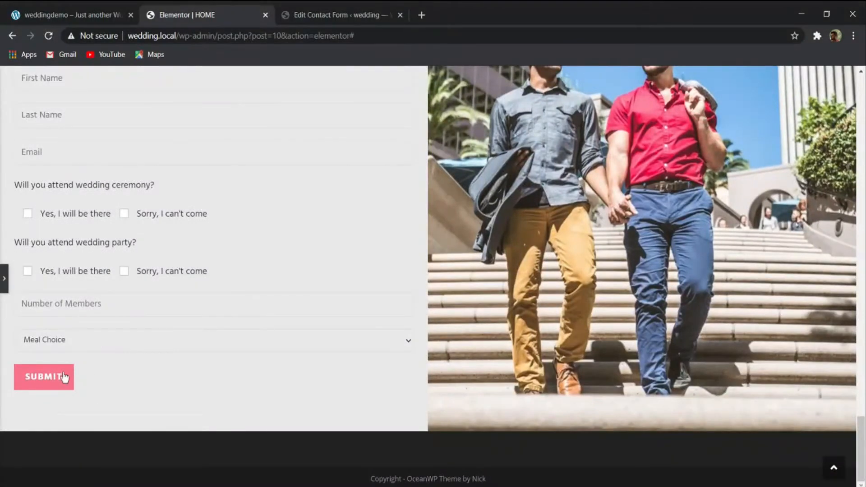
{"action": "scroll", "coordinate": [154, 420], "scroll_direction": "up", "scroll_amount": 3}
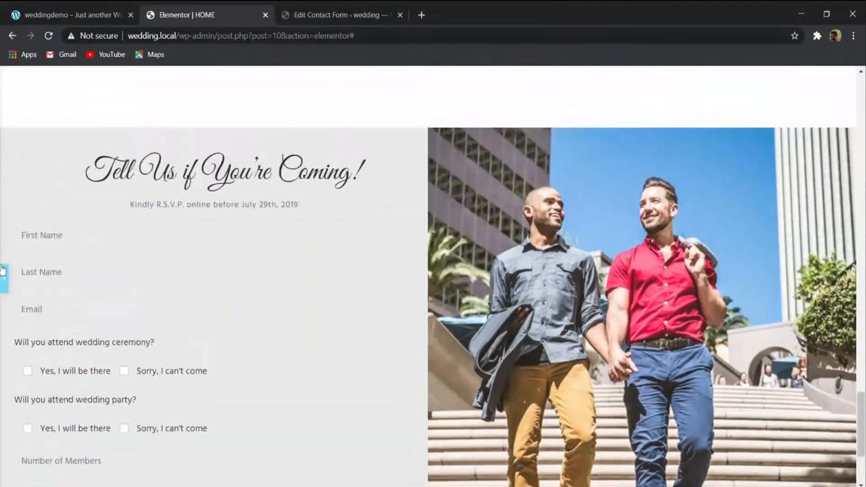
{"action": "left_click", "coordinate": [4, 279]}
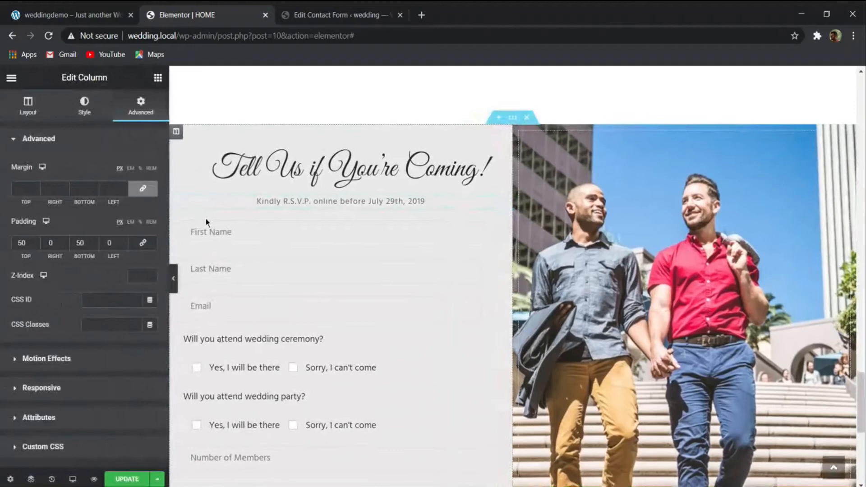
{"action": "left_click", "coordinate": [136, 484]}
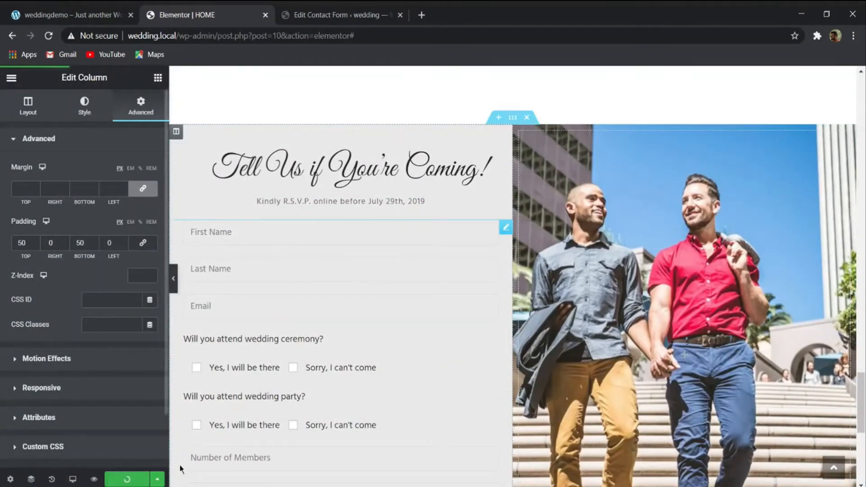
- Switch to the wedding demo site to check its RSVP section and footer, then return to the Elementor page and review its RSVP section
{"action": "scroll", "coordinate": [458, 334], "scroll_direction": "down", "scroll_amount": 10}
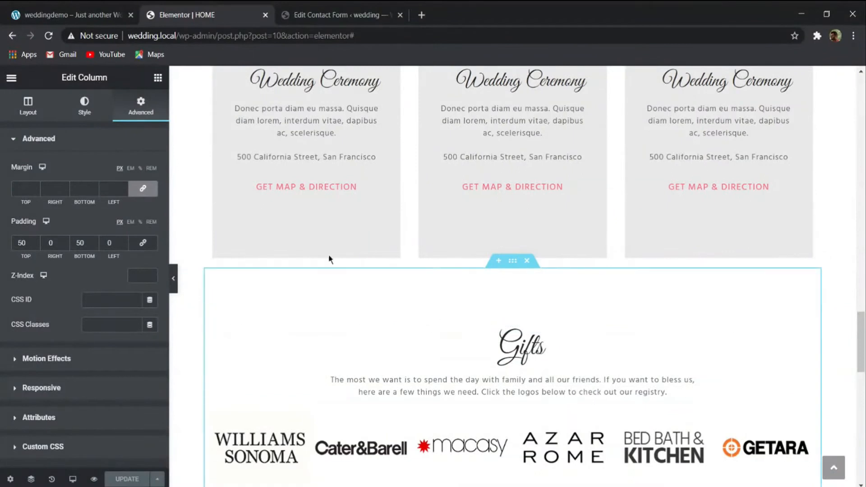
{"action": "left_click", "coordinate": [72, 14]}
{"action": "scroll", "coordinate": [392, 280], "scroll_direction": "down", "scroll_amount": 5}
{"action": "scroll", "coordinate": [392, 289], "scroll_direction": "up", "scroll_amount": 20}
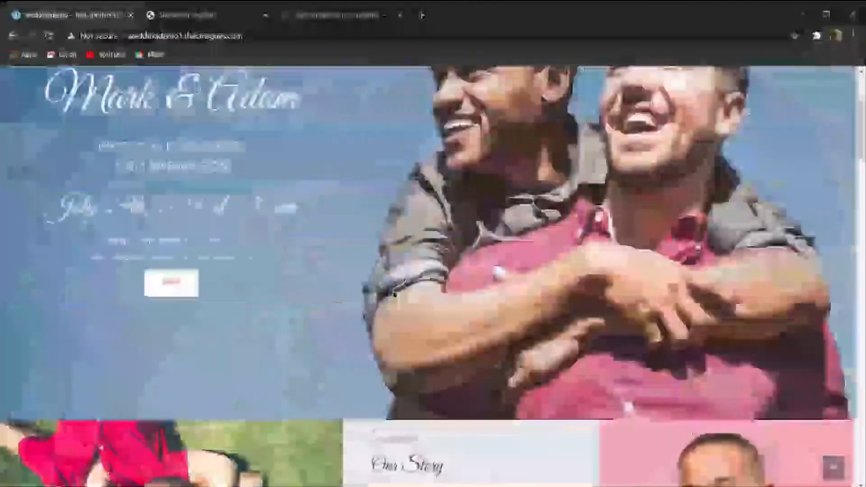
{"action": "scroll", "coordinate": [393, 292], "scroll_direction": "up", "scroll_amount": 4}
{"action": "left_click", "coordinate": [195, 15]}
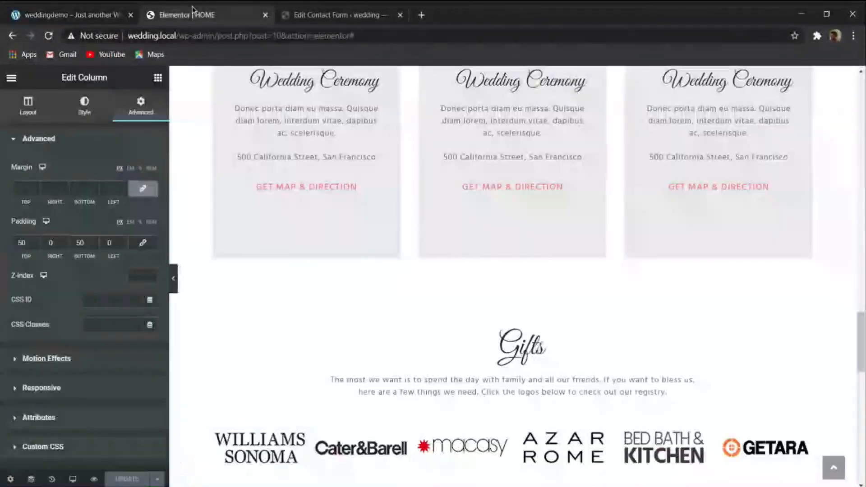
{"action": "scroll", "coordinate": [395, 313], "scroll_direction": "down", "scroll_amount": 8}
{"action": "scroll", "coordinate": [346, 292], "scroll_direction": "down", "scroll_amount": 8}
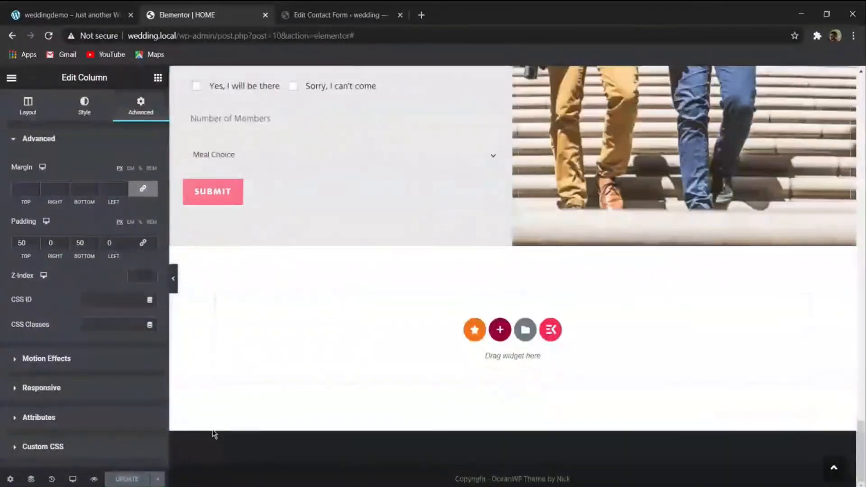
{"action": "scroll", "coordinate": [357, 329], "scroll_direction": "up", "scroll_amount": 2}
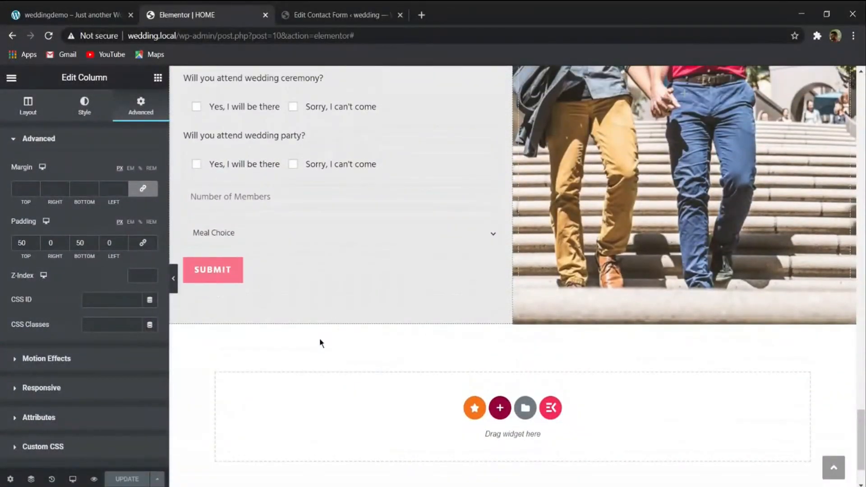
- Preview the page in tablet size, switch to the mobile preview and check the Gifts section's description there
{"action": "mouse_move", "coordinate": [68, 482]}
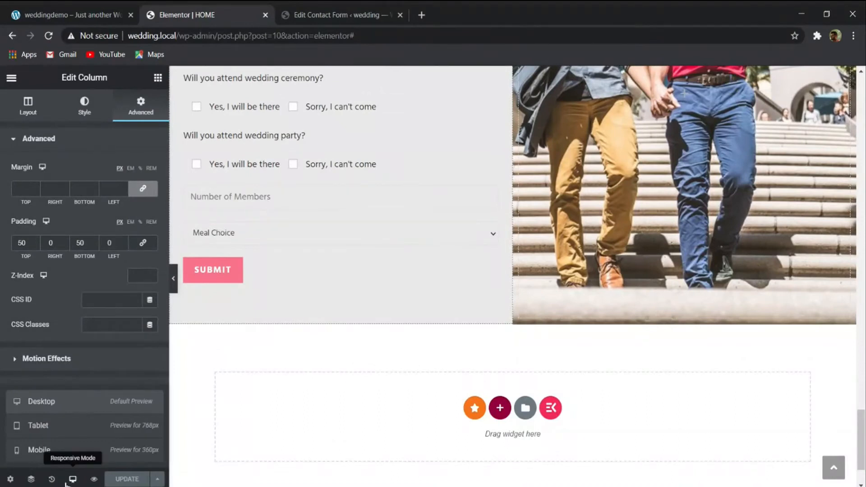
{"action": "left_click", "coordinate": [70, 428]}
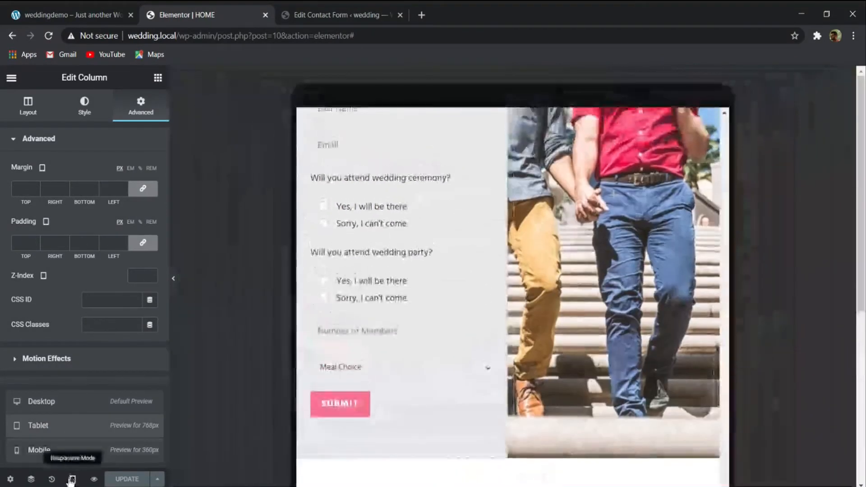
{"action": "left_click", "coordinate": [74, 450]}
{"action": "scroll", "coordinate": [544, 332], "scroll_direction": "up", "scroll_amount": 5}
{"action": "scroll", "coordinate": [544, 331], "scroll_direction": "up", "scroll_amount": 10}
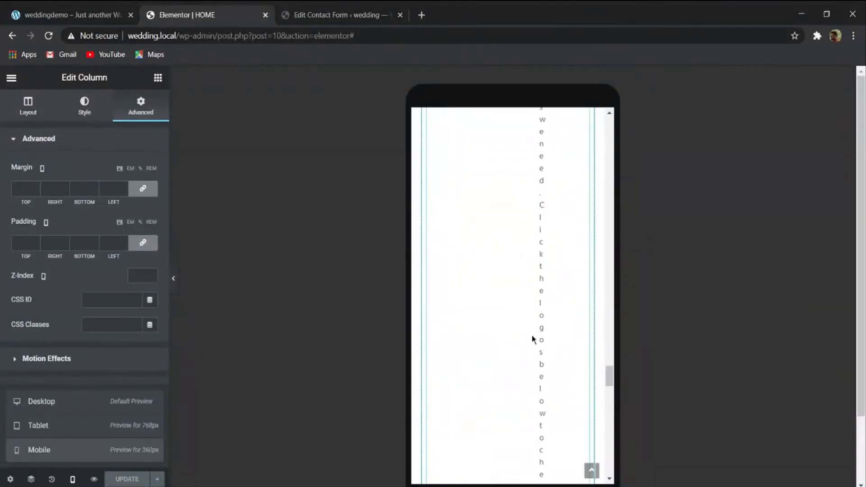
{"action": "scroll", "coordinate": [525, 331], "scroll_direction": "up", "scroll_amount": 10}
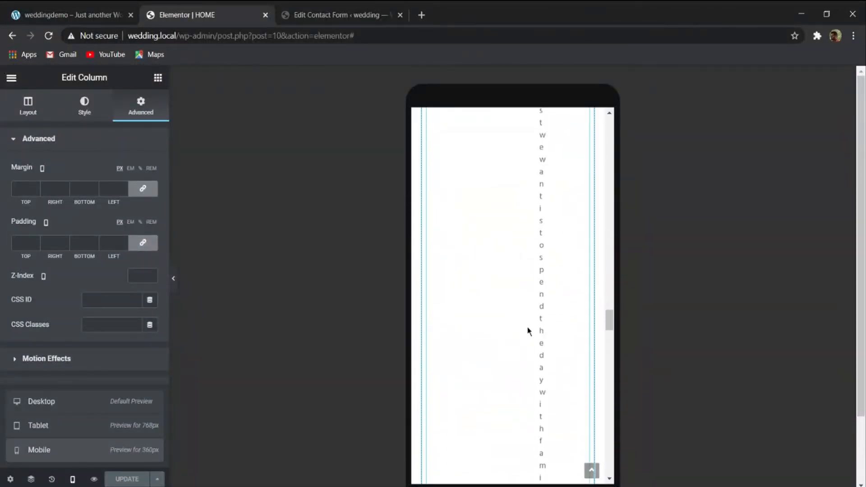
{"action": "scroll", "coordinate": [529, 332], "scroll_direction": "down", "scroll_amount": 3}
- Set the mobile margin and padding of the Gifts description heading to 0 on all sides
{"action": "left_click", "coordinate": [526, 333]}
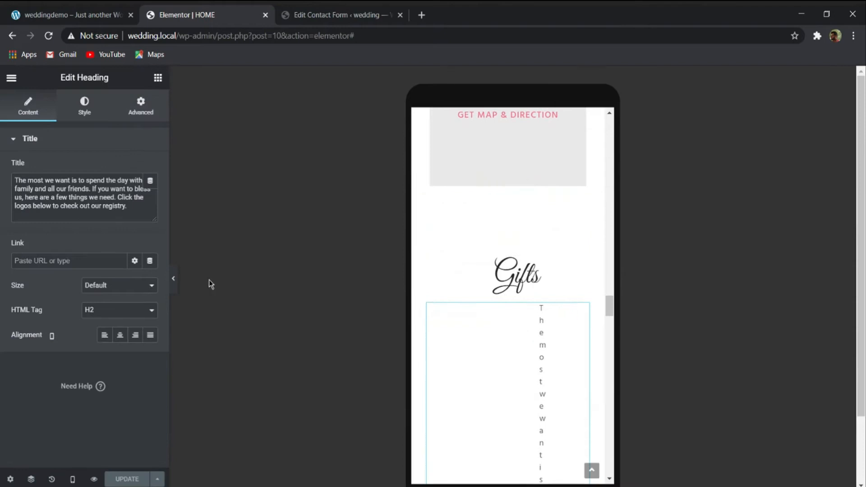
{"action": "left_click", "coordinate": [143, 113]}
{"action": "left_click", "coordinate": [155, 195]}
{"action": "left_click", "coordinate": [144, 245]}
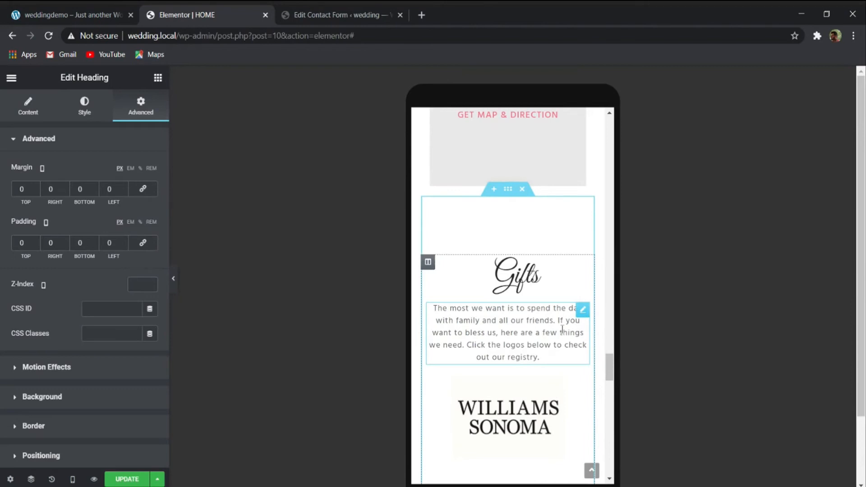
- Examine the logo gallery's content, image and caption settings, and review the mobile layout down to the end of the page
{"action": "scroll", "coordinate": [561, 329], "scroll_direction": "down", "scroll_amount": 15}
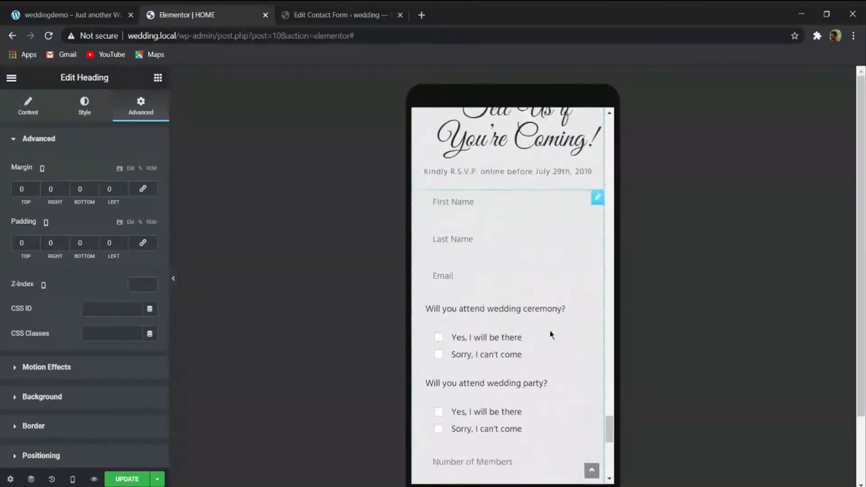
{"action": "scroll", "coordinate": [552, 336], "scroll_direction": "up", "scroll_amount": 8}
{"action": "scroll", "coordinate": [549, 333], "scroll_direction": "up", "scroll_amount": 5}
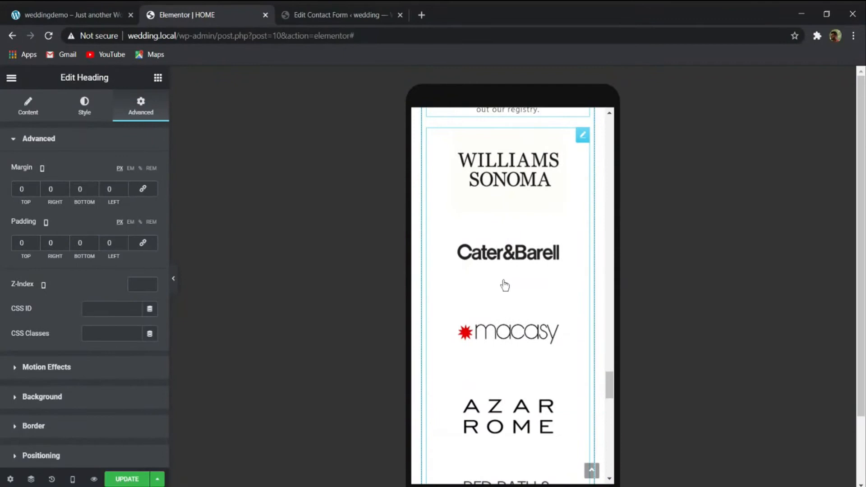
{"action": "left_click", "coordinate": [535, 282]}
{"action": "left_click", "coordinate": [559, 214]}
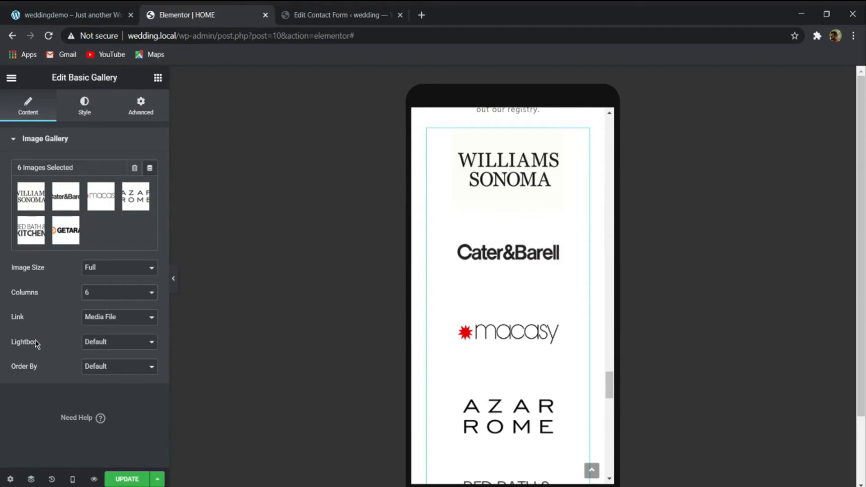
{"action": "left_click", "coordinate": [92, 105]}
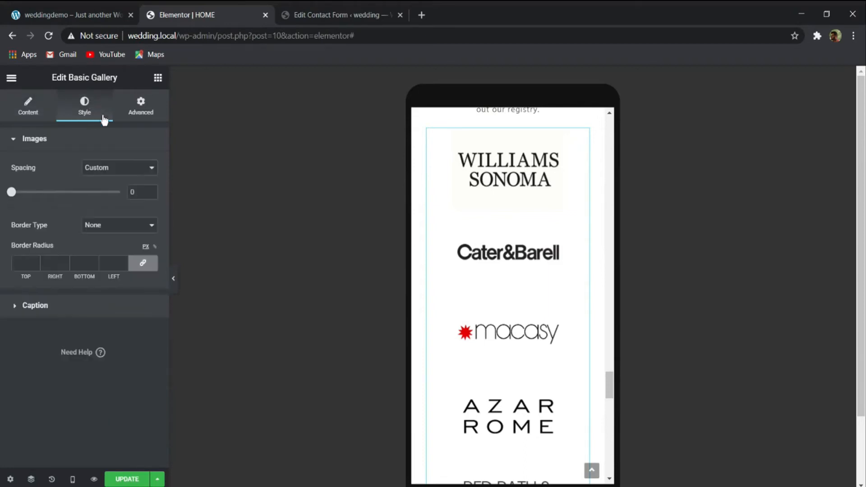
{"action": "left_click", "coordinate": [36, 307]}
{"action": "scroll", "coordinate": [428, 263], "scroll_direction": "down", "scroll_amount": 10}
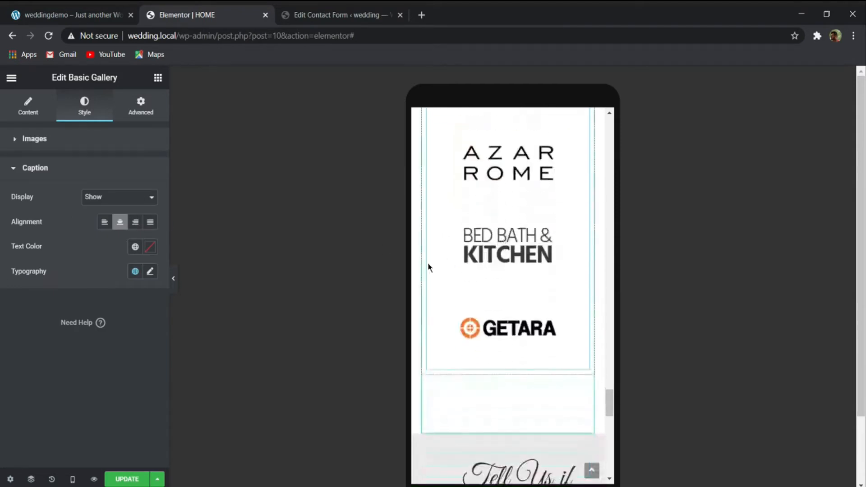
{"action": "scroll", "coordinate": [448, 248], "scroll_direction": "down", "scroll_amount": 6}
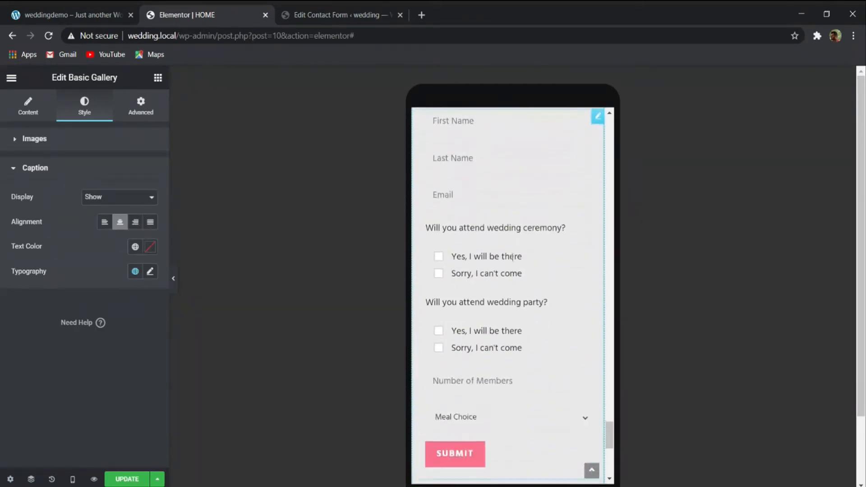
{"action": "scroll", "coordinate": [520, 262], "scroll_direction": "down", "scroll_amount": 3}
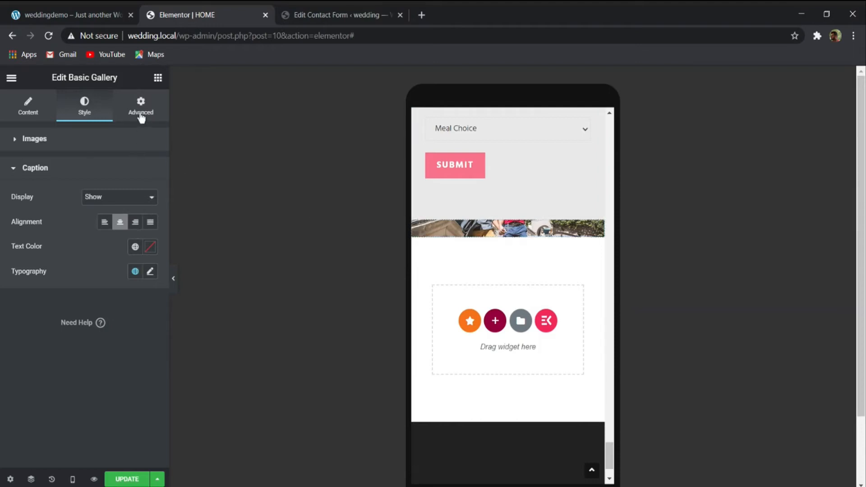
- Add a Spacer widget to the RSVP section's photo column and set its mobile space to 200 px
{"action": "left_click", "coordinate": [157, 78]}
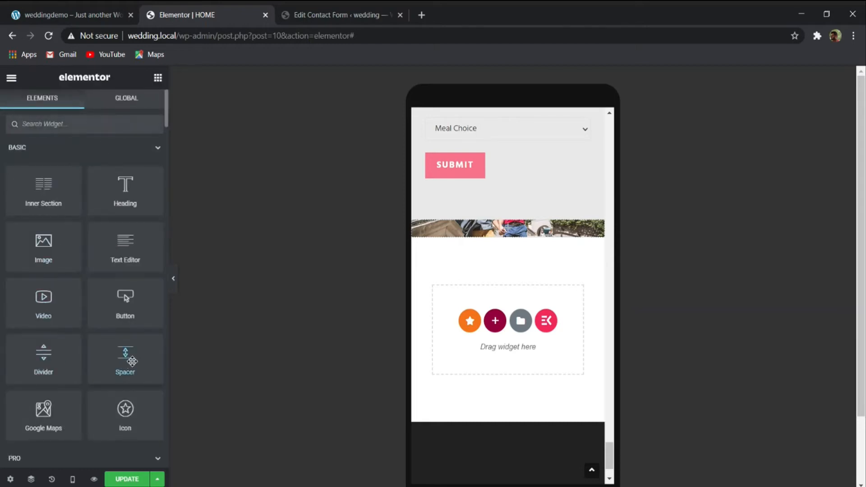
{"action": "left_click_drag", "start_coordinate": [133, 361], "coordinate": [491, 228]}
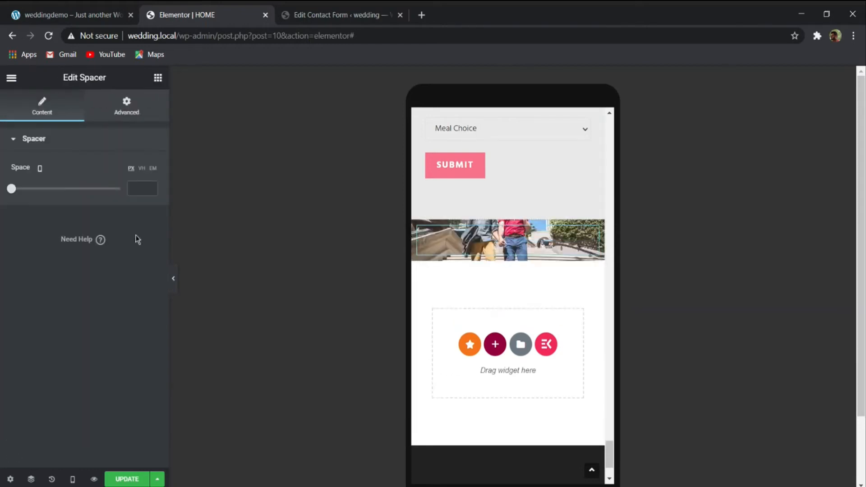
{"action": "type", "text": "200"}
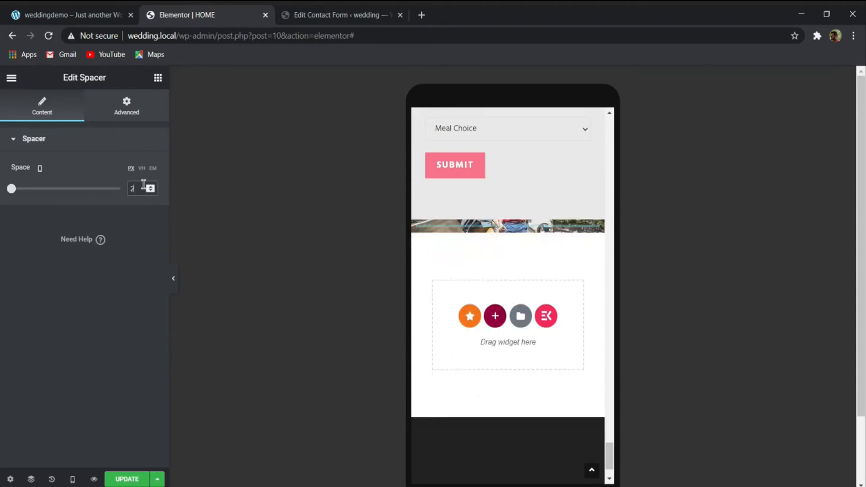
{"action": "key", "text": "Up"}
{"action": "key", "text": "Up"}
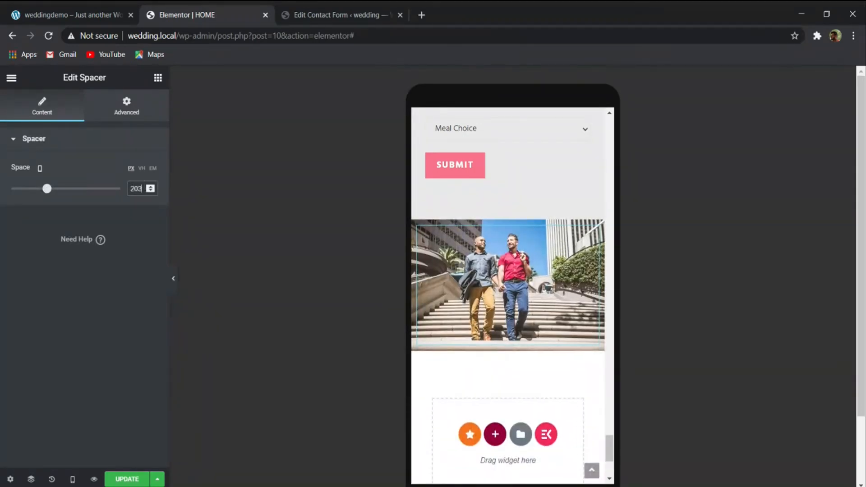
{"action": "key", "text": "Down"}
{"action": "key", "text": "Down"}
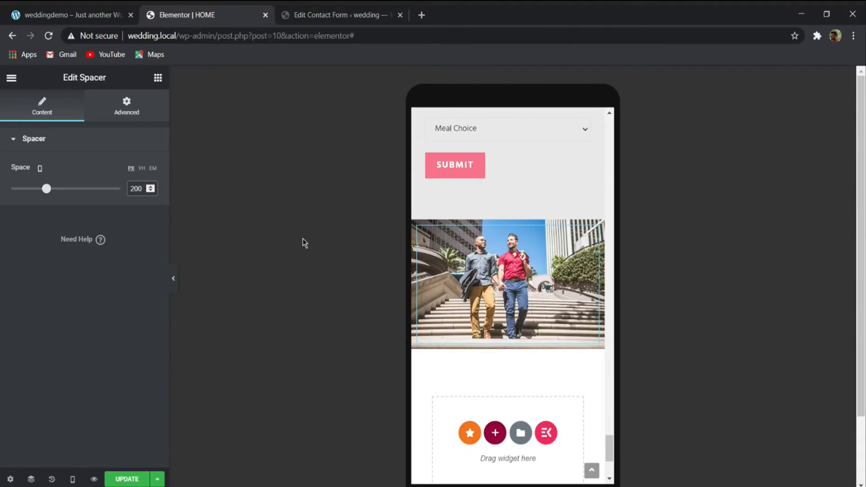
- Enable reversed columns on mobile for the RSVP section, so the photo comes above the form, and check the section's layout
{"action": "scroll", "coordinate": [509, 287], "scroll_direction": "up", "scroll_amount": 10}
{"action": "scroll", "coordinate": [508, 287], "scroll_direction": "down", "scroll_amount": 15}
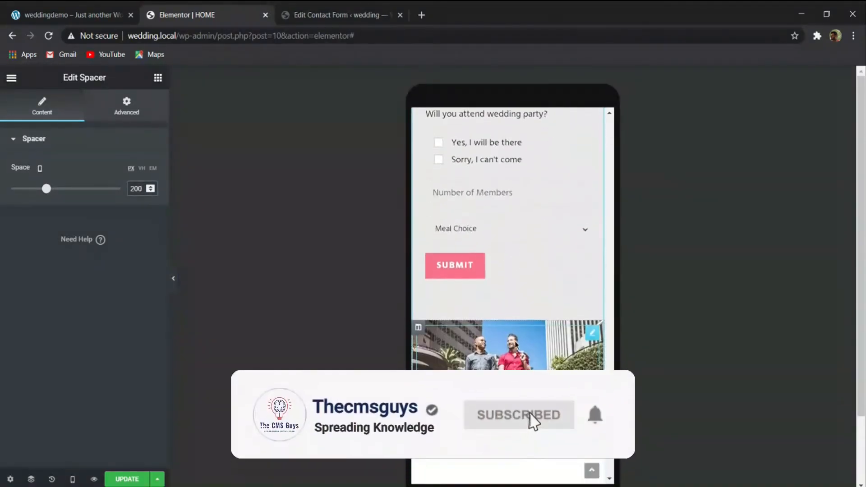
{"action": "scroll", "coordinate": [515, 344], "scroll_direction": "up", "scroll_amount": 15}
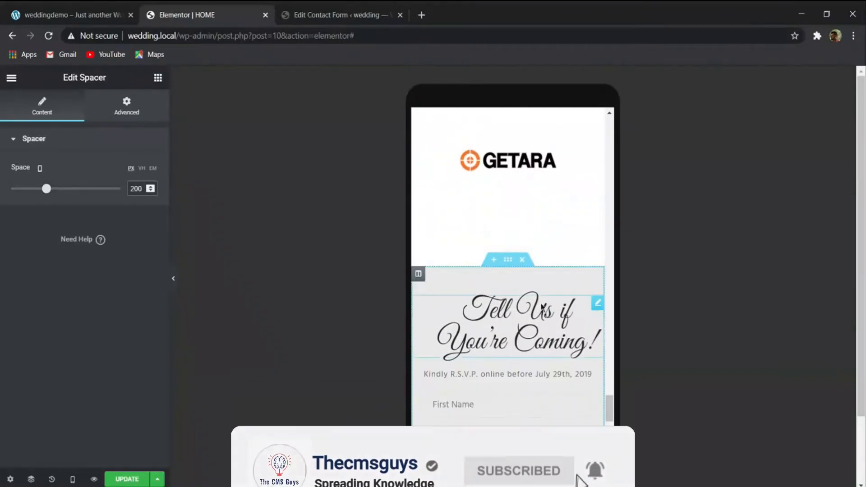
{"action": "scroll", "coordinate": [153, 179], "scroll_direction": "down", "scroll_amount": 2}
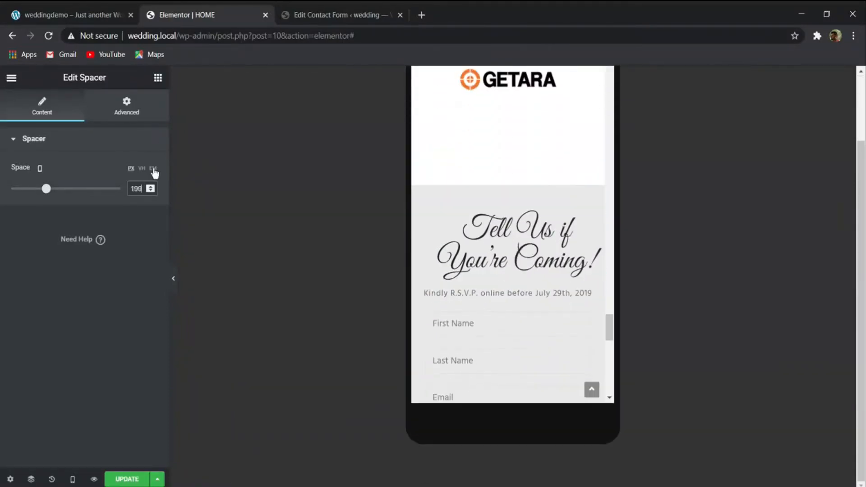
{"action": "left_click", "coordinate": [155, 187]}
{"action": "scroll", "coordinate": [512, 255], "scroll_direction": "down", "scroll_amount": 1}
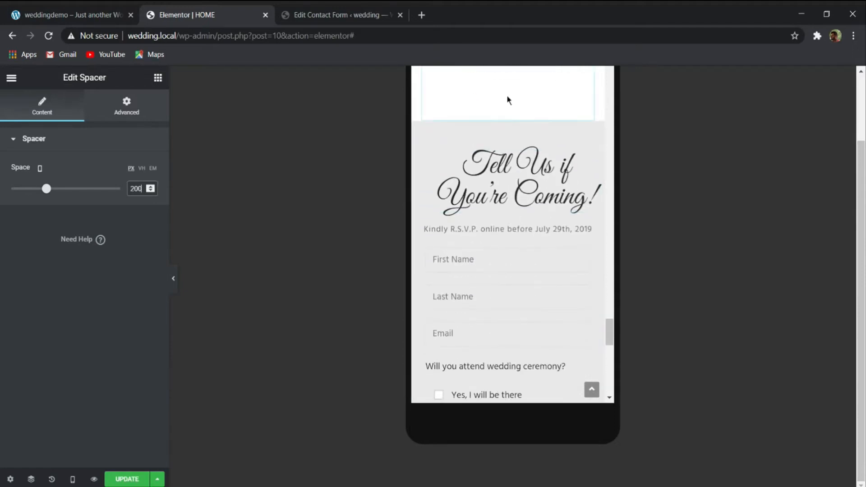
{"action": "left_click", "coordinate": [507, 115]}
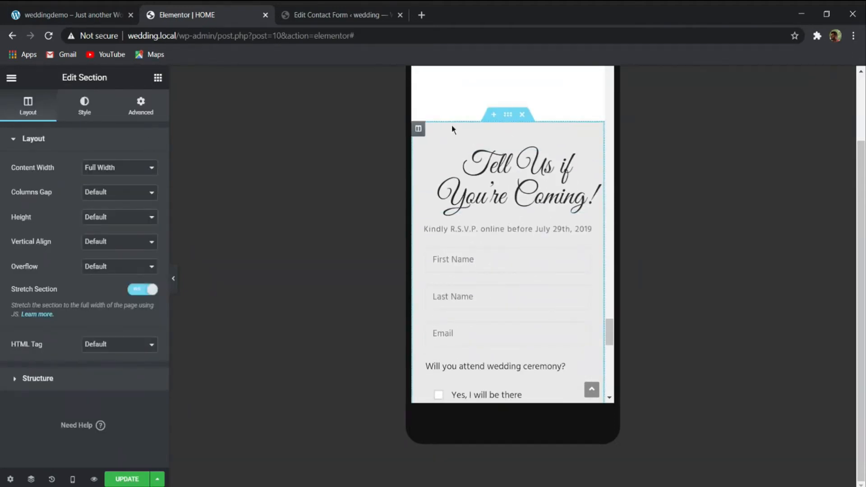
{"action": "left_click", "coordinate": [146, 97]}
{"action": "scroll", "coordinate": [131, 168], "scroll_direction": "down", "scroll_amount": 2}
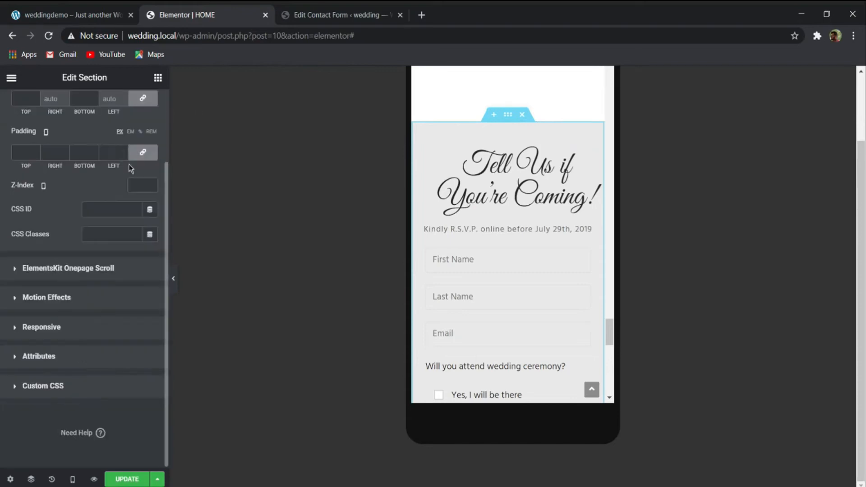
{"action": "left_click", "coordinate": [36, 329]}
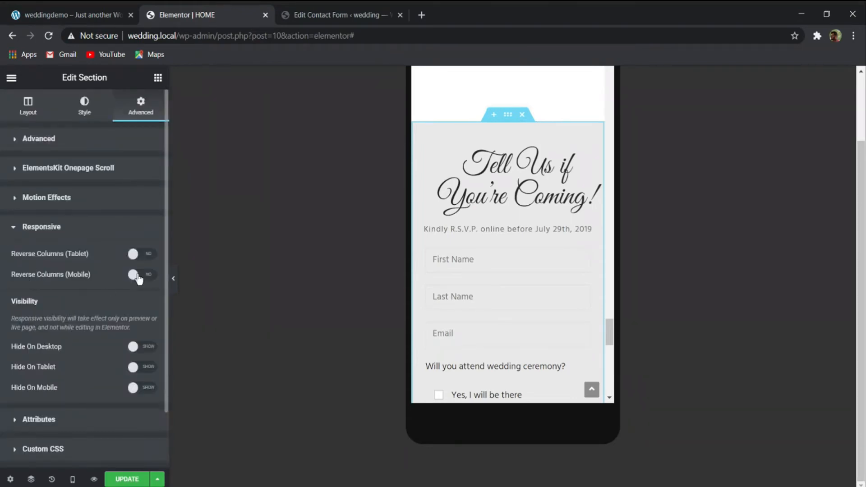
{"action": "left_click", "coordinate": [138, 276]}
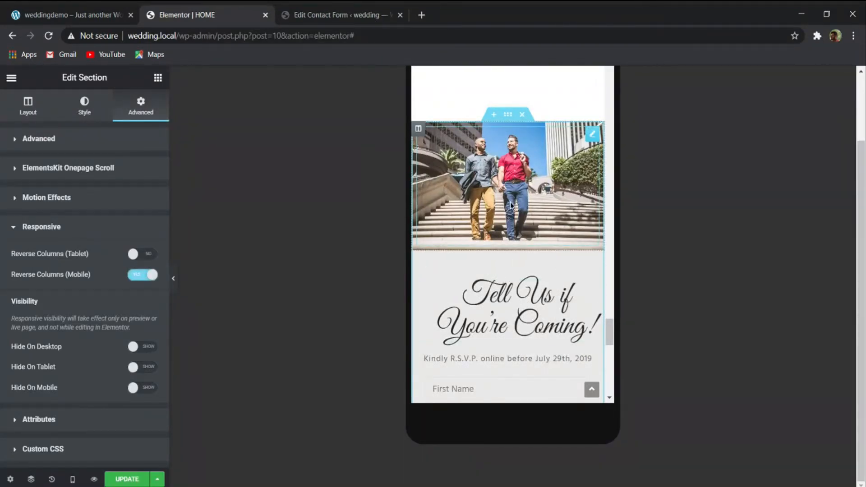
{"action": "scroll", "coordinate": [519, 212], "scroll_direction": "down", "scroll_amount": 10}
{"action": "scroll", "coordinate": [523, 248], "scroll_direction": "up", "scroll_amount": 5}
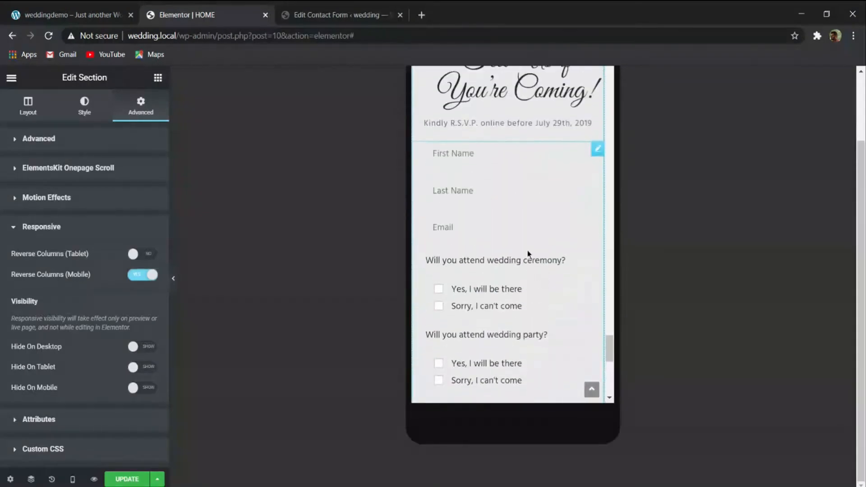
- Set the mobile font size of the "Tell Us if You're Coming!" heading to 25 px
{"action": "scroll", "coordinate": [528, 254], "scroll_direction": "up", "scroll_amount": 5}
{"action": "left_click", "coordinate": [519, 266]}
{"action": "left_click", "coordinate": [81, 108]}
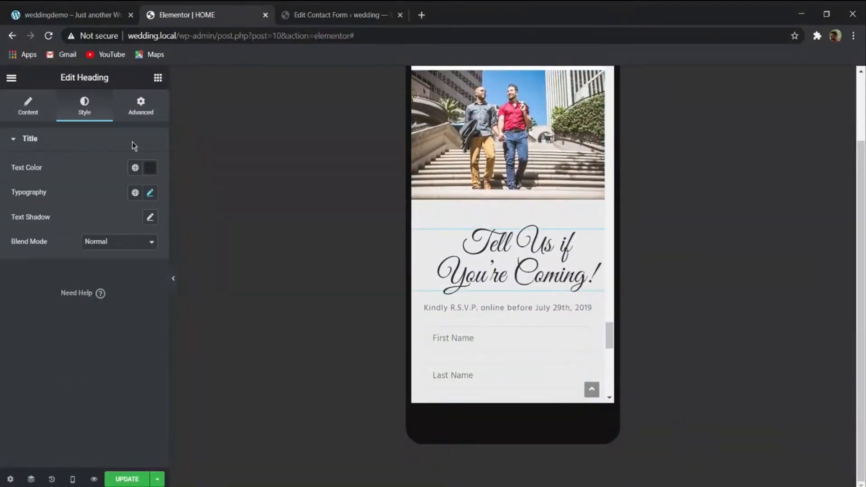
{"action": "left_click", "coordinate": [151, 194]}
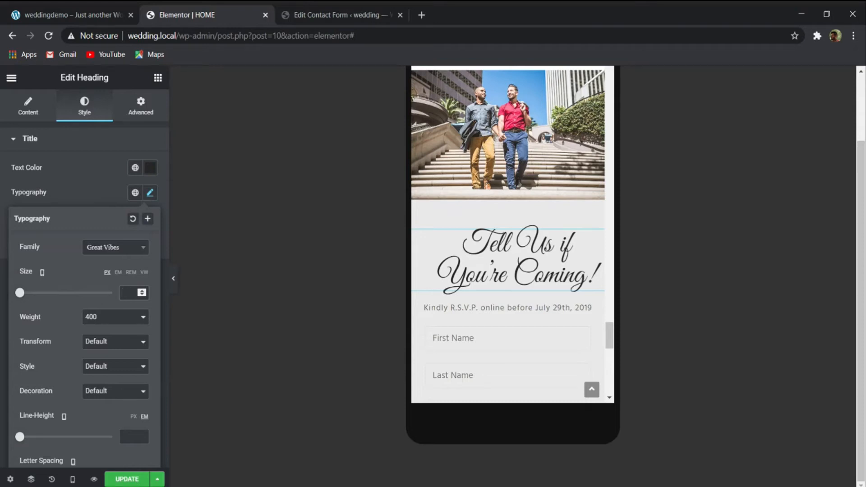
{"action": "type", "text": "35"}
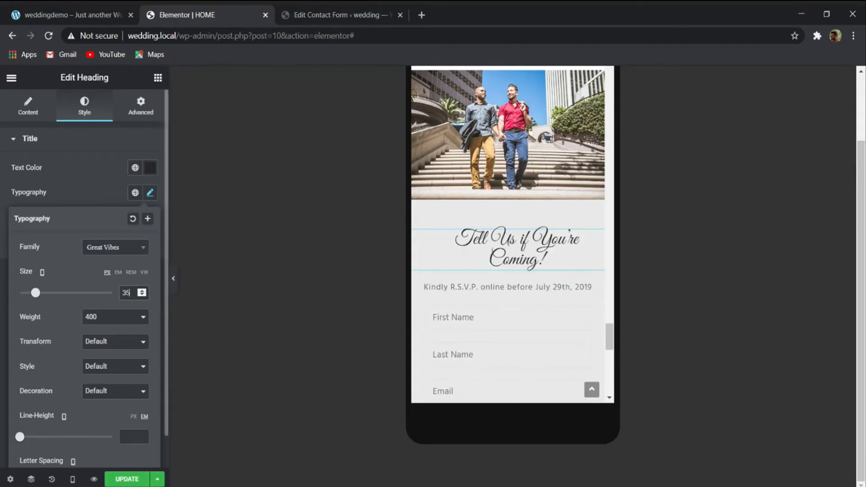
{"action": "key", "text": "BackSpace"}
{"action": "key", "text": "BackSpace"}
{"action": "type", "text": "27"}
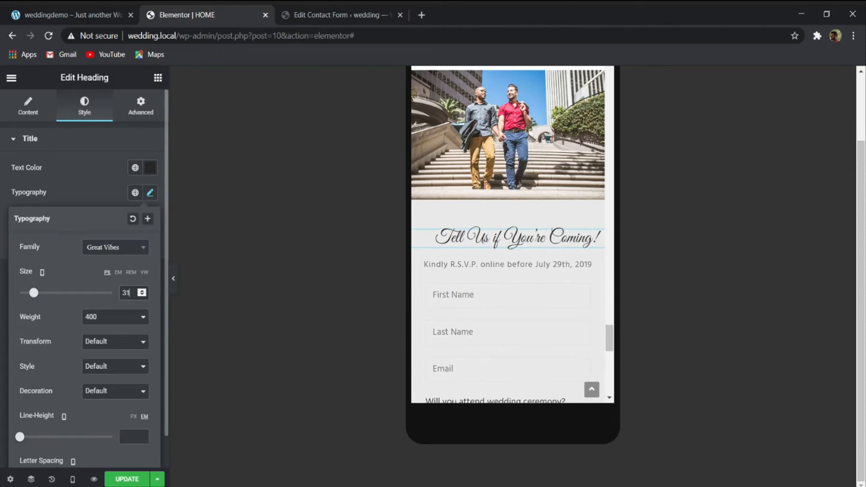
{"action": "key", "text": "Down"}
{"action": "key", "text": "Down"}
{"action": "key", "text": "Down"}
{"action": "key", "text": "Up"}
{"action": "key", "text": "Up"}
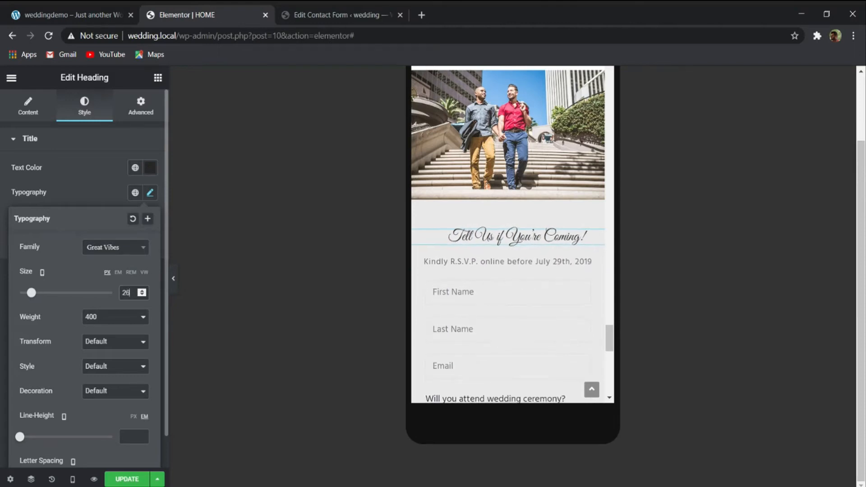
{"action": "key", "text": "Up"}
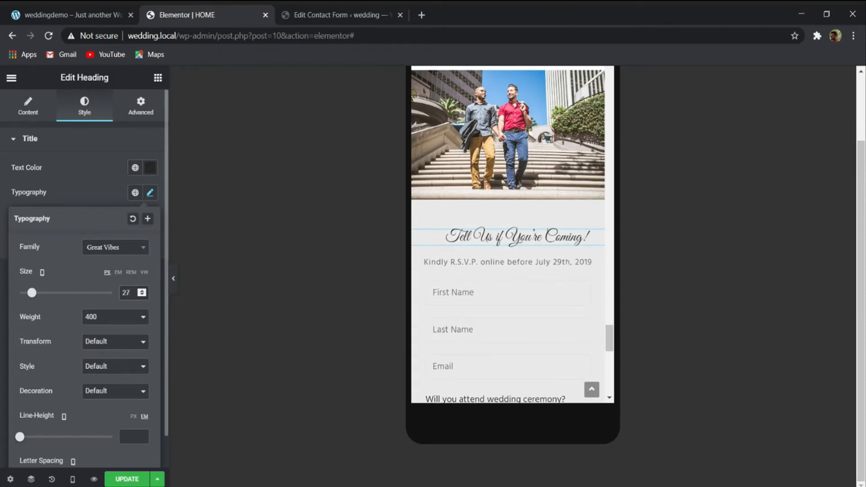
{"action": "key", "text": "Down"}
{"action": "key", "text": "Down"}
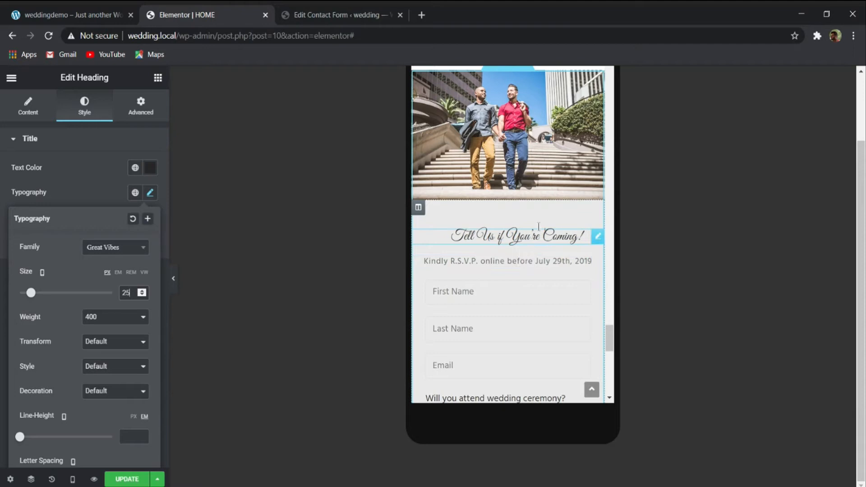
- Check the mobile layout from the Gifts section to the RSVP form, close the heading's typography settings and update the page
{"action": "scroll", "coordinate": [539, 225], "scroll_direction": "down", "scroll_amount": 2}
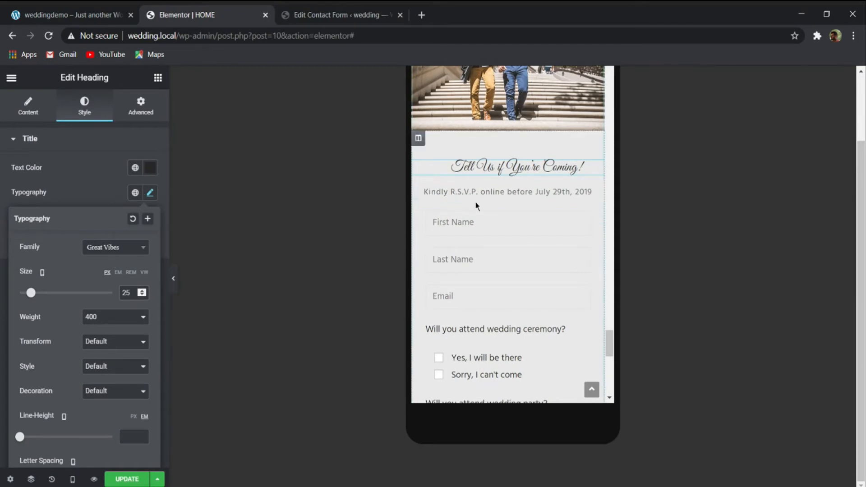
{"action": "scroll", "coordinate": [537, 270], "scroll_direction": "up", "scroll_amount": 10}
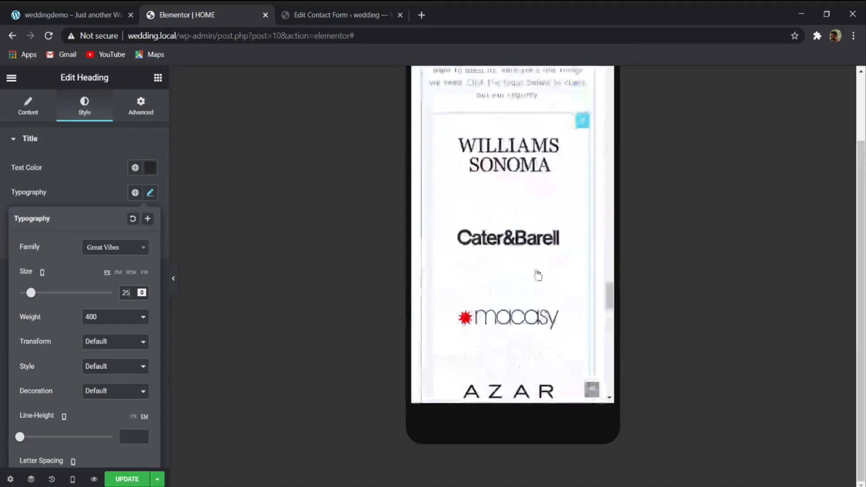
{"action": "scroll", "coordinate": [512, 289], "scroll_direction": "down", "scroll_amount": 10}
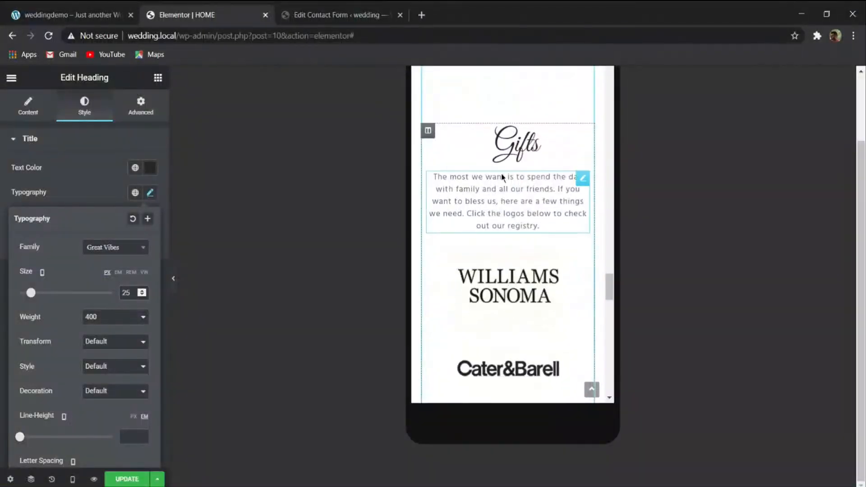
{"action": "left_click", "coordinate": [154, 194]}
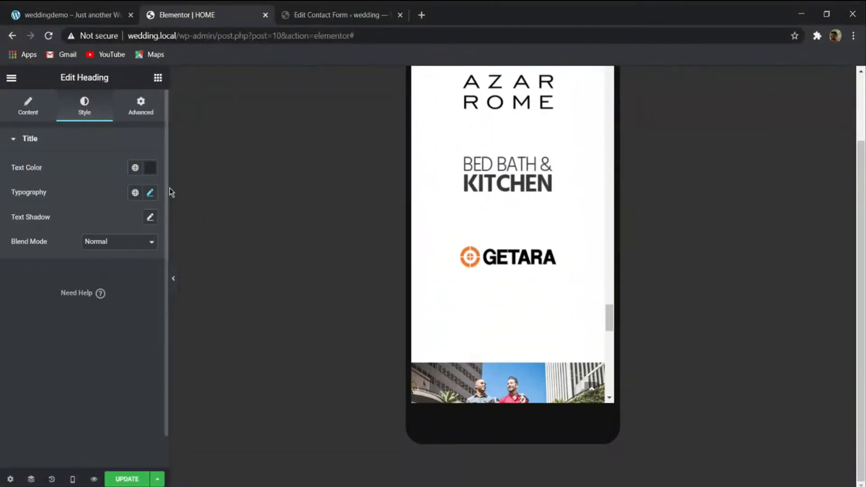
{"action": "left_click", "coordinate": [125, 478]}
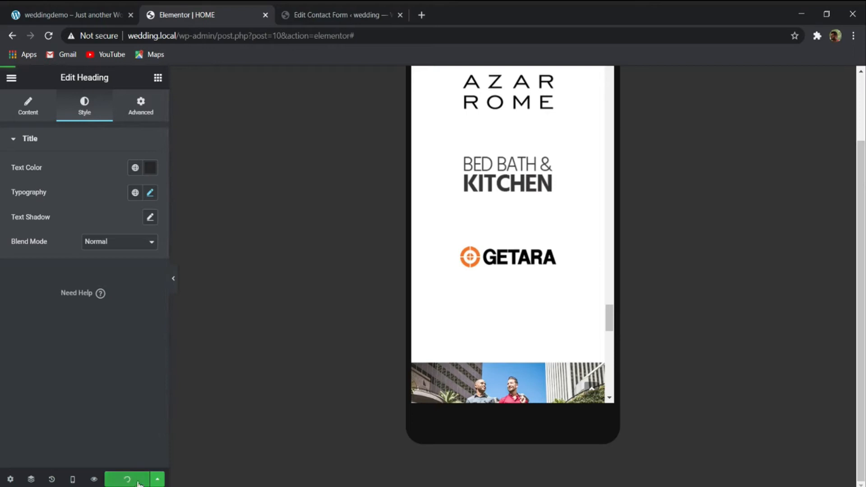
- Switch to the tablet preview and review the RSVP section and the Wedding Ceremony cards
{"action": "left_click", "coordinate": [72, 479]}
{"action": "left_click", "coordinate": [61, 431]}
{"action": "scroll", "coordinate": [443, 276], "scroll_direction": "down", "scroll_amount": 5}
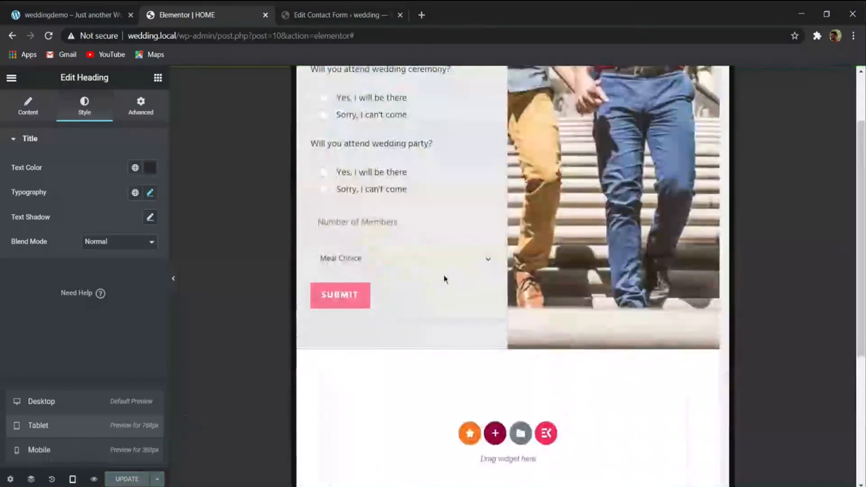
{"action": "scroll", "coordinate": [445, 285], "scroll_direction": "up", "scroll_amount": 10}
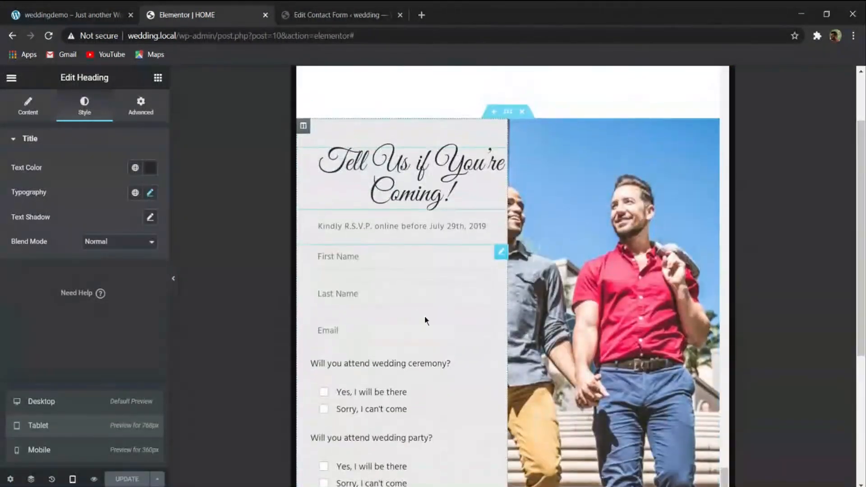
{"action": "scroll", "coordinate": [434, 345], "scroll_direction": "up", "scroll_amount": 5}
{"action": "scroll", "coordinate": [286, 367], "scroll_direction": "down", "scroll_amount": 6}
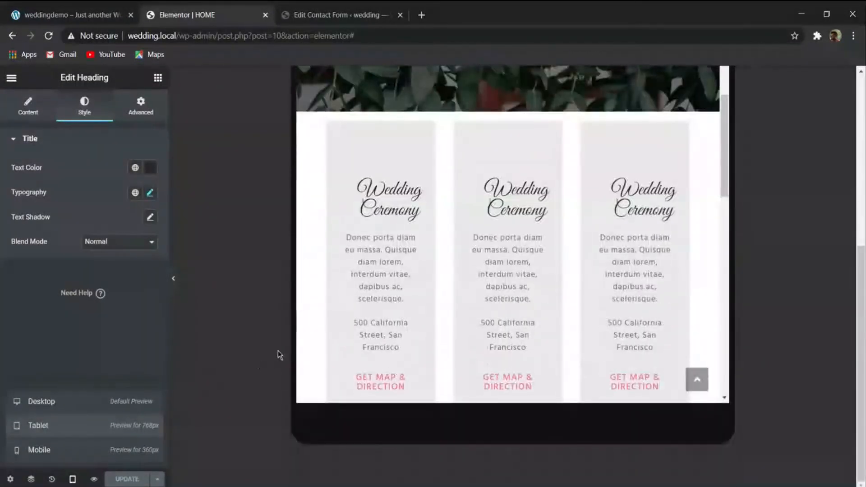
{"action": "scroll", "coordinate": [436, 257], "scroll_direction": "down", "scroll_amount": 2}
{"action": "scroll", "coordinate": [406, 228], "scroll_direction": "up", "scroll_amount": 4}
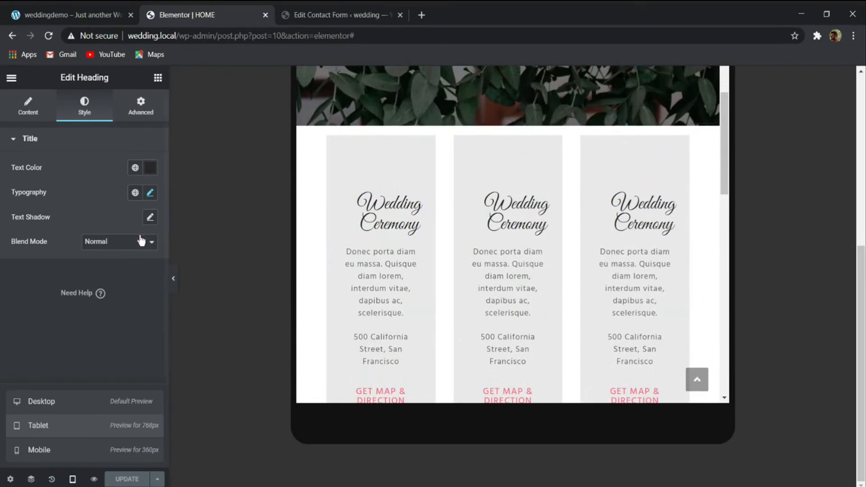
- Return to the desktop preview and review the page up to the hero section
{"action": "left_click", "coordinate": [91, 410]}
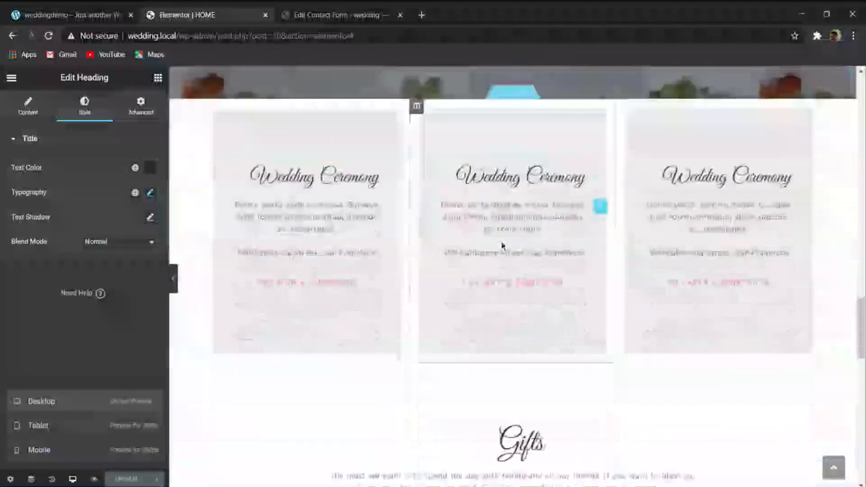
{"action": "scroll", "coordinate": [406, 280], "scroll_direction": "up", "scroll_amount": 5}
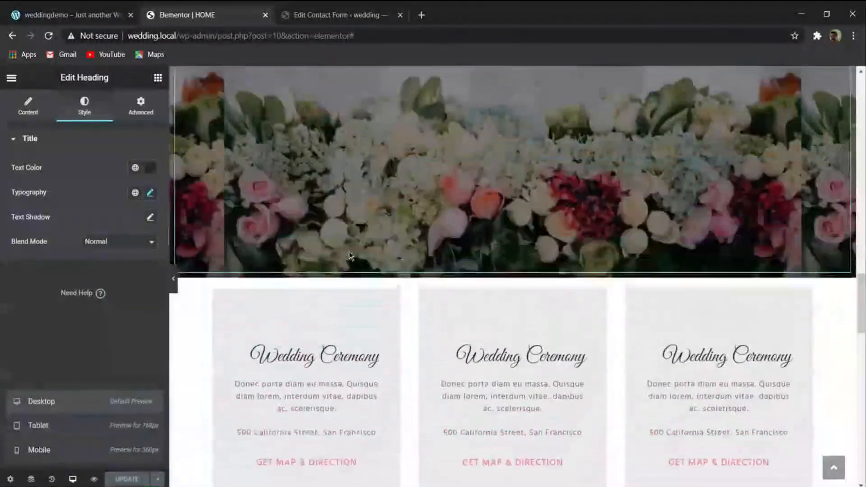
{"action": "scroll", "coordinate": [383, 277], "scroll_direction": "up", "scroll_amount": 10}
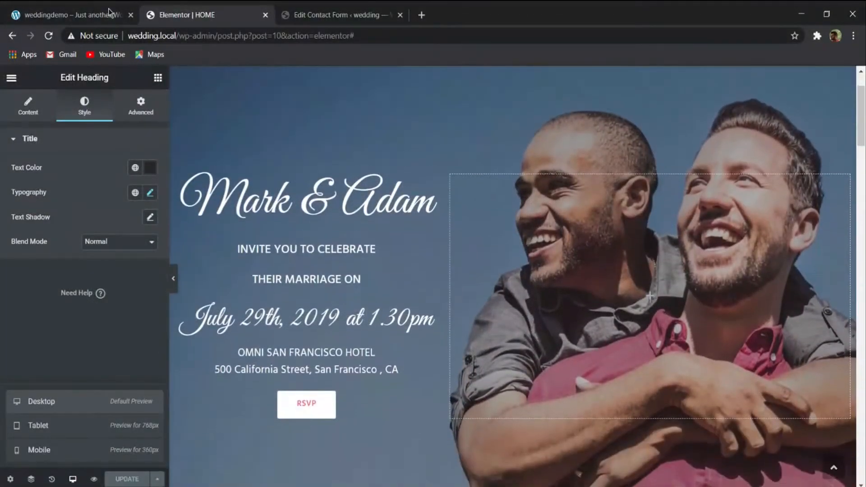
- Switch to the reference wedding demo site, look over its home page and open its About Us page
{"action": "left_click", "coordinate": [72, 16]}
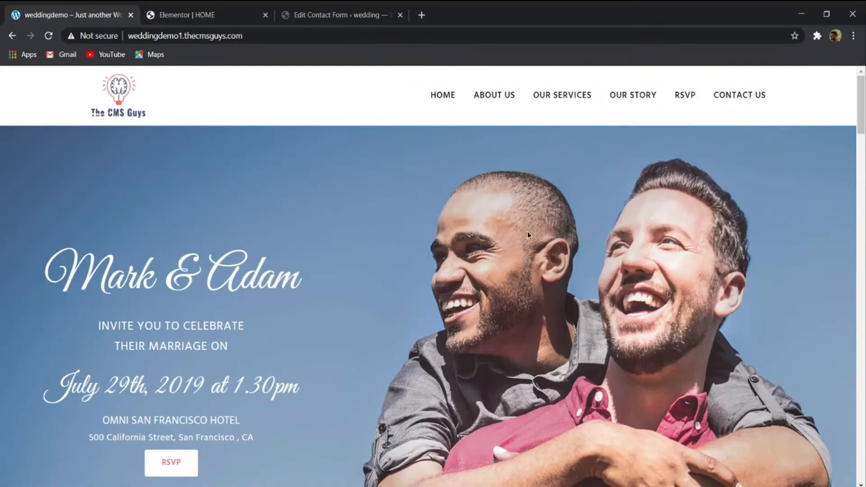
{"action": "scroll", "coordinate": [526, 232], "scroll_direction": "down", "scroll_amount": 20}
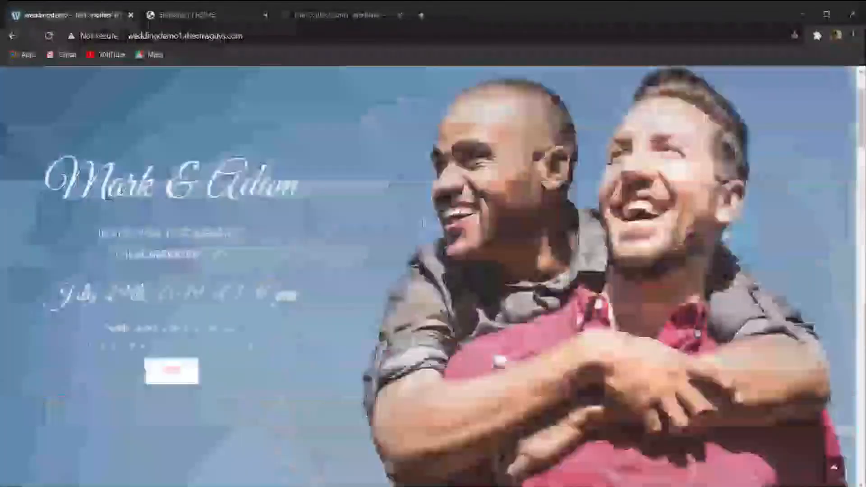
{"action": "scroll", "coordinate": [474, 181], "scroll_direction": "up", "scroll_amount": 2}
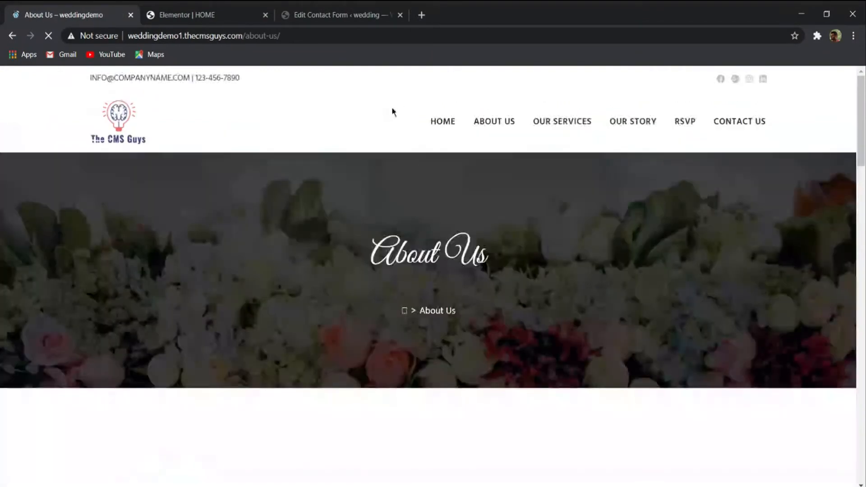
- Examine the reference About Us page's sections, from the banner through the mission cards, skill bars and gallery to the footer
{"action": "scroll", "coordinate": [392, 110], "scroll_direction": "down", "scroll_amount": 15}
{"action": "scroll", "coordinate": [447, 179], "scroll_direction": "down", "scroll_amount": 10}
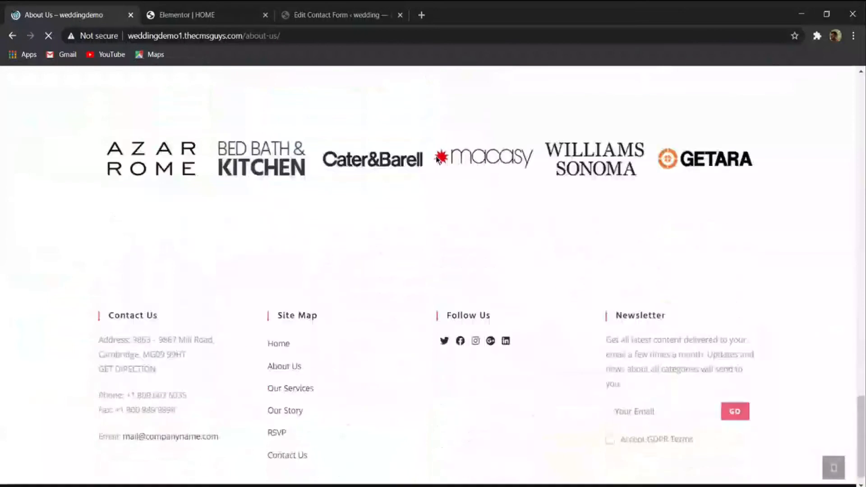
{"action": "scroll", "coordinate": [447, 178], "scroll_direction": "up", "scroll_amount": 20}
{"action": "scroll", "coordinate": [446, 226], "scroll_direction": "up", "scroll_amount": 10}
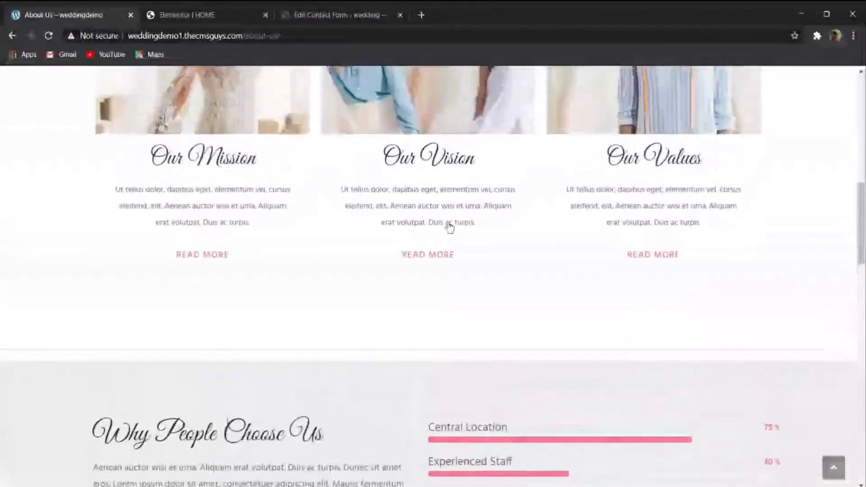
{"action": "scroll", "coordinate": [450, 223], "scroll_direction": "down", "scroll_amount": 15}
{"action": "scroll", "coordinate": [451, 222], "scroll_direction": "down", "scroll_amount": 10}
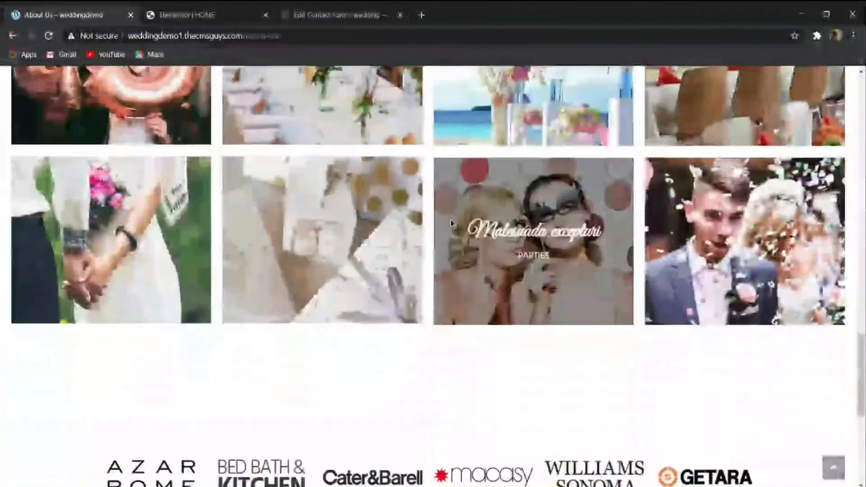
{"action": "scroll", "coordinate": [396, 194], "scroll_direction": "up", "scroll_amount": 2}
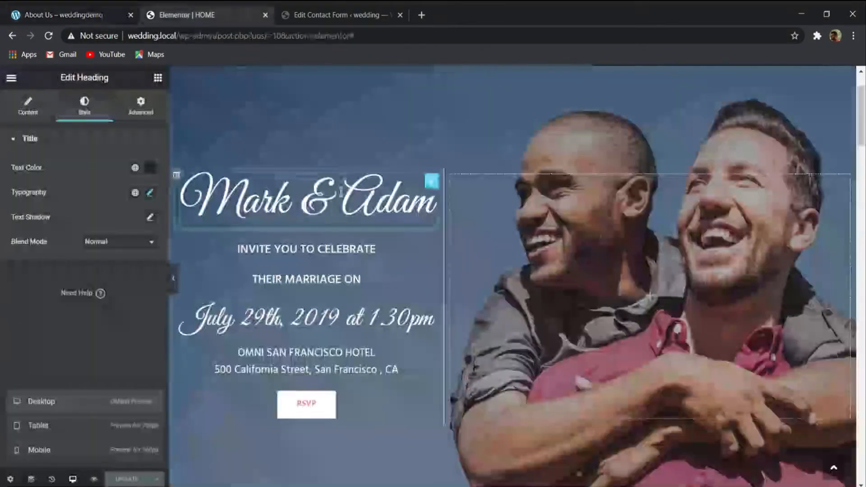
- Compare the reference About Us page's brand logos with the home page's Gifts section, and review the Latest Events gallery
{"action": "scroll", "coordinate": [514, 275], "scroll_direction": "down", "scroll_amount": 10}
{"action": "scroll", "coordinate": [406, 225], "scroll_direction": "down", "scroll_amount": 10}
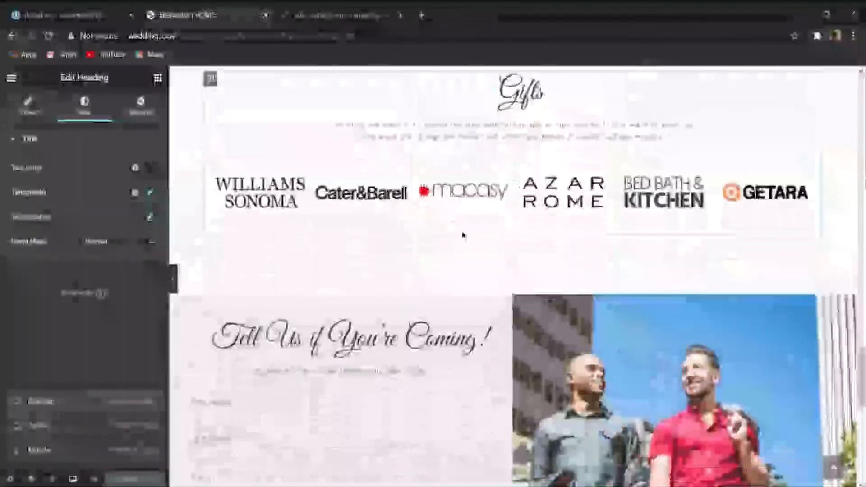
{"action": "left_click", "coordinate": [74, 8]}
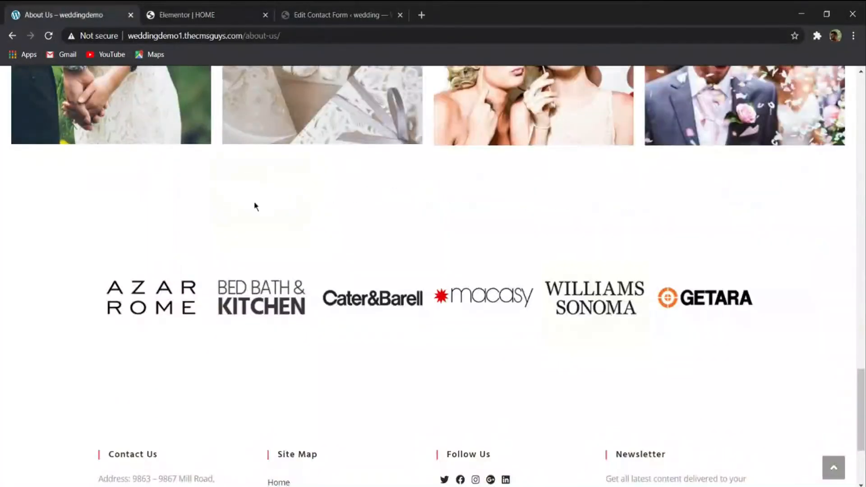
{"action": "scroll", "coordinate": [253, 205], "scroll_direction": "up", "scroll_amount": 10}
{"action": "scroll", "coordinate": [247, 265], "scroll_direction": "up", "scroll_amount": 1}
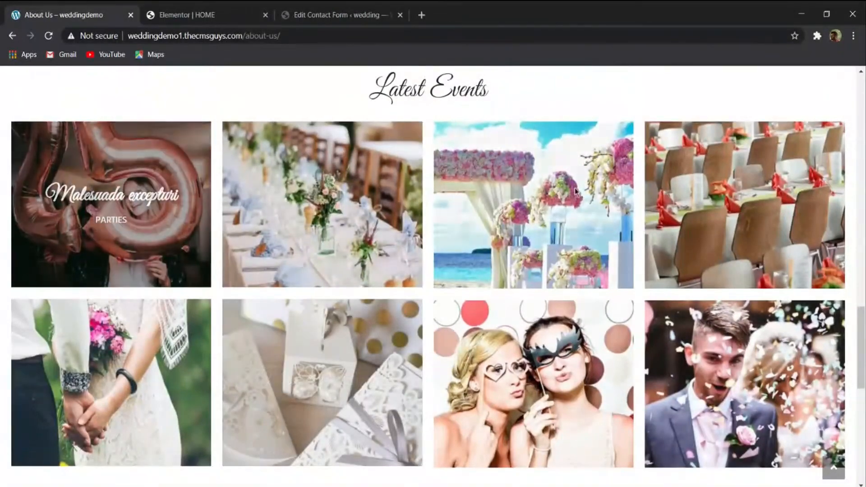
{"action": "scroll", "coordinate": [664, 207], "scroll_direction": "down", "scroll_amount": 1}
{"action": "scroll", "coordinate": [437, 189], "scroll_direction": "up", "scroll_amount": 8}
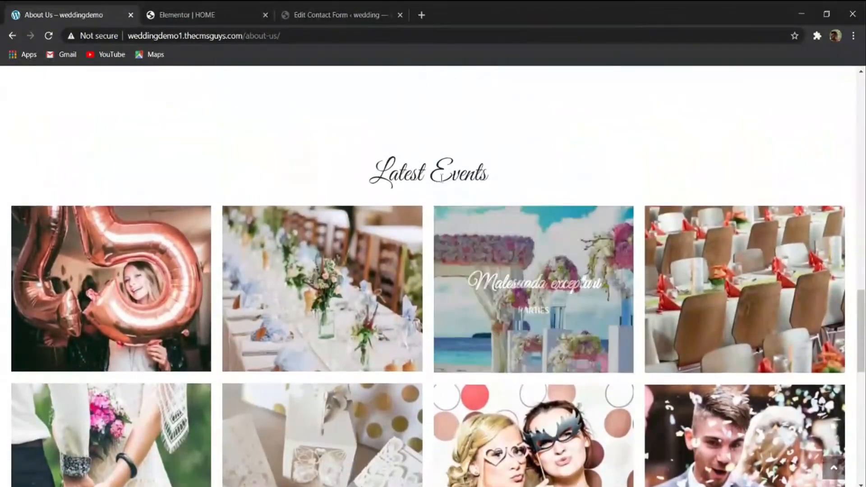
- Review the reference About Us page from the Why People Choose Us section up through the mission, vision and values cards to the banner
{"action": "scroll", "coordinate": [343, 252], "scroll_direction": "up", "scroll_amount": 4}
{"action": "scroll", "coordinate": [340, 267], "scroll_direction": "down", "scroll_amount": 4}
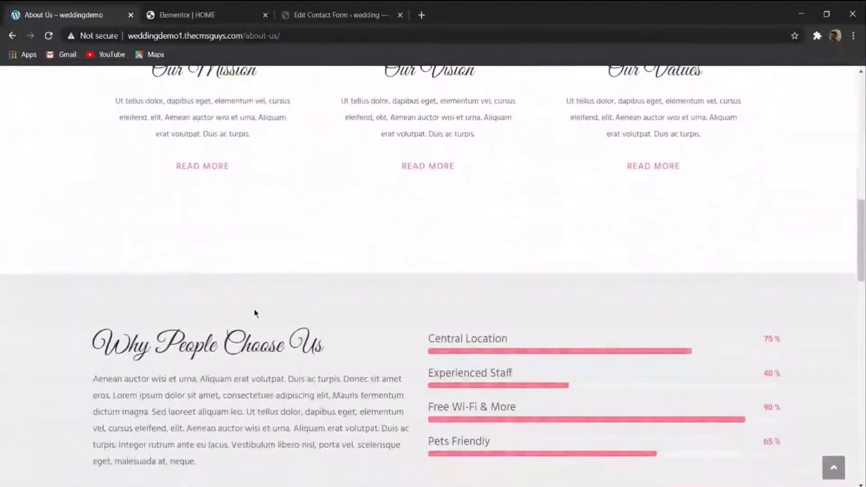
{"action": "left_click_drag", "start_coordinate": [422, 276], "coordinate": [588, 276]}
{"action": "left_click", "coordinate": [622, 279]}
{"action": "left_click_drag", "start_coordinate": [267, 275], "coordinate": [179, 276]}
{"action": "scroll", "coordinate": [299, 286], "scroll_direction": "up", "scroll_amount": 3}
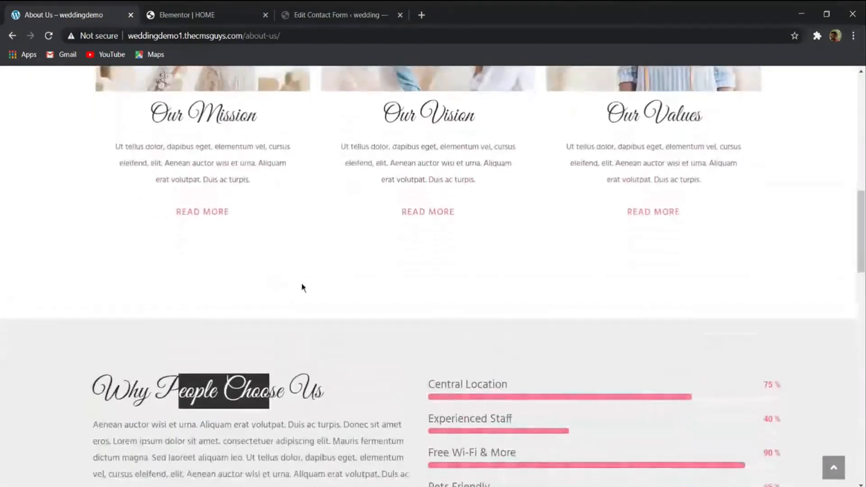
{"action": "scroll", "coordinate": [317, 315], "scroll_direction": "down", "scroll_amount": 1}
{"action": "left_click_drag", "start_coordinate": [318, 368], "coordinate": [424, 370]}
{"action": "scroll", "coordinate": [190, 369], "scroll_direction": "up", "scroll_amount": 7}
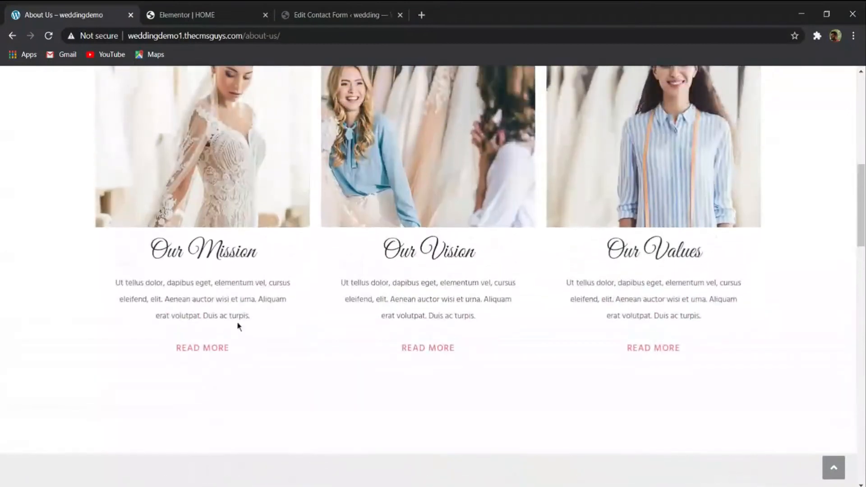
{"action": "scroll", "coordinate": [186, 322], "scroll_direction": "up", "scroll_amount": 4}
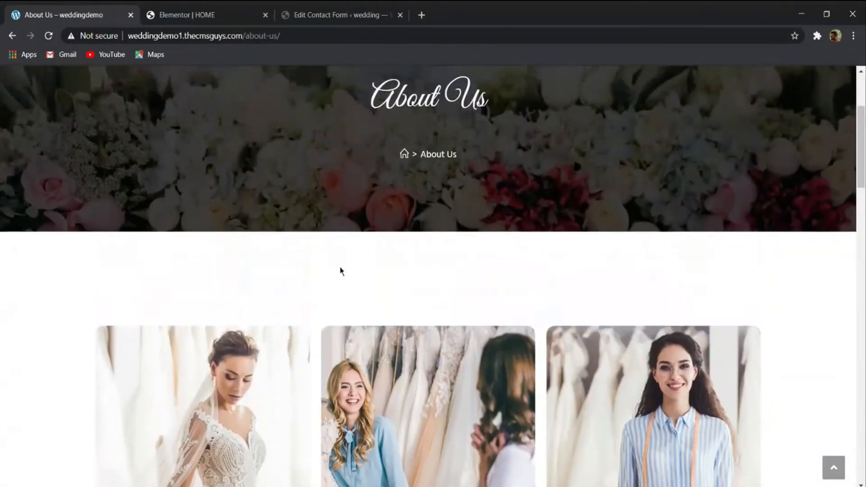
{"action": "scroll", "coordinate": [307, 296], "scroll_direction": "up", "scroll_amount": 2}
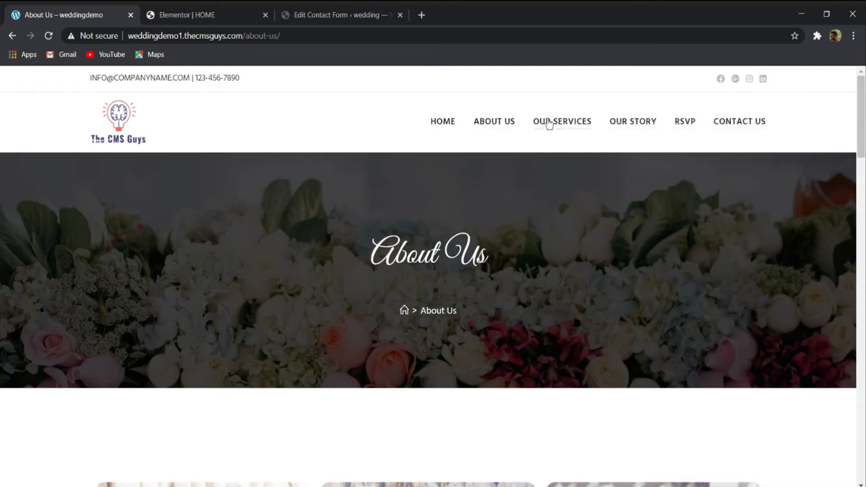
- Exit the HOME page's Elementor editor to WordPress and open the list of all pages
{"action": "left_click", "coordinate": [193, 15]}
{"action": "scroll", "coordinate": [271, 234], "scroll_direction": "down", "scroll_amount": 3}
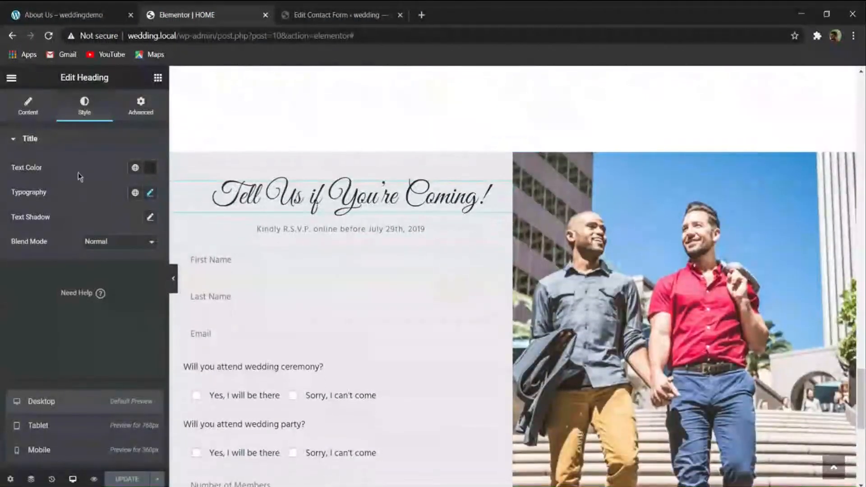
{"action": "left_click", "coordinate": [58, 8]}
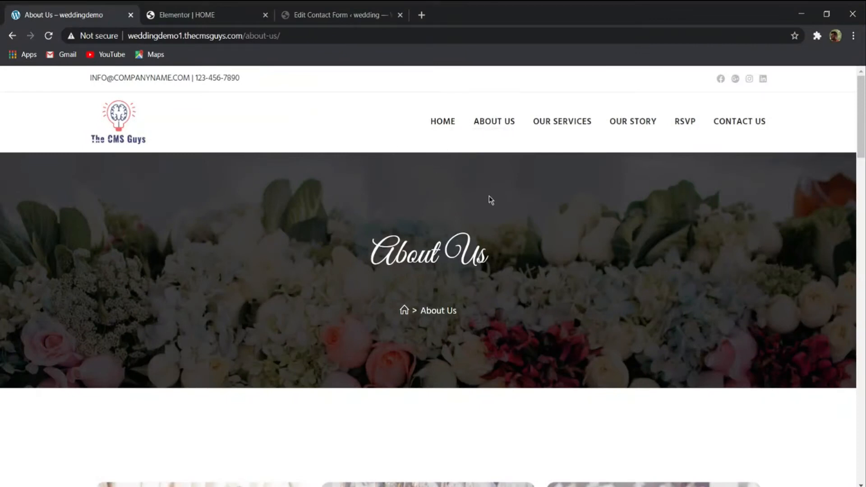
{"action": "left_click", "coordinate": [204, 9]}
{"action": "scroll", "coordinate": [207, 193], "scroll_direction": "down", "scroll_amount": 5}
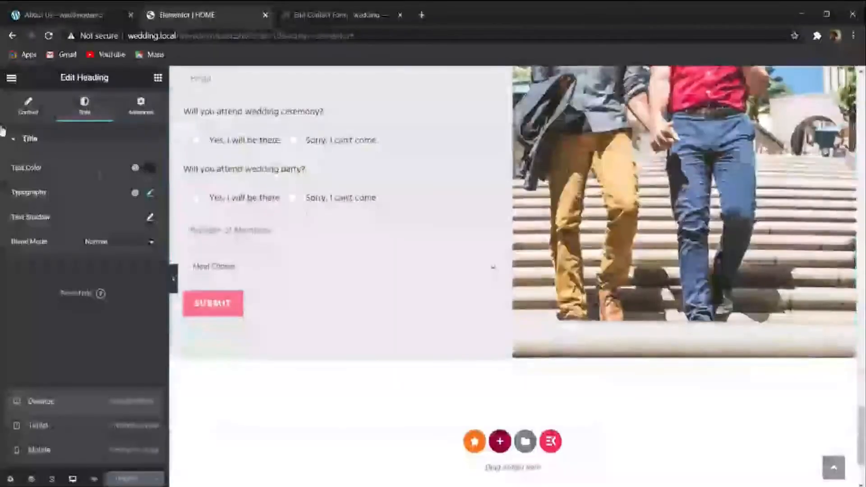
{"action": "left_click", "coordinate": [10, 81]}
{"action": "left_click", "coordinate": [58, 280]}
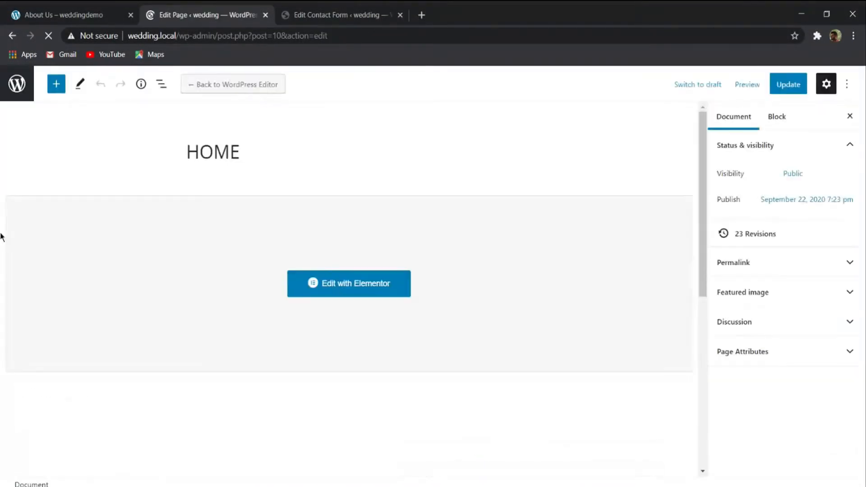
{"action": "left_click", "coordinate": [10, 89]}
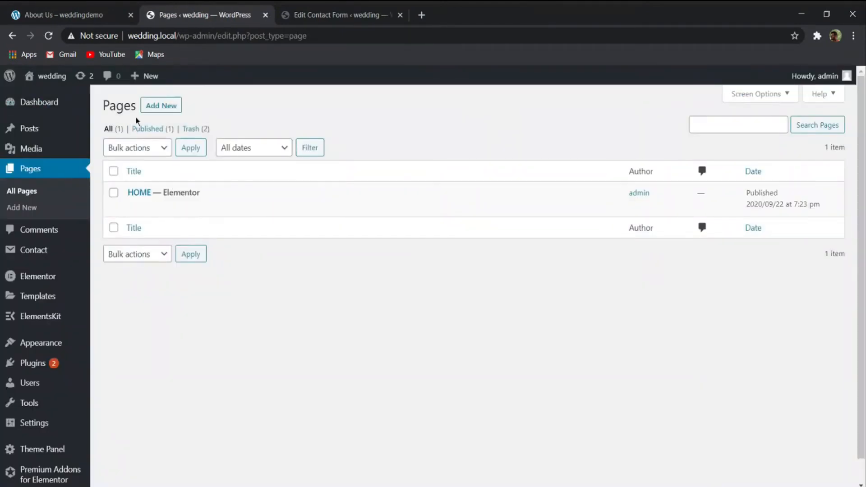
- Add a new page titled ABOUT US and publish it
{"action": "left_click", "coordinate": [149, 109]}
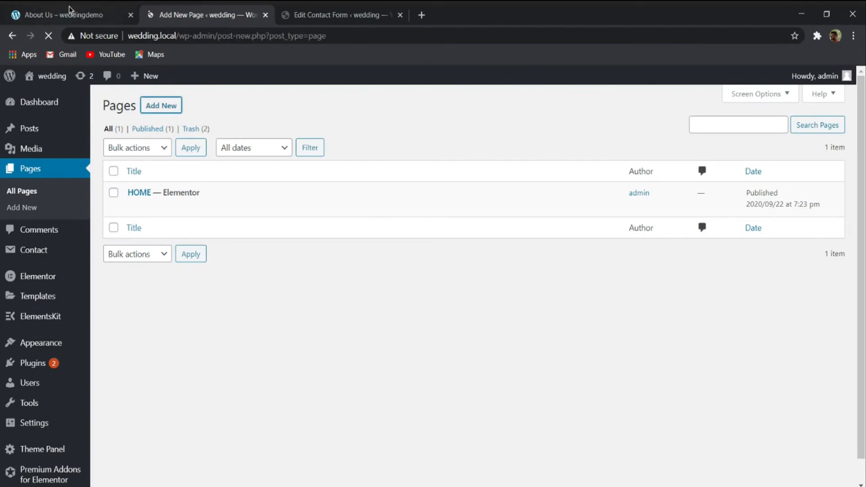
{"action": "left_click", "coordinate": [72, 14]}
{"action": "left_click", "coordinate": [219, 13]}
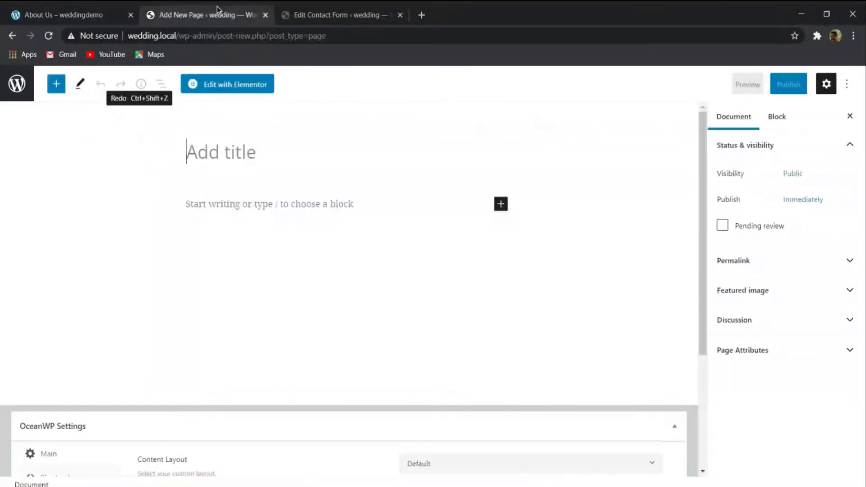
{"action": "type", "text": "AB"}
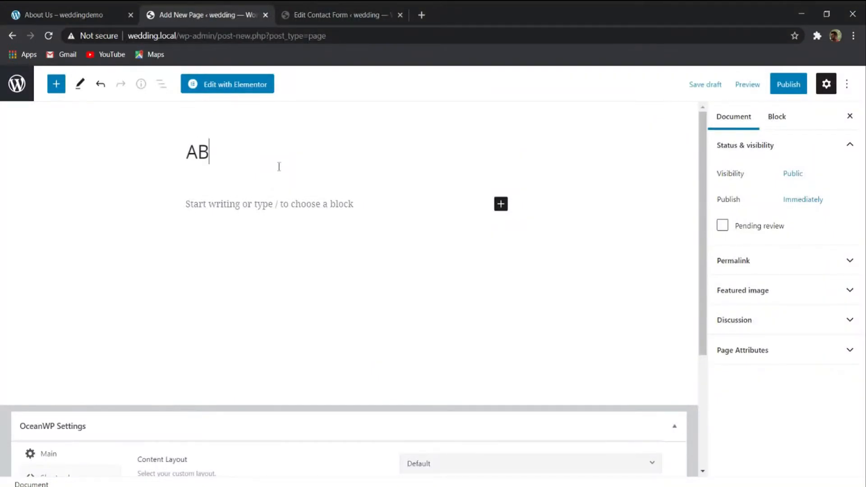
{"action": "type", "text": "OUT US"}
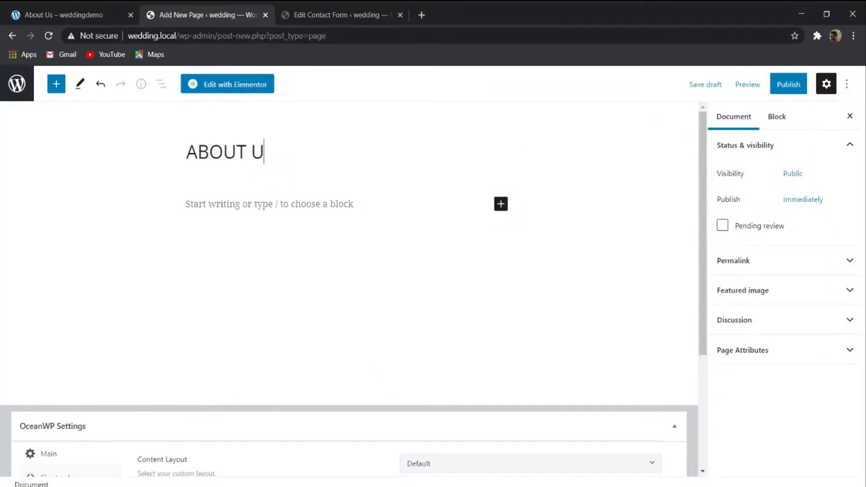
{"action": "left_click", "coordinate": [788, 85]}
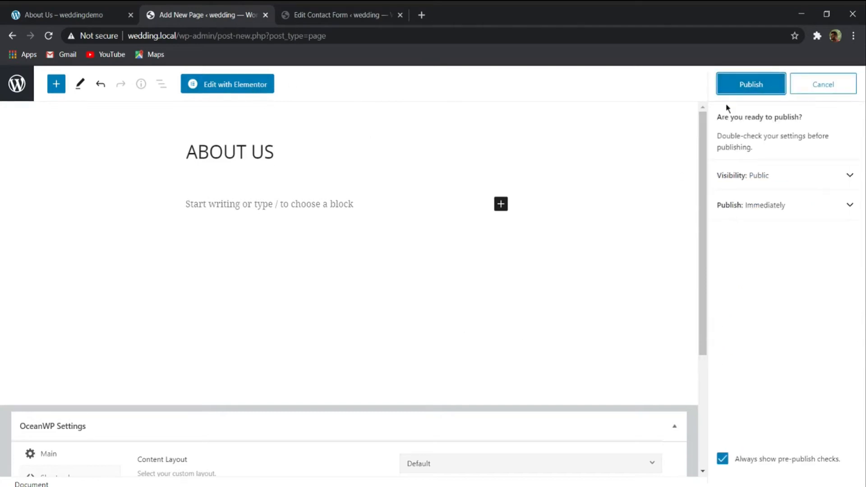
{"action": "left_click", "coordinate": [739, 88]}
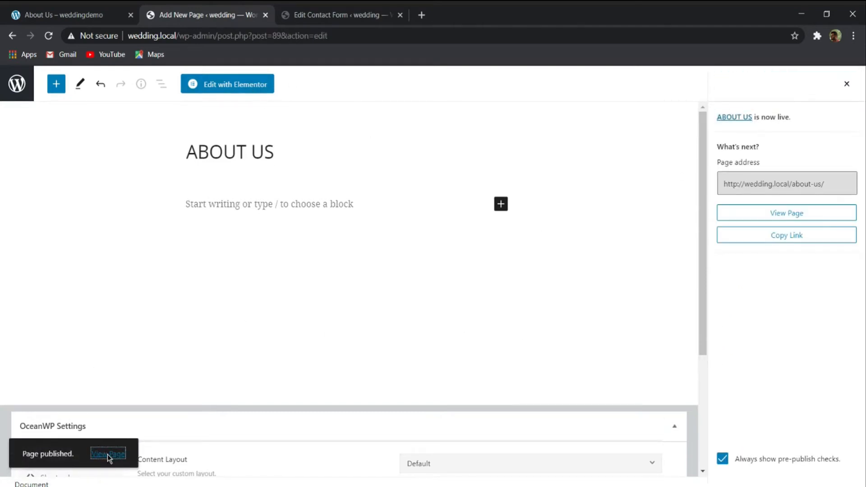
- Open the published ABOUT US page in a new browser tab and close the Edit Contact Form tab
{"action": "middle_click", "coordinate": [108, 454]}
{"action": "left_click", "coordinate": [525, 13]}
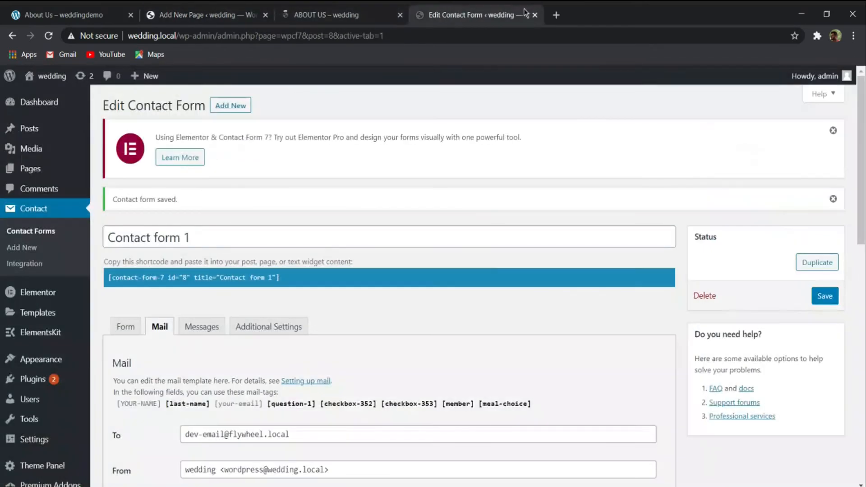
{"action": "left_click", "coordinate": [534, 15]}
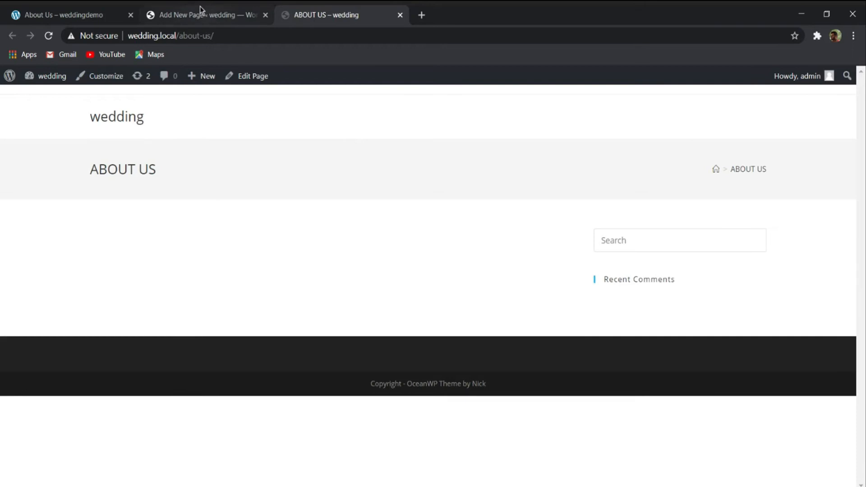
- Examine the title, breadcrumb and background image in the reference About Us page's banner
{"action": "left_click", "coordinate": [68, 15]}
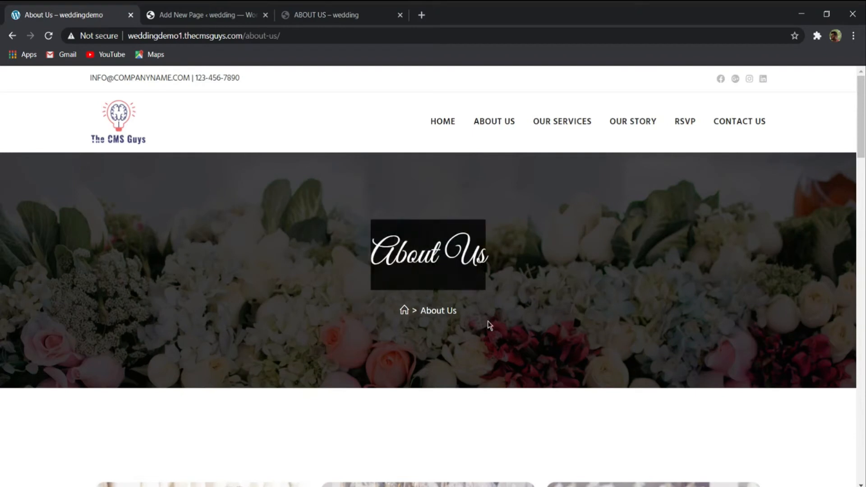
{"action": "left_click_drag", "start_coordinate": [488, 320], "coordinate": [394, 317]}
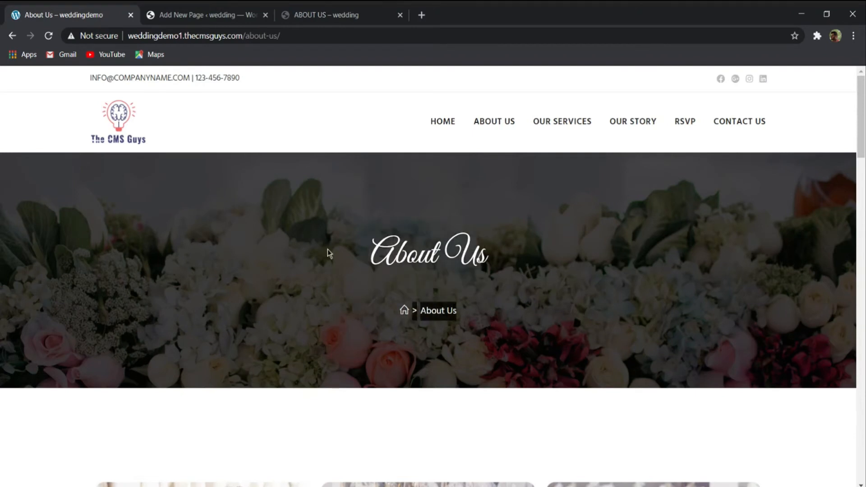
{"action": "left_click", "coordinate": [213, 239]}
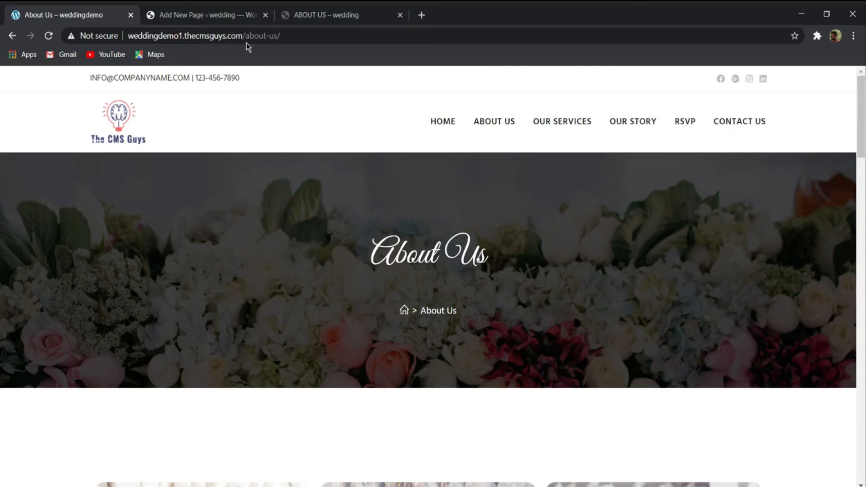
- In the new page's OceanWP title settings, set the title style to Background Image
{"action": "left_click", "coordinate": [223, 15]}
{"action": "scroll", "coordinate": [326, 194], "scroll_direction": "down", "scroll_amount": 4}
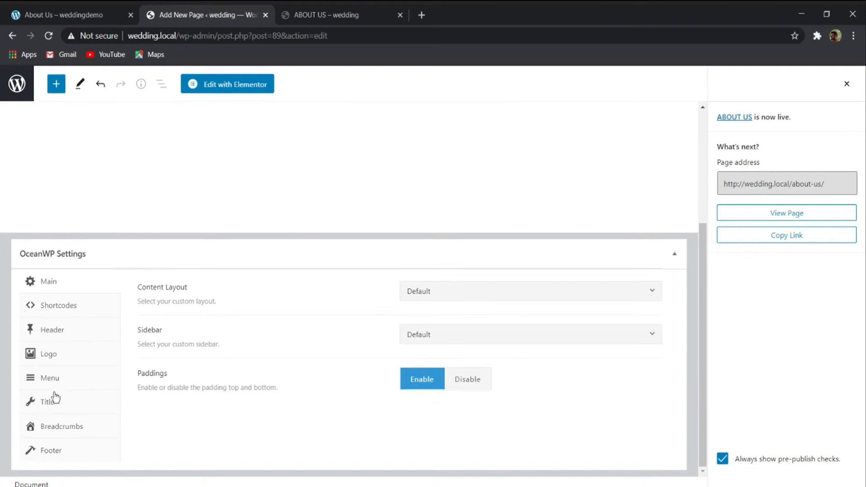
{"action": "left_click", "coordinate": [44, 403]}
{"action": "scroll", "coordinate": [208, 357], "scroll_direction": "down", "scroll_amount": 1}
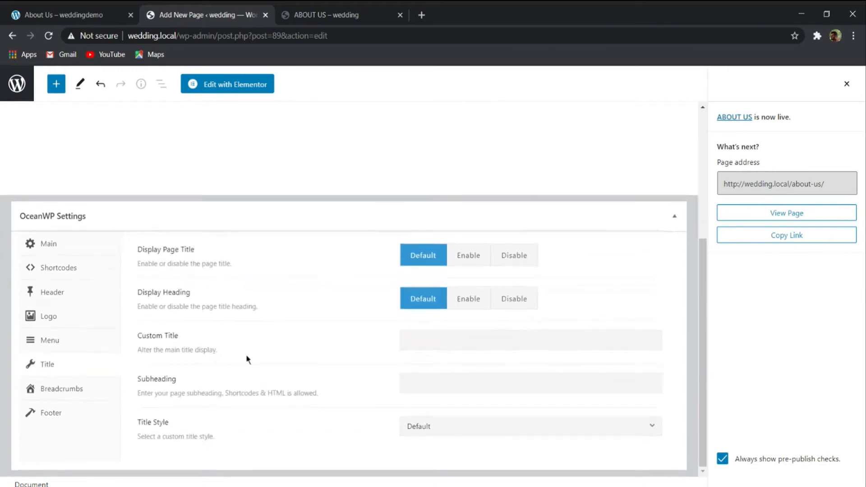
{"action": "left_click", "coordinate": [507, 427]}
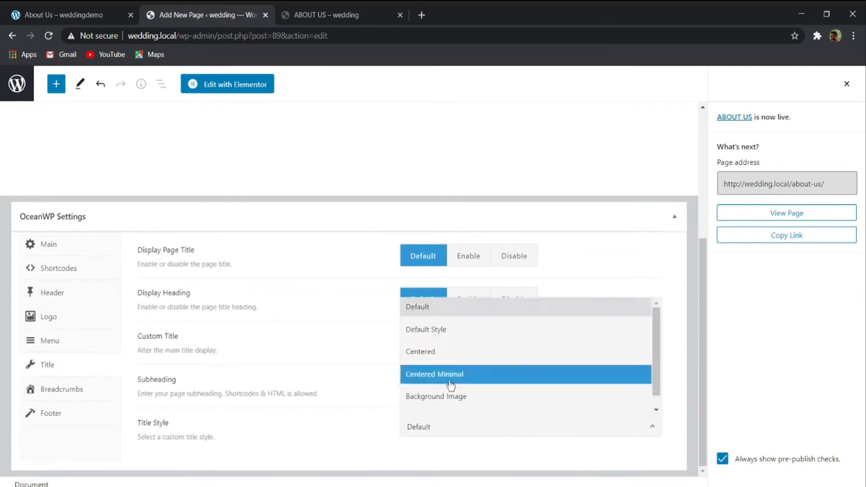
{"action": "left_click", "coordinate": [453, 395]}
- Set the title's background image to the floral picture 1920x266_bg1-1024x142-1.jpg from the media library
{"action": "scroll", "coordinate": [458, 394], "scroll_direction": "down", "scroll_amount": 5}
{"action": "left_click", "coordinate": [441, 305]}
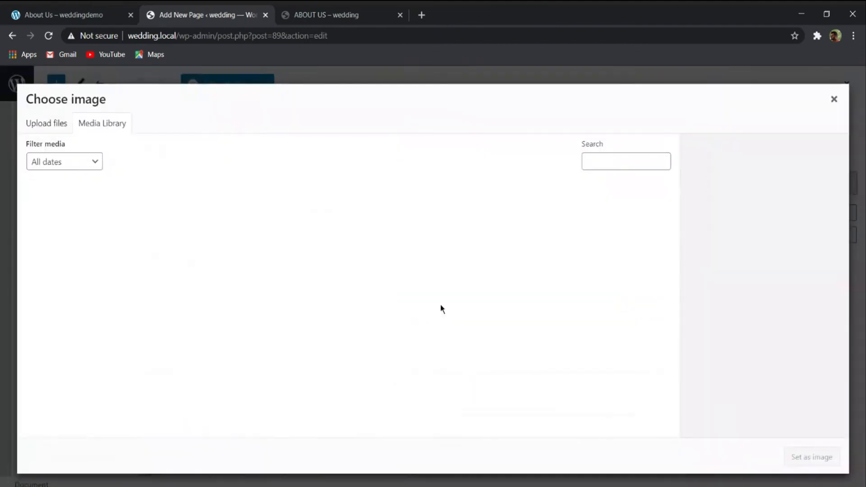
{"action": "scroll", "coordinate": [210, 282], "scroll_direction": "down", "scroll_amount": 5}
{"action": "left_click", "coordinate": [163, 190]}
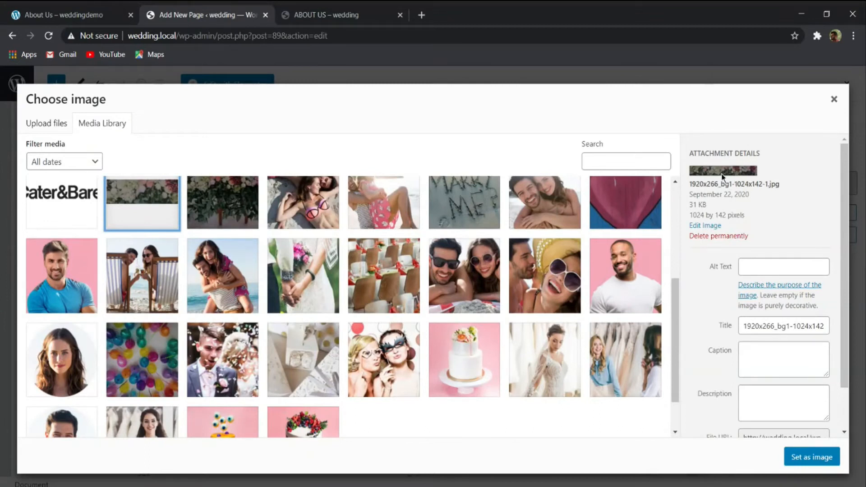
{"action": "left_click", "coordinate": [794, 459]}
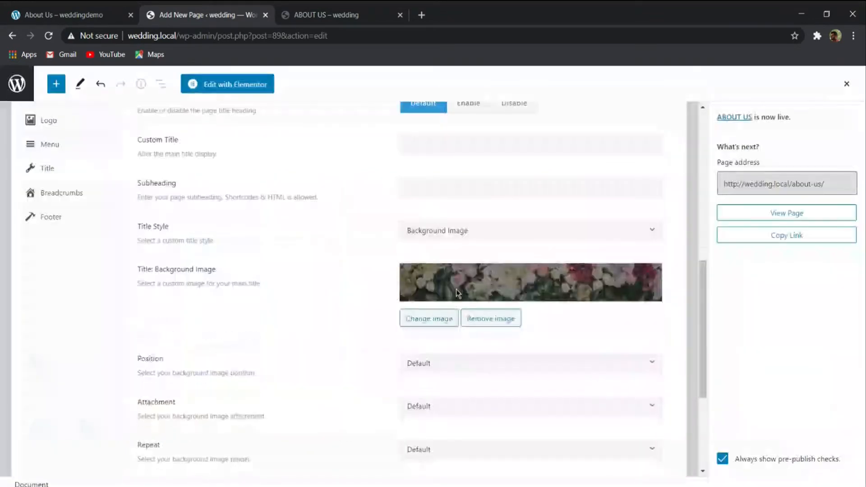
- Update the ABOUT US page, check its banner on the reloaded live page and return to the page editor
{"action": "scroll", "coordinate": [367, 313], "scroll_direction": "up", "scroll_amount": 7}
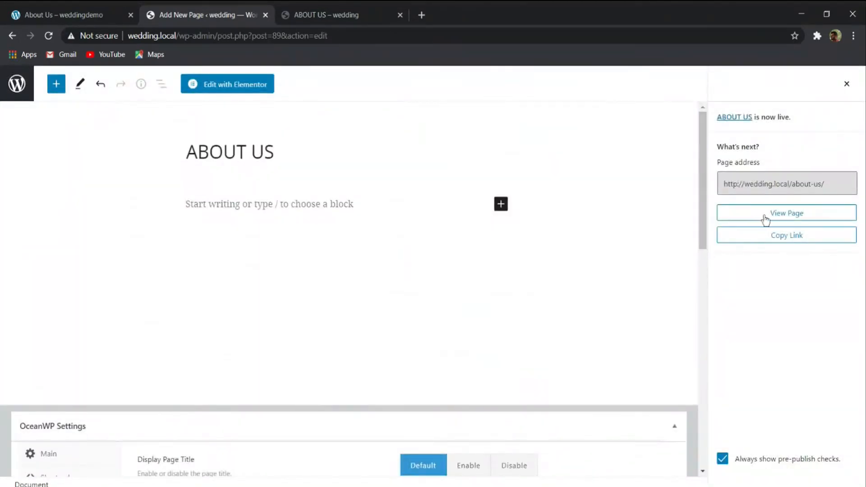
{"action": "left_click", "coordinate": [846, 84]}
{"action": "left_click", "coordinate": [782, 84]}
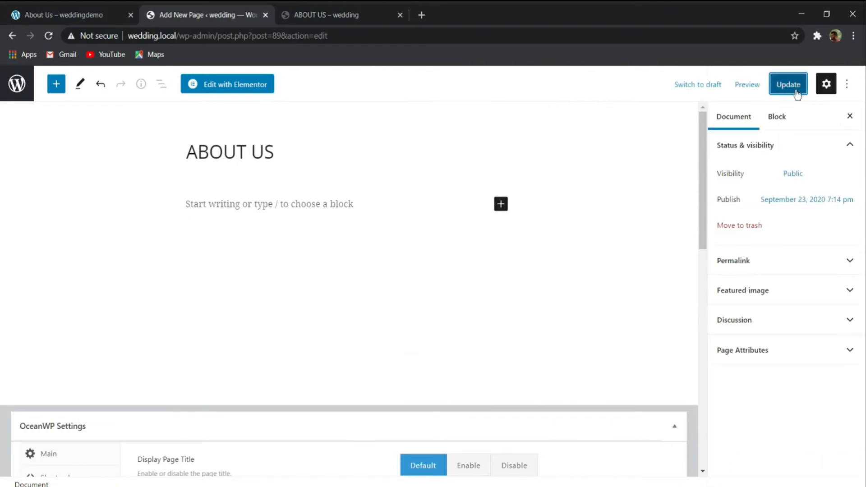
{"action": "left_click", "coordinate": [322, 11]}
{"action": "left_click", "coordinate": [49, 36]}
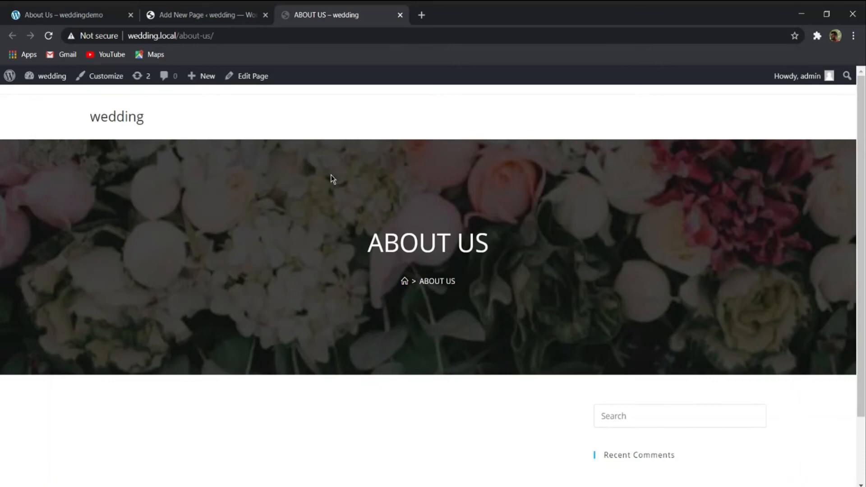
{"action": "left_click", "coordinate": [156, 14]}
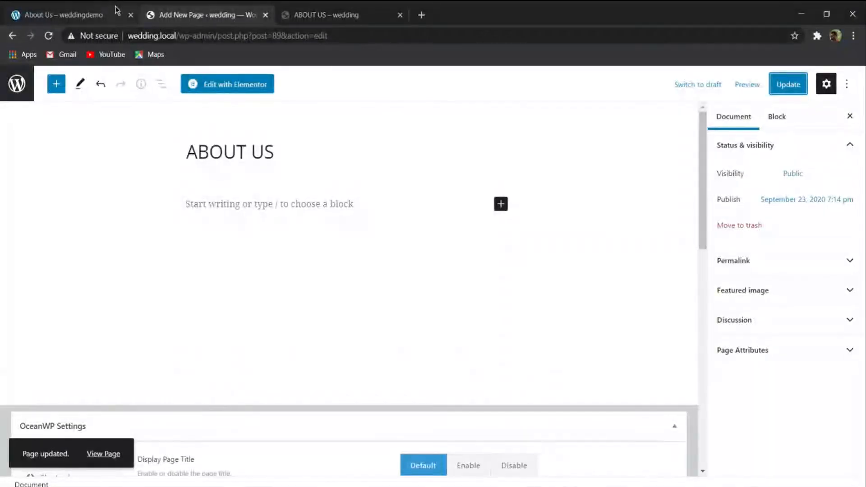
- Open the live ABOUT US page in the Customizer and set the Page Title typography's font family to Great Vibes
{"action": "left_click", "coordinate": [108, 11]}
{"action": "left_click", "coordinate": [336, 15]}
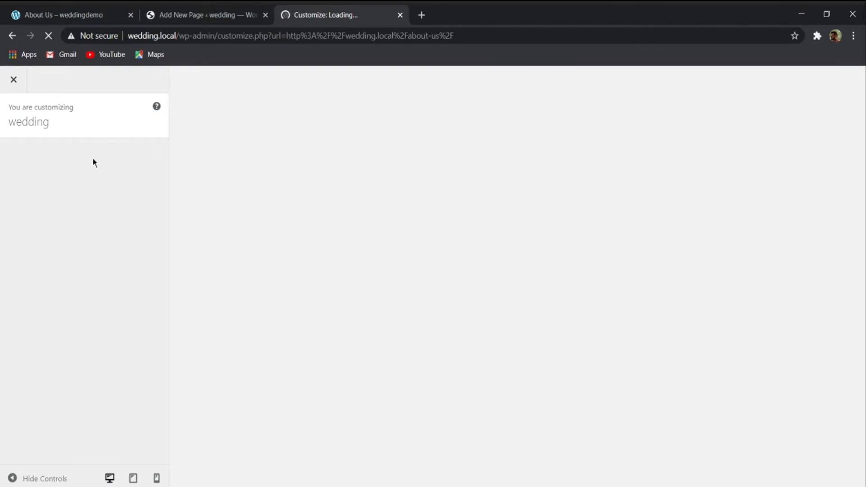
{"action": "left_click", "coordinate": [135, 10]}
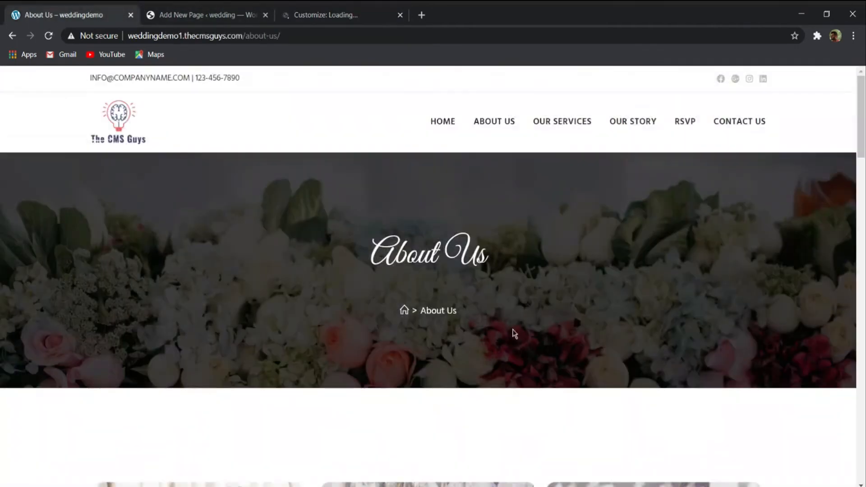
{"action": "left_click", "coordinate": [346, 15]}
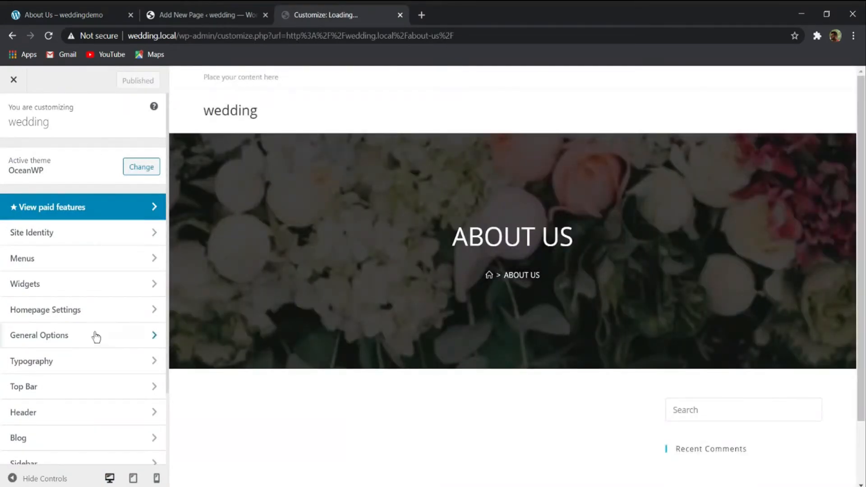
{"action": "scroll", "coordinate": [40, 246], "scroll_direction": "down", "scroll_amount": 2}
{"action": "left_click", "coordinate": [23, 277]}
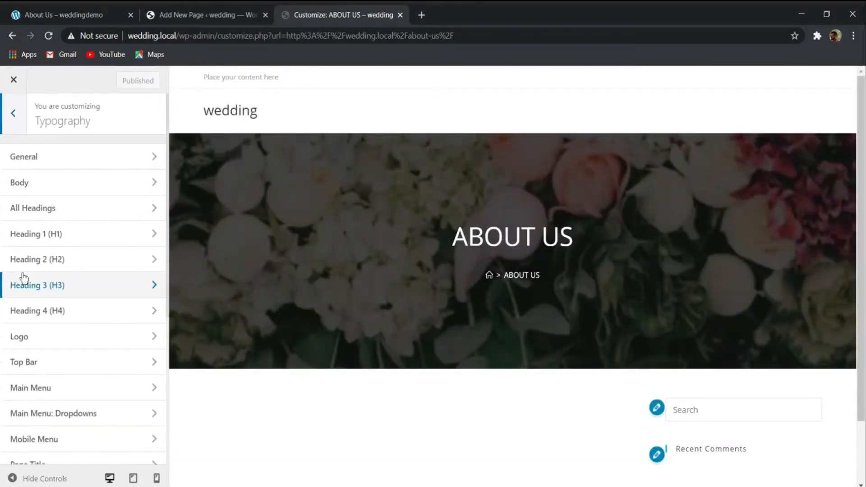
{"action": "scroll", "coordinate": [75, 288], "scroll_direction": "down", "scroll_amount": 5}
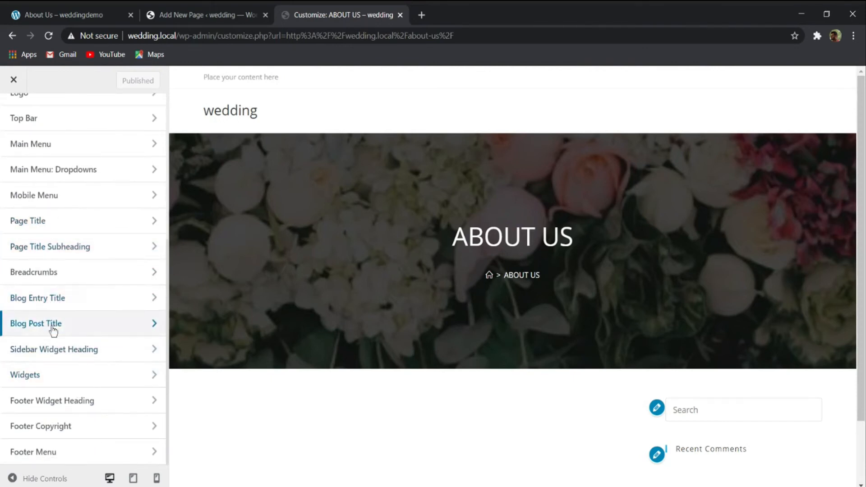
{"action": "left_click", "coordinate": [53, 224]}
{"action": "left_click", "coordinate": [37, 182]}
{"action": "type", "text": "gre"}
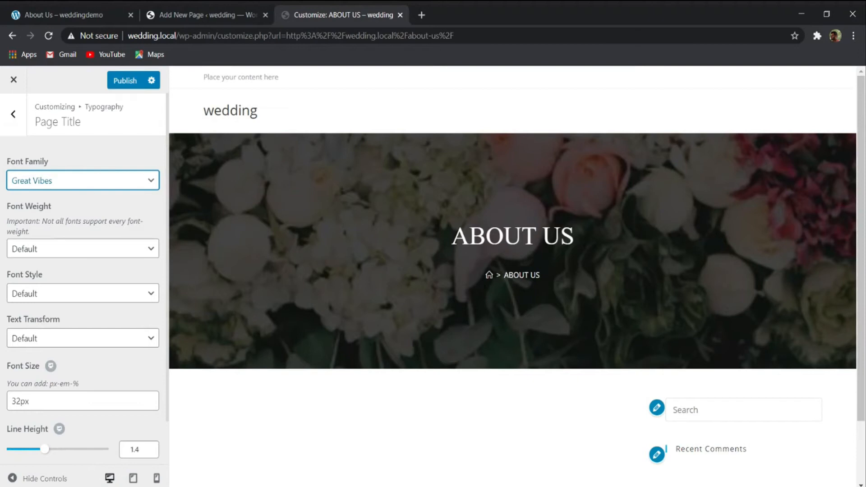
- Set the page title's font weight to Medium: 500 and its font style to Normal, checking the reference title
{"action": "left_click", "coordinate": [64, 259]}
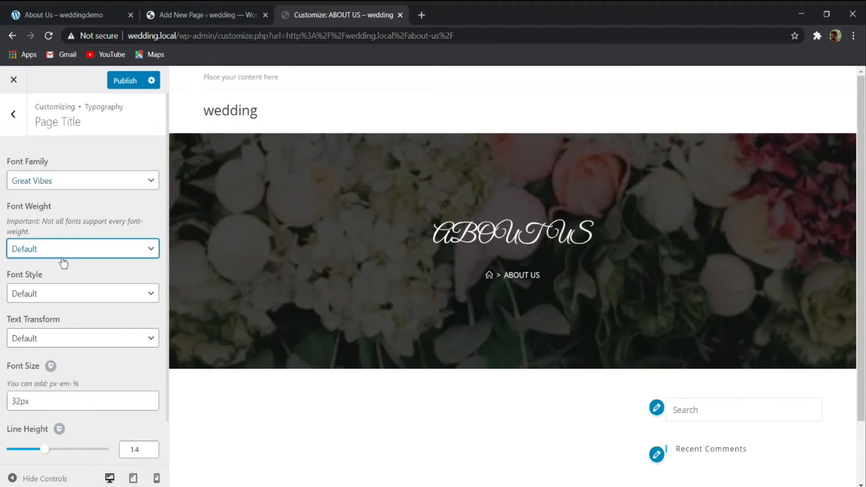
{"action": "left_click", "coordinate": [55, 327]}
{"action": "left_click", "coordinate": [64, 298]}
{"action": "left_click", "coordinate": [63, 8]}
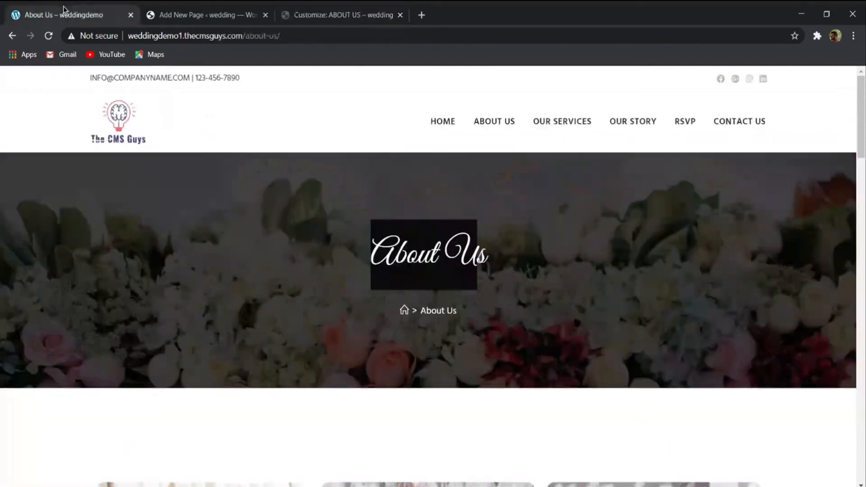
{"action": "left_click", "coordinate": [324, 10]}
{"action": "left_click", "coordinate": [58, 296]}
{"action": "left_click", "coordinate": [56, 316]}
- Try the None and Lowercase text transforms on the page title and restore Default
{"action": "left_click", "coordinate": [67, 336]}
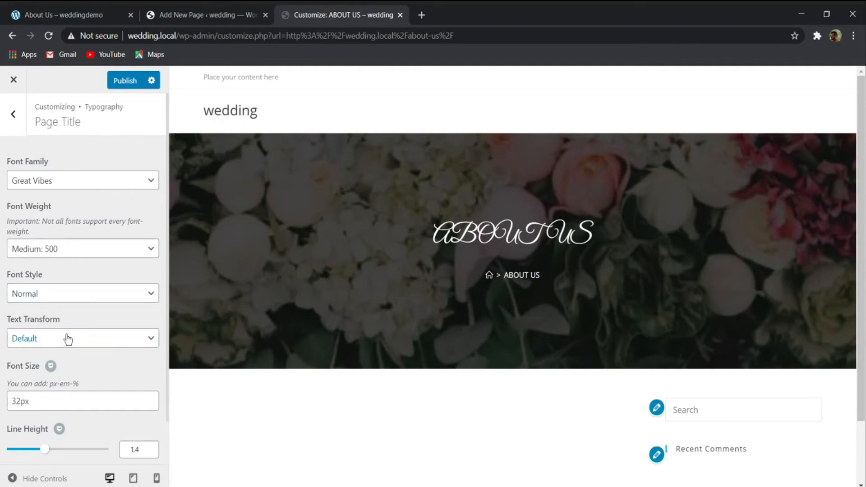
{"action": "left_click", "coordinate": [62, 352]}
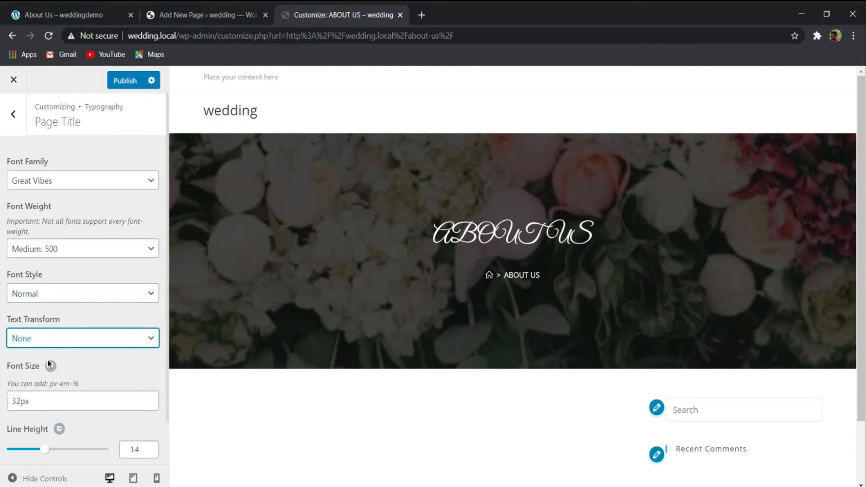
{"action": "left_click", "coordinate": [50, 376]}
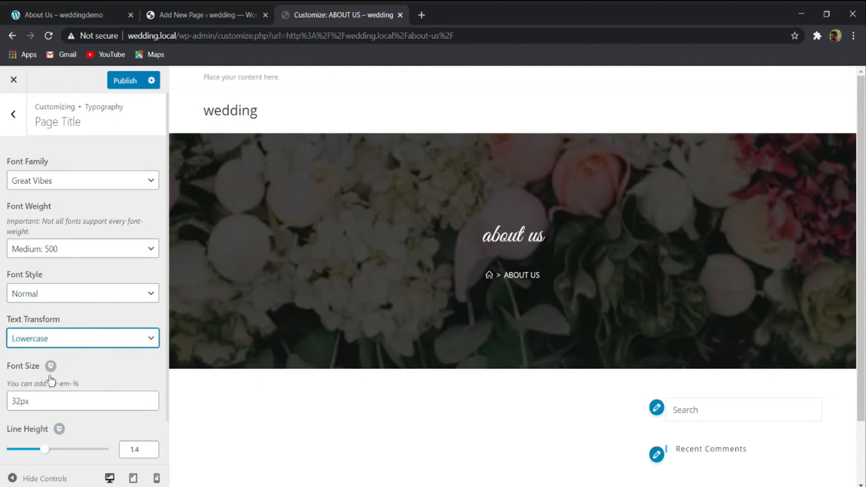
{"action": "left_click", "coordinate": [79, 350]}
{"action": "left_click", "coordinate": [86, 344]}
{"action": "left_click", "coordinate": [76, 353]}
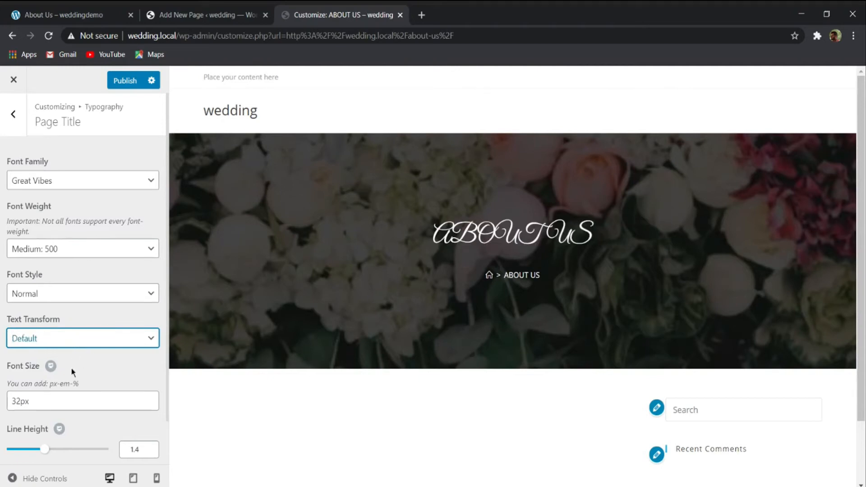
- Set the page title's font size to 48px and publish the typography changes
{"action": "left_click_drag", "start_coordinate": [25, 400], "coordinate": [6, 399]}
{"action": "type", "text": "8"}
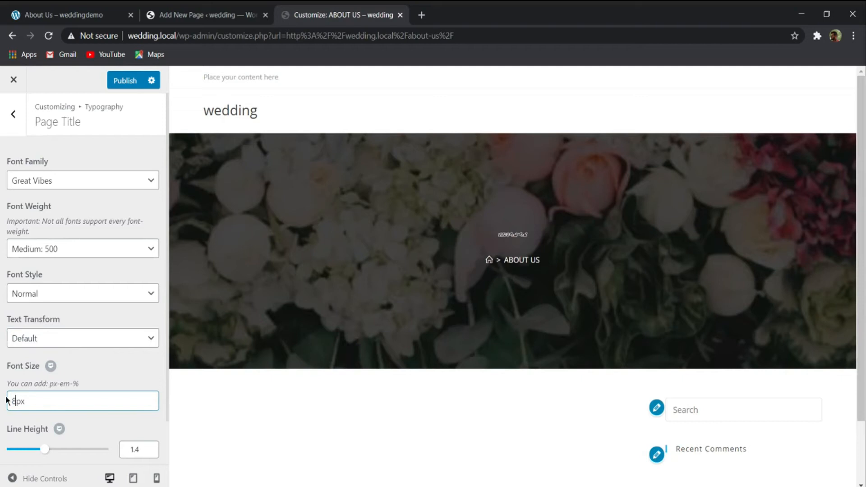
{"action": "key", "text": "BackSpace"}
{"action": "type", "text": "48"}
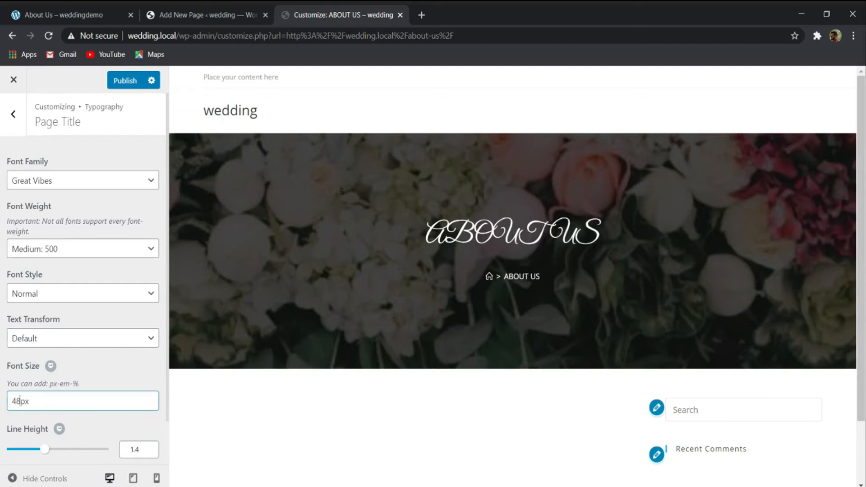
{"action": "scroll", "coordinate": [58, 429], "scroll_direction": "down", "scroll_amount": 1}
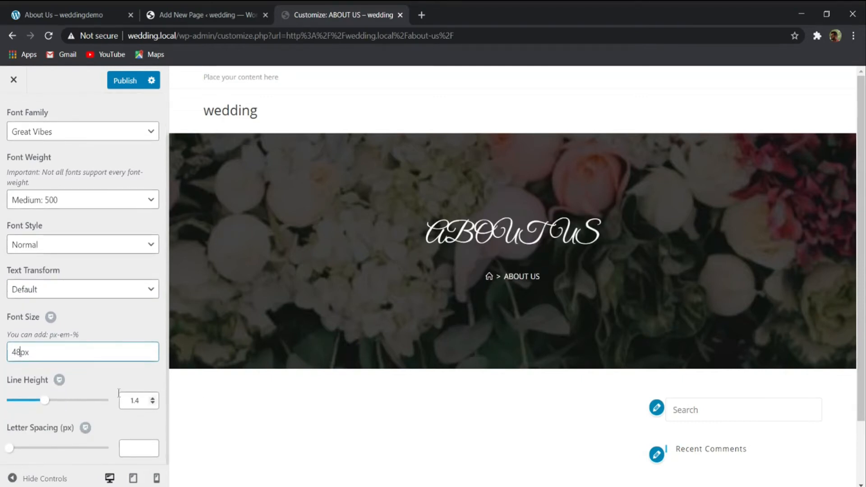
{"action": "left_click", "coordinate": [124, 84]}
{"action": "scroll", "coordinate": [98, 243], "scroll_direction": "up", "scroll_amount": 2}
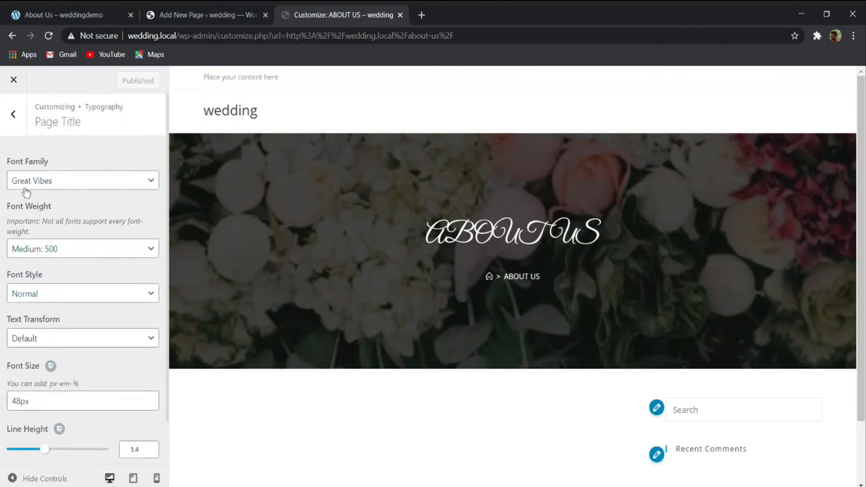
- In the Breadcrumbs typography, set the font family to Hind and the font weight to Semibold: 600
{"action": "left_click", "coordinate": [10, 116]}
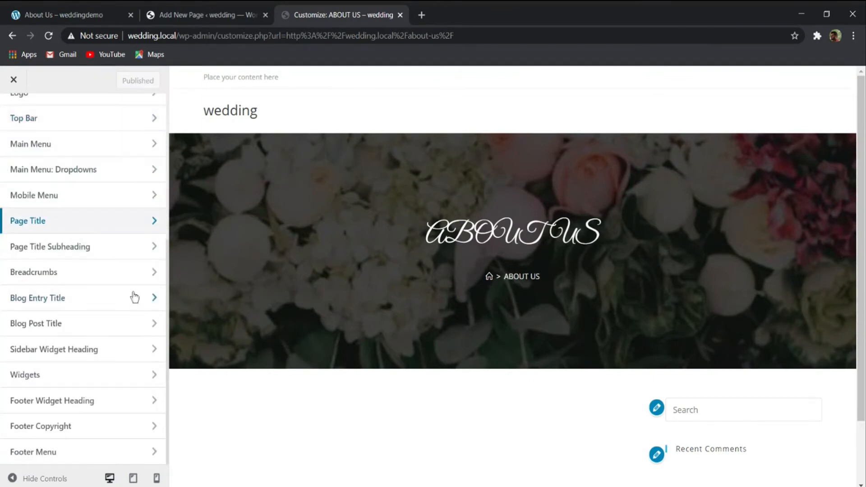
{"action": "left_click", "coordinate": [74, 275]}
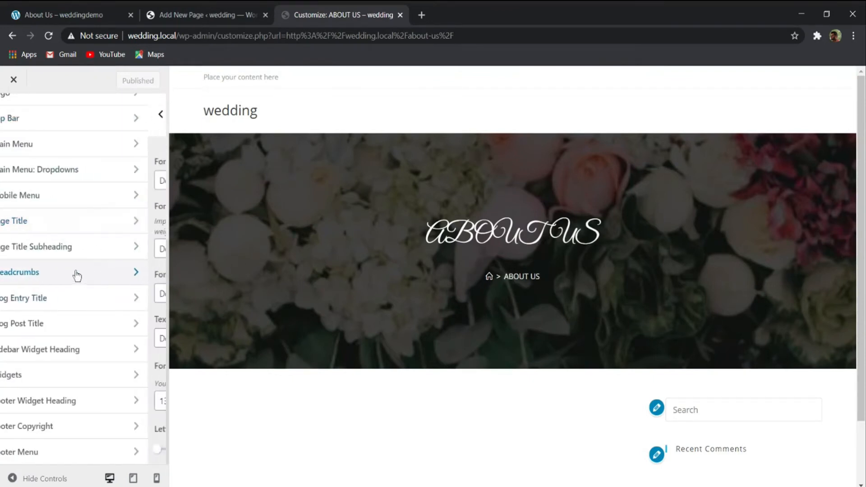
{"action": "left_click", "coordinate": [57, 187]}
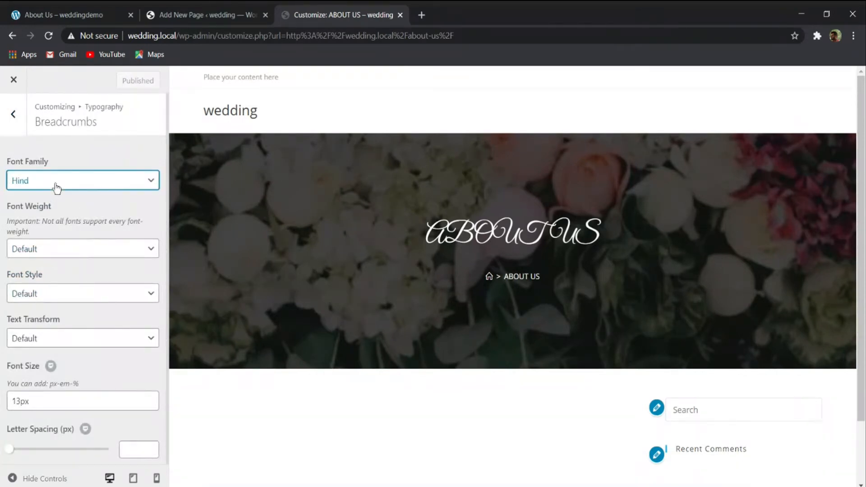
{"action": "left_click", "coordinate": [53, 252]}
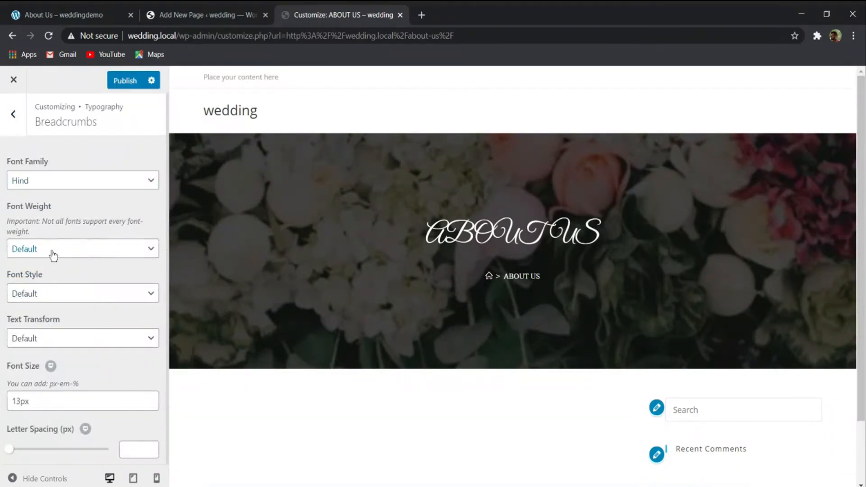
{"action": "left_click", "coordinate": [50, 315]}
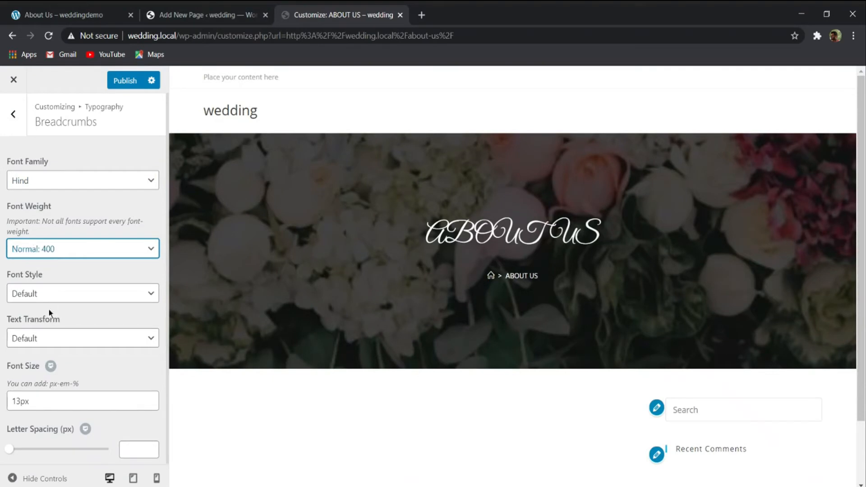
{"action": "left_click", "coordinate": [64, 336]}
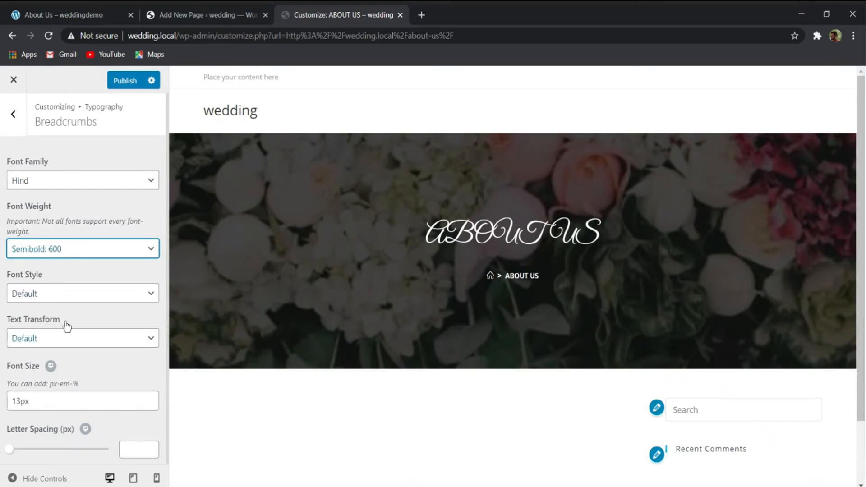
- Set the breadcrumbs' font size to 15px, publish the change and close the Customizer
{"action": "left_click_drag", "start_coordinate": [21, 401], "coordinate": [4, 400]}
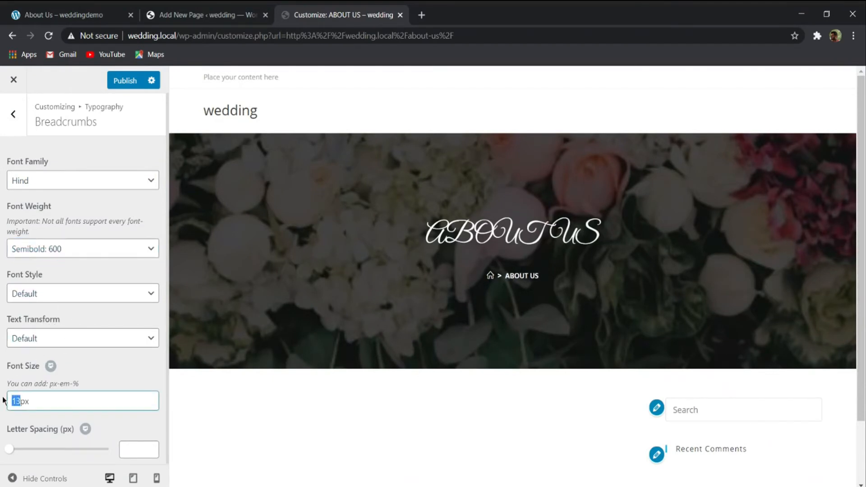
{"action": "type", "text": "15"}
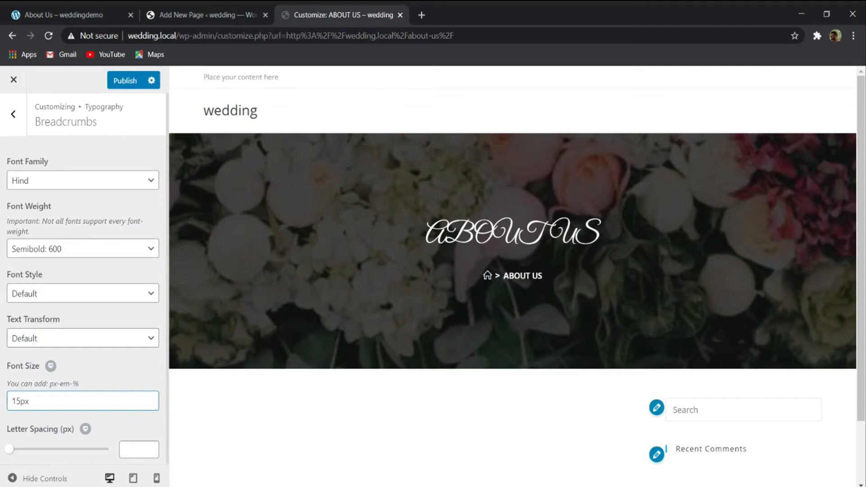
{"action": "left_click", "coordinate": [126, 80]}
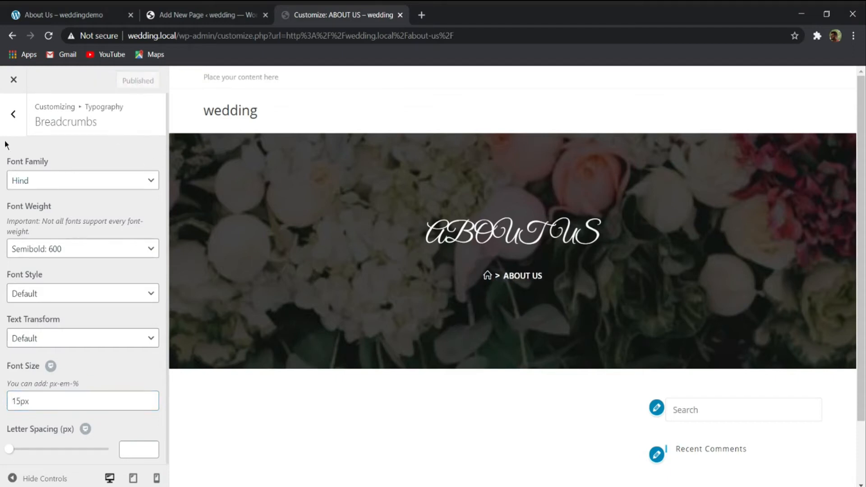
{"action": "left_click", "coordinate": [14, 79]}
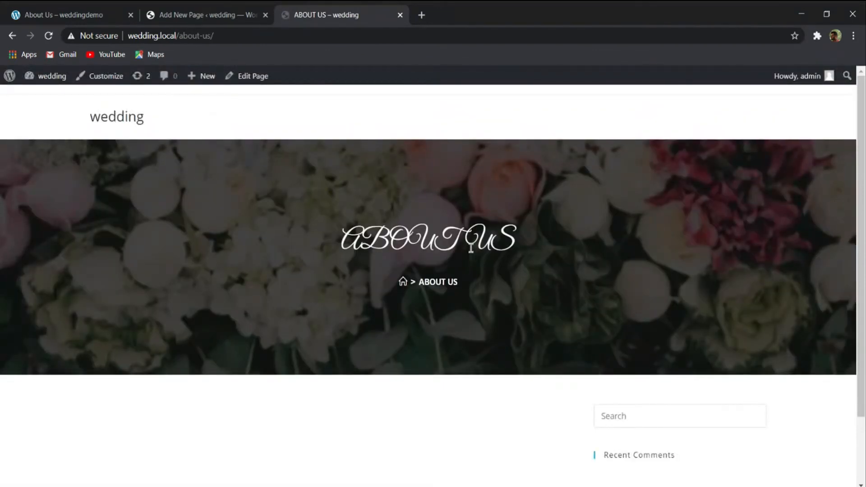
- Retitle the page as "About Us" in the page editor, update it and reload the live page
{"action": "left_click", "coordinate": [176, 17]}
{"action": "left_click_drag", "start_coordinate": [274, 152], "coordinate": [191, 152]}
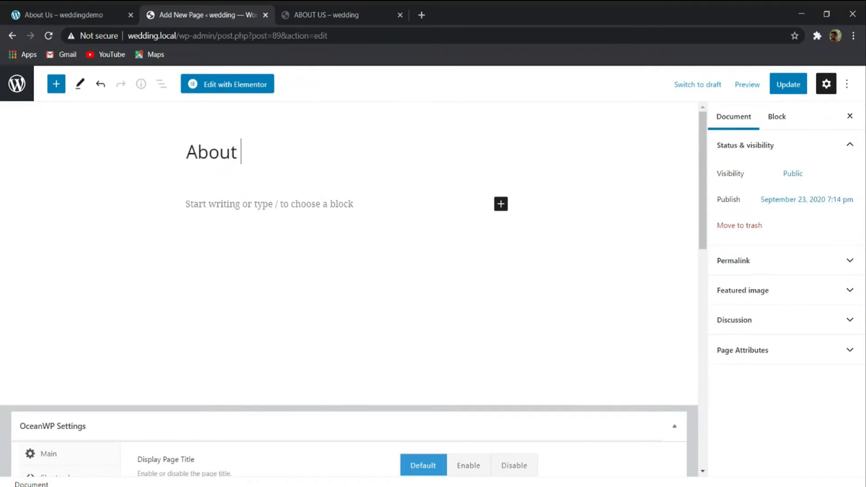
{"action": "type", "text": "Us"}
{"action": "left_click", "coordinate": [788, 84]}
{"action": "left_click", "coordinate": [338, 14]}
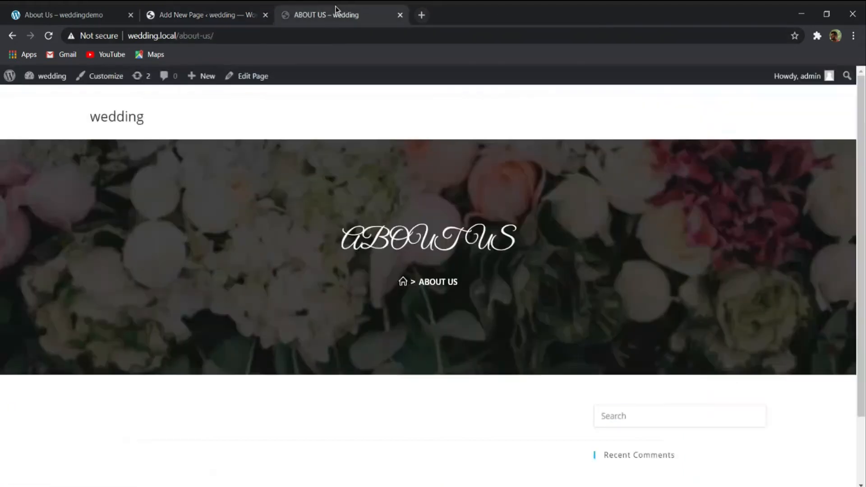
{"action": "left_click", "coordinate": [49, 35]}
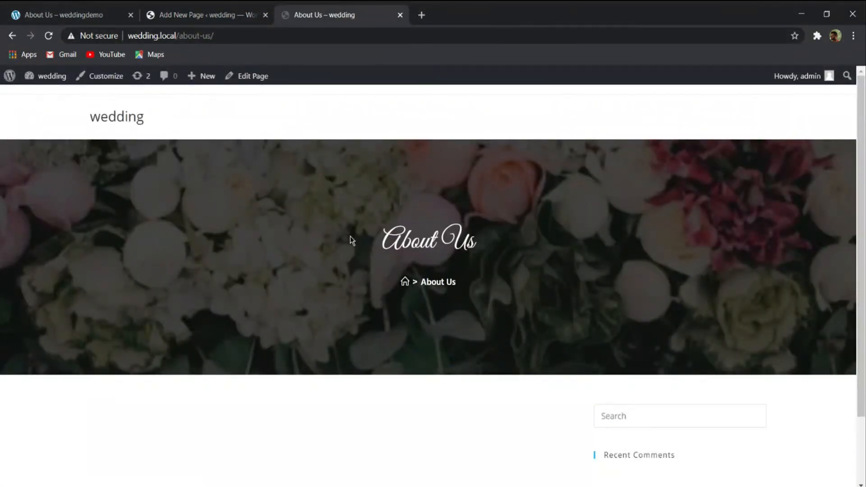
- Compare the live About Us banner with the reference, review the reference page's remaining sections and return to the page editor's OceanWP settings
{"action": "left_click", "coordinate": [113, 10]}
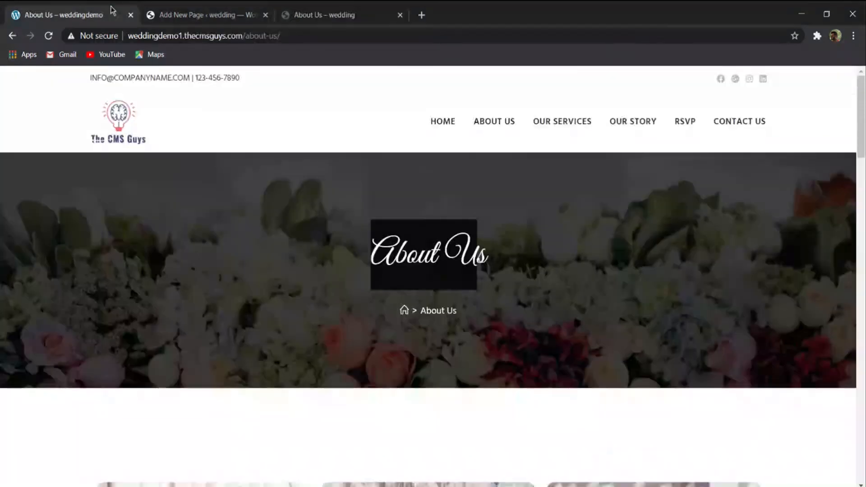
{"action": "left_click", "coordinate": [375, 19]}
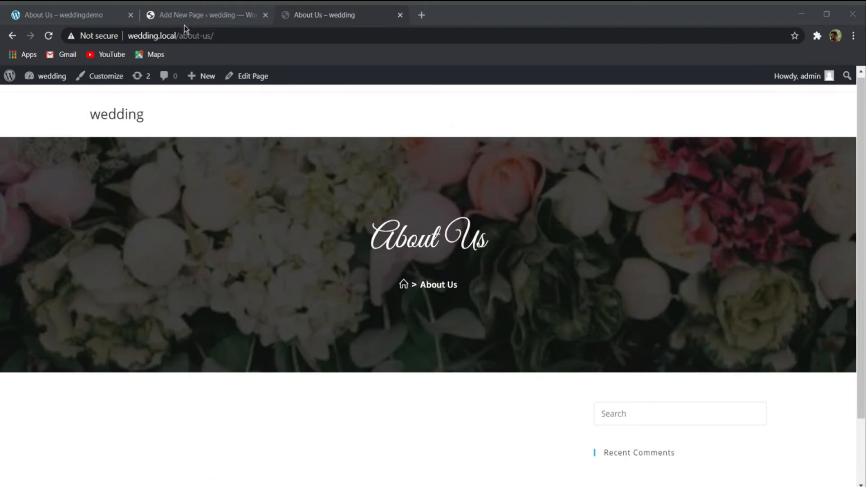
{"action": "left_click", "coordinate": [185, 8]}
{"action": "left_click", "coordinate": [85, 9]}
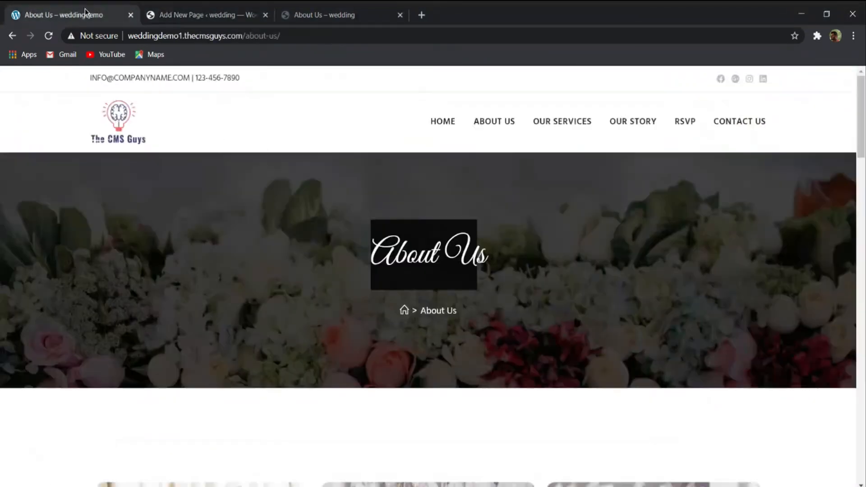
{"action": "scroll", "coordinate": [291, 199], "scroll_direction": "down", "scroll_amount": 15}
{"action": "scroll", "coordinate": [294, 222], "scroll_direction": "down", "scroll_amount": 5}
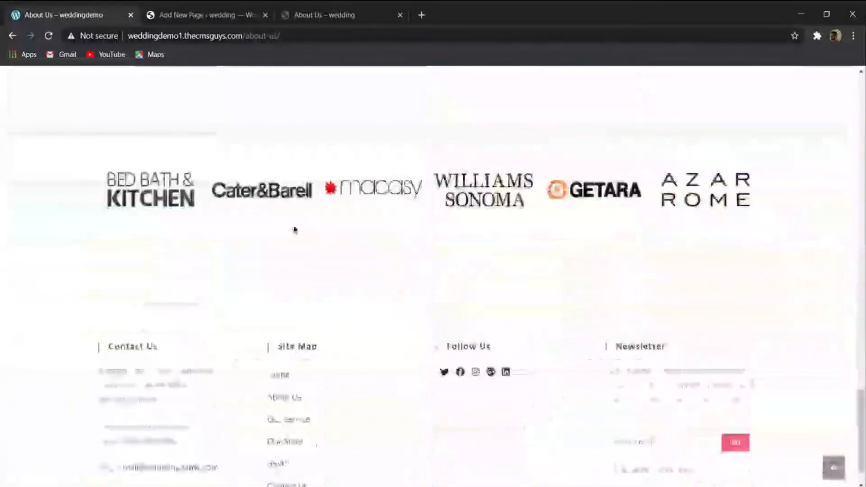
{"action": "scroll", "coordinate": [293, 228], "scroll_direction": "up", "scroll_amount": 10}
{"action": "scroll", "coordinate": [297, 226], "scroll_direction": "up", "scroll_amount": 5}
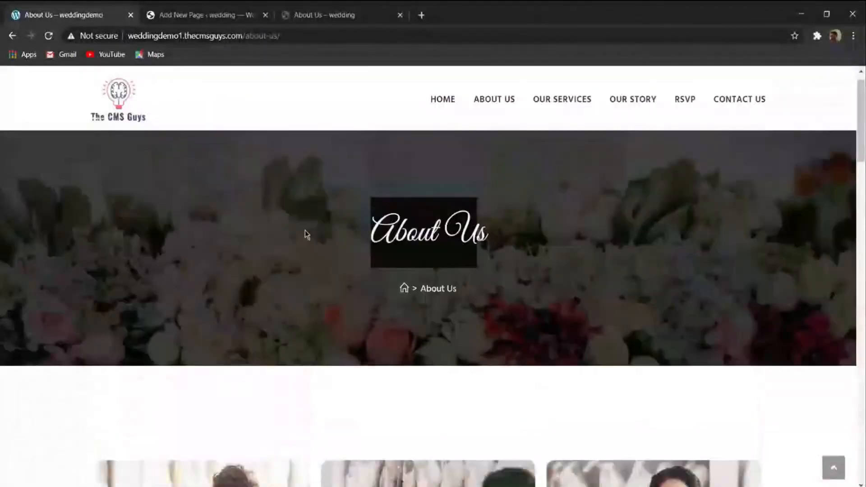
{"action": "left_click", "coordinate": [225, 14]}
{"action": "scroll", "coordinate": [232, 197], "scroll_direction": "down", "scroll_amount": 4}
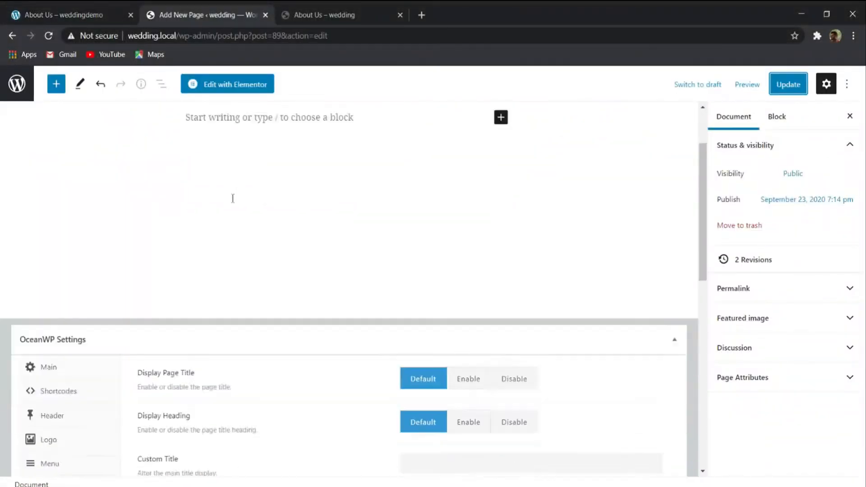
- Open the About Us page for editing in Elementor and view its empty content area beneath the banner
{"action": "scroll", "coordinate": [236, 187], "scroll_direction": "up", "scroll_amount": 4}
{"action": "scroll", "coordinate": [232, 221], "scroll_direction": "down", "scroll_amount": 8}
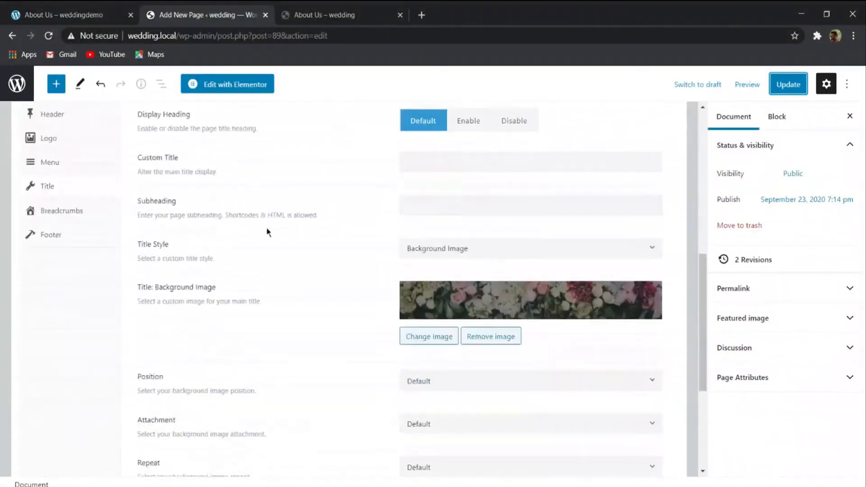
{"action": "left_click", "coordinate": [225, 85]}
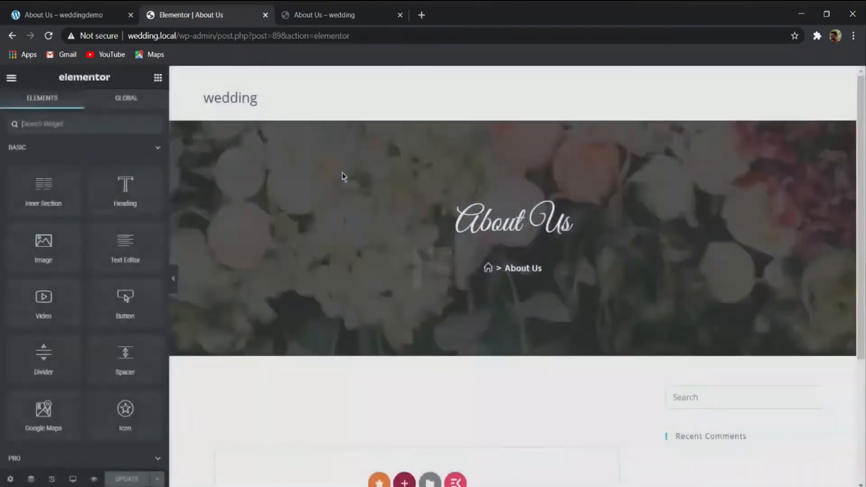
{"action": "scroll", "coordinate": [422, 184], "scroll_direction": "down", "scroll_amount": 4}
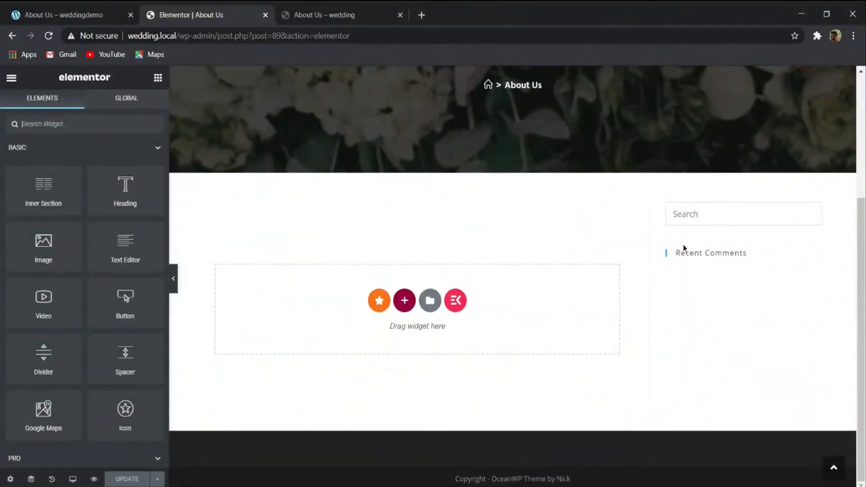
- Set the About Us page's Content Layout to Full Width in its OceanWP settings and update the page
{"action": "left_click", "coordinate": [338, 14]}
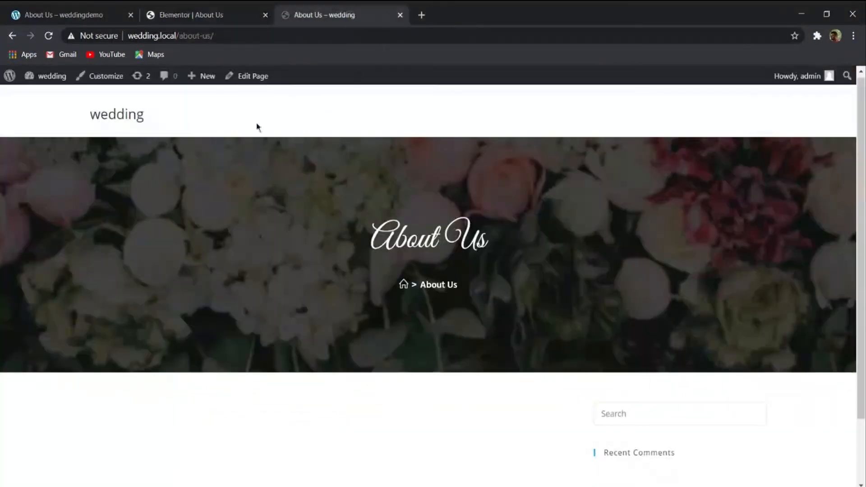
{"action": "left_click", "coordinate": [268, 82]}
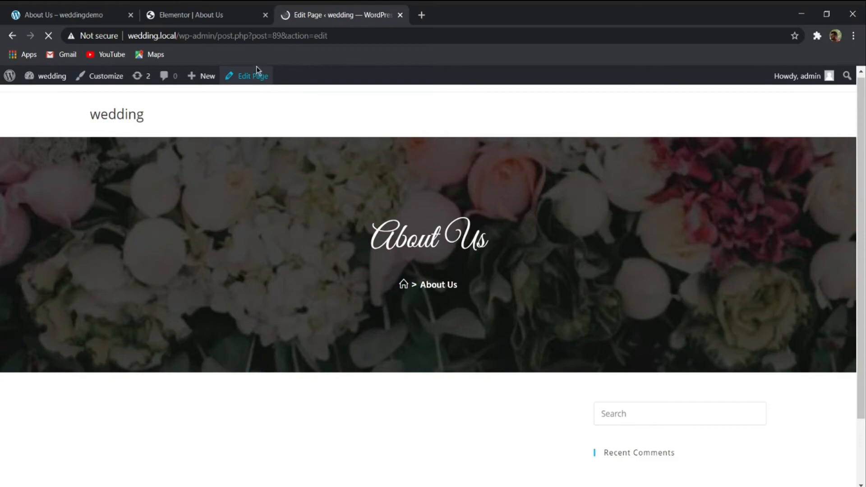
{"action": "scroll", "coordinate": [330, 204], "scroll_direction": "down", "scroll_amount": 5}
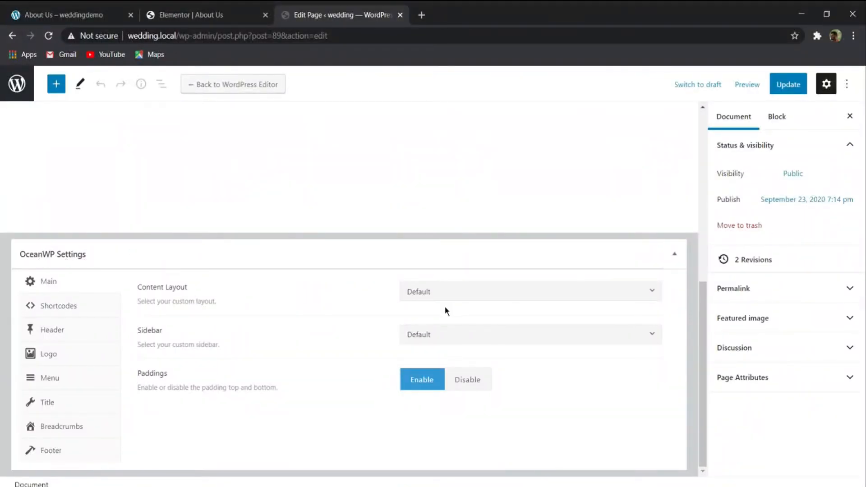
{"action": "left_click", "coordinate": [451, 291]}
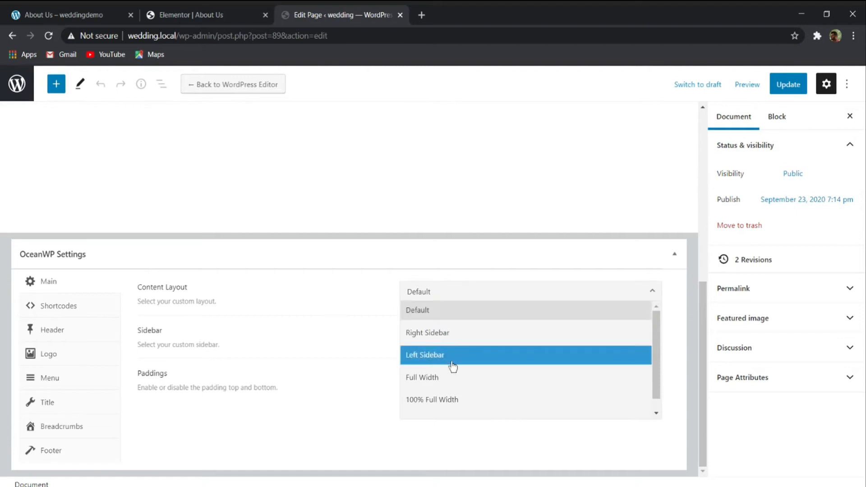
{"action": "left_click", "coordinate": [453, 377]}
{"action": "left_click", "coordinate": [788, 85]}
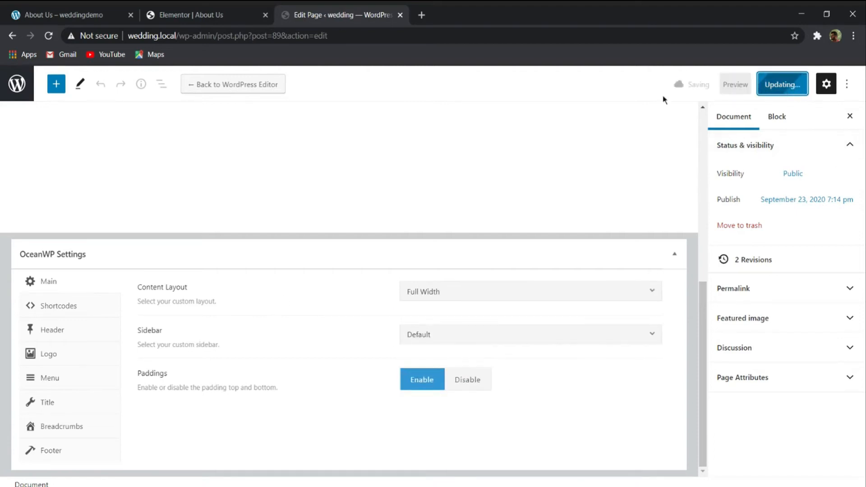
- Reload the About Us page in the Elementor editor to apply the new content layout
{"action": "left_click", "coordinate": [194, 15]}
{"action": "left_click", "coordinate": [49, 36]}
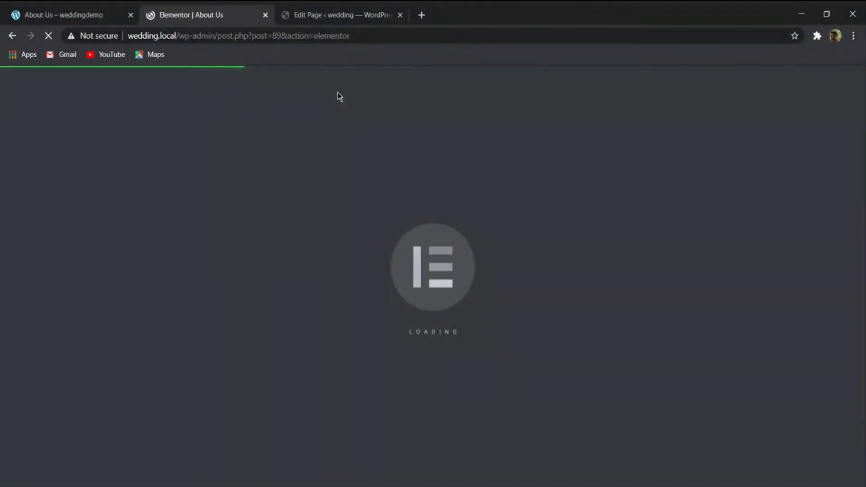
{"action": "scroll", "coordinate": [669, 242], "scroll_direction": "down", "scroll_amount": 4}
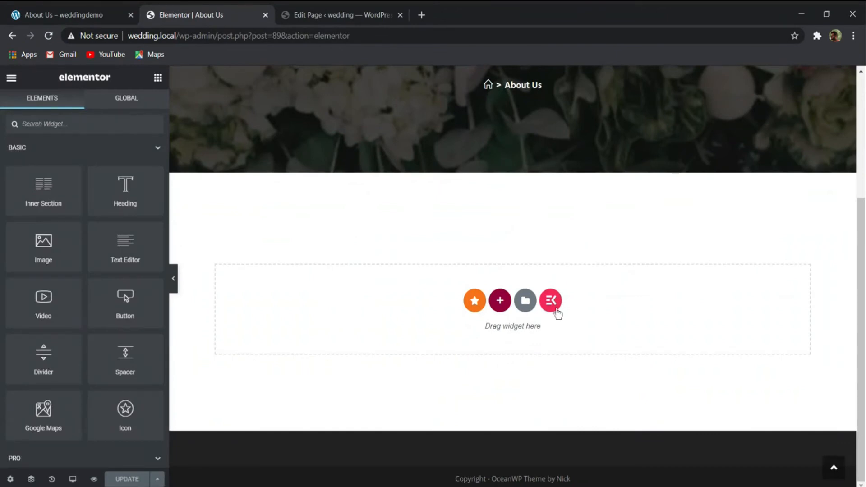
- Open My Templates in the Elementor library and start importing a template by selecting its file
{"action": "left_click", "coordinate": [525, 301]}
{"action": "left_click", "coordinate": [496, 99]}
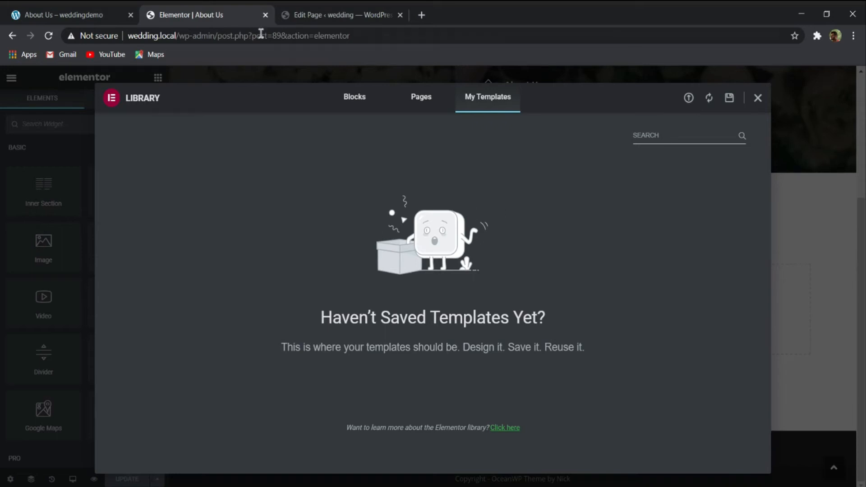
{"action": "left_click", "coordinate": [127, 10]}
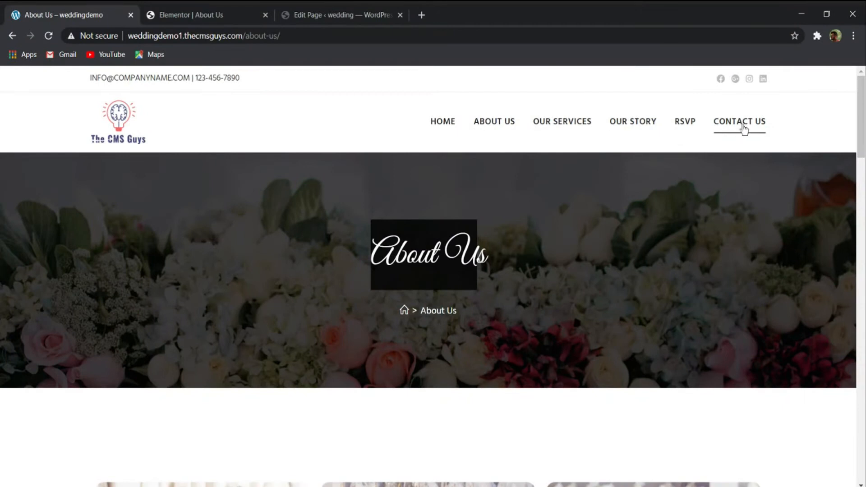
{"action": "left_click", "coordinate": [202, 12]}
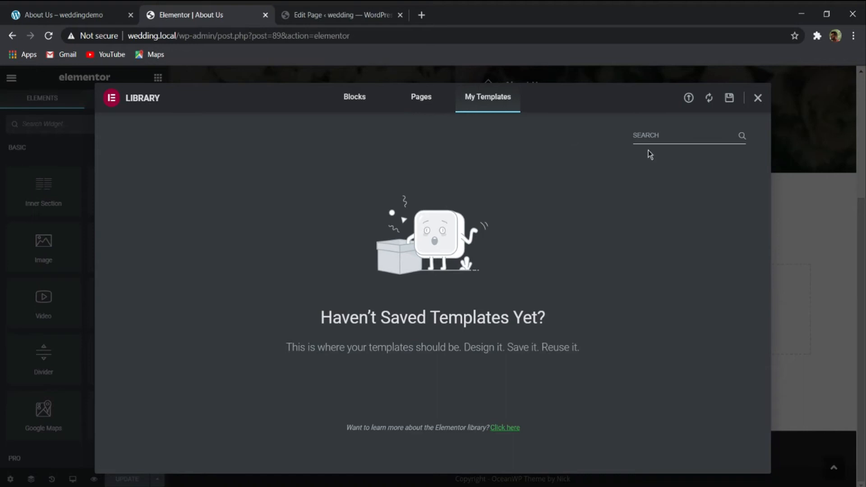
{"action": "left_click", "coordinate": [689, 98]}
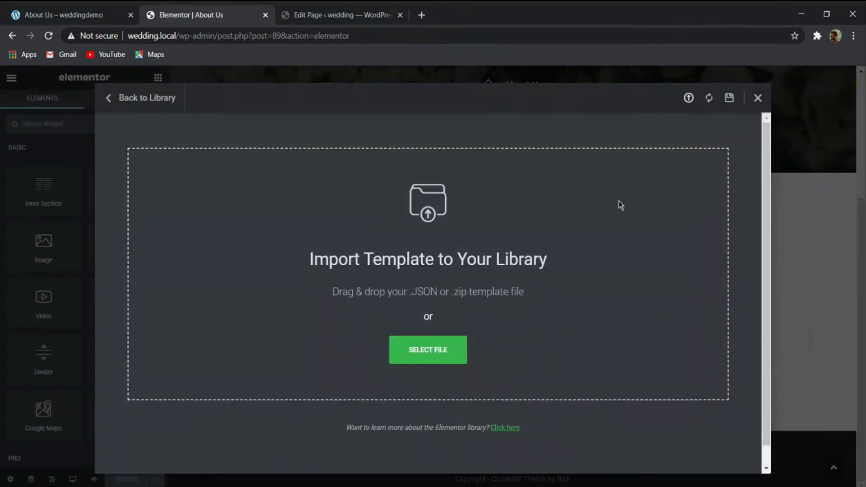
{"action": "left_click", "coordinate": [426, 357]}
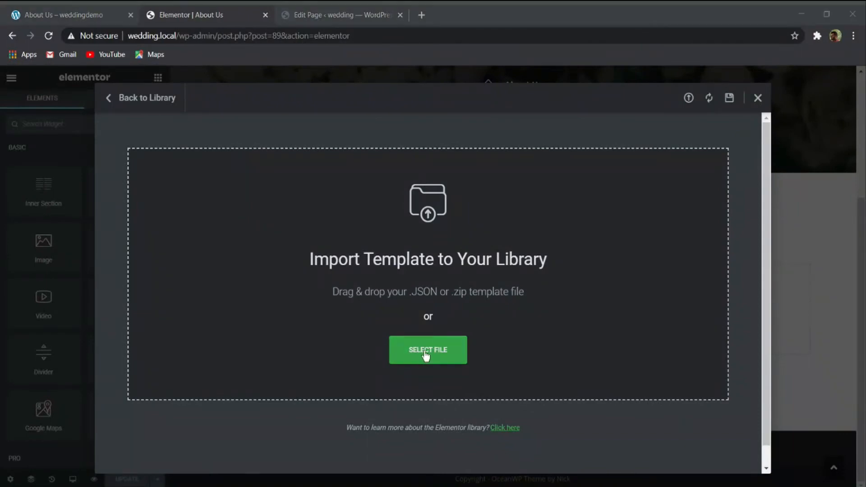
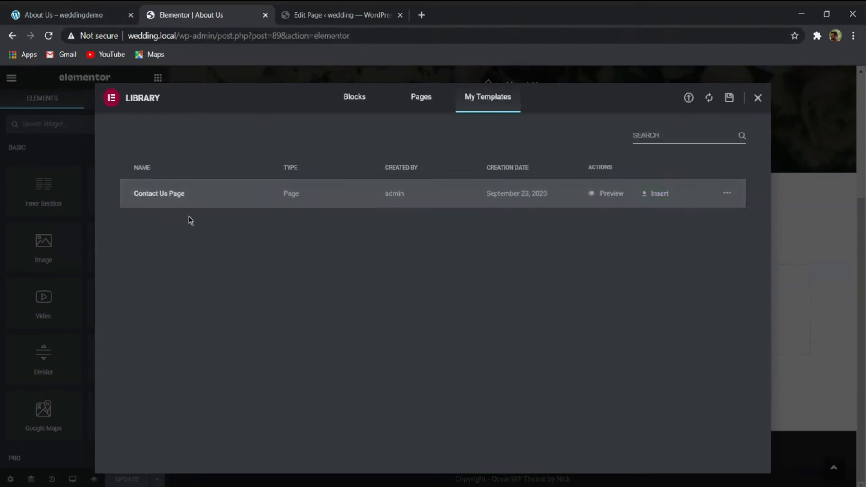
- Import the About Us Page and Our Services Page template files into My Templates
{"action": "left_click", "coordinate": [693, 98]}
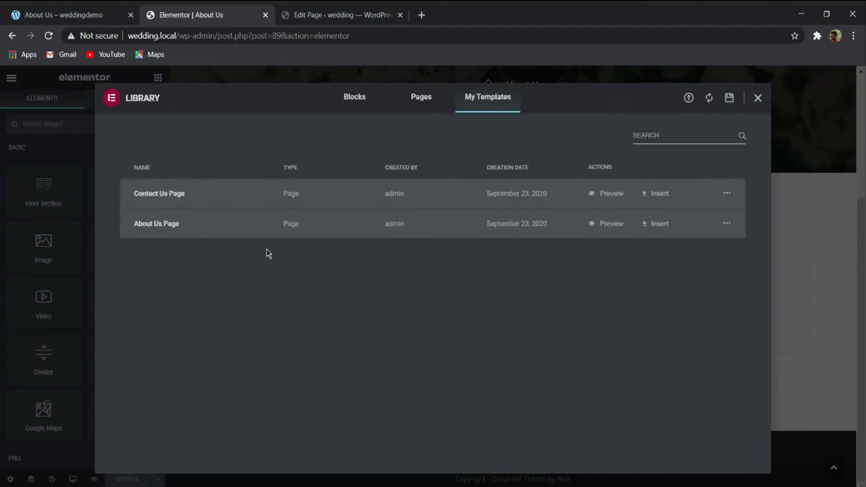
{"action": "left_click", "coordinate": [690, 99]}
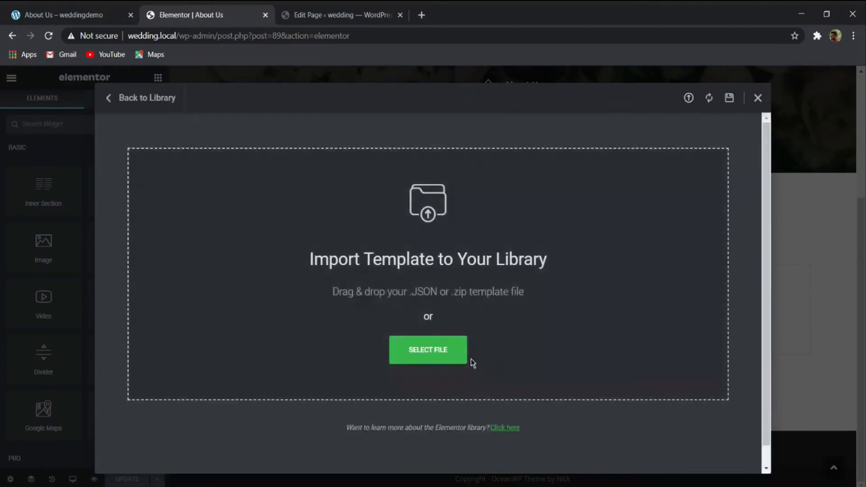
{"action": "left_click", "coordinate": [443, 361]}
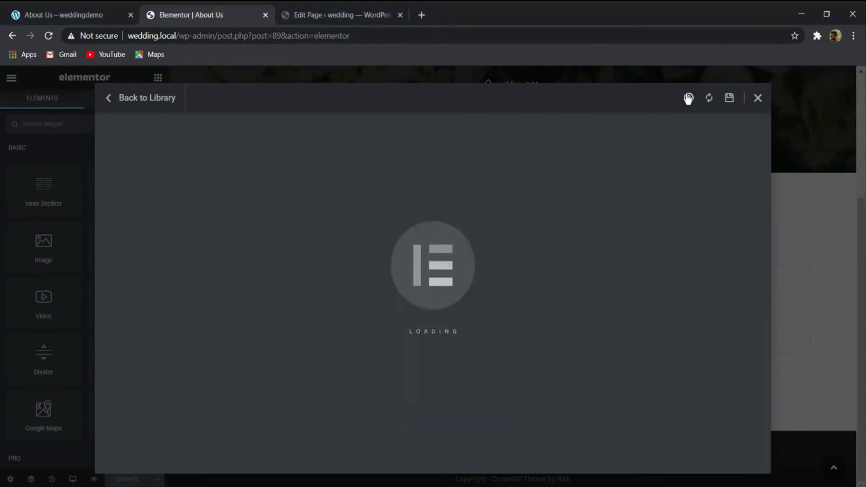
{"action": "left_click", "coordinate": [688, 98]}
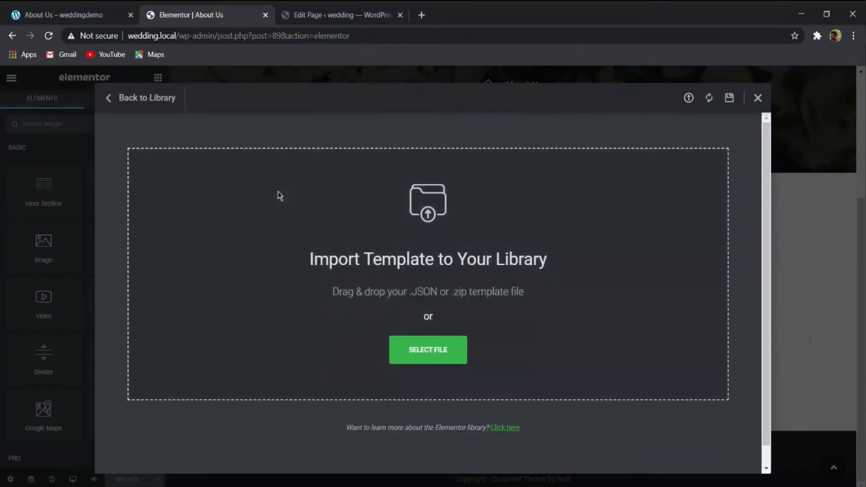
{"action": "left_click", "coordinate": [419, 349]}
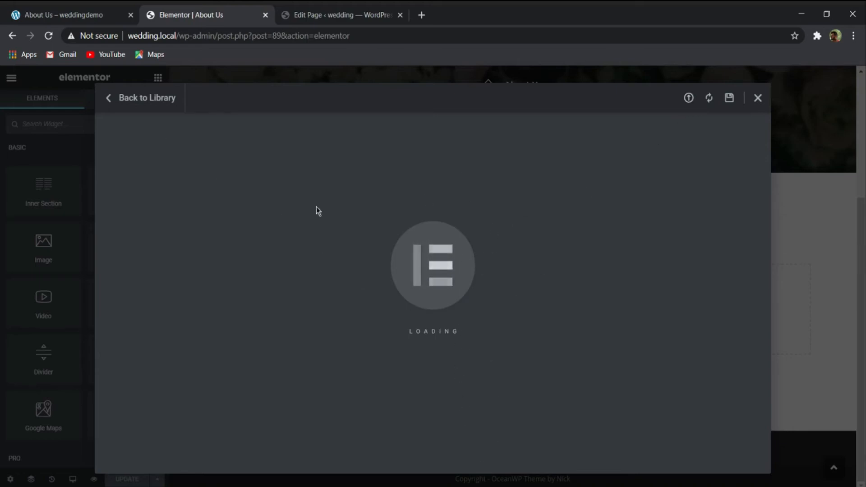
{"action": "left_click", "coordinate": [146, 104]}
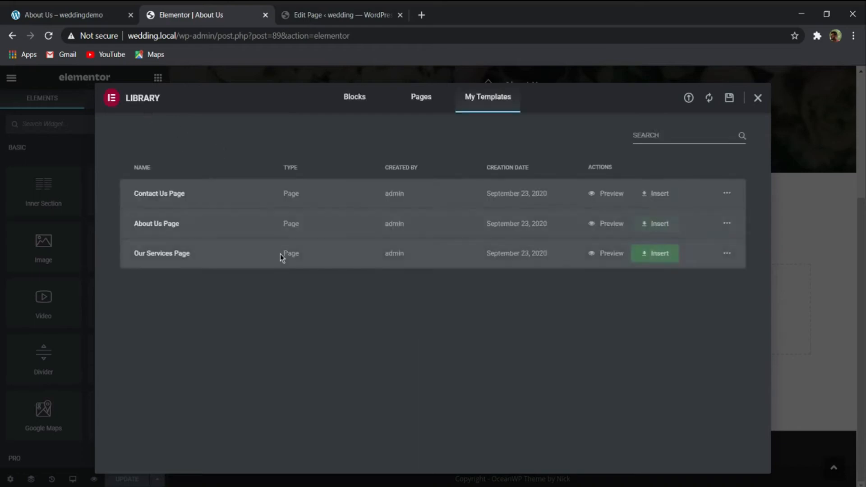
- Import the RSVP Page and Our Story Page template files into My Templates
{"action": "left_click", "coordinate": [690, 98]}
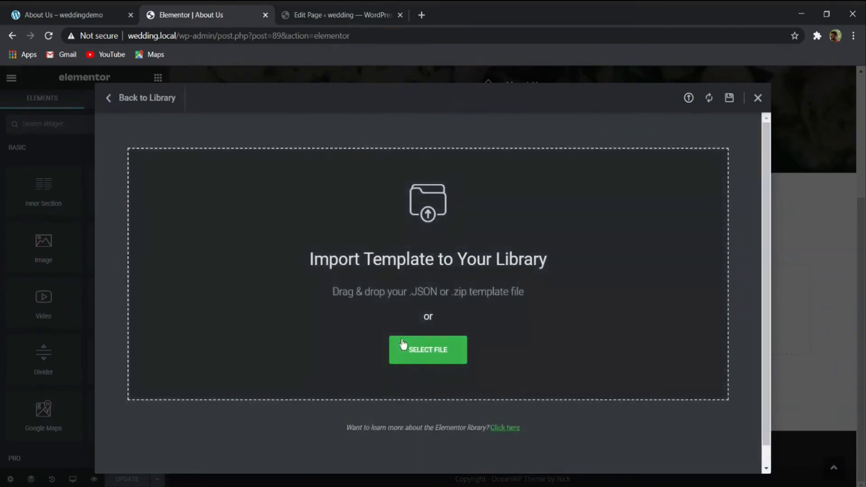
{"action": "left_click", "coordinate": [420, 350]}
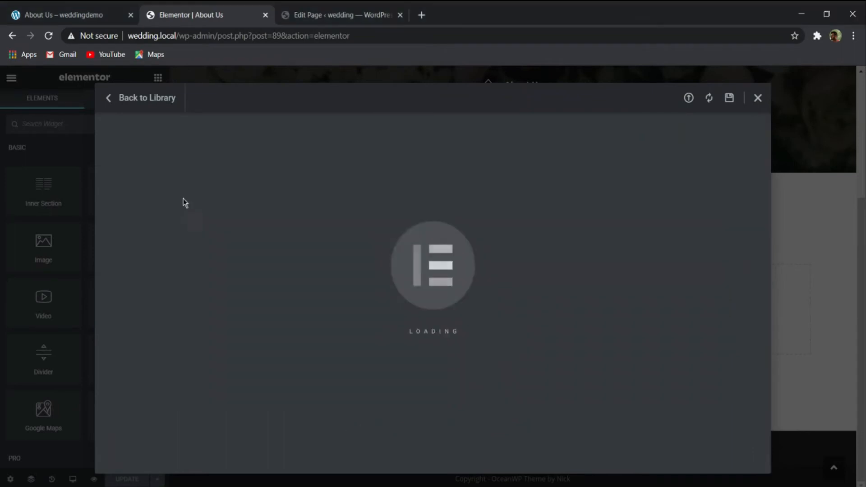
{"action": "left_click", "coordinate": [688, 98]}
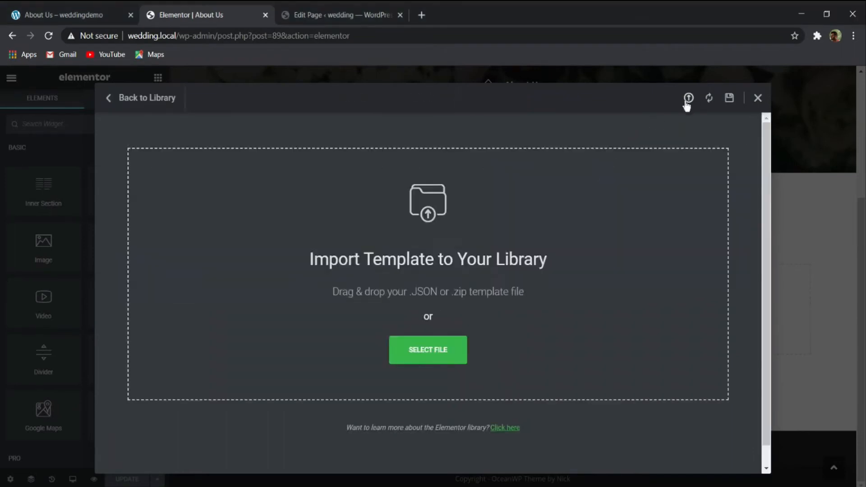
{"action": "left_click", "coordinate": [438, 359]}
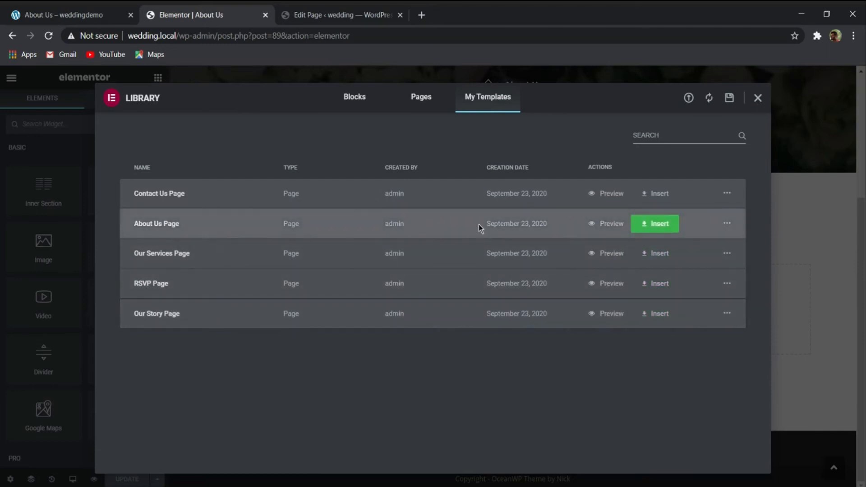
- Insert the About Us Page template into the page without importing its document settings
{"action": "left_click", "coordinate": [650, 224]}
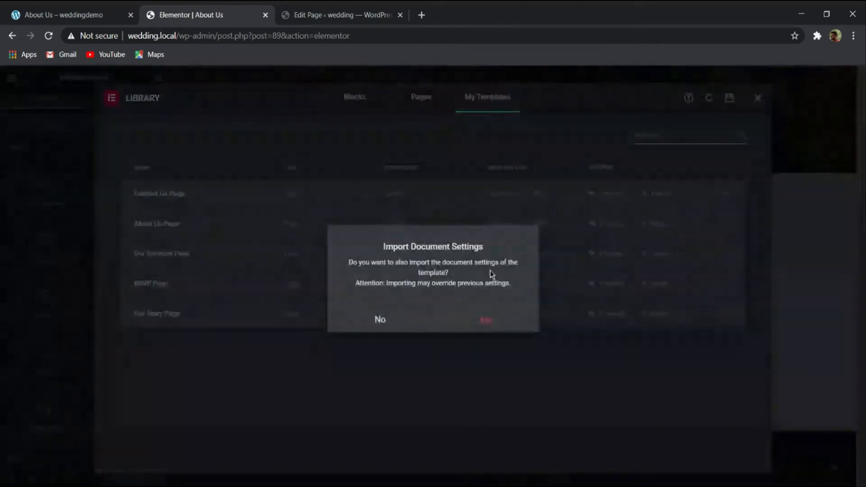
{"action": "left_click", "coordinate": [395, 327]}
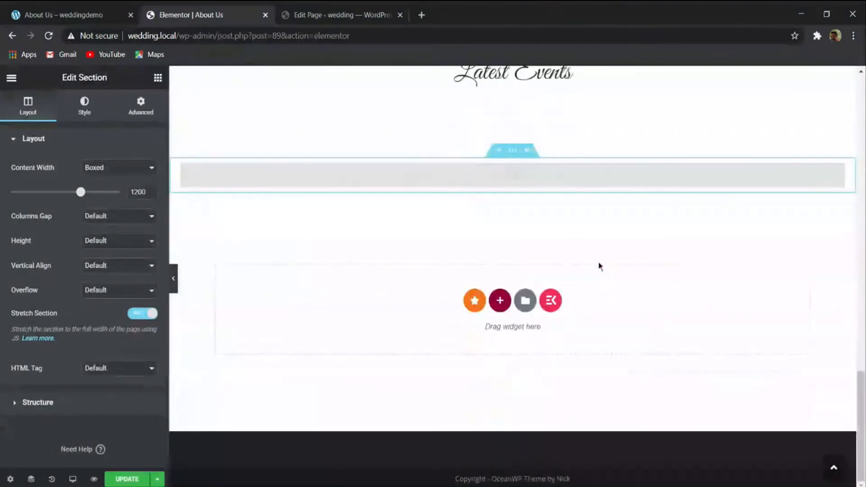
{"action": "scroll", "coordinate": [586, 271], "scroll_direction": "up", "scroll_amount": 15}
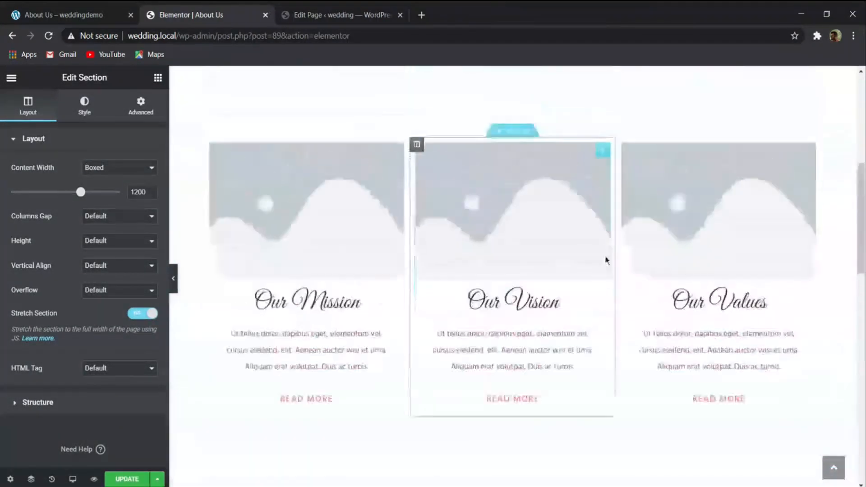
{"action": "scroll", "coordinate": [604, 259], "scroll_direction": "up", "scroll_amount": 10}
- Examine the demo site's About Us page, including its mission, vision and values images, gallery and brand logos
{"action": "left_click", "coordinate": [76, 8]}
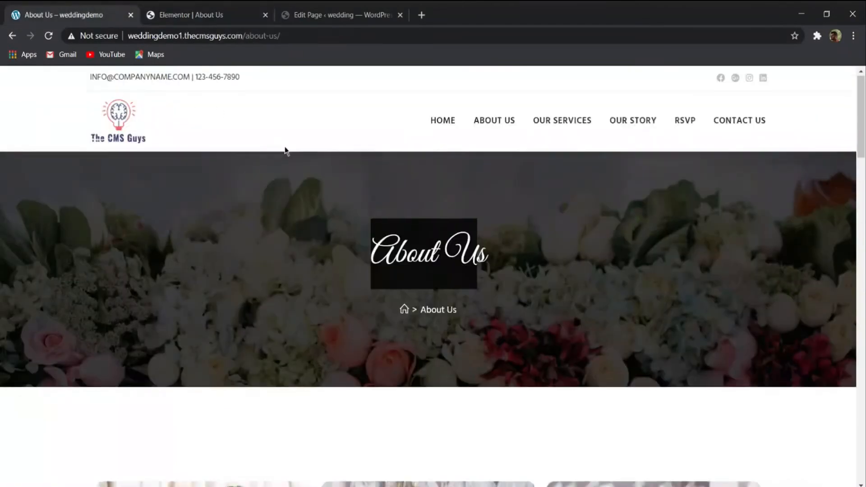
{"action": "scroll", "coordinate": [285, 151], "scroll_direction": "down", "scroll_amount": 20}
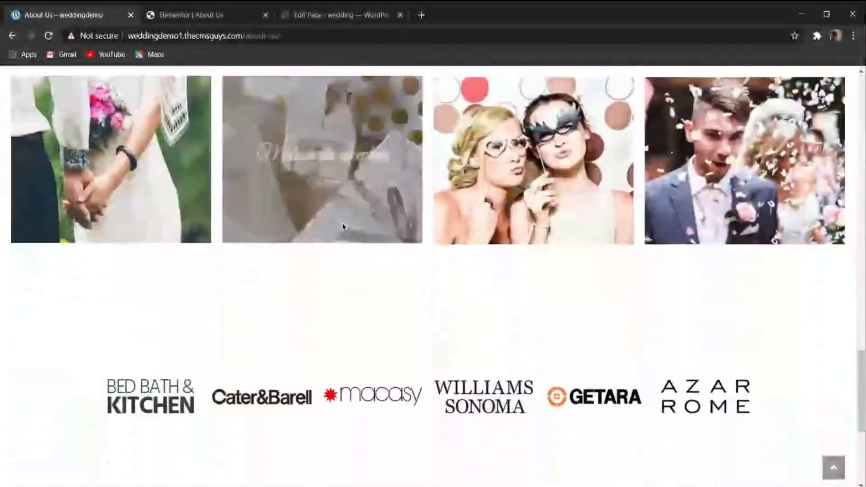
{"action": "scroll", "coordinate": [343, 227], "scroll_direction": "down", "scroll_amount": 5}
{"action": "scroll", "coordinate": [340, 238], "scroll_direction": "up", "scroll_amount": 10}
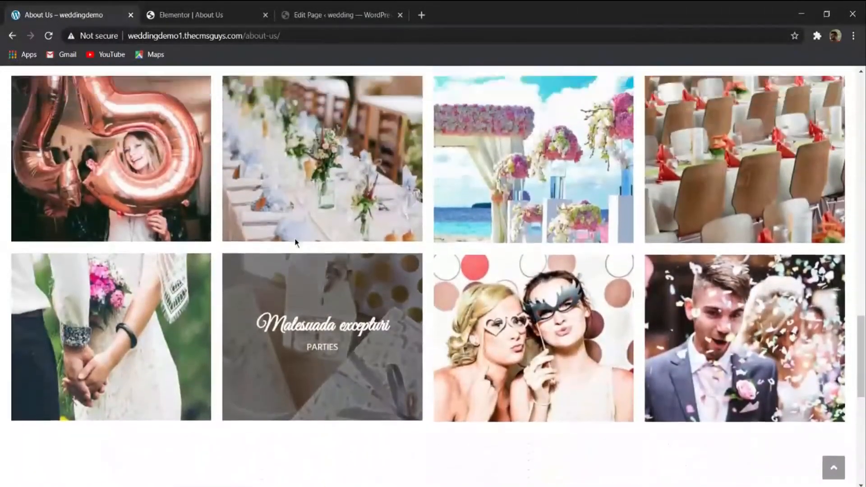
{"action": "scroll", "coordinate": [295, 242], "scroll_direction": "up", "scroll_amount": 15}
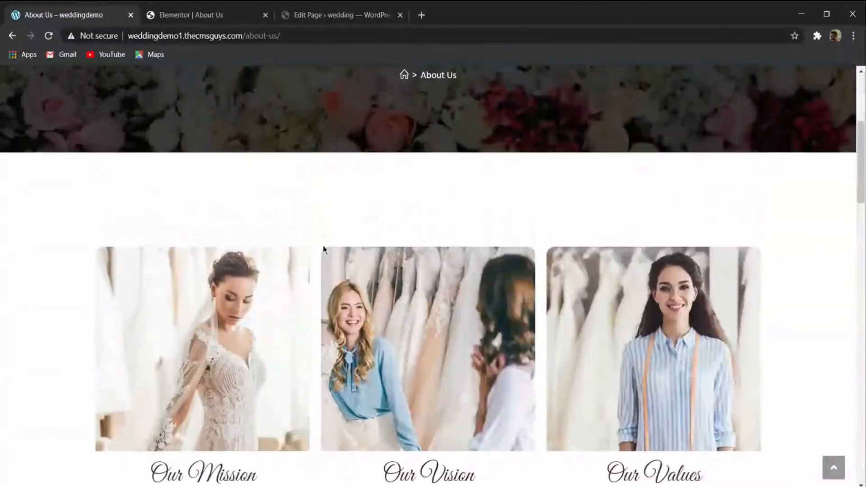
{"action": "scroll", "coordinate": [202, 92], "scroll_direction": "down", "scroll_amount": 2}
- Return to the Elementor editor and replace the placeholder image above Our Mission with 400x366_img1.jpg from the media library
{"action": "key", "text": "ctrl+Tab"}
{"action": "scroll", "coordinate": [391, 324], "scroll_direction": "down", "scroll_amount": 5}
{"action": "left_click", "coordinate": [261, 279]}
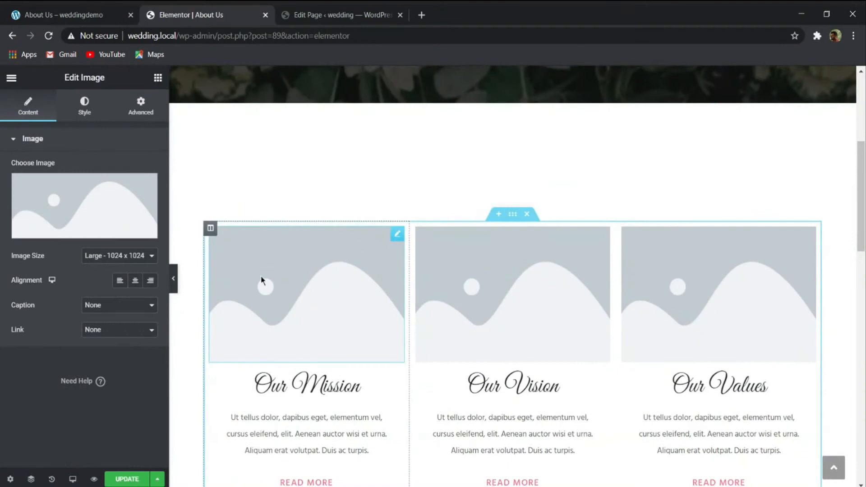
{"action": "left_click", "coordinate": [84, 206]}
{"action": "scroll", "coordinate": [367, 264], "scroll_direction": "down", "scroll_amount": 3}
{"action": "scroll", "coordinate": [367, 264], "scroll_direction": "down", "scroll_amount": 3}
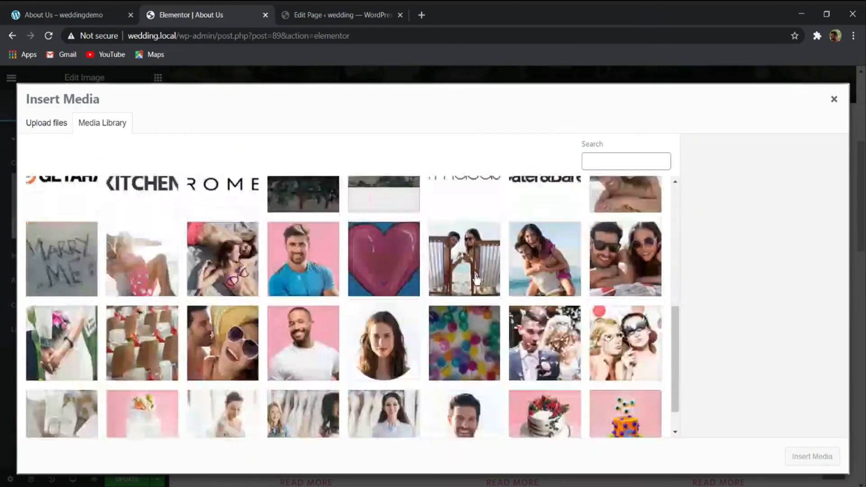
{"action": "left_click", "coordinate": [222, 390]}
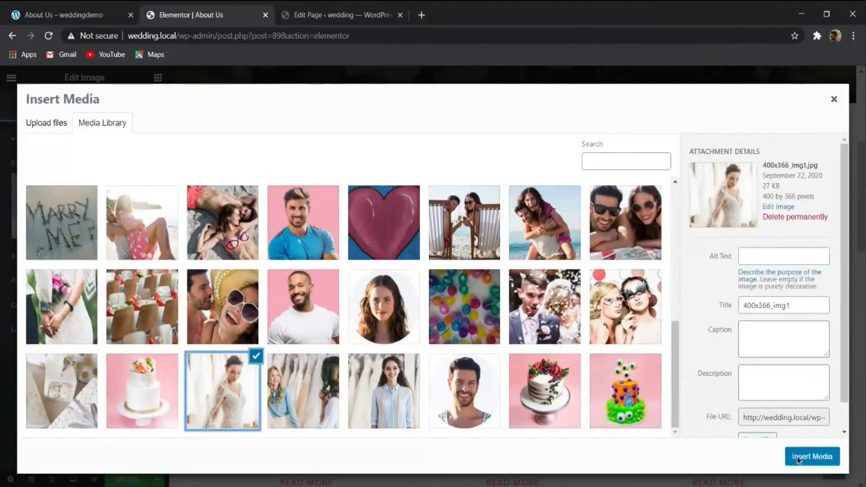
{"action": "left_click", "coordinate": [811, 456]}
- Replace the placeholder image above Our Vision with 400x366_img2.jpg from the media library
{"action": "left_click", "coordinate": [110, 203]}
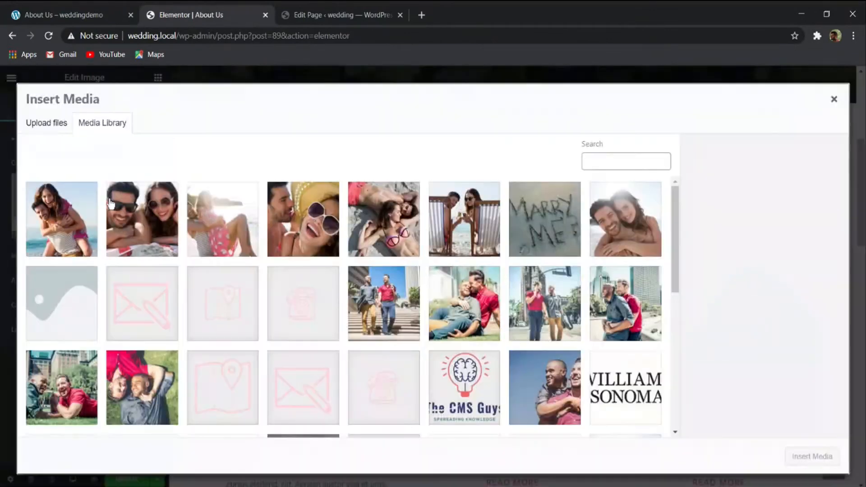
{"action": "scroll", "coordinate": [363, 385], "scroll_direction": "down", "scroll_amount": 5}
{"action": "left_click", "coordinate": [303, 390]}
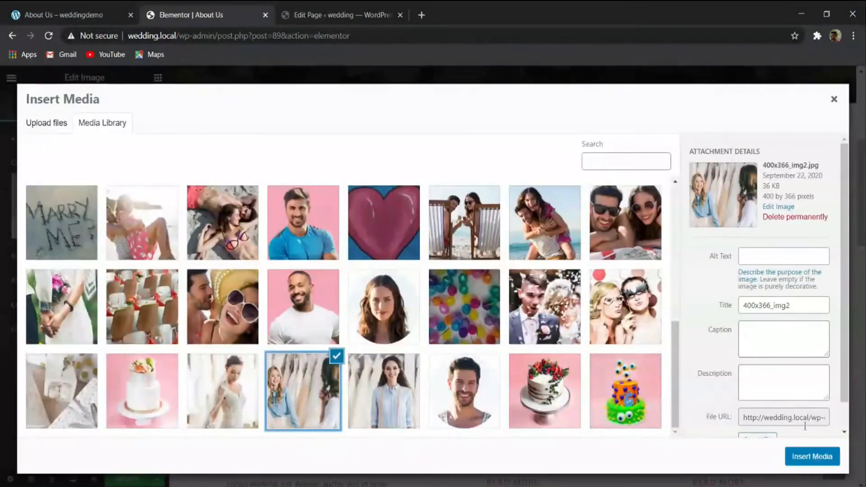
{"action": "left_click", "coordinate": [812, 456]}
{"action": "left_click", "coordinate": [805, 458]}
- Replace the placeholder image above Our Values with 400x366_img3-150x150-1.jpg from the media library
{"action": "left_click", "coordinate": [680, 301]}
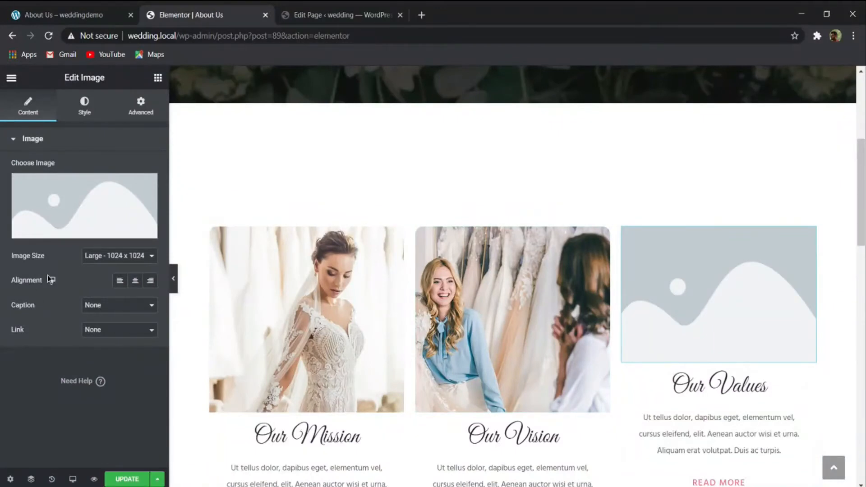
{"action": "left_click", "coordinate": [74, 210]}
{"action": "scroll", "coordinate": [442, 321], "scroll_direction": "down", "scroll_amount": 10}
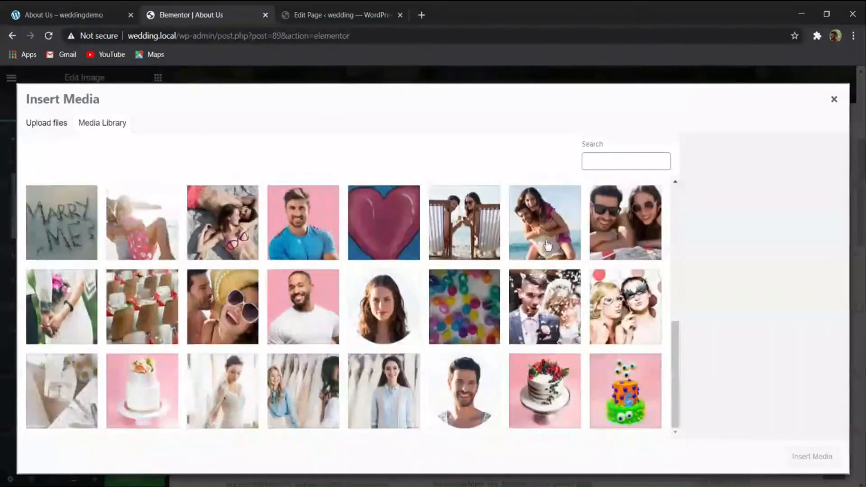
{"action": "left_click", "coordinate": [384, 383]}
{"action": "left_click", "coordinate": [807, 456]}
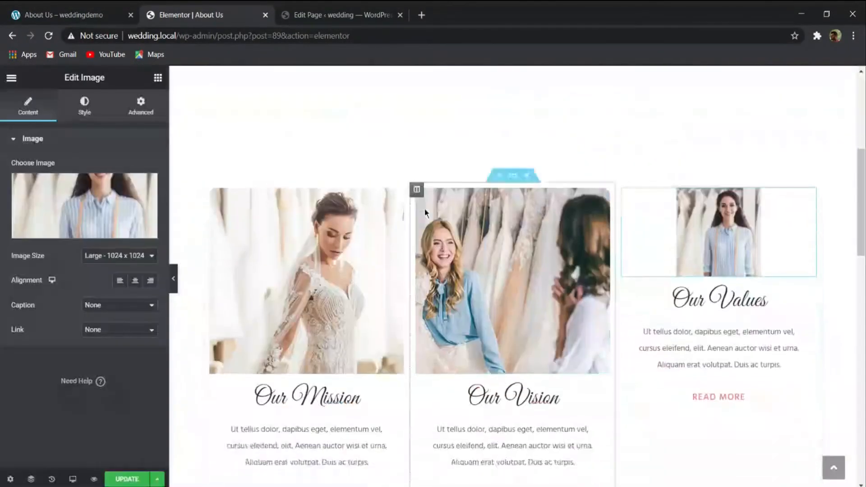
- Set the Image Size of the image above Our Values to Full
{"action": "scroll", "coordinate": [554, 276], "scroll_direction": "down", "scroll_amount": 4}
{"action": "scroll", "coordinate": [555, 276], "scroll_direction": "up", "scroll_amount": 2}
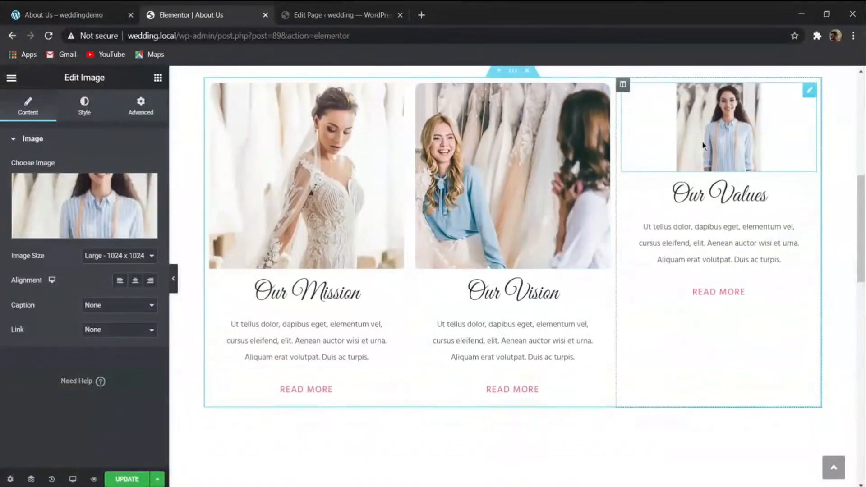
{"action": "left_click", "coordinate": [112, 267]}
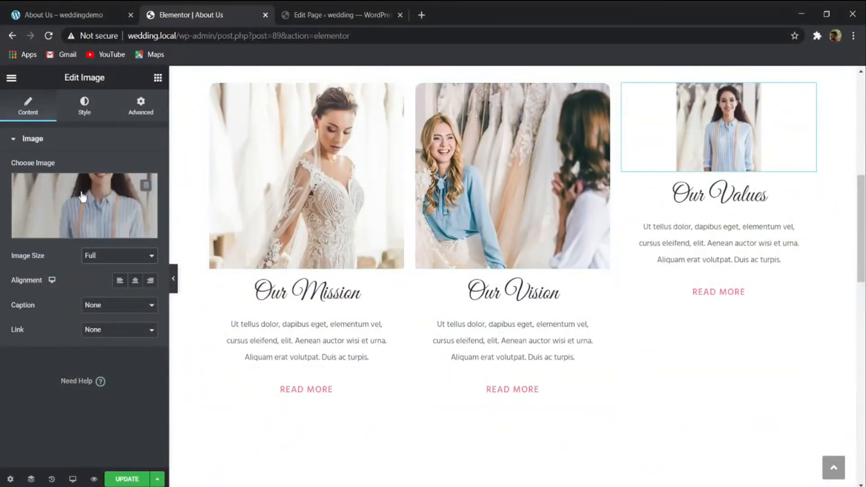
- Permanently delete the low-resolution 400x366_img3-150x150-1.jpg from the media library
{"action": "left_click", "coordinate": [49, 218]}
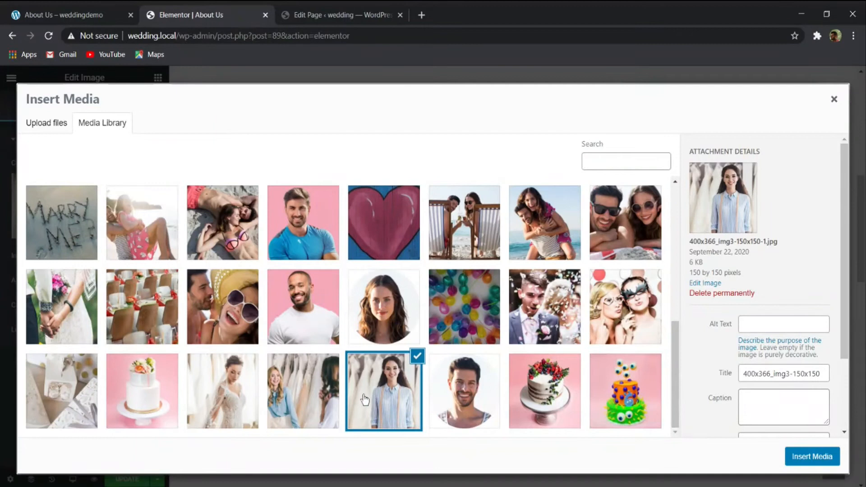
{"action": "left_click", "coordinate": [312, 392]}
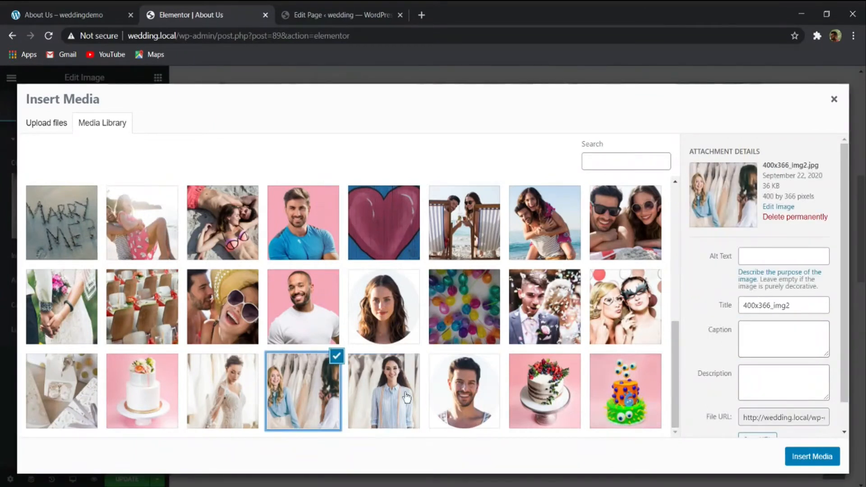
{"action": "left_click", "coordinate": [387, 390]}
{"action": "left_click", "coordinate": [721, 293]}
{"action": "key", "text": "Return"}
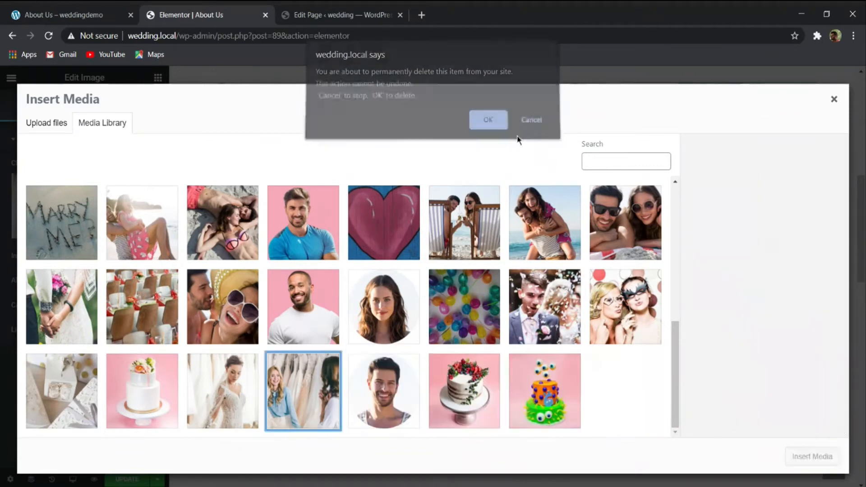
- Upload 400x366_img3.jpg to the media library and insert it as the image above Our Values
{"action": "left_click", "coordinate": [57, 123]}
{"action": "left_click", "coordinate": [412, 287]}
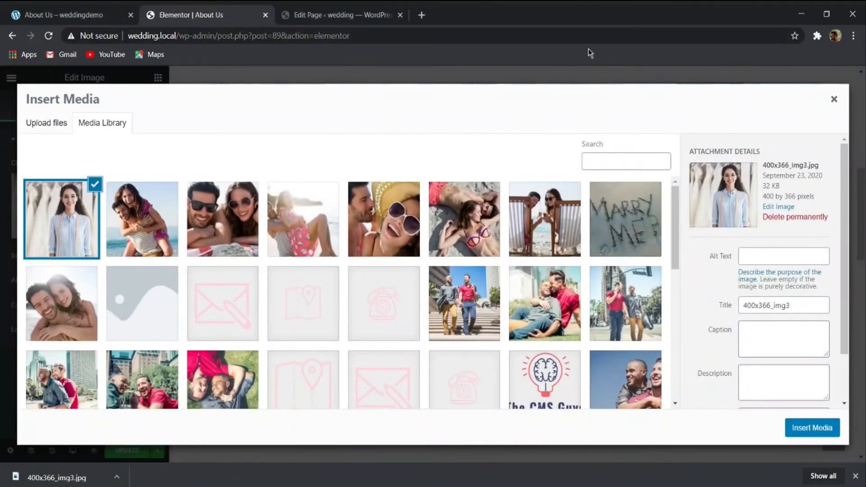
{"action": "left_click", "coordinate": [812, 428]}
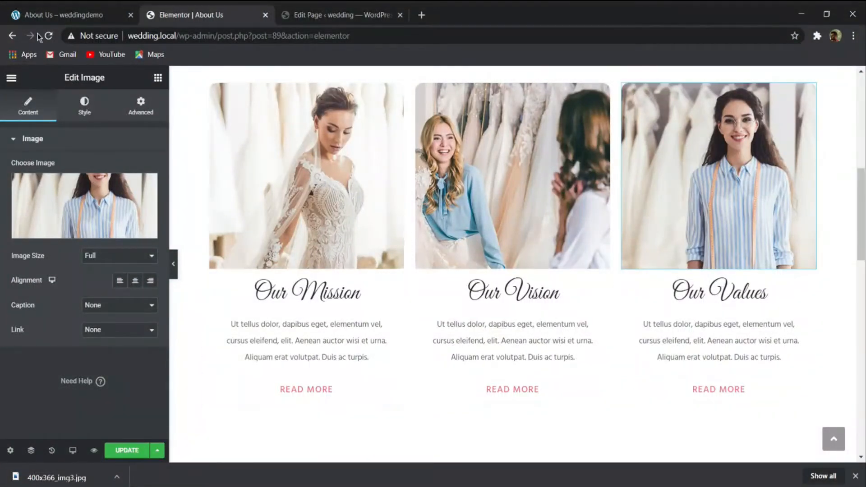
- Compare the sections below Our Mission on the demo About Us page with those on the page being edited
{"action": "left_click", "coordinate": [62, 8]}
{"action": "left_click", "coordinate": [193, 15]}
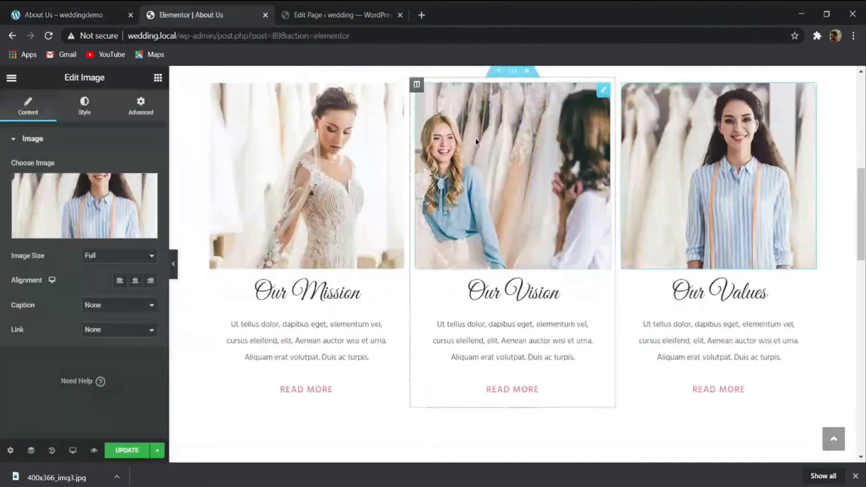
{"action": "scroll", "coordinate": [508, 238], "scroll_direction": "down", "scroll_amount": 6}
{"action": "scroll", "coordinate": [508, 238], "scroll_direction": "down", "scroll_amount": 2}
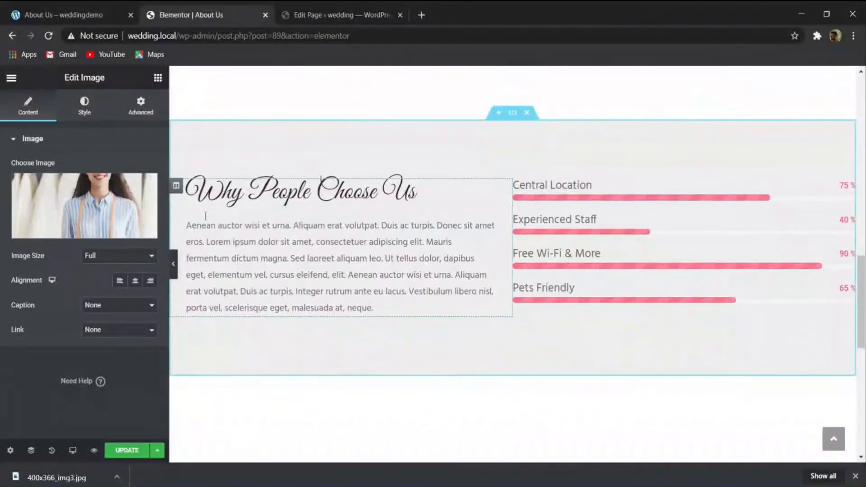
{"action": "left_click", "coordinate": [95, 6]}
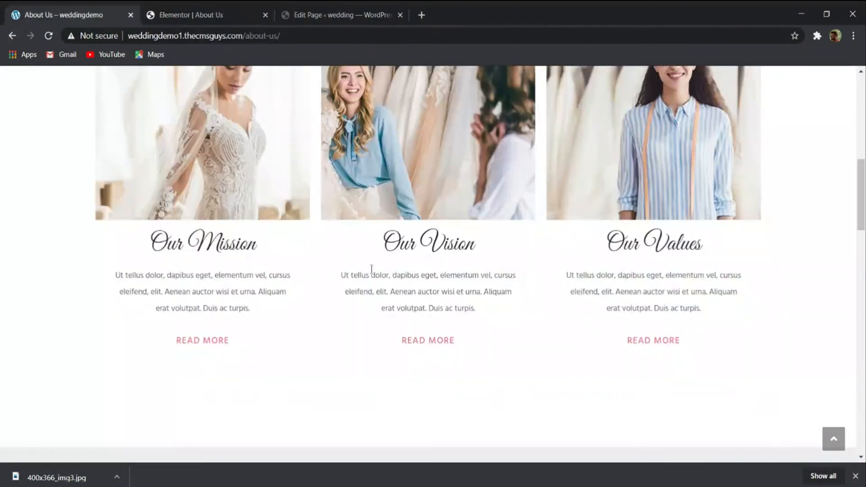
{"action": "scroll", "coordinate": [372, 270], "scroll_direction": "down", "scroll_amount": 6}
{"action": "left_click", "coordinate": [190, 15]}
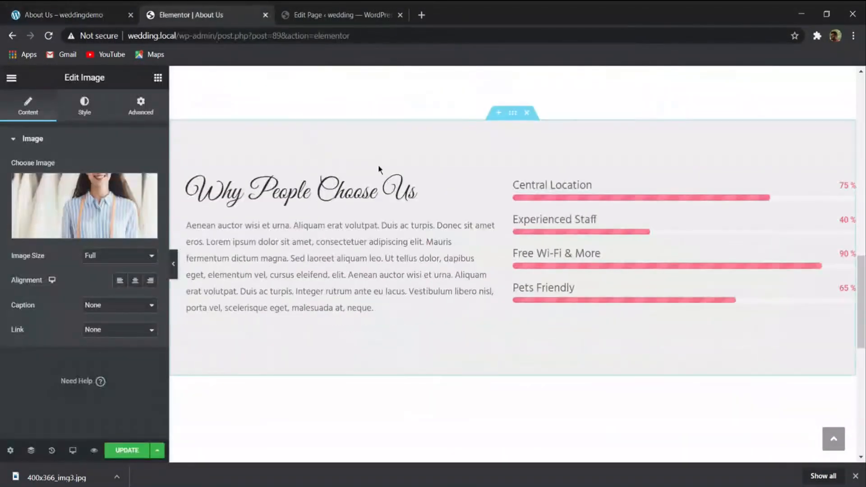
{"action": "scroll", "coordinate": [364, 197], "scroll_direction": "down", "scroll_amount": 5}
{"action": "left_click", "coordinate": [86, 14]}
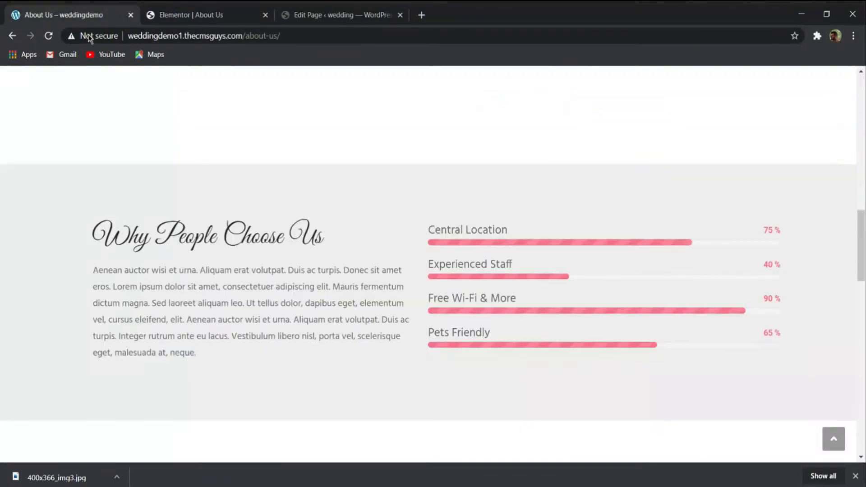
{"action": "scroll", "coordinate": [391, 228], "scroll_direction": "down", "scroll_amount": 8}
{"action": "scroll", "coordinate": [434, 293], "scroll_direction": "down", "scroll_amount": 8}
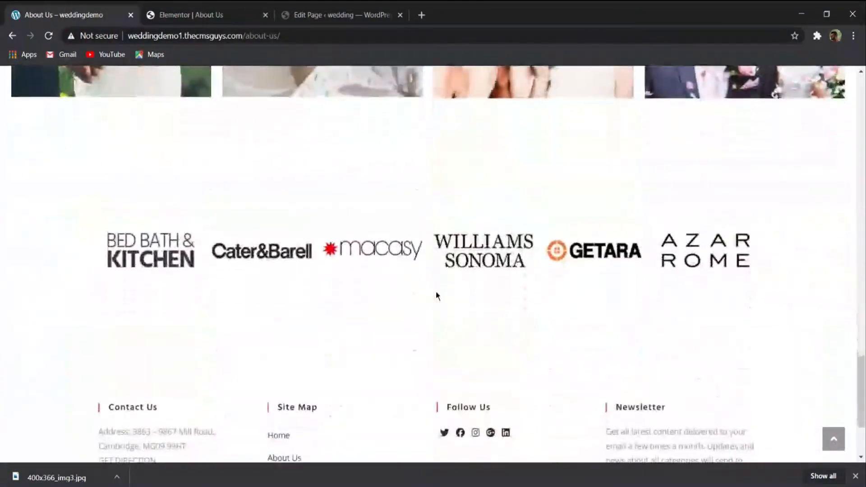
{"action": "scroll", "coordinate": [434, 291], "scroll_direction": "up", "scroll_amount": 8}
{"action": "left_click", "coordinate": [189, 15]}
{"action": "scroll", "coordinate": [469, 225], "scroll_direction": "down", "scroll_amount": 1}
{"action": "scroll", "coordinate": [491, 270], "scroll_direction": "up", "scroll_amount": 3}
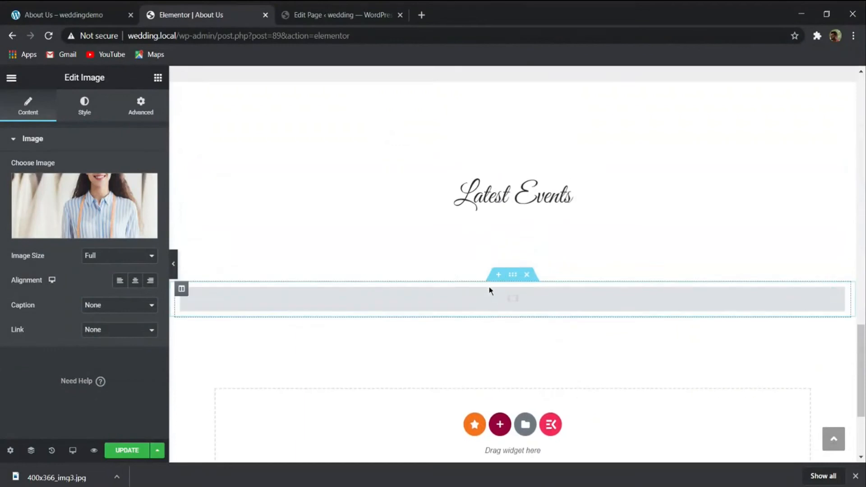
- Fill the empty image carousel below Latest Events with the Williams Sonoma, Getara, Bed Bath & Kitchen, Azar Rome, Macasy and Cater&Barell logos
{"action": "left_click", "coordinate": [488, 293]}
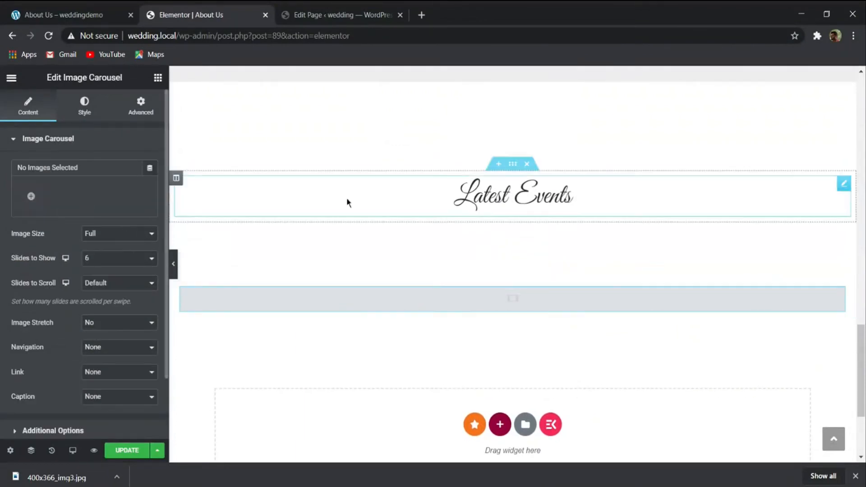
{"action": "left_click", "coordinate": [482, 205]}
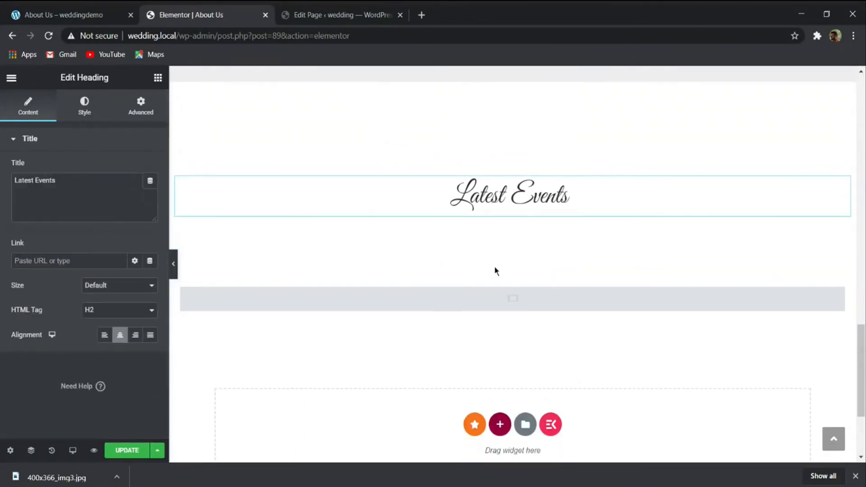
{"action": "left_click", "coordinate": [524, 302]}
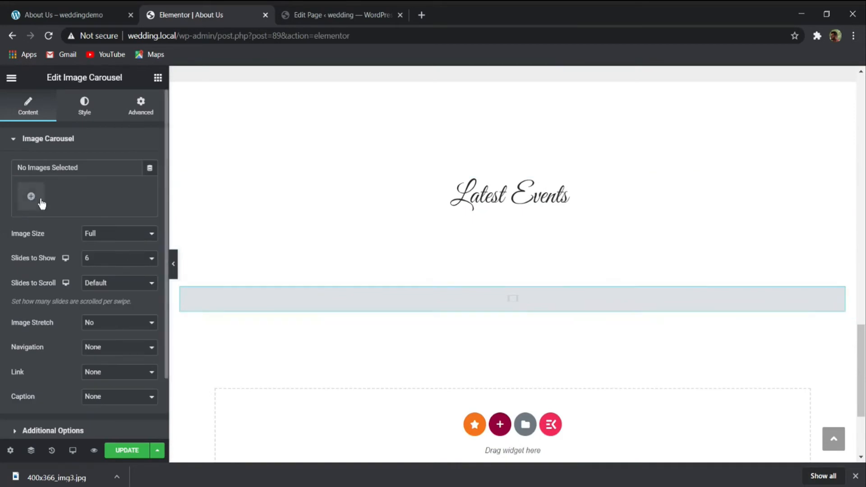
{"action": "left_click", "coordinate": [40, 203]}
{"action": "scroll", "coordinate": [299, 310], "scroll_direction": "down", "scroll_amount": 5}
{"action": "scroll", "coordinate": [299, 311], "scroll_direction": "down", "scroll_amount": 5}
{"action": "scroll", "coordinate": [207, 282], "scroll_direction": "up", "scroll_amount": 1}
{"action": "left_click", "coordinate": [189, 286]}
{"action": "left_click", "coordinate": [270, 289]}
{"action": "left_click", "coordinate": [356, 288]}
{"action": "left_click", "coordinate": [458, 289]}
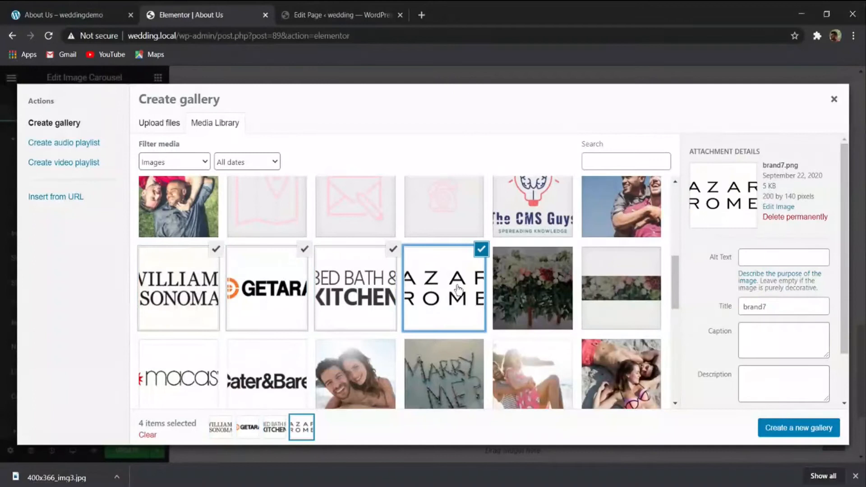
{"action": "left_click", "coordinate": [197, 364]}
{"action": "left_click", "coordinate": [271, 370]}
{"action": "left_click", "coordinate": [829, 424]}
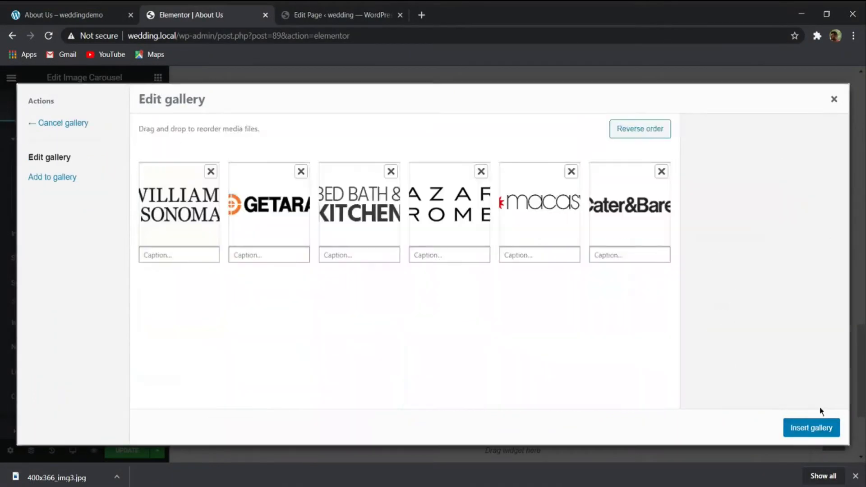
{"action": "left_click", "coordinate": [798, 425]}
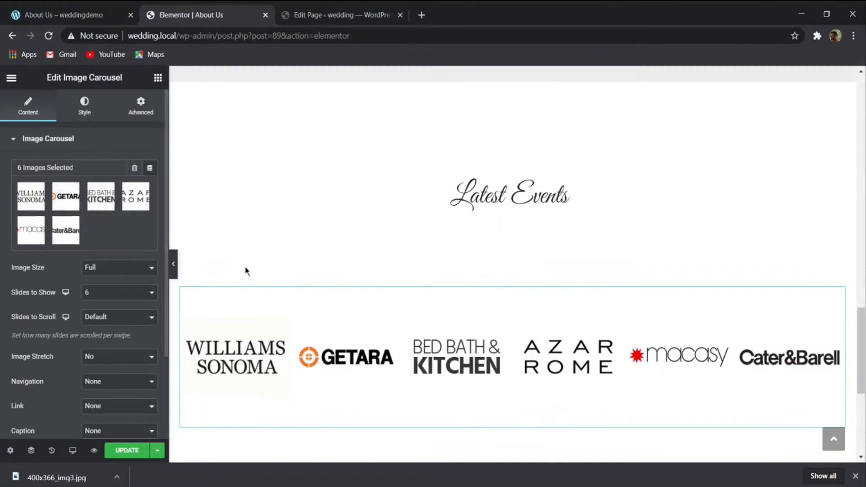
- Save the changes to the About Us page by updating it
{"action": "scroll", "coordinate": [245, 270], "scroll_direction": "down", "scroll_amount": 3}
{"action": "left_click", "coordinate": [142, 449]}
{"action": "scroll", "coordinate": [485, 381], "scroll_direction": "up", "scroll_amount": 3}
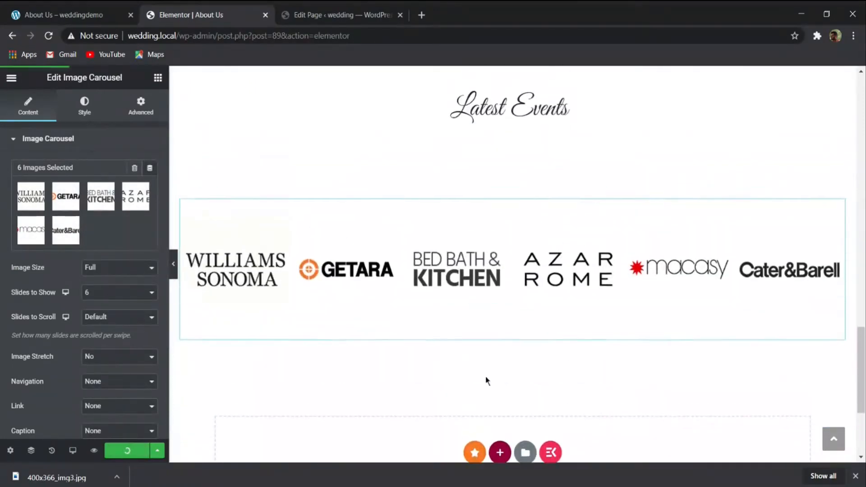
- Examine the Latest Events image grid on the demo page and compare it with the same section in the editor
{"action": "left_click", "coordinate": [99, 15]}
{"action": "scroll", "coordinate": [345, 270], "scroll_direction": "down", "scroll_amount": 4}
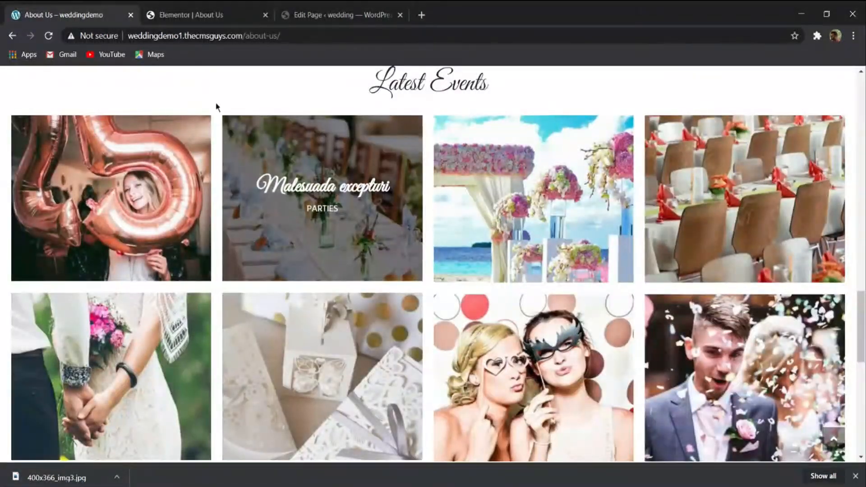
{"action": "left_click", "coordinate": [203, 15]}
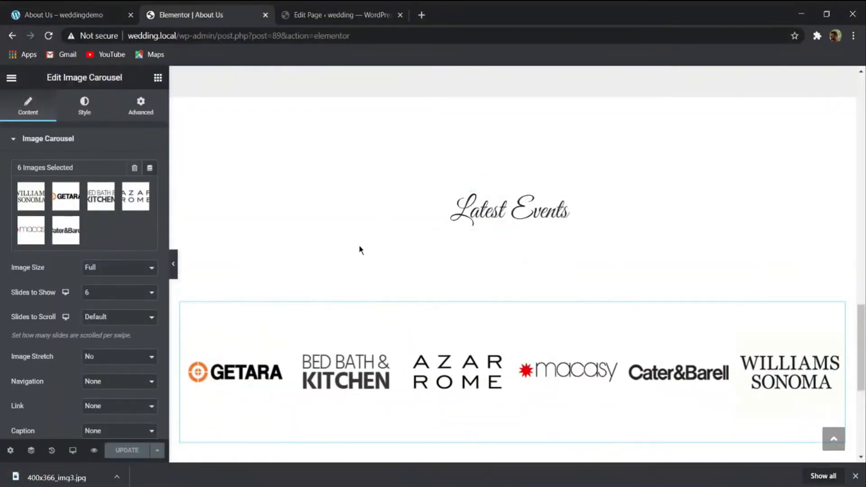
{"action": "left_click", "coordinate": [12, 79]}
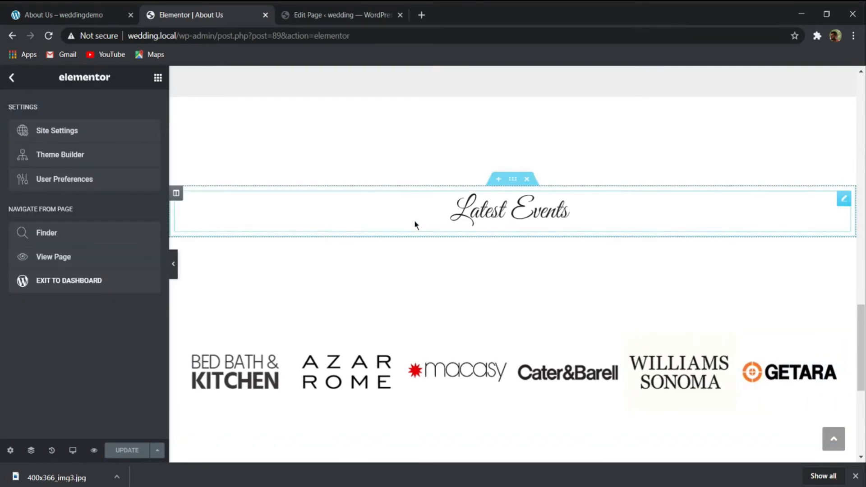
{"action": "left_click", "coordinate": [68, 9]}
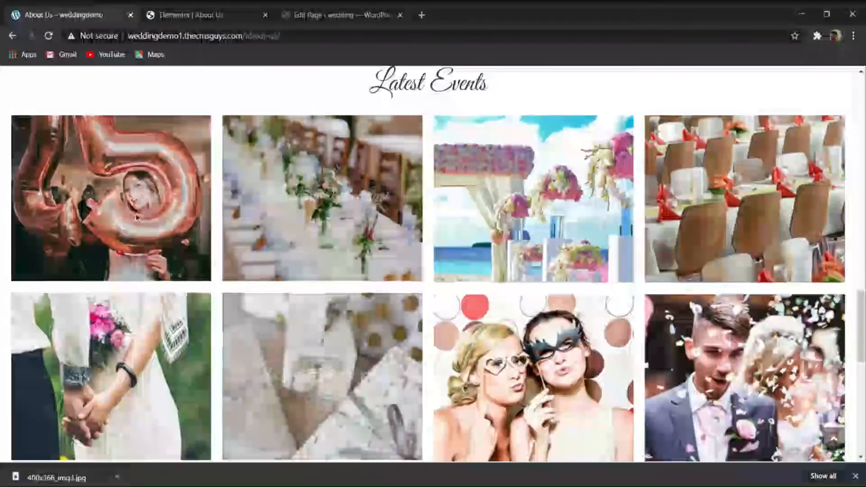
{"action": "left_click", "coordinate": [216, 12]}
- Go from the WordPress page editor to adding plugins and search the plugin directory for "elementor"
{"action": "left_click", "coordinate": [319, 15]}
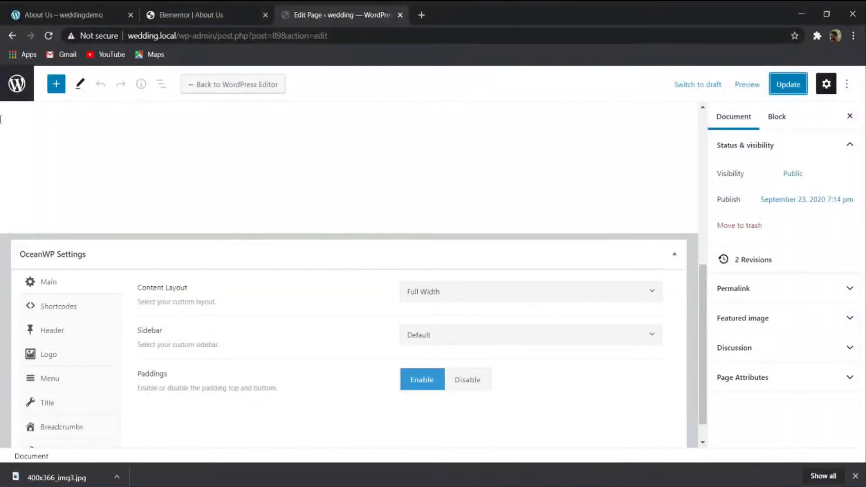
{"action": "left_click", "coordinate": [17, 83]}
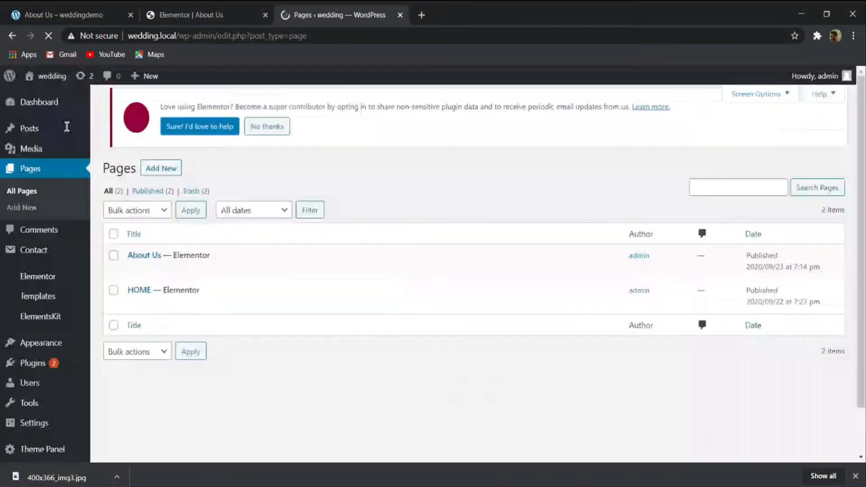
{"action": "mouse_move", "coordinate": [36, 365]}
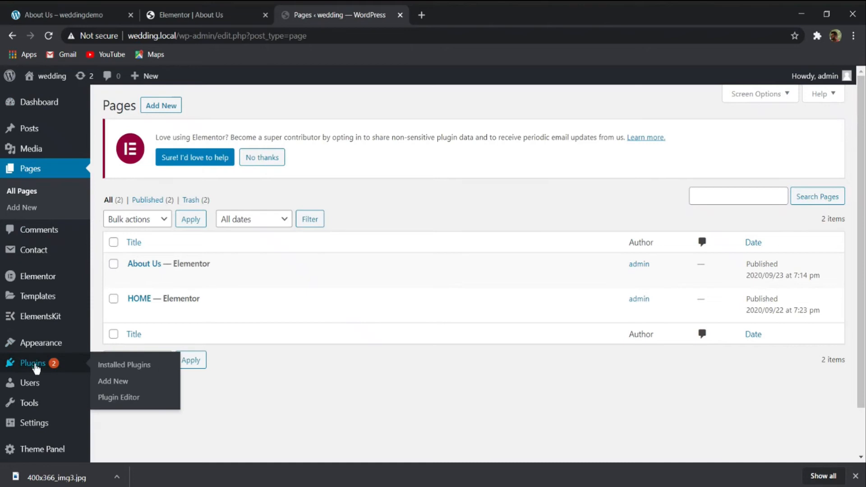
{"action": "left_click", "coordinate": [113, 364]}
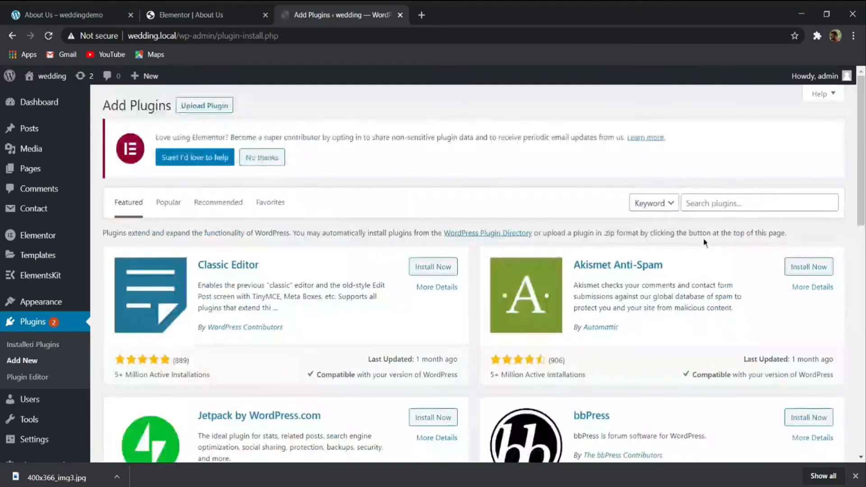
{"action": "left_click", "coordinate": [735, 203]}
{"action": "type", "text": "e"}
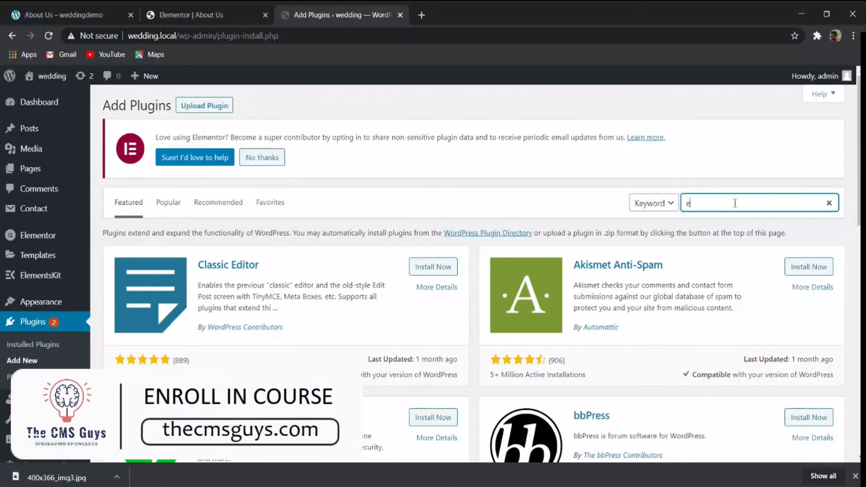
{"action": "type", "text": "lemento"}
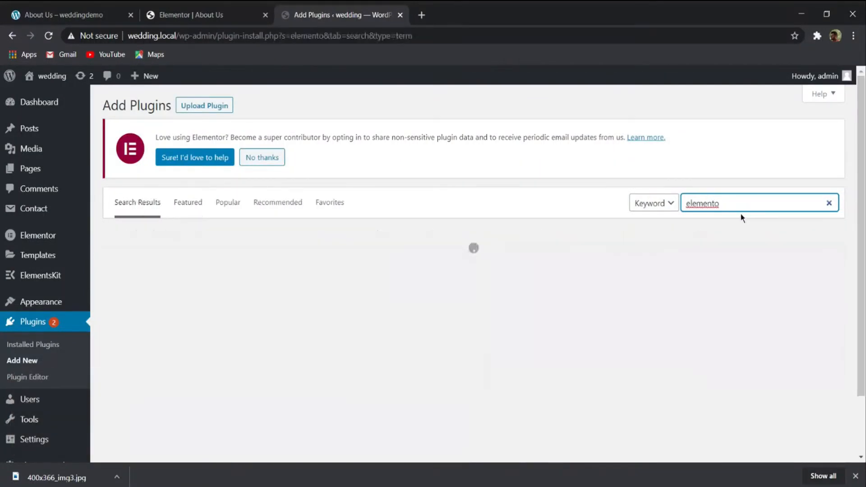
{"action": "type", "text": "r"}
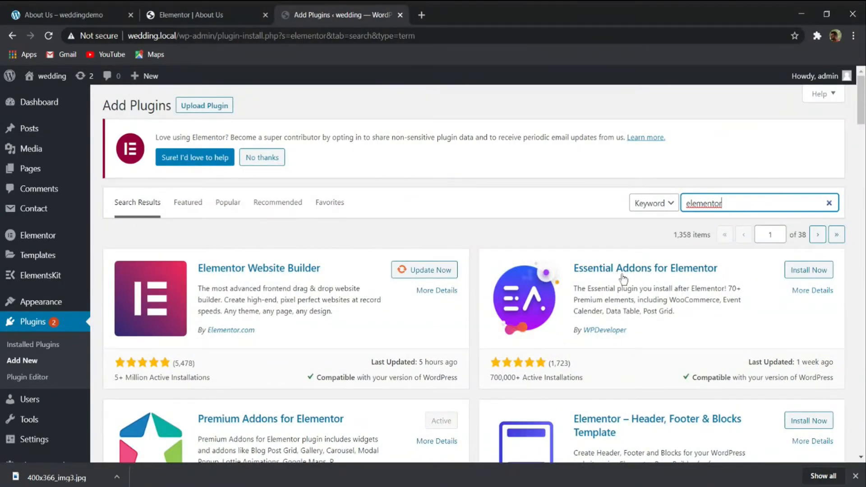
- Install and activate the Essential Addons for Elementor plugin
{"action": "left_click", "coordinate": [807, 270]}
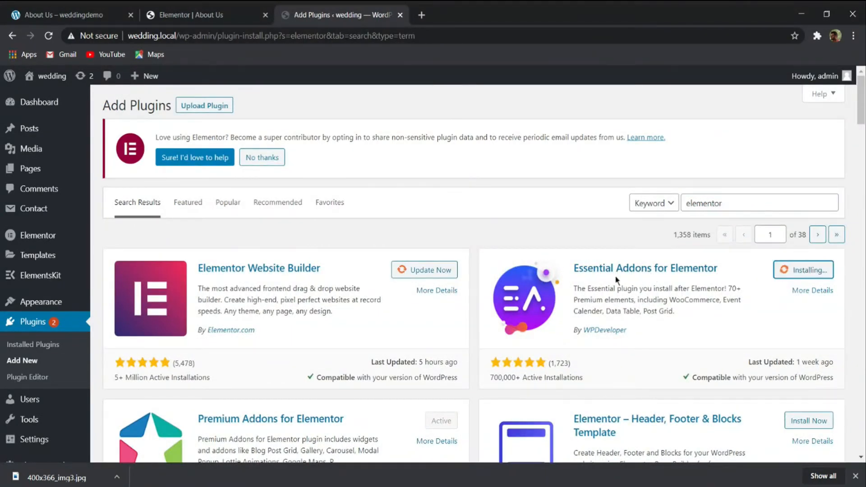
{"action": "scroll", "coordinate": [616, 279], "scroll_direction": "down", "scroll_amount": 4}
{"action": "scroll", "coordinate": [615, 280], "scroll_direction": "up", "scroll_amount": 4}
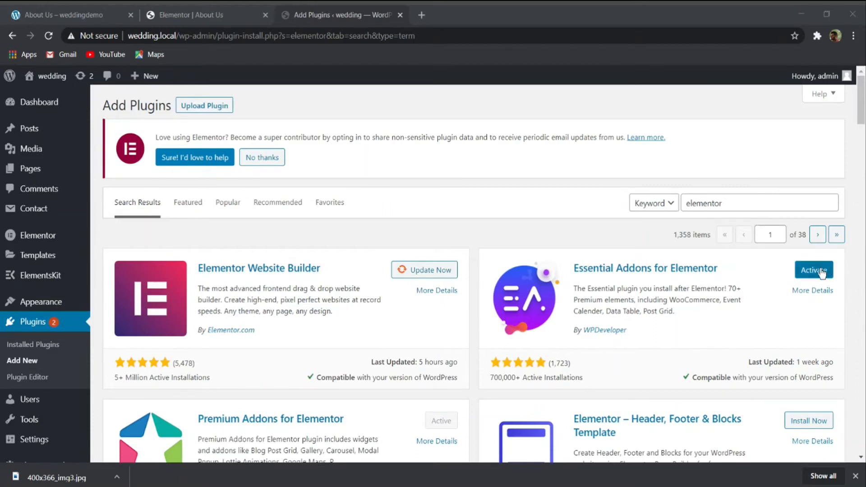
{"action": "left_click", "coordinate": [822, 272]}
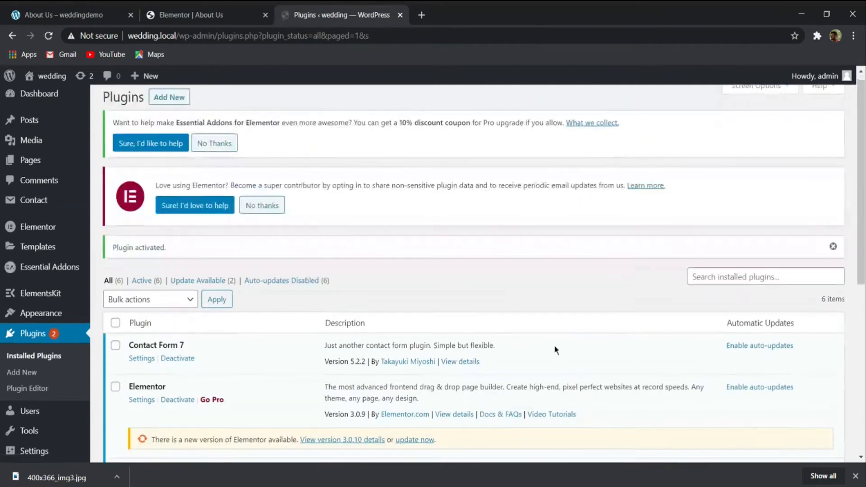
{"action": "scroll", "coordinate": [556, 350], "scroll_direction": "down", "scroll_amount": 10}
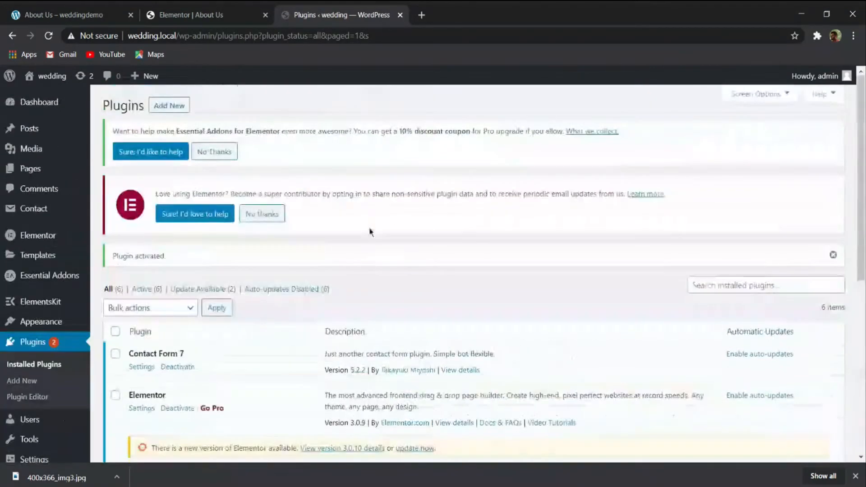
- Reload the Elementor editor of the About Us page and dismiss the browser's downloads bar
{"action": "left_click", "coordinate": [191, 15]}
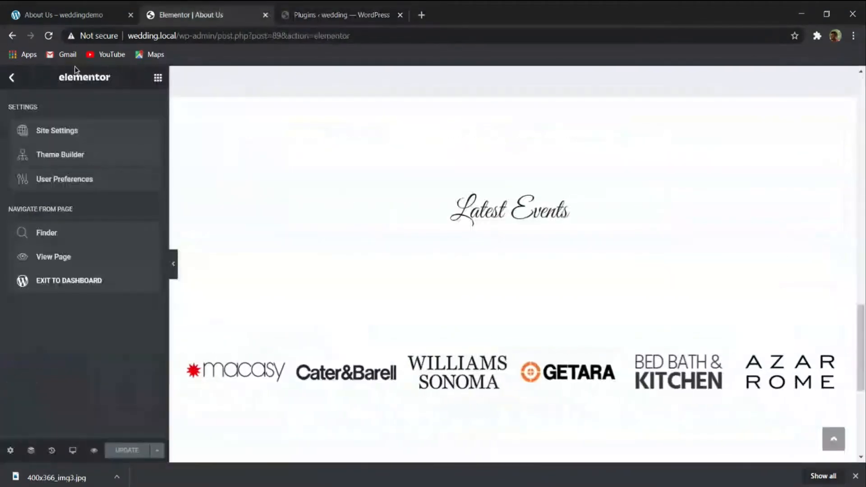
{"action": "left_click", "coordinate": [49, 37]}
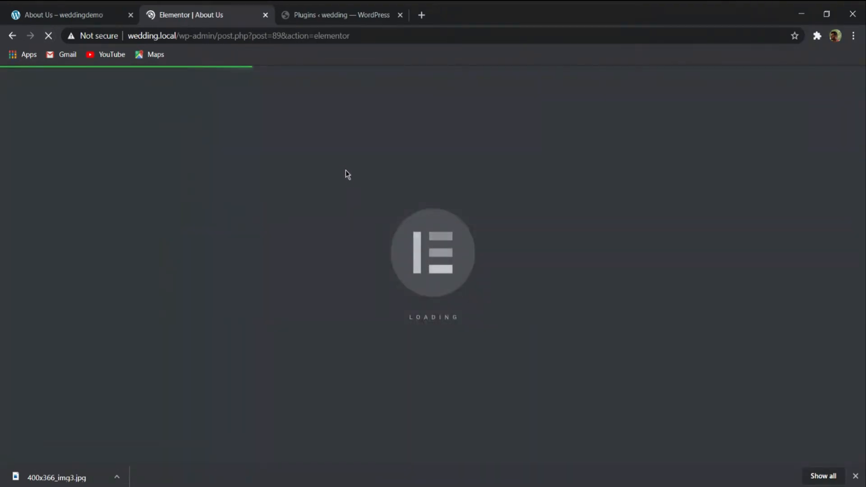
{"action": "left_click", "coordinate": [855, 477]}
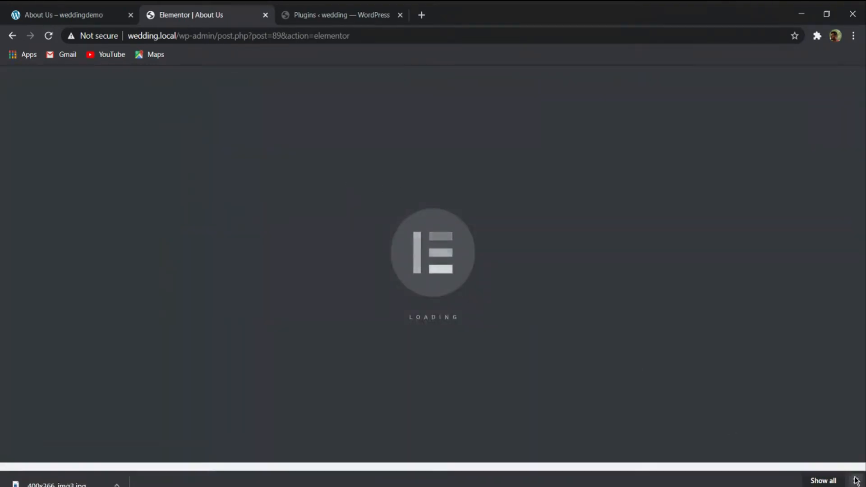
- Open the settings of the Latest Events heading below the Why People Choose Us section
{"action": "scroll", "coordinate": [513, 276], "scroll_direction": "down", "scroll_amount": 4}
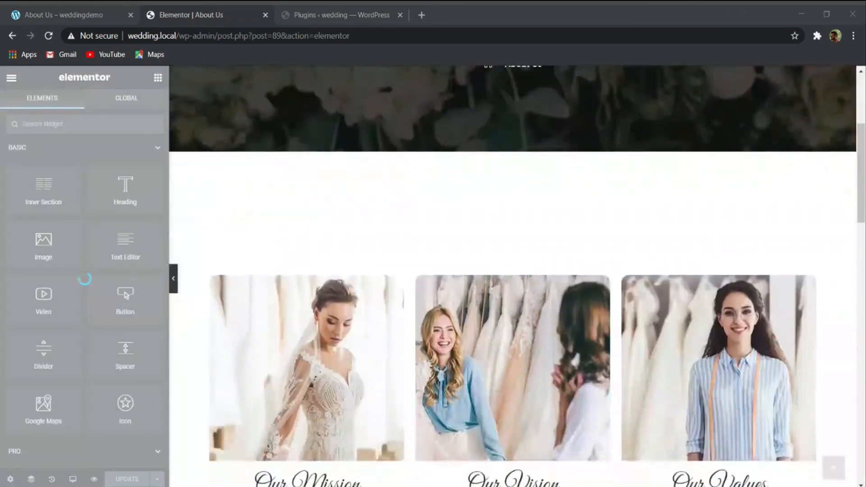
{"action": "left_click", "coordinate": [587, 62]}
{"action": "scroll", "coordinate": [518, 286], "scroll_direction": "down", "scroll_amount": 15}
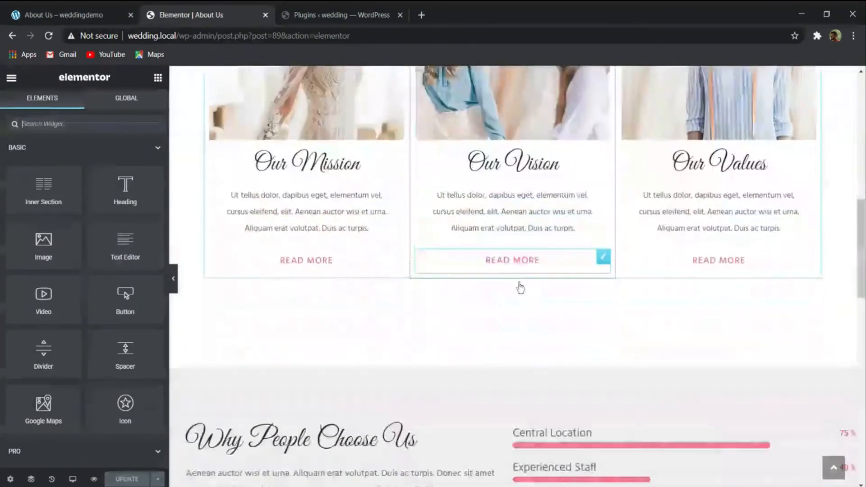
{"action": "scroll", "coordinate": [514, 316], "scroll_direction": "up", "scroll_amount": 5}
{"action": "scroll", "coordinate": [511, 333], "scroll_direction": "up", "scroll_amount": 2}
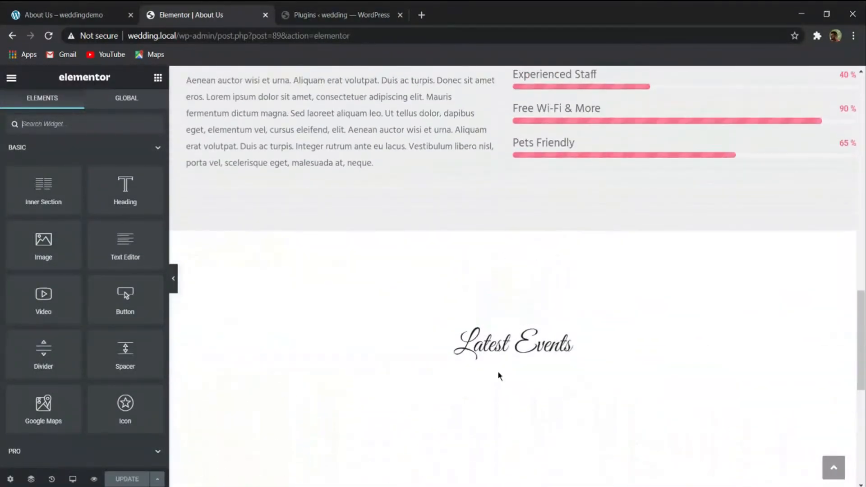
{"action": "left_click", "coordinate": [499, 372]}
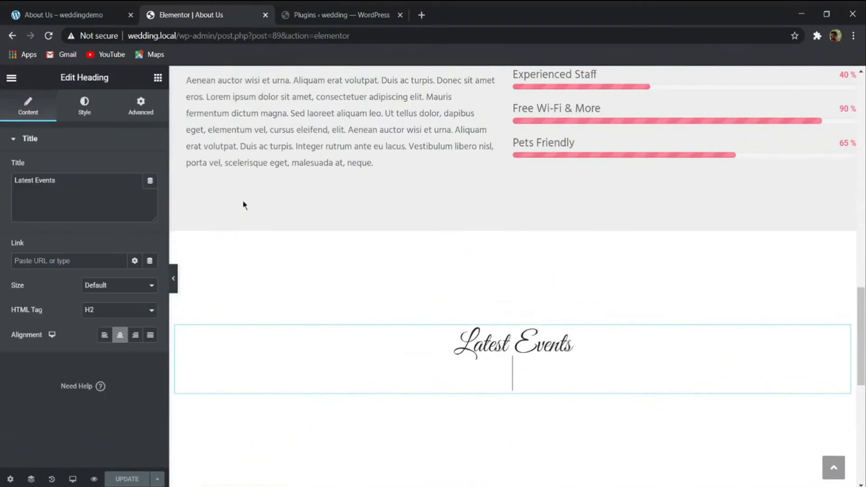
- Insert the saved About Us Page template at the end of the page without importing its document settings
{"action": "scroll", "coordinate": [419, 304], "scroll_direction": "down", "scroll_amount": 6}
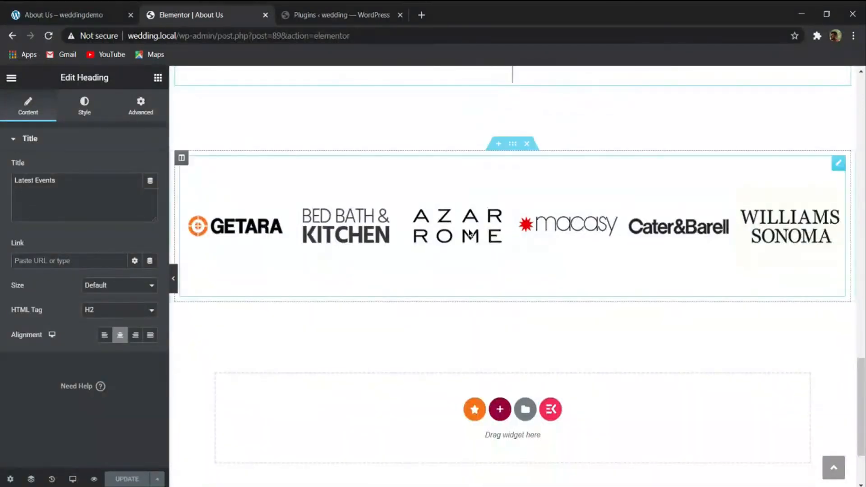
{"action": "scroll", "coordinate": [472, 316], "scroll_direction": "up", "scroll_amount": 1}
{"action": "scroll", "coordinate": [516, 406], "scroll_direction": "down", "scroll_amount": 1}
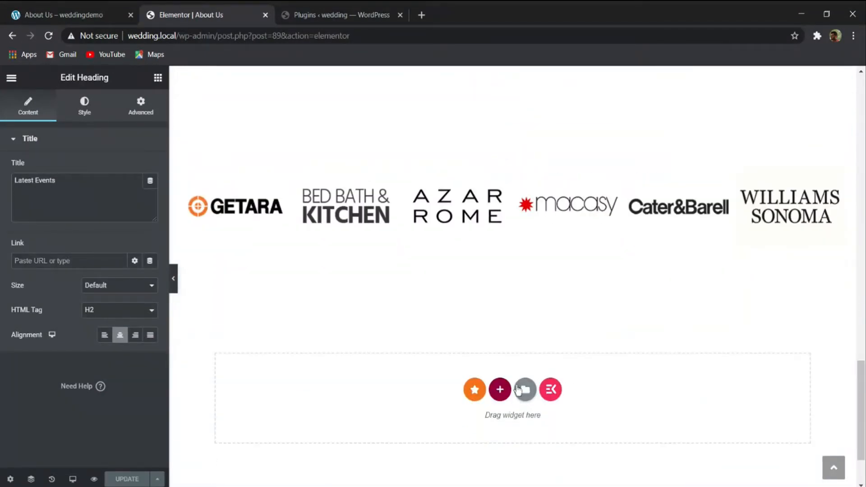
{"action": "left_click", "coordinate": [524, 389]}
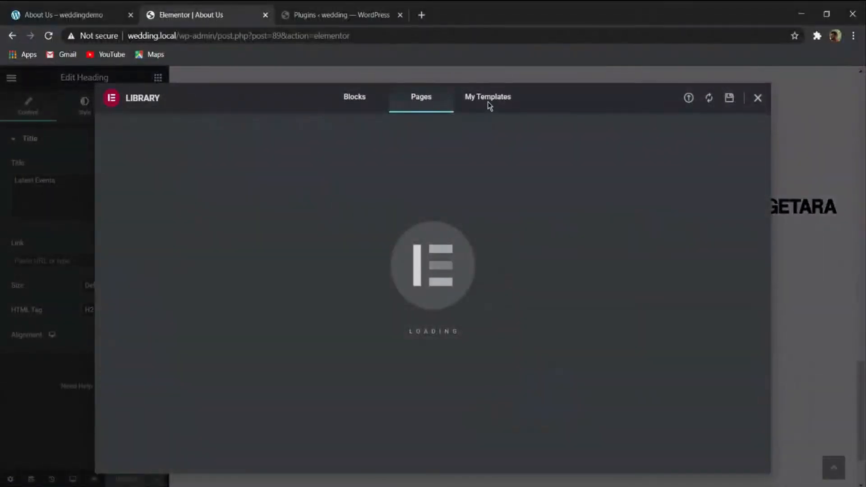
{"action": "left_click", "coordinate": [486, 102]}
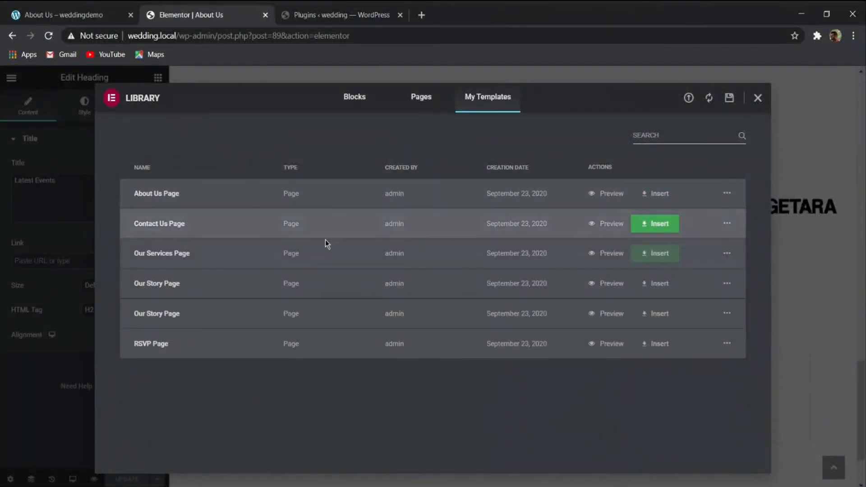
{"action": "left_click", "coordinate": [661, 196]}
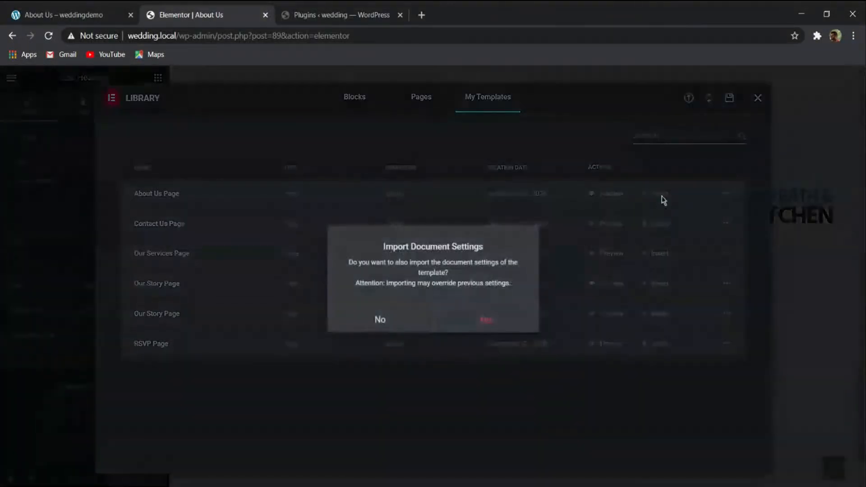
{"action": "left_click", "coordinate": [414, 324]}
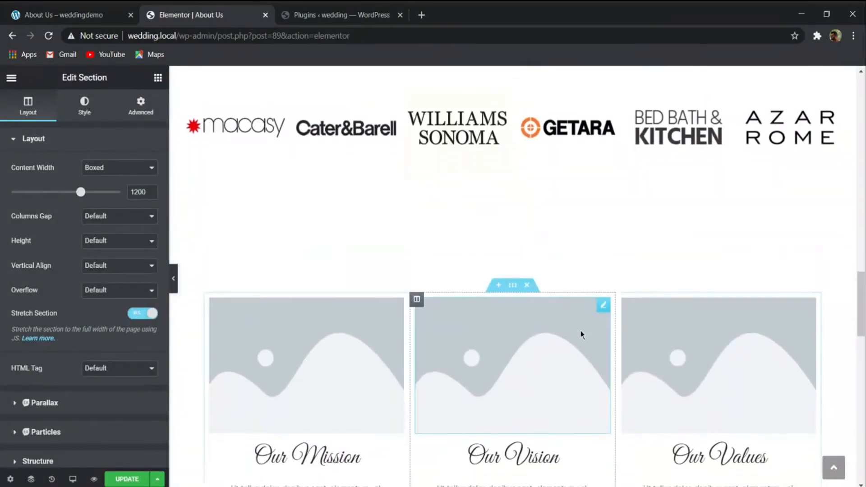
- Delete the duplicate sections that the About Us Page template added to the page
{"action": "left_click", "coordinate": [527, 227]}
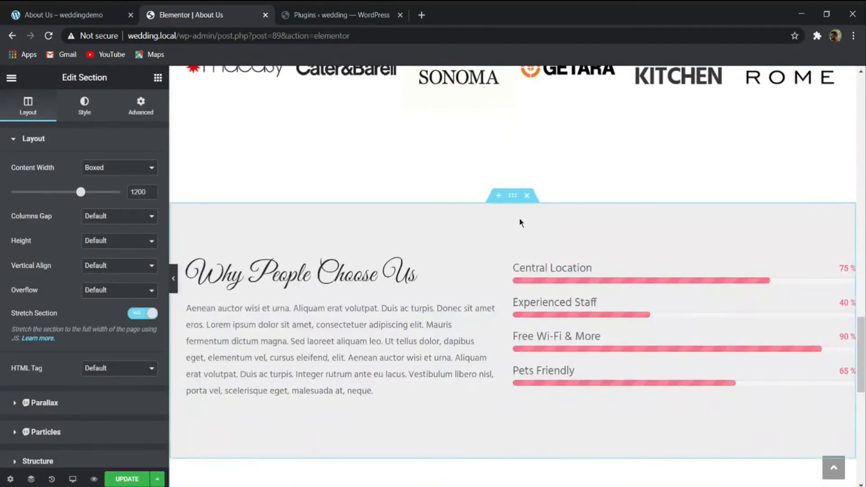
{"action": "left_click", "coordinate": [527, 199]}
{"action": "scroll", "coordinate": [531, 248], "scroll_direction": "down", "scroll_amount": 2}
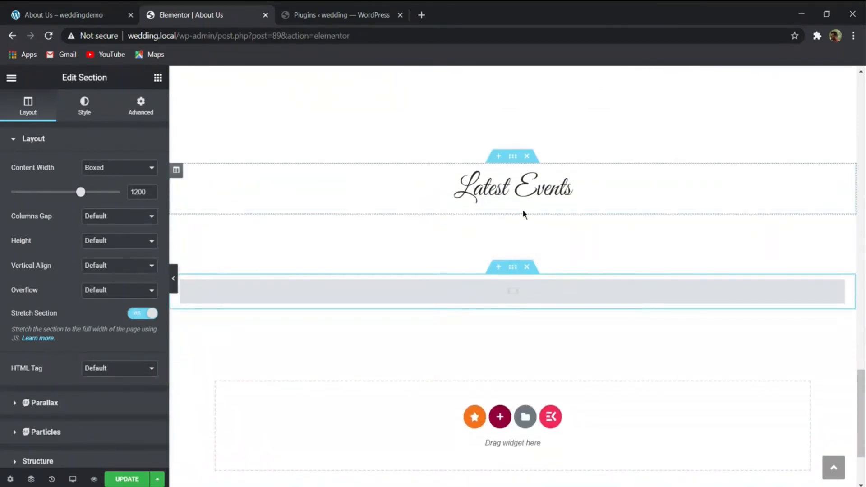
{"action": "left_click", "coordinate": [516, 228]}
{"action": "key", "text": "BackSpace"}
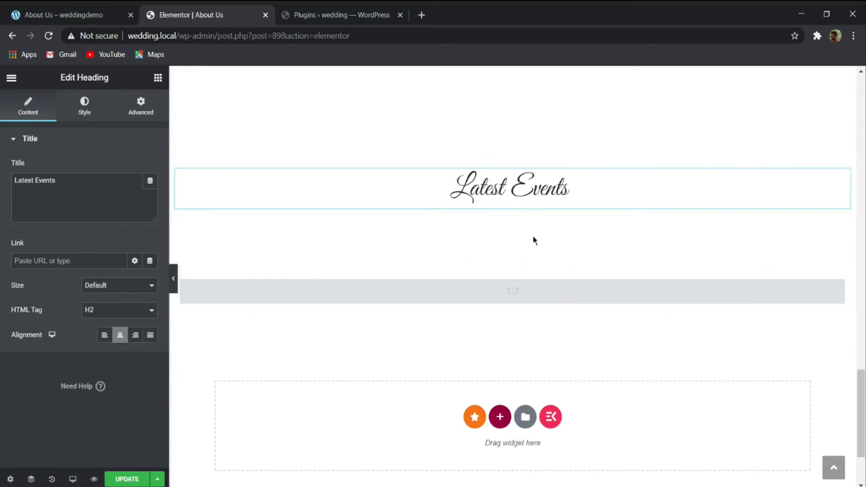
{"action": "left_click", "coordinate": [527, 267]}
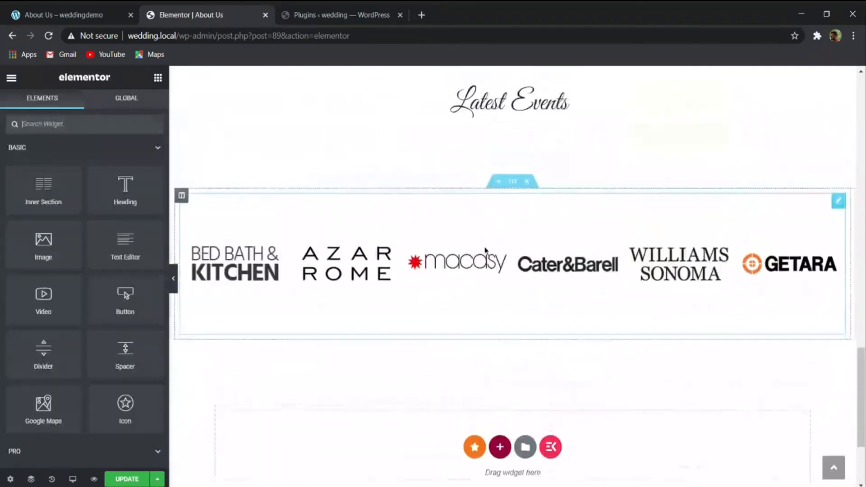
- Find the Filterable Gallery widget by searching for "filter" and place it directly below the Latest Events heading
{"action": "scroll", "coordinate": [478, 253], "scroll_direction": "up", "scroll_amount": 4}
{"action": "left_click", "coordinate": [480, 486]}
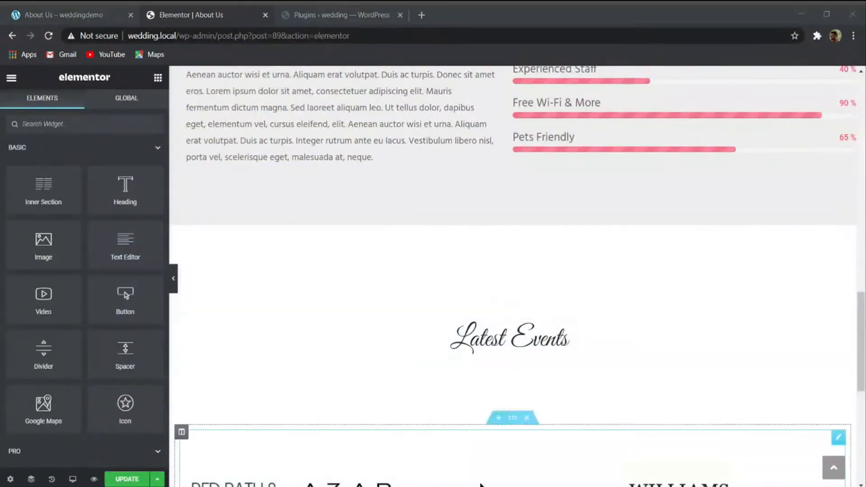
{"action": "scroll", "coordinate": [496, 469], "scroll_direction": "down", "scroll_amount": 1}
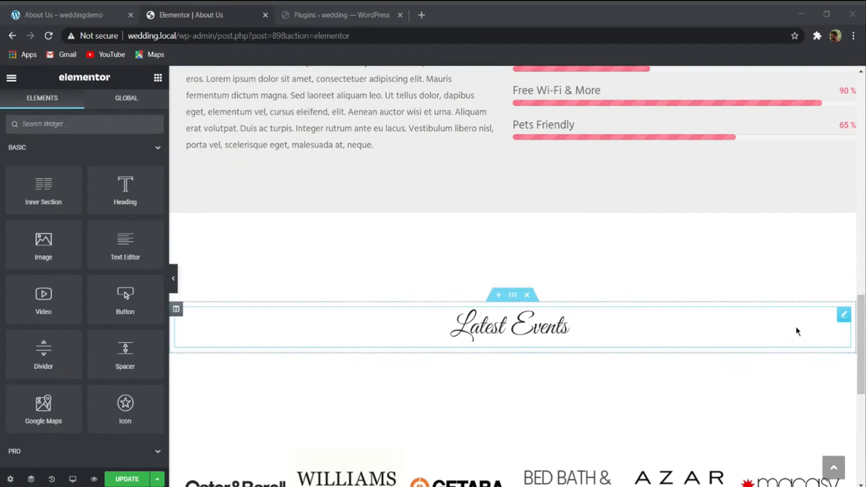
{"action": "left_click", "coordinate": [773, 325]}
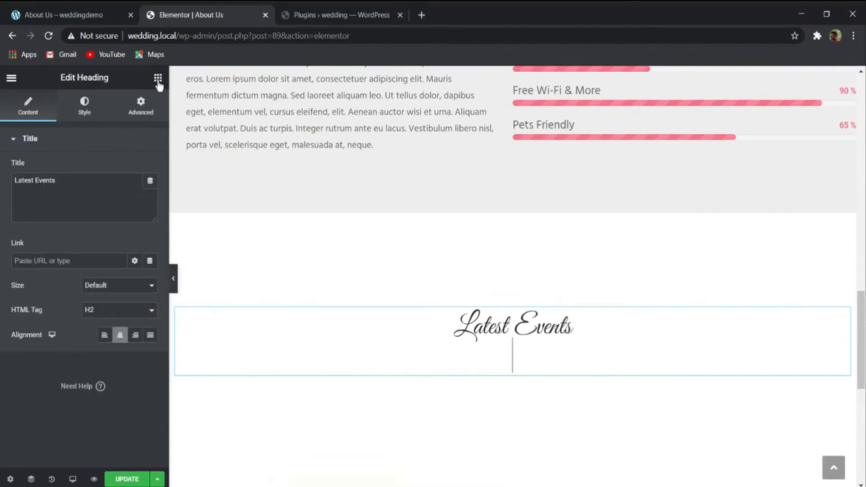
{"action": "left_click", "coordinate": [158, 79]}
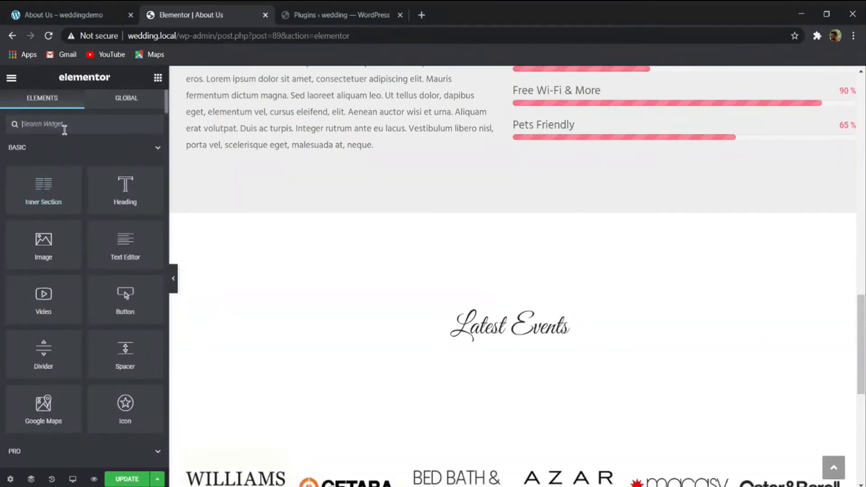
{"action": "type", "text": "filter"}
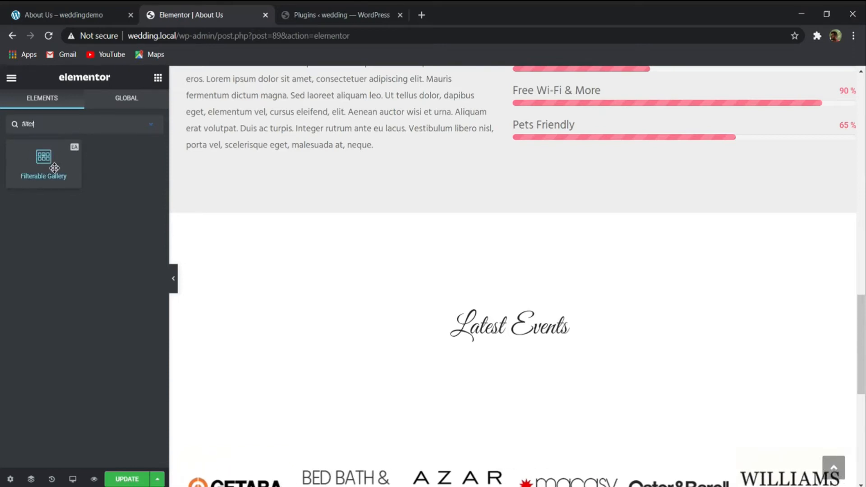
{"action": "left_click_drag", "start_coordinate": [45, 152], "coordinate": [385, 332]}
{"action": "scroll", "coordinate": [269, 297], "scroll_direction": "down", "scroll_amount": 3}
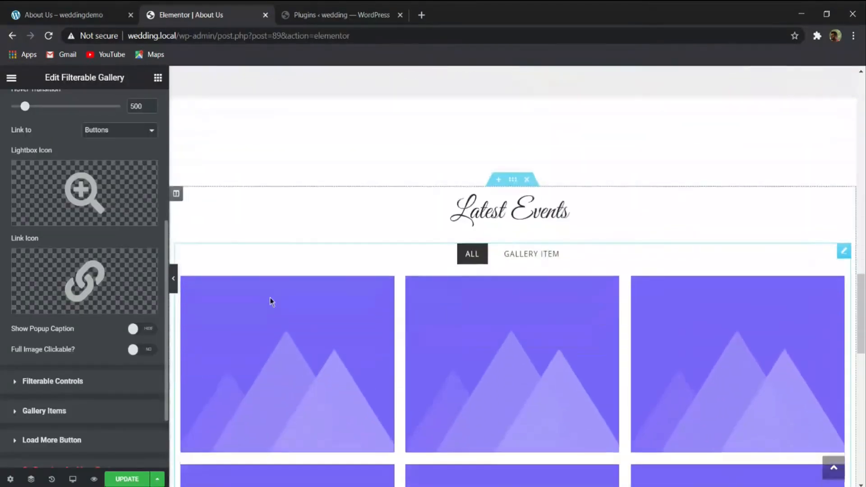
- Check the demo site's Latest Events grid, and remove the lightbox icon and link icon from the gallery
{"action": "scroll", "coordinate": [289, 279], "scroll_direction": "down", "scroll_amount": 4}
{"action": "left_click", "coordinate": [103, 15]}
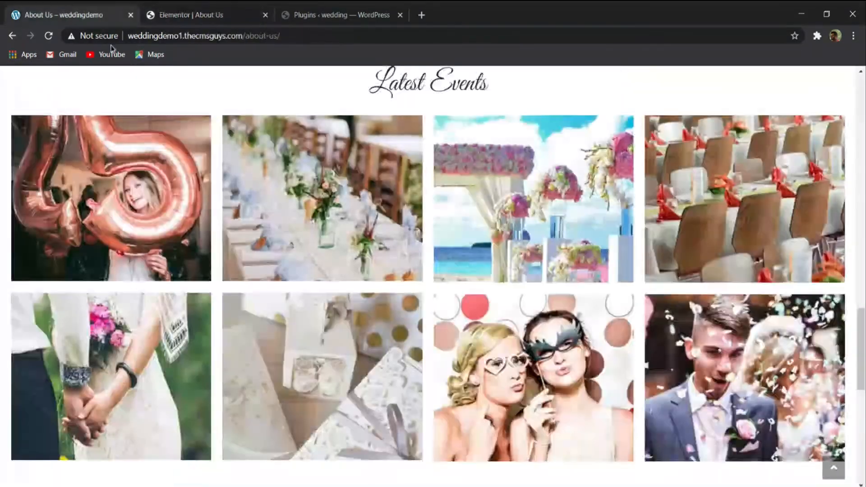
{"action": "left_click", "coordinate": [193, 18]}
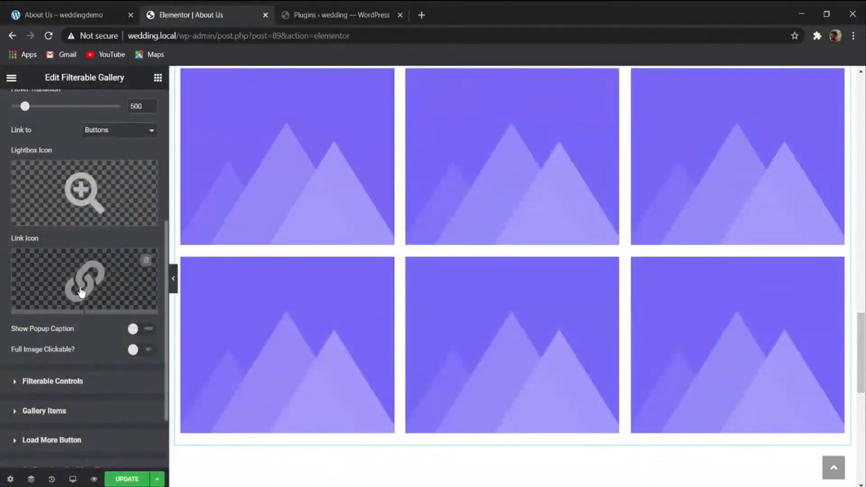
{"action": "scroll", "coordinate": [67, 251], "scroll_direction": "up", "scroll_amount": 5}
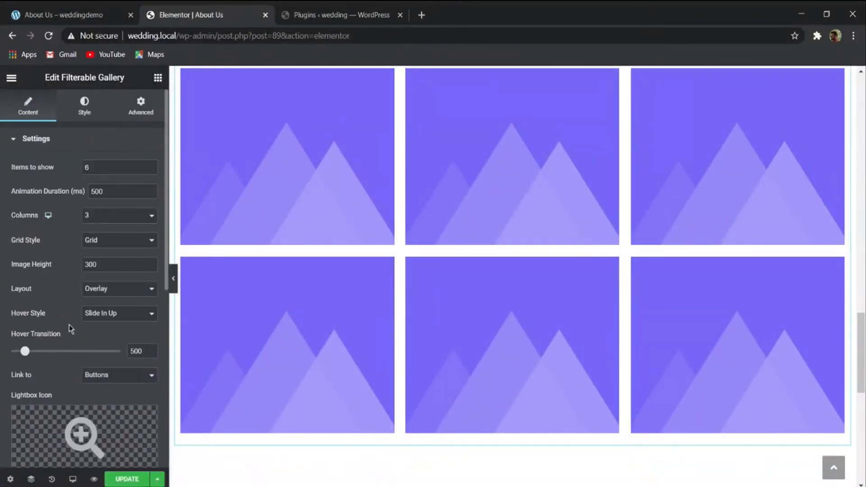
{"action": "scroll", "coordinate": [69, 323], "scroll_direction": "down", "scroll_amount": 5}
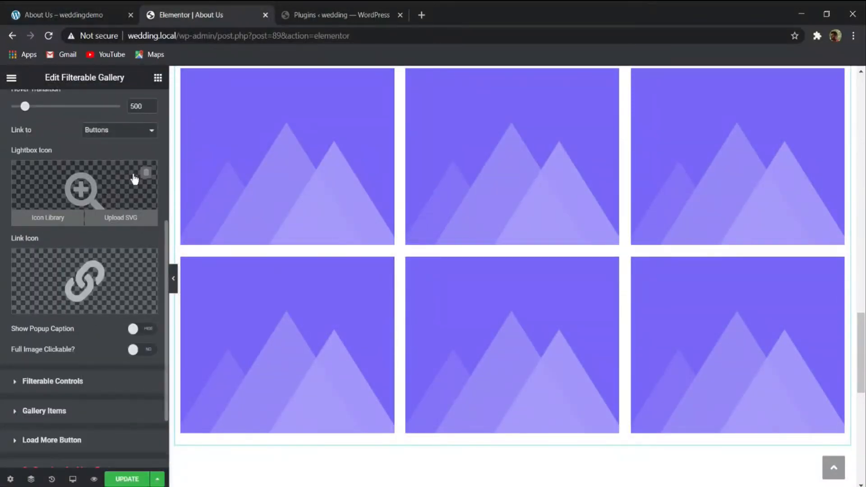
{"action": "left_click", "coordinate": [145, 172]}
{"action": "left_click", "coordinate": [146, 261]}
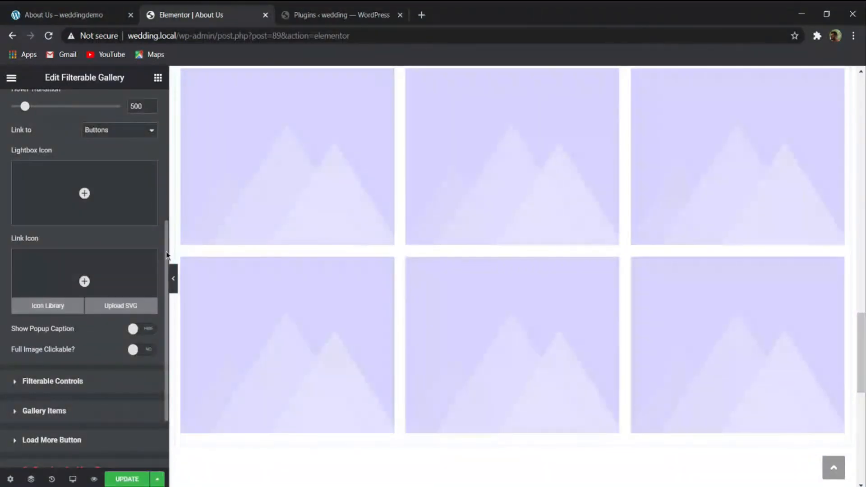
- Compare the demo's Latest Events hover overlay with the new gallery's overlay and review the gallery's settings
{"action": "left_click", "coordinate": [45, 10]}
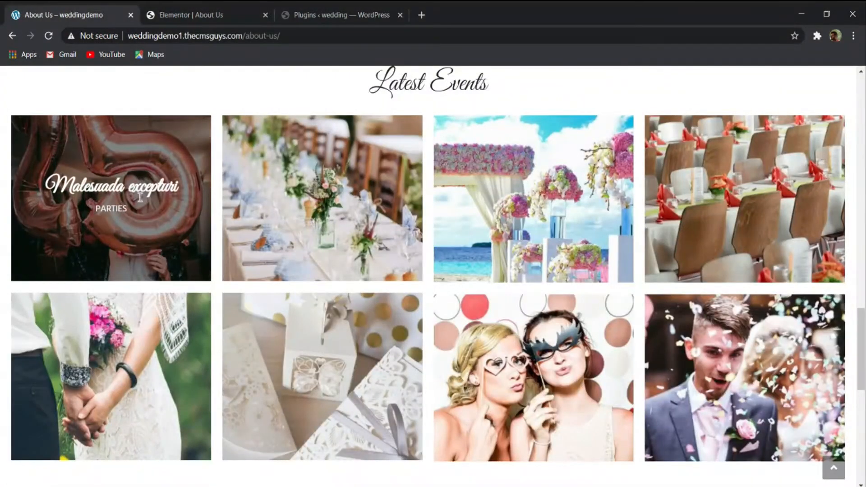
{"action": "left_click", "coordinate": [155, 10]}
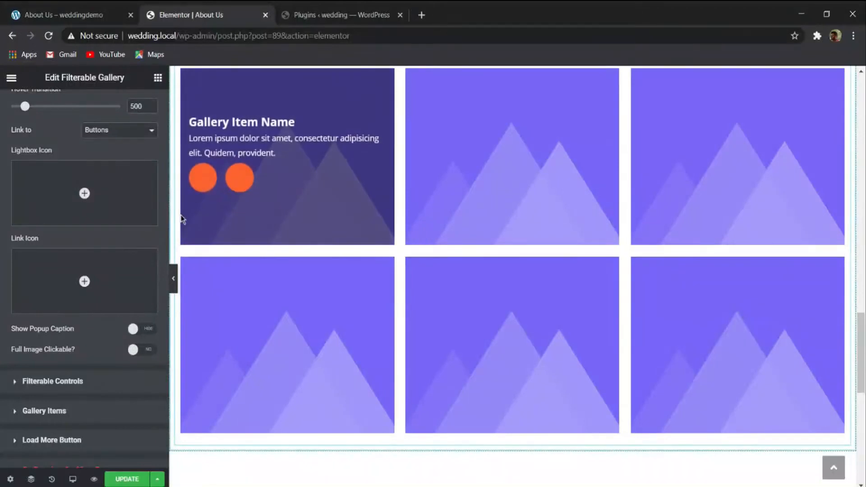
{"action": "scroll", "coordinate": [86, 311], "scroll_direction": "down", "scroll_amount": 2}
{"action": "scroll", "coordinate": [85, 311], "scroll_direction": "up", "scroll_amount": 7}
{"action": "scroll", "coordinate": [49, 324], "scroll_direction": "down", "scroll_amount": 5}
{"action": "scroll", "coordinate": [52, 336], "scroll_direction": "up", "scroll_amount": 5}
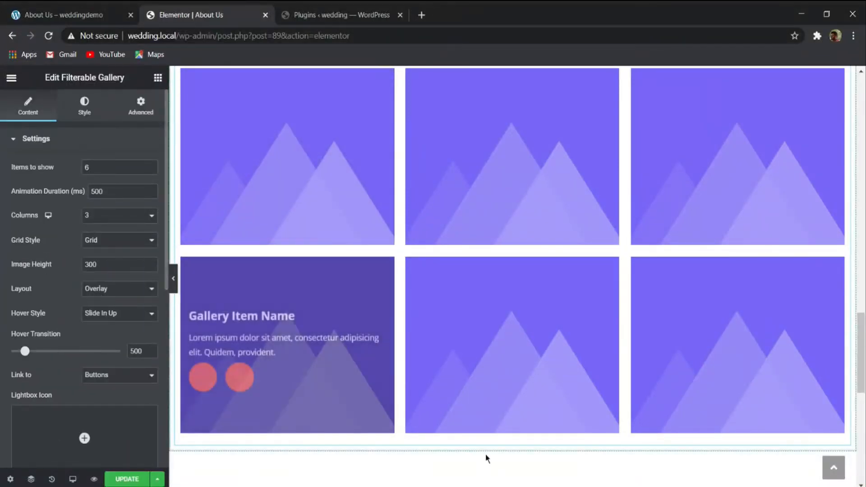
{"action": "scroll", "coordinate": [286, 313], "scroll_direction": "down", "scroll_amount": 3}
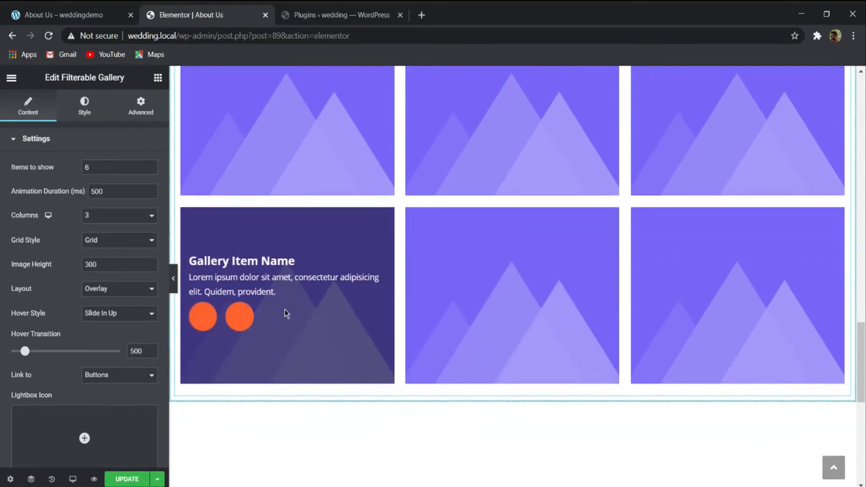
- Delete all of the default gallery items except the first one
{"action": "scroll", "coordinate": [93, 305], "scroll_direction": "down", "scroll_amount": 5}
{"action": "scroll", "coordinate": [45, 386], "scroll_direction": "down", "scroll_amount": 2}
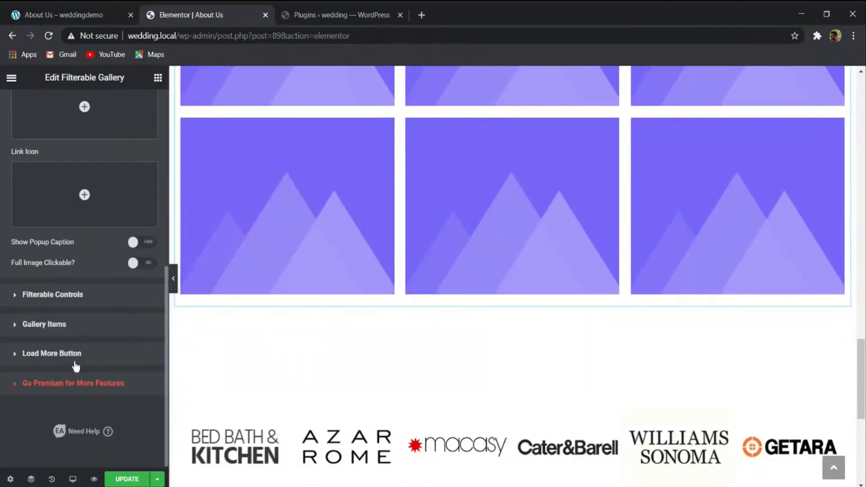
{"action": "left_click", "coordinate": [79, 324]}
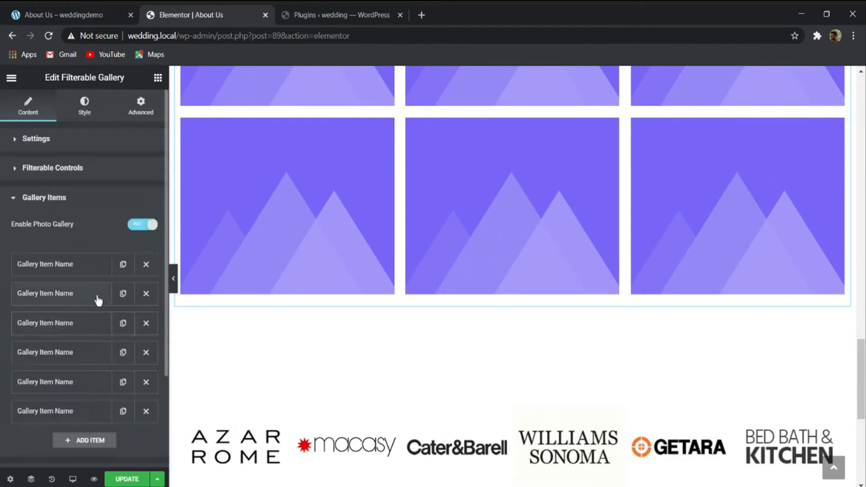
{"action": "left_click", "coordinate": [146, 294]}
{"action": "left_click", "coordinate": [146, 294]}
{"action": "left_click", "coordinate": [146, 294]}
{"action": "left_click", "coordinate": [146, 294]}
{"action": "left_click", "coordinate": [146, 293]}
- Set the remaining gallery item's name to "Malesuada excepturi"
{"action": "left_click", "coordinate": [82, 267]}
{"action": "scroll", "coordinate": [86, 316], "scroll_direction": "down", "scroll_amount": 5}
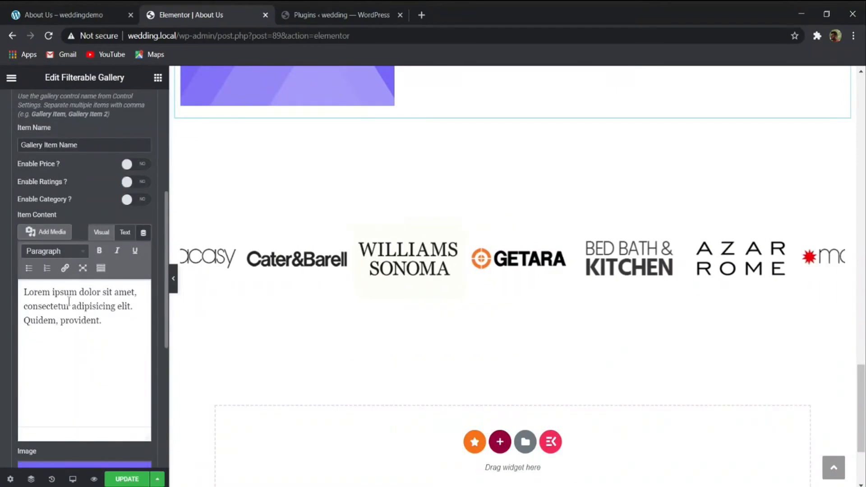
{"action": "scroll", "coordinate": [328, 267], "scroll_direction": "up", "scroll_amount": 5}
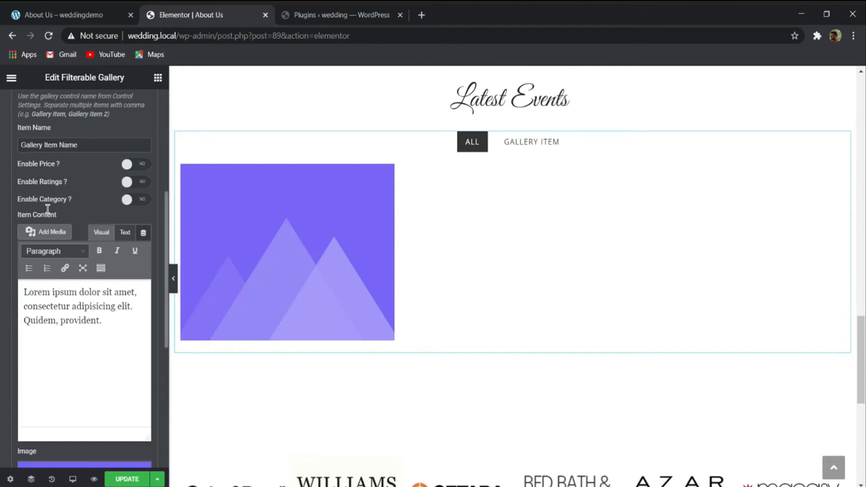
{"action": "scroll", "coordinate": [83, 212], "scroll_direction": "down", "scroll_amount": 5}
{"action": "scroll", "coordinate": [27, 236], "scroll_direction": "up", "scroll_amount": 5}
{"action": "left_click_drag", "start_coordinate": [80, 145], "coordinate": [2, 143]}
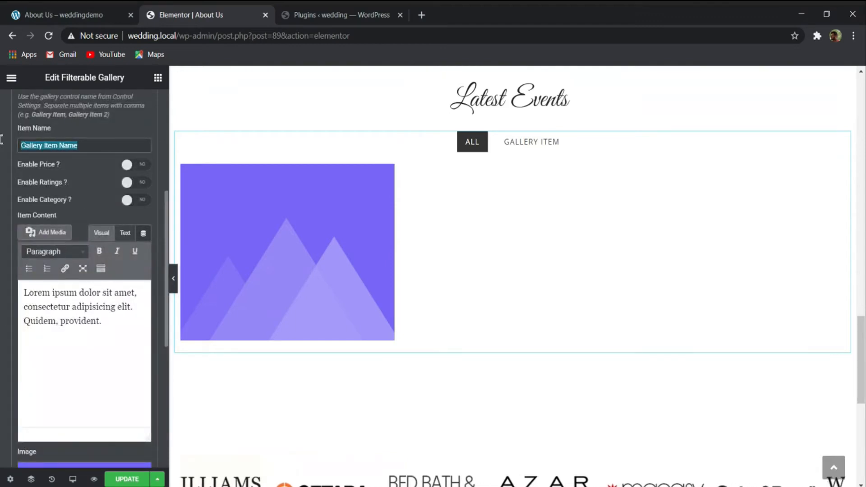
{"action": "type", "text": "Malesuada excepturi"}
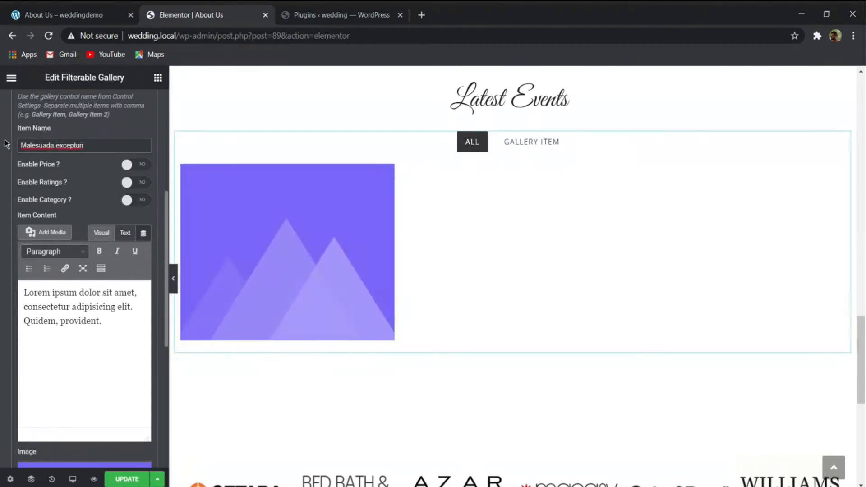
- Copy the category text from the demo's first event and replace the gallery item's content with "PARTIES"
{"action": "left_click", "coordinate": [69, 11]}
{"action": "mouse_move", "coordinate": [95, 189]}
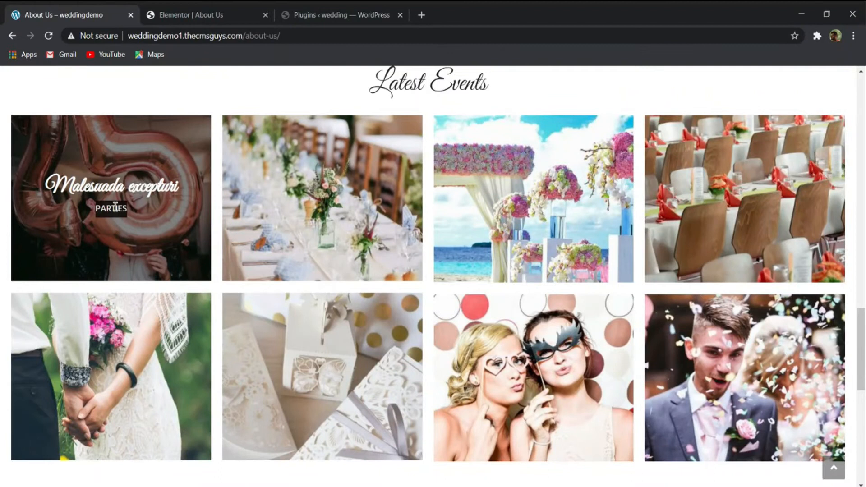
{"action": "left_click", "coordinate": [171, 16]}
{"action": "left_click_drag", "start_coordinate": [108, 325], "coordinate": [1, 289]}
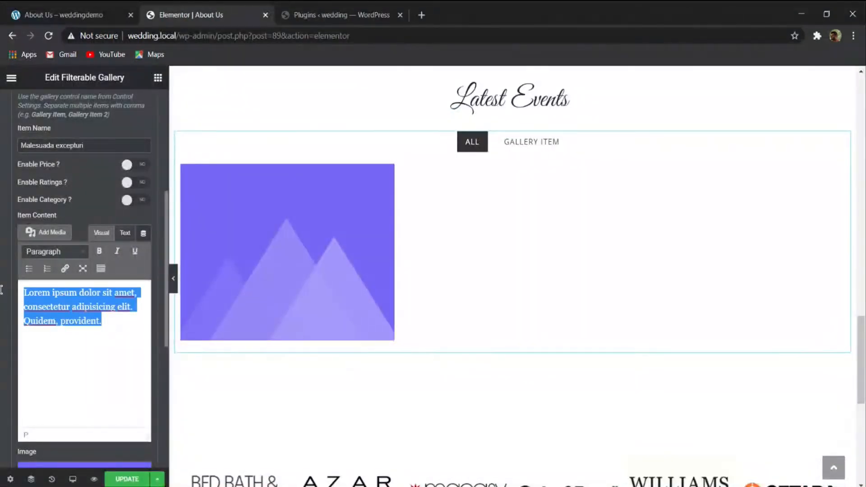
{"action": "type", "text": "PARTIES"}
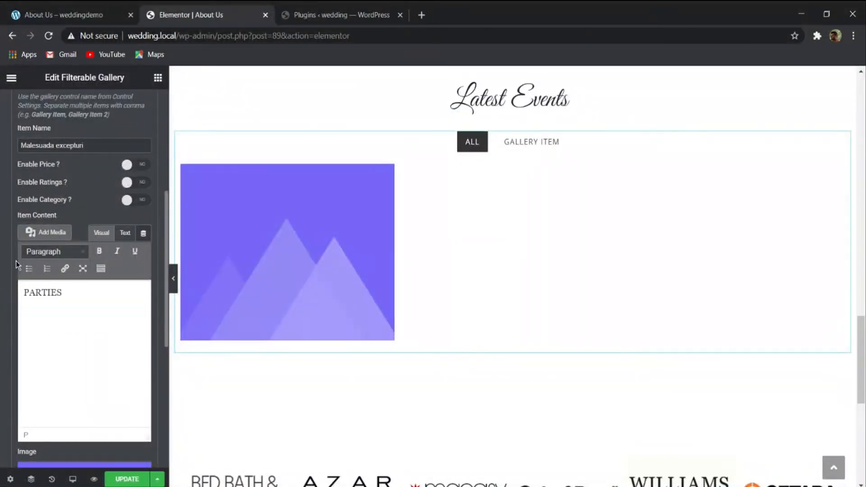
{"action": "mouse_move", "coordinate": [277, 268]}
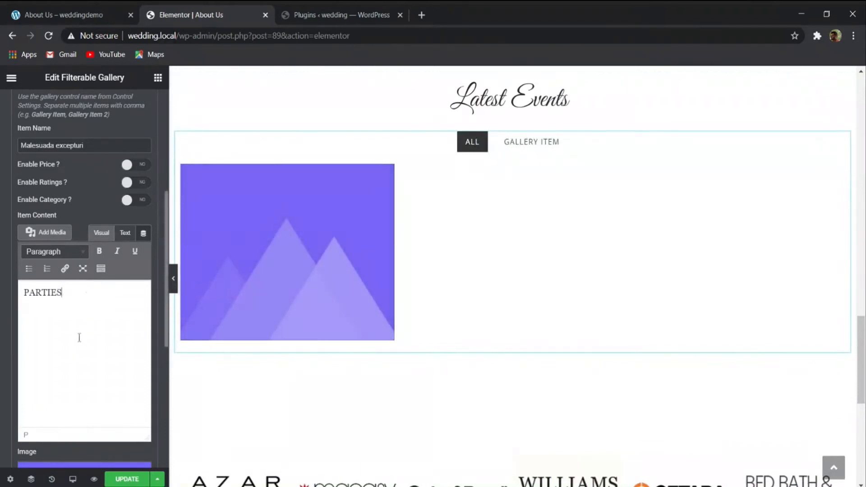
- Set the gallery to show 8 items in 4 columns and change its grid style so images keep their proportions
{"action": "scroll", "coordinate": [87, 139], "scroll_direction": "up", "scroll_amount": 10}
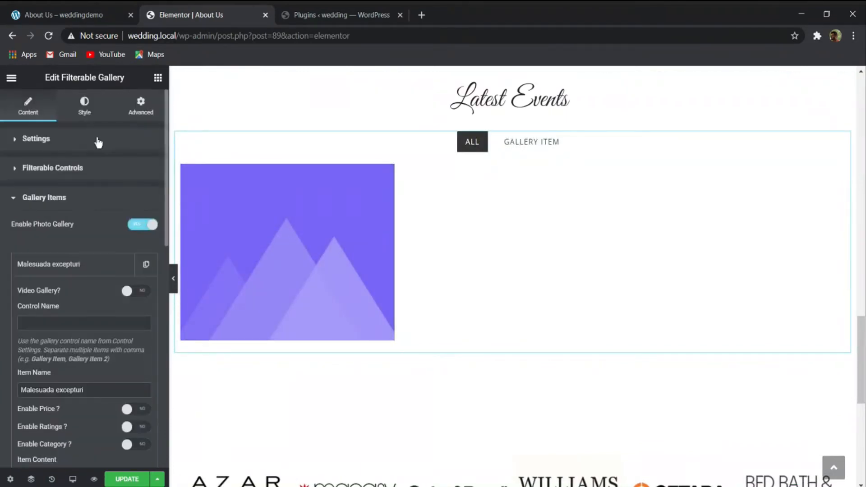
{"action": "left_click", "coordinate": [85, 106]}
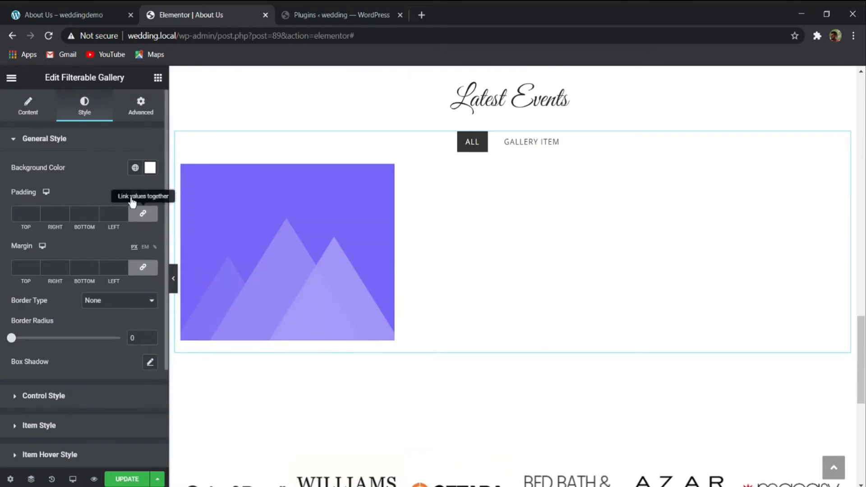
{"action": "left_click", "coordinate": [30, 108]}
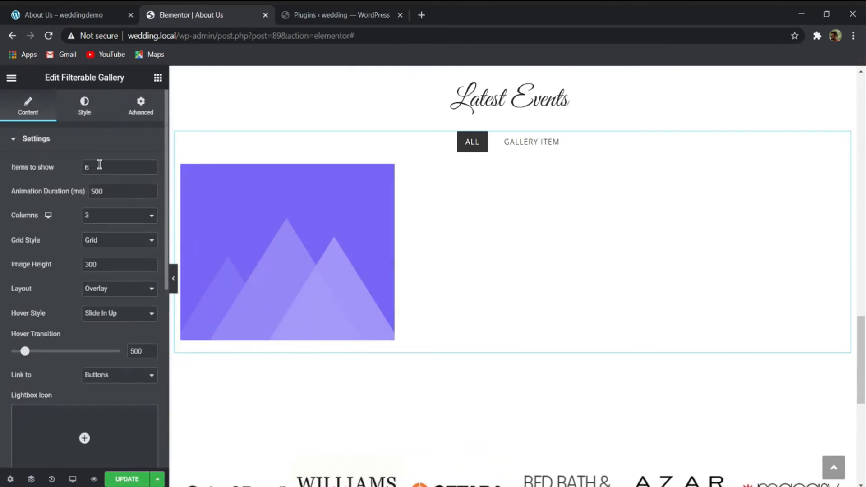
{"action": "type", "text": "8"}
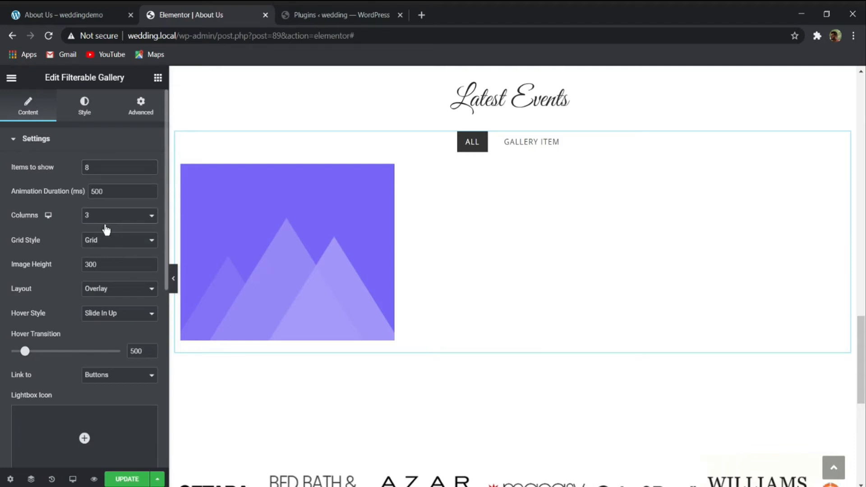
{"action": "left_click", "coordinate": [118, 256]}
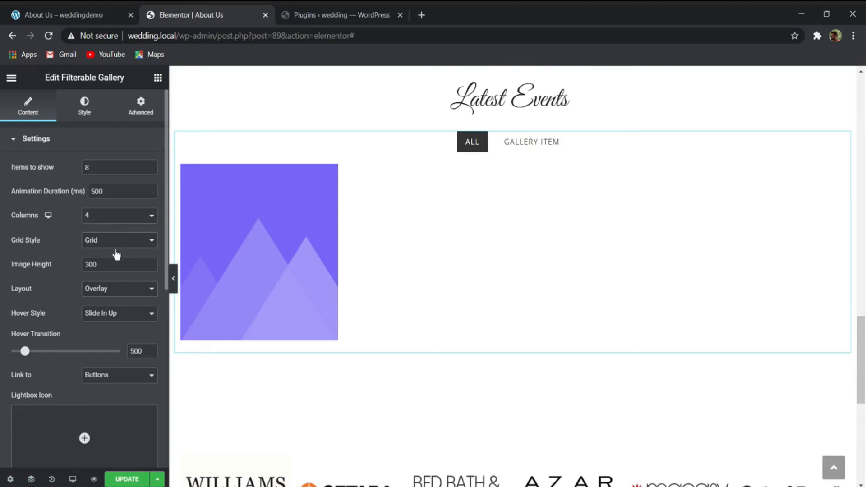
{"action": "left_click", "coordinate": [116, 255]}
{"action": "scroll", "coordinate": [86, 259], "scroll_direction": "down", "scroll_amount": 5}
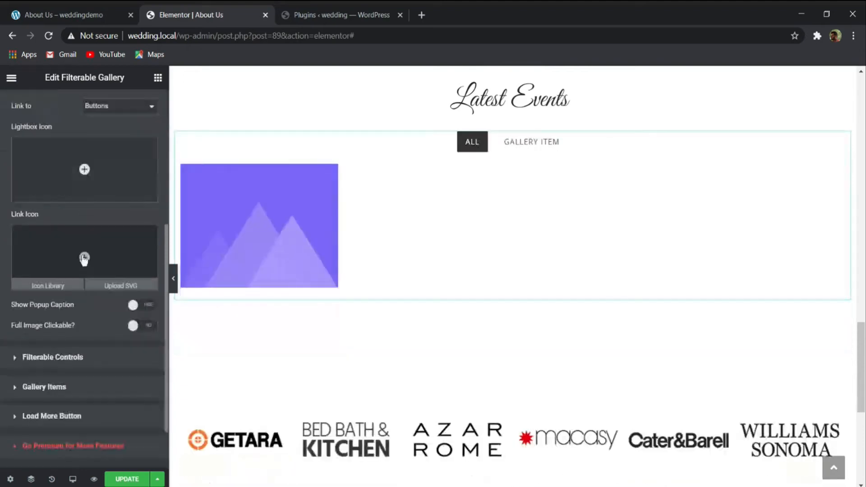
- Disable the gallery's filter and compare the layout with the demo's Latest Events section
{"action": "left_click", "coordinate": [82, 357]}
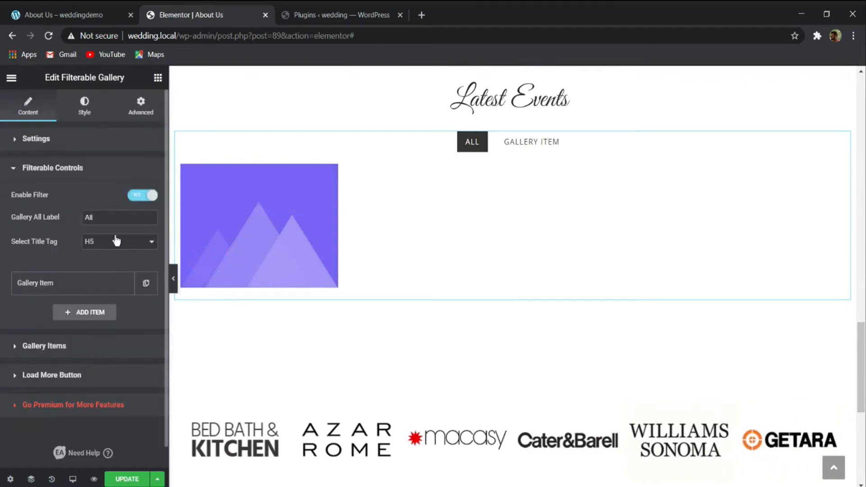
{"action": "left_click", "coordinate": [149, 199]}
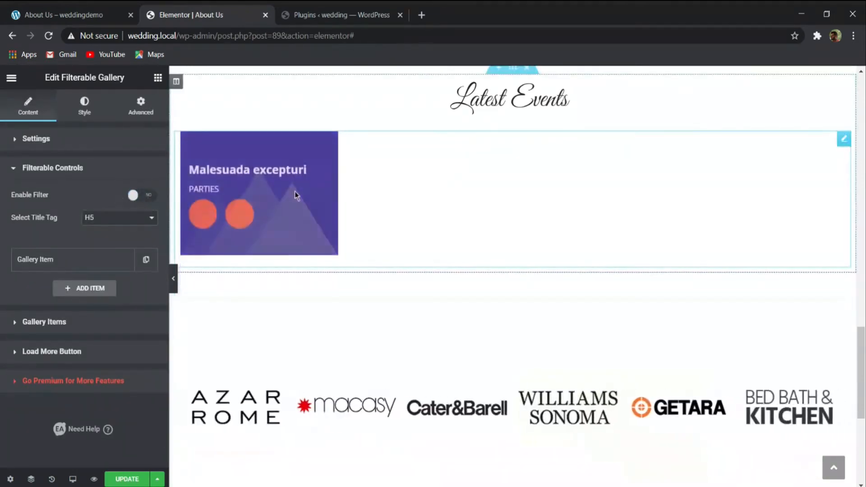
{"action": "left_click", "coordinate": [130, 197]}
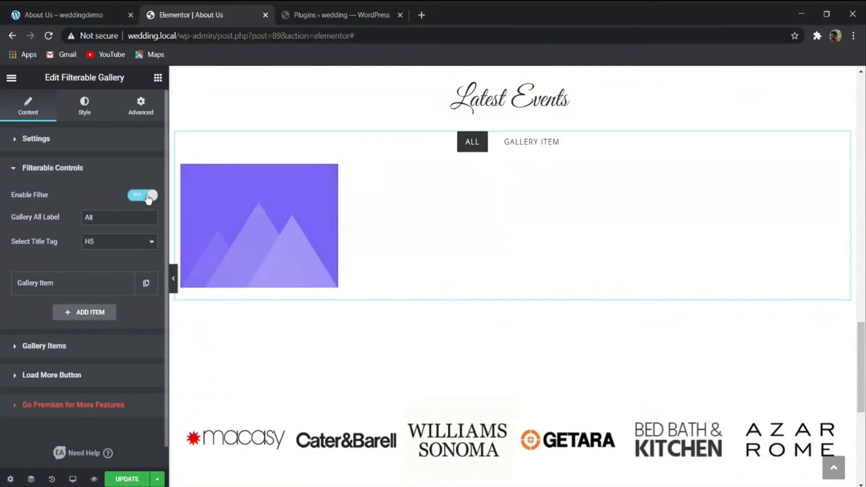
{"action": "left_click", "coordinate": [67, 15]}
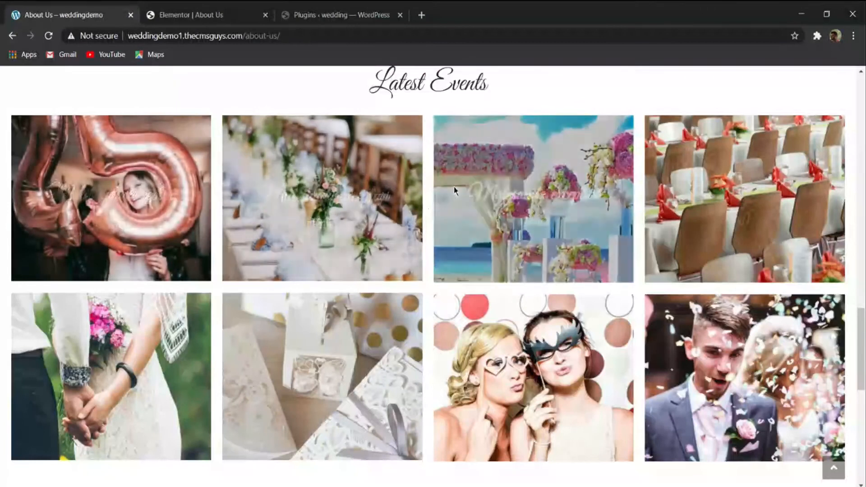
{"action": "left_click", "coordinate": [206, 8]}
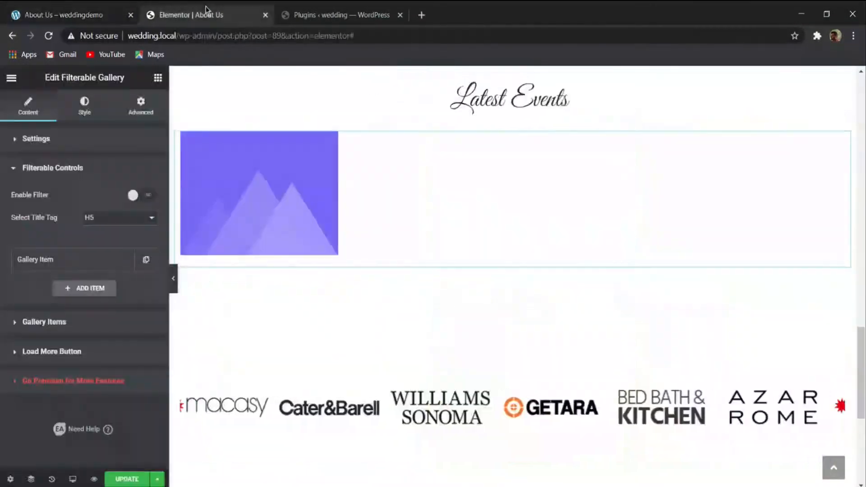
- Set the title typography in the gallery's item hover style to the Great Vibes font family
{"action": "left_click", "coordinate": [84, 112]}
{"action": "scroll", "coordinate": [124, 203], "scroll_direction": "down", "scroll_amount": 3}
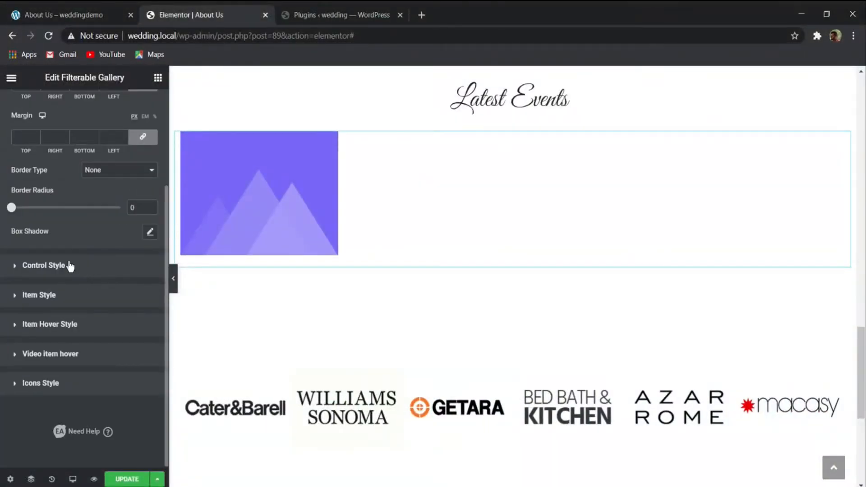
{"action": "left_click", "coordinate": [44, 266]}
{"action": "scroll", "coordinate": [94, 375], "scroll_direction": "down", "scroll_amount": 5}
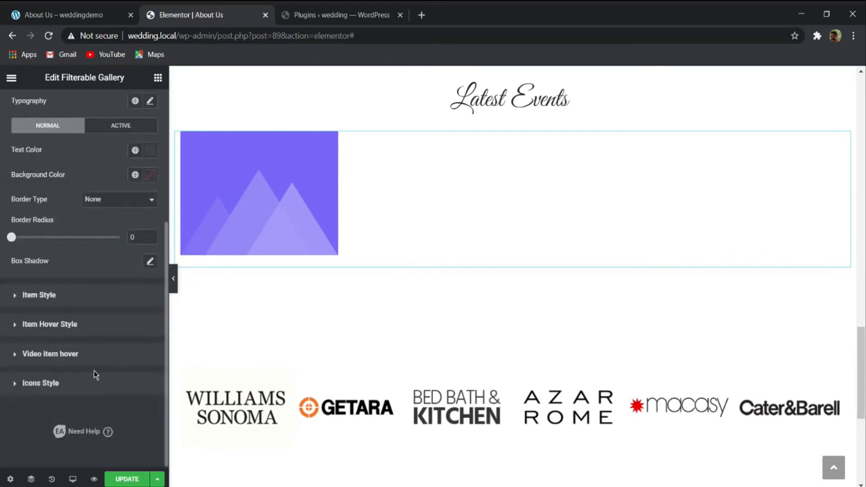
{"action": "left_click", "coordinate": [87, 328]}
{"action": "scroll", "coordinate": [105, 275], "scroll_direction": "down", "scroll_amount": 5}
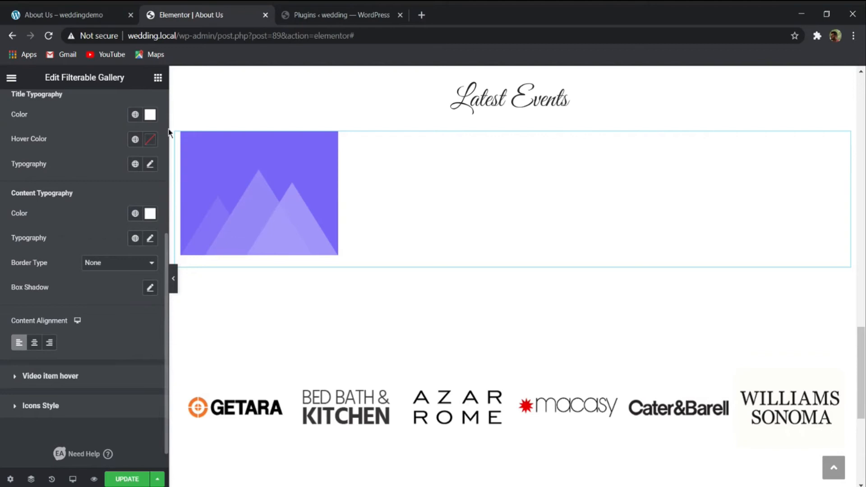
{"action": "left_click", "coordinate": [150, 164]}
{"action": "left_click", "coordinate": [138, 217]}
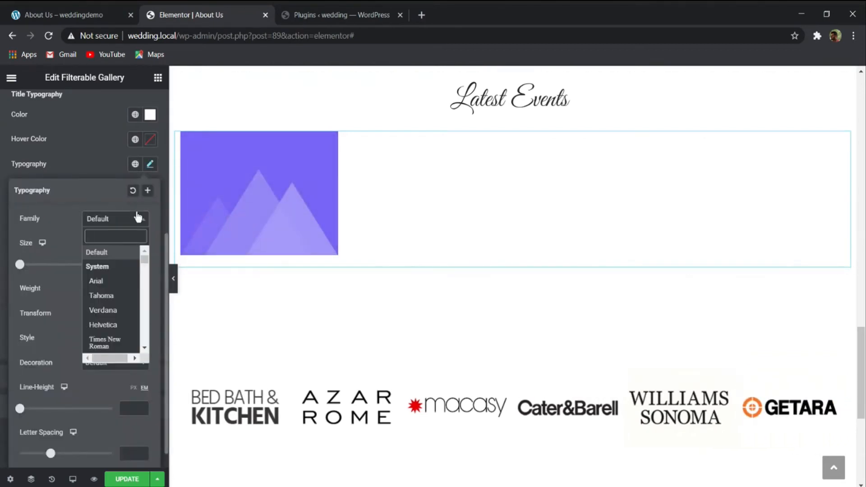
{"action": "type", "text": "fre"}
{"action": "key", "text": "BackSpace"}
{"action": "key", "text": "BackSpace"}
{"action": "key", "text": "BackSpace"}
{"action": "type", "text": "grea"}
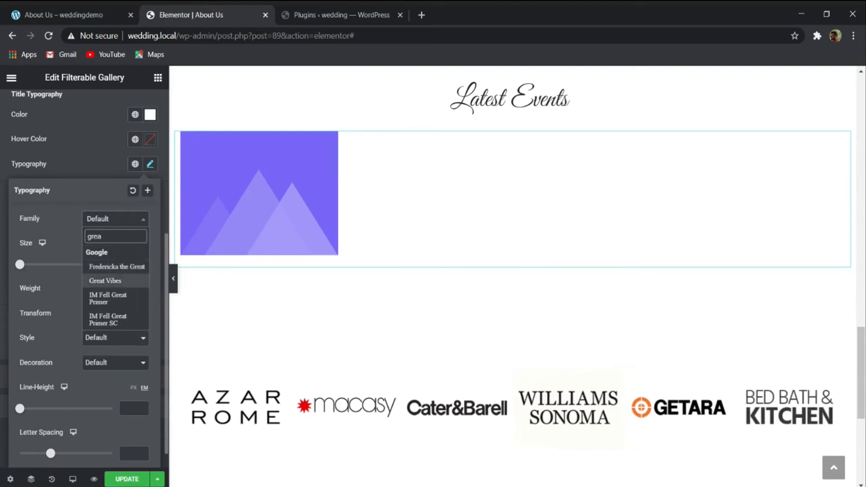
{"action": "left_click", "coordinate": [105, 280]}
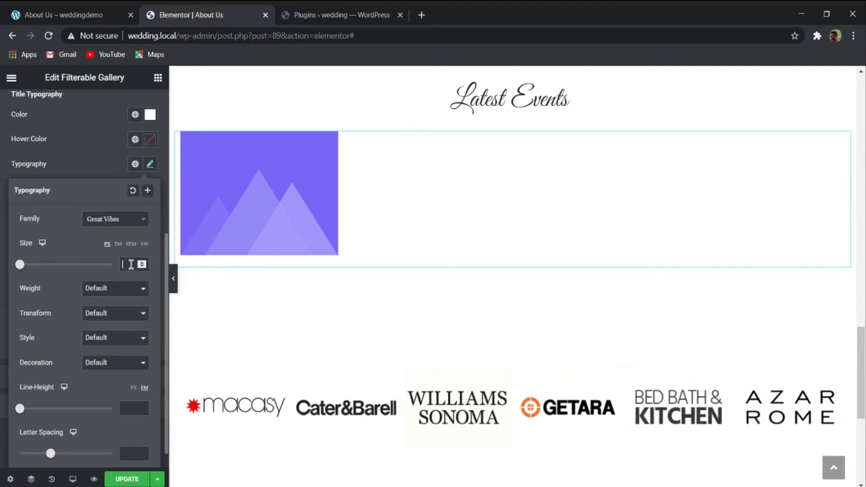
{"action": "left_click", "coordinate": [88, 160]}
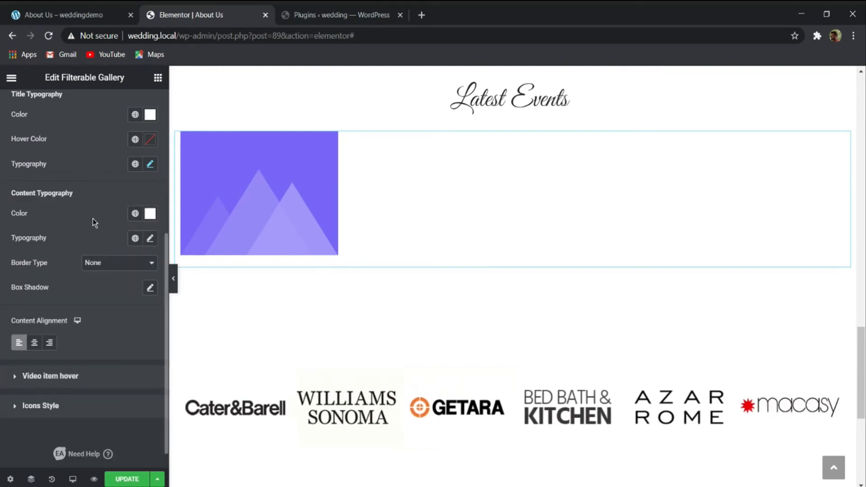
- Set the item hover content's font family to Hind and center the content alignment
{"action": "left_click", "coordinate": [150, 238]}
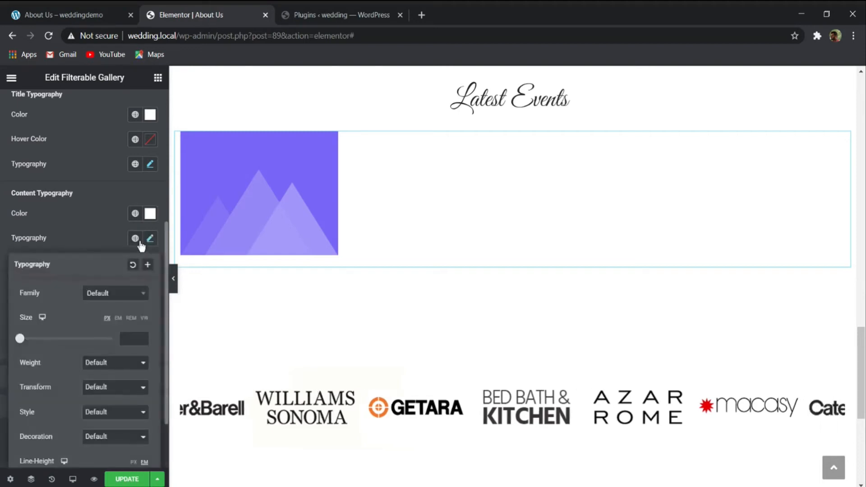
{"action": "left_click", "coordinate": [123, 294]}
{"action": "type", "text": "hind"}
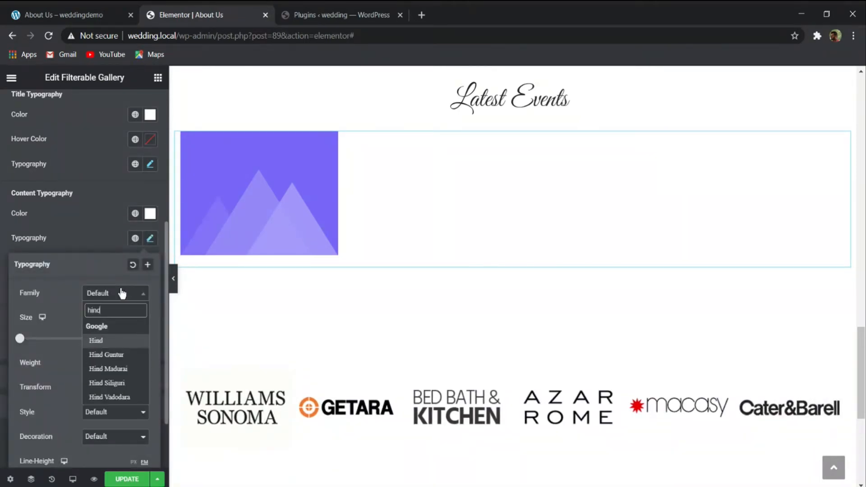
{"action": "key", "text": "Return"}
{"action": "left_click", "coordinate": [133, 333]}
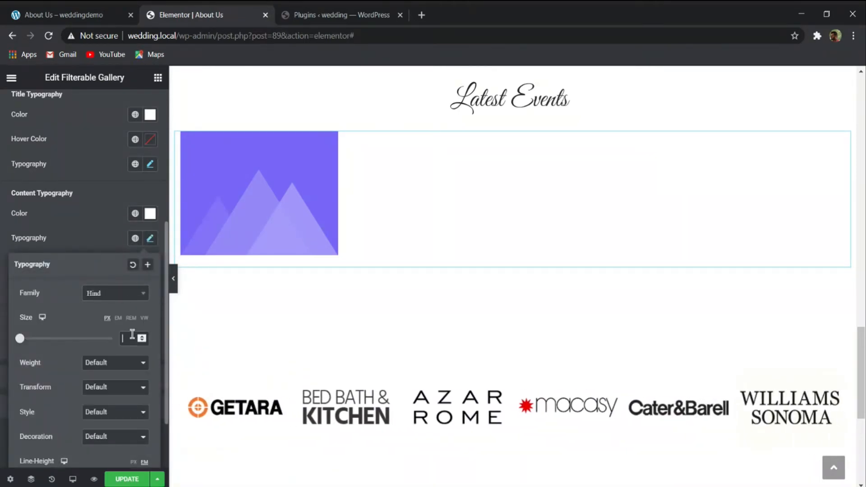
{"action": "left_click", "coordinate": [88, 227]}
{"action": "scroll", "coordinate": [97, 306], "scroll_direction": "down", "scroll_amount": 1}
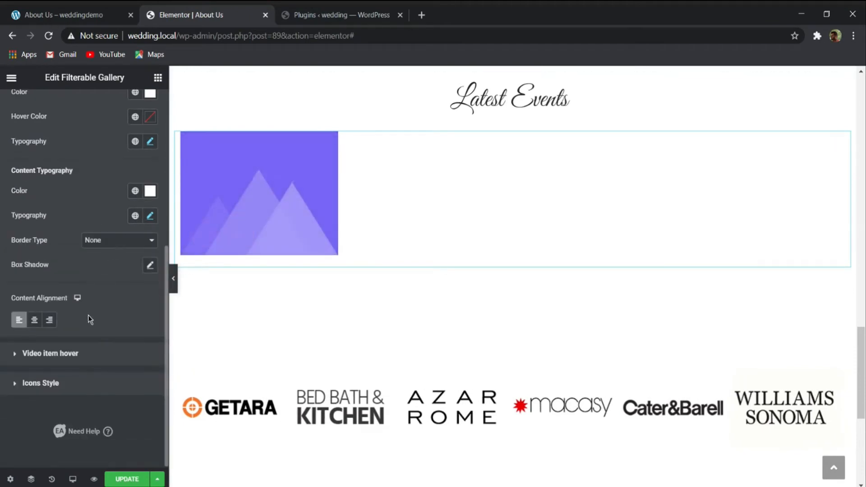
{"action": "left_click", "coordinate": [35, 321]}
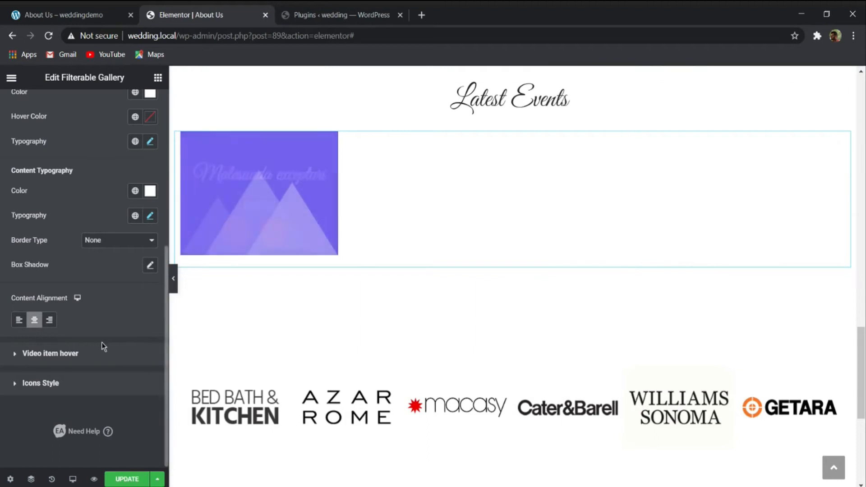
- Make the overlay icons' normal background and icon colors fully transparent, and save the page
{"action": "left_click", "coordinate": [90, 356]}
{"action": "left_click", "coordinate": [52, 381]}
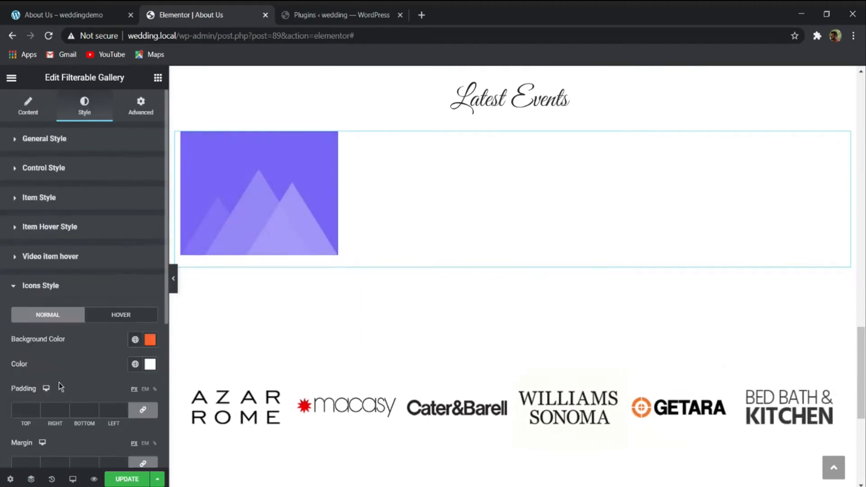
{"action": "left_click", "coordinate": [148, 342]}
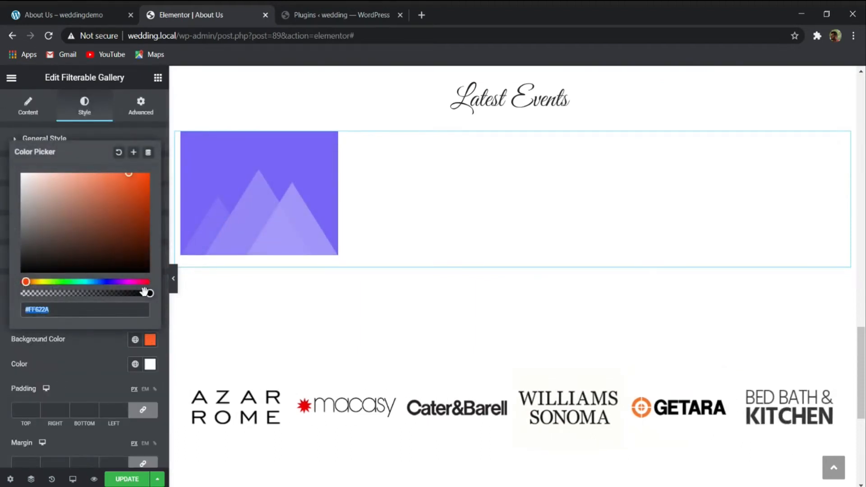
{"action": "left_click_drag", "start_coordinate": [146, 293], "coordinate": [1, 296]}
{"action": "left_click", "coordinate": [107, 354]}
{"action": "left_click", "coordinate": [151, 364]}
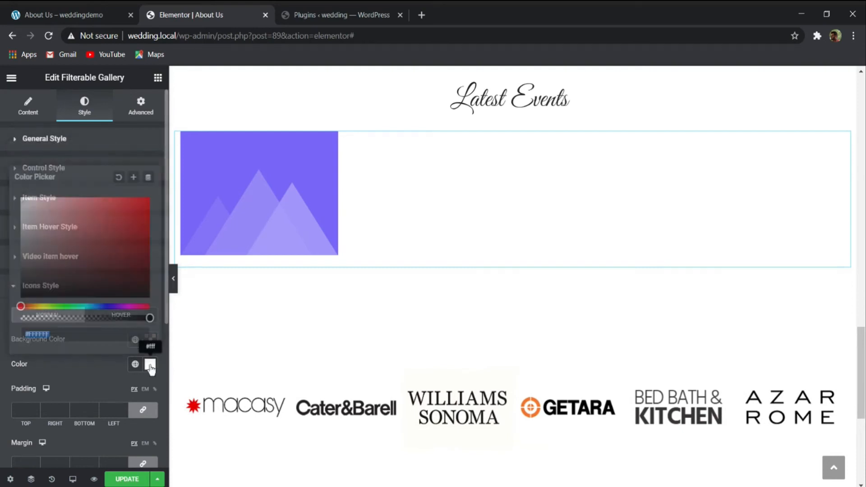
{"action": "left_click_drag", "start_coordinate": [148, 318], "coordinate": [2, 324]}
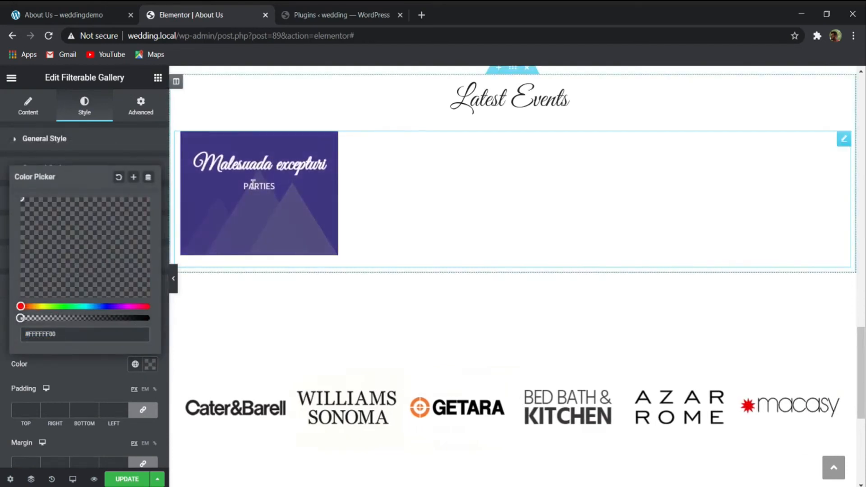
{"action": "left_click", "coordinate": [101, 370]}
{"action": "scroll", "coordinate": [157, 325], "scroll_direction": "down", "scroll_amount": 5}
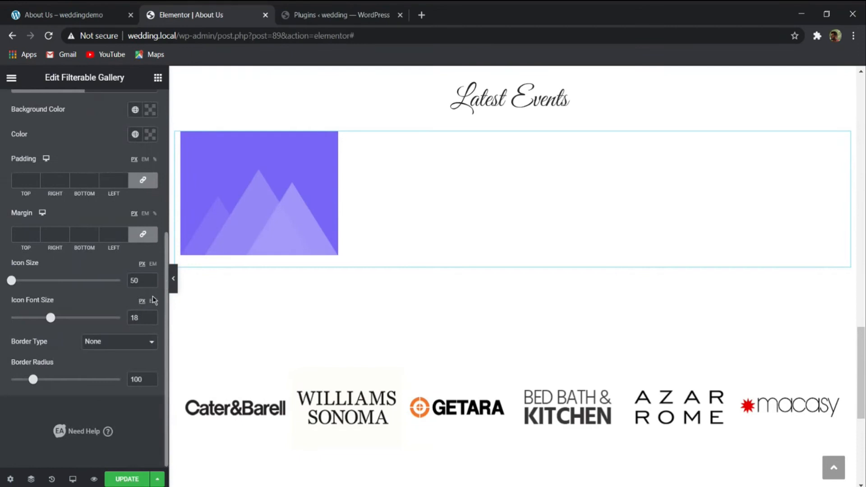
{"action": "left_click", "coordinate": [126, 479]}
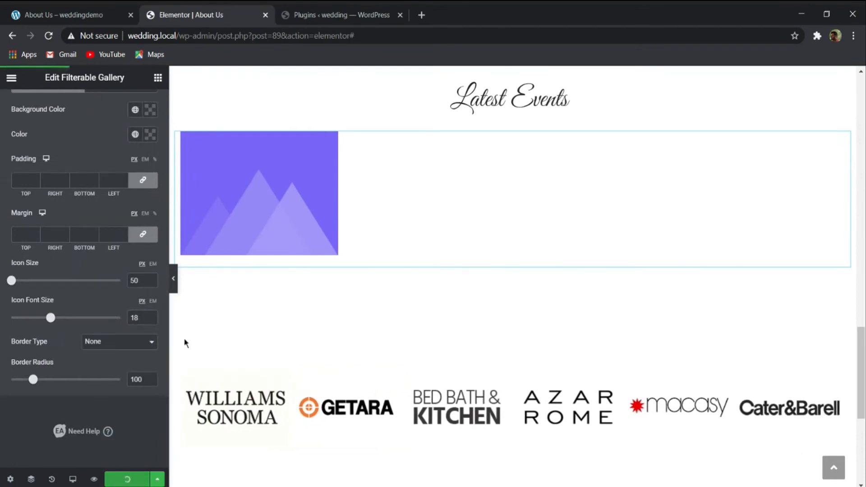
- Replace the "Malesuada excepturi" gallery item's image with the media library photo of the suited groom under confetti
{"action": "scroll", "coordinate": [130, 226], "scroll_direction": "up", "scroll_amount": 10}
{"action": "left_click", "coordinate": [28, 108]}
{"action": "scroll", "coordinate": [96, 328], "scroll_direction": "down", "scroll_amount": 5}
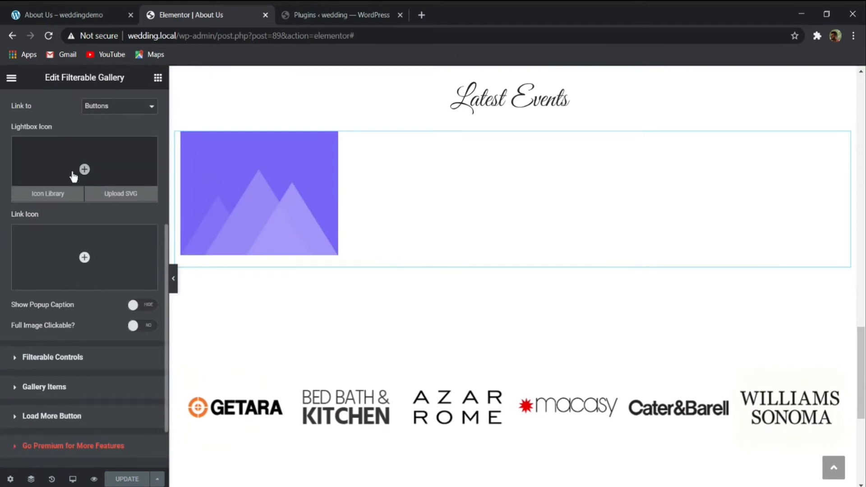
{"action": "scroll", "coordinate": [55, 289], "scroll_direction": "down", "scroll_amount": 2}
{"action": "left_click", "coordinate": [67, 297]}
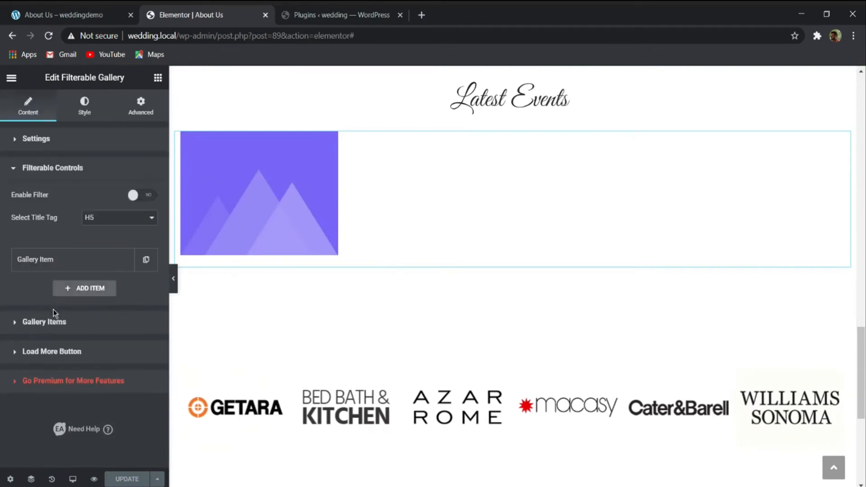
{"action": "left_click", "coordinate": [53, 315]}
{"action": "left_click", "coordinate": [73, 270]}
{"action": "scroll", "coordinate": [86, 307], "scroll_direction": "down", "scroll_amount": 5}
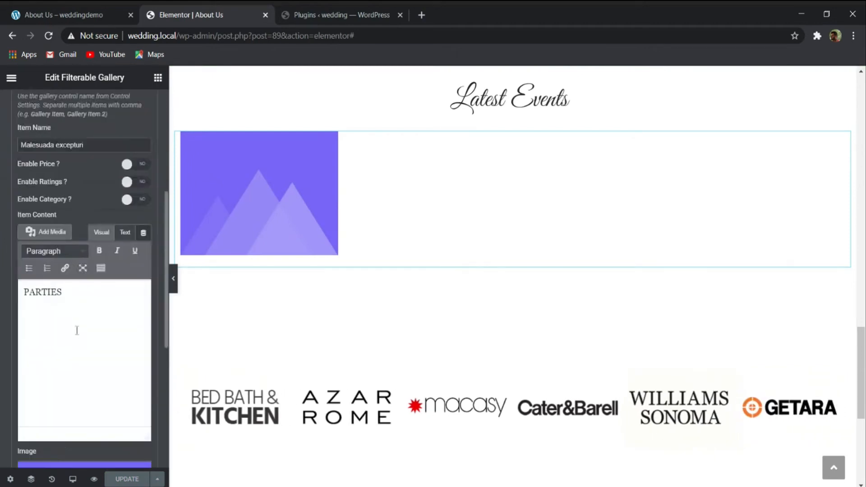
{"action": "scroll", "coordinate": [74, 278], "scroll_direction": "down", "scroll_amount": 5}
{"action": "left_click", "coordinate": [74, 225]}
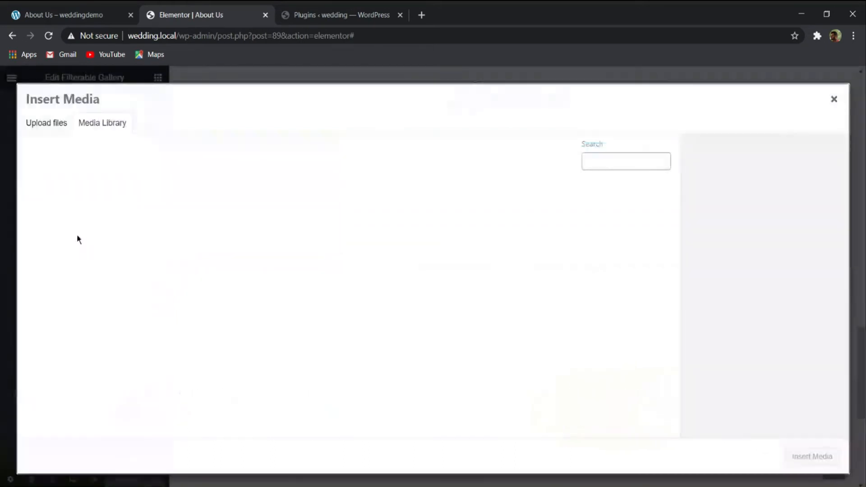
{"action": "scroll", "coordinate": [292, 217], "scroll_direction": "down", "scroll_amount": 15}
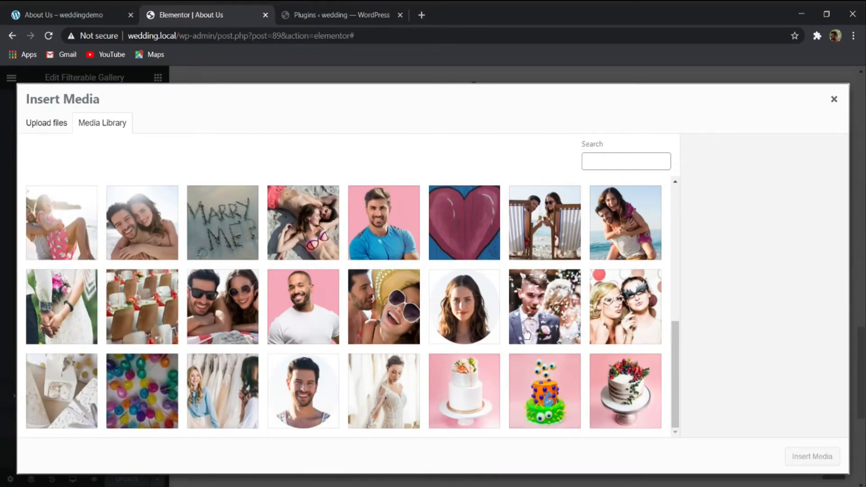
{"action": "left_click", "coordinate": [539, 303]}
{"action": "left_click", "coordinate": [787, 458]}
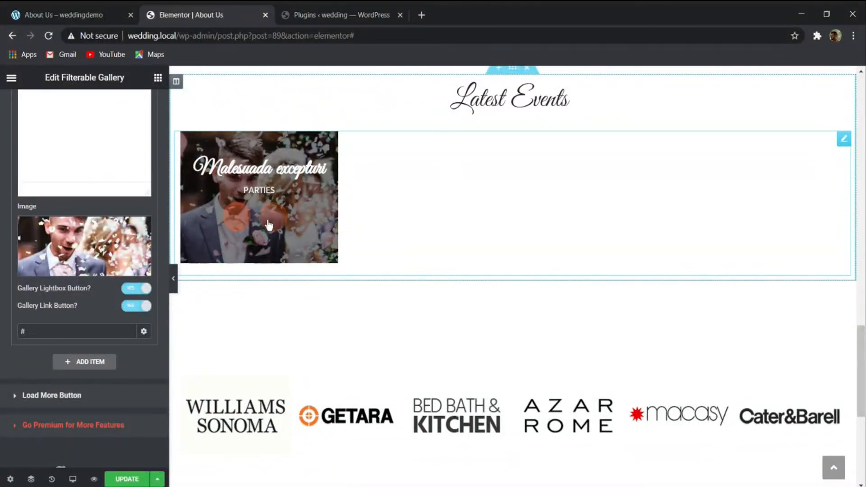
- Make the gallery overlay icons' hover background and icon colors fully transparent, and save the page
{"action": "scroll", "coordinate": [72, 160], "scroll_direction": "up", "scroll_amount": 10}
{"action": "left_click", "coordinate": [92, 108]}
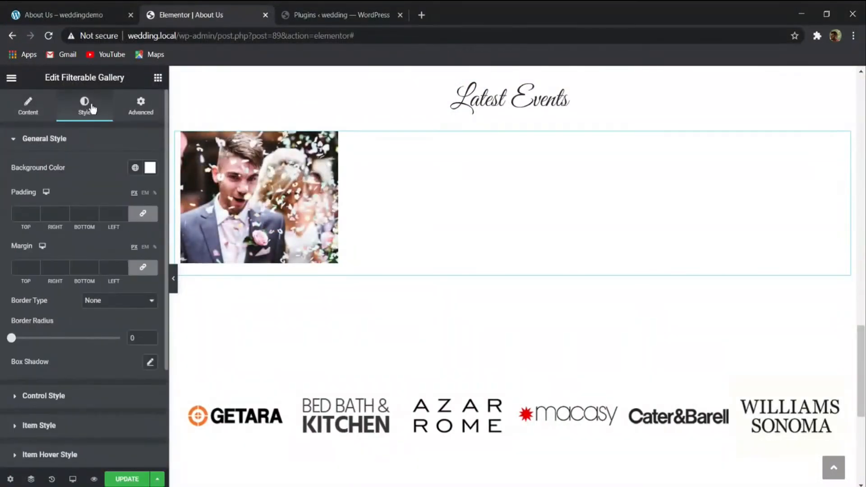
{"action": "scroll", "coordinate": [85, 211], "scroll_direction": "down", "scroll_amount": 3}
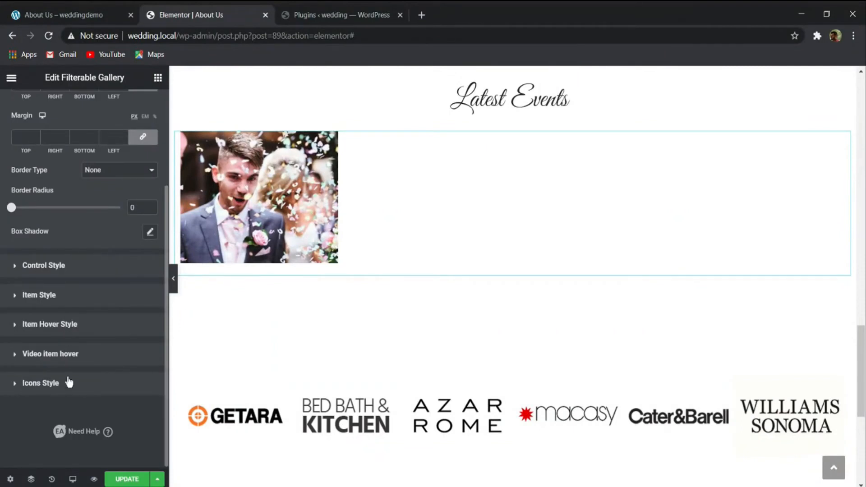
{"action": "left_click", "coordinate": [68, 383]}
{"action": "left_click", "coordinate": [120, 315]}
{"action": "left_click", "coordinate": [150, 339]}
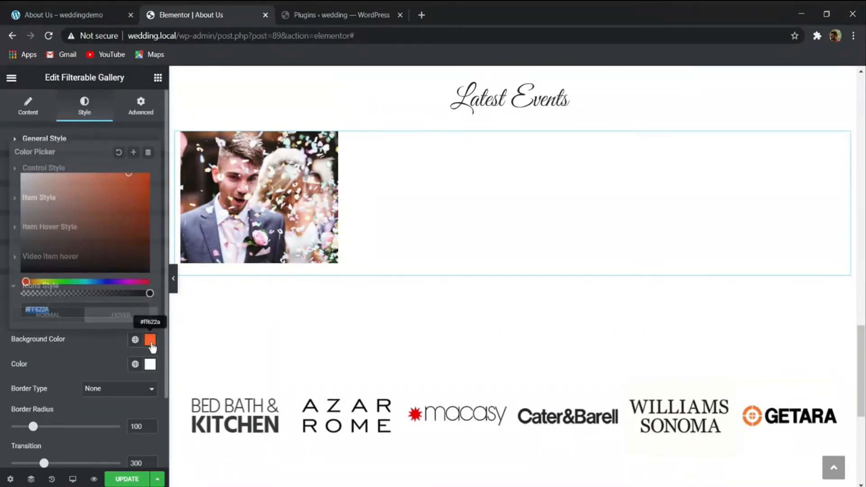
{"action": "left_click_drag", "start_coordinate": [150, 293], "coordinate": [3, 303]}
{"action": "left_click", "coordinate": [150, 364]}
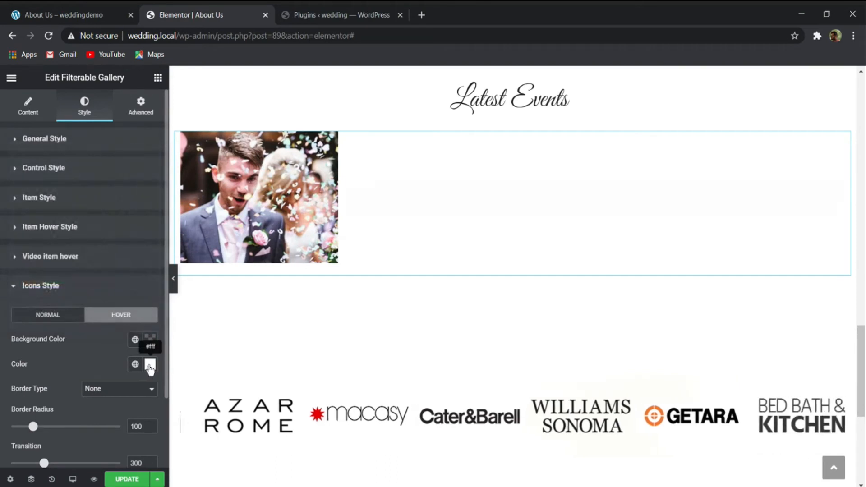
{"action": "left_click_drag", "start_coordinate": [149, 318], "coordinate": [20, 319]}
{"action": "left_click", "coordinate": [60, 363]}
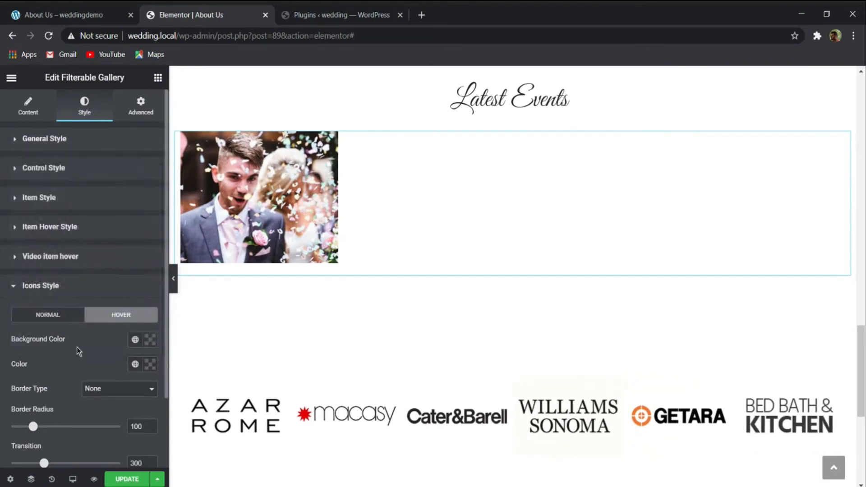
{"action": "left_click", "coordinate": [50, 291]}
{"action": "key", "text": "ctrl+s"}
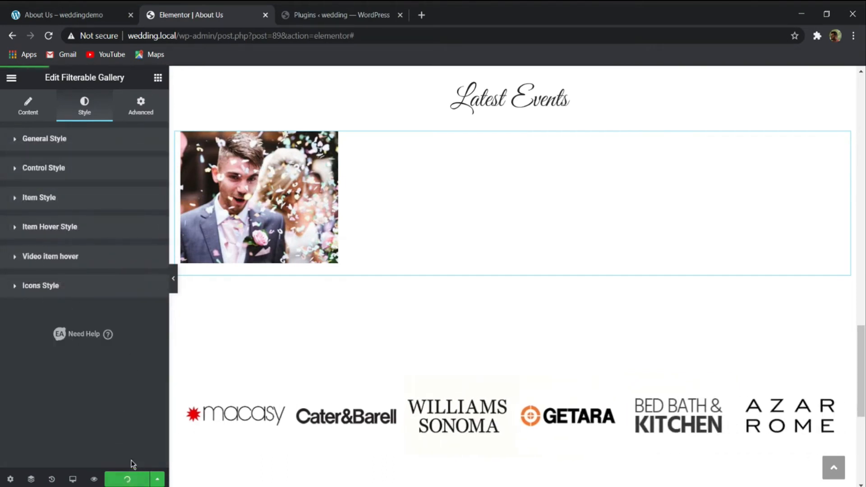
- Check the demo page's Latest Events gallery, and duplicate the "Malesuada excepturi" gallery item in the Elementor editor
{"action": "left_click", "coordinate": [44, 113]}
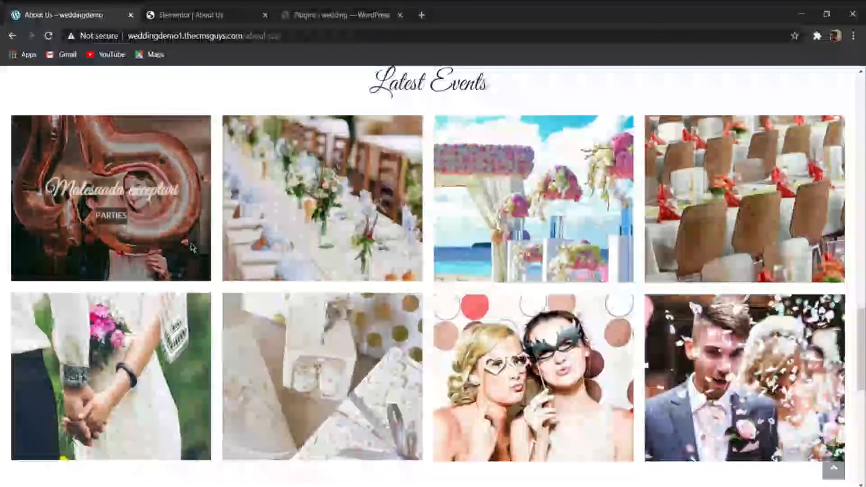
{"action": "scroll", "coordinate": [246, 275], "scroll_direction": "up", "scroll_amount": 2}
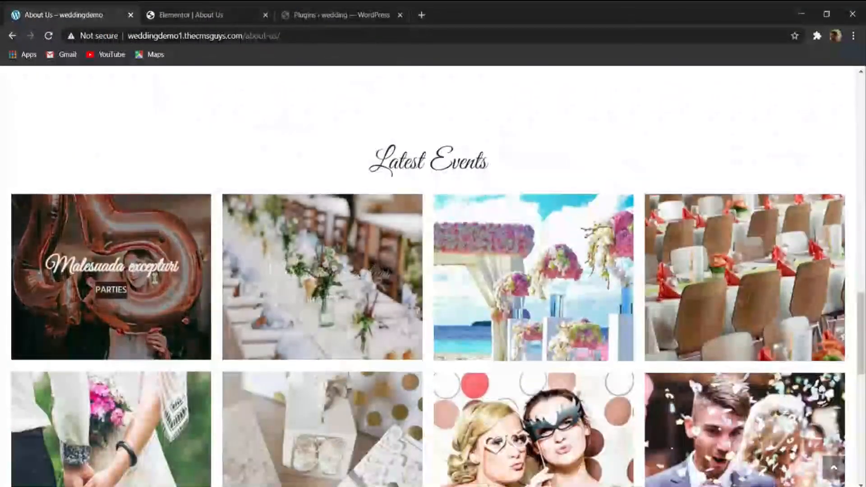
{"action": "scroll", "coordinate": [541, 275], "scroll_direction": "down", "scroll_amount": 2}
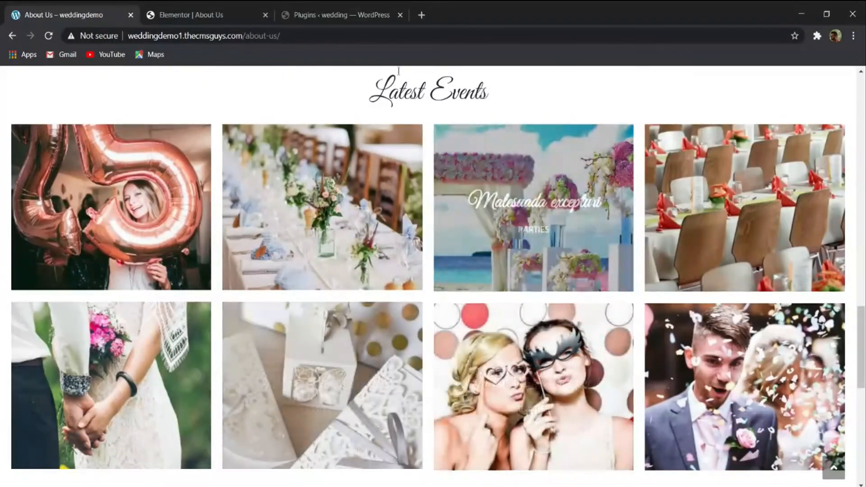
{"action": "left_click", "coordinate": [201, 15]}
{"action": "scroll", "coordinate": [83, 259], "scroll_direction": "down", "scroll_amount": 5}
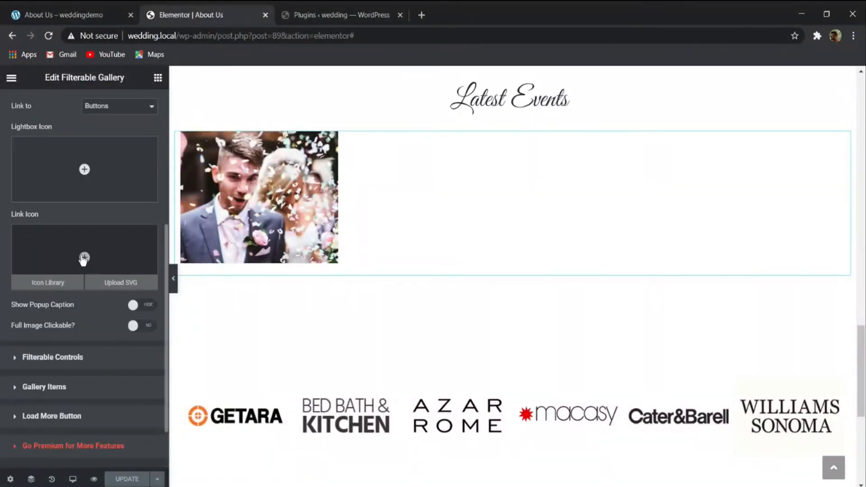
{"action": "left_click", "coordinate": [70, 391]}
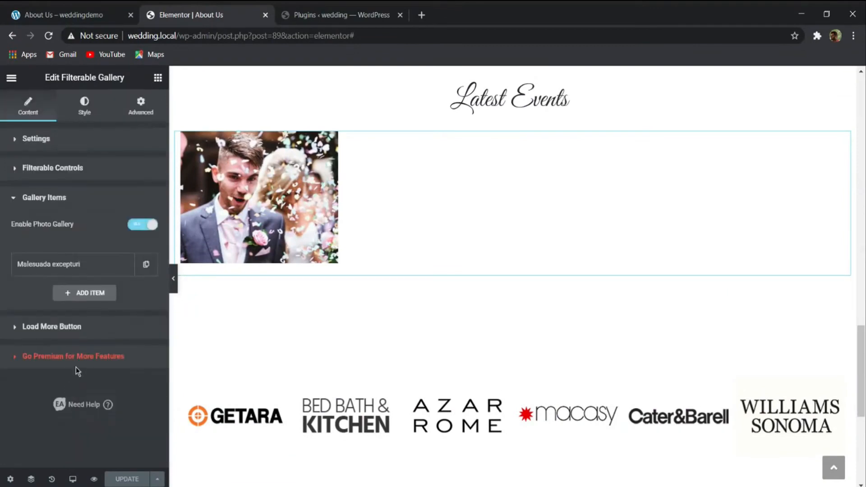
{"action": "left_click", "coordinate": [122, 264]}
- Replace the duplicated gallery item's image with the media library photo of two women in party masks
{"action": "left_click", "coordinate": [84, 302]}
{"action": "scroll", "coordinate": [73, 311], "scroll_direction": "down", "scroll_amount": 6}
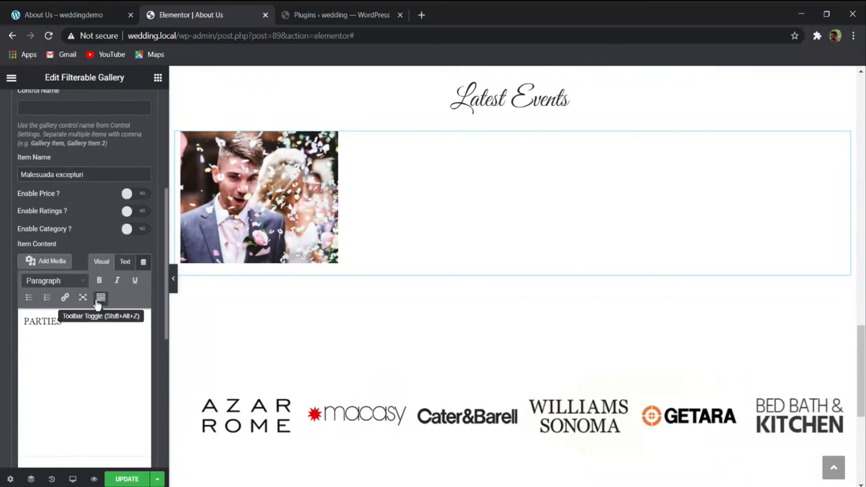
{"action": "scroll", "coordinate": [91, 298], "scroll_direction": "down", "scroll_amount": 5}
{"action": "left_click", "coordinate": [100, 262]}
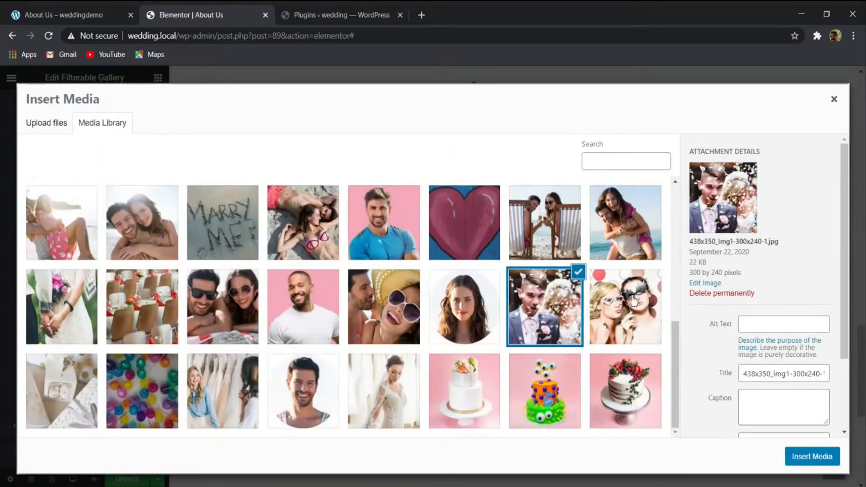
{"action": "left_click", "coordinate": [634, 300]}
{"action": "left_click", "coordinate": [811, 457]}
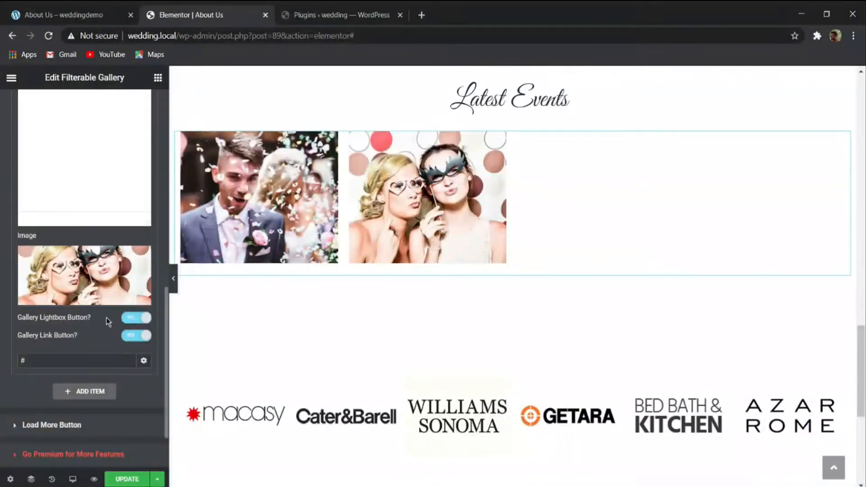
- Turn off the gallery lightbox button and gallery link button for both gallery items
{"action": "left_click", "coordinate": [138, 318]}
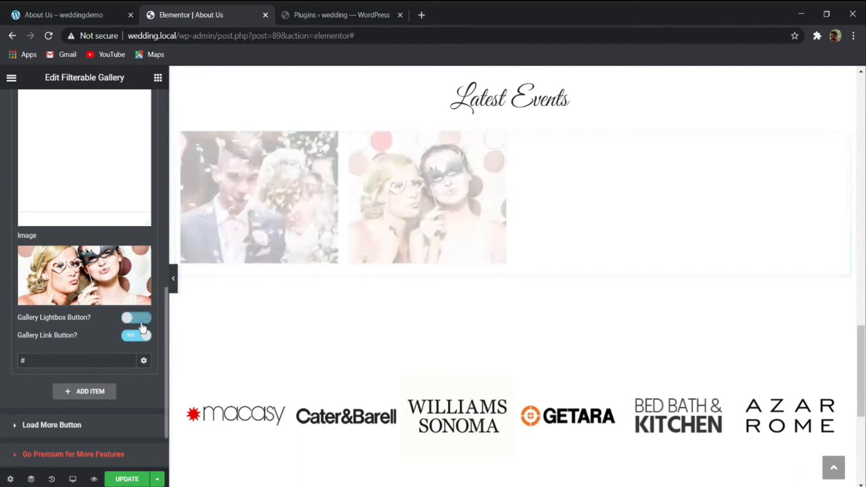
{"action": "left_click", "coordinate": [139, 333]}
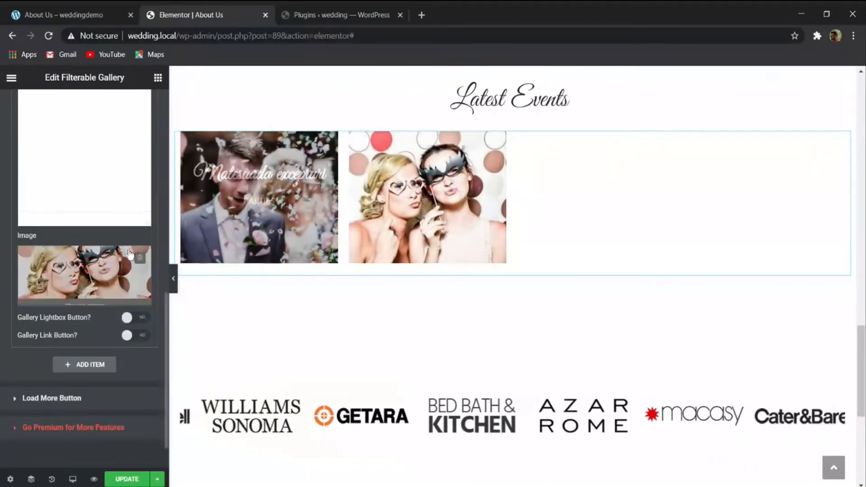
{"action": "scroll", "coordinate": [81, 256], "scroll_direction": "up", "scroll_amount": 5}
{"action": "scroll", "coordinate": [90, 243], "scroll_direction": "up", "scroll_amount": 5}
{"action": "left_click", "coordinate": [76, 265]}
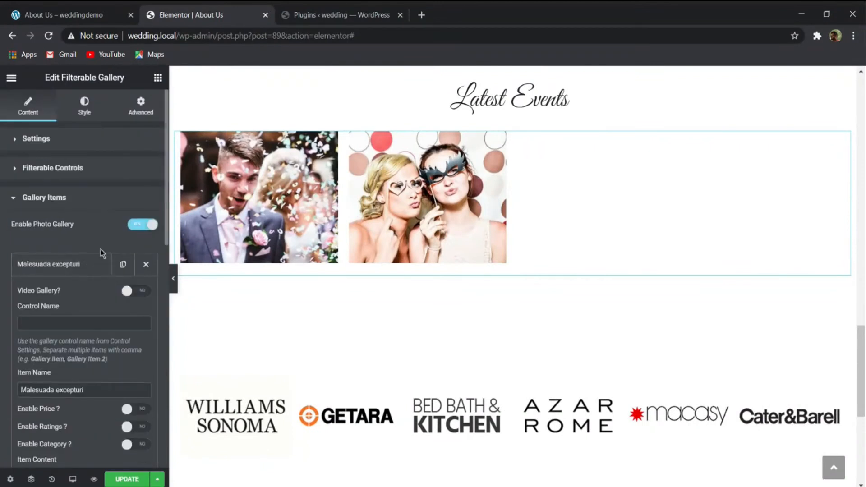
{"action": "scroll", "coordinate": [100, 251], "scroll_direction": "down", "scroll_amount": 8}
{"action": "left_click", "coordinate": [135, 306]}
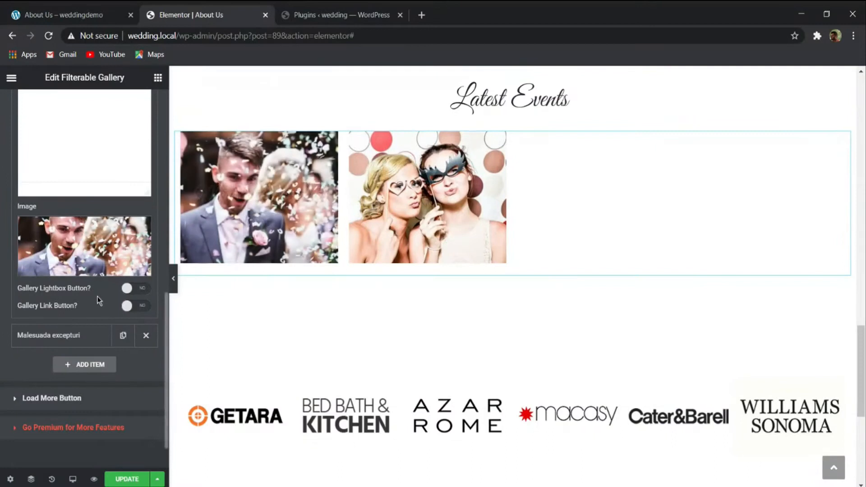
- Duplicate the party-mask gallery item repeatedly until the gallery has seven items
{"action": "left_click", "coordinate": [120, 338]}
{"action": "left_click", "coordinate": [123, 338]}
{"action": "left_click", "coordinate": [123, 338]}
{"action": "left_click", "coordinate": [123, 338]}
{"action": "scroll", "coordinate": [122, 343], "scroll_direction": "down", "scroll_amount": 4}
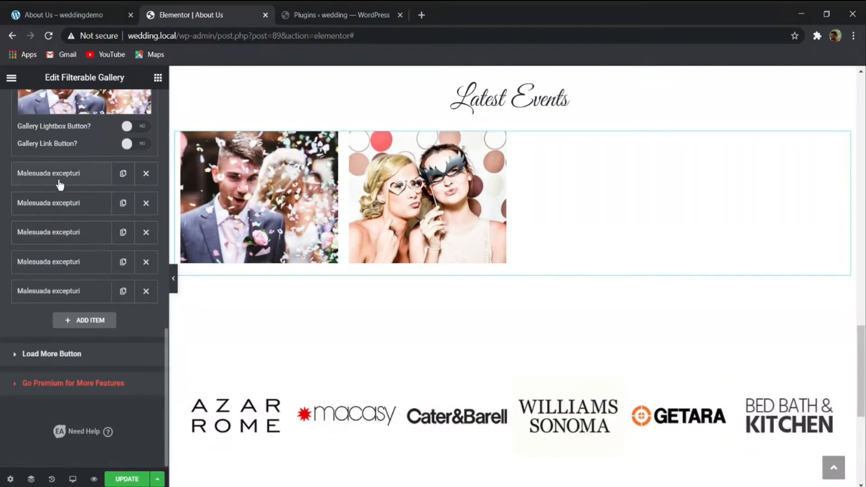
{"action": "left_click", "coordinate": [102, 233]}
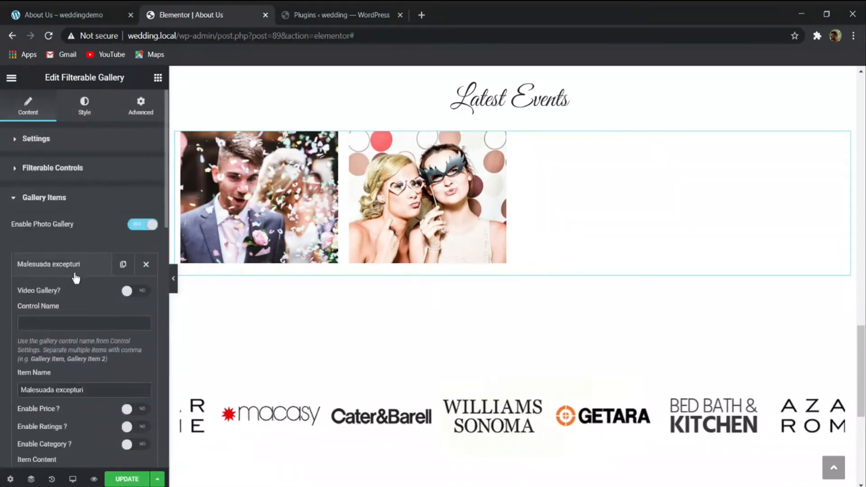
{"action": "scroll", "coordinate": [77, 276], "scroll_direction": "down", "scroll_amount": 4}
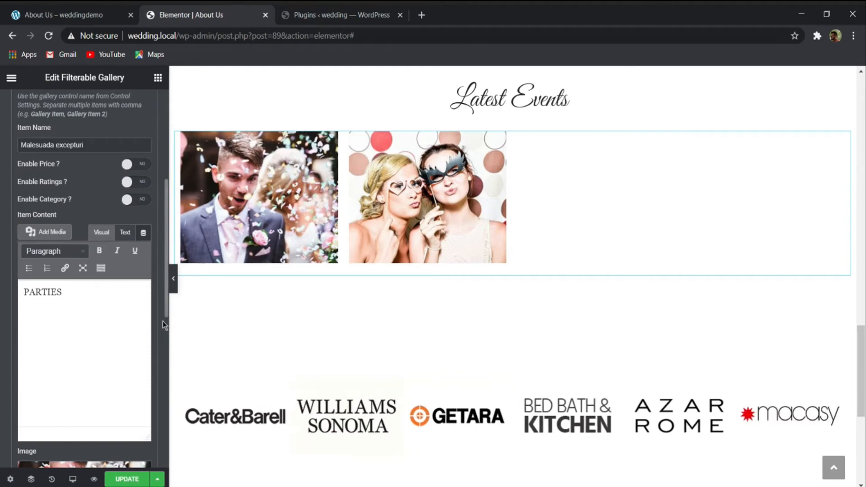
{"action": "scroll", "coordinate": [160, 312], "scroll_direction": "down", "scroll_amount": 8}
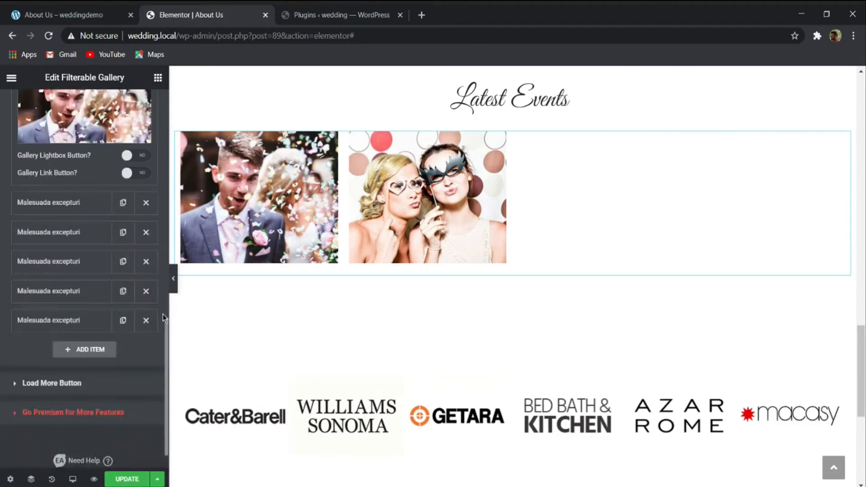
{"action": "left_click", "coordinate": [126, 322]}
- Replace the last gallery item's image with the media library photo of the couple holding hands, 438x350_img4-300x240-1-150x150-1.jpg
{"action": "left_click", "coordinate": [64, 357]}
{"action": "scroll", "coordinate": [70, 356], "scroll_direction": "down", "scroll_amount": 5}
{"action": "scroll", "coordinate": [74, 363], "scroll_direction": "down", "scroll_amount": 5}
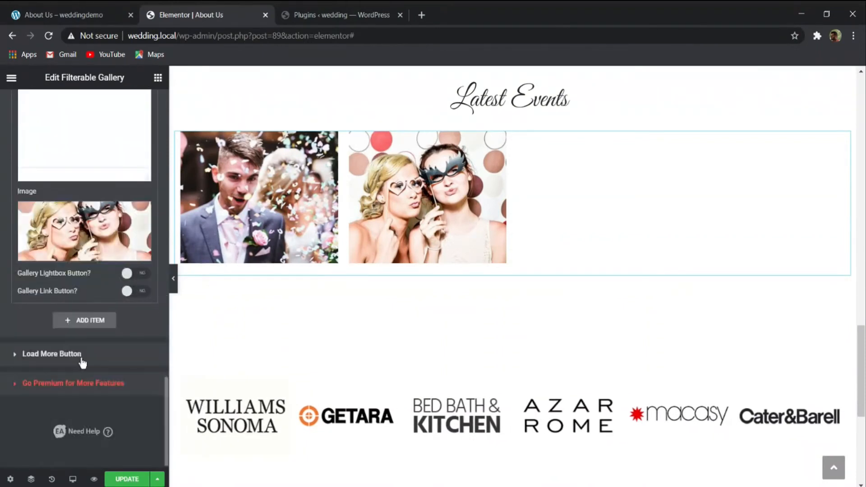
{"action": "left_click", "coordinate": [83, 230]}
{"action": "scroll", "coordinate": [487, 309], "scroll_direction": "down", "scroll_amount": 6}
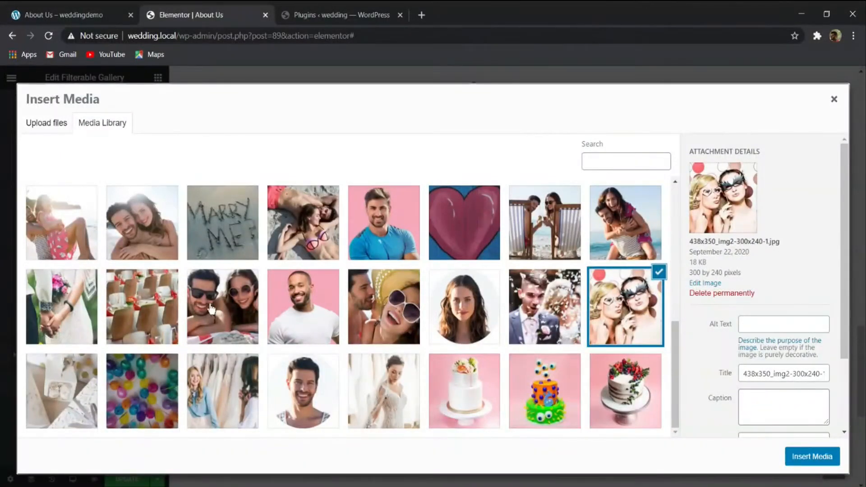
{"action": "left_click", "coordinate": [72, 287]}
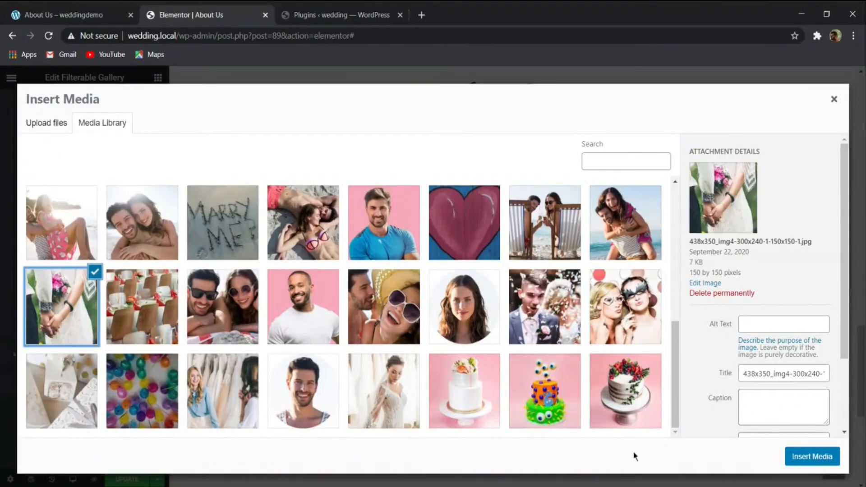
{"action": "left_click", "coordinate": [828, 451]}
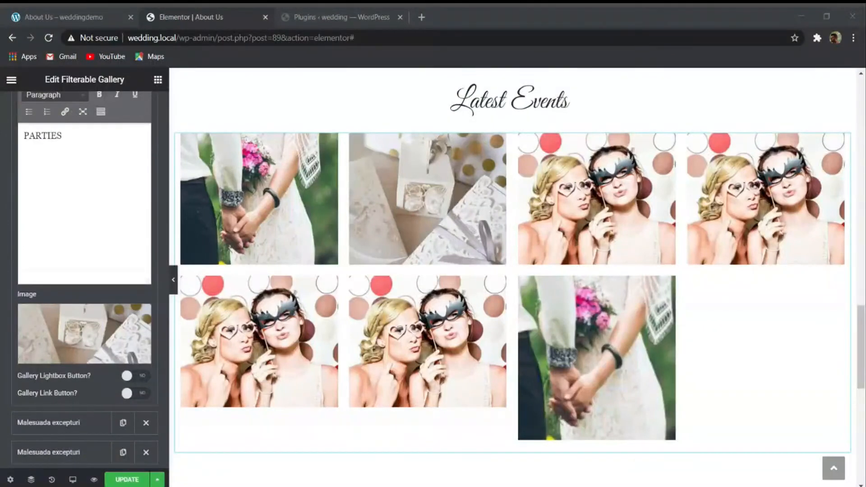
- Set the third gallery item's image to the party-mask photo About-US-Image-7.jpg from the media library
{"action": "scroll", "coordinate": [73, 308], "scroll_direction": "down", "scroll_amount": 5}
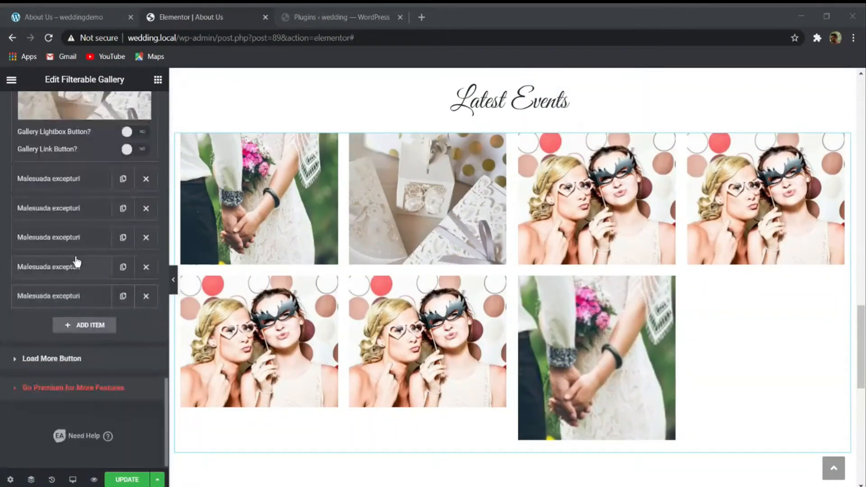
{"action": "scroll", "coordinate": [72, 184], "scroll_direction": "up", "scroll_amount": 1}
{"action": "left_click", "coordinate": [98, 137]}
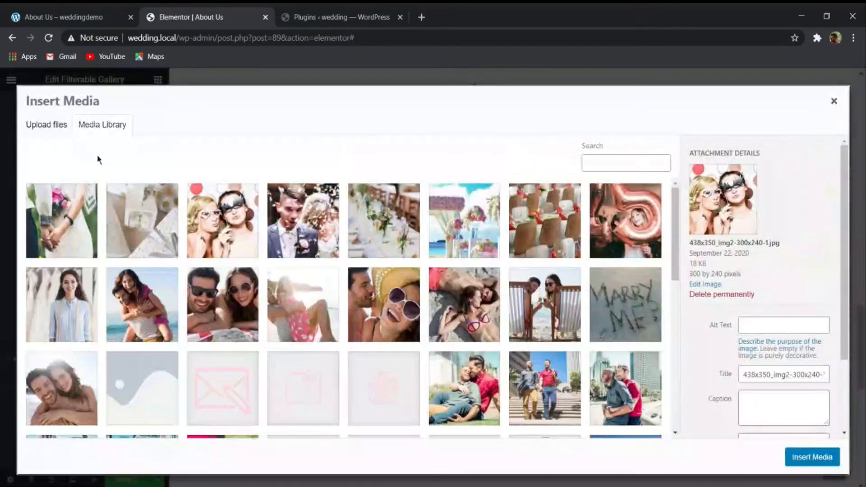
{"action": "left_click", "coordinate": [256, 222]}
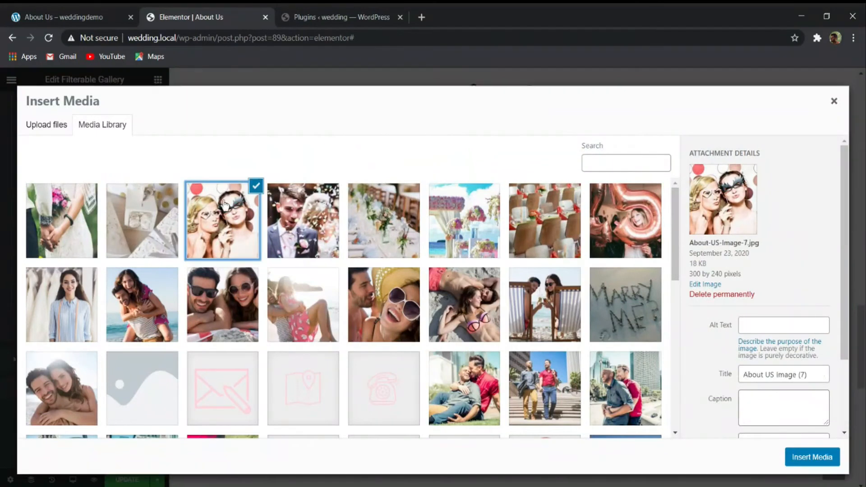
{"action": "left_click", "coordinate": [829, 464]}
- Replace the fourth gallery item's image with the media library photo of the suited groom under confetti
{"action": "scroll", "coordinate": [86, 215], "scroll_direction": "up", "scroll_amount": 1}
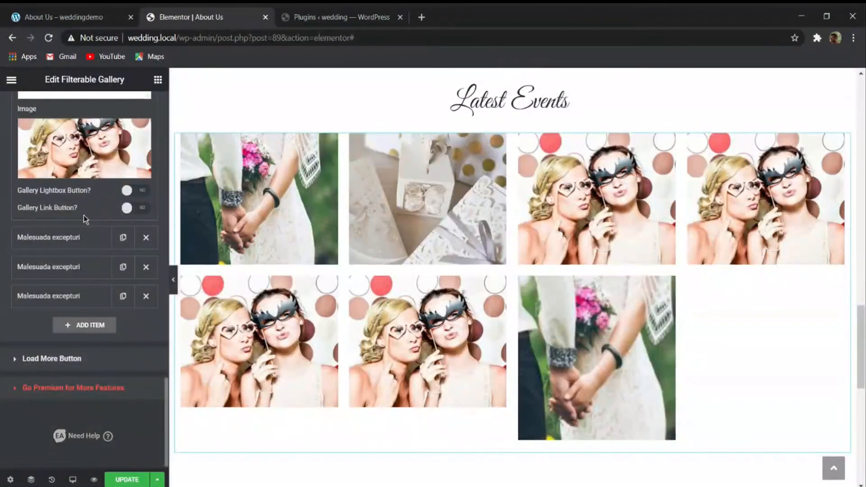
{"action": "left_click", "coordinate": [77, 167]}
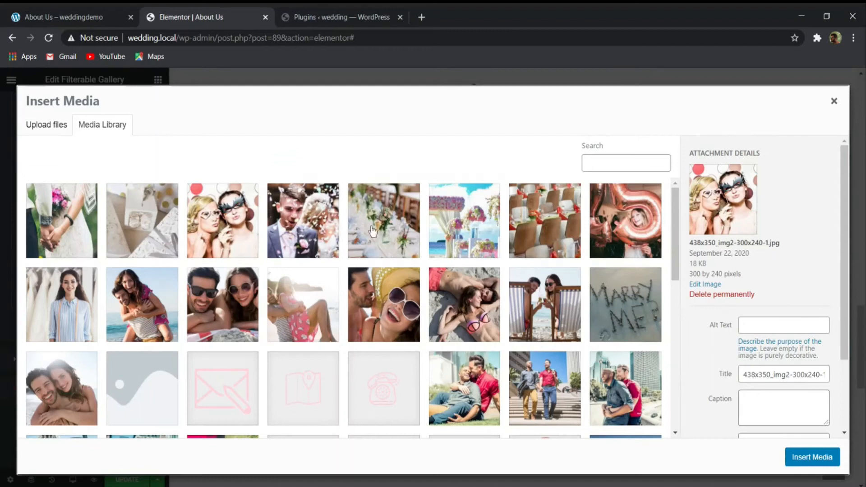
{"action": "left_click", "coordinate": [323, 217]}
{"action": "left_click", "coordinate": [819, 457]}
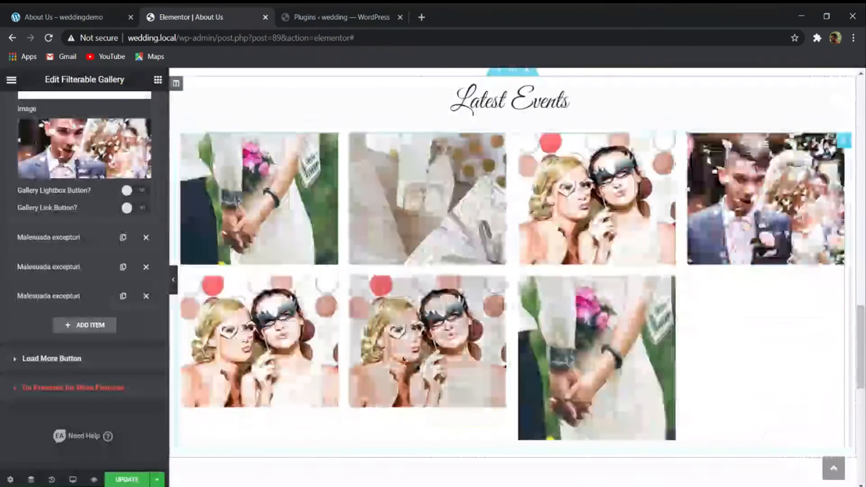
- Replace the fifth gallery item's image with the flower-decorated banquet table photo About-US-Image-5.jpg, and open the sixth item
{"action": "left_click", "coordinate": [55, 247]}
{"action": "left_click", "coordinate": [78, 171]}
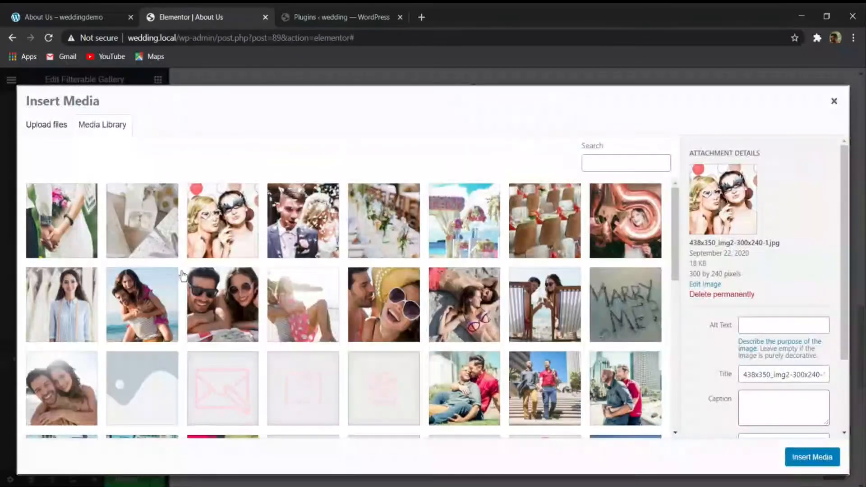
{"action": "left_click", "coordinate": [375, 239]}
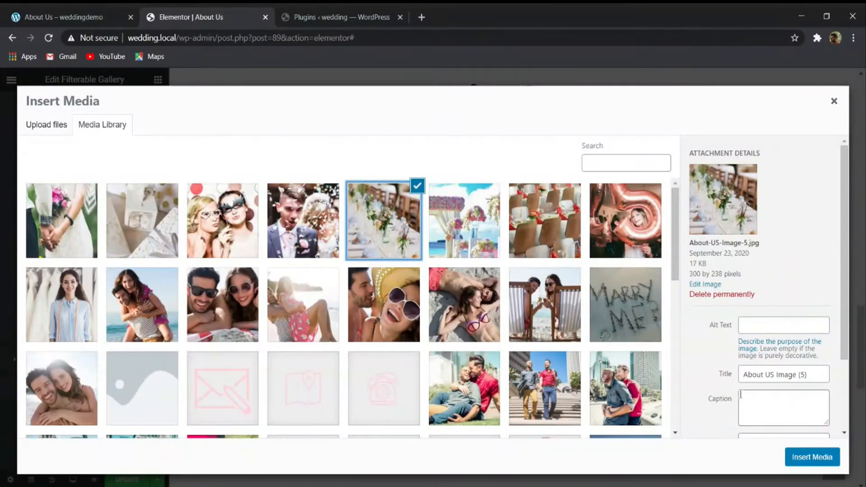
{"action": "left_click", "coordinate": [807, 456]}
{"action": "left_click", "coordinate": [69, 272]}
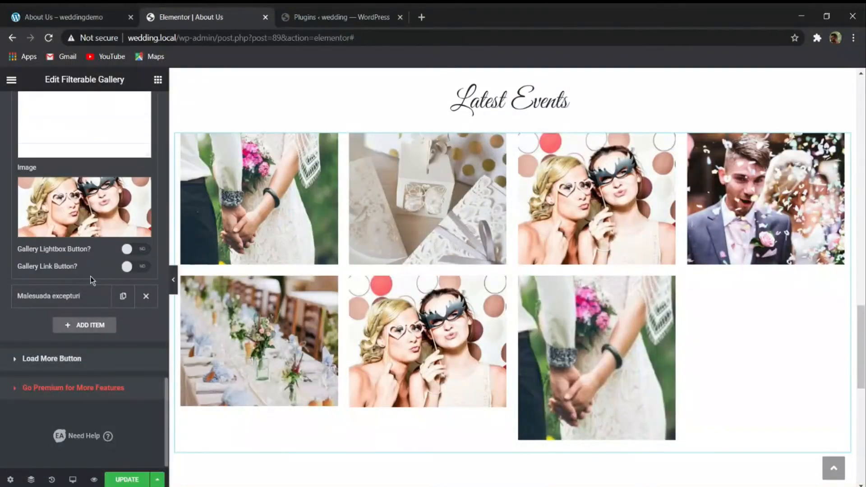
- Replace the sixth gallery item's image with the seaside flower-arch photo About-US-Image-4.jpg from the media library
{"action": "left_click", "coordinate": [85, 216]}
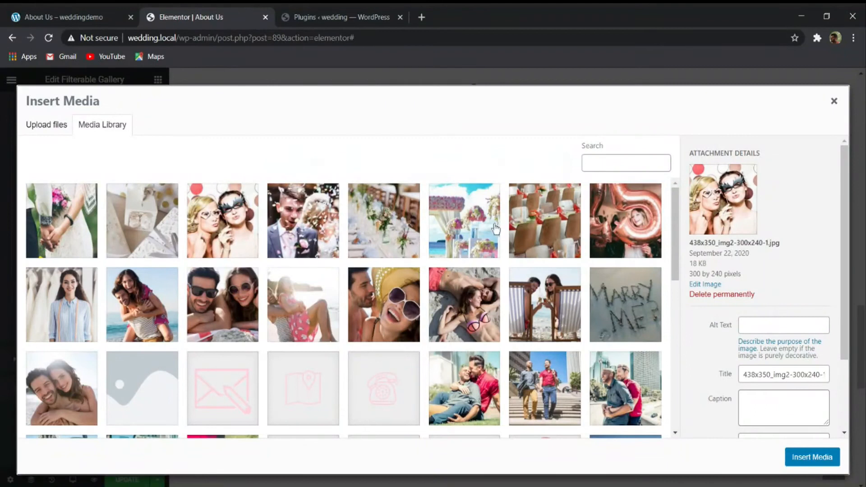
{"action": "left_click", "coordinate": [444, 224]}
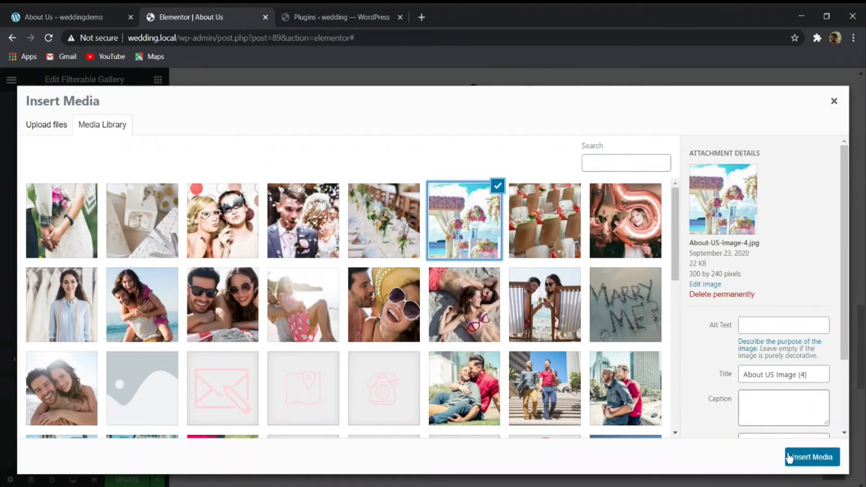
{"action": "left_click", "coordinate": [809, 457]}
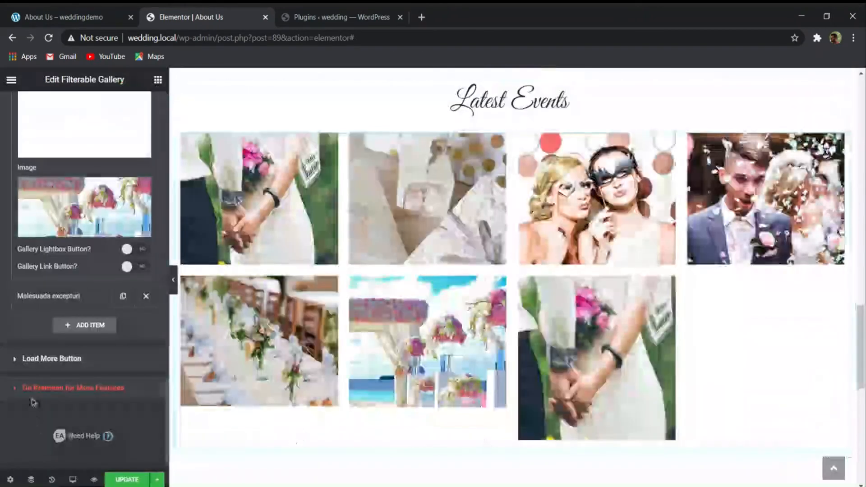
- Replace the seventh gallery item's image with the banquet chairs photo About-US-Image-3.jpg from the media library
{"action": "left_click", "coordinate": [114, 264]}
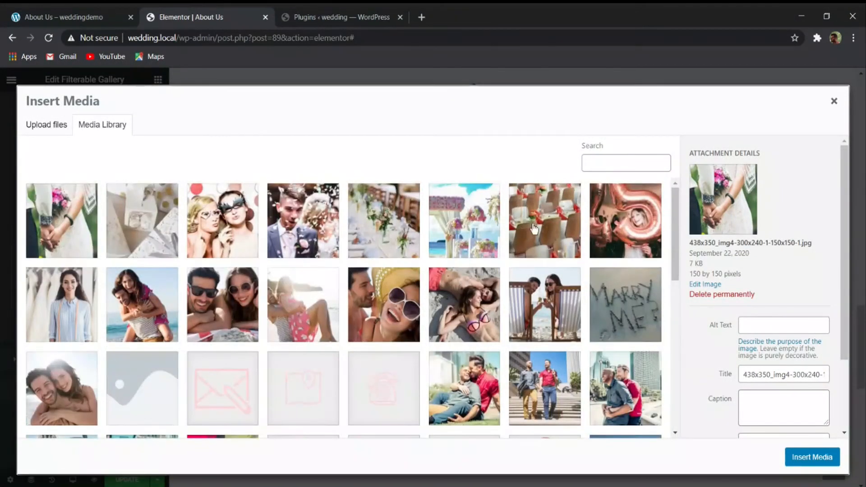
{"action": "left_click", "coordinate": [534, 229]}
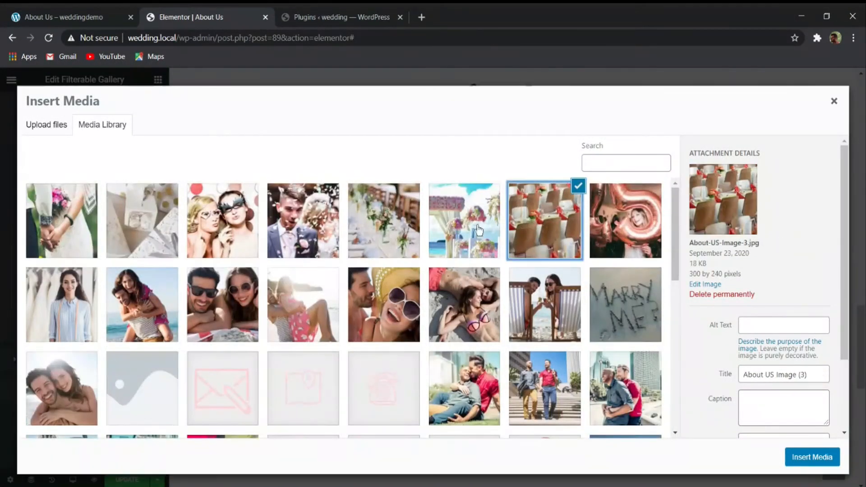
{"action": "left_click", "coordinate": [812, 457]}
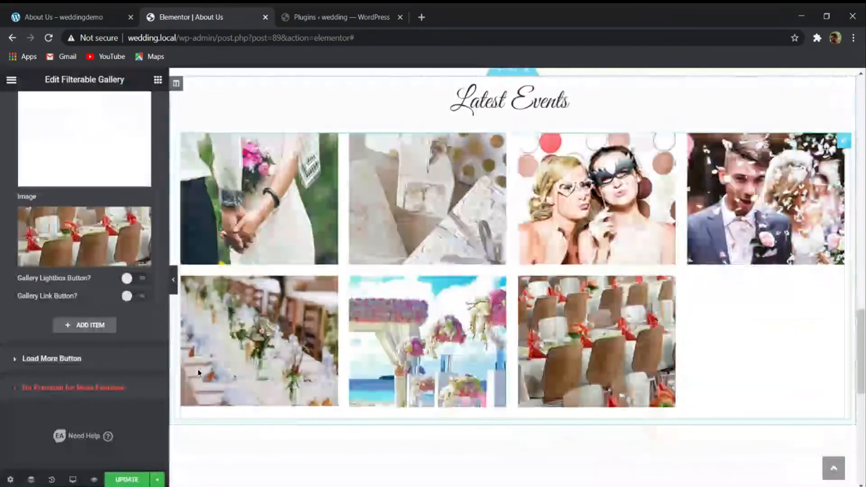
- Duplicate the last gallery item and set the seventh item's image to the media library photo of the rose-gold number balloons
{"action": "scroll", "coordinate": [122, 275], "scroll_direction": "up", "scroll_amount": 5}
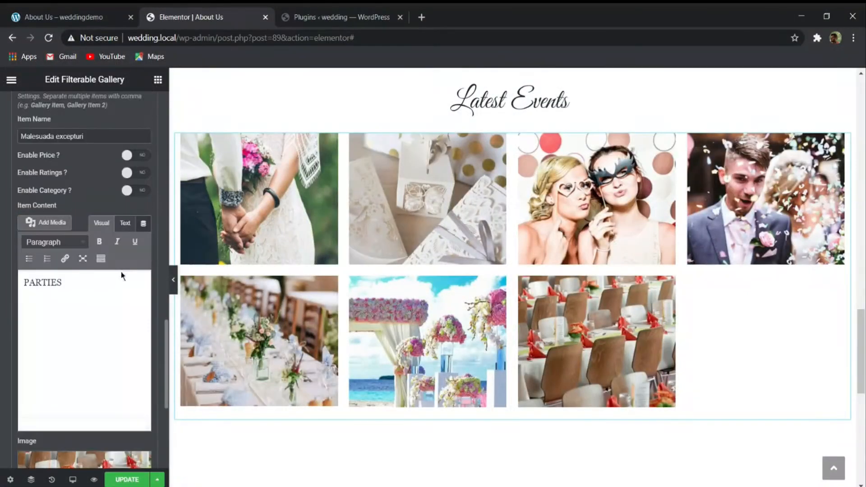
{"action": "scroll", "coordinate": [117, 213], "scroll_direction": "up", "scroll_amount": 5}
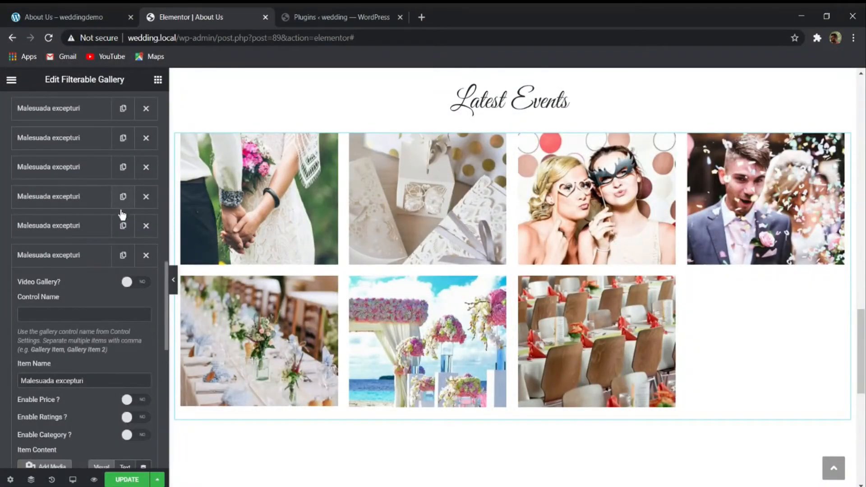
{"action": "left_click", "coordinate": [123, 256]}
{"action": "left_click", "coordinate": [126, 251]}
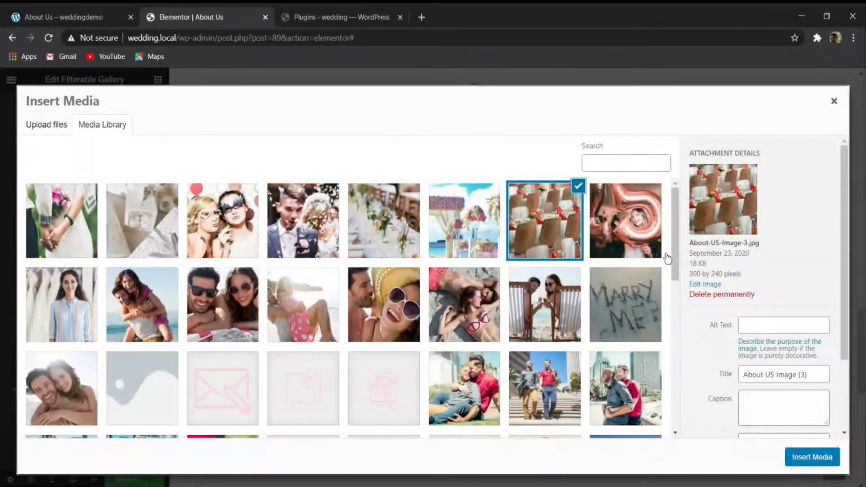
{"action": "left_click", "coordinate": [664, 228]}
{"action": "left_click", "coordinate": [803, 459]}
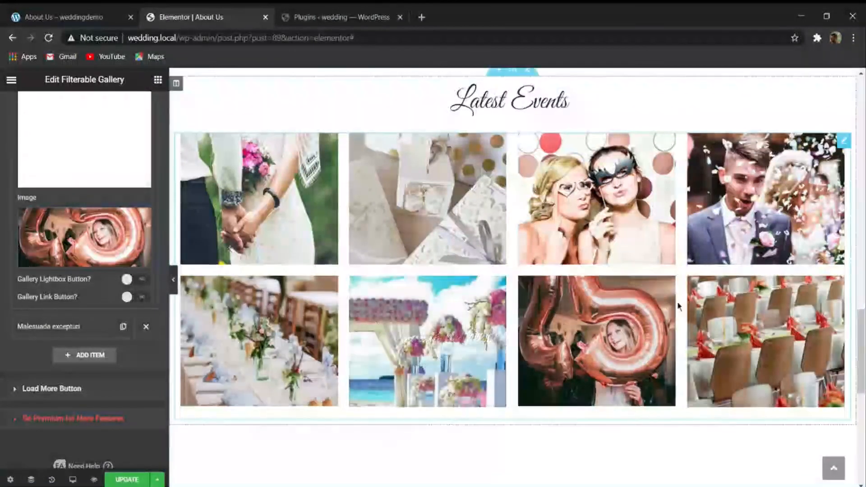
- Update the About Us page and review its whole layout with the editing panel hidden
{"action": "scroll", "coordinate": [117, 307], "scroll_direction": "down", "scroll_amount": 1}
{"action": "left_click", "coordinate": [121, 478]}
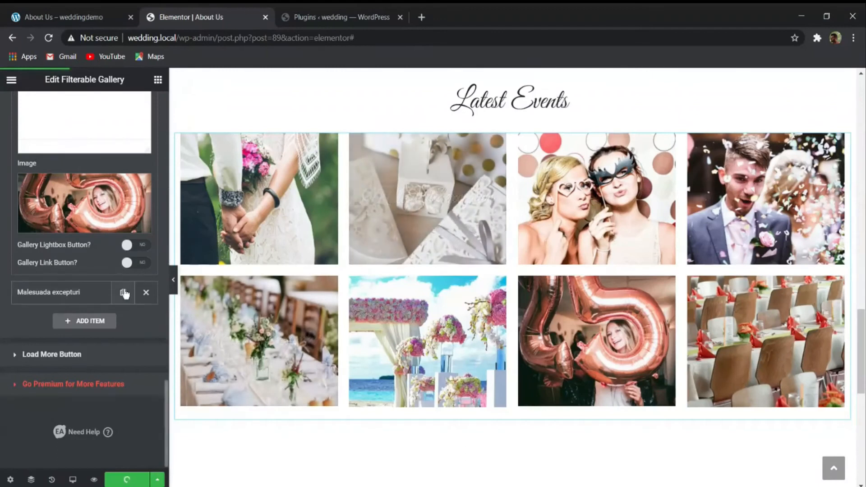
{"action": "left_click", "coordinate": [175, 284]}
{"action": "scroll", "coordinate": [277, 349], "scroll_direction": "down", "scroll_amount": 3}
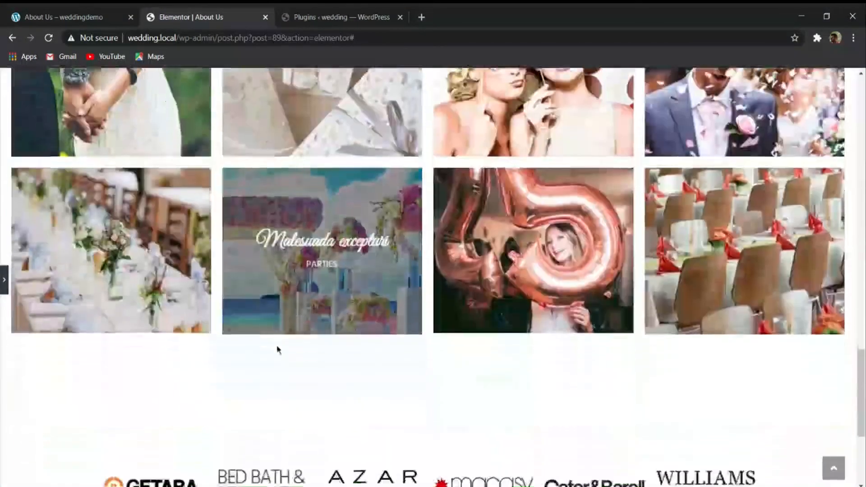
{"action": "scroll", "coordinate": [277, 350], "scroll_direction": "up", "scroll_amount": 5}
{"action": "scroll", "coordinate": [274, 319], "scroll_direction": "down", "scroll_amount": 8}
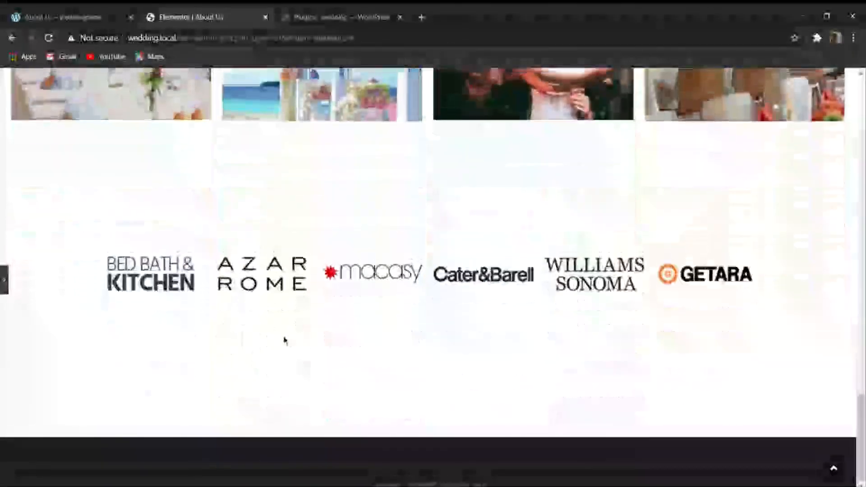
{"action": "scroll", "coordinate": [284, 340], "scroll_direction": "up", "scroll_amount": 15}
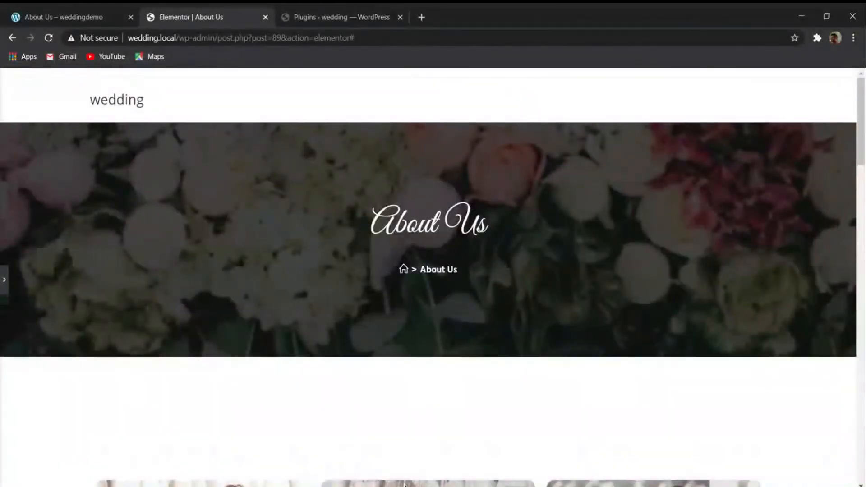
{"action": "scroll", "coordinate": [194, 358], "scroll_direction": "down", "scroll_amount": 15}
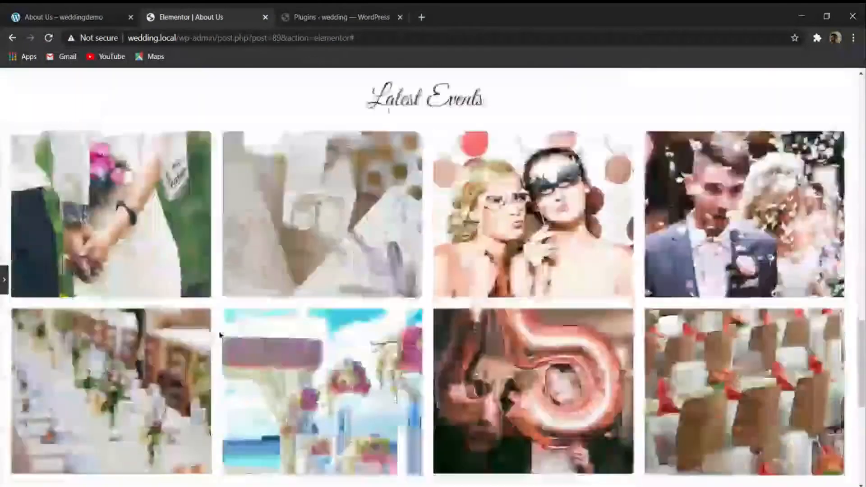
{"action": "scroll", "coordinate": [170, 351], "scroll_direction": "up", "scroll_amount": 8}
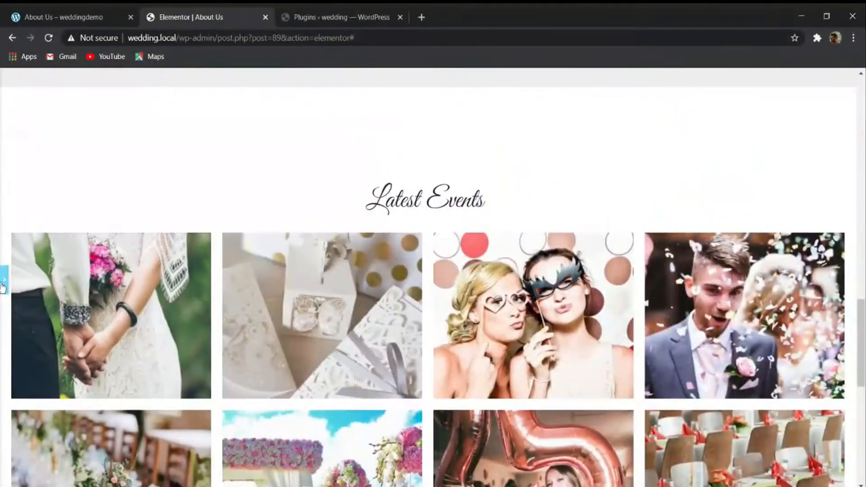
{"action": "left_click", "coordinate": [4, 281]}
- Exit the Elementor editor to the dashboard, and review the Our Services page on the demo site
{"action": "left_click", "coordinate": [11, 80]}
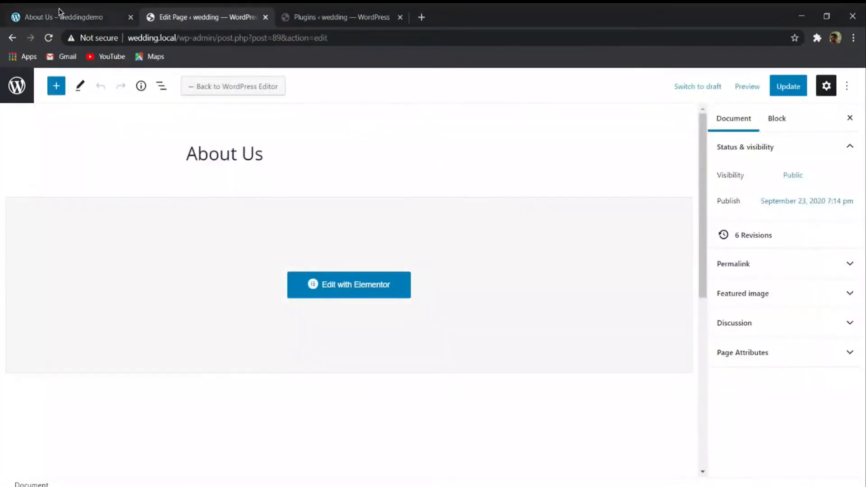
{"action": "left_click", "coordinate": [59, 9]}
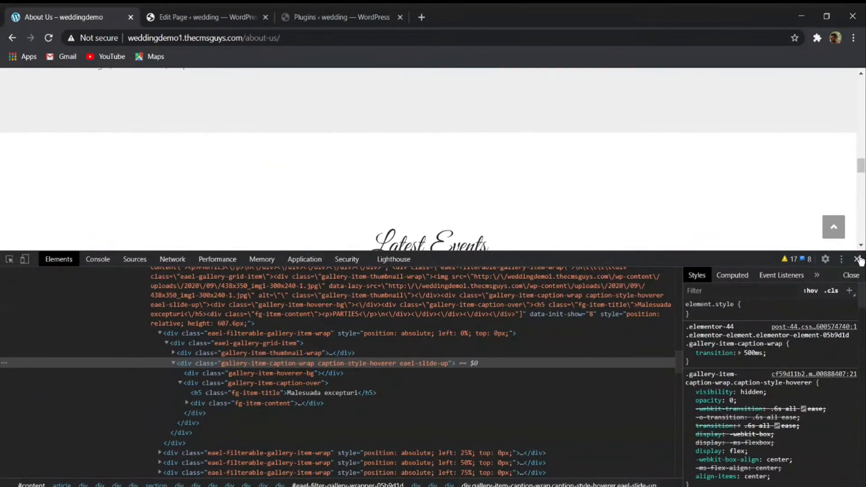
{"action": "left_click", "coordinate": [857, 259]}
{"action": "scroll", "coordinate": [618, 251], "scroll_direction": "up", "scroll_amount": 15}
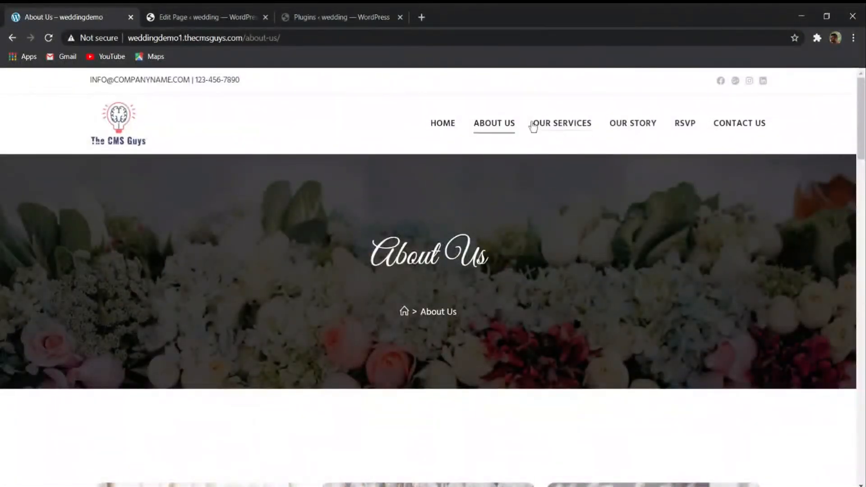
{"action": "left_click", "coordinate": [550, 124]}
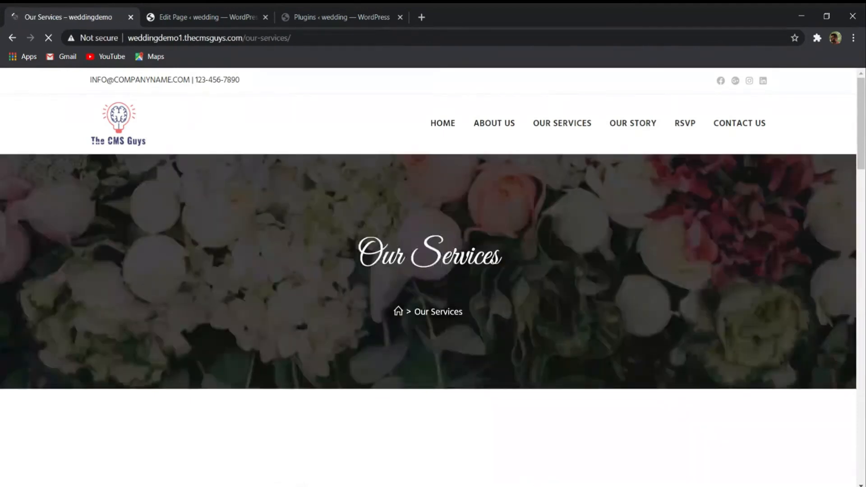
{"action": "scroll", "coordinate": [592, 232], "scroll_direction": "down", "scroll_amount": 20}
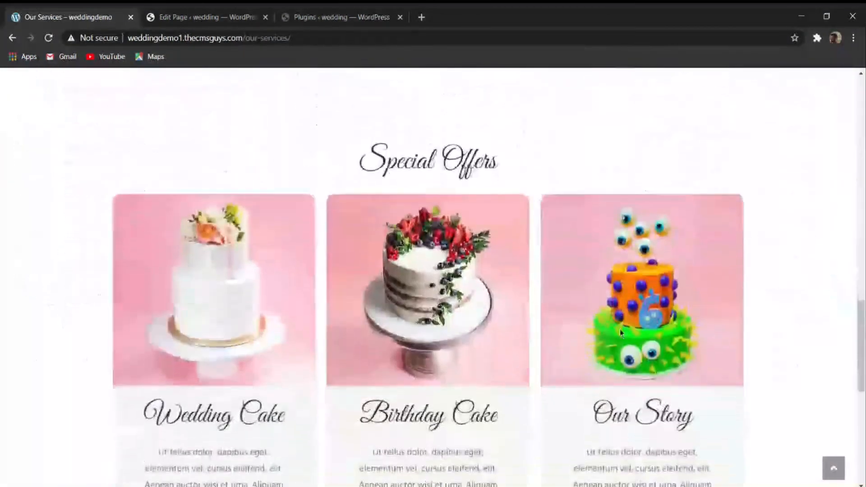
{"action": "scroll", "coordinate": [606, 338], "scroll_direction": "up", "scroll_amount": 20}
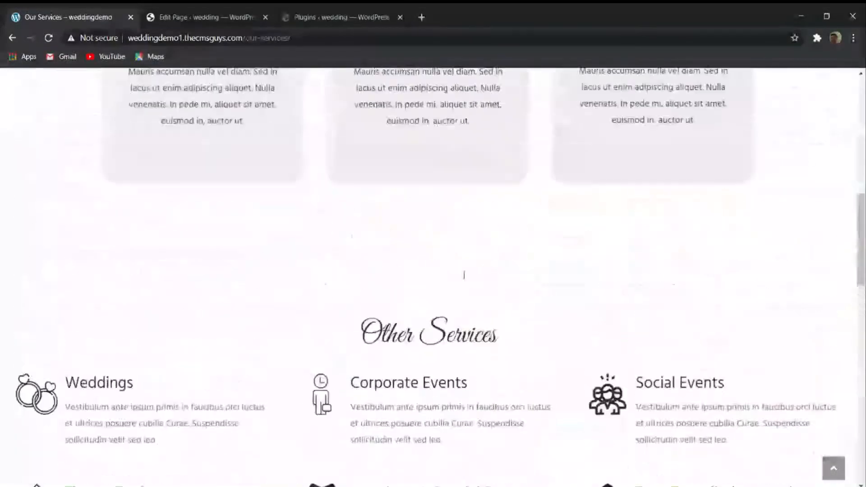
- Add a new page titled Our Services on the local WordPress site
{"action": "left_click", "coordinate": [205, 16]}
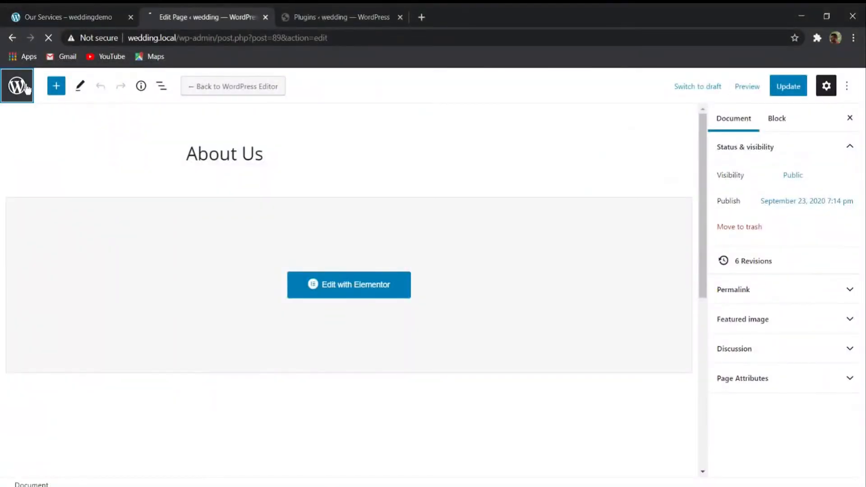
{"action": "left_click", "coordinate": [20, 86]}
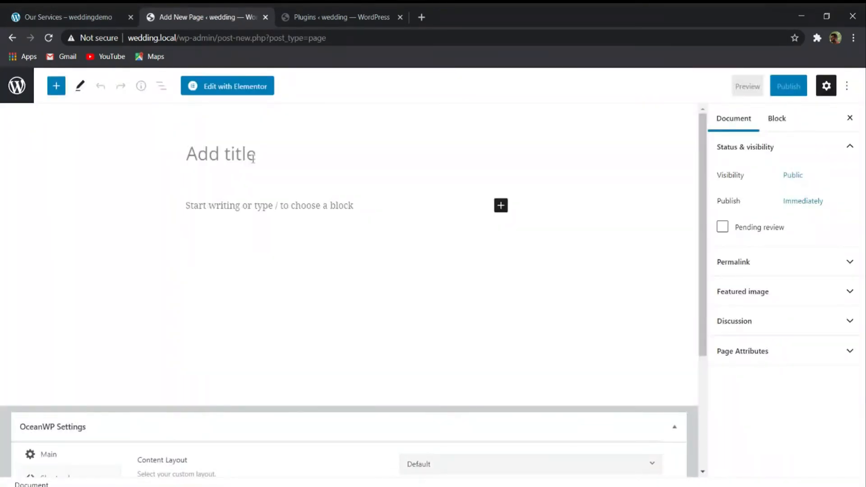
{"action": "type", "text": "Our Services"}
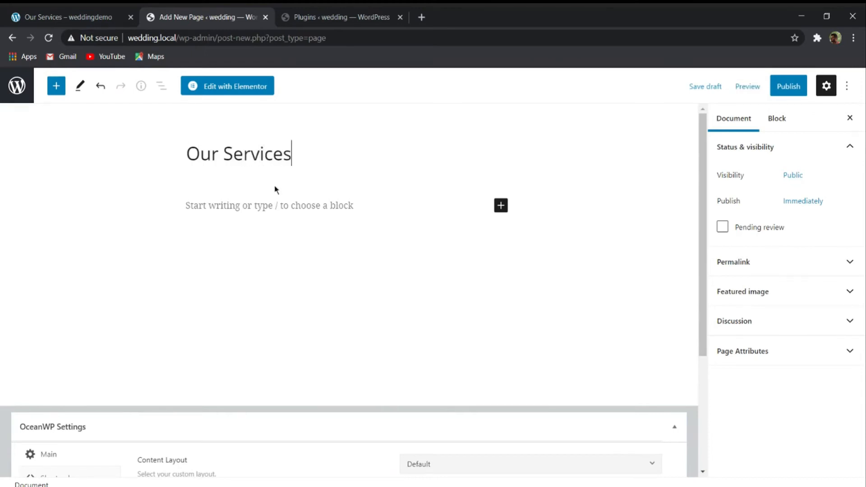
- Set the Our Services page's content layout to Full Width and publish the page
{"action": "scroll", "coordinate": [273, 182], "scroll_direction": "down", "scroll_amount": 3}
{"action": "left_click", "coordinate": [534, 292]}
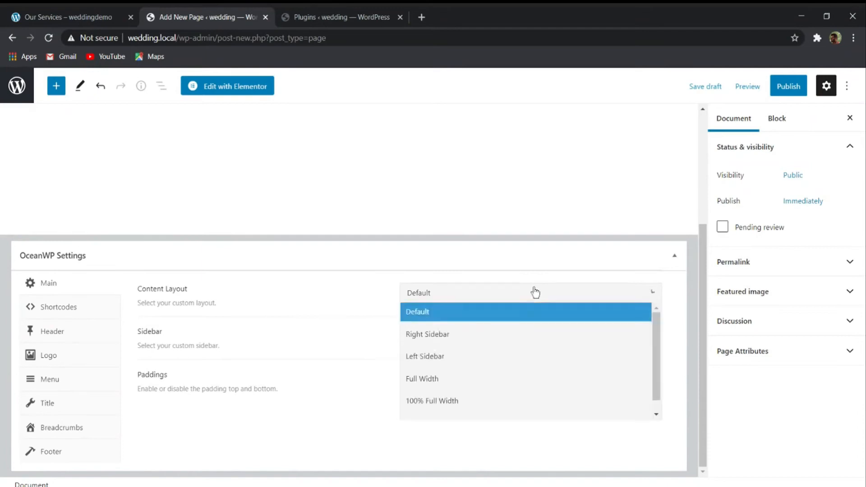
{"action": "left_click", "coordinate": [456, 377]}
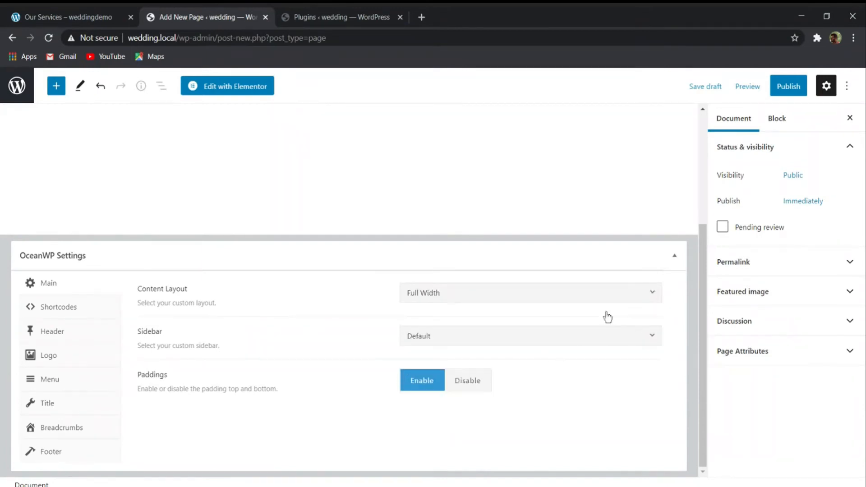
{"action": "left_click", "coordinate": [792, 86]}
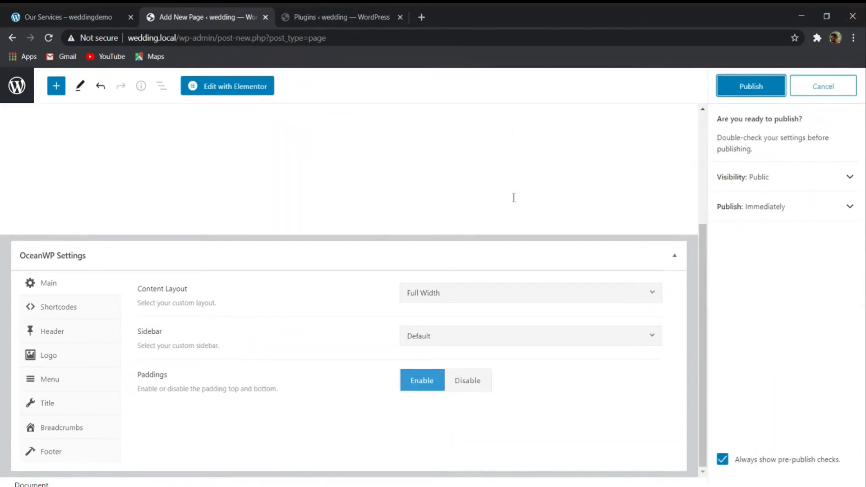
{"action": "left_click", "coordinate": [750, 86]}
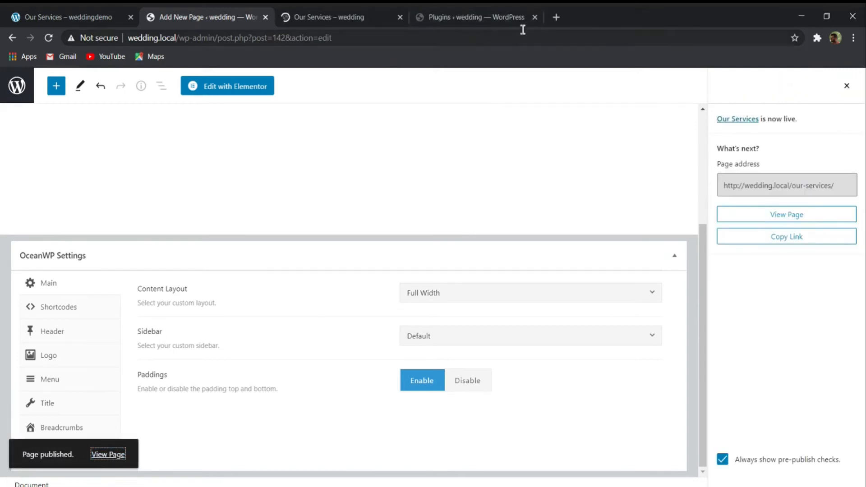
- Close the Plugins tab and check the published Our Services page before returning to its editor
{"action": "left_click", "coordinate": [539, 17]}
{"action": "left_click", "coordinate": [383, 13]}
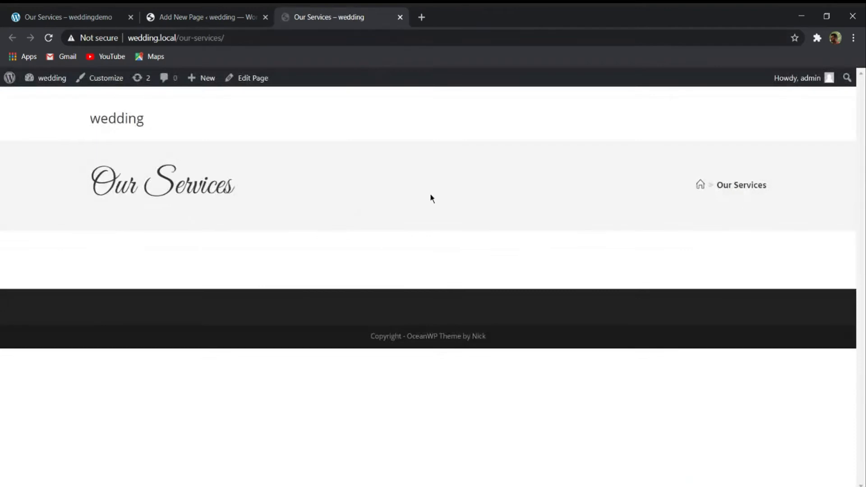
{"action": "left_click", "coordinate": [226, 16]}
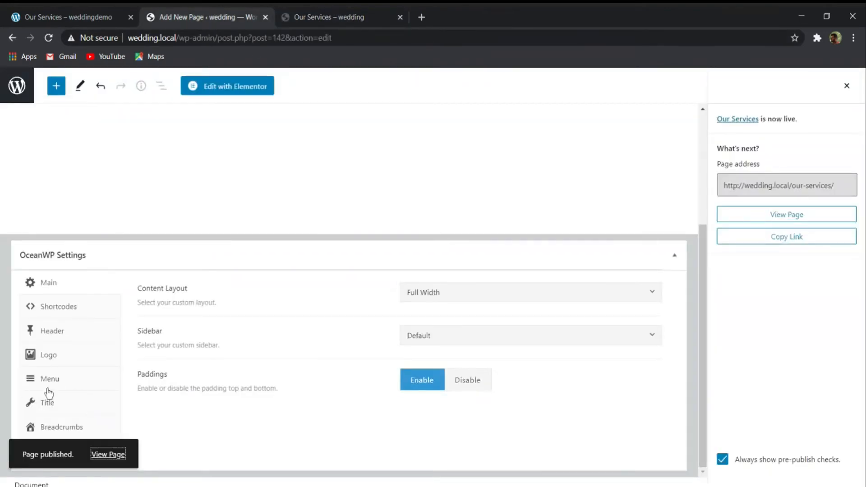
- Set the Our Services page's title style to Background Image in the OceanWP settings
{"action": "left_click", "coordinate": [47, 404]}
{"action": "scroll", "coordinate": [264, 298], "scroll_direction": "down", "scroll_amount": 1}
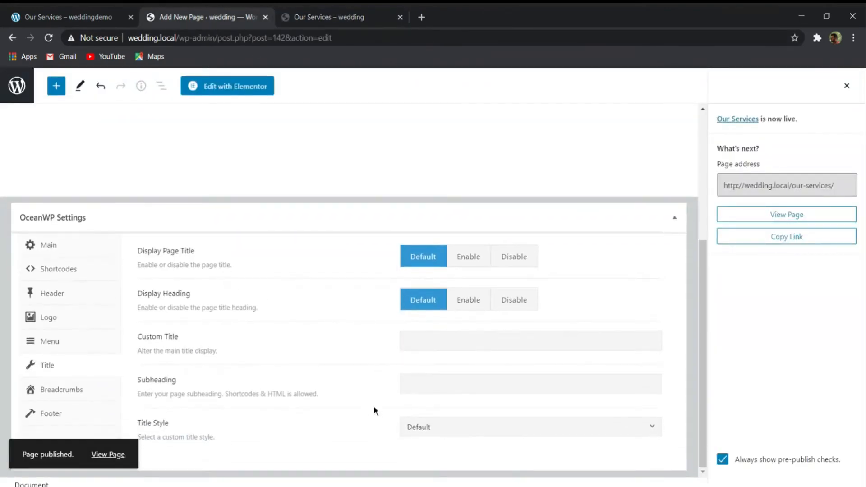
{"action": "left_click", "coordinate": [482, 425]}
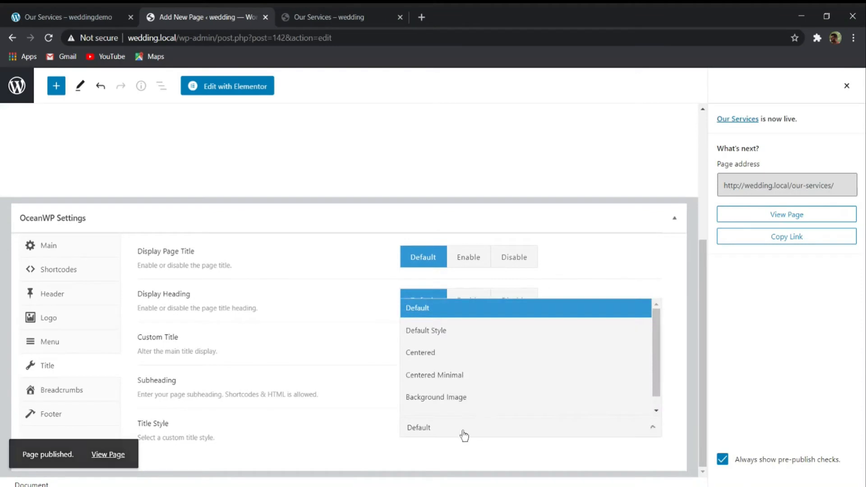
{"action": "left_click", "coordinate": [436, 397]}
{"action": "scroll", "coordinate": [424, 401], "scroll_direction": "down", "scroll_amount": 8}
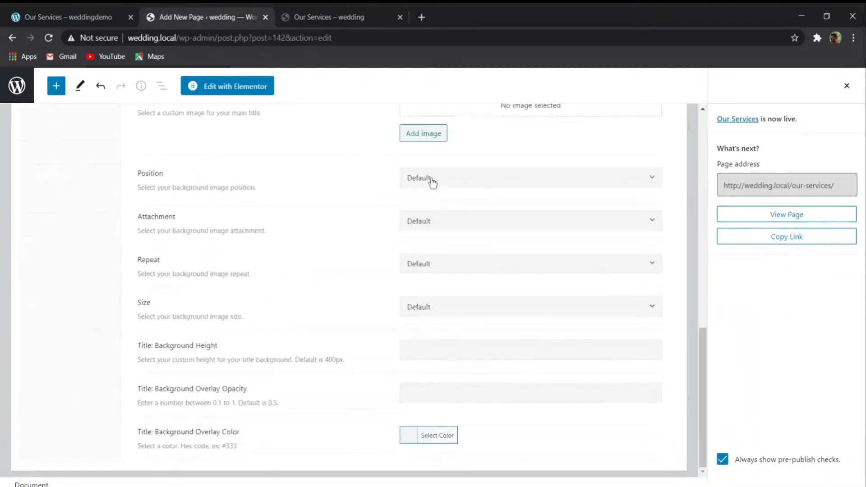
- Choose the wide dark flower banner from the media library as the page title's background image
{"action": "left_click", "coordinate": [426, 135]}
{"action": "scroll", "coordinate": [266, 289], "scroll_direction": "down", "scroll_amount": 5}
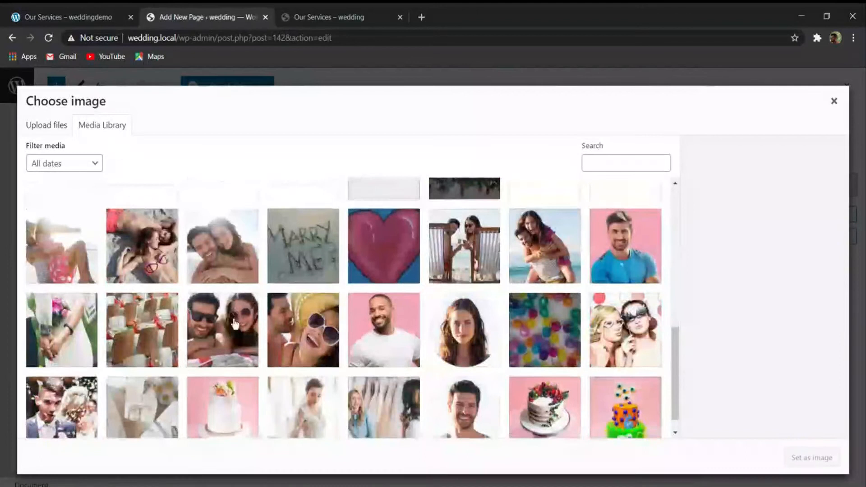
{"action": "scroll", "coordinate": [236, 327], "scroll_direction": "up", "scroll_amount": 4}
{"action": "left_click", "coordinate": [365, 333]}
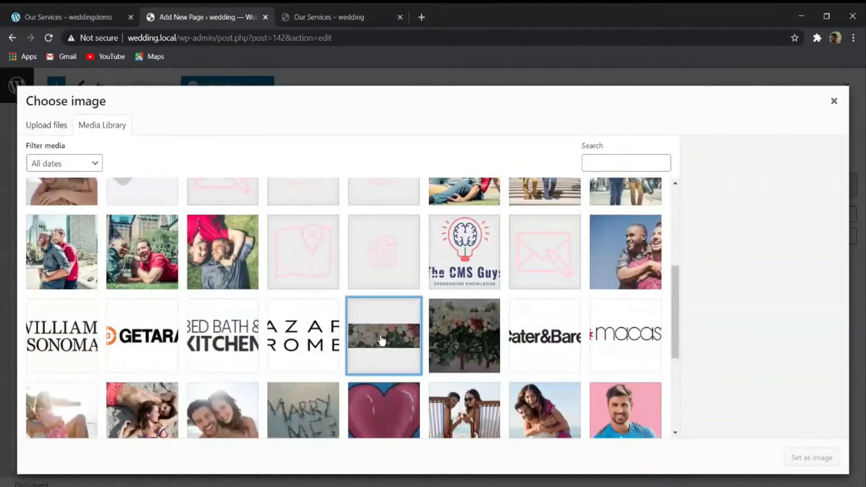
{"action": "left_click", "coordinate": [819, 457]}
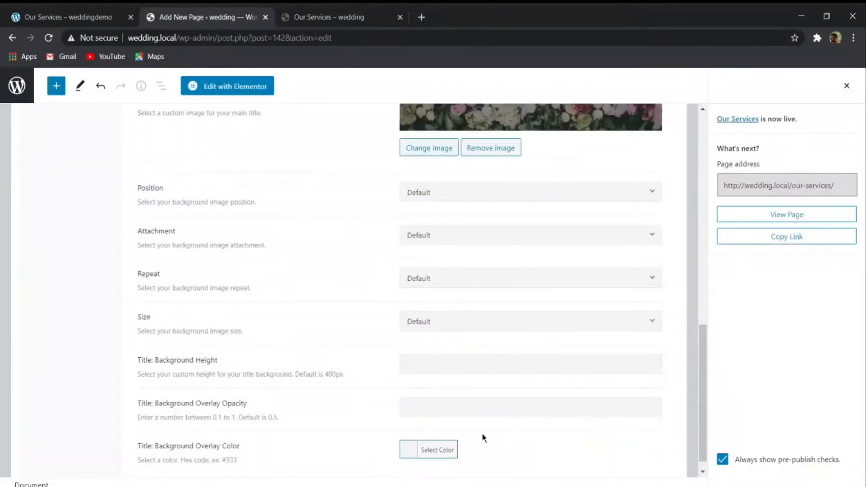
{"action": "scroll", "coordinate": [430, 212], "scroll_direction": "up", "scroll_amount": 10}
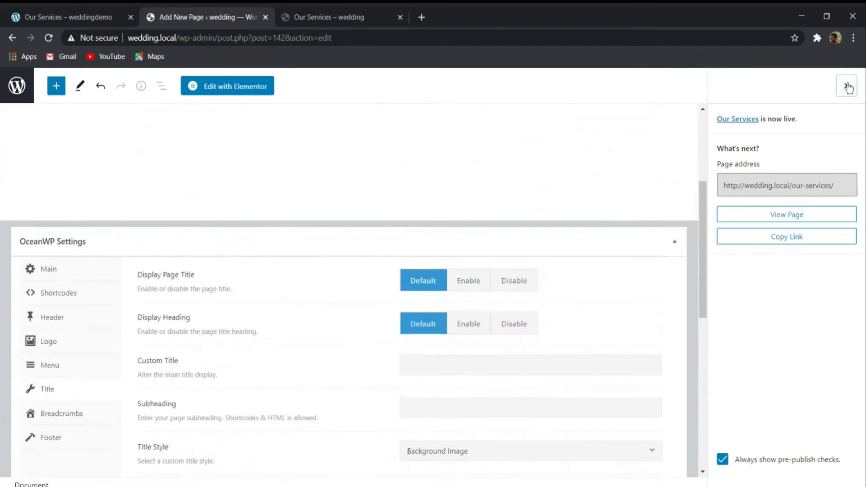
- Update the Our Services page and check its title background on the published page
{"action": "left_click", "coordinate": [848, 88]}
{"action": "left_click", "coordinate": [782, 86]}
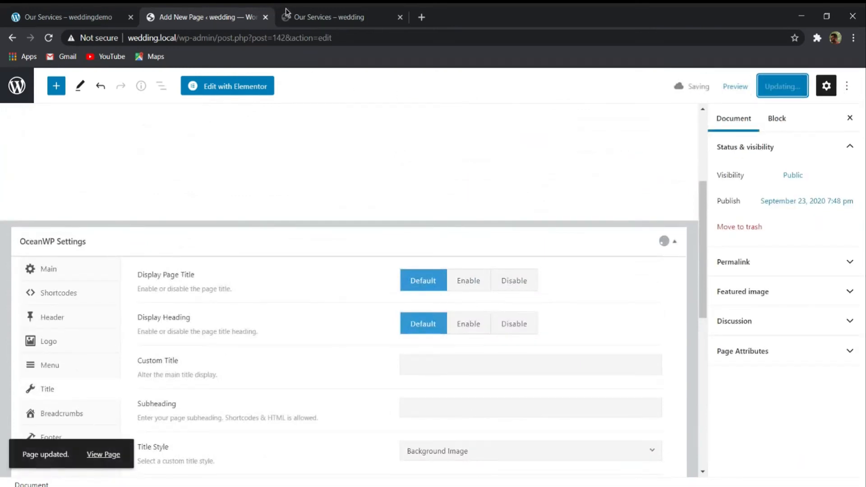
{"action": "left_click", "coordinate": [286, 13]}
{"action": "left_click", "coordinate": [190, 16]}
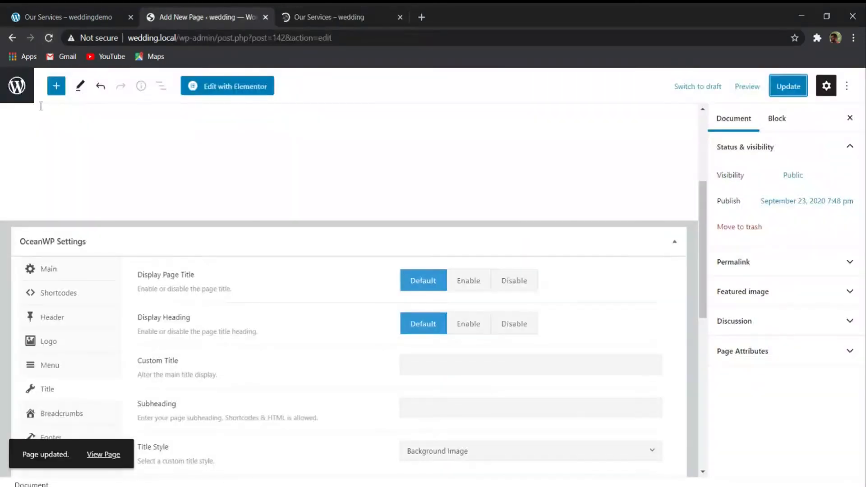
{"action": "left_click", "coordinate": [307, 16]}
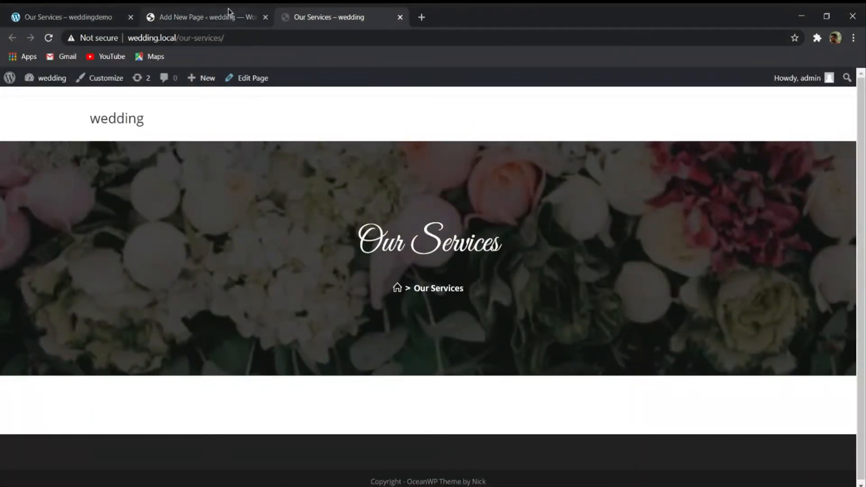
- Open the Our Services page in Elementor and review the sections of the demo site's Our Services page
{"action": "left_click", "coordinate": [217, 16]}
{"action": "left_click", "coordinate": [212, 92]}
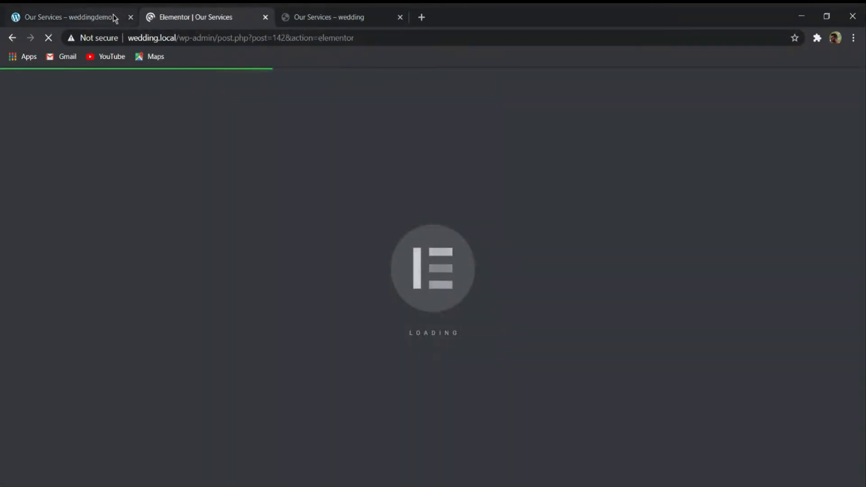
{"action": "left_click", "coordinate": [107, 14]}
{"action": "scroll", "coordinate": [277, 258], "scroll_direction": "down", "scroll_amount": 3}
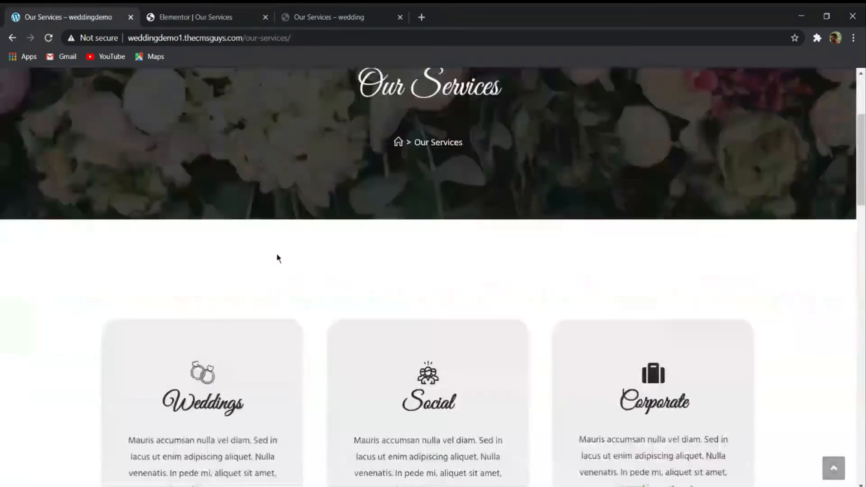
{"action": "scroll", "coordinate": [276, 258], "scroll_direction": "down", "scroll_amount": 5}
{"action": "scroll", "coordinate": [280, 258], "scroll_direction": "down", "scroll_amount": 10}
{"action": "scroll", "coordinate": [288, 261], "scroll_direction": "up", "scroll_amount": 3}
{"action": "scroll", "coordinate": [240, 281], "scroll_direction": "up", "scroll_amount": 2}
{"action": "scroll", "coordinate": [232, 299], "scroll_direction": "down", "scroll_amount": 10}
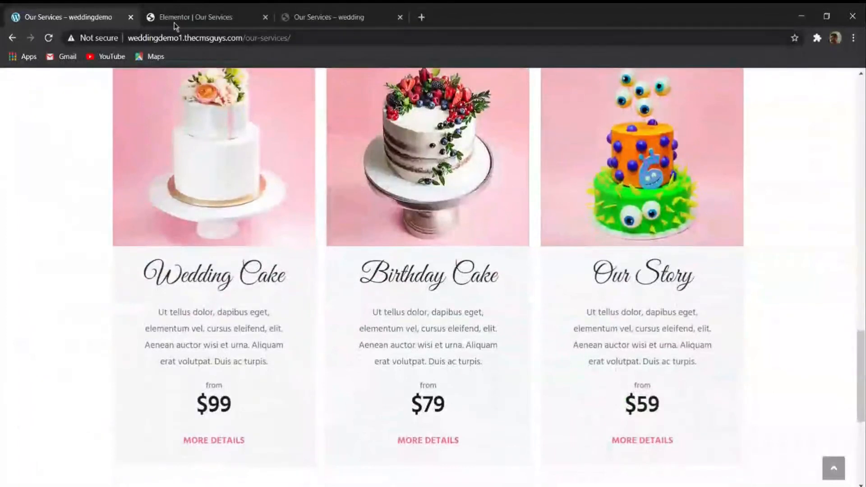
- Insert the saved Our Services Page template into the page without importing its document settings, and close the library
{"action": "left_click", "coordinate": [175, 23]}
{"action": "scroll", "coordinate": [518, 303], "scroll_direction": "down", "scroll_amount": 5}
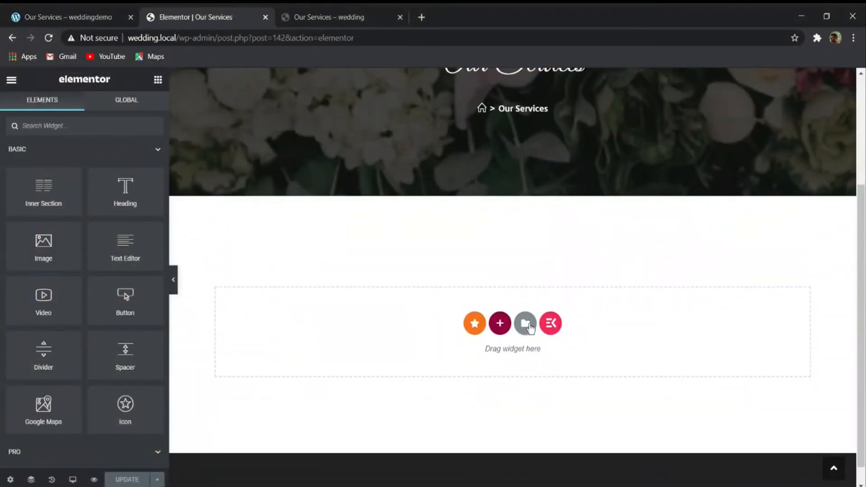
{"action": "left_click", "coordinate": [526, 325]}
{"action": "left_click", "coordinate": [496, 100]}
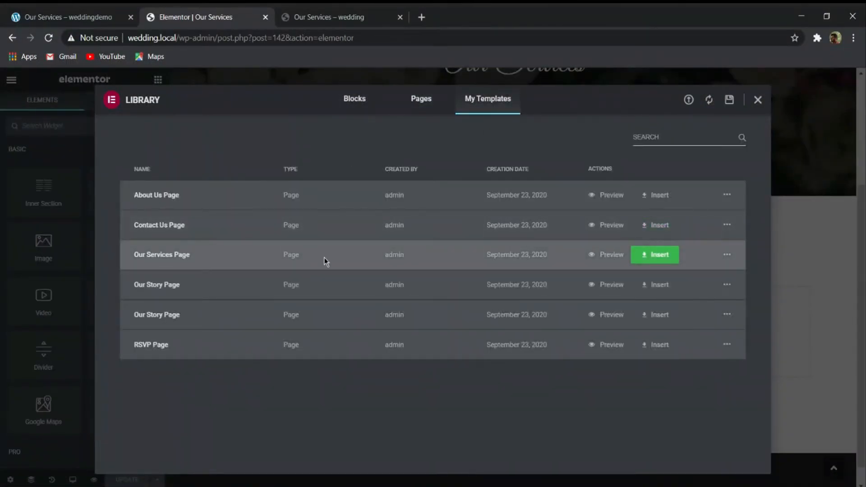
{"action": "left_click", "coordinate": [646, 257]}
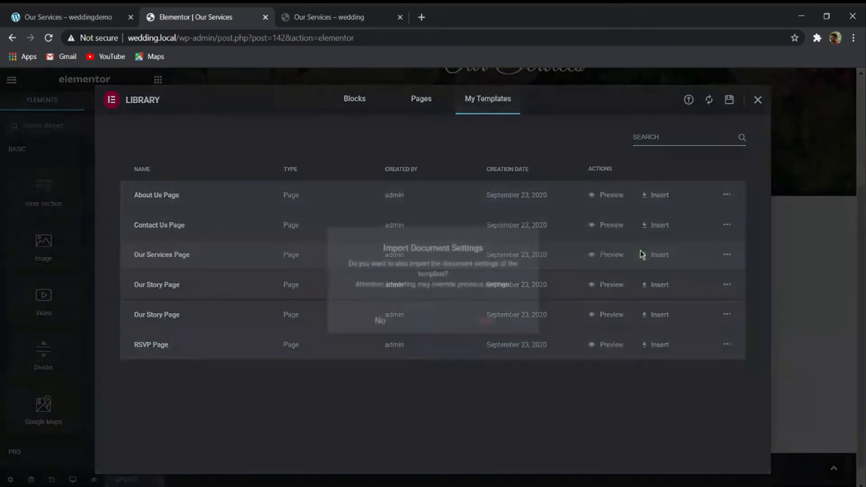
{"action": "left_click", "coordinate": [372, 319]}
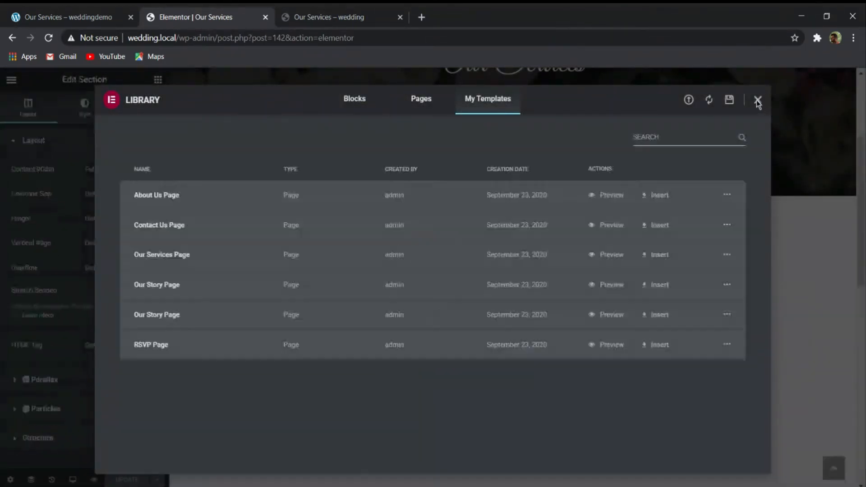
{"action": "left_click", "coordinate": [758, 100]}
- Replace the placeholder image above Wedding Cake in Special Offers with the white flower-topped cake photo
{"action": "scroll", "coordinate": [567, 220], "scroll_direction": "down", "scroll_amount": 4}
{"action": "scroll", "coordinate": [518, 209], "scroll_direction": "down", "scroll_amount": 20}
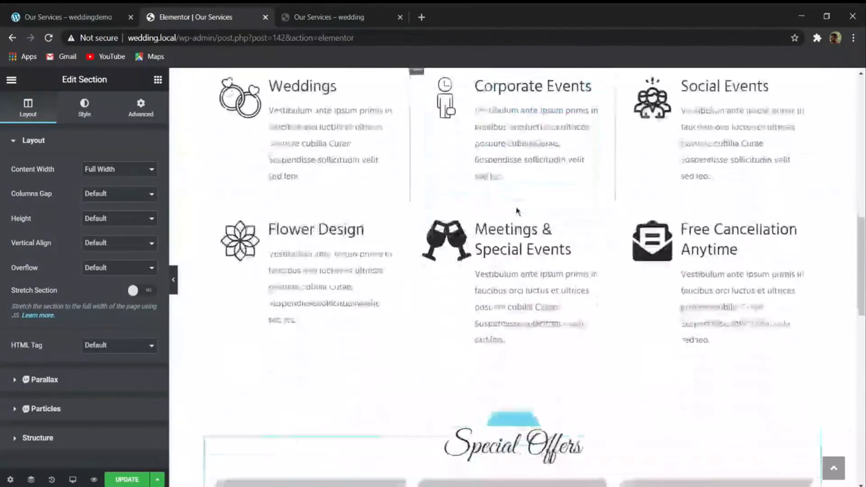
{"action": "scroll", "coordinate": [529, 247], "scroll_direction": "up", "scroll_amount": 8}
{"action": "left_click", "coordinate": [350, 212]}
{"action": "left_click", "coordinate": [81, 188]}
{"action": "scroll", "coordinate": [270, 285], "scroll_direction": "down", "scroll_amount": 15}
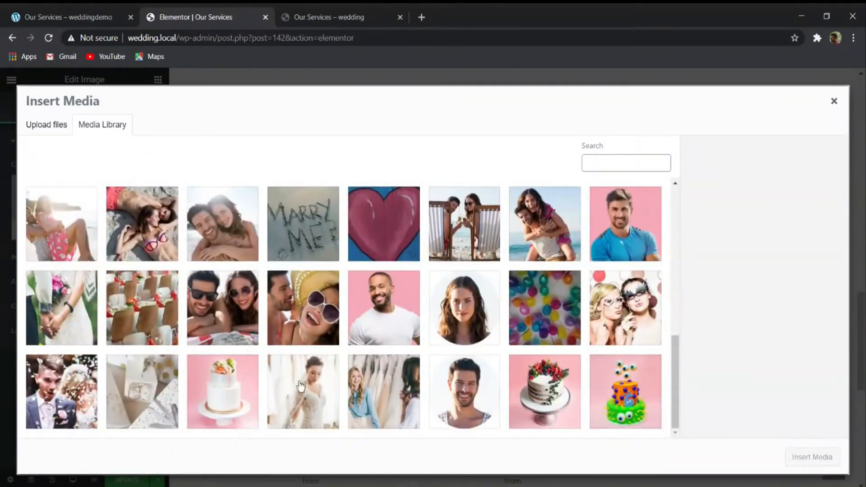
{"action": "left_click", "coordinate": [244, 382]}
{"action": "left_click", "coordinate": [813, 458]}
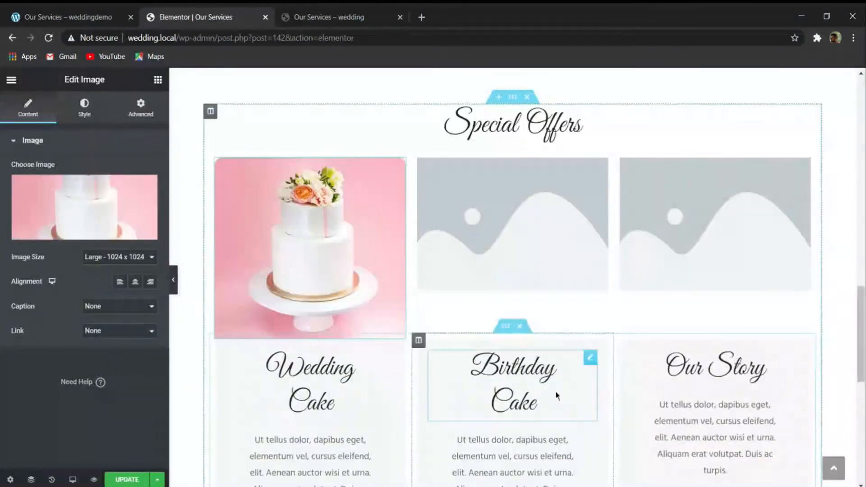
- Replace the placeholder image above Birthday Cake with the berry-topped cake photo
{"action": "left_click", "coordinate": [540, 257]}
{"action": "left_click", "coordinate": [62, 207]}
{"action": "scroll", "coordinate": [498, 397], "scroll_direction": "down", "scroll_amount": 10}
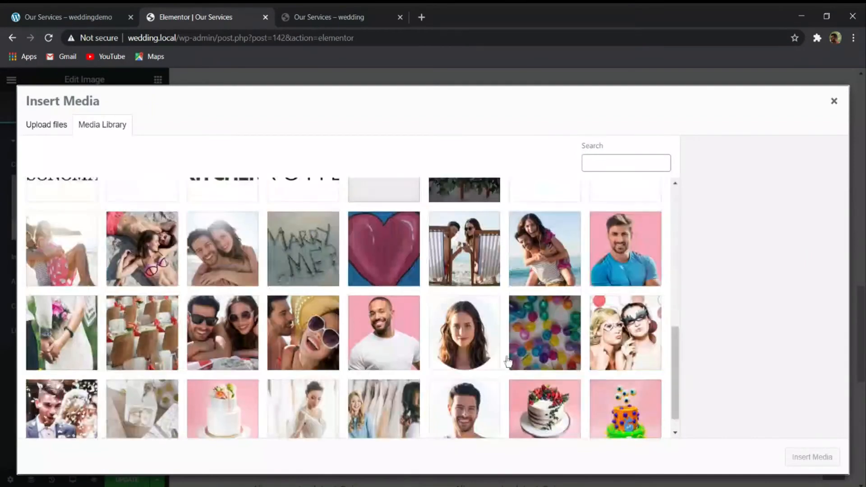
{"action": "left_click", "coordinate": [545, 392]}
{"action": "left_click", "coordinate": [807, 457]}
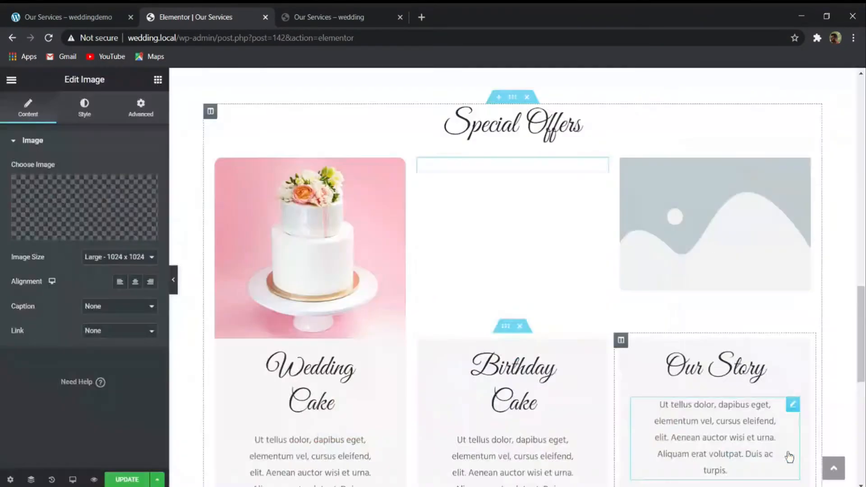
- Replace the placeholder image above Our Story in Special Offers with the orange and green monster cake photo
{"action": "left_click", "coordinate": [680, 258]}
{"action": "left_click", "coordinate": [60, 224]}
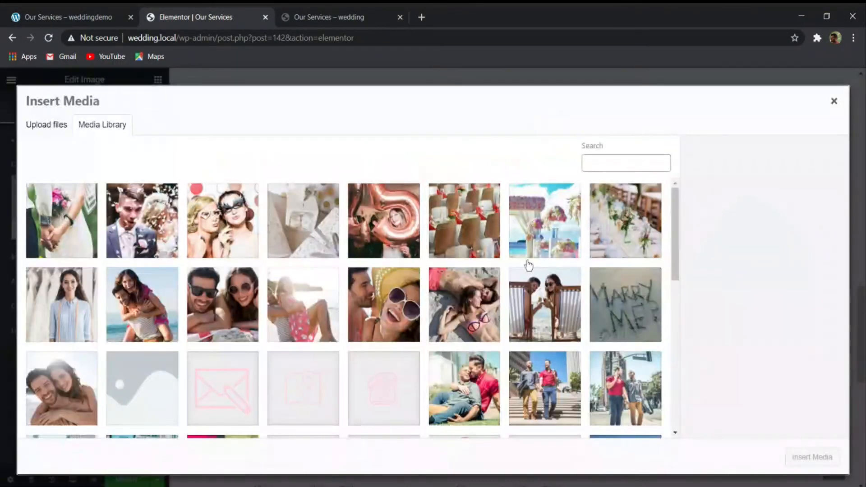
{"action": "scroll", "coordinate": [527, 266], "scroll_direction": "down", "scroll_amount": 10}
{"action": "left_click", "coordinate": [625, 391]}
{"action": "left_click", "coordinate": [812, 457]}
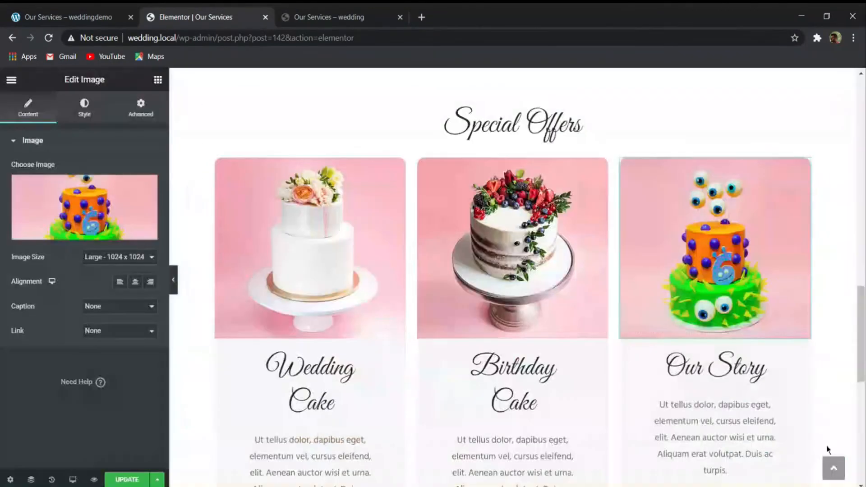
- Examine the demo site's Weddings, Social and Corporate flip cards as reference for the empty three-column section
{"action": "scroll", "coordinate": [628, 340], "scroll_direction": "up", "scroll_amount": 10}
{"action": "scroll", "coordinate": [648, 368], "scroll_direction": "down", "scroll_amount": 5}
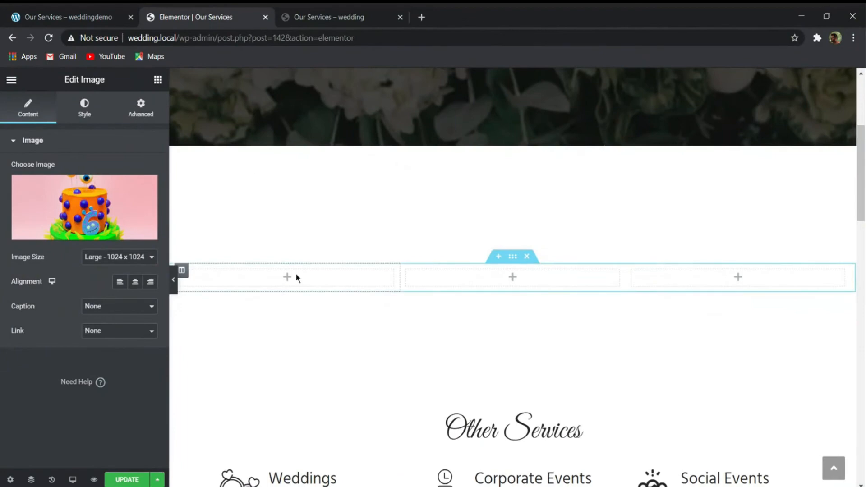
{"action": "left_click", "coordinate": [296, 274]}
{"action": "left_click", "coordinate": [126, 13]}
{"action": "scroll", "coordinate": [267, 274], "scroll_direction": "up", "scroll_amount": 12}
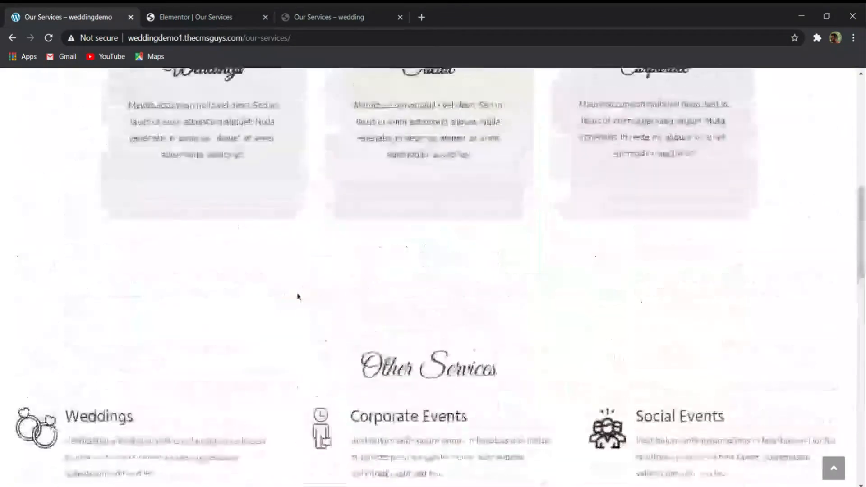
{"action": "scroll", "coordinate": [297, 296], "scroll_direction": "up", "scroll_amount": 7}
{"action": "scroll", "coordinate": [574, 282], "scroll_direction": "down", "scroll_amount": 3}
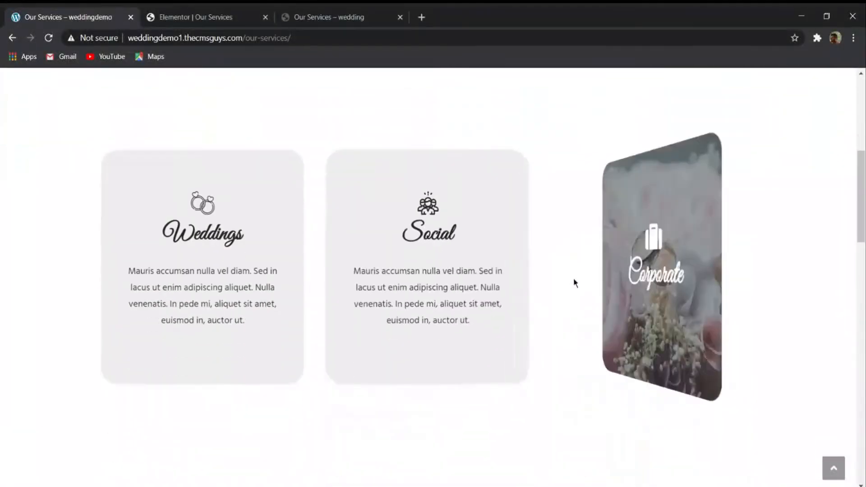
{"action": "scroll", "coordinate": [573, 282], "scroll_direction": "down", "scroll_amount": 1}
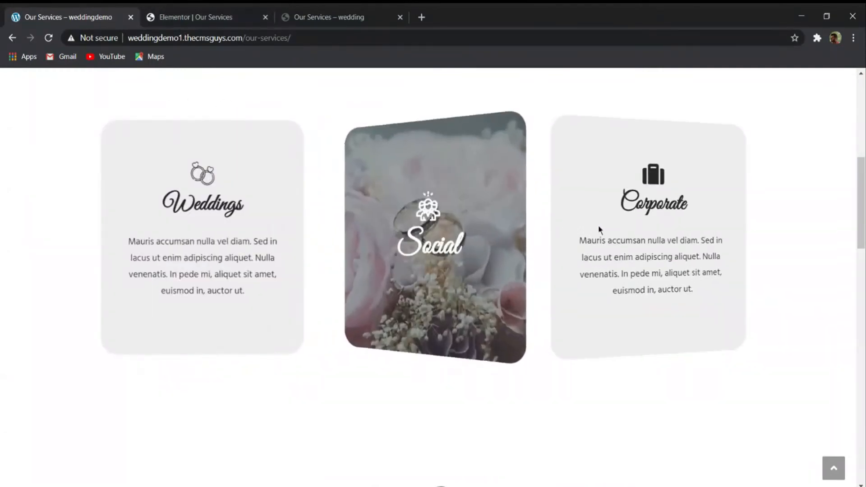
{"action": "left_click", "coordinate": [186, 17]}
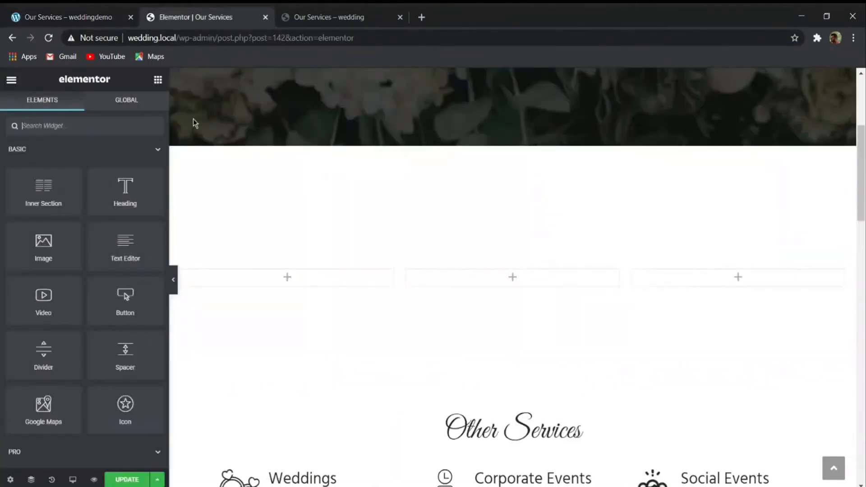
- Search the widgets for "flip" and add the Essential Addons Flip Box to the first column of the empty three-column section
{"action": "left_click", "coordinate": [110, 122]}
{"action": "type", "text": "flip"}
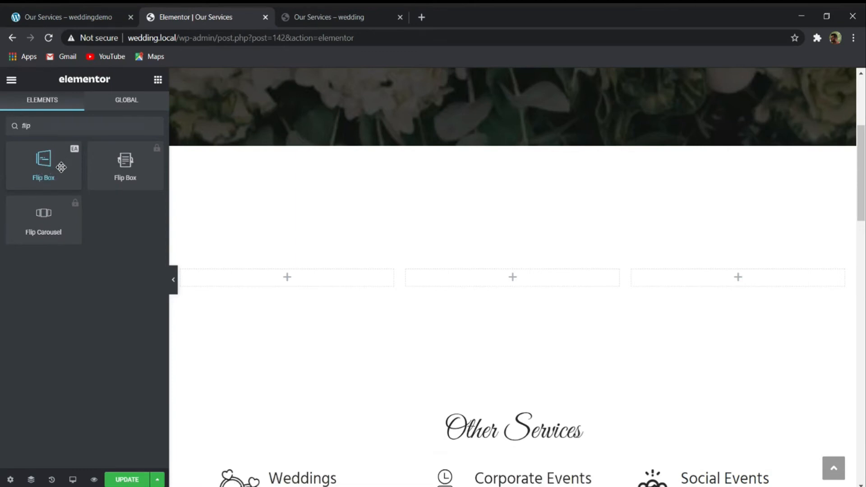
{"action": "left_click_drag", "start_coordinate": [61, 167], "coordinate": [287, 276]}
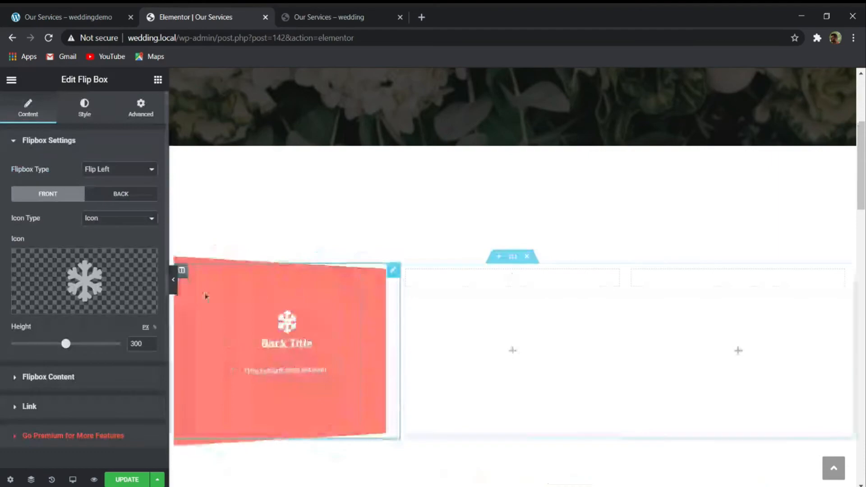
{"action": "scroll", "coordinate": [458, 296], "scroll_direction": "down", "scroll_amount": 3}
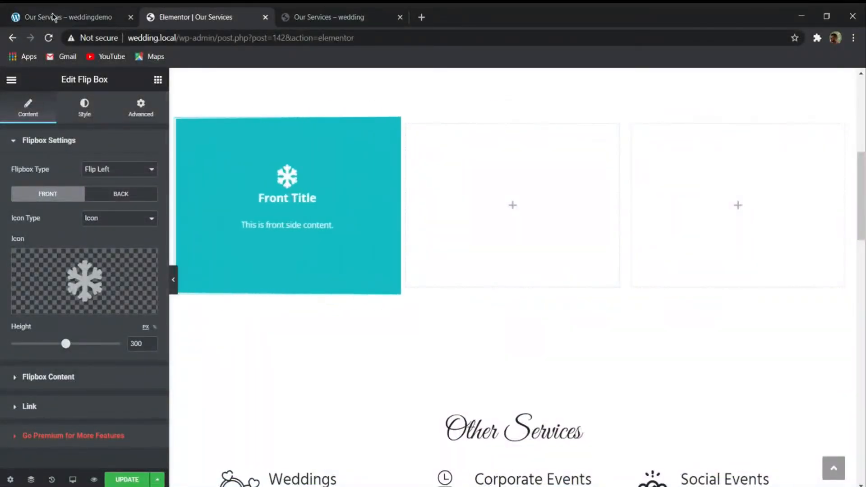
- Compare the new flip box and its surrounding sections with the flip cards on the demo site's Our Services page
{"action": "left_click", "coordinate": [96, 10]}
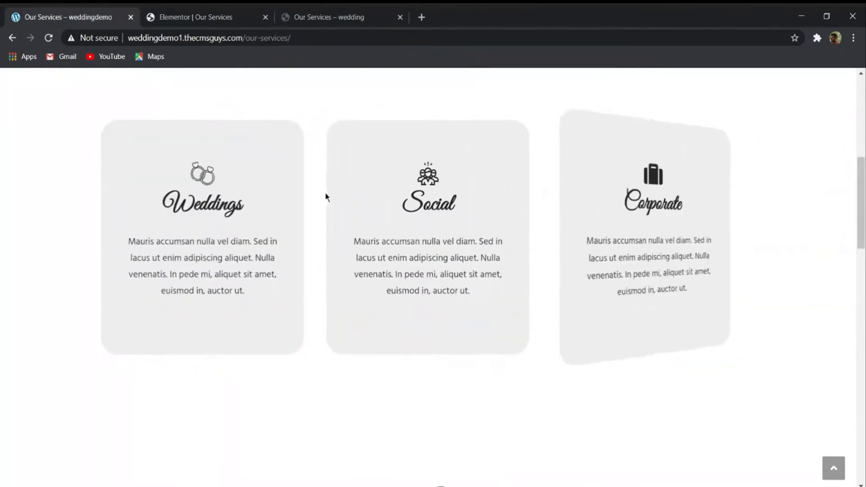
{"action": "left_click", "coordinate": [174, 13]}
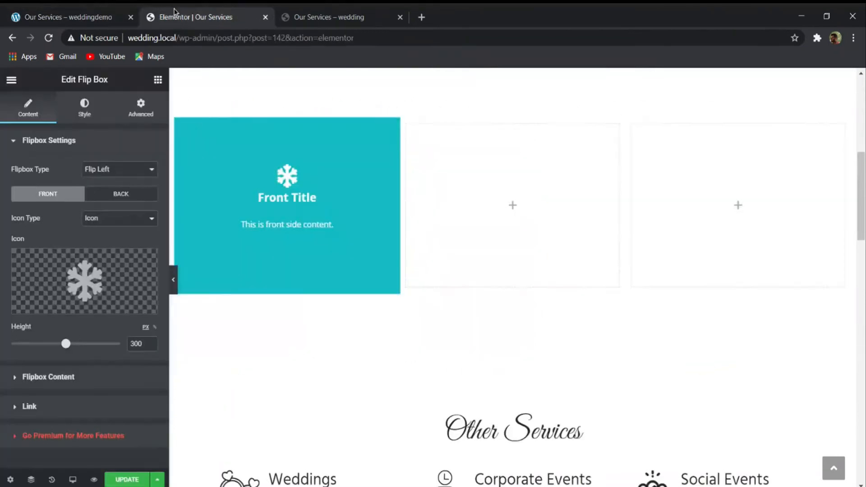
{"action": "scroll", "coordinate": [473, 285], "scroll_direction": "down", "scroll_amount": 2}
{"action": "scroll", "coordinate": [443, 313], "scroll_direction": "up", "scroll_amount": 5}
{"action": "scroll", "coordinate": [417, 322], "scroll_direction": "down", "scroll_amount": 3}
{"action": "scroll", "coordinate": [416, 330], "scroll_direction": "down", "scroll_amount": 6}
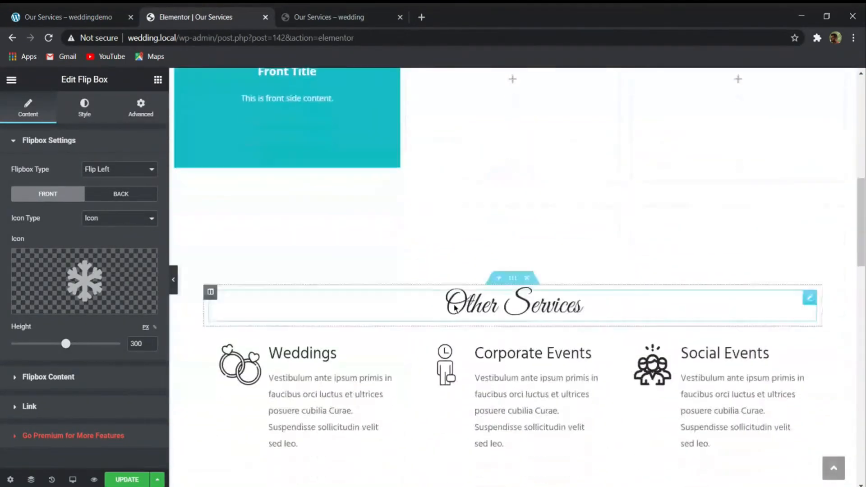
{"action": "scroll", "coordinate": [431, 244], "scroll_direction": "up", "scroll_amount": 3}
{"action": "scroll", "coordinate": [405, 234], "scroll_direction": "up", "scroll_amount": 1}
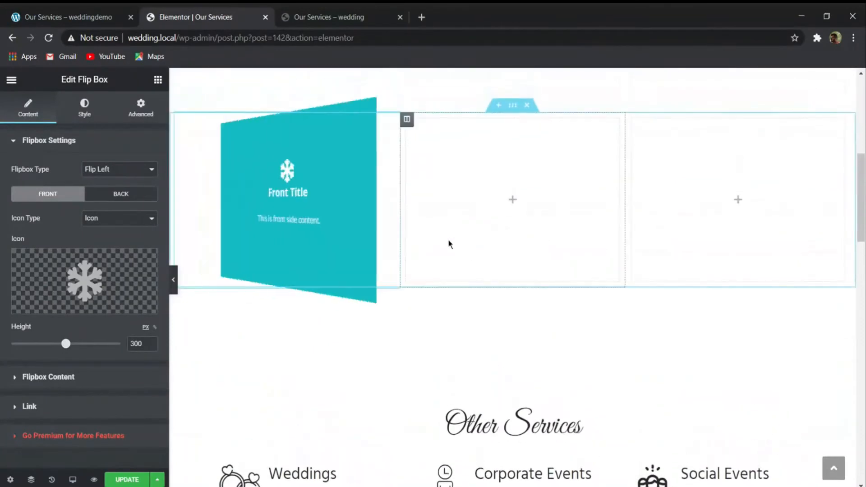
{"action": "scroll", "coordinate": [434, 274], "scroll_direction": "up", "scroll_amount": 2}
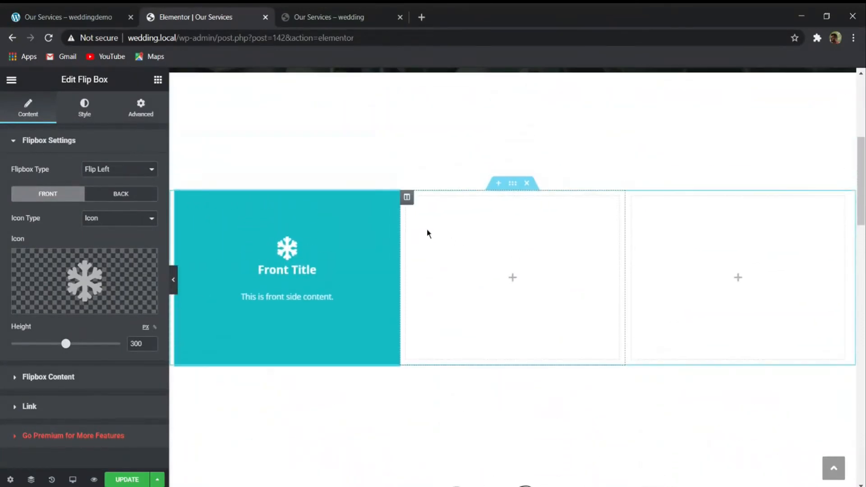
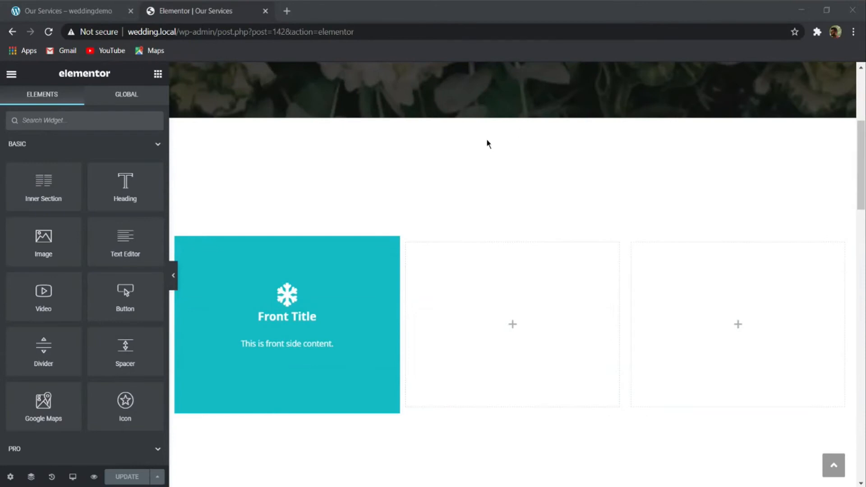
- Replace the front icon of the flip box in the first column with the Rings icon from the icon library
{"action": "scroll", "coordinate": [487, 143], "scroll_direction": "down", "scroll_amount": 5}
{"action": "scroll", "coordinate": [537, 236], "scroll_direction": "up", "scroll_amount": 5}
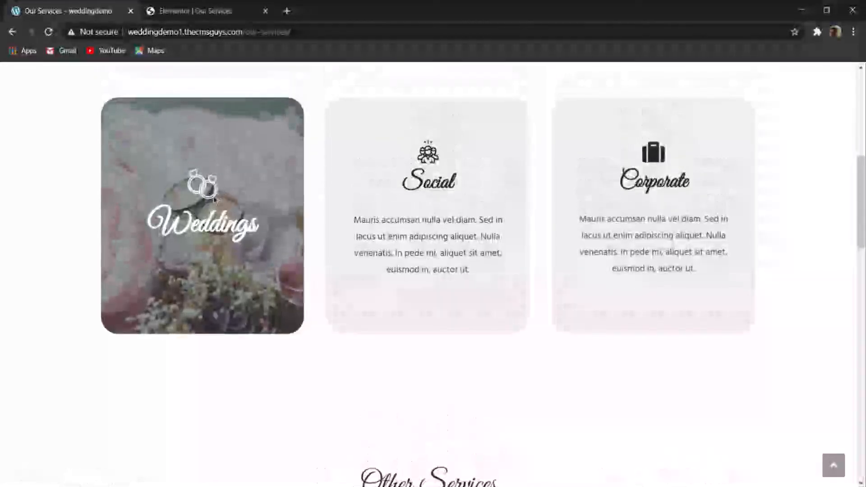
{"action": "left_click", "coordinate": [208, 8]}
{"action": "scroll", "coordinate": [420, 237], "scroll_direction": "down", "scroll_amount": 1}
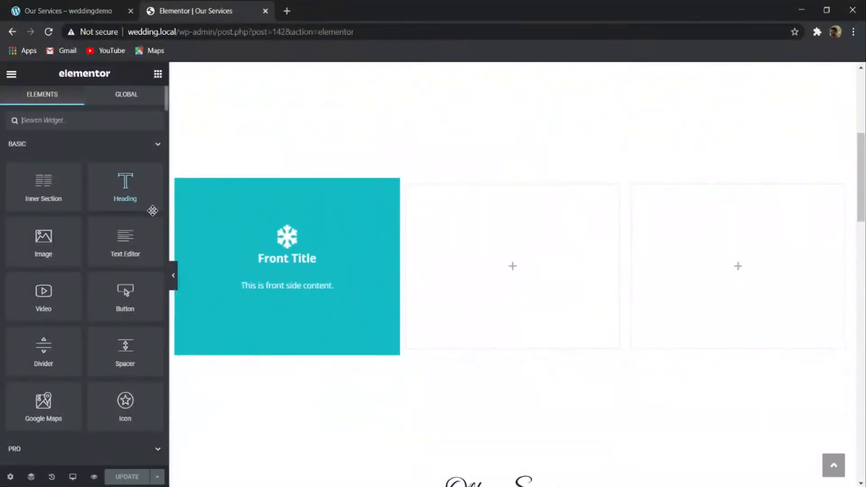
{"action": "left_click", "coordinate": [273, 220]}
{"action": "mouse_move", "coordinate": [101, 245]}
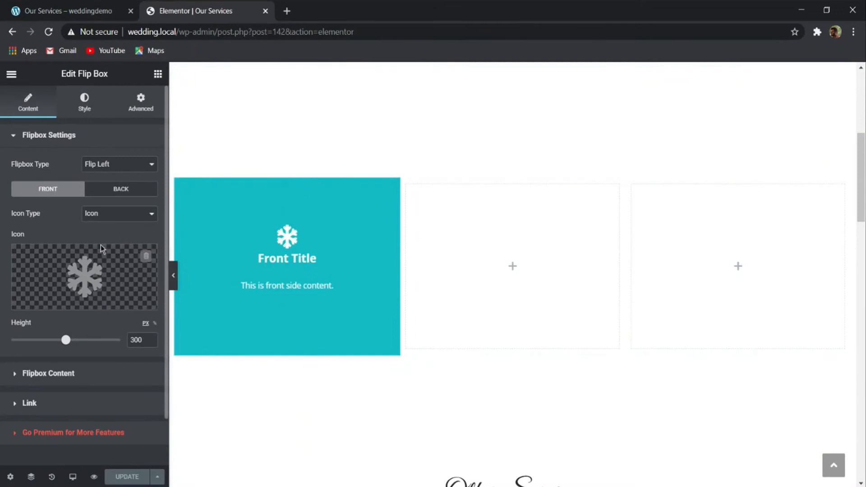
{"action": "left_click", "coordinate": [101, 270]}
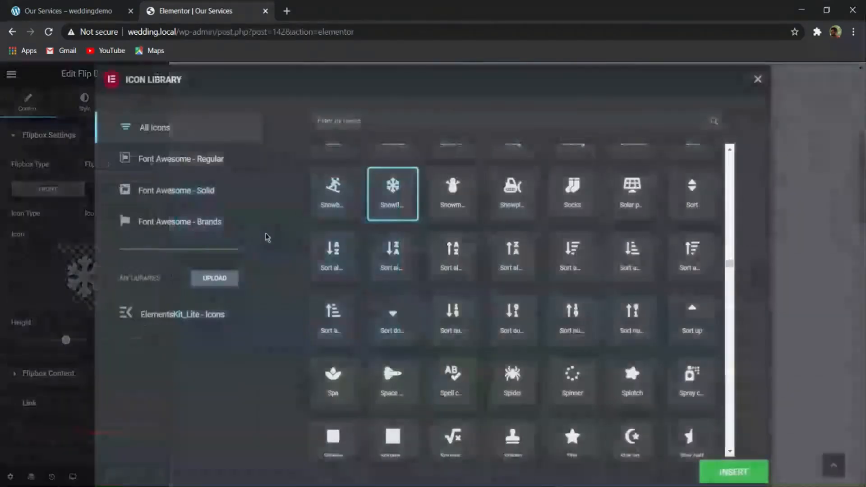
{"action": "left_click", "coordinate": [437, 120]}
{"action": "type", "text": "rings"}
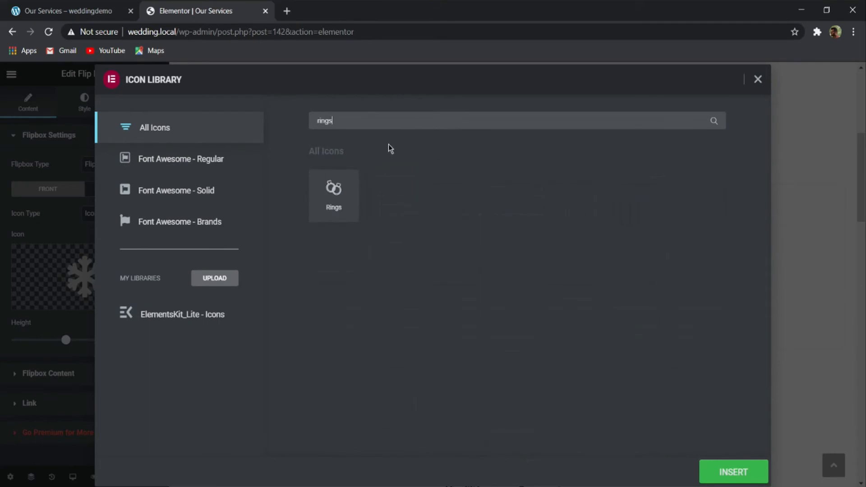
{"action": "left_click", "coordinate": [353, 178]}
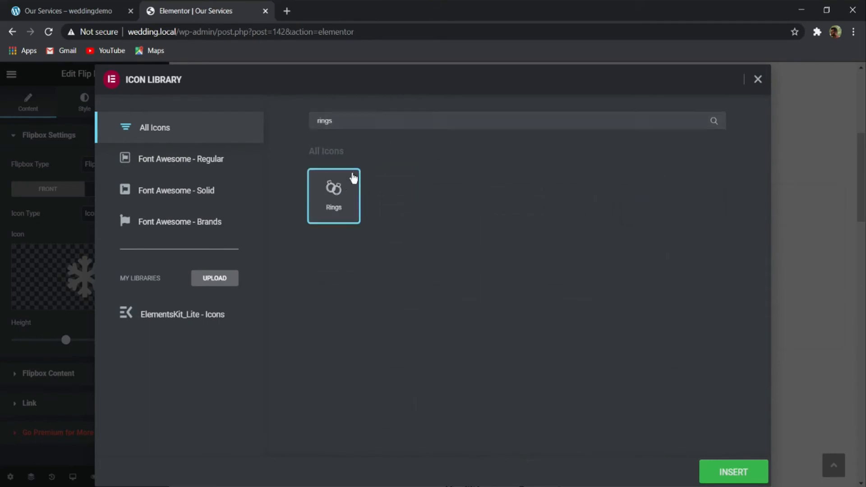
{"action": "left_click", "coordinate": [740, 469]}
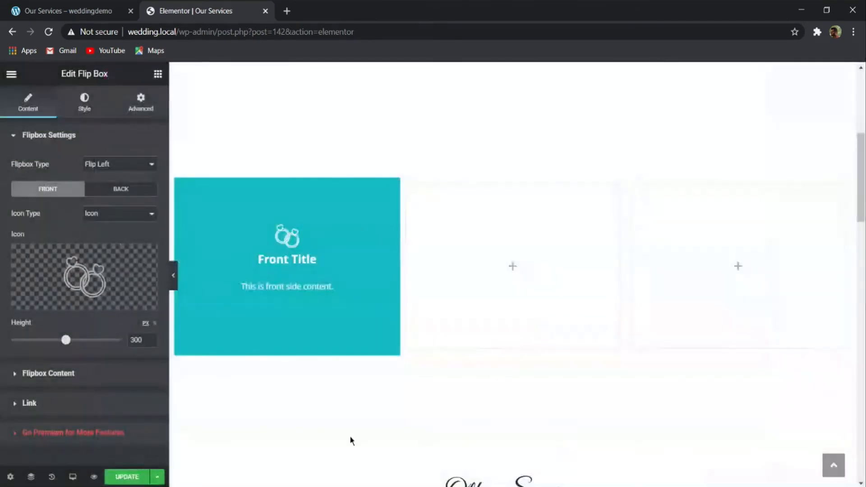
- Set the flip box's height to 400 px and its flip type to Flip Right
{"action": "left_click_drag", "start_coordinate": [62, 343], "coordinate": [79, 341]}
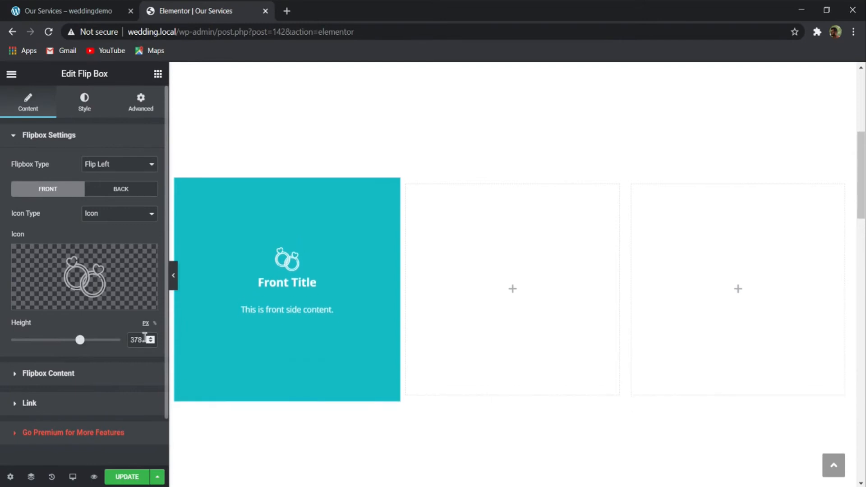
{"action": "type", "text": "400"}
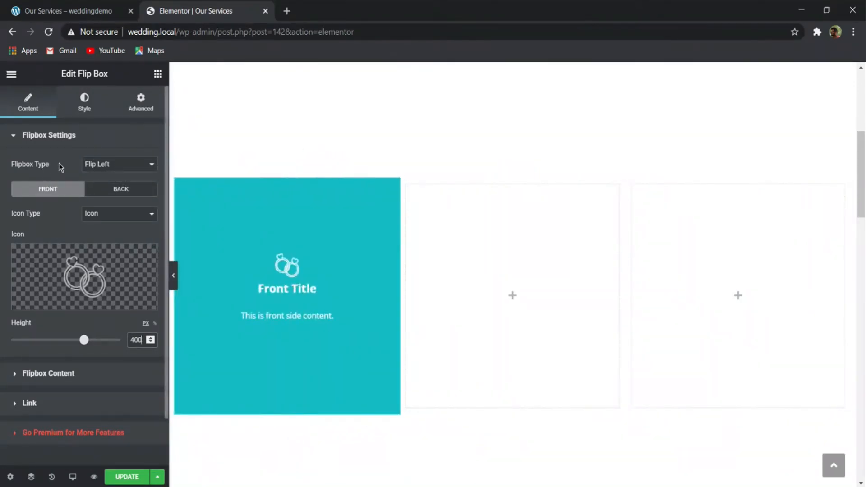
{"action": "left_click", "coordinate": [126, 182]}
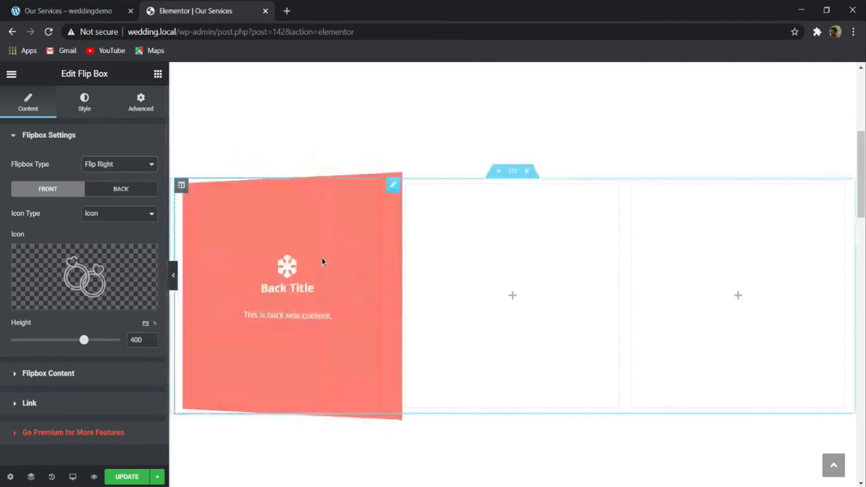
{"action": "left_click", "coordinate": [119, 191]}
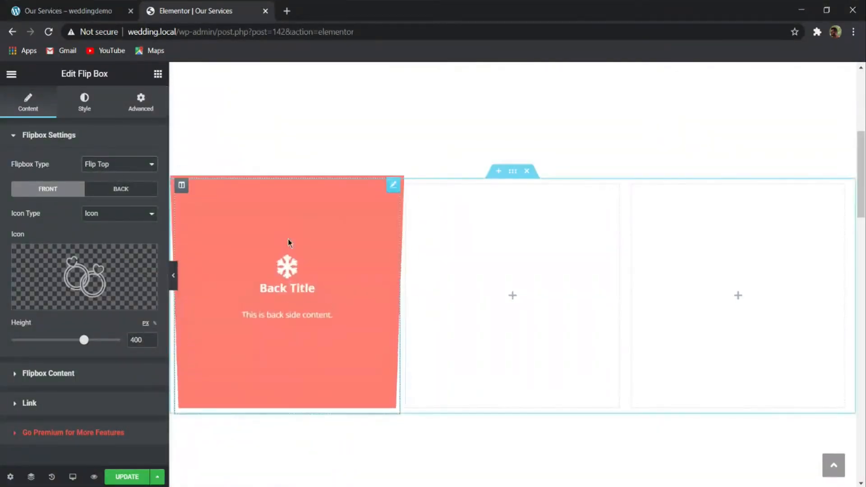
{"action": "left_click", "coordinate": [123, 180]}
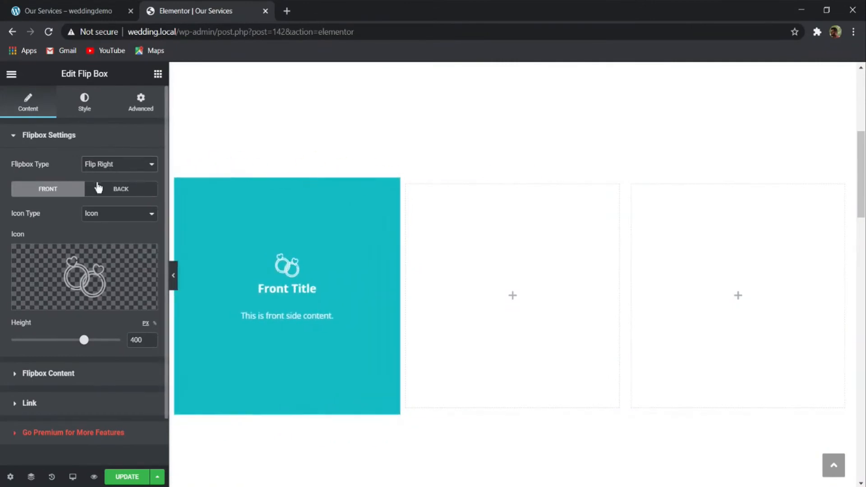
- Replace the snowflake icon on the back side of the flip box with the Rings icon
{"action": "left_click", "coordinate": [125, 191]}
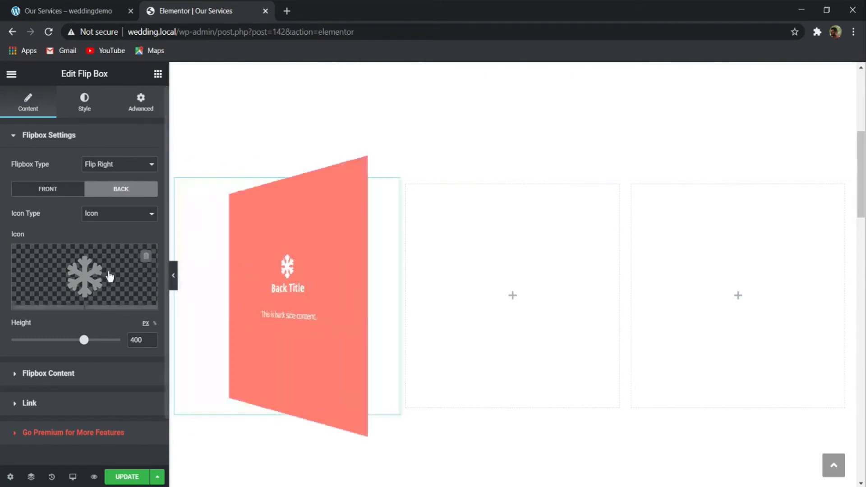
{"action": "left_click", "coordinate": [143, 255]}
{"action": "left_click", "coordinate": [92, 273]}
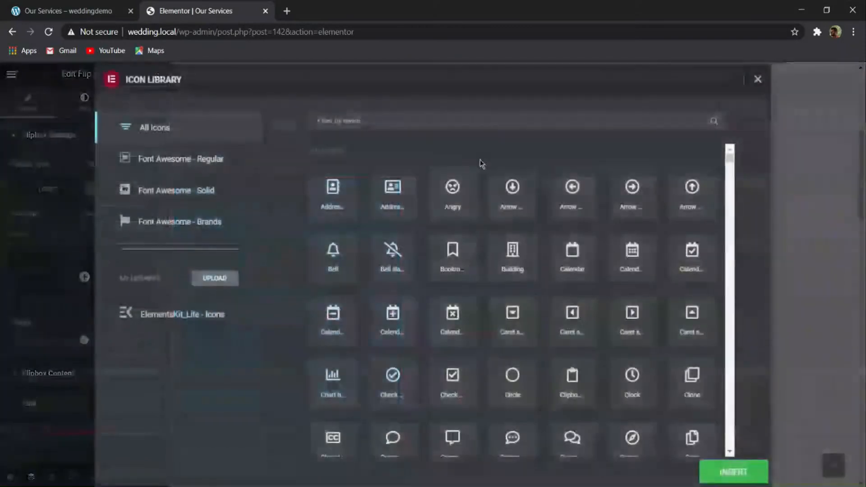
{"action": "type", "text": "ring"}
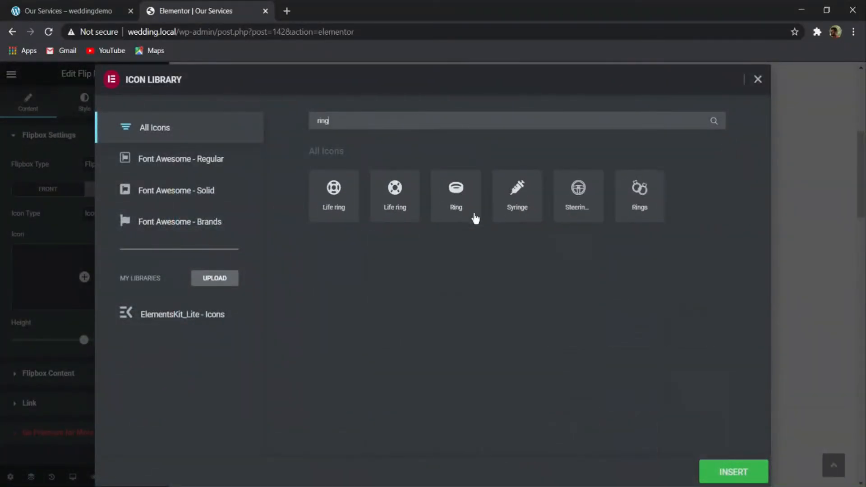
{"action": "left_click", "coordinate": [719, 461]}
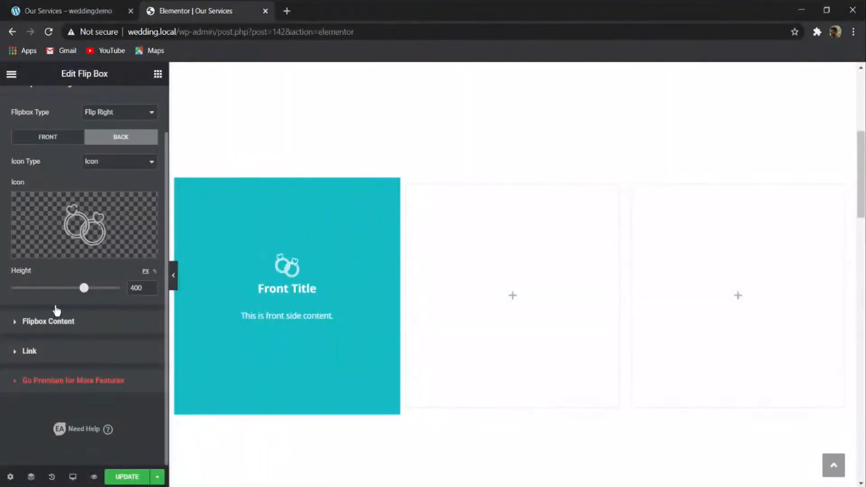
- Set the flip box's front title to "Weddings" and paste the "Mauris accumsan nulla vel diam" paragraph as its front text
{"action": "left_click", "coordinate": [55, 329]}
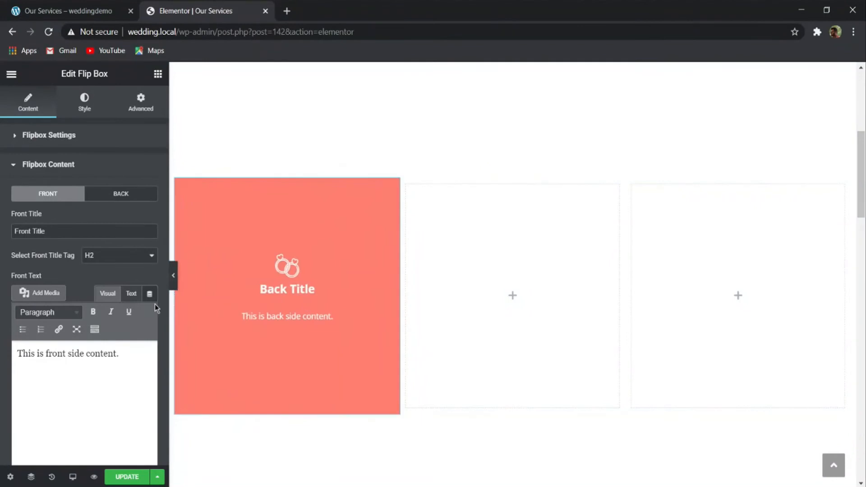
{"action": "left_click", "coordinate": [55, 7]}
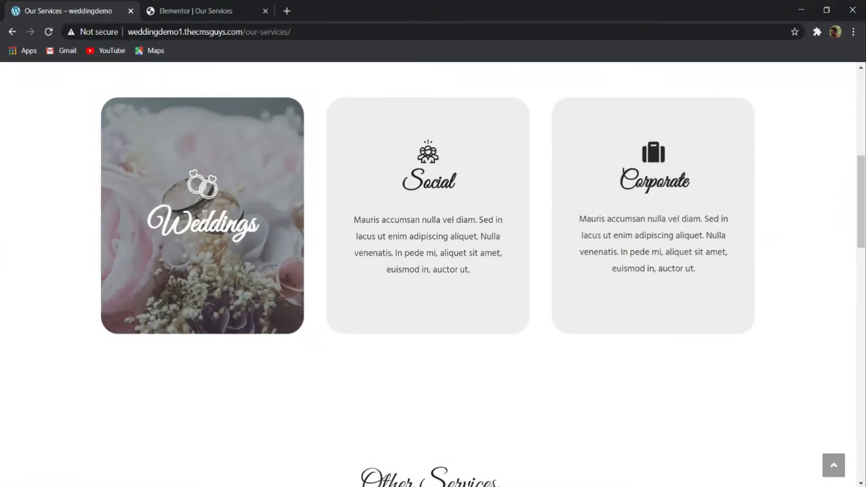
{"action": "left_click", "coordinate": [228, 10]}
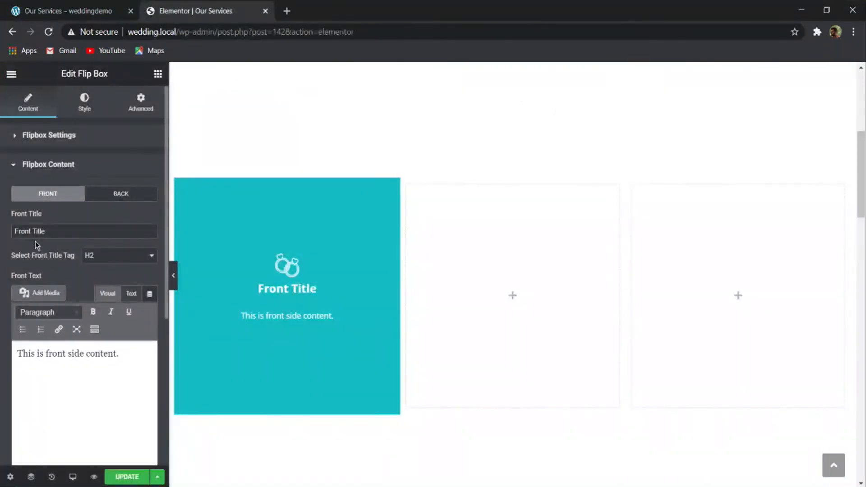
{"action": "type", "text": "Weddings"}
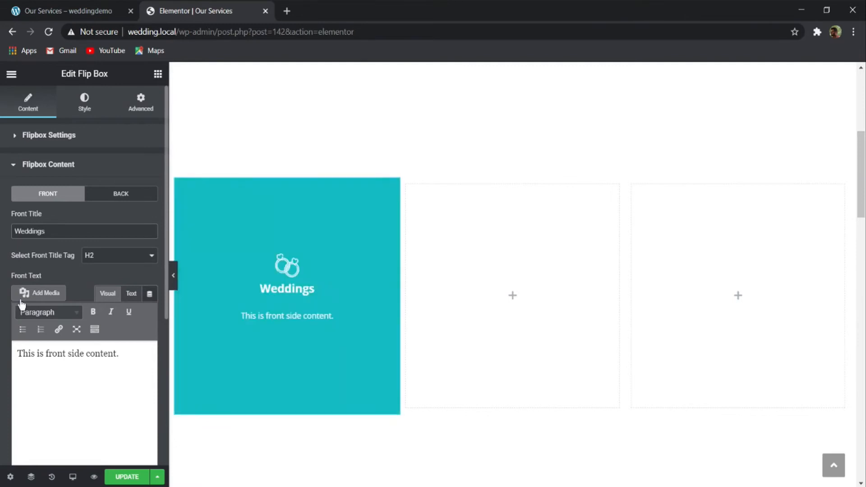
{"action": "triple_click", "coordinate": [56, 354]}
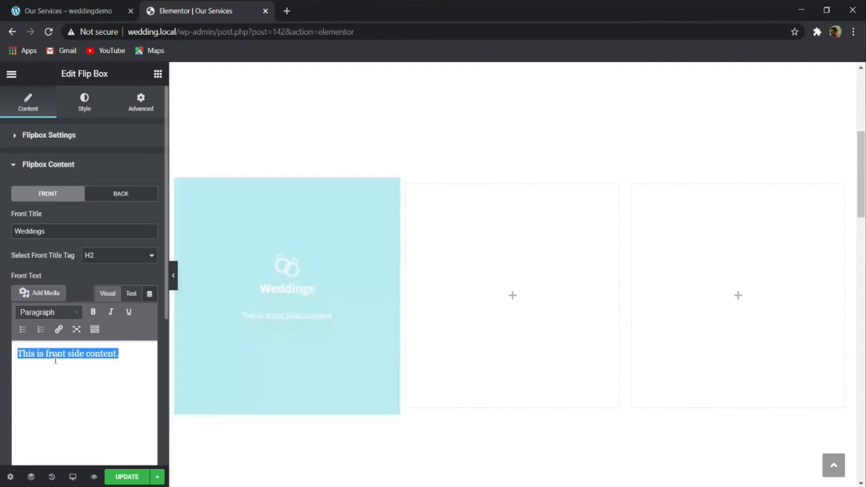
{"action": "type", "text": "Mauris accumsan nulla vel diam. Sed in lacus ut enim adipiscing aliquet. Nulla venenatis. In pede mi, aliquet sit amet, euismod in, auctor ut."}
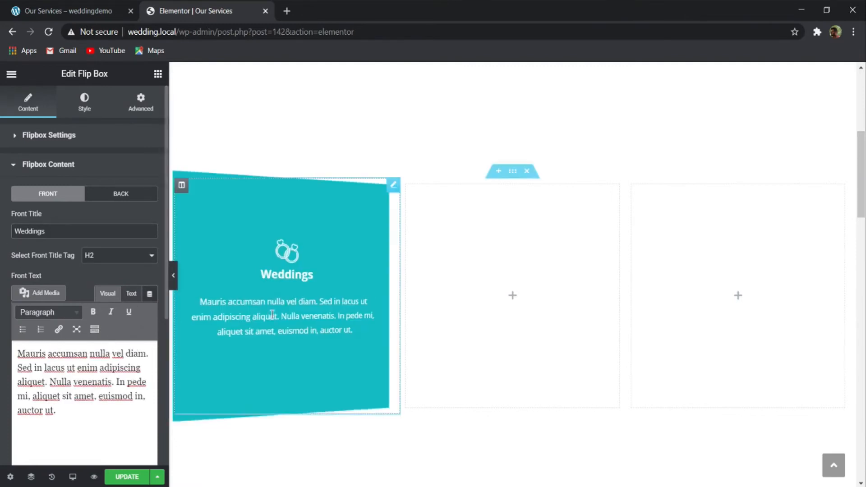
- Clear the flip box's back text and set the back title to "Weddings"
{"action": "left_click", "coordinate": [122, 196]}
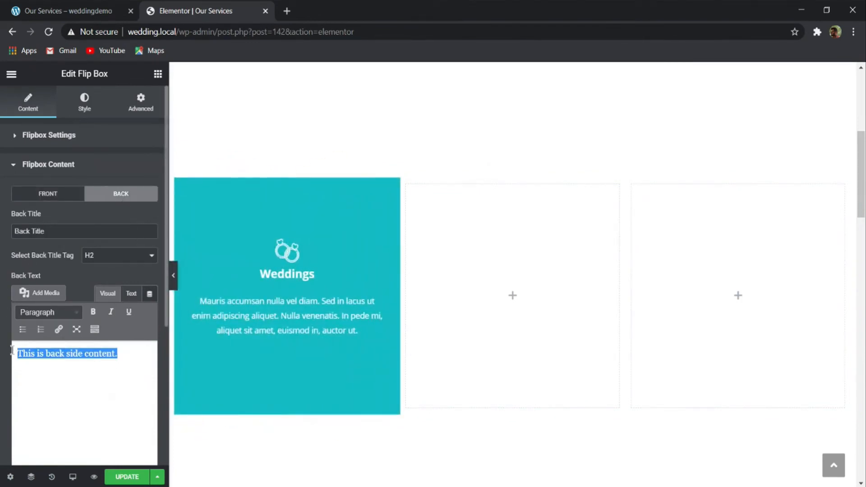
{"action": "left_click_drag", "start_coordinate": [45, 231], "coordinate": [2, 242]}
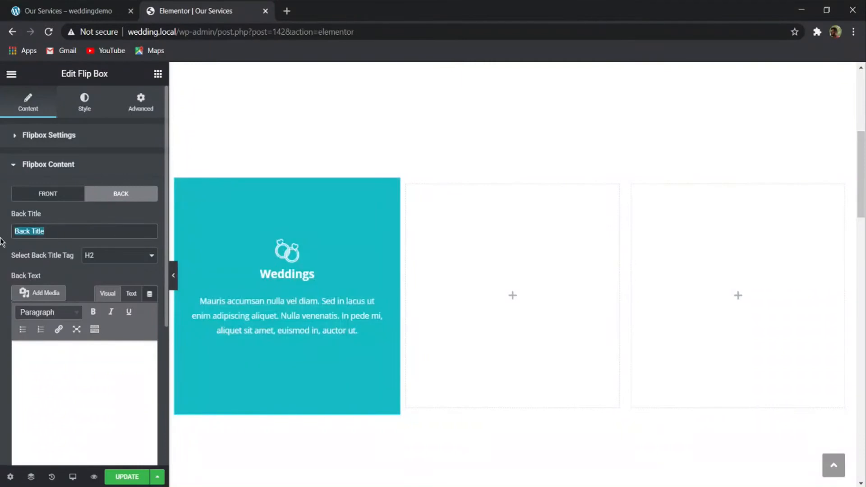
{"action": "type", "text": "Weddings"}
{"action": "scroll", "coordinate": [42, 287], "scroll_direction": "down", "scroll_amount": 5}
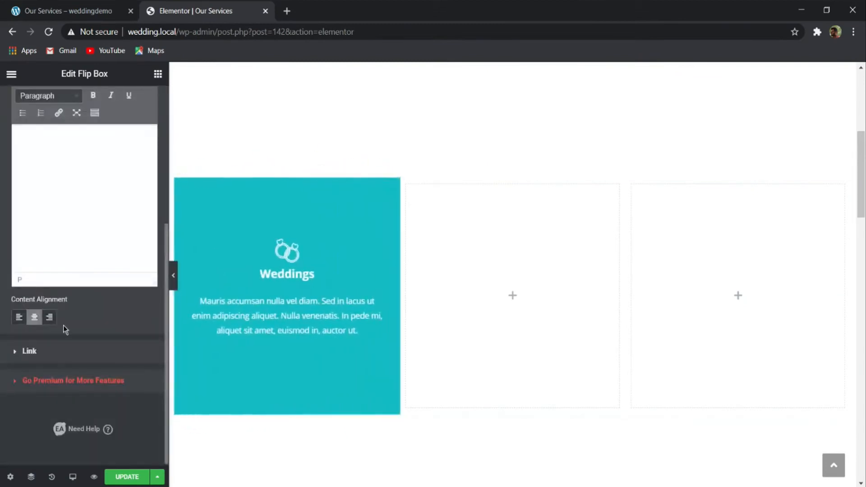
{"action": "left_click", "coordinate": [49, 356]}
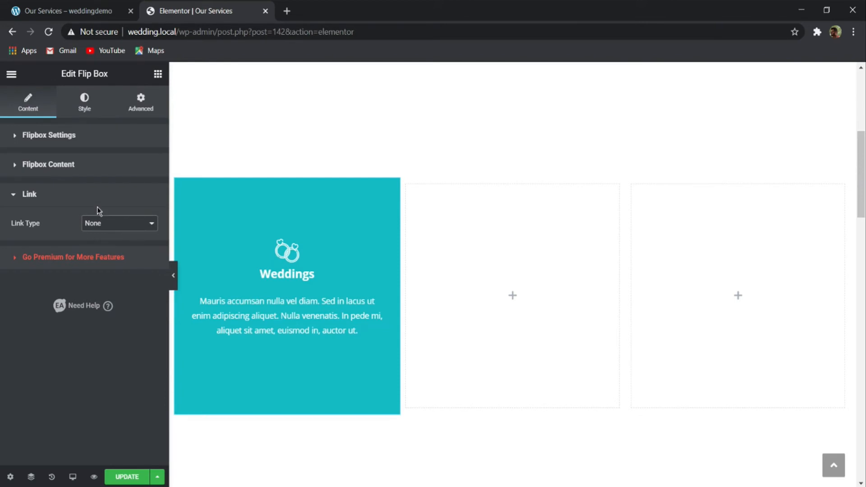
{"action": "left_click", "coordinate": [101, 195]}
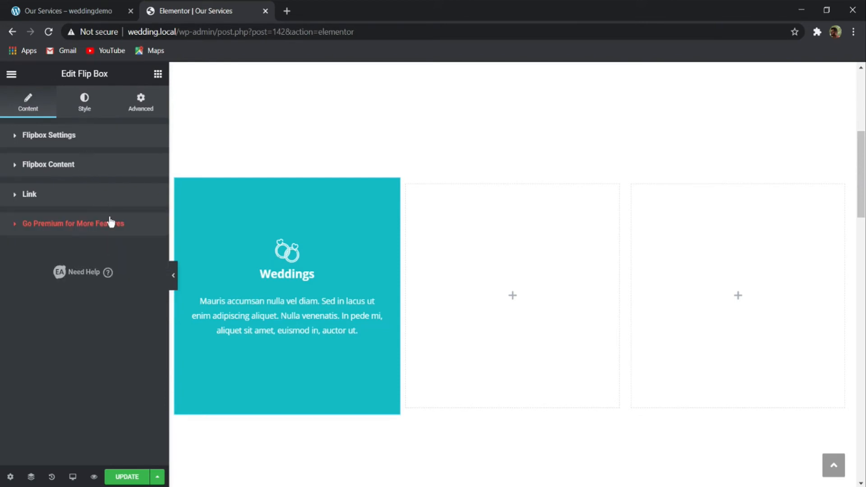
- Give the flip box's front side a classic background with the semi-transparent colour 2626261a
{"action": "left_click", "coordinate": [84, 104]}
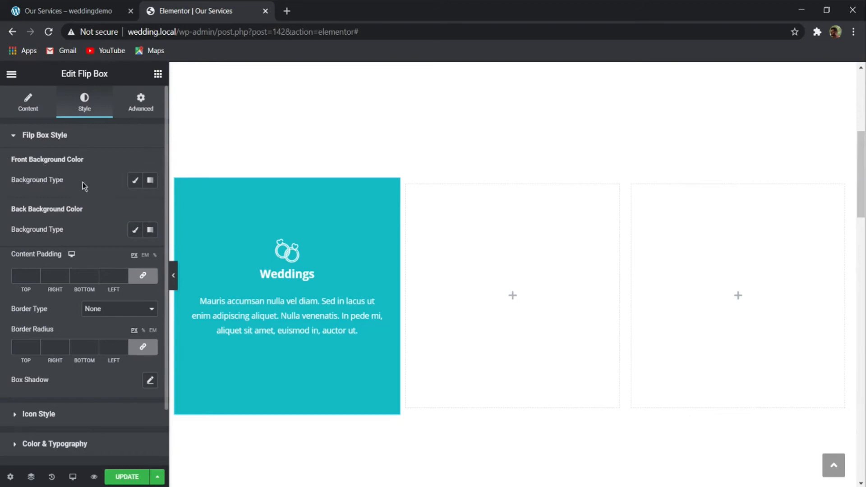
{"action": "left_click", "coordinate": [135, 181]}
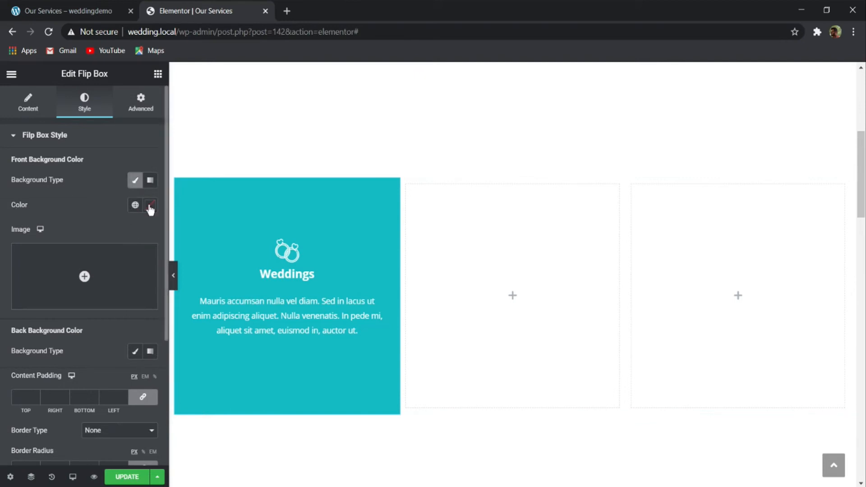
{"action": "left_click", "coordinate": [151, 206]}
{"action": "type", "text": "262"}
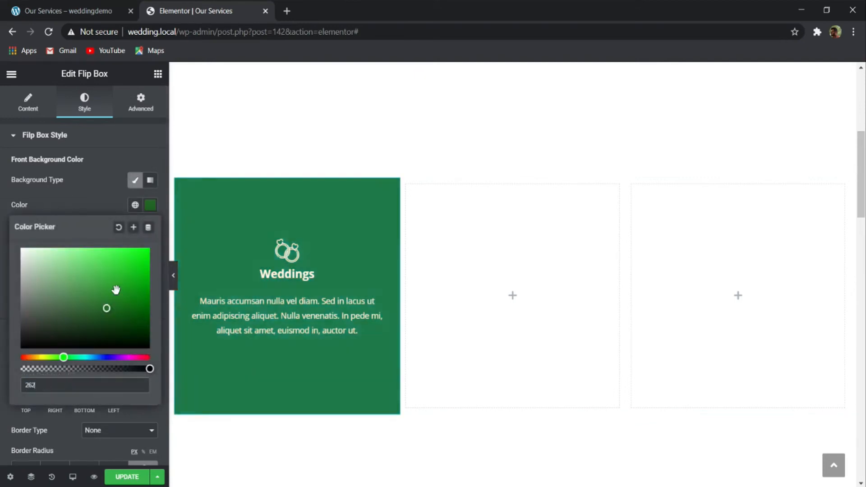
{"action": "type", "text": "6261a"}
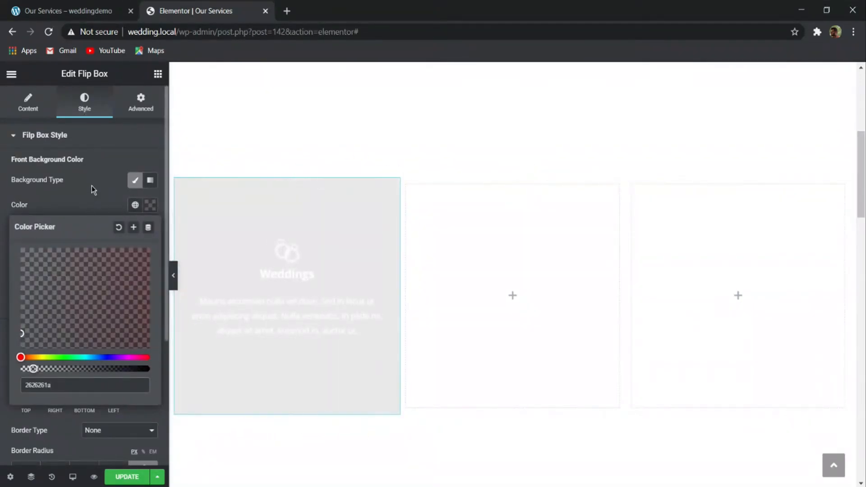
{"action": "left_click", "coordinate": [72, 11]}
{"action": "left_click", "coordinate": [87, 188]}
- Give the flip box's back side a classic background with the colourful balloons image 430x448_img3.jpg from the media library
{"action": "scroll", "coordinate": [35, 276], "scroll_direction": "down", "scroll_amount": 4}
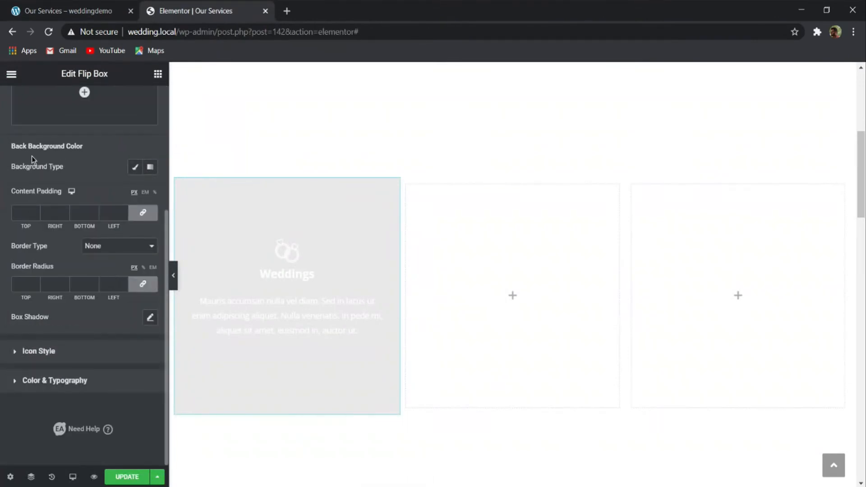
{"action": "left_click", "coordinate": [134, 166]}
{"action": "left_click", "coordinate": [85, 272]}
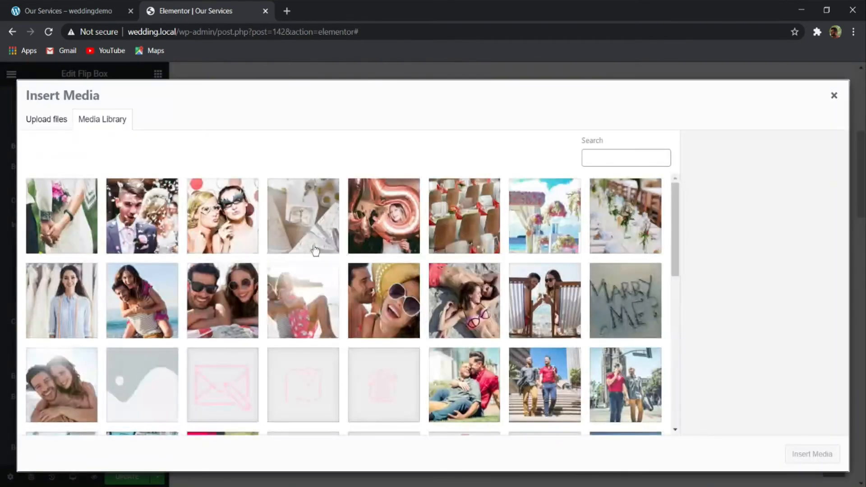
{"action": "scroll", "coordinate": [509, 270], "scroll_direction": "down", "scroll_amount": 10}
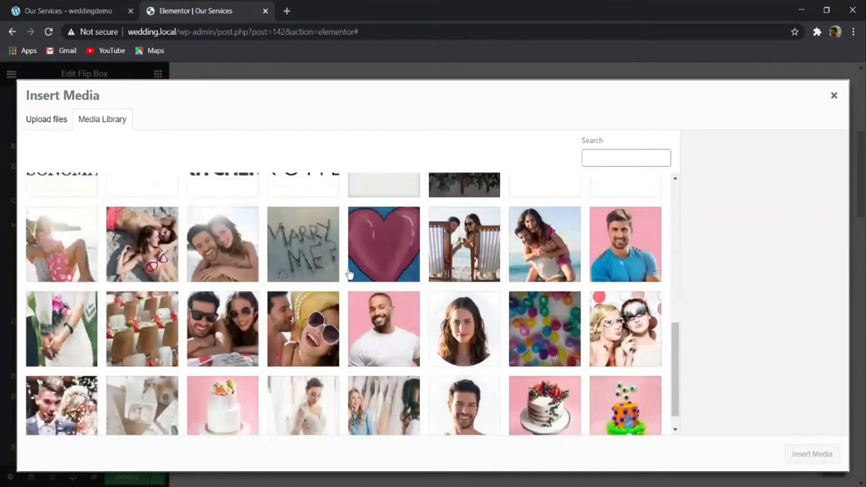
{"action": "scroll", "coordinate": [510, 297], "scroll_direction": "down", "scroll_amount": 1}
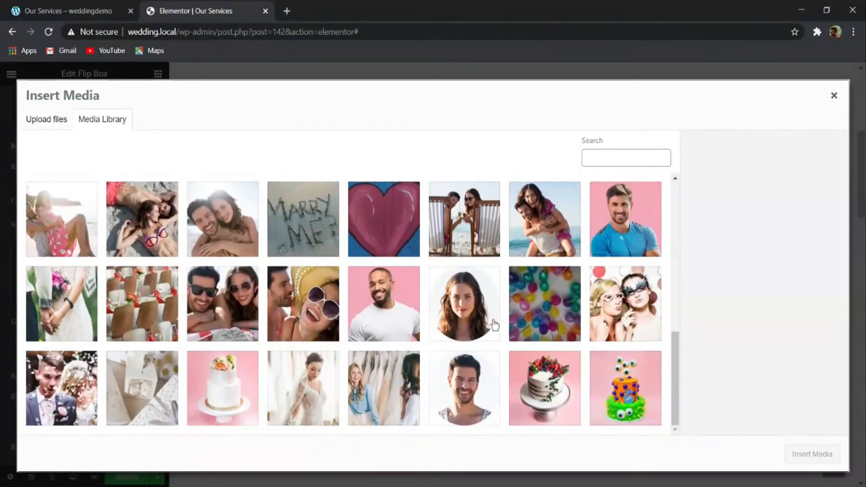
{"action": "scroll", "coordinate": [360, 325], "scroll_direction": "up", "scroll_amount": 10}
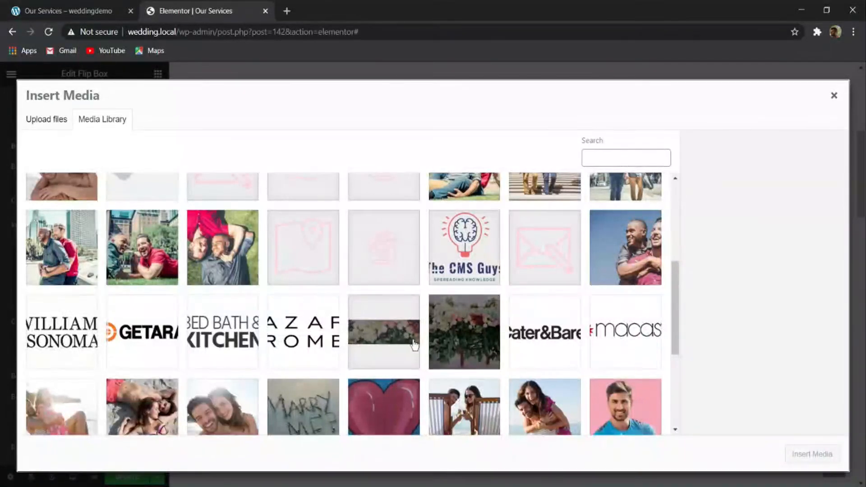
{"action": "left_click", "coordinate": [72, 11]}
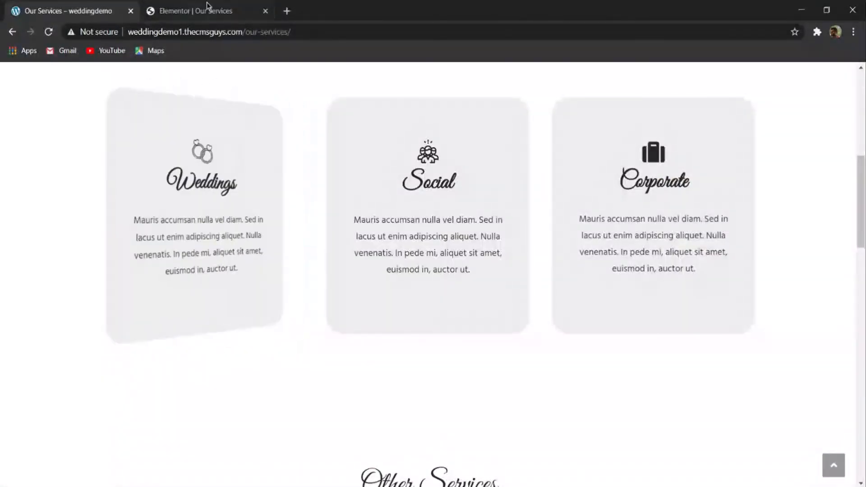
{"action": "left_click", "coordinate": [207, 6]}
{"action": "scroll", "coordinate": [155, 315], "scroll_direction": "down", "scroll_amount": 5}
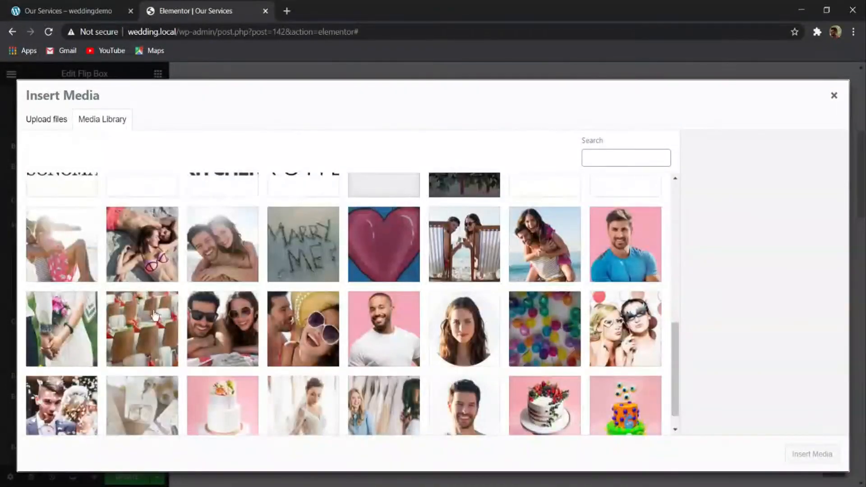
{"action": "scroll", "coordinate": [421, 338], "scroll_direction": "down", "scroll_amount": 1}
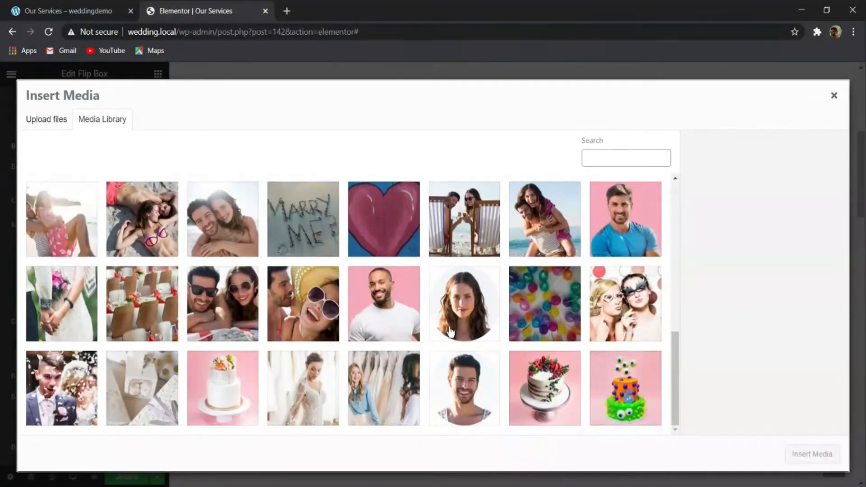
{"action": "scroll", "coordinate": [451, 346], "scroll_direction": "up", "scroll_amount": 3}
{"action": "scroll", "coordinate": [456, 342], "scroll_direction": "down", "scroll_amount": 3}
{"action": "left_click", "coordinate": [538, 315]}
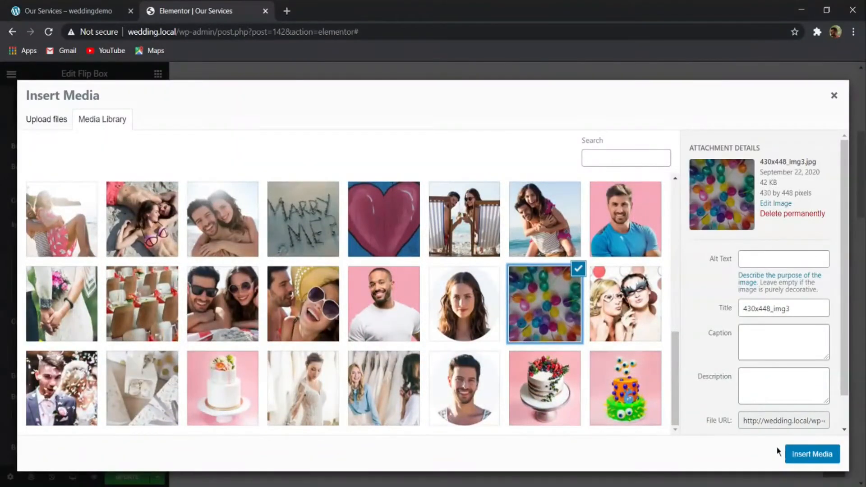
{"action": "left_click", "coordinate": [806, 455]}
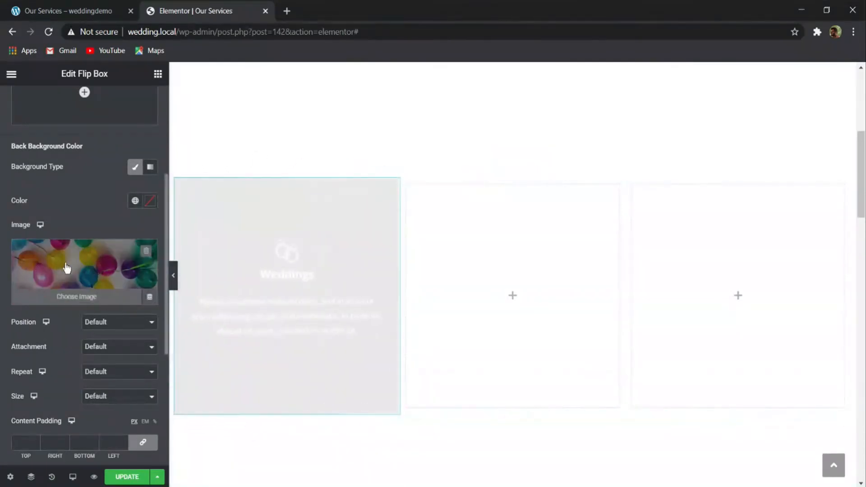
- Set the flip box's content padding to 200 px at the top and bottom
{"action": "scroll", "coordinate": [66, 267], "scroll_direction": "down", "scroll_amount": 5}
{"action": "left_click", "coordinate": [36, 214]}
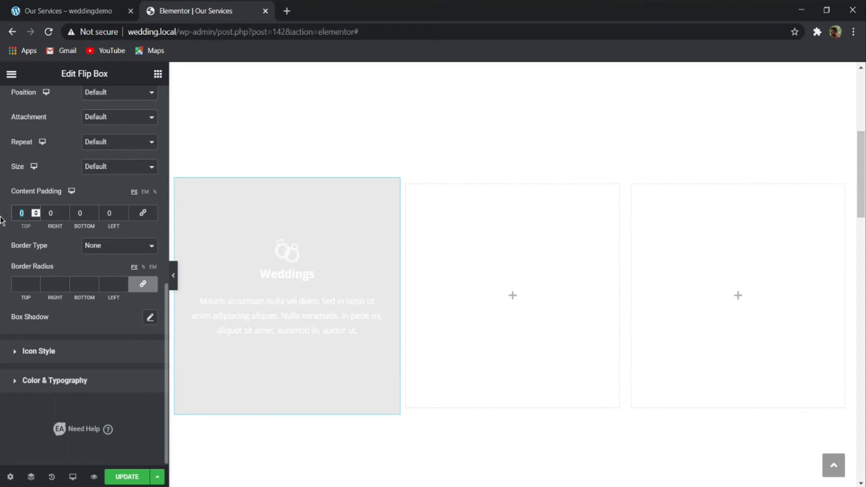
{"action": "type", "text": "200"}
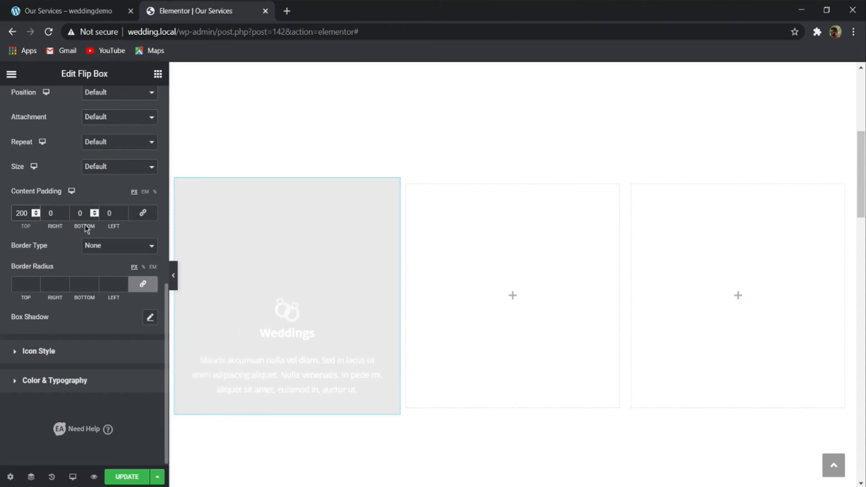
{"action": "double_click", "coordinate": [81, 213]}
{"action": "type", "text": "200"}
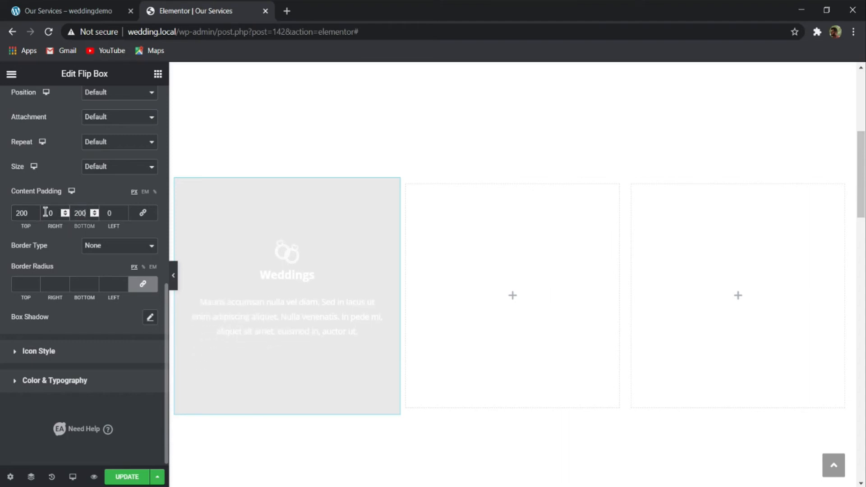
- Set the back background image's position to Center Center, repeat to No-repeat and size to Cover
{"action": "scroll", "coordinate": [47, 216], "scroll_direction": "up", "scroll_amount": 4}
{"action": "scroll", "coordinate": [86, 275], "scroll_direction": "down", "scroll_amount": 4}
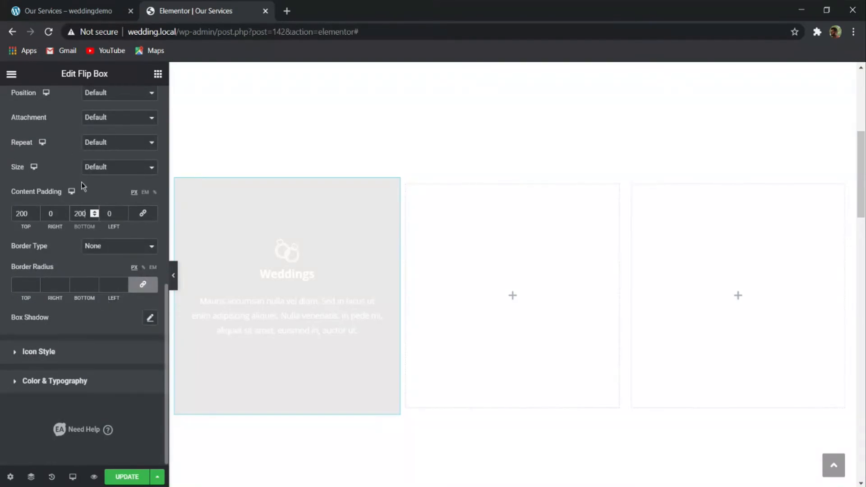
{"action": "scroll", "coordinate": [83, 186], "scroll_direction": "up", "scroll_amount": 5}
{"action": "left_click", "coordinate": [127, 347]}
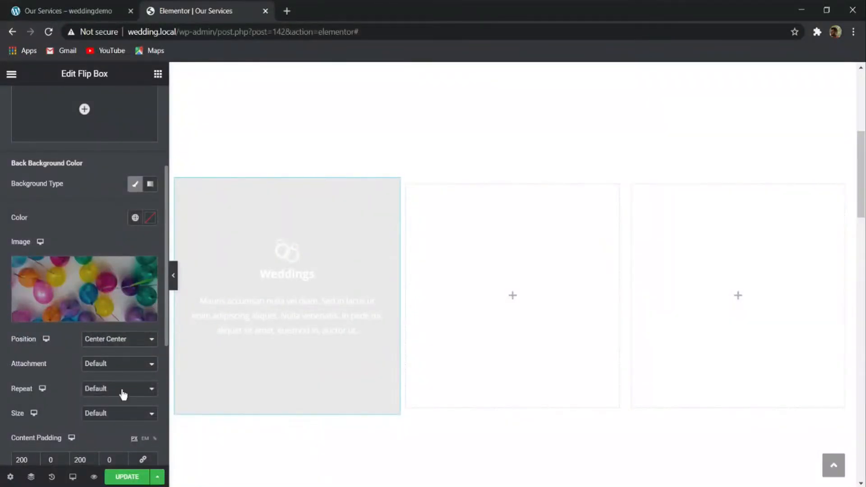
{"action": "left_click", "coordinate": [113, 401]}
{"action": "left_click", "coordinate": [132, 419]}
{"action": "left_click", "coordinate": [129, 444]}
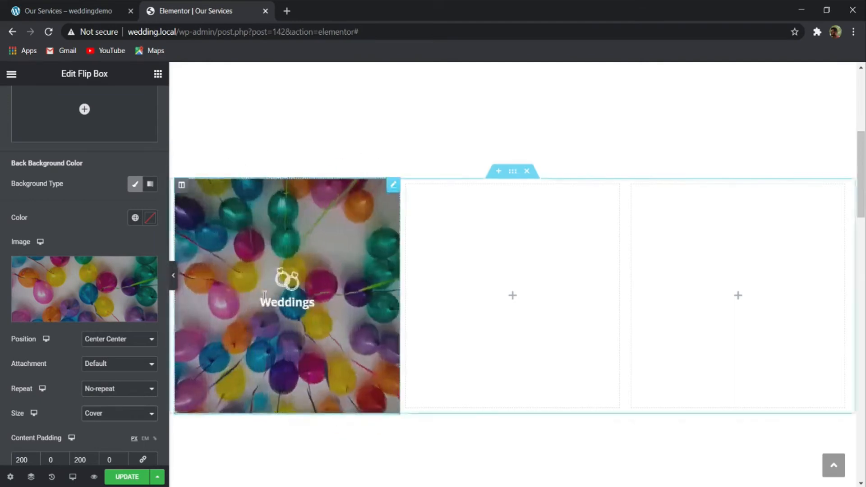
- Round all corners of the flip box with a border radius of 30 px
{"action": "scroll", "coordinate": [16, 284], "scroll_direction": "down", "scroll_amount": 5}
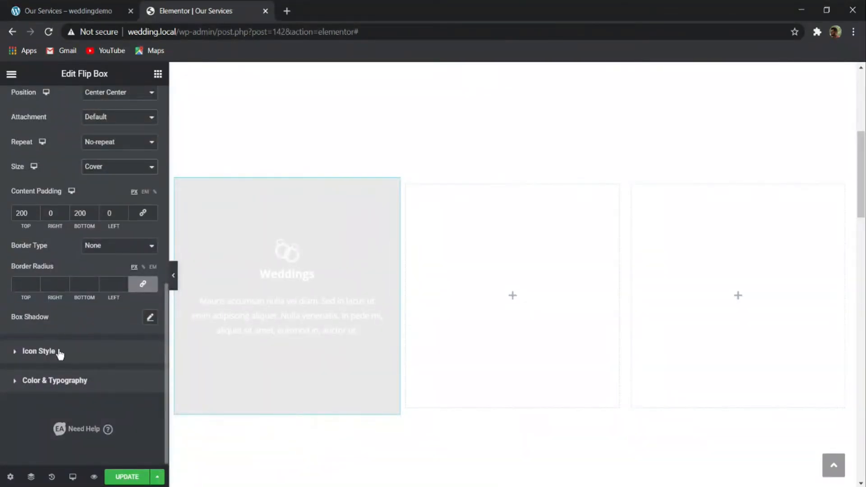
{"action": "left_click", "coordinate": [25, 281]}
{"action": "type", "text": "30"}
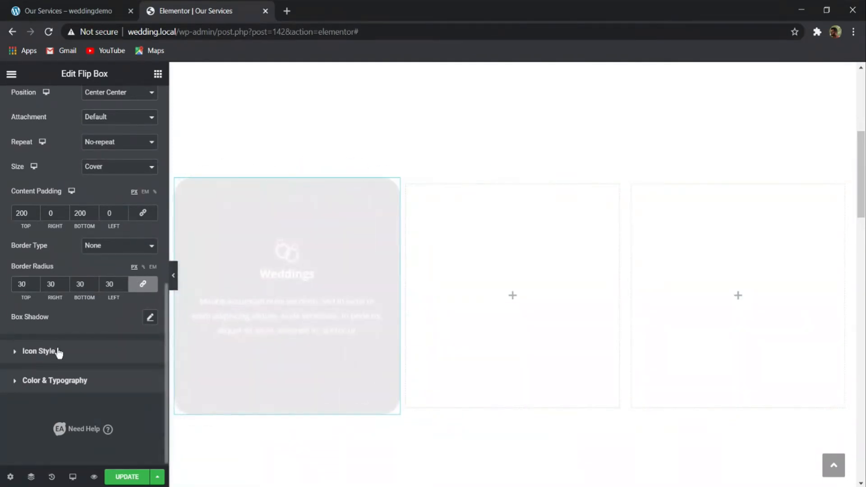
- Set the colour of the flip box's front icon to 262626
{"action": "left_click", "coordinate": [58, 351]}
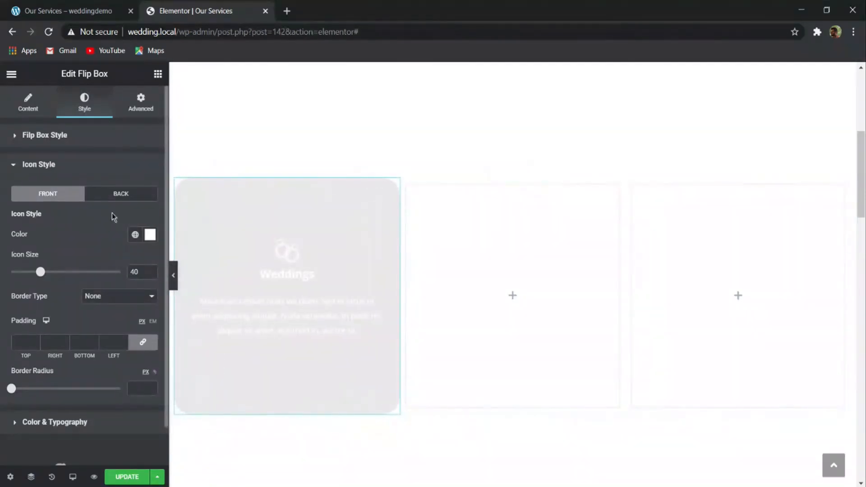
{"action": "left_click", "coordinate": [150, 235]}
{"action": "type", "text": "262626"}
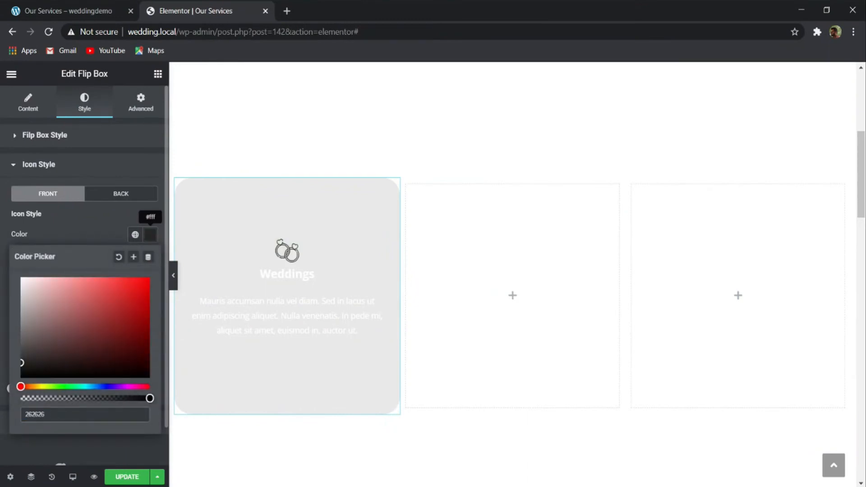
{"action": "left_click", "coordinate": [82, 222]}
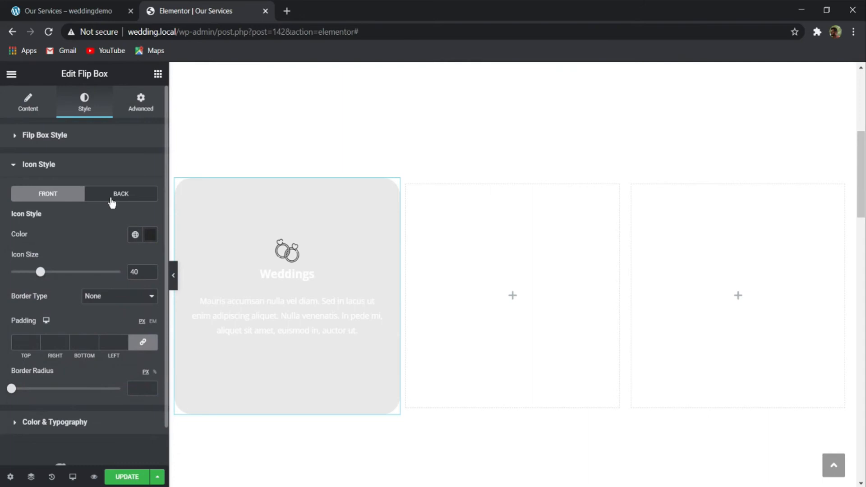
- Enlarge the rings icon on the back side of the flip box to size 70
{"action": "left_click", "coordinate": [112, 203]}
{"action": "mouse_move", "coordinate": [287, 266]}
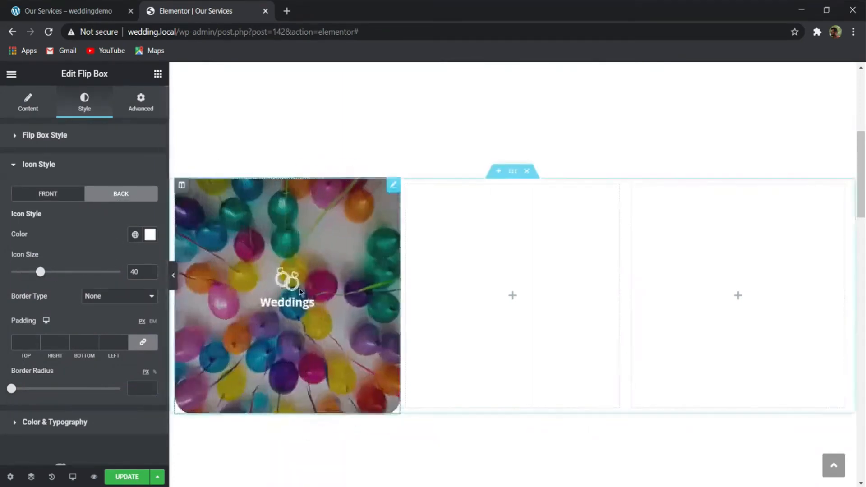
{"action": "mouse_move", "coordinate": [258, 272]}
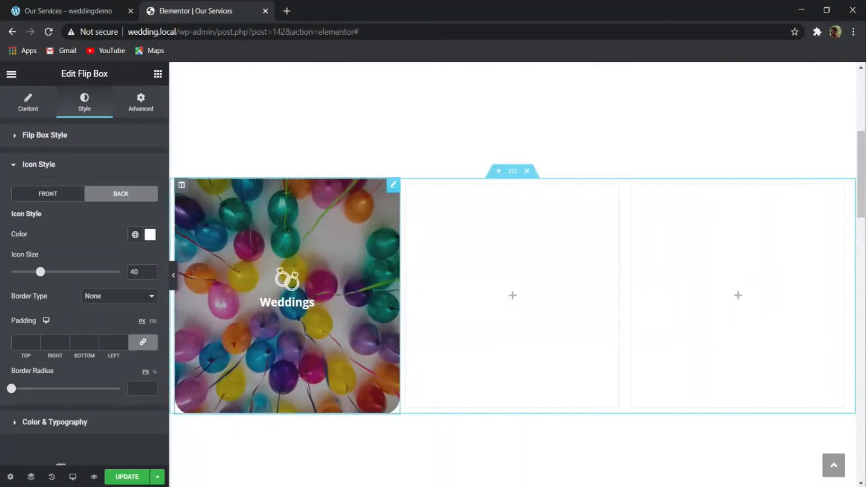
{"action": "left_click_drag", "start_coordinate": [41, 272], "coordinate": [61, 271]}
{"action": "left_click_drag", "start_coordinate": [141, 274], "coordinate": [125, 278]}
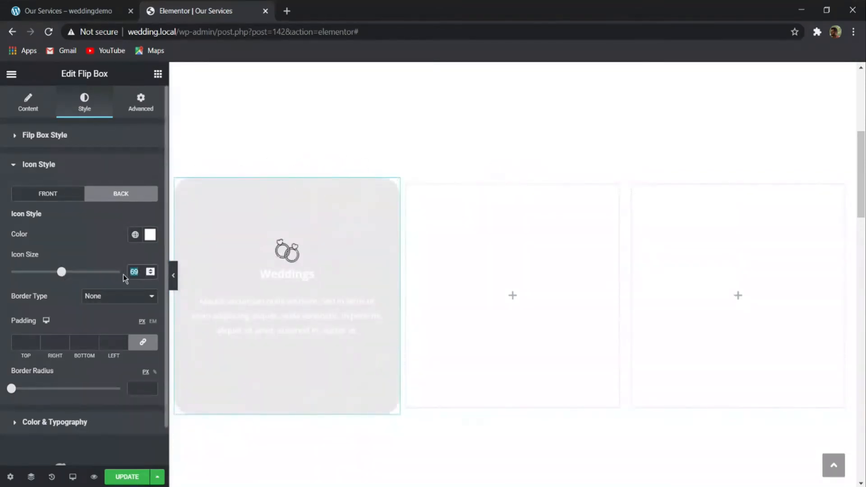
{"action": "type", "text": "70"}
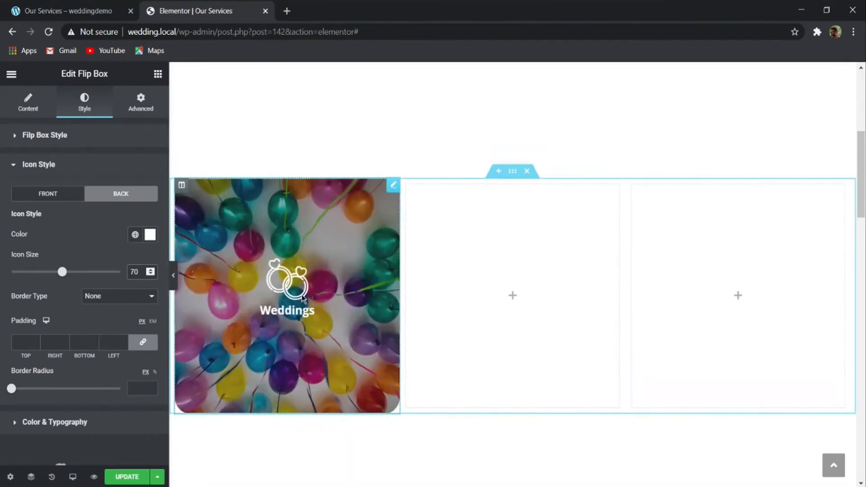
- Set the size of the rings icon on the front side of the flip box to 60
{"action": "left_click", "coordinate": [48, 194]}
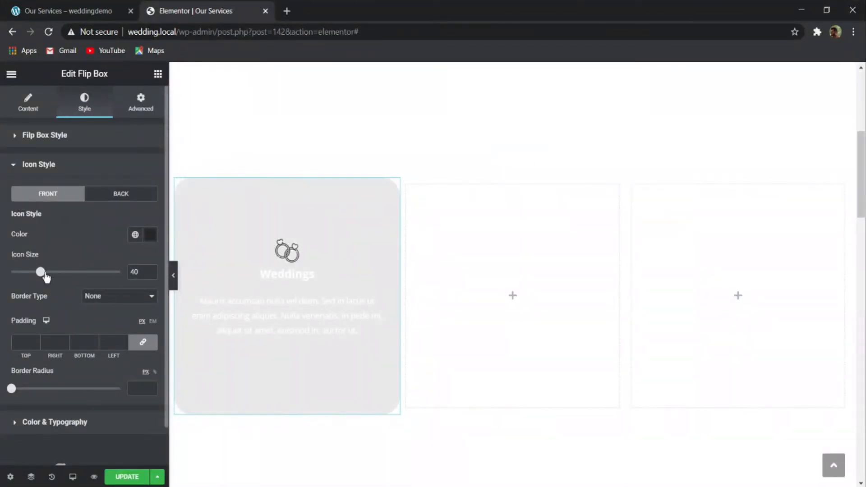
{"action": "left_click_drag", "start_coordinate": [44, 273], "coordinate": [69, 273]}
{"action": "left_click_drag", "start_coordinate": [145, 269], "coordinate": [112, 276]}
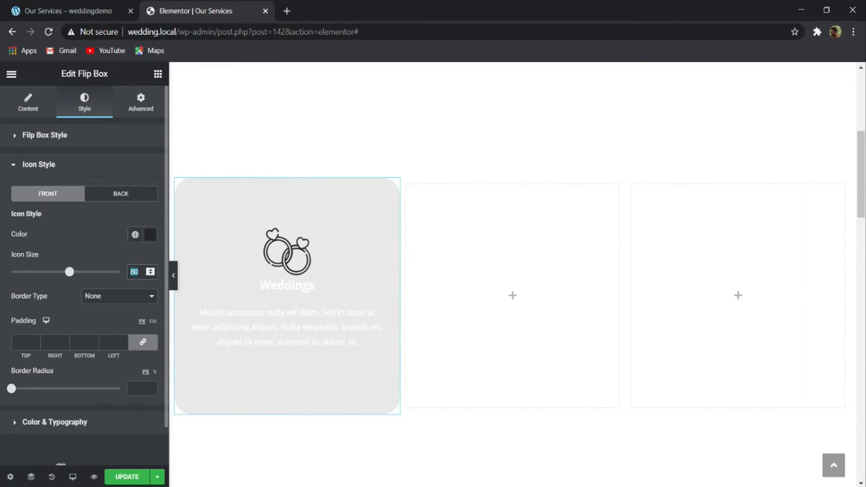
{"action": "type", "text": "60"}
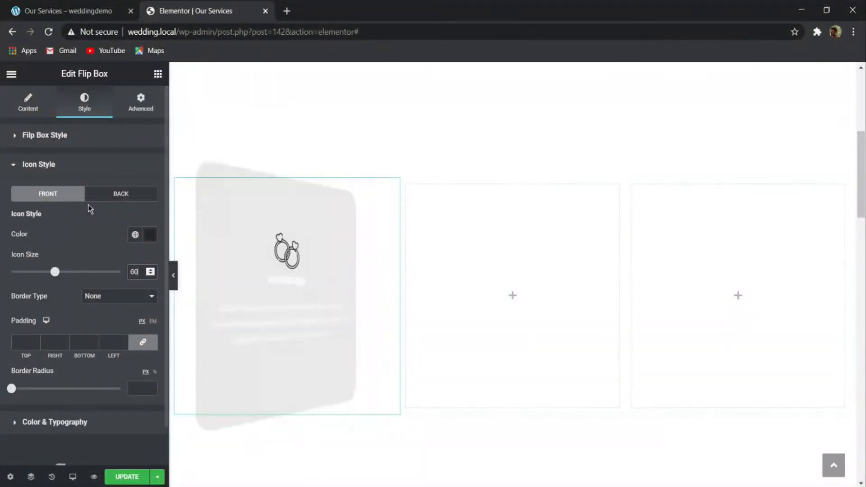
{"action": "left_click", "coordinate": [106, 193]}
{"action": "left_click", "coordinate": [47, 194]}
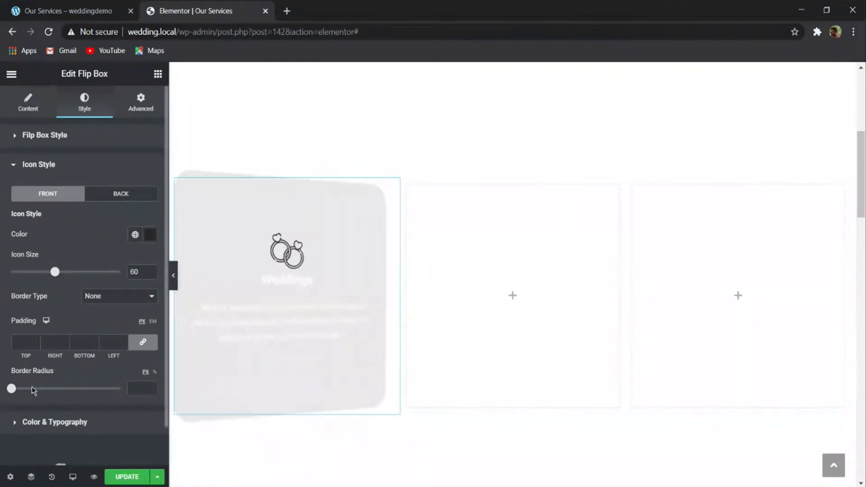
- Set both the title colour and the content colour on the flip box's front side to 262626
{"action": "left_click", "coordinate": [31, 422]}
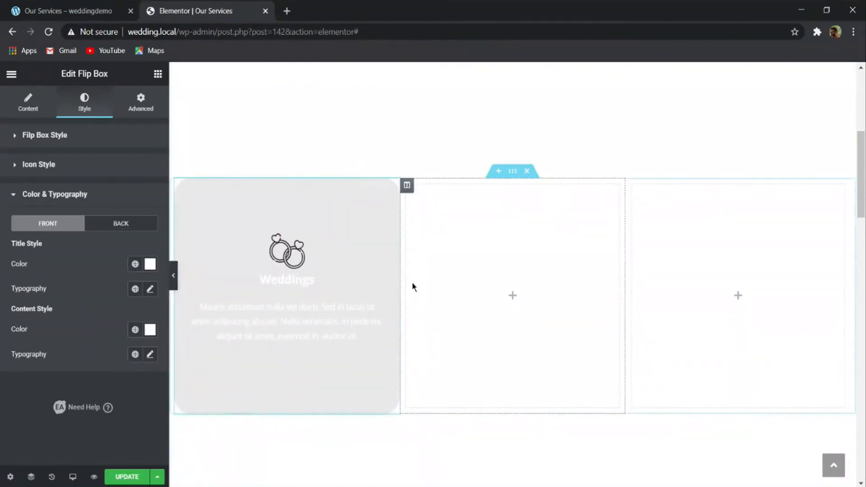
{"action": "left_click", "coordinate": [150, 264]}
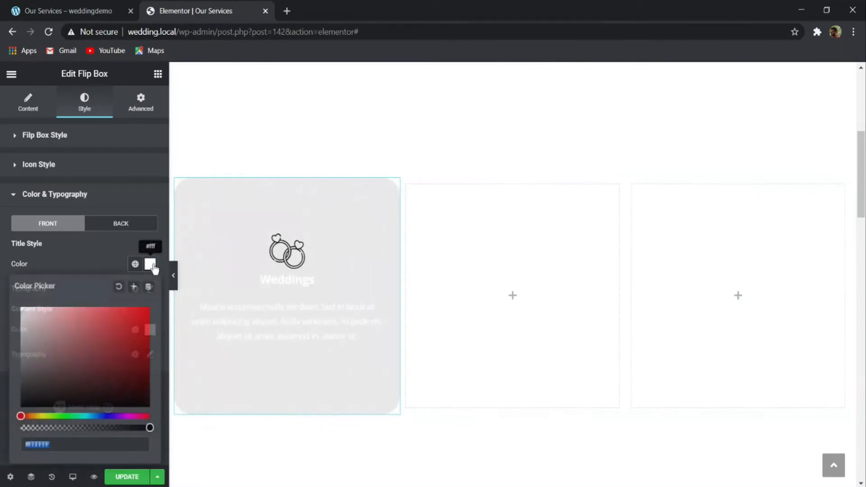
{"action": "type", "text": "262626"}
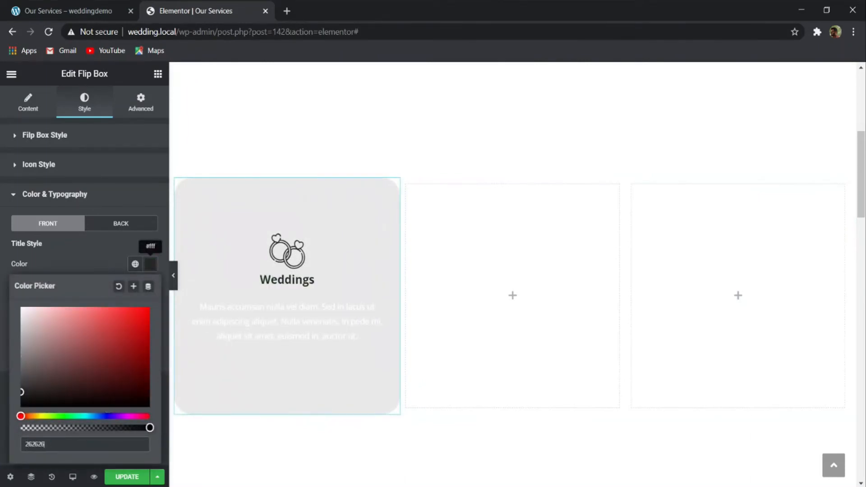
{"action": "left_click", "coordinate": [106, 258]}
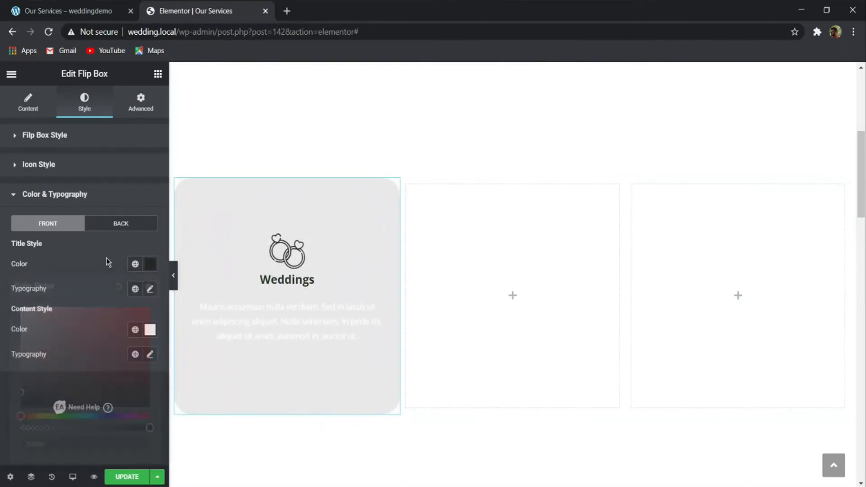
{"action": "left_click", "coordinate": [150, 330]}
{"action": "type", "text": "262626"}
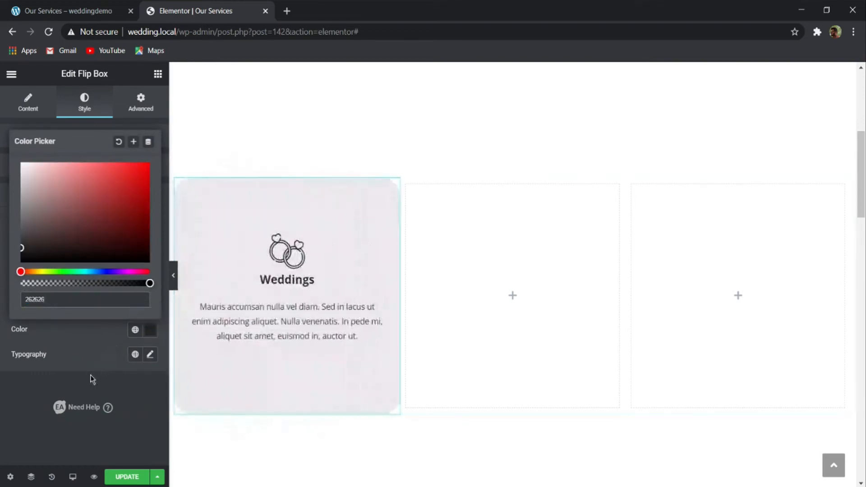
{"action": "left_click", "coordinate": [67, 383]}
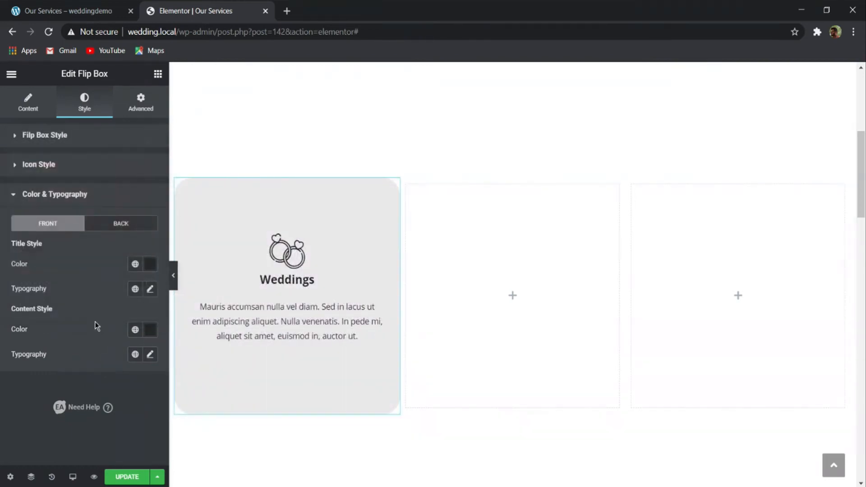
- Set the flip box's front title font to Great Vibes at a size of 40 px
{"action": "left_click", "coordinate": [151, 289]}
{"action": "left_click", "coordinate": [122, 346]}
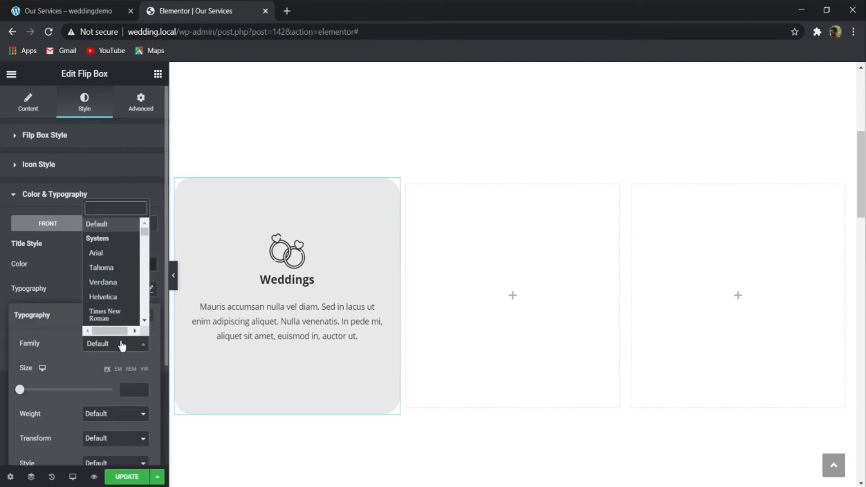
{"action": "type", "text": "grea"}
{"action": "key", "text": "Down"}
{"action": "key", "text": "Return"}
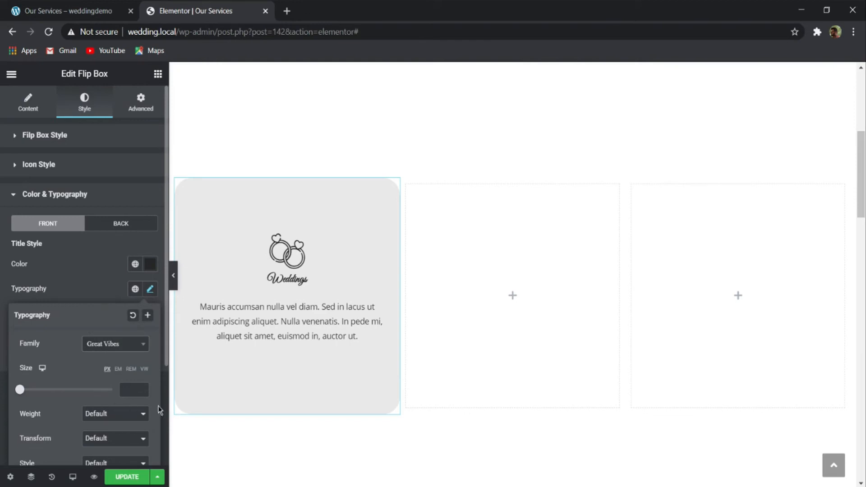
{"action": "left_click", "coordinate": [125, 388]}
{"action": "type", "text": "40"}
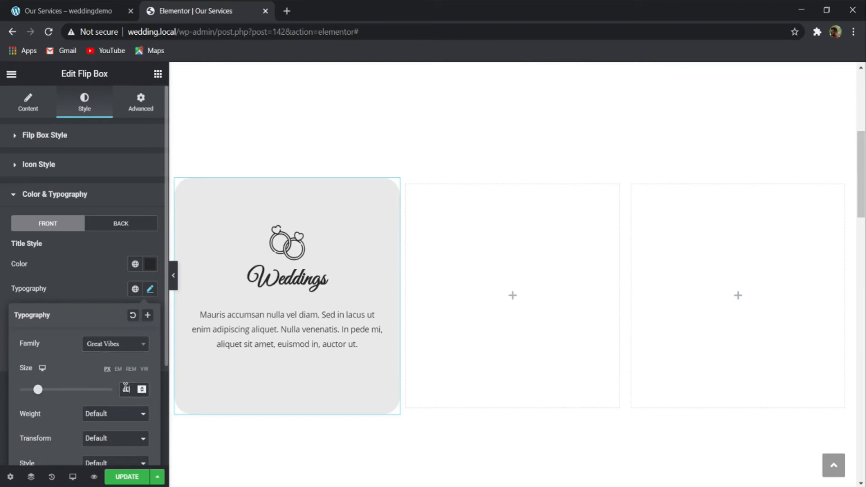
- Set the font weight of the flip box's front title to 600
{"action": "scroll", "coordinate": [102, 399], "scroll_direction": "down", "scroll_amount": 3}
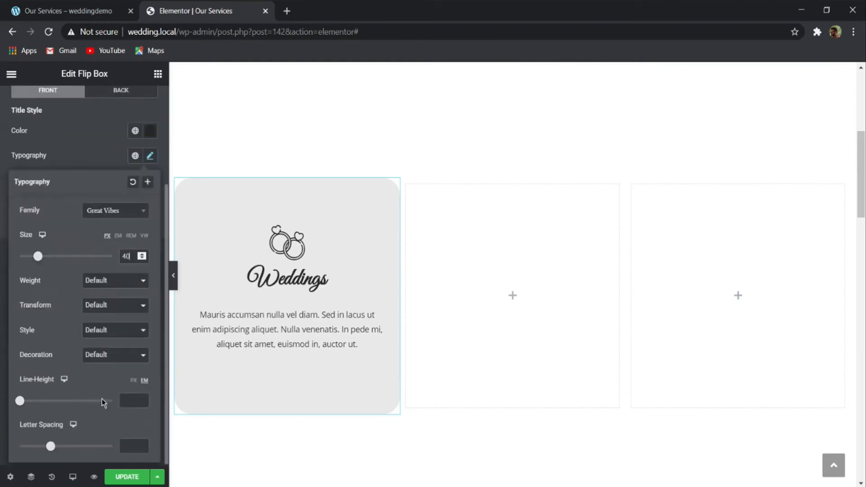
{"action": "left_click", "coordinate": [99, 288]}
{"action": "left_click", "coordinate": [96, 319]}
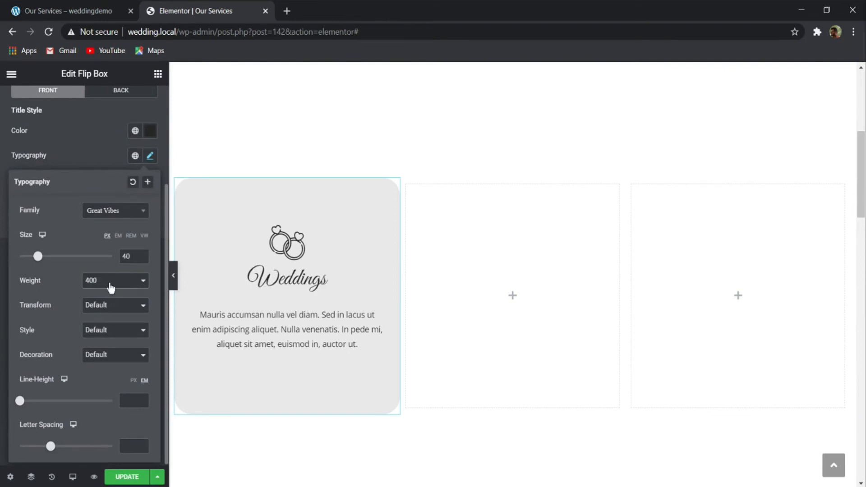
{"action": "left_click", "coordinate": [113, 330]}
{"action": "left_click", "coordinate": [122, 283]}
{"action": "left_click", "coordinate": [122, 339]}
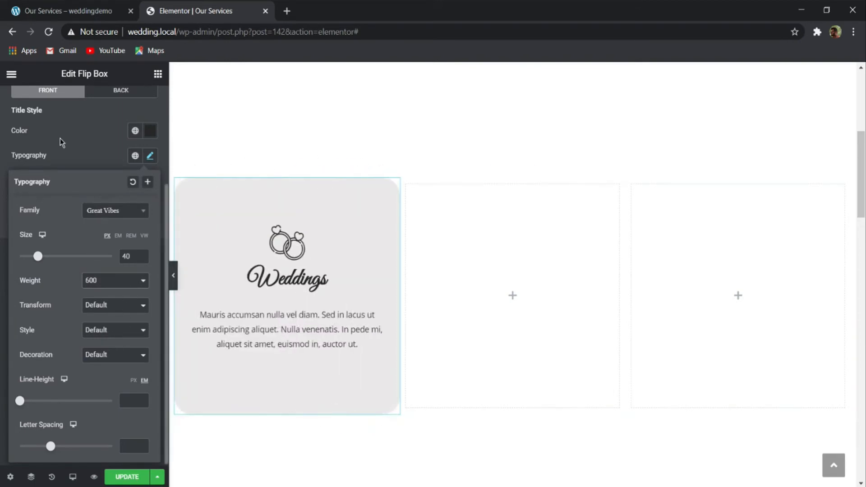
{"action": "left_click", "coordinate": [75, 149]}
- Set the font family of the flip box's front content text to Hind
{"action": "left_click", "coordinate": [150, 222]}
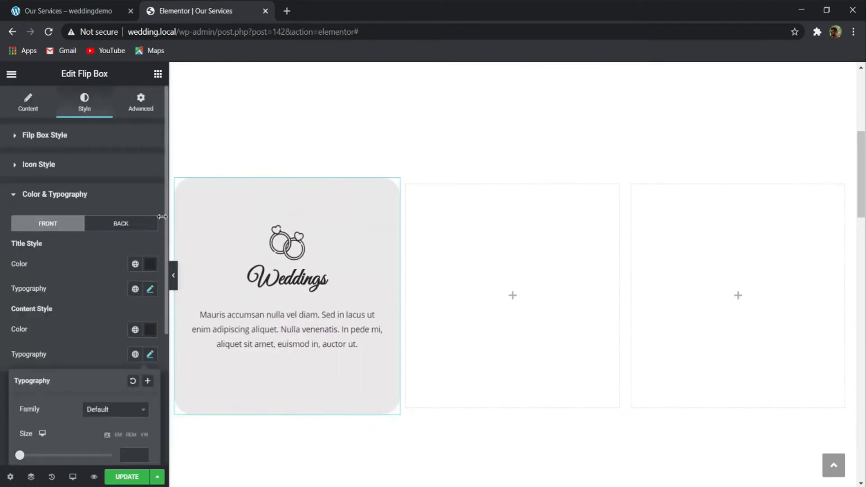
{"action": "scroll", "coordinate": [106, 349], "scroll_direction": "down", "scroll_amount": 4}
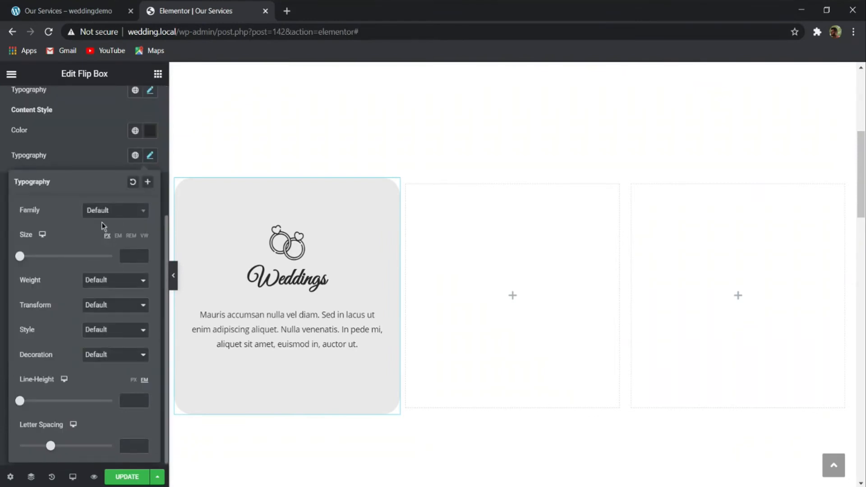
{"action": "left_click", "coordinate": [122, 214]}
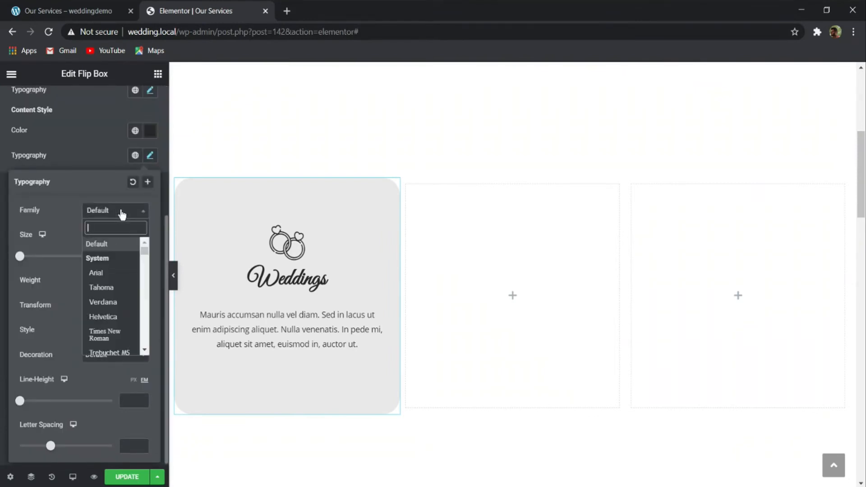
{"action": "type", "text": "hind"}
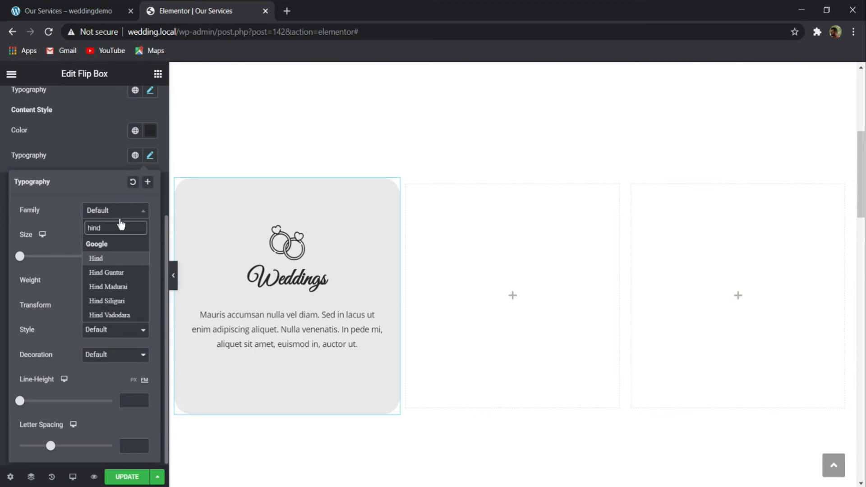
{"action": "left_click", "coordinate": [107, 260]}
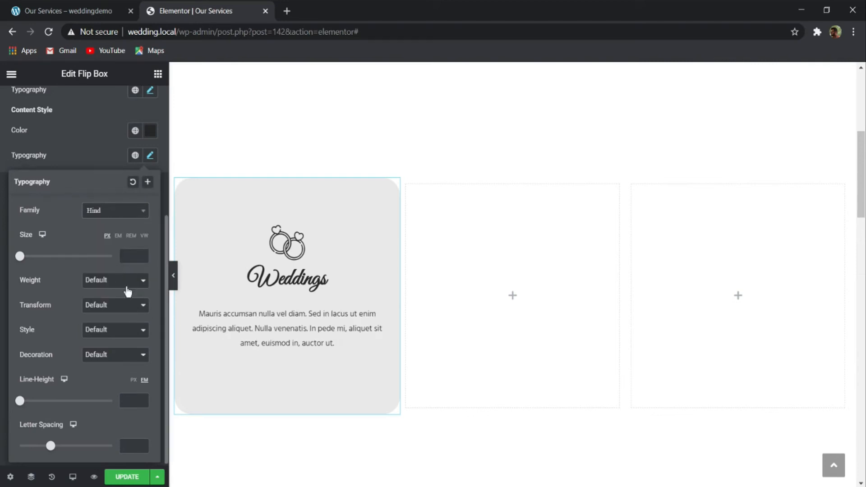
- Give the front content text a weight of 400, a size of 14 px and a line height of 20 px
{"action": "left_click", "coordinate": [128, 293]}
{"action": "left_click", "coordinate": [128, 398]}
{"action": "left_click", "coordinate": [125, 253]}
{"action": "type", "text": "14"}
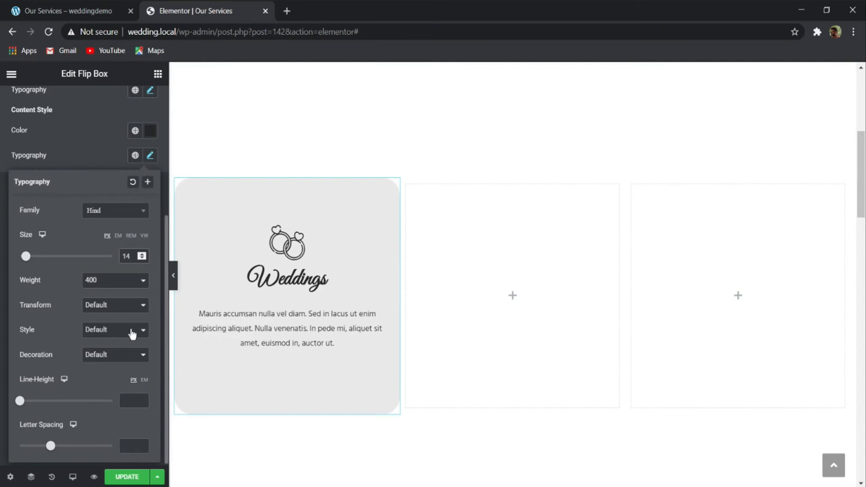
{"action": "type", "text": "18"}
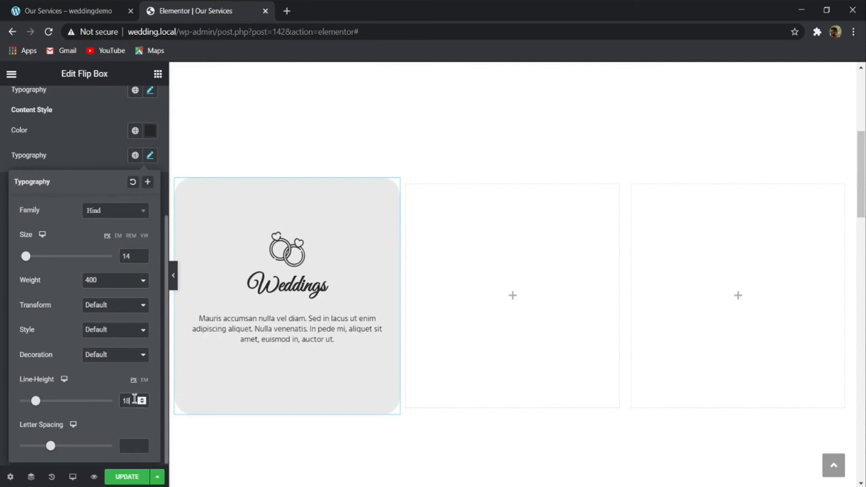
{"action": "key", "text": "BackSpace"}
{"action": "key", "text": "BackSpace"}
{"action": "type", "text": "20"}
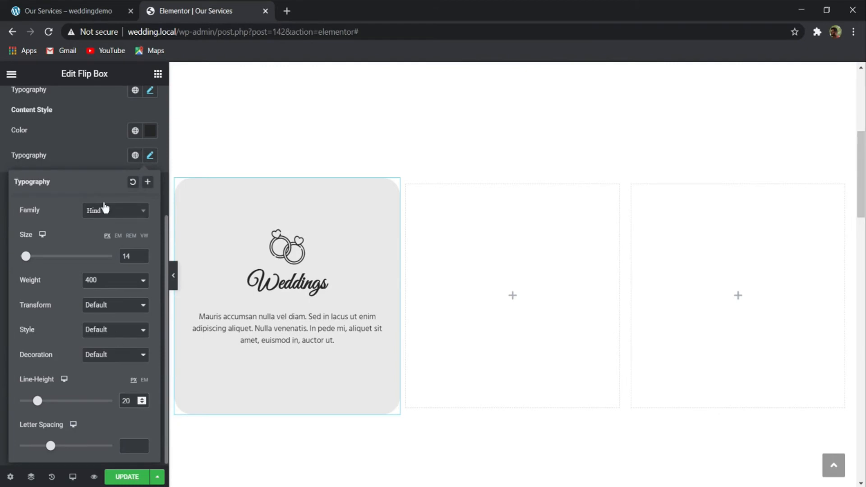
{"action": "left_click", "coordinate": [91, 153]}
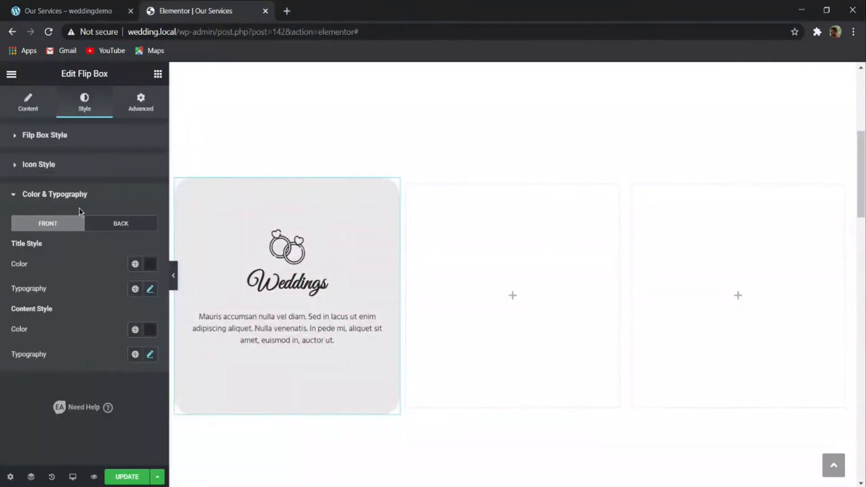
- Set the flip box's back title font to Great Vibes at size 60 px and update the page
{"action": "left_click", "coordinate": [129, 228]}
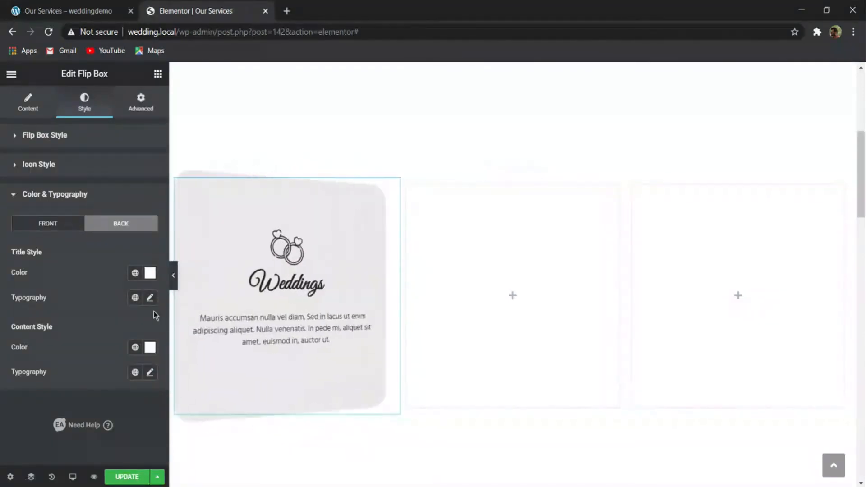
{"action": "left_click", "coordinate": [151, 298]}
{"action": "left_click", "coordinate": [119, 352]}
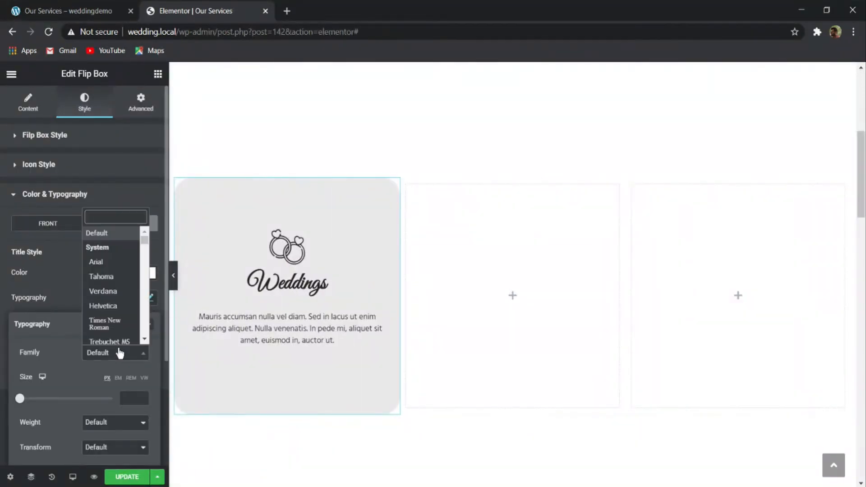
{"action": "type", "text": "great"}
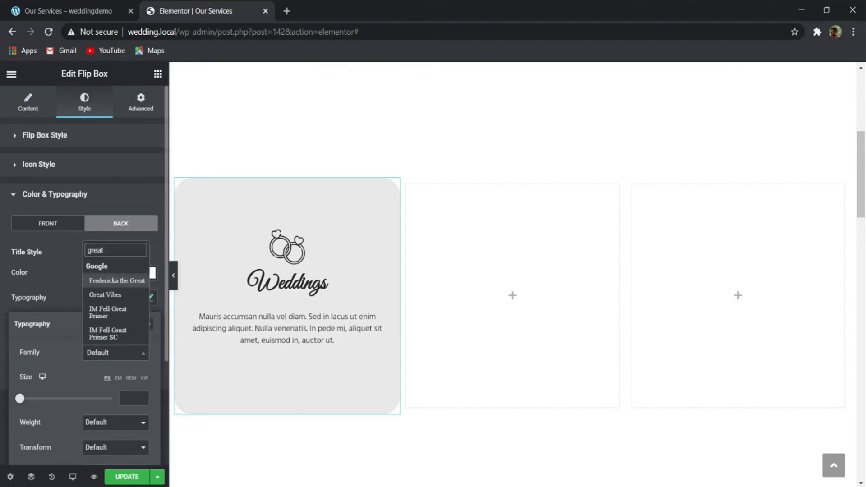
{"action": "left_click", "coordinate": [106, 294]}
{"action": "scroll", "coordinate": [67, 321], "scroll_direction": "down", "scroll_amount": 3}
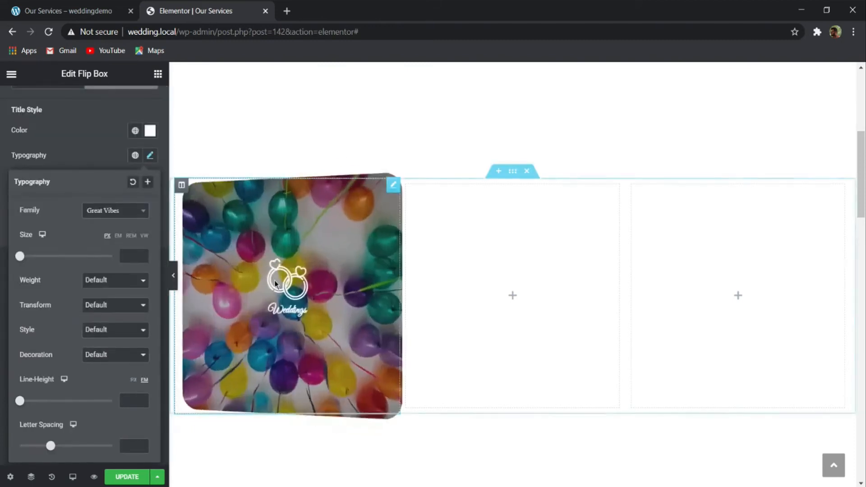
{"action": "left_click", "coordinate": [132, 257]}
{"action": "type", "text": "55"}
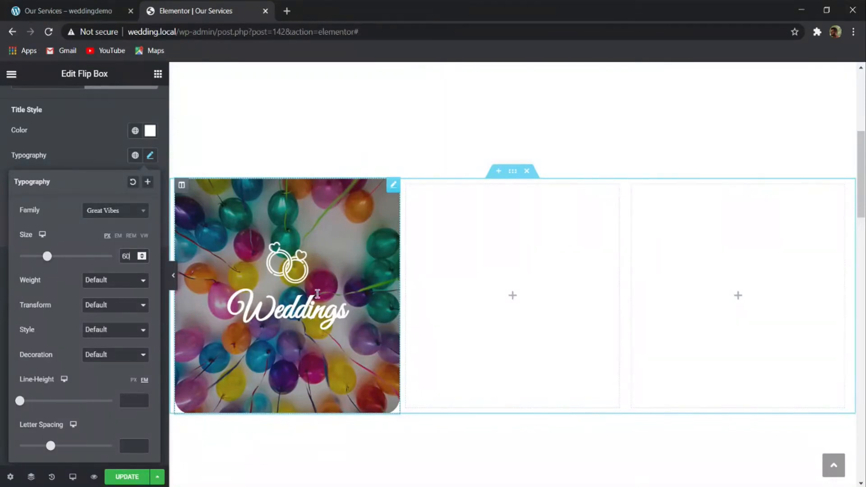
{"action": "left_click", "coordinate": [135, 478]}
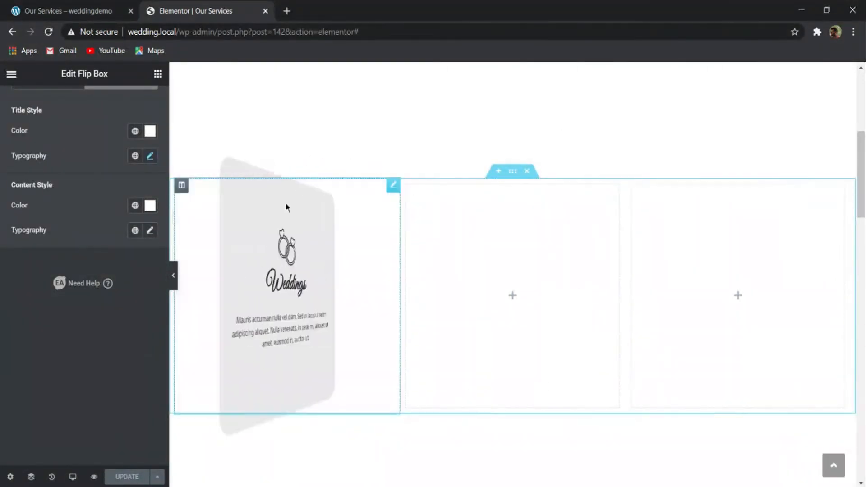
- Check the service cards on the demo page and set the Weddings flip box's padding to 20 px on all sides
{"action": "left_click", "coordinate": [68, 11]}
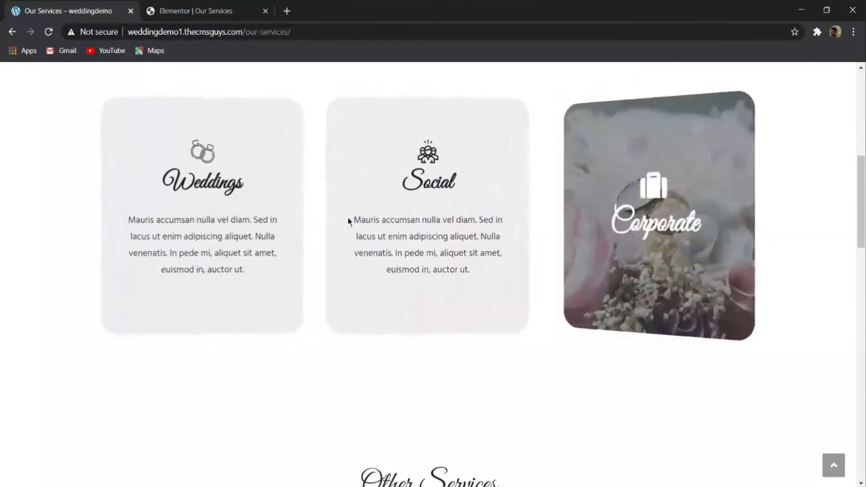
{"action": "left_click", "coordinate": [190, 11]}
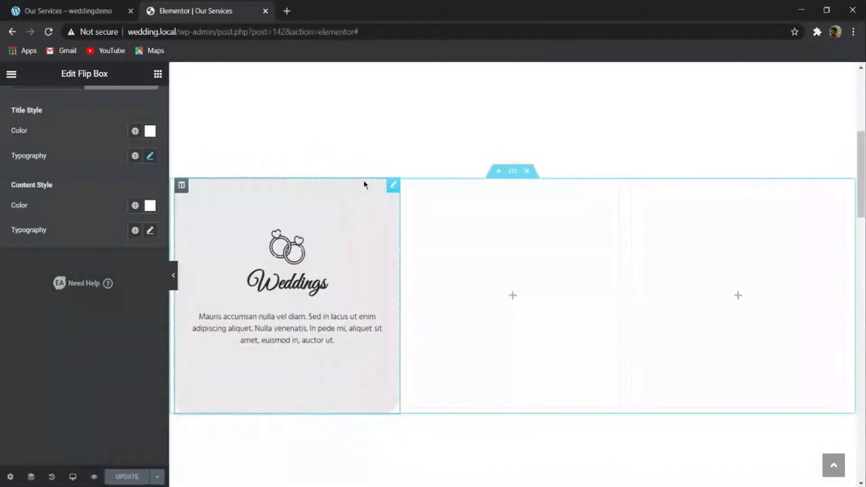
{"action": "left_click", "coordinate": [363, 185]}
{"action": "left_click", "coordinate": [141, 108]}
{"action": "left_click", "coordinate": [24, 236]}
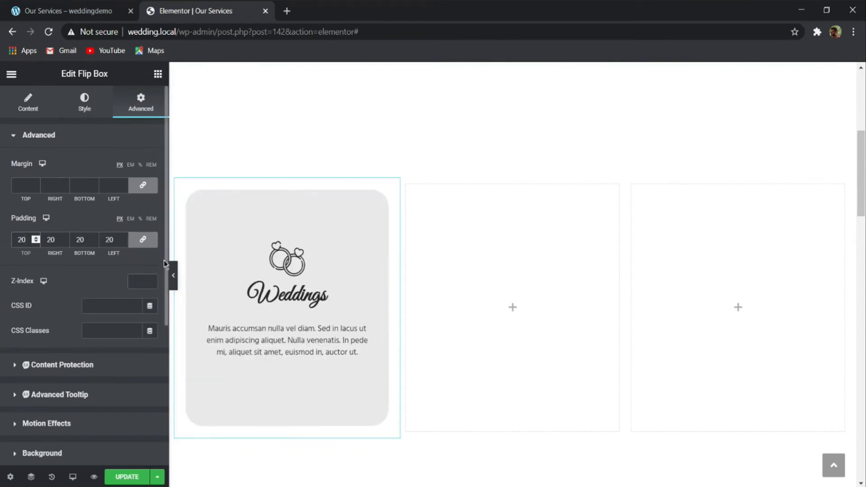
- Duplicate the column containing the Weddings flip box twice
{"action": "mouse_move", "coordinate": [318, 208]}
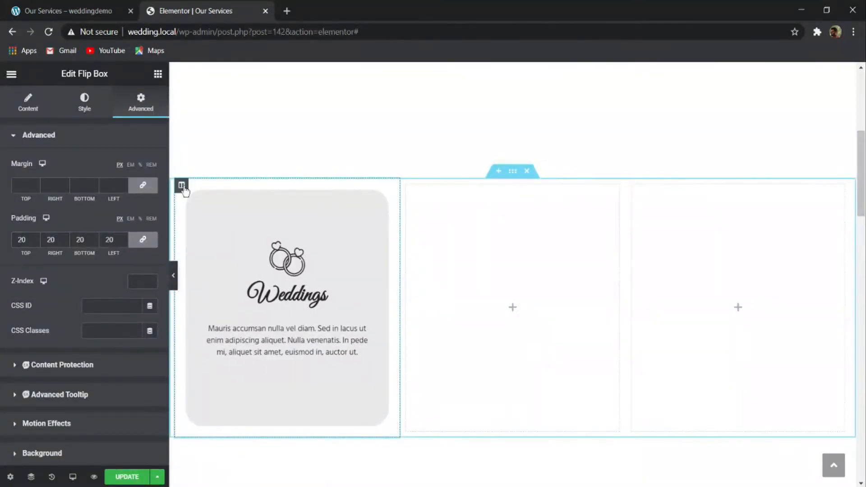
{"action": "right_click", "coordinate": [181, 185]}
{"action": "left_click", "coordinate": [232, 219]}
{"action": "right_click", "coordinate": [181, 184]}
{"action": "left_click", "coordinate": [208, 212]}
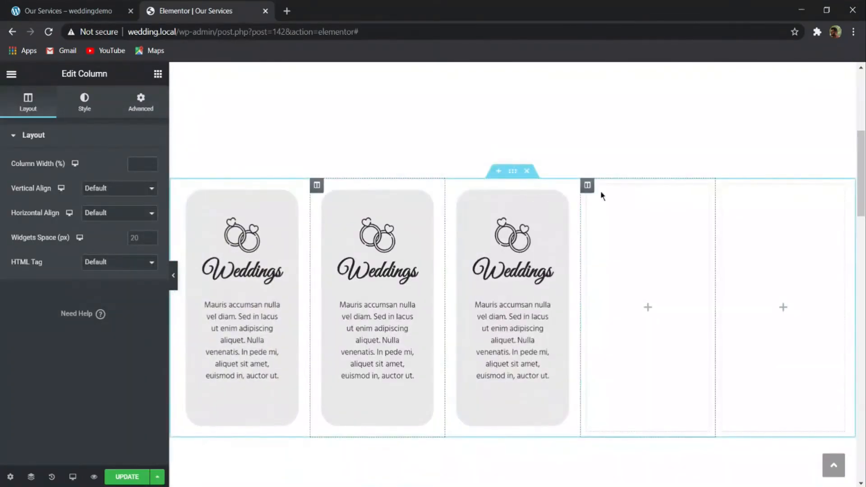
- Delete the two empty columns from the flip box section
{"action": "right_click", "coordinate": [595, 191]}
{"action": "left_click", "coordinate": [641, 369]}
{"action": "right_click", "coordinate": [720, 256]}
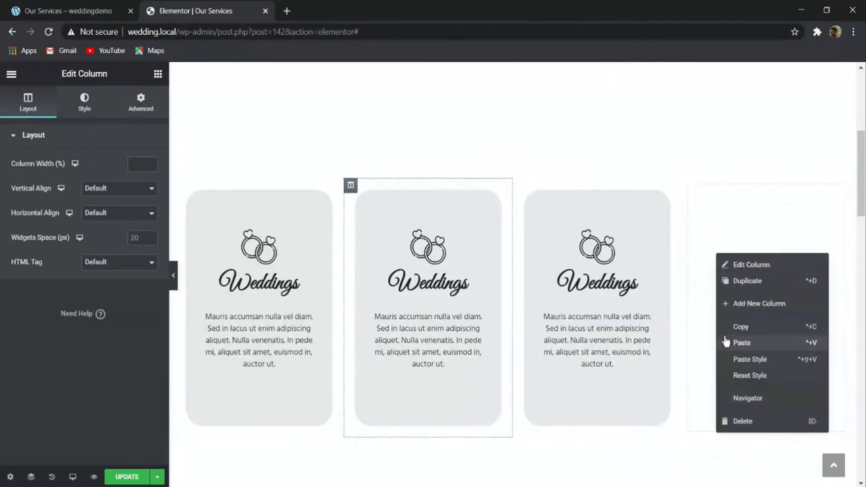
{"action": "left_click", "coordinate": [740, 420]}
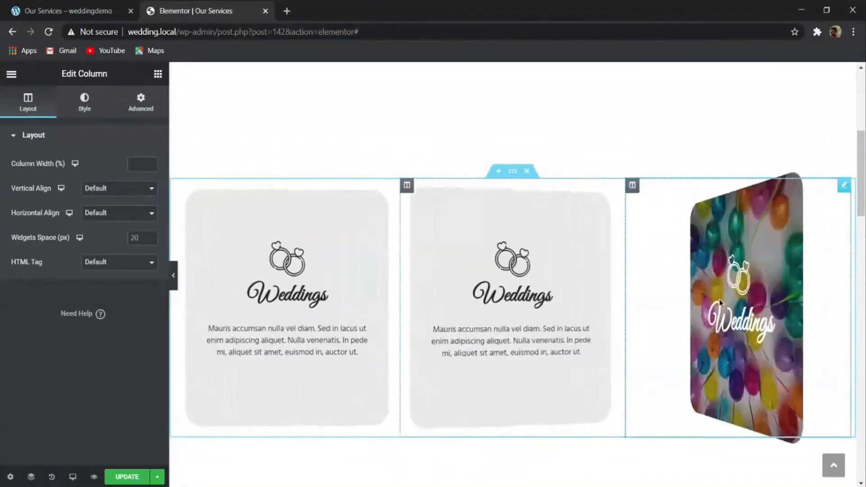
- Change the front title of the middle flip box to Social, as on the demo page
{"action": "left_click", "coordinate": [496, 284]}
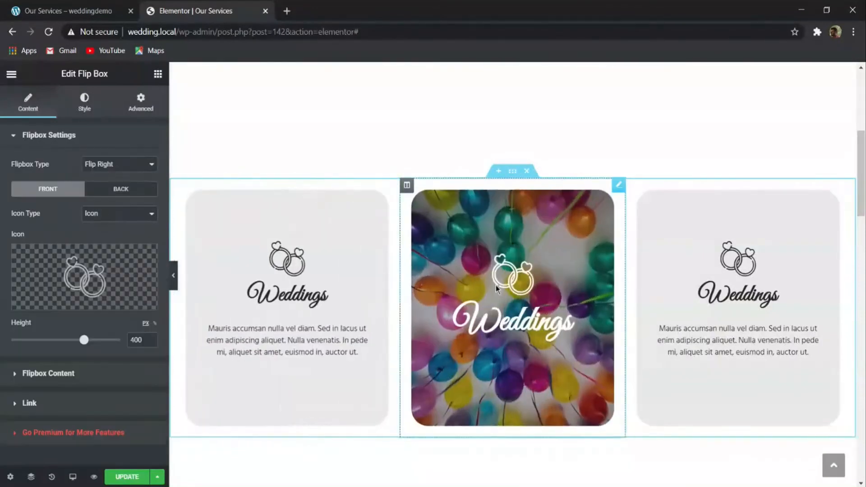
{"action": "scroll", "coordinate": [86, 235], "scroll_direction": "down", "scroll_amount": 1}
{"action": "left_click", "coordinate": [45, 321]}
{"action": "scroll", "coordinate": [62, 250], "scroll_direction": "down", "scroll_amount": 5}
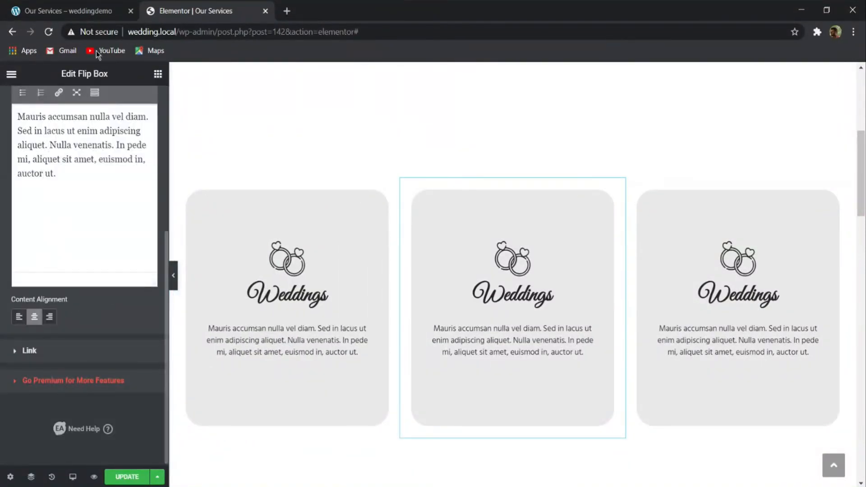
{"action": "left_click", "coordinate": [68, 11]}
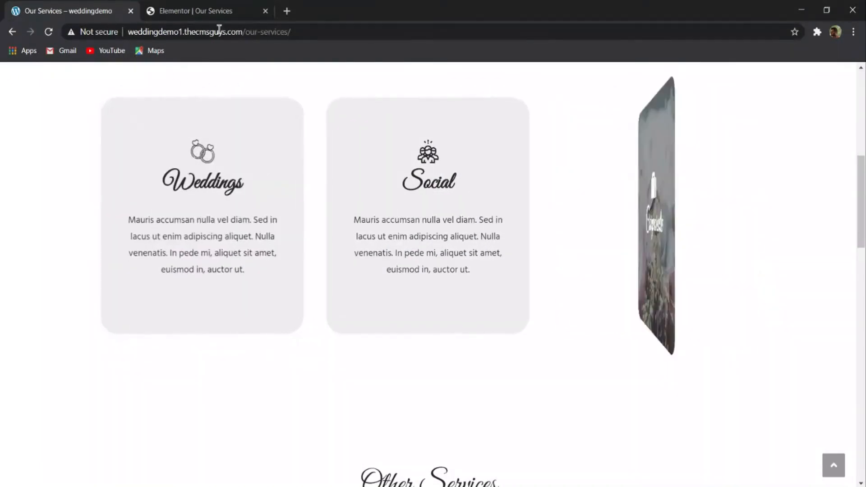
{"action": "left_click", "coordinate": [198, 11]}
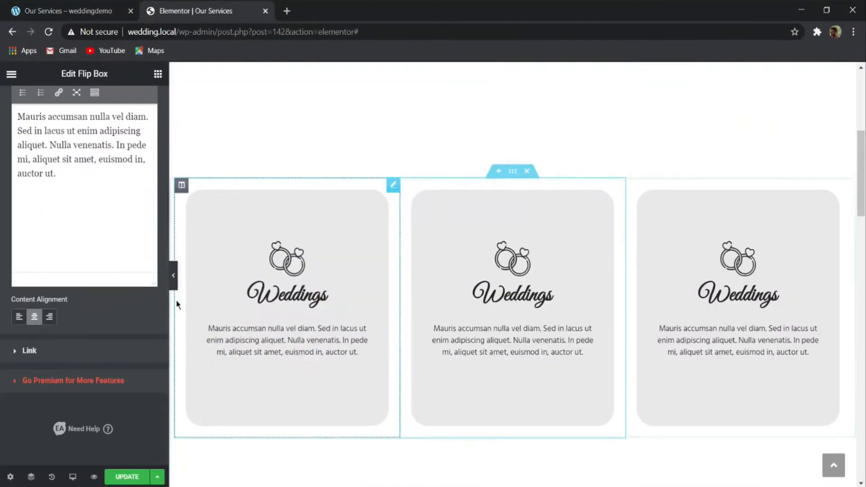
{"action": "scroll", "coordinate": [64, 178], "scroll_direction": "up", "scroll_amount": 3}
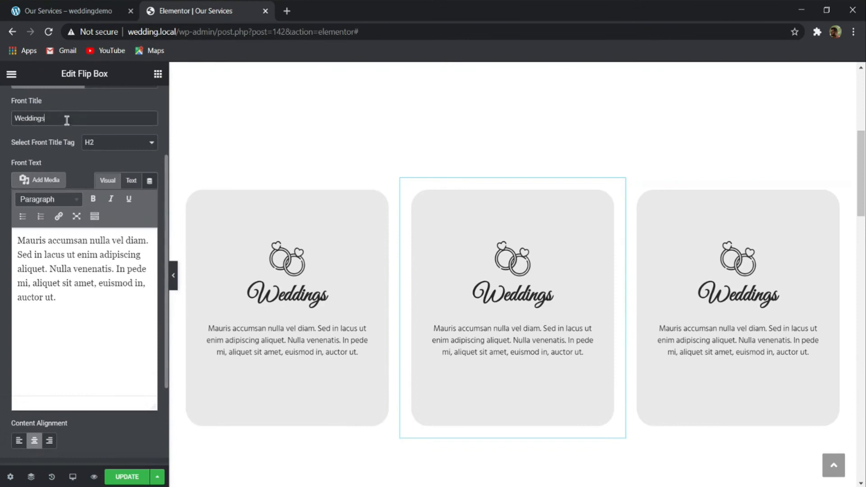
{"action": "type", "text": "Social"}
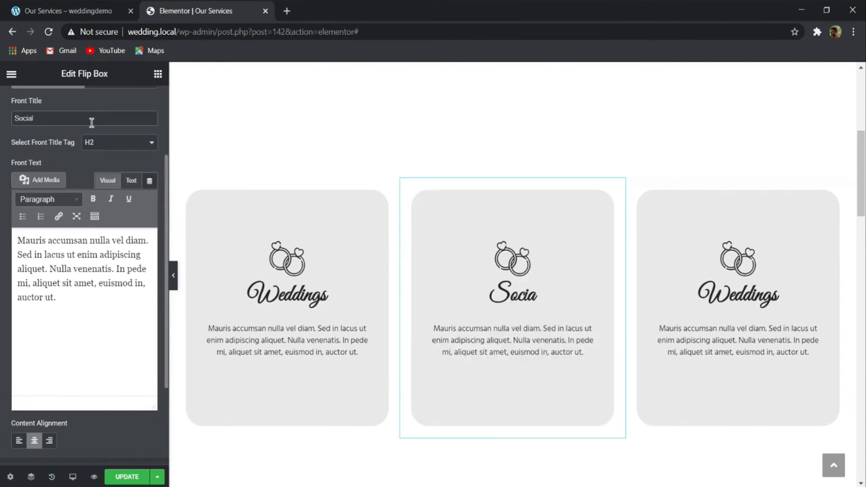
- Set the back title of the middle flip box to Social
{"action": "scroll", "coordinate": [79, 169], "scroll_direction": "up", "scroll_amount": 2}
{"action": "left_click", "coordinate": [104, 192]}
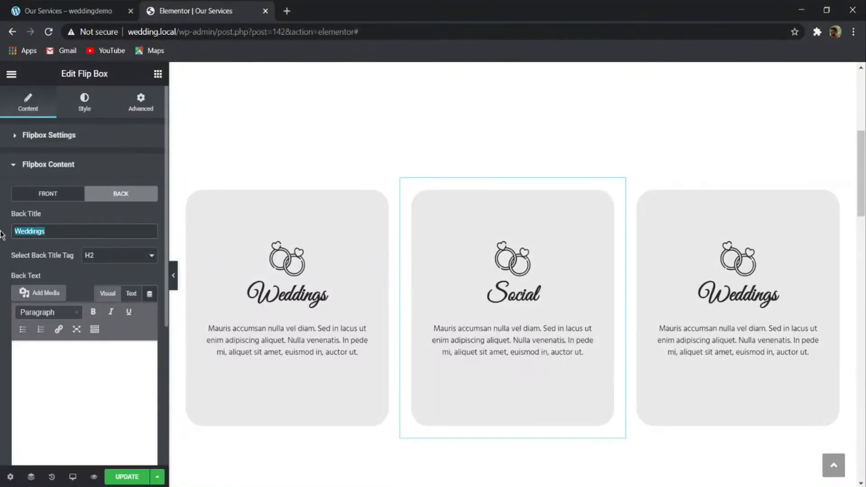
{"action": "type", "text": "Soci"}
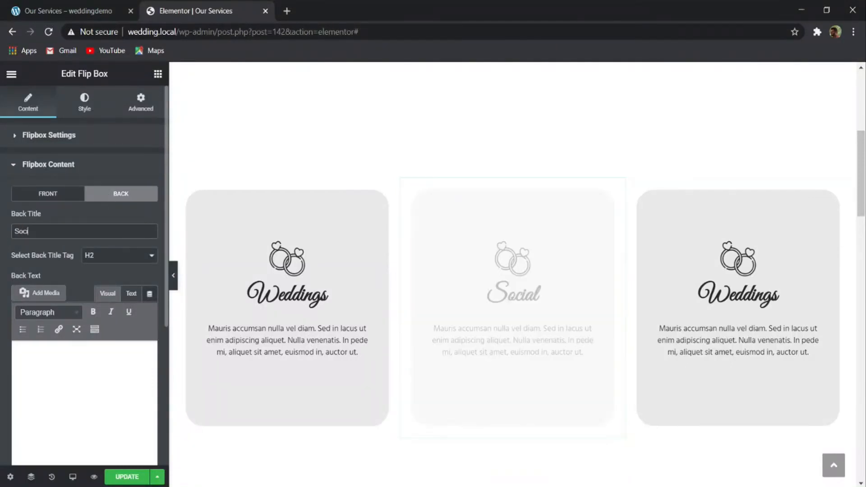
{"action": "type", "text": "al"}
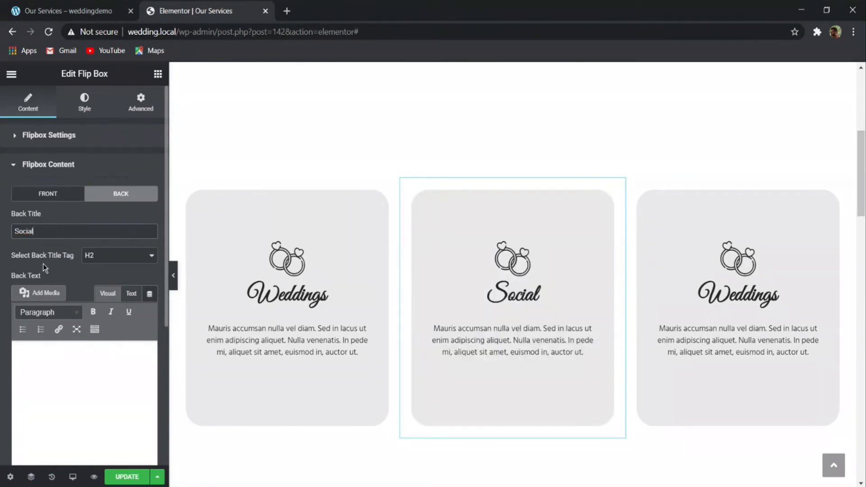
{"action": "left_click", "coordinate": [86, 111]}
{"action": "scroll", "coordinate": [92, 222], "scroll_direction": "down", "scroll_amount": 10}
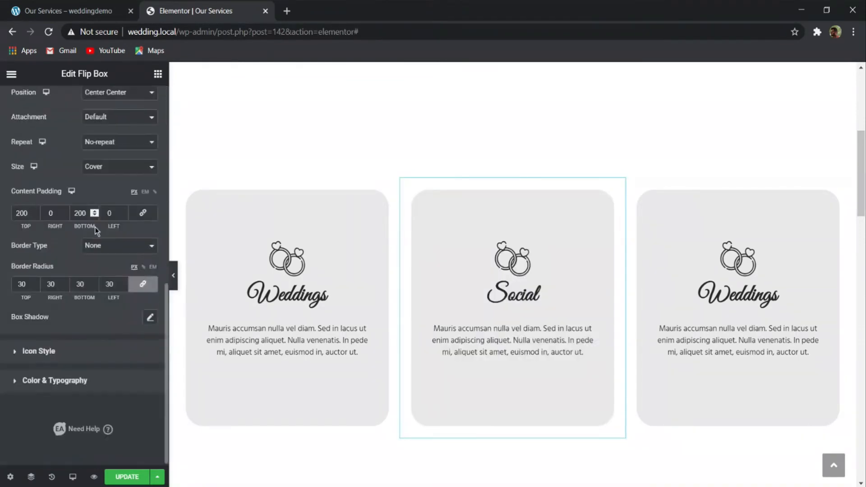
{"action": "scroll", "coordinate": [69, 349], "scroll_direction": "up", "scroll_amount": 10}
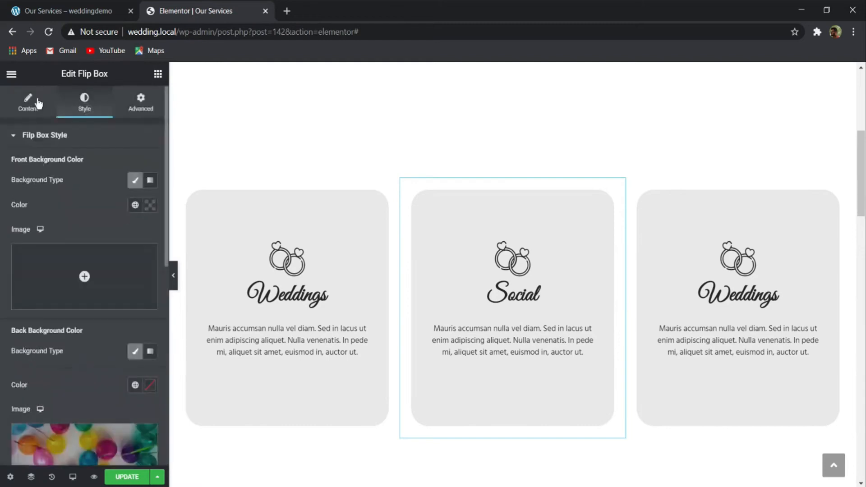
- Check the Social card's icon on the demo page and replace the middle flip box's front icon with the solid Users icon
{"action": "left_click", "coordinate": [31, 100]}
{"action": "left_click", "coordinate": [93, 268]}
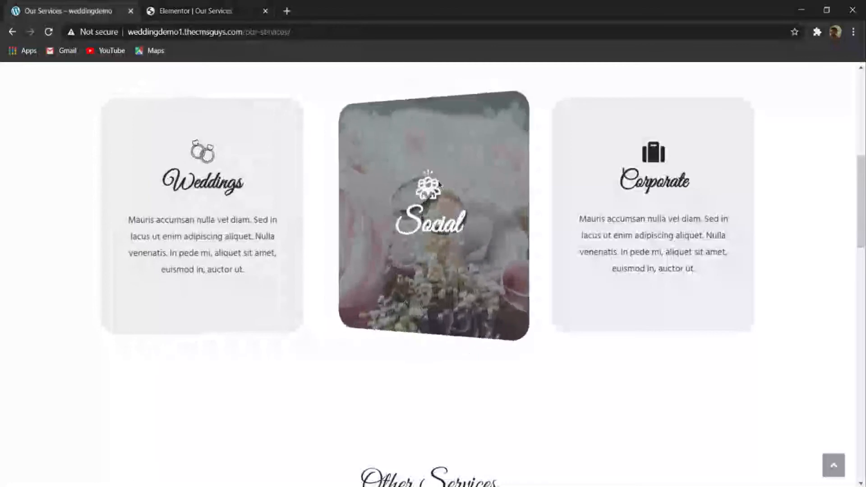
{"action": "left_click", "coordinate": [178, 6]}
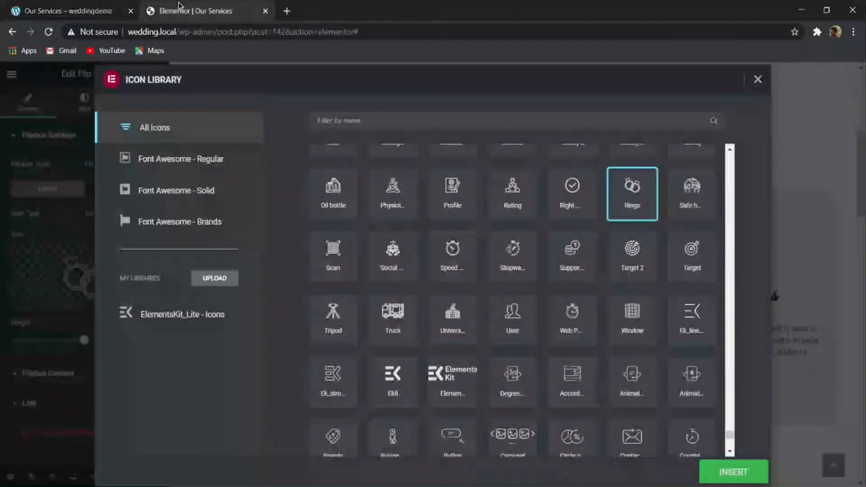
{"action": "left_click", "coordinate": [374, 123]}
{"action": "type", "text": "pe"}
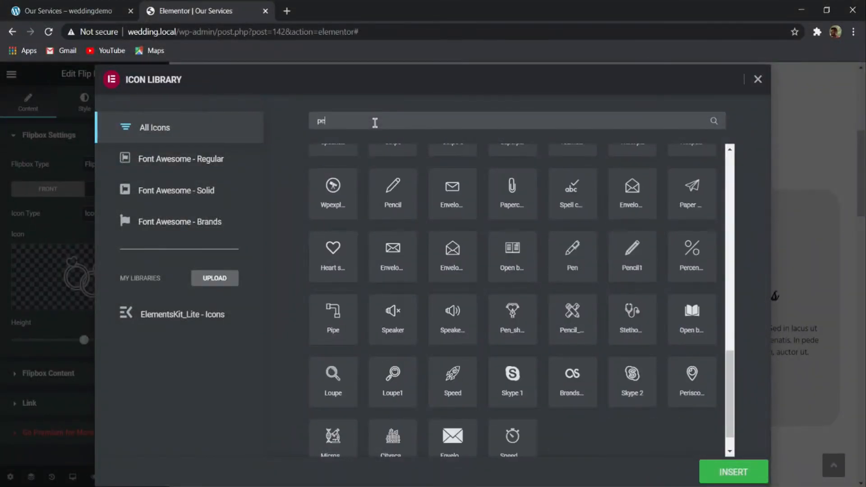
{"action": "type", "text": "op"}
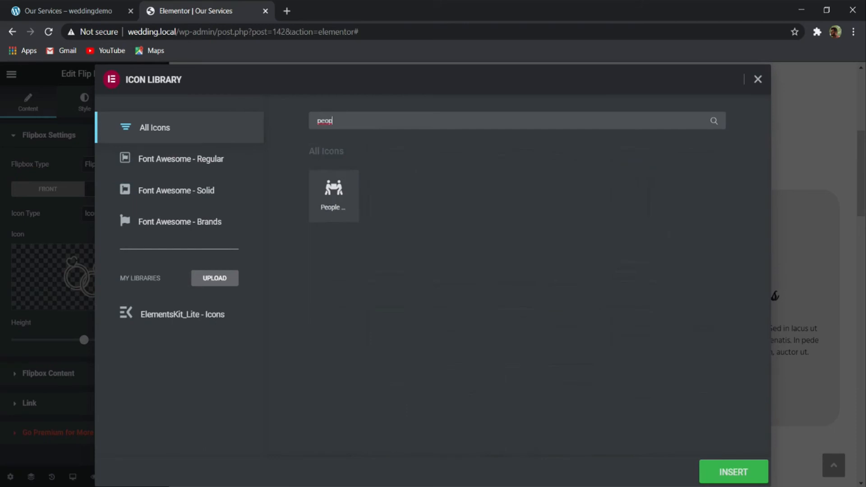
{"action": "key", "text": "BackSpace"}
{"action": "key", "text": "BackSpace"}
{"action": "key", "text": "BackSpace"}
{"action": "key", "text": "BackSpace"}
{"action": "type", "text": "user"}
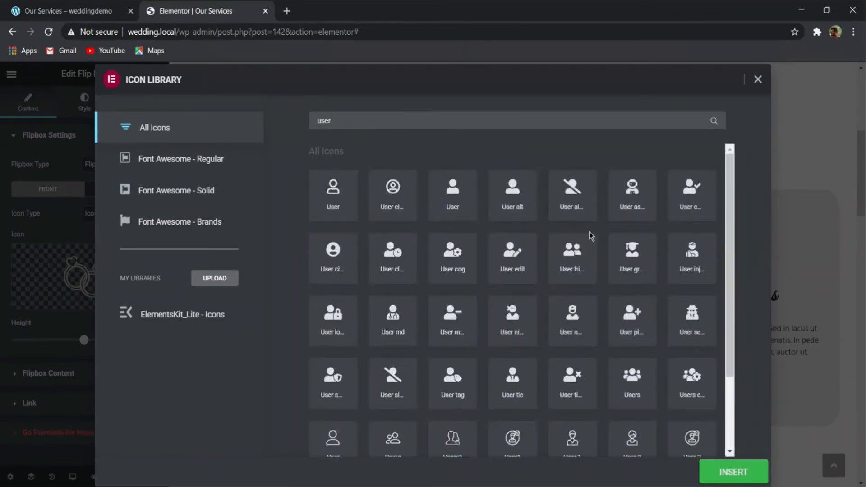
{"action": "left_click", "coordinate": [638, 391]}
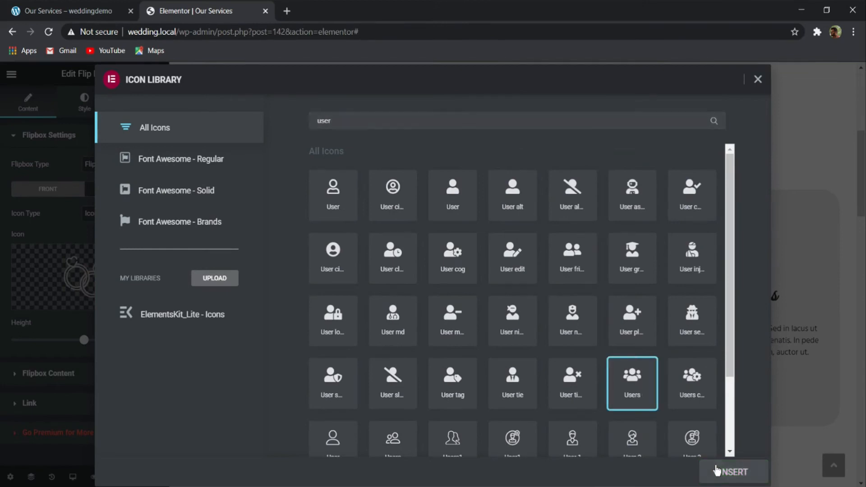
{"action": "left_click", "coordinate": [717, 469]}
- Replace the rings icon on the back of the Social flip box with the solid Users icon
{"action": "left_click", "coordinate": [103, 188]}
{"action": "left_click", "coordinate": [85, 245]}
{"action": "left_click", "coordinate": [392, 127]}
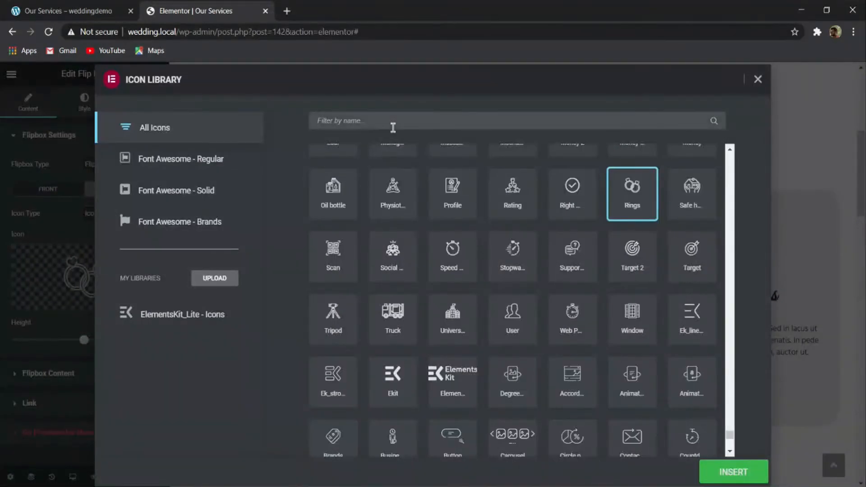
{"action": "type", "text": "users"}
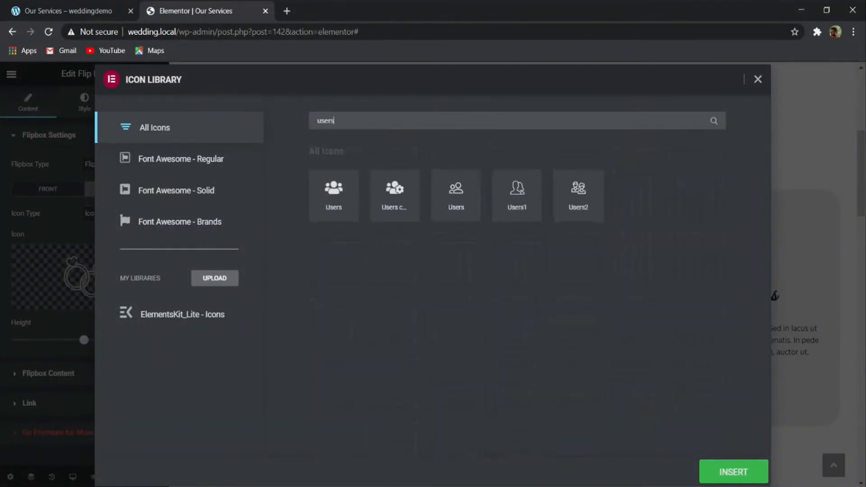
{"action": "left_click", "coordinate": [336, 184]}
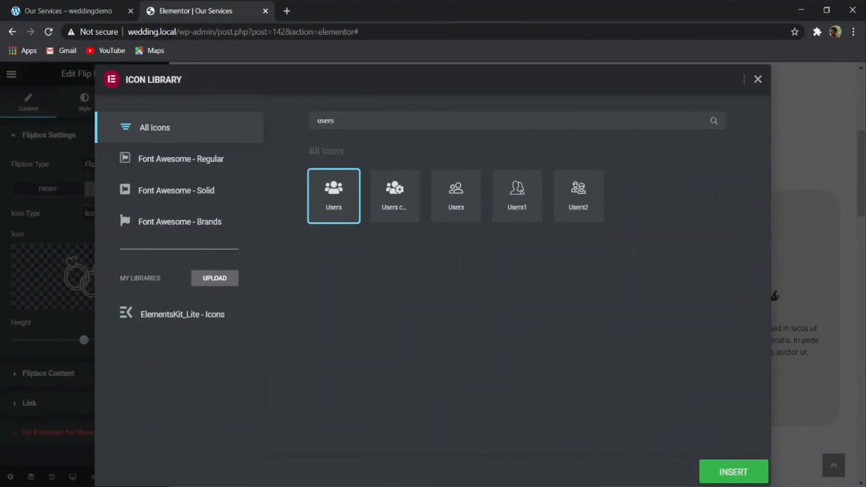
{"action": "left_click", "coordinate": [735, 478]}
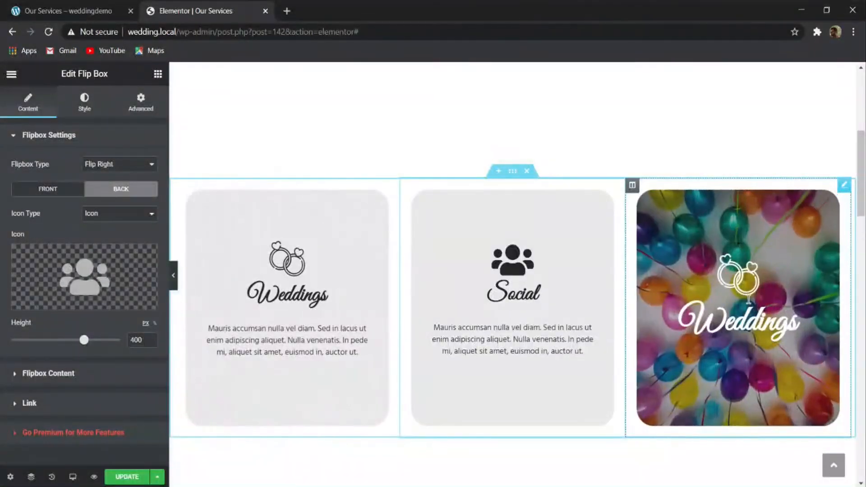
- Change the front icon of the third flip box to the solid Briefcase icon
{"action": "left_click", "coordinate": [47, 189]}
{"action": "scroll", "coordinate": [50, 282], "scroll_direction": "down", "scroll_amount": 1}
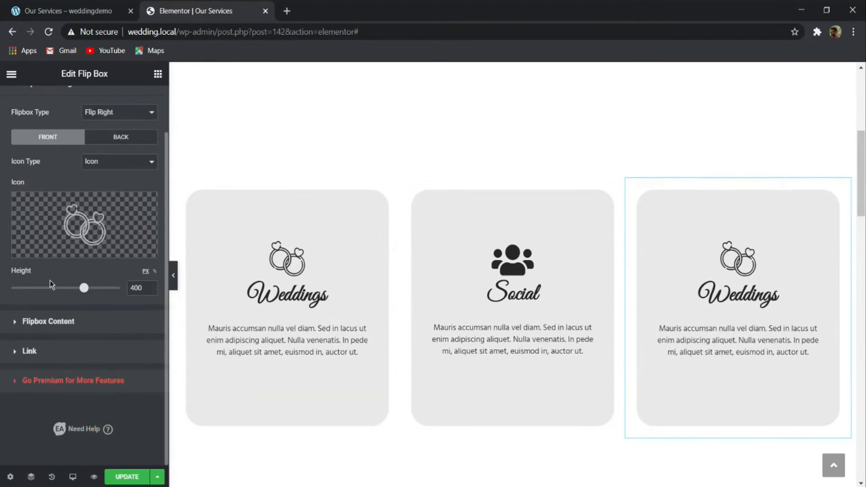
{"action": "left_click", "coordinate": [90, 223]}
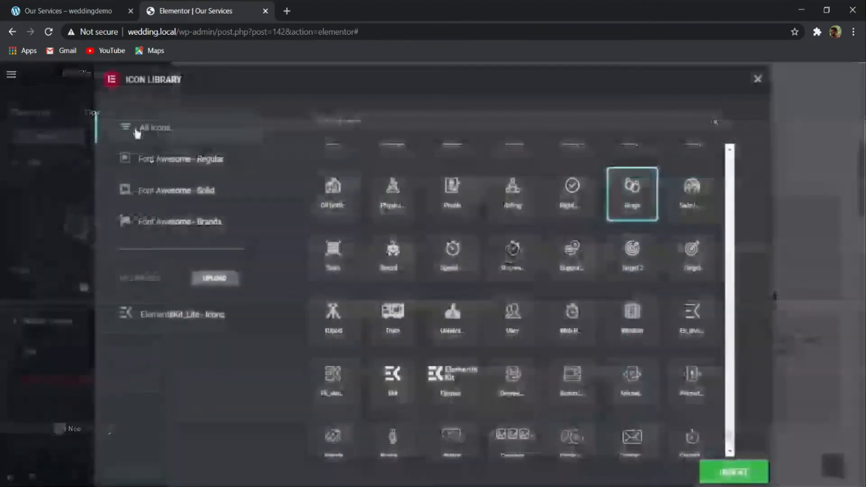
{"action": "left_click", "coordinate": [352, 121]}
{"action": "type", "text": "brie"}
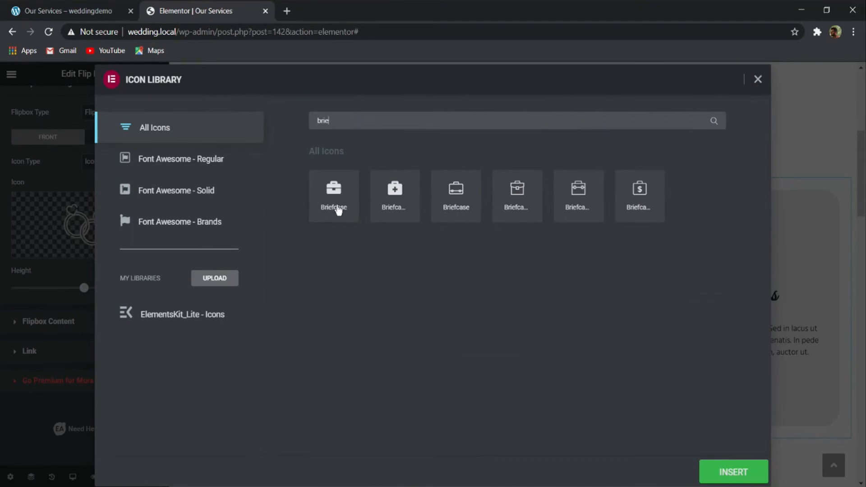
{"action": "left_click", "coordinate": [338, 209]}
{"action": "left_click", "coordinate": [723, 474]}
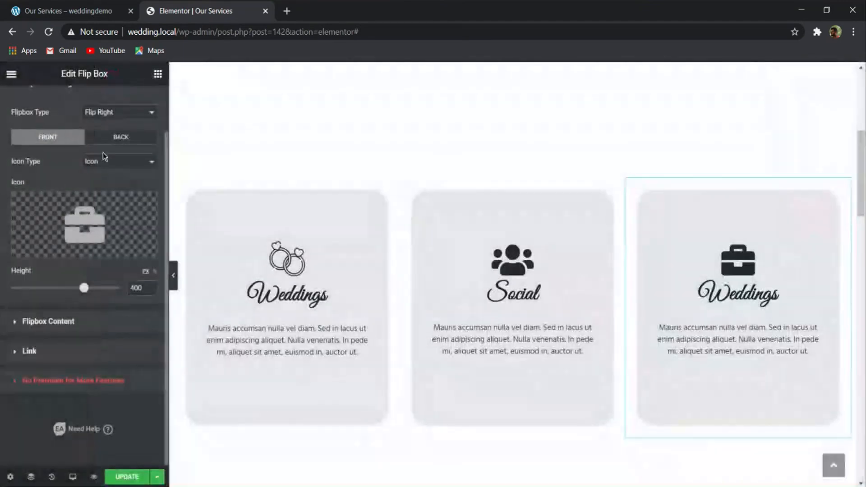
- Change the back icon of the third flip box to the solid Briefcase icon
{"action": "left_click", "coordinate": [113, 138]}
{"action": "left_click", "coordinate": [93, 212]}
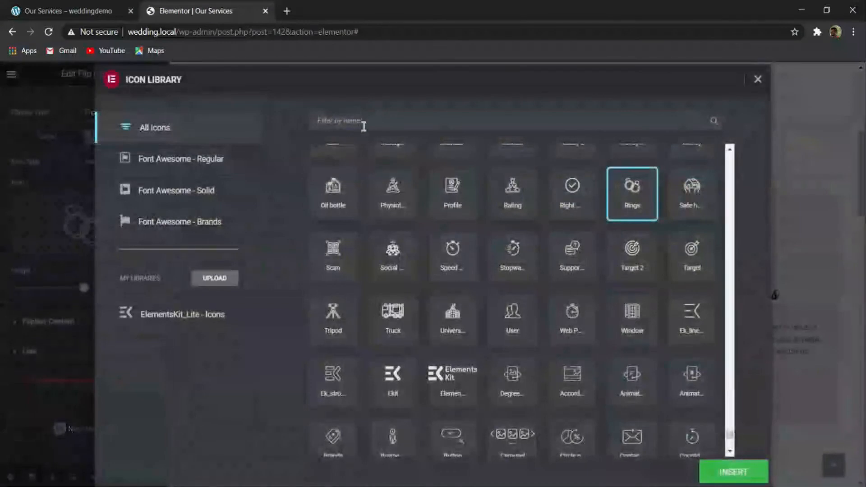
{"action": "type", "text": "brief"}
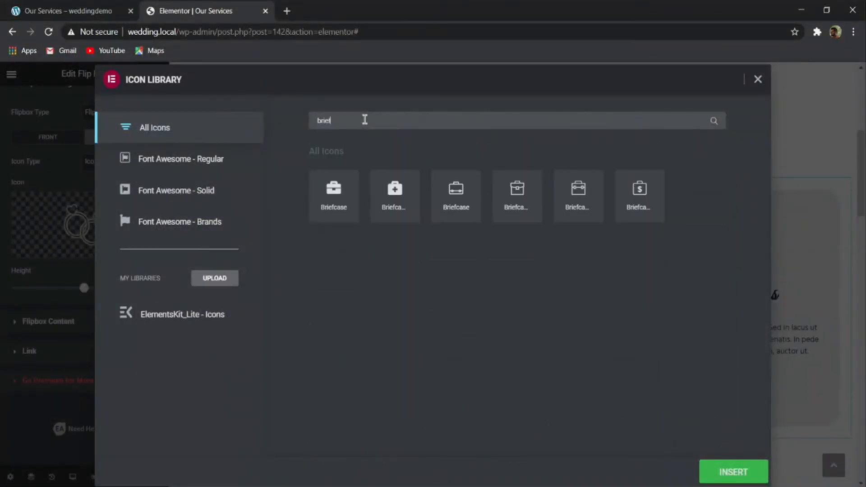
{"action": "left_click", "coordinate": [334, 194]}
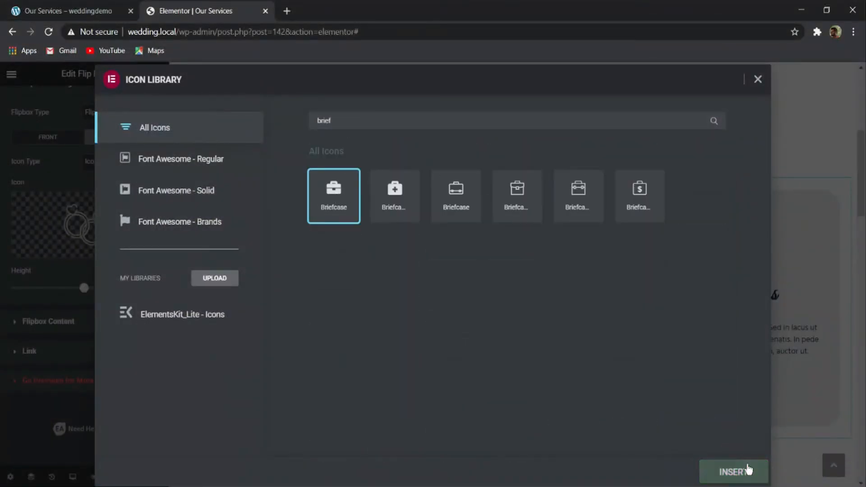
{"action": "left_click", "coordinate": [731, 470]}
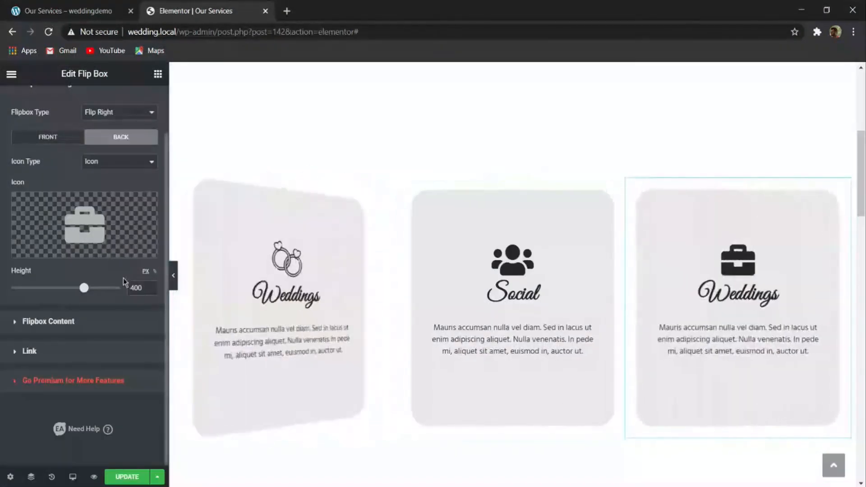
- Set both the front and back titles of the third flip box to Corporate
{"action": "left_click", "coordinate": [48, 321]}
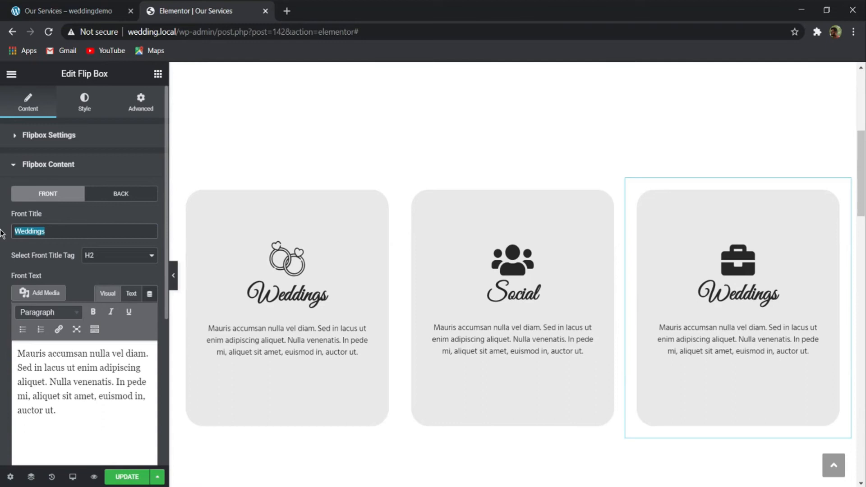
{"action": "type", "text": "Corporate"}
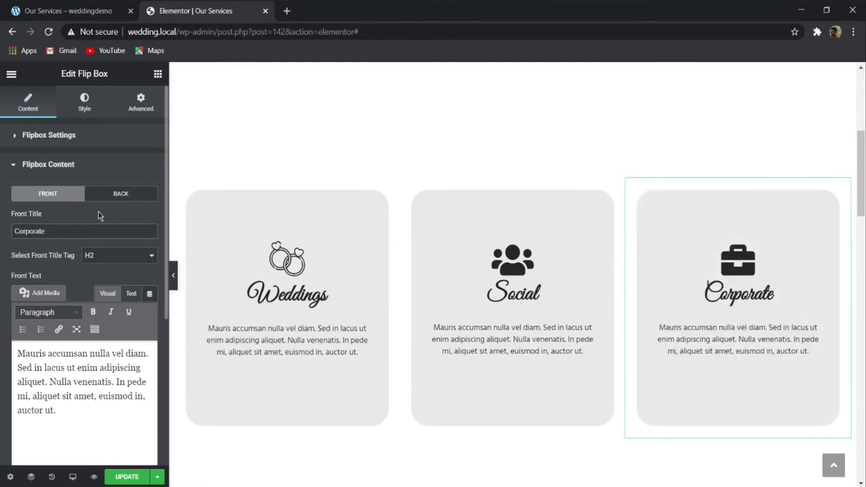
{"action": "left_click", "coordinate": [119, 193]}
{"action": "type", "text": "Corporate"}
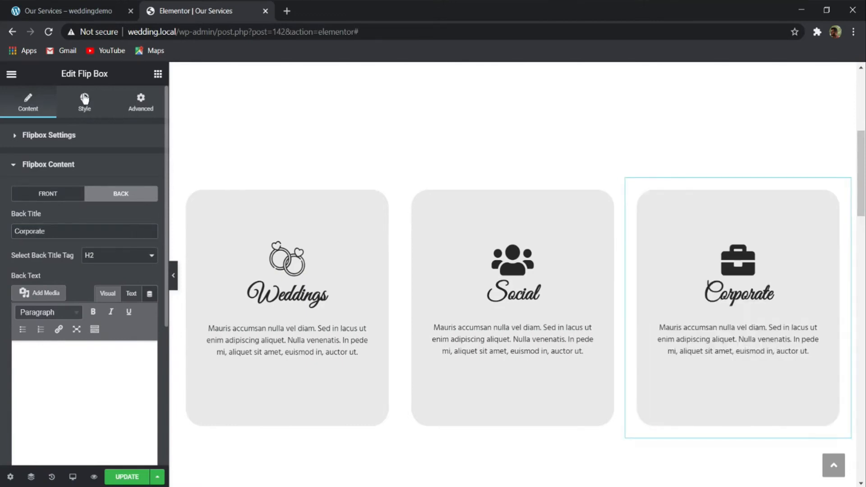
{"action": "left_click", "coordinate": [85, 98]}
{"action": "scroll", "coordinate": [110, 245], "scroll_direction": "down", "scroll_amount": 5}
{"action": "scroll", "coordinate": [85, 248], "scroll_direction": "up", "scroll_amount": 5}
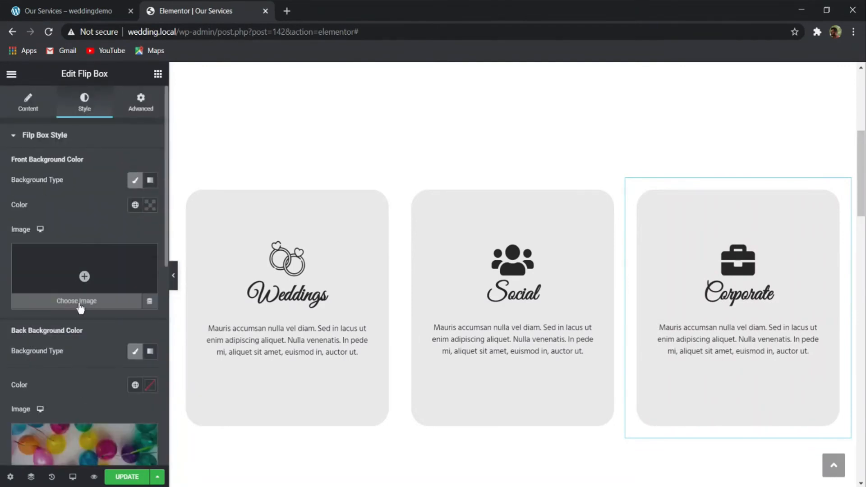
{"action": "scroll", "coordinate": [80, 308], "scroll_direction": "down", "scroll_amount": 5}
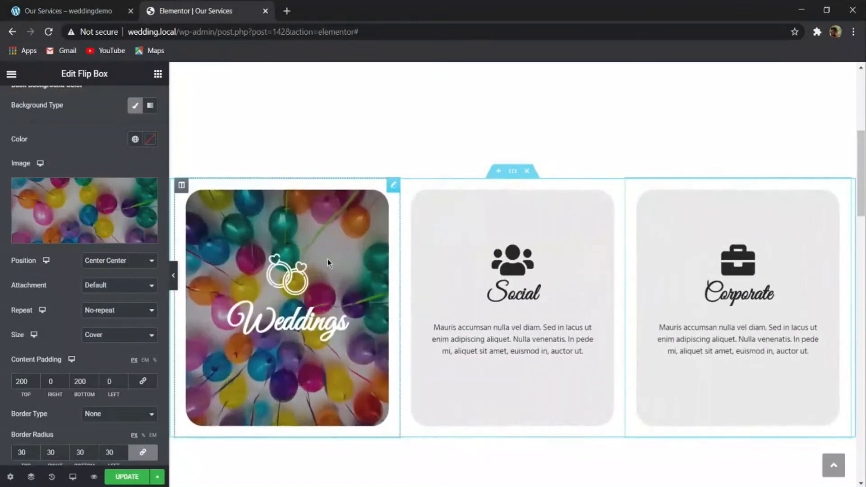
- Update the Our Services page and exit the editor to the WordPress list of pages
{"action": "left_click", "coordinate": [127, 477]}
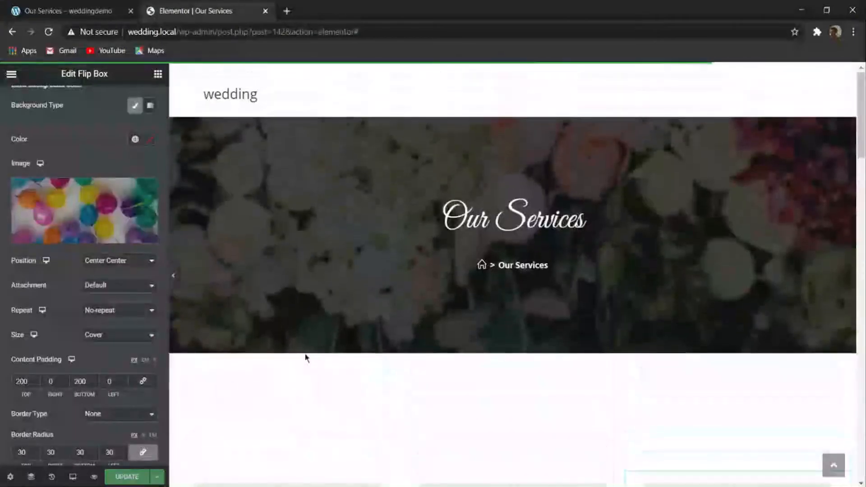
{"action": "scroll", "coordinate": [392, 261], "scroll_direction": "down", "scroll_amount": 20}
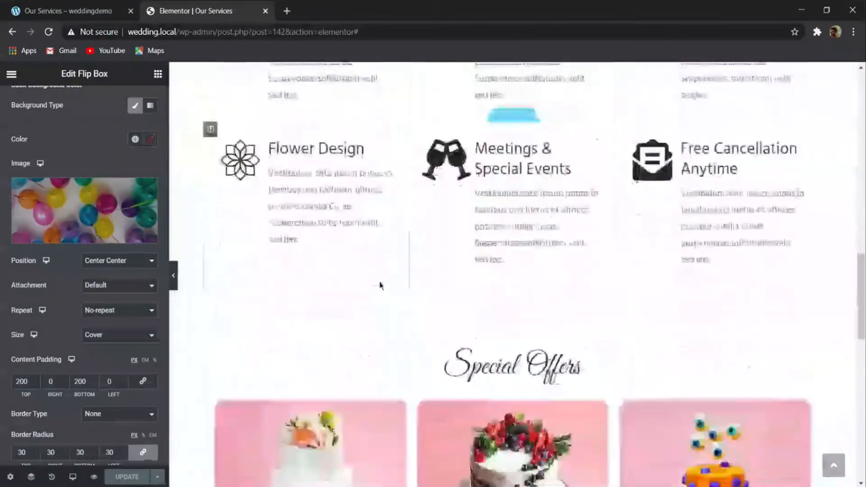
{"action": "scroll", "coordinate": [378, 294], "scroll_direction": "up", "scroll_amount": 20}
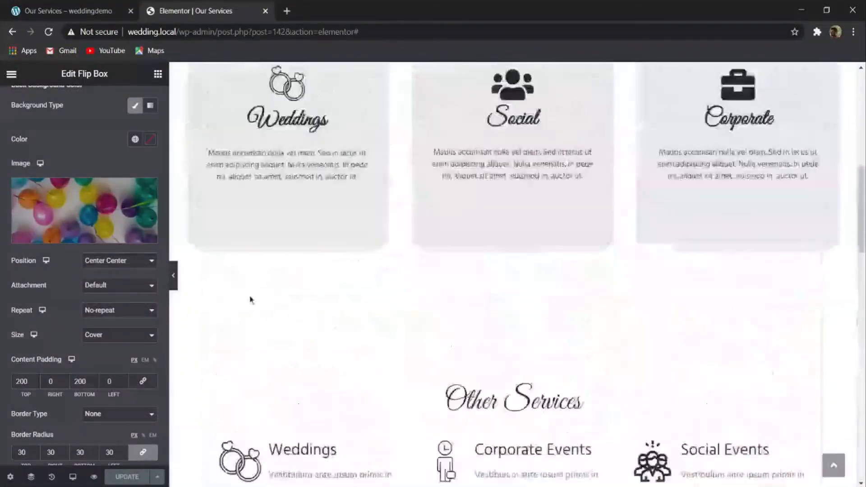
{"action": "left_click", "coordinate": [11, 74]}
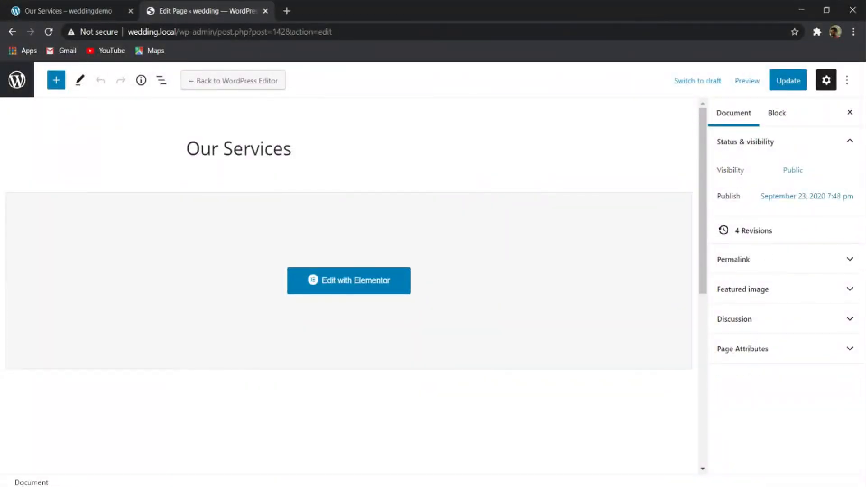
{"action": "left_click", "coordinate": [9, 88]}
- Open the Our Story page on the demo site and start a new page in WordPress
{"action": "left_click", "coordinate": [96, 4]}
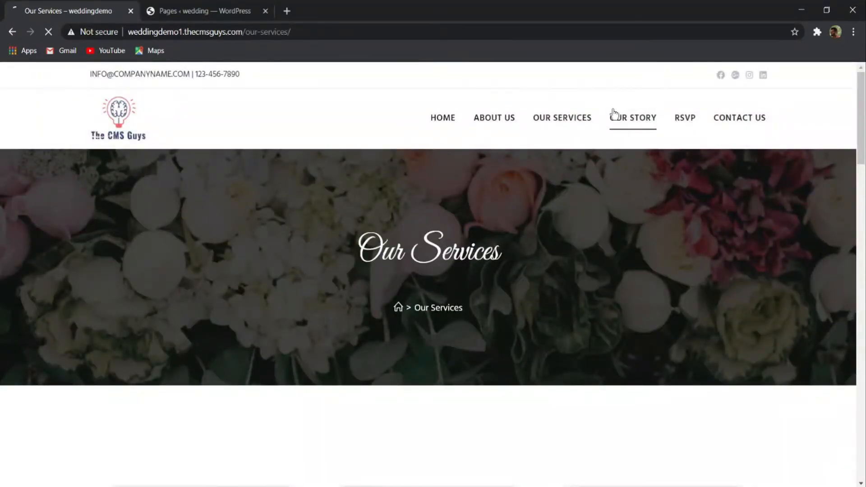
{"action": "left_click", "coordinate": [214, 16]}
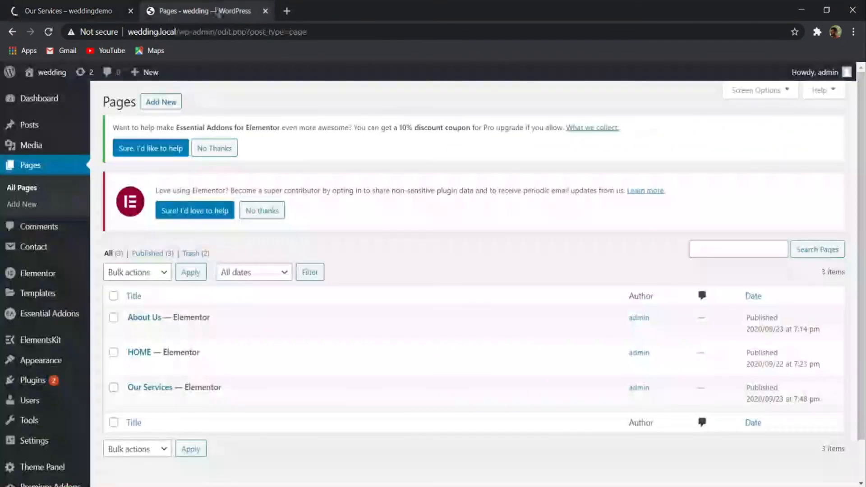
{"action": "scroll", "coordinate": [180, 178], "scroll_direction": "down", "scroll_amount": 1}
{"action": "scroll", "coordinate": [157, 156], "scroll_direction": "up", "scroll_amount": 1}
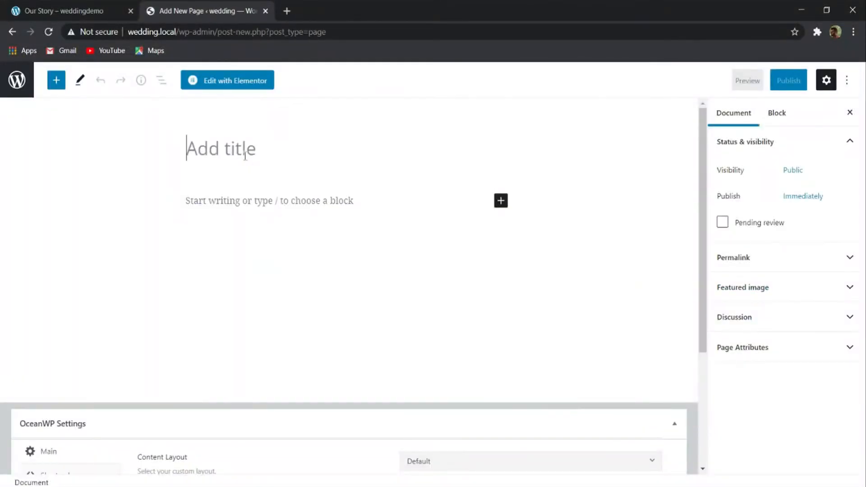
- Title the new page Our Story and set its content layout to Full Width
{"action": "type", "text": "Our Story"}
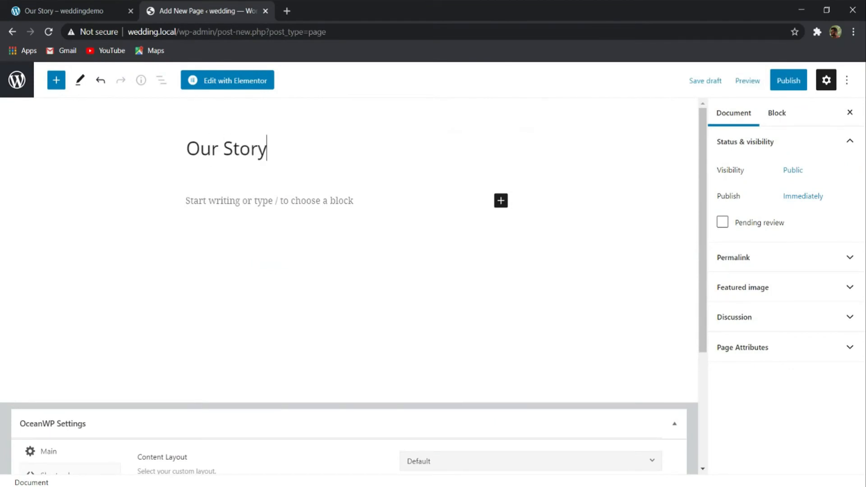
{"action": "scroll", "coordinate": [349, 163], "scroll_direction": "down", "scroll_amount": 4}
{"action": "left_click", "coordinate": [493, 288]}
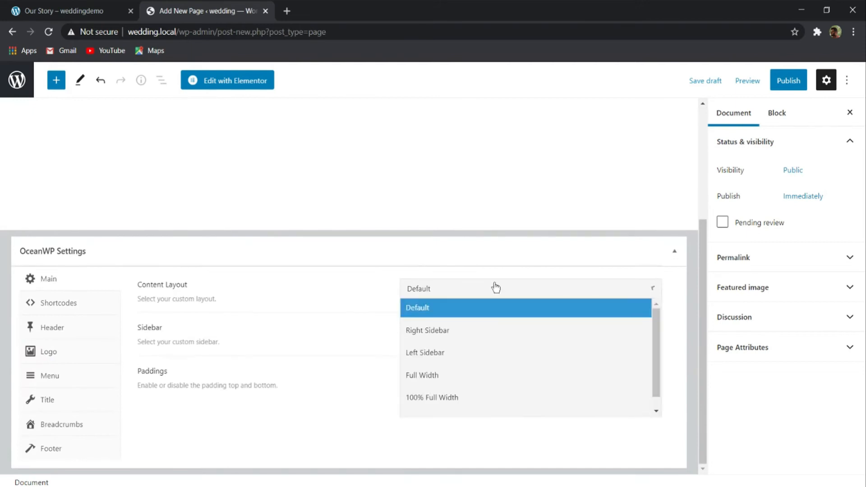
{"action": "left_click", "coordinate": [451, 375]}
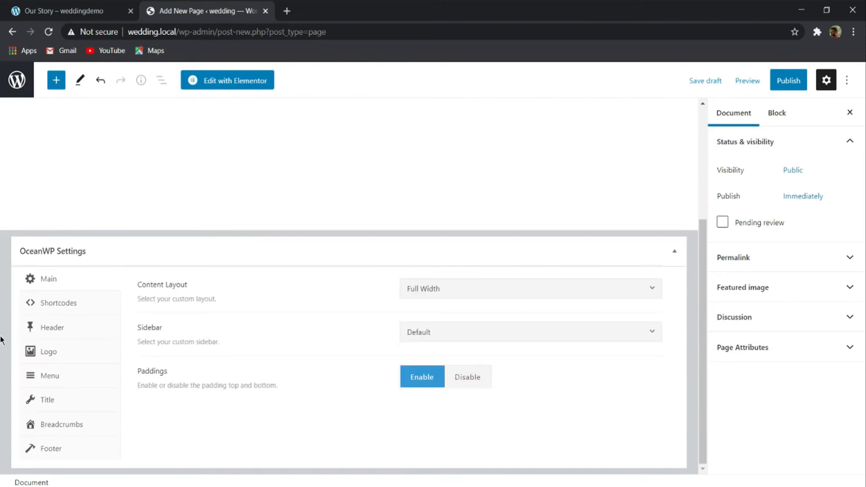
- Set the page's title style to Background Image in the OceanWP settings
{"action": "left_click", "coordinate": [53, 397]}
{"action": "scroll", "coordinate": [361, 363], "scroll_direction": "down", "scroll_amount": 1}
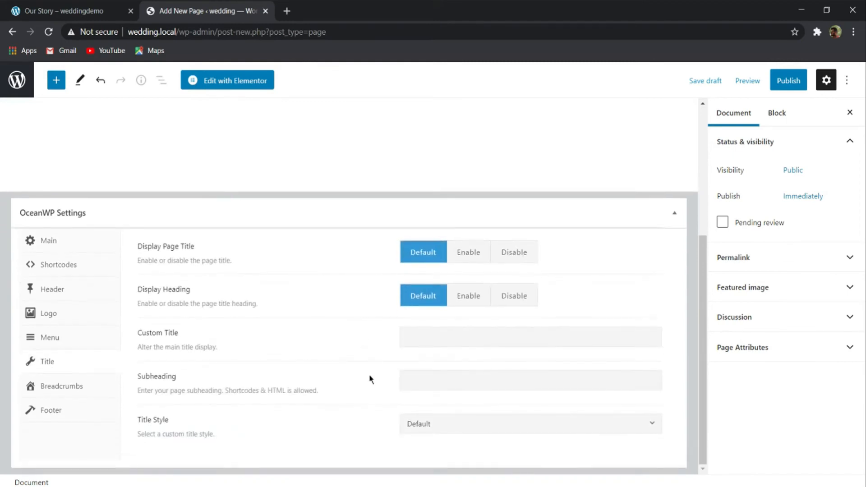
{"action": "left_click", "coordinate": [504, 428]}
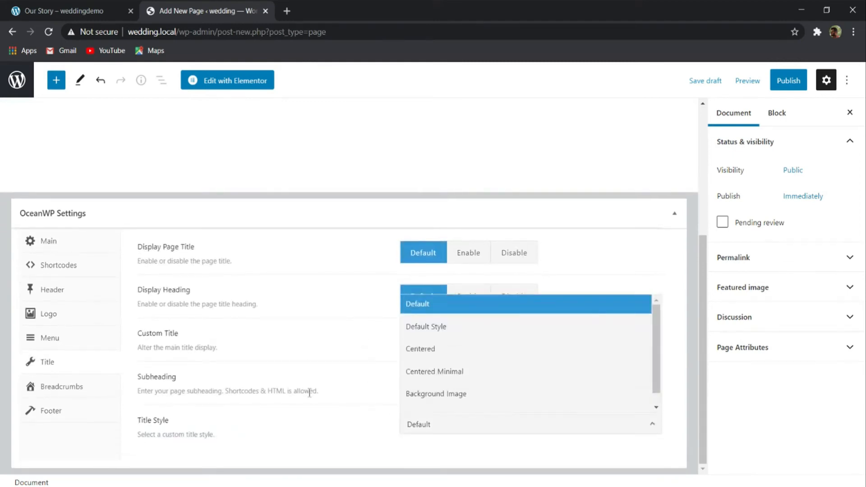
{"action": "left_click", "coordinate": [497, 396]}
{"action": "scroll", "coordinate": [493, 384], "scroll_direction": "down", "scroll_amount": 1}
{"action": "scroll", "coordinate": [493, 384], "scroll_direction": "down", "scroll_amount": 4}
- Set 1920x266_bg1-1024x142-1.jpg from the media library as the page title's background image
{"action": "left_click", "coordinate": [424, 301]}
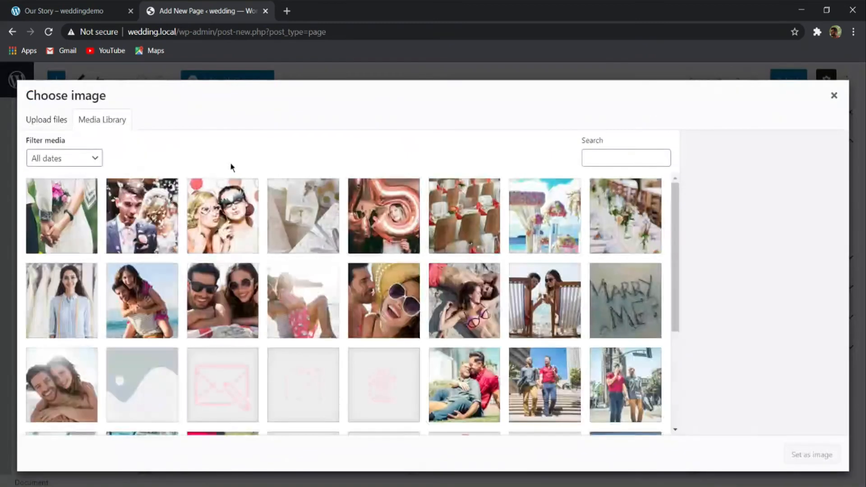
{"action": "scroll", "coordinate": [280, 218], "scroll_direction": "down", "scroll_amount": 6}
{"action": "scroll", "coordinate": [371, 295], "scroll_direction": "down", "scroll_amount": 4}
{"action": "scroll", "coordinate": [391, 319], "scroll_direction": "up", "scroll_amount": 4}
{"action": "left_click", "coordinate": [391, 324]}
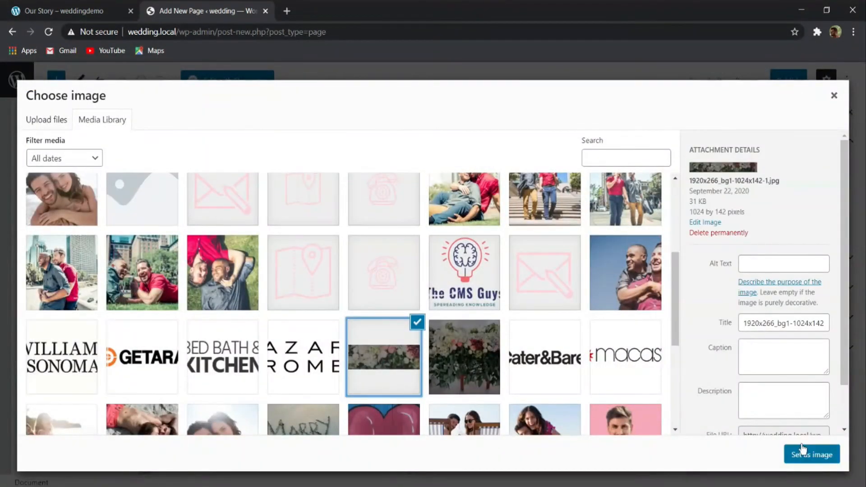
{"action": "left_click", "coordinate": [802, 451]}
- Publish the Our Story page and view it live in a separate browser tab
{"action": "left_click", "coordinate": [703, 199]}
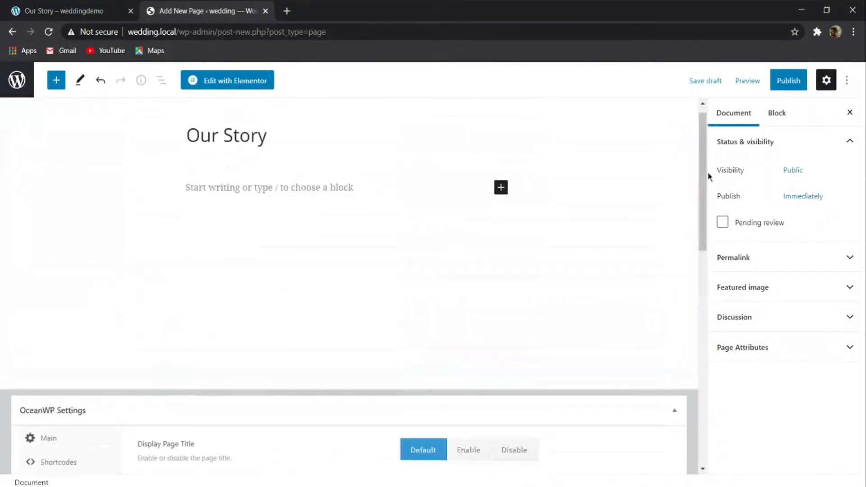
{"action": "left_click", "coordinate": [788, 80]}
{"action": "left_click", "coordinate": [751, 80]}
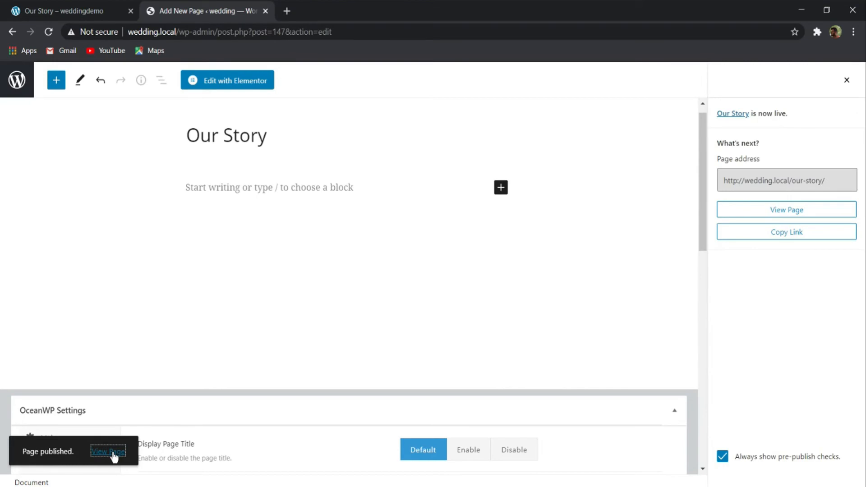
{"action": "left_click", "coordinate": [346, 5]}
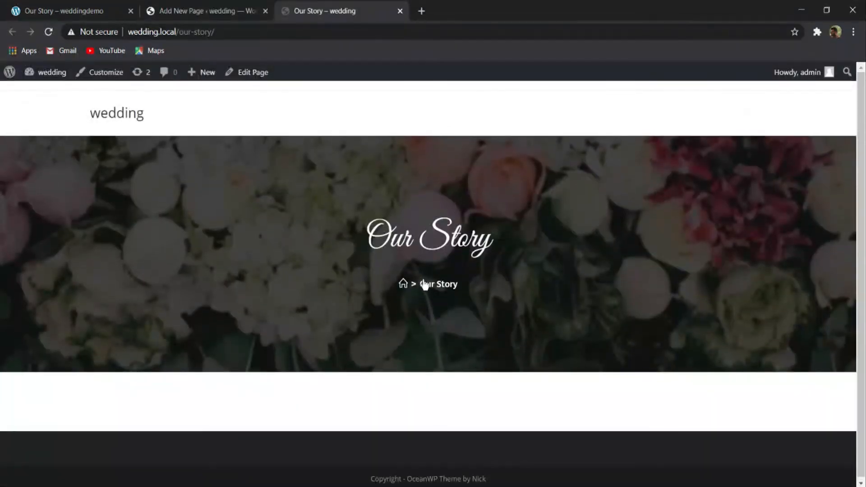
- Compare the published Our Story page with the demo site's Our Story page, from title banner through content sections
{"action": "left_click", "coordinate": [115, 6]}
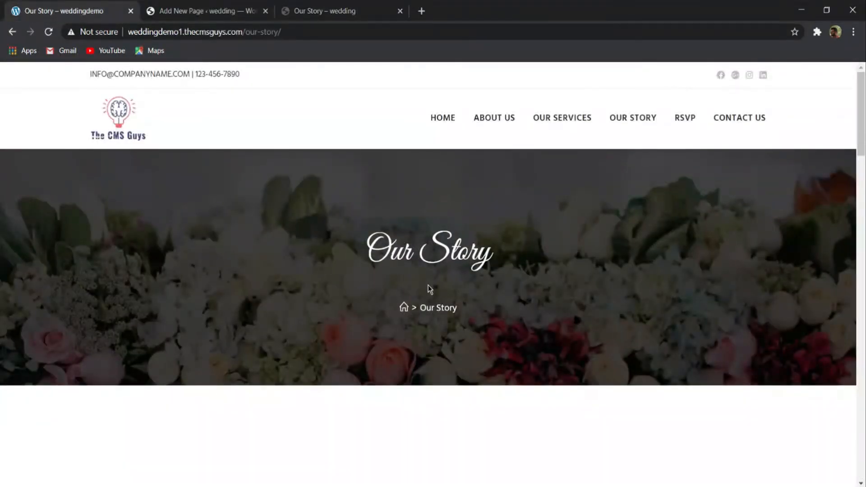
{"action": "scroll", "coordinate": [429, 285], "scroll_direction": "down", "scroll_amount": 15}
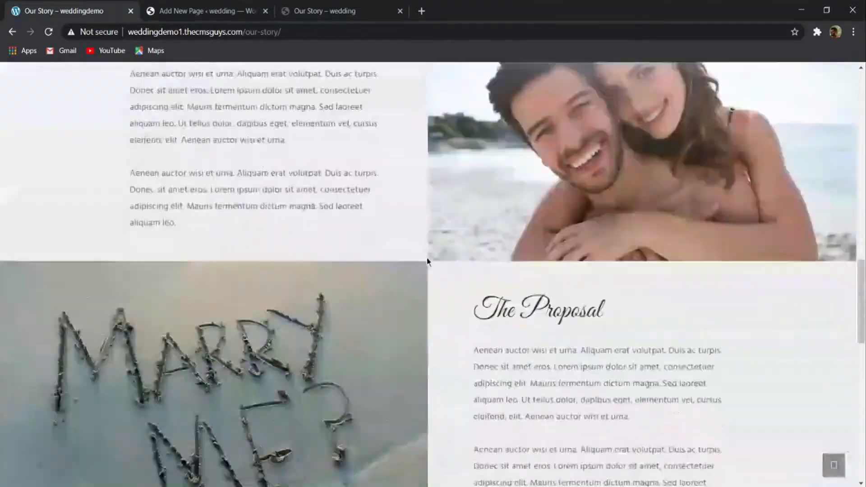
{"action": "scroll", "coordinate": [424, 288], "scroll_direction": "down", "scroll_amount": 10}
{"action": "scroll", "coordinate": [426, 271], "scroll_direction": "up", "scroll_amount": 20}
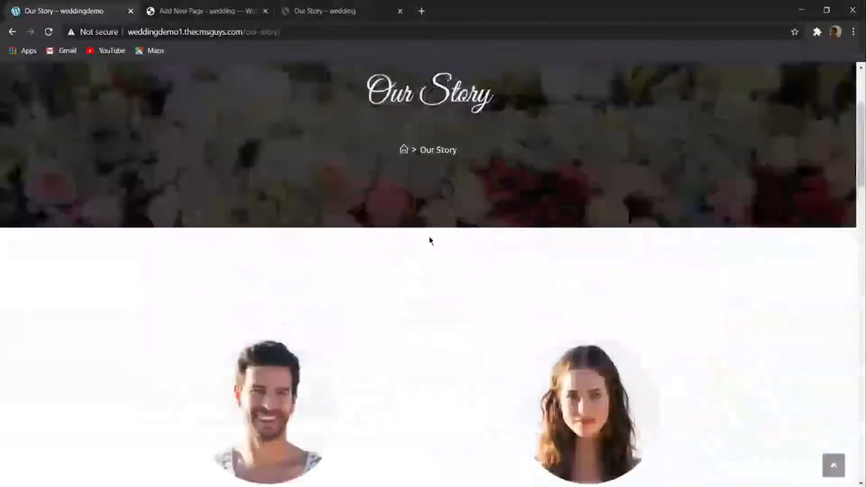
{"action": "scroll", "coordinate": [430, 240], "scroll_direction": "up", "scroll_amount": 3}
{"action": "scroll", "coordinate": [593, 197], "scroll_direction": "down", "scroll_amount": 6}
{"action": "left_click", "coordinate": [301, 9]}
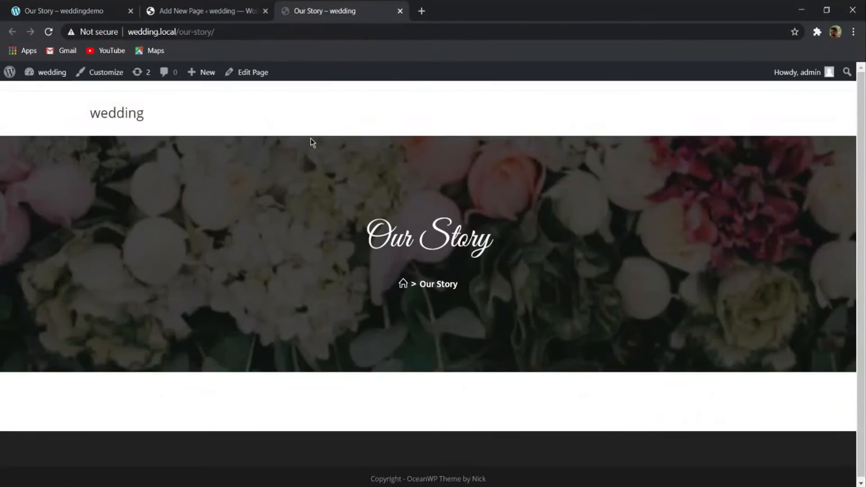
{"action": "left_click", "coordinate": [194, 11]}
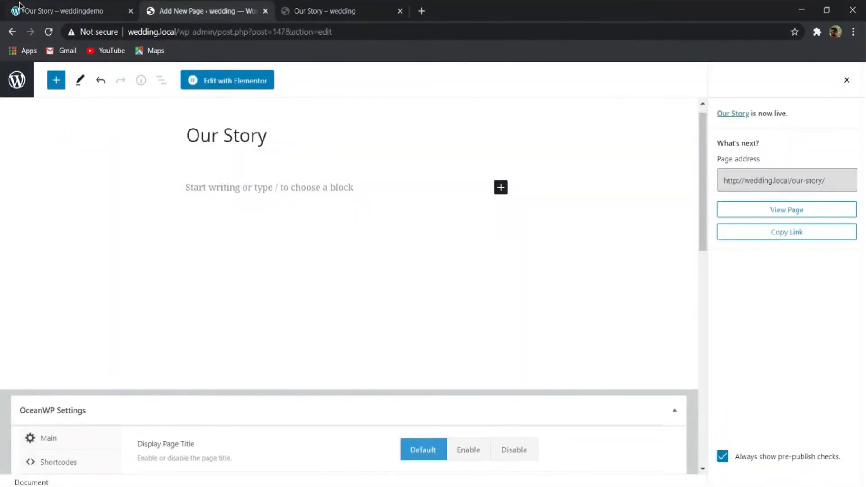
{"action": "left_click", "coordinate": [87, 11]}
{"action": "left_click", "coordinate": [198, 11]}
- Open the Our Story page in Elementor and insert the saved Our Story Page template into it
{"action": "left_click", "coordinate": [212, 84]}
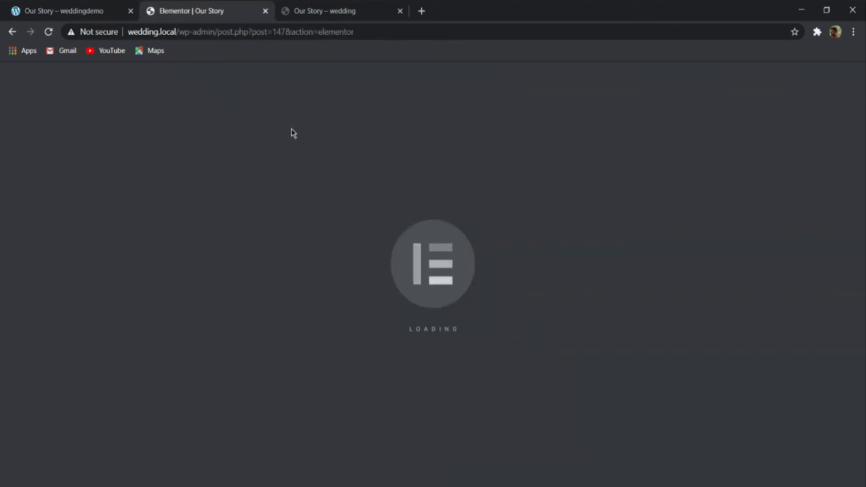
{"action": "scroll", "coordinate": [415, 193], "scroll_direction": "down", "scroll_amount": 4}
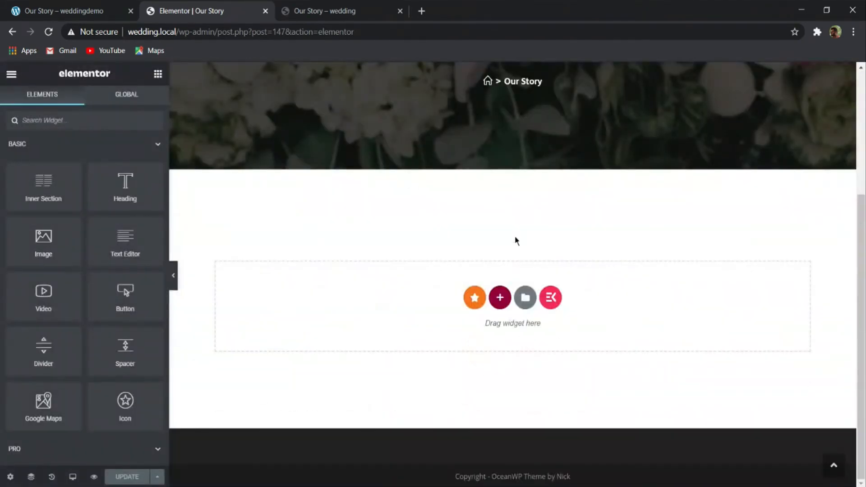
{"action": "left_click", "coordinate": [526, 299]}
{"action": "left_click", "coordinate": [492, 92]}
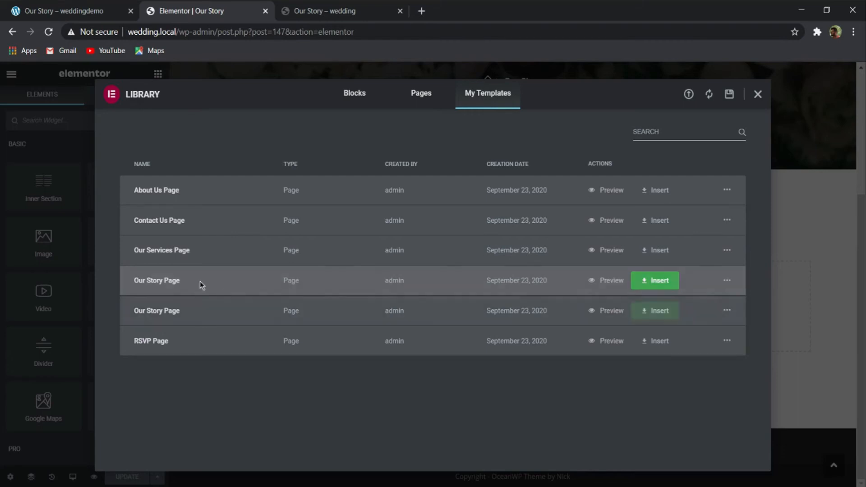
{"action": "left_click", "coordinate": [660, 281]}
{"action": "left_click", "coordinate": [379, 317]}
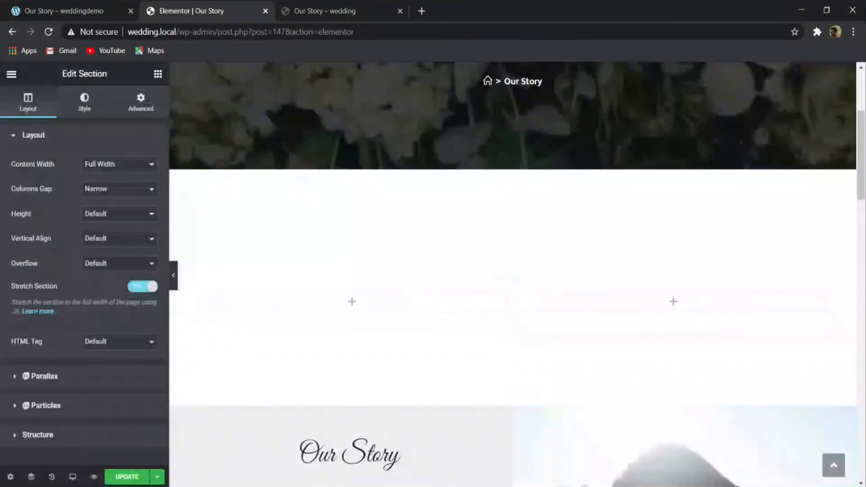
- Examine the inserted template's sections and compare its empty two-column section with the couple's profiles on the demo page
{"action": "scroll", "coordinate": [518, 321], "scroll_direction": "down", "scroll_amount": 15}
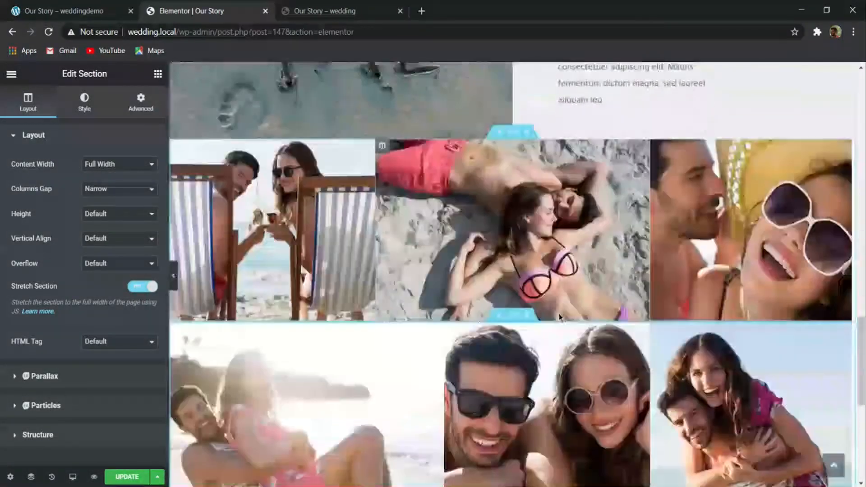
{"action": "scroll", "coordinate": [569, 315], "scroll_direction": "up", "scroll_amount": 15}
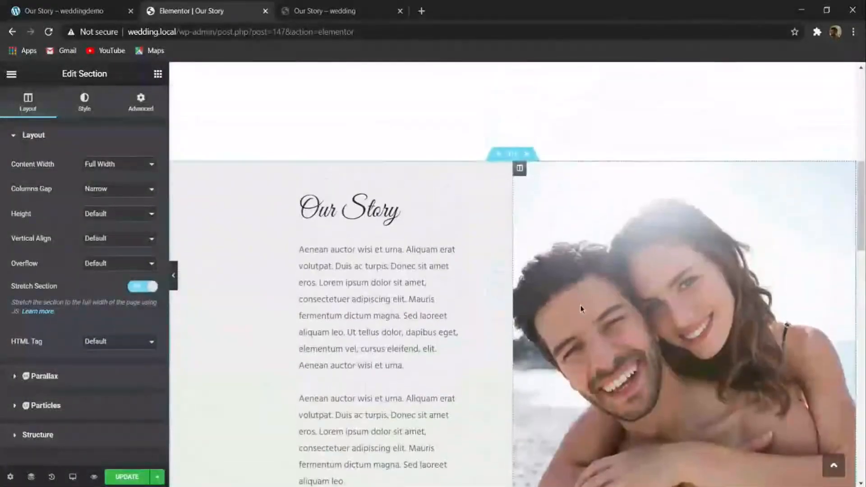
{"action": "scroll", "coordinate": [580, 308], "scroll_direction": "up", "scroll_amount": 5}
{"action": "left_click", "coordinate": [352, 370]}
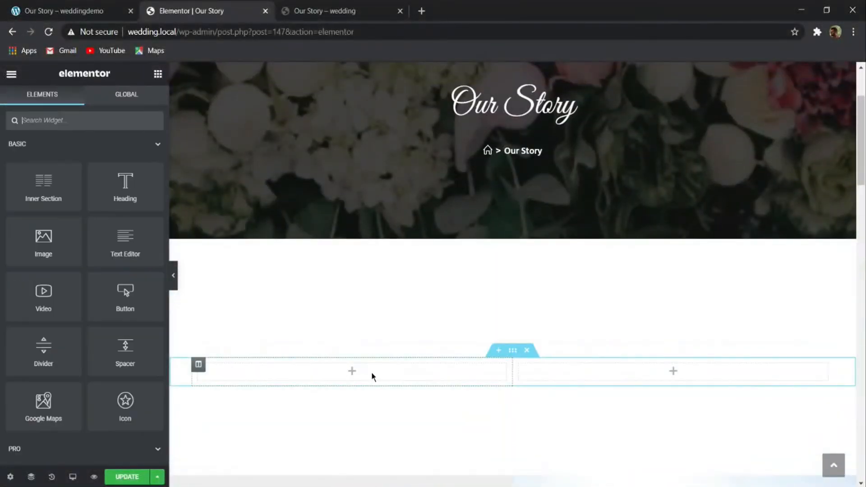
{"action": "scroll", "coordinate": [317, 332], "scroll_direction": "down", "scroll_amount": 5}
{"action": "left_click", "coordinate": [68, 10]}
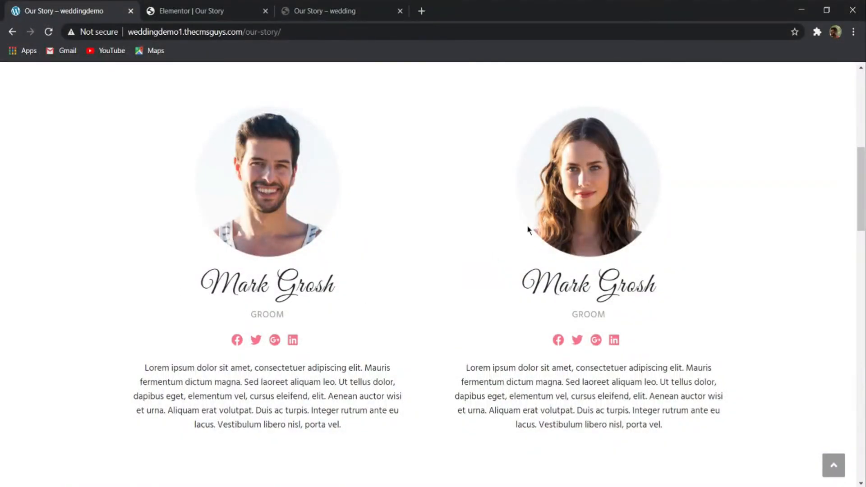
{"action": "scroll", "coordinate": [437, 259], "scroll_direction": "down", "scroll_amount": 3}
{"action": "scroll", "coordinate": [274, 276], "scroll_direction": "up", "scroll_amount": 3}
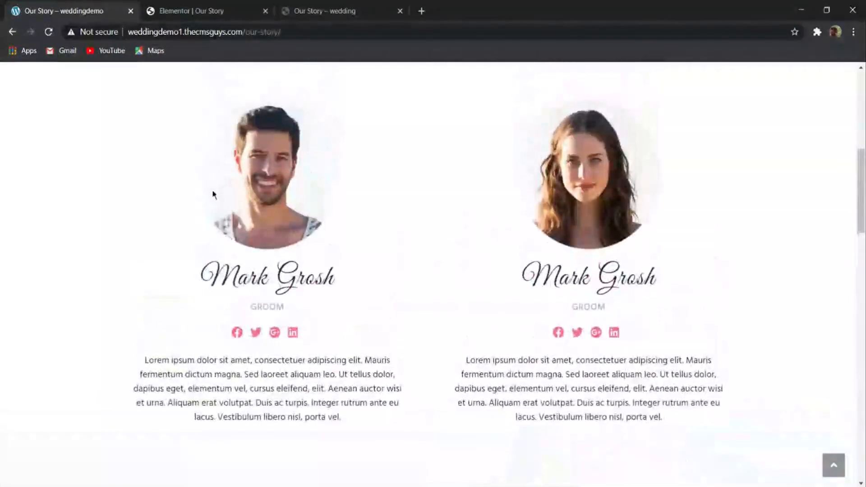
{"action": "left_click", "coordinate": [208, 11]}
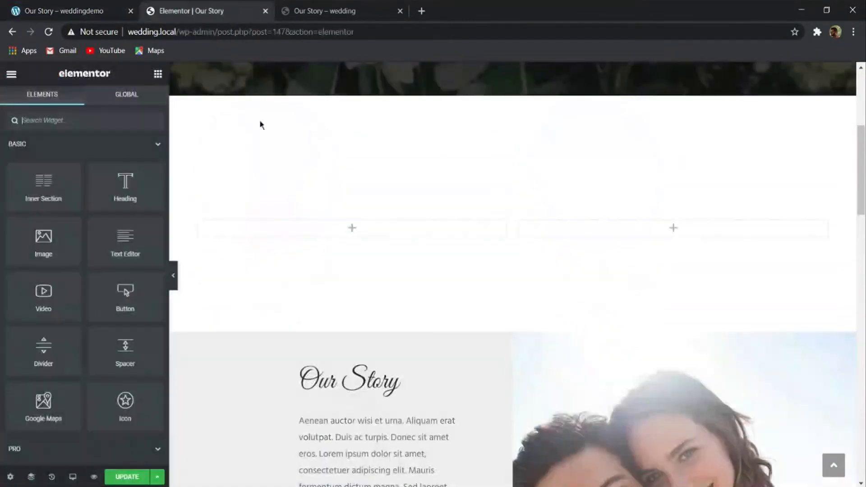
{"action": "scroll", "coordinate": [481, 235], "scroll_direction": "down", "scroll_amount": 3}
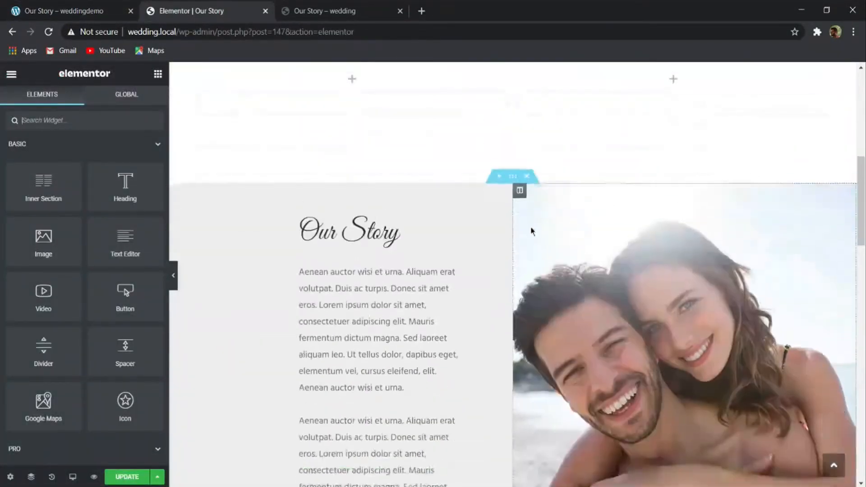
{"action": "scroll", "coordinate": [505, 228], "scroll_direction": "up", "scroll_amount": 2}
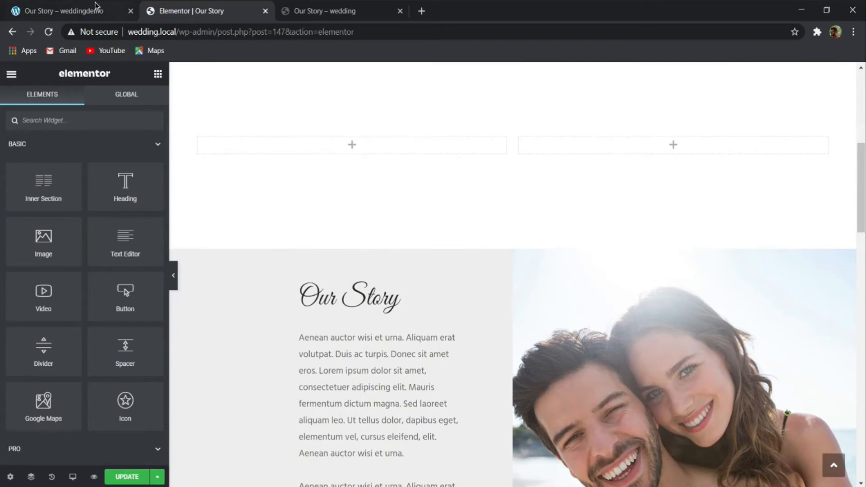
{"action": "left_click", "coordinate": [96, 8]}
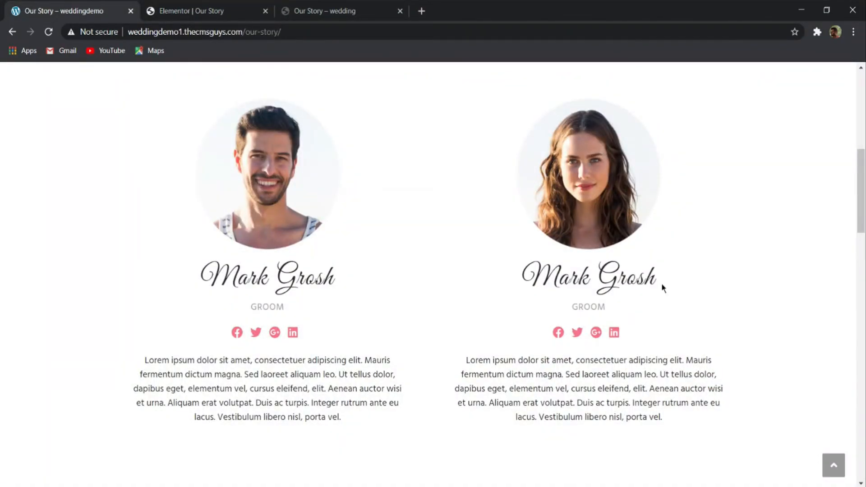
{"action": "scroll", "coordinate": [481, 266], "scroll_direction": "down", "scroll_amount": 2}
{"action": "left_click", "coordinate": [252, 11]}
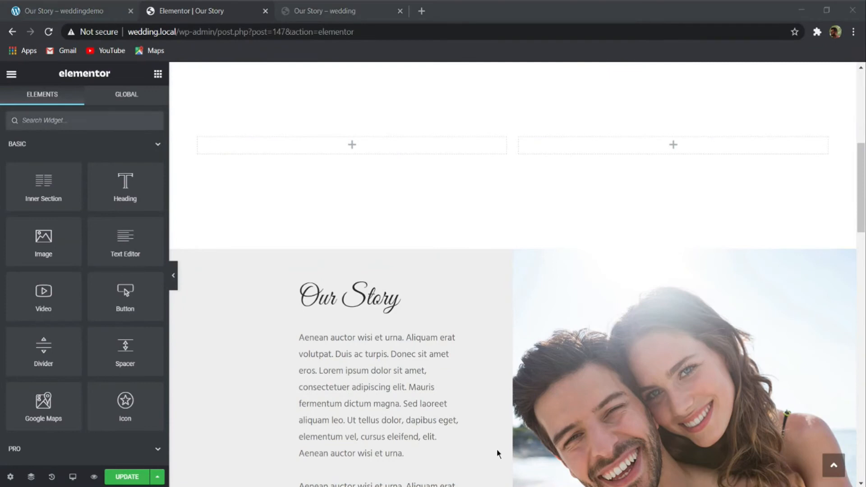
- Find the Team Member widget and place it in the first column of the empty section above Our Story
{"action": "scroll", "coordinate": [520, 175], "scroll_direction": "up", "scroll_amount": 3}
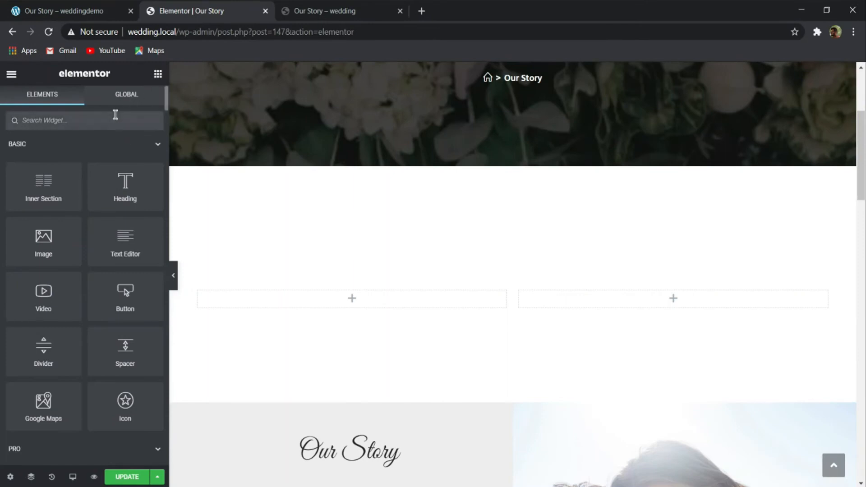
{"action": "type", "text": "team"}
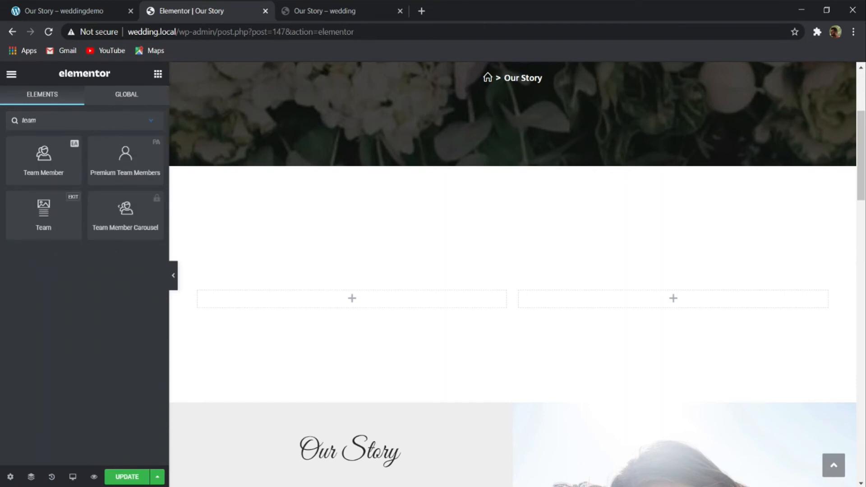
{"action": "left_click_drag", "start_coordinate": [41, 172], "coordinate": [289, 304]}
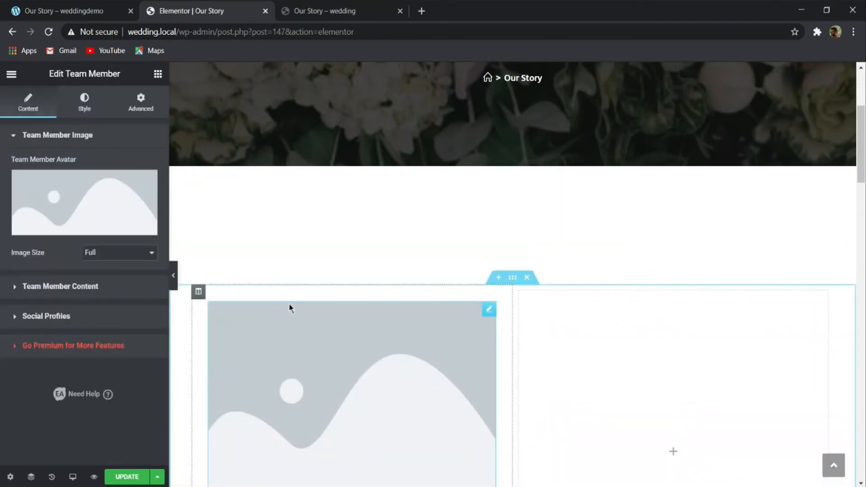
- Set the Team Member widget's avatar to the groom's portrait, 430x430_photo1.jpg, from the media library
{"action": "left_click", "coordinate": [422, 481]}
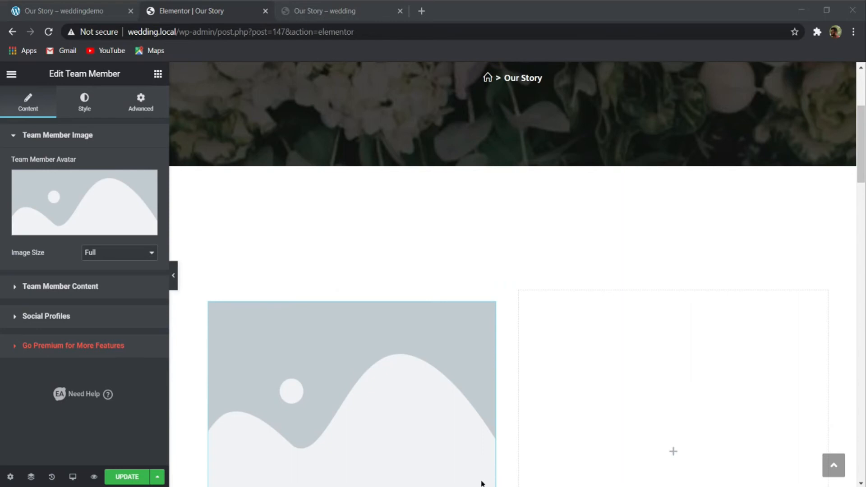
{"action": "left_click", "coordinate": [278, 181]}
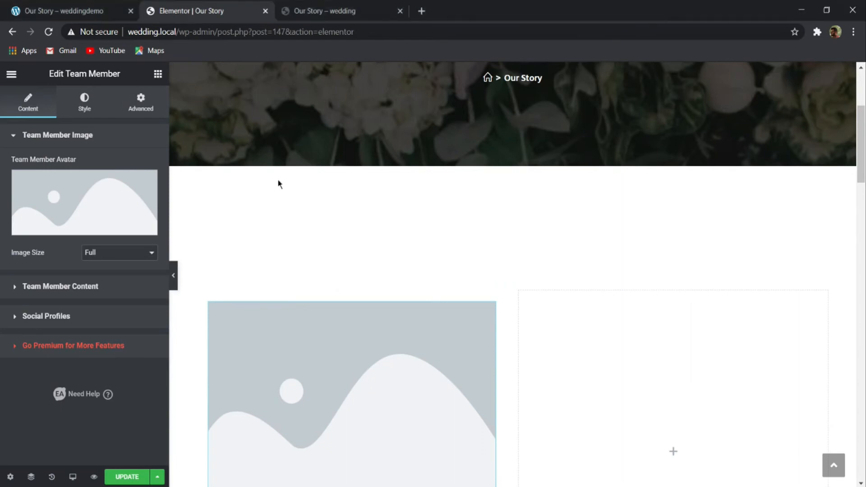
{"action": "left_click", "coordinate": [50, 197]}
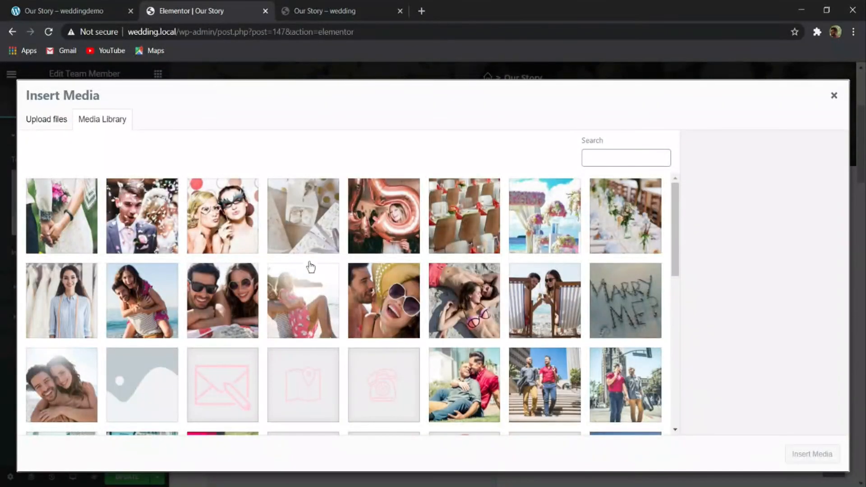
{"action": "scroll", "coordinate": [372, 279], "scroll_direction": "down", "scroll_amount": 15}
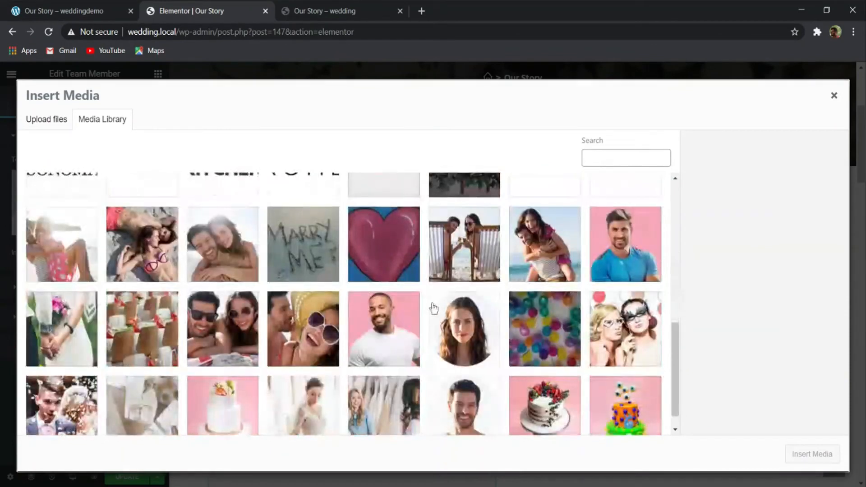
{"action": "left_click", "coordinate": [463, 381]}
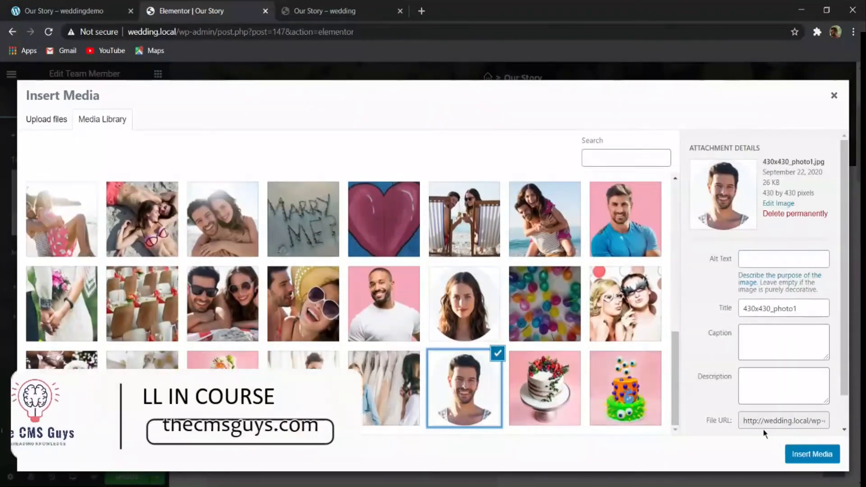
{"action": "left_click", "coordinate": [824, 455]}
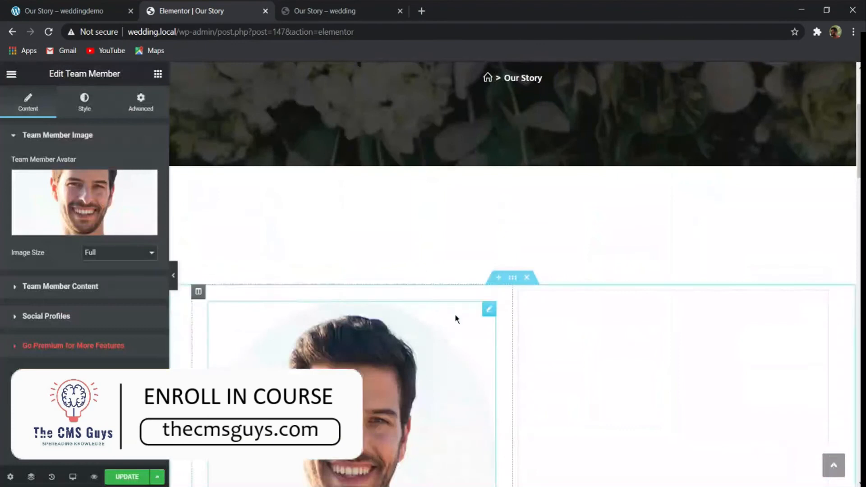
{"action": "scroll", "coordinate": [485, 295], "scroll_direction": "down", "scroll_amount": 7}
{"action": "scroll", "coordinate": [373, 228], "scroll_direction": "up", "scroll_amount": 2}
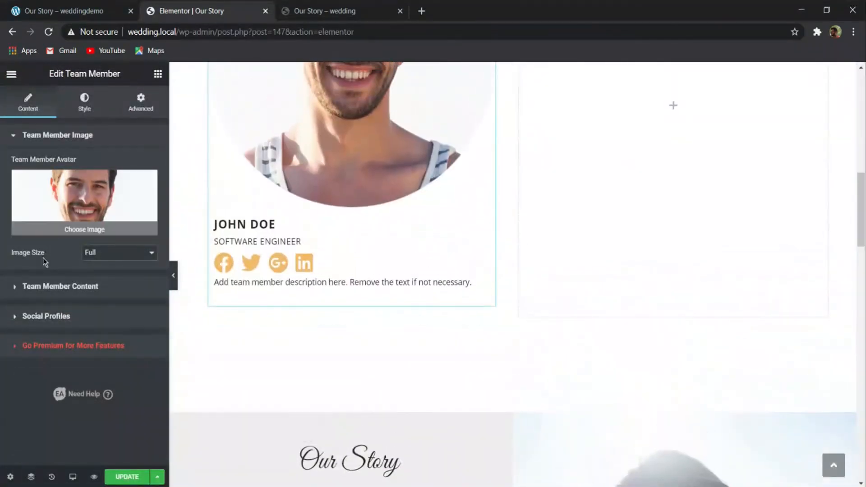
- Copy the groom's name from the demo page and use it as the team member's name
{"action": "left_click", "coordinate": [32, 286]}
{"action": "left_click", "coordinate": [83, 5]}
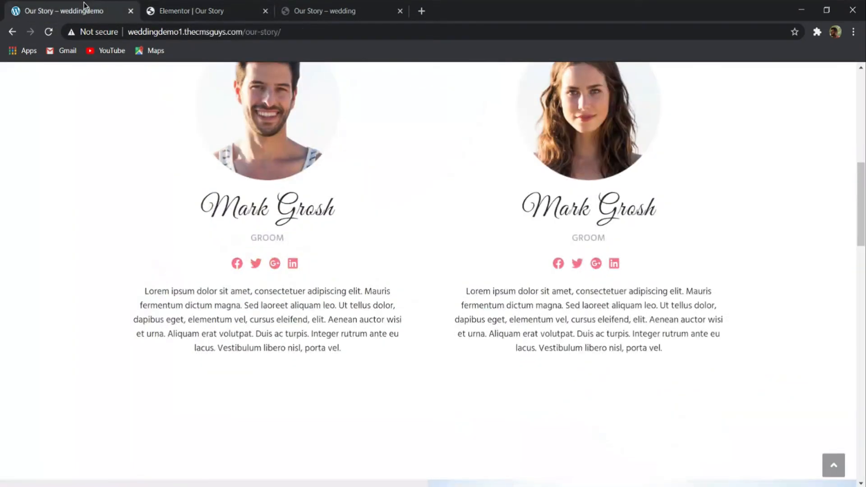
{"action": "left_click_drag", "start_coordinate": [371, 218], "coordinate": [198, 214]}
{"action": "key", "text": "ctrl+c"}
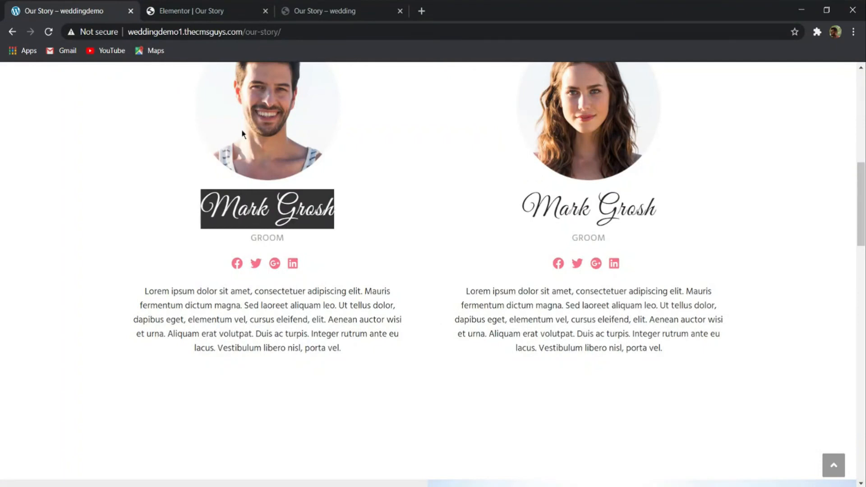
{"action": "left_click", "coordinate": [203, 11]}
{"action": "triple_click", "coordinate": [96, 193]}
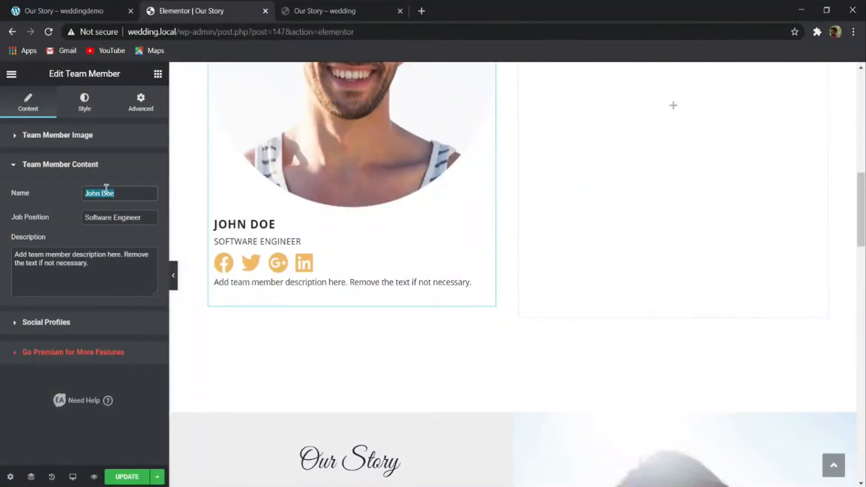
{"action": "key", "text": "ctrl+v"}
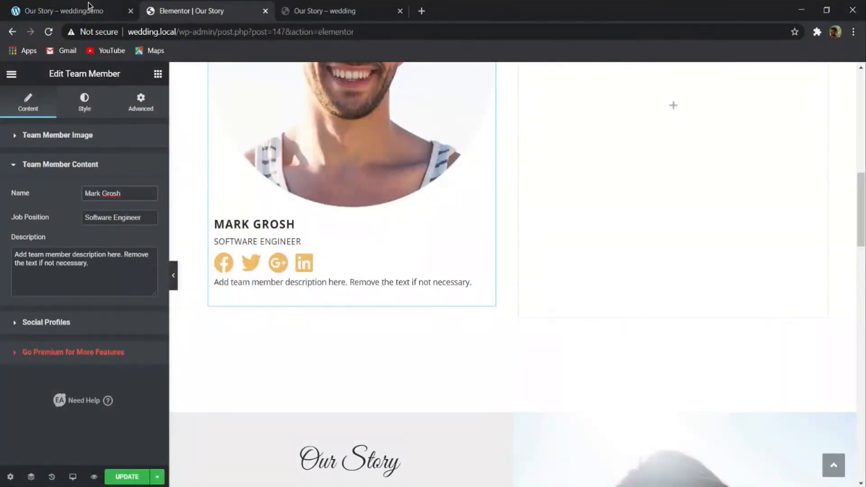
- Copy GROOM from the demo page and use it as the team member's job position
{"action": "left_click", "coordinate": [88, 2]}
{"action": "left_click_drag", "start_coordinate": [291, 236], "coordinate": [244, 242]}
{"action": "key", "text": "ctrl+c"}
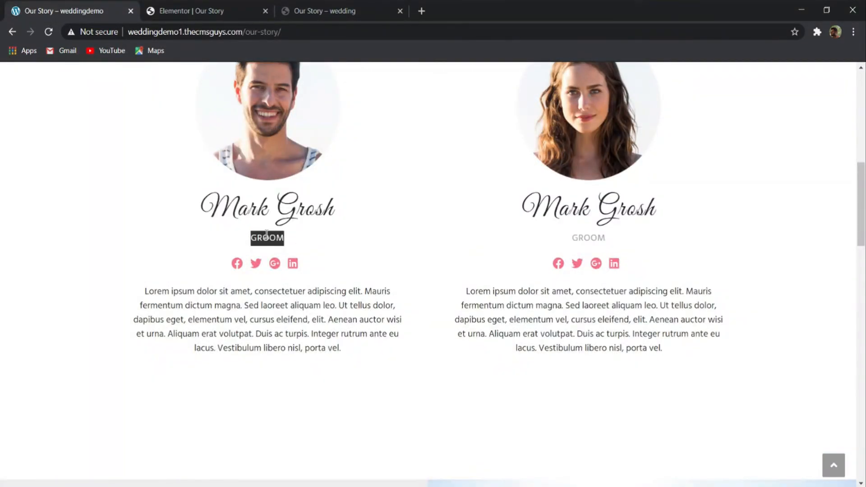
{"action": "left_click", "coordinate": [223, 9]}
{"action": "double_click", "coordinate": [116, 219]}
{"action": "left_click_drag", "start_coordinate": [155, 218], "coordinate": [68, 220]}
{"action": "key", "text": "ctrl+v"}
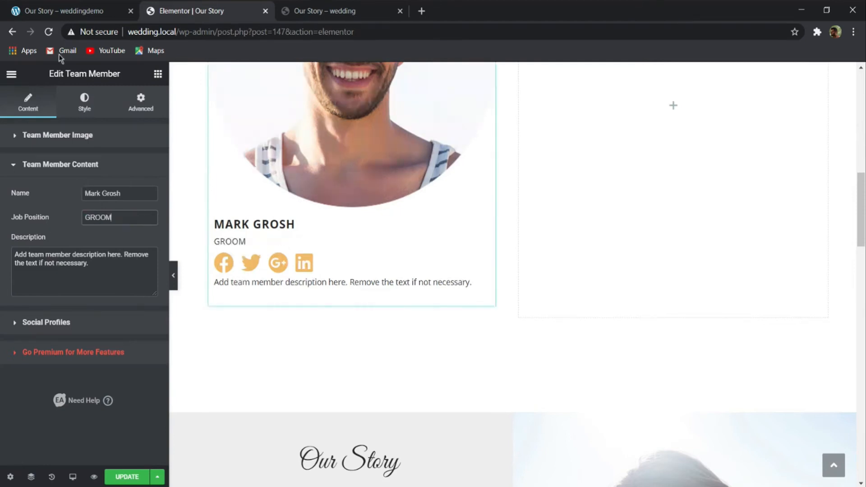
- Replace the team member's description with the groom's Lorem ipsum paragraph copied from the demo page
{"action": "left_click", "coordinate": [61, 9]}
{"action": "mouse_move", "coordinate": [353, 355]}
{"action": "left_mouse_down"}
{"action": "mouse_move", "coordinate": [135, 318]}
{"action": "mouse_move", "coordinate": [123, 284]}
{"action": "mouse_move", "coordinate": [286, 350]}
{"action": "mouse_move", "coordinate": [348, 351]}
{"action": "left_mouse_up"}
{"action": "key", "text": "ctrl+c"}
{"action": "left_click", "coordinate": [185, 287]}
{"action": "left_click", "coordinate": [228, 13]}
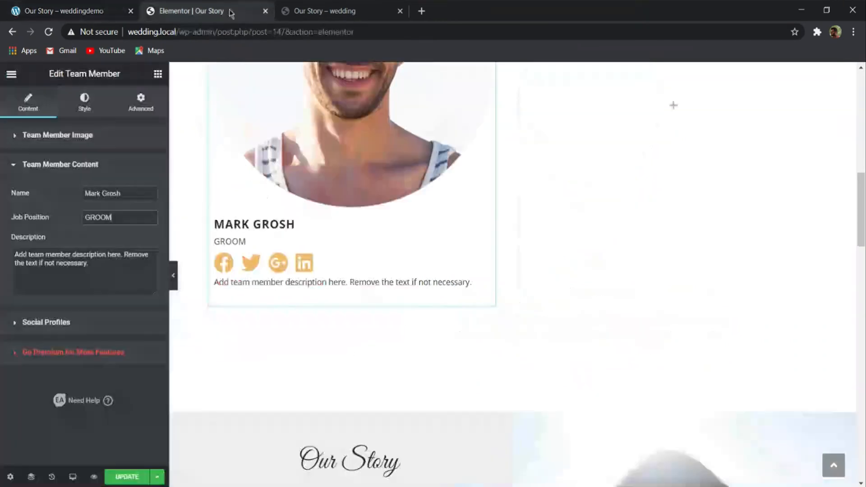
{"action": "left_click_drag", "start_coordinate": [87, 282], "coordinate": [14, 256]}
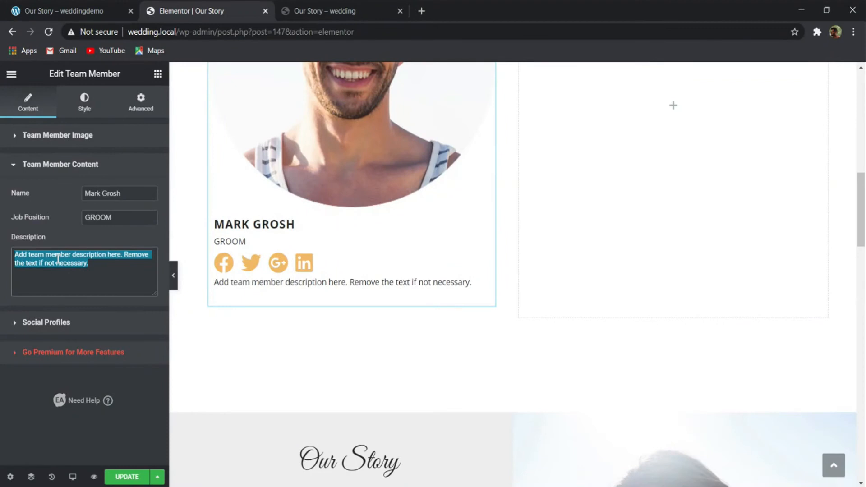
{"action": "key", "text": "ctrl+v"}
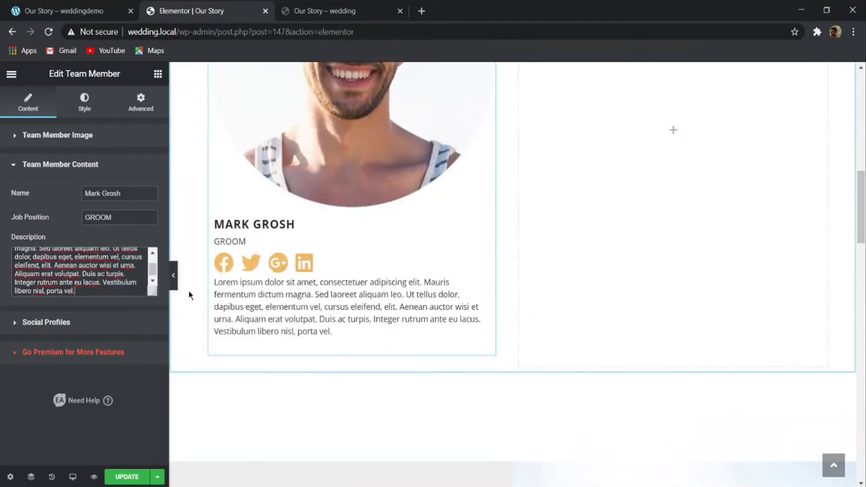
- Add an empty social profile item to the team member and delete it again
{"action": "left_click", "coordinate": [115, 324]}
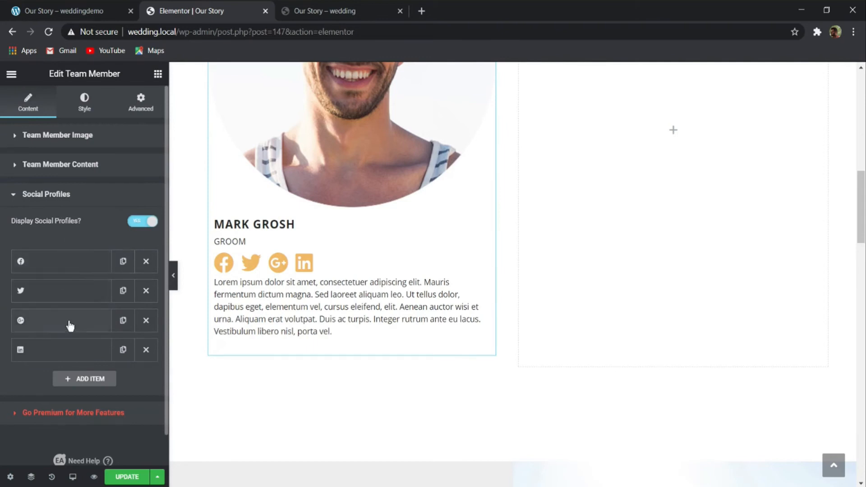
{"action": "left_click", "coordinate": [71, 379]}
{"action": "scroll", "coordinate": [85, 357], "scroll_direction": "down", "scroll_amount": 4}
{"action": "left_click", "coordinate": [139, 241]}
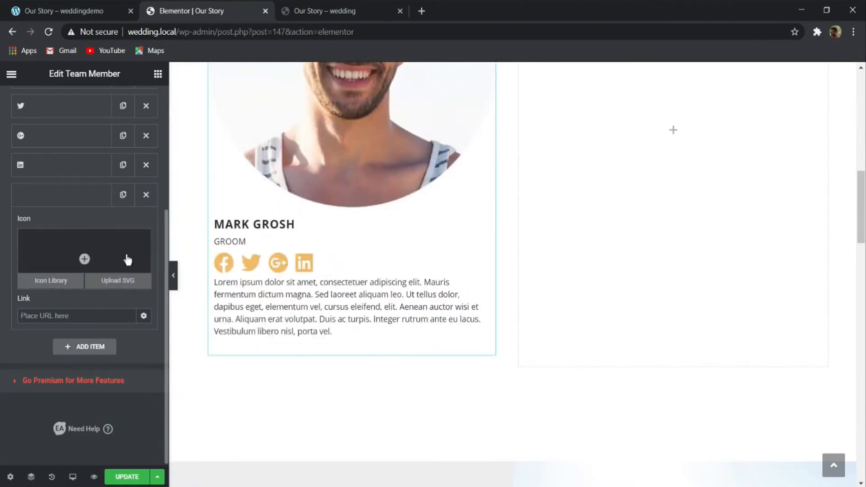
{"action": "left_click", "coordinate": [145, 194]}
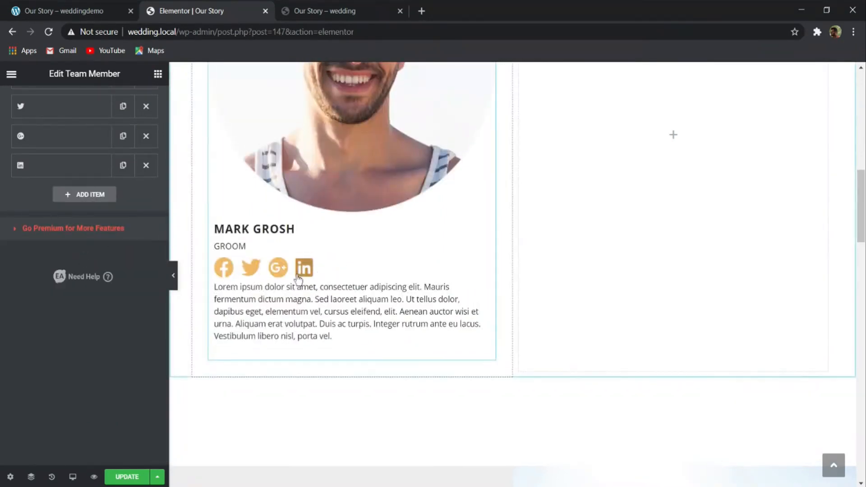
{"action": "scroll", "coordinate": [299, 280], "scroll_direction": "up", "scroll_amount": 2}
{"action": "scroll", "coordinate": [119, 252], "scroll_direction": "up", "scroll_amount": 5}
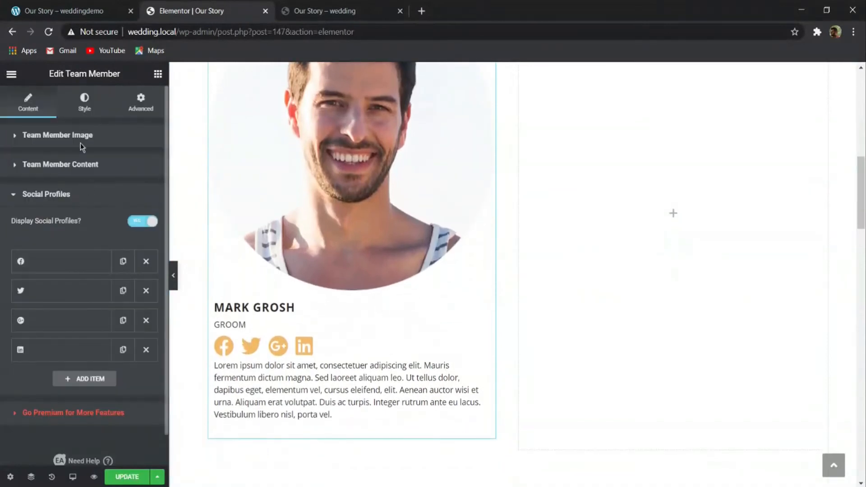
- Center-align the content of the Team Member widget
{"action": "left_click", "coordinate": [84, 96]}
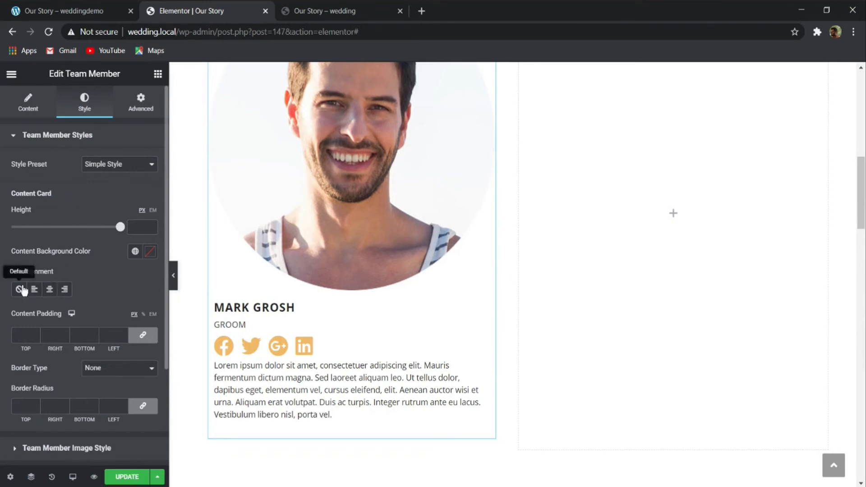
{"action": "left_click", "coordinate": [50, 289]}
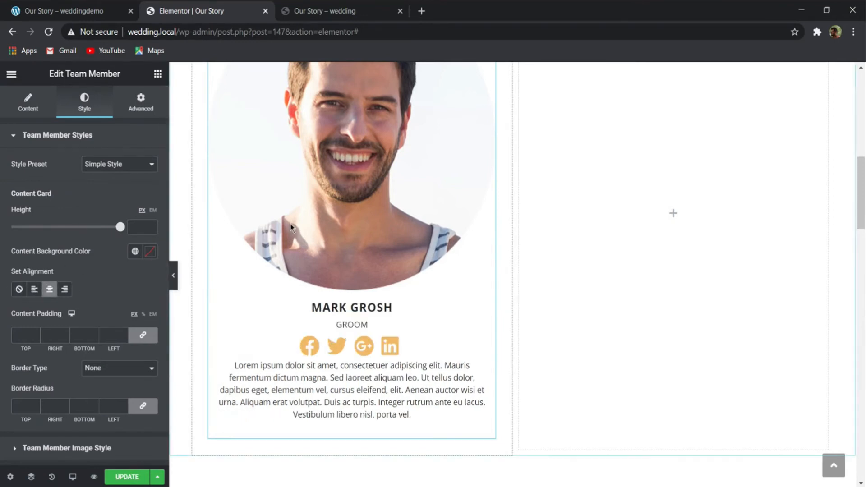
{"action": "scroll", "coordinate": [359, 279], "scroll_direction": "down", "scroll_amount": 2}
- Set the team member's image width to 50%
{"action": "scroll", "coordinate": [45, 270], "scroll_direction": "down", "scroll_amount": 3}
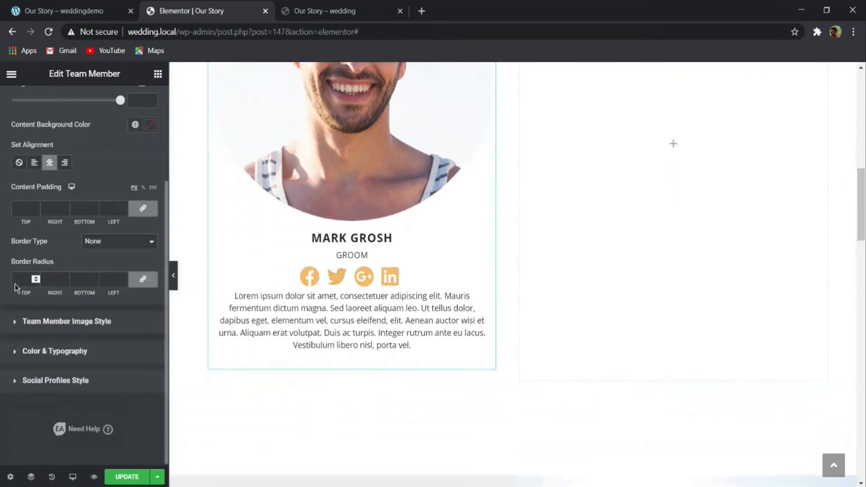
{"action": "left_click", "coordinate": [56, 320]}
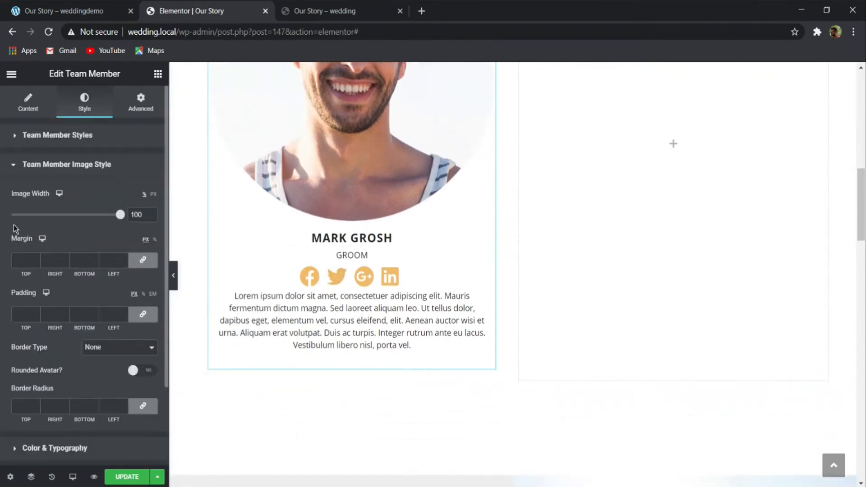
{"action": "mouse_move", "coordinate": [120, 214]}
{"action": "left_mouse_down"}
{"action": "mouse_move", "coordinate": [90, 215]}
{"action": "mouse_move", "coordinate": [112, 217]}
{"action": "left_mouse_up"}
{"action": "type", "text": "50"}
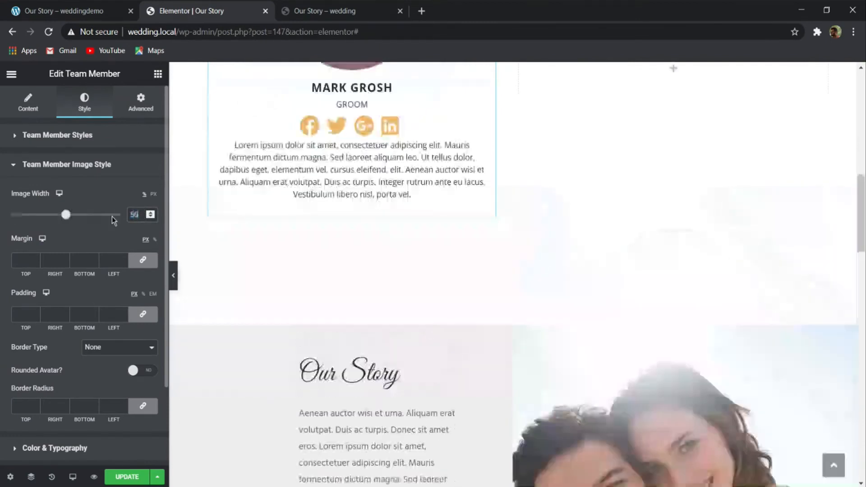
{"action": "scroll", "coordinate": [232, 242], "scroll_direction": "up", "scroll_amount": 2}
{"action": "scroll", "coordinate": [232, 241], "scroll_direction": "up", "scroll_amount": 5}
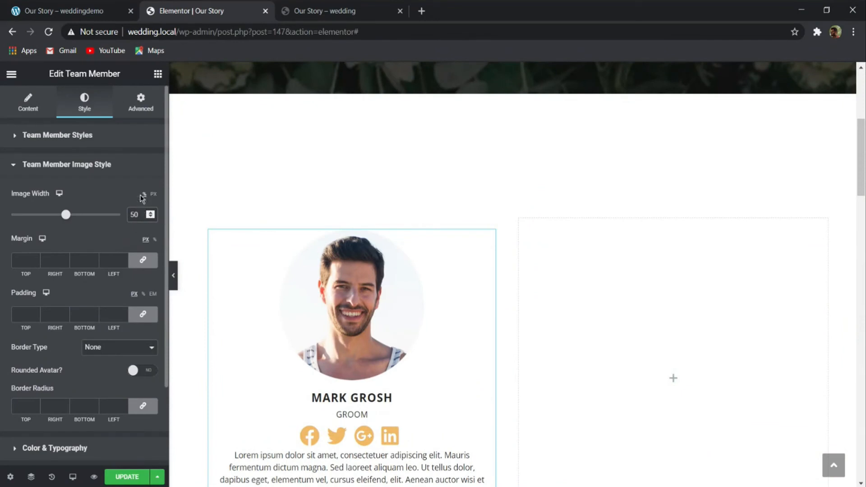
- Set the member name's color to #262626
{"action": "scroll", "coordinate": [124, 260], "scroll_direction": "down", "scroll_amount": 2}
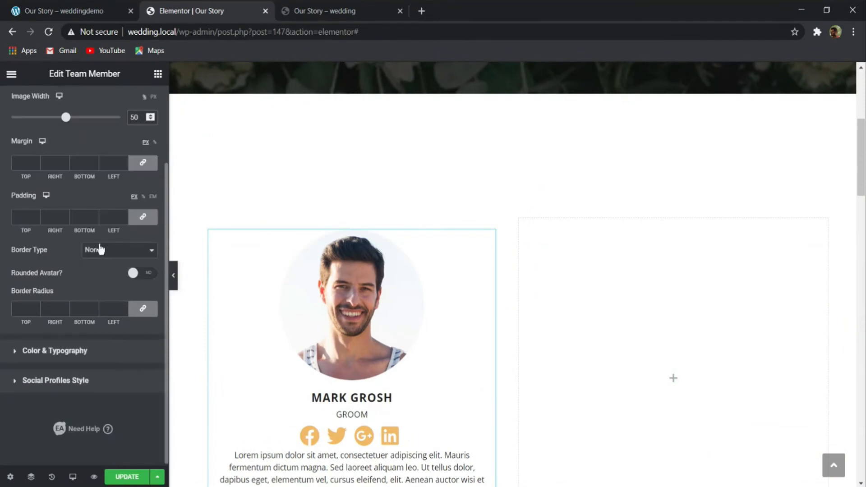
{"action": "left_click", "coordinate": [36, 350]}
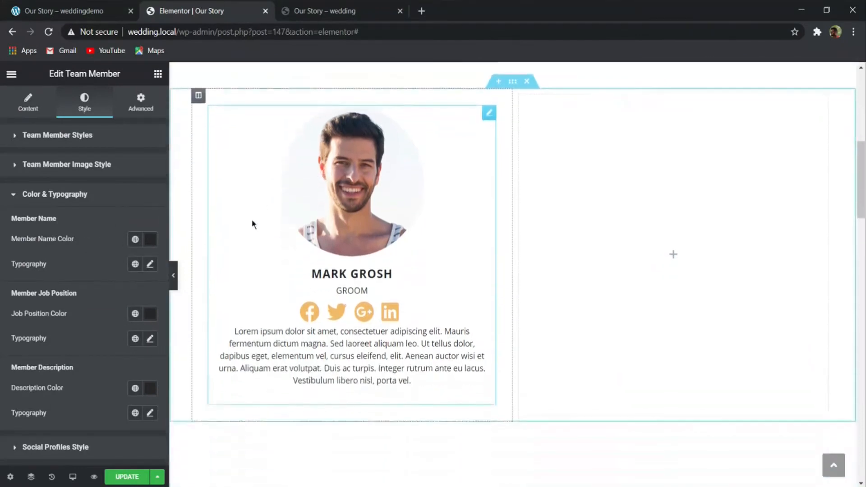
{"action": "left_click", "coordinate": [152, 242]}
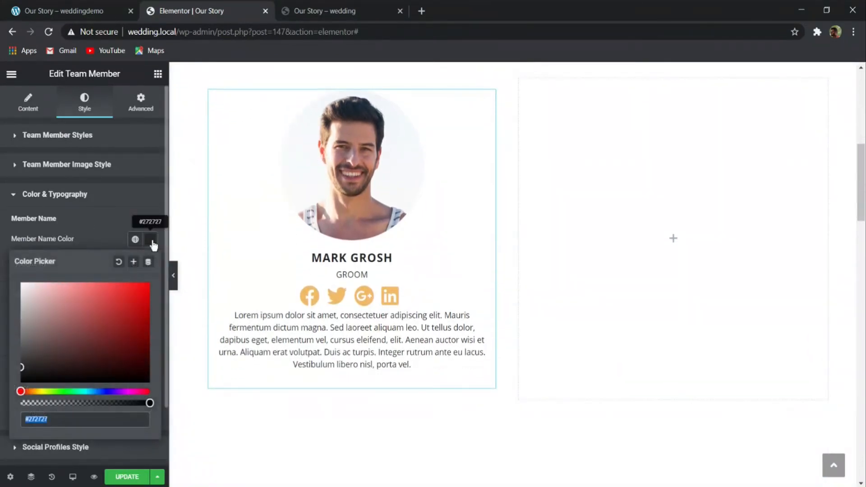
{"action": "type", "text": "262626"}
{"action": "left_click", "coordinate": [93, 231]}
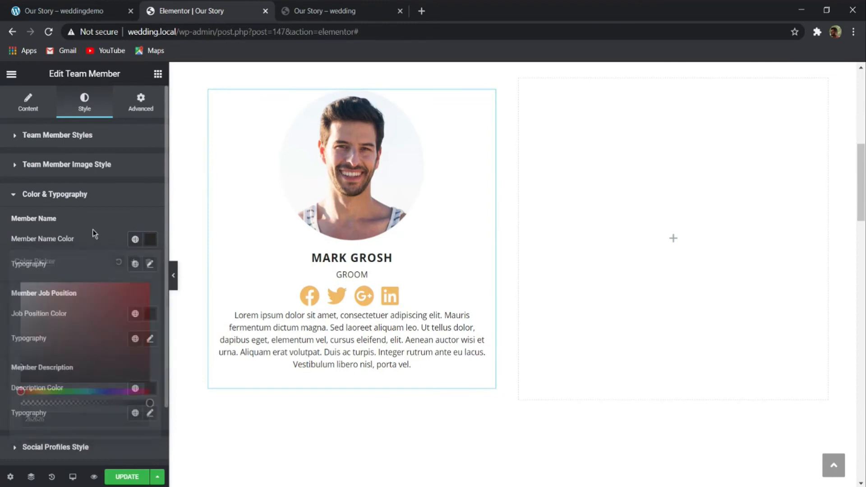
- Change the member name's font family to Great Vibes
{"action": "left_click", "coordinate": [151, 264]}
{"action": "left_click", "coordinate": [111, 321]}
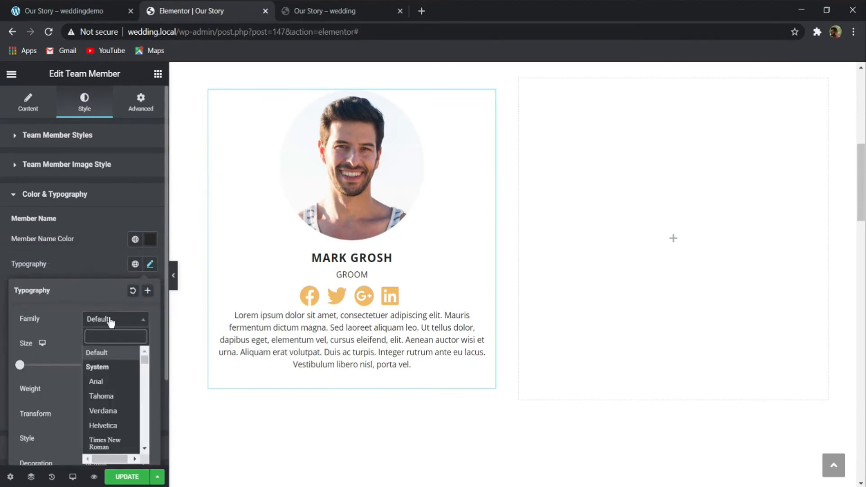
{"action": "type", "text": "grea"}
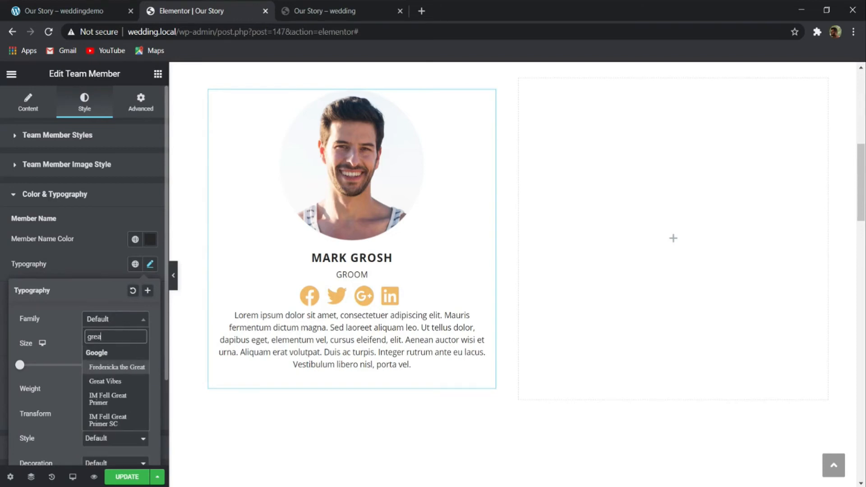
{"action": "key", "text": "Down"}
{"action": "key", "text": "Return"}
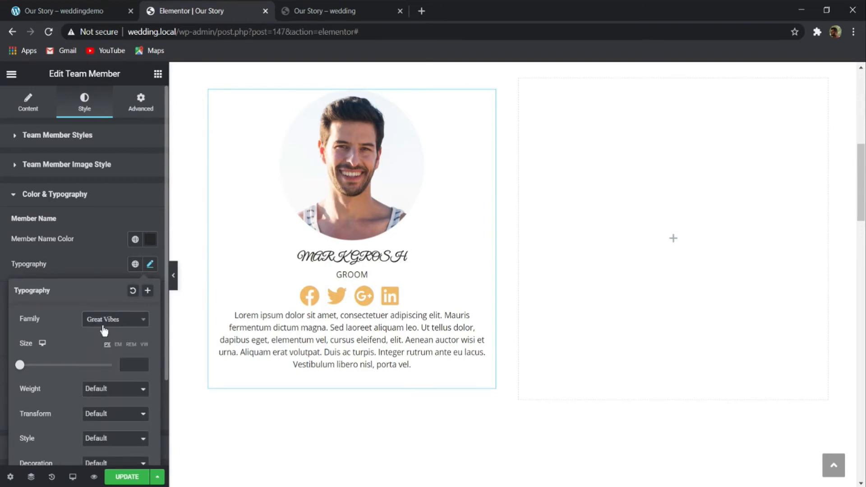
- Set the member name's font size to 34 px
{"action": "left_click", "coordinate": [126, 363]}
{"action": "type", "text": "48"}
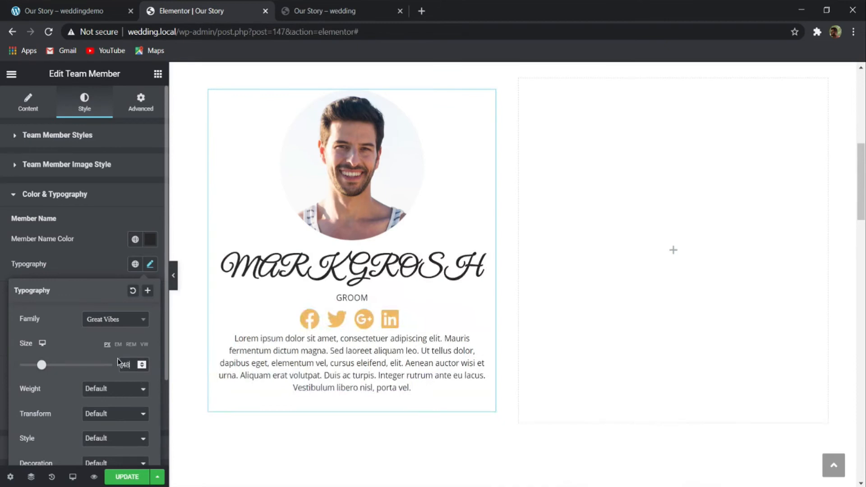
{"action": "key", "text": "Down"}
{"action": "key", "text": "Down"}
{"action": "key", "text": "Down"}
{"action": "key", "text": "Down"}
{"action": "key", "text": "Down"}
{"action": "key", "text": "Down"}
{"action": "key", "text": "Down"}
{"action": "key", "text": "Down"}
{"action": "key", "text": "Down"}
{"action": "key", "text": "Down"}
{"action": "key", "text": "Down"}
{"action": "key", "text": "Down"}
{"action": "key", "text": "Down"}
{"action": "key", "text": "Down"}
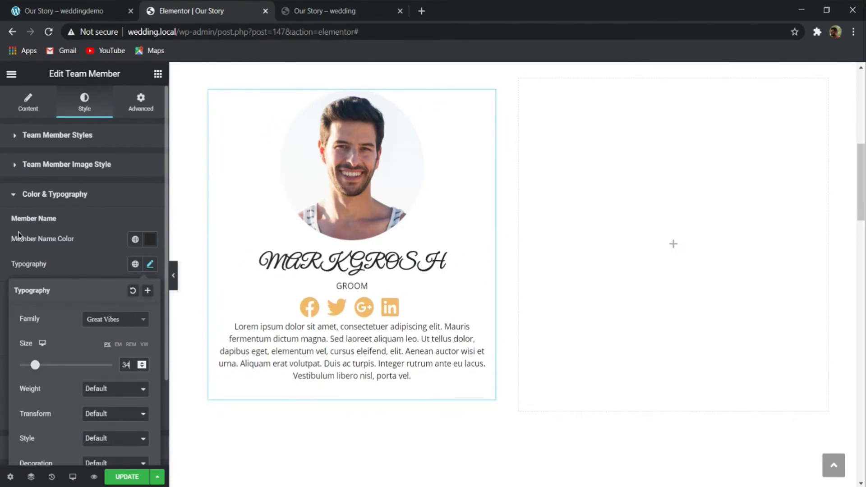
{"action": "left_click", "coordinate": [28, 103]}
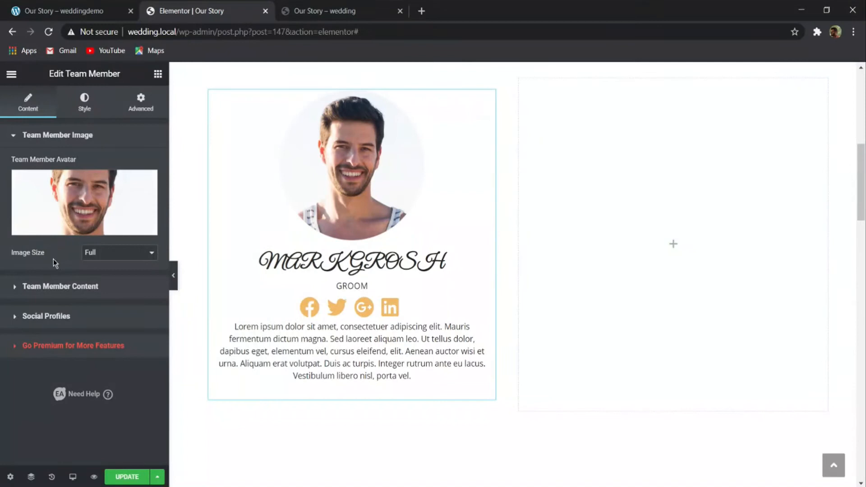
{"action": "left_click", "coordinate": [59, 285]}
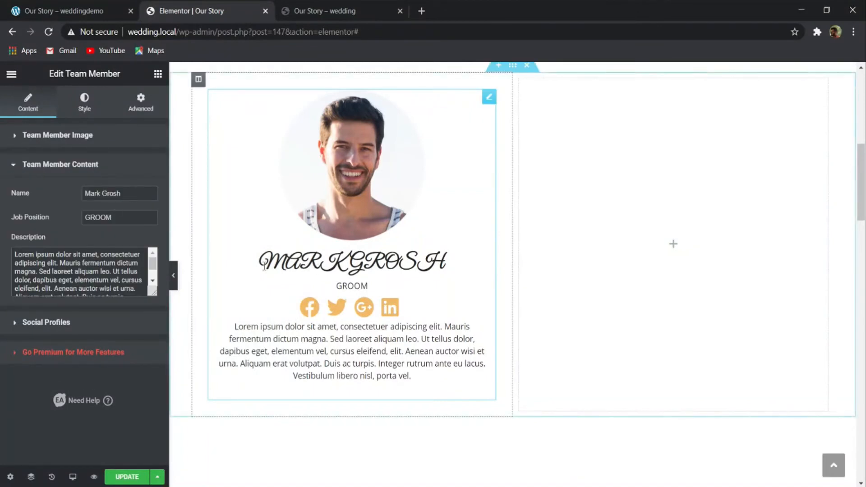
{"action": "left_click", "coordinate": [84, 102]}
{"action": "scroll", "coordinate": [130, 300], "scroll_direction": "down", "scroll_amount": 3}
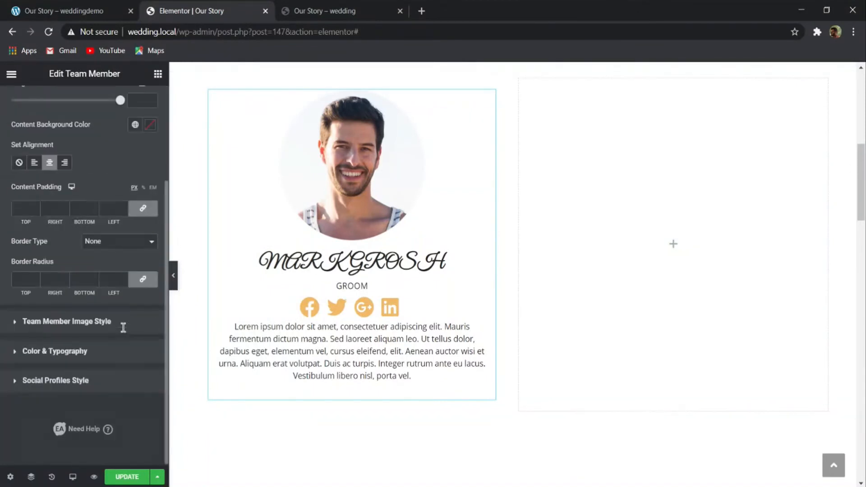
{"action": "left_click", "coordinate": [86, 330]}
{"action": "scroll", "coordinate": [95, 303], "scroll_direction": "down", "scroll_amount": 2}
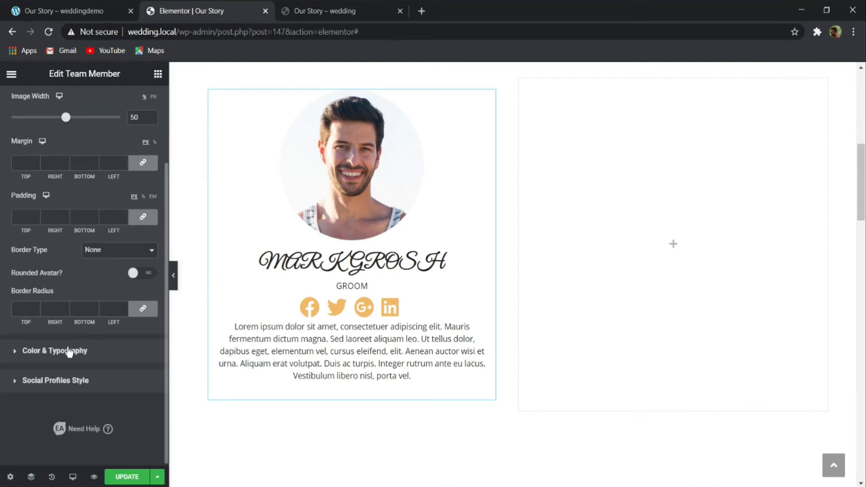
- Set the member name's text transform and font style to Normal and its font size to 40 px
{"action": "left_click", "coordinate": [69, 352]}
{"action": "left_click", "coordinate": [150, 263]}
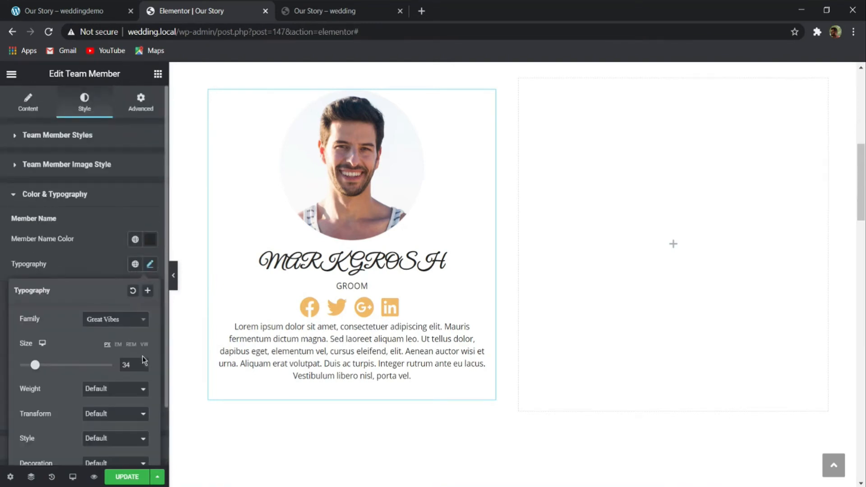
{"action": "scroll", "coordinate": [144, 360], "scroll_direction": "down", "scroll_amount": 2}
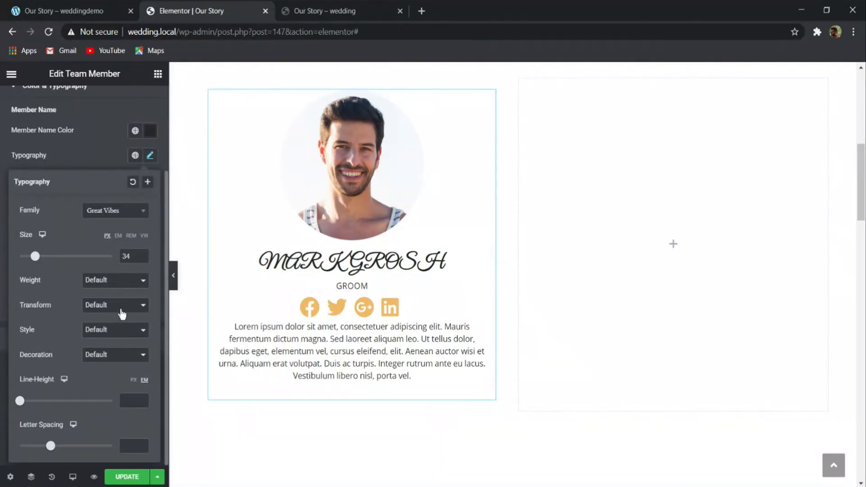
{"action": "left_click", "coordinate": [125, 332]}
{"action": "left_click", "coordinate": [114, 352]}
{"action": "left_click", "coordinate": [127, 318]}
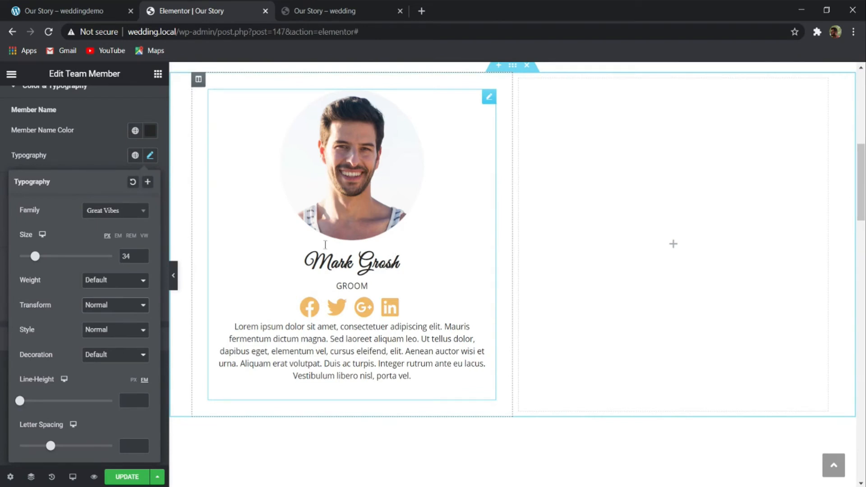
{"action": "left_click_drag", "start_coordinate": [35, 257], "coordinate": [38, 257]}
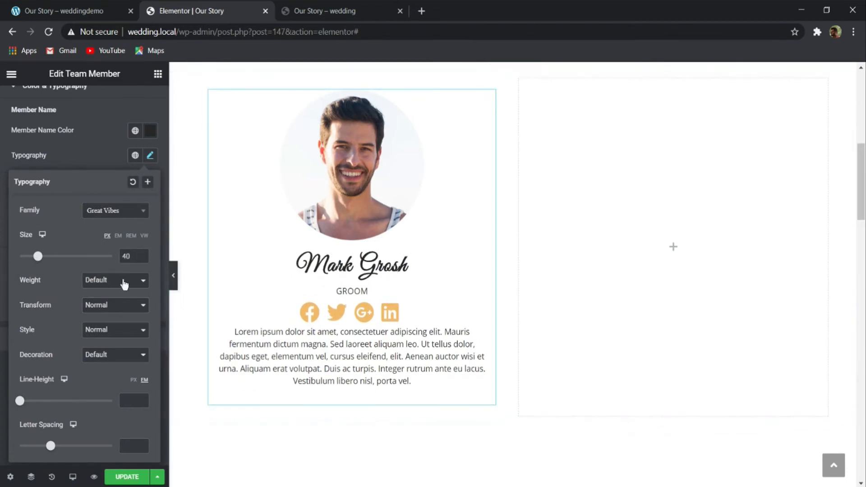
{"action": "left_click", "coordinate": [123, 161]}
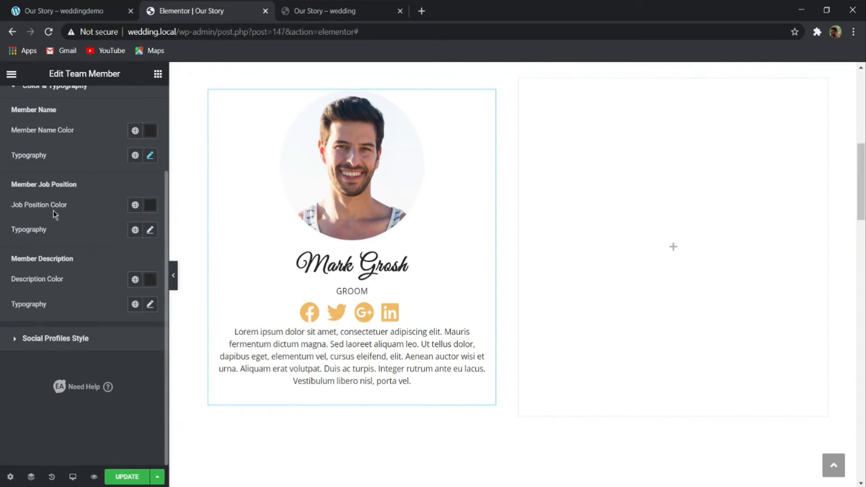
- Set the member's job position color to #999999
{"action": "left_click", "coordinate": [149, 208]}
{"action": "type", "text": "99999"}
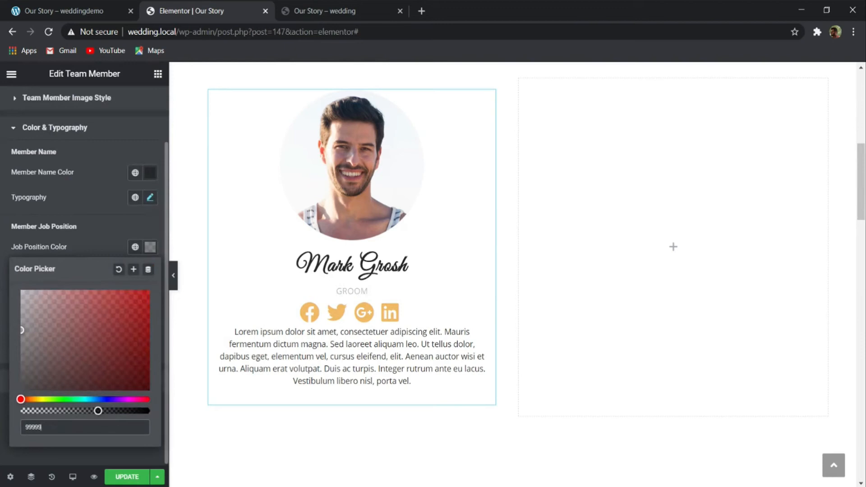
{"action": "type", "text": "9"}
{"action": "left_click", "coordinate": [107, 226]}
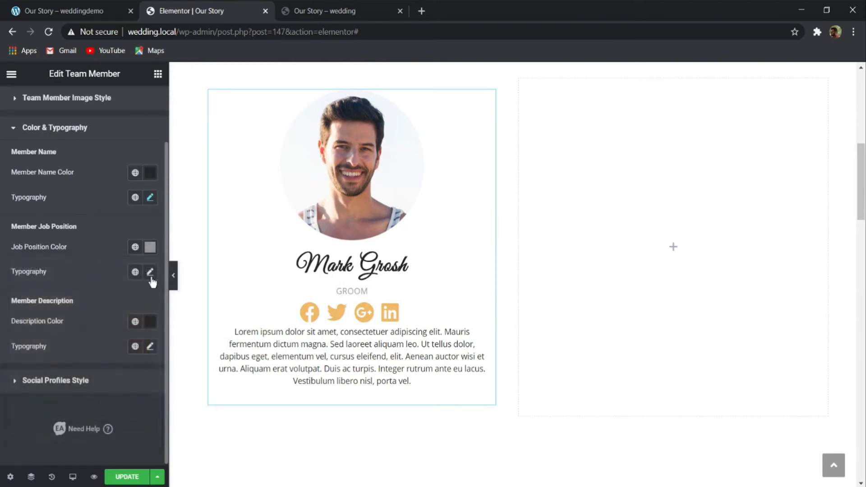
- Set the job position's typography to the Hind font family at 16 px
{"action": "left_click", "coordinate": [150, 272]}
{"action": "scroll", "coordinate": [107, 224], "scroll_direction": "down", "scroll_amount": 3}
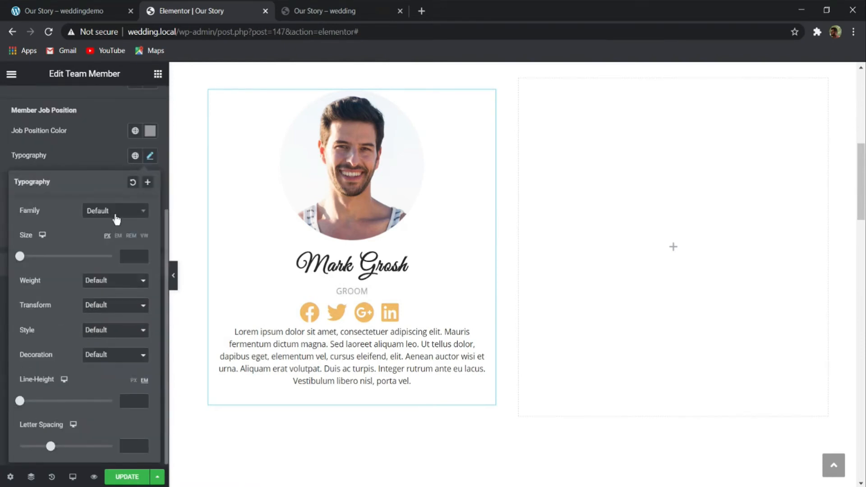
{"action": "left_click", "coordinate": [118, 218]}
{"action": "type", "text": "hin"}
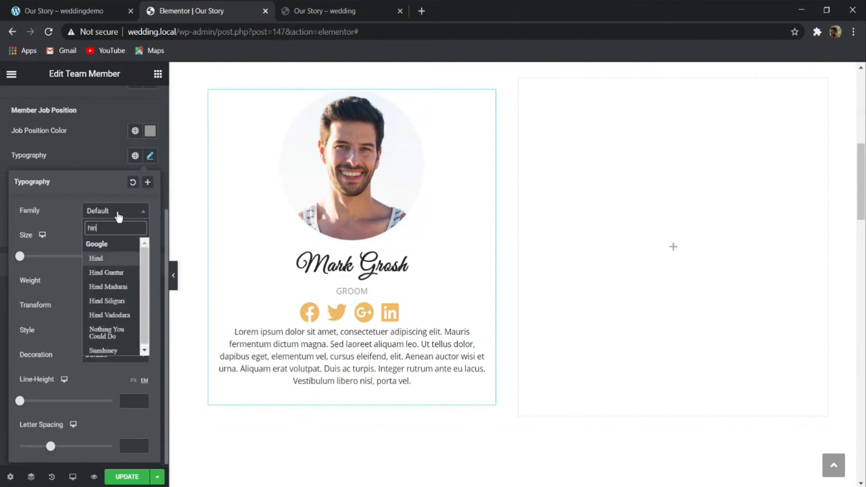
{"action": "key", "text": "Return"}
{"action": "left_click", "coordinate": [128, 258]}
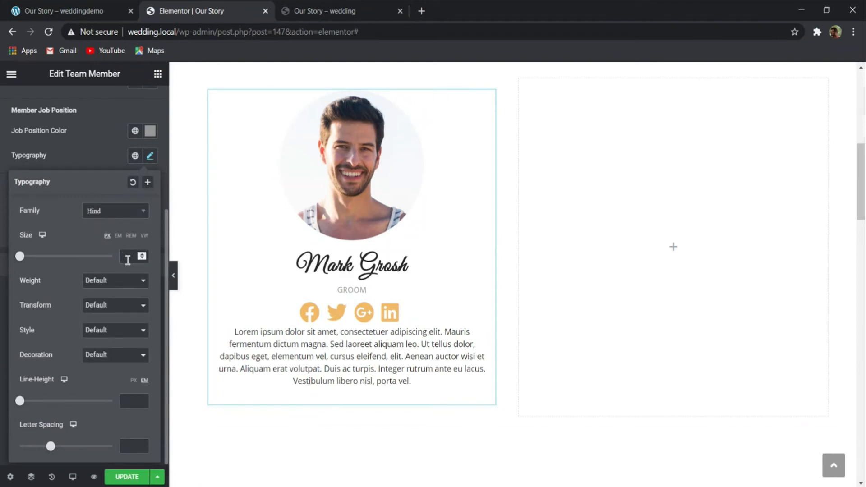
{"action": "type", "text": "14"}
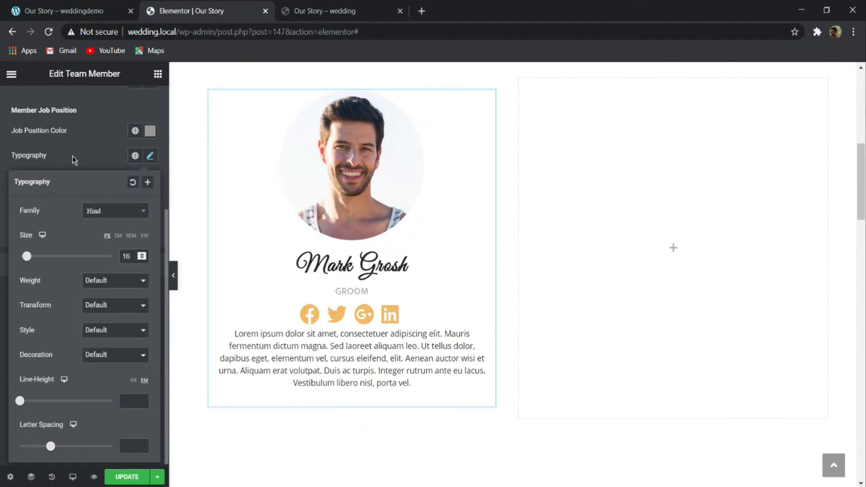
{"action": "left_click", "coordinate": [78, 145]}
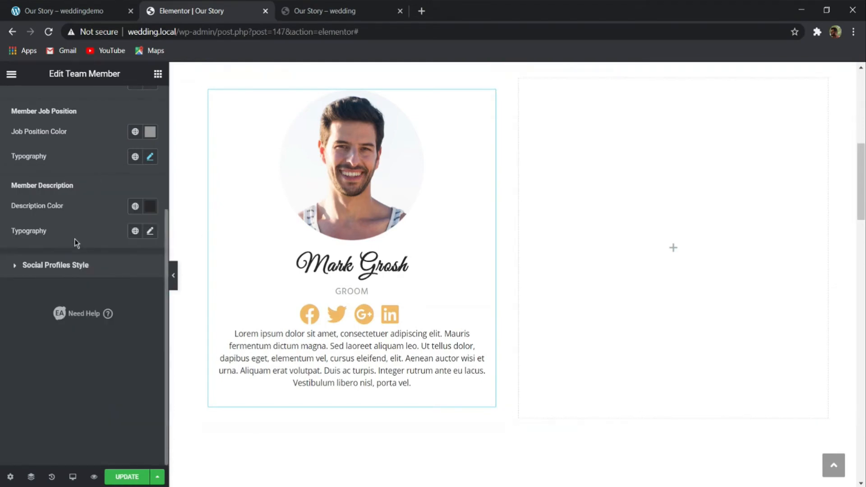
- Set the member description's color to #262626
{"action": "left_click", "coordinate": [148, 206]}
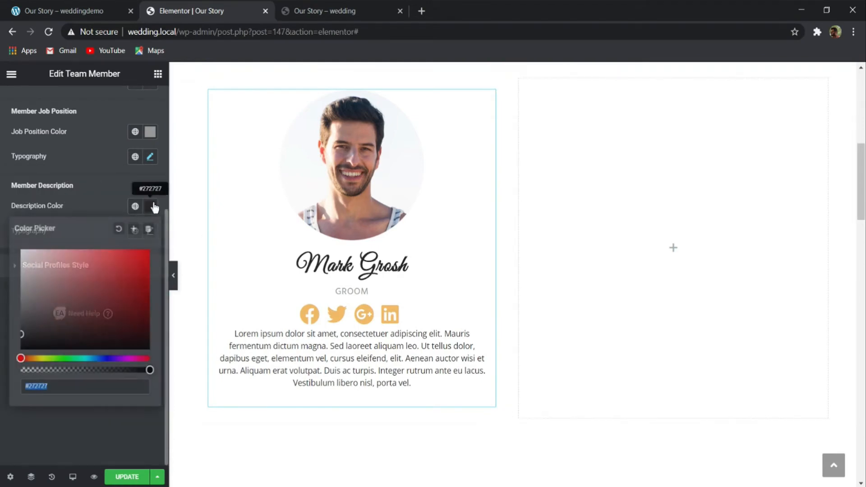
{"action": "type", "text": "262626"}
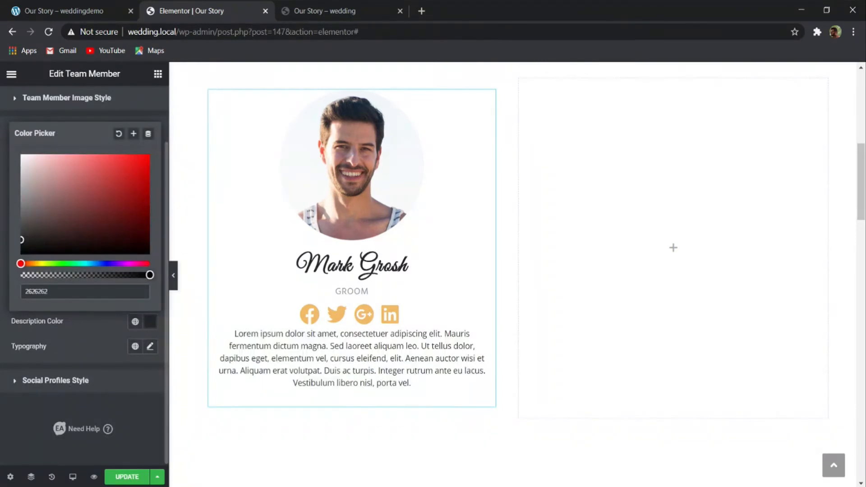
{"action": "left_click", "coordinate": [113, 328]}
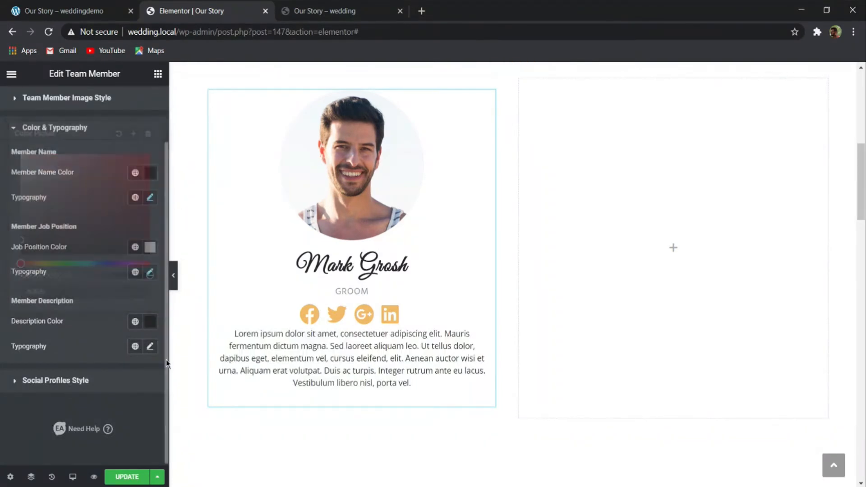
- Set the member description's typography to the Hind font family at 16 px with a 28 px line height
{"action": "left_click", "coordinate": [150, 346]}
{"action": "left_click", "coordinate": [128, 403]}
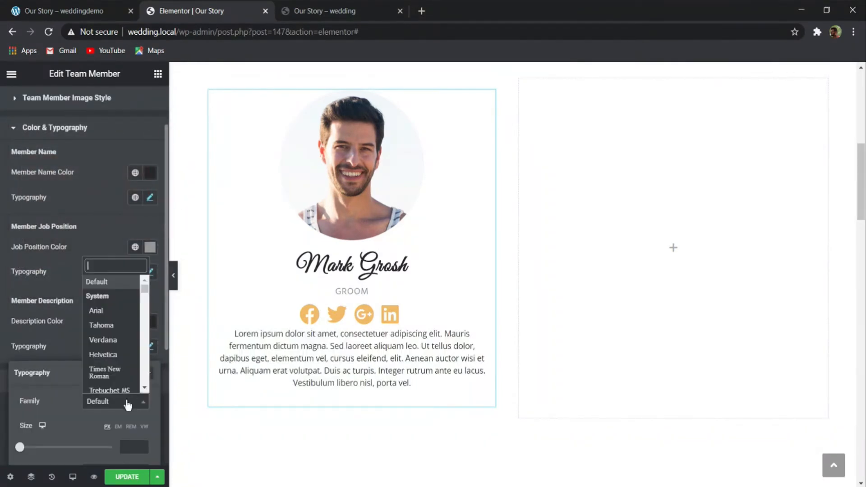
{"action": "type", "text": "hind"}
{"action": "key", "text": "Return"}
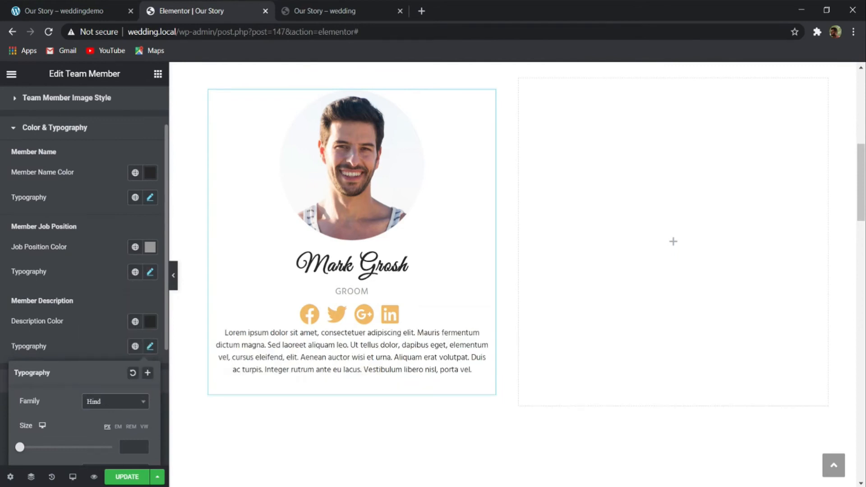
{"action": "scroll", "coordinate": [76, 376], "scroll_direction": "down", "scroll_amount": 4}
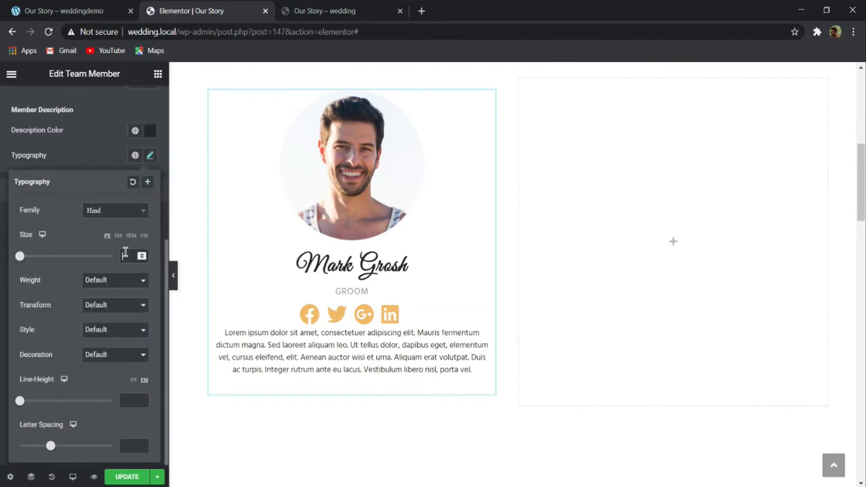
{"action": "type", "text": "16"}
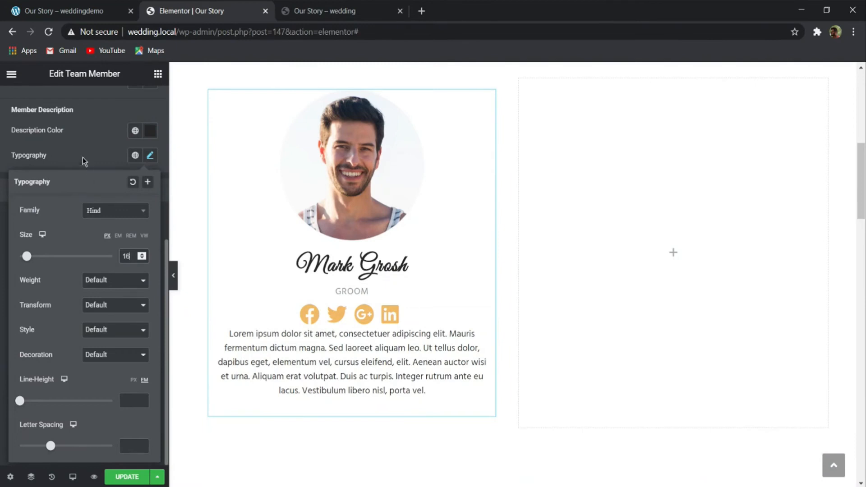
{"action": "left_click", "coordinate": [129, 399]}
{"action": "type", "text": "28"}
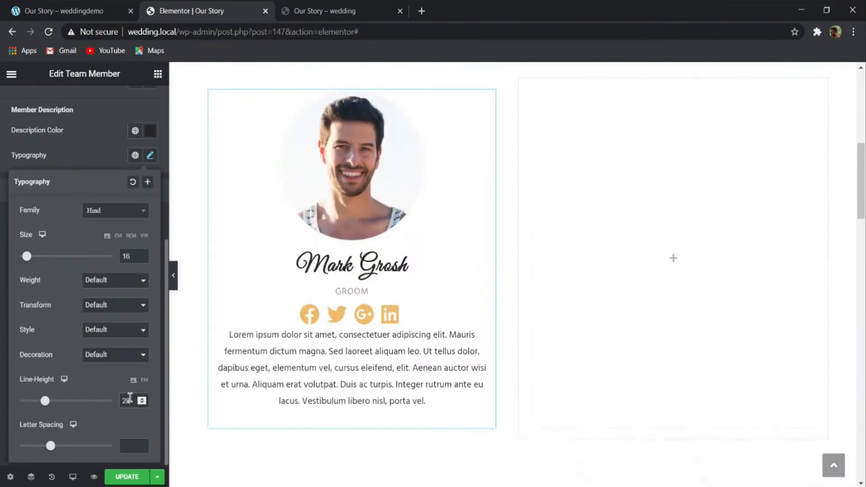
{"action": "left_click", "coordinate": [74, 167]}
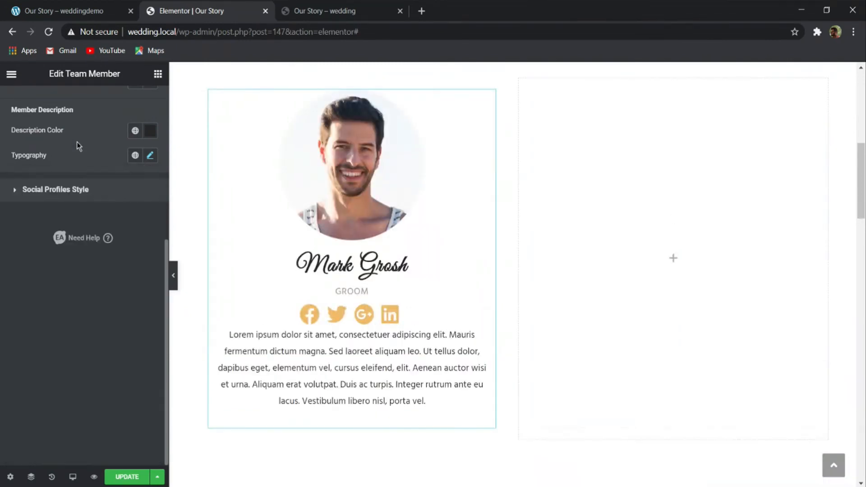
- Set the social profile icon size to 20 and give the social profiles an unlinked bottom margin of 20 px
{"action": "left_click", "coordinate": [65, 192]}
{"action": "scroll", "coordinate": [133, 208], "scroll_direction": "down", "scroll_amount": 5}
{"action": "scroll", "coordinate": [126, 207], "scroll_direction": "up", "scroll_amount": 5}
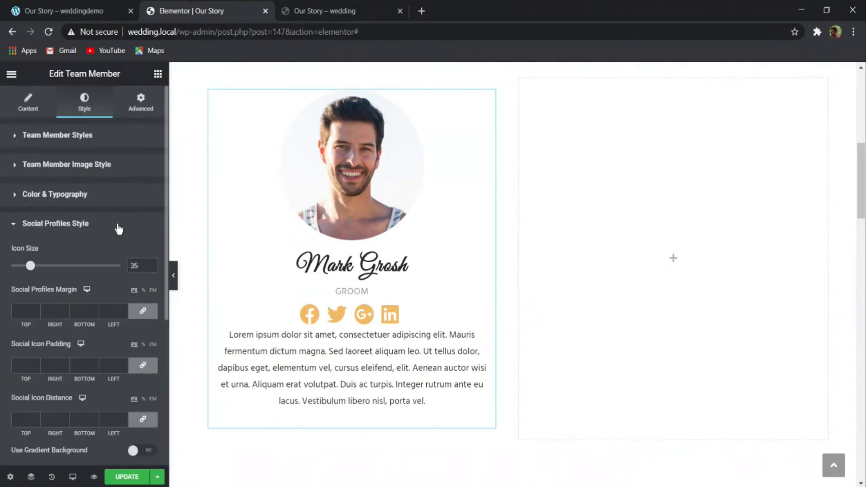
{"action": "left_click", "coordinate": [143, 312]}
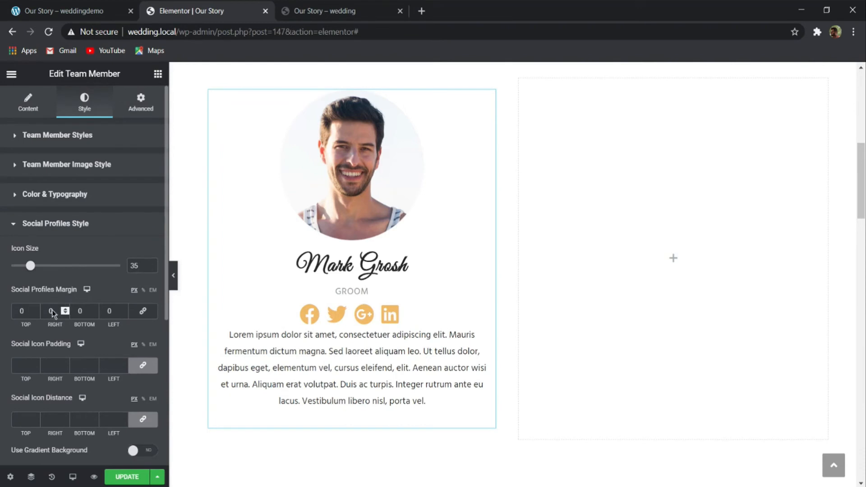
{"action": "left_click_drag", "start_coordinate": [35, 274], "coordinate": [28, 275]}
{"action": "key", "text": "BackSpace"}
{"action": "type", "text": "0"}
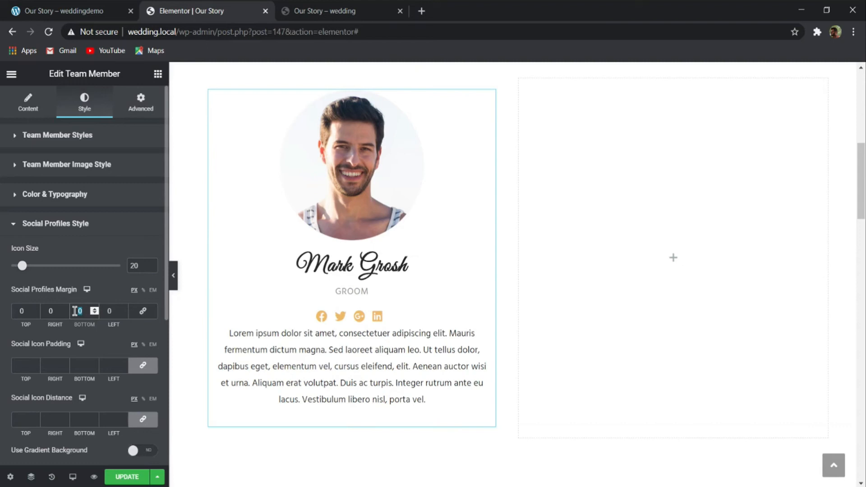
{"action": "type", "text": "20"}
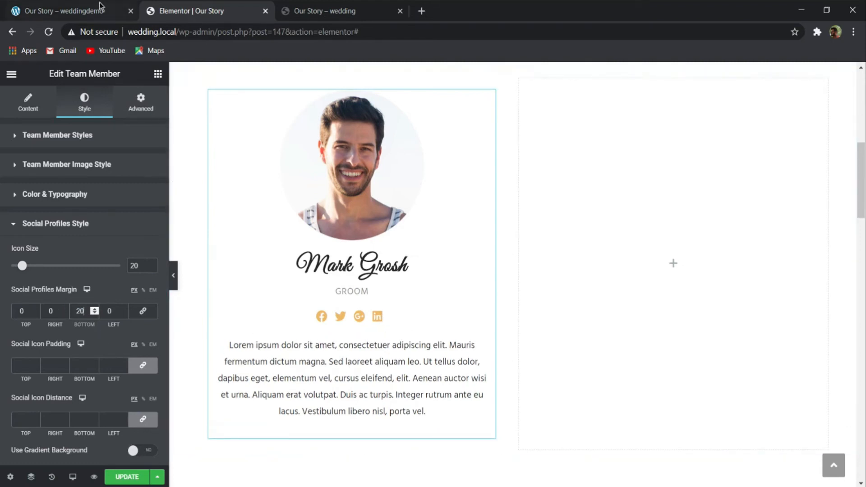
- Check the social icons on the reference weddingdemo Our Story page and set the widget's normal icon color to #f9728a
{"action": "left_click", "coordinate": [81, 11]}
{"action": "left_click", "coordinate": [337, 292]}
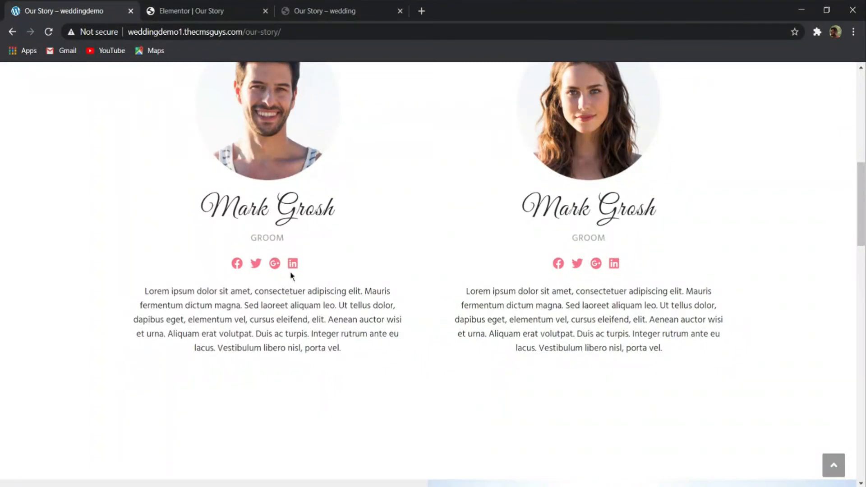
{"action": "left_click", "coordinate": [205, 5]}
{"action": "scroll", "coordinate": [86, 271], "scroll_direction": "down", "scroll_amount": 5}
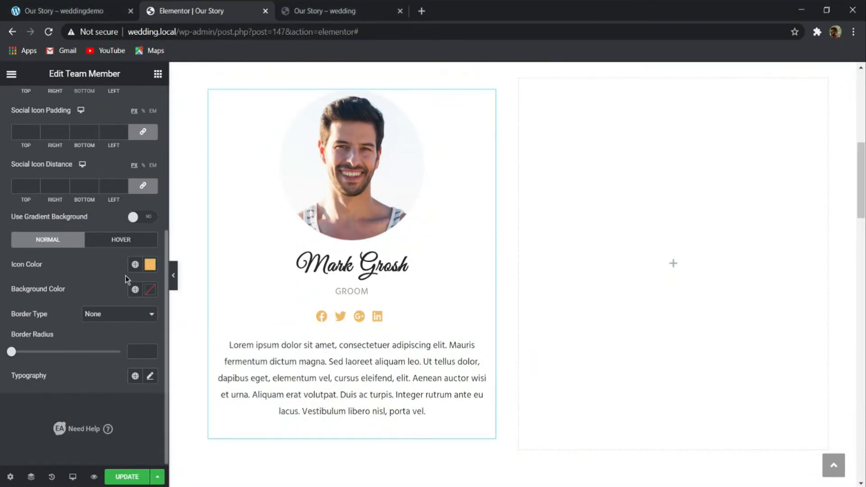
{"action": "left_click", "coordinate": [153, 265]}
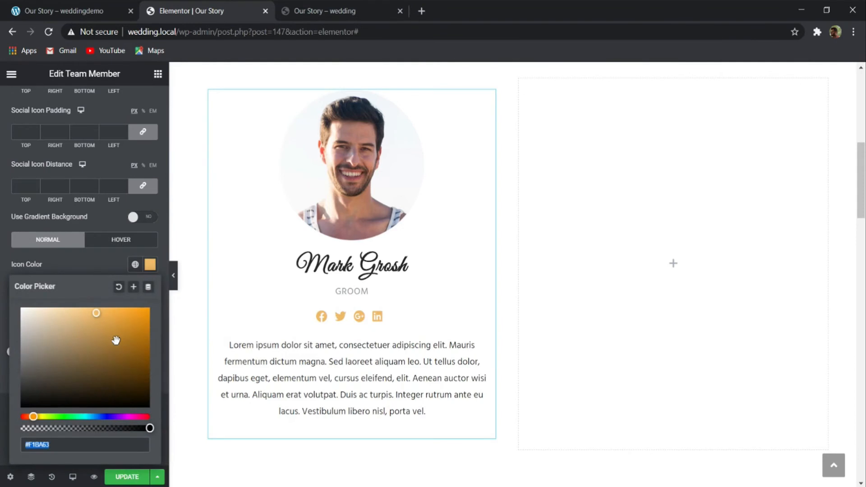
{"action": "key", "text": "BackSpace"}
{"action": "type", "text": "f9728"}
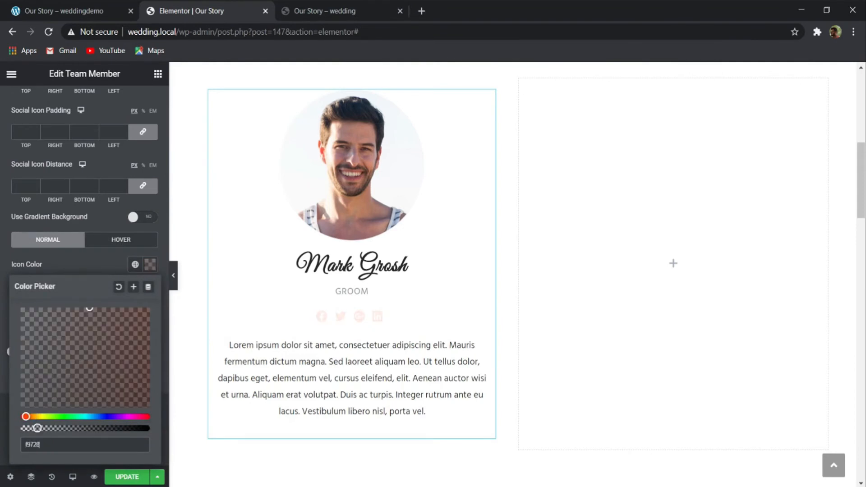
{"action": "type", "text": "a"}
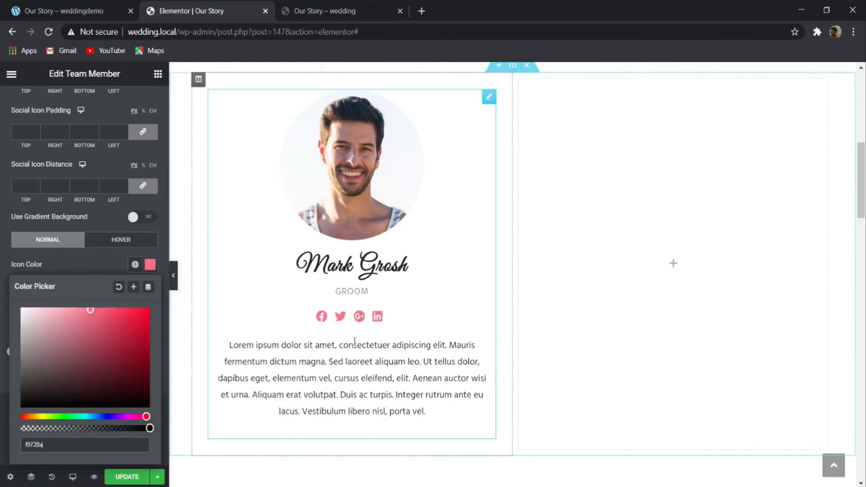
{"action": "left_click", "coordinate": [91, 263]}
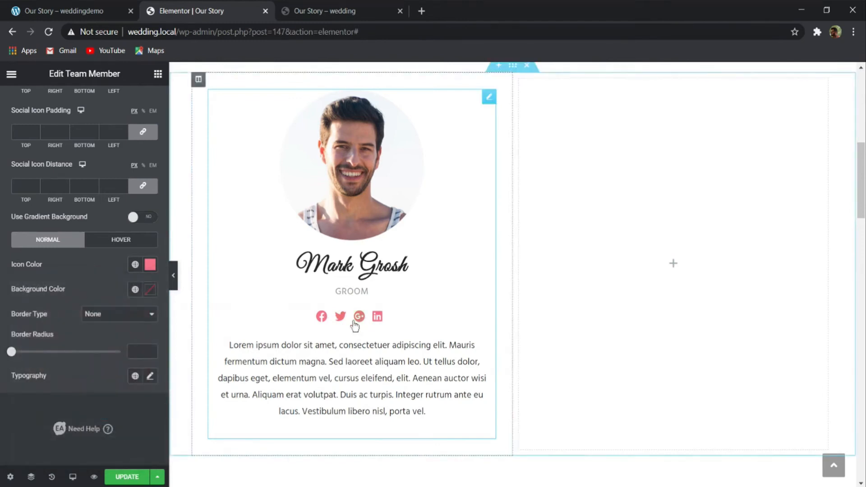
- Duplicate the groom's Team Member widget and move the copy into the empty column beside it
{"action": "scroll", "coordinate": [353, 209], "scroll_direction": "up", "scroll_amount": 8}
{"action": "scroll", "coordinate": [352, 231], "scroll_direction": "down", "scroll_amount": 15}
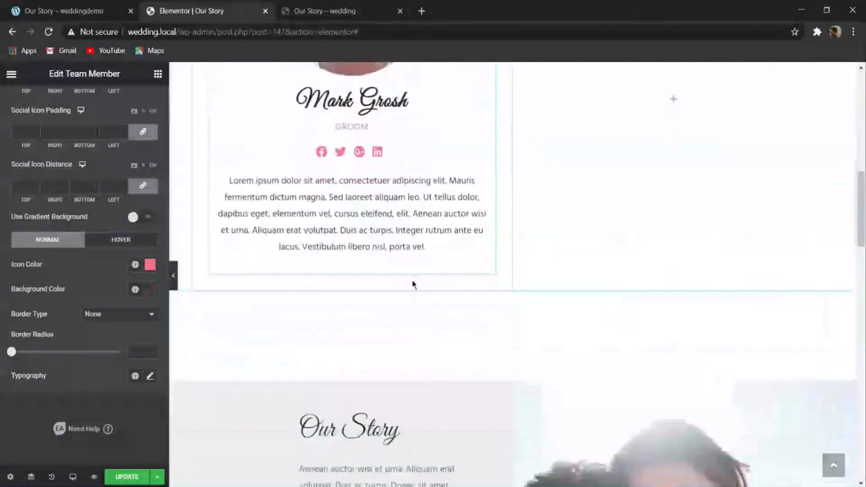
{"action": "scroll", "coordinate": [424, 283], "scroll_direction": "up", "scroll_amount": 6}
{"action": "scroll", "coordinate": [385, 292], "scroll_direction": "up", "scroll_amount": 10}
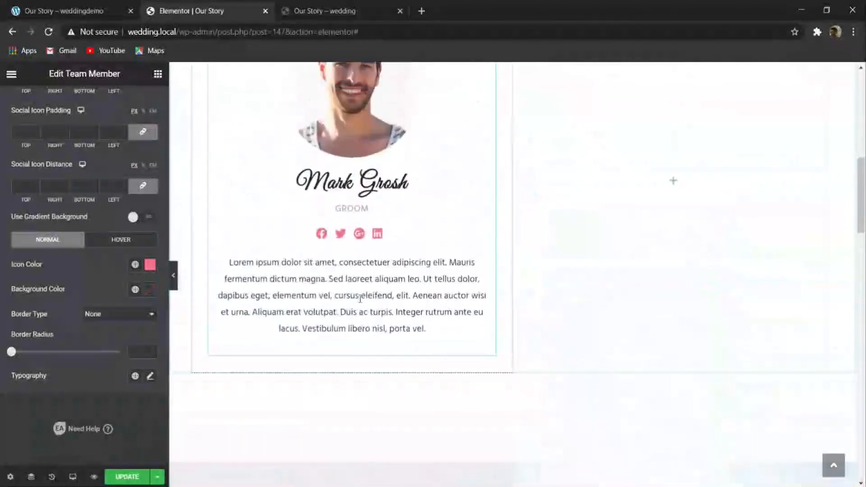
{"action": "right_click", "coordinate": [416, 255]}
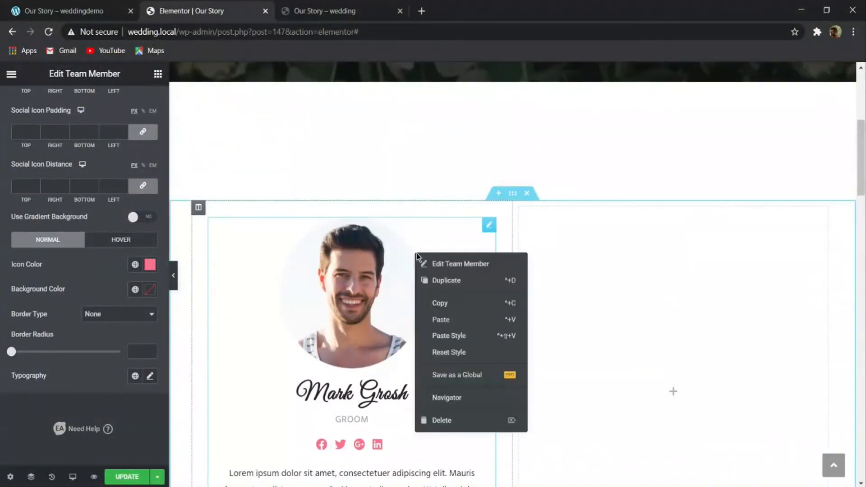
{"action": "left_click", "coordinate": [435, 280]}
{"action": "left_click_drag", "start_coordinate": [448, 277], "coordinate": [644, 97]}
{"action": "scroll", "coordinate": [622, 248], "scroll_direction": "up", "scroll_amount": 1}
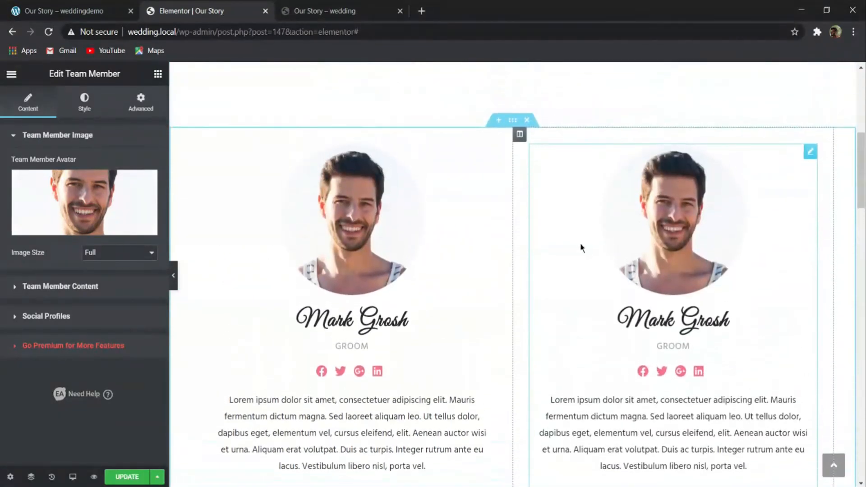
- Replace the duplicated Team Member's avatar with the media library image 430x430_photo2.jpg
{"action": "left_click", "coordinate": [98, 192]}
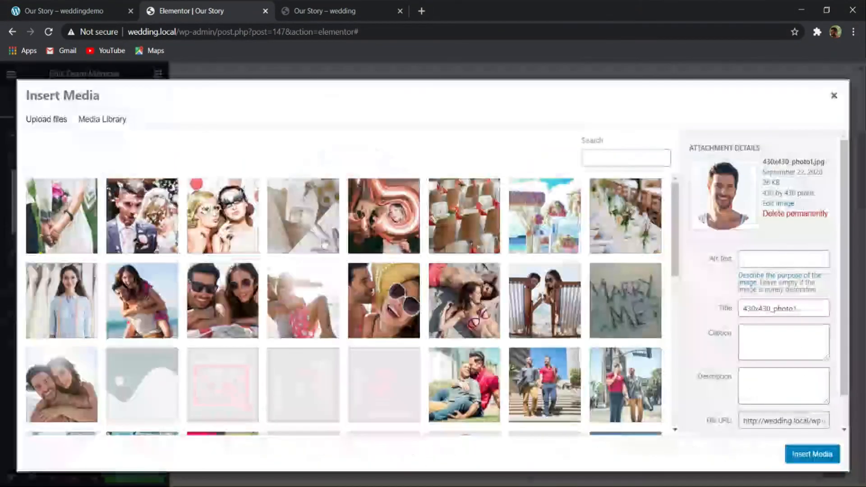
{"action": "left_click", "coordinate": [464, 303]}
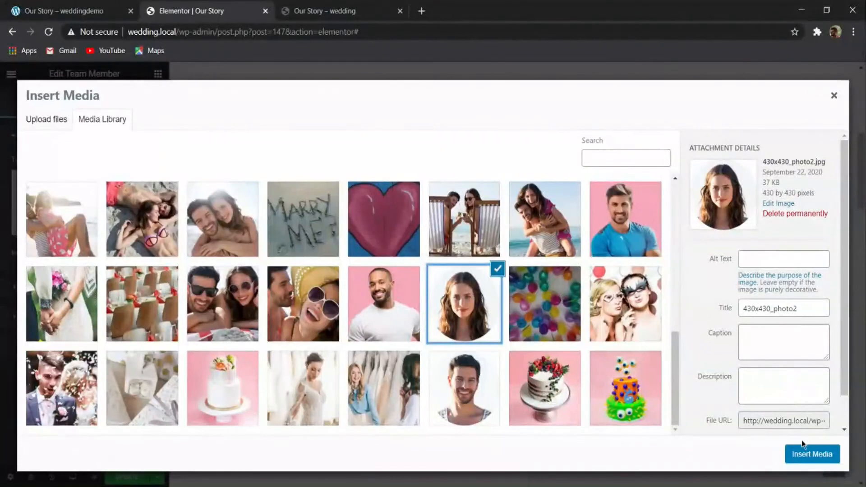
{"action": "left_click", "coordinate": [804, 451]}
- Check the bride's details on the reference Our Story page and set the duplicated Team Member's job position to BRIDE
{"action": "left_click", "coordinate": [72, 11]}
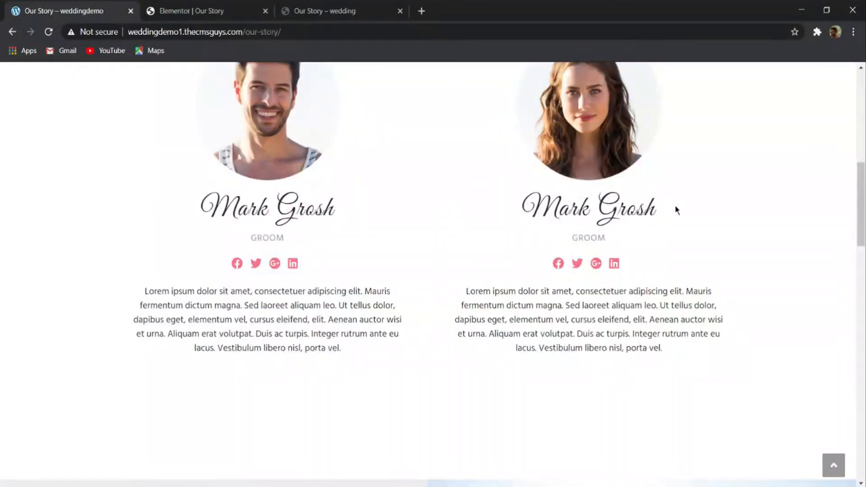
{"action": "left_click_drag", "start_coordinate": [676, 211], "coordinate": [508, 219]}
{"action": "left_click", "coordinate": [493, 218]}
{"action": "left_click", "coordinate": [185, 11]}
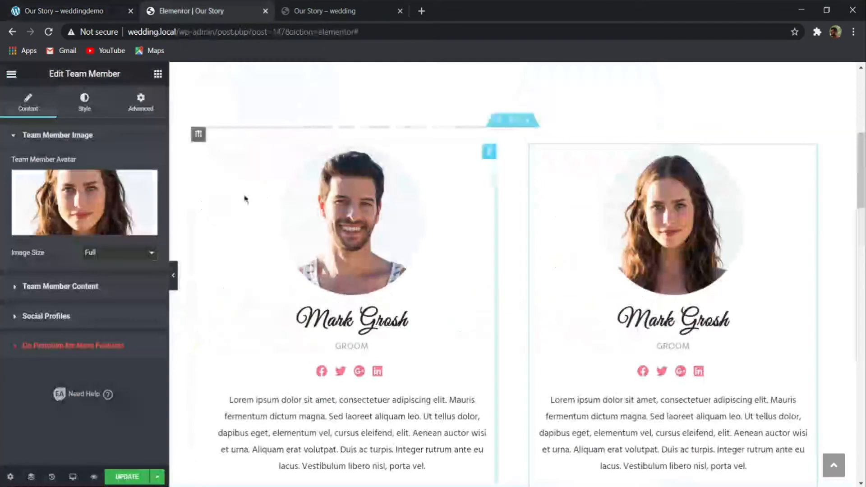
{"action": "left_click", "coordinate": [54, 286]}
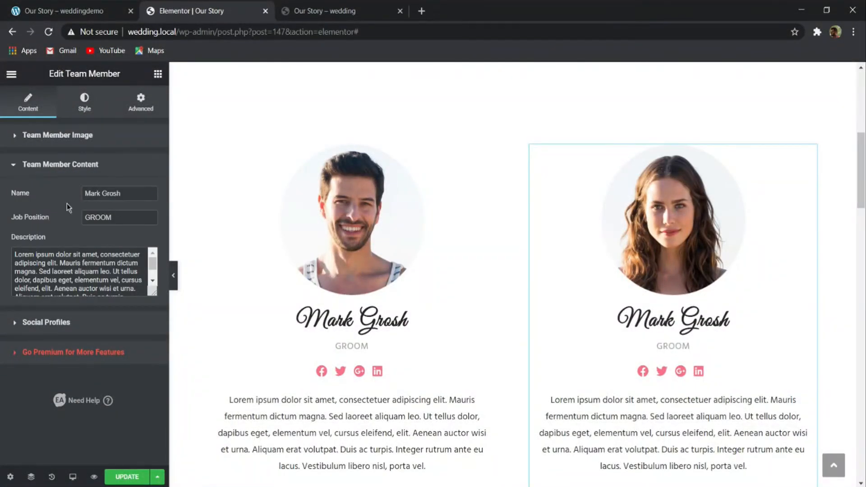
{"action": "left_click_drag", "start_coordinate": [116, 217], "coordinate": [103, 216]}
{"action": "type", "text": "BRIDE"}
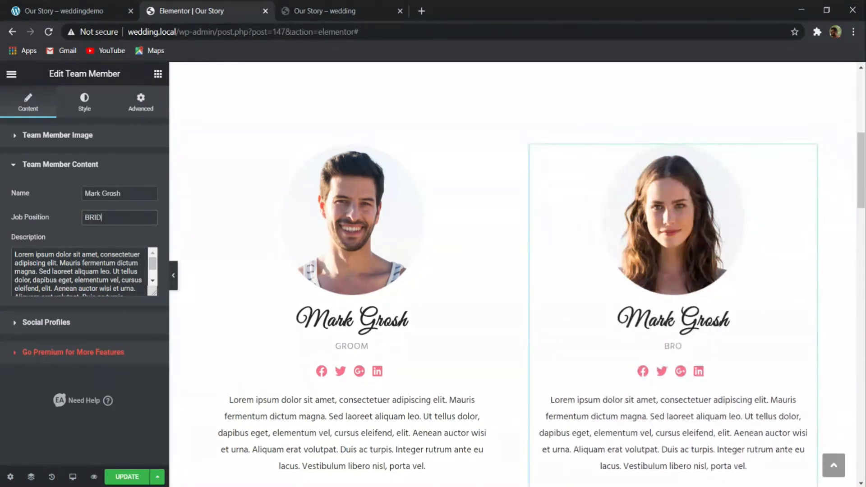
- Save the updated Our Story page and review its sections from the team members to the page header
{"action": "scroll", "coordinate": [369, 196], "scroll_direction": "down", "scroll_amount": 1}
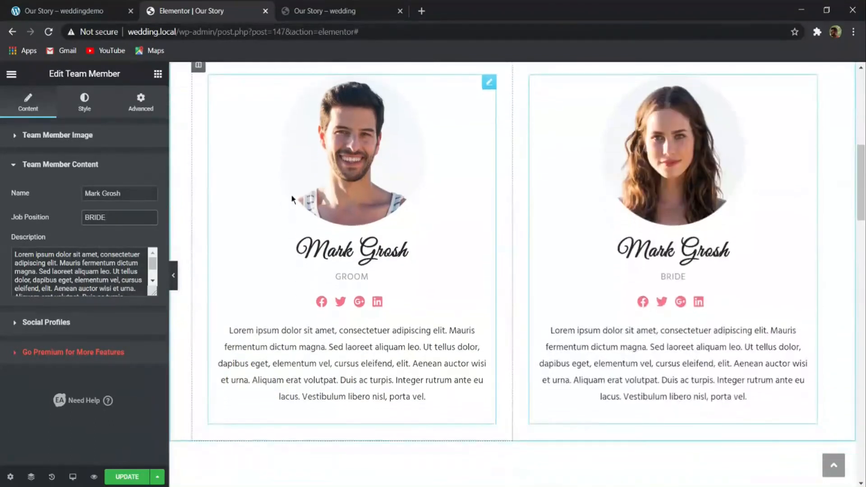
{"action": "scroll", "coordinate": [290, 194], "scroll_direction": "up", "scroll_amount": 5}
{"action": "scroll", "coordinate": [505, 240], "scroll_direction": "up", "scroll_amount": 13}
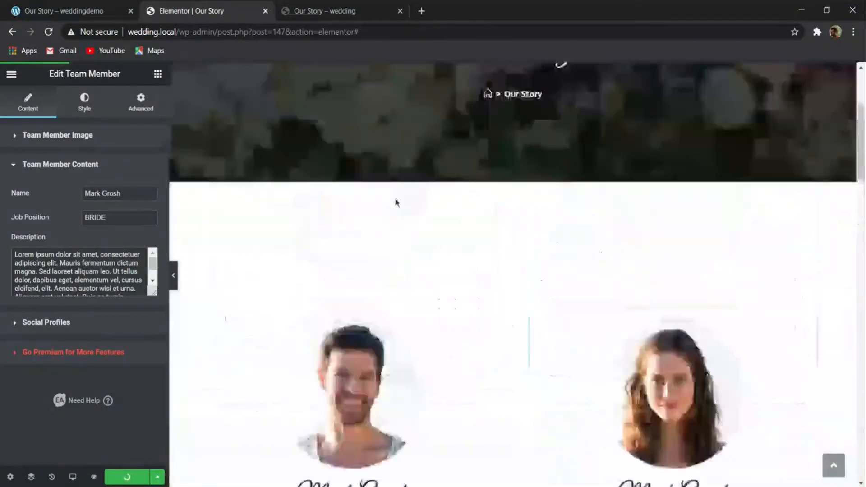
{"action": "scroll", "coordinate": [445, 196], "scroll_direction": "down", "scroll_amount": 20}
{"action": "scroll", "coordinate": [271, 332], "scroll_direction": "up", "scroll_amount": 10}
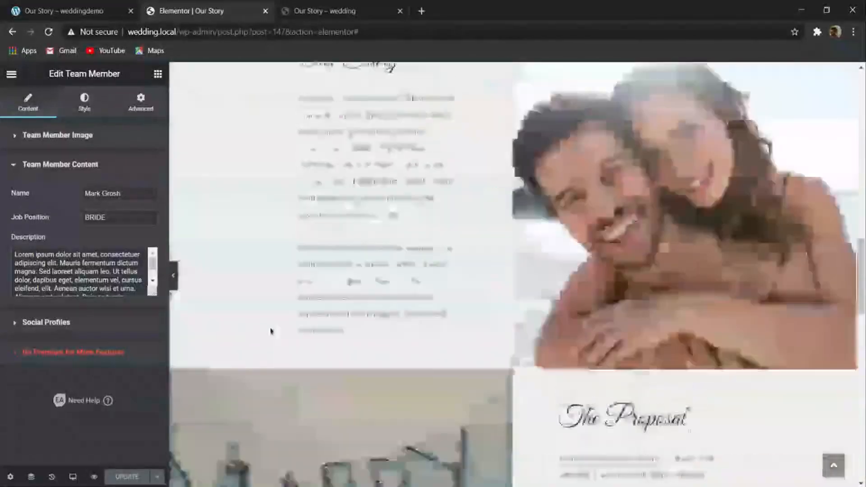
{"action": "scroll", "coordinate": [271, 332], "scroll_direction": "up", "scroll_amount": 6}
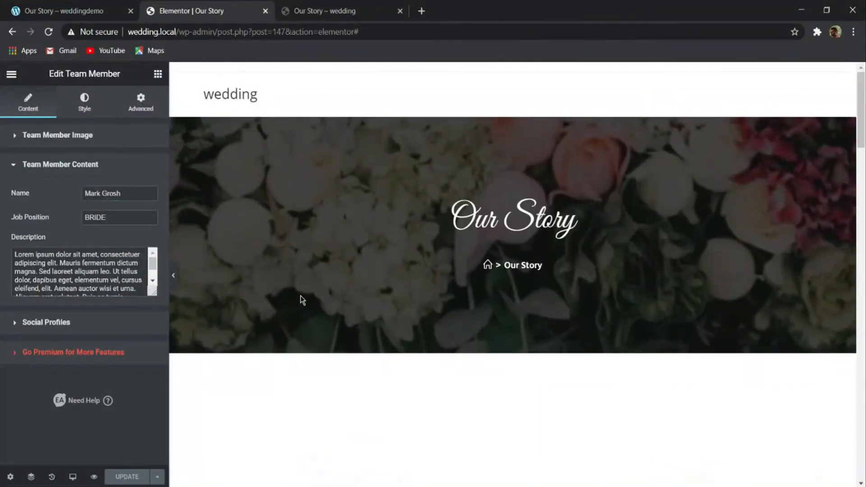
- Switch to the reference weddingdemo site and open its RSVP page
{"action": "left_click", "coordinate": [96, 10]}
{"action": "scroll", "coordinate": [360, 221], "scroll_direction": "up", "scroll_amount": 8}
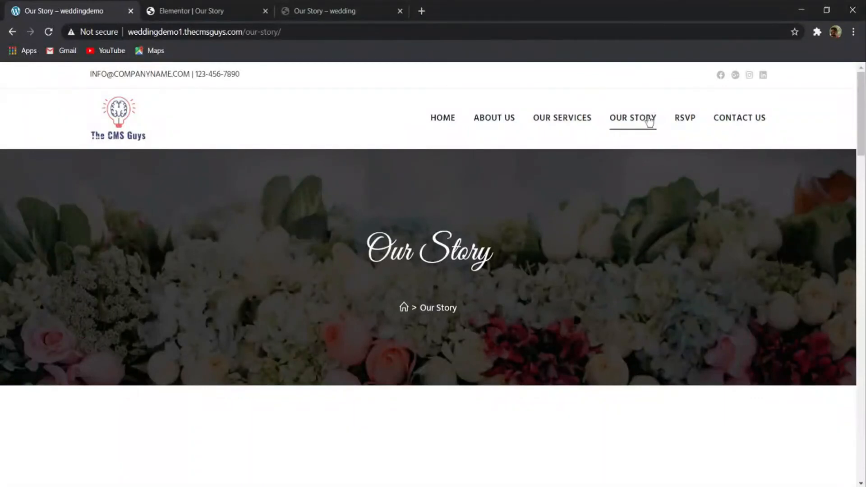
{"action": "left_click", "coordinate": [685, 122]}
- Exit the Elementor editor for Our Story to the WordPress dashboard and open the list of all pages
{"action": "left_click", "coordinate": [207, 9]}
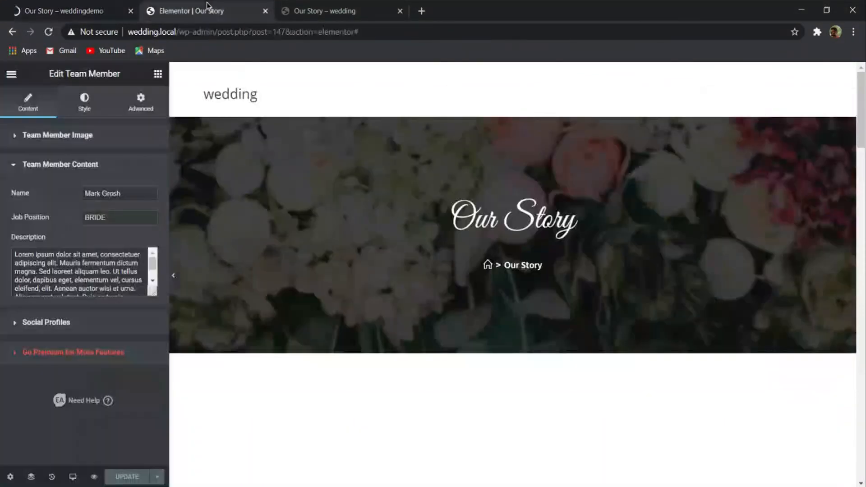
{"action": "left_click", "coordinate": [11, 74]}
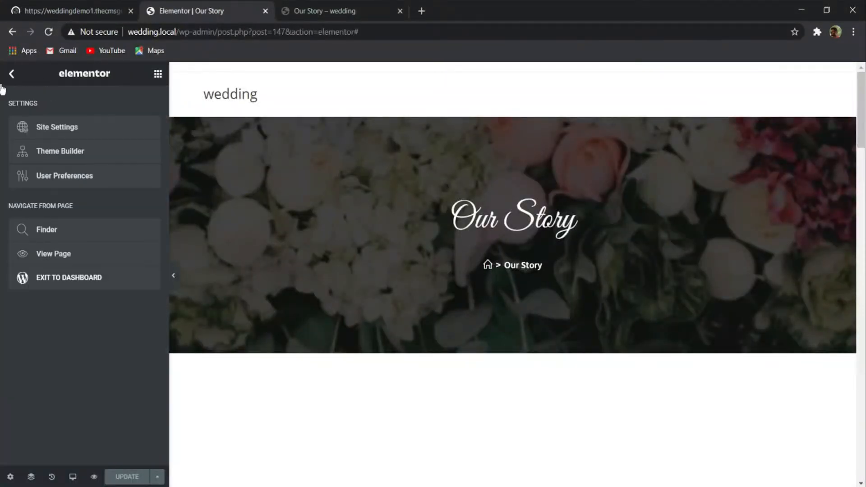
{"action": "left_click", "coordinate": [57, 277]}
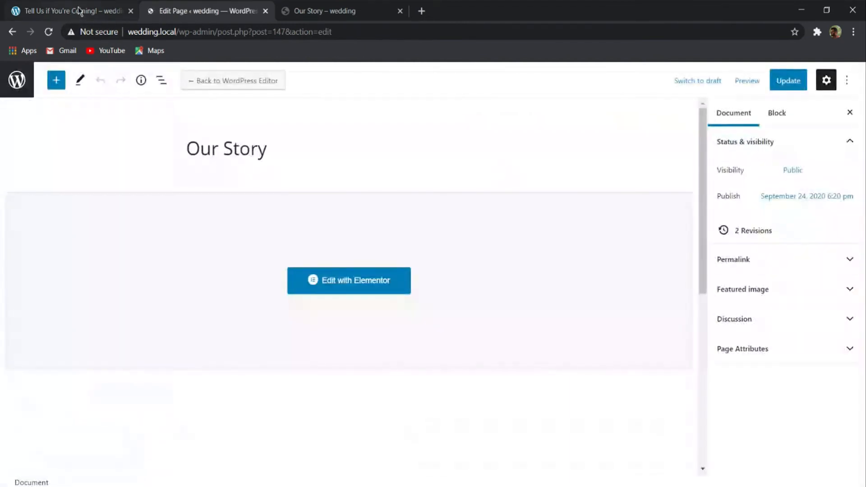
{"action": "left_click", "coordinate": [21, 81]}
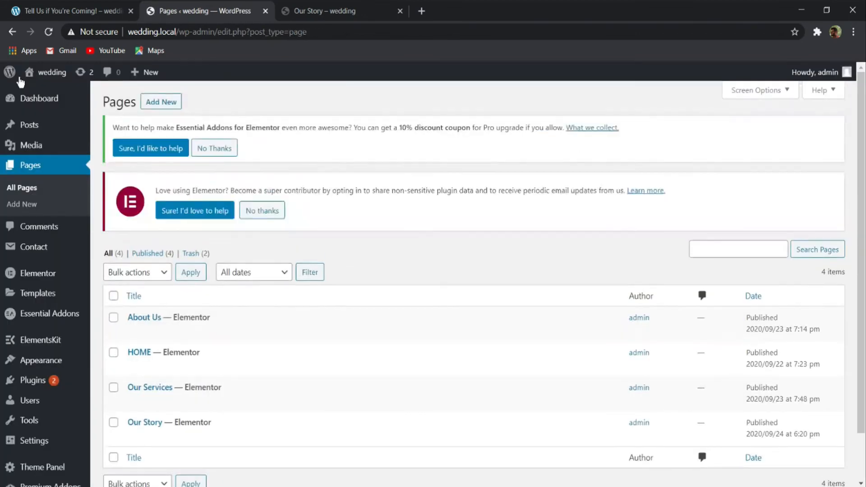
- Copy the reference RSVP page's heading and add a new WordPress page titled "Tell Us if You're Coming!"
{"action": "left_click", "coordinate": [102, 6]}
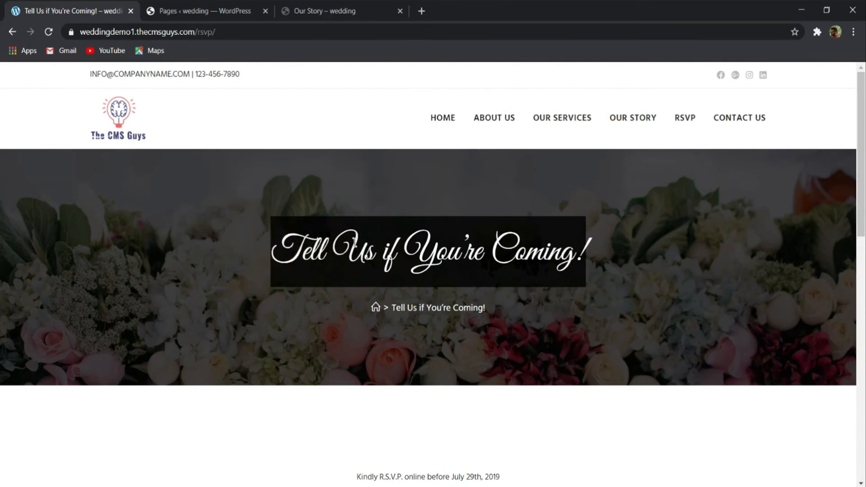
{"action": "scroll", "coordinate": [310, 255], "scroll_direction": "down", "scroll_amount": 3}
{"action": "scroll", "coordinate": [282, 258], "scroll_direction": "up", "scroll_amount": 2}
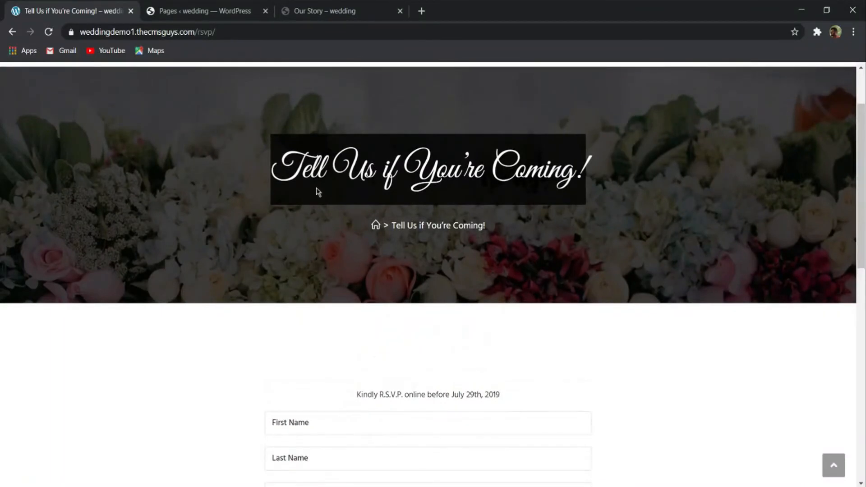
{"action": "left_click", "coordinate": [261, 11]}
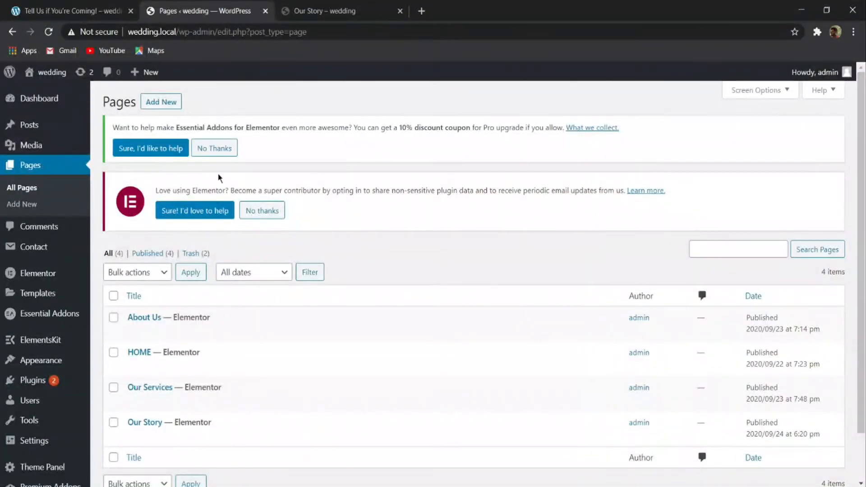
{"action": "left_click", "coordinate": [159, 106]}
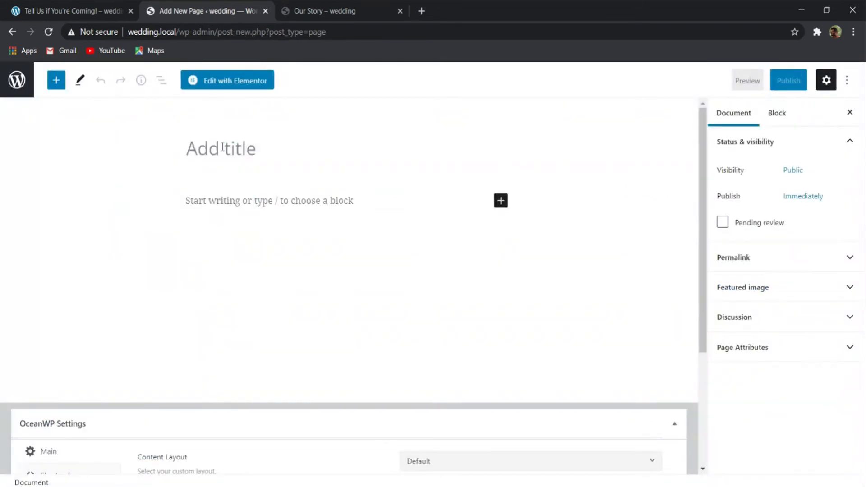
{"action": "type", "text": "Tell Us if You’re Coming!"}
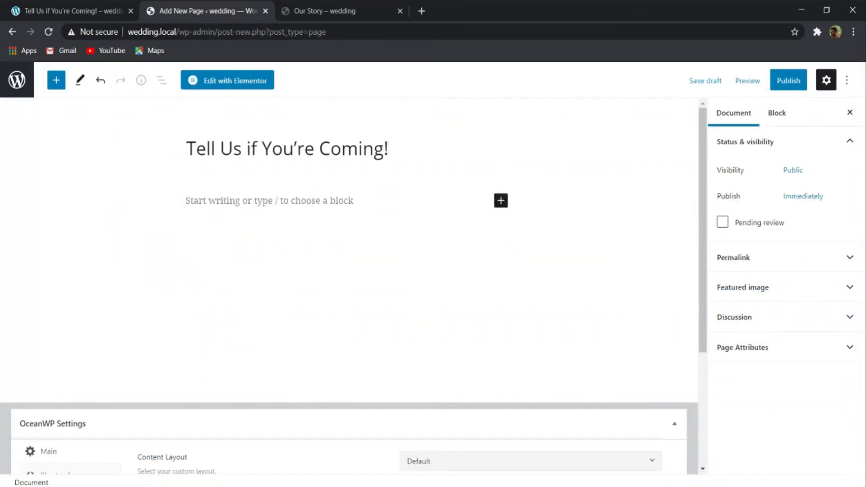
- Examine the header title and address of the reference RSVP page
{"action": "left_click", "coordinate": [104, 11]}
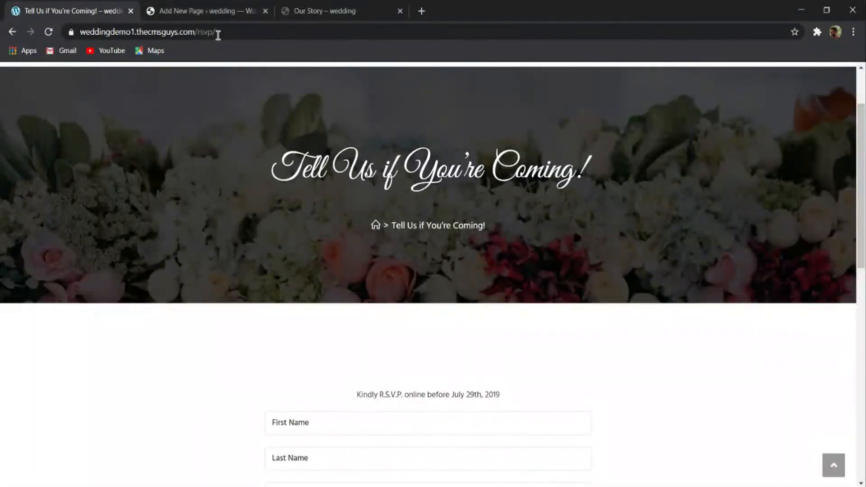
{"action": "mouse_move", "coordinate": [276, 175]}
{"action": "left_mouse_down"}
{"action": "mouse_move", "coordinate": [585, 182]}
{"action": "mouse_move", "coordinate": [292, 173]}
{"action": "left_mouse_up"}
{"action": "left_click", "coordinate": [594, 182]}
{"action": "left_click", "coordinate": [339, 142]}
{"action": "scroll", "coordinate": [339, 149], "scroll_direction": "up", "scroll_amount": 2}
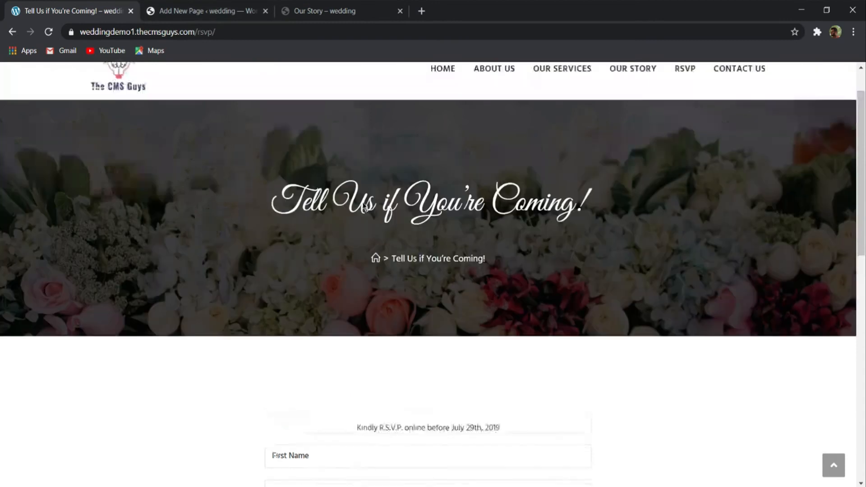
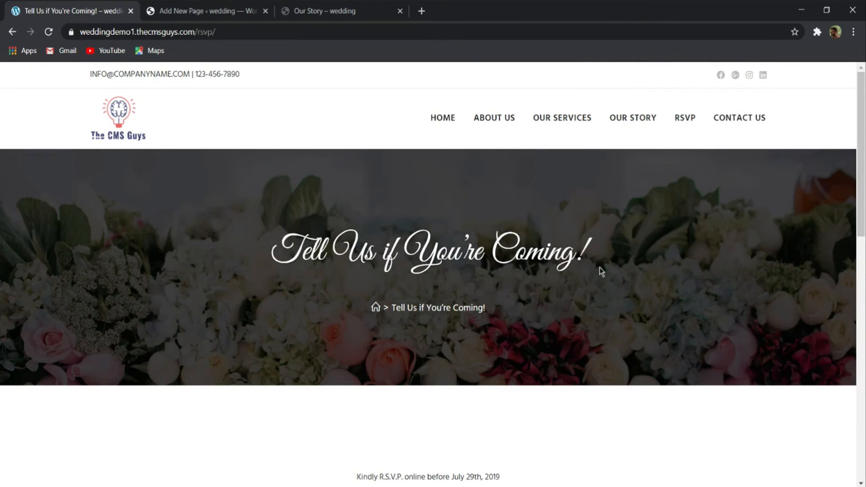
- Choose a custom content layout for the "Tell Us if You're Coming!" page in its OceanWP settings
{"action": "left_click", "coordinate": [230, 5]}
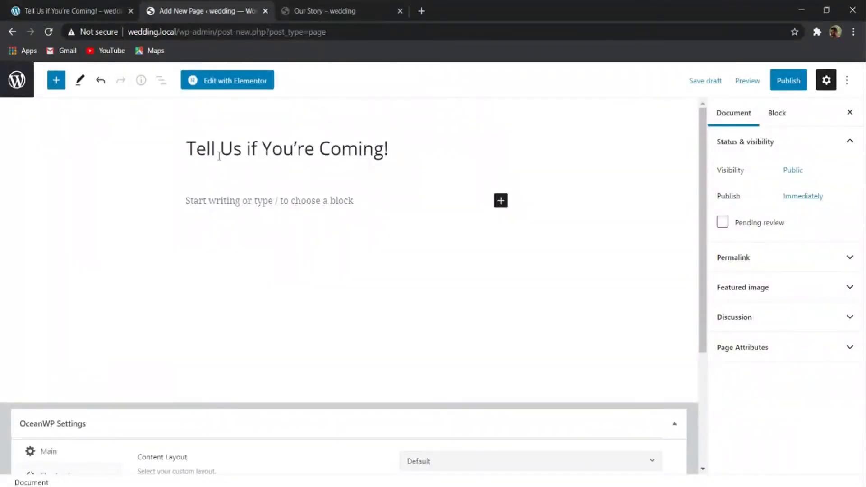
{"action": "scroll", "coordinate": [271, 199], "scroll_direction": "down", "scroll_amount": 4}
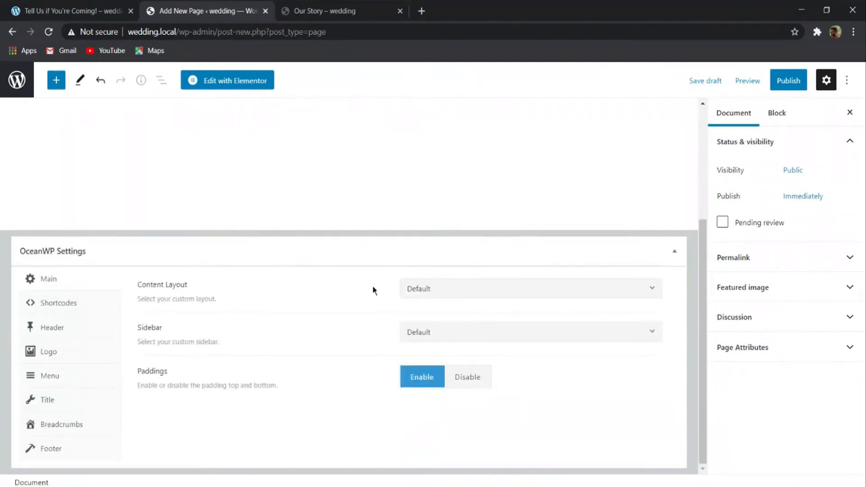
{"action": "left_click", "coordinate": [470, 292]}
{"action": "left_click", "coordinate": [456, 373]}
- Set the page's title style to Background Image in the OceanWP title settings
{"action": "left_click", "coordinate": [68, 398]}
{"action": "scroll", "coordinate": [446, 342], "scroll_direction": "down", "scroll_amount": 1}
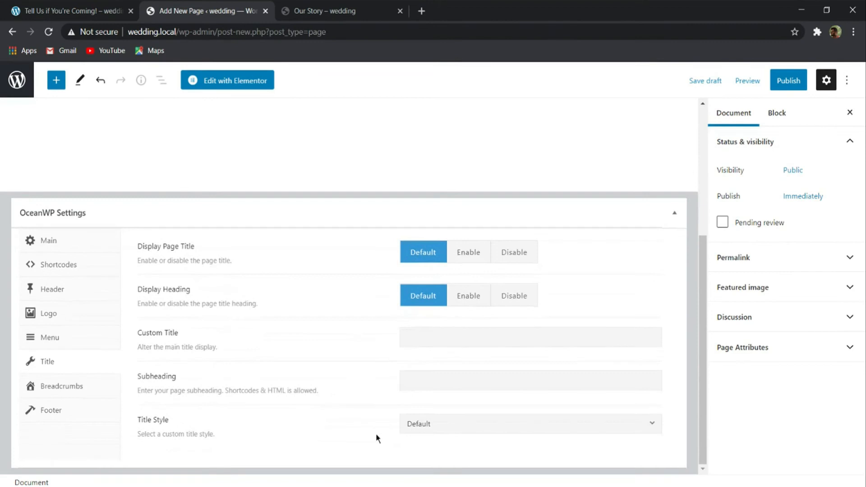
{"action": "left_click", "coordinate": [426, 434]}
{"action": "left_click", "coordinate": [426, 393]}
- Set 1920x266_bg1-1024x142-1.jpg from the media library as the page title's background image
{"action": "scroll", "coordinate": [429, 388], "scroll_direction": "down", "scroll_amount": 8}
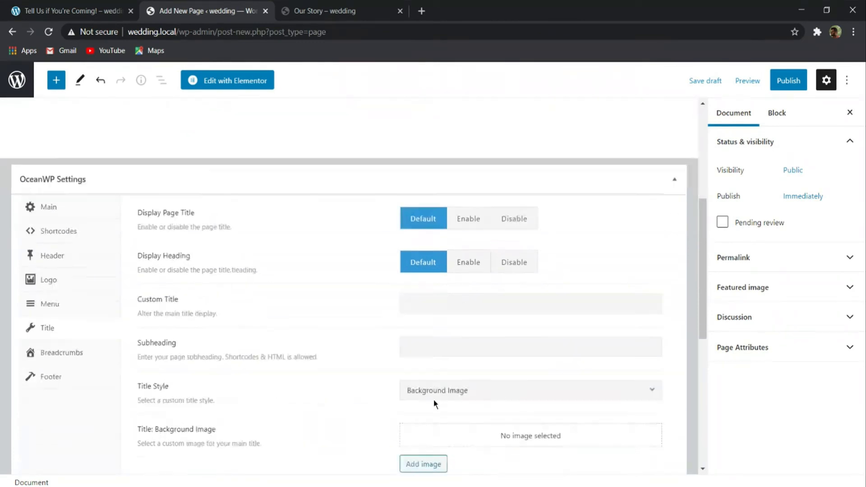
{"action": "left_click", "coordinate": [421, 131]}
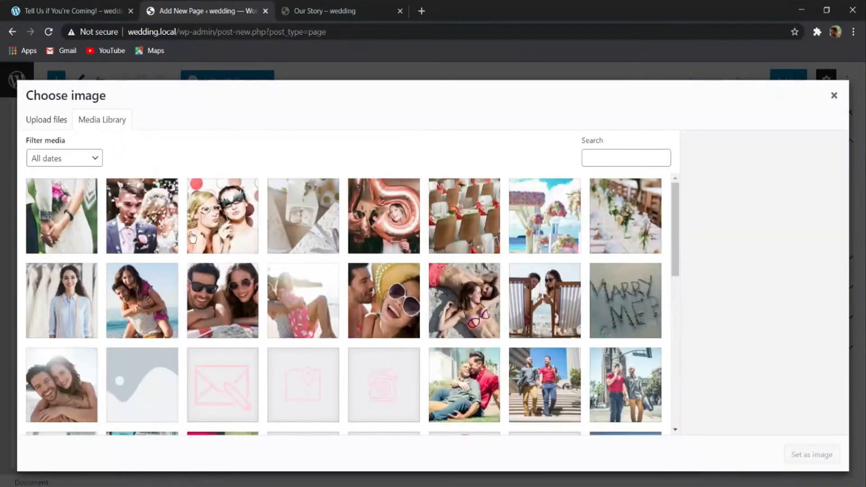
{"action": "scroll", "coordinate": [307, 284], "scroll_direction": "down", "scroll_amount": 3}
{"action": "scroll", "coordinate": [307, 283], "scroll_direction": "up", "scroll_amount": 3}
{"action": "left_click", "coordinate": [390, 318]}
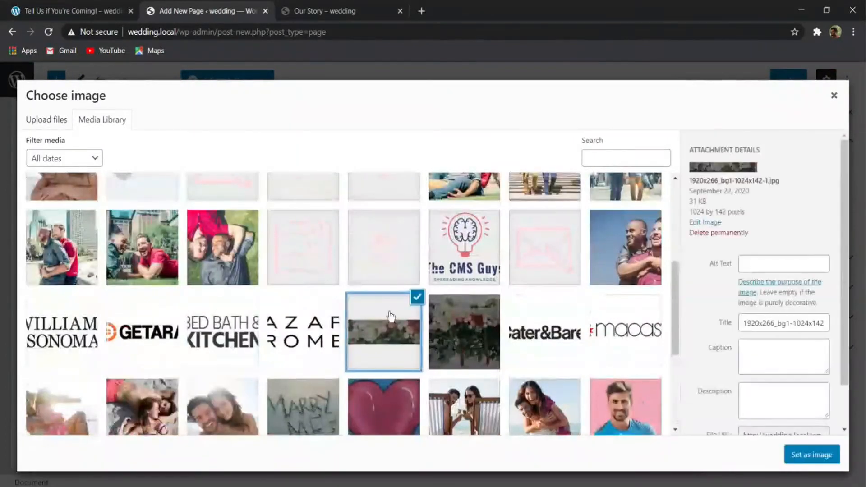
{"action": "left_click", "coordinate": [818, 454]}
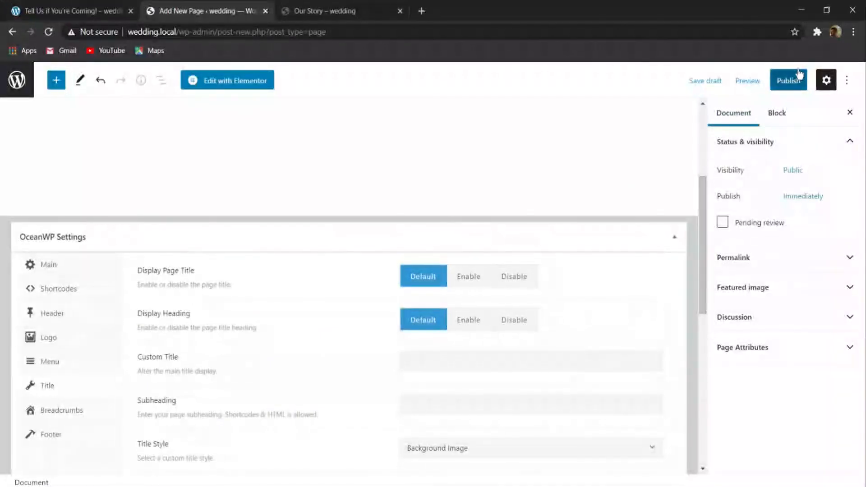
- Publish the page, open its live version in a new tab, and close the old Our Story tab
{"action": "left_click", "coordinate": [789, 80]}
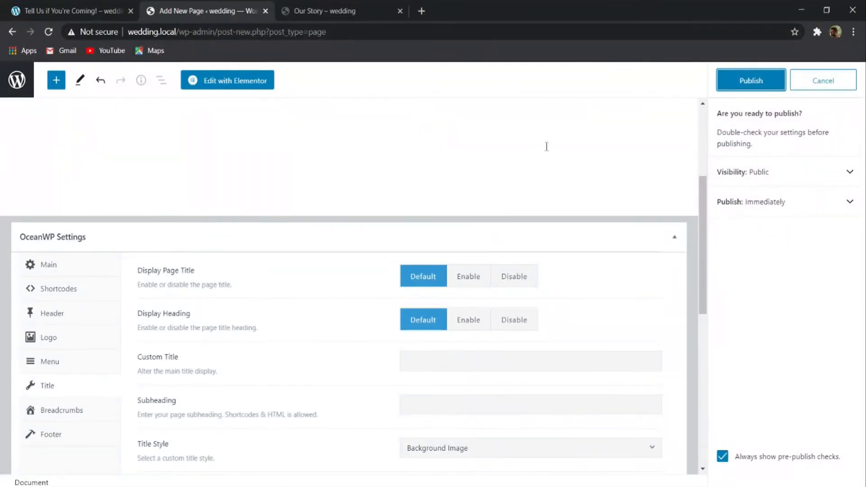
{"action": "left_click", "coordinate": [734, 86]}
{"action": "left_click", "coordinate": [113, 452]}
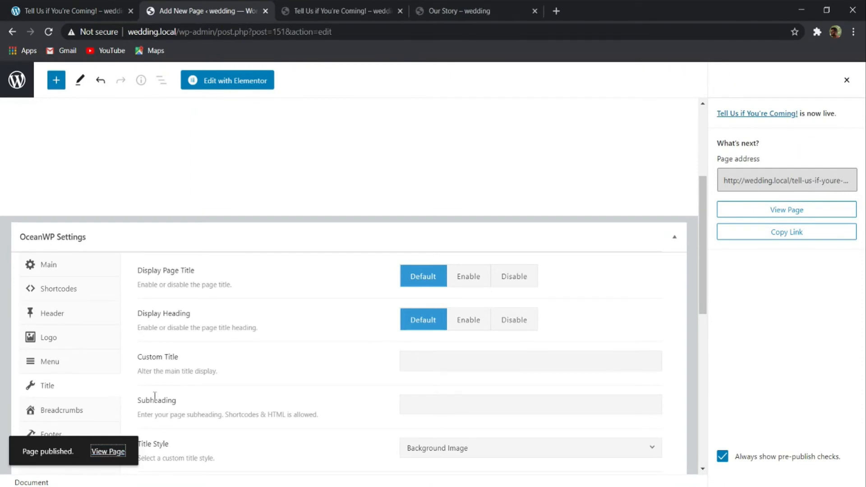
{"action": "left_click", "coordinate": [343, 11]}
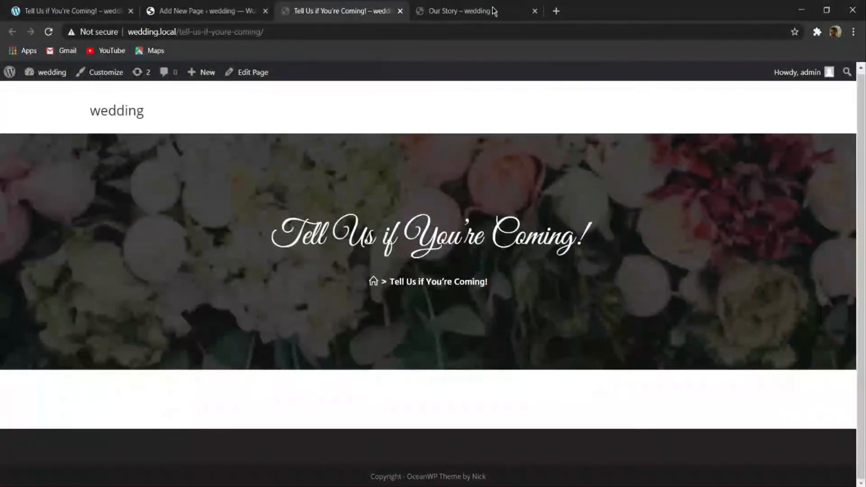
{"action": "left_click", "coordinate": [535, 11]}
- Examine the demo RSVP page's banner, intro line and form fields, comparing it with the newly published page
{"action": "left_click", "coordinate": [72, 12]}
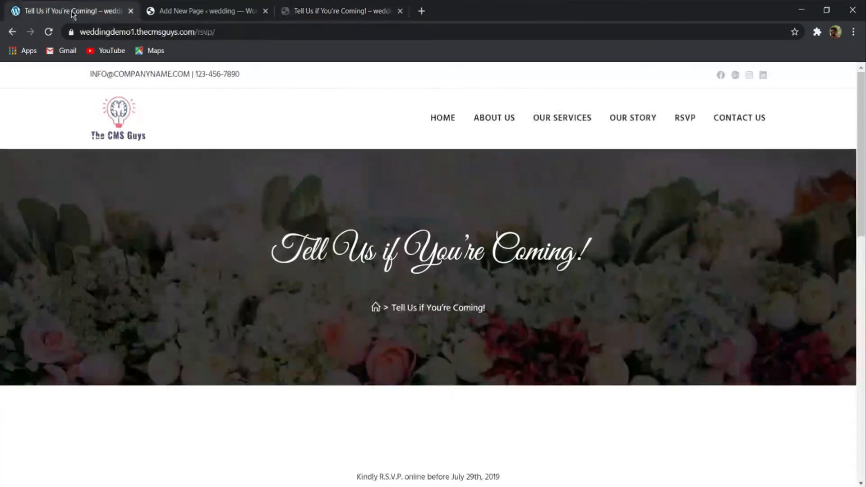
{"action": "scroll", "coordinate": [340, 286], "scroll_direction": "down", "scroll_amount": 5}
{"action": "left_click", "coordinate": [315, 10]}
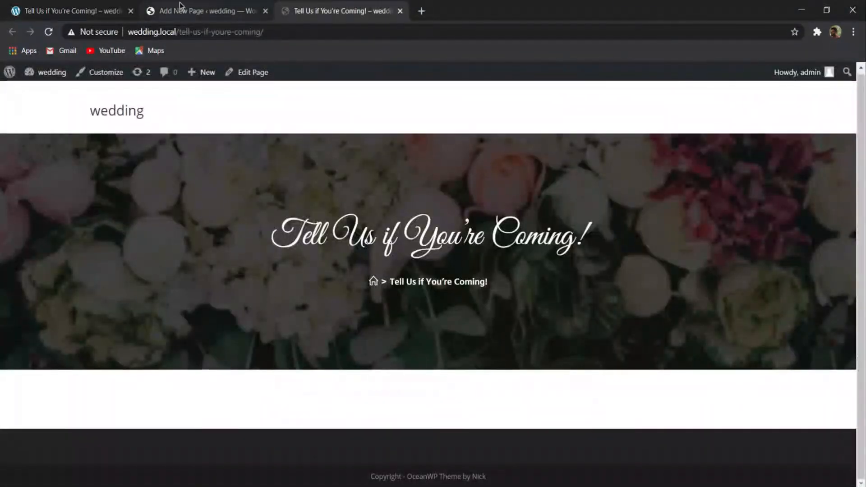
{"action": "left_click", "coordinate": [95, 11]}
{"action": "scroll", "coordinate": [332, 116], "scroll_direction": "down", "scroll_amount": 6}
{"action": "scroll", "coordinate": [378, 210], "scroll_direction": "up", "scroll_amount": 8}
{"action": "left_click_drag", "start_coordinate": [375, 226], "coordinate": [458, 242]}
{"action": "left_click_drag", "start_coordinate": [526, 248], "coordinate": [304, 244]}
{"action": "left_click", "coordinate": [419, 238]}
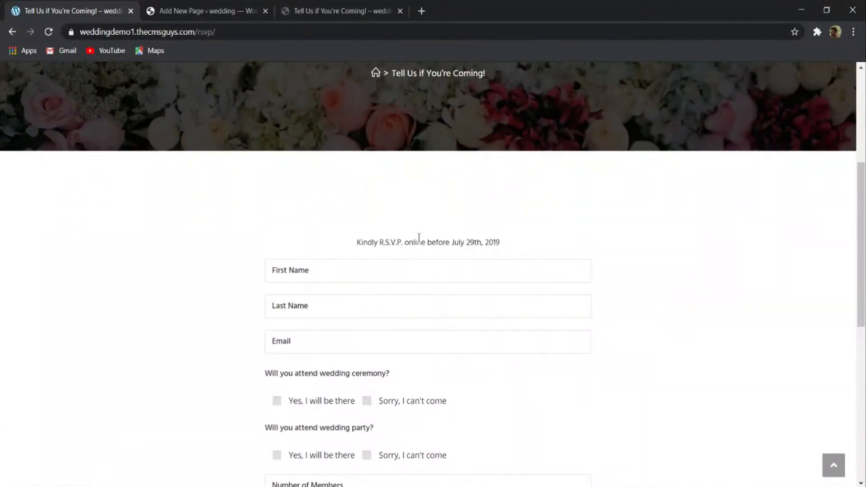
{"action": "left_click_drag", "start_coordinate": [510, 243], "coordinate": [314, 246]}
{"action": "left_click", "coordinate": [429, 241]}
{"action": "scroll", "coordinate": [343, 268], "scroll_direction": "down", "scroll_amount": 4}
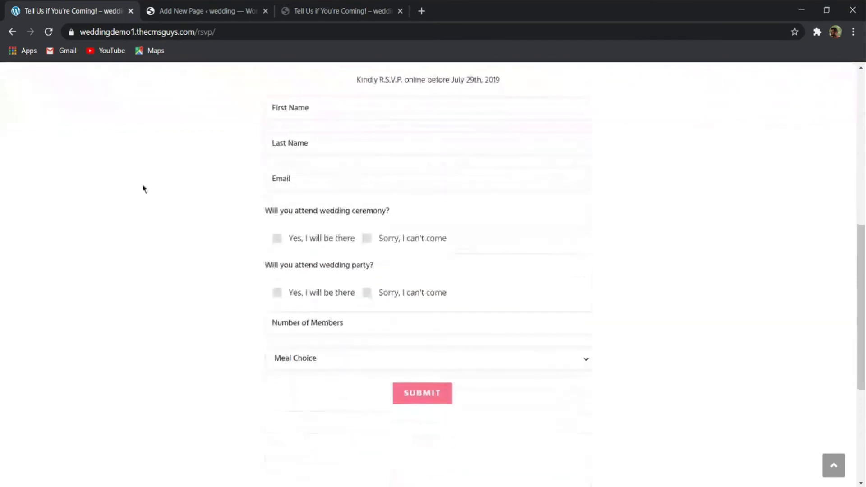
{"action": "scroll", "coordinate": [273, 230], "scroll_direction": "up", "scroll_amount": 3}
{"action": "left_click_drag", "start_coordinate": [648, 201], "coordinate": [637, 227]}
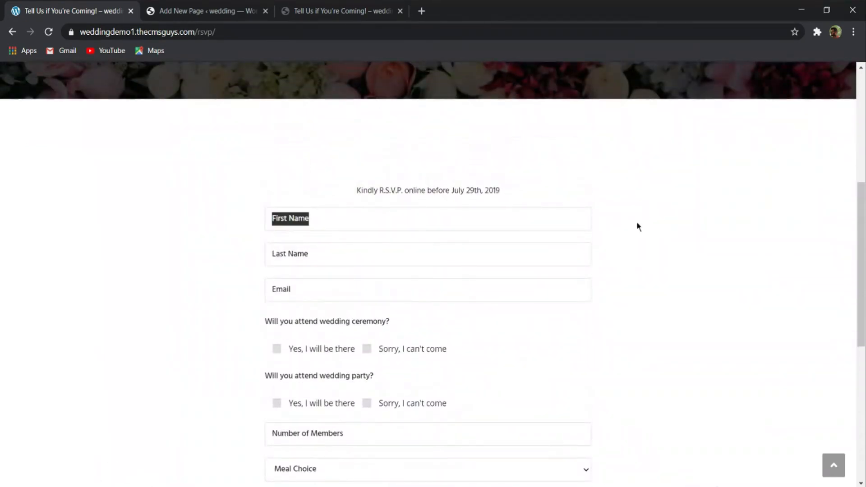
{"action": "scroll", "coordinate": [553, 230], "scroll_direction": "down", "scroll_amount": 5}
{"action": "scroll", "coordinate": [292, 232], "scroll_direction": "up", "scroll_amount": 8}
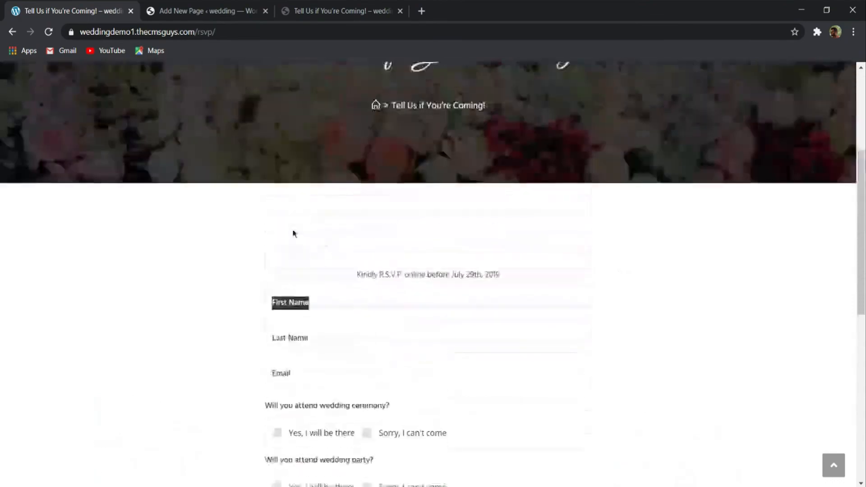
- Open the "Tell Us if You're Coming!" page for editing in Elementor
{"action": "left_click", "coordinate": [221, 10]}
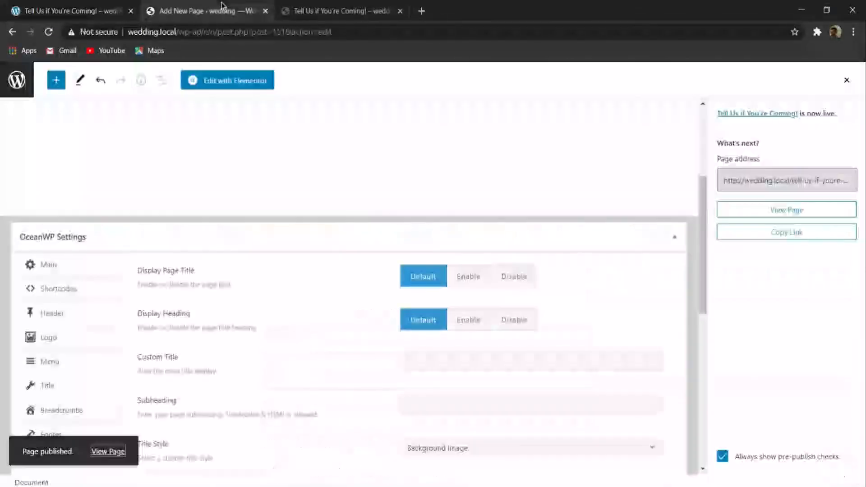
{"action": "left_click", "coordinate": [241, 80]}
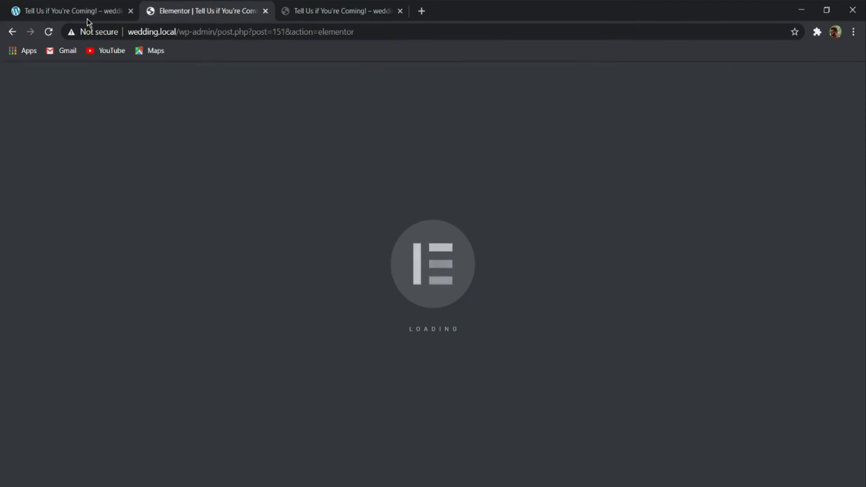
{"action": "scroll", "coordinate": [453, 183], "scroll_direction": "down", "scroll_amount": 4}
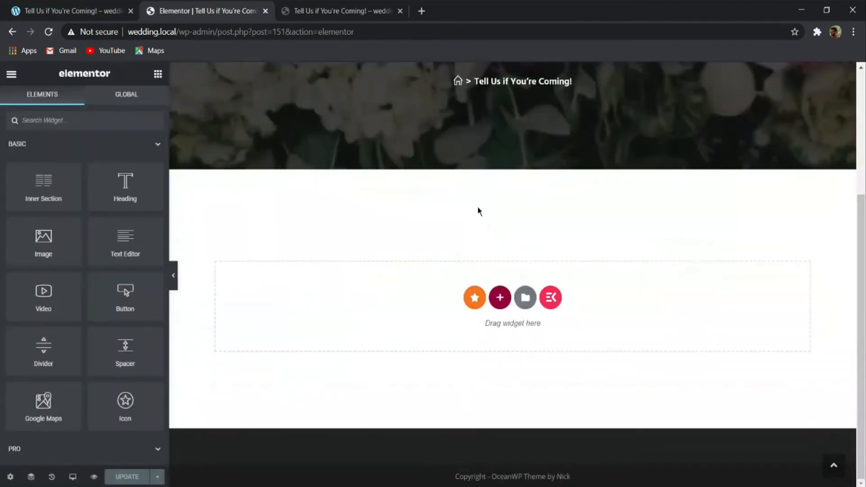
{"action": "scroll", "coordinate": [454, 197], "scroll_direction": "up", "scroll_amount": 2}
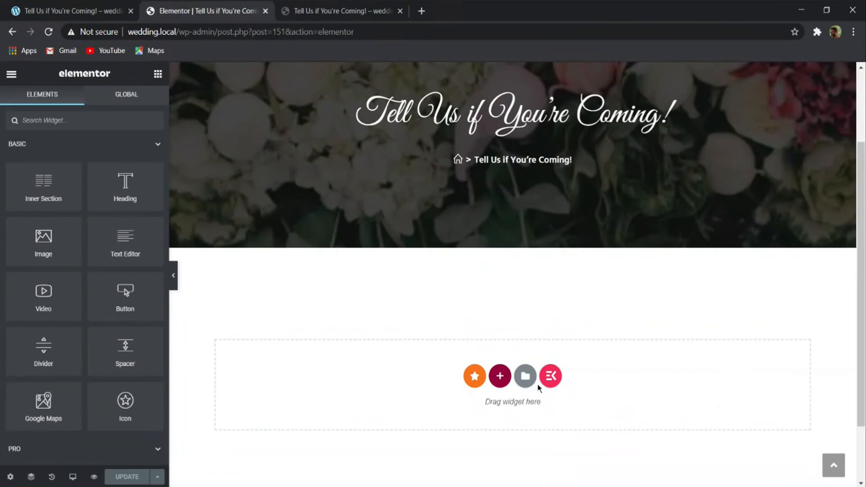
- Add a new single-column section below the page's title banner
{"action": "left_click", "coordinate": [496, 381]}
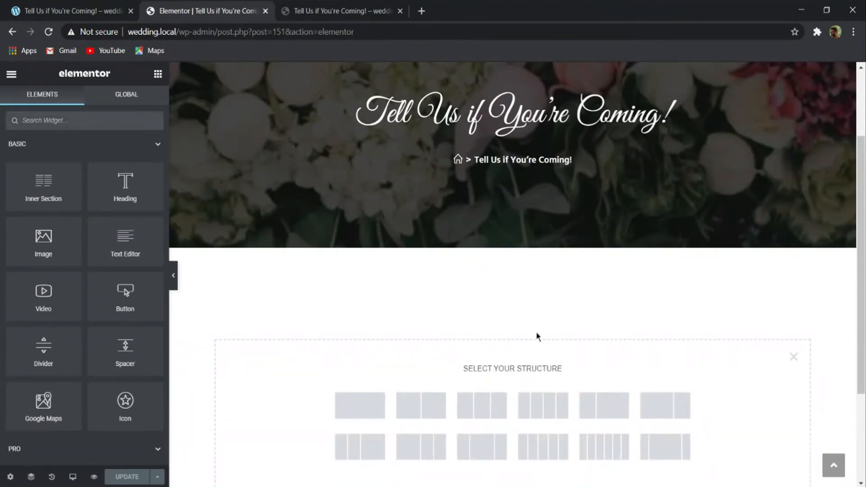
{"action": "scroll", "coordinate": [406, 367], "scroll_direction": "down", "scroll_amount": 2}
{"action": "left_click", "coordinate": [373, 342]}
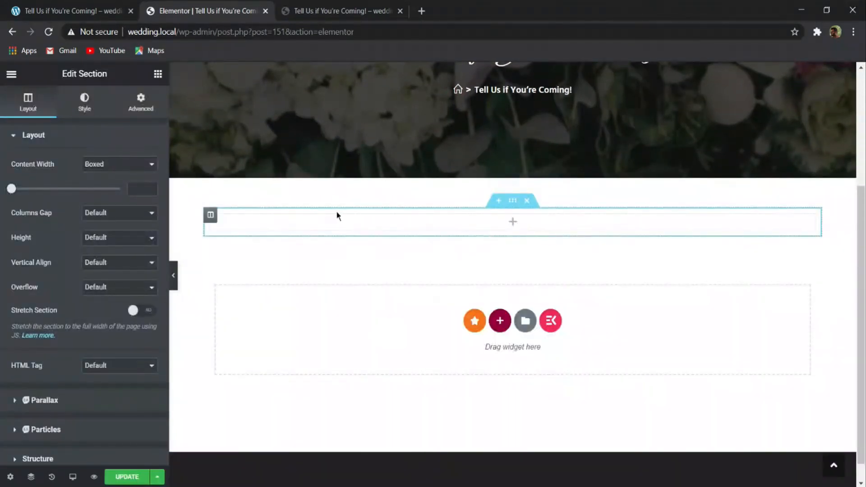
- Place the EA Contact Form 7 widget in the empty section and select Contact form 1 as its form
{"action": "left_click", "coordinate": [158, 74]}
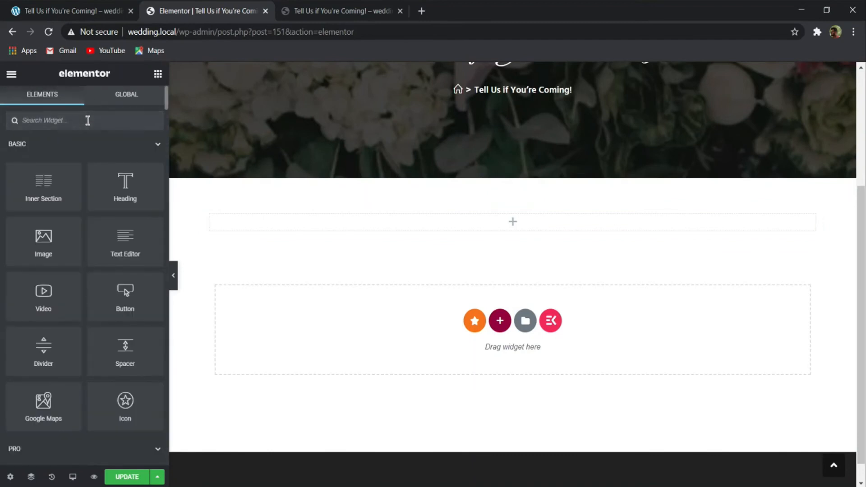
{"action": "type", "text": "CONTAct"}
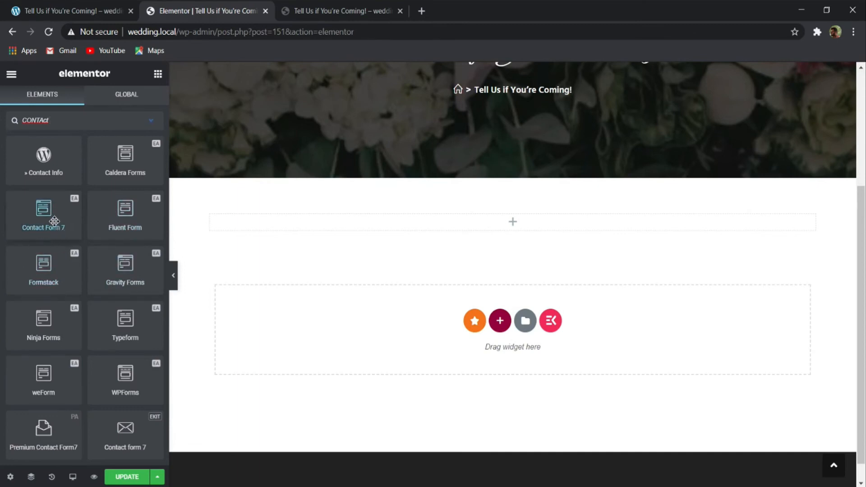
{"action": "left_click_drag", "start_coordinate": [36, 214], "coordinate": [345, 218]}
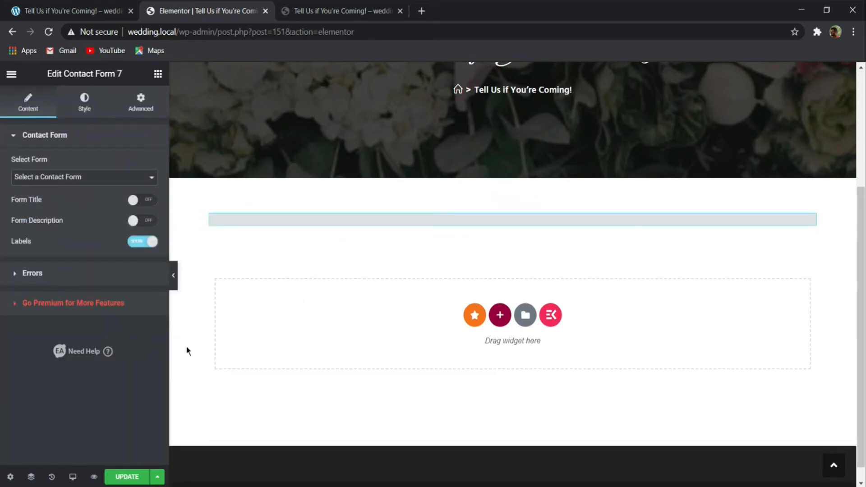
{"action": "left_click", "coordinate": [34, 190]}
{"action": "scroll", "coordinate": [358, 226], "scroll_direction": "down", "scroll_amount": 5}
{"action": "scroll", "coordinate": [358, 222], "scroll_direction": "up", "scroll_amount": 4}
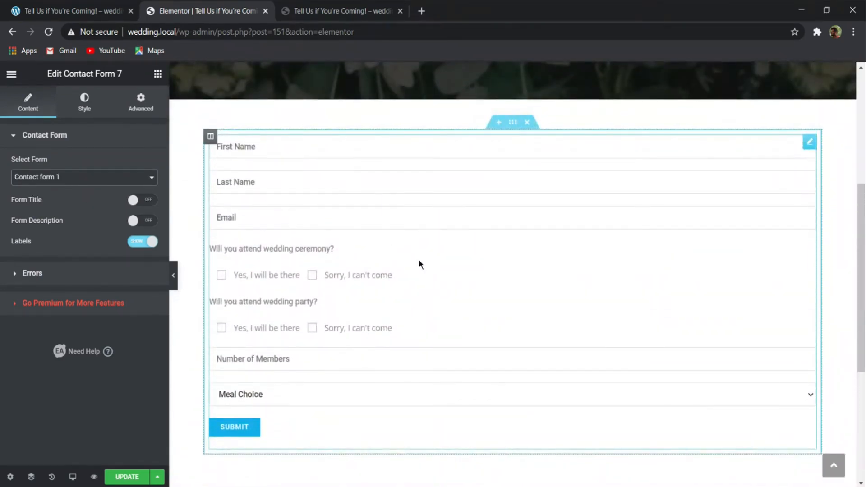
- Examine the width, alignment and styling of the RSVP form on the demo page
{"action": "left_click", "coordinate": [83, 9]}
{"action": "scroll", "coordinate": [345, 203], "scroll_direction": "down", "scroll_amount": 4}
{"action": "left_click", "coordinate": [216, 241]}
{"action": "scroll", "coordinate": [337, 201], "scroll_direction": "down", "scroll_amount": 7}
{"action": "scroll", "coordinate": [123, 175], "scroll_direction": "up", "scroll_amount": 5}
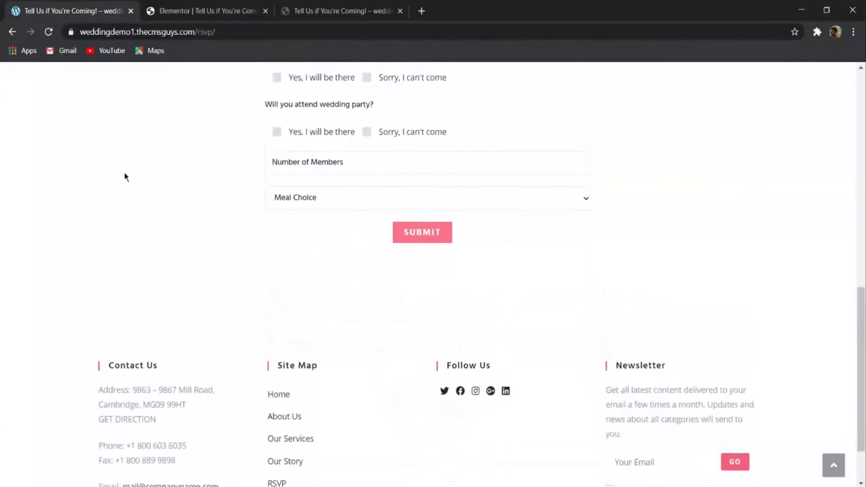
{"action": "scroll", "coordinate": [126, 168], "scroll_direction": "up", "scroll_amount": 1}
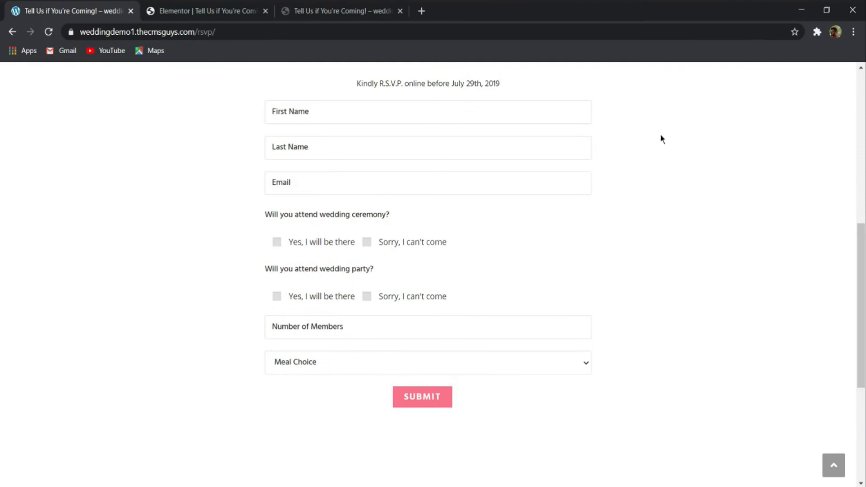
{"action": "left_click", "coordinate": [180, 15]}
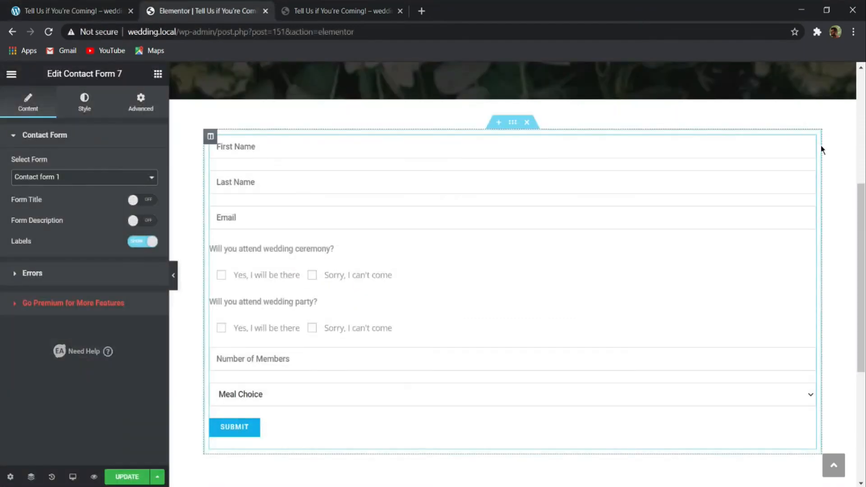
- Unlink the contact form widget's margin values and set its left and right margins to 200 px each
{"action": "left_click", "coordinate": [140, 102]}
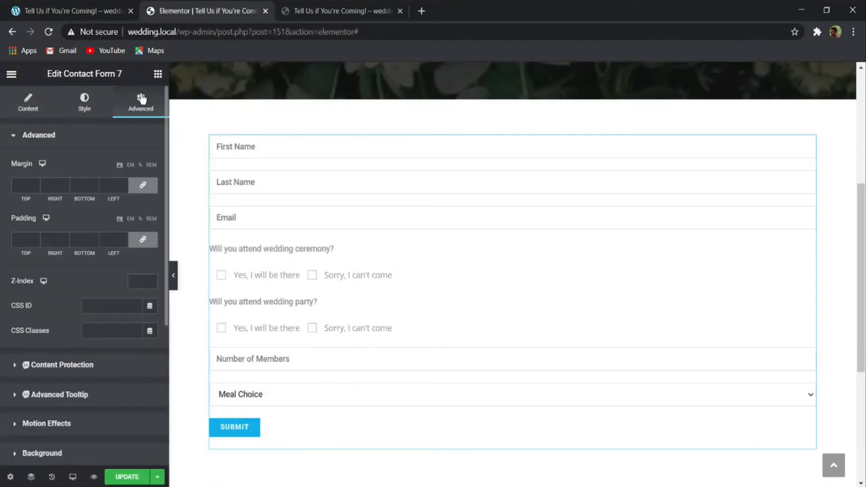
{"action": "left_click", "coordinate": [141, 190]}
{"action": "left_click_drag", "start_coordinate": [54, 184], "coordinate": [30, 184]}
{"action": "type", "text": "100"}
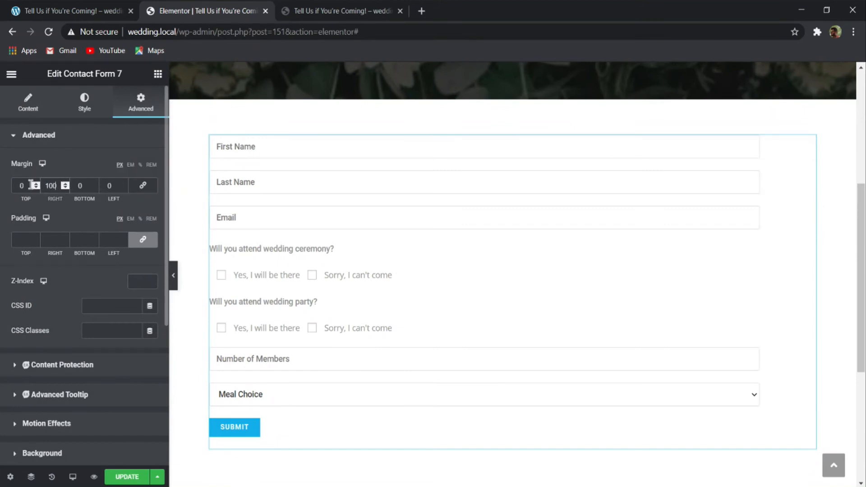
{"action": "type", "text": "100"}
{"action": "key", "text": "Up"}
{"action": "key", "text": "Up"}
{"action": "key", "text": "Up"}
{"action": "key", "text": "Up"}
{"action": "key", "text": "Up"}
{"action": "key", "text": "Up"}
{"action": "key", "text": "Up"}
{"action": "key", "text": "Up"}
{"action": "key", "text": "Up"}
{"action": "key", "text": "Up"}
{"action": "key", "text": "Up"}
{"action": "key", "text": "Up"}
{"action": "key", "text": "Up"}
{"action": "key", "text": "Up"}
{"action": "key", "text": "Up"}
{"action": "key", "text": "Up"}
{"action": "key", "text": "Up"}
{"action": "key", "text": "Up"}
{"action": "key", "text": "Up"}
{"action": "key", "text": "Up"}
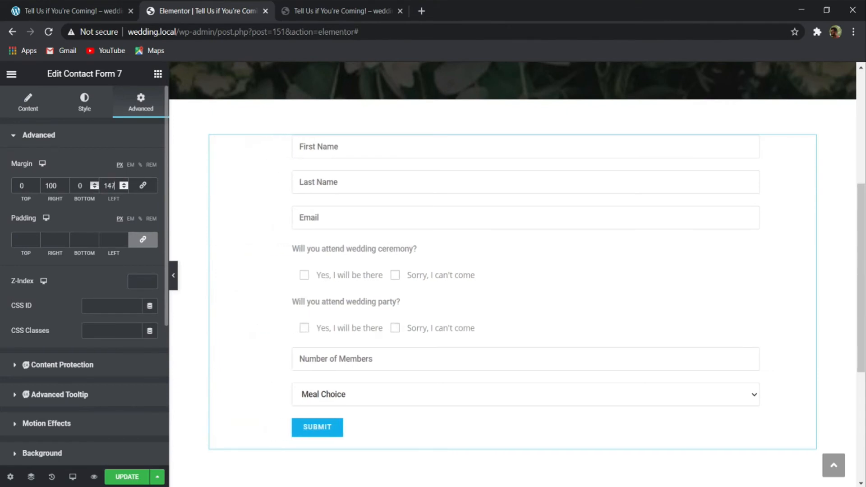
{"action": "type", "text": "200"}
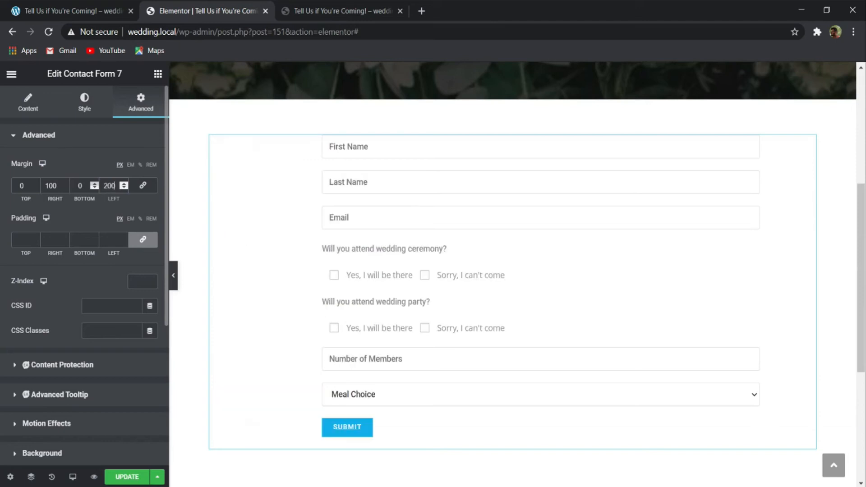
{"action": "double_click", "coordinate": [51, 185]}
{"action": "type", "text": "2"}
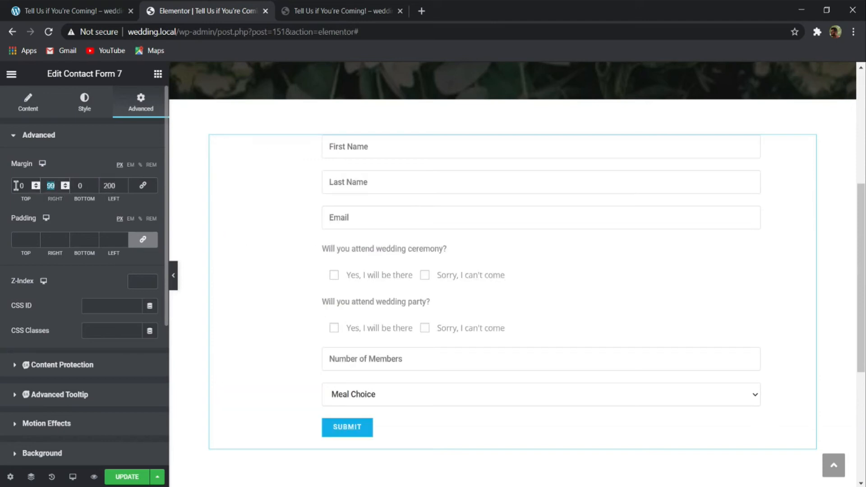
{"action": "type", "text": "00"}
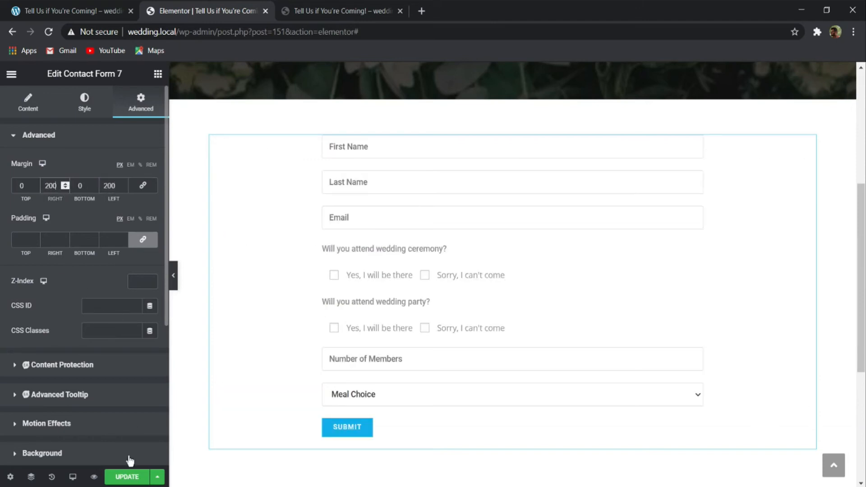
- Check the form's width without the editing sidebar and increase the contact form widget's left and right margins to 250 px each
{"action": "left_click", "coordinate": [173, 277]}
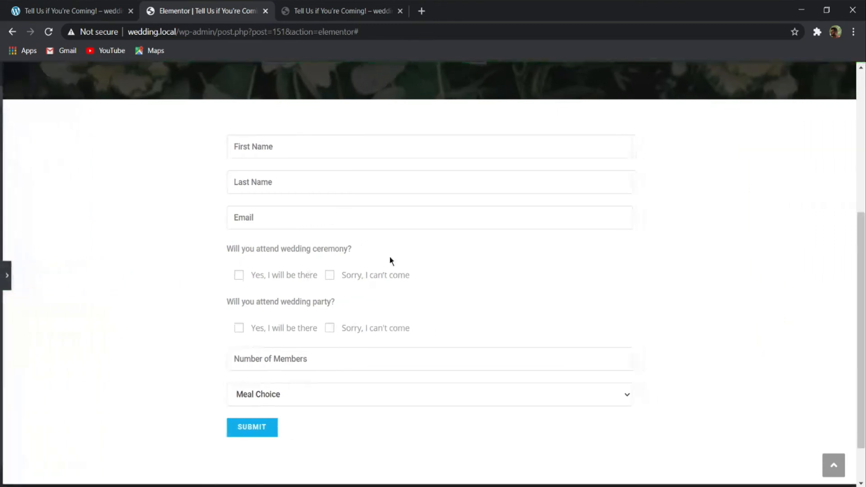
{"action": "scroll", "coordinate": [414, 248], "scroll_direction": "up", "scroll_amount": 5}
{"action": "scroll", "coordinate": [402, 245], "scroll_direction": "down", "scroll_amount": 6}
{"action": "scroll", "coordinate": [394, 239], "scroll_direction": "up", "scroll_amount": 2}
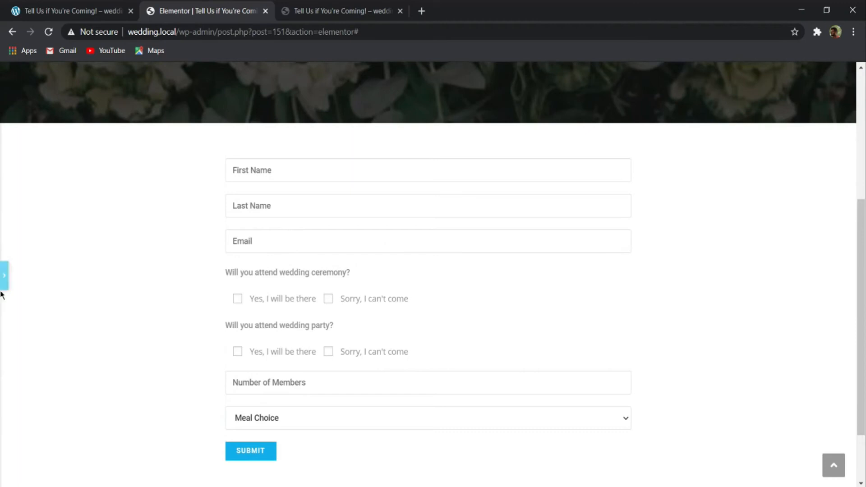
{"action": "left_click", "coordinate": [4, 275]}
{"action": "left_click", "coordinate": [251, 210]}
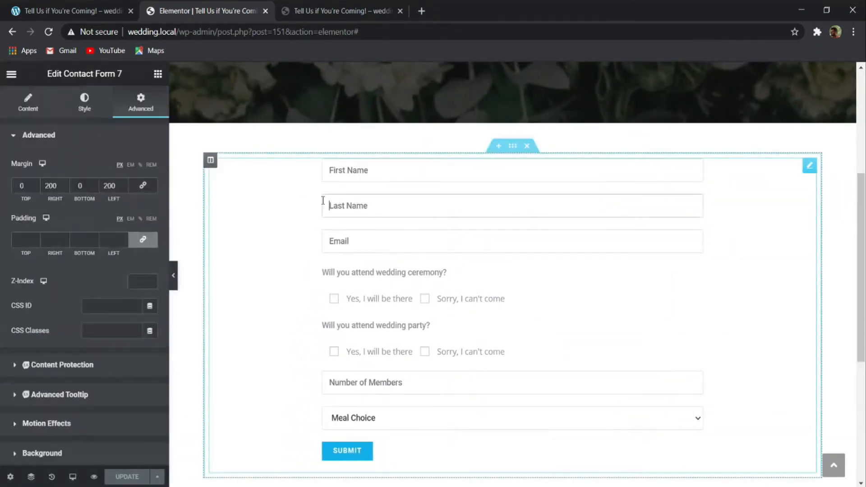
{"action": "left_click_drag", "start_coordinate": [62, 186], "coordinate": [33, 186]}
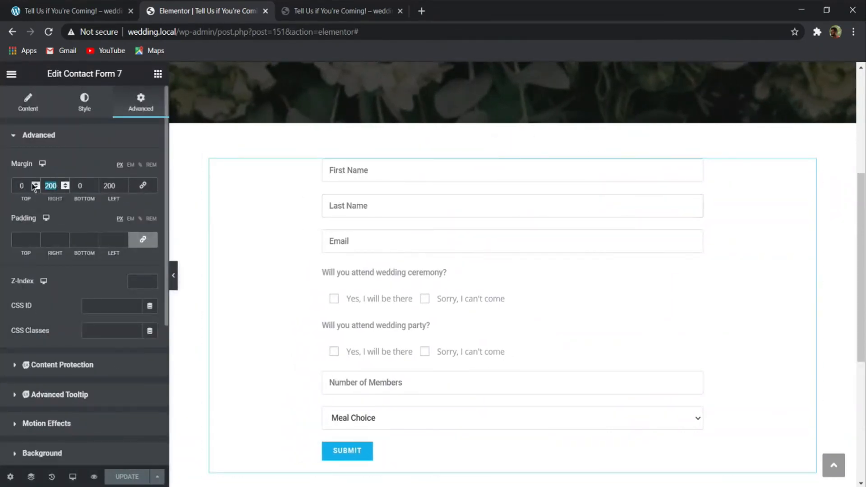
{"action": "type", "text": "250"}
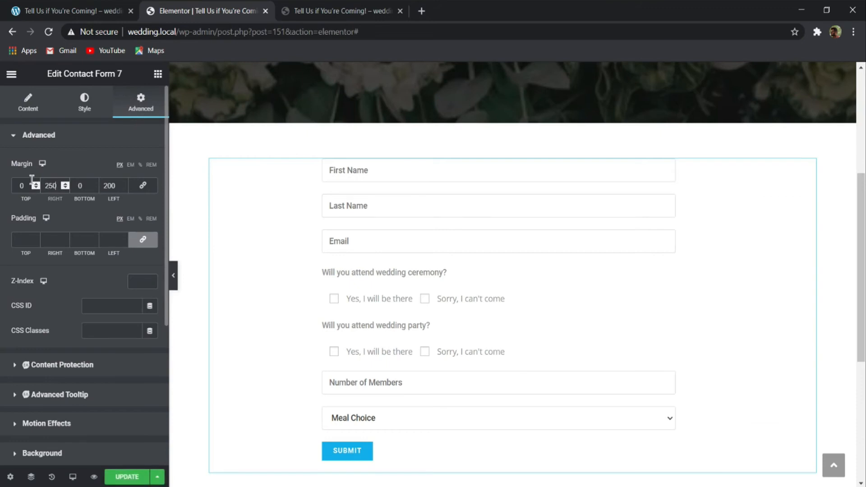
{"action": "double_click", "coordinate": [109, 186]}
{"action": "type", "text": "250"}
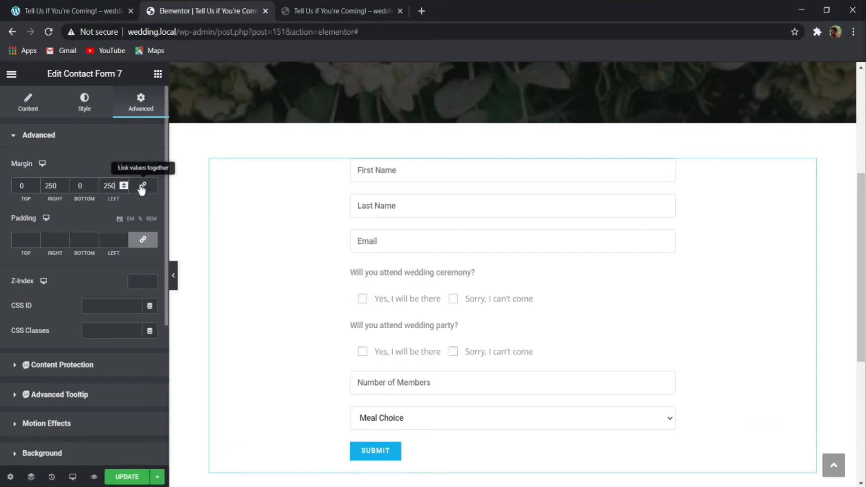
{"action": "scroll", "coordinate": [340, 301], "scroll_direction": "down", "scroll_amount": 4}
{"action": "scroll", "coordinate": [314, 314], "scroll_direction": "up", "scroll_amount": 3}
{"action": "scroll", "coordinate": [313, 311], "scroll_direction": "up", "scroll_amount": 3}
{"action": "scroll", "coordinate": [240, 246], "scroll_direction": "down", "scroll_amount": 3}
- Copy the line "Kindly R.S.V.P. online before July 29th, 2019" from above the form on the demo page
{"action": "left_click", "coordinate": [84, 12]}
{"action": "scroll", "coordinate": [339, 197], "scroll_direction": "up", "scroll_amount": 1}
{"action": "scroll", "coordinate": [342, 197], "scroll_direction": "up", "scroll_amount": 1}
{"action": "left_click_drag", "start_coordinate": [517, 165], "coordinate": [338, 164]}
{"action": "key", "text": "ctrl+c"}
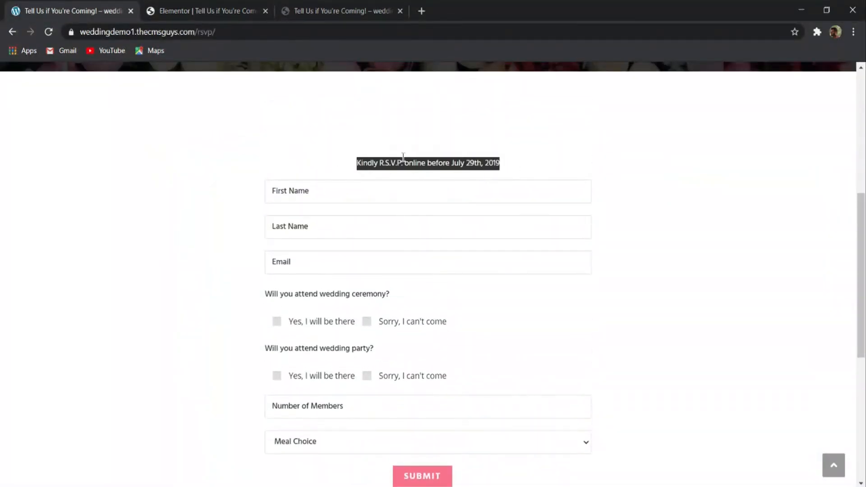
- Add a centred Heading widget above the contact form with the title "Kindly R.S.V.P. online before July 29th, 2019"
{"action": "left_click", "coordinate": [203, 11]}
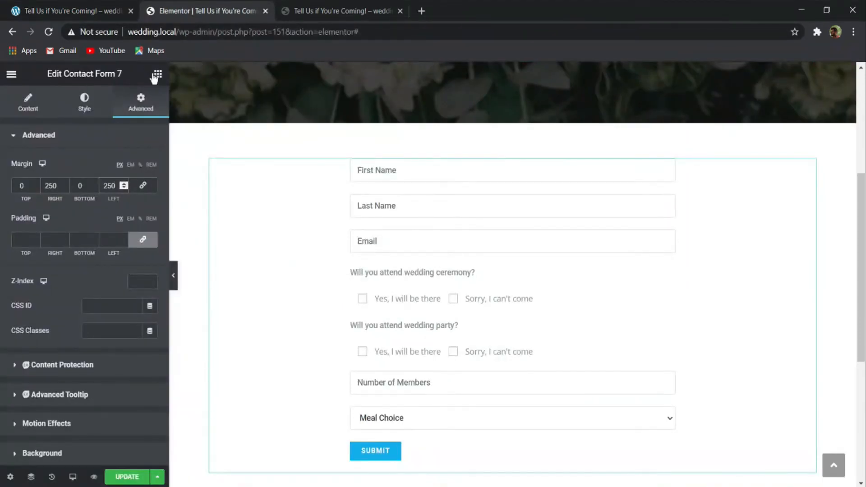
{"action": "left_click", "coordinate": [157, 75]}
{"action": "left_click_drag", "start_coordinate": [131, 185], "coordinate": [422, 165]}
{"action": "left_click", "coordinate": [120, 332]}
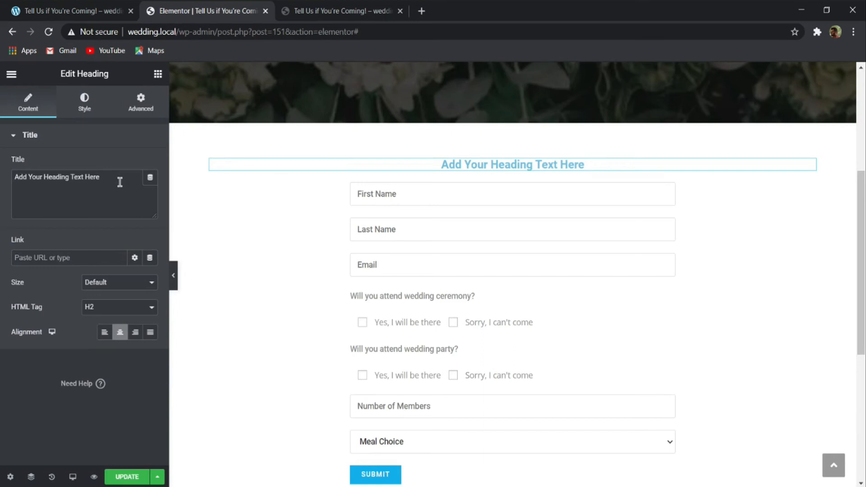
{"action": "left_click_drag", "start_coordinate": [119, 181], "coordinate": [41, 179]}
{"action": "key", "text": "ctrl+a"}
{"action": "key", "text": "ctrl+v"}
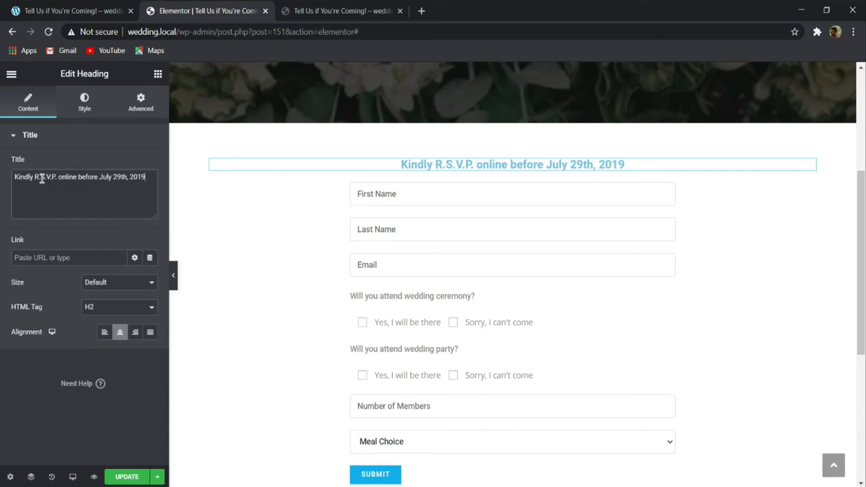
- Set the R.S.V.P. heading's text color to 262626
{"action": "left_click", "coordinate": [82, 108]}
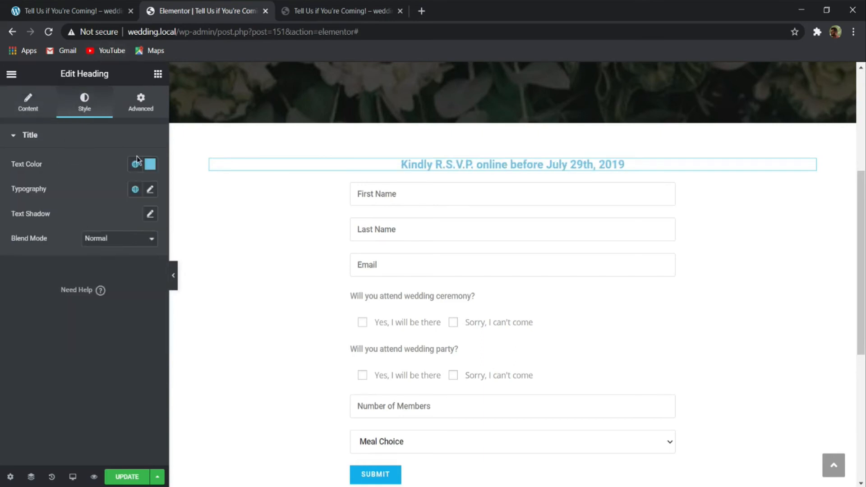
{"action": "left_click", "coordinate": [150, 164]}
{"action": "type", "text": "262626"}
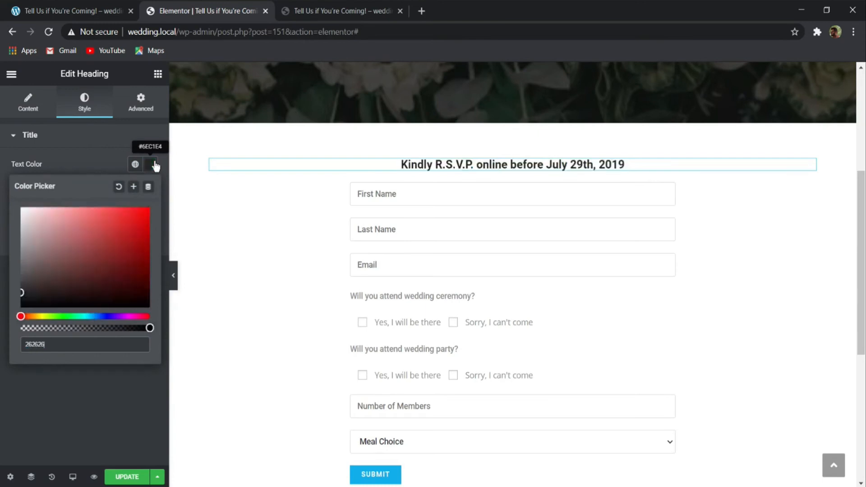
{"action": "left_click", "coordinate": [42, 144]}
{"action": "left_click", "coordinate": [39, 143]}
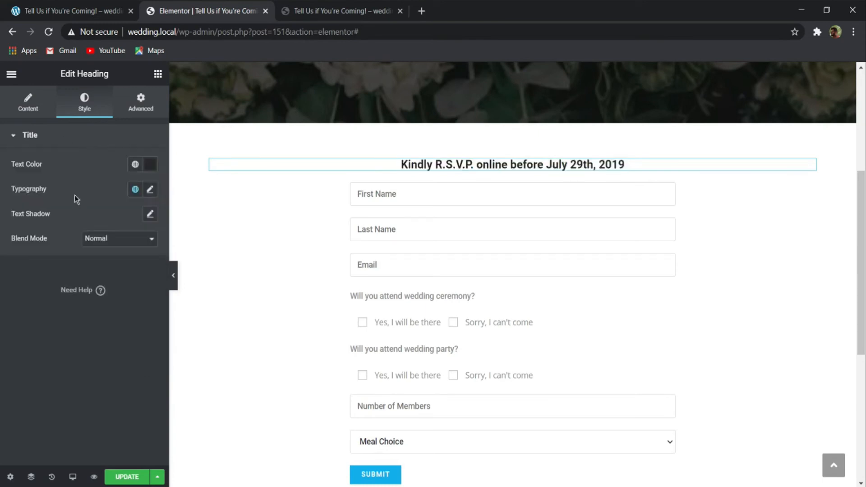
- Set the R.S.V.P. heading's typography to Hind, 16 px, weight 400, and update the page
{"action": "left_click", "coordinate": [151, 189]}
{"action": "left_click", "coordinate": [108, 245]}
{"action": "type", "text": "Hind"}
{"action": "key", "text": "Return"}
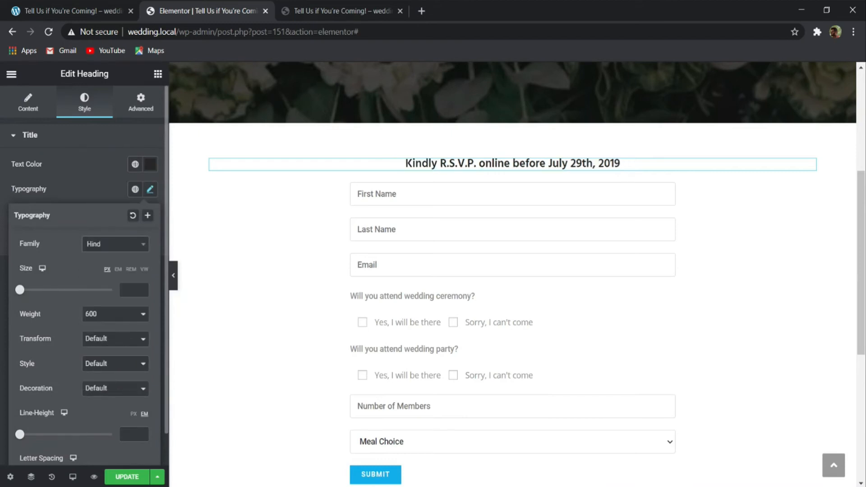
{"action": "type", "text": "16"}
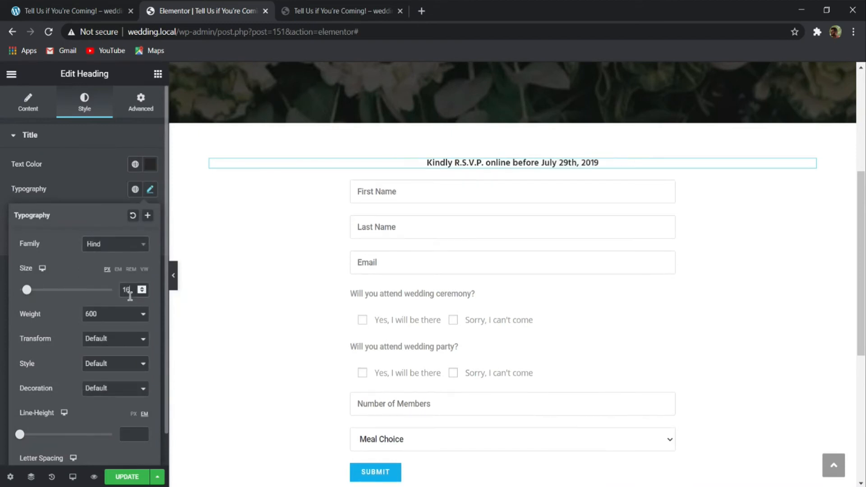
{"action": "left_click", "coordinate": [83, 371]}
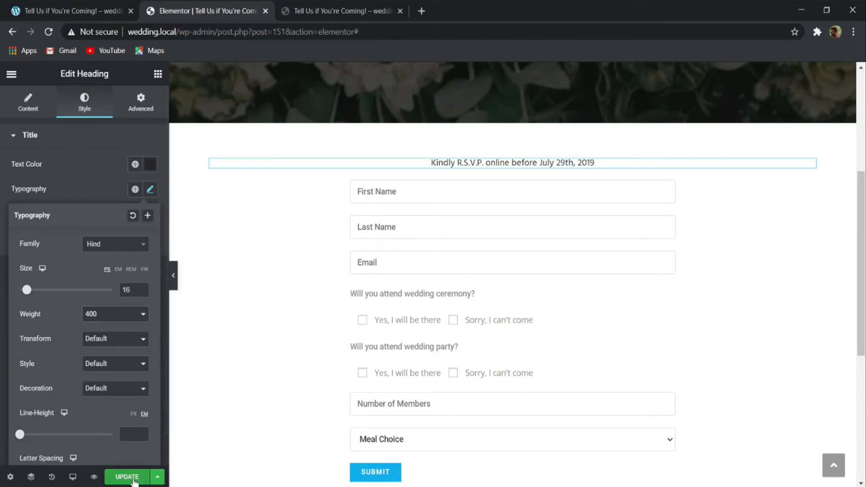
{"action": "left_click", "coordinate": [133, 479]}
- Compare the contact form with the demo page's form and set its form alignment to center
{"action": "scroll", "coordinate": [331, 347], "scroll_direction": "down", "scroll_amount": 3}
{"action": "left_click", "coordinate": [367, 282]}
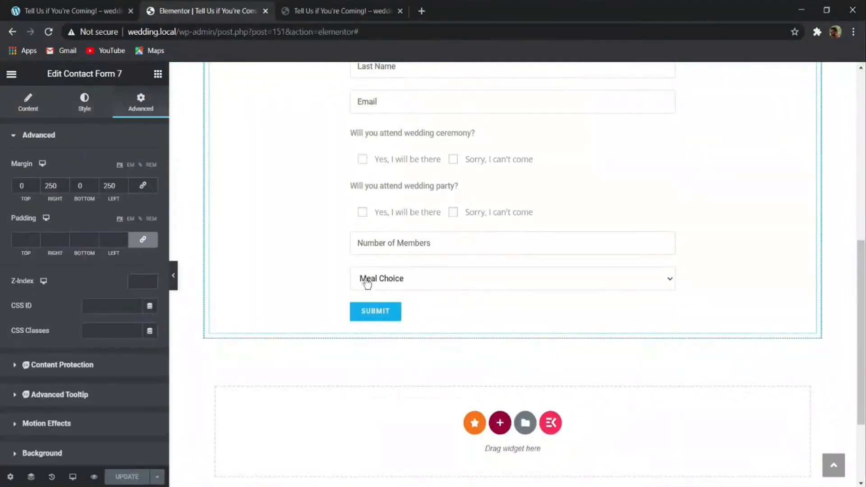
{"action": "scroll", "coordinate": [367, 283], "scroll_direction": "up", "scroll_amount": 3}
{"action": "left_click", "coordinate": [62, 9]}
{"action": "scroll", "coordinate": [296, 277], "scroll_direction": "down", "scroll_amount": 1}
{"action": "scroll", "coordinate": [270, 288], "scroll_direction": "down", "scroll_amount": 1}
{"action": "left_click", "coordinate": [208, 10]}
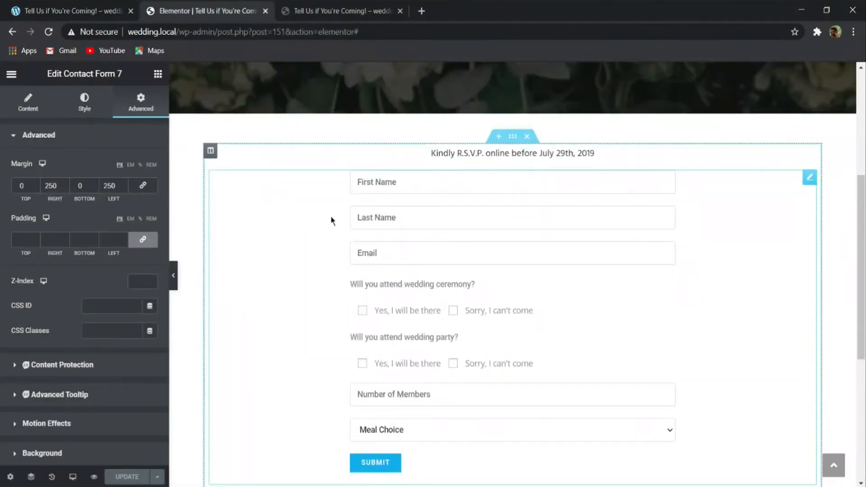
{"action": "left_click", "coordinate": [87, 103]}
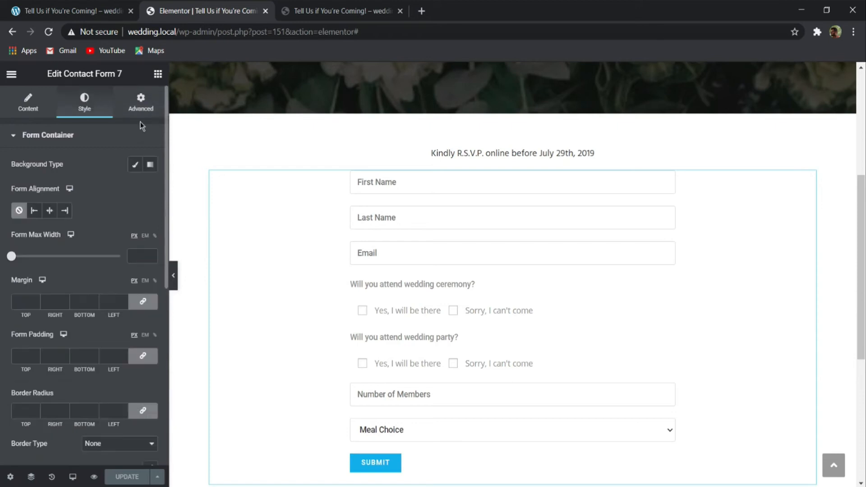
{"action": "left_click", "coordinate": [50, 211]}
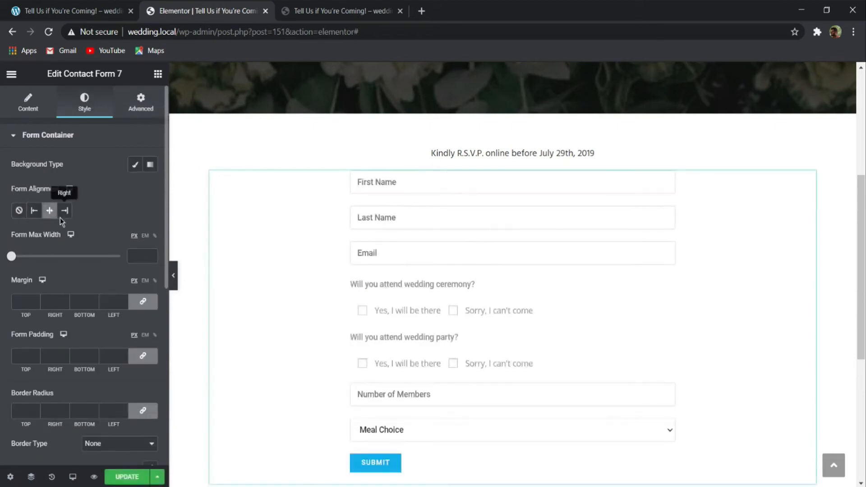
- Set the text color of the contact form's input and textarea fields to 262626
{"action": "scroll", "coordinate": [113, 208], "scroll_direction": "down", "scroll_amount": 5}
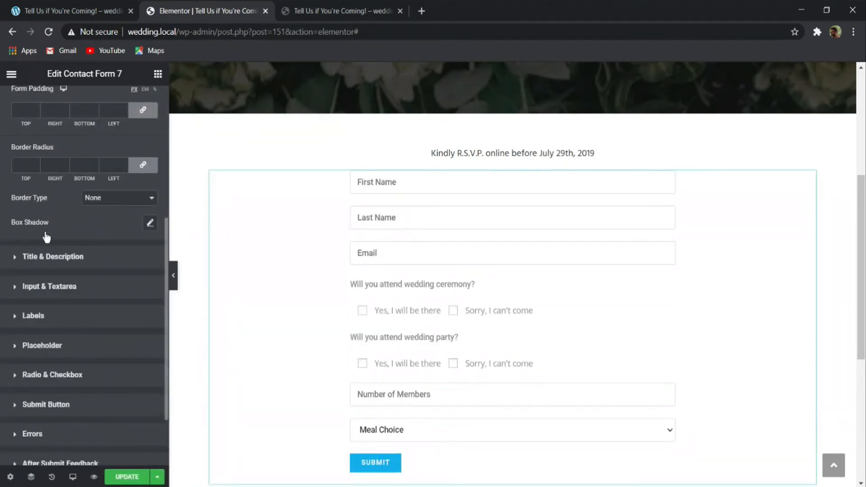
{"action": "scroll", "coordinate": [92, 262], "scroll_direction": "down", "scroll_amount": 2}
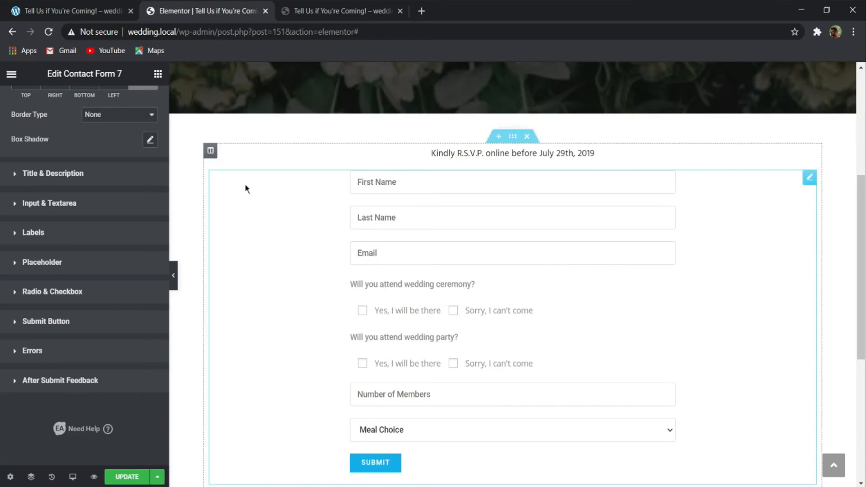
{"action": "left_click", "coordinate": [61, 203]}
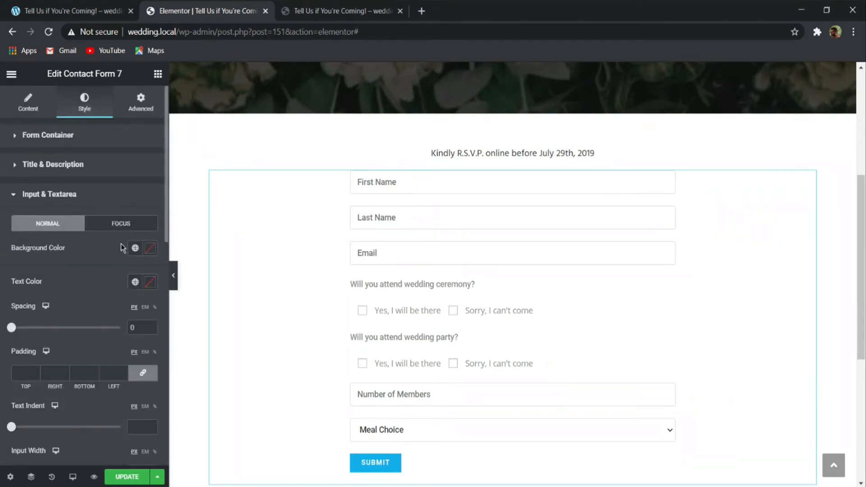
{"action": "left_click", "coordinate": [151, 249]}
{"action": "left_click", "coordinate": [42, 253]}
{"action": "left_click", "coordinate": [150, 282]}
{"action": "type", "text": "26"}
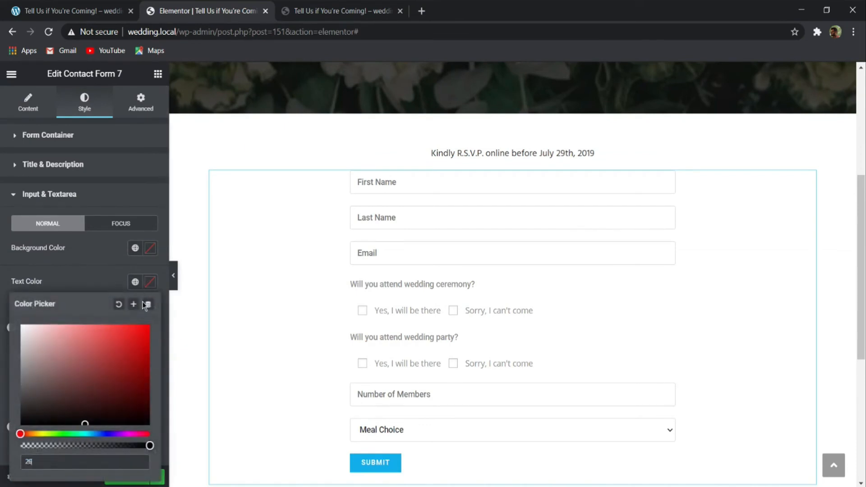
{"action": "type", "text": "2626"}
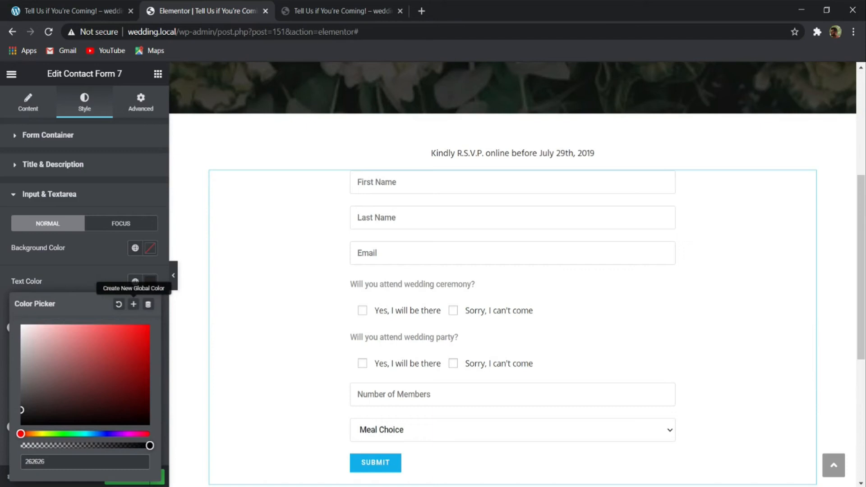
{"action": "left_click", "coordinate": [94, 283]}
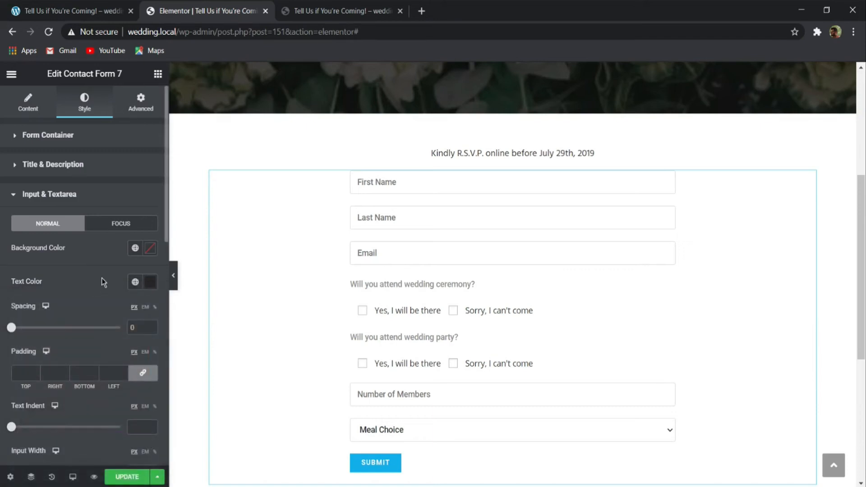
- Set the font family of the contact form's input and textarea fields to Hind
{"action": "scroll", "coordinate": [115, 359], "scroll_direction": "down", "scroll_amount": 5}
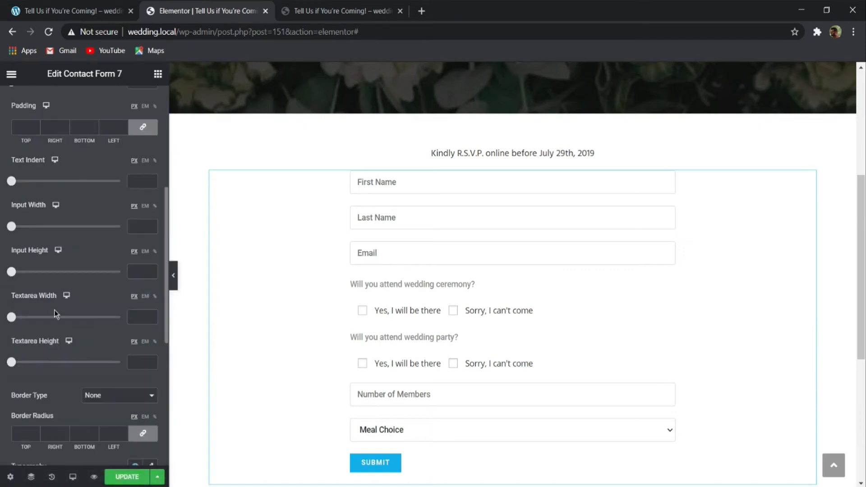
{"action": "scroll", "coordinate": [54, 314], "scroll_direction": "down", "scroll_amount": 5}
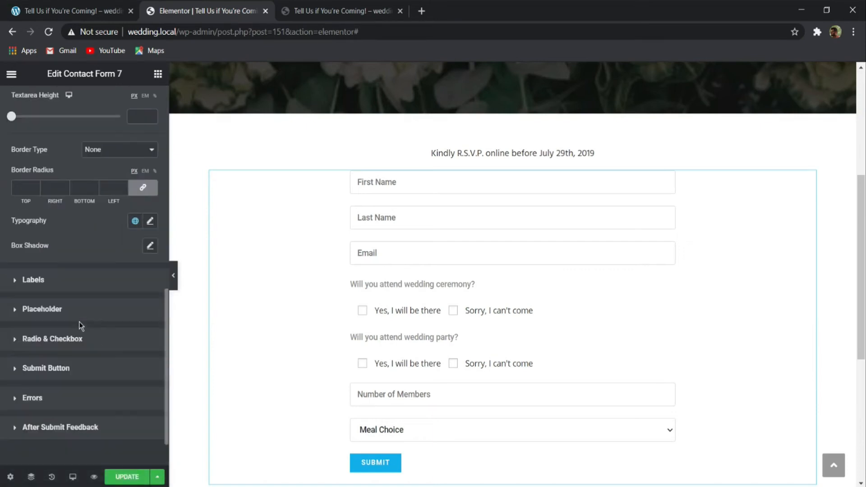
{"action": "left_click", "coordinate": [151, 225]}
{"action": "left_click", "coordinate": [124, 286]}
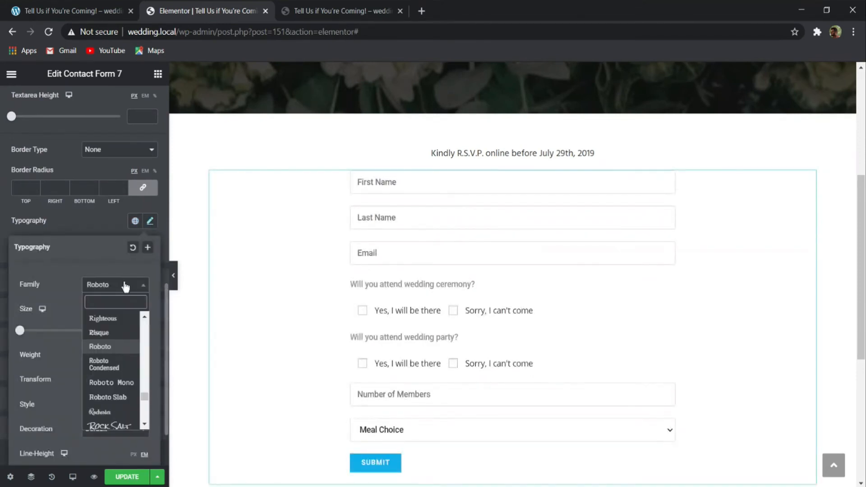
{"action": "type", "text": "hind"}
{"action": "key", "text": "Return"}
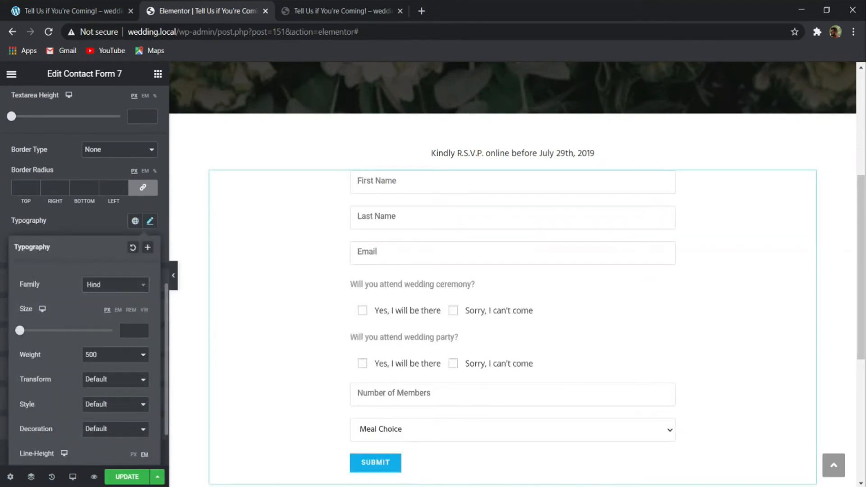
{"action": "left_click", "coordinate": [82, 227]}
{"action": "left_click", "coordinate": [150, 221]}
{"action": "left_click", "coordinate": [95, 391]}
{"action": "left_click", "coordinate": [71, 225]}
- Set the text color of the contact form's labels to 262626
{"action": "left_click", "coordinate": [80, 284]}
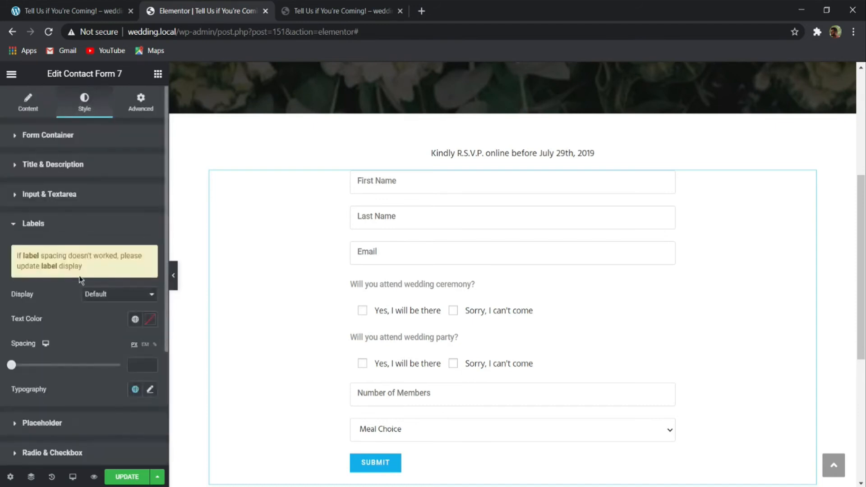
{"action": "left_click", "coordinate": [149, 321]}
{"action": "type", "text": "262626"}
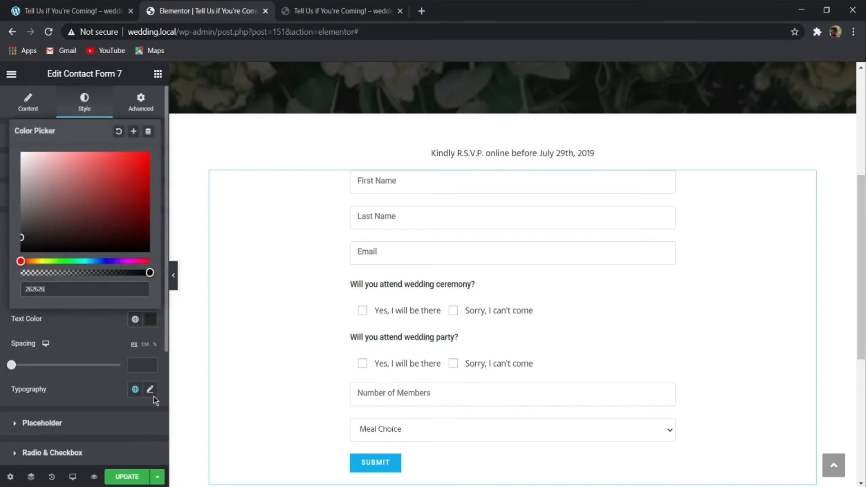
- Set the font family of the contact form's labels to Hind
{"action": "left_click", "coordinate": [150, 389]}
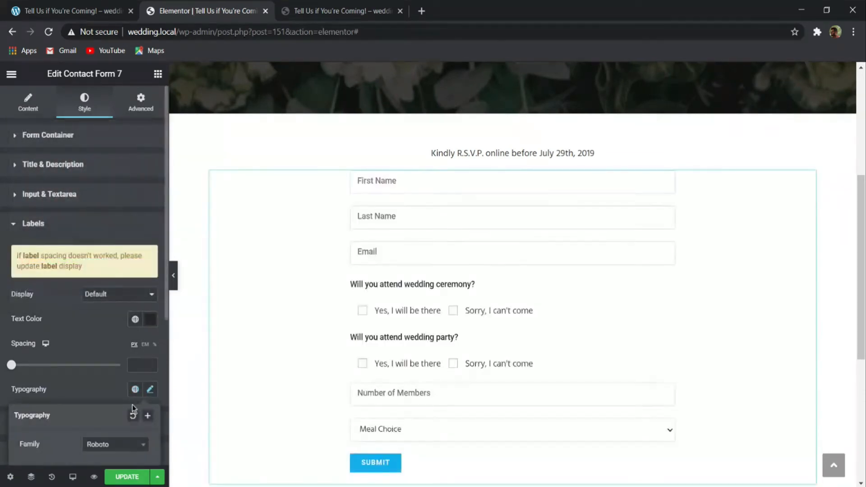
{"action": "left_click", "coordinate": [121, 445]}
{"action": "type", "text": "hind"}
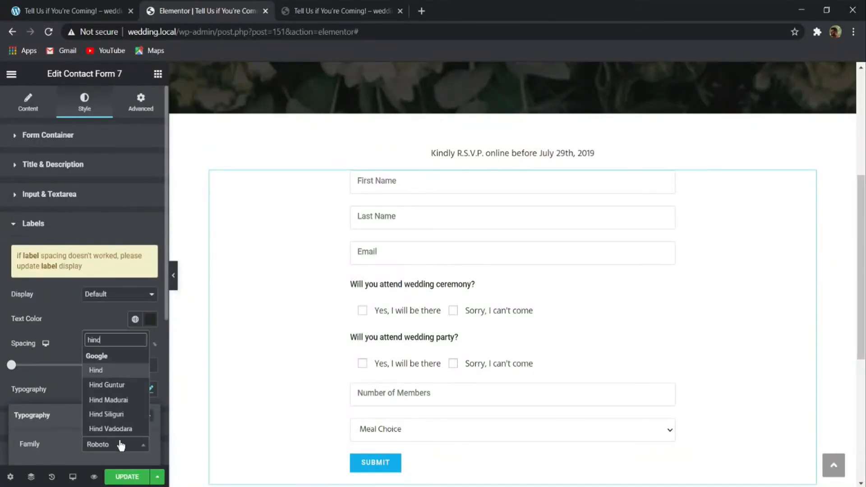
{"action": "key", "text": "Return"}
{"action": "scroll", "coordinate": [77, 369], "scroll_direction": "down", "scroll_amount": 5}
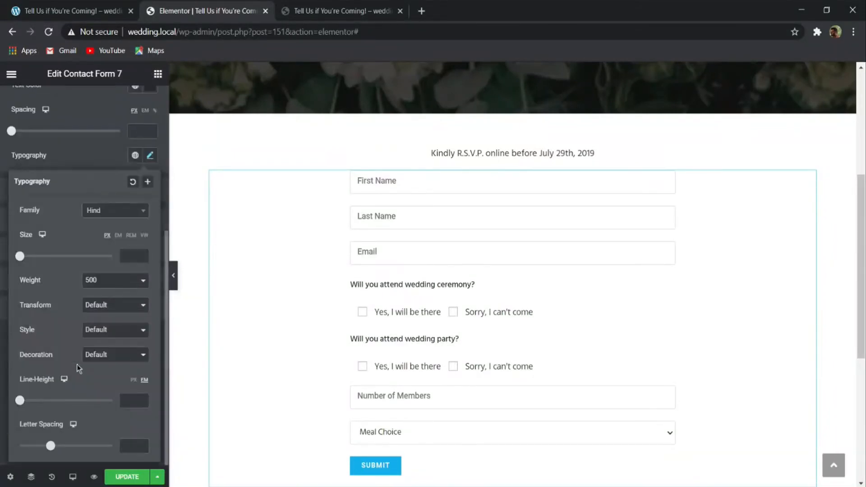
- Set the font weight of the contact form's labels to 400
{"action": "left_click", "coordinate": [101, 319]}
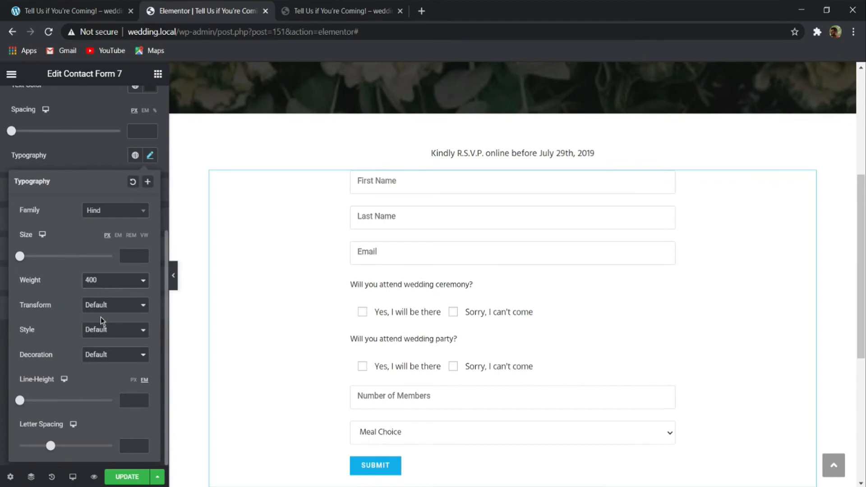
{"action": "left_click", "coordinate": [89, 160]}
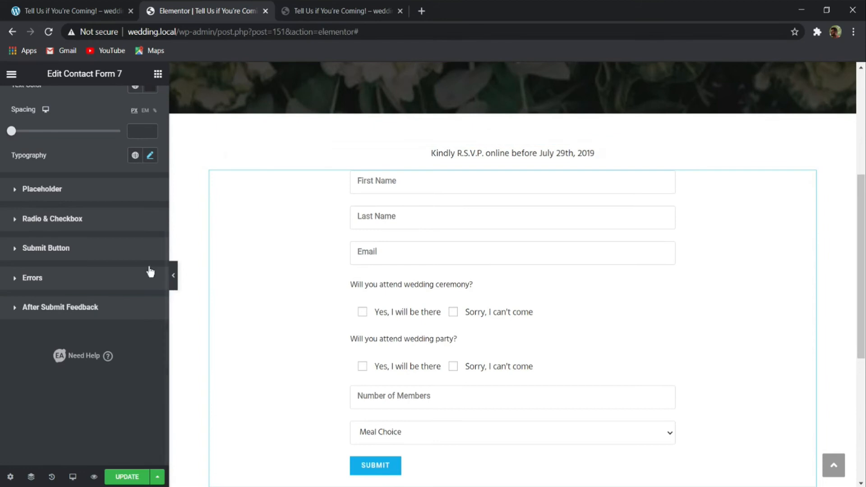
- Set the text color of the contact form's placeholders to 262626
{"action": "left_click", "coordinate": [68, 191]}
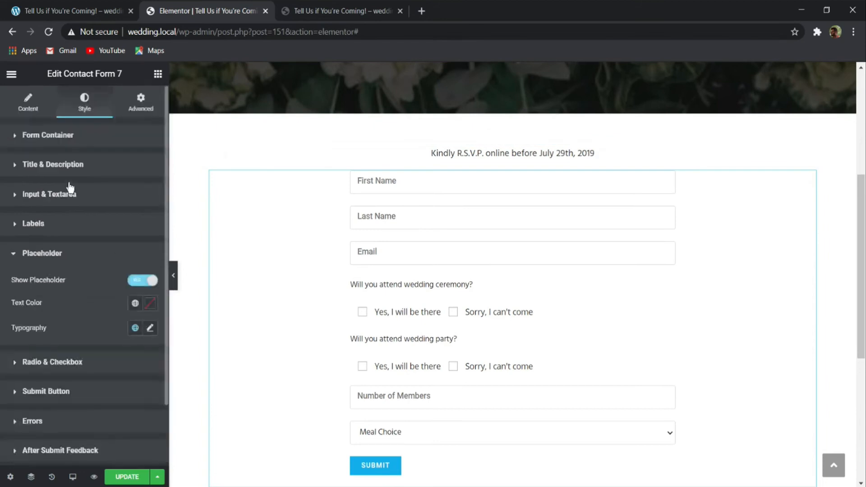
{"action": "left_click", "coordinate": [150, 304]}
{"action": "type", "text": "2"}
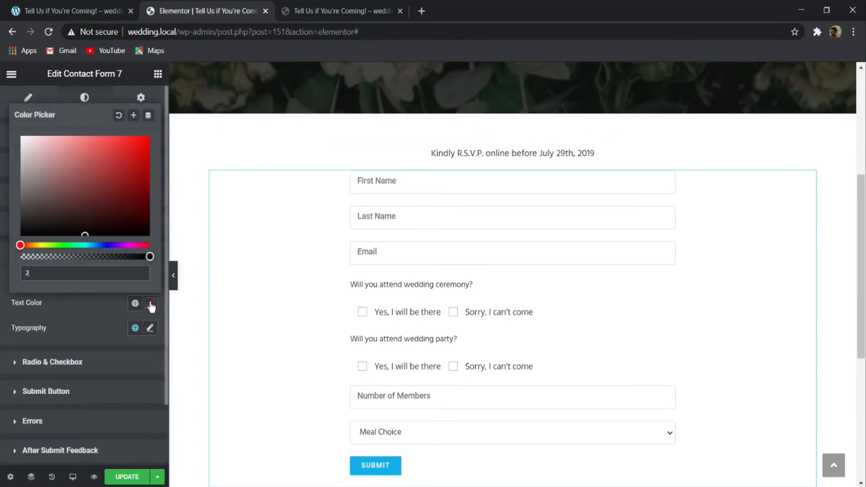
{"action": "type", "text": "62626"}
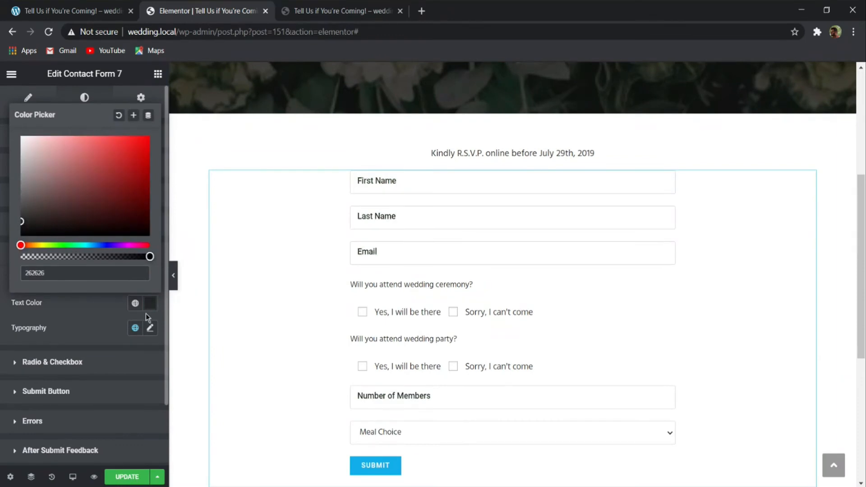
- Set the typography of the contact form's placeholders to the Hind font family with weight 400
{"action": "left_click", "coordinate": [150, 327]}
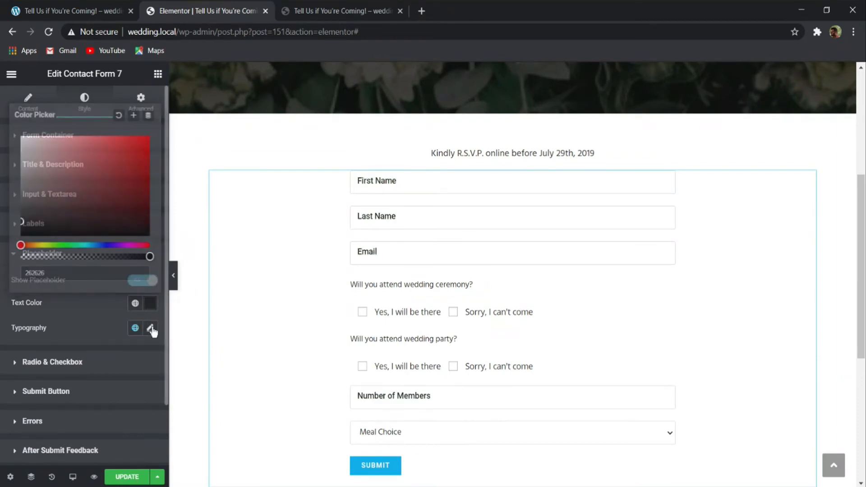
{"action": "scroll", "coordinate": [52, 332], "scroll_direction": "down", "scroll_amount": 4}
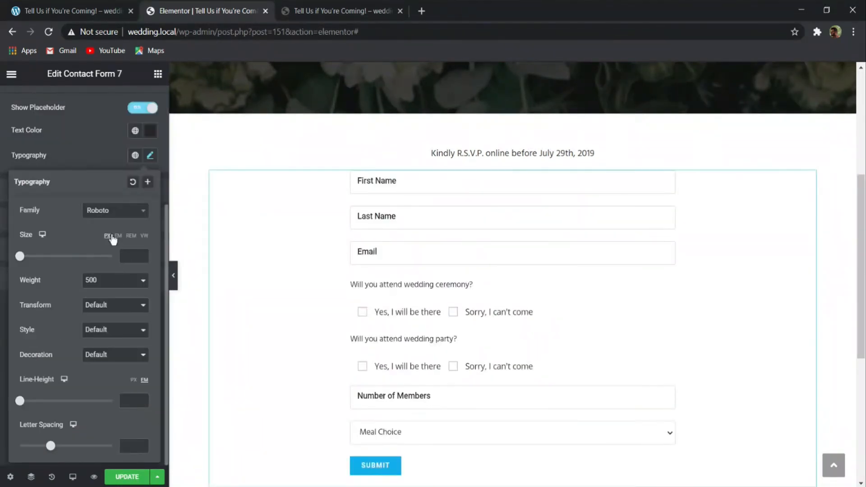
{"action": "left_click", "coordinate": [112, 209]}
{"action": "type", "text": "hind"}
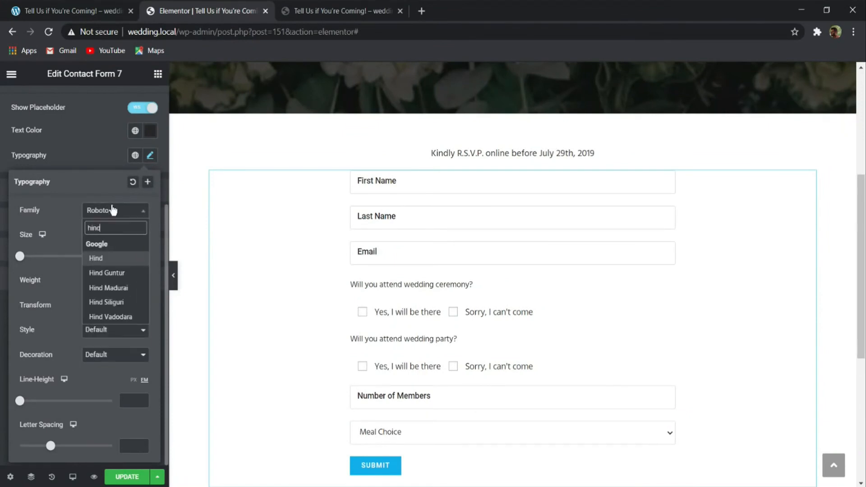
{"action": "key", "text": "Return"}
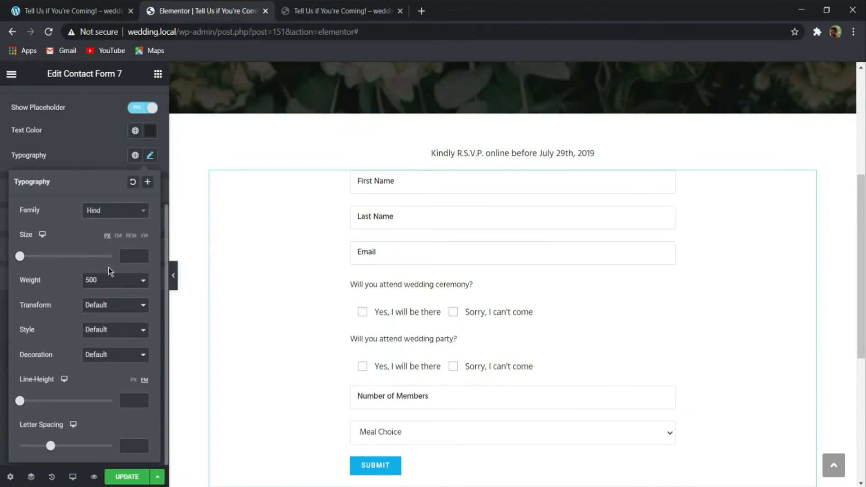
{"action": "left_click", "coordinate": [112, 294]}
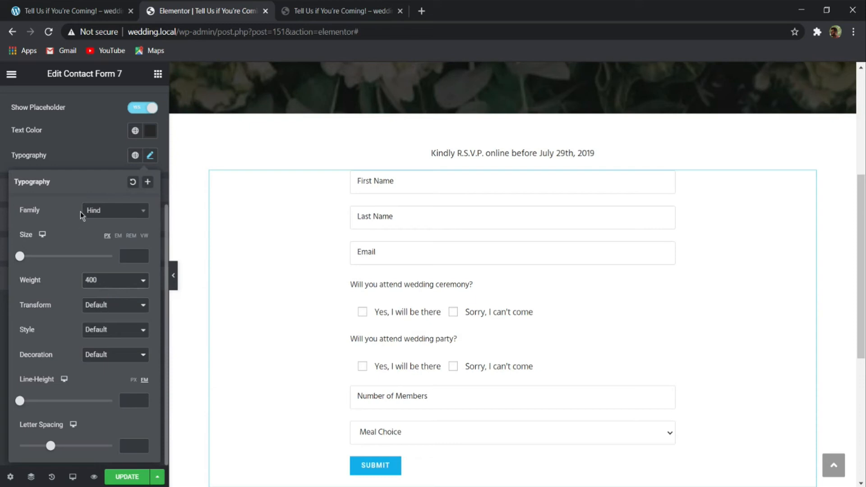
{"action": "left_click", "coordinate": [96, 148]}
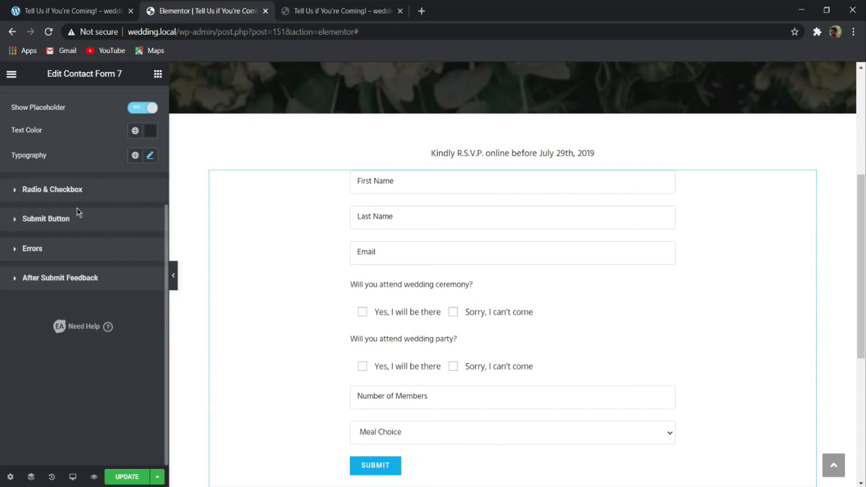
- Compare the form with the demo RSVP page and center the contact form's submit button
{"action": "scroll", "coordinate": [279, 230], "scroll_direction": "down", "scroll_amount": 1}
{"action": "scroll", "coordinate": [280, 230], "scroll_direction": "down", "scroll_amount": 3}
{"action": "left_click", "coordinate": [72, 11]}
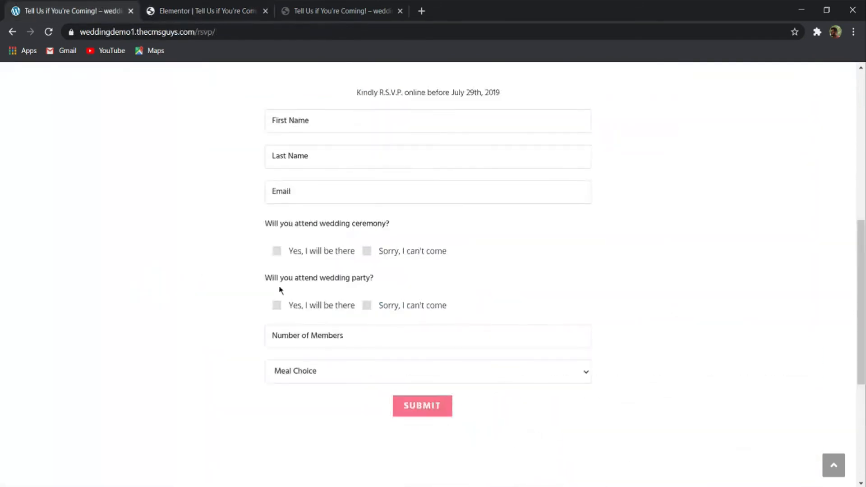
{"action": "left_click", "coordinate": [195, 9]}
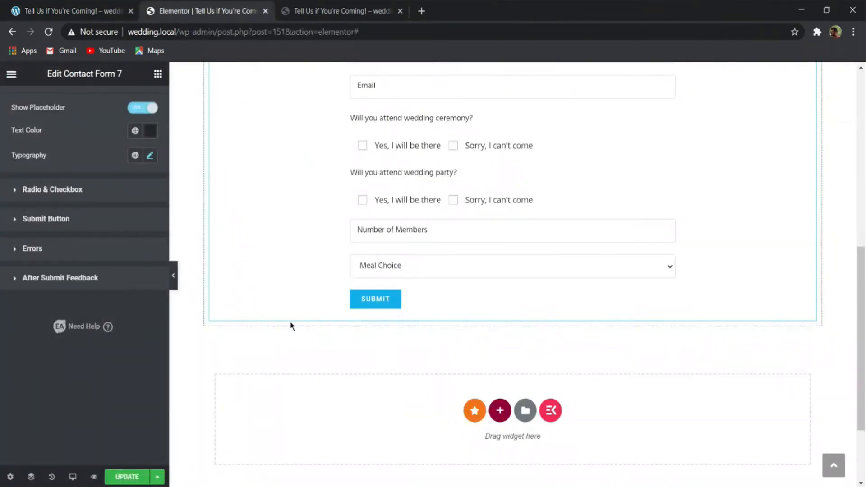
{"action": "left_click", "coordinate": [43, 224]}
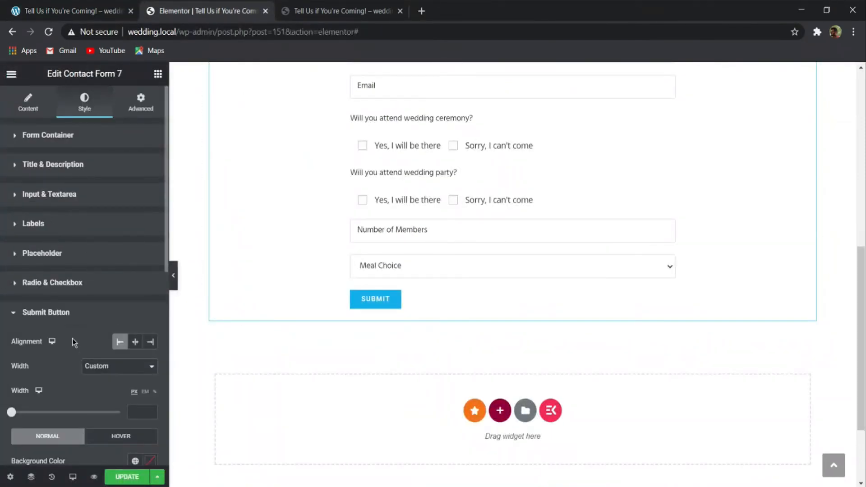
{"action": "left_click", "coordinate": [135, 341]}
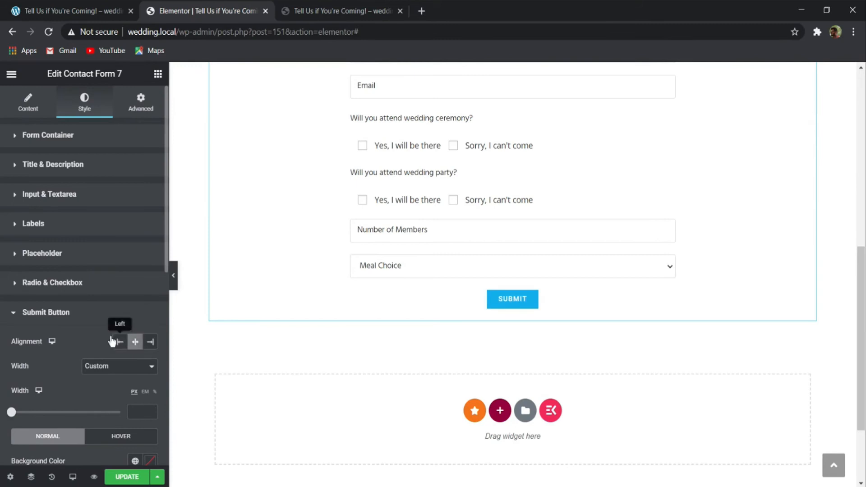
- Try the Full Width option on the submit button and undo it
{"action": "left_click", "coordinate": [104, 370]}
{"action": "left_click", "coordinate": [89, 389]}
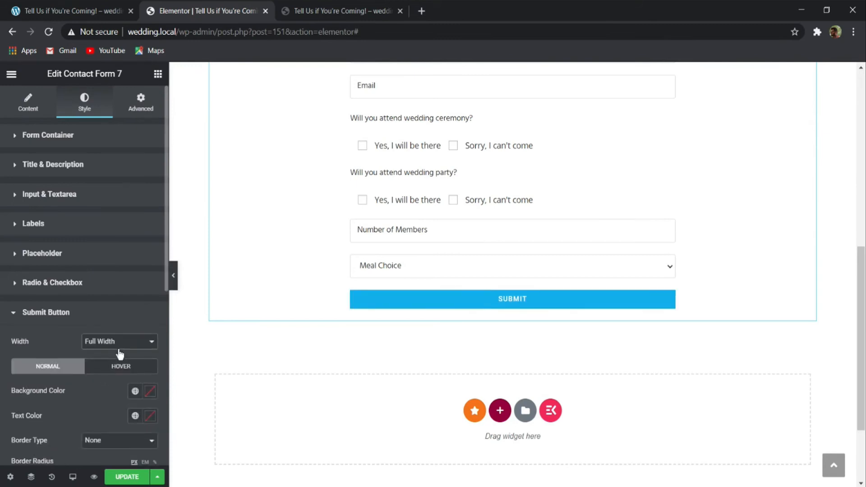
{"action": "key", "text": "ctrl+z"}
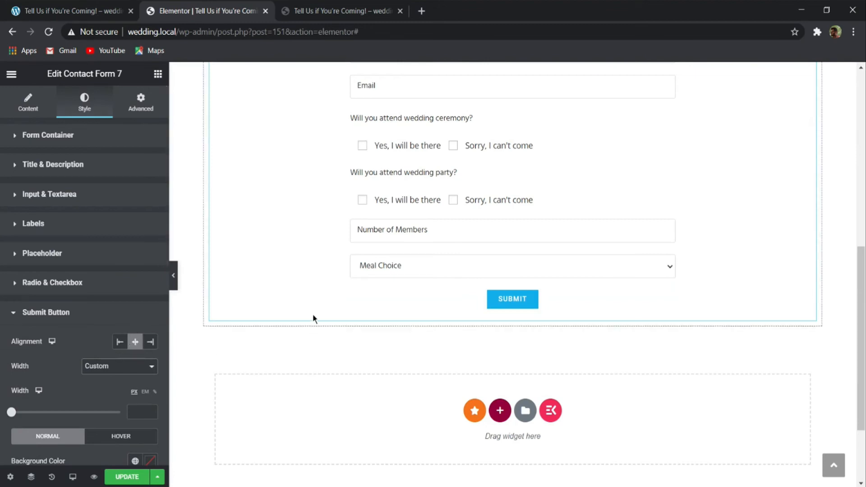
- Set the submit button's border radius to 0 px on all corners
{"action": "scroll", "coordinate": [136, 346], "scroll_direction": "down", "scroll_amount": 5}
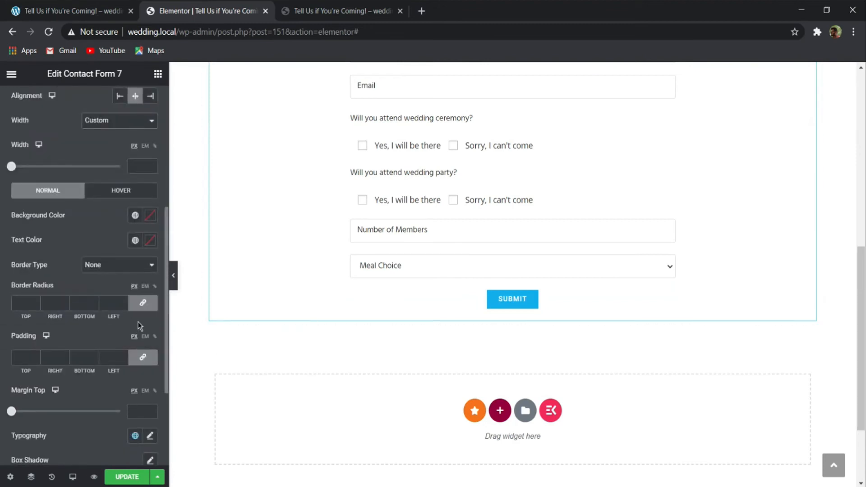
{"action": "left_click", "coordinate": [142, 302]}
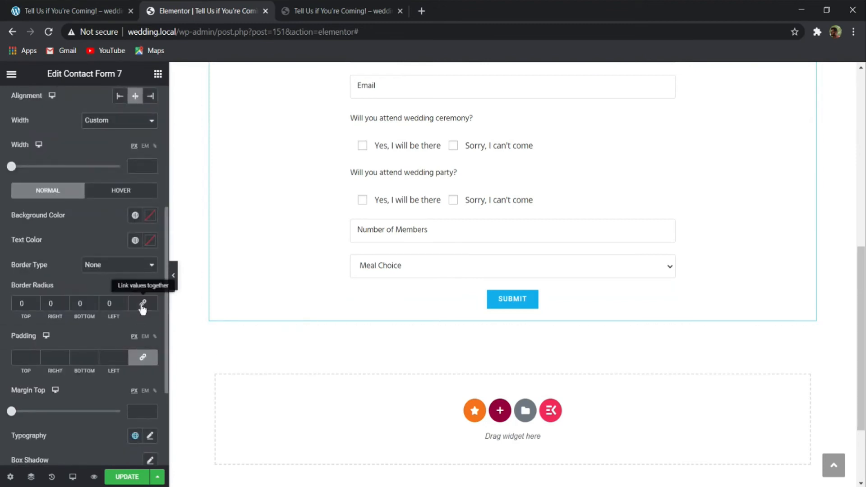
- Try submit button padding of 25 px top and bottom, 35 px right and 34 px left, and clear the padding
{"action": "left_click", "coordinate": [149, 356]}
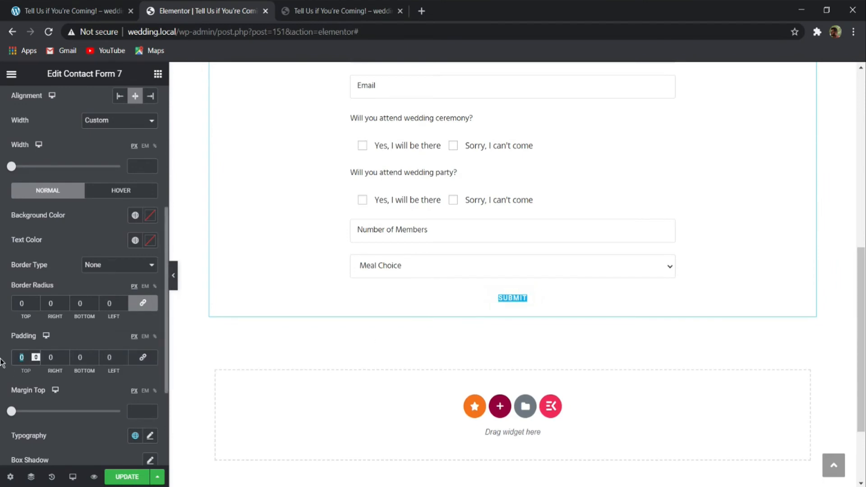
{"action": "type", "text": "25"}
{"action": "double_click", "coordinate": [74, 357]}
{"action": "type", "text": "25"}
{"action": "double_click", "coordinate": [50, 357]}
{"action": "type", "text": "35"}
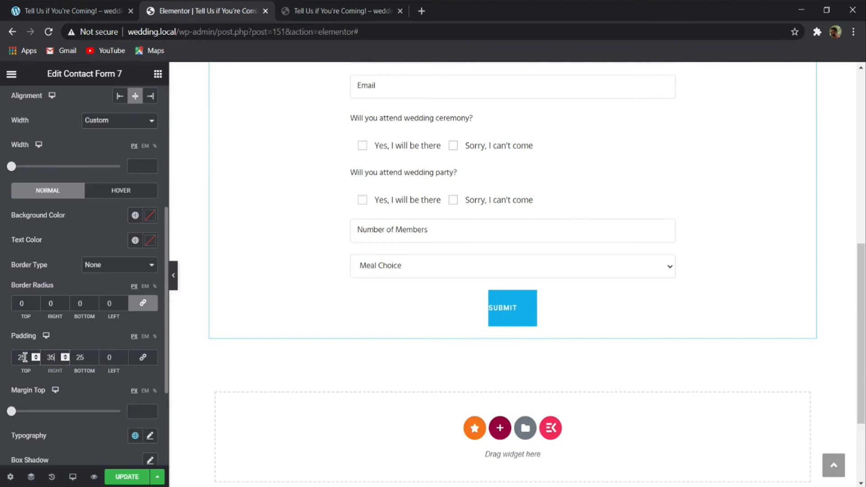
{"action": "double_click", "coordinate": [107, 358]}
{"action": "type", "text": "35"}
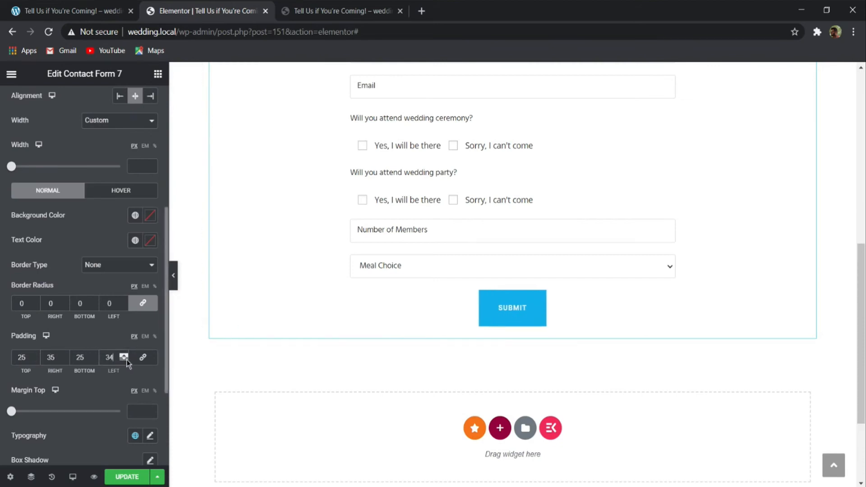
{"action": "left_click", "coordinate": [143, 358]}
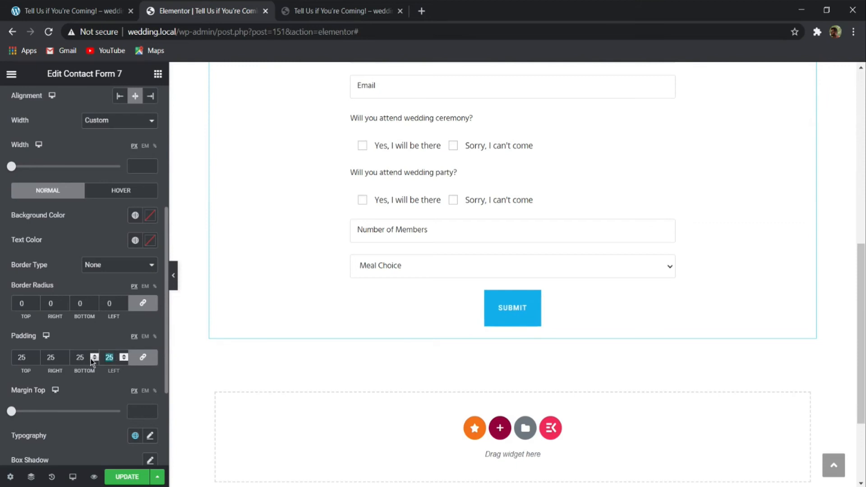
{"action": "key", "text": "BackSpace"}
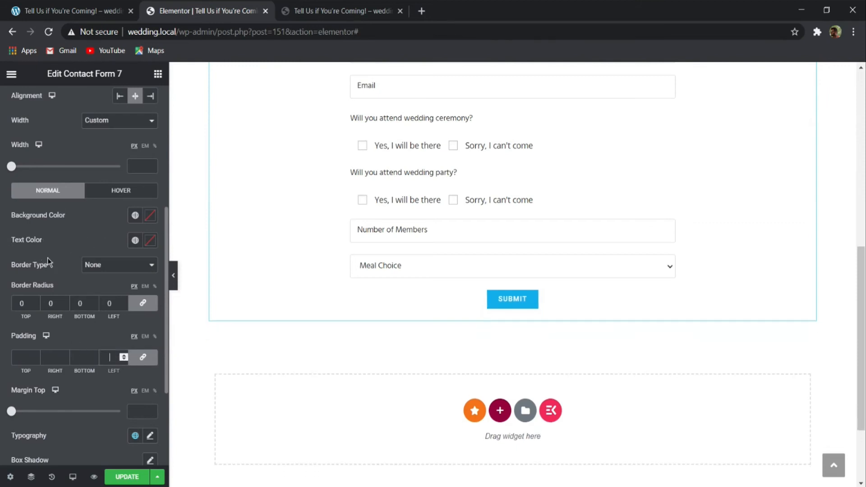
- Set the submit button's text color to white
{"action": "left_click", "coordinate": [150, 240]}
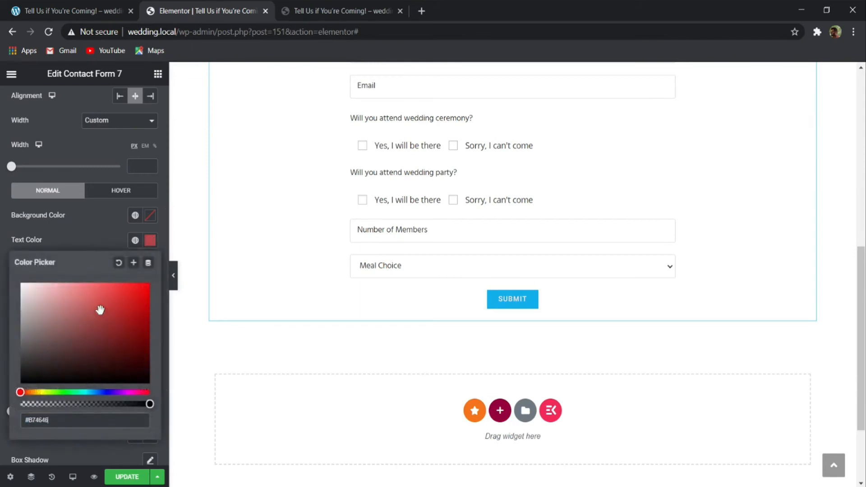
{"action": "left_click", "coordinate": [87, 223]}
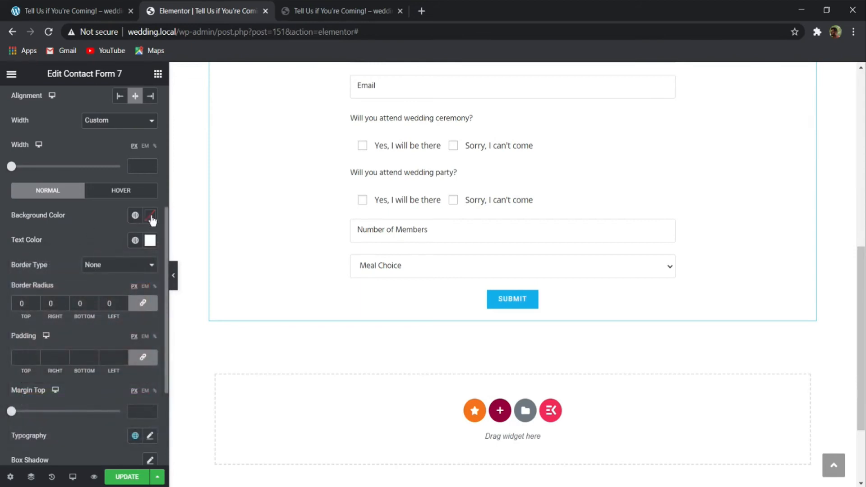
- Try fa278a as the submit button's background color
{"action": "left_click", "coordinate": [150, 217]}
{"action": "type", "text": "fa"}
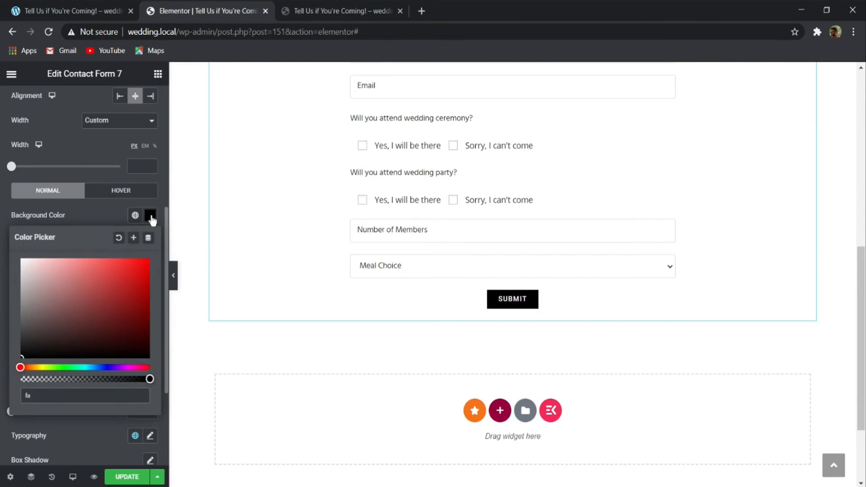
{"action": "type", "text": "278"}
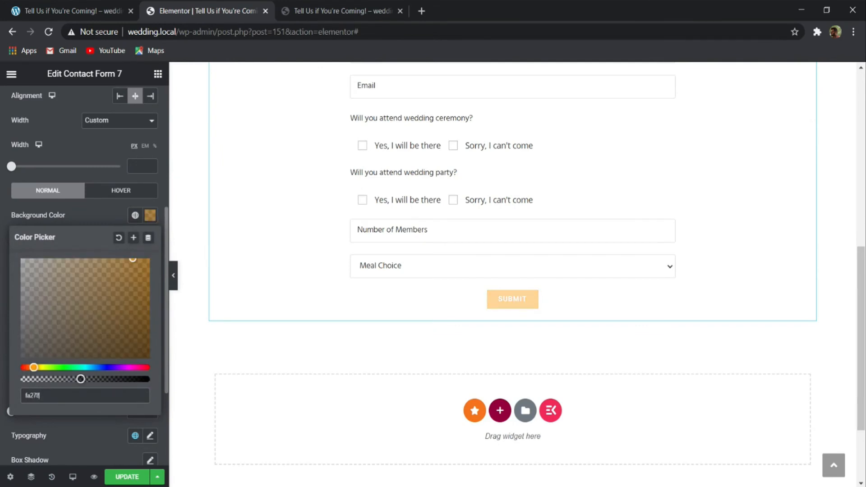
{"action": "type", "text": "a"}
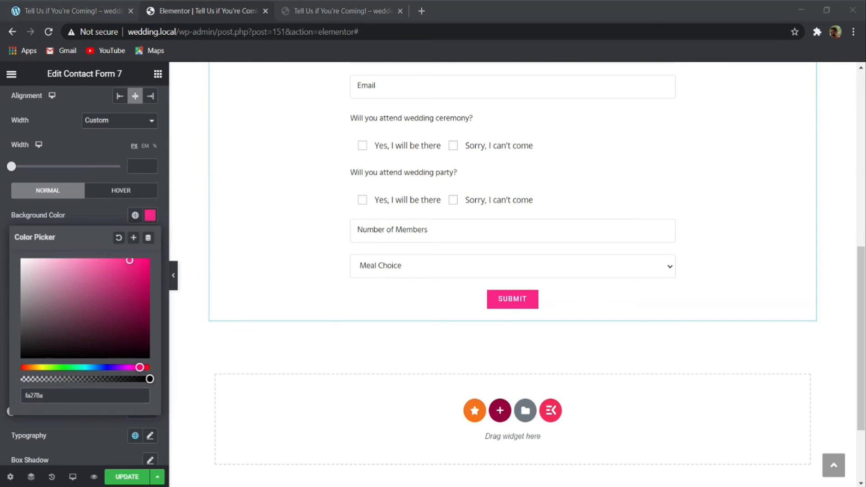
{"action": "left_click", "coordinate": [95, 215]}
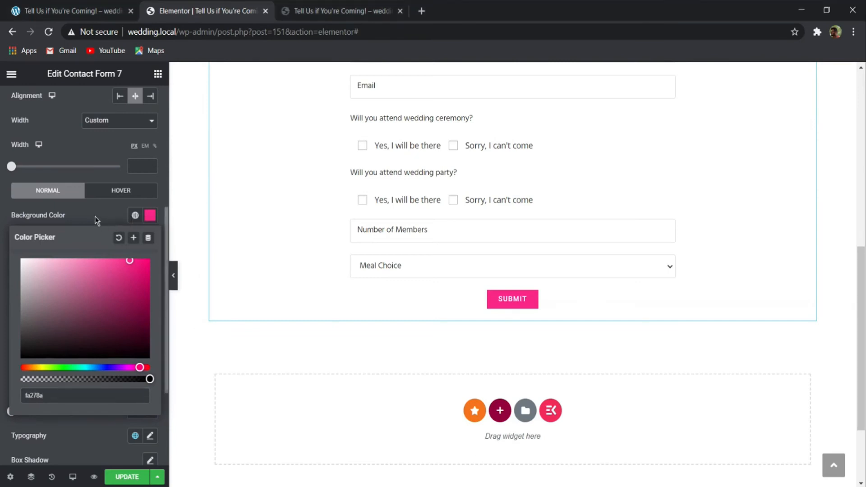
- Set the submit button's background color to f9728a
{"action": "left_click", "coordinate": [150, 215]}
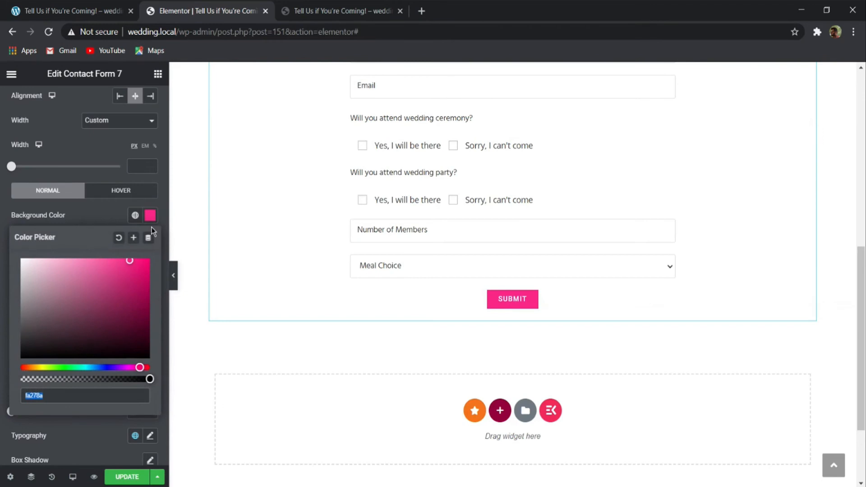
{"action": "type", "text": "f972"}
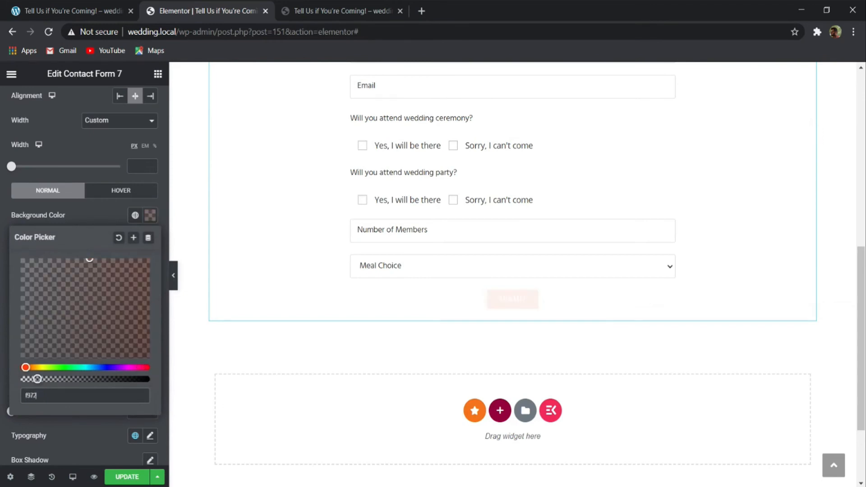
{"action": "type", "text": "8a"}
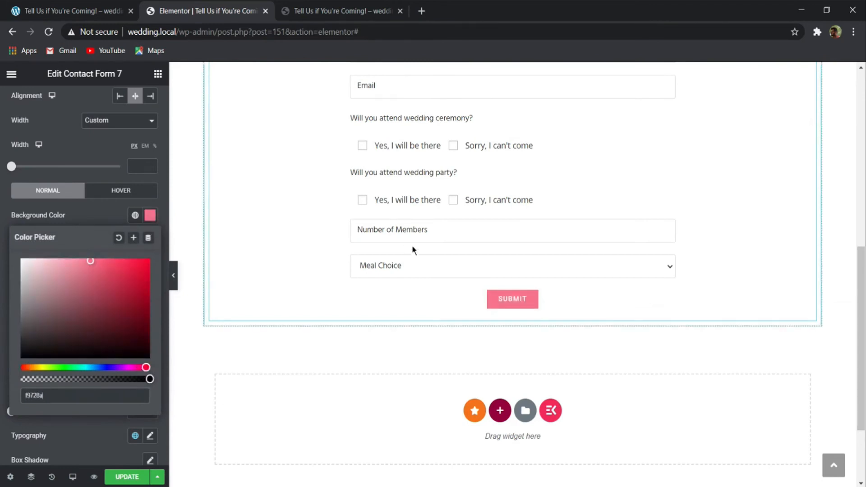
- Review the styled contact form and update the RSVP page to save its changes
{"action": "scroll", "coordinate": [422, 268], "scroll_direction": "up", "scroll_amount": 5}
{"action": "scroll", "coordinate": [422, 273], "scroll_direction": "down", "scroll_amount": 6}
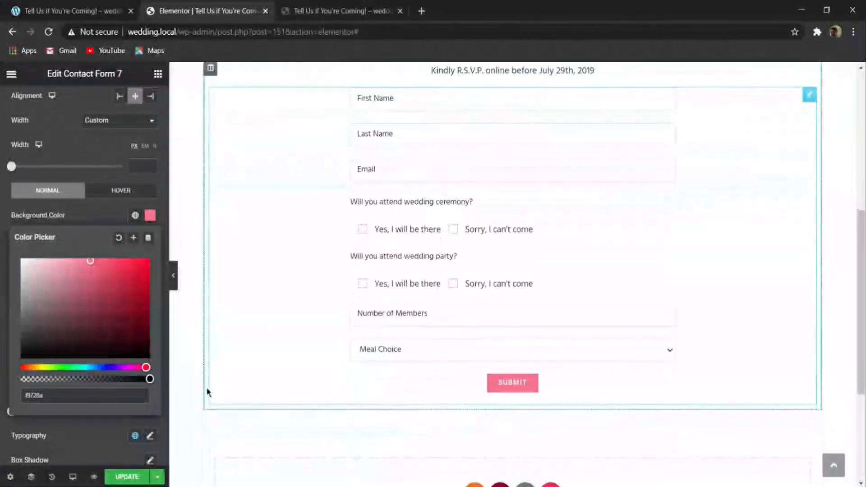
{"action": "left_click", "coordinate": [127, 476]}
{"action": "scroll", "coordinate": [404, 328], "scroll_direction": "up", "scroll_amount": 7}
{"action": "scroll", "coordinate": [397, 297], "scroll_direction": "down", "scroll_amount": 11}
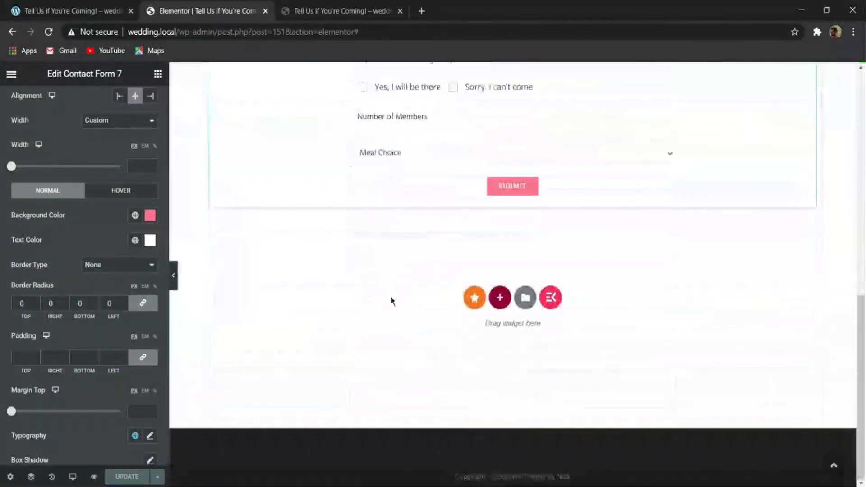
- Open the Contact Us page of the demo wedding site as the reference for the next page
{"action": "scroll", "coordinate": [379, 323], "scroll_direction": "up", "scroll_amount": 10}
{"action": "left_click", "coordinate": [70, 11]}
{"action": "scroll", "coordinate": [237, 209], "scroll_direction": "up", "scroll_amount": 2}
{"action": "scroll", "coordinate": [237, 209], "scroll_direction": "up", "scroll_amount": 5}
{"action": "left_click", "coordinate": [727, 121]}
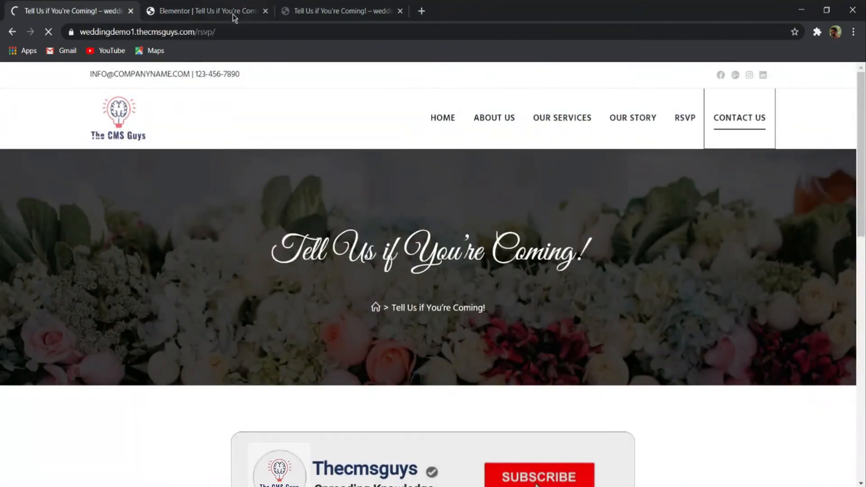
- Leave the Elementor editor of the RSVP page and add a new WordPress page titled "Contact Us"
{"action": "left_click", "coordinate": [230, 13]}
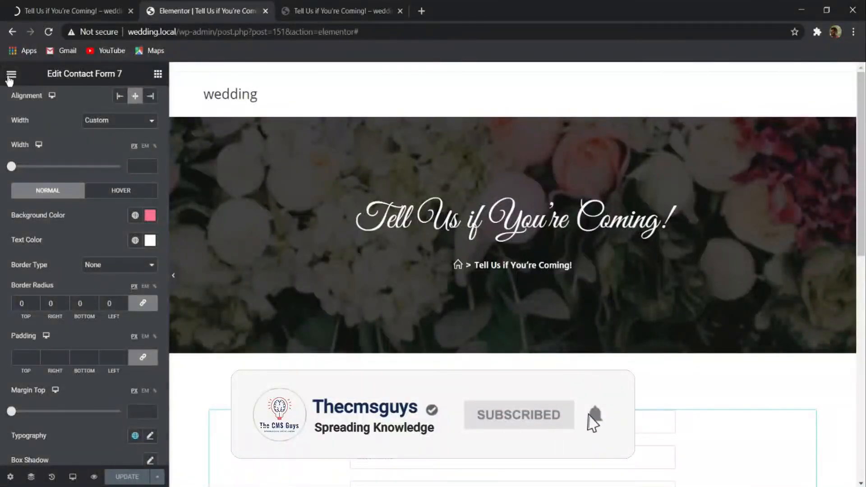
{"action": "left_click", "coordinate": [19, 77]}
{"action": "left_click", "coordinate": [56, 278]}
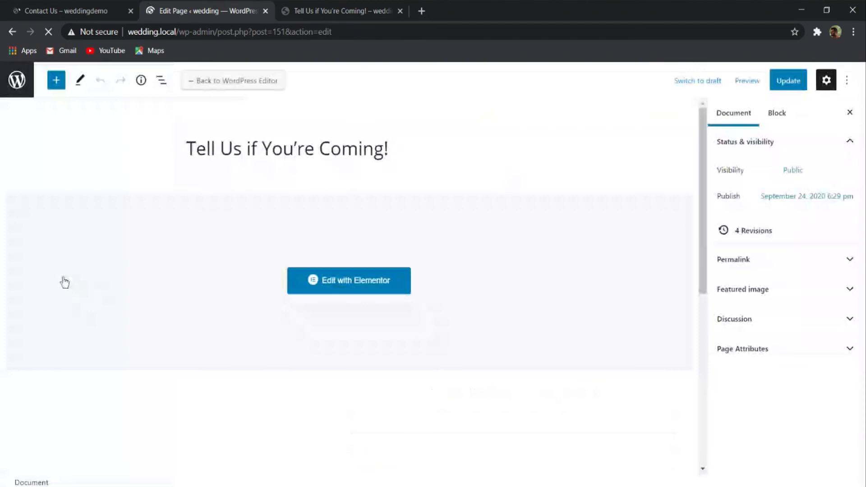
{"action": "left_click", "coordinate": [17, 81]}
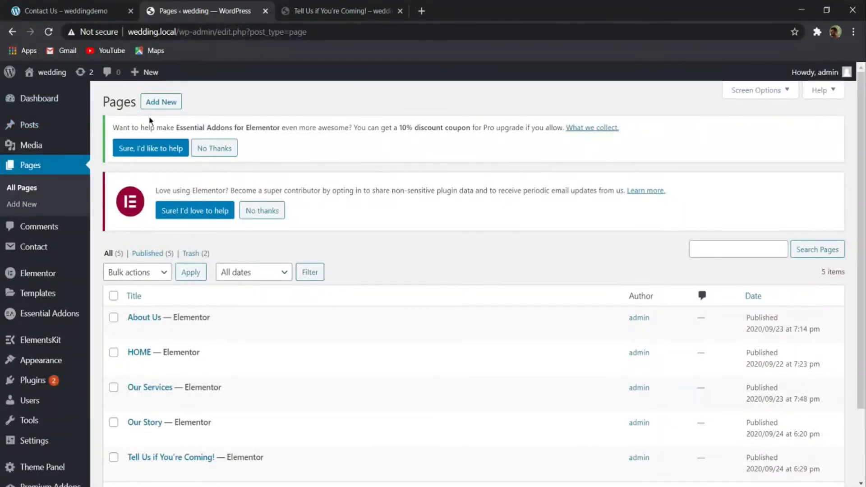
{"action": "left_click", "coordinate": [162, 103]}
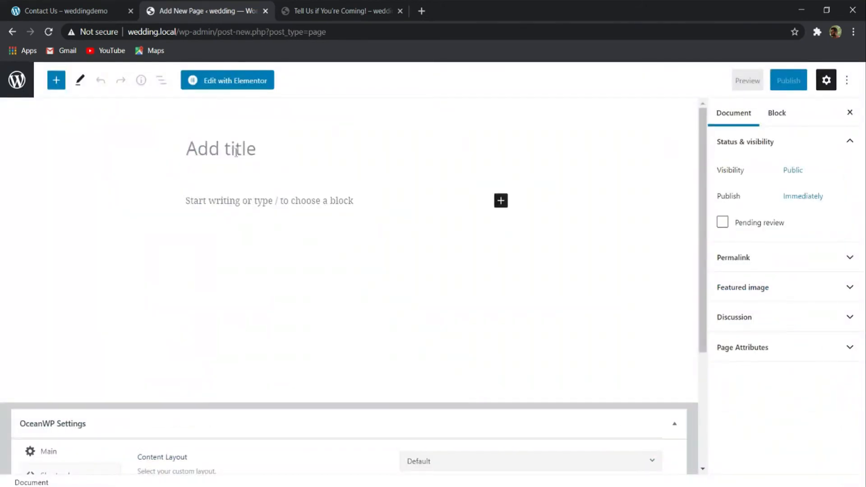
{"action": "type", "text": "Contact Us"}
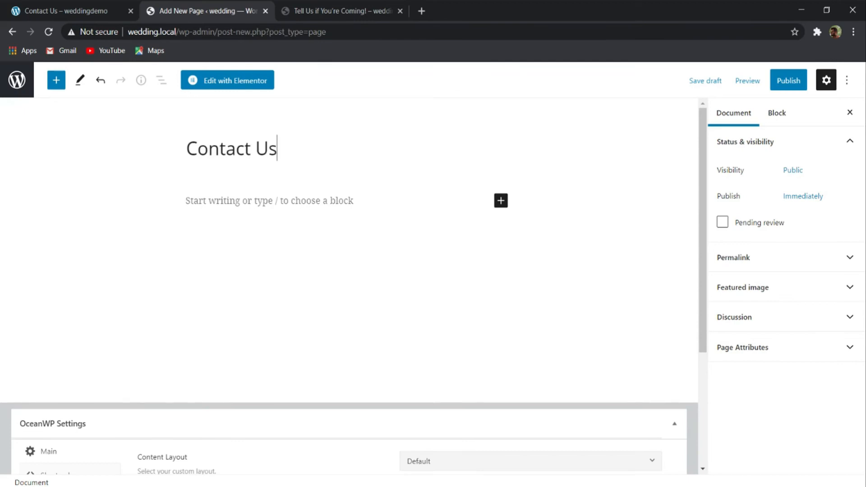
- Examine the demo's Contact Us page, from its banner and contact details to the map, contact form and footer
{"action": "left_click", "coordinate": [85, 10]}
{"action": "scroll", "coordinate": [496, 224], "scroll_direction": "down", "scroll_amount": 2}
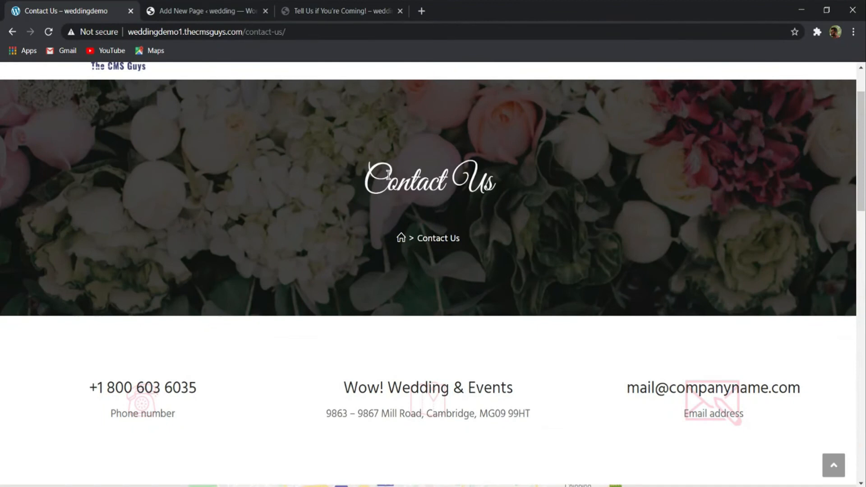
{"action": "scroll", "coordinate": [381, 199], "scroll_direction": "down", "scroll_amount": 5}
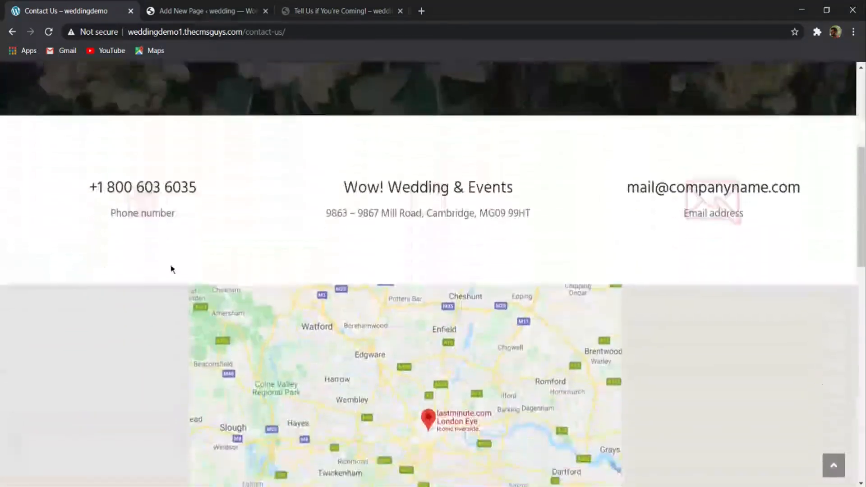
{"action": "scroll", "coordinate": [778, 208], "scroll_direction": "down", "scroll_amount": 10}
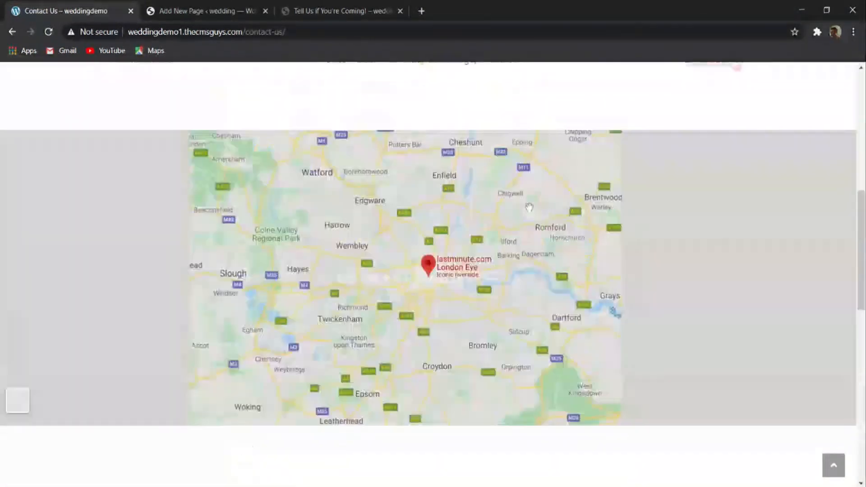
{"action": "scroll", "coordinate": [386, 193], "scroll_direction": "up", "scroll_amount": 4}
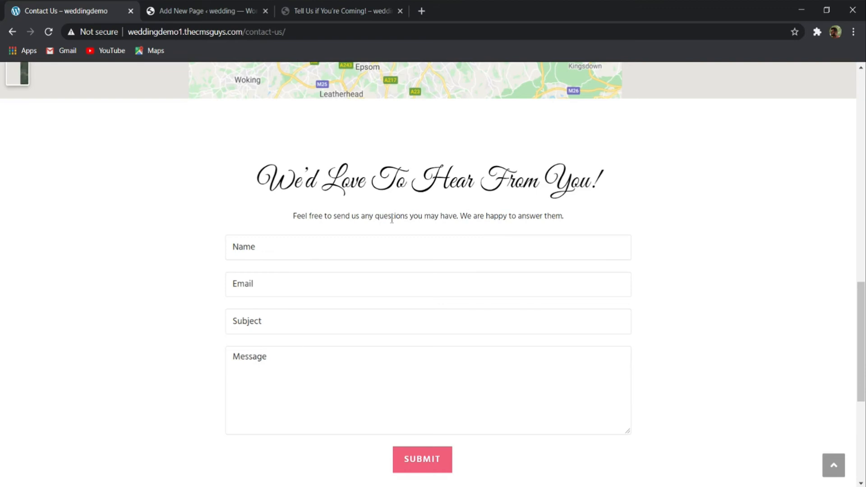
{"action": "scroll", "coordinate": [391, 219], "scroll_direction": "down", "scroll_amount": 6}
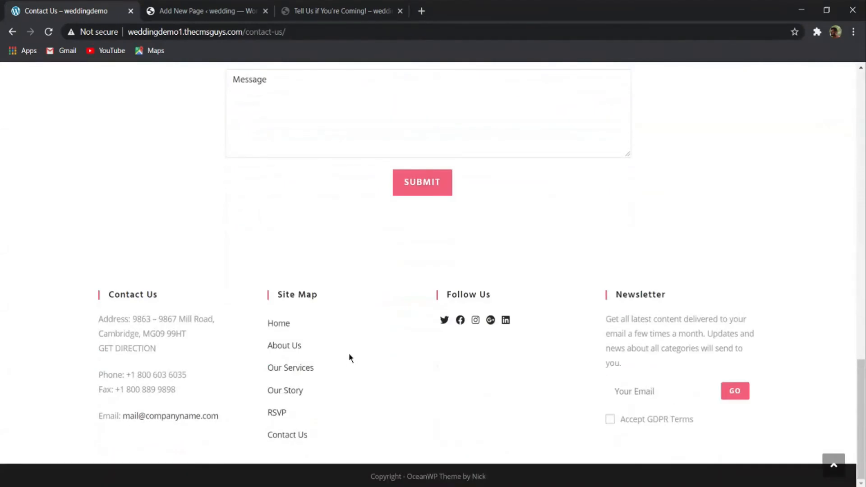
{"action": "scroll", "coordinate": [402, 318], "scroll_direction": "up", "scroll_amount": 2}
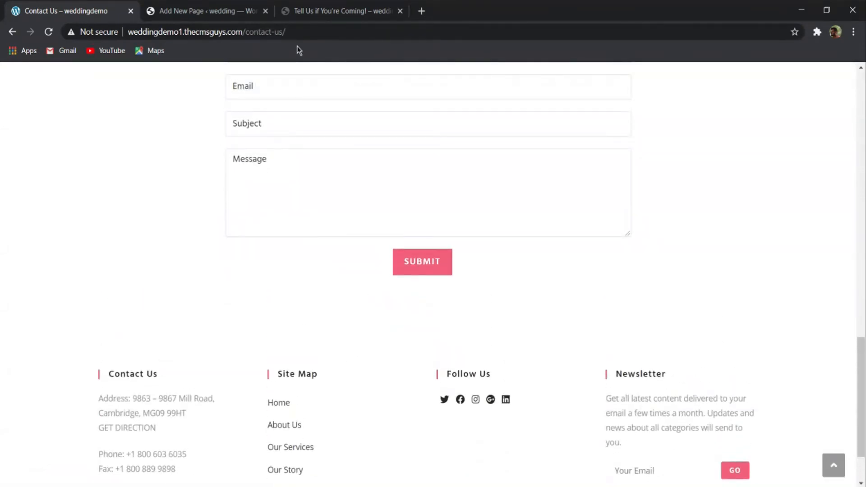
- Set the new Contact Us page's content layout to Full Width in the OceanWP settings
{"action": "left_click", "coordinate": [229, 6]}
{"action": "scroll", "coordinate": [289, 174], "scroll_direction": "down", "scroll_amount": 4}
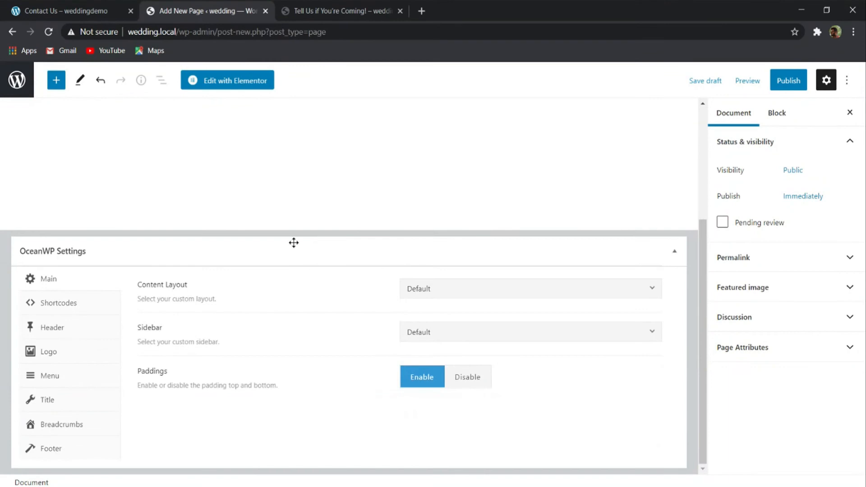
{"action": "left_click", "coordinate": [485, 299]}
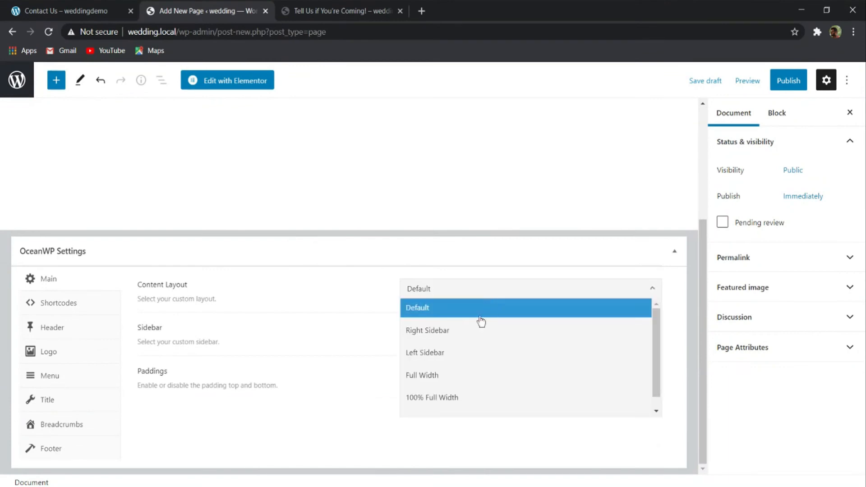
{"action": "left_click", "coordinate": [458, 375]}
- Set the page's title style to Background Image in the OceanWP title settings
{"action": "left_click", "coordinate": [53, 399]}
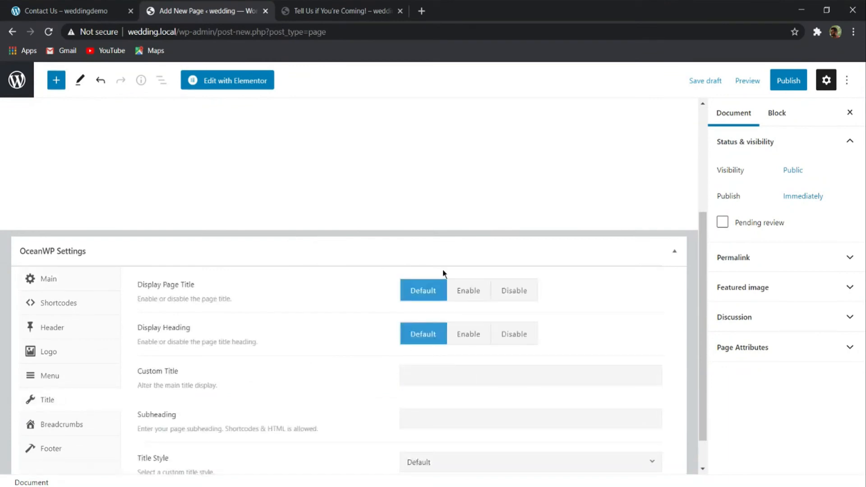
{"action": "scroll", "coordinate": [448, 329], "scroll_direction": "down", "scroll_amount": 1}
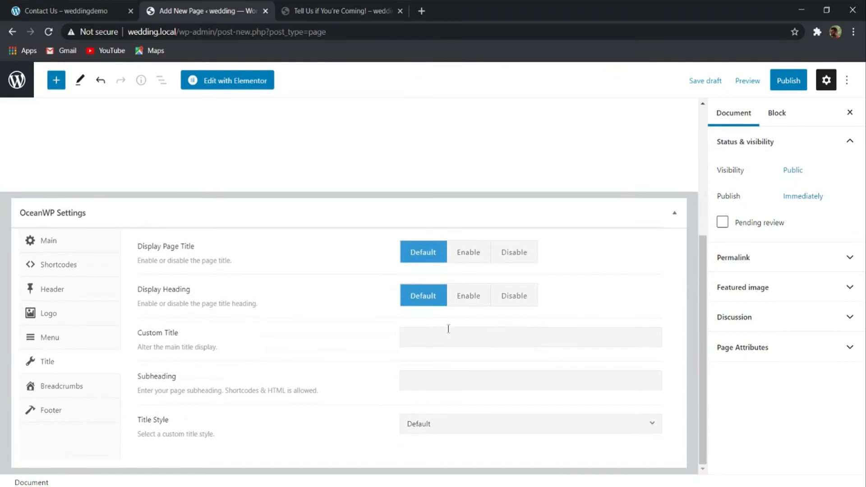
{"action": "left_click", "coordinate": [464, 434]}
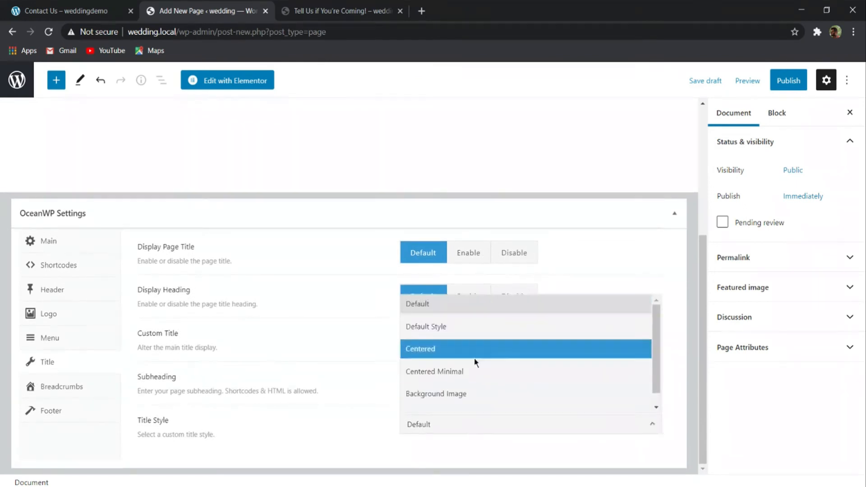
{"action": "left_click", "coordinate": [454, 393]}
- Use the floral banner 1920x266_bg1-1024x142-1.jpg from the media library as the title's background image
{"action": "scroll", "coordinate": [436, 284], "scroll_direction": "down", "scroll_amount": 8}
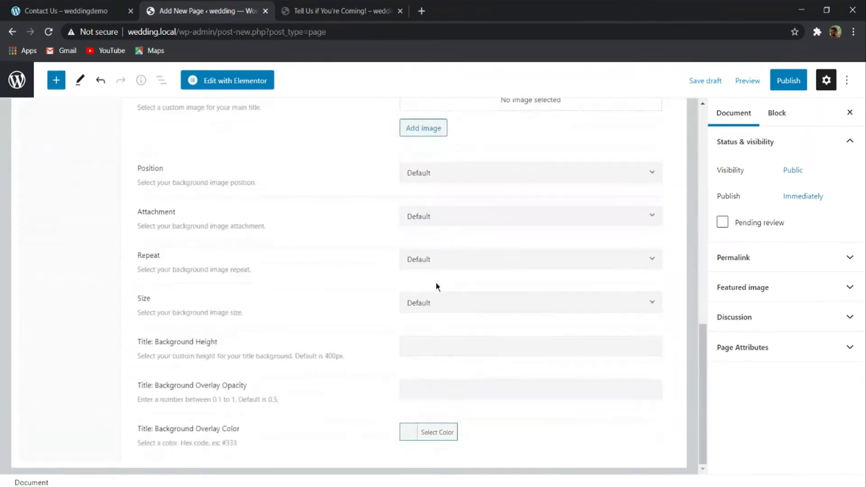
{"action": "left_click", "coordinate": [423, 128]}
{"action": "scroll", "coordinate": [361, 293], "scroll_direction": "down", "scroll_amount": 6}
{"action": "scroll", "coordinate": [363, 294], "scroll_direction": "up", "scroll_amount": 3}
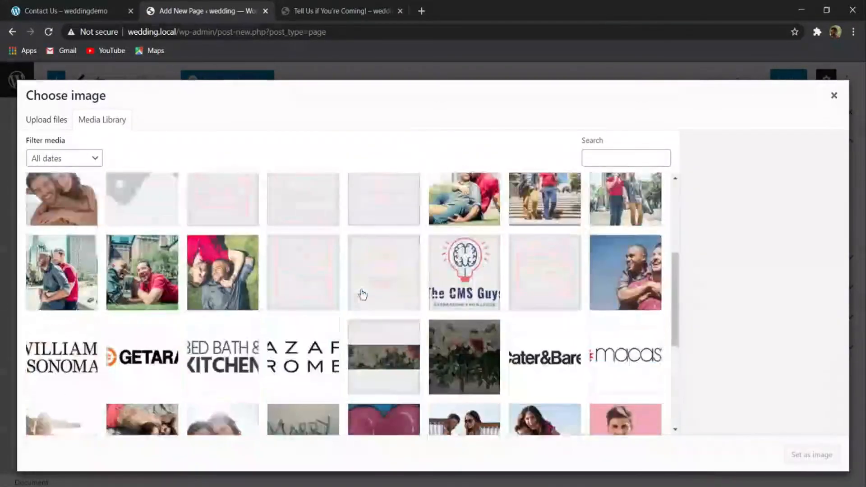
{"action": "left_click", "coordinate": [378, 335]}
{"action": "scroll", "coordinate": [419, 368], "scroll_direction": "up", "scroll_amount": 3}
{"action": "scroll", "coordinate": [423, 368], "scroll_direction": "down", "scroll_amount": 3}
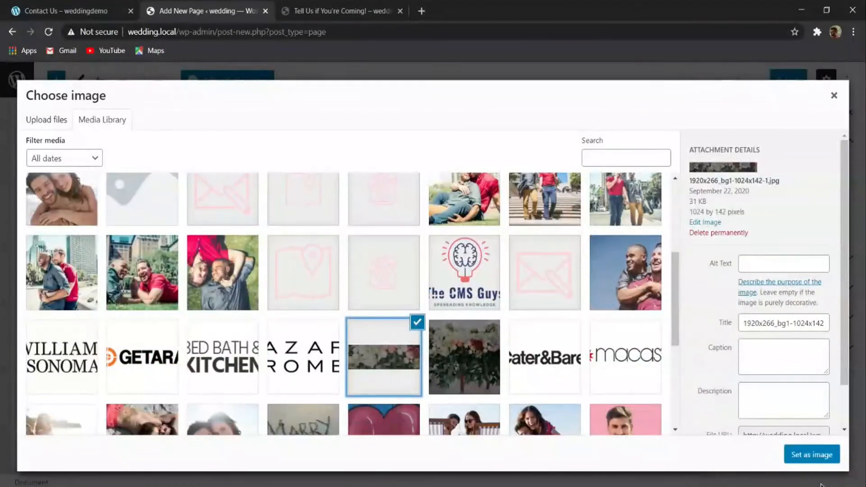
{"action": "left_click", "coordinate": [808, 455]}
- Publish the Contact Us page and open it for editing with Elementor
{"action": "scroll", "coordinate": [617, 306], "scroll_direction": "up", "scroll_amount": 10}
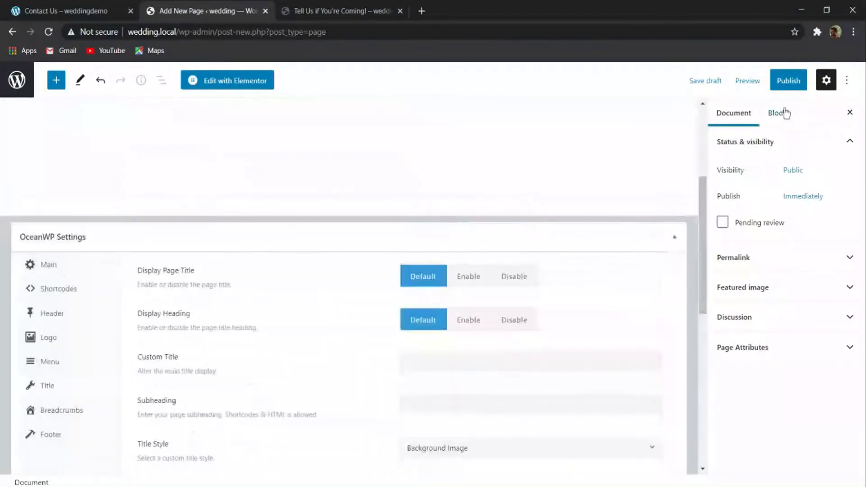
{"action": "left_click", "coordinate": [788, 81]}
{"action": "left_click", "coordinate": [787, 82]}
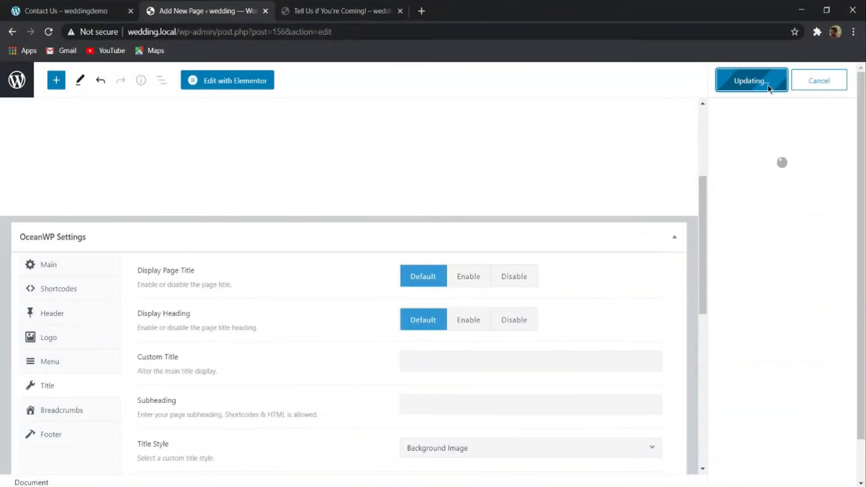
{"action": "left_click", "coordinate": [236, 82]}
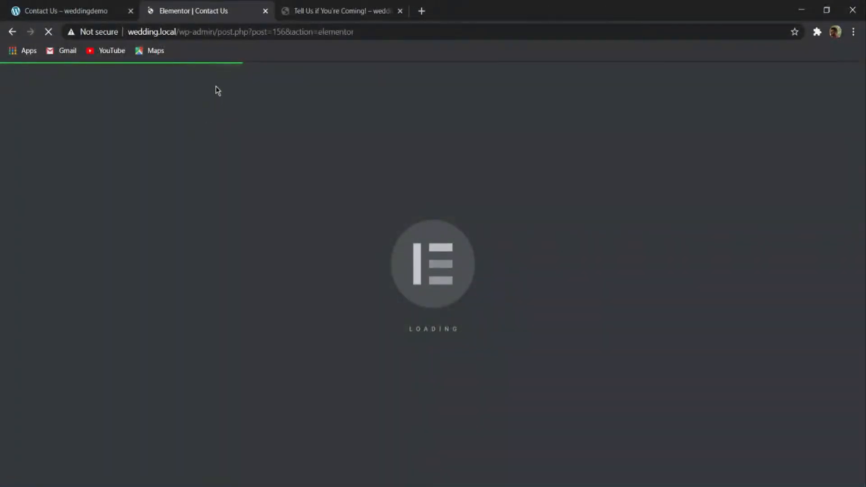
{"action": "left_click", "coordinate": [115, 10]}
{"action": "left_click", "coordinate": [152, 13]}
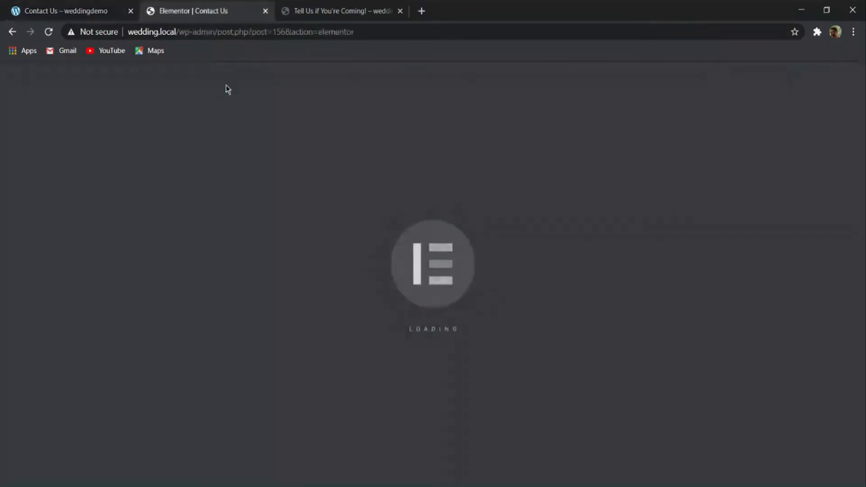
- Insert the saved "Contact Us Page" template from My Templates into the empty page
{"action": "scroll", "coordinate": [451, 316], "scroll_direction": "down", "scroll_amount": 2}
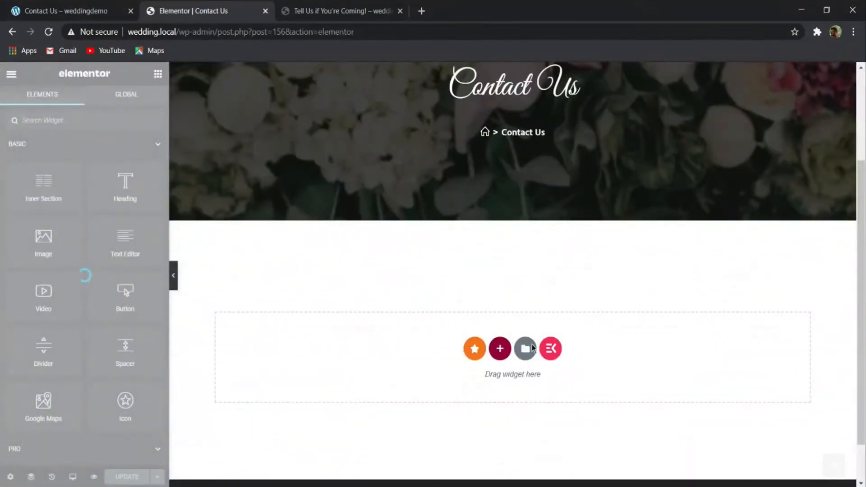
{"action": "scroll", "coordinate": [531, 355], "scroll_direction": "down", "scroll_amount": 1}
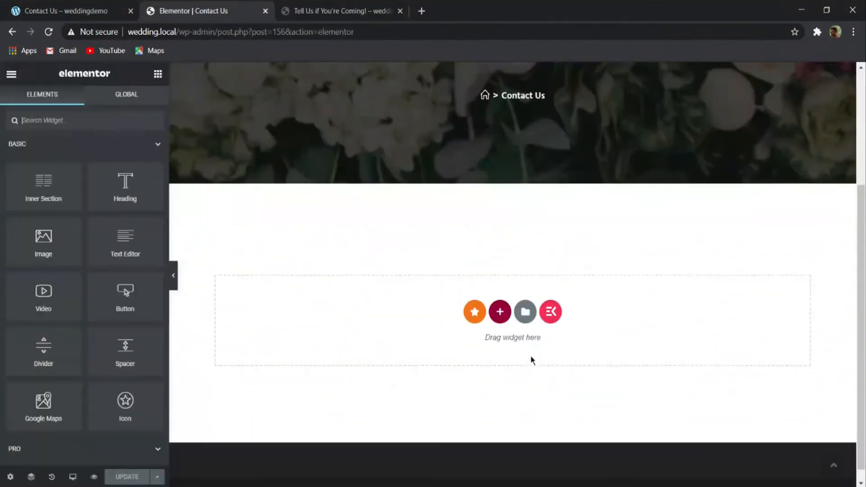
{"action": "left_click", "coordinate": [524, 313]}
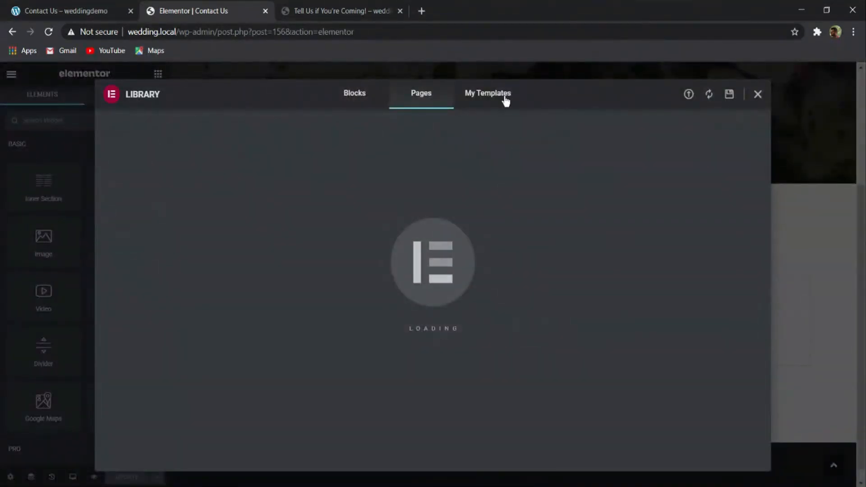
{"action": "left_click", "coordinate": [502, 100]}
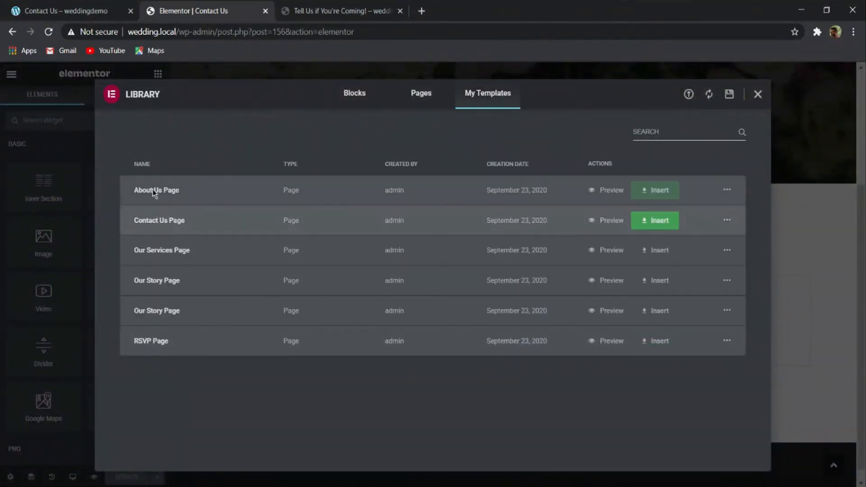
{"action": "left_click", "coordinate": [653, 219]}
{"action": "left_click", "coordinate": [389, 322]}
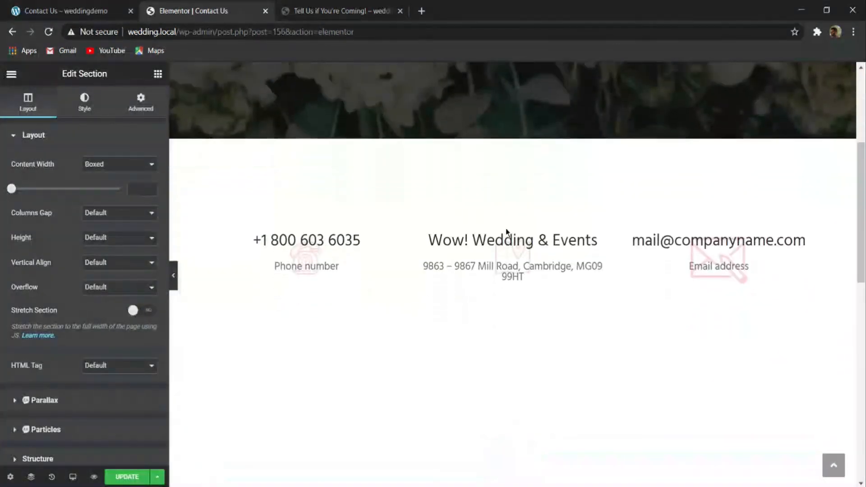
- Compare the inserted template with the demo's Contact Us page and examine the fields its contact form contains
{"action": "scroll", "coordinate": [507, 234], "scroll_direction": "down", "scroll_amount": 12}
{"action": "scroll", "coordinate": [512, 263], "scroll_direction": "up", "scroll_amount": 12}
{"action": "scroll", "coordinate": [496, 252], "scroll_direction": "down", "scroll_amount": 10}
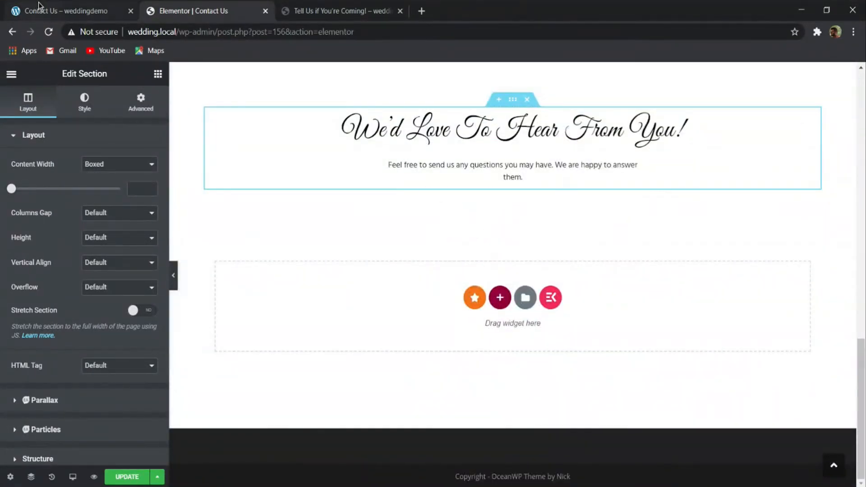
{"action": "left_click", "coordinate": [69, 5]}
{"action": "scroll", "coordinate": [182, 180], "scroll_direction": "up", "scroll_amount": 2}
{"action": "scroll", "coordinate": [226, 176], "scroll_direction": "up", "scroll_amount": 2}
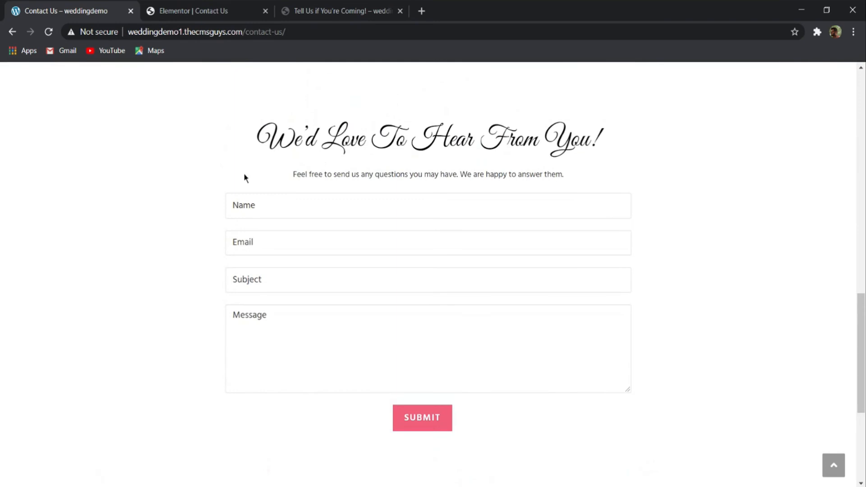
{"action": "left_click_drag", "start_coordinate": [216, 194], "coordinate": [421, 222]}
{"action": "left_click", "coordinate": [437, 228]}
{"action": "left_click", "coordinate": [273, 207]}
{"action": "left_click", "coordinate": [285, 246]}
{"action": "left_click", "coordinate": [278, 289]}
{"action": "left_click", "coordinate": [287, 357]}
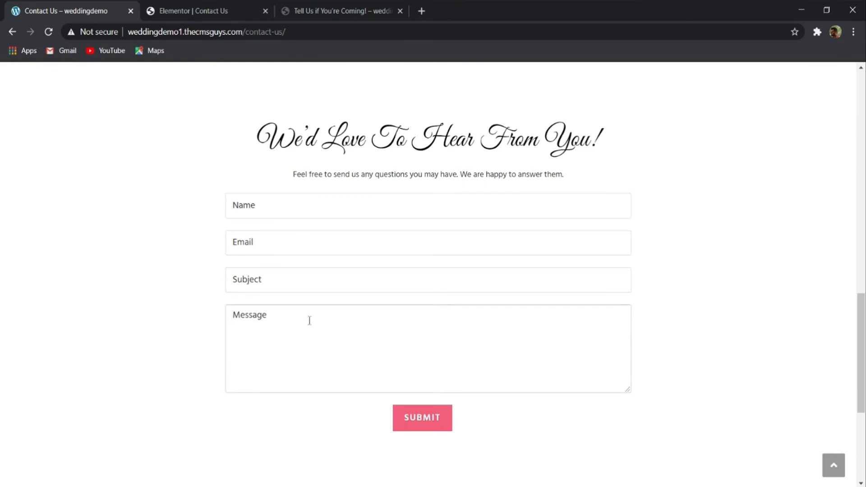
- Open the wedding site's WordPress dashboard from the "Tell Us if You're Coming!" page
{"action": "left_click", "coordinate": [313, 9]}
{"action": "left_click", "coordinate": [208, 9]}
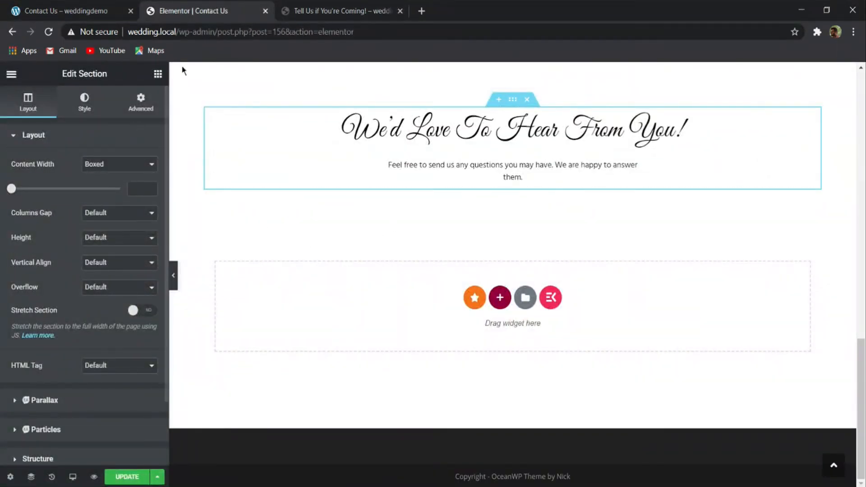
{"action": "left_click", "coordinate": [337, 6]}
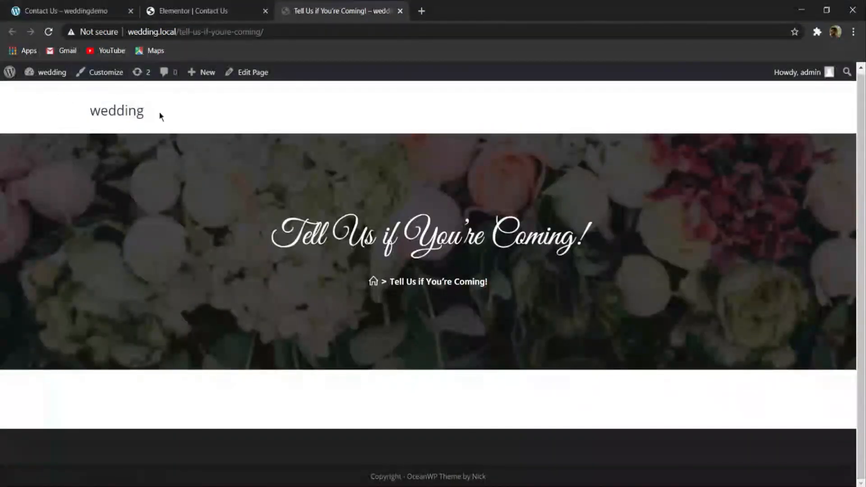
{"action": "mouse_move", "coordinate": [60, 73]}
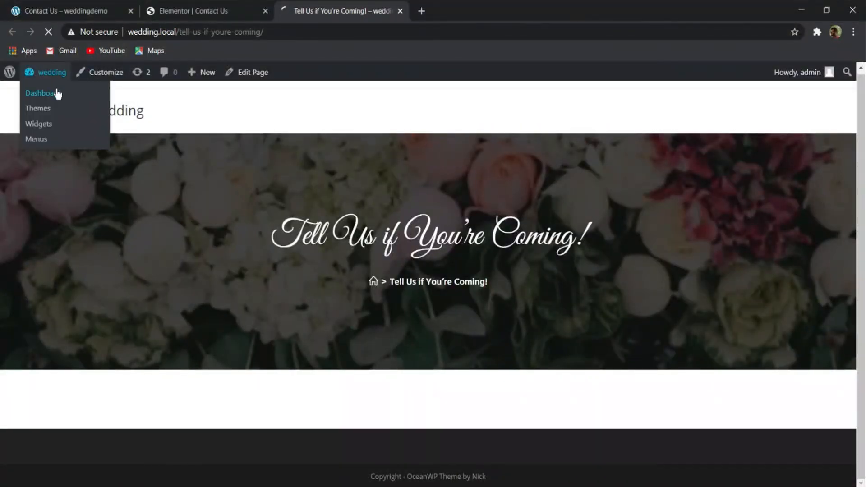
{"action": "left_click", "coordinate": [58, 92]}
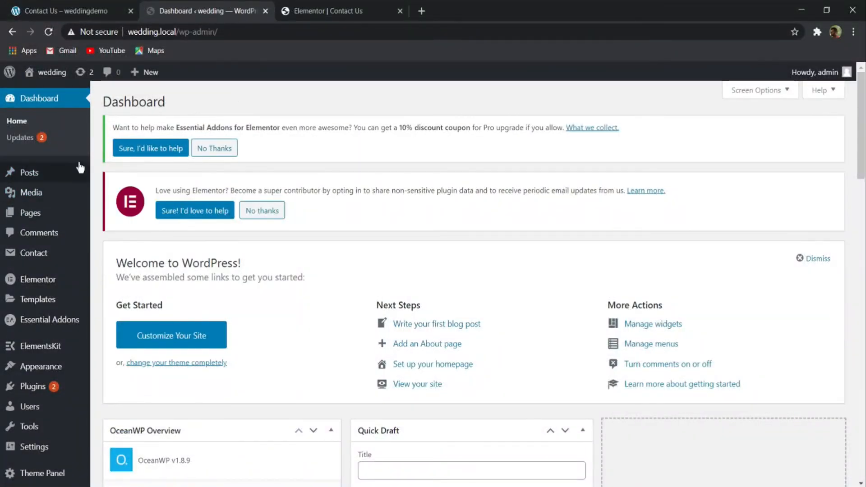
- Start a new contact form in Contact Form 7 and title it "Contact 2"
{"action": "scroll", "coordinate": [23, 284], "scroll_direction": "down", "scroll_amount": 4}
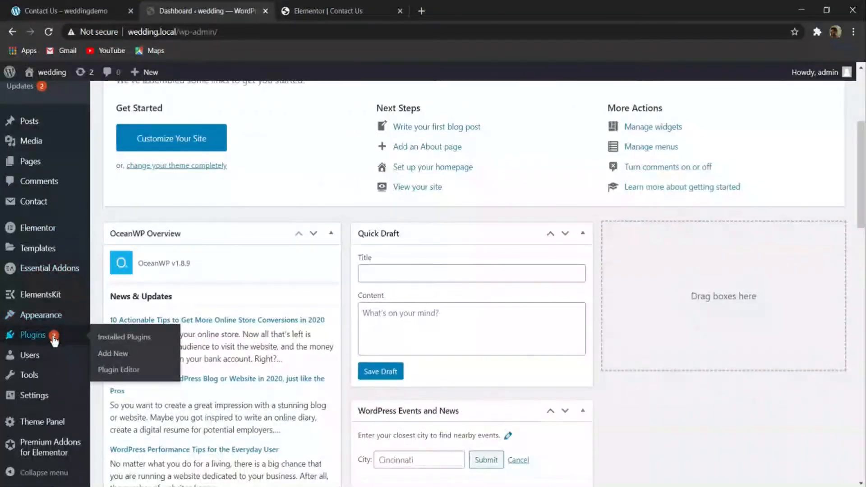
{"action": "scroll", "coordinate": [52, 336], "scroll_direction": "down", "scroll_amount": 4}
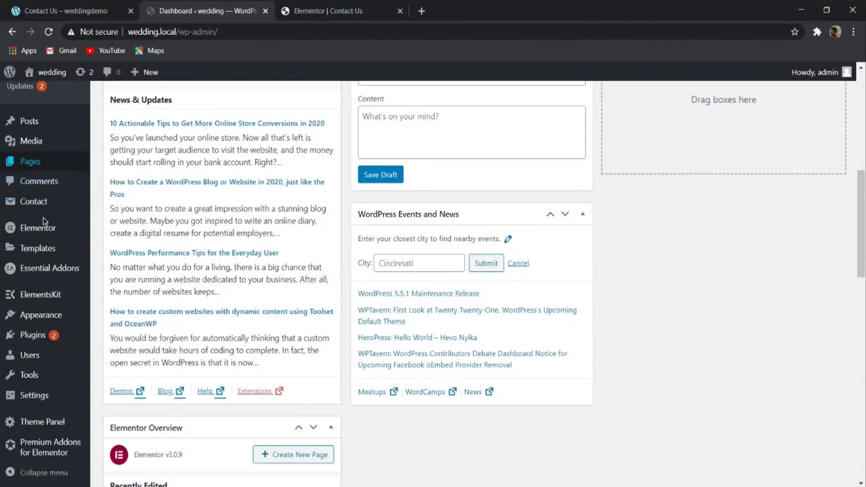
{"action": "mouse_move", "coordinate": [43, 205]}
{"action": "left_click", "coordinate": [112, 224]}
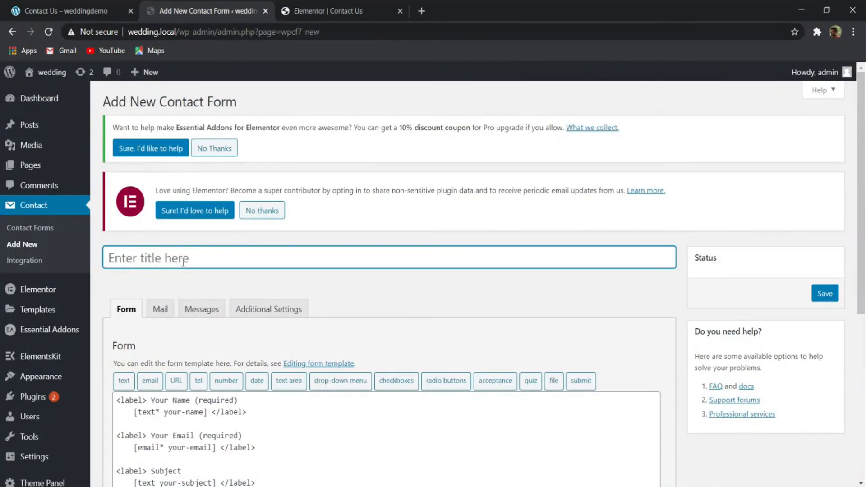
{"action": "left_click", "coordinate": [183, 261]}
{"action": "type", "text": "Contact 2"}
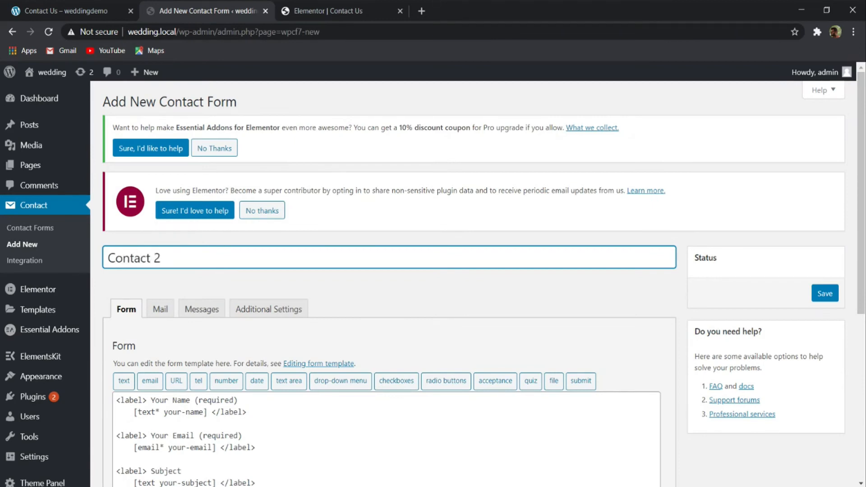
- Check the demo's form, set the new form's submit label to "SUMBIT" and save the form
{"action": "scroll", "coordinate": [153, 156], "scroll_direction": "down", "scroll_amount": 4}
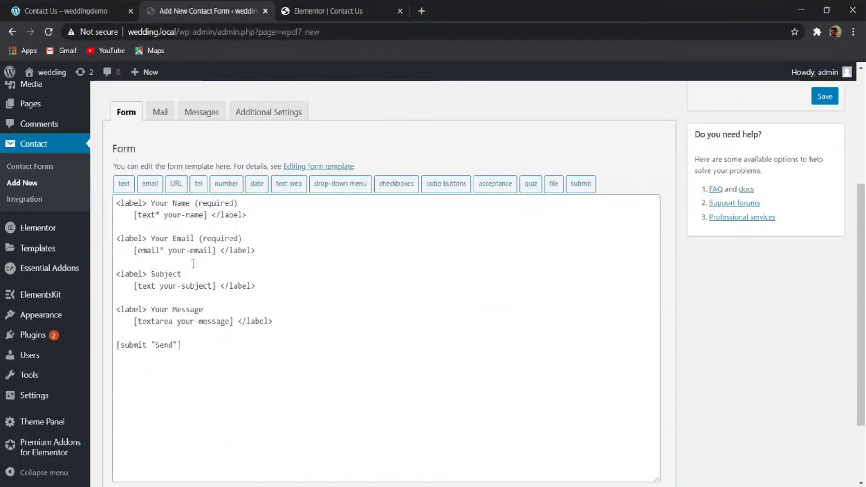
{"action": "left_click", "coordinate": [68, 10]}
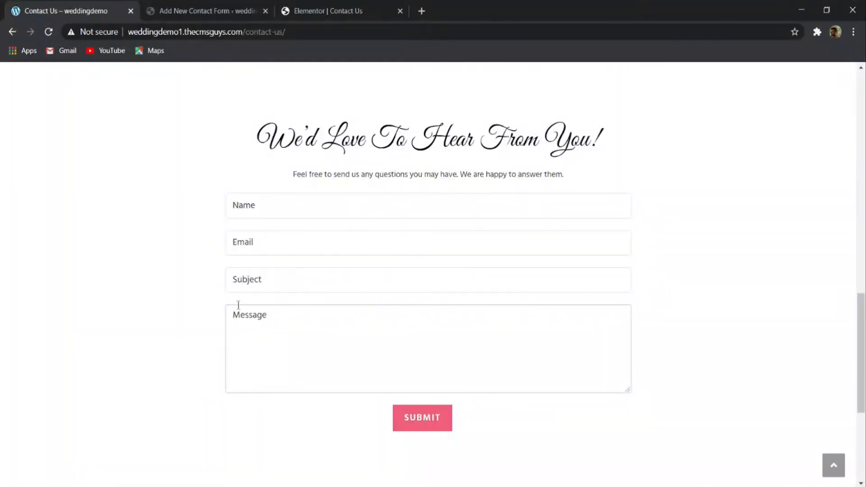
{"action": "scroll", "coordinate": [238, 305], "scroll_direction": "down", "scroll_amount": 2}
{"action": "left_click", "coordinate": [212, 10]}
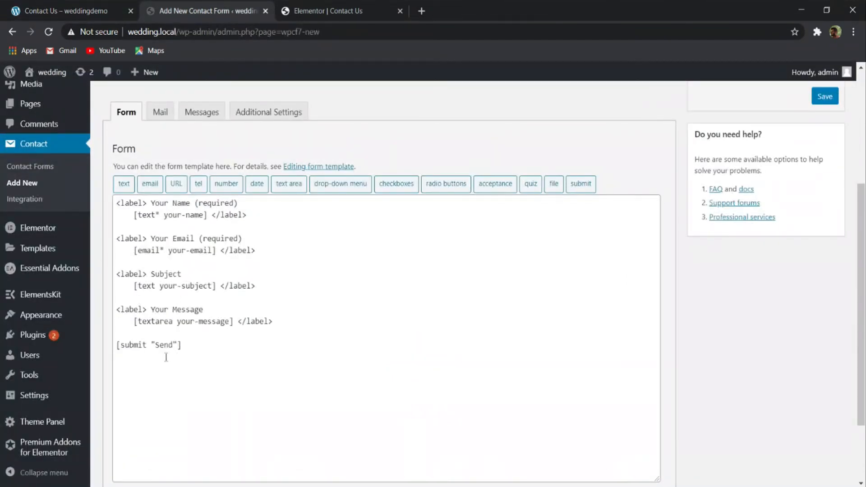
{"action": "left_click_drag", "start_coordinate": [155, 347], "coordinate": [162, 348]}
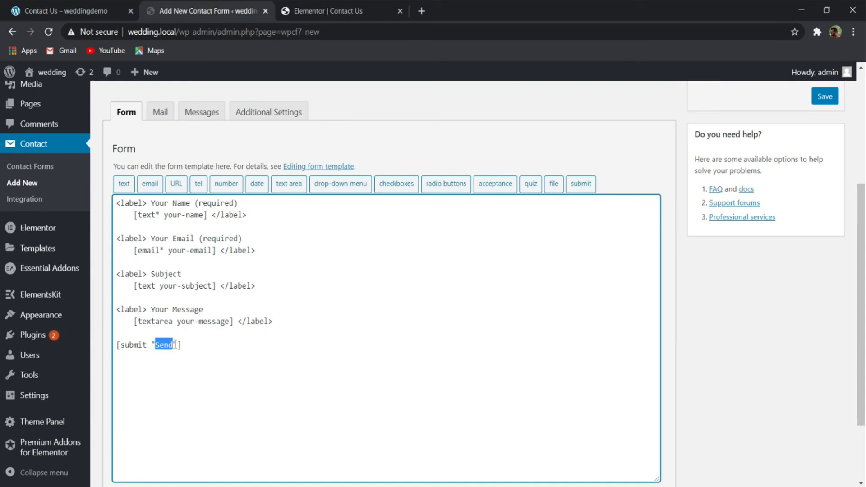
{"action": "type", "text": "Su"}
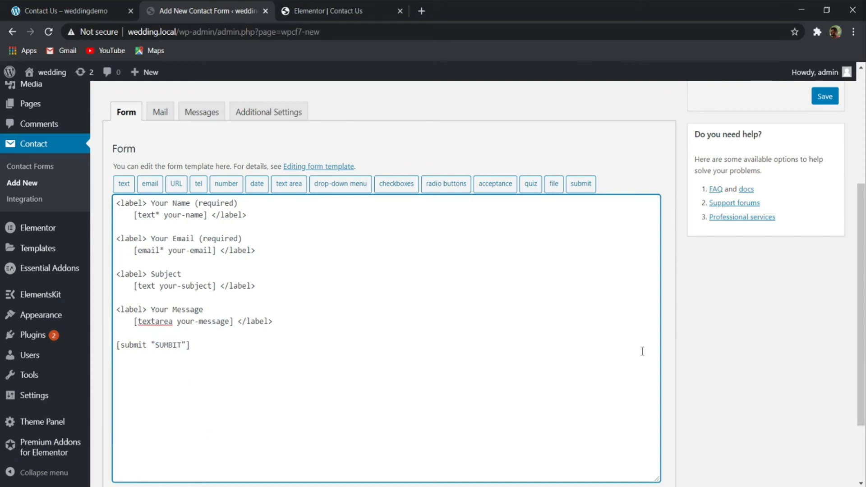
{"action": "scroll", "coordinate": [642, 351], "scroll_direction": "up", "scroll_amount": 5}
{"action": "left_click", "coordinate": [824, 292]}
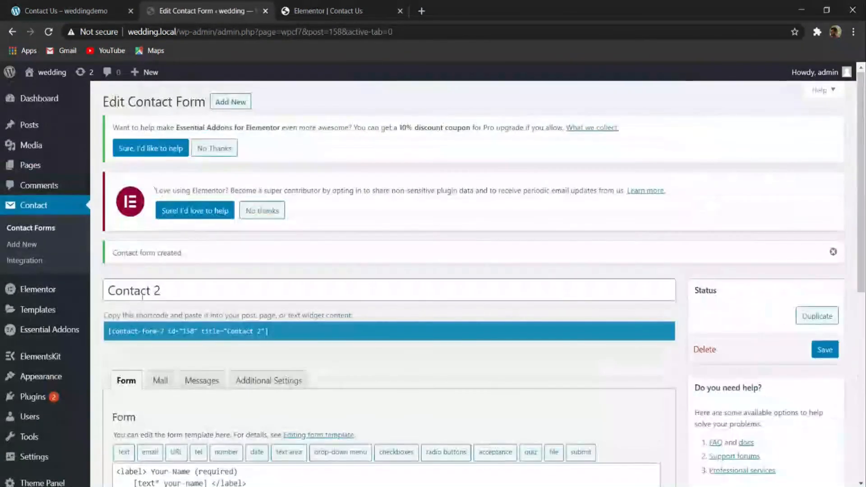
- Update the Contact Us page in Elementor and reload its editor
{"action": "left_click", "coordinate": [322, 11]}
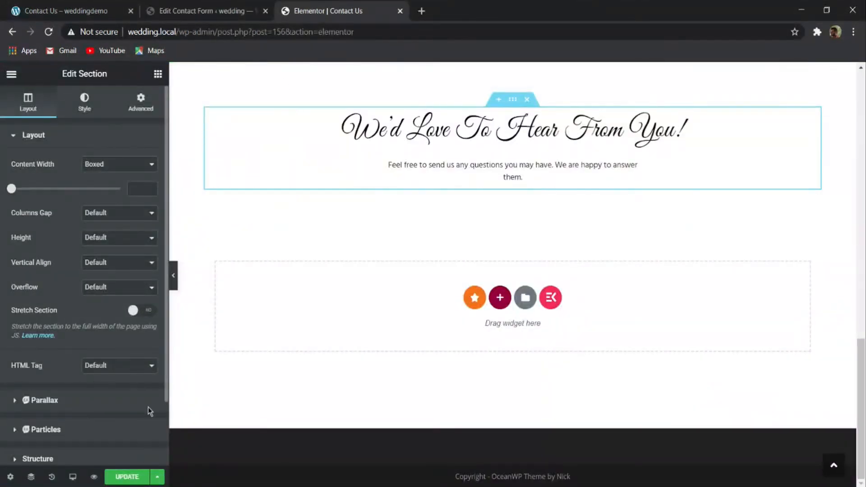
{"action": "left_click", "coordinate": [126, 479]}
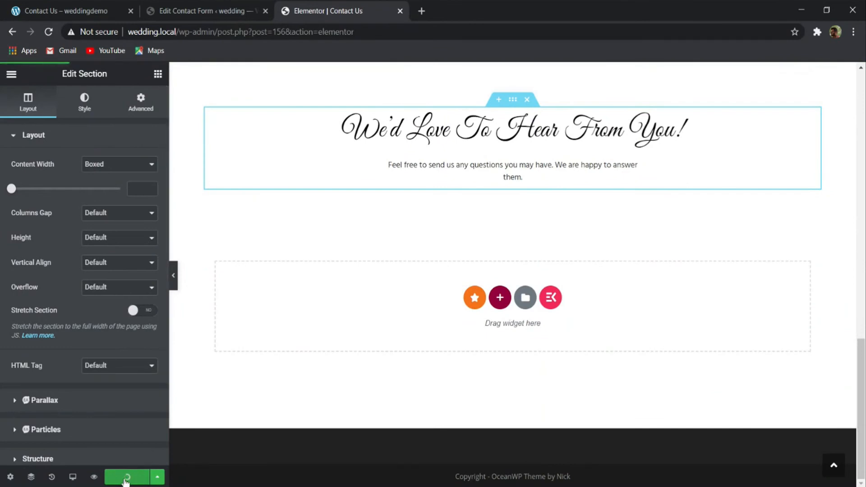
{"action": "left_click", "coordinate": [48, 31]}
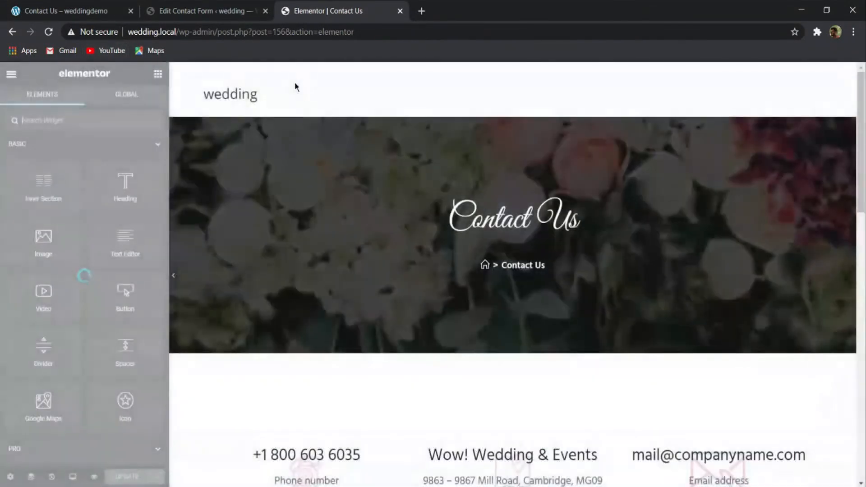
- Find the Essential Addons Contact Form 7 widget and place it below the "We'd Love To Hear From You!" text
{"action": "scroll", "coordinate": [348, 180], "scroll_direction": "down", "scroll_amount": 16}
{"action": "scroll", "coordinate": [289, 160], "scroll_direction": "up", "scroll_amount": 6}
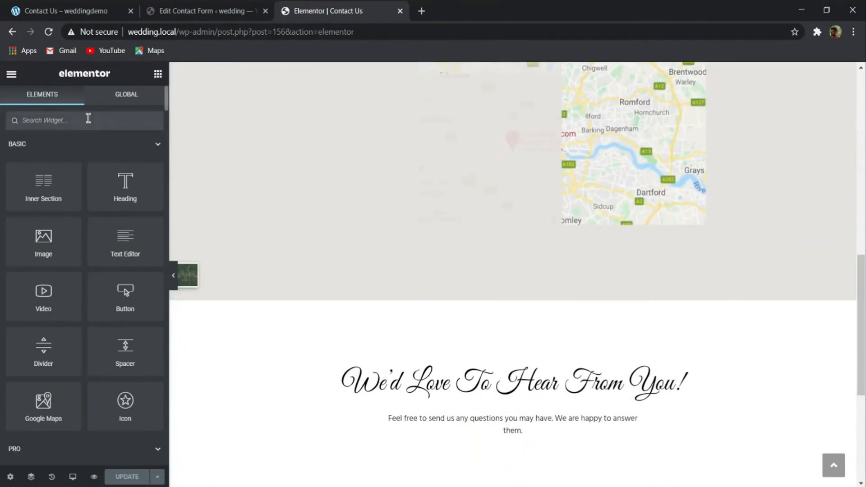
{"action": "left_click", "coordinate": [88, 121]}
{"action": "type", "text": "c"}
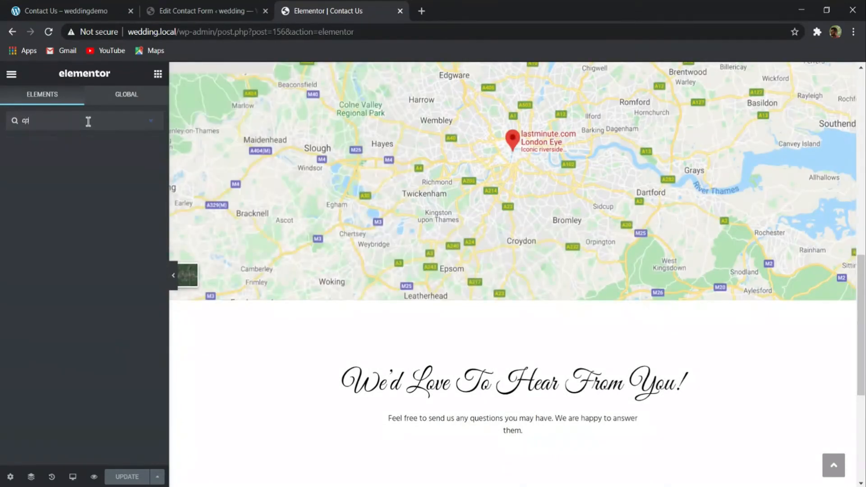
{"action": "type", "text": "onta"}
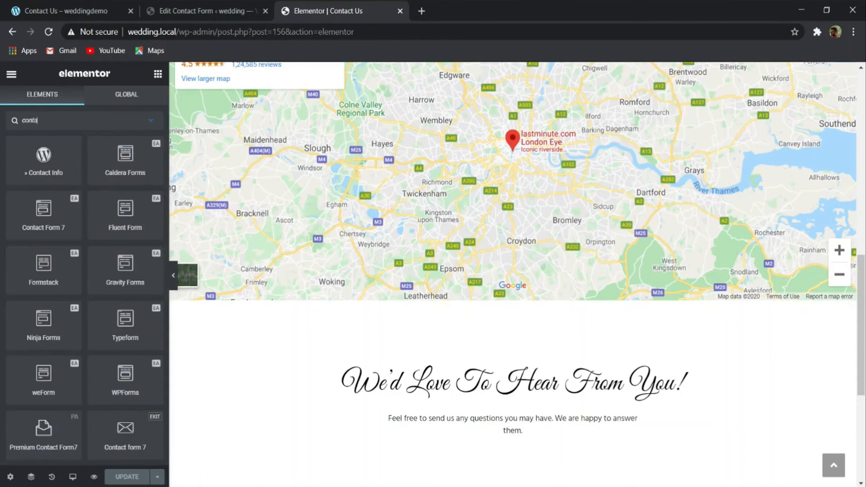
{"action": "scroll", "coordinate": [234, 161], "scroll_direction": "down", "scroll_amount": 5}
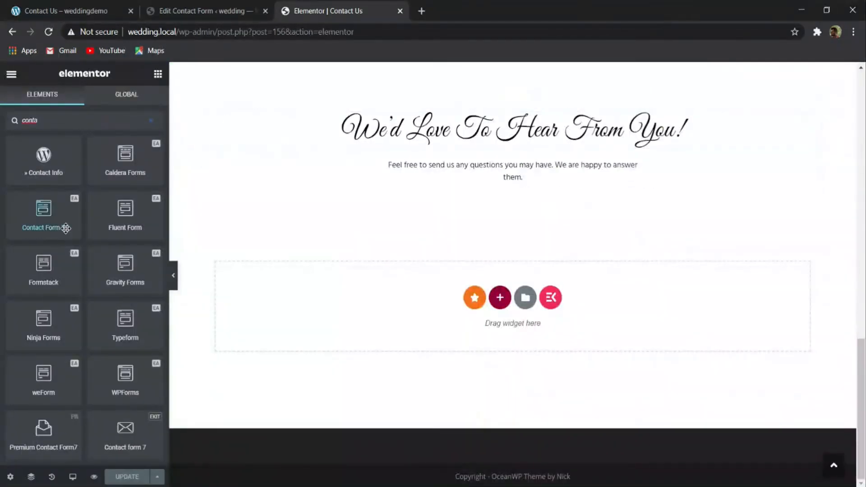
{"action": "left_click_drag", "start_coordinate": [54, 209], "coordinate": [422, 206]}
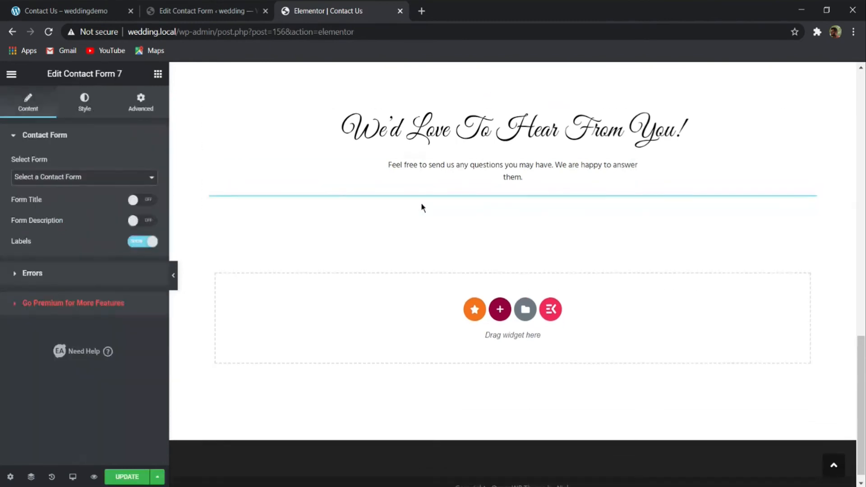
- Select "Contact 2" as the form shown by the Contact Form 7 widget
{"action": "left_click", "coordinate": [59, 177]}
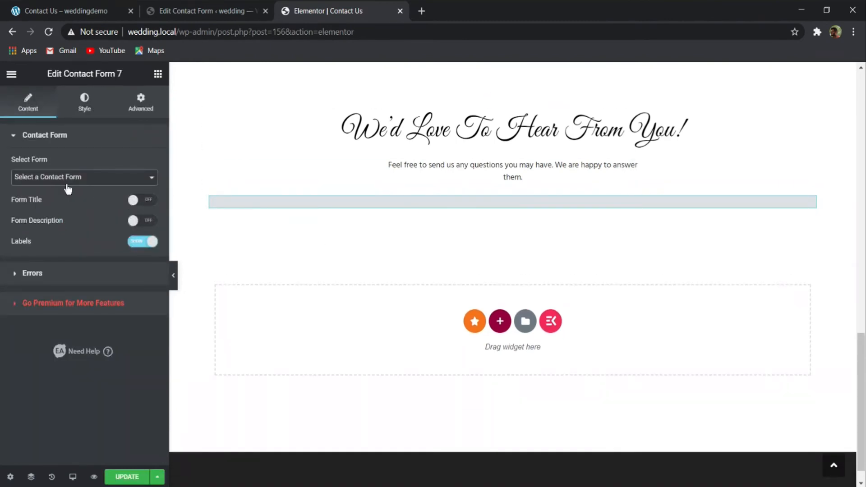
{"action": "left_click", "coordinate": [64, 197]}
{"action": "scroll", "coordinate": [438, 222], "scroll_direction": "down", "scroll_amount": 2}
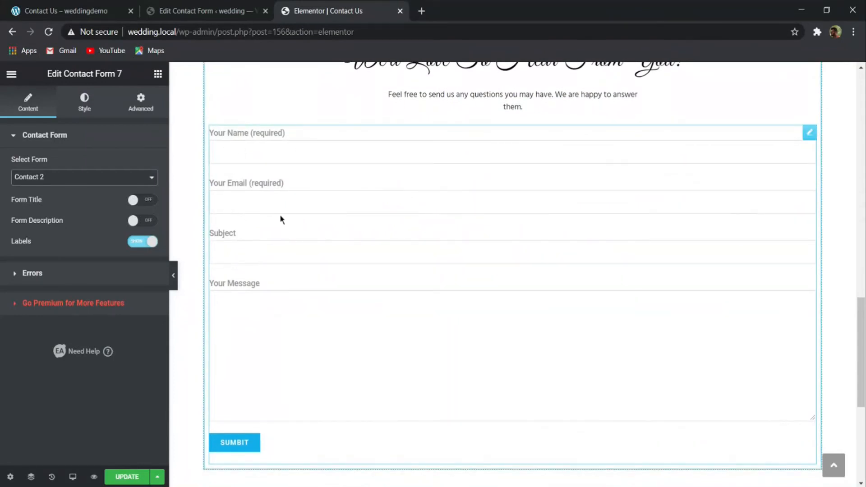
- Examine how the demo form's Name, Email, Subject and Message fields present their labels and compare with the inserted form
{"action": "left_click", "coordinate": [90, 12]}
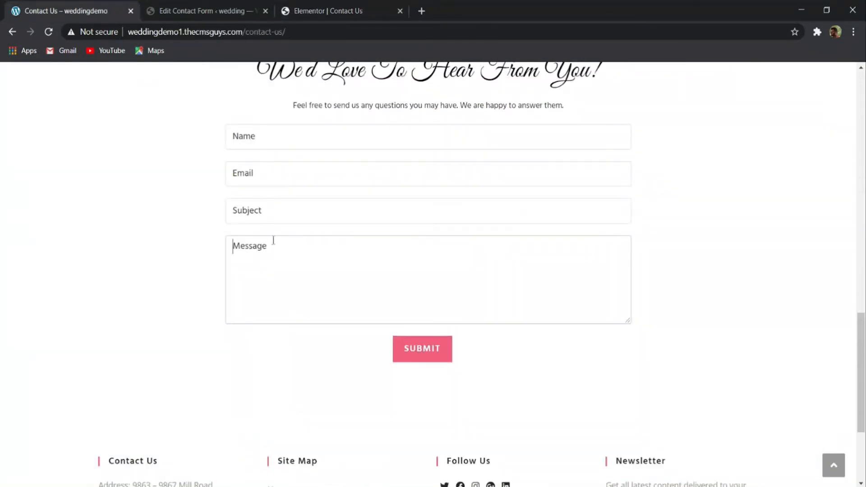
{"action": "left_click", "coordinate": [237, 138]}
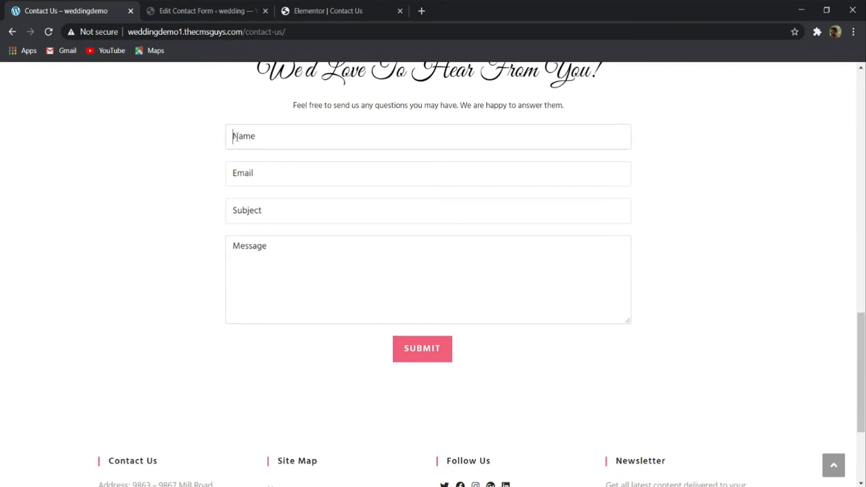
{"action": "left_click", "coordinate": [267, 173]}
{"action": "left_click", "coordinate": [272, 203]}
{"action": "left_click", "coordinate": [272, 251]}
{"action": "left_click", "coordinate": [310, 10]}
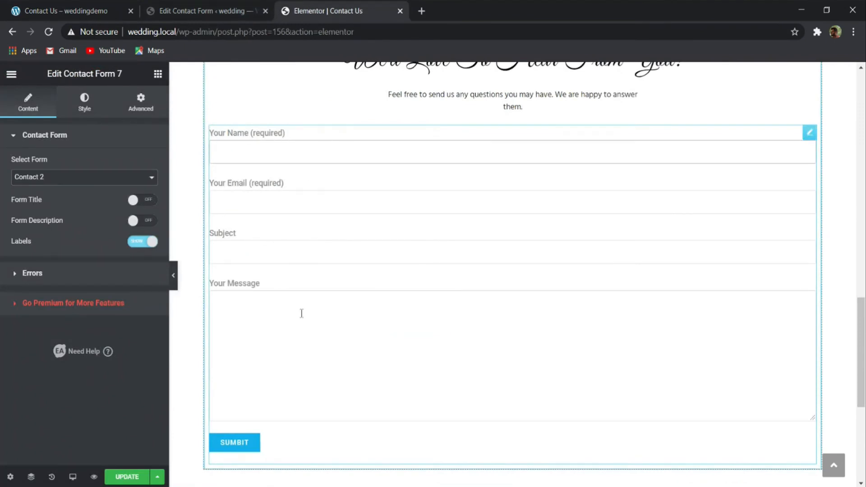
- Return to editing the "Contact 2" form and add two blank lines between the message field and the submit tag
{"action": "left_click", "coordinate": [189, 11]}
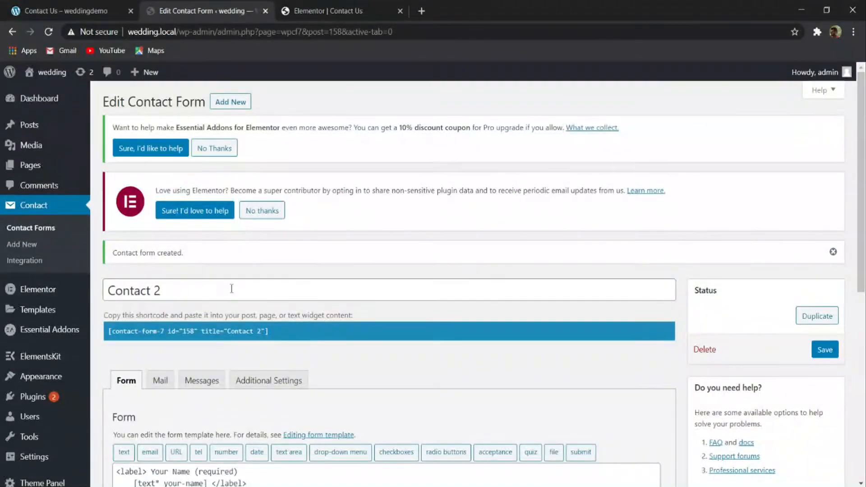
{"action": "scroll", "coordinate": [232, 289], "scroll_direction": "down", "scroll_amount": 8}
{"action": "left_click", "coordinate": [303, 228]}
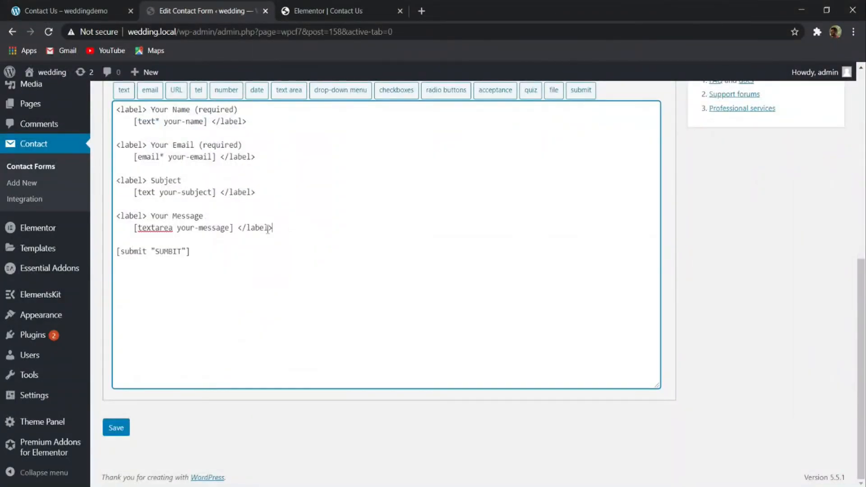
{"action": "key", "text": "Return"}
{"action": "key", "text": "Return"}
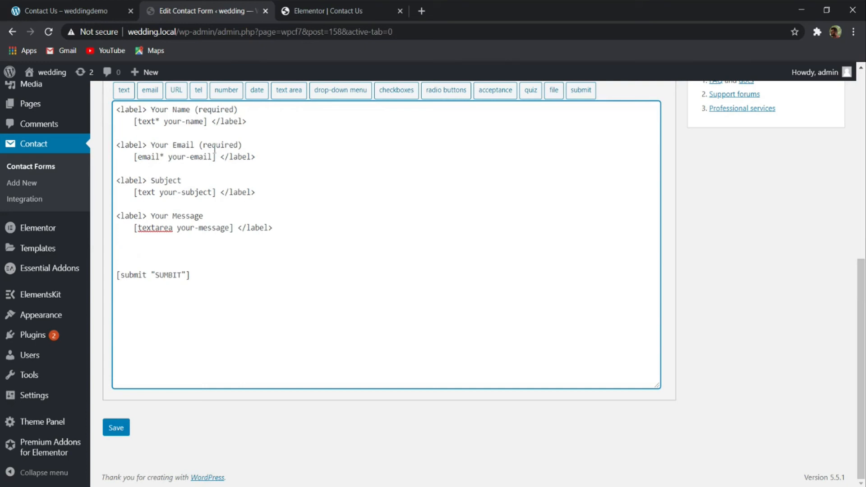
{"action": "scroll", "coordinate": [181, 158], "scroll_direction": "up", "scroll_amount": 8}
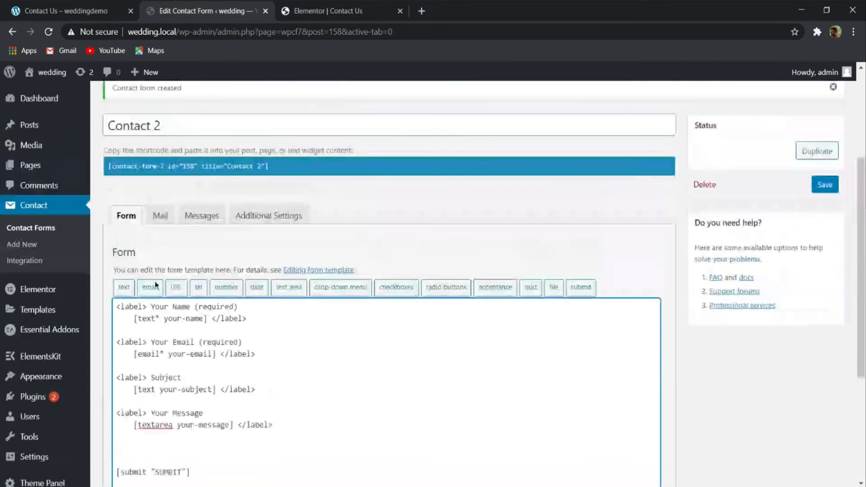
{"action": "scroll", "coordinate": [218, 250], "scroll_direction": "down", "scroll_amount": 8}
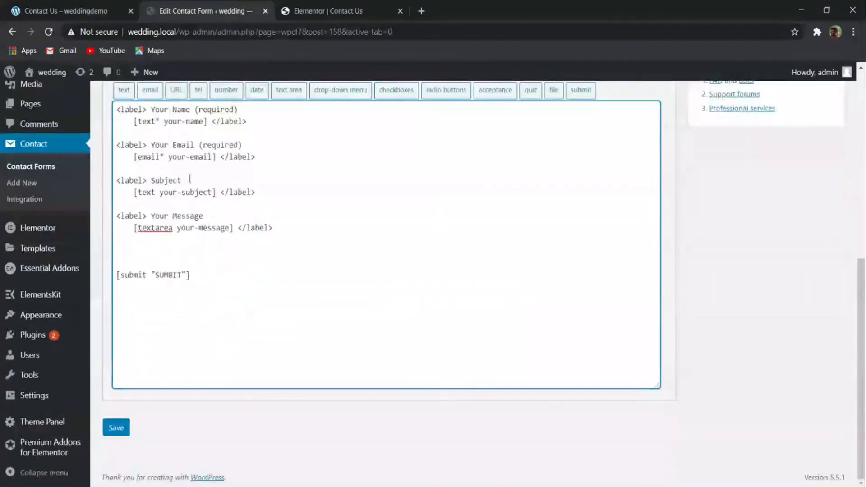
- Begin a new text form tag for the "Contact 2" form, marked as a required field and named your-nm
{"action": "left_click", "coordinate": [125, 94]}
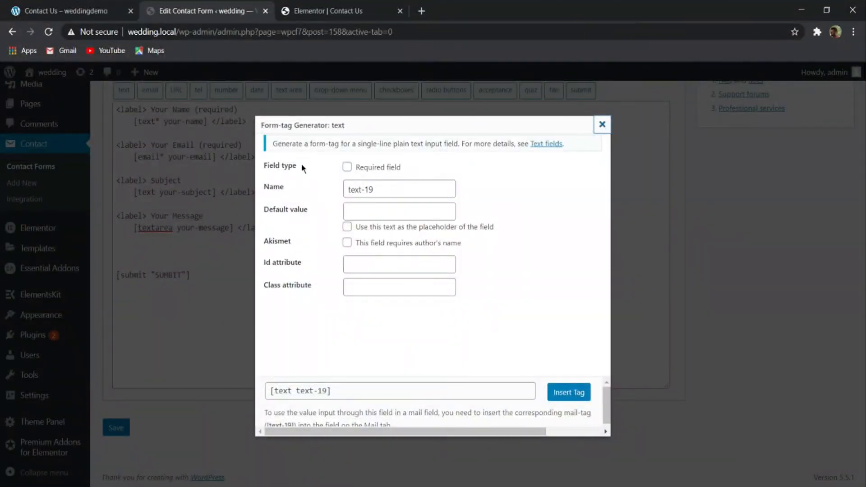
{"action": "left_click", "coordinate": [346, 167]}
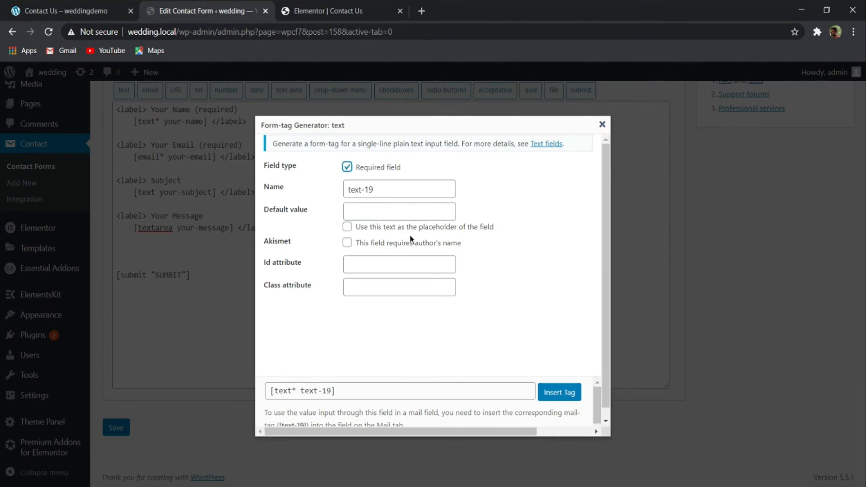
{"action": "left_click", "coordinate": [274, 191]}
{"action": "type", "text": "your-nm"}
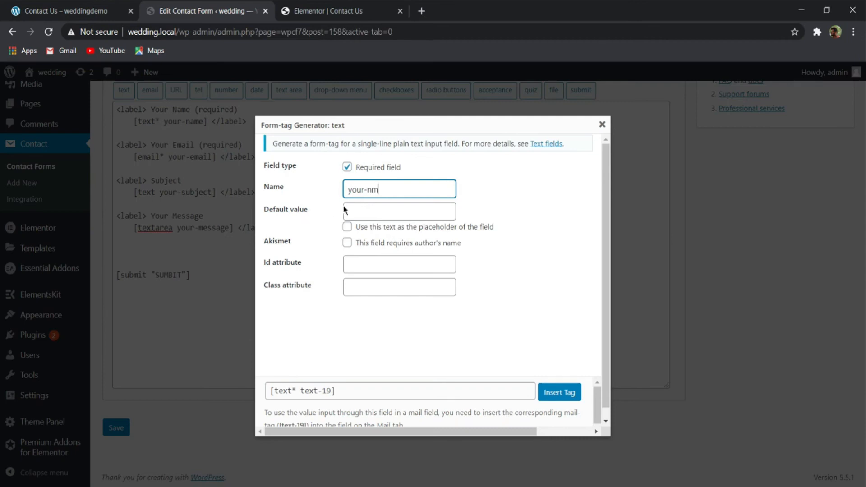
- Give the tag the default value "Enter Your Name*" used as placeholder, insert it before the submit tag and save the form
{"action": "left_click", "coordinate": [354, 209]}
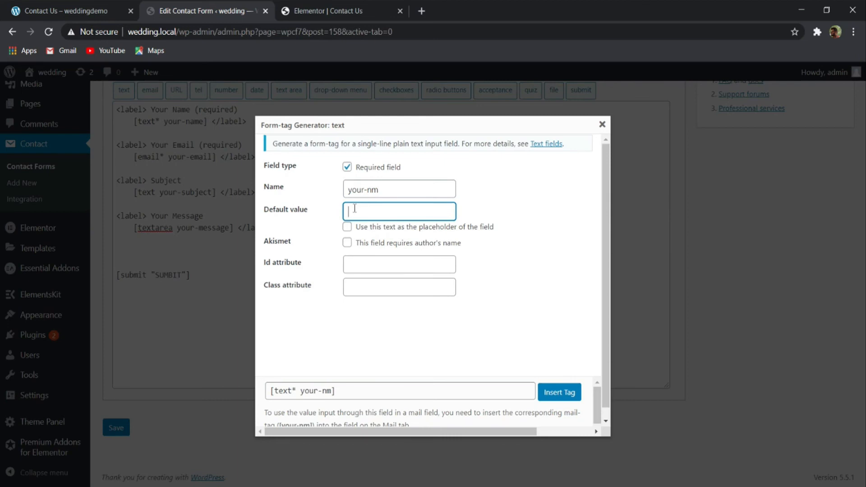
{"action": "left_click", "coordinate": [54, 11]}
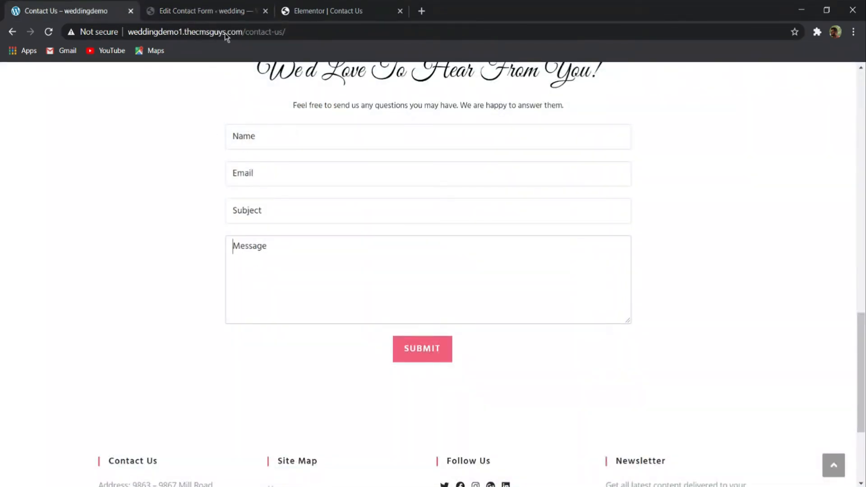
{"action": "left_click", "coordinate": [225, 11]}
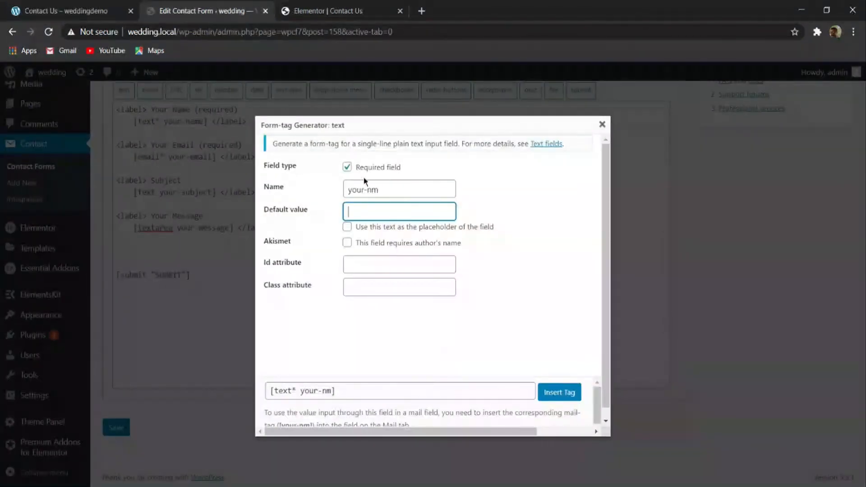
{"action": "left_click", "coordinate": [375, 208]}
{"action": "left_click", "coordinate": [375, 224]}
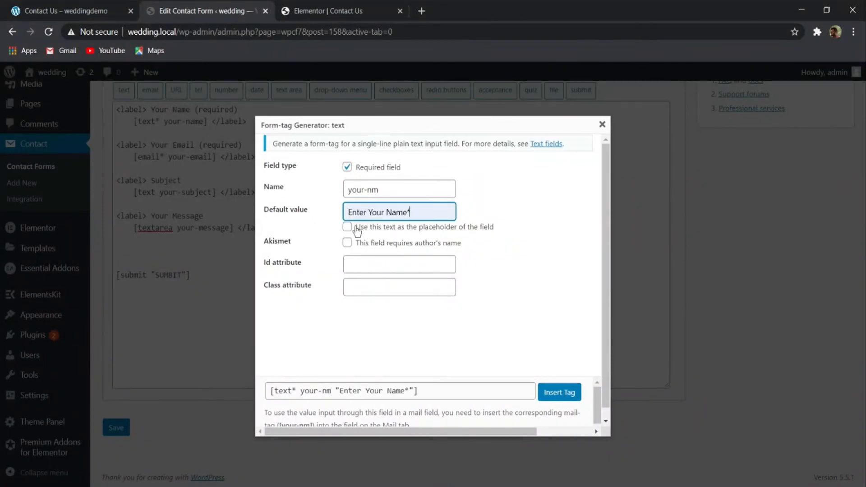
{"action": "left_click", "coordinate": [363, 230]}
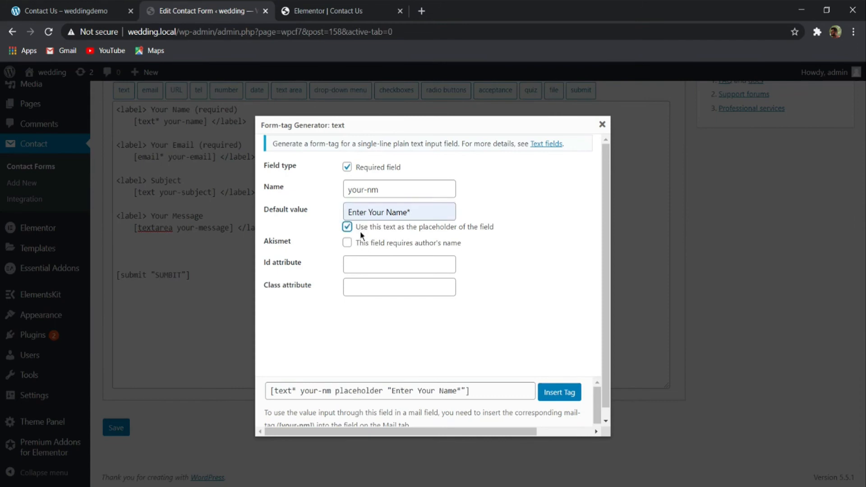
{"action": "left_click", "coordinate": [550, 391]}
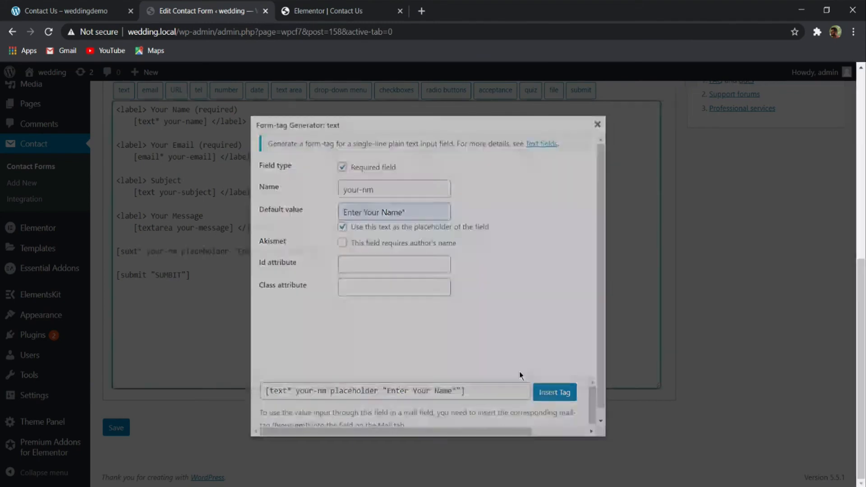
{"action": "left_click", "coordinate": [116, 428]}
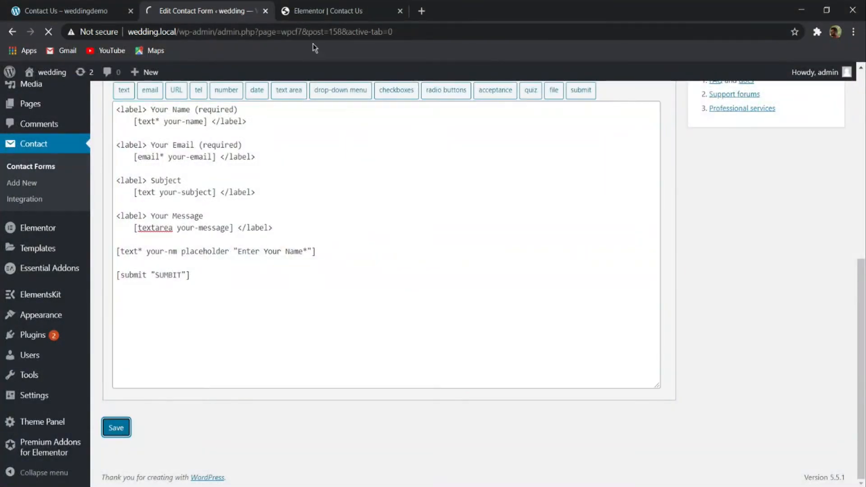
- Save the Contact Us page in Elementor and reload the editor to check how the contact form shows the added placeholder field
{"action": "key", "text": "ctrl+Tab"}
{"action": "left_click", "coordinate": [126, 476]}
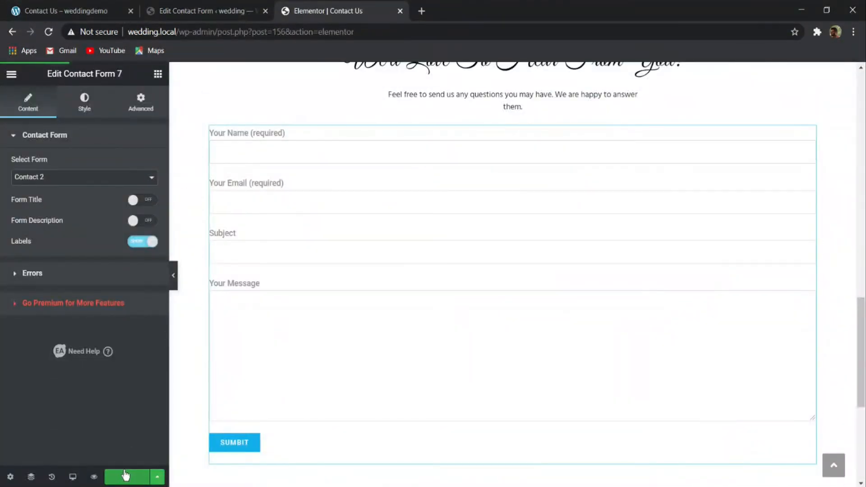
{"action": "left_click", "coordinate": [49, 33]}
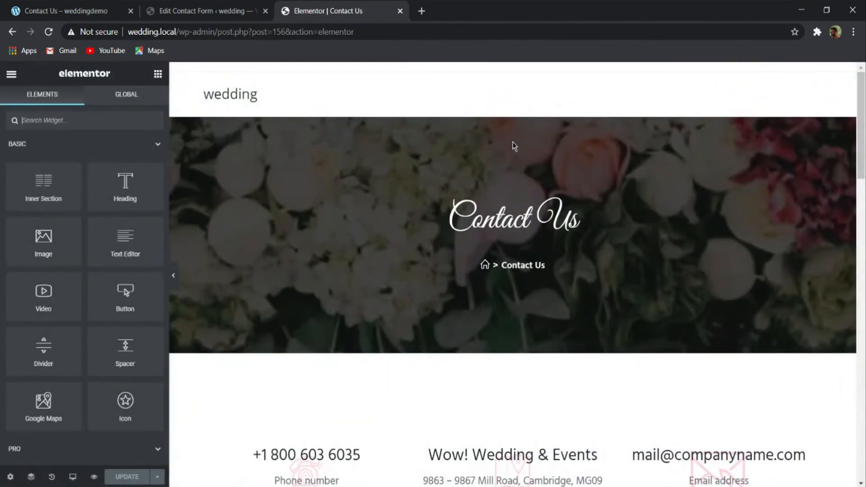
{"action": "scroll", "coordinate": [513, 144], "scroll_direction": "down", "scroll_amount": 15}
{"action": "scroll", "coordinate": [453, 242], "scroll_direction": "up", "scroll_amount": 1}
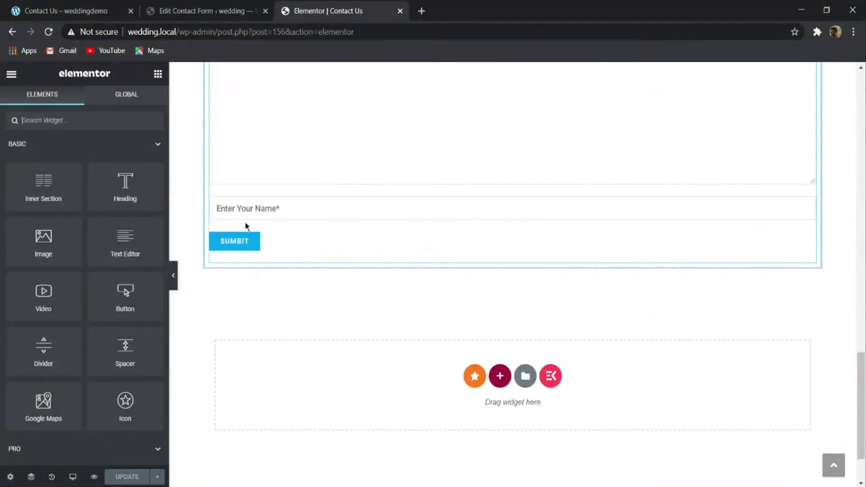
{"action": "left_click", "coordinate": [254, 209]}
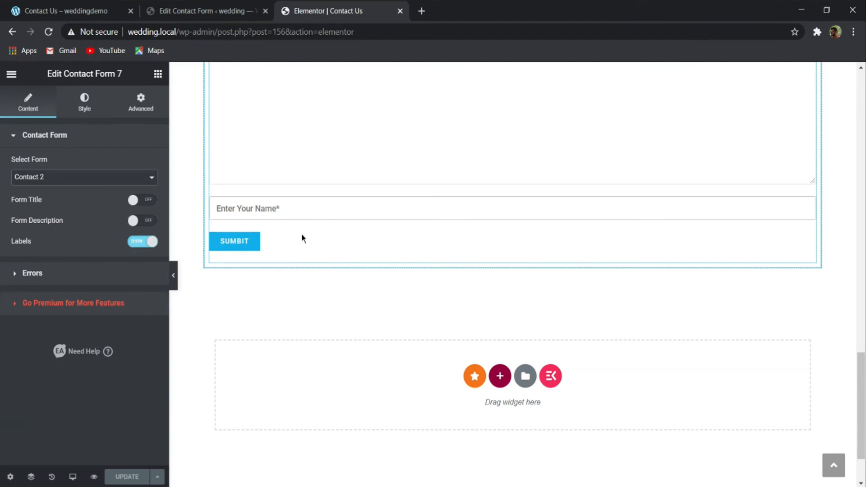
{"action": "scroll", "coordinate": [396, 344], "scroll_direction": "up", "scroll_amount": 8}
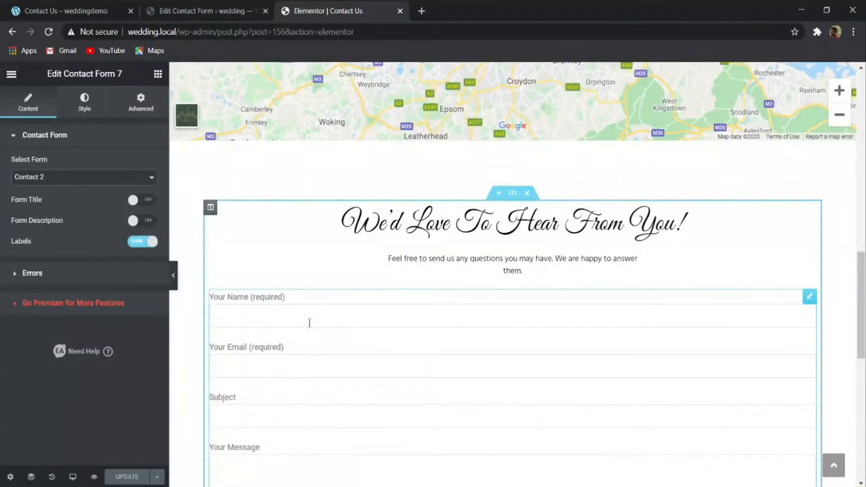
- Remove the your-nm placeholder tag from the "Contact 2" form template and save the form
{"action": "left_click", "coordinate": [199, 11]}
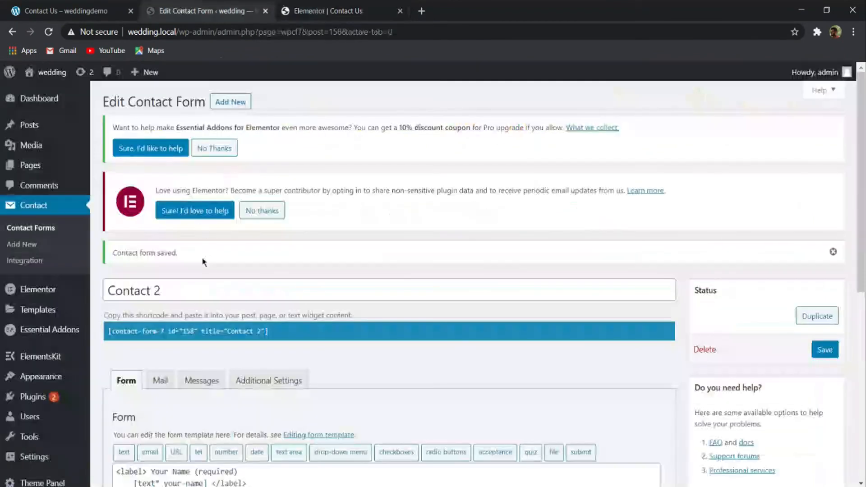
{"action": "scroll", "coordinate": [212, 279], "scroll_direction": "down", "scroll_amount": 4}
{"action": "scroll", "coordinate": [225, 309], "scroll_direction": "down", "scroll_amount": 4}
{"action": "left_click_drag", "start_coordinate": [316, 250], "coordinate": [77, 248]}
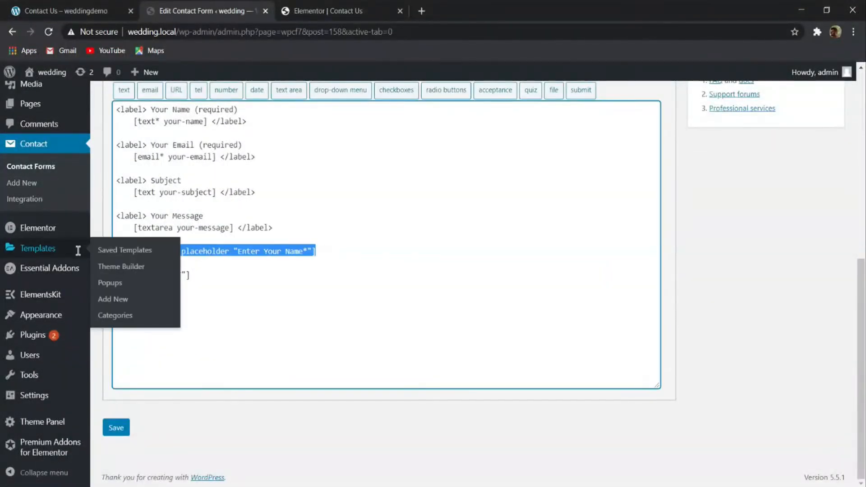
{"action": "key", "text": "BackSpace"}
{"action": "key", "text": "BackSpace"}
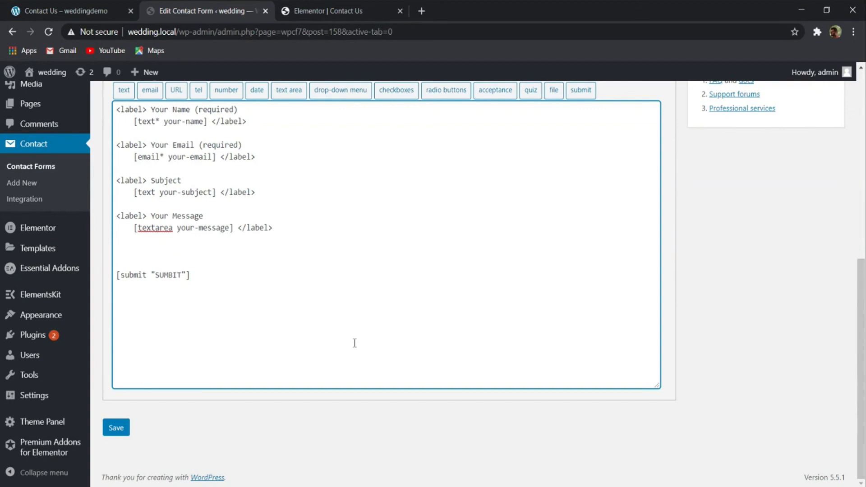
{"action": "left_click", "coordinate": [116, 428]}
{"action": "scroll", "coordinate": [229, 322], "scroll_direction": "down", "scroll_amount": 4}
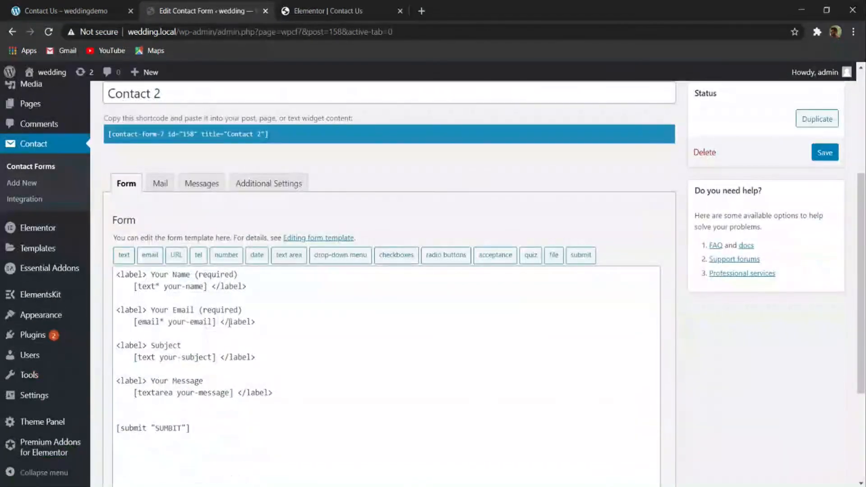
{"action": "scroll", "coordinate": [391, 341], "scroll_direction": "down", "scroll_amount": 4}
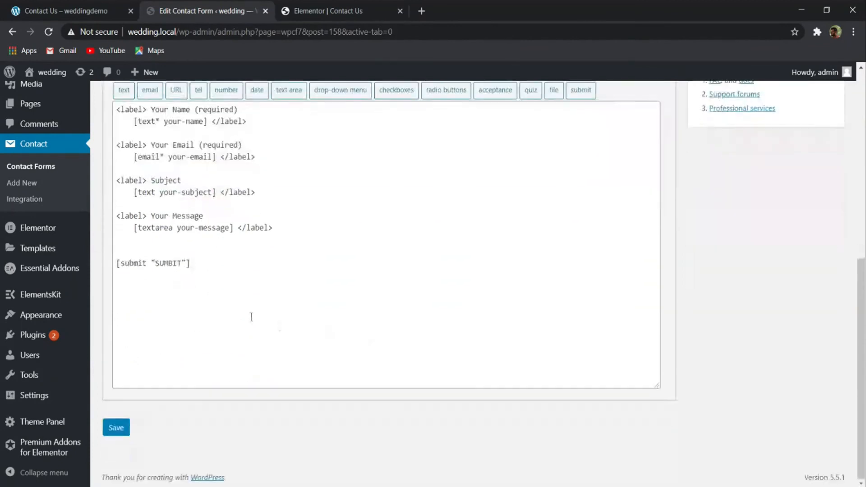
{"action": "scroll", "coordinate": [251, 315], "scroll_direction": "up", "scroll_amount": 8}
- Set the form alignment of the Contact Form 7 widget on the Contact Us page to center
{"action": "left_click", "coordinate": [336, 5]}
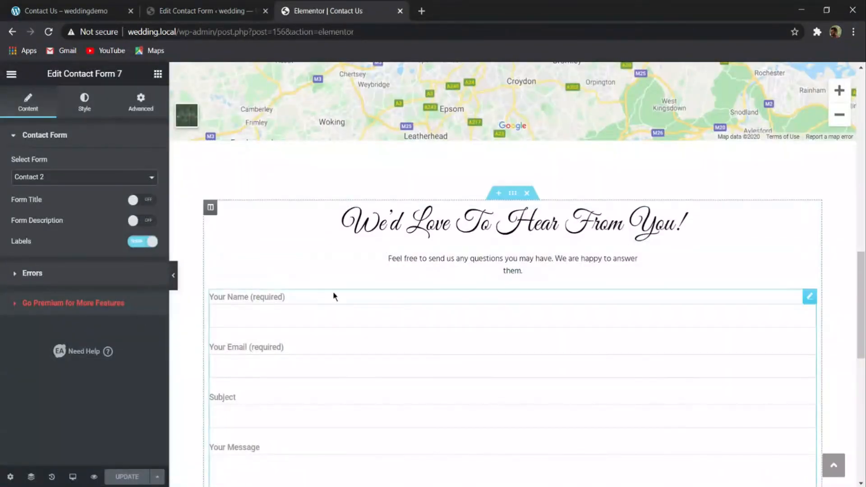
{"action": "scroll", "coordinate": [332, 293], "scroll_direction": "down", "scroll_amount": 5}
{"action": "left_click", "coordinate": [356, 195]}
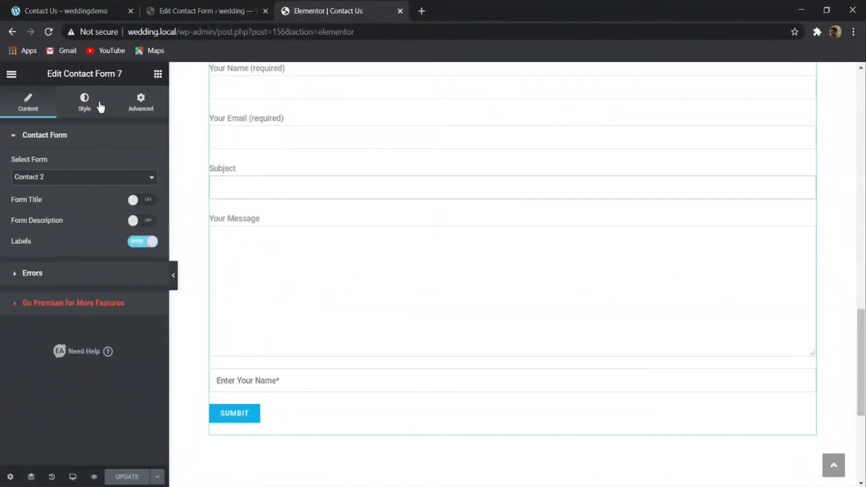
{"action": "left_click", "coordinate": [84, 102]}
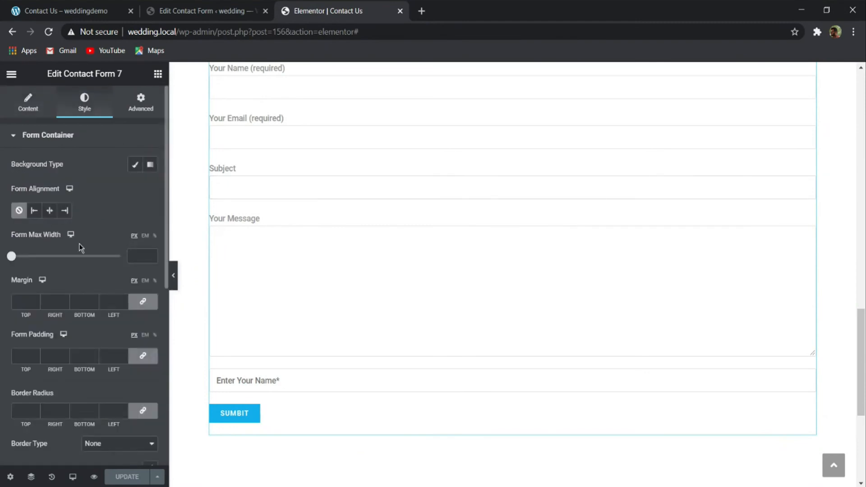
{"action": "left_click", "coordinate": [50, 210]}
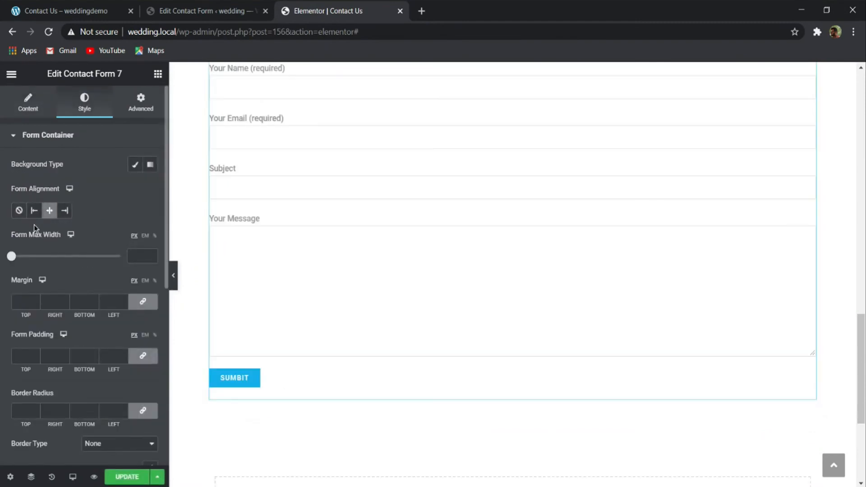
- Unlink the contact form widget's margins, set the right and left margins to 250 px, and update the page
{"action": "left_click", "coordinate": [140, 102]}
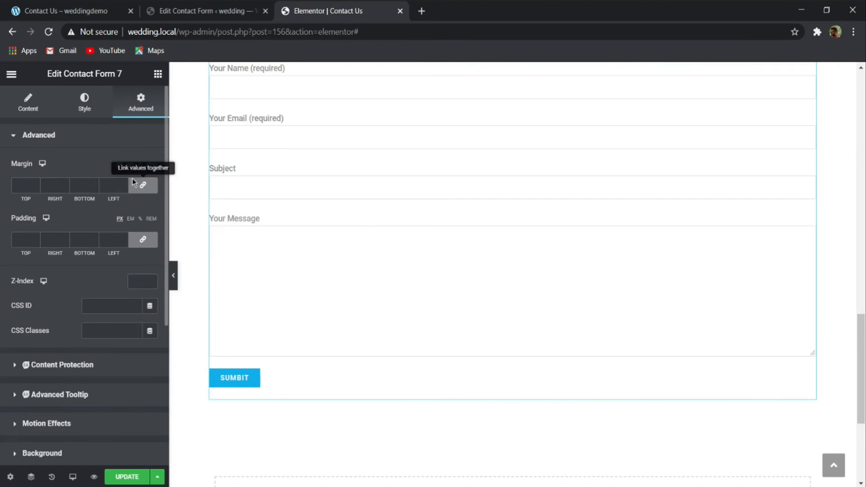
{"action": "left_click", "coordinate": [141, 185]}
{"action": "double_click", "coordinate": [53, 185]}
{"action": "type", "text": "250"}
{"action": "double_click", "coordinate": [109, 186]}
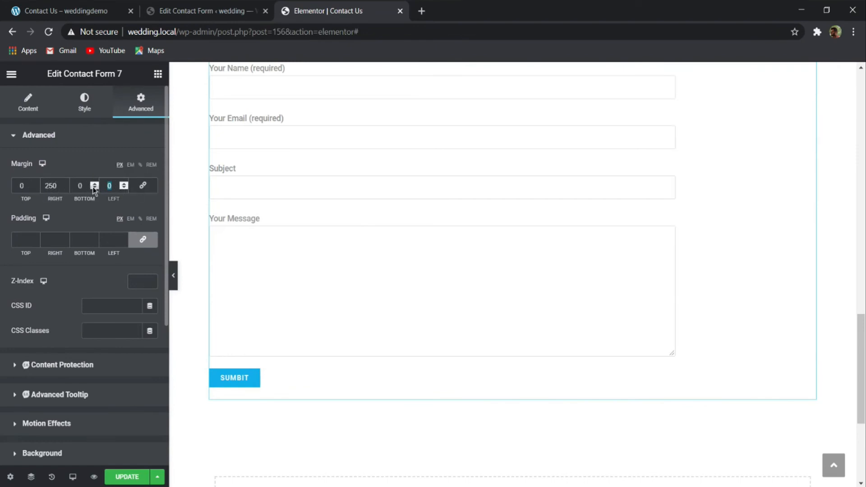
{"action": "type", "text": "250"}
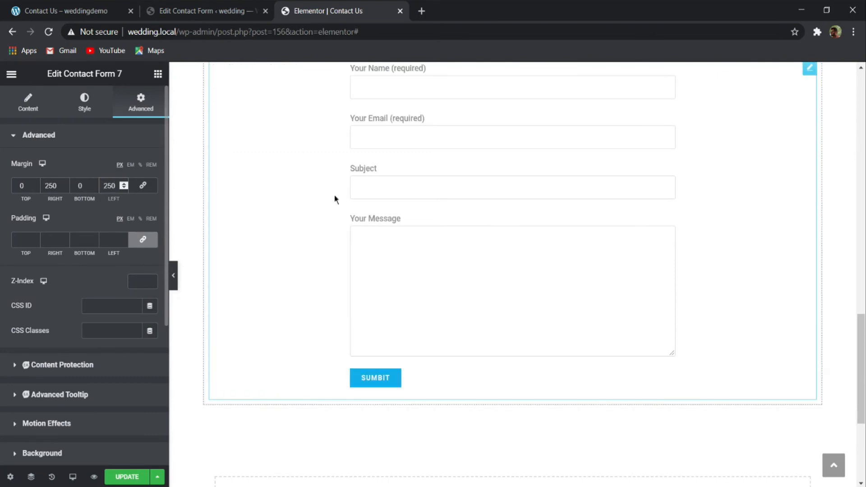
{"action": "scroll", "coordinate": [440, 211], "scroll_direction": "up", "scroll_amount": 2}
{"action": "left_click", "coordinate": [126, 477]}
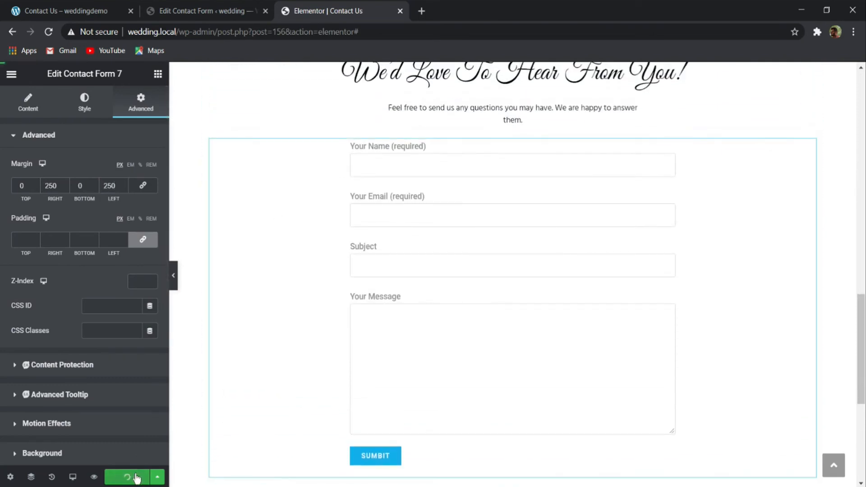
- Pick a text color for the title in the contact form's Title & Description styling
{"action": "scroll", "coordinate": [271, 349], "scroll_direction": "up", "scroll_amount": 2}
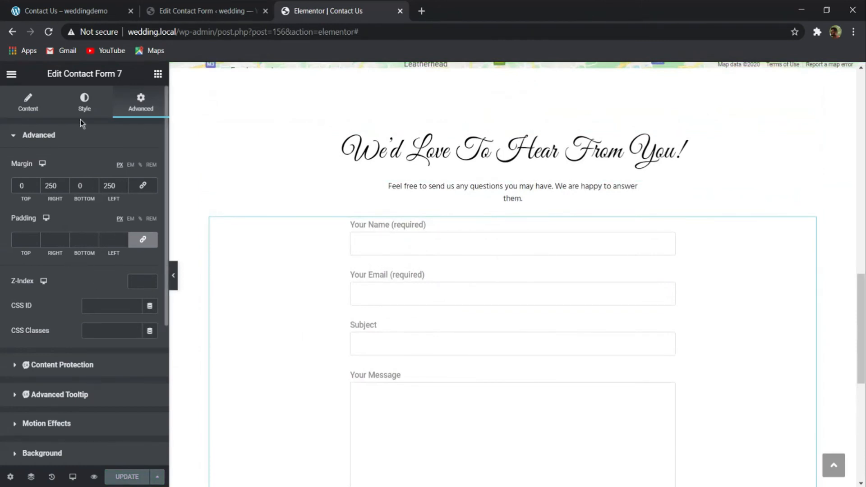
{"action": "left_click", "coordinate": [85, 97]}
{"action": "scroll", "coordinate": [107, 108], "scroll_direction": "down", "scroll_amount": 5}
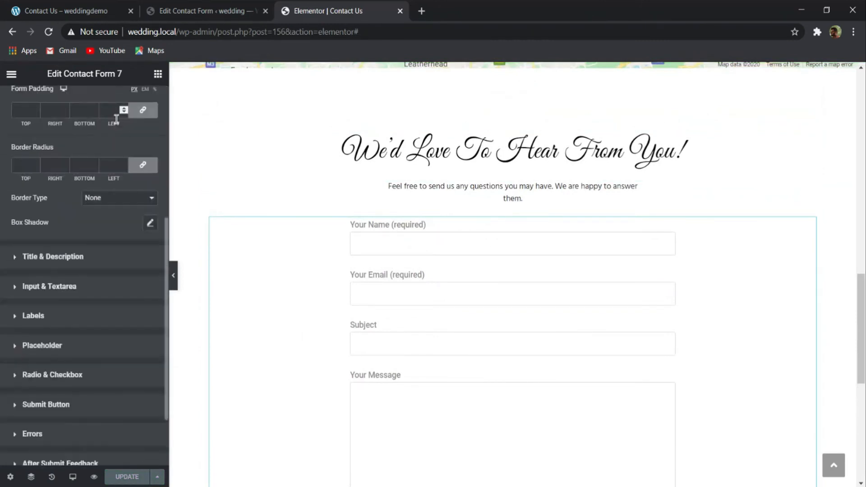
{"action": "left_click", "coordinate": [87, 259]}
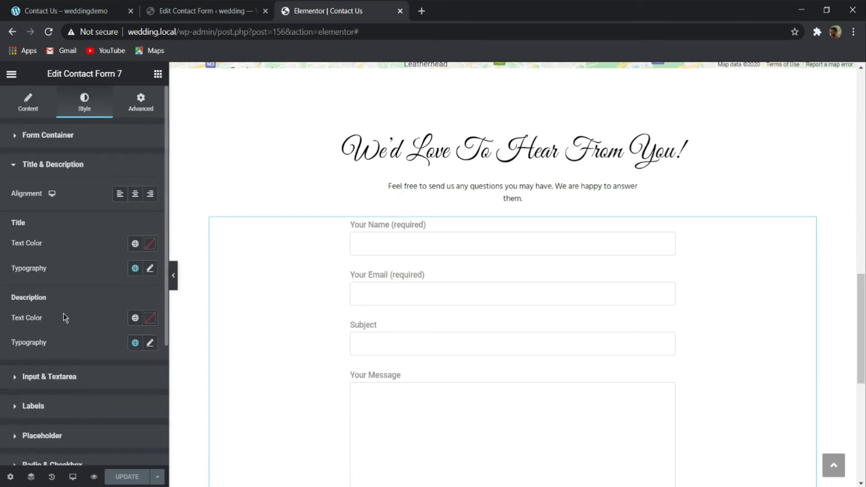
{"action": "left_click", "coordinate": [149, 246]}
{"action": "left_click_drag", "start_coordinate": [125, 328], "coordinate": [20, 257]}
{"action": "left_click", "coordinate": [59, 165]}
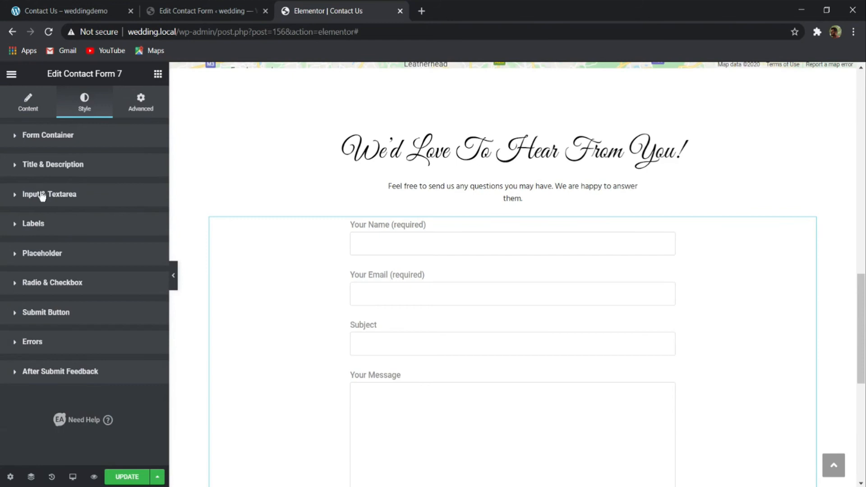
- Set the normal text color of the contact form's input and textarea fields to 262626
{"action": "left_click", "coordinate": [27, 199]}
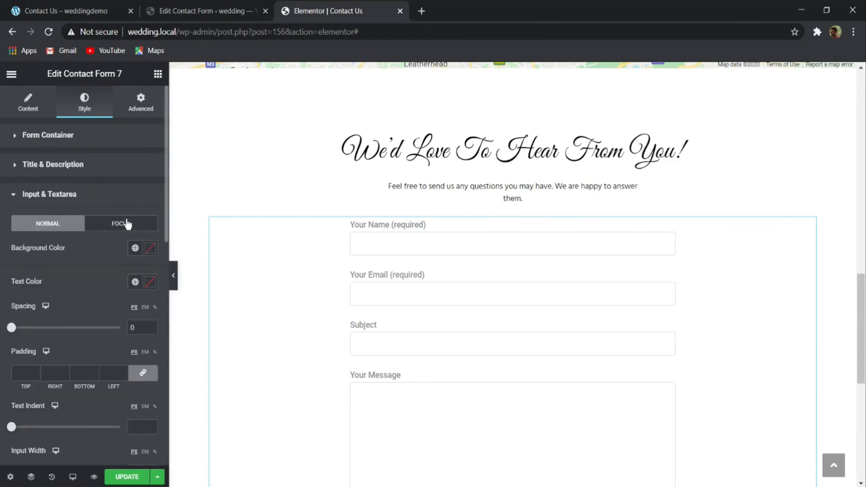
{"action": "left_click", "coordinate": [151, 248]}
{"action": "left_click", "coordinate": [70, 277]}
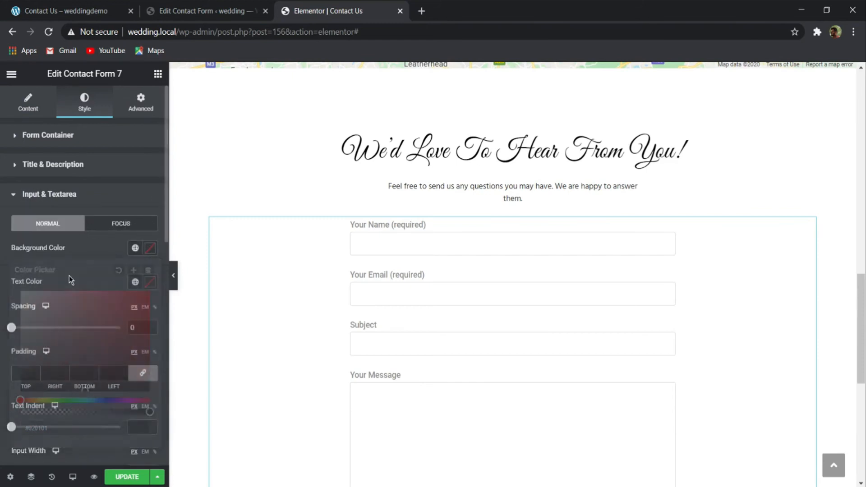
{"action": "left_click", "coordinate": [150, 281]}
{"action": "type", "text": "262626"}
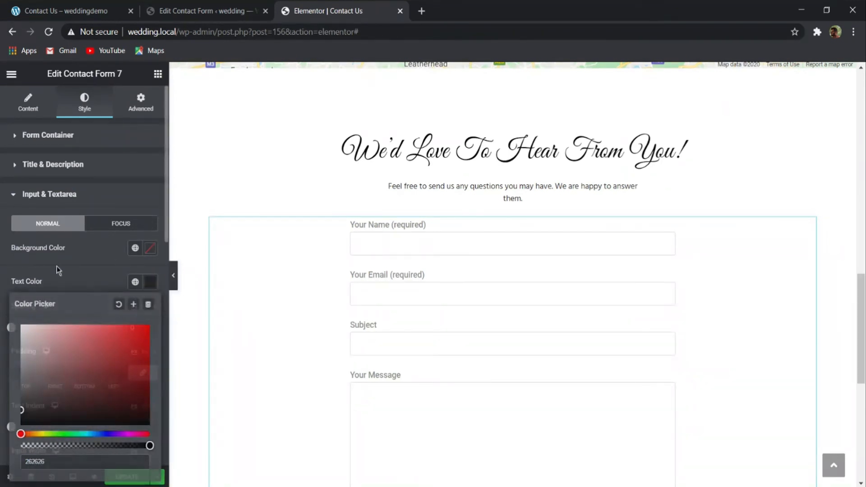
- Set the typography font family of the contact form's input and textarea fields to Hind
{"action": "left_click", "coordinate": [56, 266]}
{"action": "scroll", "coordinate": [150, 364], "scroll_direction": "down", "scroll_amount": 5}
{"action": "scroll", "coordinate": [54, 293], "scroll_direction": "down", "scroll_amount": 5}
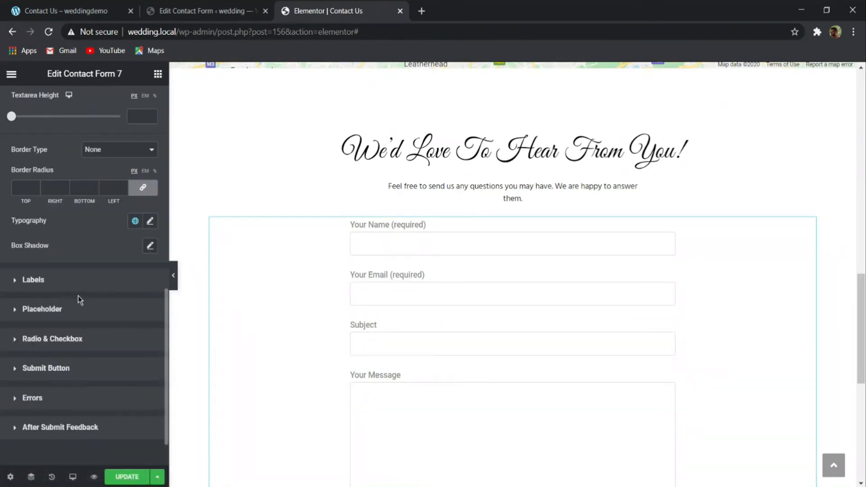
{"action": "left_click", "coordinate": [152, 224]}
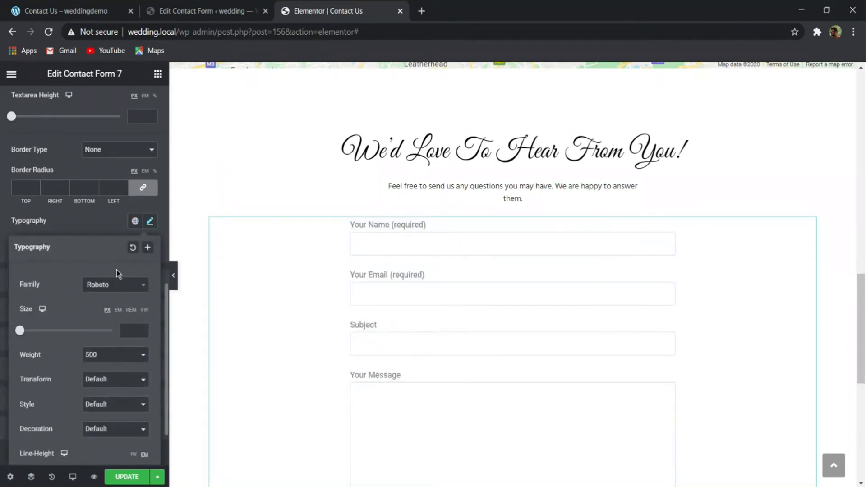
{"action": "left_click", "coordinate": [117, 289]}
{"action": "type", "text": "hin"}
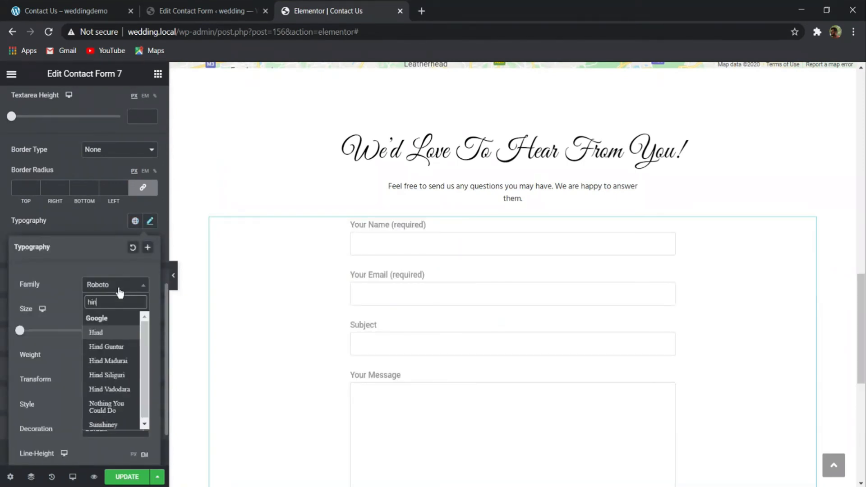
{"action": "left_click", "coordinate": [121, 332]}
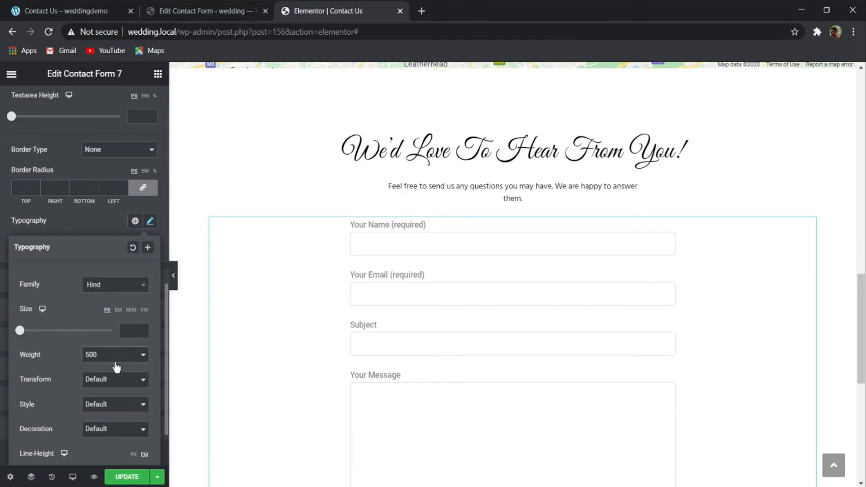
{"action": "left_click", "coordinate": [85, 229]}
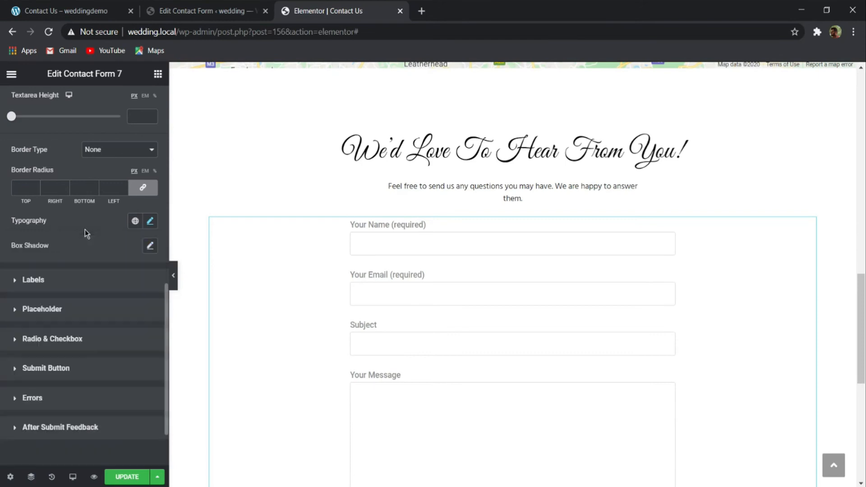
- Set the text color of the contact form's labels to 262626
{"action": "left_click", "coordinate": [34, 280]}
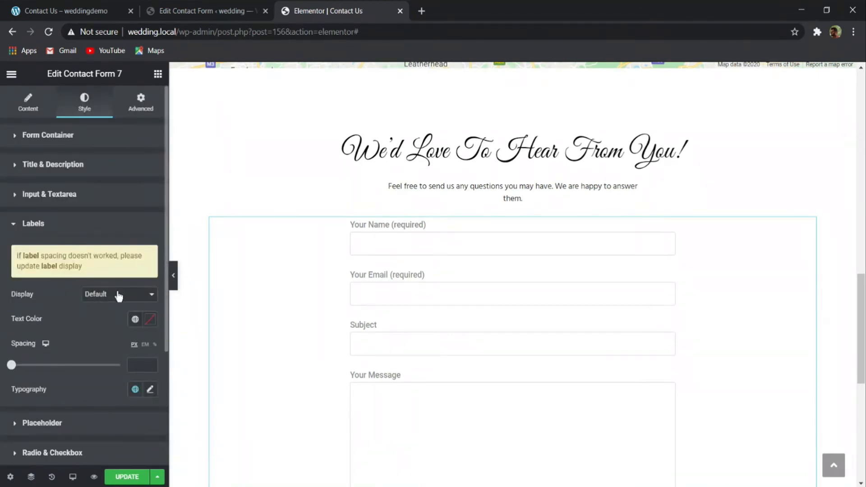
{"action": "left_click", "coordinate": [150, 320]}
{"action": "type", "text": "262626"}
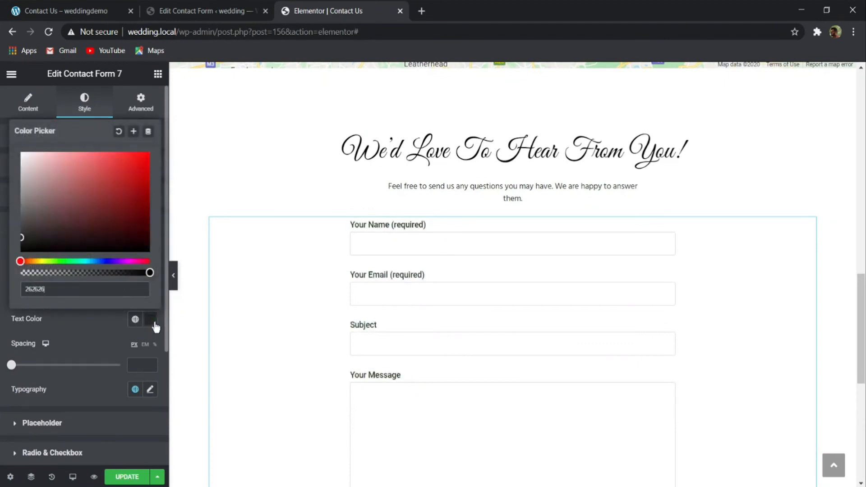
{"action": "left_click", "coordinate": [56, 329]}
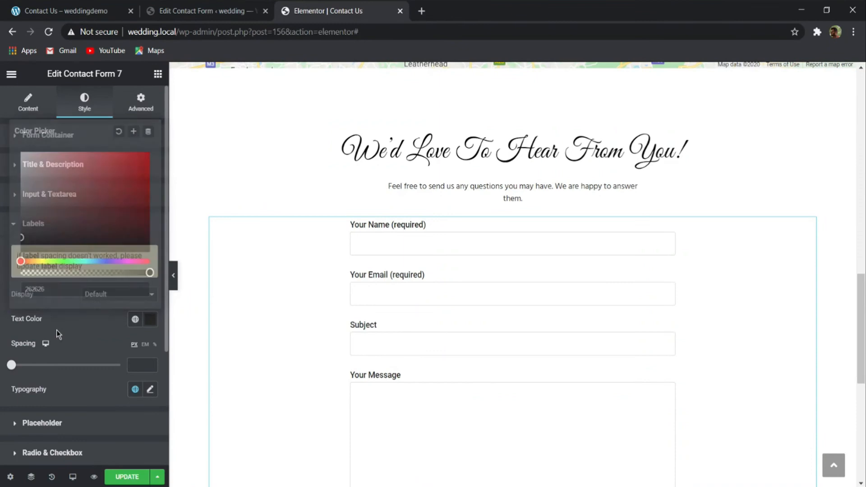
- Set the contact form labels' typography to the Hind family with weight 400
{"action": "left_click", "coordinate": [150, 389]}
{"action": "left_click", "coordinate": [123, 442]}
{"action": "scroll", "coordinate": [116, 406], "scroll_direction": "down", "scroll_amount": 2}
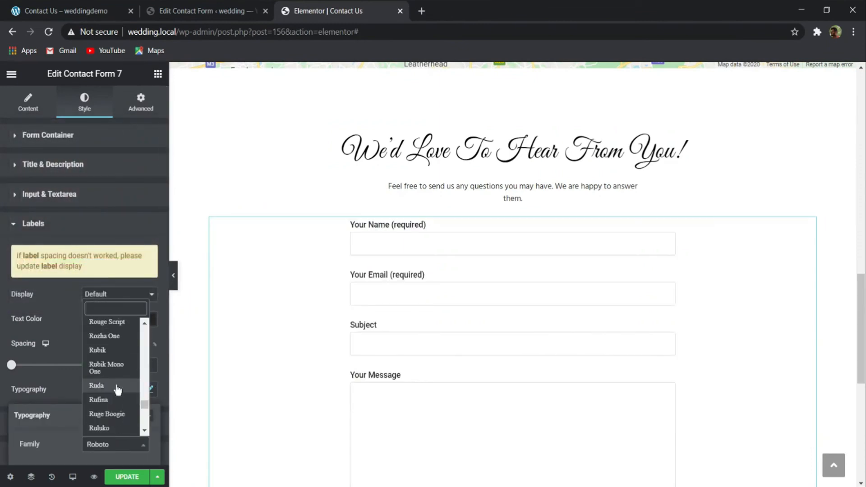
{"action": "type", "text": "hind"}
{"action": "key", "text": "Return"}
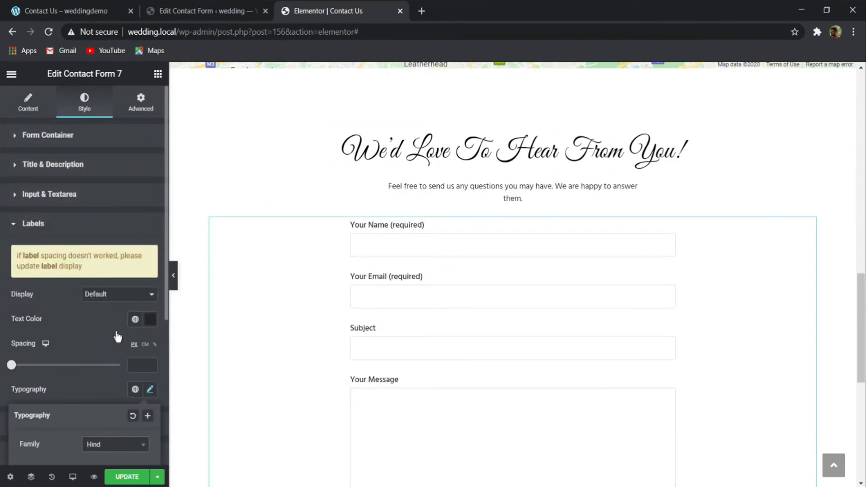
{"action": "scroll", "coordinate": [128, 352], "scroll_direction": "down", "scroll_amount": 5}
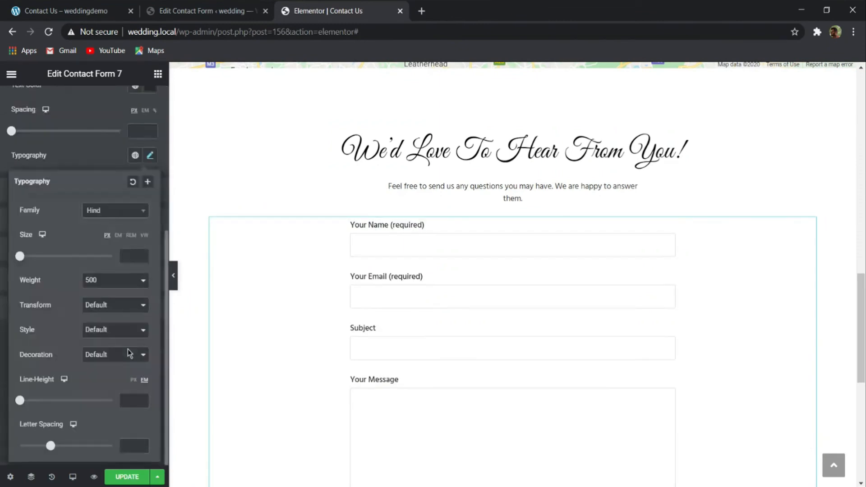
{"action": "left_click", "coordinate": [97, 293]}
{"action": "scroll", "coordinate": [318, 252], "scroll_direction": "down", "scroll_amount": 2}
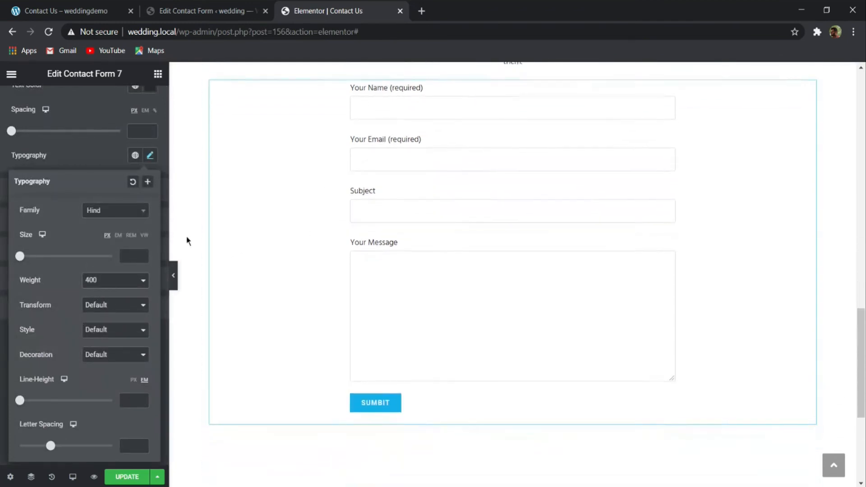
{"action": "left_click", "coordinate": [95, 160]}
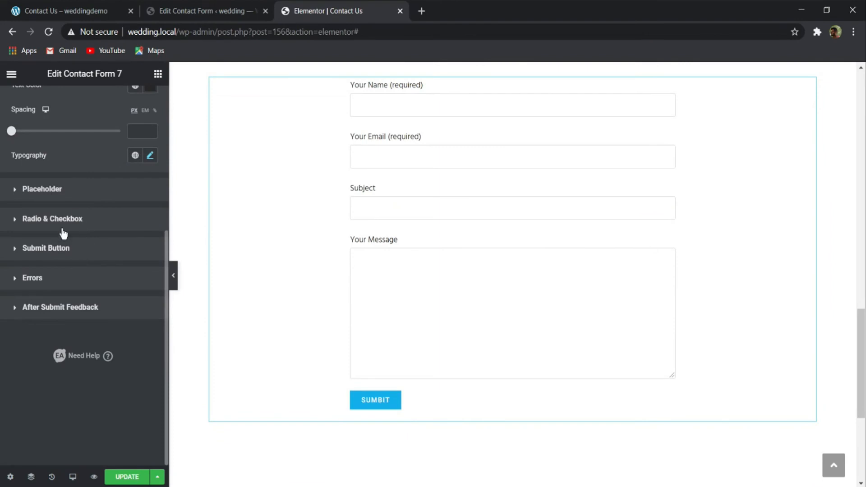
- Center the contact form's submit button and set its typography font family to Hind
{"action": "left_click", "coordinate": [69, 249]}
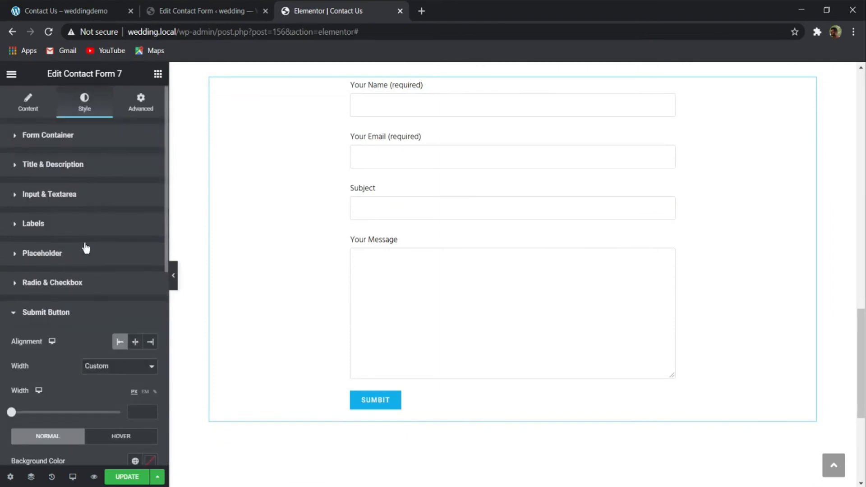
{"action": "left_click", "coordinate": [140, 345]}
{"action": "scroll", "coordinate": [122, 356], "scroll_direction": "down", "scroll_amount": 5}
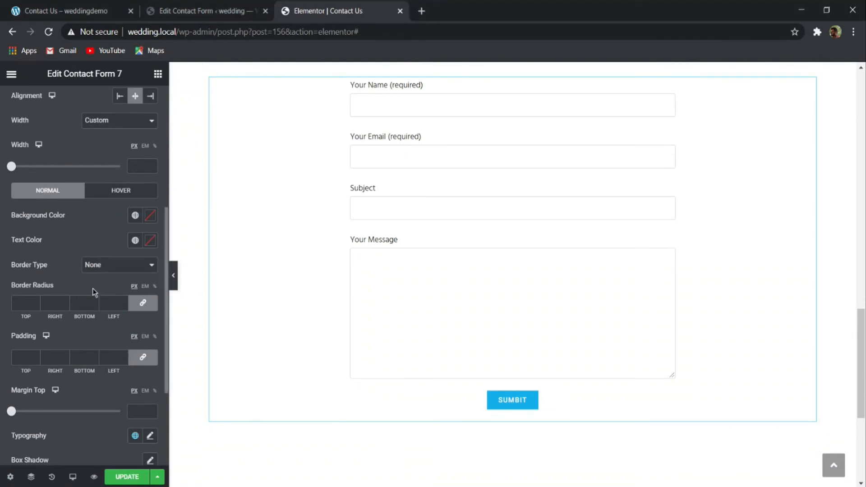
{"action": "scroll", "coordinate": [85, 395], "scroll_direction": "down", "scroll_amount": 3}
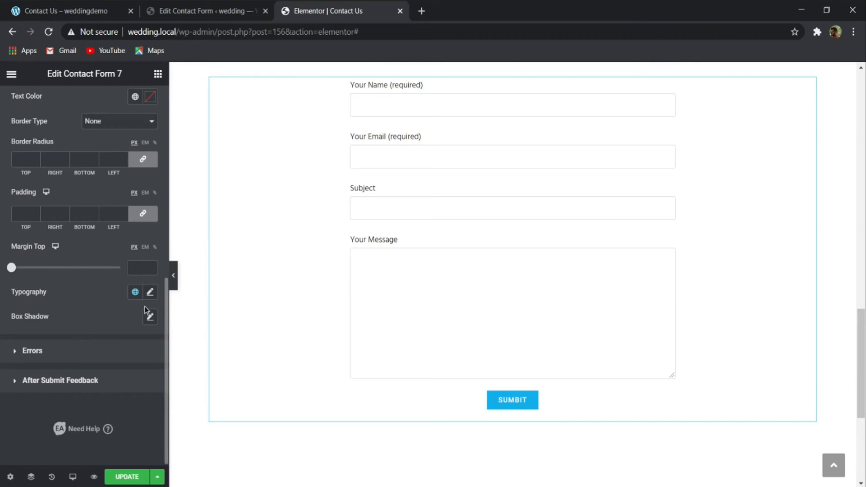
{"action": "left_click", "coordinate": [150, 292]}
{"action": "left_click", "coordinate": [105, 356]}
{"action": "type", "text": "hind"}
{"action": "key", "text": "Return"}
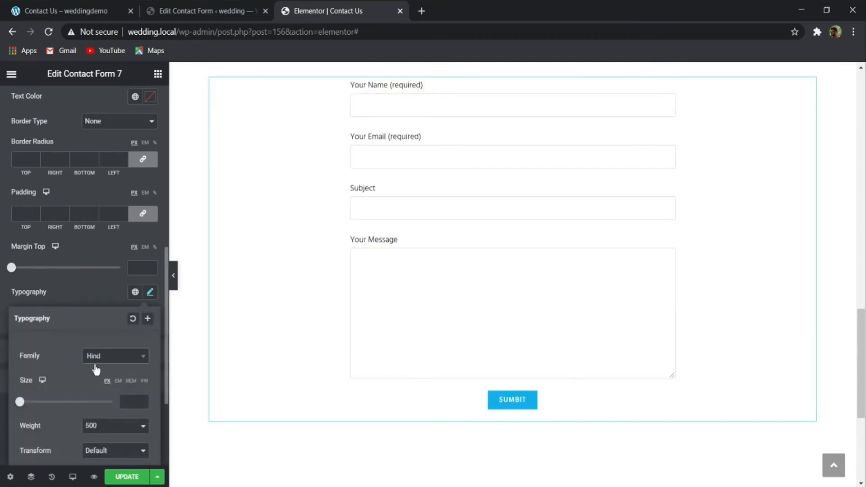
{"action": "left_click", "coordinate": [93, 280]}
- Set the submit button's normal background color to f9728a and its text color to white
{"action": "scroll", "coordinate": [107, 266], "scroll_direction": "up", "scroll_amount": 5}
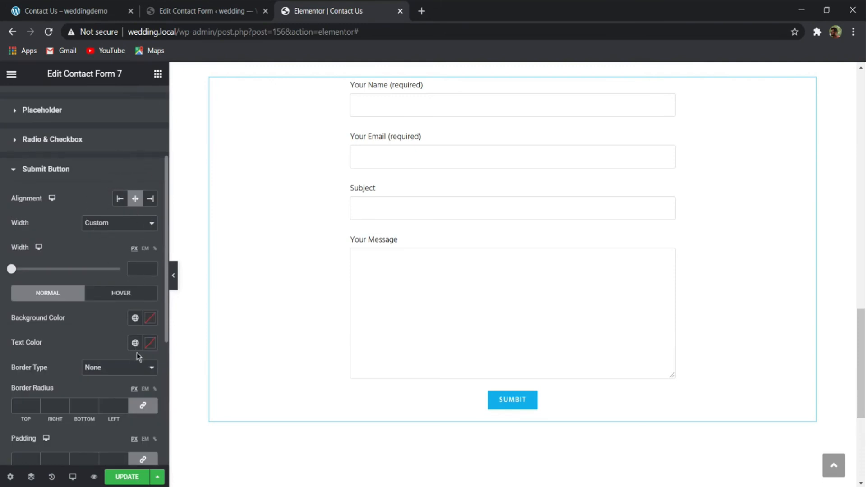
{"action": "left_click", "coordinate": [150, 318]}
{"action": "type", "text": "f9728"}
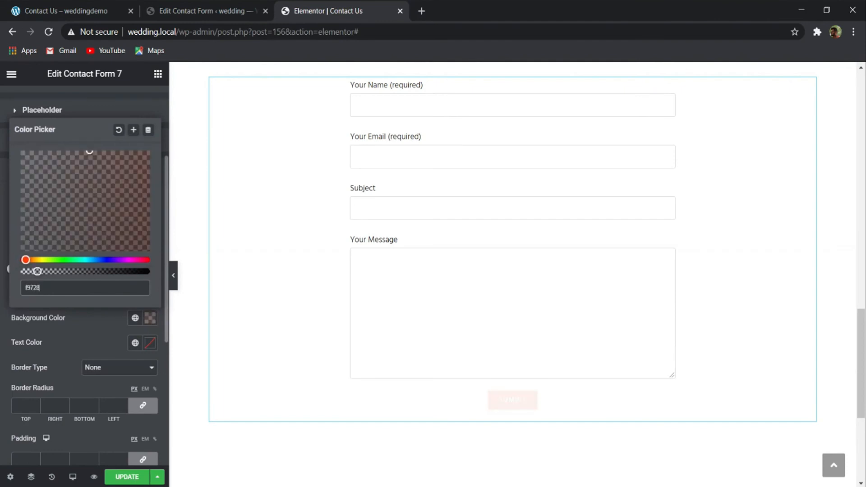
{"action": "type", "text": "a"}
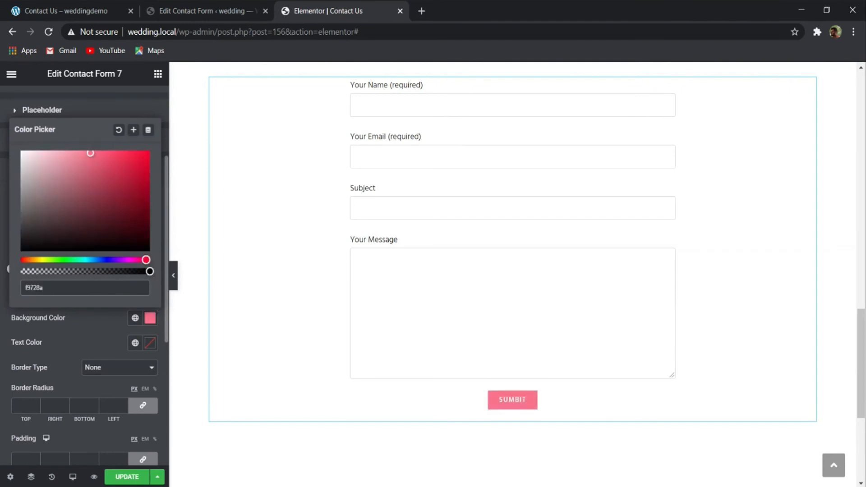
{"action": "left_click", "coordinate": [141, 343]}
{"action": "left_click", "coordinate": [150, 343]}
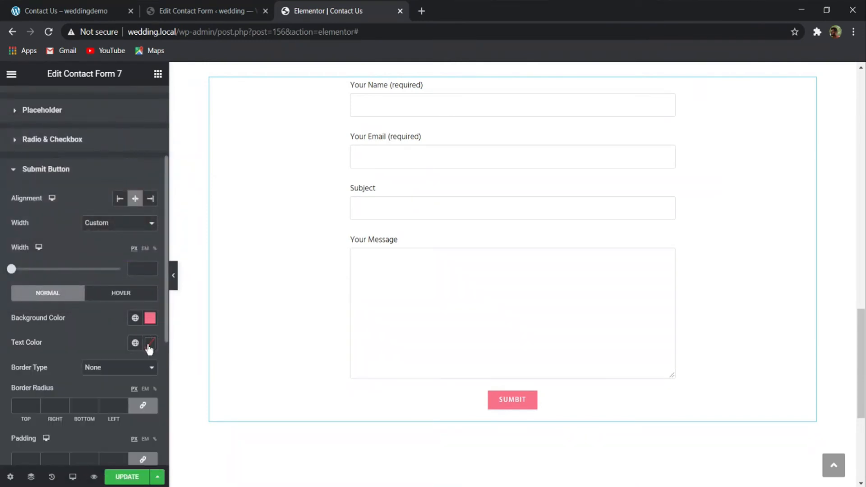
{"action": "left_click", "coordinate": [148, 345]}
{"action": "left_click_drag", "start_coordinate": [48, 212], "coordinate": [1, 145]}
{"action": "left_click", "coordinate": [64, 362]}
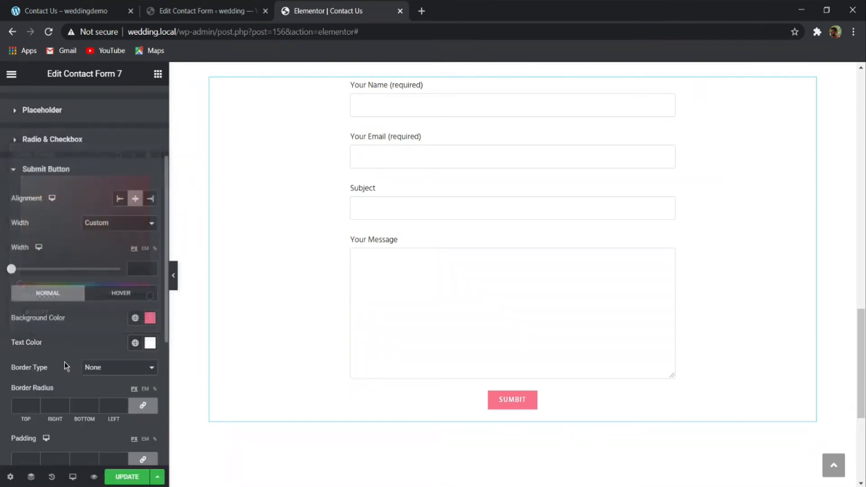
- Set the submit button's typography size to 15 px
{"action": "scroll", "coordinate": [64, 362], "scroll_direction": "down", "scroll_amount": 5}
{"action": "left_click", "coordinate": [150, 293]}
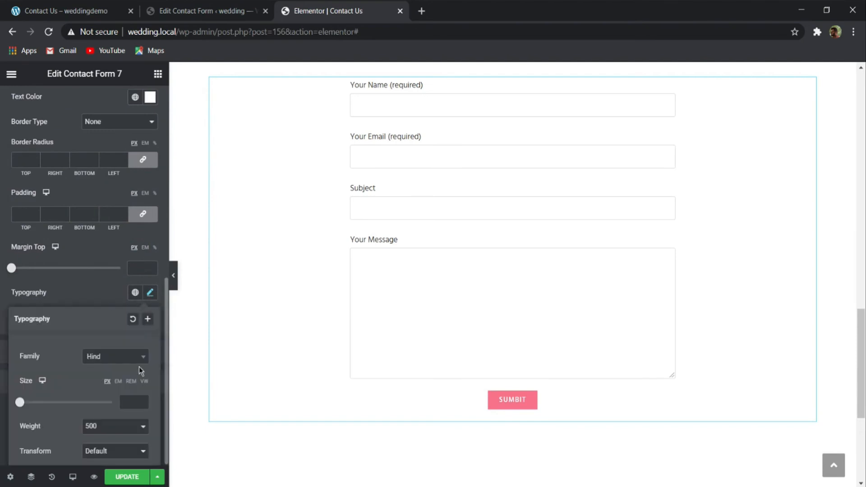
{"action": "left_click", "coordinate": [126, 401]}
{"action": "type", "text": "18"}
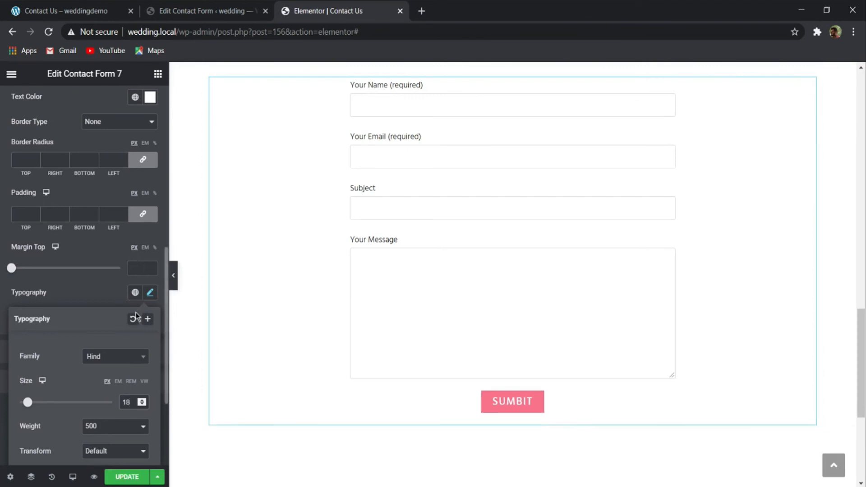
{"action": "key", "text": "BackSpace"}
{"action": "type", "text": "6"}
{"action": "key", "text": "BackSpace"}
{"action": "type", "text": "4"}
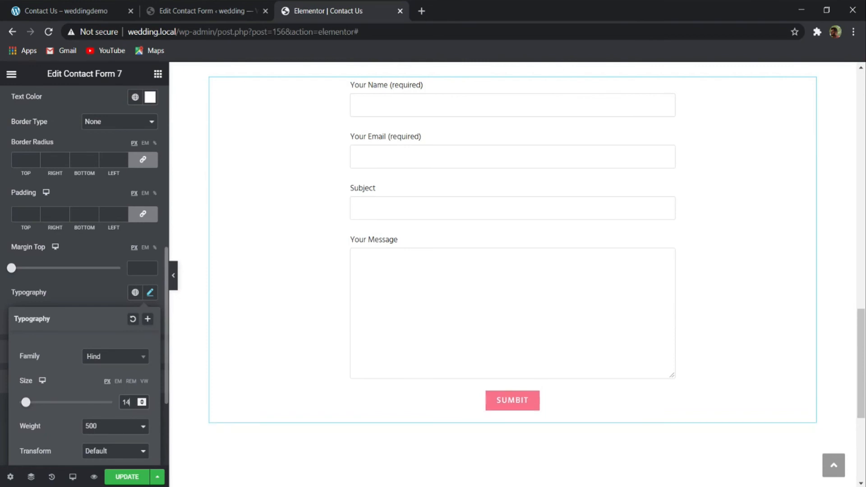
{"action": "key", "text": "BackSpace"}
{"action": "type", "text": "5"}
{"action": "left_click", "coordinate": [83, 294]}
- Try out sample text in the form's Your Message field and update the Contact Us page
{"action": "scroll", "coordinate": [91, 298], "scroll_direction": "up", "scroll_amount": 5}
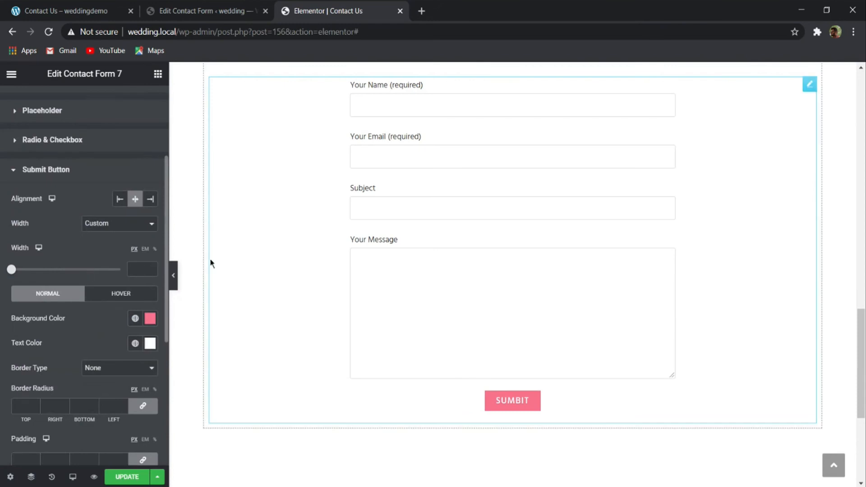
{"action": "scroll", "coordinate": [346, 256], "scroll_direction": "up", "scroll_amount": 2}
{"action": "left_click", "coordinate": [408, 337]}
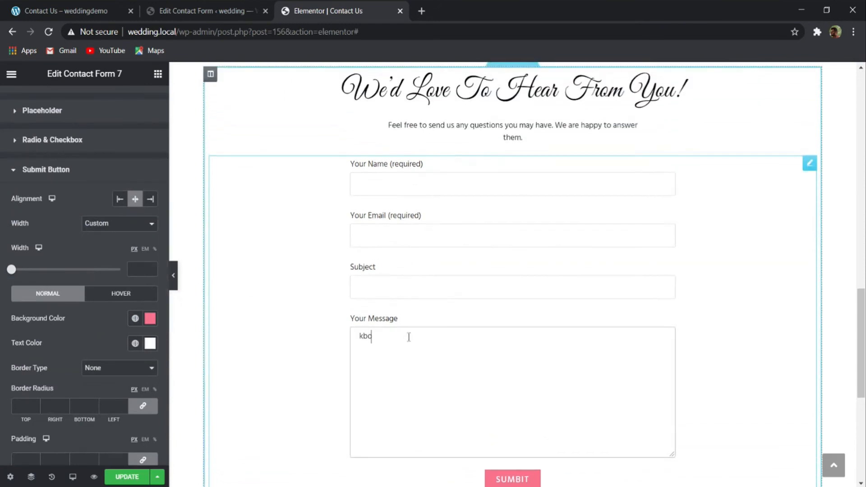
{"action": "left_click", "coordinate": [127, 477]}
{"action": "scroll", "coordinate": [255, 421], "scroll_direction": "up", "scroll_amount": 15}
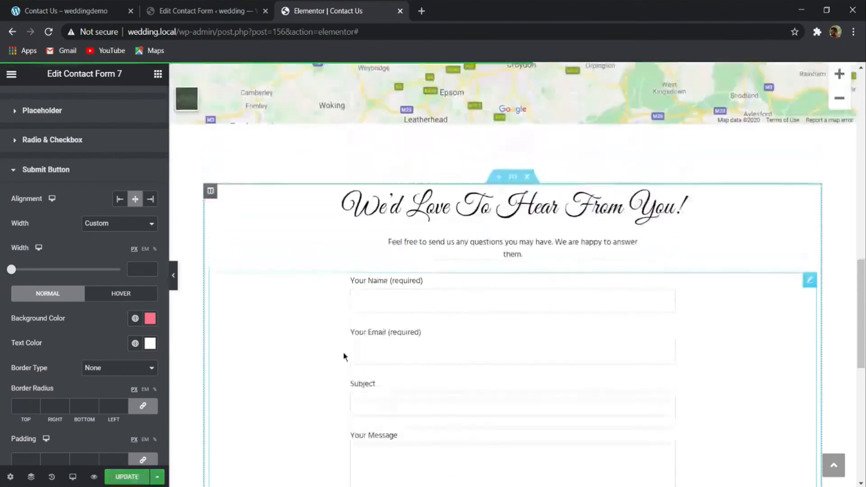
{"action": "scroll", "coordinate": [473, 330], "scroll_direction": "up", "scroll_amount": 1}
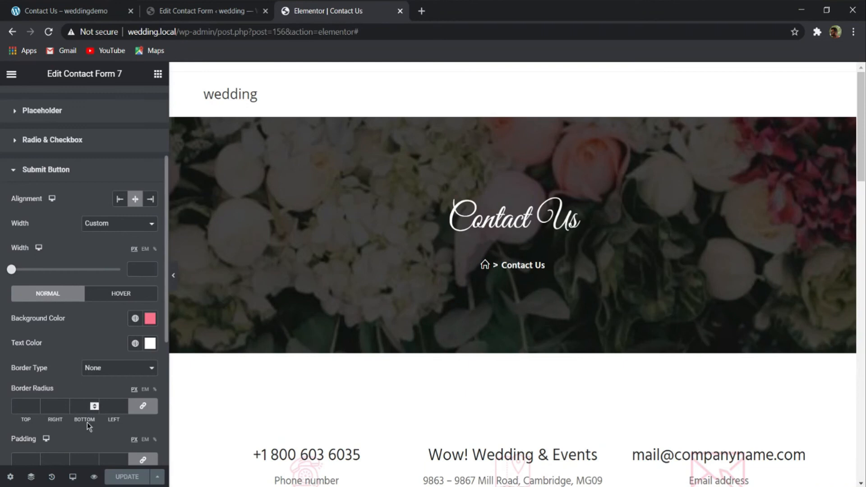
- Examine the demo site's Contact Us page from its header and navigation menu down to its footer
{"action": "left_click", "coordinate": [49, 10]}
{"action": "scroll", "coordinate": [261, 203], "scroll_direction": "up", "scroll_amount": 10}
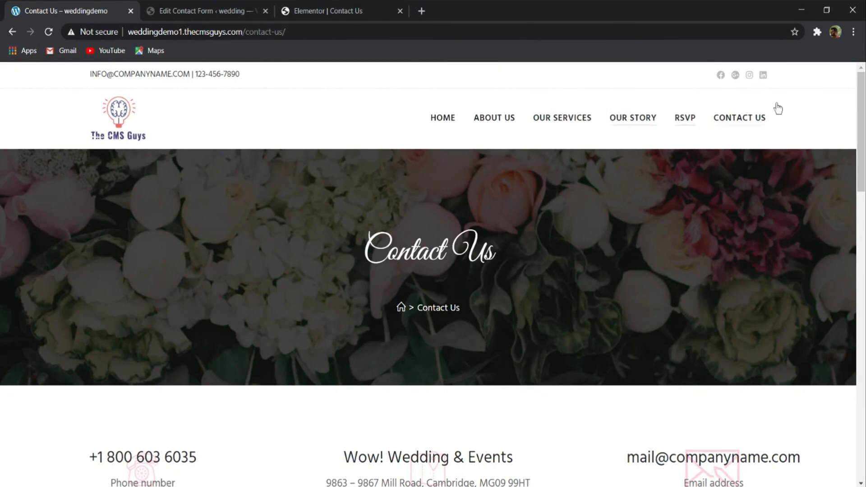
{"action": "scroll", "coordinate": [726, 184], "scroll_direction": "down", "scroll_amount": 20}
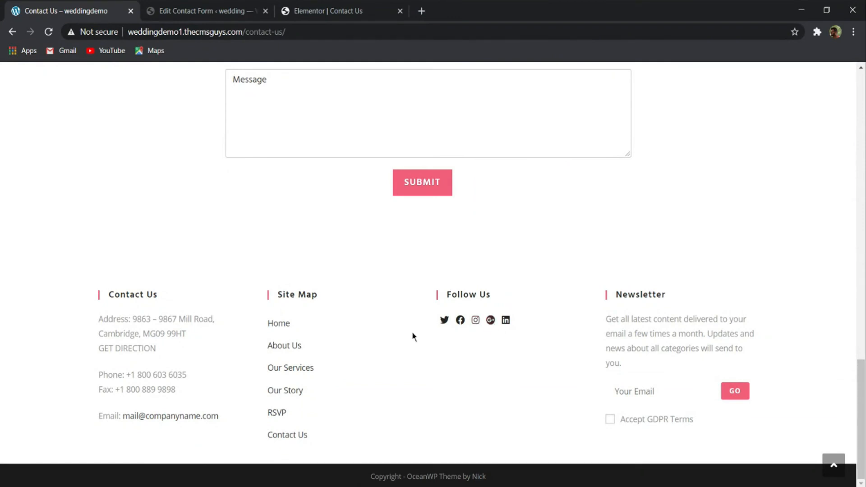
{"action": "scroll", "coordinate": [328, 312], "scroll_direction": "up", "scroll_amount": 2}
{"action": "scroll", "coordinate": [387, 273], "scroll_direction": "down", "scroll_amount": 2}
{"action": "left_click", "coordinate": [209, 9]}
{"action": "left_click", "coordinate": [336, 9]}
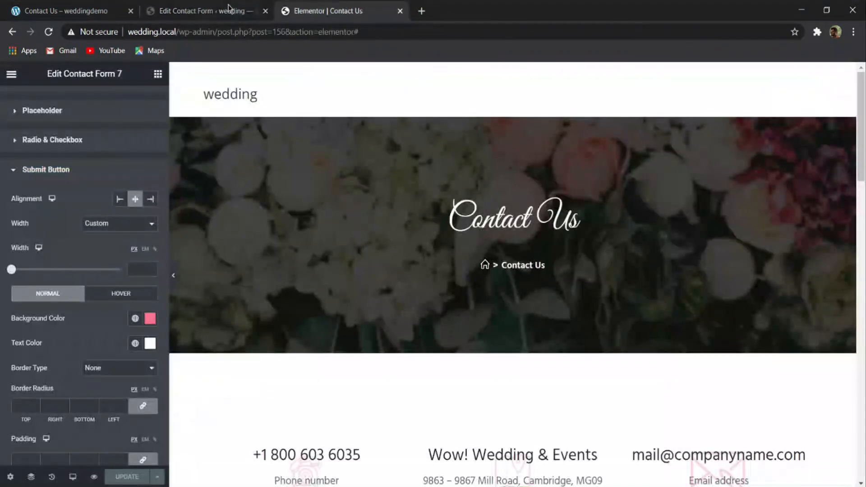
- Exit the Elementor editor to the WordPress Pages list and open the wedding site's front end in a new browser tab
{"action": "left_click", "coordinate": [10, 74]}
{"action": "left_click", "coordinate": [48, 277]}
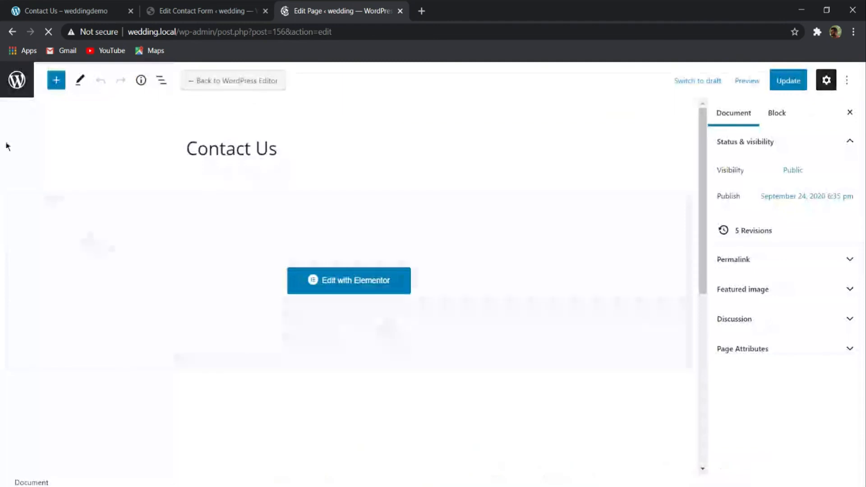
{"action": "left_click", "coordinate": [17, 82]}
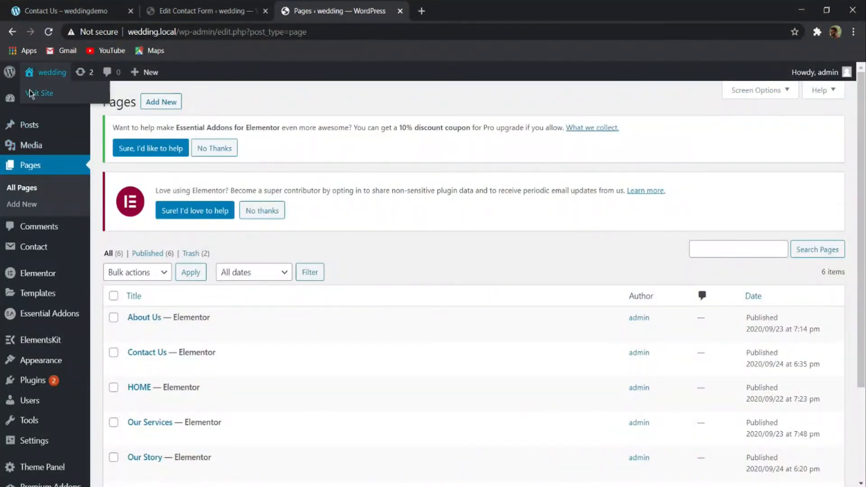
{"action": "middle_click", "coordinate": [53, 95]}
{"action": "left_click", "coordinate": [479, 6]}
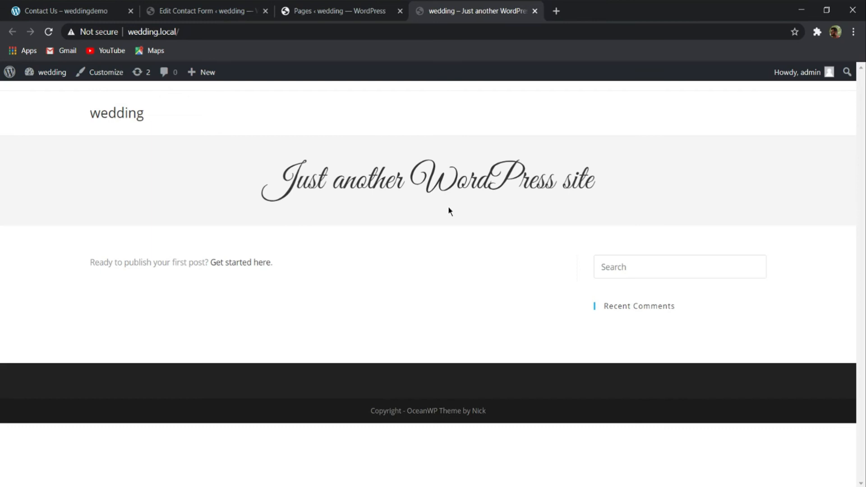
- Reload the demo site, go to its home page from the logo, and look through its sections
{"action": "left_click", "coordinate": [102, 3]}
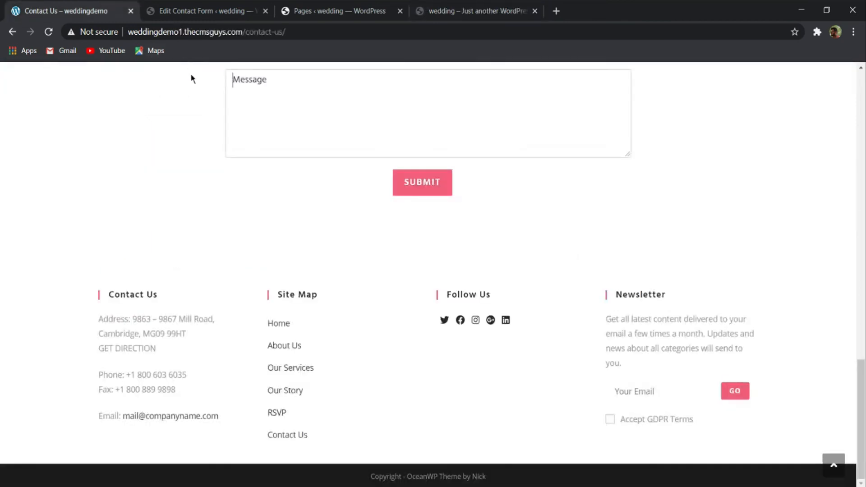
{"action": "key", "text": "F5"}
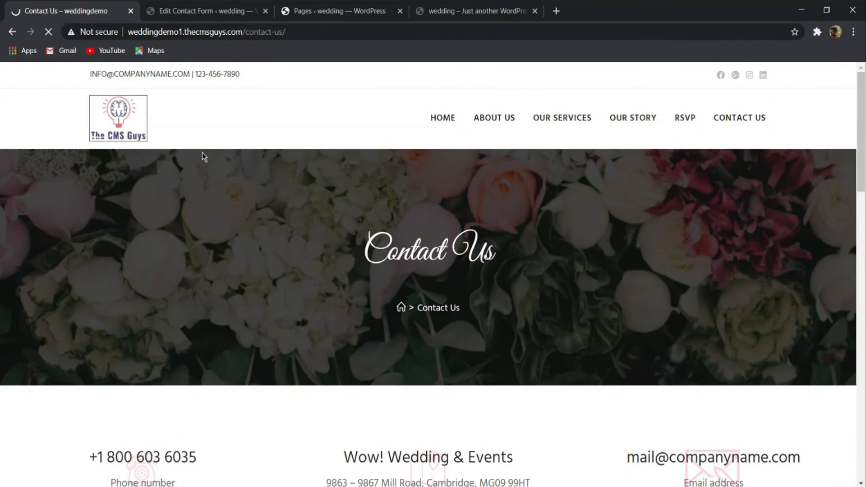
{"action": "left_click", "coordinate": [144, 120]}
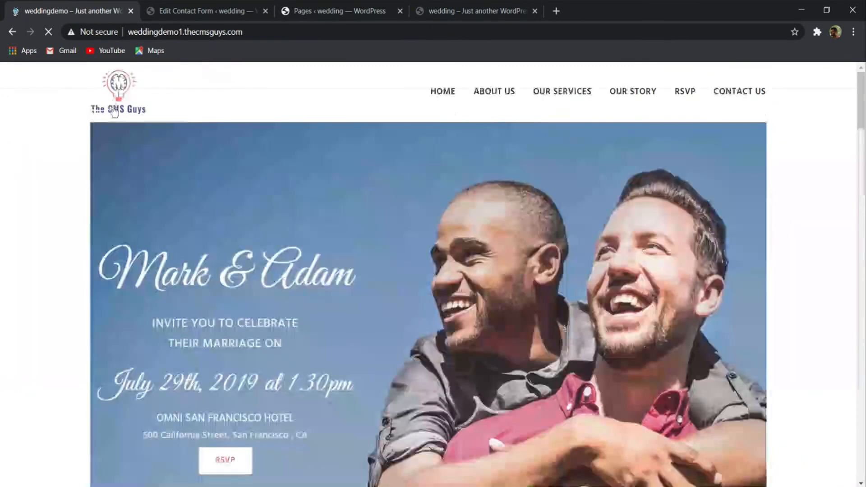
{"action": "scroll", "coordinate": [285, 142], "scroll_direction": "down", "scroll_amount": 5}
{"action": "scroll", "coordinate": [285, 143], "scroll_direction": "down", "scroll_amount": 20}
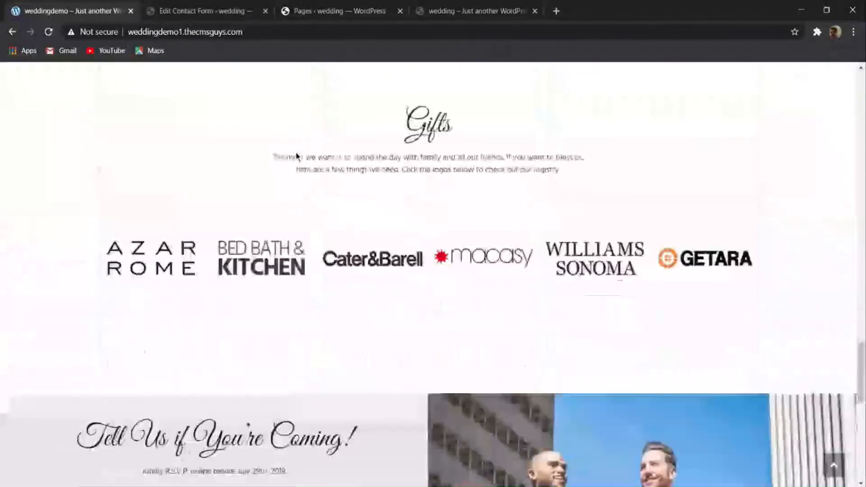
{"action": "scroll", "coordinate": [284, 176], "scroll_direction": "up", "scroll_amount": 20}
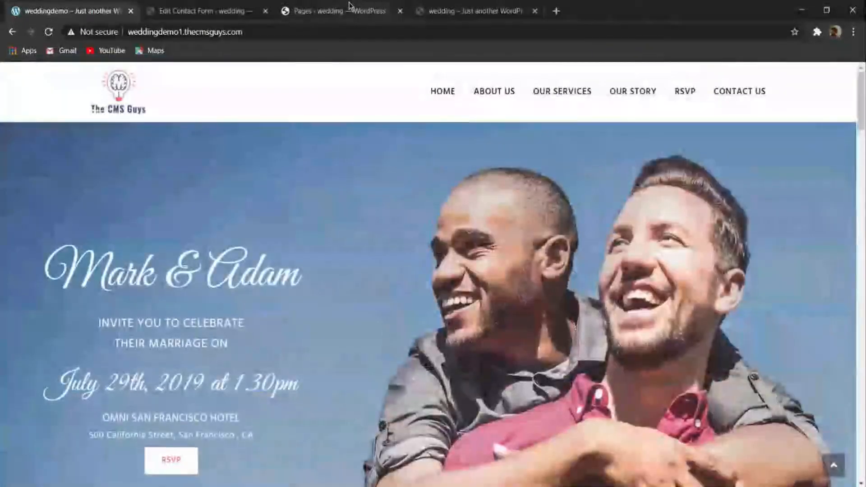
- In the wedding site's Reading settings, make the homepage a static page using HOME and save the changes
{"action": "left_click", "coordinate": [343, 10]}
{"action": "scroll", "coordinate": [98, 244], "scroll_direction": "down", "scroll_amount": 3}
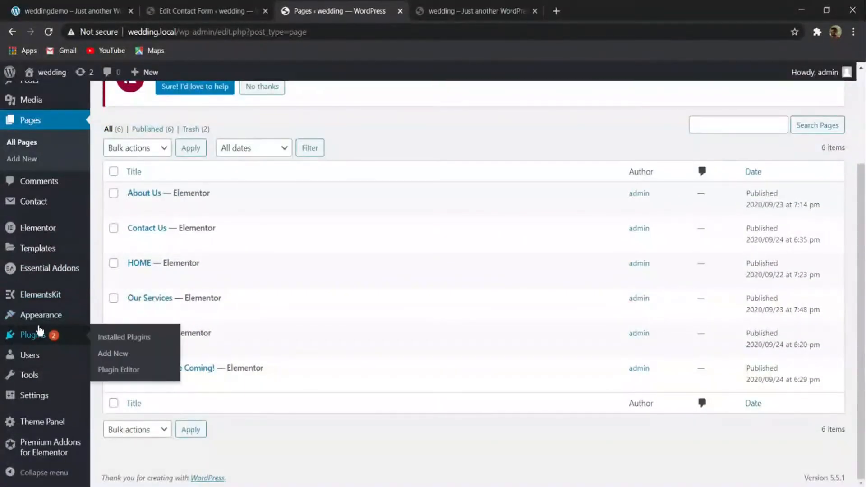
{"action": "mouse_move", "coordinate": [44, 321]}
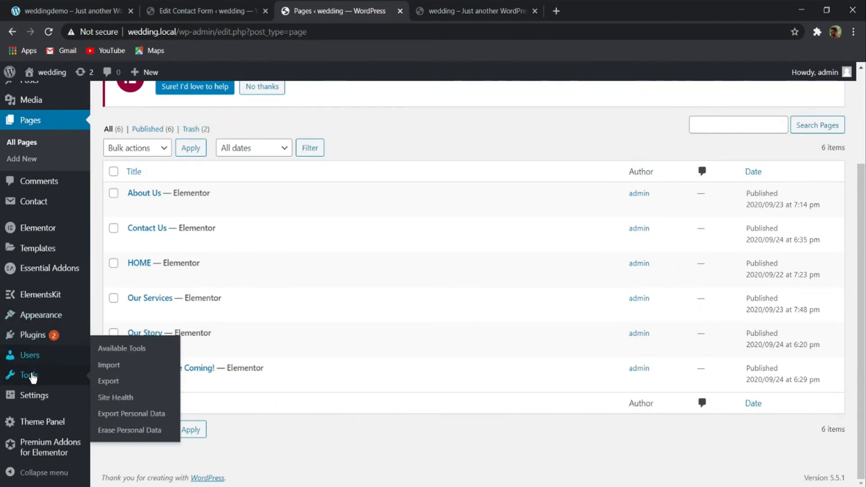
{"action": "mouse_move", "coordinate": [34, 395]}
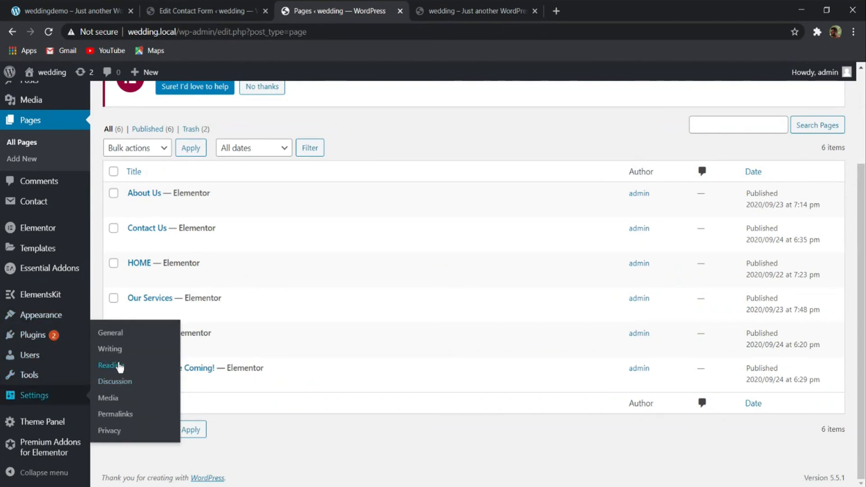
{"action": "left_click", "coordinate": [110, 365]}
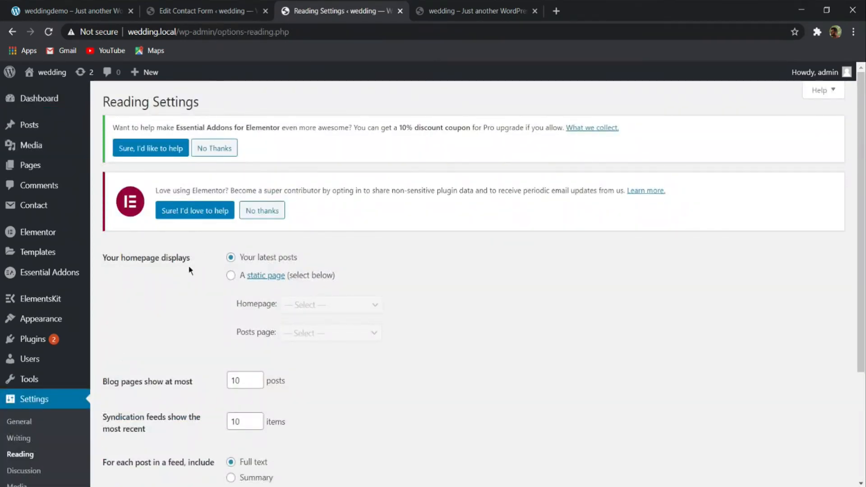
{"action": "left_click", "coordinate": [230, 275]}
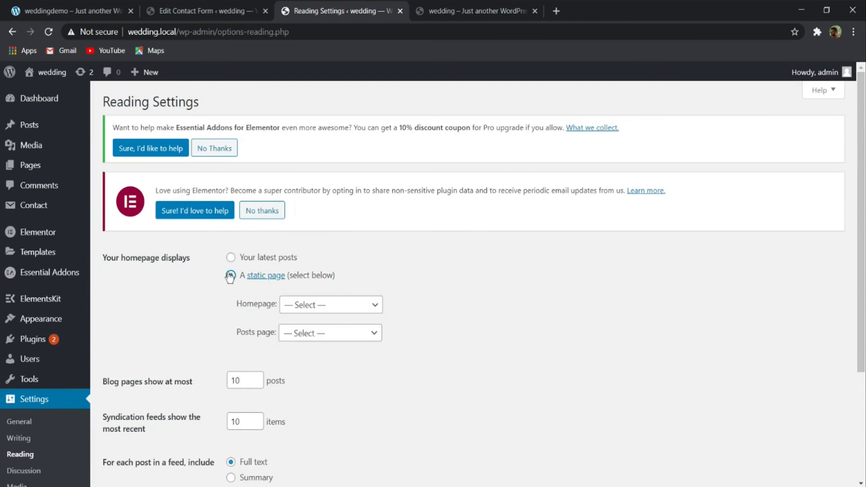
{"action": "left_click", "coordinate": [356, 309]}
{"action": "left_click", "coordinate": [347, 319]}
{"action": "scroll", "coordinate": [305, 357], "scroll_direction": "down", "scroll_amount": 3}
{"action": "left_click", "coordinate": [150, 426]}
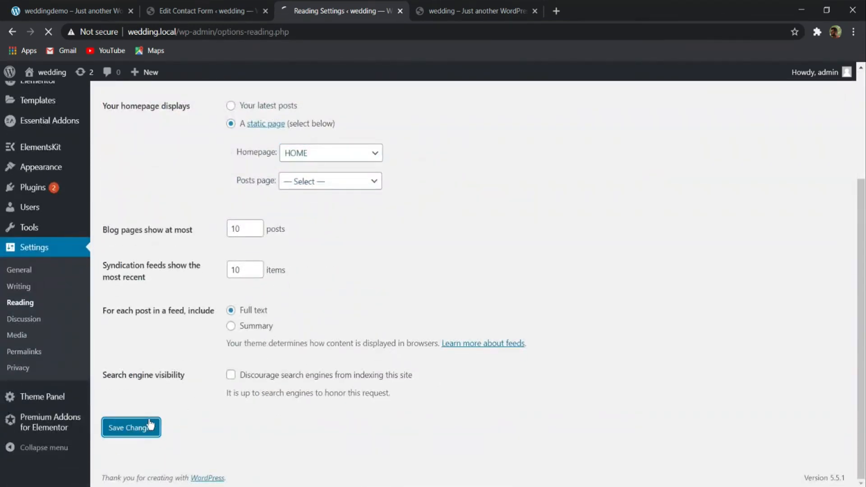
- Reload the wedding site's front end, review the homepage down to its footer, and open the site in the Customizer
{"action": "key", "text": "ctrl+Tab"}
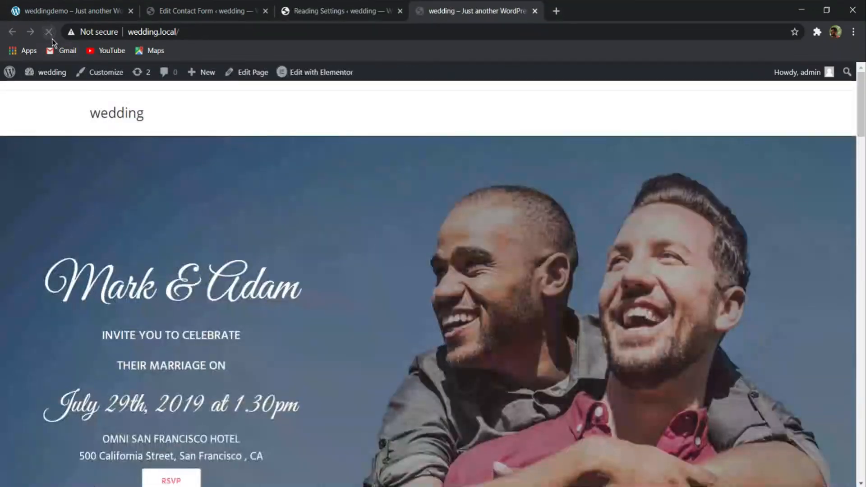
{"action": "scroll", "coordinate": [316, 85], "scroll_direction": "down", "scroll_amount": 20}
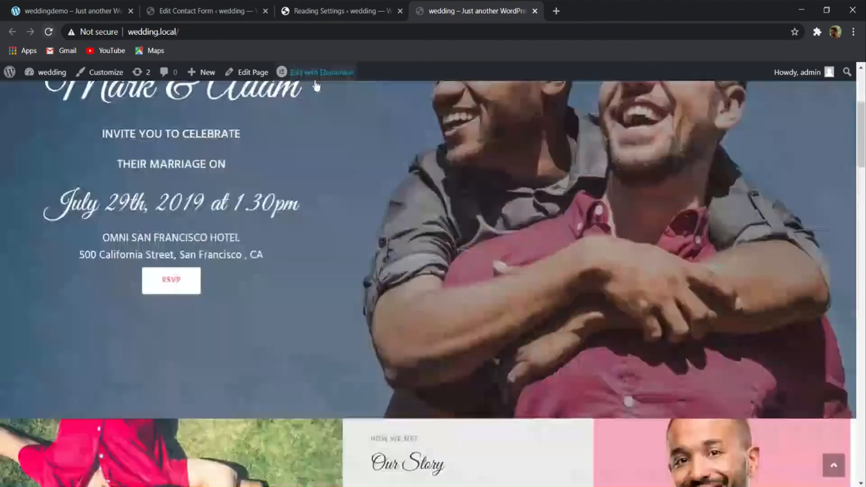
{"action": "scroll", "coordinate": [366, 256], "scroll_direction": "down", "scroll_amount": 20}
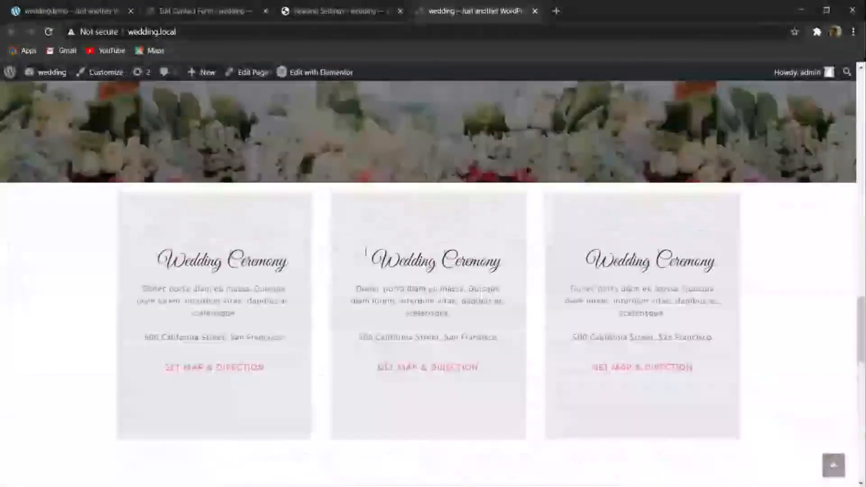
{"action": "scroll", "coordinate": [372, 257], "scroll_direction": "up", "scroll_amount": 20}
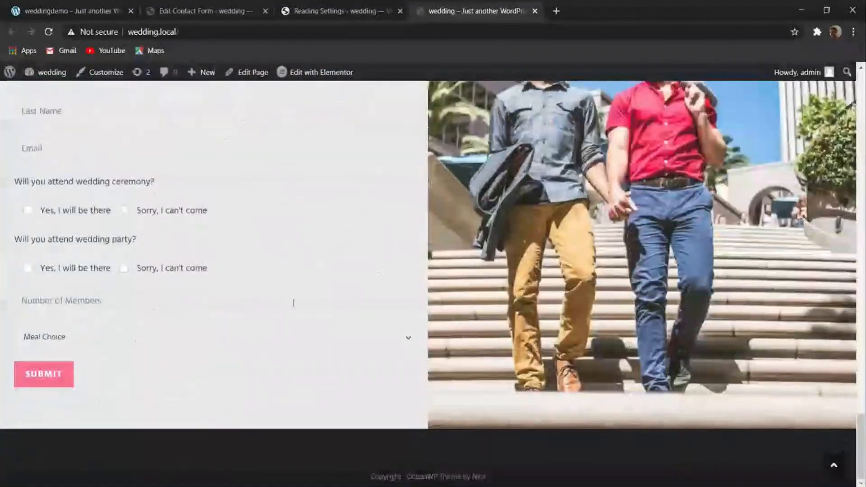
{"action": "scroll", "coordinate": [317, 285], "scroll_direction": "up", "scroll_amount": 15}
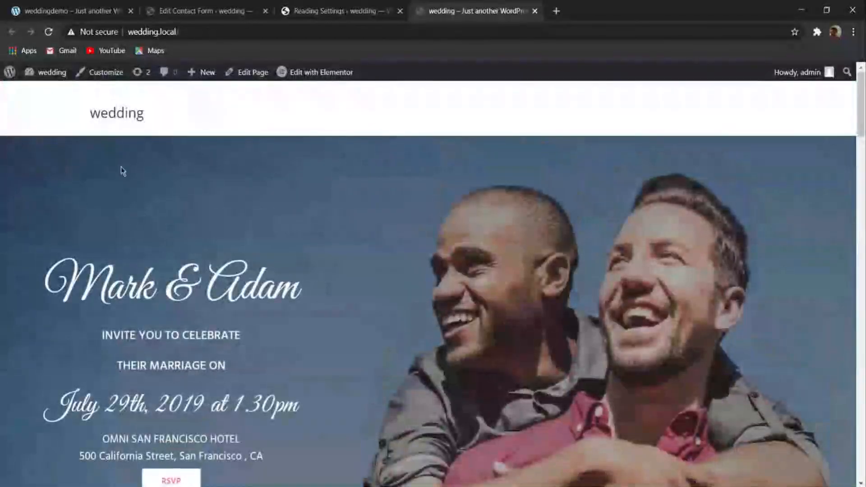
{"action": "left_click", "coordinate": [107, 73]}
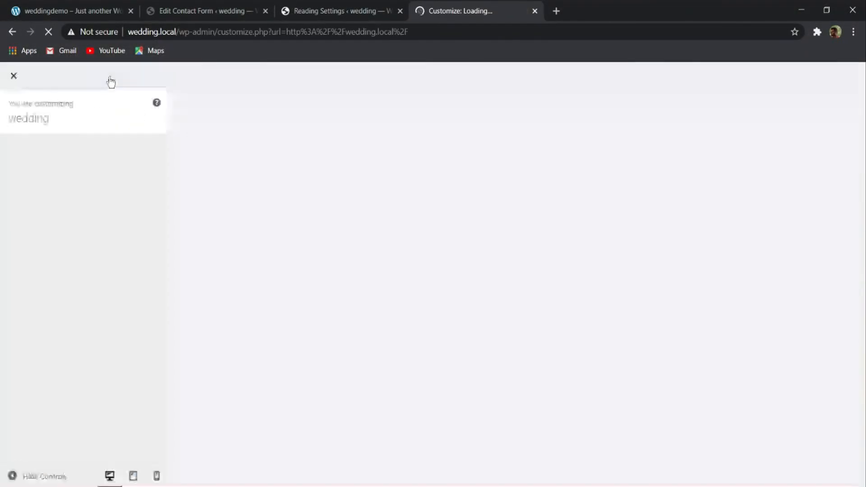
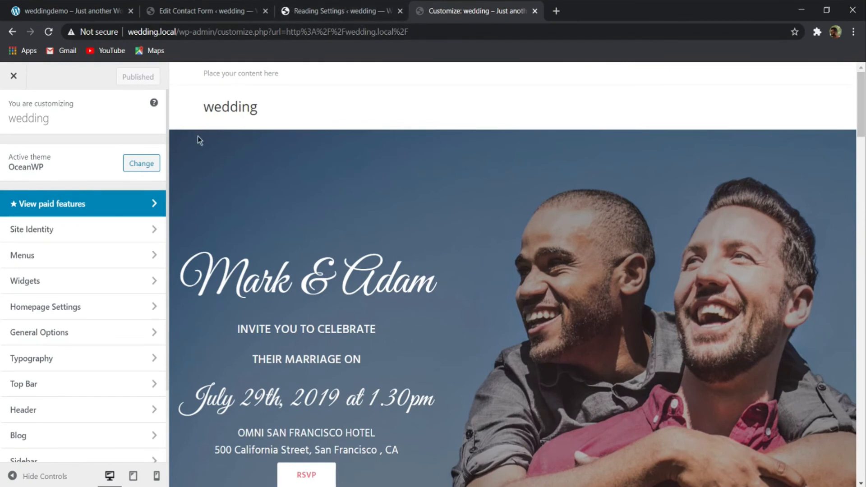
- Open the Site Identity settings and look at the site title and tagline
{"action": "left_click", "coordinate": [63, 235]}
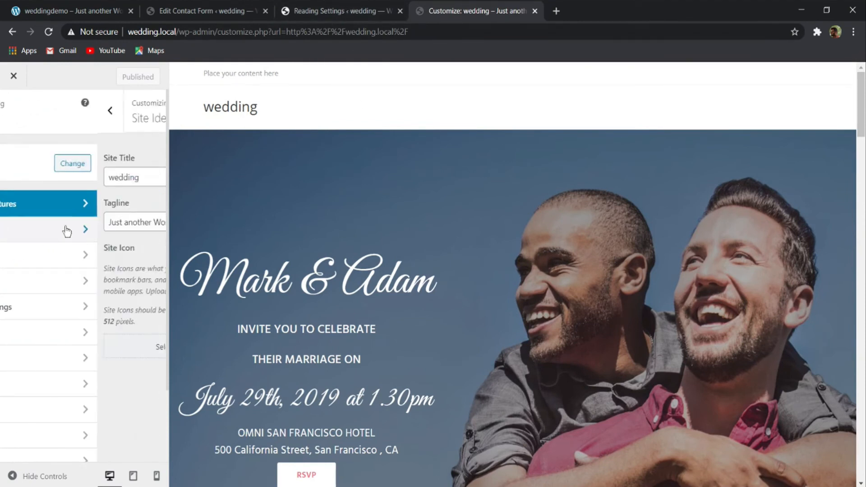
{"action": "left_click_drag", "start_coordinate": [71, 175], "coordinate": [1, 172]}
{"action": "left_click_drag", "start_coordinate": [108, 219], "coordinate": [13, 221]}
{"action": "left_click", "coordinate": [128, 219]}
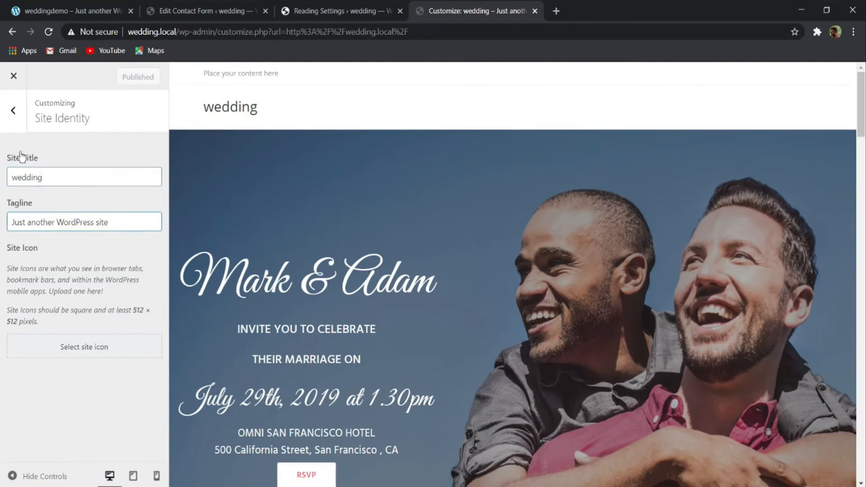
{"action": "left_click", "coordinate": [83, 349]}
{"action": "scroll", "coordinate": [203, 305], "scroll_direction": "down", "scroll_amount": 10}
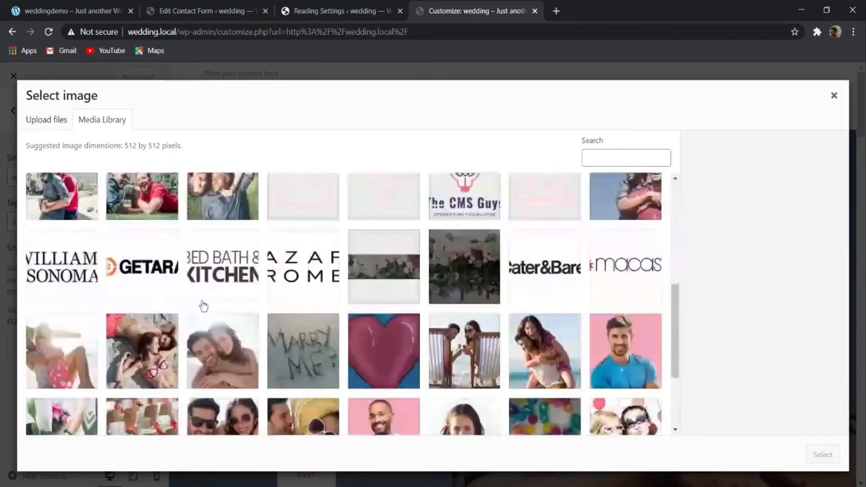
{"action": "scroll", "coordinate": [278, 344], "scroll_direction": "up", "scroll_amount": 5}
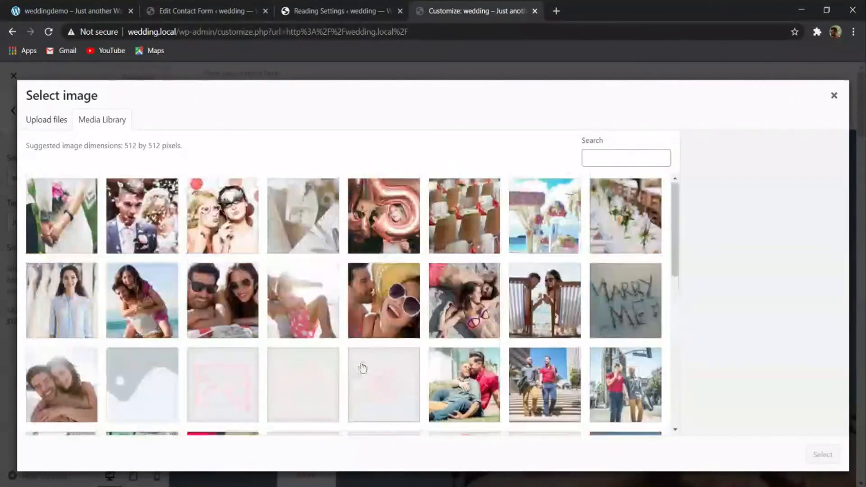
{"action": "left_click", "coordinate": [469, 271]}
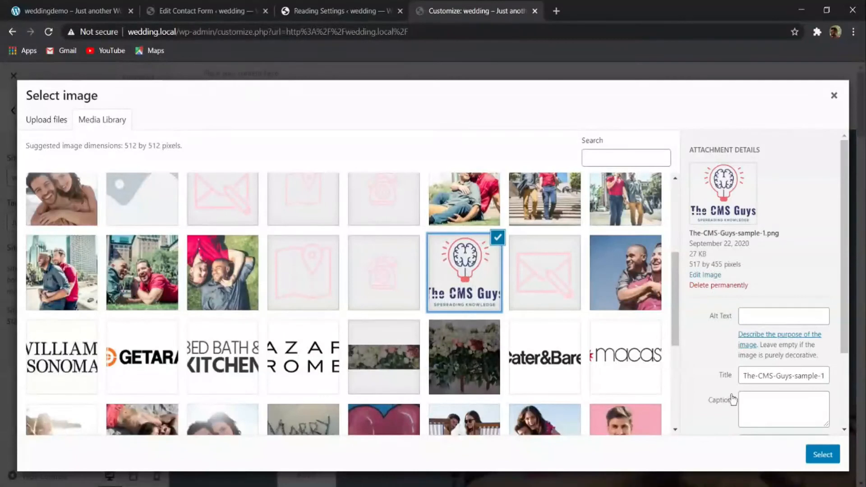
{"action": "left_click", "coordinate": [822, 456]}
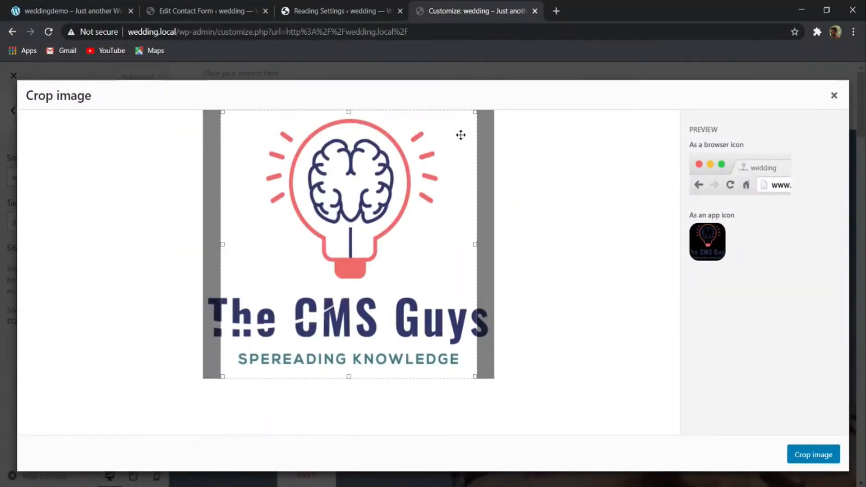
{"action": "left_click_drag", "start_coordinate": [381, 219], "coordinate": [385, 218]}
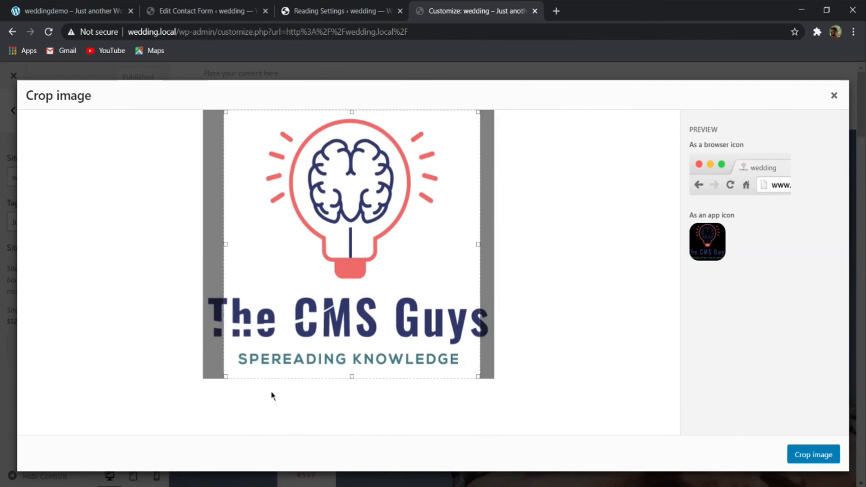
{"action": "left_click_drag", "start_coordinate": [356, 266], "coordinate": [327, 115]}
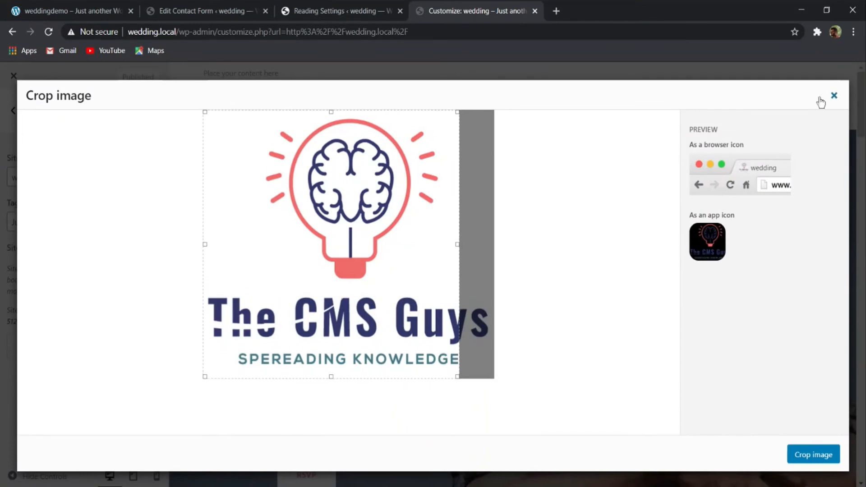
{"action": "left_click", "coordinate": [833, 95]}
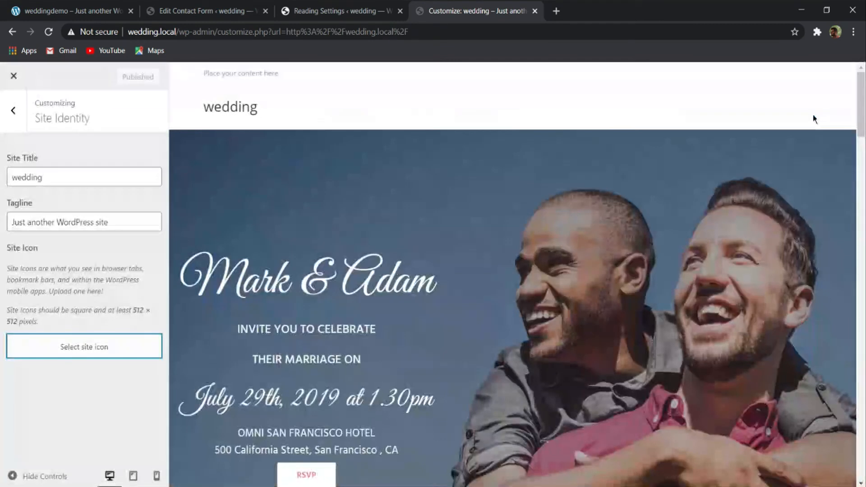
{"action": "left_click", "coordinate": [12, 113]}
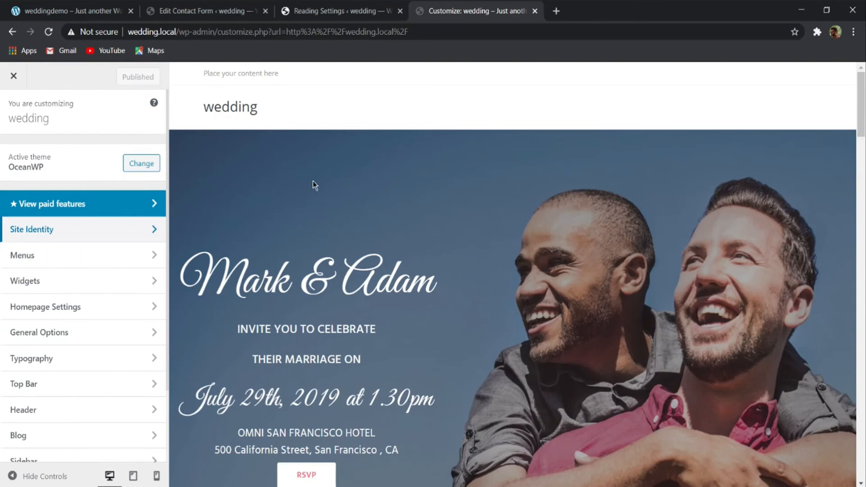
- Create a new menu named Main Menu and assign it to the Main location
{"action": "left_click", "coordinate": [31, 259]}
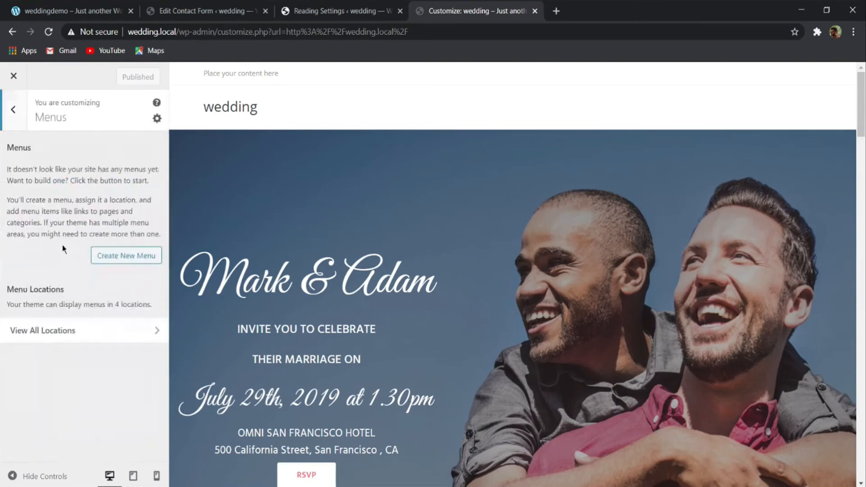
{"action": "scroll", "coordinate": [416, 220], "scroll_direction": "down", "scroll_amount": 9}
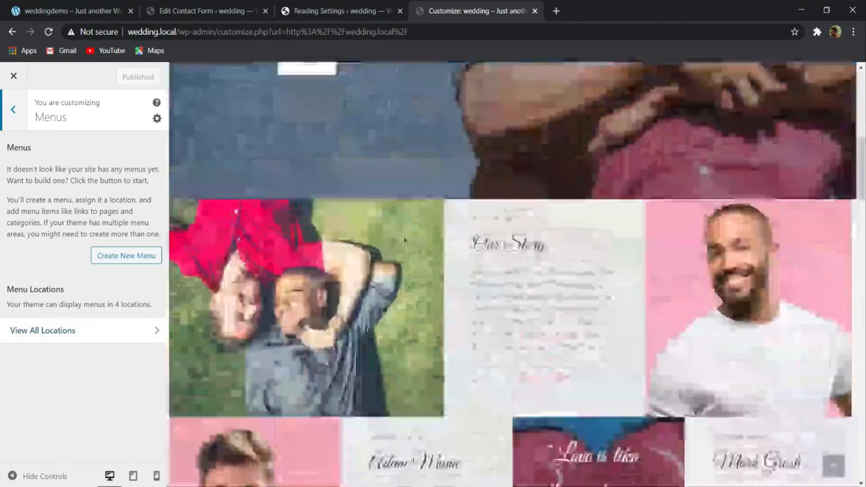
{"action": "scroll", "coordinate": [417, 220], "scroll_direction": "up", "scroll_amount": 8}
{"action": "left_click", "coordinate": [129, 258]}
{"action": "left_click", "coordinate": [69, 183]}
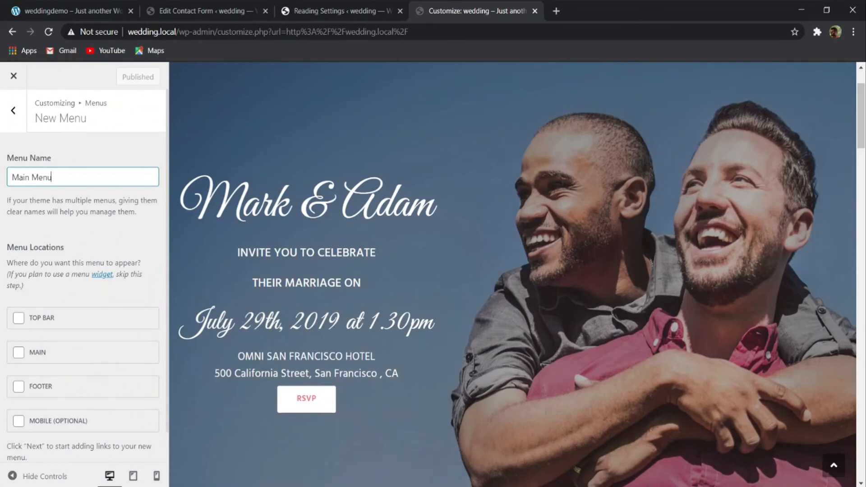
{"action": "scroll", "coordinate": [54, 279], "scroll_direction": "down", "scroll_amount": 1}
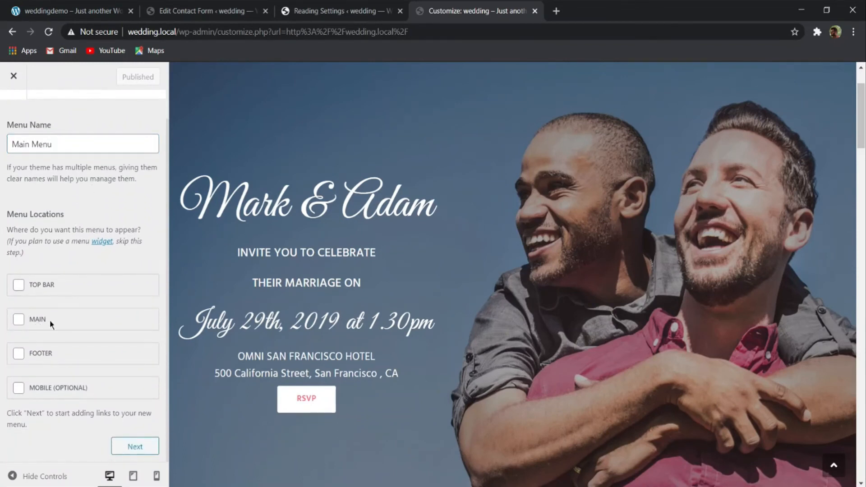
{"action": "left_click", "coordinate": [137, 446]}
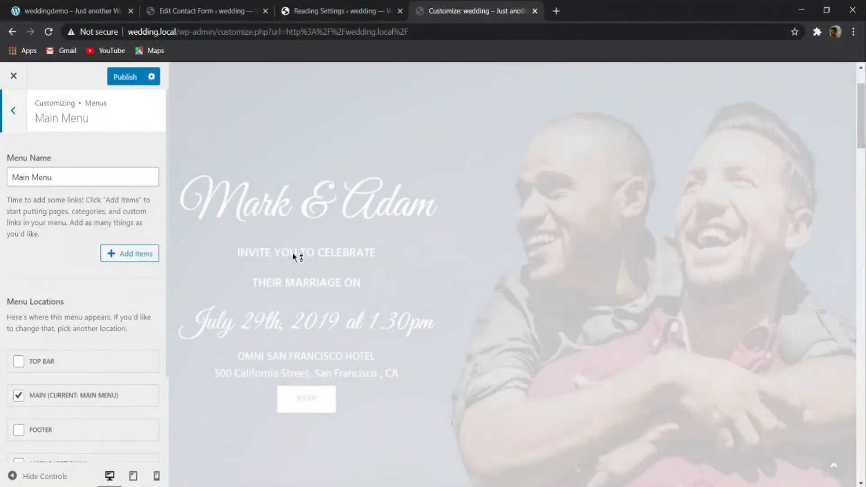
- Add the pages HOME, About Us, Our Story, Our Services, Tell Us if You're Coming! and Contact Us to Main Menu
{"action": "scroll", "coordinate": [294, 199], "scroll_direction": "down", "scroll_amount": 3}
{"action": "scroll", "coordinate": [86, 315], "scroll_direction": "down", "scroll_amount": 2}
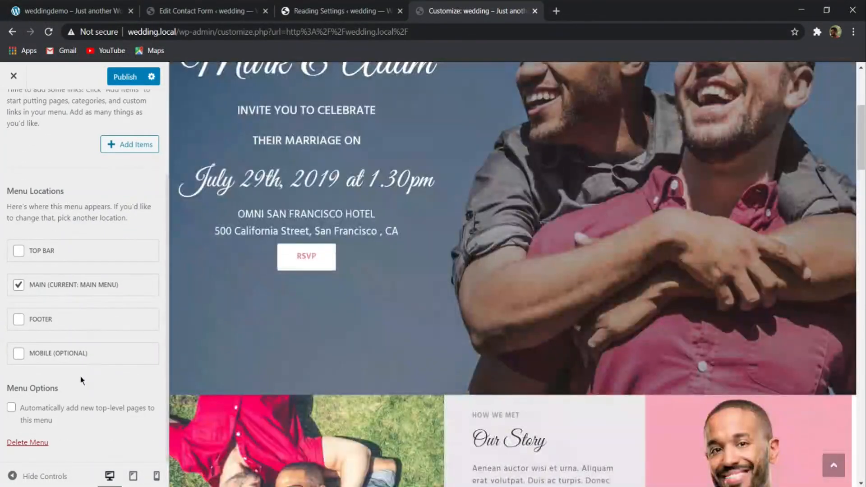
{"action": "scroll", "coordinate": [83, 413], "scroll_direction": "up", "scroll_amount": 3}
{"action": "scroll", "coordinate": [258, 354], "scroll_direction": "up", "scroll_amount": 5}
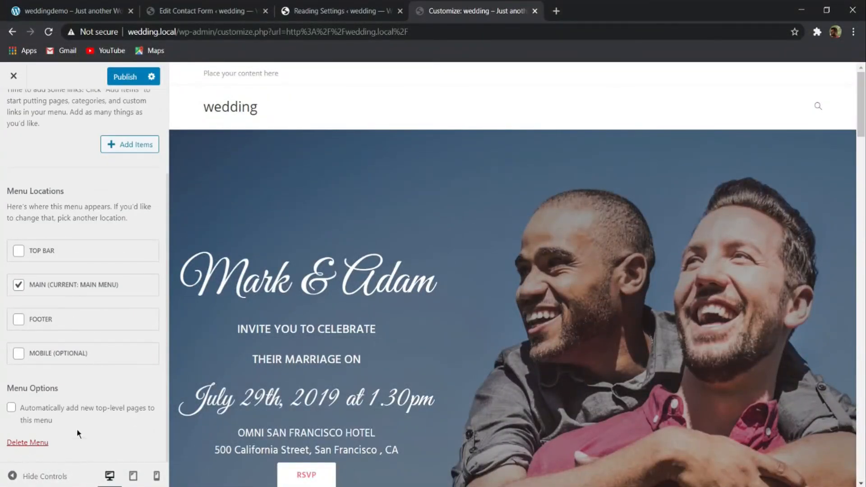
{"action": "scroll", "coordinate": [77, 433], "scroll_direction": "up", "scroll_amount": 3}
{"action": "left_click", "coordinate": [128, 255]}
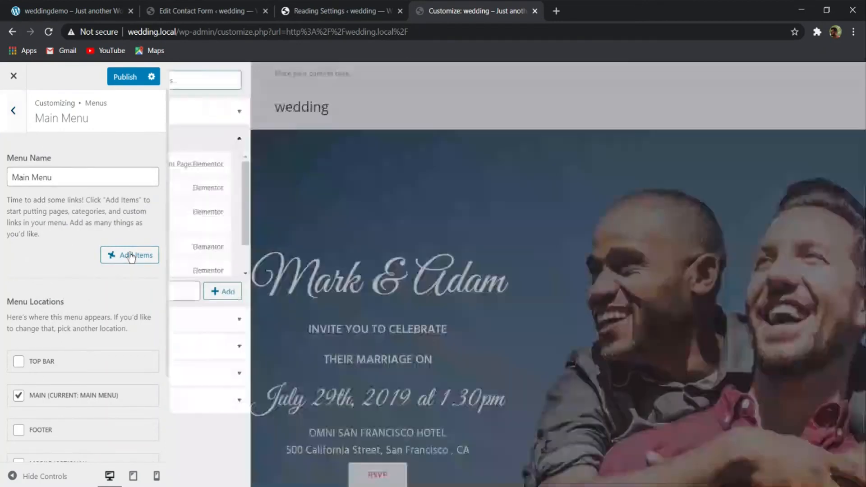
{"action": "left_click", "coordinate": [188, 164]}
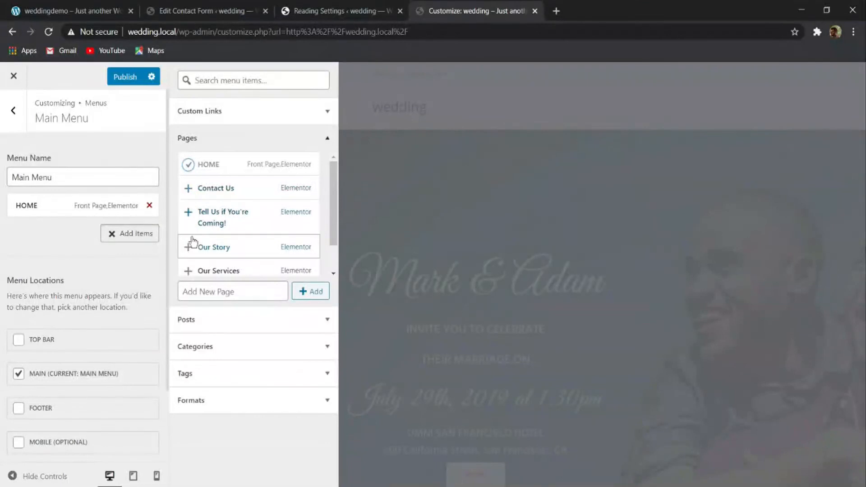
{"action": "scroll", "coordinate": [187, 253], "scroll_direction": "down", "scroll_amount": 1}
{"action": "left_click", "coordinate": [189, 257]}
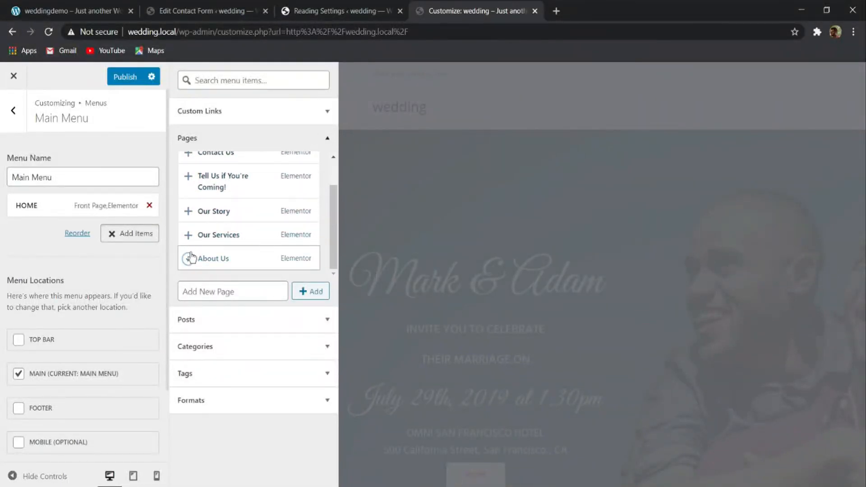
{"action": "left_click", "coordinate": [188, 211]}
{"action": "left_click", "coordinate": [189, 234]}
{"action": "scroll", "coordinate": [187, 199], "scroll_direction": "up", "scroll_amount": 1}
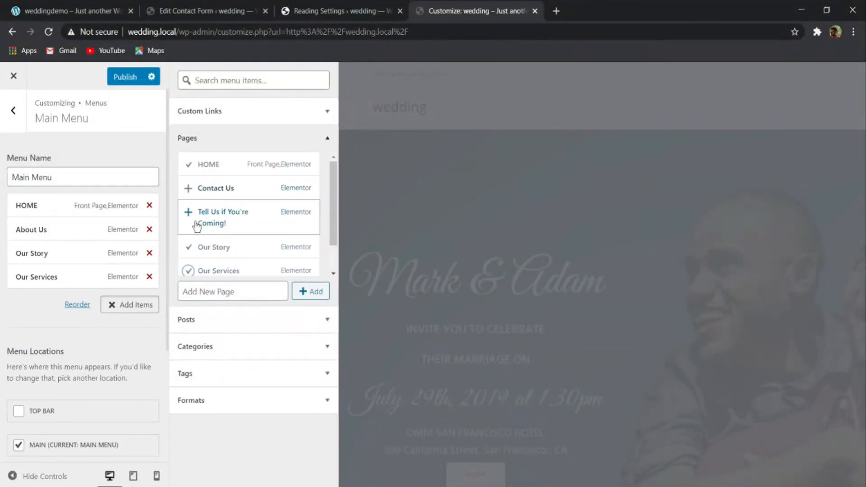
{"action": "left_click", "coordinate": [195, 216]}
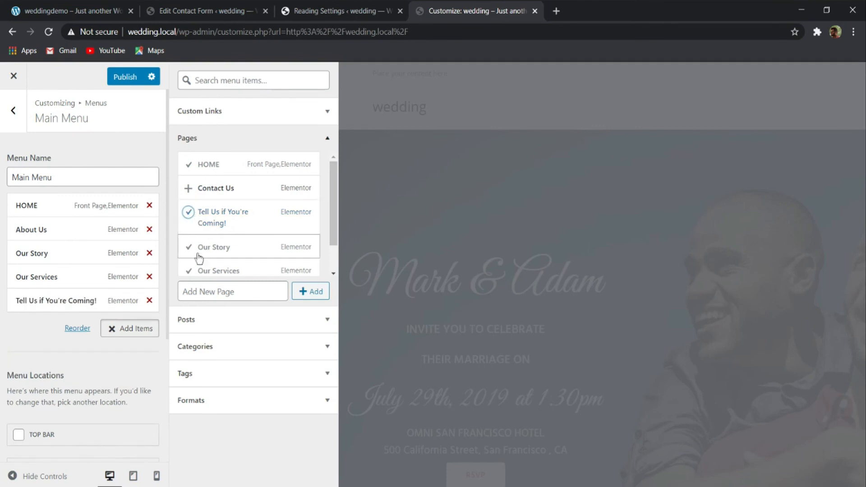
{"action": "left_click", "coordinate": [189, 188]}
- Change the navigation label of the "Tell Us if You're Coming!" menu item to RSVP and publish the changes
{"action": "left_click", "coordinate": [81, 304]}
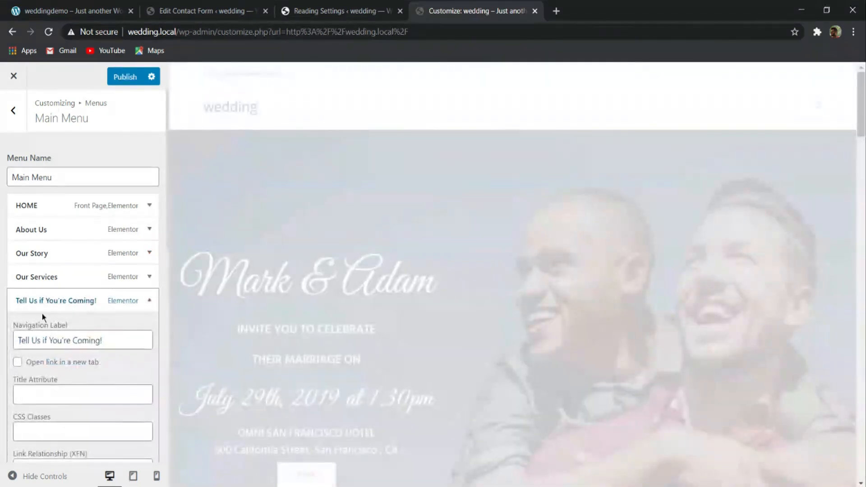
{"action": "scroll", "coordinate": [73, 301], "scroll_direction": "down", "scroll_amount": 4}
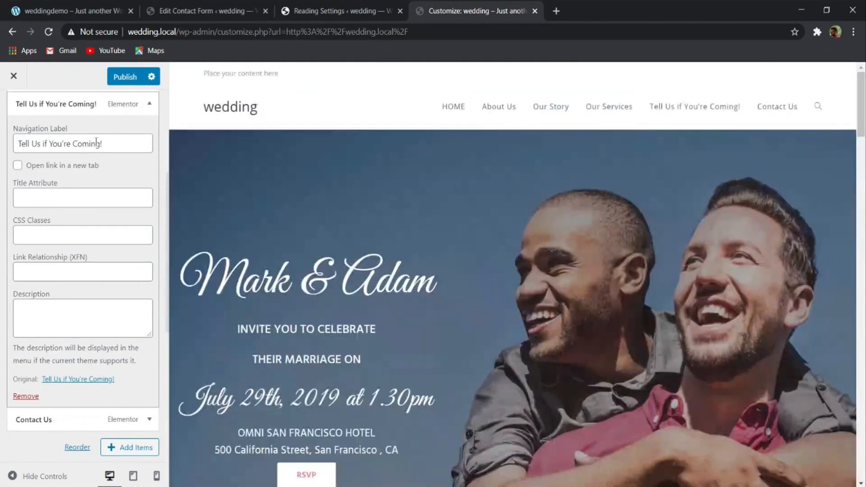
{"action": "left_click_drag", "start_coordinate": [108, 144], "coordinate": [0, 142]}
{"action": "type", "text": "RSVP"}
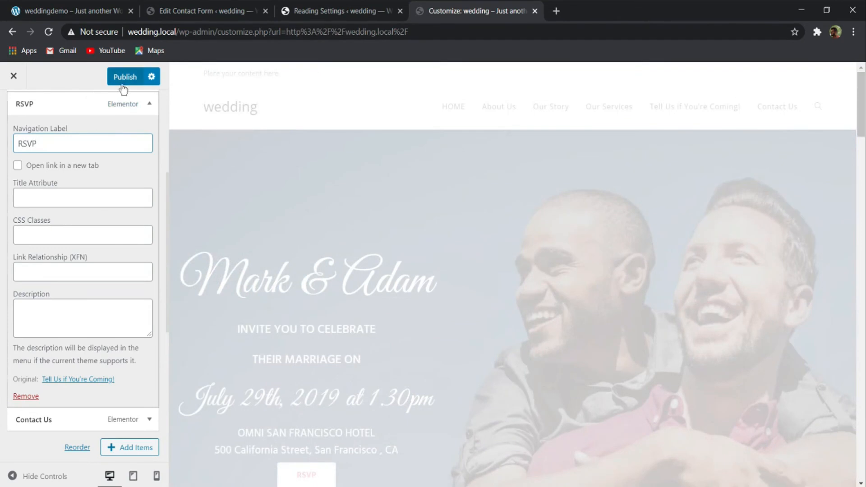
{"action": "scroll", "coordinate": [96, 195], "scroll_direction": "up", "scroll_amount": 4}
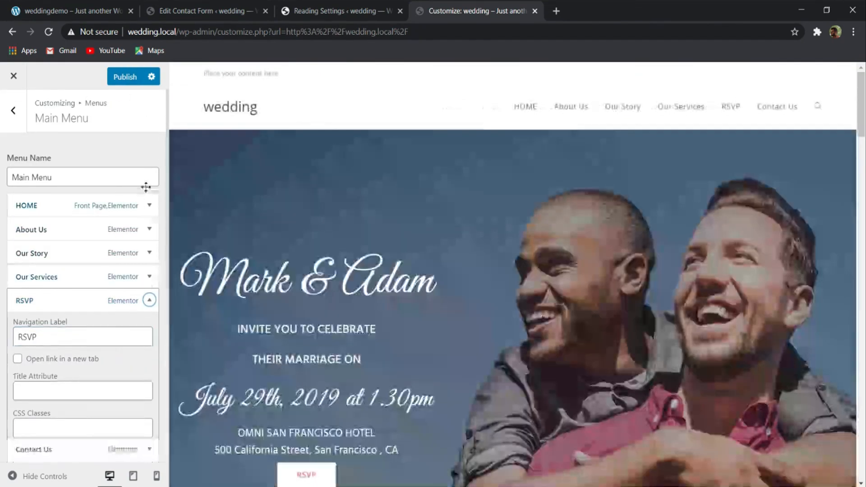
{"action": "left_click", "coordinate": [147, 298]}
{"action": "left_click", "coordinate": [126, 76]}
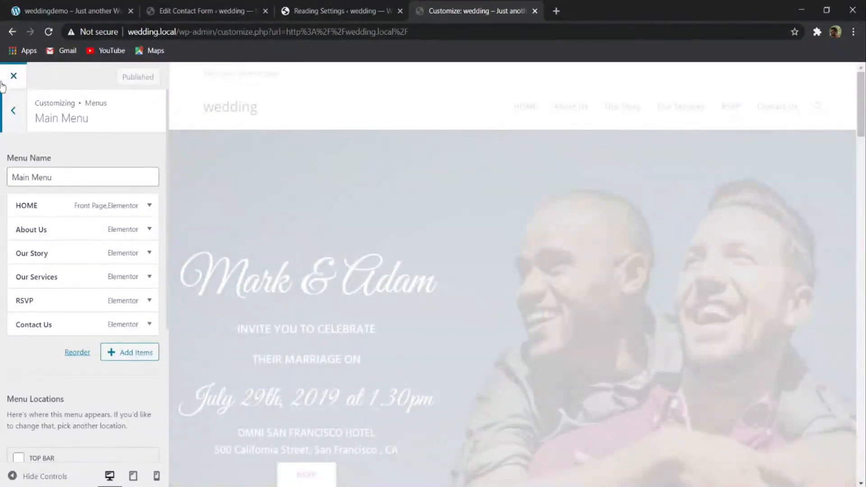
- Close the Reading Settings browser tab and move the Customizer tab beside the demo site's tab
{"action": "left_click", "coordinate": [95, 10]}
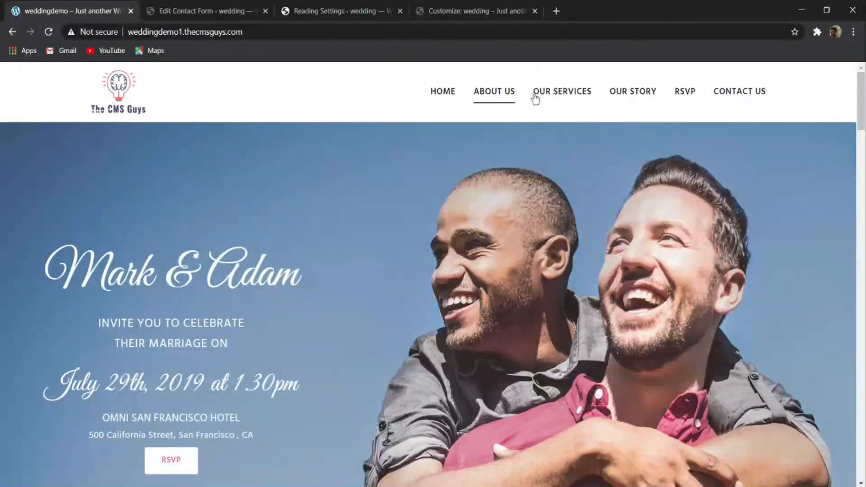
{"action": "left_click", "coordinate": [363, 10]}
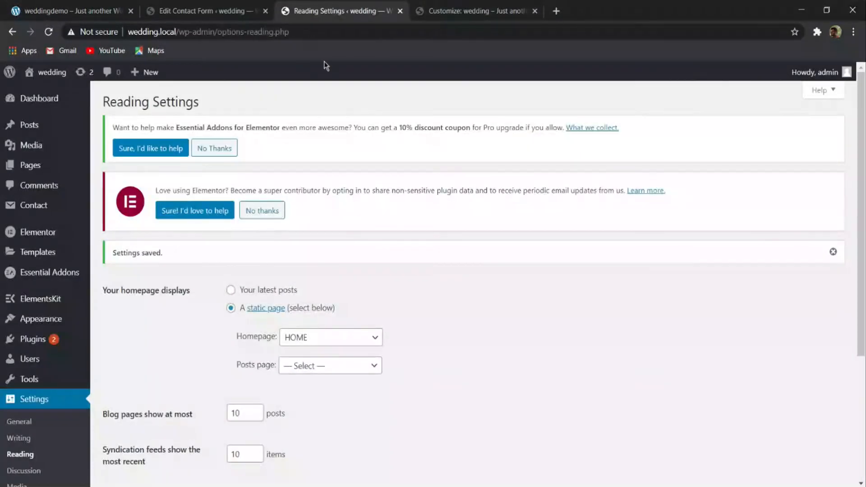
{"action": "left_click", "coordinate": [399, 11]}
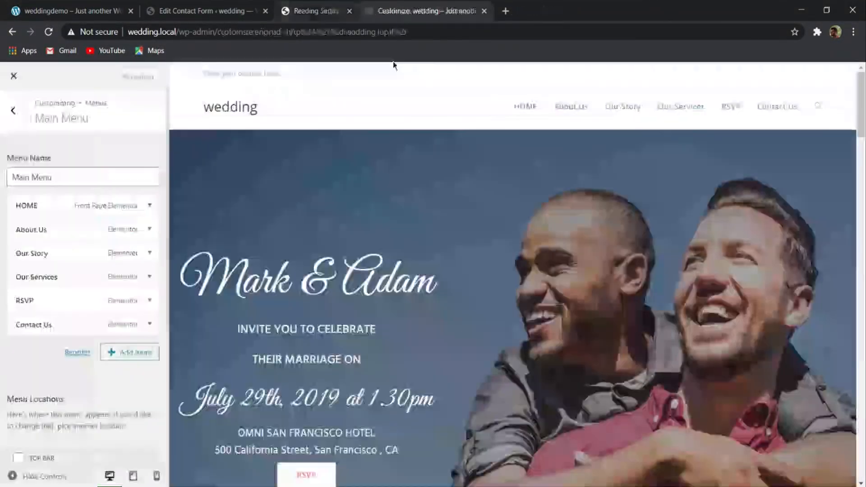
{"action": "left_click_drag", "start_coordinate": [354, 14], "coordinate": [225, 16]}
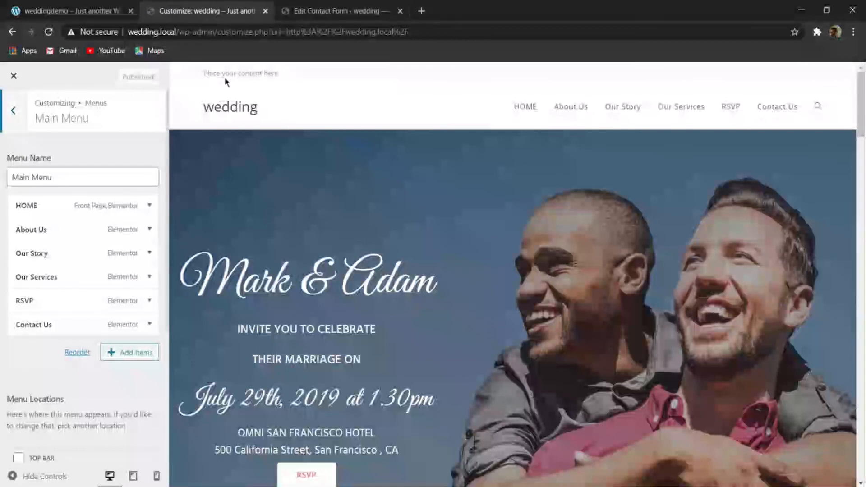
- Open the general settings of the Top Bar and review its available options
{"action": "left_click", "coordinate": [14, 111]}
{"action": "left_click", "coordinate": [13, 112]}
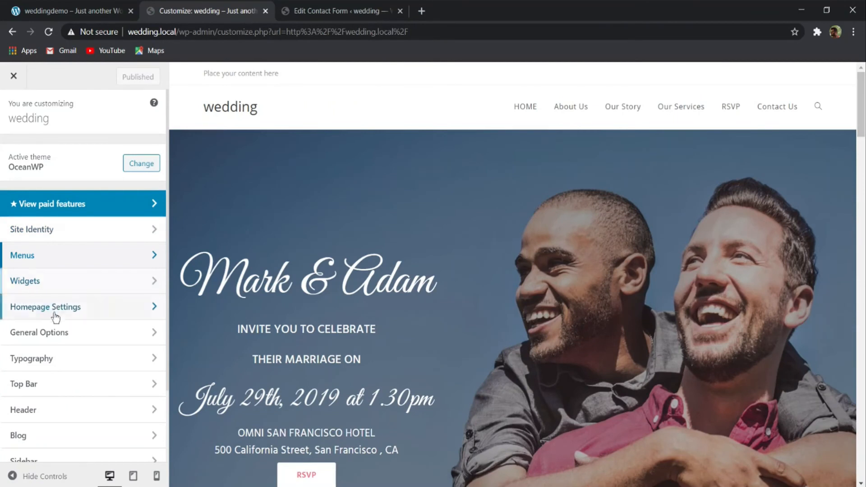
{"action": "scroll", "coordinate": [28, 285], "scroll_direction": "down", "scroll_amount": 2}
{"action": "left_click", "coordinate": [30, 294]}
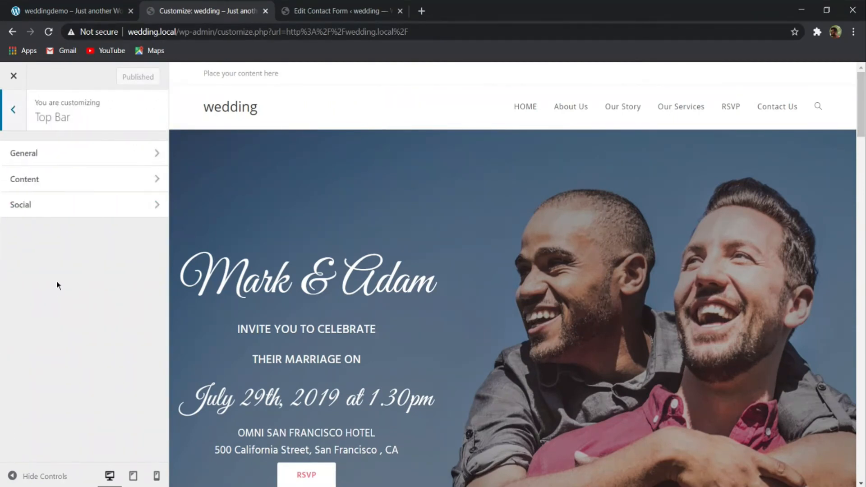
{"action": "left_click", "coordinate": [40, 161]}
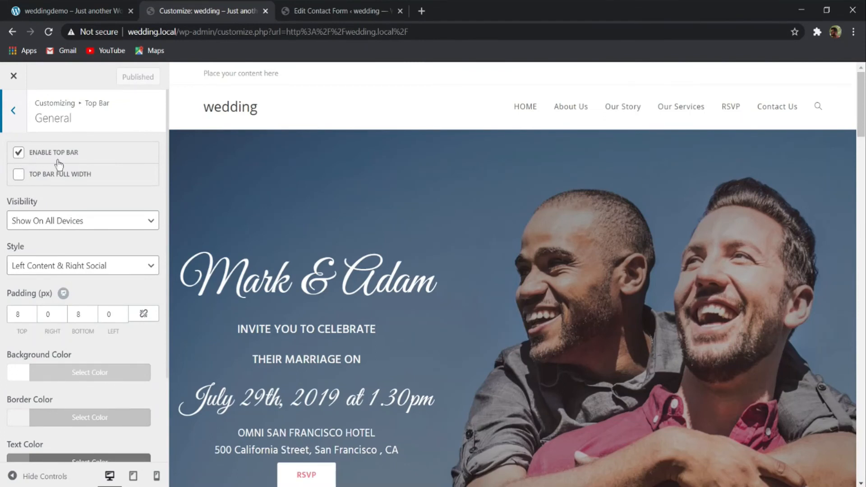
{"action": "scroll", "coordinate": [73, 223], "scroll_direction": "down", "scroll_amount": 2}
{"action": "scroll", "coordinate": [87, 196], "scroll_direction": "up", "scroll_amount": 2}
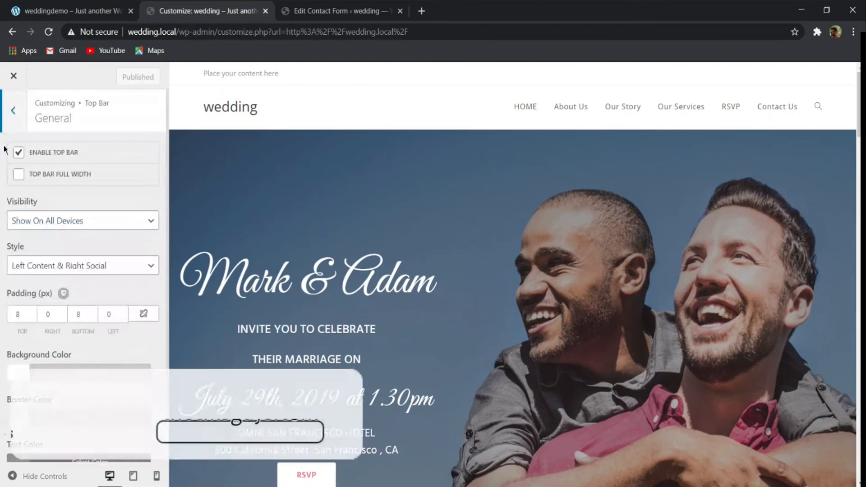
- Open the Top Bar content settings and copy the contact line from the top bar of the demo site's About Us page
{"action": "left_click", "coordinate": [16, 113]}
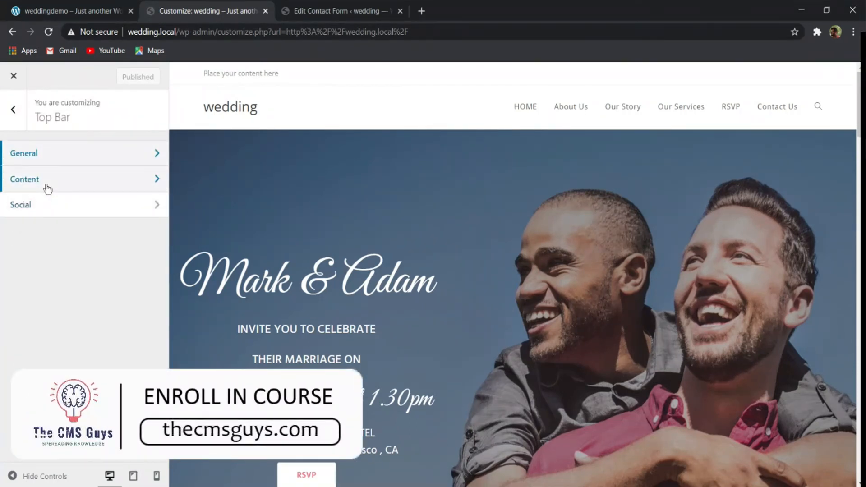
{"action": "left_click", "coordinate": [46, 185]}
{"action": "left_click", "coordinate": [66, 15]}
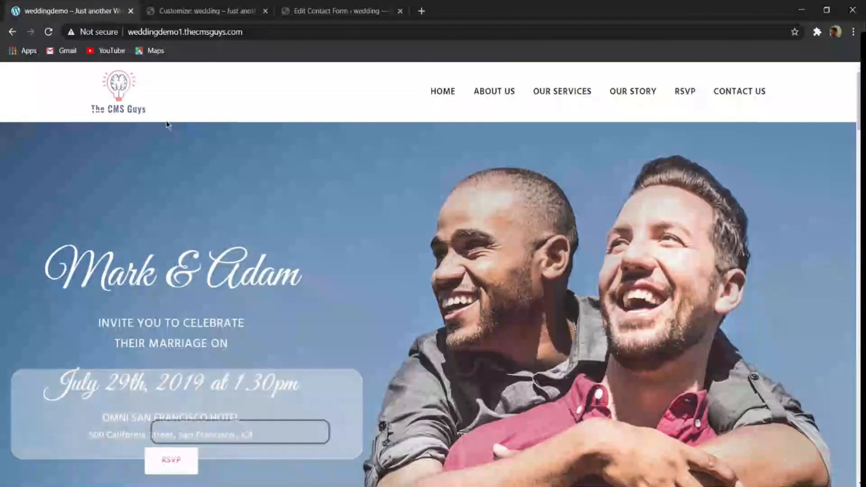
{"action": "left_click", "coordinate": [49, 32]}
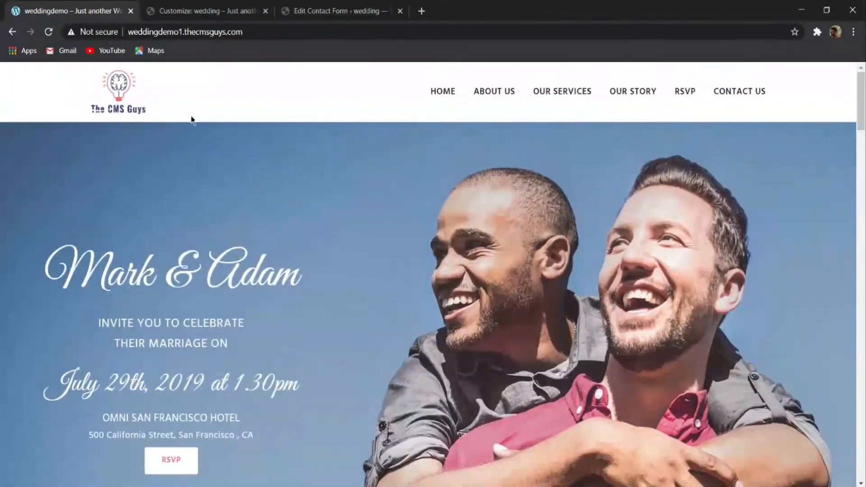
{"action": "scroll", "coordinate": [215, 105], "scroll_direction": "down", "scroll_amount": 20}
{"action": "scroll", "coordinate": [218, 136], "scroll_direction": "up", "scroll_amount": 20}
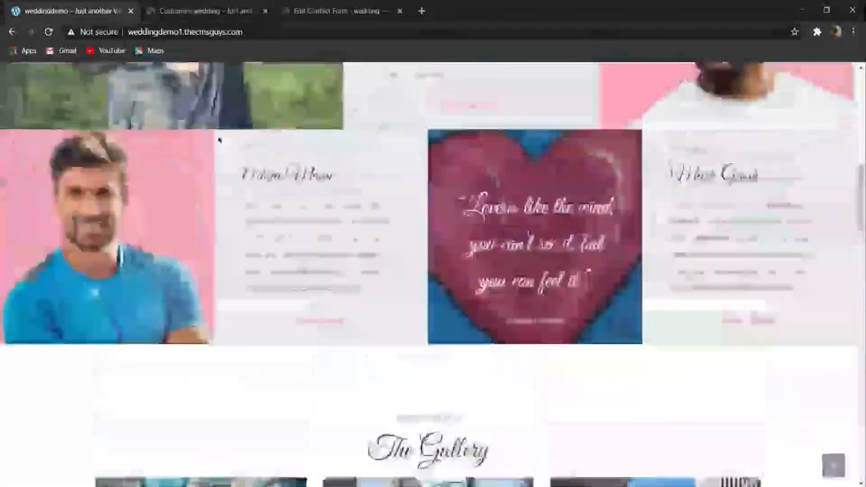
{"action": "left_click", "coordinate": [499, 95]}
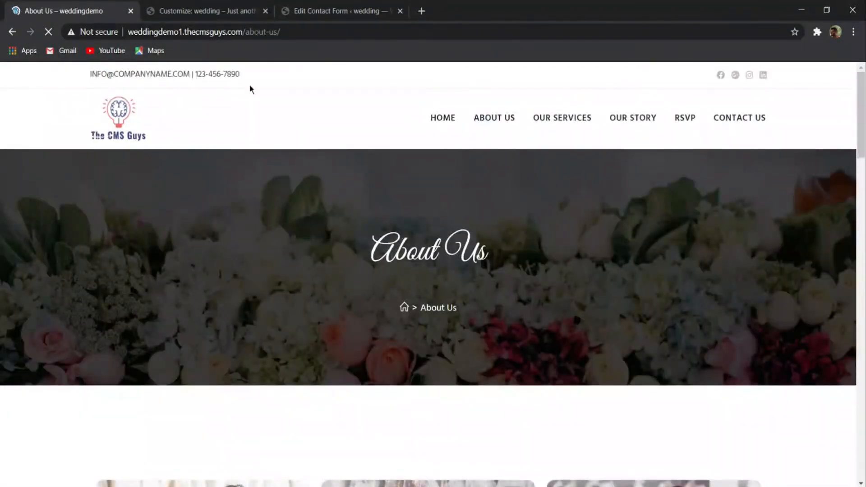
{"action": "left_click_drag", "start_coordinate": [240, 74], "coordinate": [81, 73]}
{"action": "key", "text": "ctrl+c"}
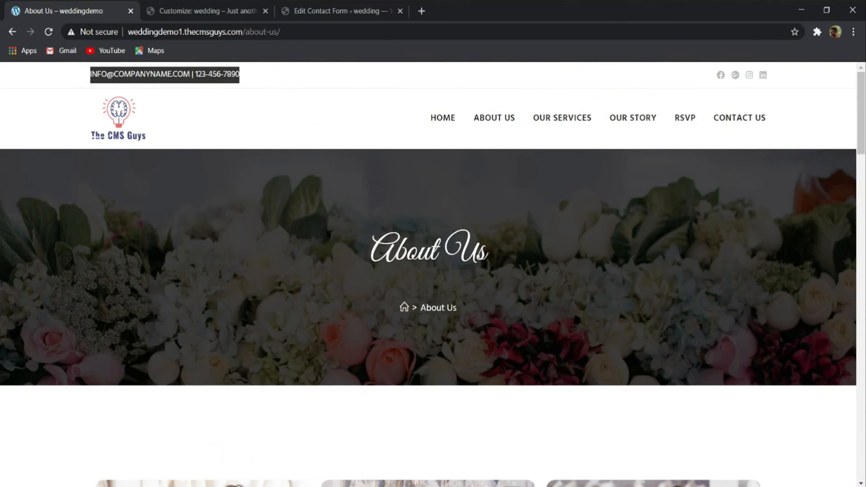
- Replace the Top Bar content in the Customizer with the copied e-mail and phone line and publish the change
{"action": "left_click", "coordinate": [195, 14]}
{"action": "left_click", "coordinate": [83, 260]}
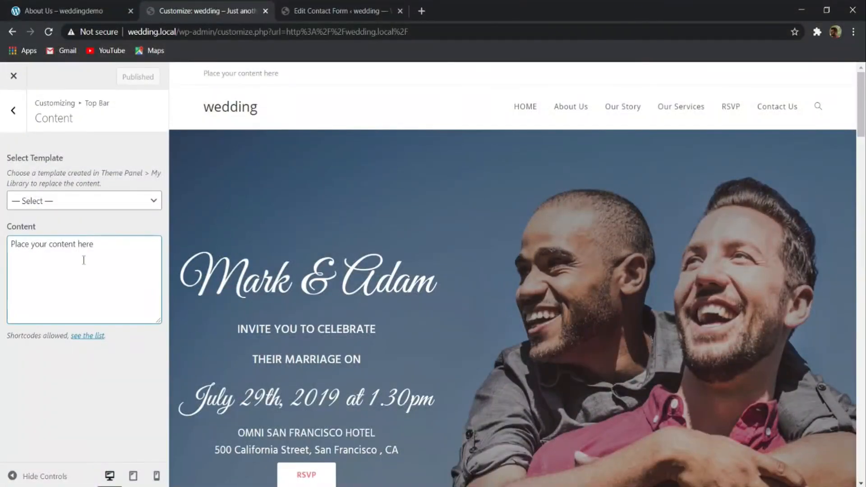
{"action": "key", "text": "ctrl+a"}
{"action": "key", "text": "ctrl+v"}
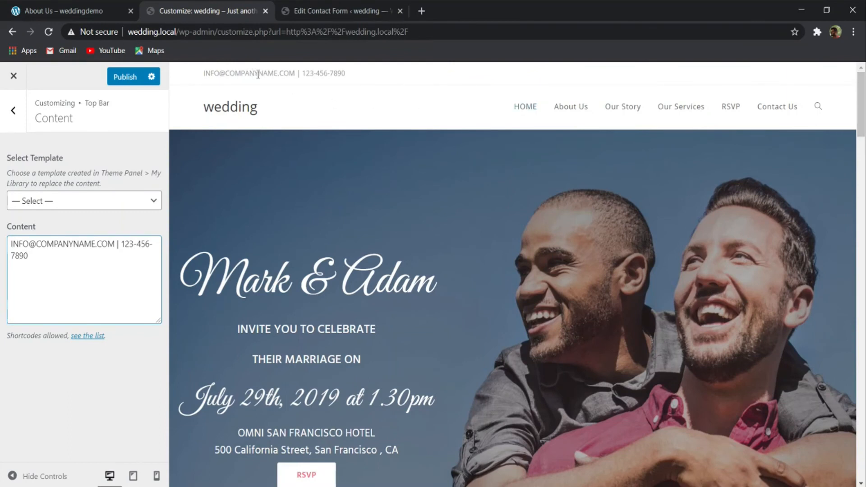
{"action": "left_click", "coordinate": [383, 80]}
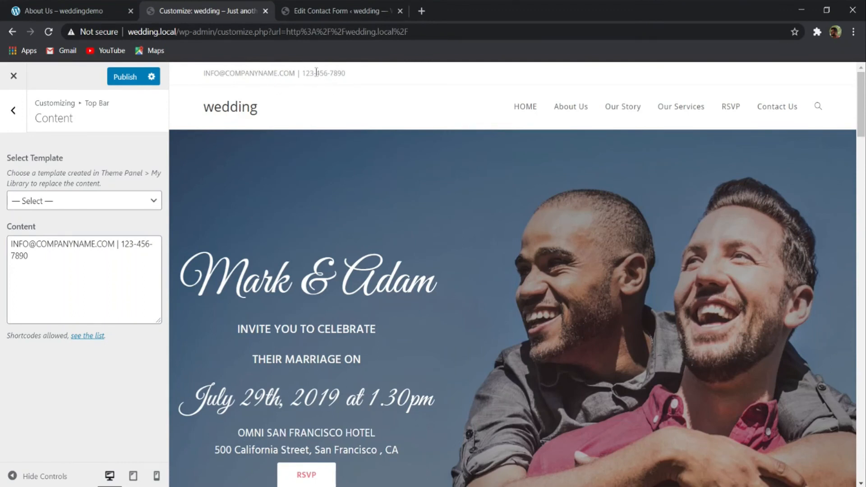
{"action": "left_click", "coordinate": [392, 69]}
{"action": "left_click", "coordinate": [129, 78]}
- Open the Top Bar social settings and set the social icons' font size to 16 px
{"action": "left_click", "coordinate": [15, 126]}
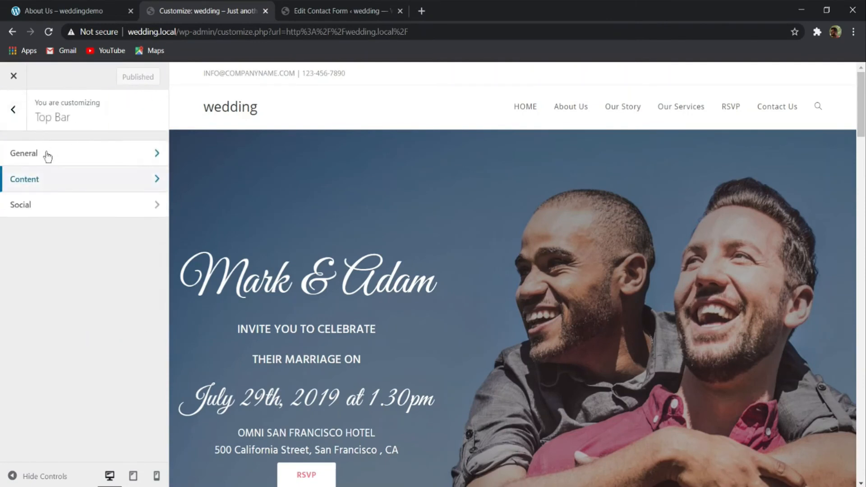
{"action": "left_click", "coordinate": [52, 203]}
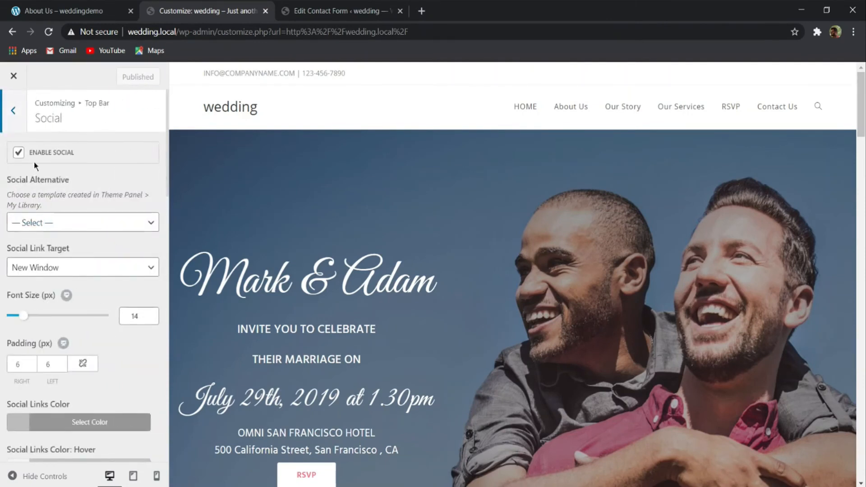
{"action": "mouse_move", "coordinate": [27, 320]}
{"action": "left_mouse_down"}
{"action": "mouse_move", "coordinate": [55, 317]}
{"action": "mouse_move", "coordinate": [14, 319]}
{"action": "mouse_move", "coordinate": [43, 316]}
{"action": "left_mouse_up"}
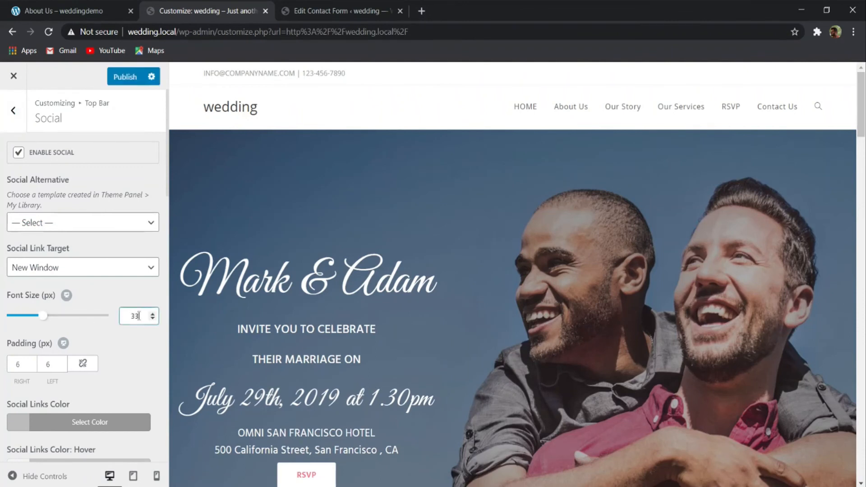
{"action": "type", "text": "15"}
- Enter # as the placeholder link for Twitter, Facebook, Google Plus, Pinterest and Skype in the Top Bar social settings
{"action": "scroll", "coordinate": [67, 316], "scroll_direction": "down", "scroll_amount": 14}
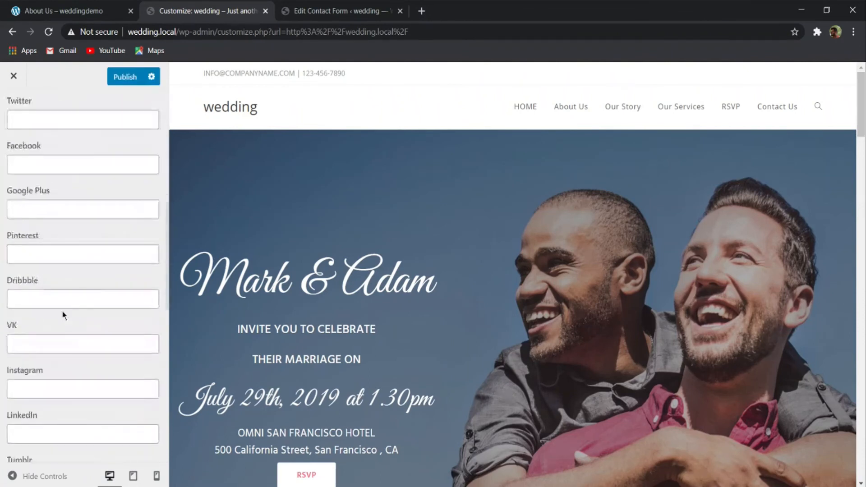
{"action": "scroll", "coordinate": [64, 315], "scroll_direction": "up", "scroll_amount": 12}
{"action": "left_click", "coordinate": [29, 315]}
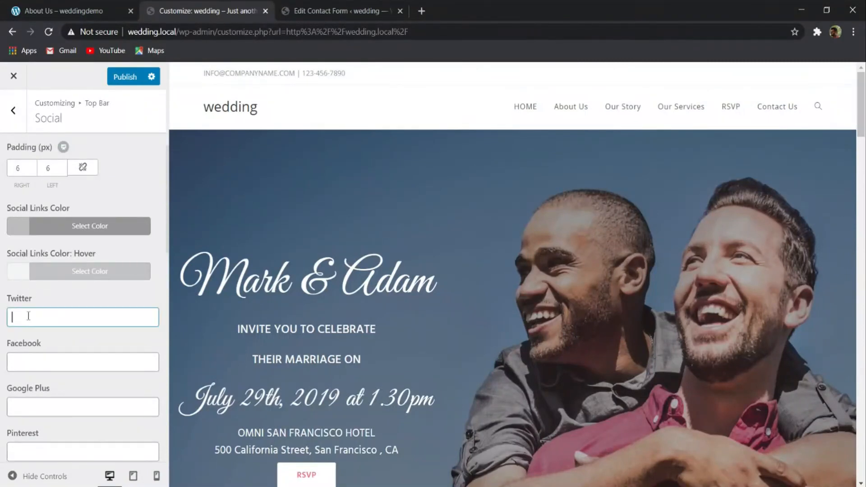
{"action": "type", "text": "#"}
{"action": "left_click", "coordinate": [40, 364]}
{"action": "left_click", "coordinate": [41, 407]}
{"action": "left_click", "coordinate": [42, 451]}
{"action": "type", "text": "#"}
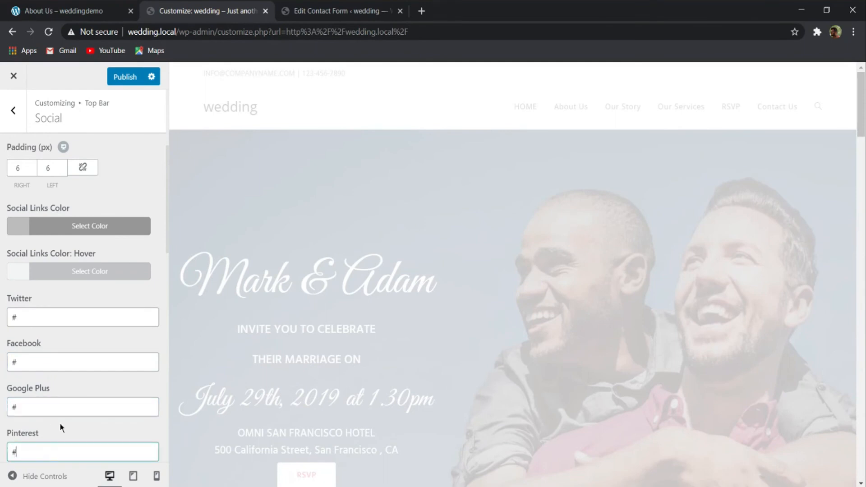
{"action": "scroll", "coordinate": [61, 426], "scroll_direction": "down", "scroll_amount": 10}
{"action": "scroll", "coordinate": [61, 408], "scroll_direction": "down", "scroll_amount": 3}
{"action": "left_click", "coordinate": [21, 219]}
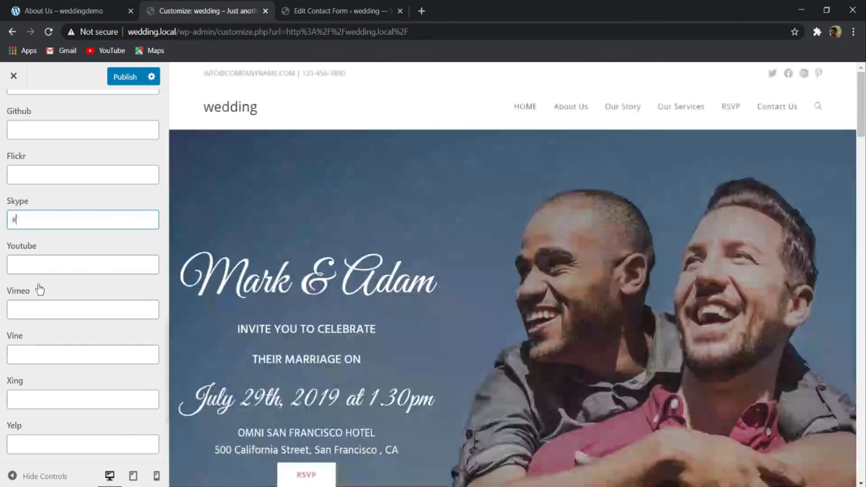
{"action": "type", "text": "#"}
- Set the Social Links Color of the Top Bar to the pink #f9728a
{"action": "scroll", "coordinate": [108, 271], "scroll_direction": "up", "scroll_amount": 15}
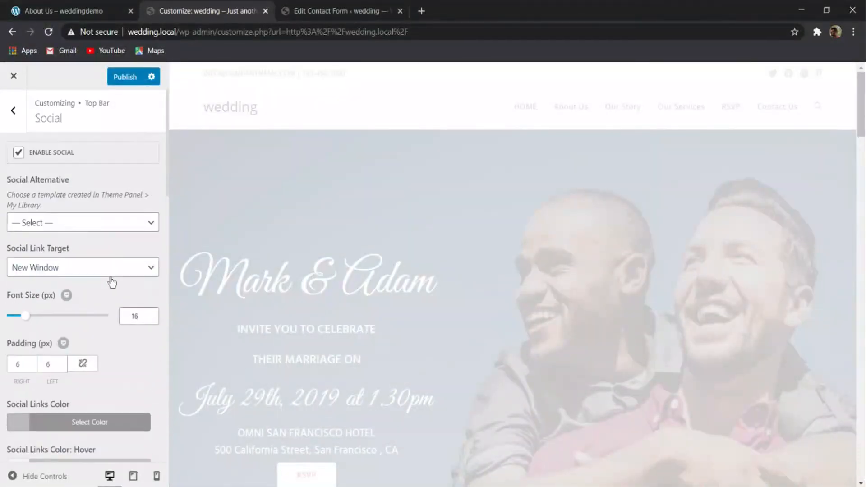
{"action": "scroll", "coordinate": [103, 318], "scroll_direction": "down", "scroll_amount": 4}
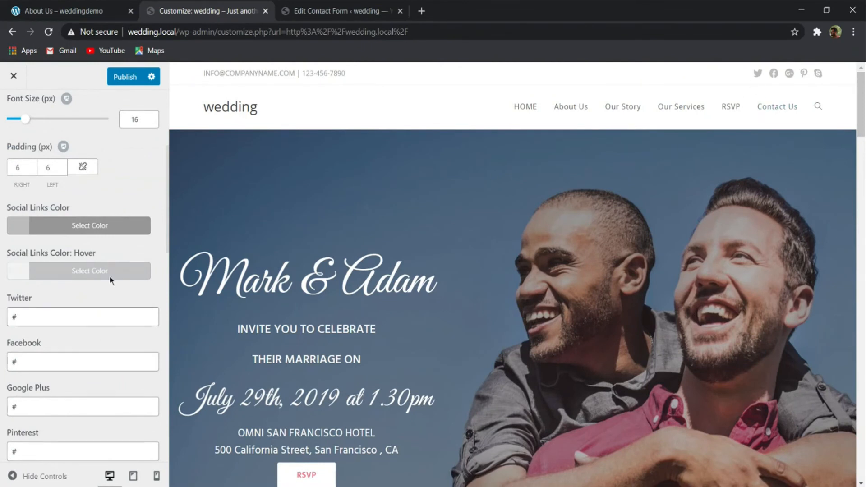
{"action": "left_click", "coordinate": [87, 226]}
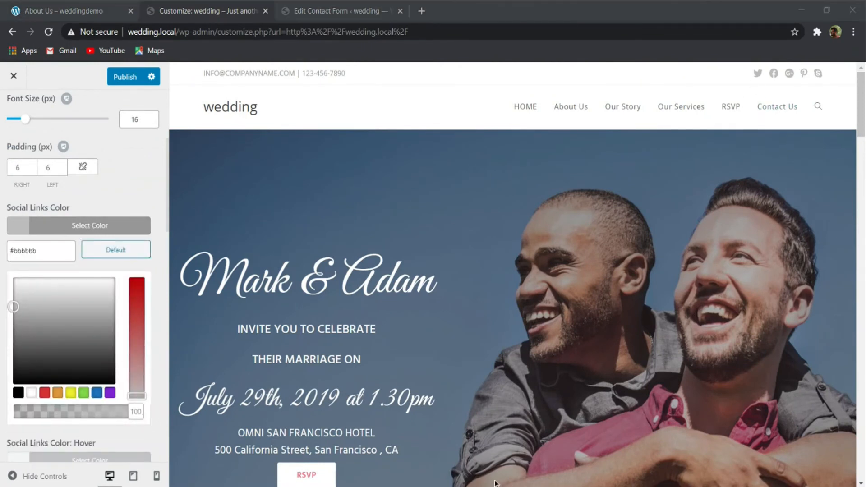
{"action": "left_click", "coordinate": [587, 46]}
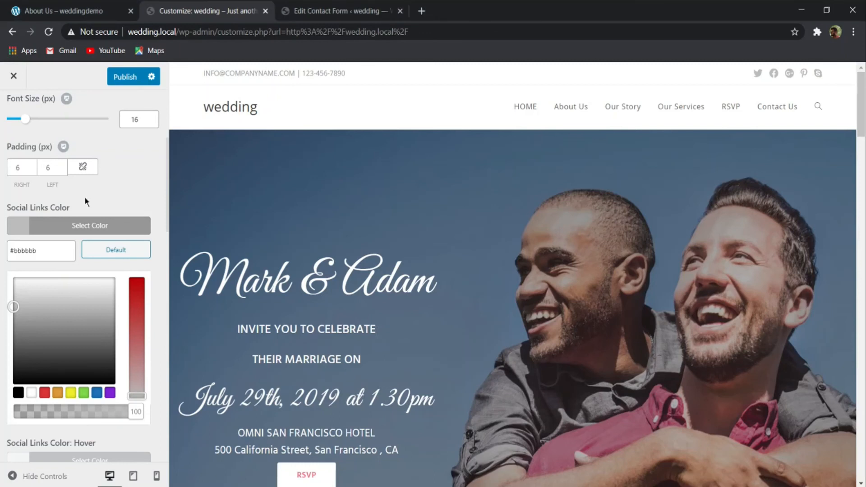
{"action": "left_click_drag", "start_coordinate": [36, 257], "coordinate": [2, 258]}
{"action": "left_click", "coordinate": [3, 251]}
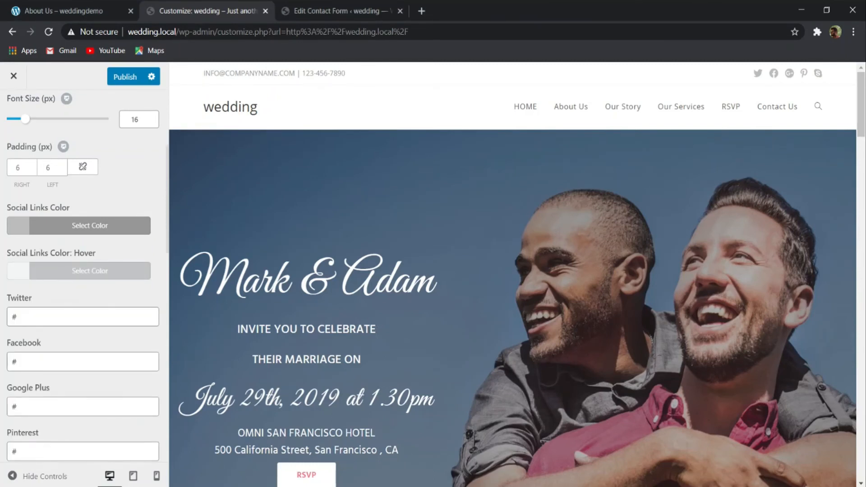
{"action": "left_click", "coordinate": [62, 227]}
{"action": "double_click", "coordinate": [34, 247]}
{"action": "type", "text": "f9728"}
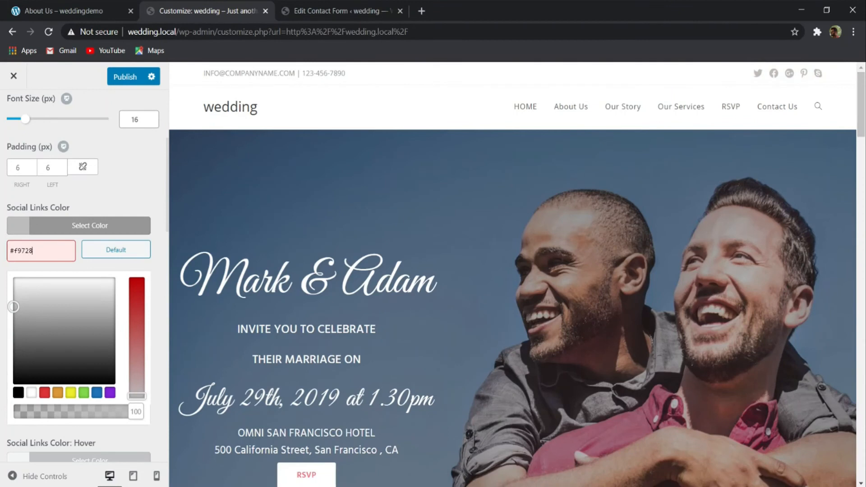
{"action": "type", "text": "a"}
{"action": "left_click", "coordinate": [99, 226]}
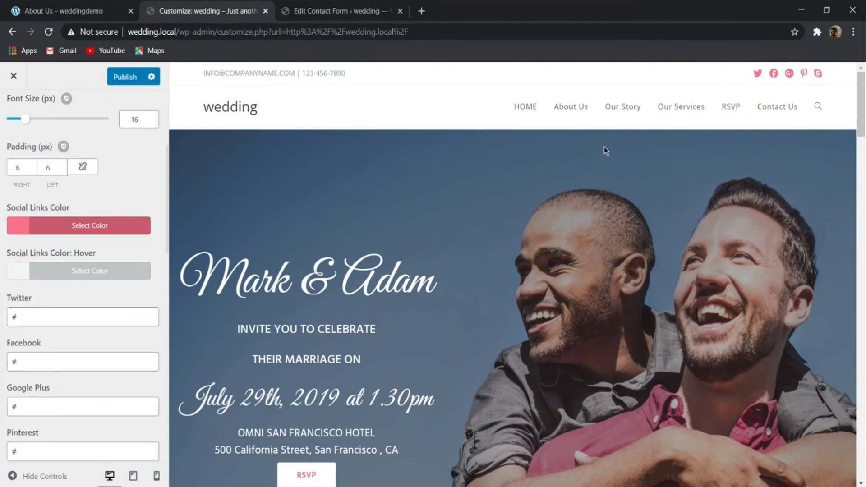
- Set the hover color of the Top Bar's social links to the near-black #0a0a0a
{"action": "left_click", "coordinate": [65, 273]}
{"action": "left_click_drag", "start_coordinate": [51, 333], "coordinate": [1, 447]}
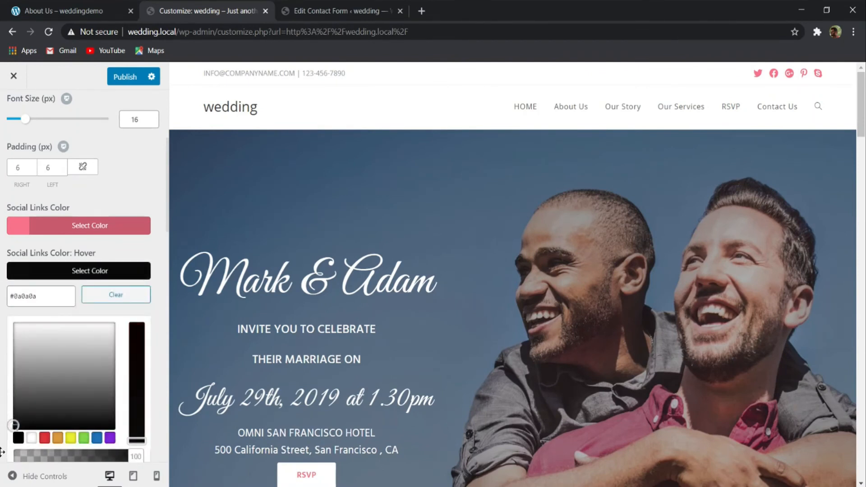
{"action": "left_click", "coordinate": [153, 350]}
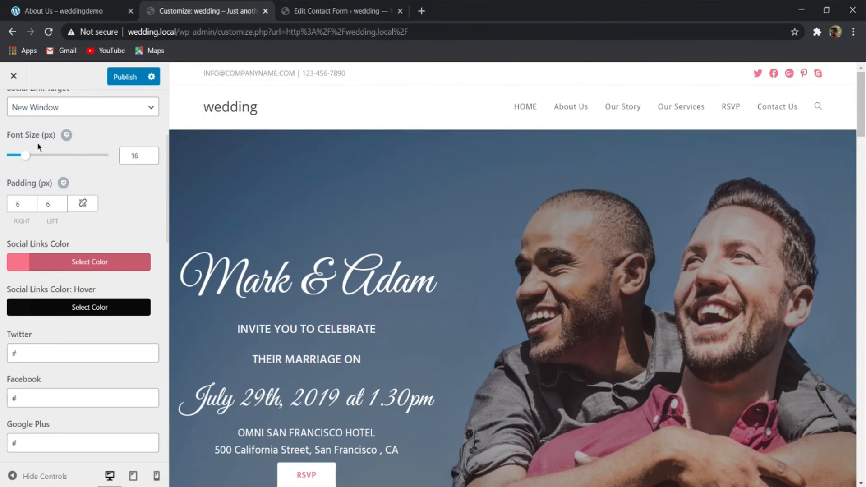
- Try out a much larger font size for the Top Bar social icons and return it to 16 px
{"action": "left_click_drag", "start_coordinate": [28, 160], "coordinate": [62, 163]}
{"action": "double_click", "coordinate": [135, 156]}
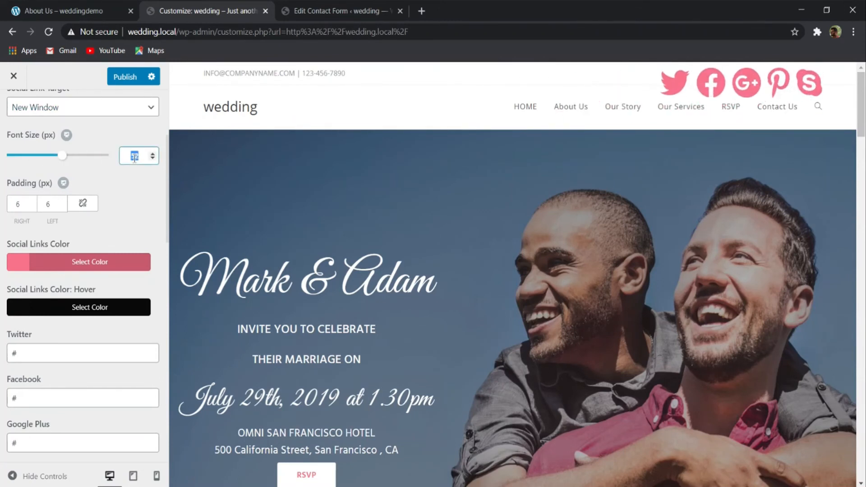
{"action": "type", "text": "15"}
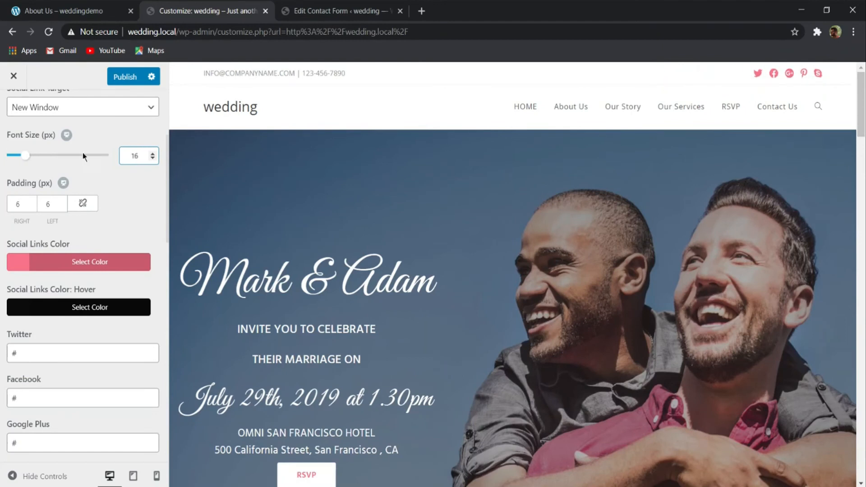
- Publish the Top Bar social settings and open the Typography settings for the Top Bar
{"action": "scroll", "coordinate": [134, 98], "scroll_direction": "up", "scroll_amount": 4}
{"action": "left_click", "coordinate": [129, 81]}
{"action": "left_click", "coordinate": [10, 118]}
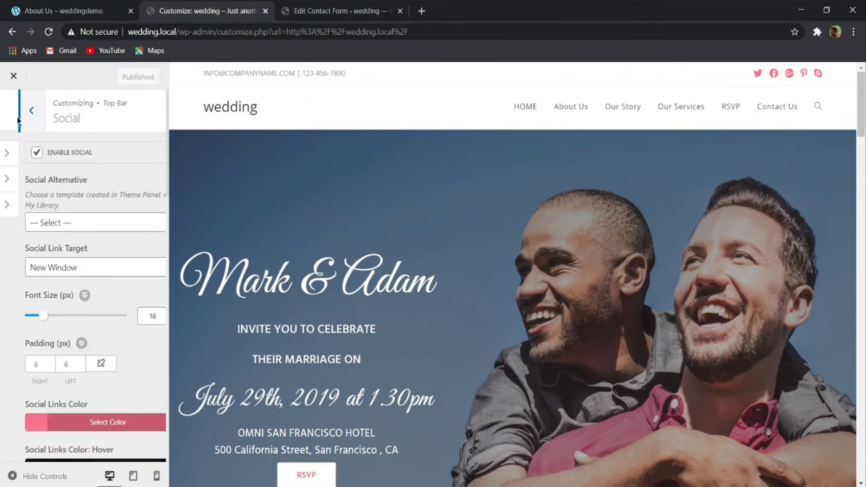
{"action": "left_click", "coordinate": [9, 121]}
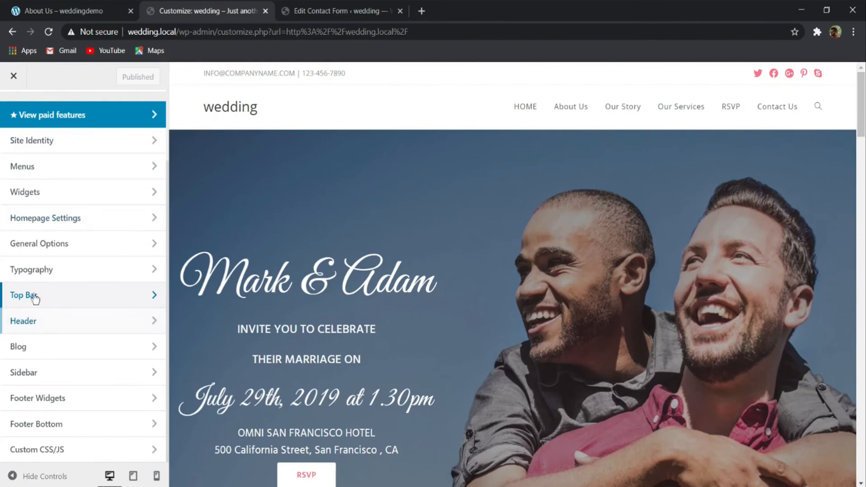
{"action": "left_click", "coordinate": [41, 271]}
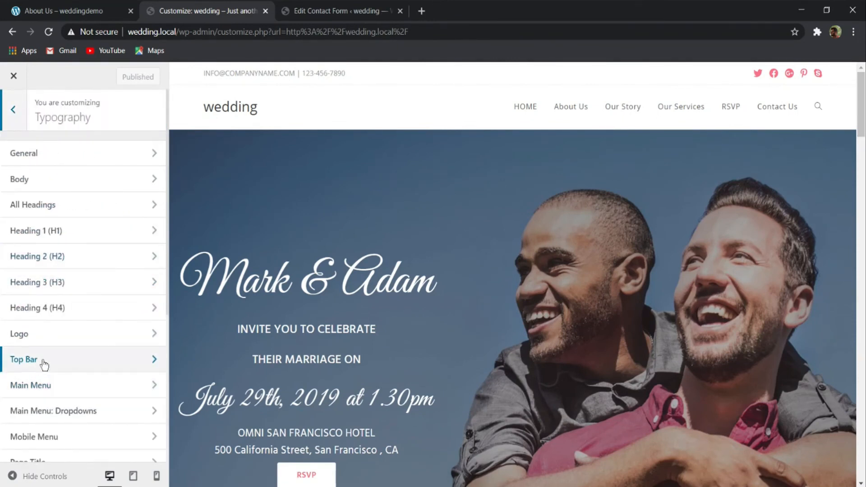
{"action": "left_click", "coordinate": [46, 365]}
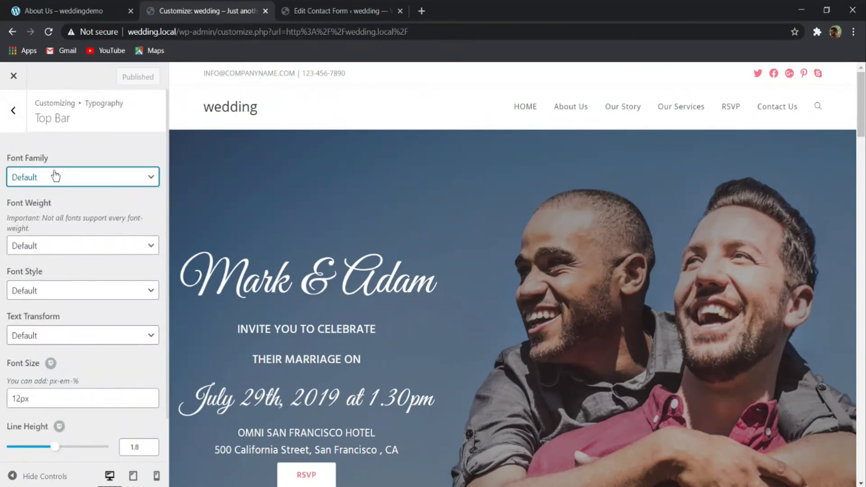
- Set the Top Bar typography to the Hind font family with Medium: 500 weight and Normal style
{"action": "type", "text": "hind"}
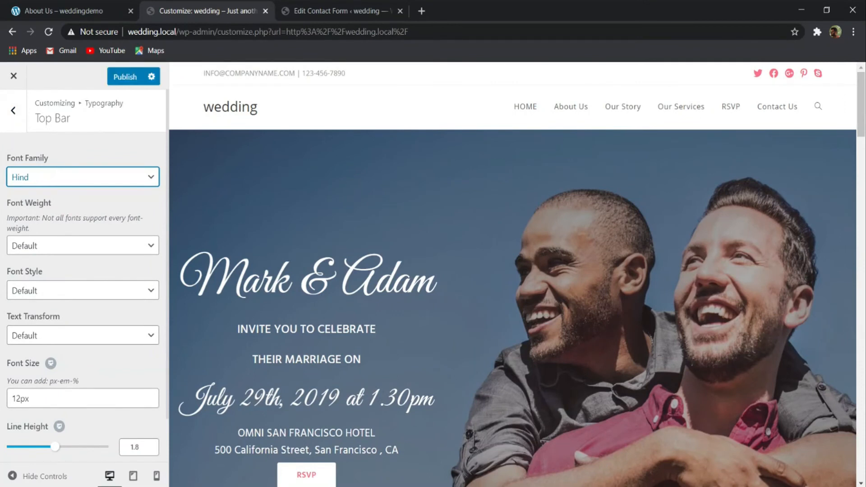
{"action": "left_click", "coordinate": [58, 250]}
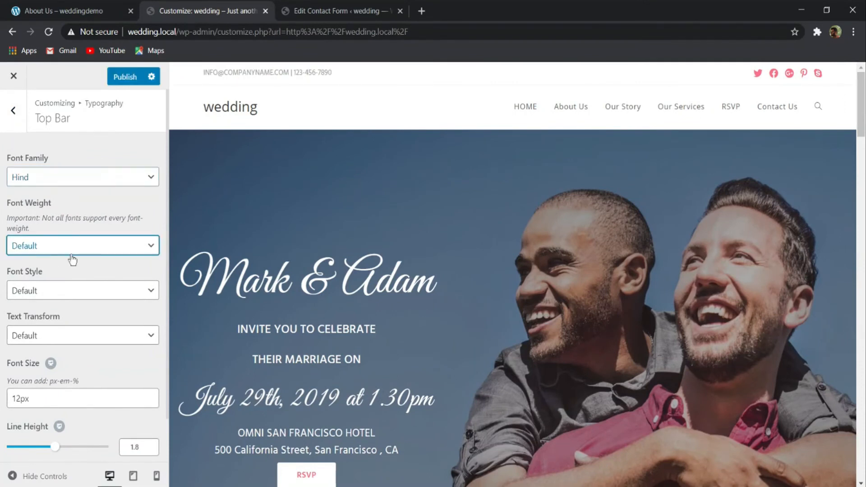
{"action": "type", "text": "m: 500"}
{"action": "left_click", "coordinate": [63, 300]}
{"action": "key", "text": "n"}
- Try a 16px font size for the Top Bar text and settle on 14px
{"action": "left_click_drag", "start_coordinate": [16, 397], "coordinate": [13, 398]}
{"action": "key", "text": "BackSpace"}
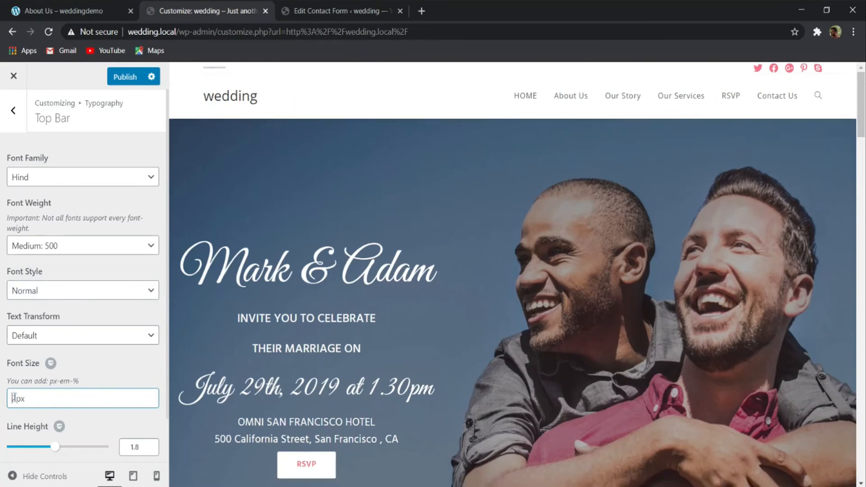
{"action": "key", "text": "Delete"}
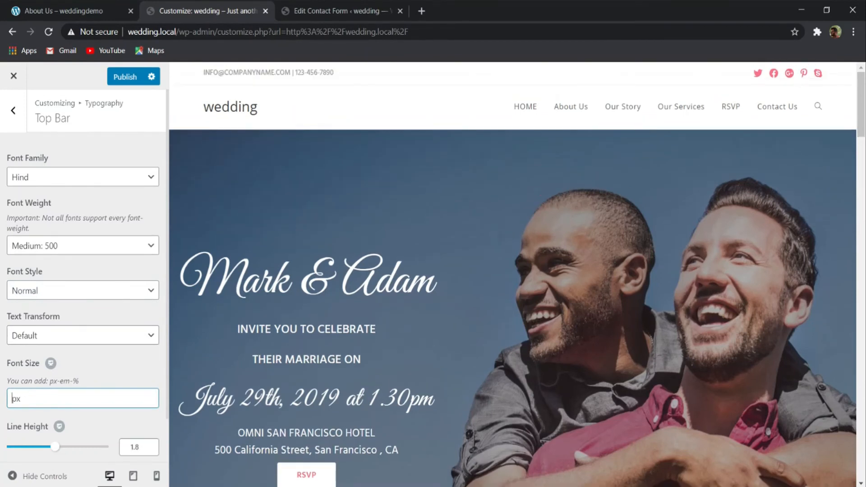
{"action": "type", "text": "16"}
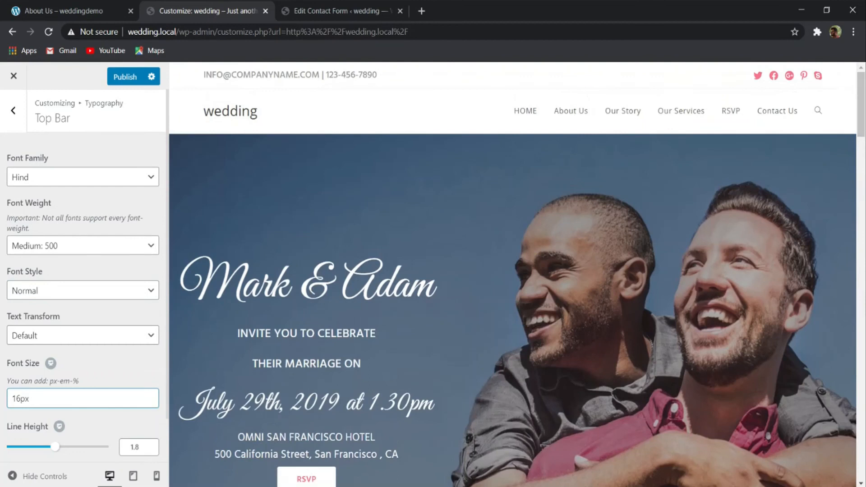
{"action": "key", "text": "Delete"}
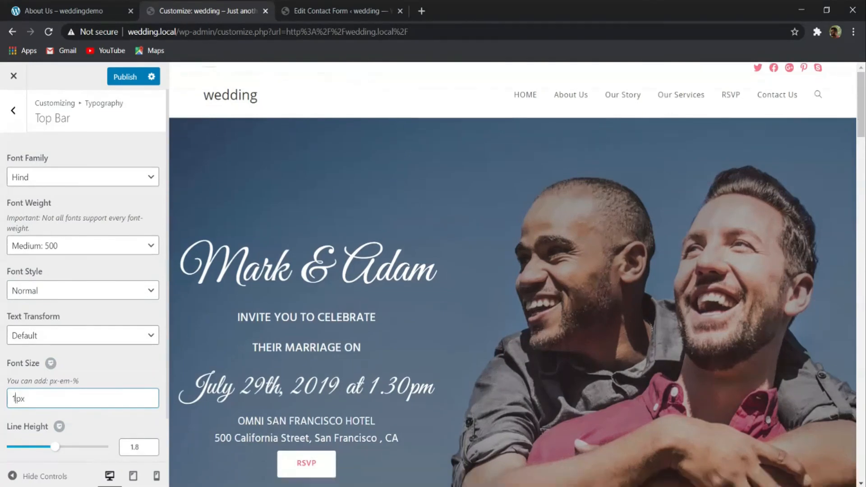
{"action": "type", "text": "4"}
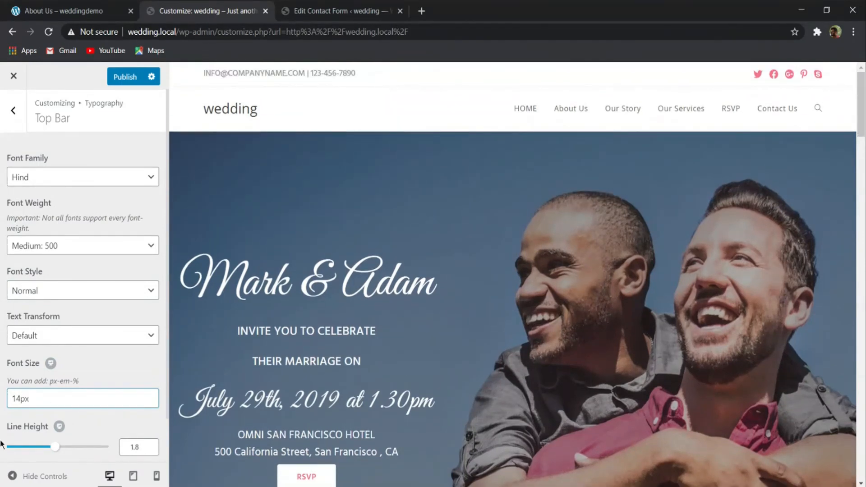
- Set the Top Bar line height to 2 and publish the typography changes
{"action": "scroll", "coordinate": [51, 429], "scroll_direction": "down", "scroll_amount": 2}
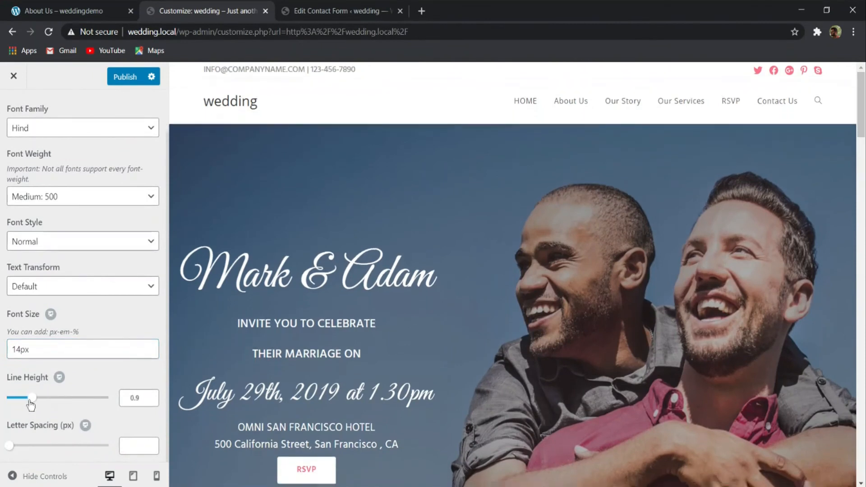
{"action": "left_click_drag", "start_coordinate": [52, 400], "coordinate": [57, 402]}
{"action": "scroll", "coordinate": [68, 406], "scroll_direction": "up", "scroll_amount": 2}
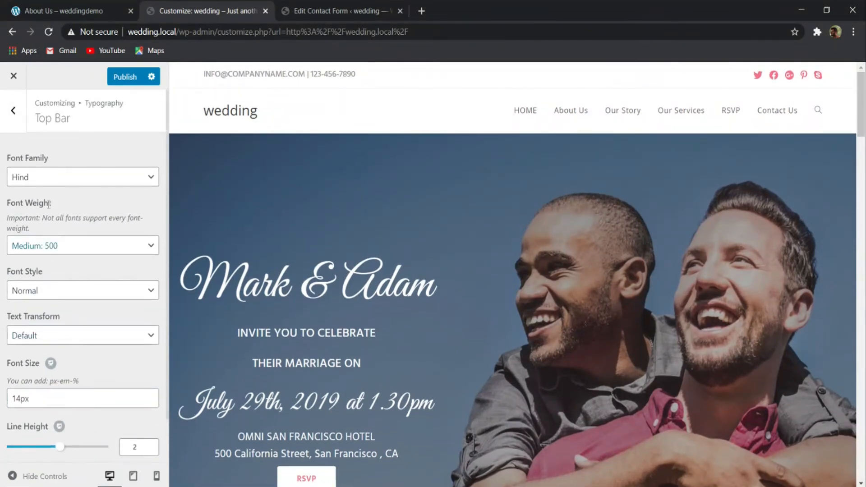
{"action": "left_click", "coordinate": [125, 77]}
{"action": "scroll", "coordinate": [117, 279], "scroll_direction": "down", "scroll_amount": 2}
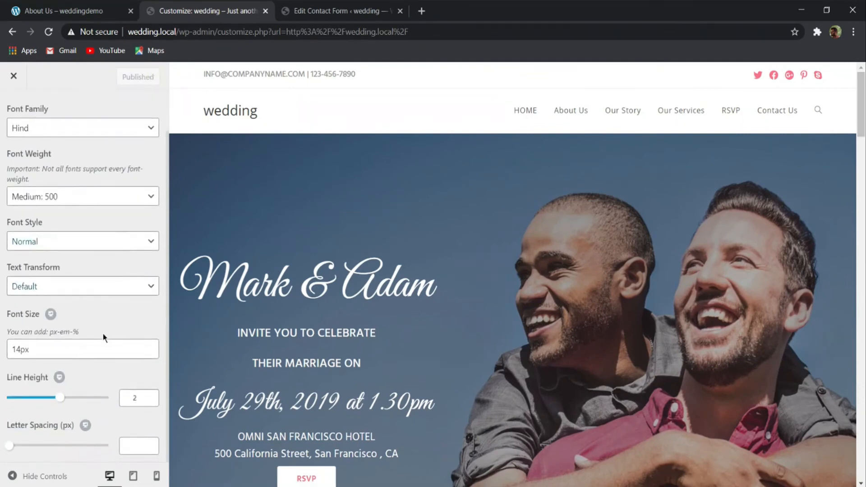
{"action": "scroll", "coordinate": [103, 338], "scroll_direction": "up", "scroll_amount": 2}
- Set the Text Color in the Top Bar's General settings to #262626 and publish the change
{"action": "left_click", "coordinate": [13, 108]}
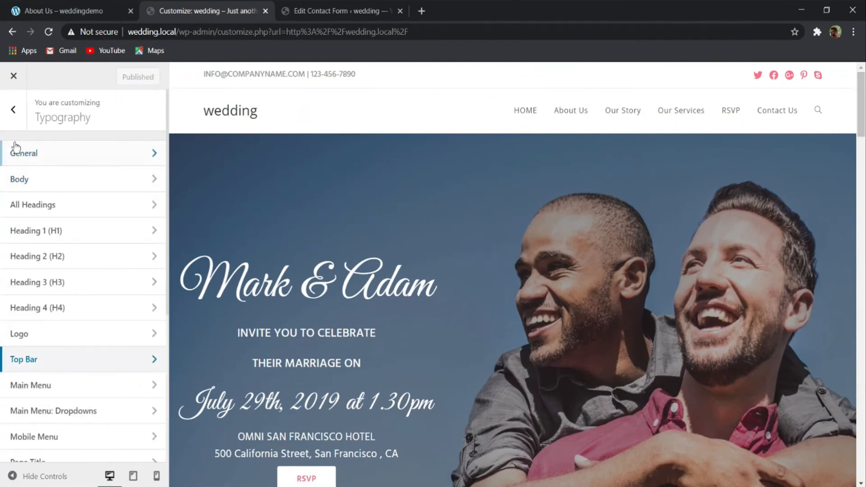
{"action": "left_click", "coordinate": [17, 110]}
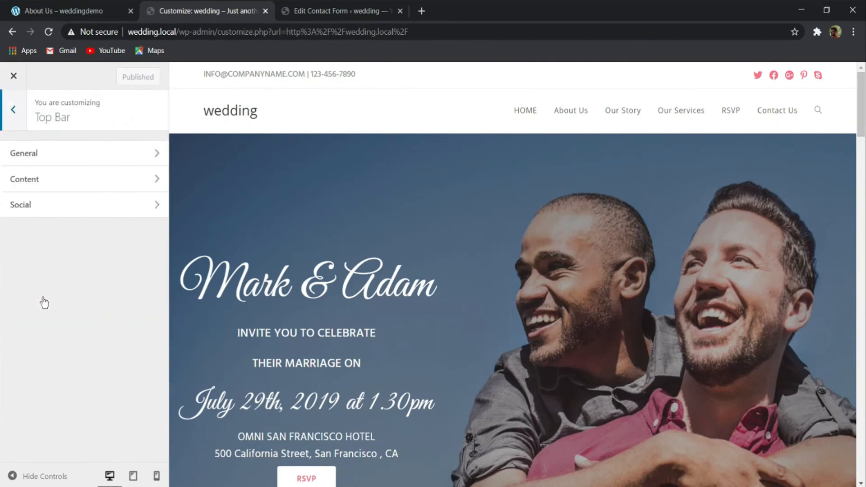
{"action": "left_click", "coordinate": [81, 155]}
{"action": "scroll", "coordinate": [87, 272], "scroll_direction": "down", "scroll_amount": 2}
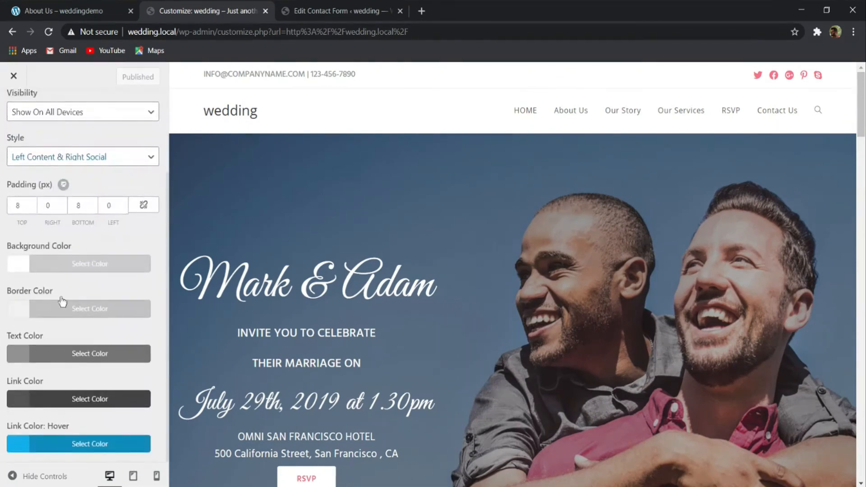
{"action": "left_click", "coordinate": [44, 358]}
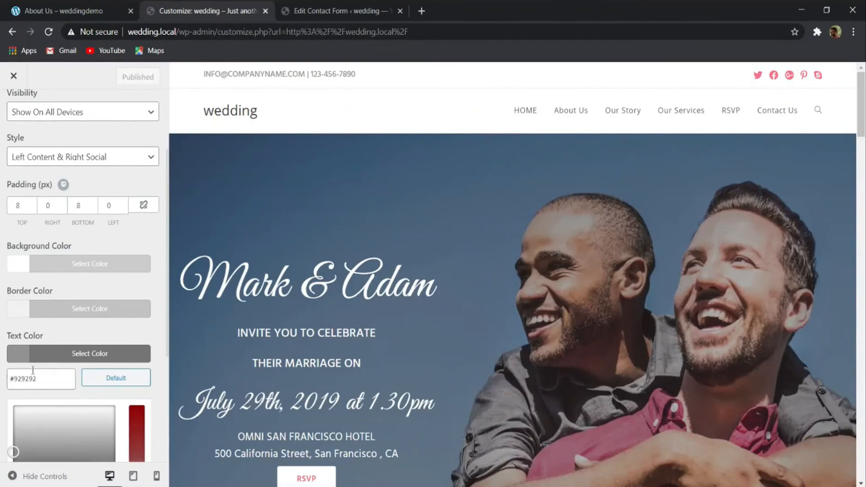
{"action": "left_click_drag", "start_coordinate": [37, 374], "coordinate": [4, 379]}
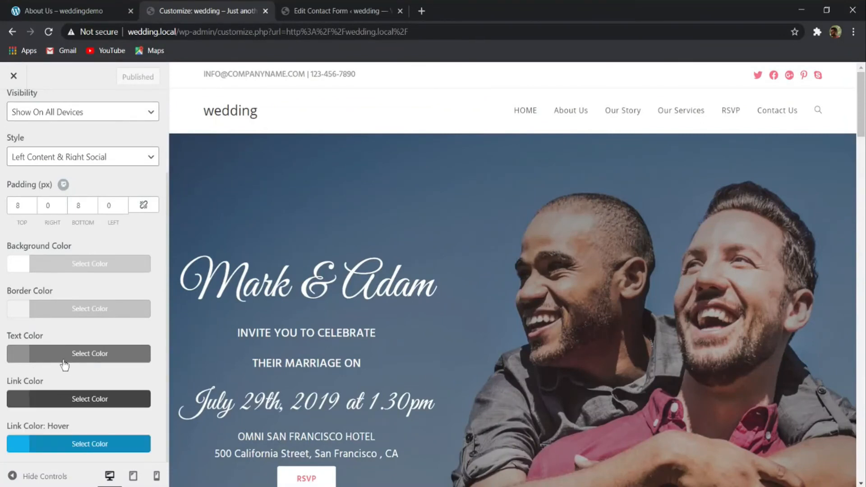
{"action": "left_click", "coordinate": [63, 361]}
{"action": "triple_click", "coordinate": [49, 376]}
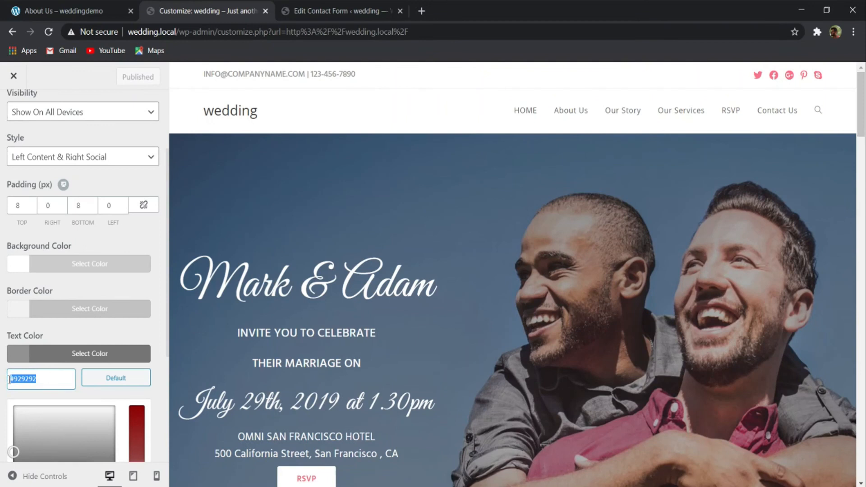
{"action": "type", "text": "#262626"}
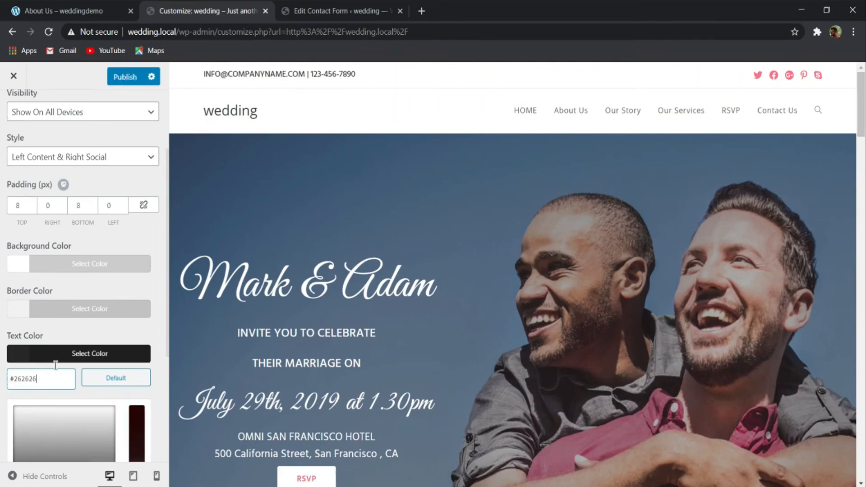
{"action": "left_click", "coordinate": [74, 352]}
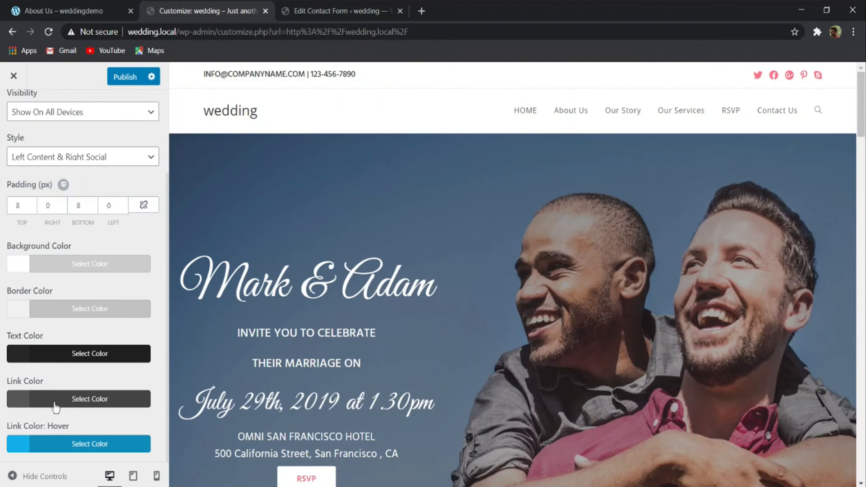
{"action": "left_click", "coordinate": [122, 77]}
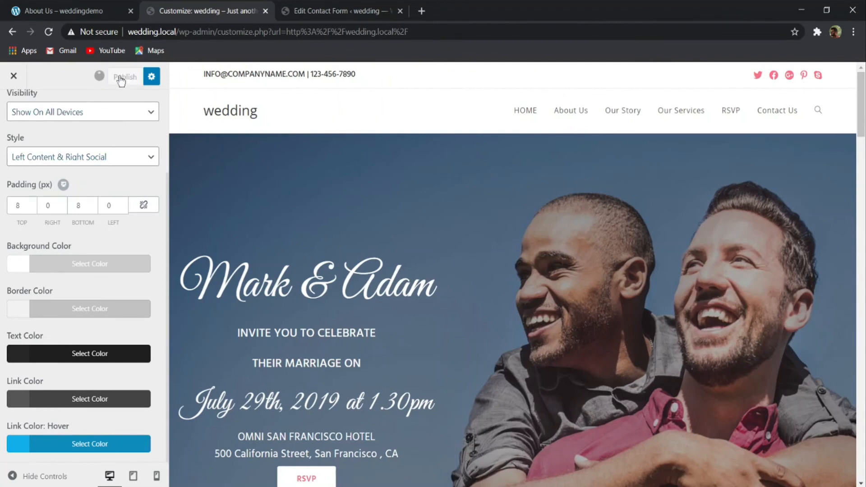
{"action": "scroll", "coordinate": [1, 144], "scroll_direction": "up", "scroll_amount": 5}
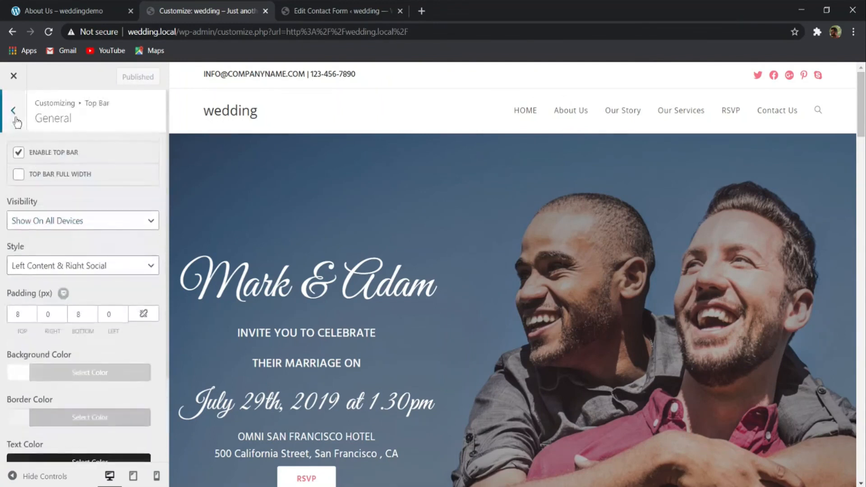
- Set the Main Menu typography to the Hind font family with Semibold: 600 weight
{"action": "left_click", "coordinate": [13, 109]}
{"action": "left_click", "coordinate": [13, 110]}
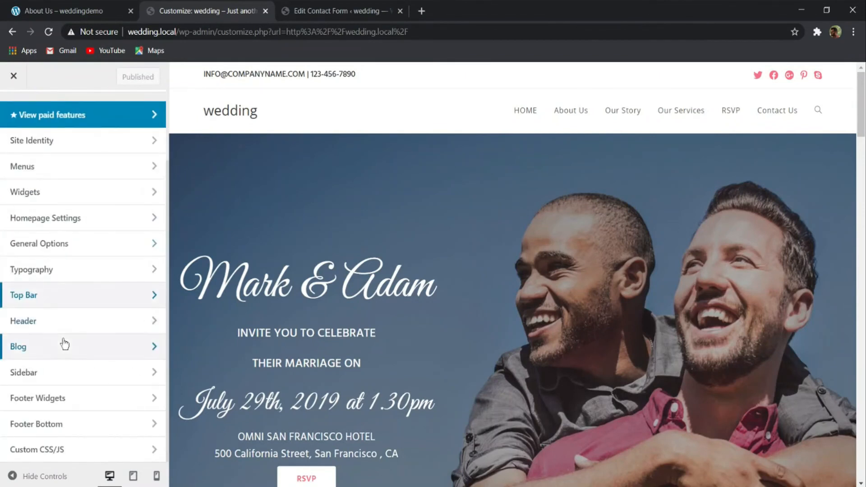
{"action": "left_click", "coordinate": [40, 270]}
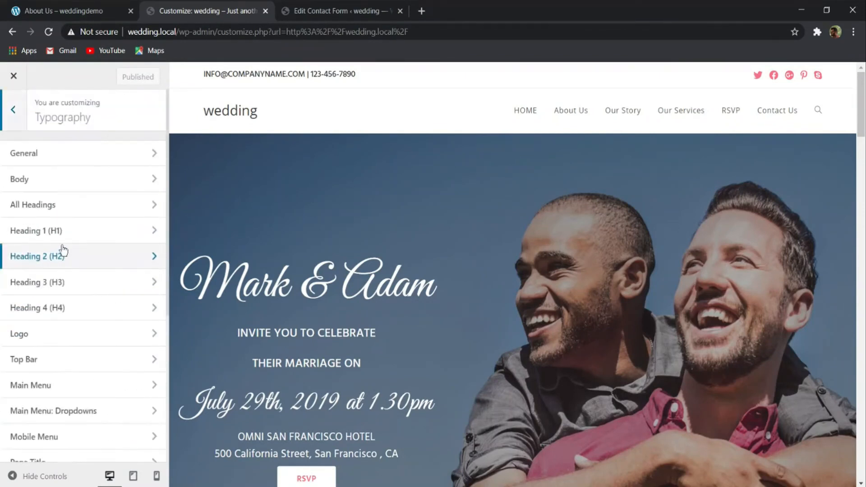
{"action": "left_click", "coordinate": [35, 385]}
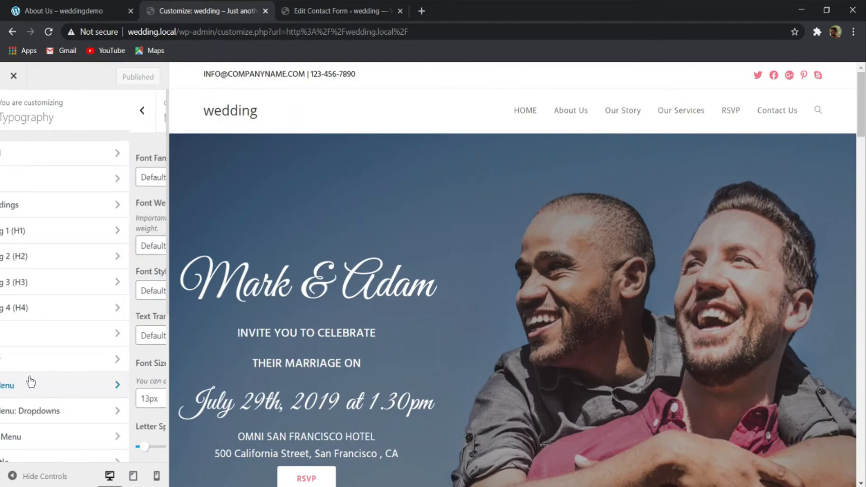
{"action": "left_click", "coordinate": [69, 176]}
{"action": "type", "text": "hind"}
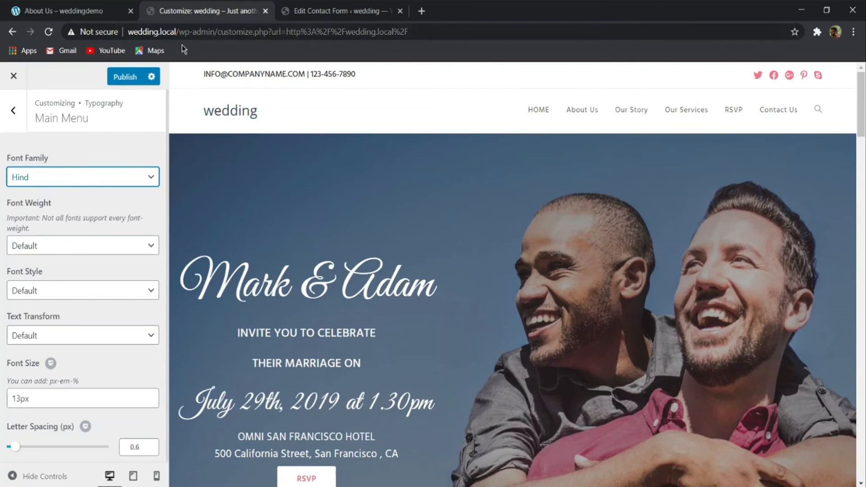
{"action": "left_click", "coordinate": [35, 247]}
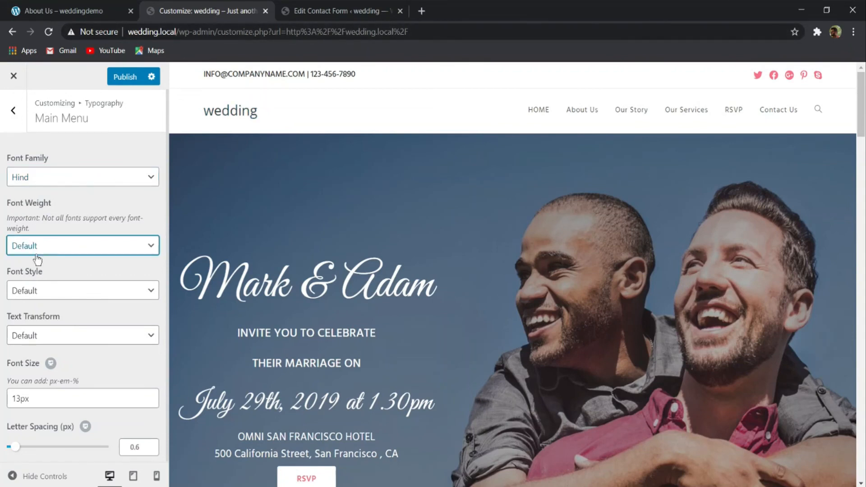
{"action": "left_click", "coordinate": [47, 294]}
{"action": "left_click", "coordinate": [64, 309]}
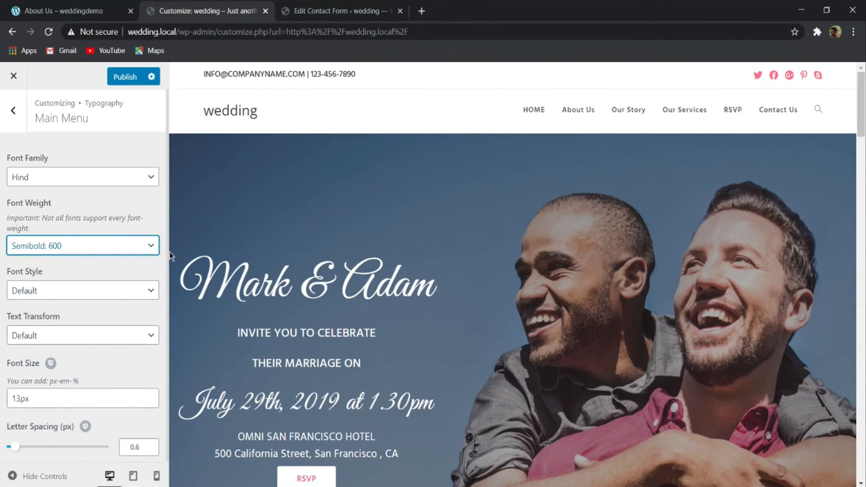
- Set the Main Menu's font style to Normal and its text transform to Uppercase
{"action": "left_click", "coordinate": [69, 294]}
{"action": "left_click", "coordinate": [68, 304]}
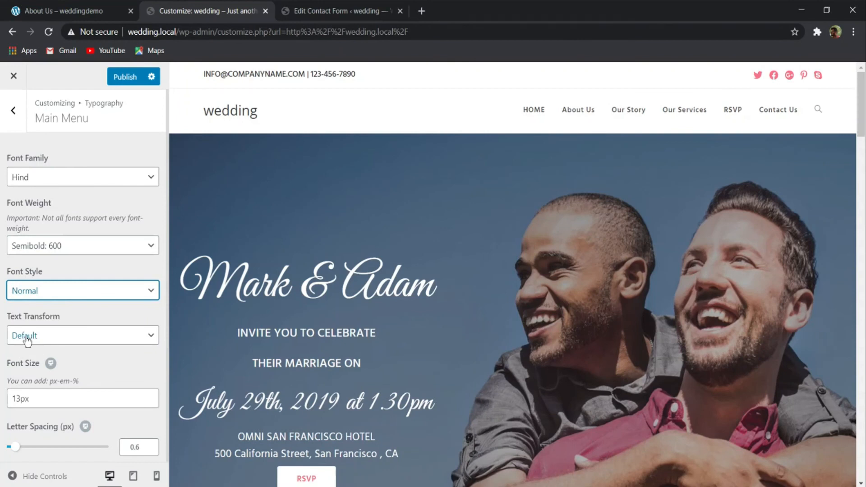
{"action": "left_click", "coordinate": [58, 337]}
{"action": "left_click", "coordinate": [48, 379]}
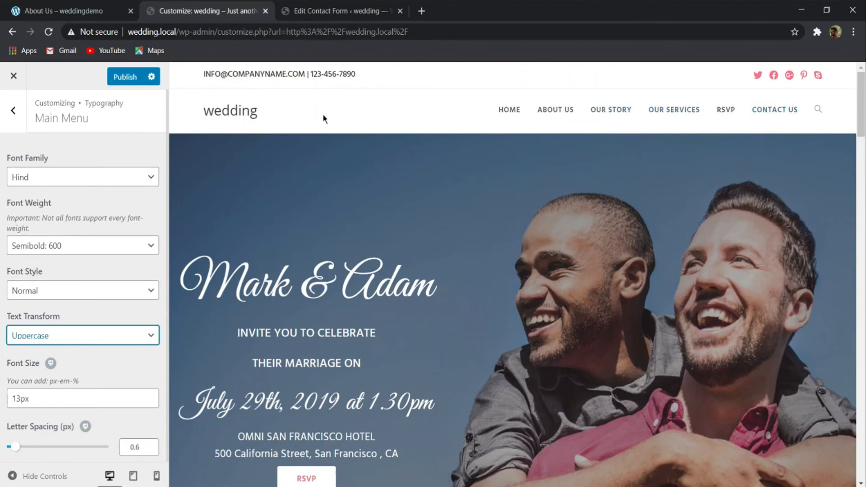
- Set the Main Menu font size to 14px, try zero letter spacing and return it to 0.6 px
{"action": "left_click", "coordinate": [20, 398]}
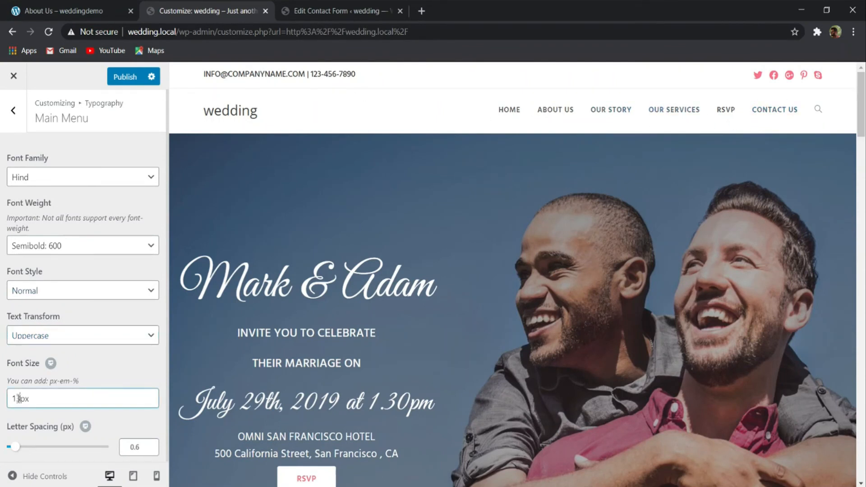
{"action": "type", "text": "4"}
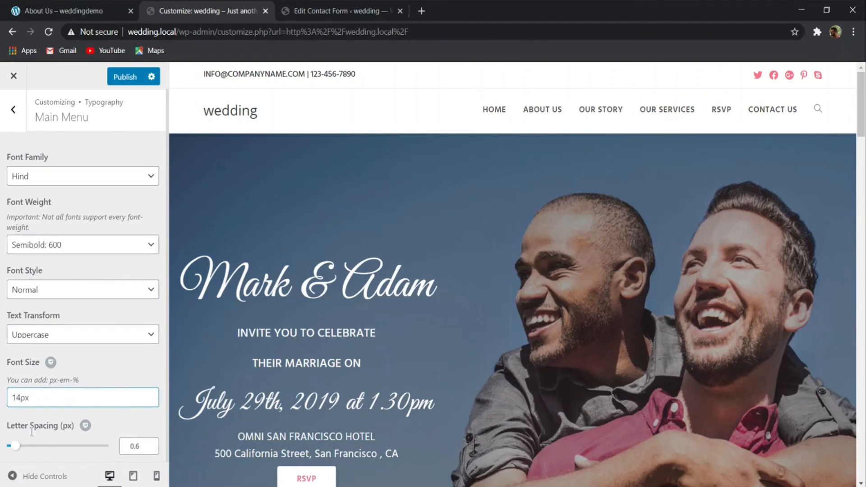
{"action": "mouse_move", "coordinate": [19, 447]}
{"action": "left_mouse_down"}
{"action": "mouse_move", "coordinate": [45, 446]}
{"action": "mouse_move", "coordinate": [8, 456]}
{"action": "left_mouse_up"}
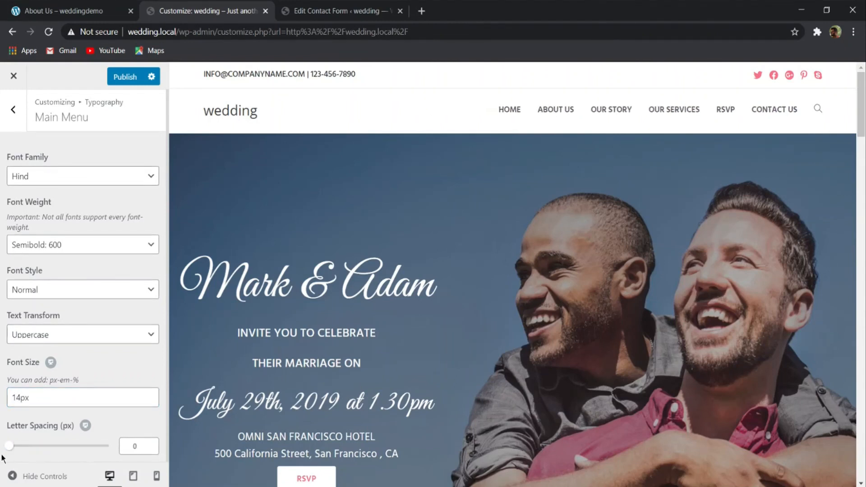
{"action": "type", "text": ".6"}
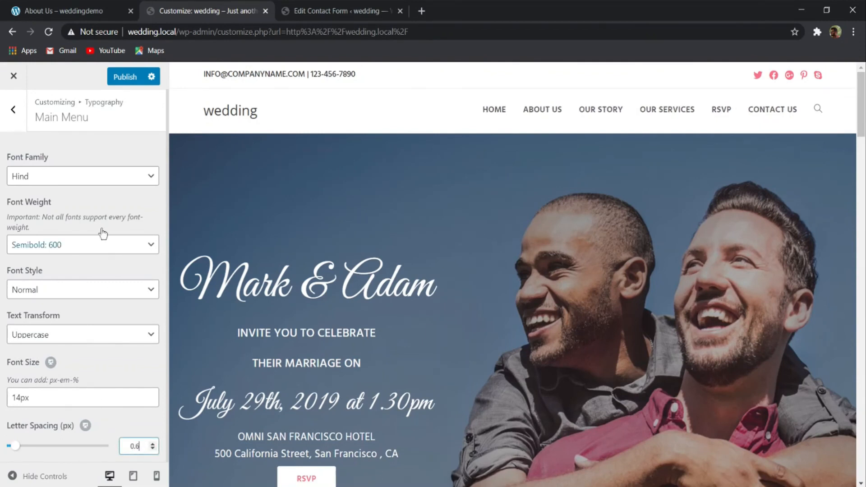
- Publish the Main Menu typography and open the Homepage Settings
{"action": "left_click", "coordinate": [13, 110]}
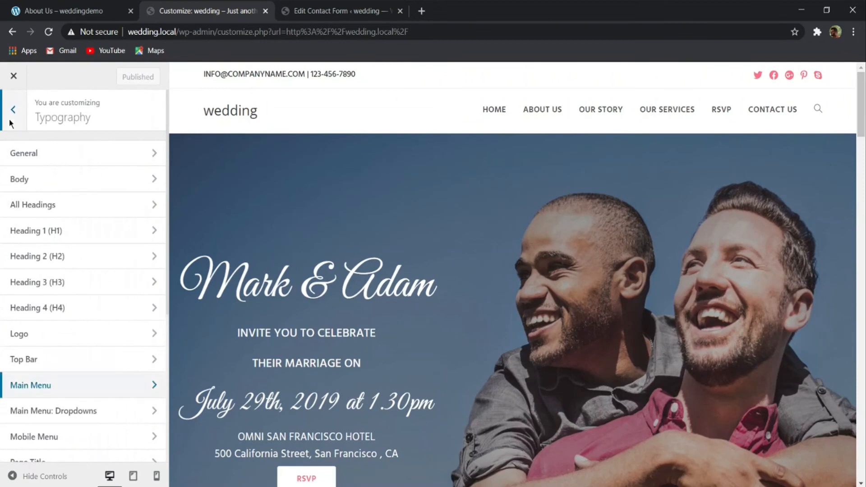
{"action": "left_click", "coordinate": [11, 123]}
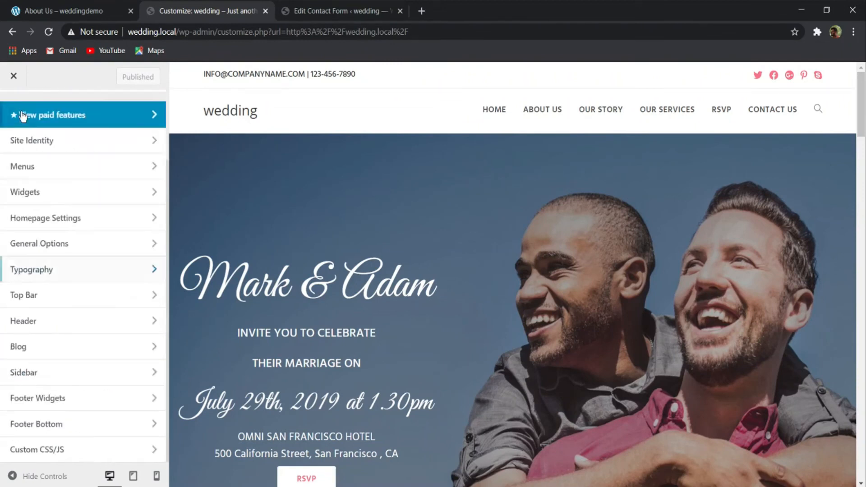
{"action": "left_click", "coordinate": [66, 220]}
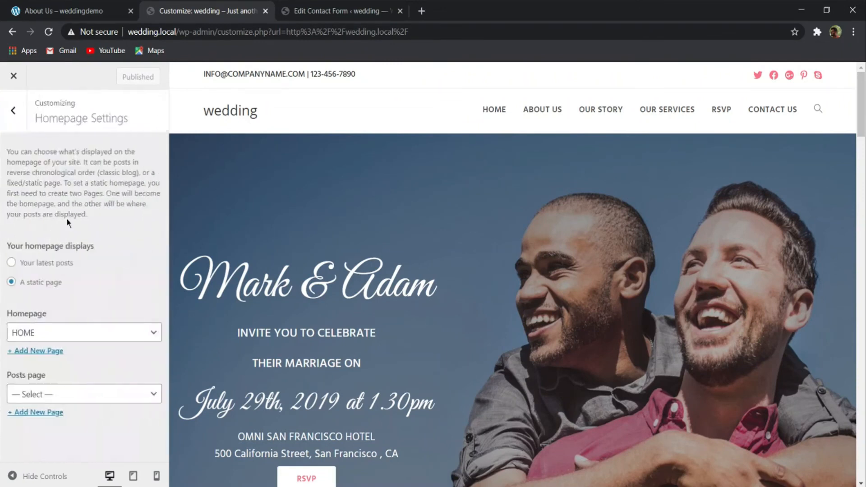
- Set the Primary Color in the General Styling options to #f9728a
{"action": "left_click", "coordinate": [6, 121]}
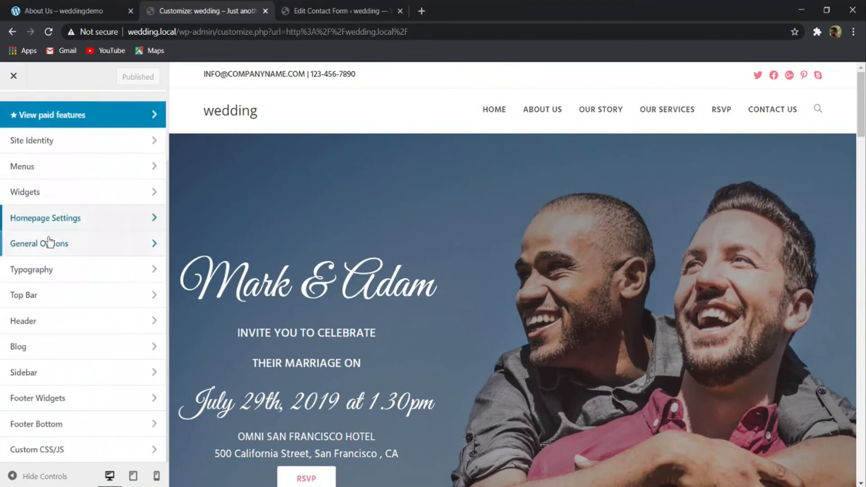
{"action": "left_click", "coordinate": [49, 244]}
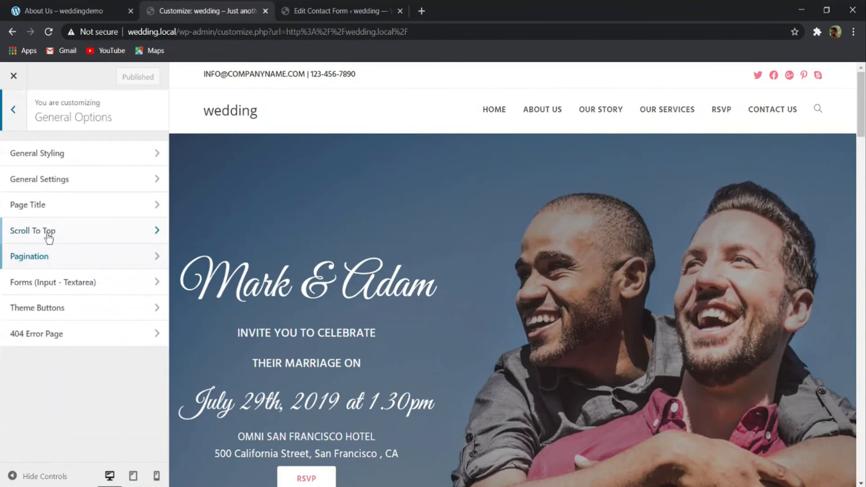
{"action": "left_click", "coordinate": [64, 157]}
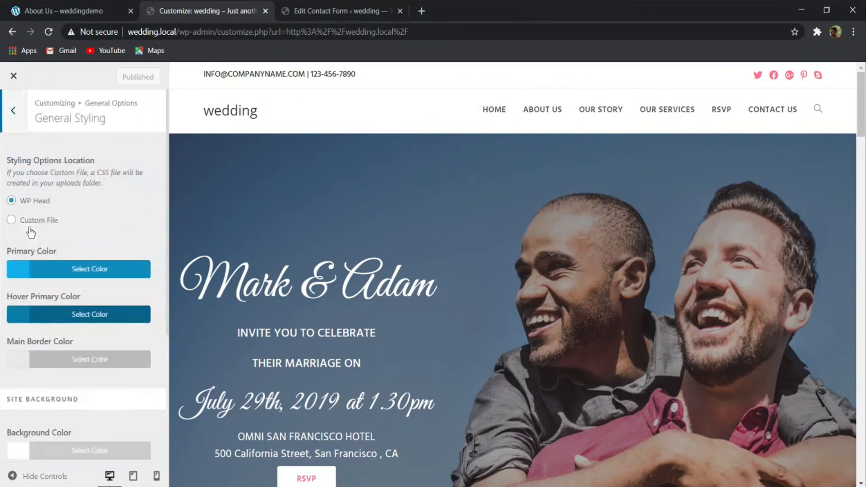
{"action": "left_click", "coordinate": [36, 268]}
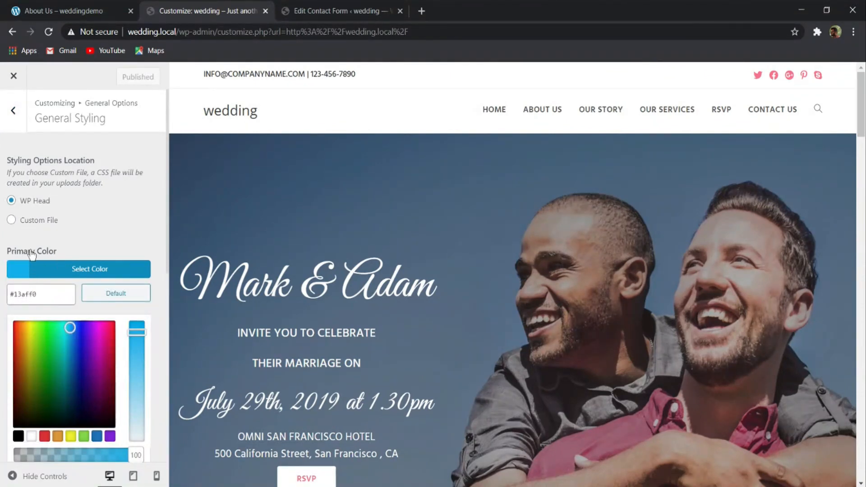
{"action": "left_click_drag", "start_coordinate": [36, 294], "coordinate": [18, 294]}
{"action": "type", "text": "f9728a"}
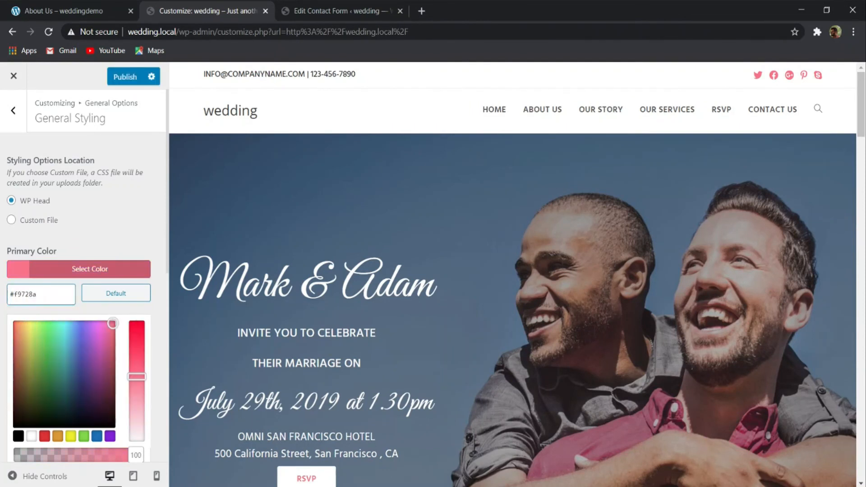
{"action": "left_click", "coordinate": [40, 270]}
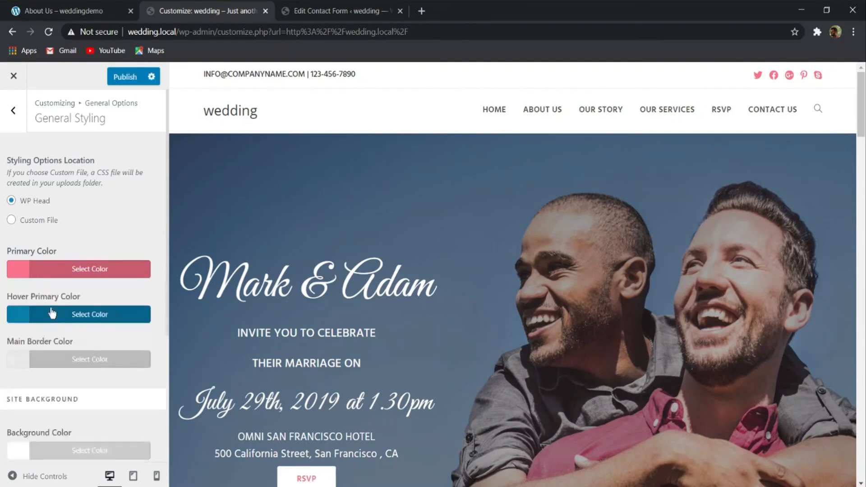
- Try to set the Hover Primary Color to #f9728a, and restore its previous color
{"action": "left_click", "coordinate": [55, 320]}
{"action": "left_click_drag", "start_coordinate": [38, 339], "coordinate": [22, 339]}
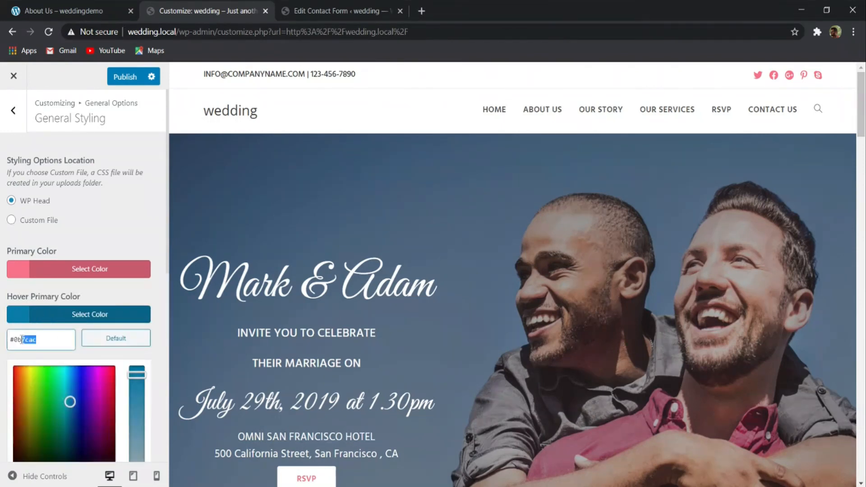
{"action": "key", "text": "BackSpace"}
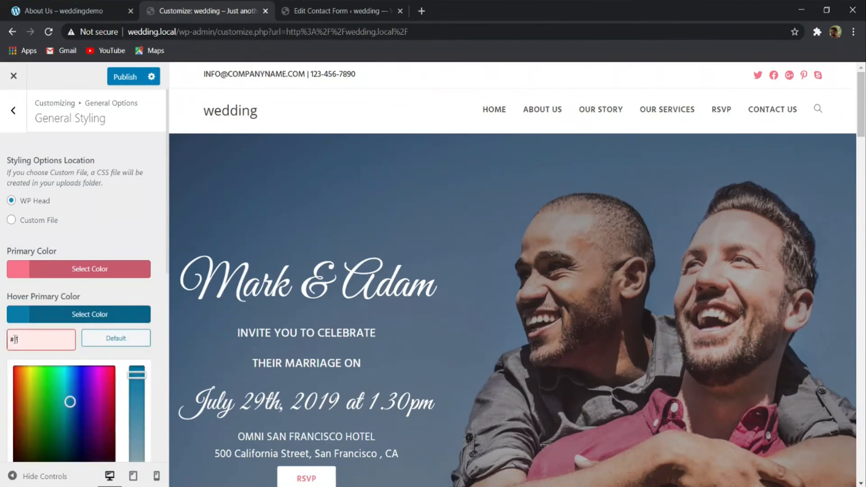
{"action": "type", "text": "f9728a"}
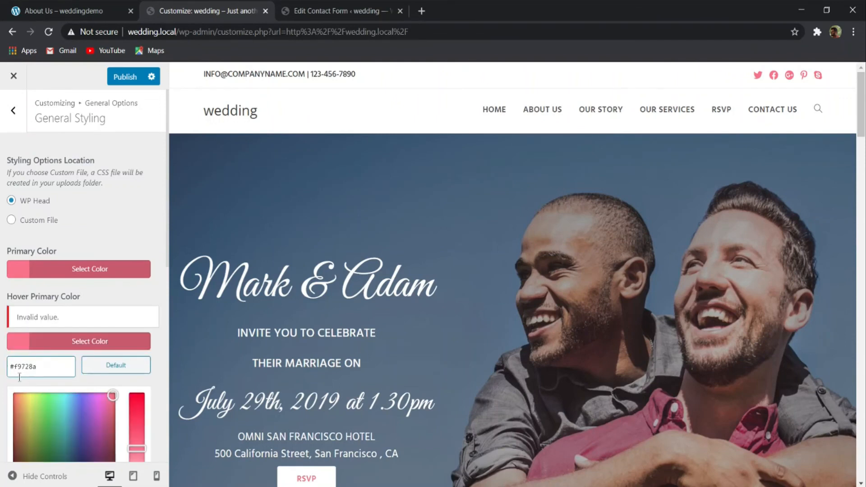
{"action": "left_click", "coordinate": [48, 272]}
{"action": "left_click_drag", "start_coordinate": [42, 296], "coordinate": [2, 303]}
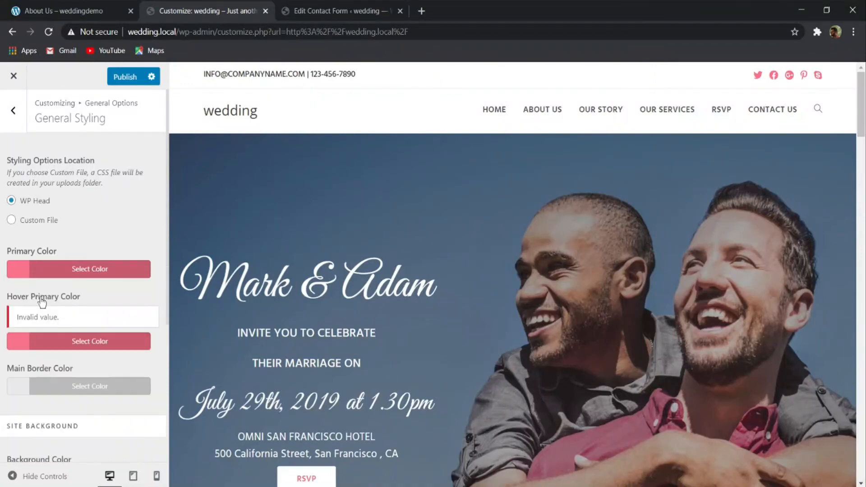
{"action": "left_click", "coordinate": [23, 341]}
{"action": "left_click", "coordinate": [43, 364]}
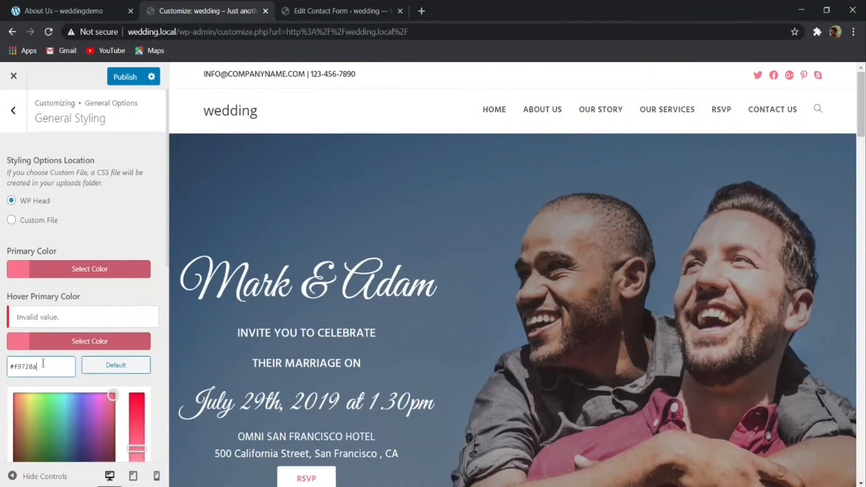
{"action": "key", "text": "ctrl+a"}
{"action": "type", "text": "#0b7cac"}
- Set the Hover Primary Color to #f9728a and publish the general styling
{"action": "left_click_drag", "start_coordinate": [59, 366], "coordinate": [12, 366]}
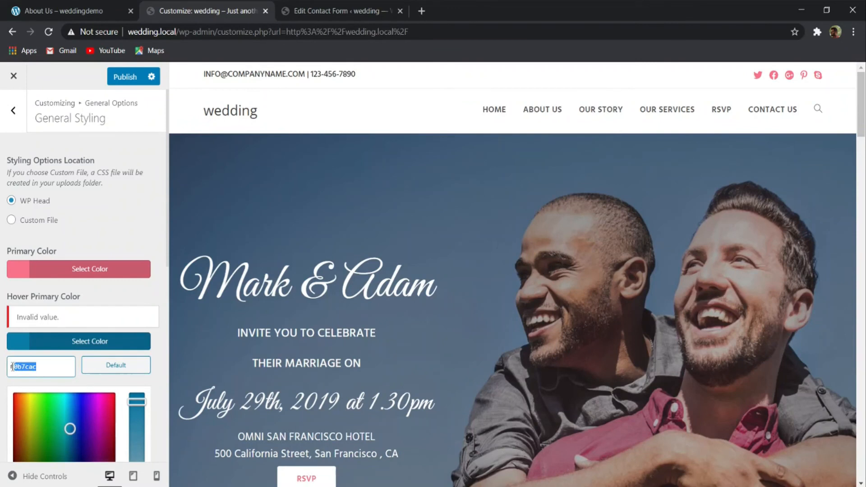
{"action": "type", "text": "f9728a"}
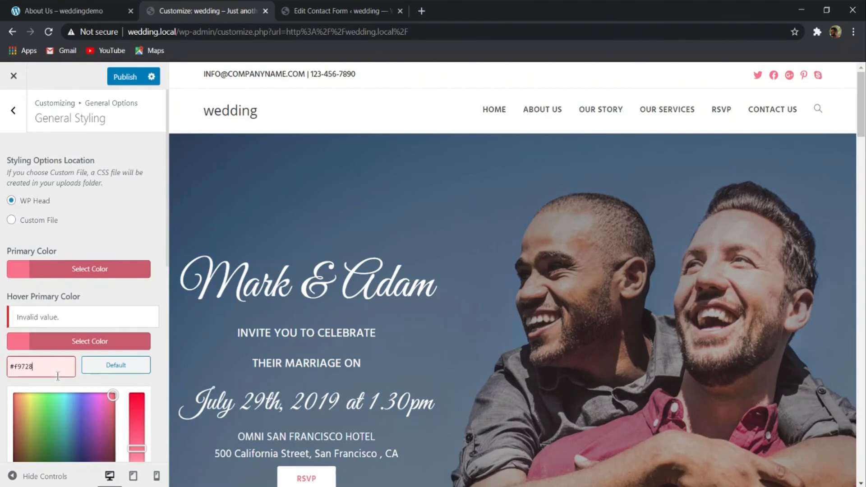
{"action": "key", "text": "BackSpace"}
{"action": "key", "text": "BackSpace"}
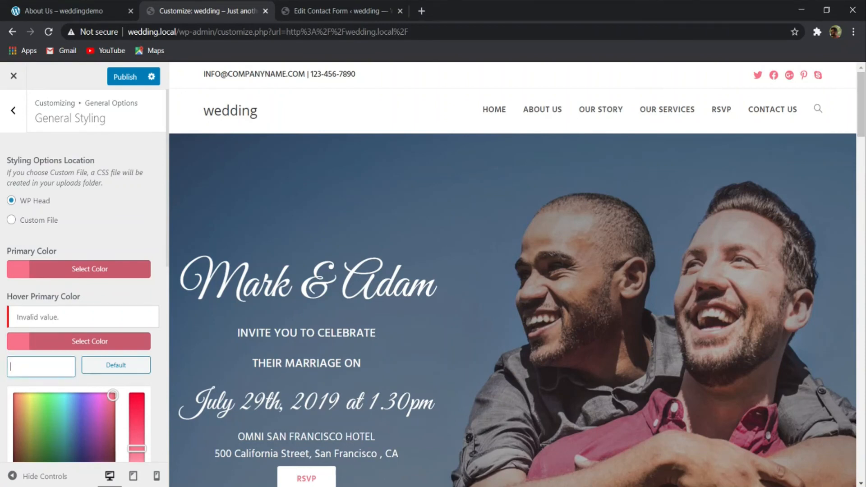
{"action": "type", "text": "f9728a"}
{"action": "left_click", "coordinate": [95, 208]}
{"action": "left_click", "coordinate": [127, 76]}
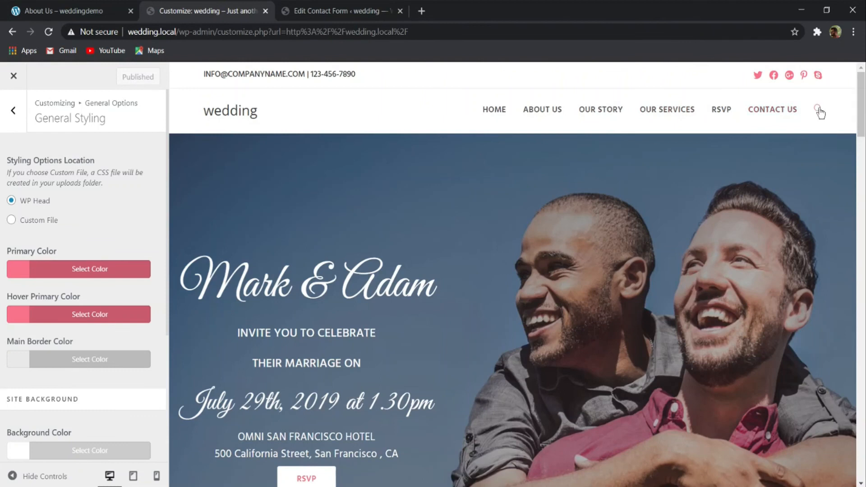
- Examine the homepage preview and the Page Title settings under General Options, including the breadcrumb and color options
{"action": "scroll", "coordinate": [321, 138], "scroll_direction": "down", "scroll_amount": 4}
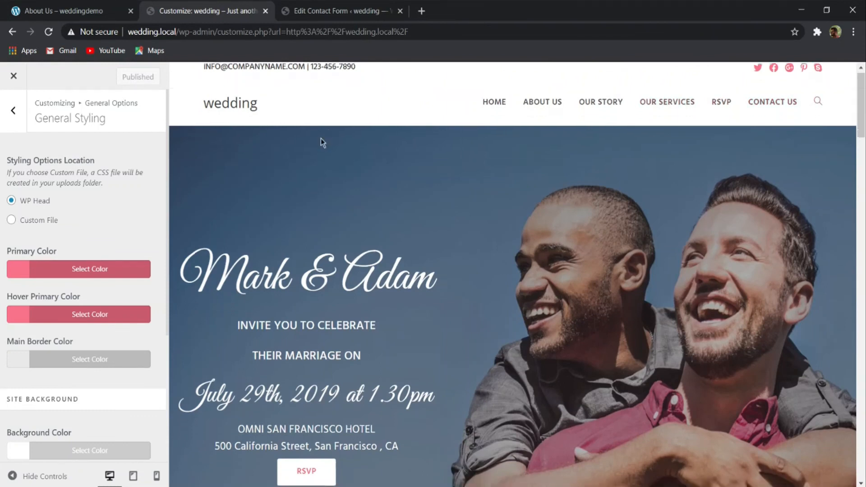
{"action": "scroll", "coordinate": [37, 227], "scroll_direction": "down", "scroll_amount": 4}
{"action": "scroll", "coordinate": [86, 204], "scroll_direction": "up", "scroll_amount": 4}
{"action": "left_click", "coordinate": [23, 127]}
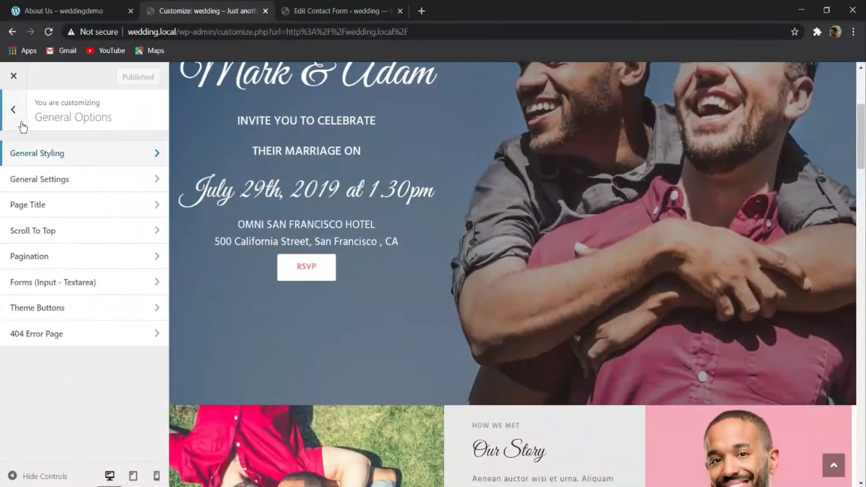
{"action": "left_click", "coordinate": [85, 201]}
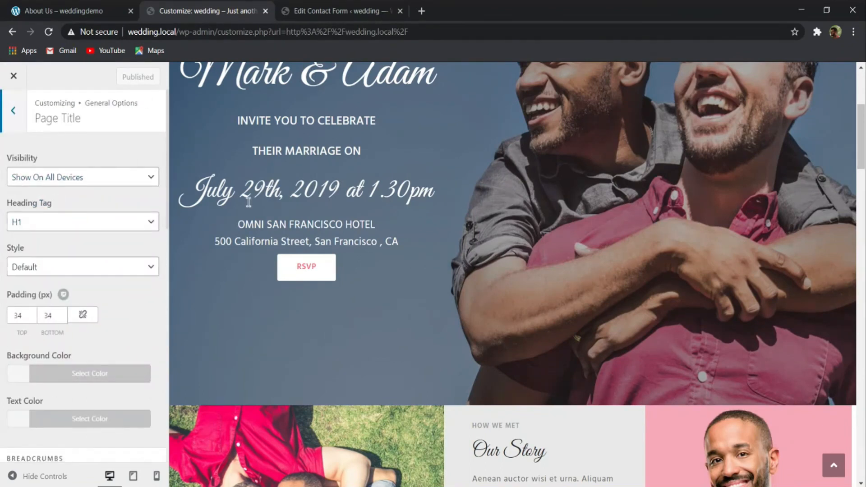
{"action": "scroll", "coordinate": [235, 212], "scroll_direction": "down", "scroll_amount": 3}
{"action": "scroll", "coordinate": [65, 259], "scroll_direction": "down", "scroll_amount": 7}
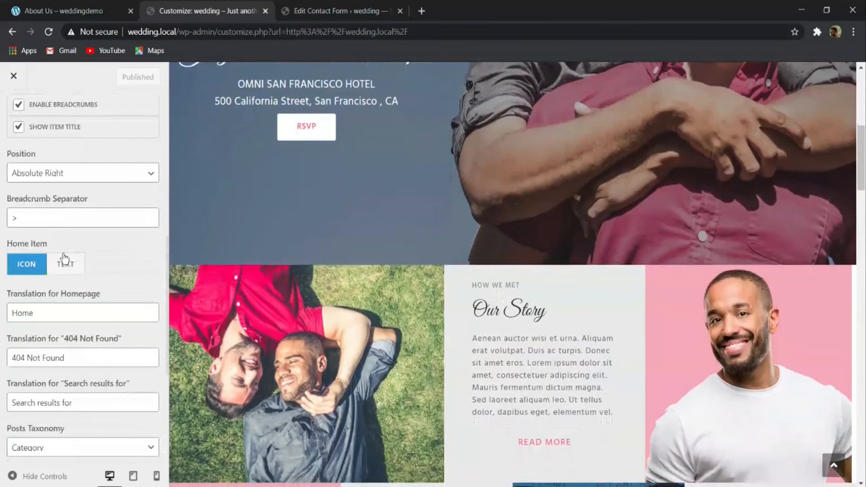
{"action": "scroll", "coordinate": [64, 259], "scroll_direction": "down", "scroll_amount": 5}
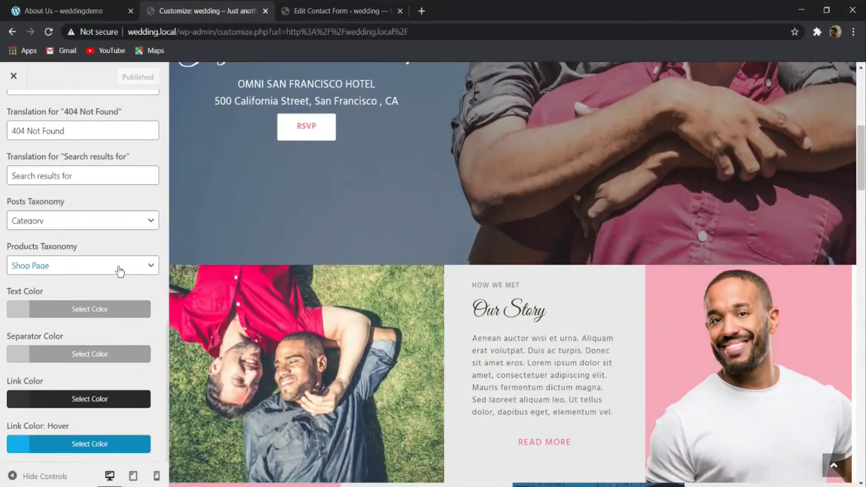
{"action": "scroll", "coordinate": [382, 266], "scroll_direction": "up", "scroll_amount": 8}
{"action": "scroll", "coordinate": [70, 271], "scroll_direction": "up", "scroll_amount": 10}
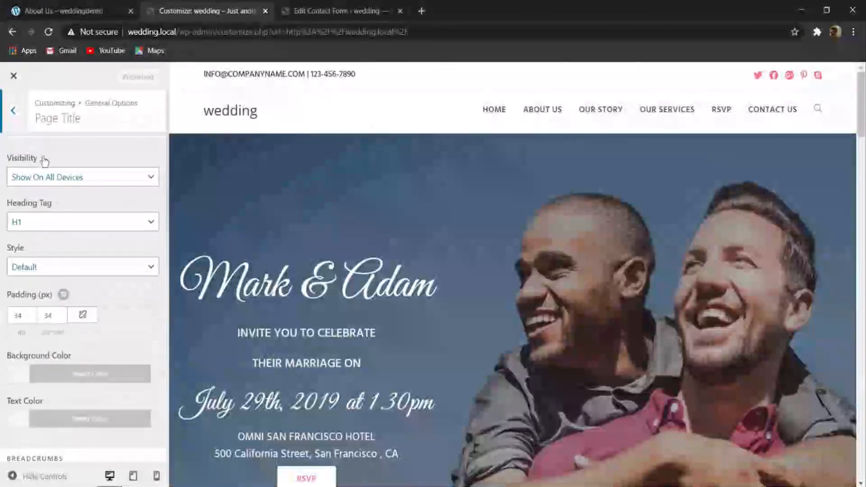
{"action": "left_click", "coordinate": [11, 113]}
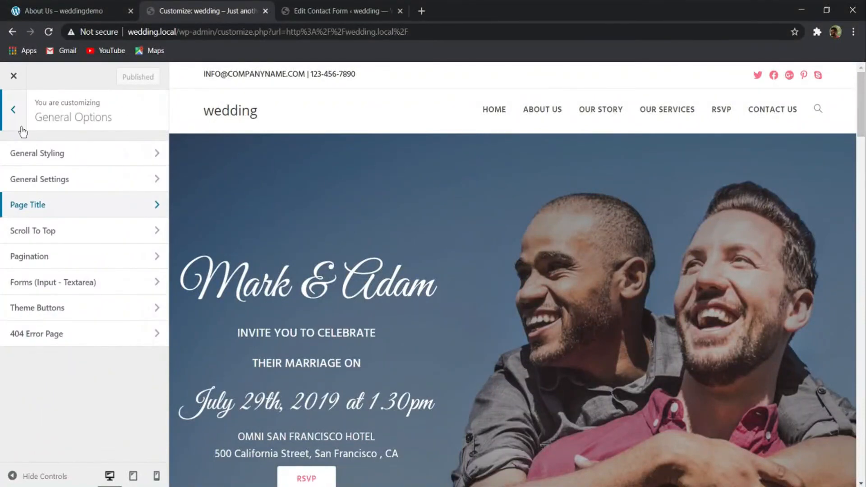
- Change the Scroll To Top button's arrow icon to the circled up arrow, trying the bent arrow as an alternative
{"action": "left_click", "coordinate": [47, 230]}
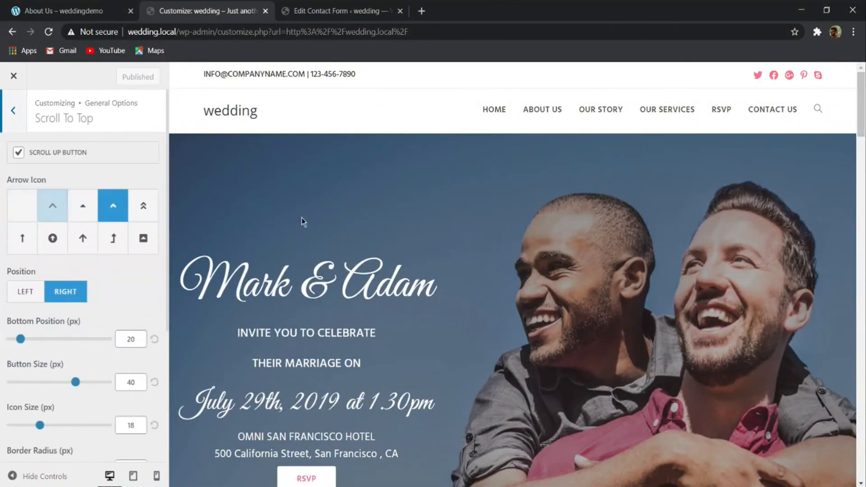
{"action": "scroll", "coordinate": [512, 270], "scroll_direction": "down", "scroll_amount": 15}
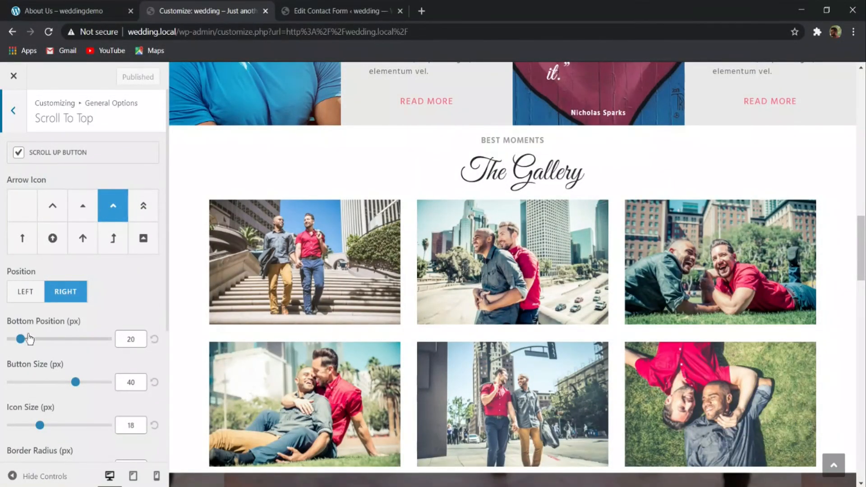
{"action": "scroll", "coordinate": [90, 334], "scroll_direction": "down", "scroll_amount": 4}
{"action": "scroll", "coordinate": [61, 335], "scroll_direction": "down", "scroll_amount": 1}
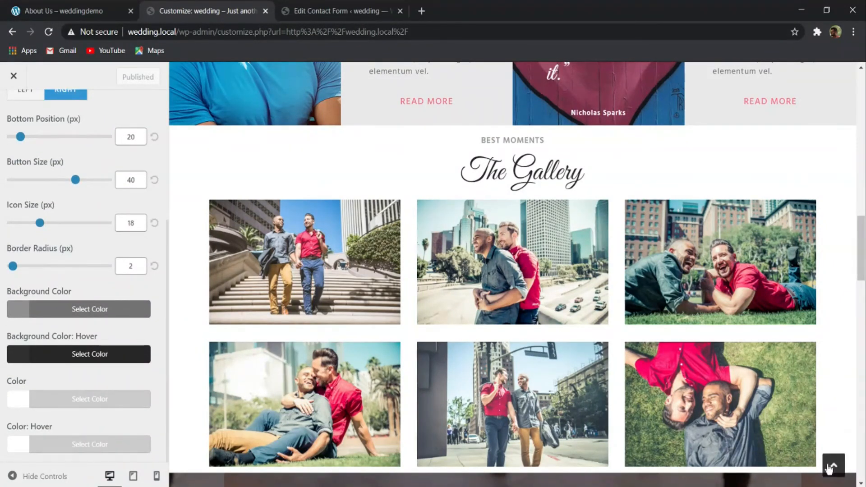
{"action": "scroll", "coordinate": [32, 361], "scroll_direction": "up", "scroll_amount": 3}
{"action": "scroll", "coordinate": [33, 361], "scroll_direction": "up", "scroll_amount": 2}
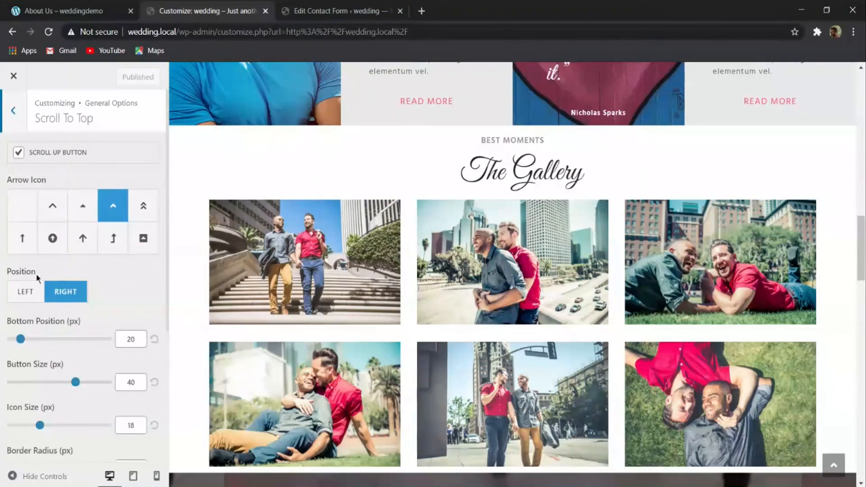
{"action": "left_click", "coordinate": [52, 238]}
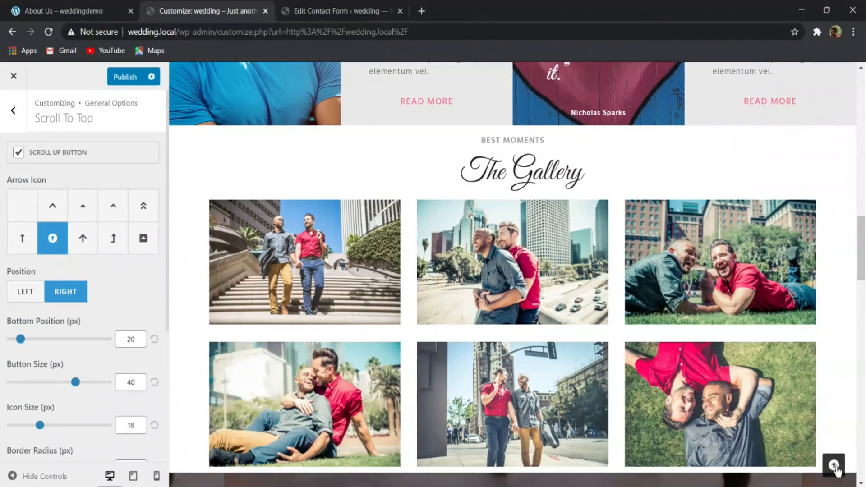
{"action": "left_click", "coordinate": [116, 241]}
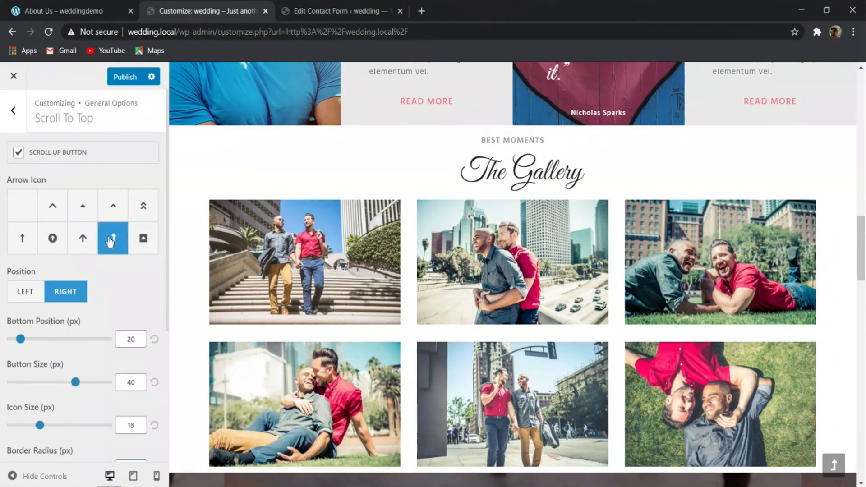
{"action": "left_click", "coordinate": [52, 238]}
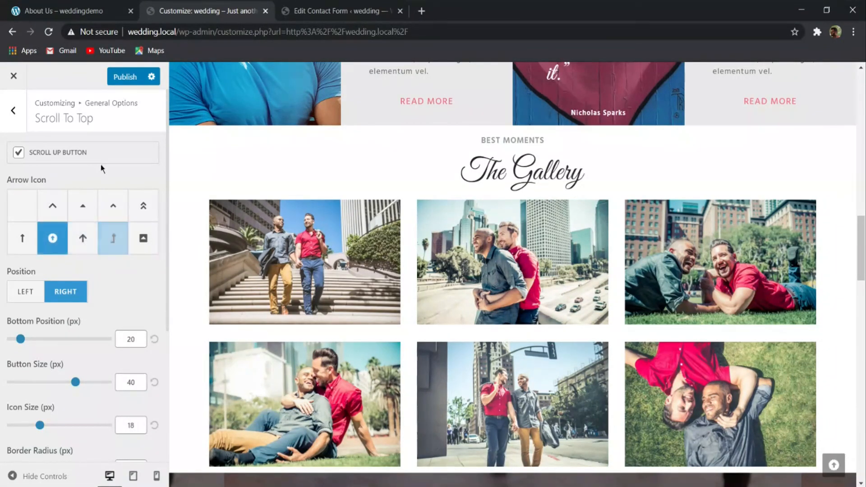
{"action": "left_click", "coordinate": [13, 111]}
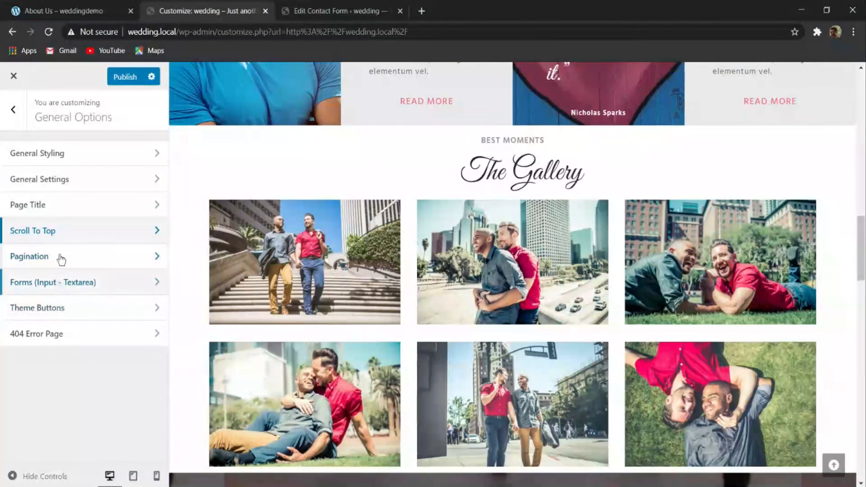
{"action": "left_click", "coordinate": [53, 305]}
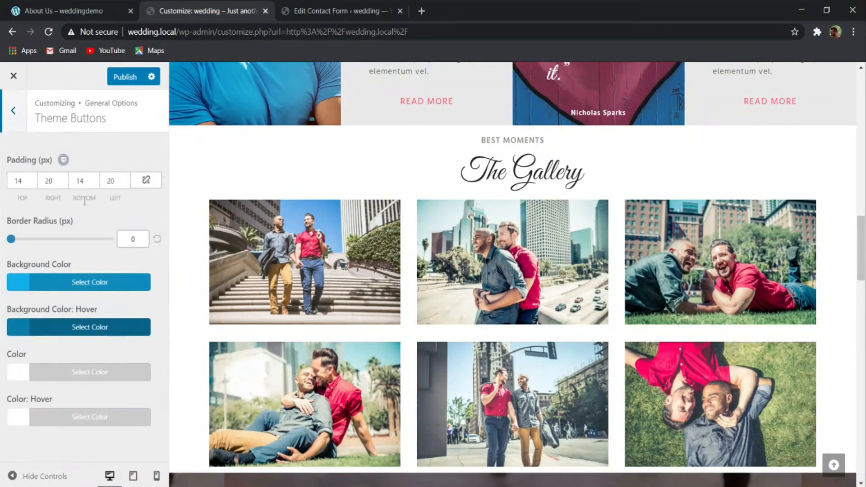
{"action": "left_click", "coordinate": [13, 111]}
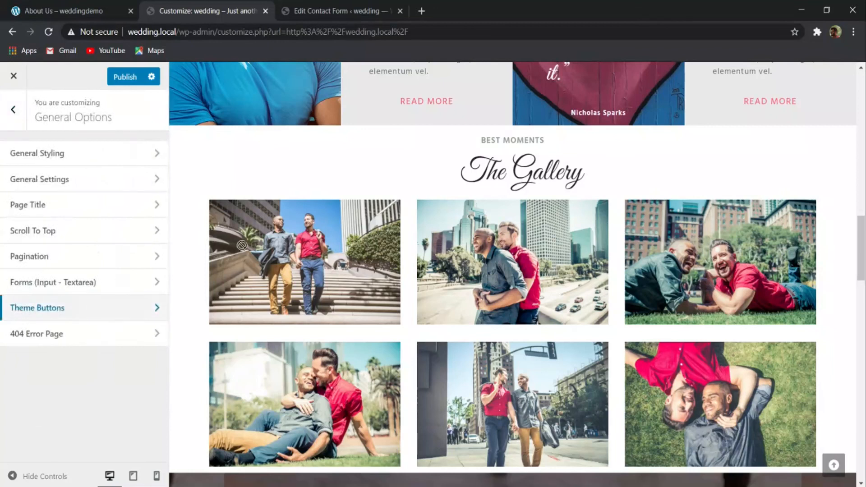
{"action": "left_click", "coordinate": [13, 110]}
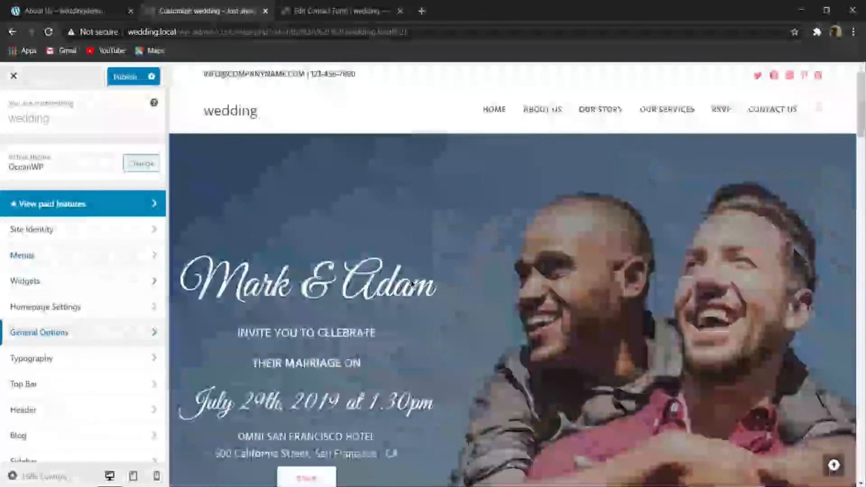
{"action": "left_click", "coordinate": [84, 306]}
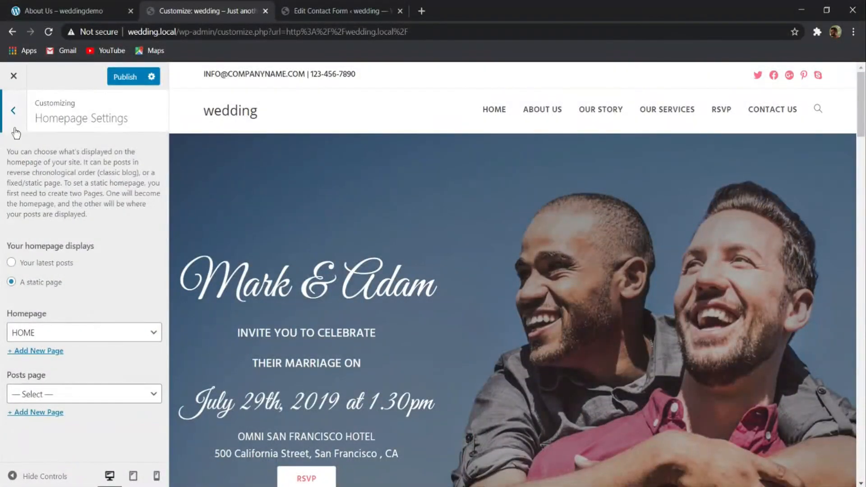
{"action": "left_click", "coordinate": [14, 111]}
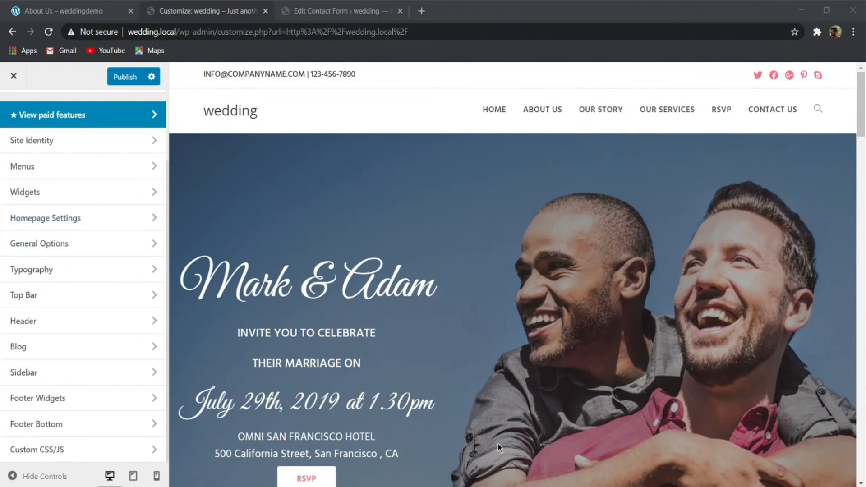
- Examine the Header section's General settings, including style, height, border, colors and padding
{"action": "left_click", "coordinate": [32, 323]}
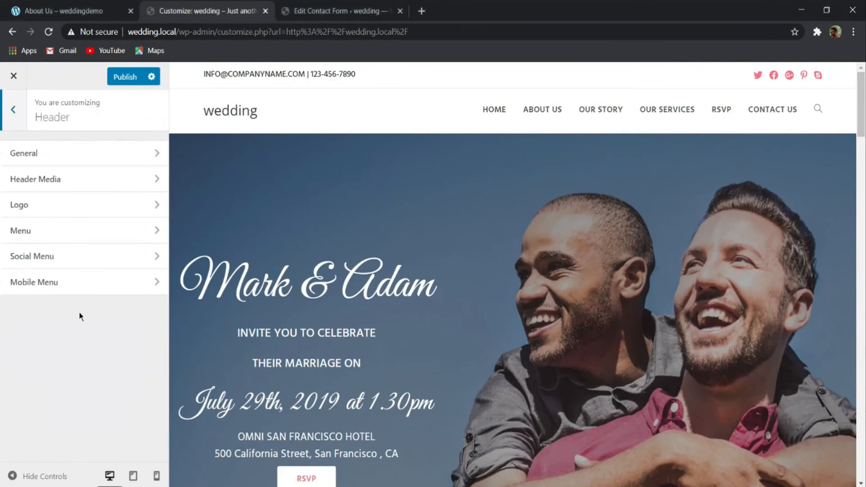
{"action": "left_click", "coordinate": [105, 157]}
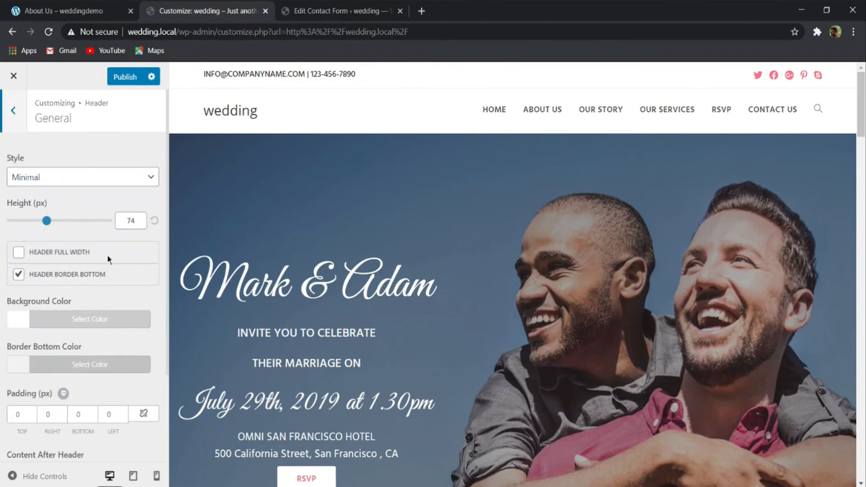
{"action": "scroll", "coordinate": [114, 284], "scroll_direction": "down", "scroll_amount": 3}
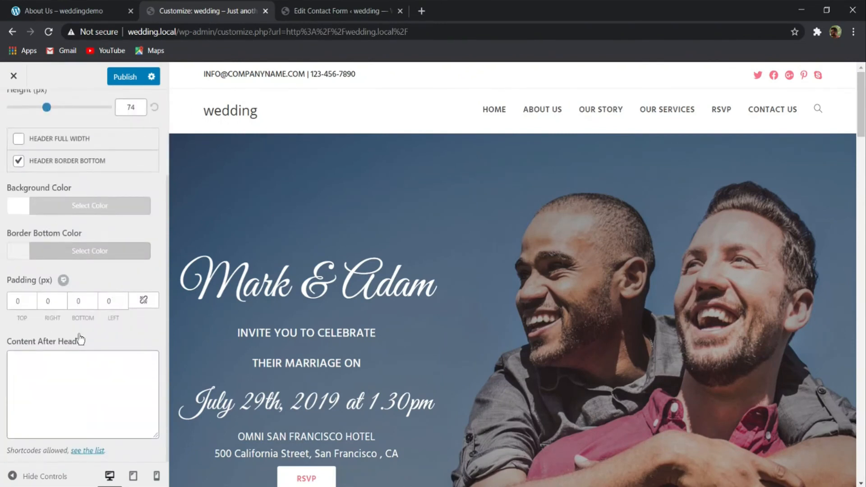
{"action": "scroll", "coordinate": [80, 339], "scroll_direction": "up", "scroll_amount": 3}
{"action": "left_click", "coordinate": [17, 110]}
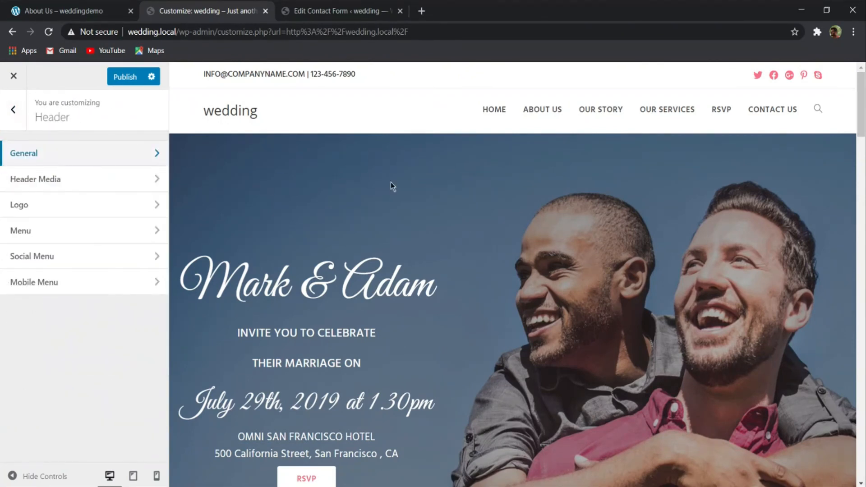
- Choose The-CMS-Guys-sample-1.png from the media library as the header logo
{"action": "left_click", "coordinate": [36, 211]}
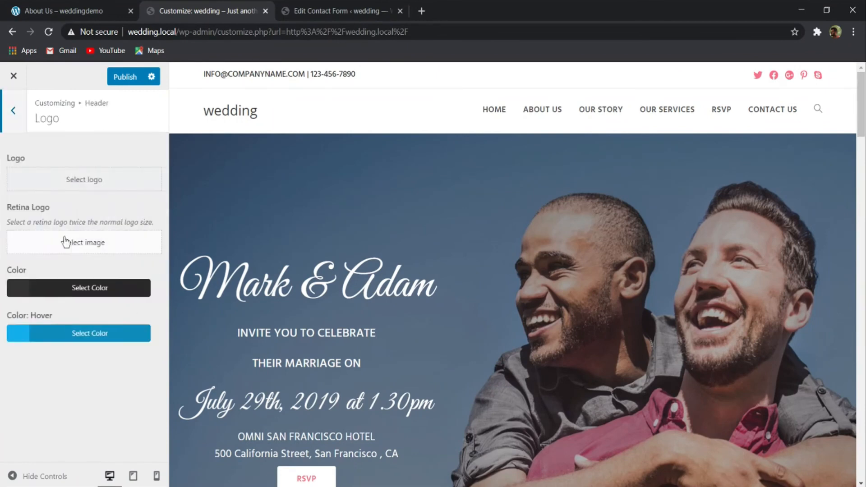
{"action": "left_click", "coordinate": [66, 179]}
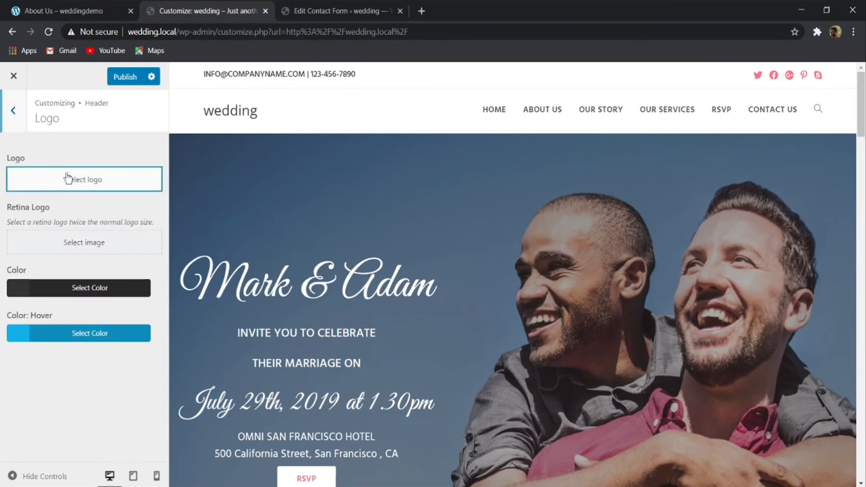
{"action": "scroll", "coordinate": [381, 316], "scroll_direction": "down", "scroll_amount": 9}
{"action": "scroll", "coordinate": [413, 315], "scroll_direction": "up", "scroll_amount": 9}
{"action": "scroll", "coordinate": [450, 326], "scroll_direction": "down", "scroll_amount": 9}
{"action": "scroll", "coordinate": [450, 326], "scroll_direction": "up", "scroll_amount": 4}
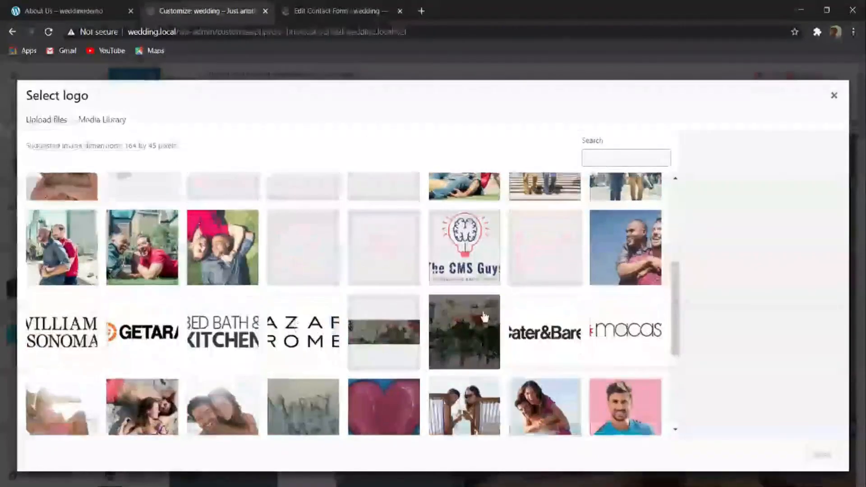
{"action": "scroll", "coordinate": [547, 321], "scroll_direction": "up", "scroll_amount": 4}
{"action": "left_click", "coordinate": [465, 421]}
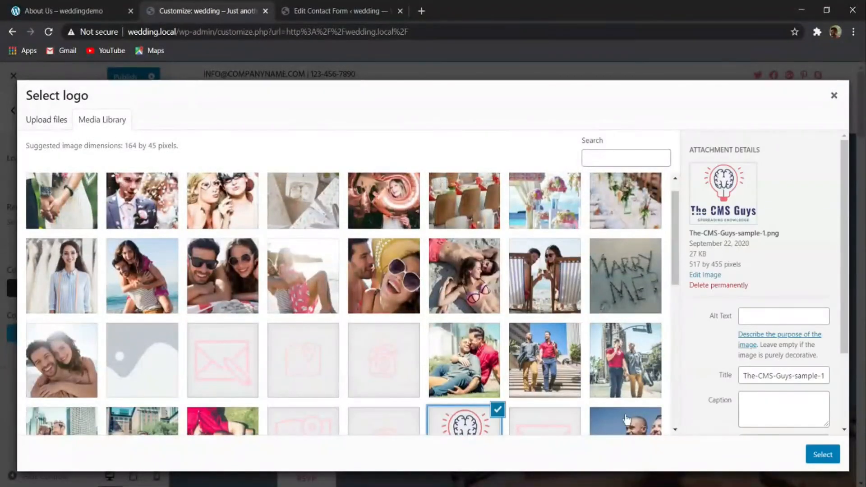
{"action": "left_click", "coordinate": [814, 459]}
- Check the demo site's logo, extend the crop area vertically around the logo image and apply the crop
{"action": "left_click", "coordinate": [65, 9]}
{"action": "left_click", "coordinate": [196, 8]}
{"action": "left_click_drag", "start_coordinate": [431, 284], "coordinate": [435, 344]}
{"action": "left_click_drag", "start_coordinate": [440, 203], "coordinate": [436, 115]}
{"action": "left_click", "coordinate": [816, 455]}
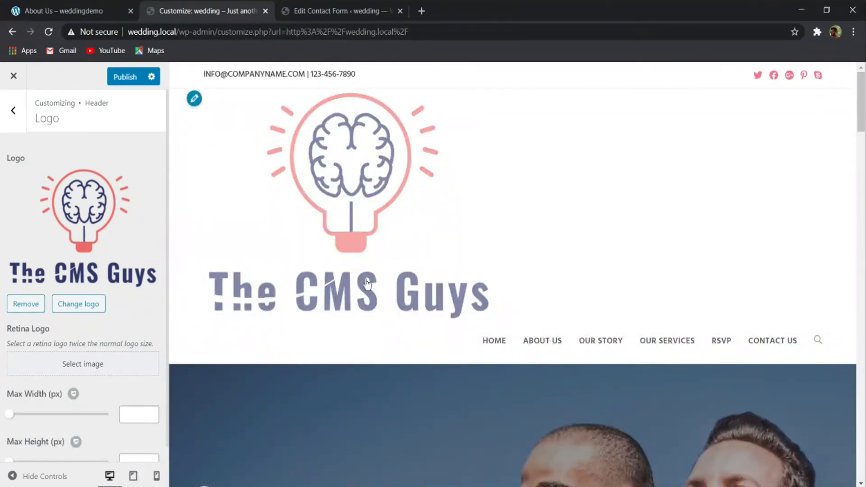
- Set the header logo's max width to 75 px and max height to 95 px, and publish
{"action": "scroll", "coordinate": [113, 360], "scroll_direction": "down", "scroll_amount": 1}
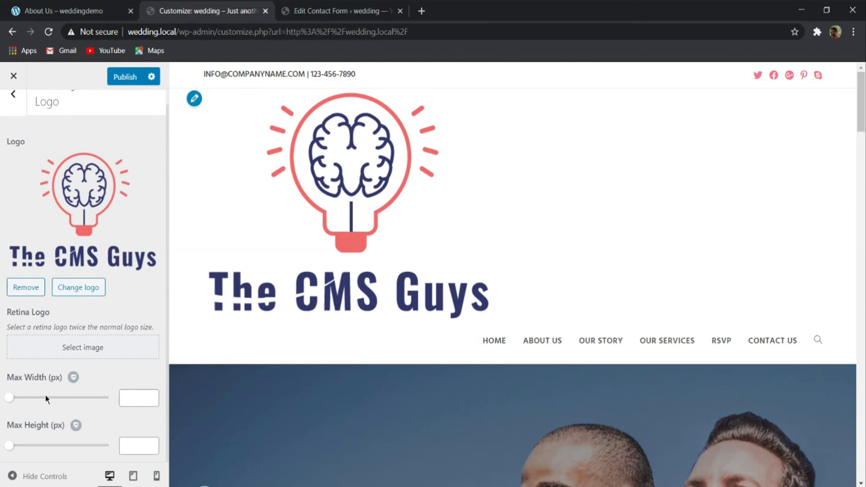
{"action": "left_click", "coordinate": [137, 394]}
{"action": "type", "text": "75"}
{"action": "left_click", "coordinate": [134, 444]}
{"action": "type", "text": "95"}
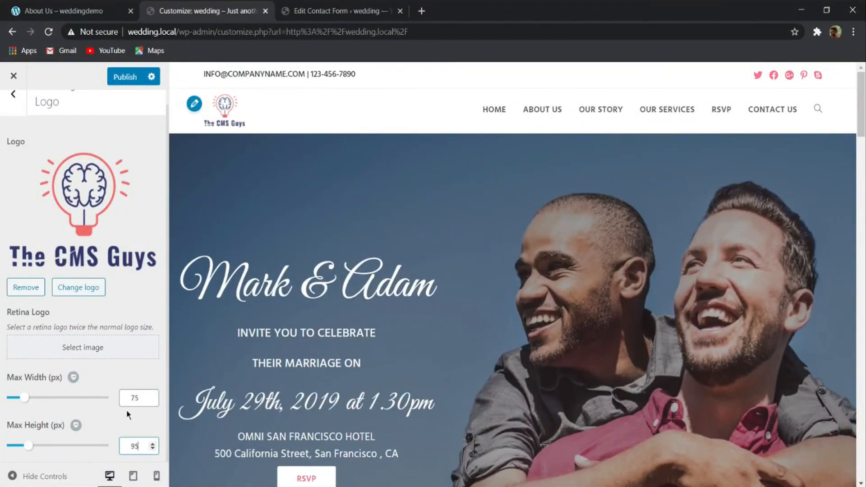
{"action": "left_click", "coordinate": [125, 77]}
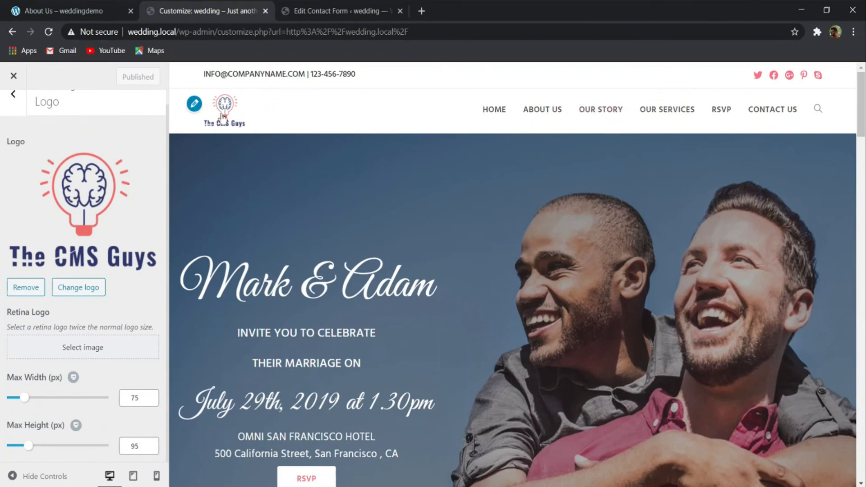
- Set the header menu's links effect to Underline Up
{"action": "scroll", "coordinate": [68, 113], "scroll_direction": "up", "scroll_amount": 1}
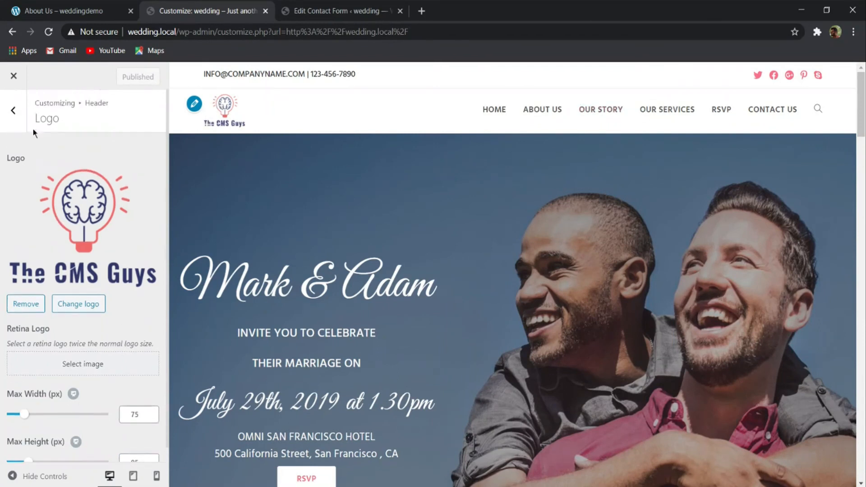
{"action": "left_click", "coordinate": [15, 112]}
{"action": "left_click", "coordinate": [36, 238]}
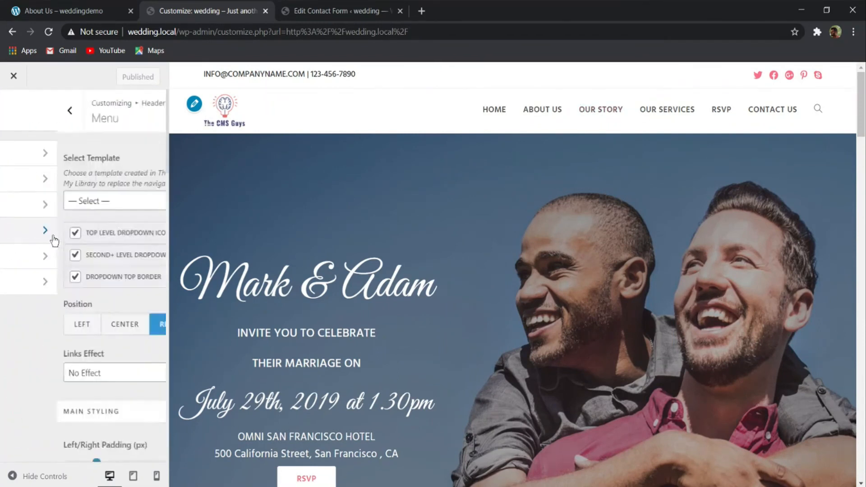
{"action": "scroll", "coordinate": [99, 212], "scroll_direction": "down", "scroll_amount": 4}
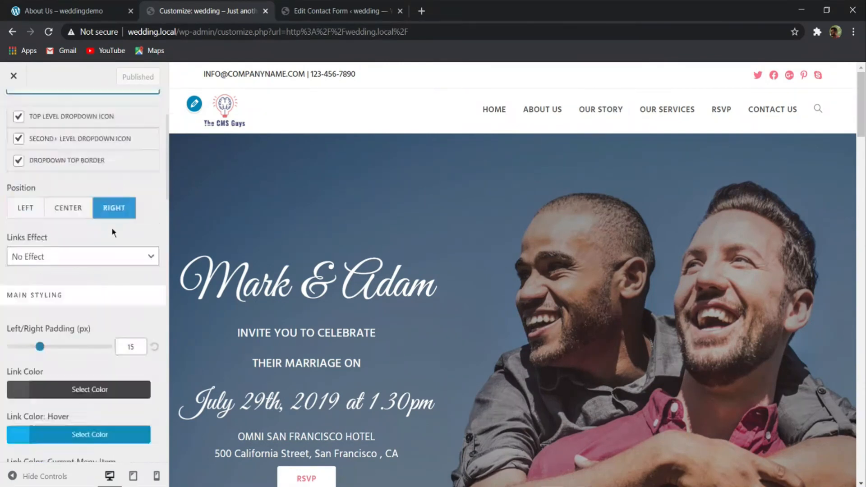
{"action": "left_click", "coordinate": [69, 176]}
{"action": "left_click", "coordinate": [59, 208]}
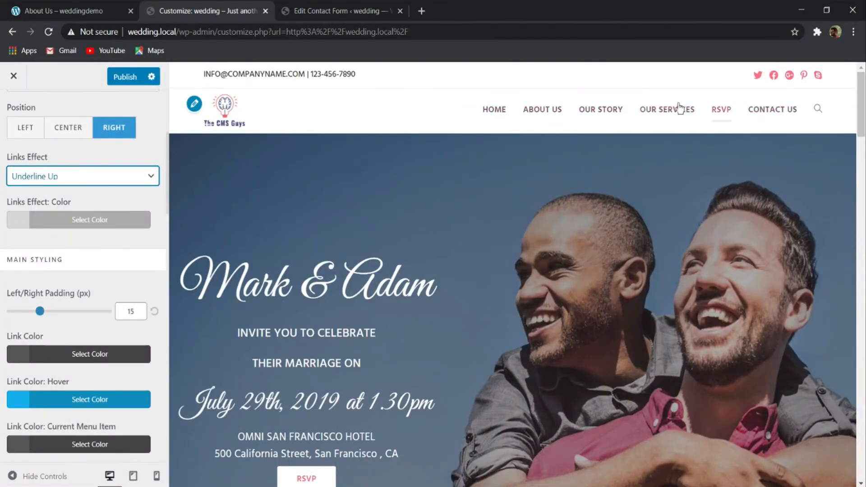
- Set the header menu's links effect color to #262626 and publish the change
{"action": "left_click", "coordinate": [49, 220]}
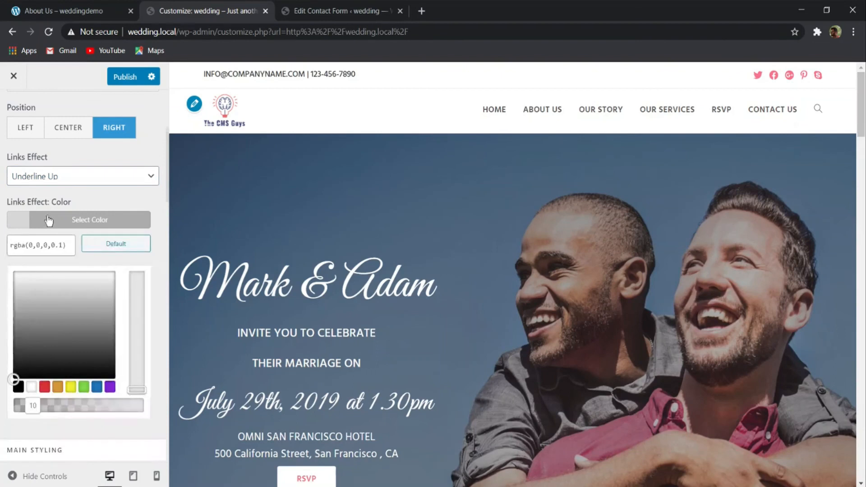
{"action": "triple_click", "coordinate": [31, 238]}
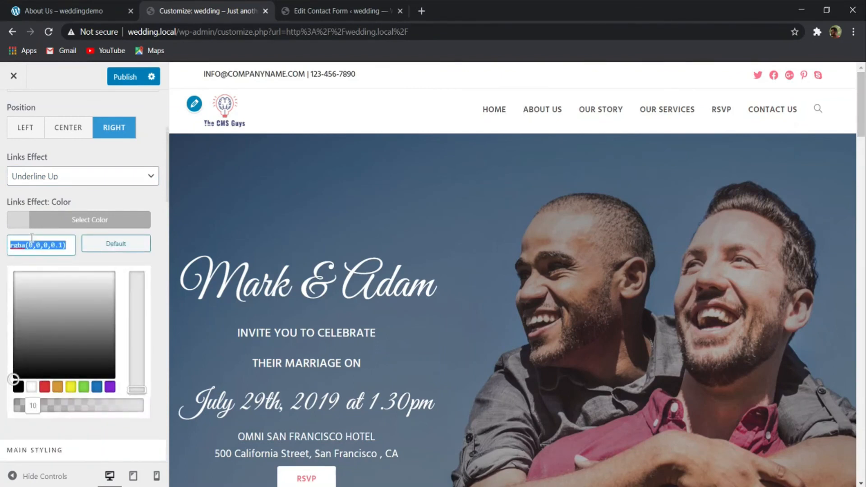
{"action": "type", "text": "#262626"}
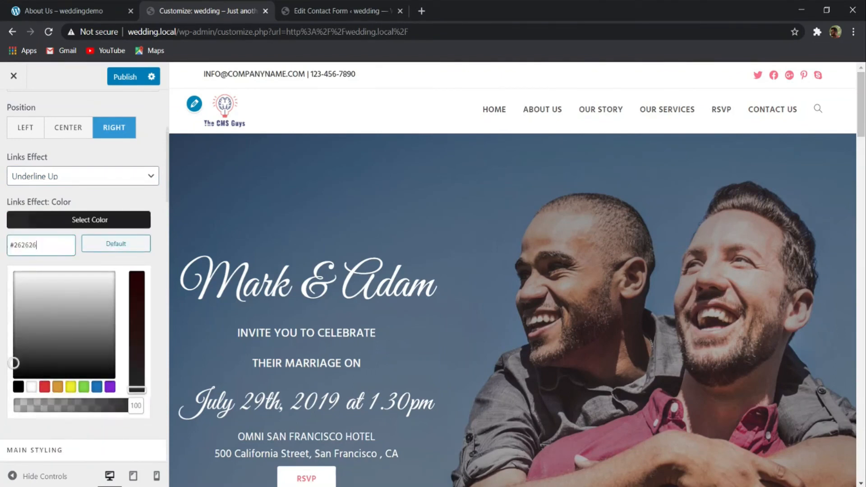
{"action": "left_click", "coordinate": [91, 220]}
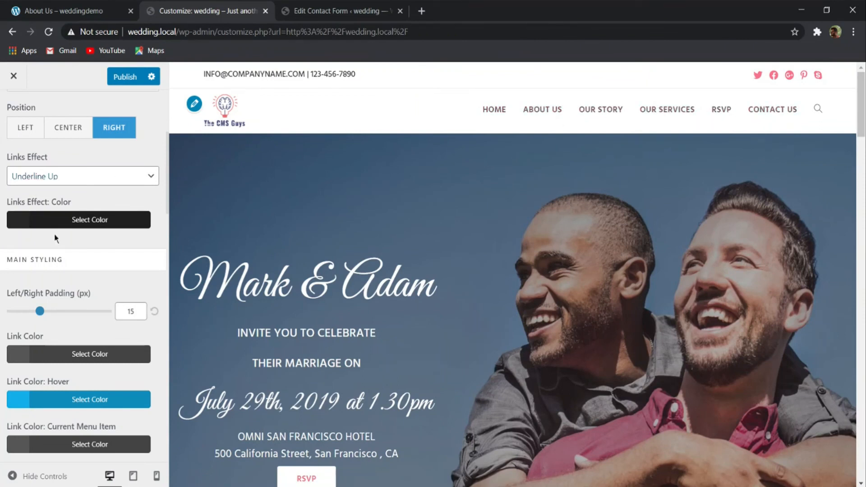
- Set the header menu's search icon style to Disabled, compare the header with the demo site, and publish
{"action": "scroll", "coordinate": [105, 224], "scroll_direction": "down", "scroll_amount": 4}
{"action": "scroll", "coordinate": [68, 188], "scroll_direction": "down", "scroll_amount": 10}
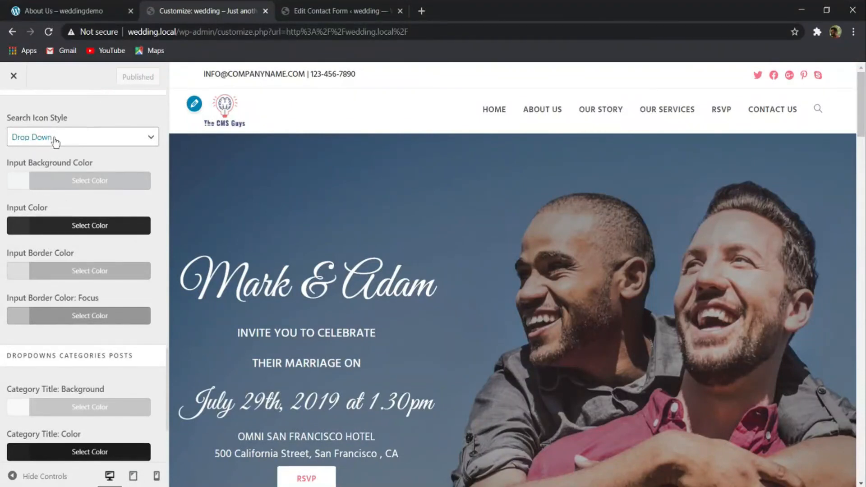
{"action": "left_click", "coordinate": [76, 139]}
{"action": "left_click", "coordinate": [52, 153]}
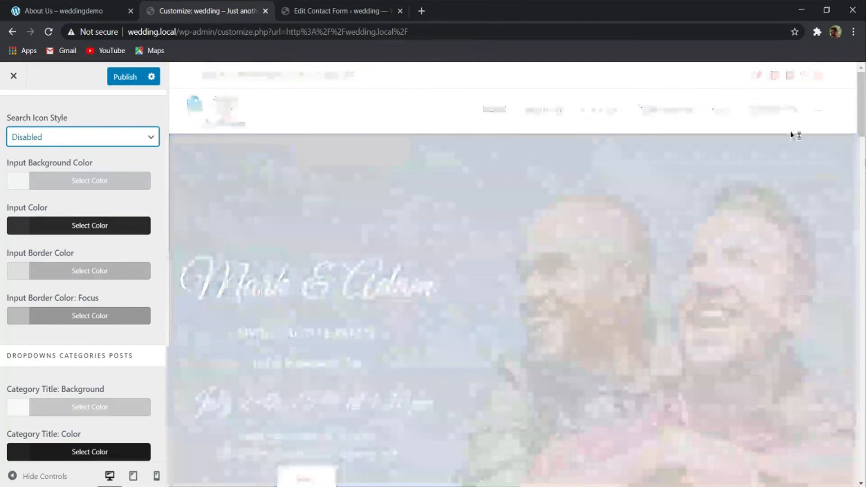
{"action": "scroll", "coordinate": [45, 147], "scroll_direction": "down", "scroll_amount": 2}
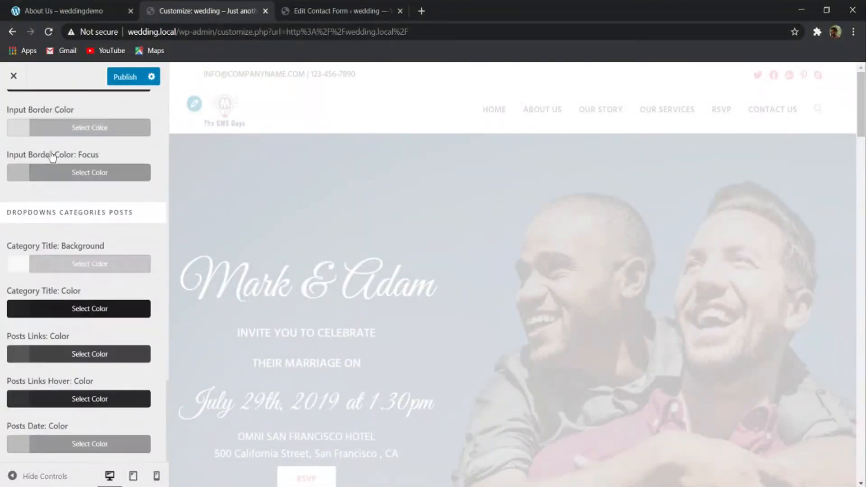
{"action": "scroll", "coordinate": [74, 161], "scroll_direction": "up", "scroll_amount": 20}
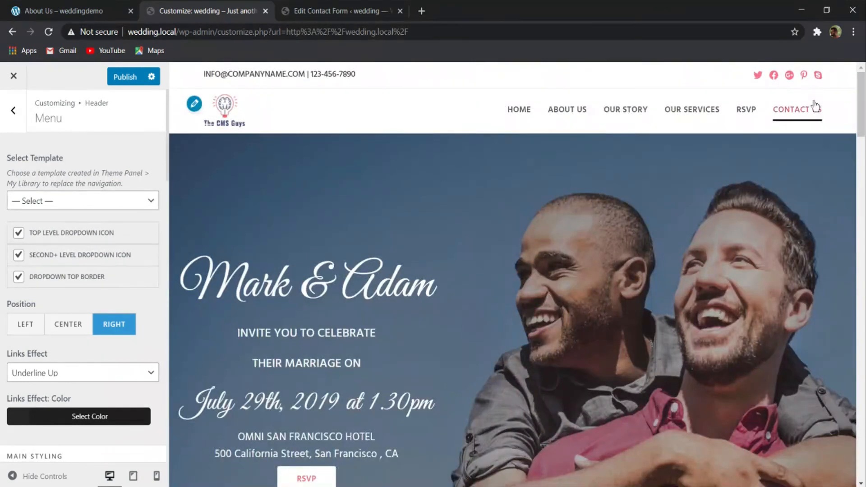
{"action": "left_click", "coordinate": [88, 8]}
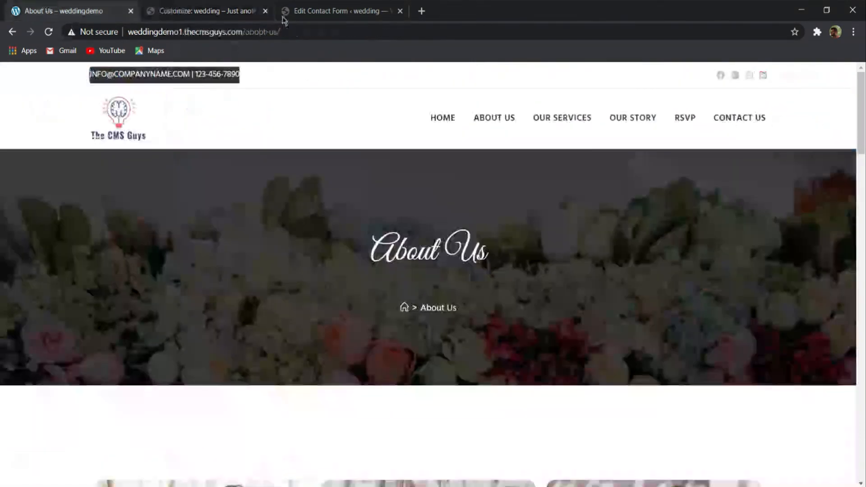
{"action": "left_click", "coordinate": [257, 6]}
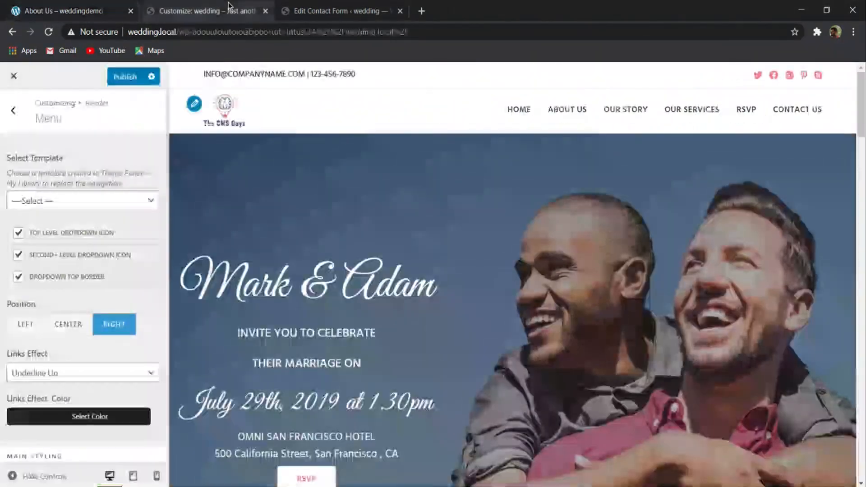
{"action": "left_click", "coordinate": [122, 80]}
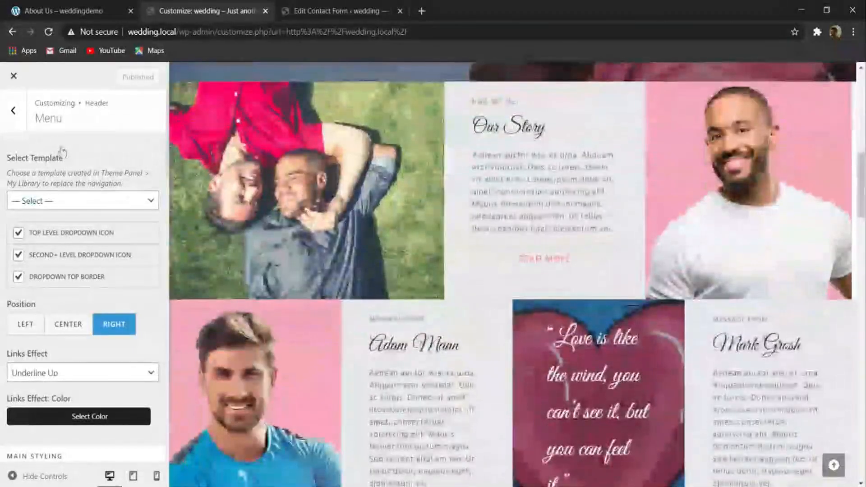
- Examine the homepage preview and compare it with the demo site's About Us page down to the footer
{"action": "left_click", "coordinate": [14, 111]}
{"action": "scroll", "coordinate": [325, 162], "scroll_direction": "down", "scroll_amount": 20}
{"action": "scroll", "coordinate": [308, 215], "scroll_direction": "up", "scroll_amount": 10}
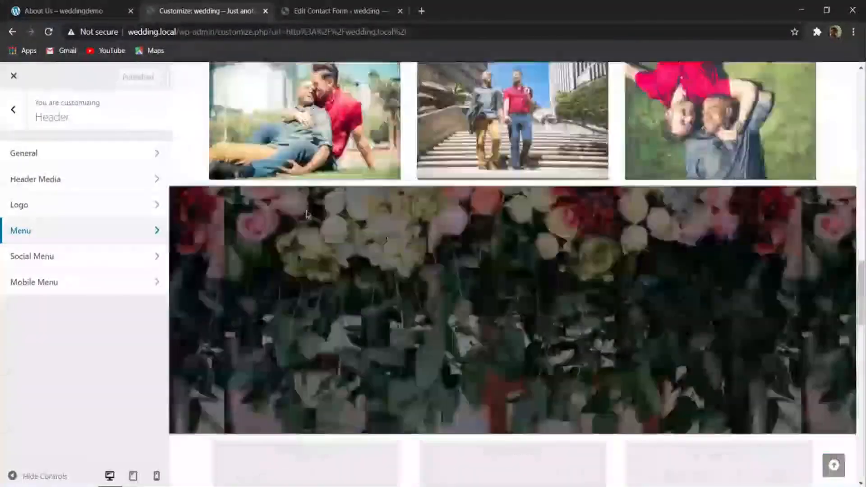
{"action": "scroll", "coordinate": [307, 214], "scroll_direction": "up", "scroll_amount": 10}
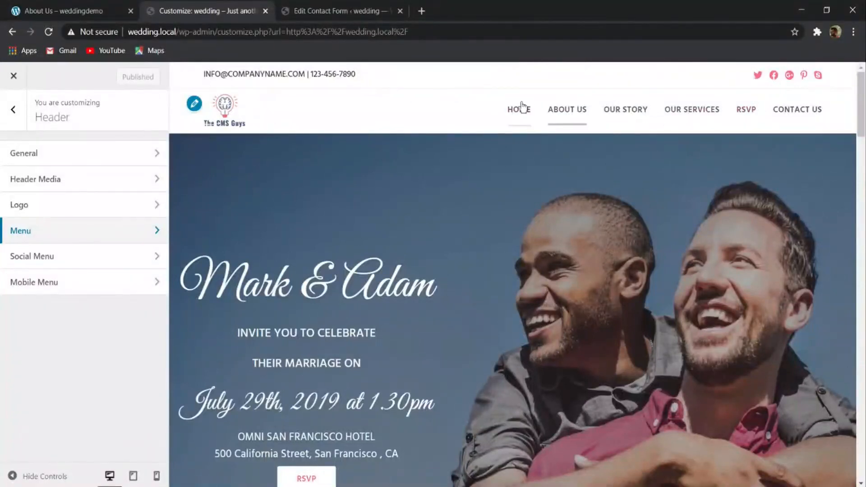
{"action": "scroll", "coordinate": [272, 135], "scroll_direction": "down", "scroll_amount": 8}
{"action": "left_click", "coordinate": [47, 9]}
{"action": "scroll", "coordinate": [319, 170], "scroll_direction": "down", "scroll_amount": 2}
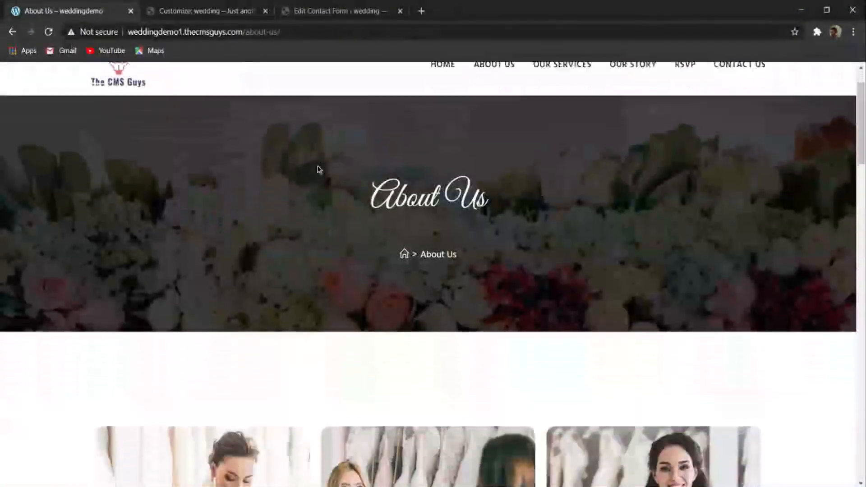
{"action": "scroll", "coordinate": [319, 169], "scroll_direction": "down", "scroll_amount": 20}
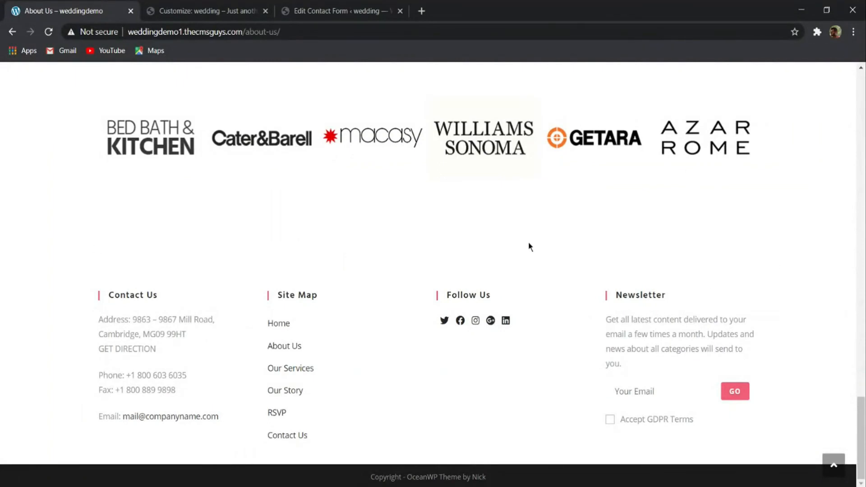
{"action": "left_click", "coordinate": [212, 9]}
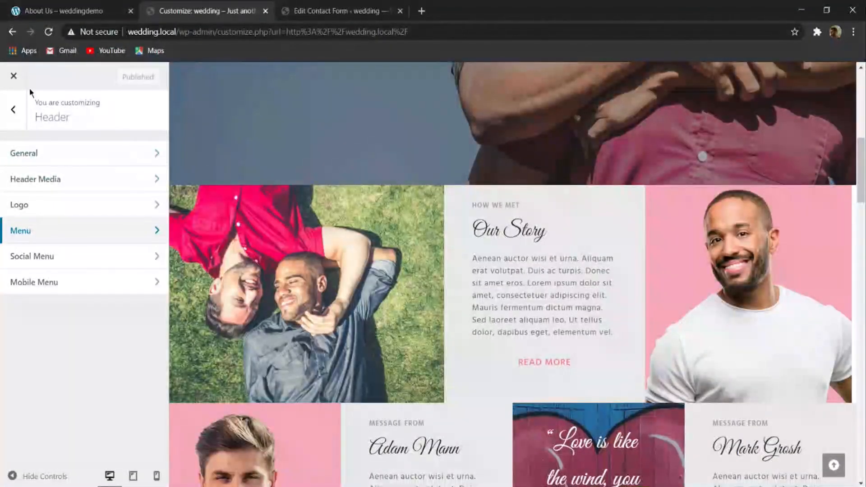
- Examine the Footer Widgets settings, including visibility, fixed footer, parallax effect and columns
{"action": "left_click", "coordinate": [19, 110]}
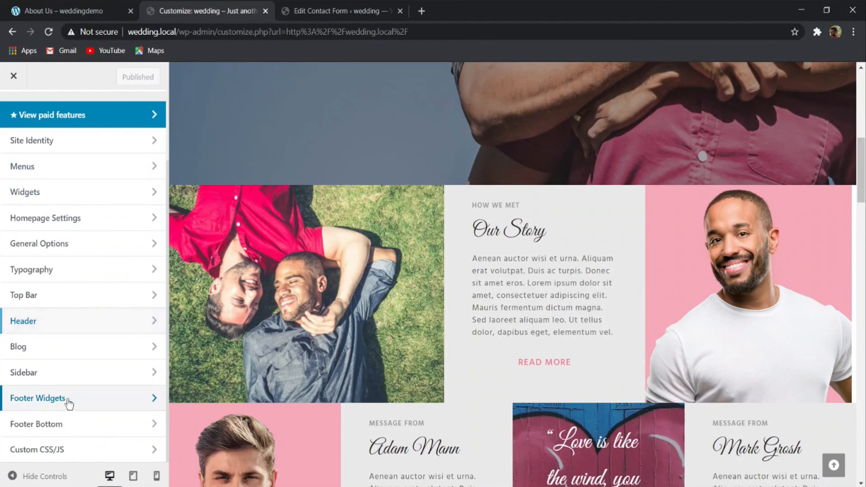
{"action": "left_click", "coordinate": [68, 401]}
{"action": "scroll", "coordinate": [60, 328], "scroll_direction": "down", "scroll_amount": 5}
{"action": "scroll", "coordinate": [45, 329], "scroll_direction": "up", "scroll_amount": 5}
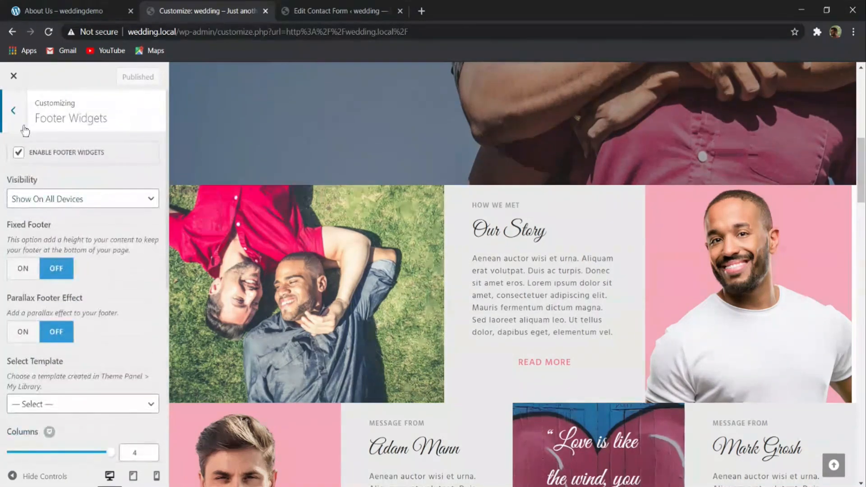
{"action": "left_click", "coordinate": [20, 112]}
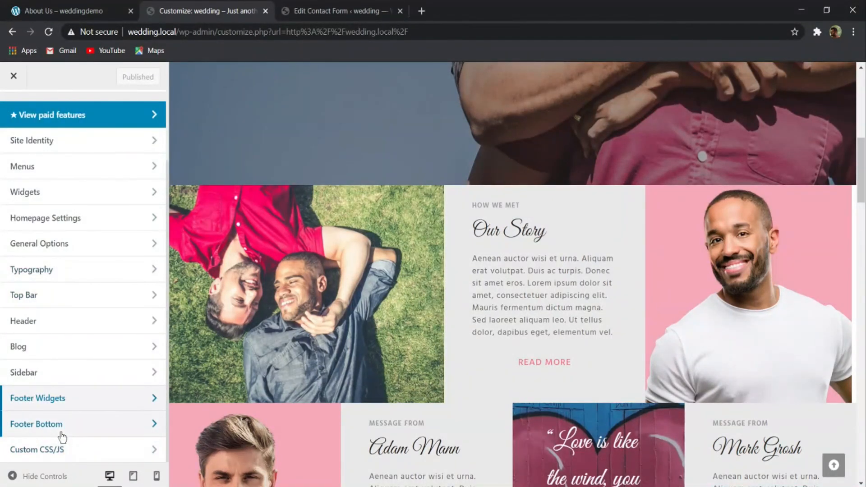
- Change the Footer Bottom copyright text to "Copyright [oceanwp_date] - Made with Love by The Cms Guy"
{"action": "left_click", "coordinate": [36, 423]}
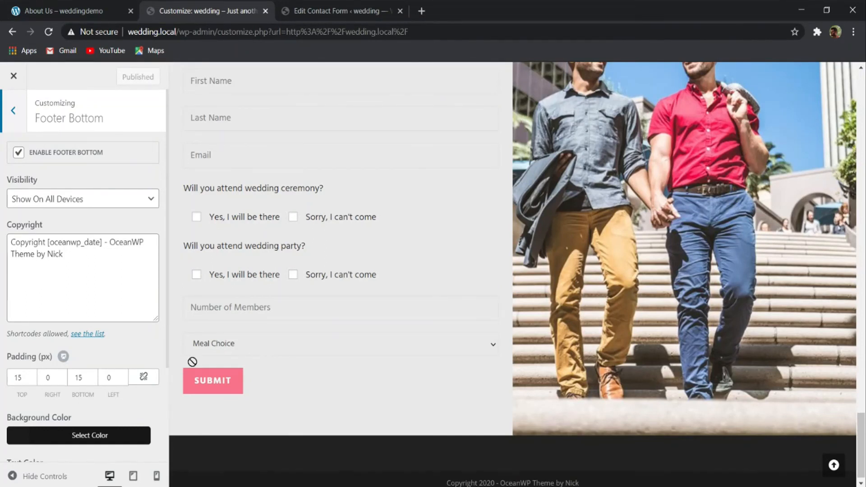
{"action": "left_click_drag", "start_coordinate": [110, 242], "coordinate": [138, 266]}
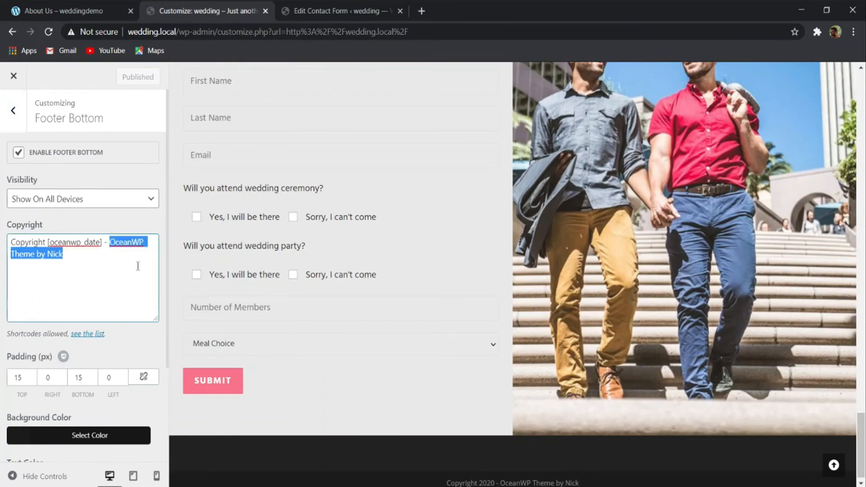
{"action": "key", "text": "BackSpace"}
{"action": "type", "text": "Made with "}
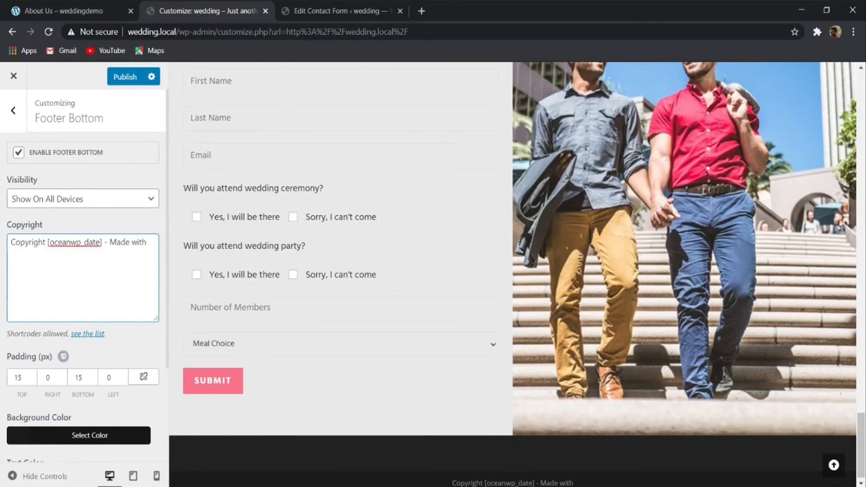
{"action": "type", "text": "Love"}
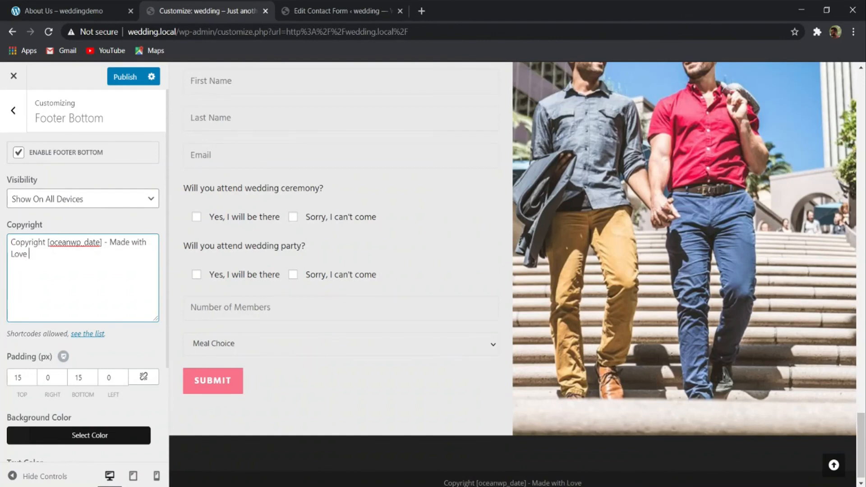
{"action": "type", "text": " by T"}
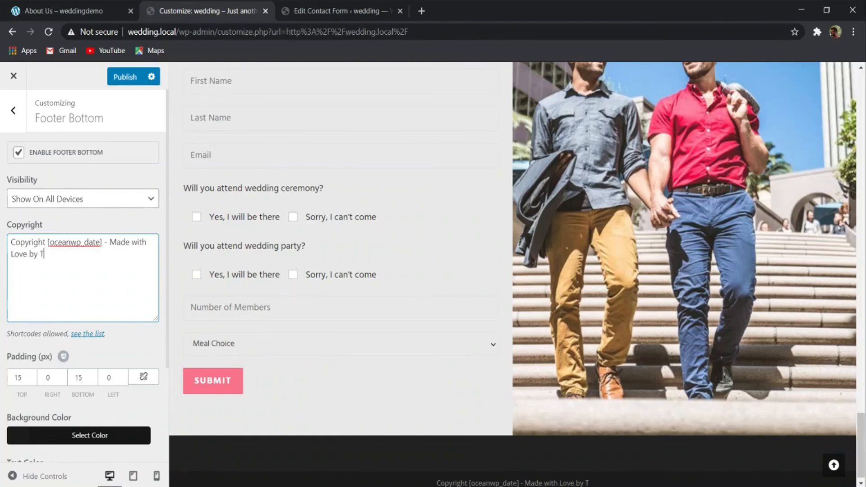
{"action": "type", "text": "he Cms"}
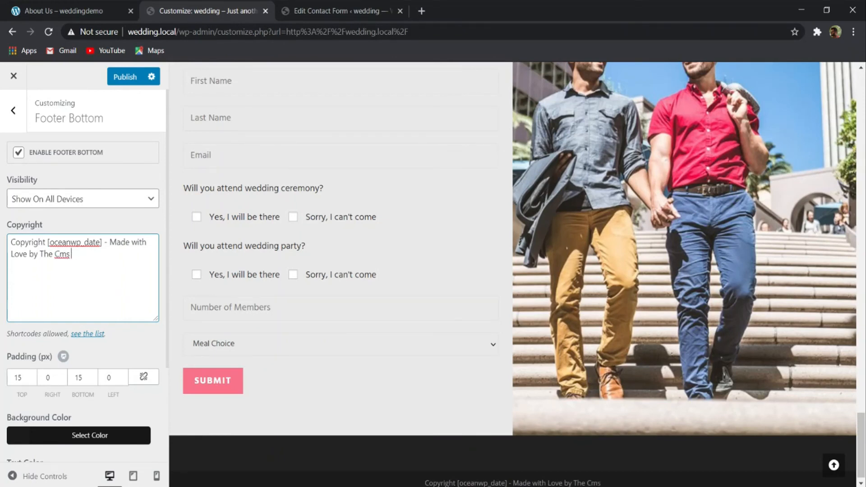
{"action": "type", "text": " Guy"}
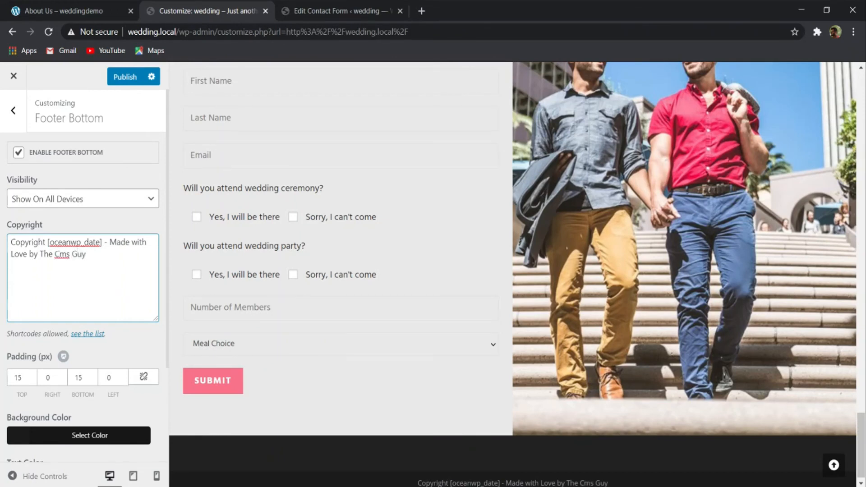
{"action": "scroll", "coordinate": [125, 234], "scroll_direction": "down", "scroll_amount": 3}
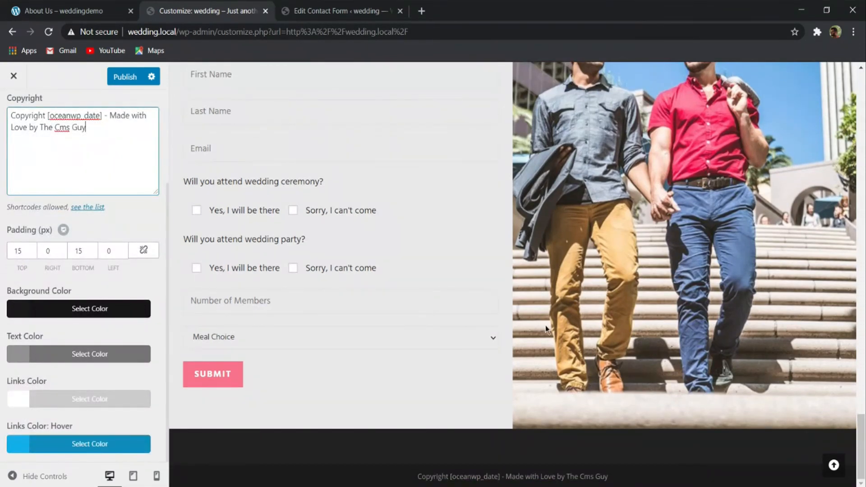
- Compare the footer with the demo site's About Us page and publish the copyright change
{"action": "left_click", "coordinate": [89, 6]}
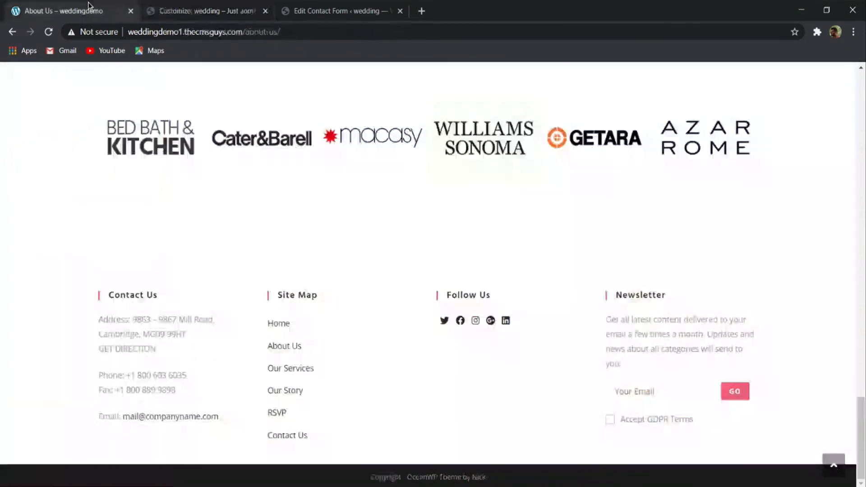
{"action": "scroll", "coordinate": [335, 365], "scroll_direction": "up", "scroll_amount": 2}
{"action": "scroll", "coordinate": [335, 364], "scroll_direction": "down", "scroll_amount": 2}
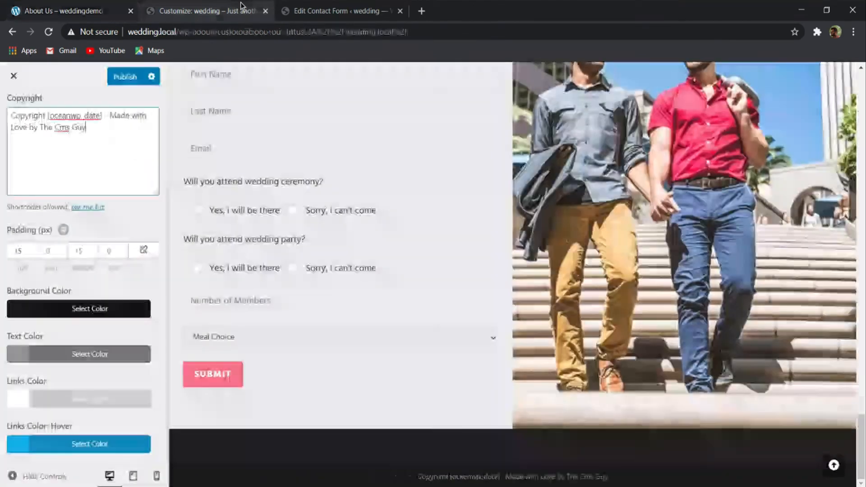
{"action": "left_click", "coordinate": [234, 10]}
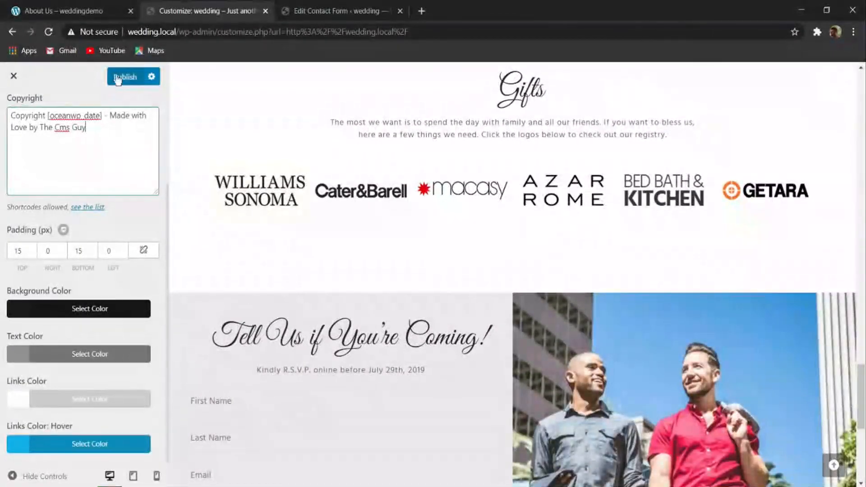
{"action": "left_click", "coordinate": [120, 77]}
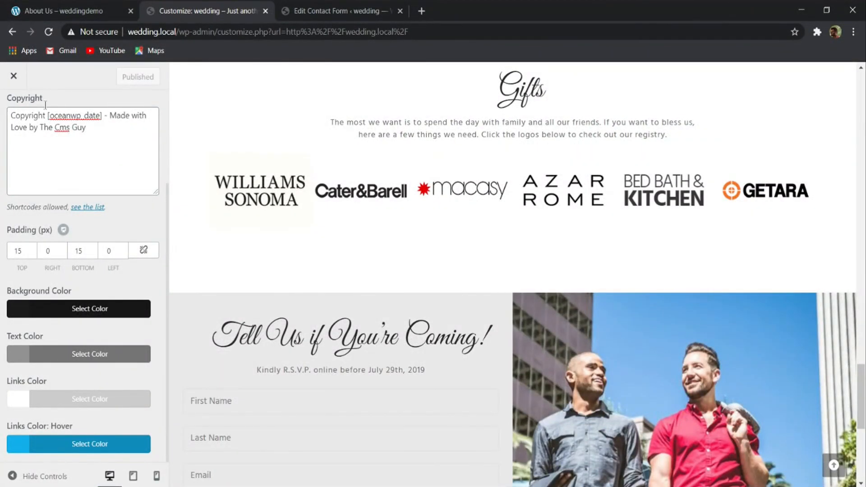
- Check the Footer Widgets settings again and examine the footer in the homepage preview
{"action": "scroll", "coordinate": [45, 104], "scroll_direction": "up", "scroll_amount": 5}
{"action": "left_click", "coordinate": [12, 110]}
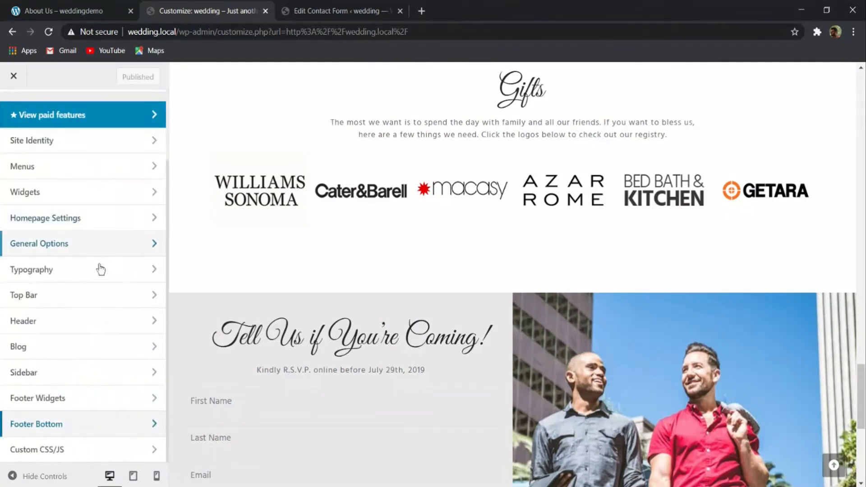
{"action": "left_click", "coordinate": [71, 398]}
{"action": "scroll", "coordinate": [90, 361], "scroll_direction": "down", "scroll_amount": 7}
{"action": "scroll", "coordinate": [286, 313], "scroll_direction": "down", "scroll_amount": 7}
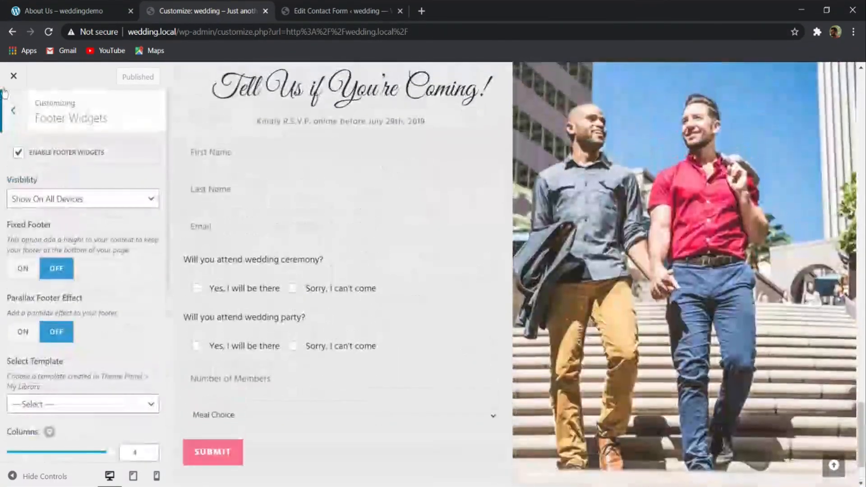
{"action": "left_click", "coordinate": [12, 110]}
{"action": "scroll", "coordinate": [315, 180], "scroll_direction": "down", "scroll_amount": 2}
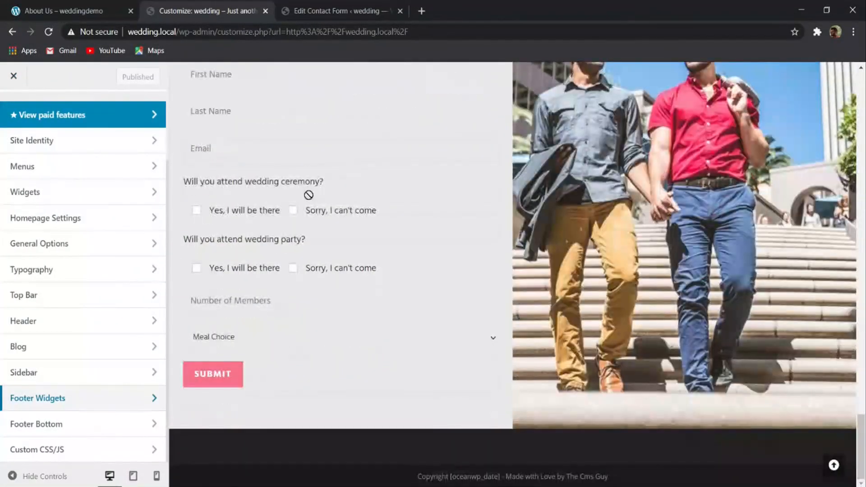
{"action": "scroll", "coordinate": [316, 193], "scroll_direction": "up", "scroll_amount": 5}
{"action": "scroll", "coordinate": [12, 177], "scroll_direction": "up", "scroll_amount": 2}
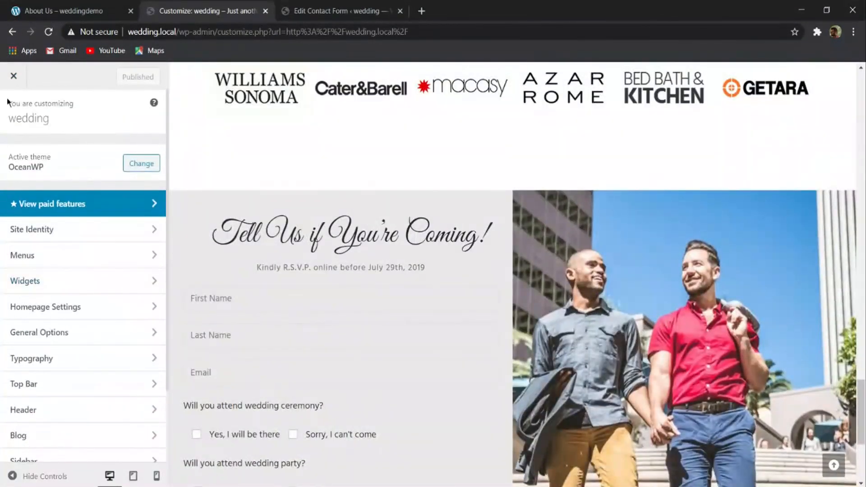
- Close the Customizer and open the Widgets page in the wedding site's admin dashboard
{"action": "left_click", "coordinate": [5, 83]}
{"action": "scroll", "coordinate": [229, 106], "scroll_direction": "down", "scroll_amount": 5}
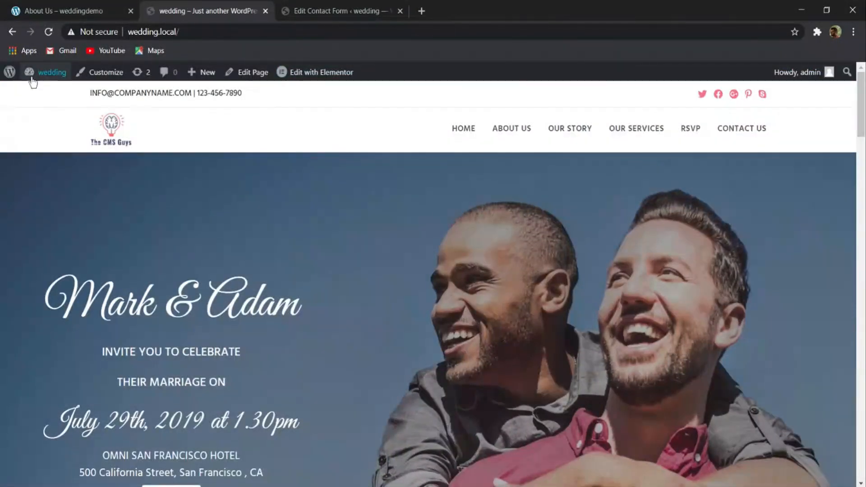
{"action": "mouse_move", "coordinate": [29, 77]}
{"action": "left_click", "coordinate": [73, 98]}
{"action": "scroll", "coordinate": [52, 227], "scroll_direction": "down", "scroll_amount": 10}
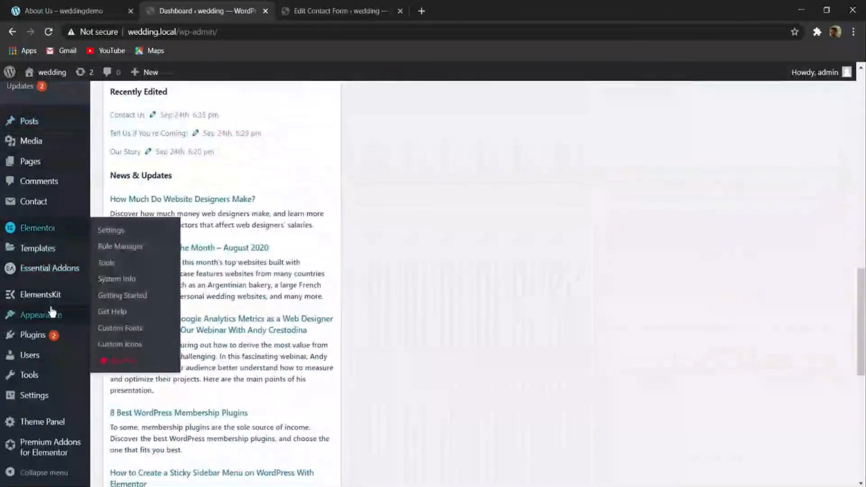
{"action": "mouse_move", "coordinate": [49, 315]}
{"action": "left_click", "coordinate": [118, 351]}
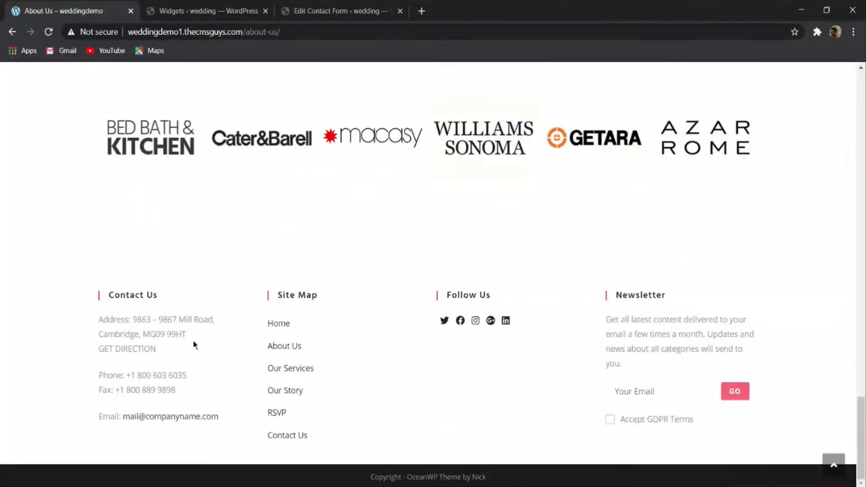
- Examine the demo site's footer columns, including the Contact Us details, the Site Map links and the Follow Us icons
{"action": "left_click_drag", "start_coordinate": [100, 314], "coordinate": [193, 383]}
{"action": "left_click", "coordinate": [137, 310]}
{"action": "left_click_drag", "start_coordinate": [307, 318], "coordinate": [344, 373]}
{"action": "left_click", "coordinate": [361, 367]}
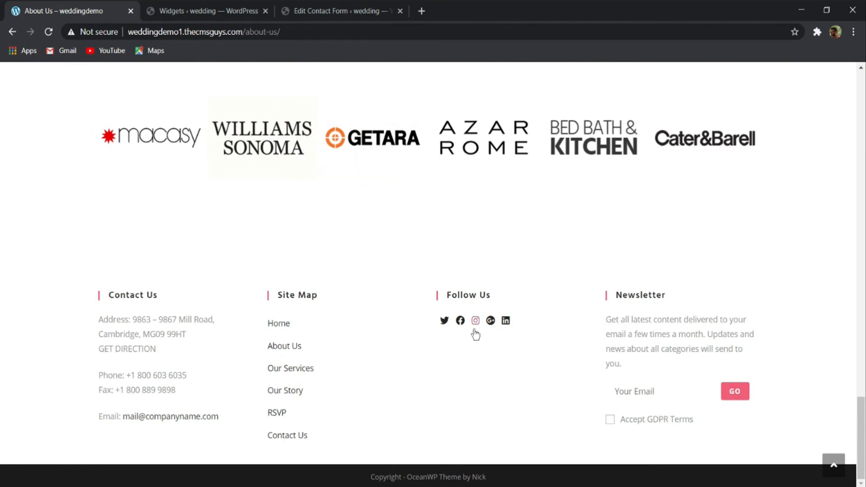
{"action": "left_click_drag", "start_coordinate": [96, 318], "coordinate": [225, 423]}
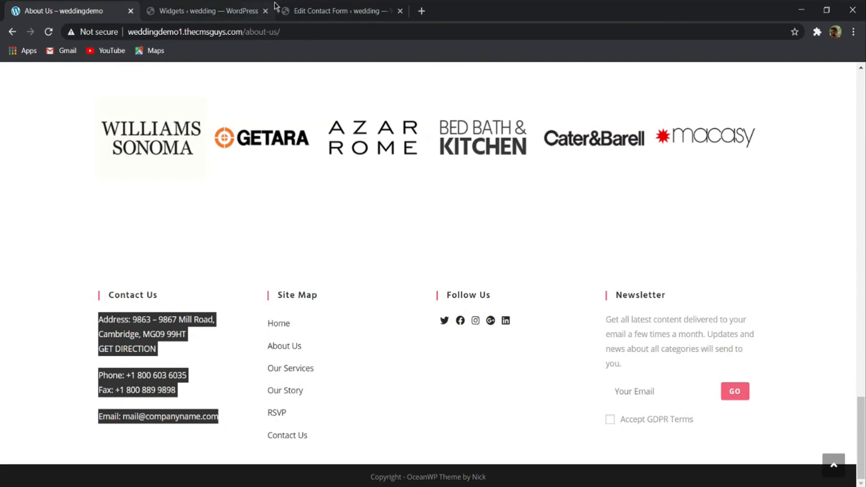
- Add the Contact Info widget to the Footer 1 area, checking it against the demo's Contact Us column
{"action": "left_click", "coordinate": [241, 13]}
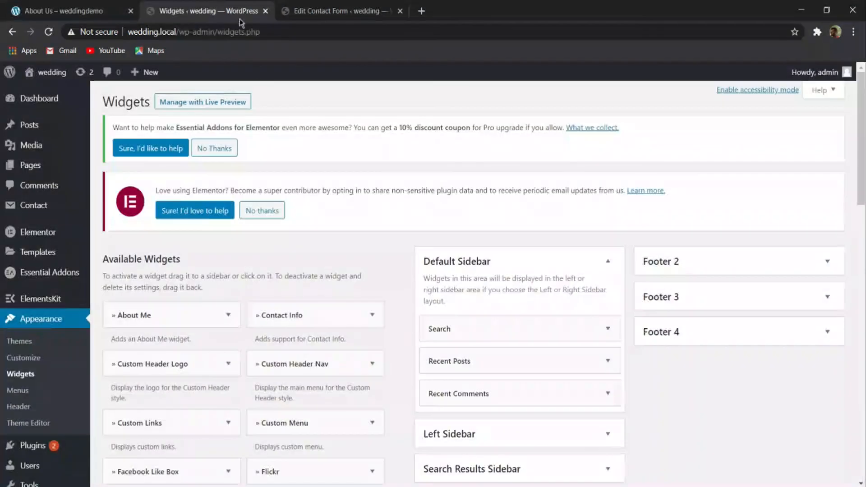
{"action": "left_click", "coordinate": [369, 315]}
{"action": "left_click", "coordinate": [72, 3]}
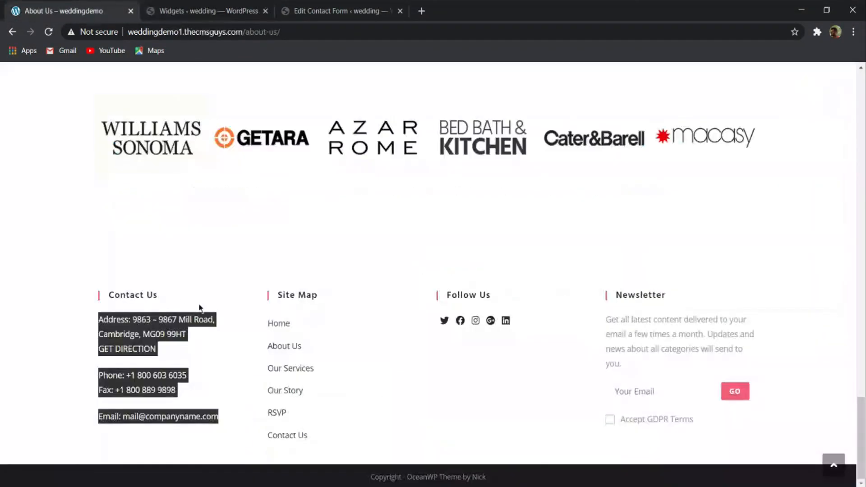
{"action": "left_click", "coordinate": [120, 323]}
{"action": "left_click", "coordinate": [205, 11]}
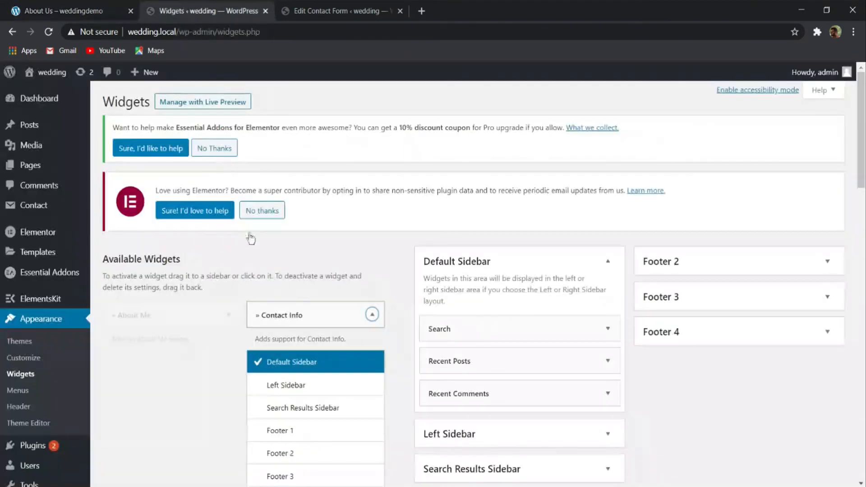
{"action": "scroll", "coordinate": [305, 315], "scroll_direction": "down", "scroll_amount": 4}
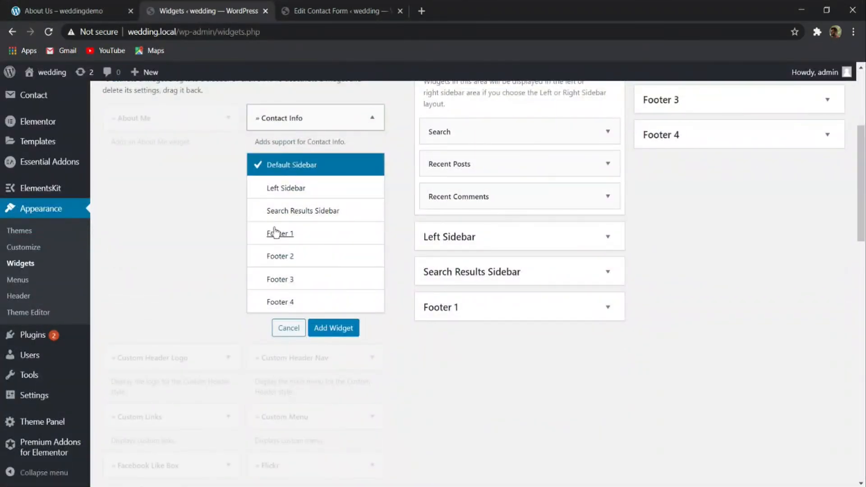
{"action": "left_click", "coordinate": [276, 234]}
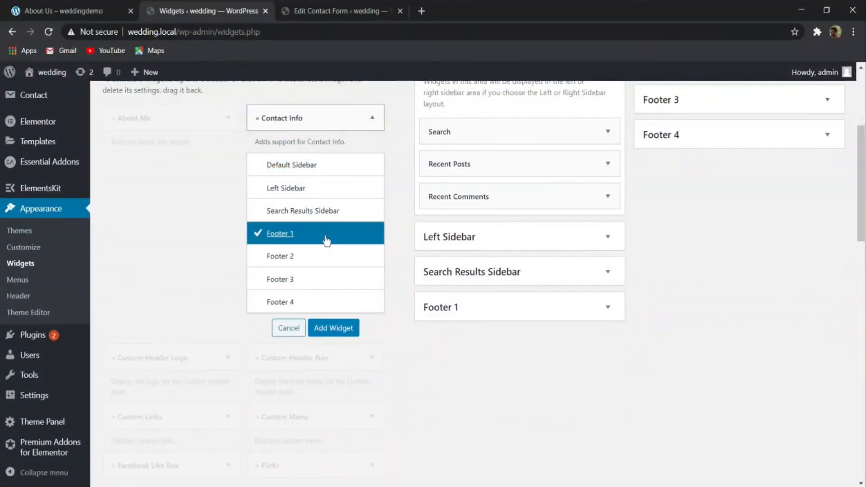
{"action": "left_click", "coordinate": [333, 329]}
- Review the Contact Info widget's fields and clear the icon class, title and content in its Fax section
{"action": "scroll", "coordinate": [463, 239], "scroll_direction": "down", "scroll_amount": 4}
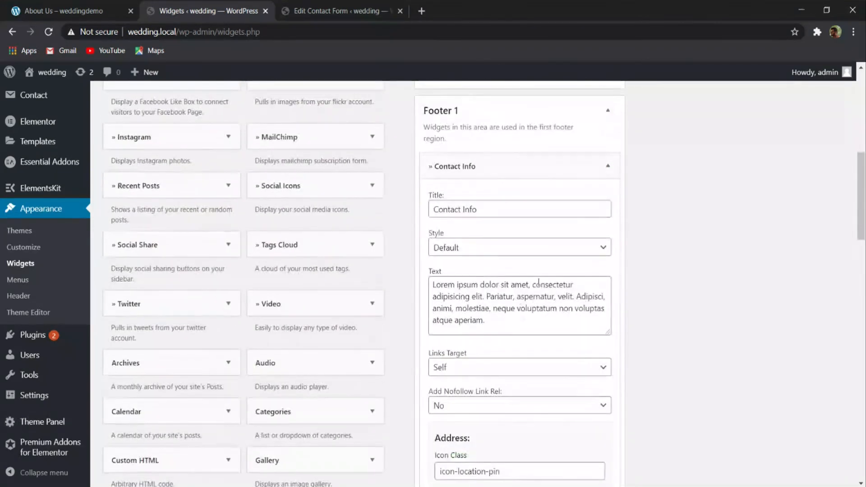
{"action": "scroll", "coordinate": [470, 249], "scroll_direction": "down", "scroll_amount": 15}
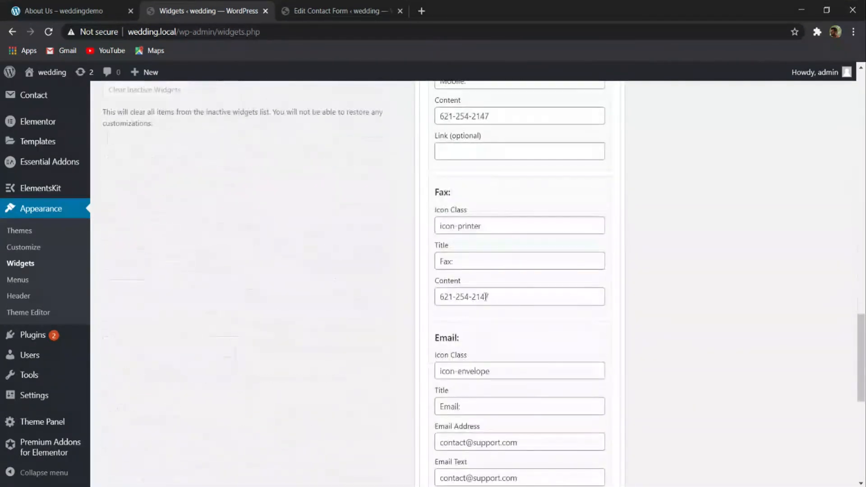
{"action": "scroll", "coordinate": [470, 255], "scroll_direction": "up", "scroll_amount": 4}
{"action": "scroll", "coordinate": [467, 269], "scroll_direction": "up", "scroll_amount": 8}
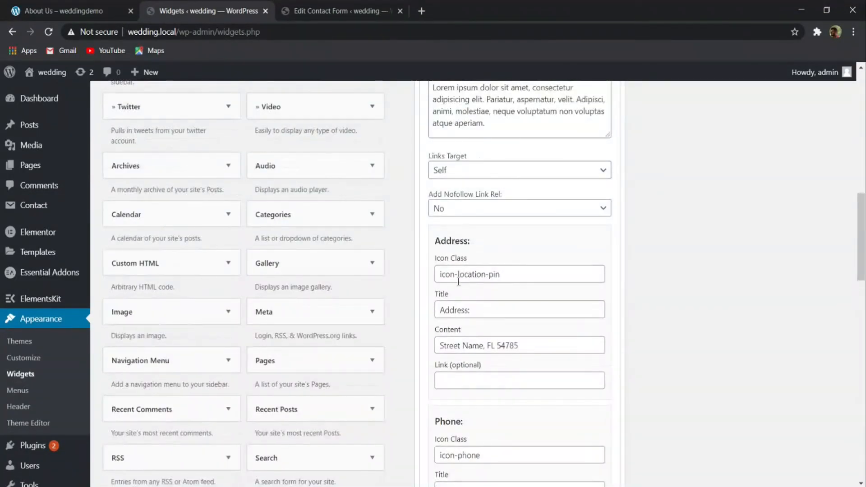
{"action": "scroll", "coordinate": [476, 269], "scroll_direction": "down", "scroll_amount": 4}
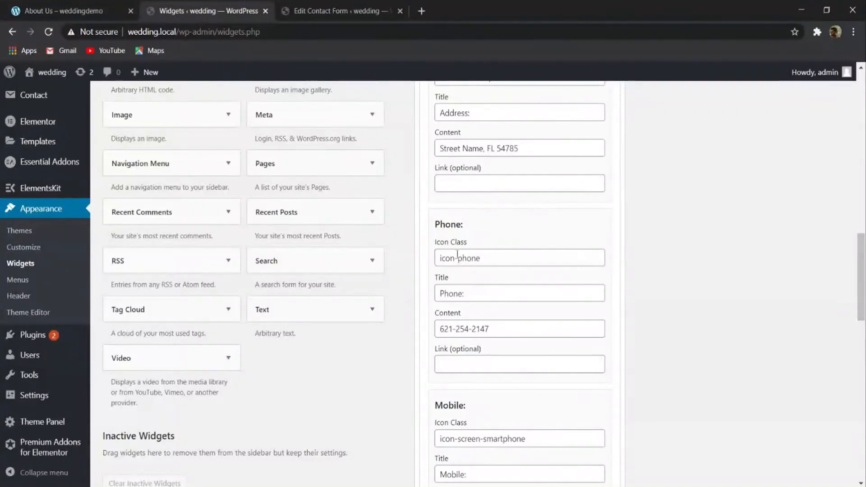
{"action": "scroll", "coordinate": [473, 264], "scroll_direction": "down", "scroll_amount": 4}
{"action": "scroll", "coordinate": [483, 272], "scroll_direction": "down", "scroll_amount": 4}
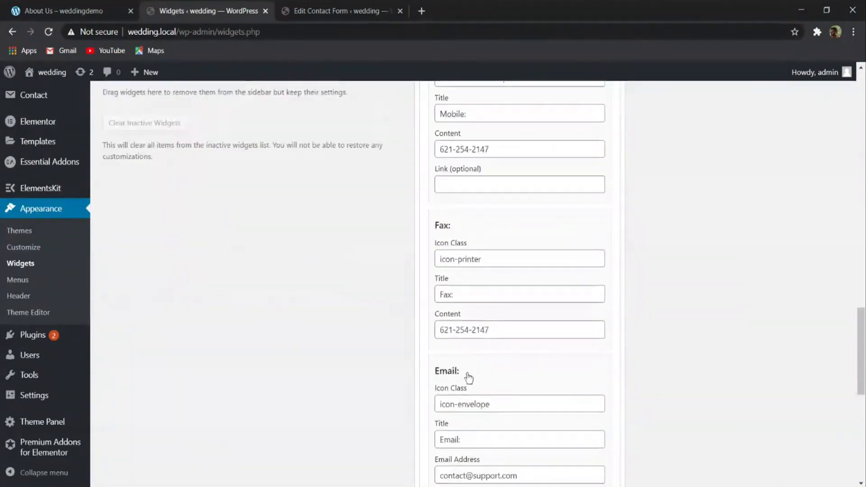
{"action": "triple_click", "coordinate": [481, 226]}
{"action": "key", "text": "BackSpace"}
{"action": "triple_click", "coordinate": [475, 261]}
{"action": "key", "text": "BackSpace"}
{"action": "triple_click", "coordinate": [529, 295]}
{"action": "key", "text": "BackSpace"}
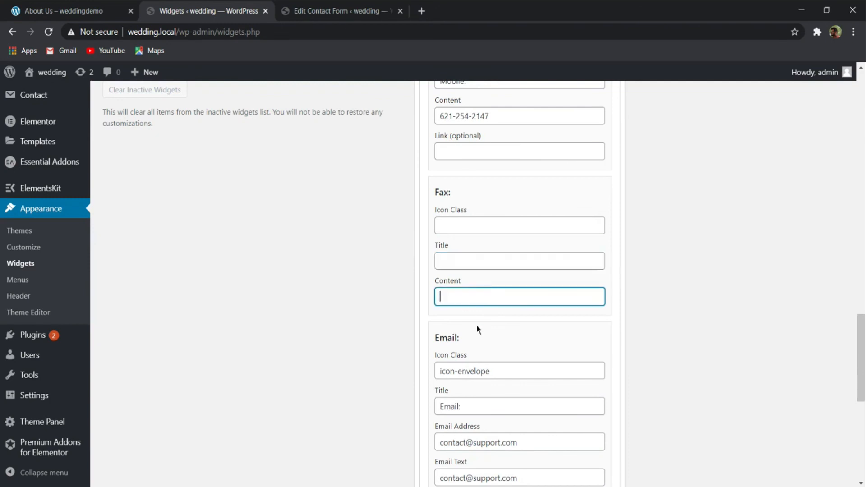
- Clear the Website section's icon class and the other unneeded fields below it, and save the Contact Info widget
{"action": "scroll", "coordinate": [497, 371], "scroll_direction": "down", "scroll_amount": 4}
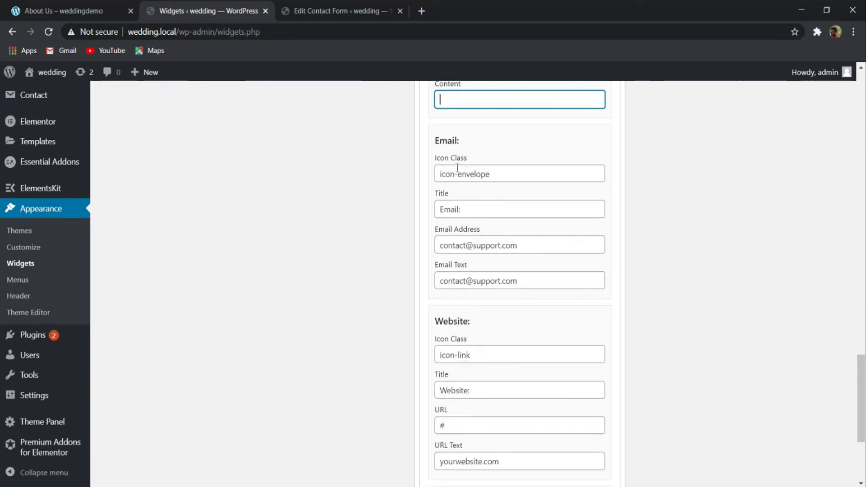
{"action": "triple_click", "coordinate": [481, 351]}
{"action": "key", "text": "BackSpace"}
{"action": "scroll", "coordinate": [459, 194], "scroll_direction": "down", "scroll_amount": 4}
{"action": "left_click_drag", "start_coordinate": [458, 195], "coordinate": [410, 207]}
{"action": "triple_click", "coordinate": [476, 209]}
{"action": "key", "text": "BackSpace"}
{"action": "key", "text": "Tab"}
{"action": "key", "text": "BackSpace"}
{"action": "key", "text": "Tab"}
{"action": "key", "text": "BackSpace"}
{"action": "key", "text": "Tab"}
{"action": "key", "text": "BackSpace"}
{"action": "key", "text": "Tab"}
{"action": "left_click", "coordinate": [595, 426]}
- Open the wedding site's front end and compare its footer Contact Info column with the demo site's Contact Us column
{"action": "scroll", "coordinate": [591, 370], "scroll_direction": "up", "scroll_amount": 15}
{"action": "scroll", "coordinate": [576, 346], "scroll_direction": "down", "scroll_amount": 7}
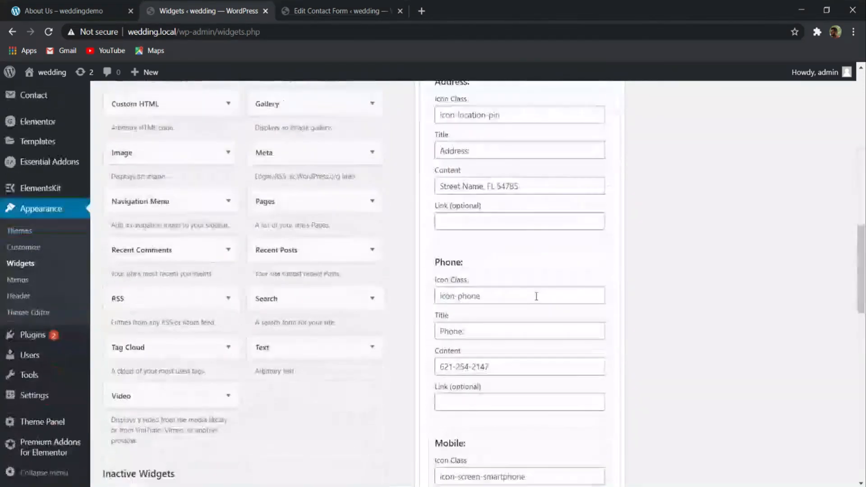
{"action": "left_click", "coordinate": [339, 11]}
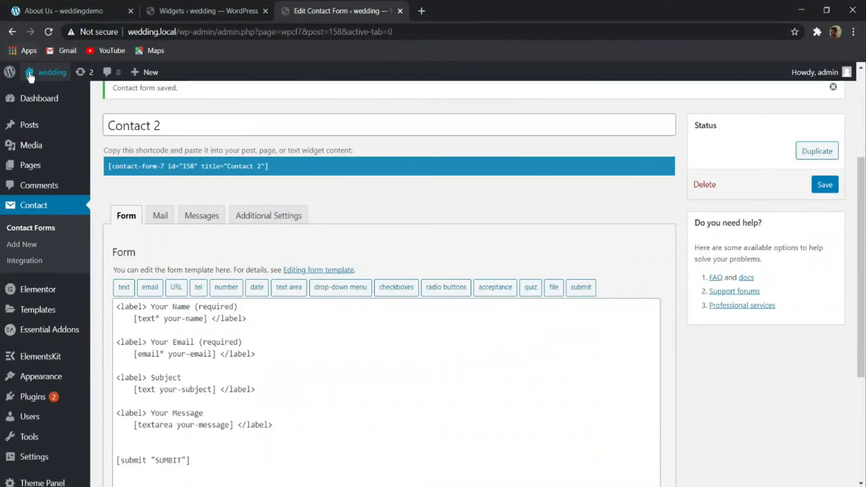
{"action": "left_click", "coordinate": [51, 93]}
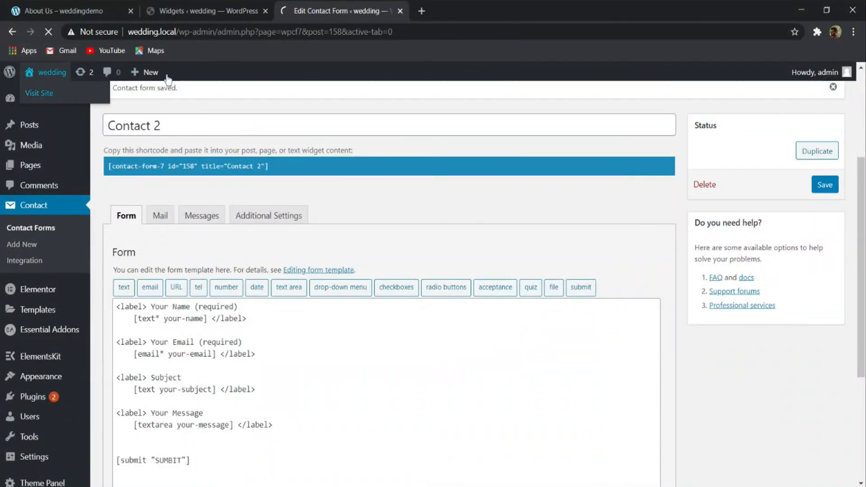
{"action": "scroll", "coordinate": [296, 145], "scroll_direction": "down", "scroll_amount": 20}
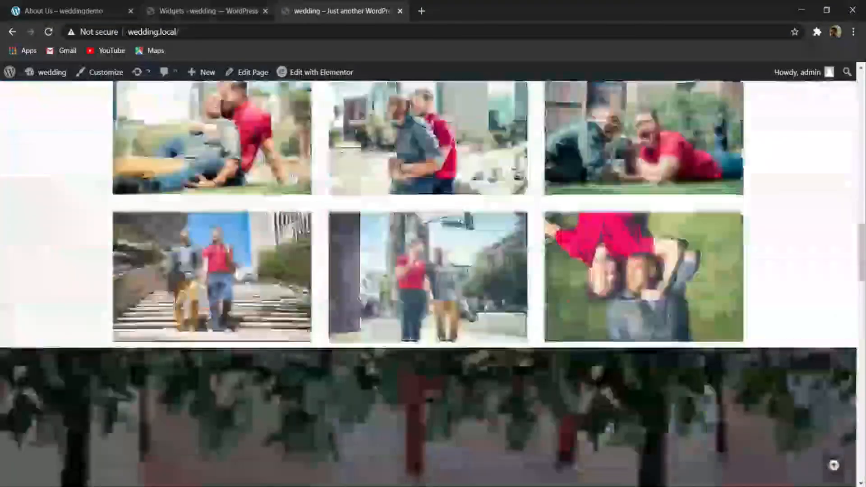
{"action": "scroll", "coordinate": [158, 379], "scroll_direction": "down", "scroll_amount": 3}
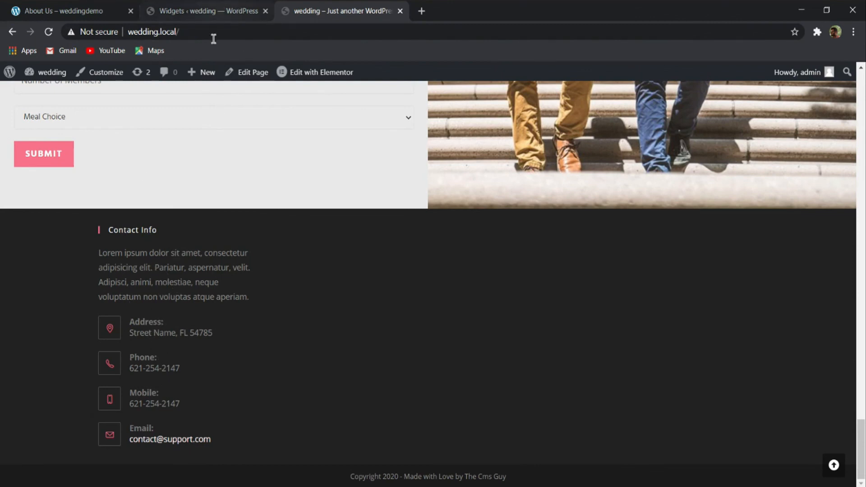
{"action": "key", "text": "ctrl+1"}
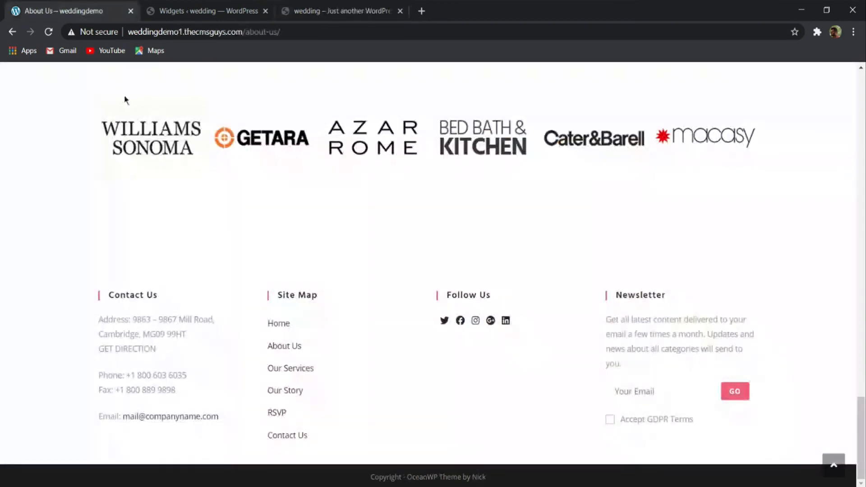
{"action": "left_click", "coordinate": [321, 11]}
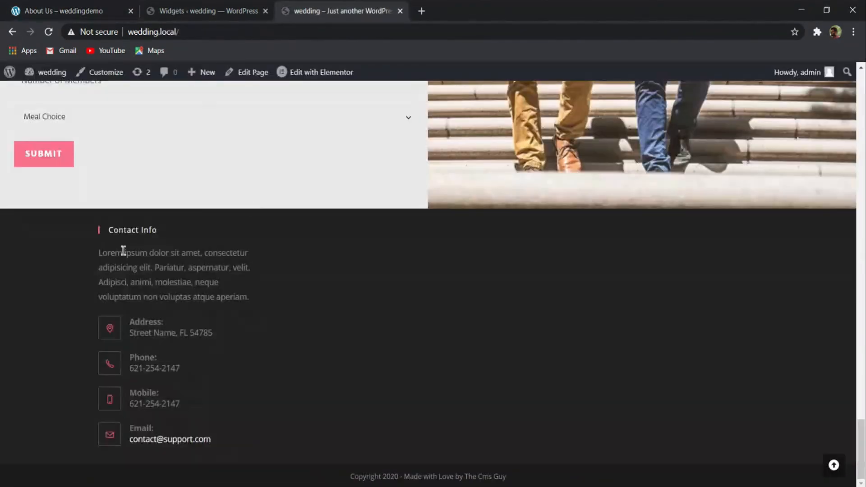
{"action": "left_click_drag", "start_coordinate": [102, 251], "coordinate": [273, 279]}
- Change the title of the Contact Info widget in Footer 1 to "Contact Us"
{"action": "key", "text": "ctrl+2"}
{"action": "scroll", "coordinate": [541, 159], "scroll_direction": "up", "scroll_amount": 15}
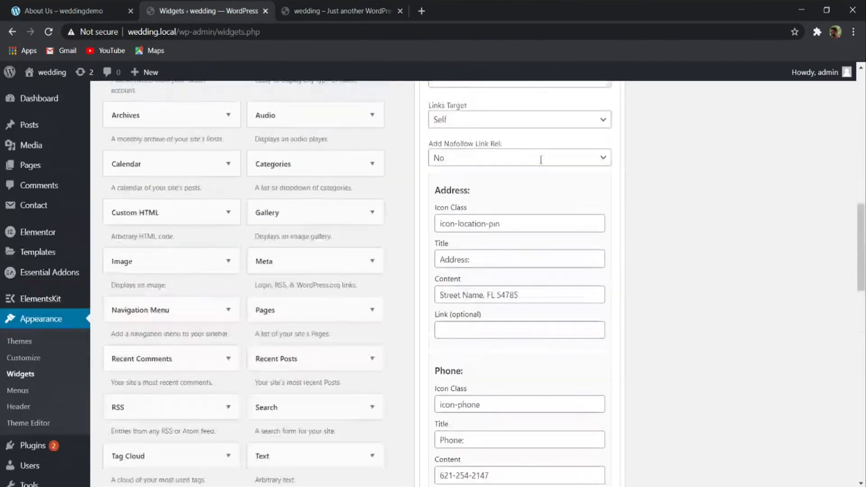
{"action": "scroll", "coordinate": [489, 231], "scroll_direction": "down", "scroll_amount": 5}
{"action": "left_click_drag", "start_coordinate": [478, 227], "coordinate": [467, 227]}
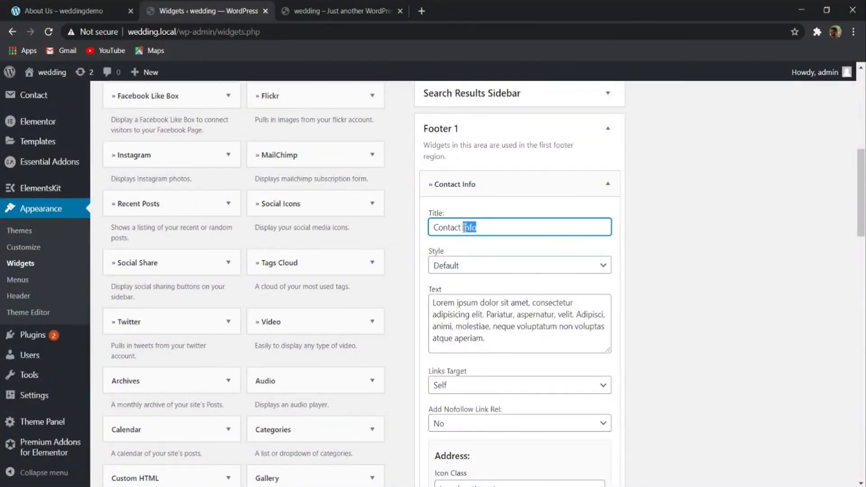
{"action": "key", "text": "BackSpace"}
{"action": "type", "text": "Us"}
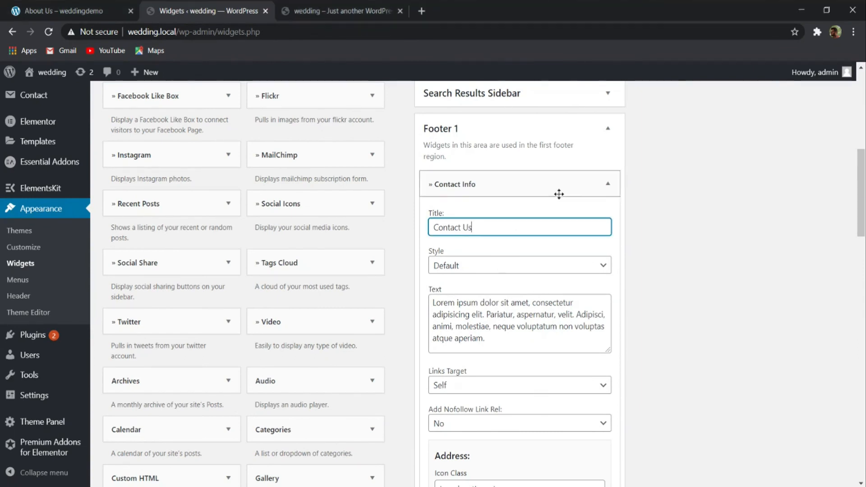
- Clear the placeholder paragraph from the Contact Info widget's text and save the widget
{"action": "scroll", "coordinate": [559, 193], "scroll_direction": "down", "scroll_amount": 4}
{"action": "left_click_drag", "start_coordinate": [486, 141], "coordinate": [424, 106]}
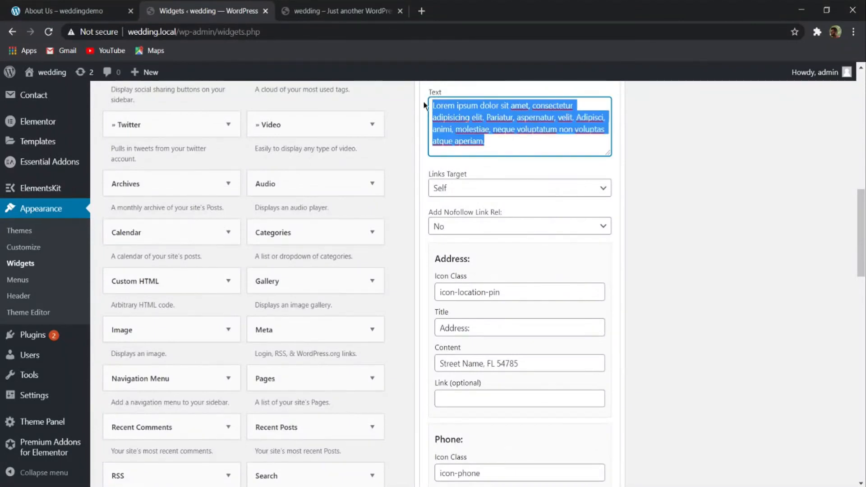
{"action": "key", "text": "BackSpace"}
{"action": "scroll", "coordinate": [525, 271], "scroll_direction": "down", "scroll_amount": 15}
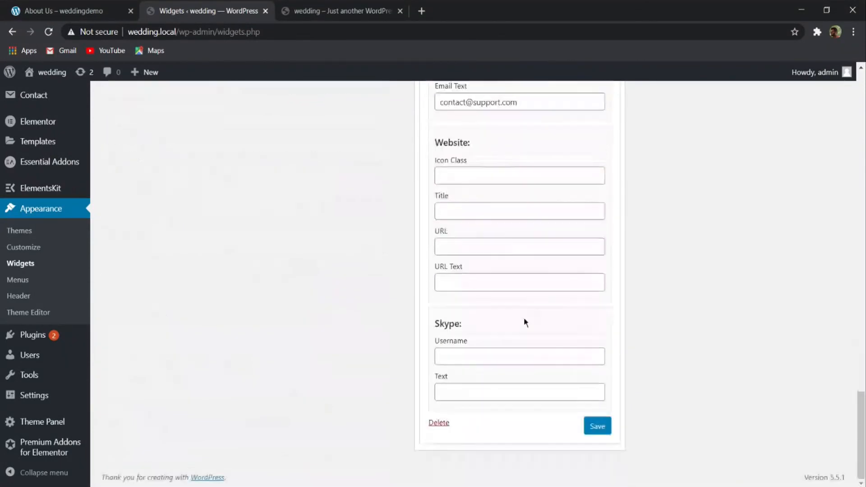
{"action": "left_click", "coordinate": [597, 424]}
{"action": "scroll", "coordinate": [272, 83], "scroll_direction": "up", "scroll_amount": 10}
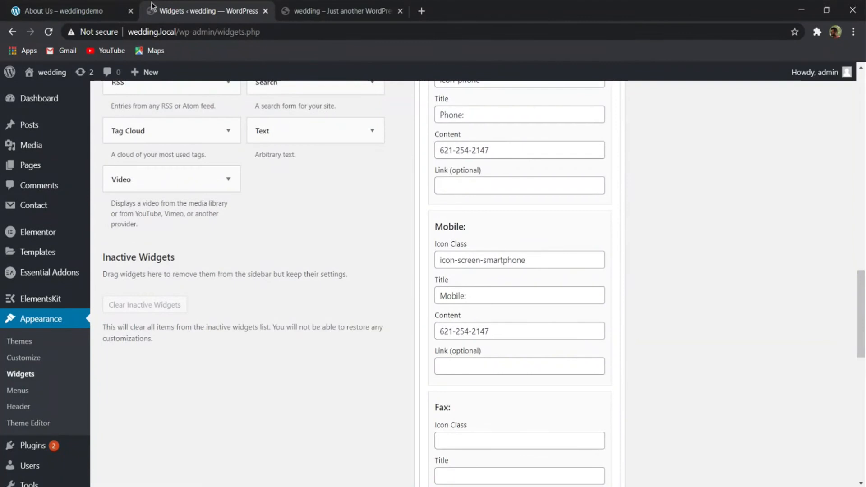
- Examine the demo footer's Site Map column against the wedding site's footer, and look over the available widgets
{"action": "left_click", "coordinate": [78, 10]}
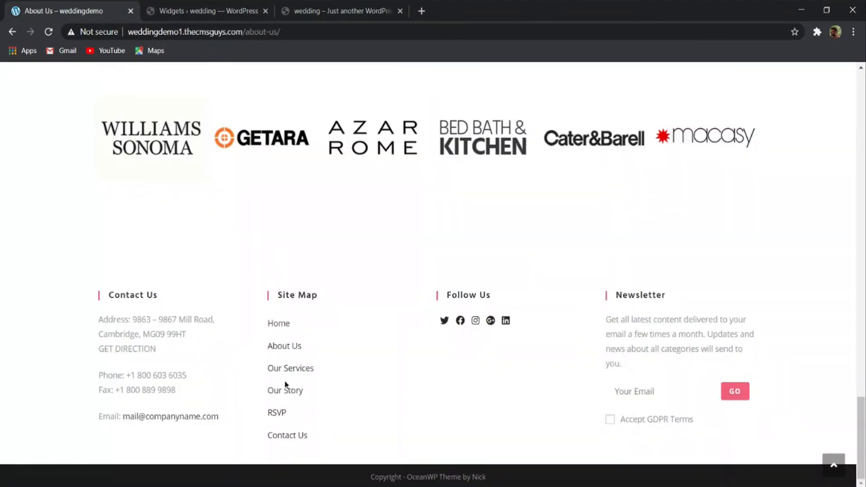
{"action": "left_click", "coordinate": [331, 13]}
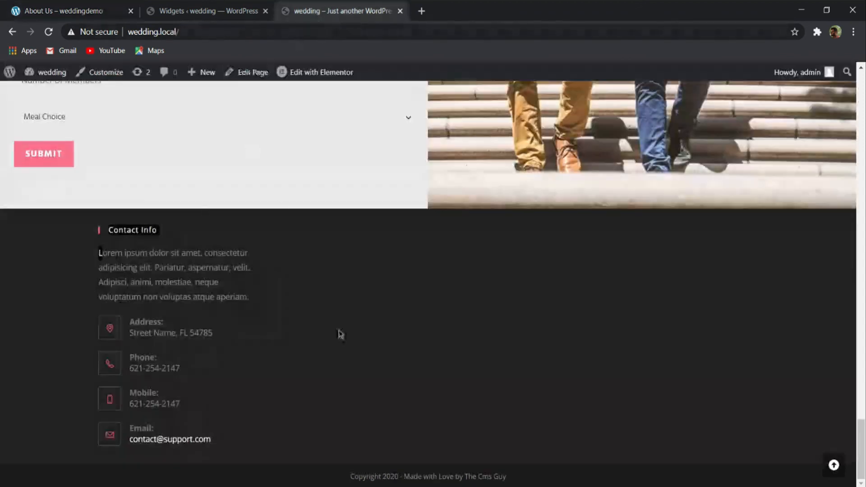
{"action": "left_click", "coordinate": [213, 7]}
{"action": "scroll", "coordinate": [308, 345], "scroll_direction": "up", "scroll_amount": 4}
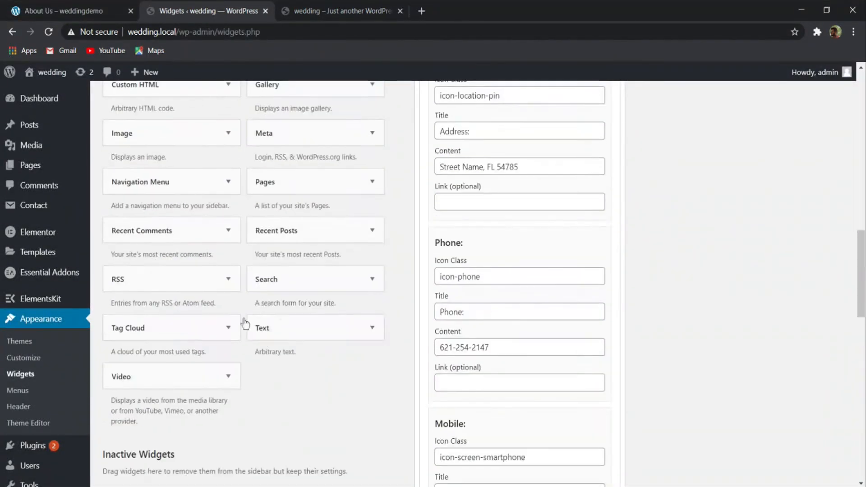
{"action": "scroll", "coordinate": [289, 256], "scroll_direction": "up", "scroll_amount": 3}
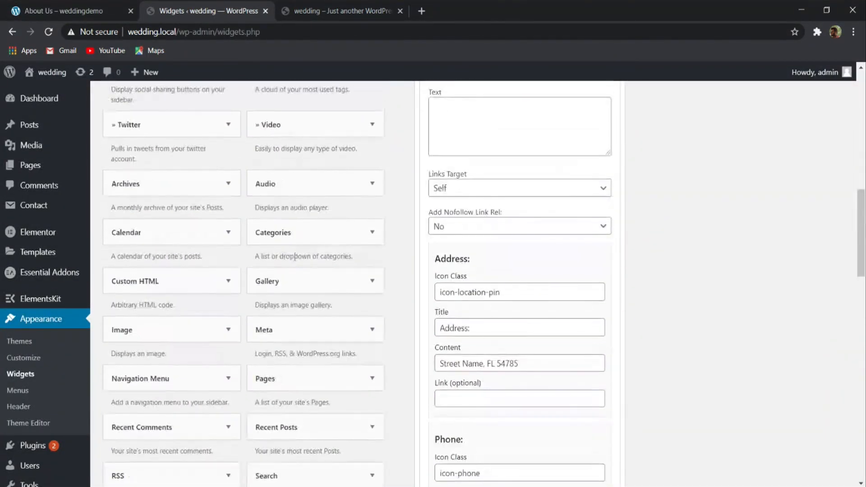
{"action": "scroll", "coordinate": [498, 302], "scroll_direction": "down", "scroll_amount": 6}
{"action": "scroll", "coordinate": [517, 327], "scroll_direction": "up", "scroll_amount": 12}
{"action": "scroll", "coordinate": [518, 327], "scroll_direction": "down", "scroll_amount": 5}
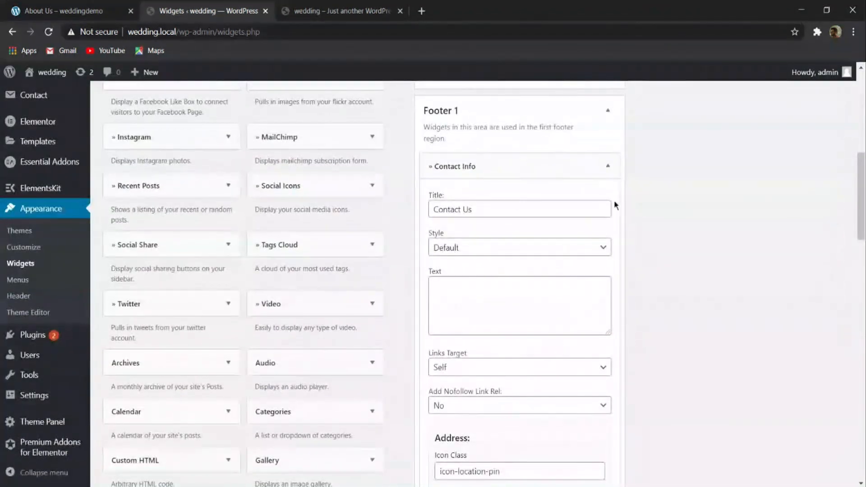
- Collapse the Contact Info widget and add a Navigation Menu widget to the Footer 2 area
{"action": "left_click", "coordinate": [606, 165]}
{"action": "scroll", "coordinate": [370, 299], "scroll_direction": "down", "scroll_amount": 9}
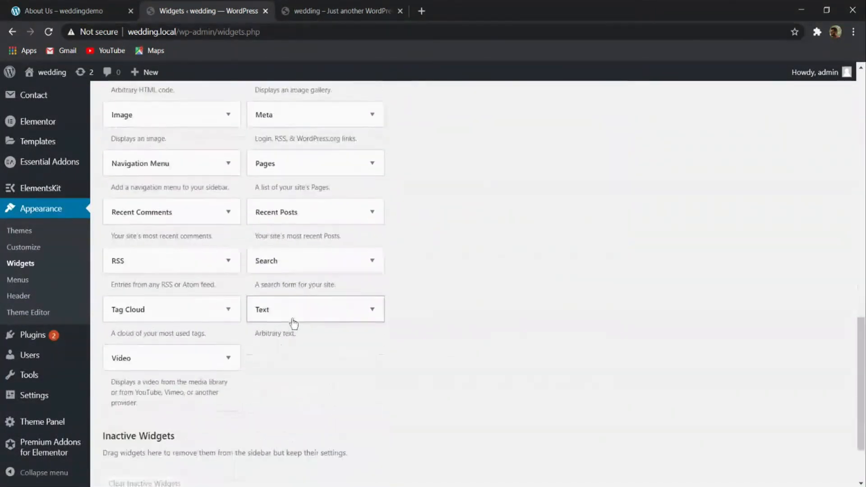
{"action": "left_click", "coordinate": [168, 170]}
{"action": "left_click", "coordinate": [144, 302]}
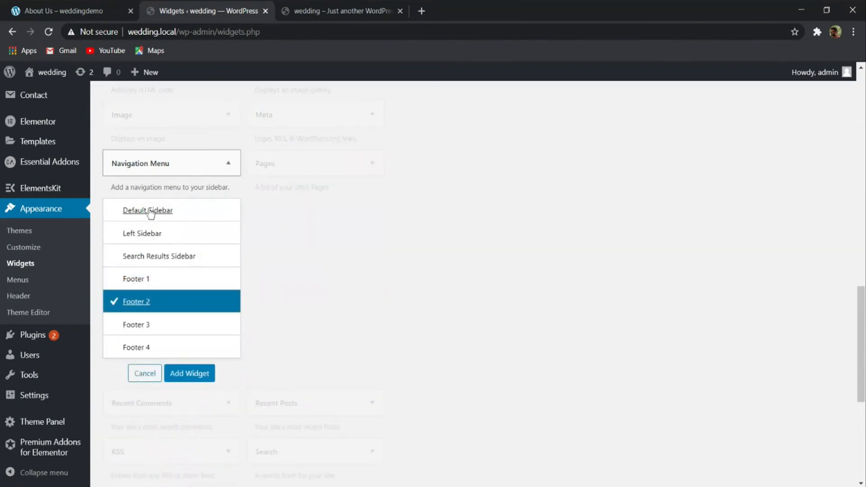
{"action": "left_click", "coordinate": [184, 372]}
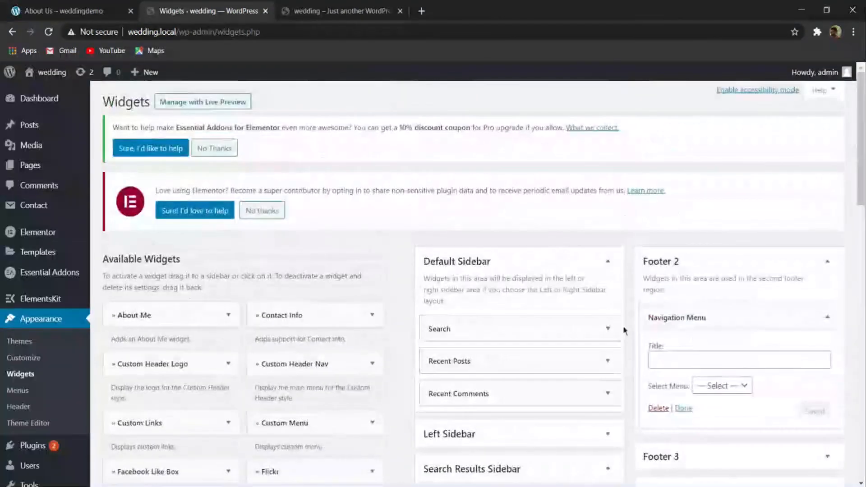
- Set the Navigation Menu widget to Main Menu, title it "Site Map" and save it
{"action": "left_click", "coordinate": [661, 387]}
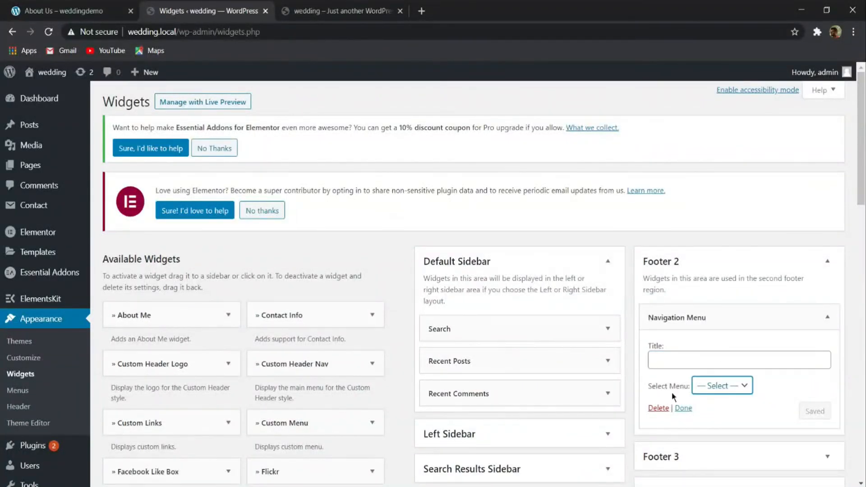
{"action": "left_click", "coordinate": [707, 398]}
{"action": "left_click", "coordinate": [679, 362]}
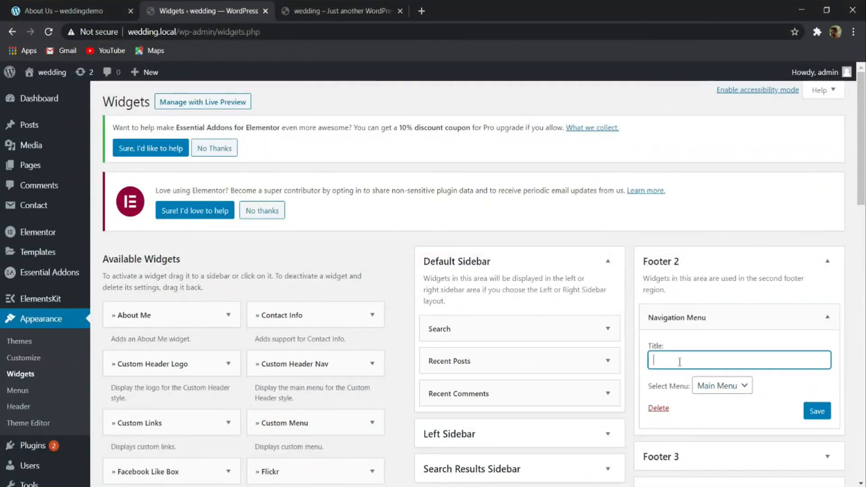
{"action": "type", "text": "S"}
{"action": "left_click", "coordinate": [817, 411]}
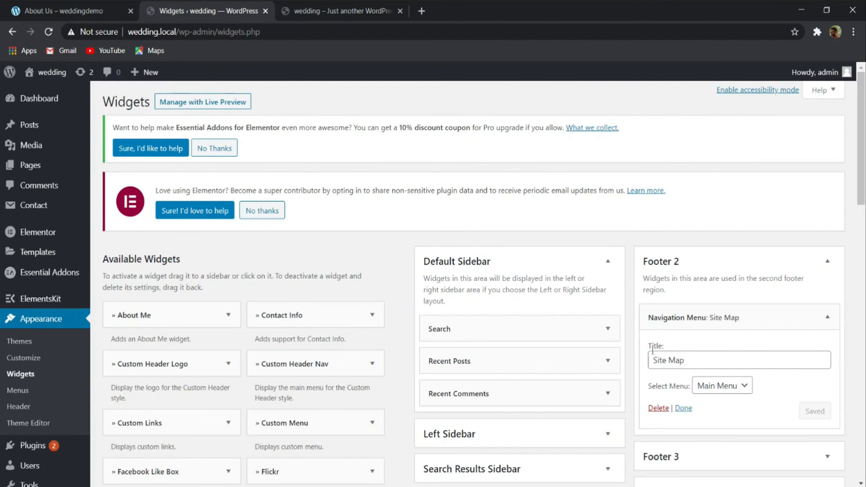
- Check the demo's Follow Us column and add the Social Icons widget to the Footer 3 area
{"action": "left_click", "coordinate": [119, 9]}
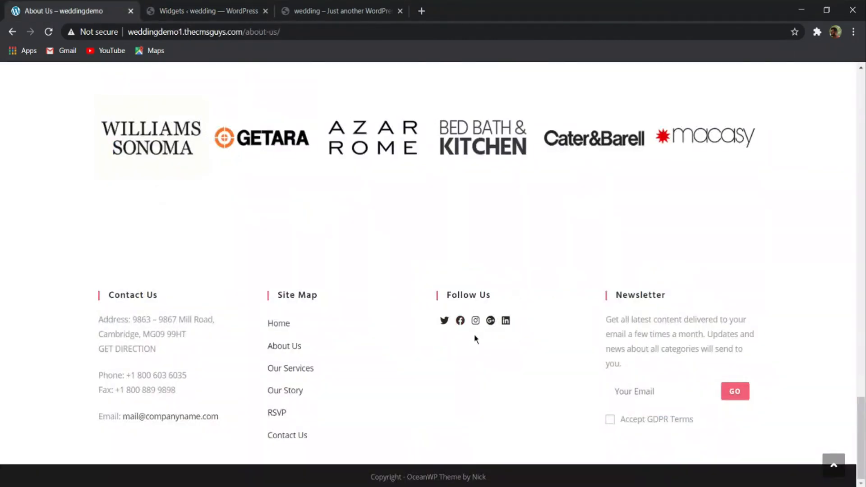
{"action": "left_click", "coordinate": [200, 11]}
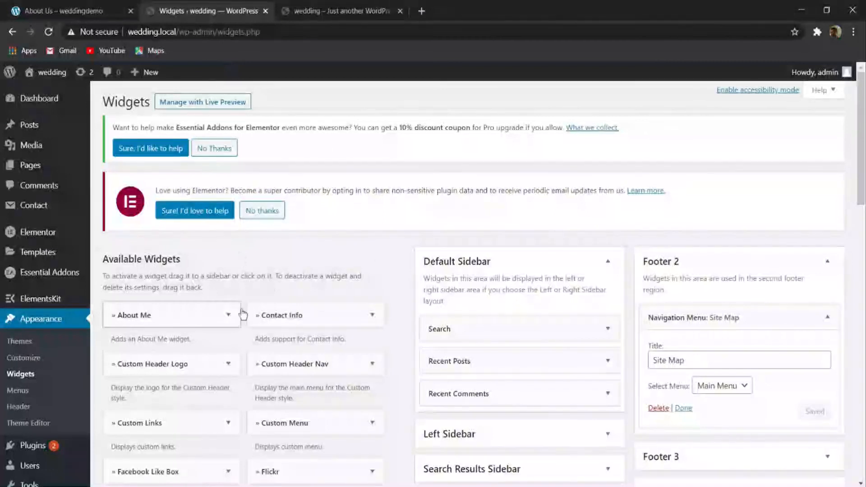
{"action": "scroll", "coordinate": [243, 314], "scroll_direction": "down", "scroll_amount": 4}
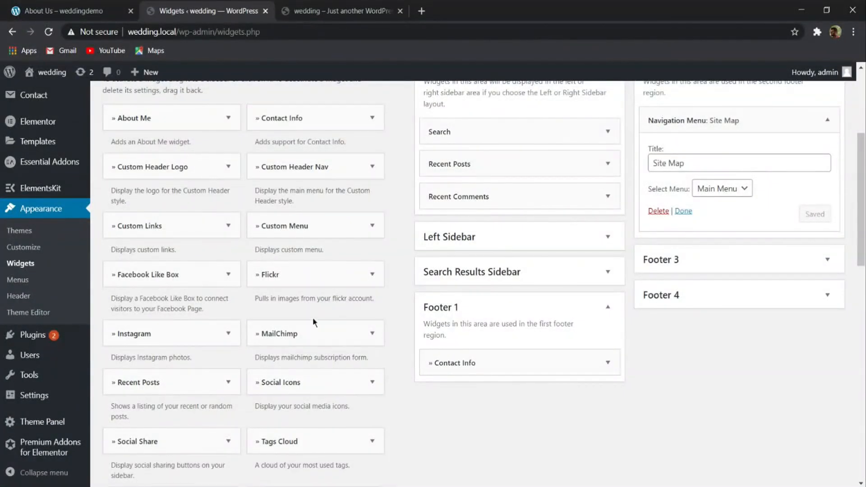
{"action": "left_click", "coordinate": [334, 380]}
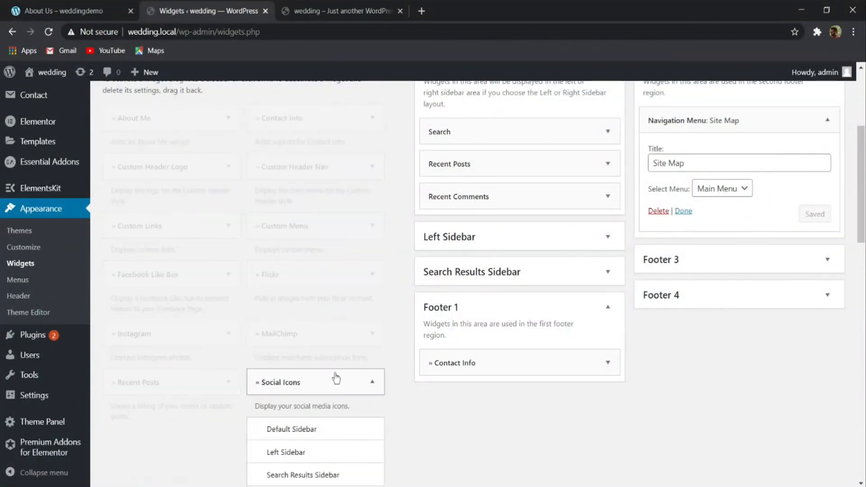
{"action": "scroll", "coordinate": [336, 378], "scroll_direction": "down", "scroll_amount": 4}
{"action": "left_click", "coordinate": [297, 346]}
{"action": "left_click", "coordinate": [335, 395]}
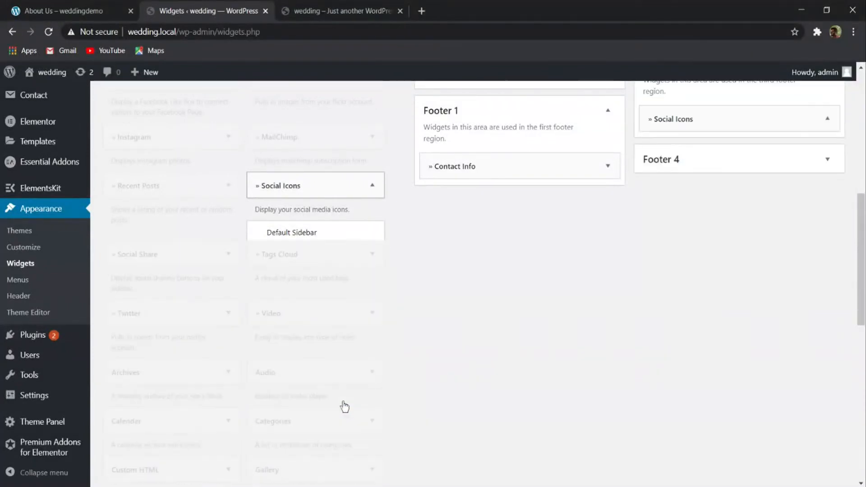
{"action": "scroll", "coordinate": [413, 341], "scroll_direction": "up", "scroll_amount": 4}
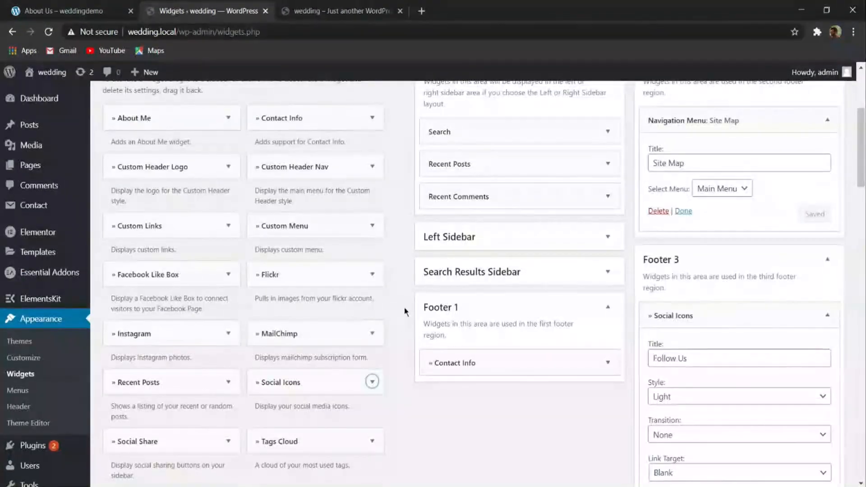
- Add the MailChimp widget to the Footer 4 area
{"action": "left_click", "coordinate": [329, 333]}
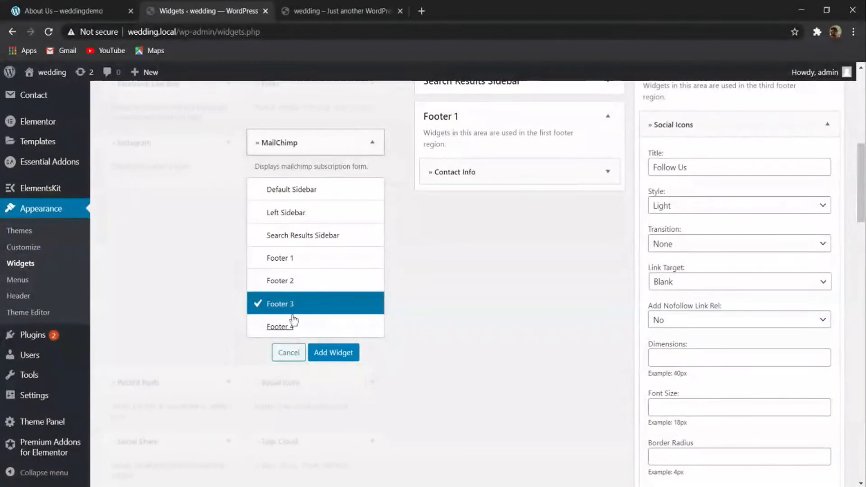
{"action": "left_click", "coordinate": [305, 326]}
{"action": "left_click", "coordinate": [333, 353]}
- Enter "#" as the placeholder link for the social networks in Footer 3's Social Icons widget
{"action": "scroll", "coordinate": [715, 336], "scroll_direction": "up", "scroll_amount": 4}
{"action": "scroll", "coordinate": [742, 333], "scroll_direction": "down", "scroll_amount": 9}
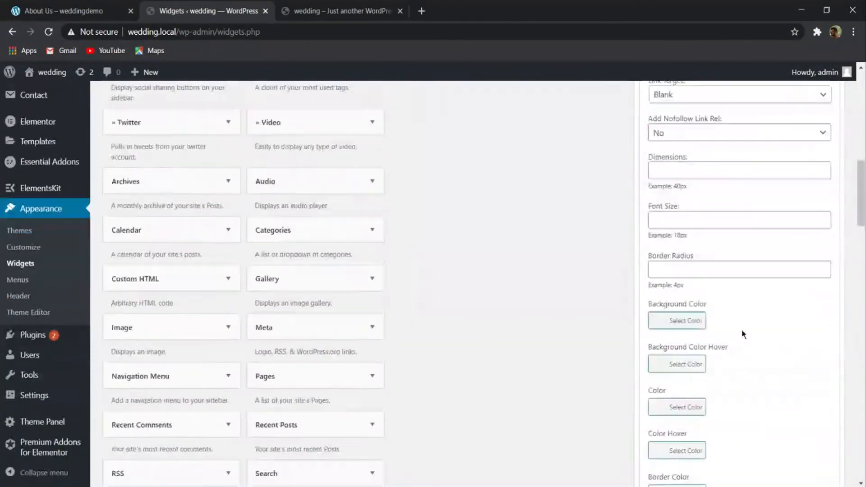
{"action": "scroll", "coordinate": [745, 328], "scroll_direction": "up", "scroll_amount": 7}
{"action": "scroll", "coordinate": [744, 328], "scroll_direction": "up", "scroll_amount": 7}
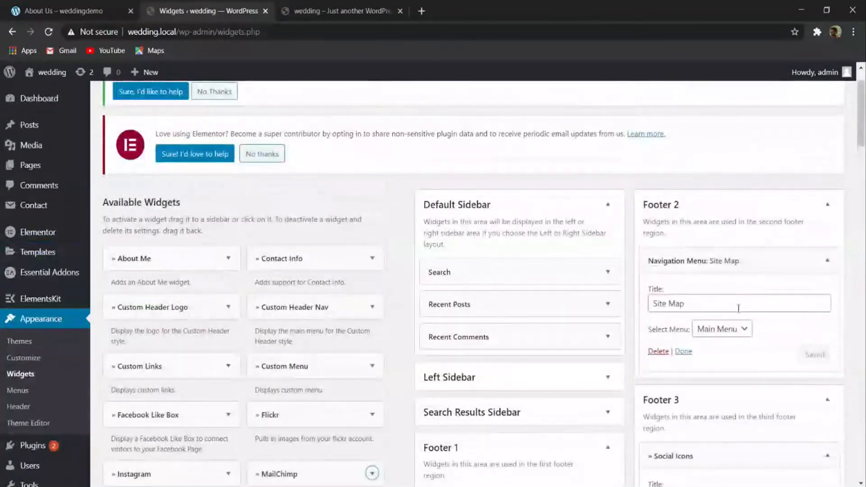
{"action": "scroll", "coordinate": [720, 276], "scroll_direction": "down", "scroll_amount": 5}
{"action": "scroll", "coordinate": [731, 215], "scroll_direction": "down", "scroll_amount": 12}
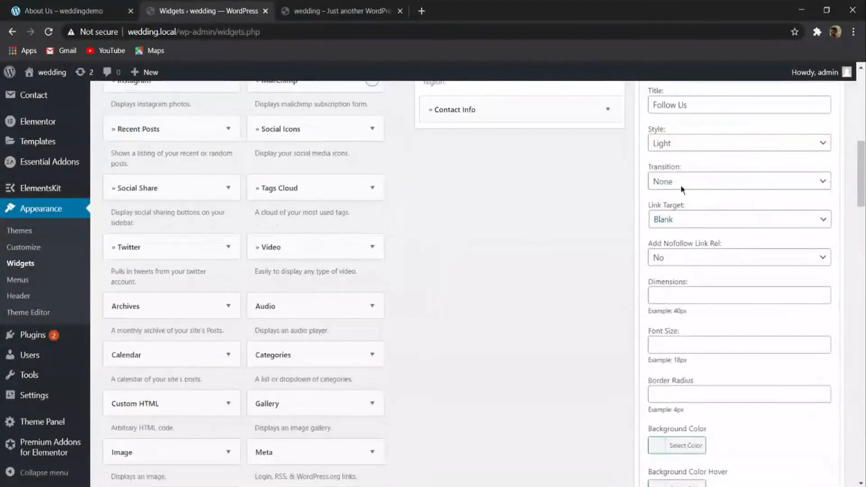
{"action": "scroll", "coordinate": [724, 264], "scroll_direction": "down", "scroll_amount": 4}
{"action": "left_click", "coordinate": [701, 151]}
{"action": "left_click", "coordinate": [709, 202]}
{"action": "left_click", "coordinate": [706, 251]}
{"action": "type", "text": "#"}
{"action": "left_click", "coordinate": [697, 346]}
{"action": "type", "text": "#"}
{"action": "scroll", "coordinate": [729, 345], "scroll_direction": "down", "scroll_amount": 5}
{"action": "scroll", "coordinate": [729, 346], "scroll_direction": "down", "scroll_amount": 20}
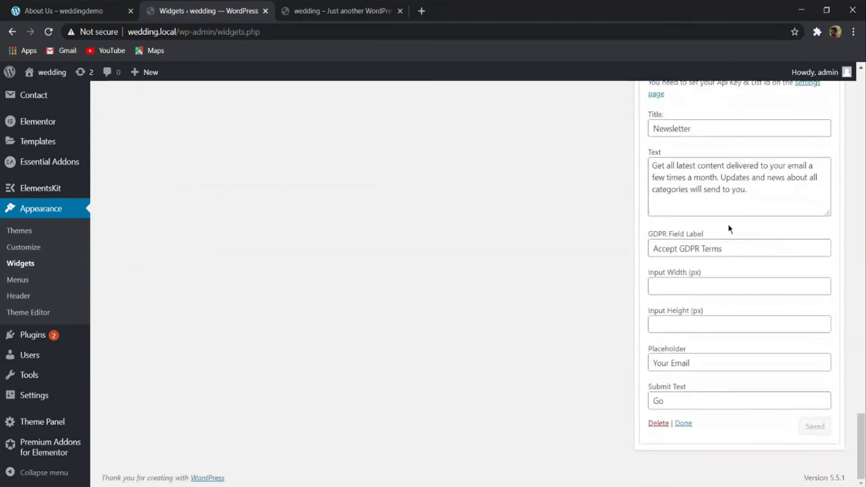
- Save Footer 3's Social Icons widget and collapse both it and Footer 4's MailChimp widget
{"action": "scroll", "coordinate": [728, 228], "scroll_direction": "up", "scroll_amount": 5}
{"action": "left_click", "coordinate": [818, 153]}
{"action": "scroll", "coordinate": [700, 282], "scroll_direction": "up", "scroll_amount": 15}
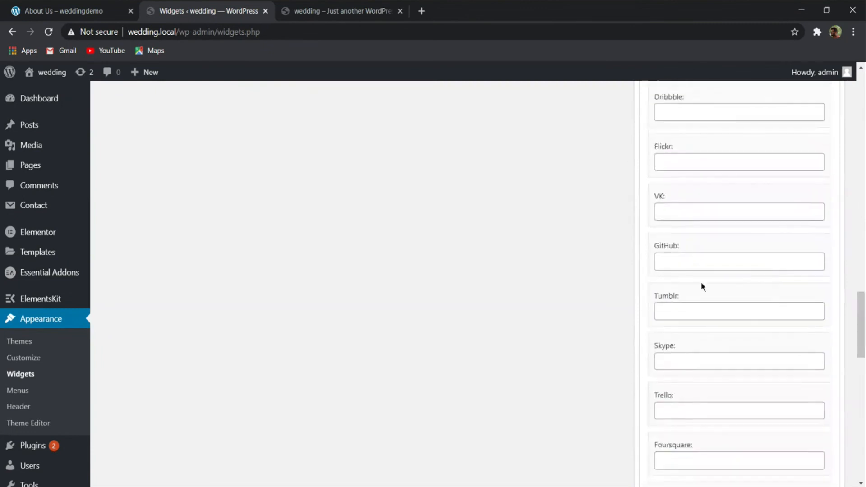
{"action": "scroll", "coordinate": [692, 301], "scroll_direction": "up", "scroll_amount": 10}
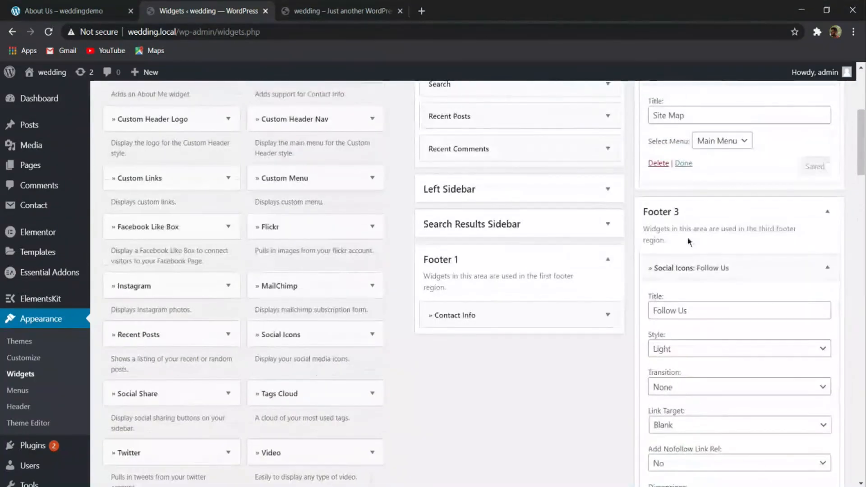
{"action": "left_click", "coordinate": [827, 268]}
{"action": "scroll", "coordinate": [686, 337], "scroll_direction": "down", "scroll_amount": 10}
{"action": "scroll", "coordinate": [671, 287], "scroll_direction": "up", "scroll_amount": 4}
{"action": "scroll", "coordinate": [740, 265], "scroll_direction": "up", "scroll_amount": 1}
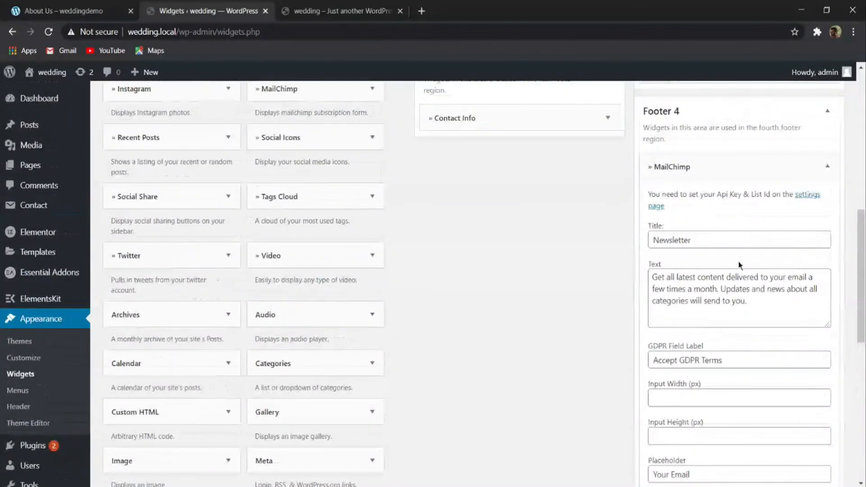
{"action": "scroll", "coordinate": [725, 253], "scroll_direction": "down", "scroll_amount": 4}
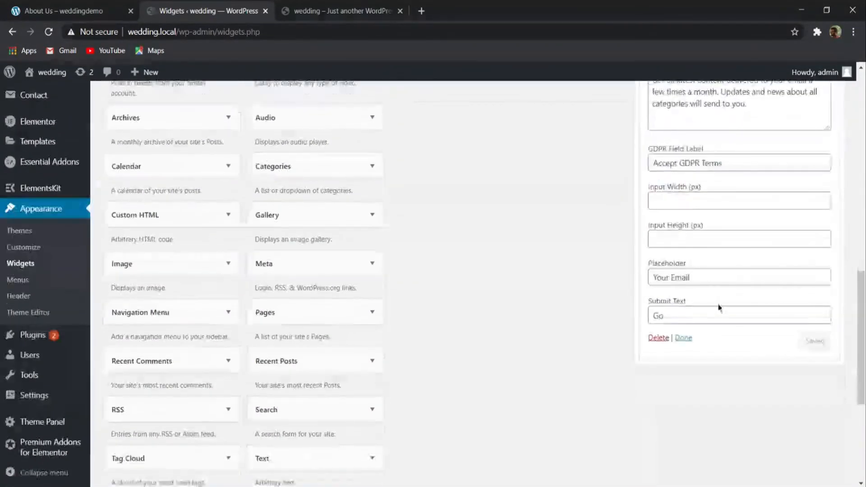
{"action": "left_click", "coordinate": [683, 337]}
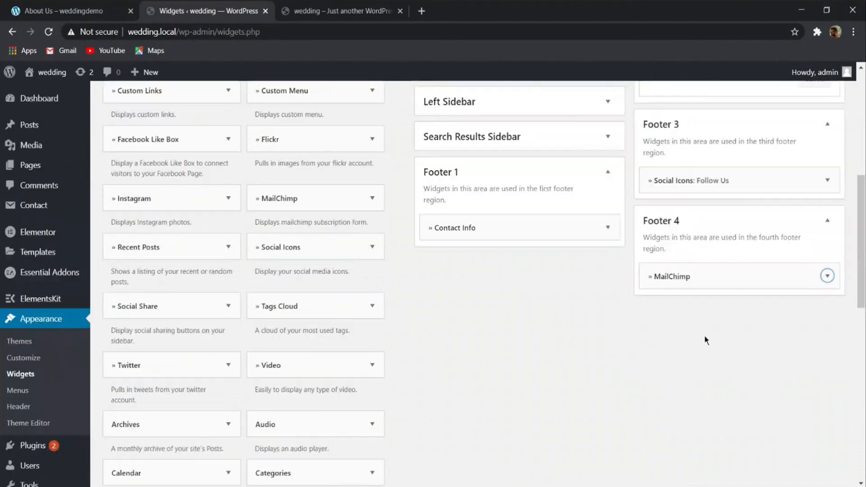
- Reload the wedding site's front page to check the footer, and open the customizer's Footer Widgets settings
{"action": "left_click", "coordinate": [381, 13]}
{"action": "left_click", "coordinate": [49, 32]}
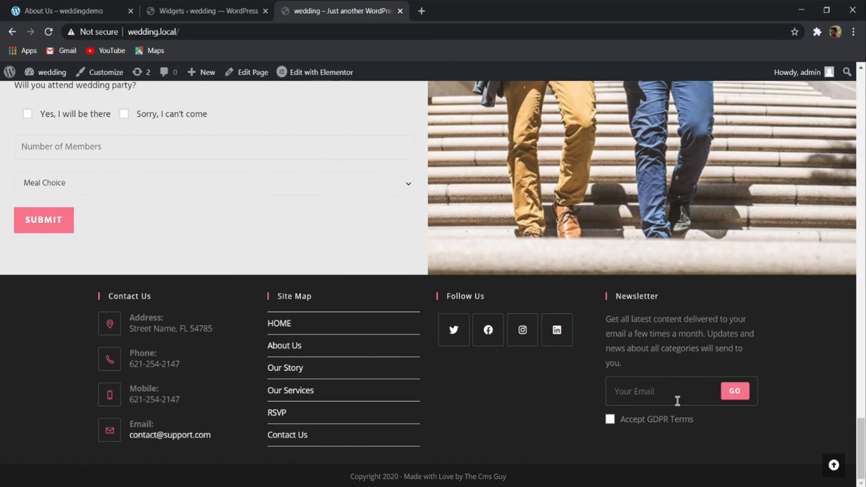
{"action": "left_click", "coordinate": [117, 79]}
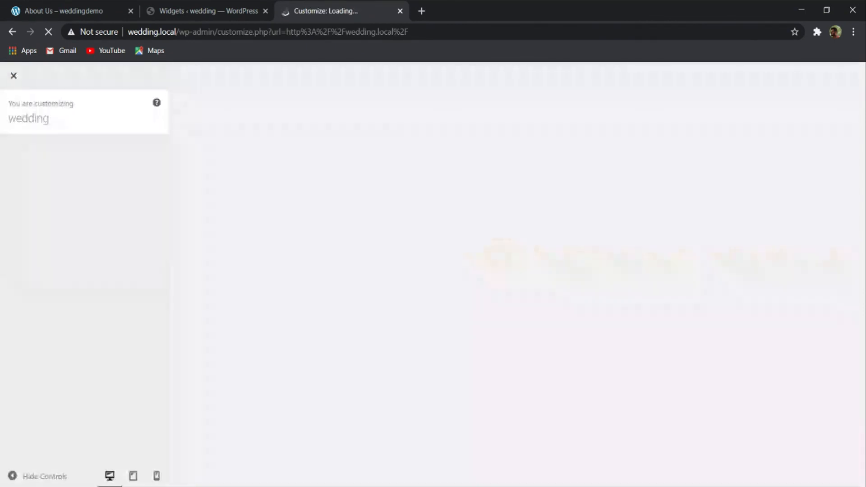
{"action": "left_click", "coordinate": [221, 12]}
{"action": "left_click", "coordinate": [345, 3]}
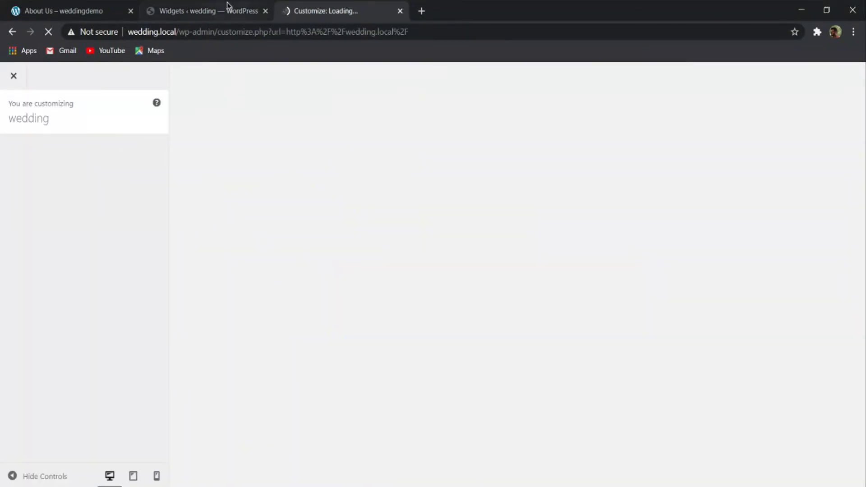
{"action": "scroll", "coordinate": [66, 180], "scroll_direction": "down", "scroll_amount": 2}
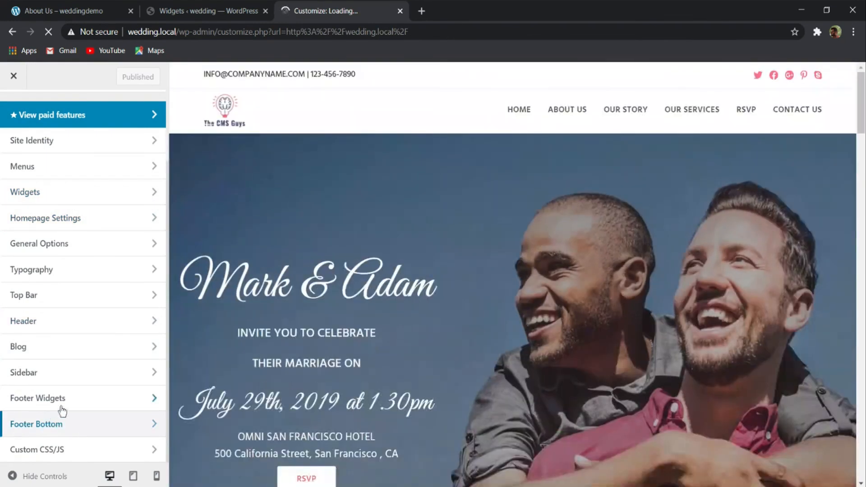
{"action": "left_click", "coordinate": [63, 400]}
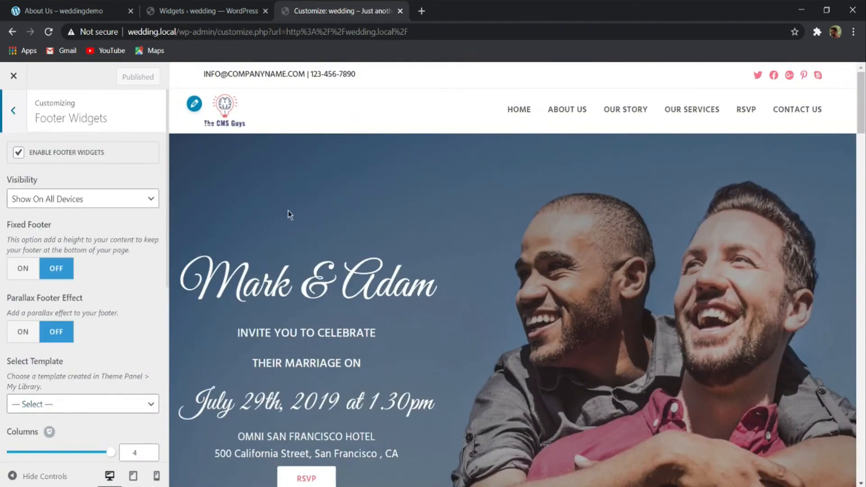
{"action": "scroll", "coordinate": [289, 214], "scroll_direction": "down", "scroll_amount": 20}
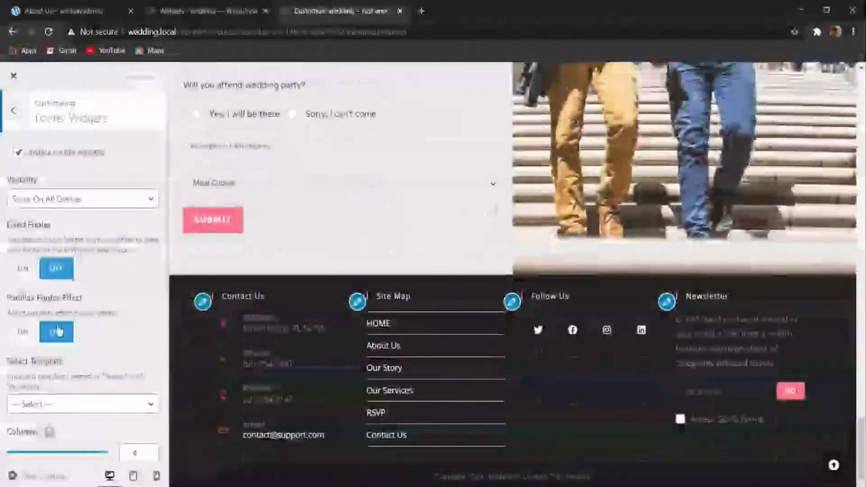
{"action": "scroll", "coordinate": [57, 331], "scroll_direction": "down", "scroll_amount": 7}
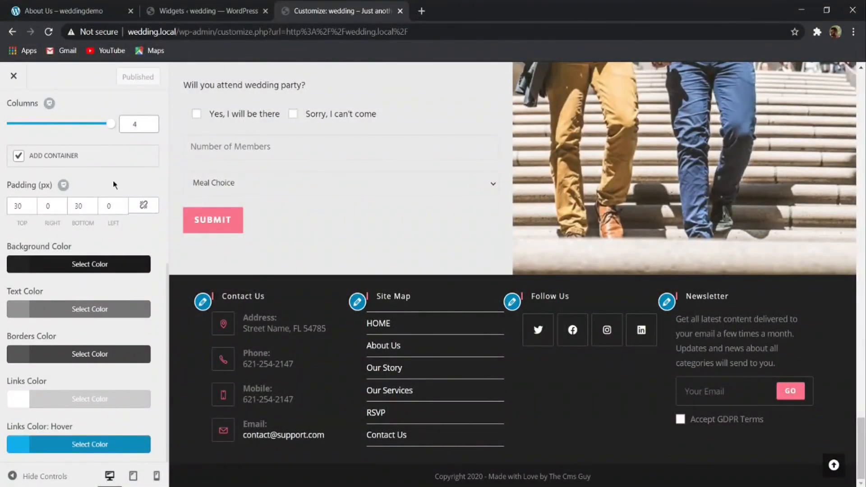
- Try #2626261a as the footer widgets' background color
{"action": "left_click", "coordinate": [72, 265]}
{"action": "left_click_drag", "start_coordinate": [45, 289], "coordinate": [3, 294]}
{"action": "left_click", "coordinate": [41, 266]}
{"action": "double_click", "coordinate": [36, 289]}
{"action": "type", "text": "2626262"}
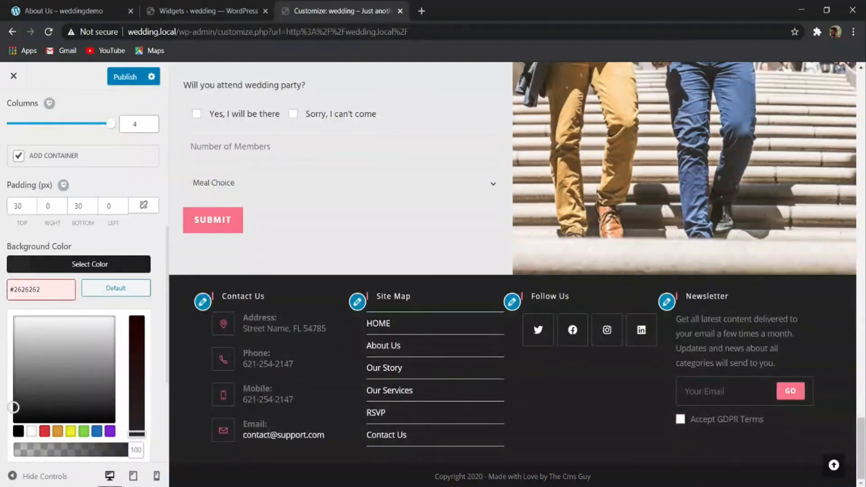
{"action": "key", "text": "BackSpace"}
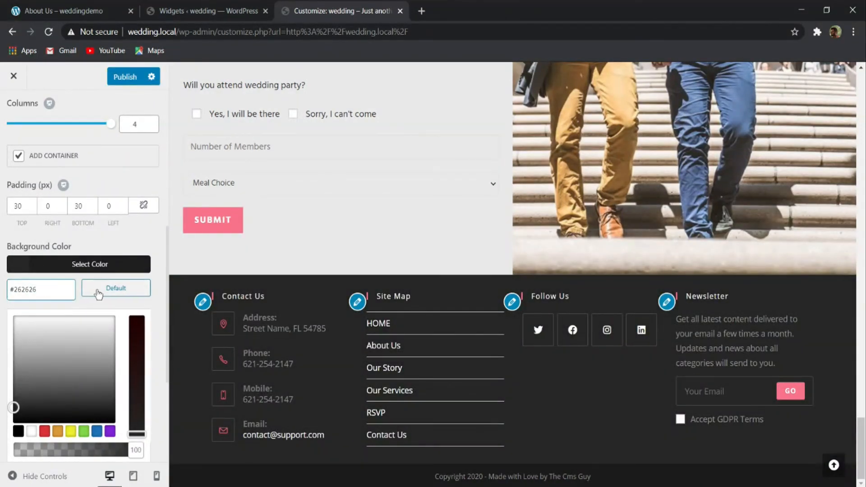
{"action": "type", "text": "1a"}
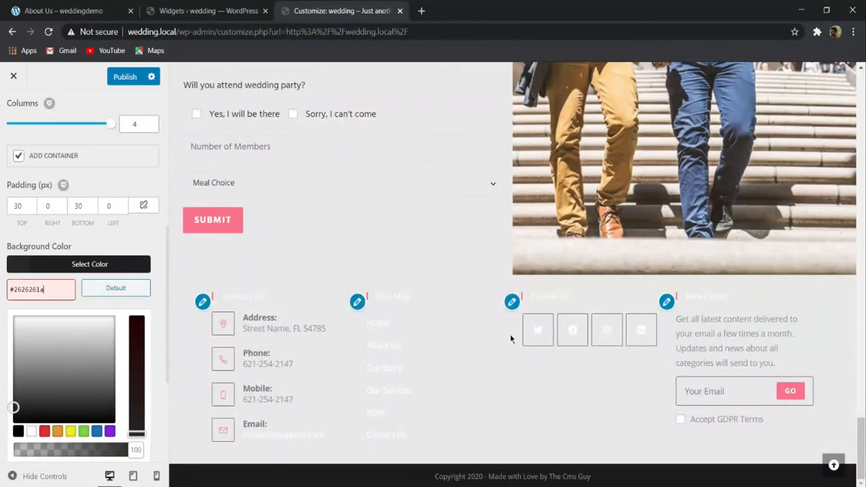
{"action": "left_click", "coordinate": [105, 263]}
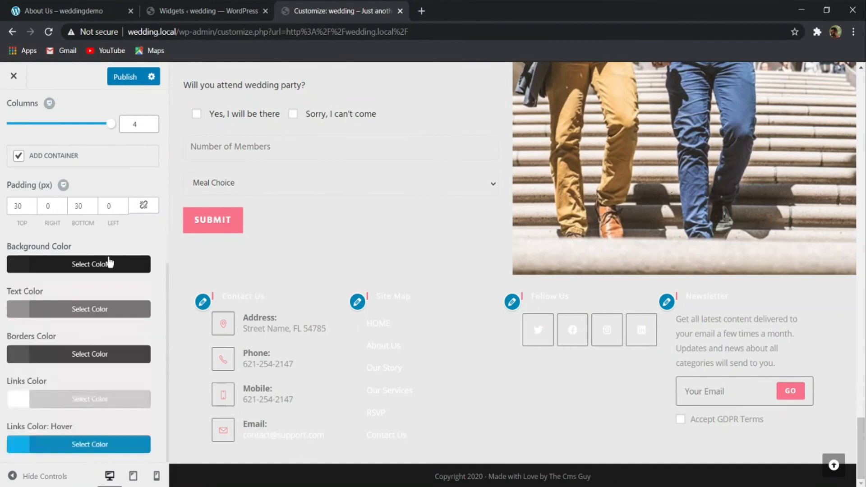
- Set the footer widgets' text color to #262626
{"action": "left_click", "coordinate": [55, 306]}
{"action": "double_click", "coordinate": [33, 334]}
{"action": "key", "text": "Escape"}
{"action": "left_click", "coordinate": [46, 309]}
{"action": "double_click", "coordinate": [34, 327]}
{"action": "type", "text": "2626262"}
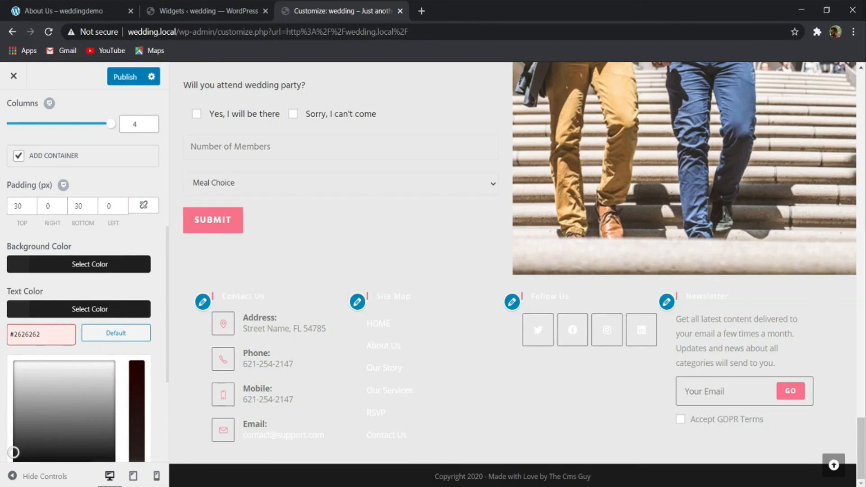
{"action": "key", "text": "BackSpace"}
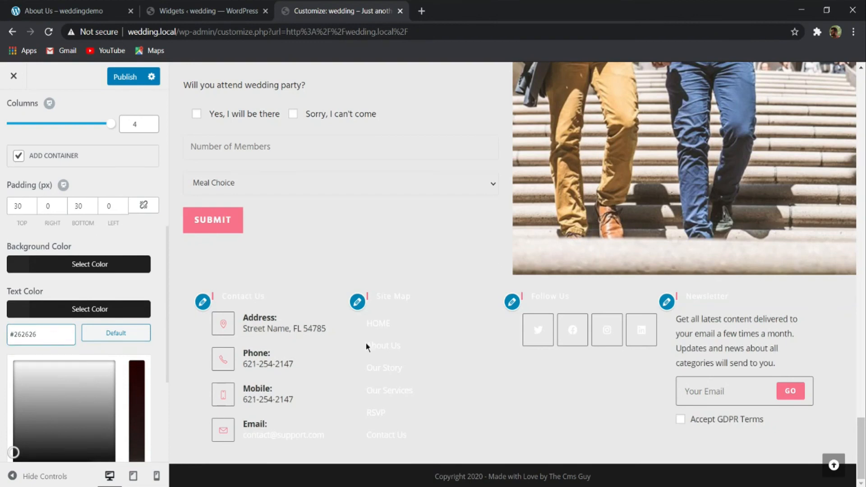
{"action": "left_click", "coordinate": [106, 308]}
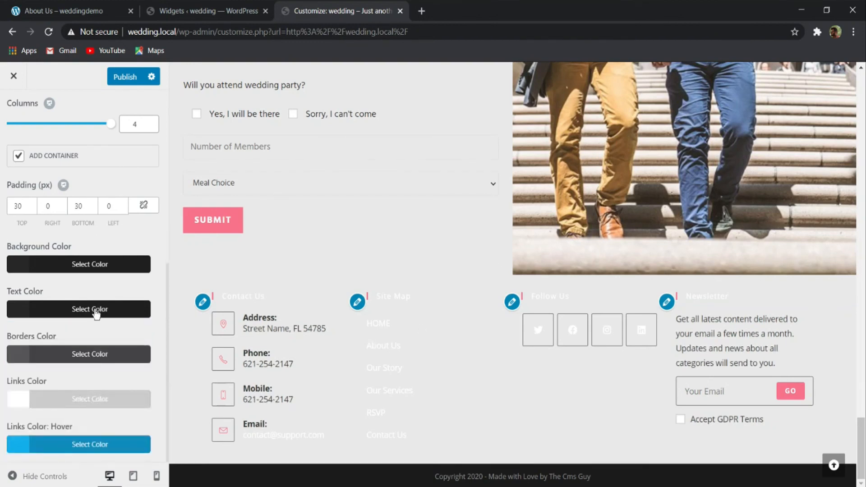
- Set the footer widgets' links color to #262626 and try to publish the changes
{"action": "left_click", "coordinate": [60, 399]}
{"action": "left_click_drag", "start_coordinate": [39, 421], "coordinate": [16, 424]}
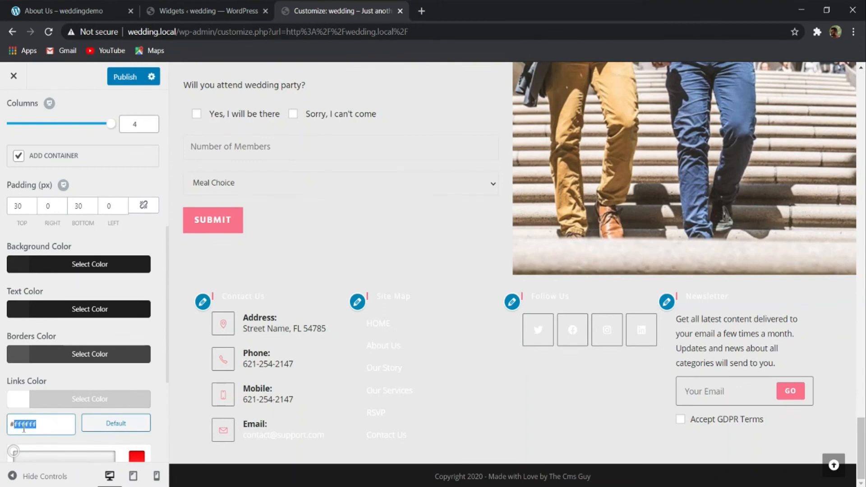
{"action": "type", "text": "262626"}
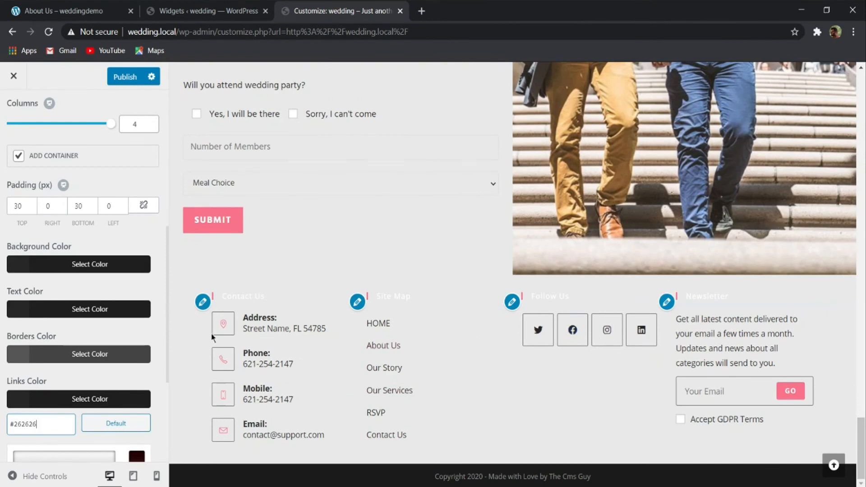
{"action": "left_click", "coordinate": [90, 354]}
{"action": "scroll", "coordinate": [77, 293], "scroll_direction": "down", "scroll_amount": 4}
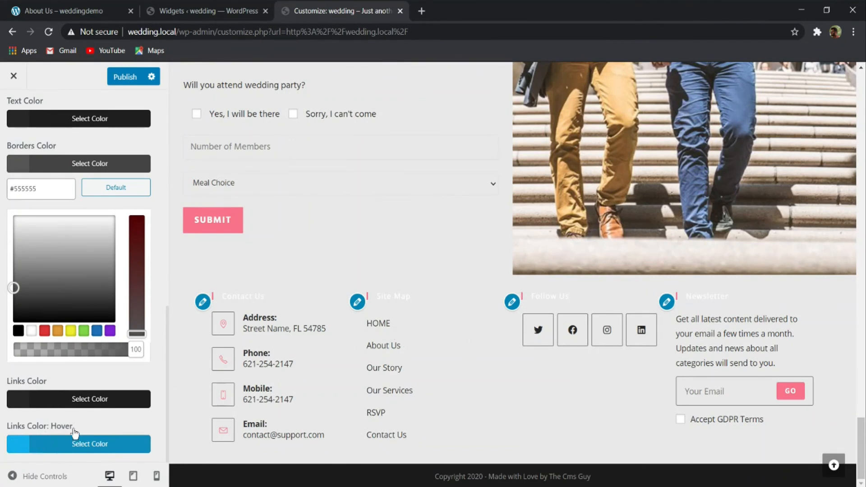
{"action": "left_click", "coordinate": [90, 168]}
{"action": "left_click", "coordinate": [131, 78]}
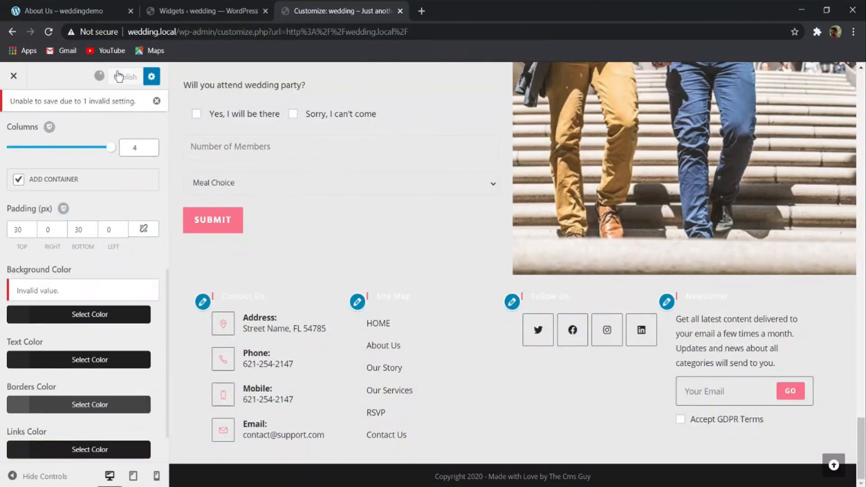
- Replace the footer widgets' invalid background color with #eeeeee and publish the changes
{"action": "scroll", "coordinate": [90, 218], "scroll_direction": "down", "scroll_amount": 1}
{"action": "left_click", "coordinate": [61, 263]}
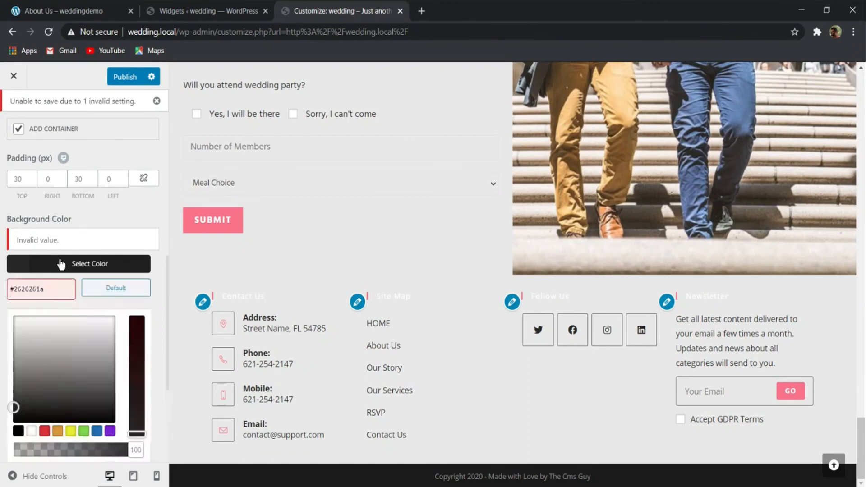
{"action": "left_click_drag", "start_coordinate": [54, 288], "coordinate": [13, 289]}
{"action": "type", "text": "eeeee"}
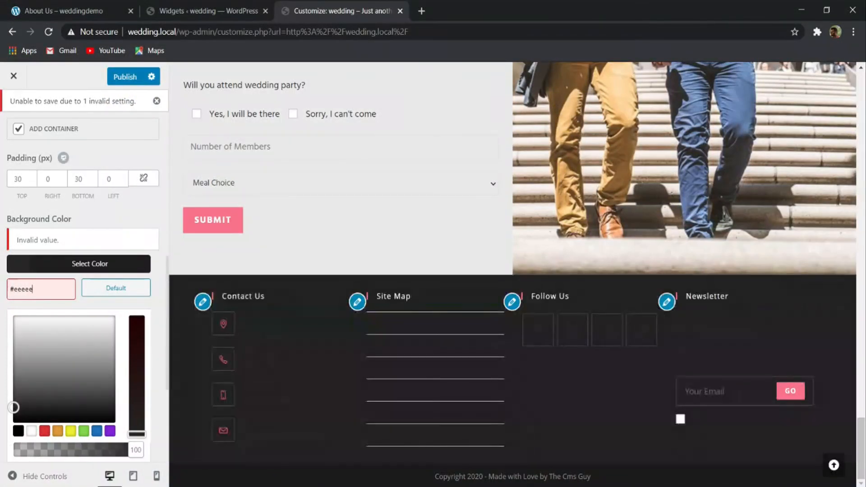
{"action": "type", "text": "e"}
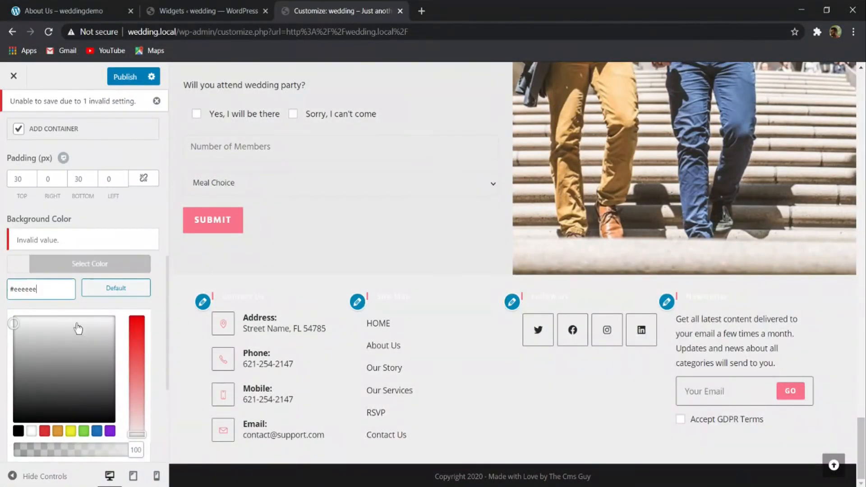
{"action": "left_click", "coordinate": [100, 263]}
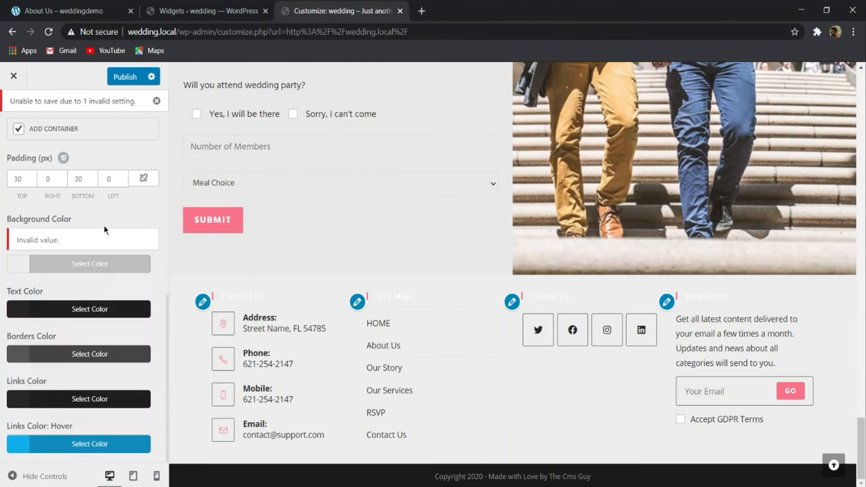
{"action": "left_click", "coordinate": [135, 77]}
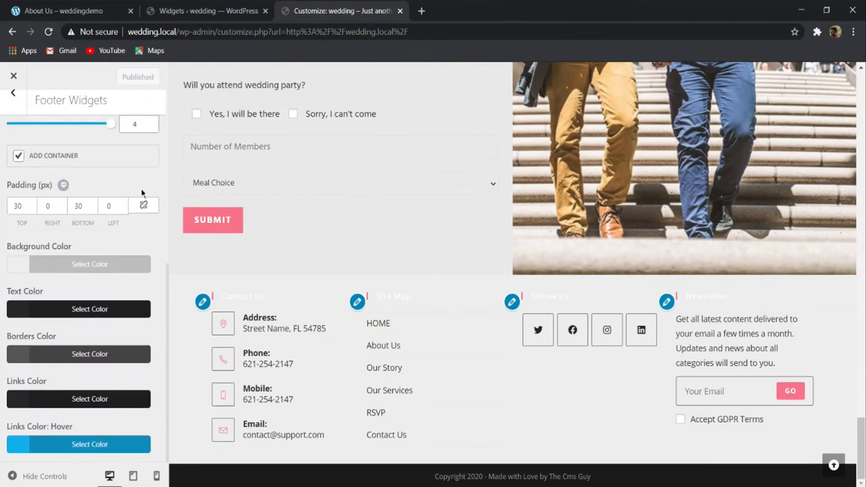
- Set the footer widgets' top and bottom padding to 50 px and publish
{"action": "scroll", "coordinate": [481, 377], "scroll_direction": "down", "scroll_amount": 3}
{"action": "left_click_drag", "start_coordinate": [24, 206], "coordinate": [1, 215]}
{"action": "type", "text": "50"}
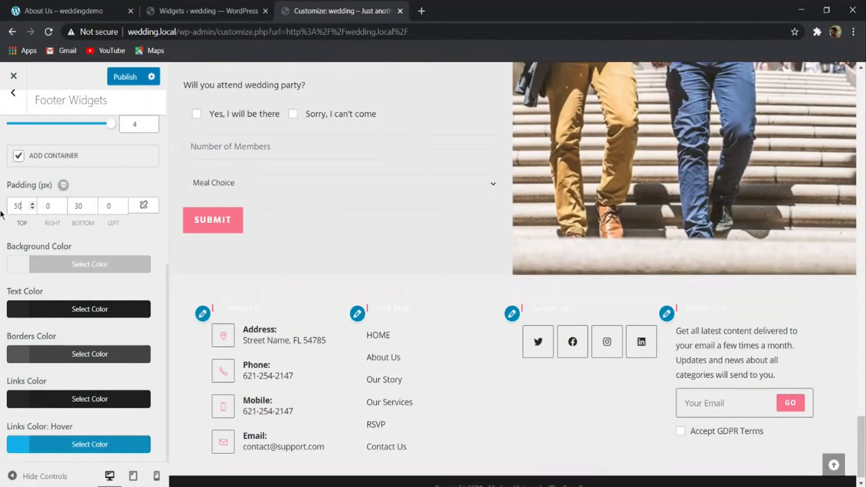
{"action": "double_click", "coordinate": [79, 205]}
{"action": "type", "text": "50"}
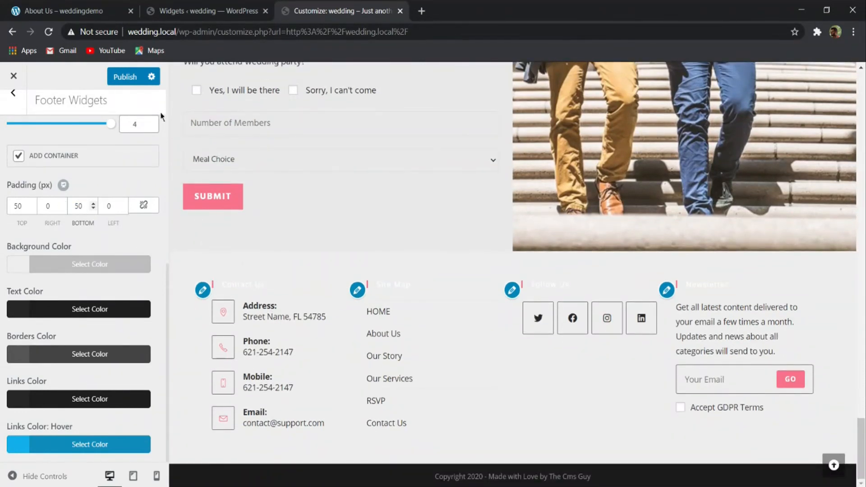
{"action": "left_click", "coordinate": [125, 77]}
- Open the Footer Widget Heading typography settings and set the font family to Hind
{"action": "left_click", "coordinate": [13, 93]}
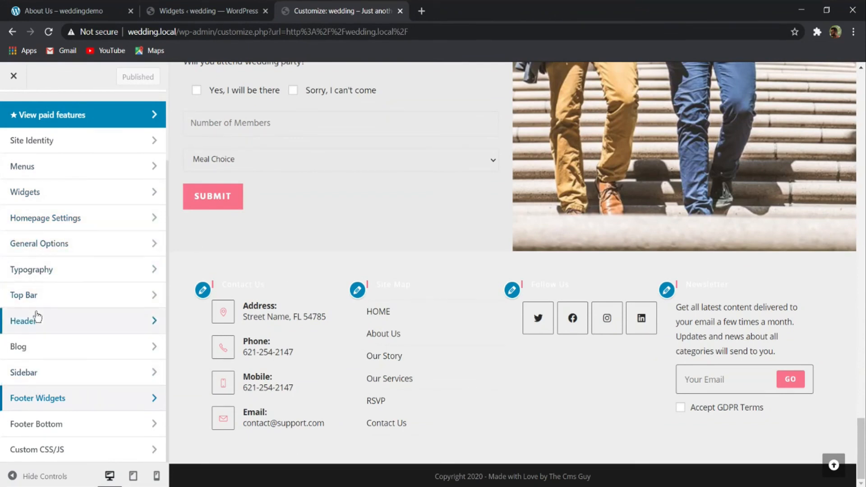
{"action": "left_click", "coordinate": [42, 269]}
{"action": "scroll", "coordinate": [140, 379], "scroll_direction": "down", "scroll_amount": 5}
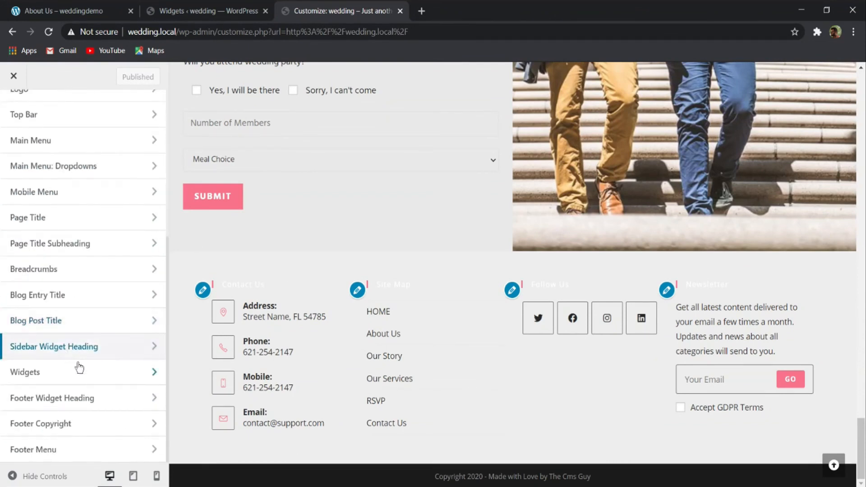
{"action": "left_click", "coordinate": [44, 399]}
{"action": "left_click", "coordinate": [49, 176]}
{"action": "key", "text": "h"}
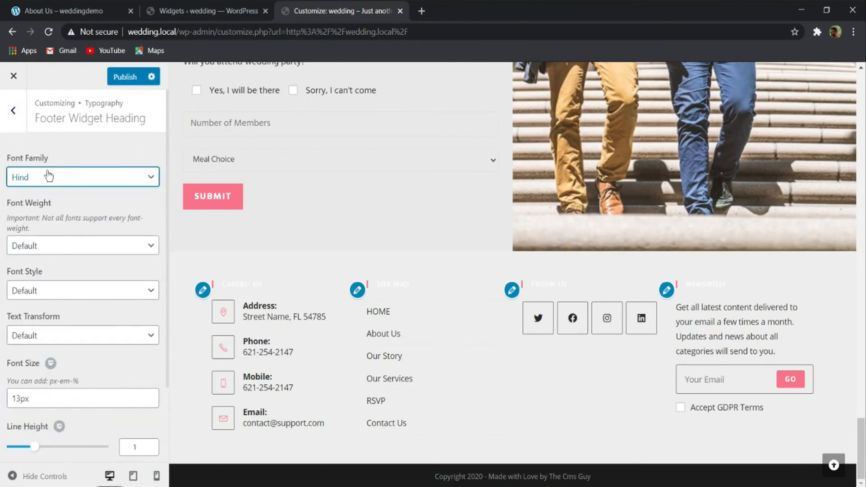
- Set the footer widget heading's font weight to Medium: 500, style to Normal and size to 14px
{"action": "left_click", "coordinate": [50, 252]}
{"action": "key", "text": "m"}
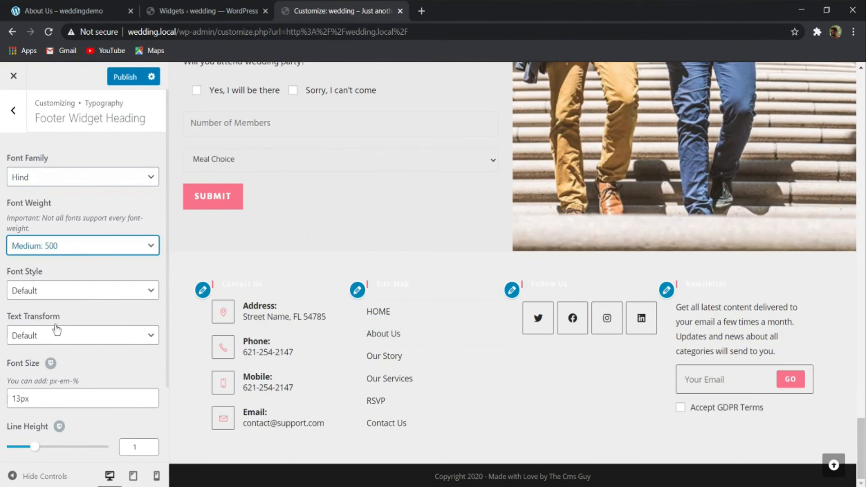
{"action": "left_click", "coordinate": [79, 296]}
{"action": "key", "text": "n"}
{"action": "left_click", "coordinate": [18, 398]}
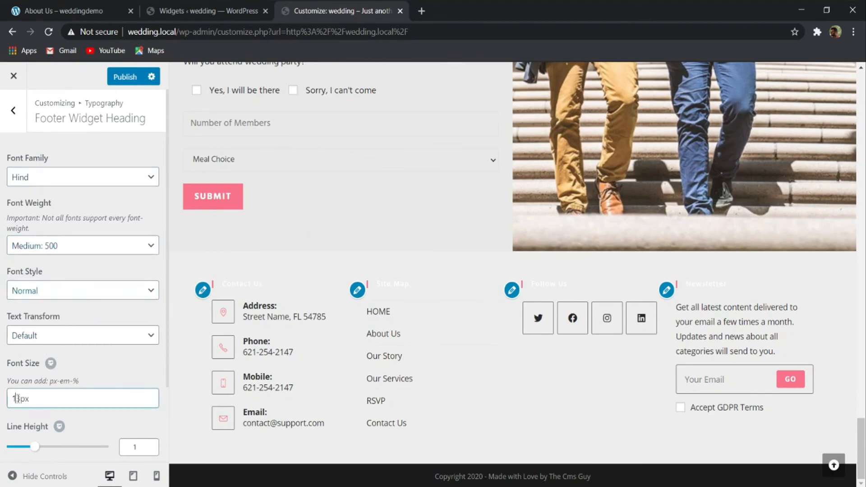
{"action": "key", "text": "BackSpace"}
{"action": "type", "text": "4"}
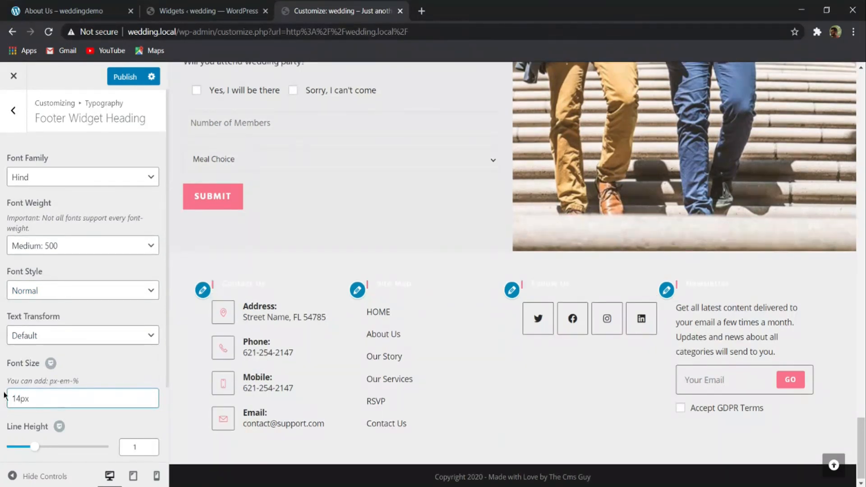
- Set the footer widget heading's font color to #262626 and publish the changes
{"action": "scroll", "coordinate": [58, 412], "scroll_direction": "down", "scroll_amount": 2}
{"action": "left_click", "coordinate": [34, 450]}
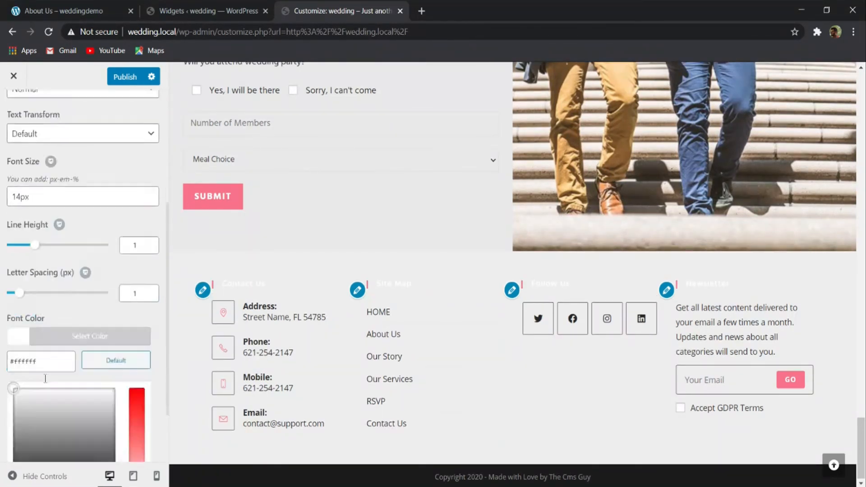
{"action": "double_click", "coordinate": [25, 280]}
{"action": "type", "text": "262626"}
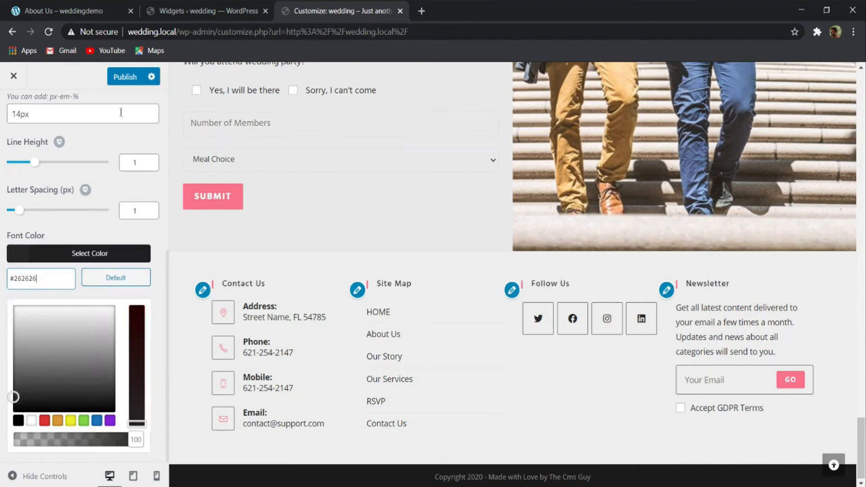
{"action": "left_click", "coordinate": [125, 77]}
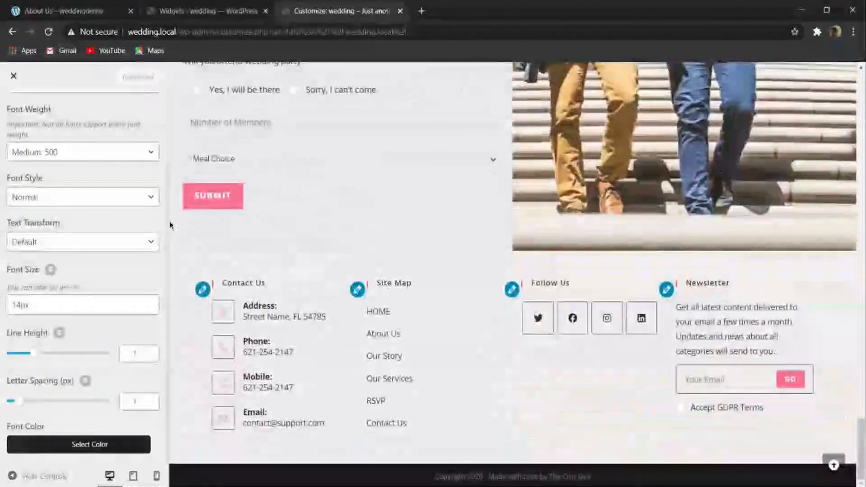
- Exit the Customizer to the live home page and review its footer, header and hero section
{"action": "scroll", "coordinate": [25, 197], "scroll_direction": "up", "scroll_amount": 2}
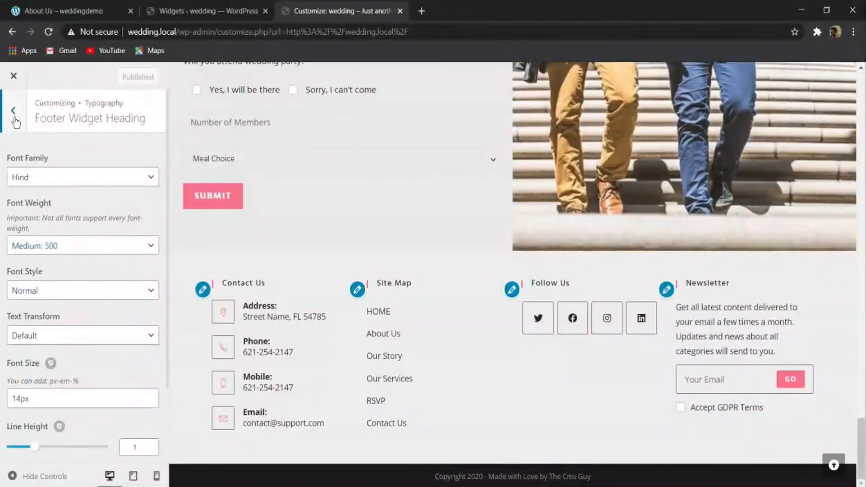
{"action": "left_click", "coordinate": [15, 119]}
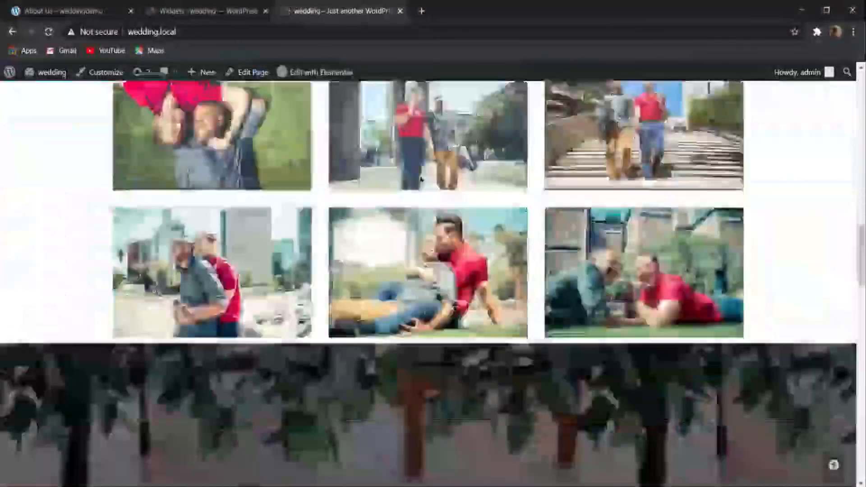
{"action": "scroll", "coordinate": [421, 180], "scroll_direction": "down", "scroll_amount": 20}
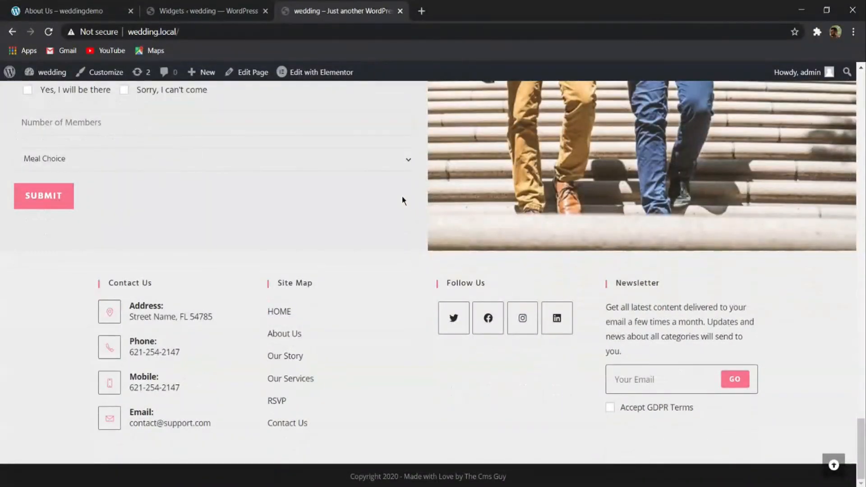
{"action": "scroll", "coordinate": [403, 200], "scroll_direction": "up", "scroll_amount": 20}
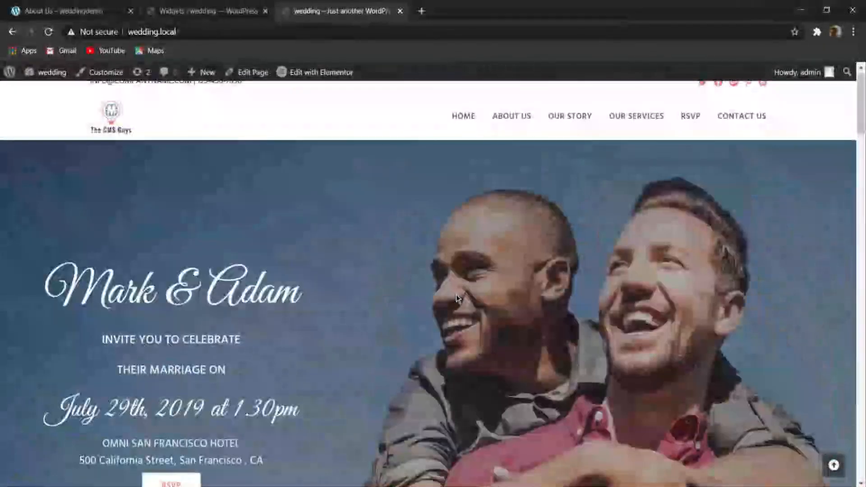
{"action": "scroll", "coordinate": [455, 294], "scroll_direction": "up", "scroll_amount": 1}
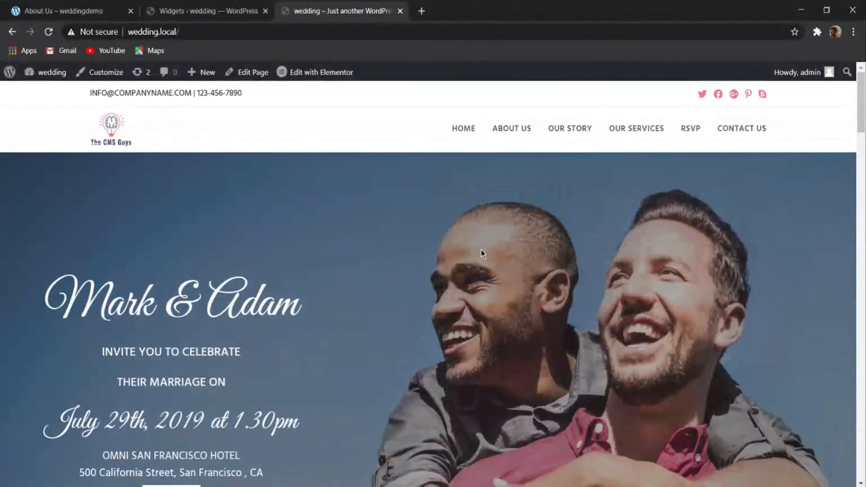
{"action": "scroll", "coordinate": [480, 249], "scroll_direction": "down", "scroll_amount": 1}
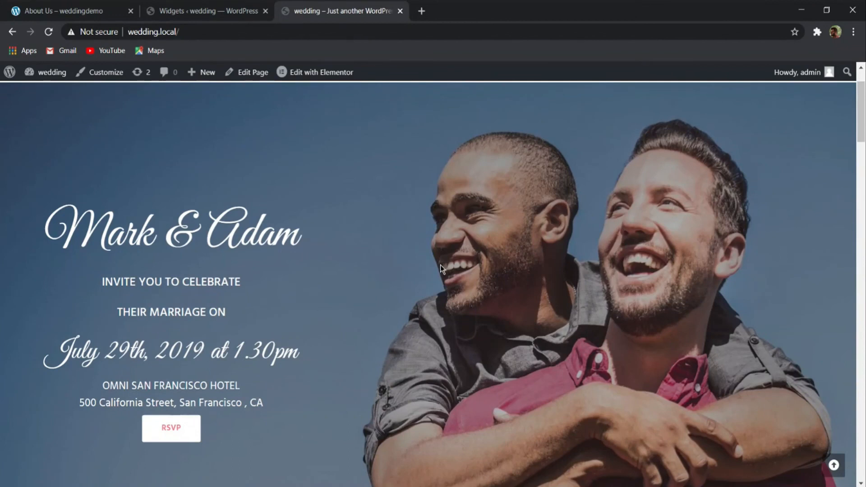
{"action": "scroll", "coordinate": [414, 277], "scroll_direction": "up", "scroll_amount": 1}
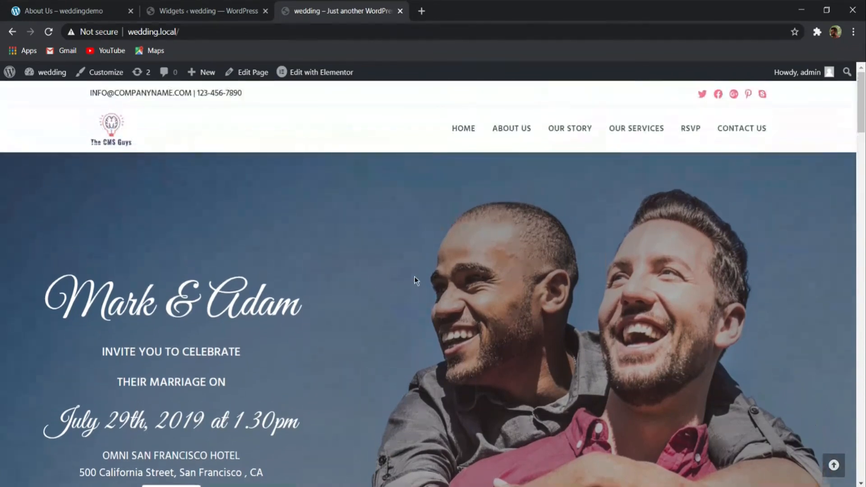
{"action": "scroll", "coordinate": [415, 277], "scroll_direction": "down", "scroll_amount": 1}
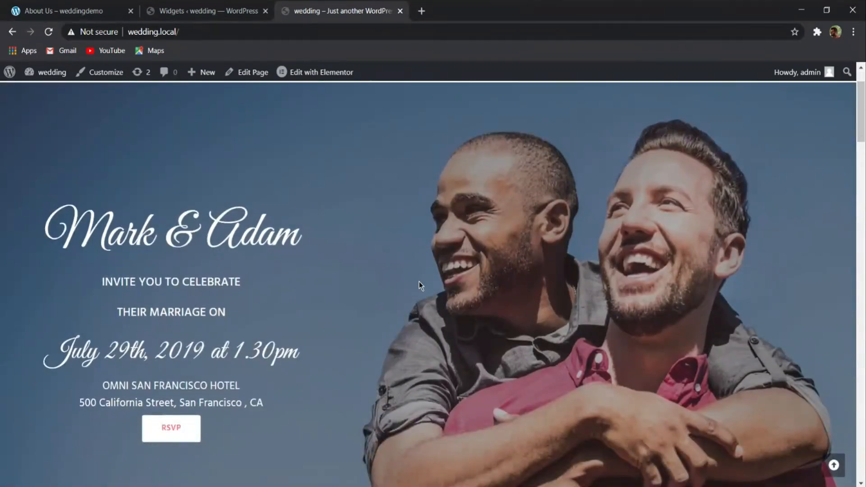